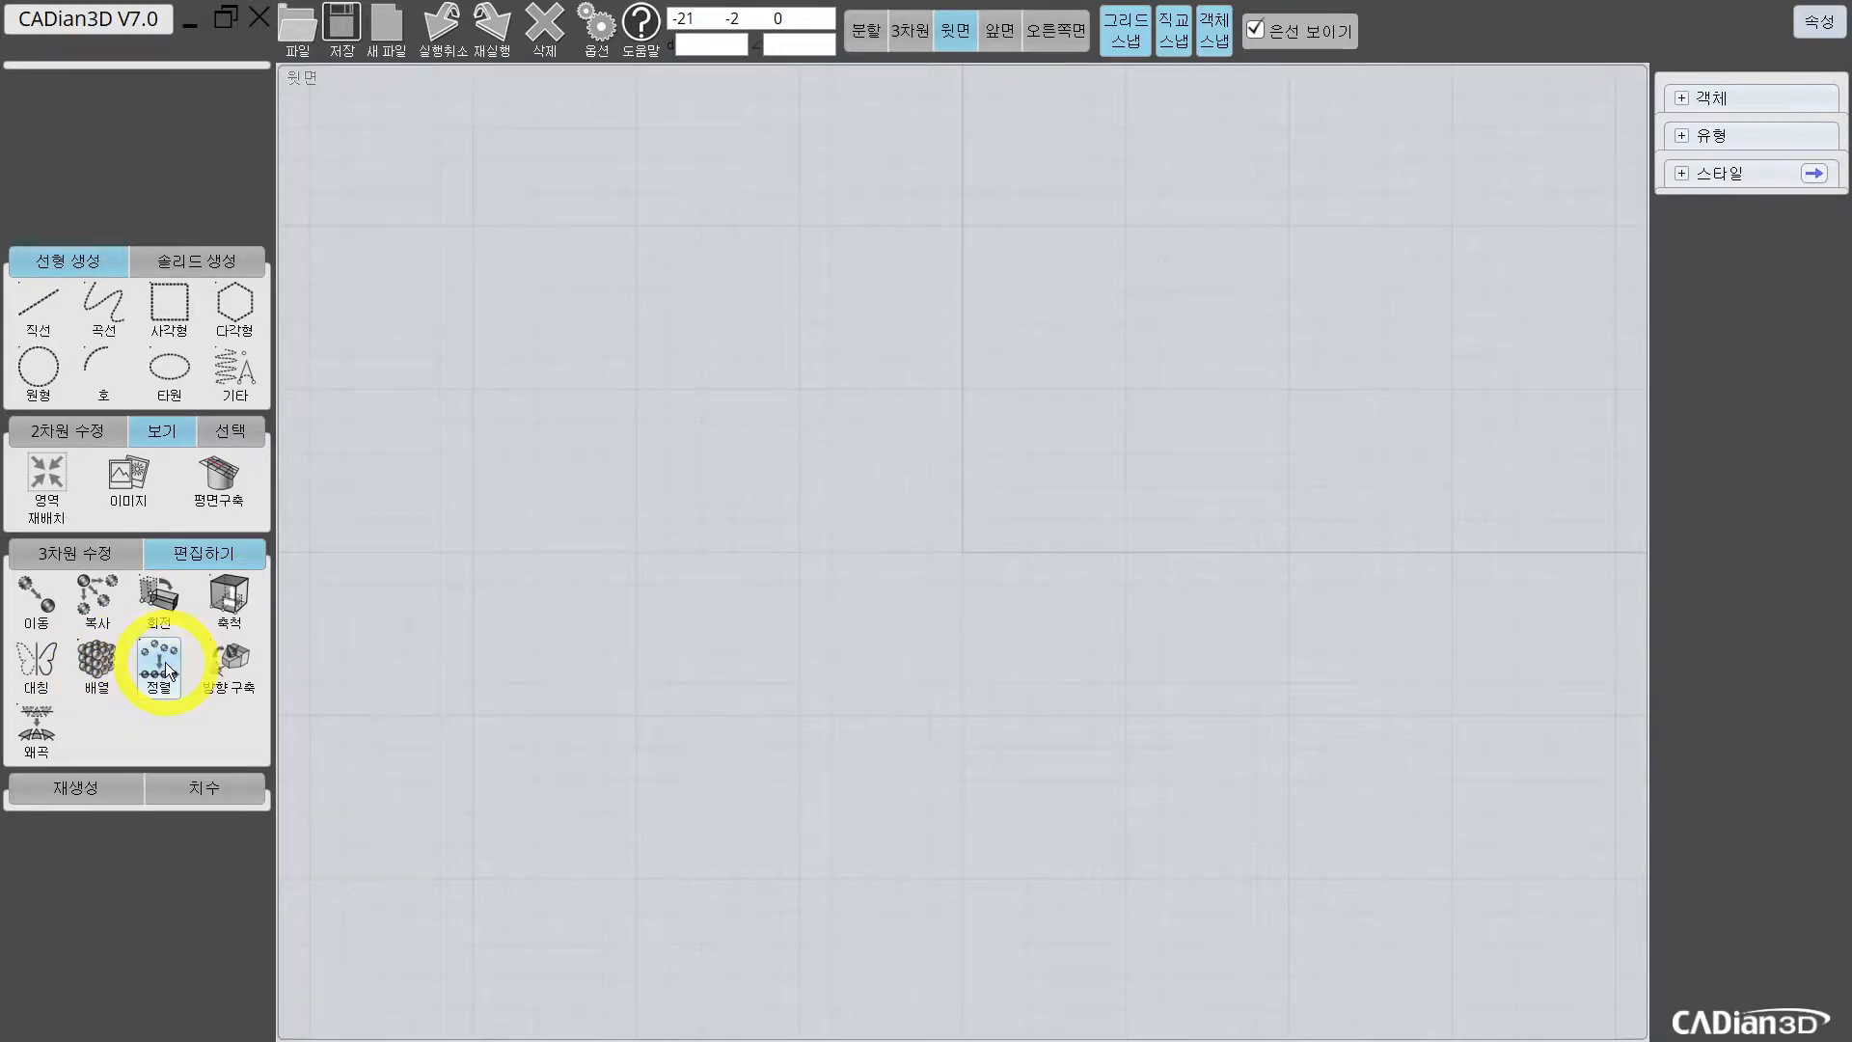
Step: Switch the workspace to the four-view split layout and leave the scale command
left_click(245, 598)
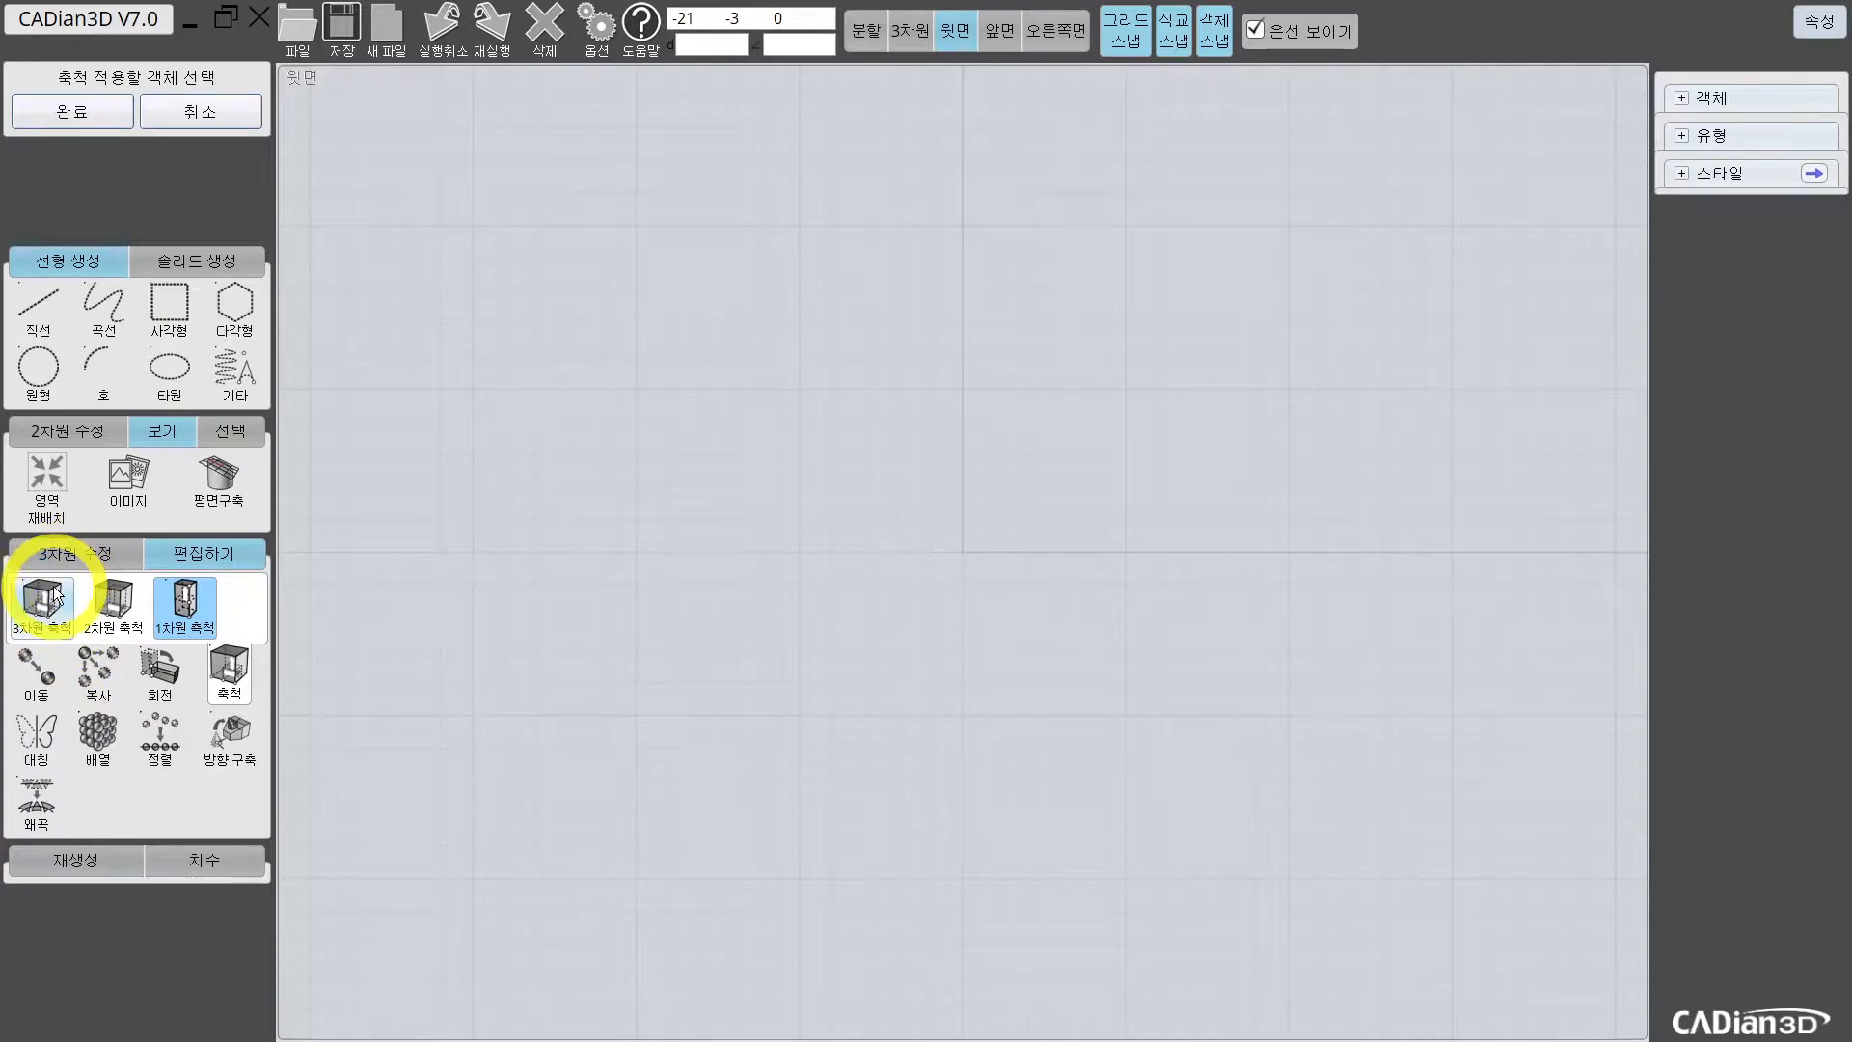
left_click(874, 36)
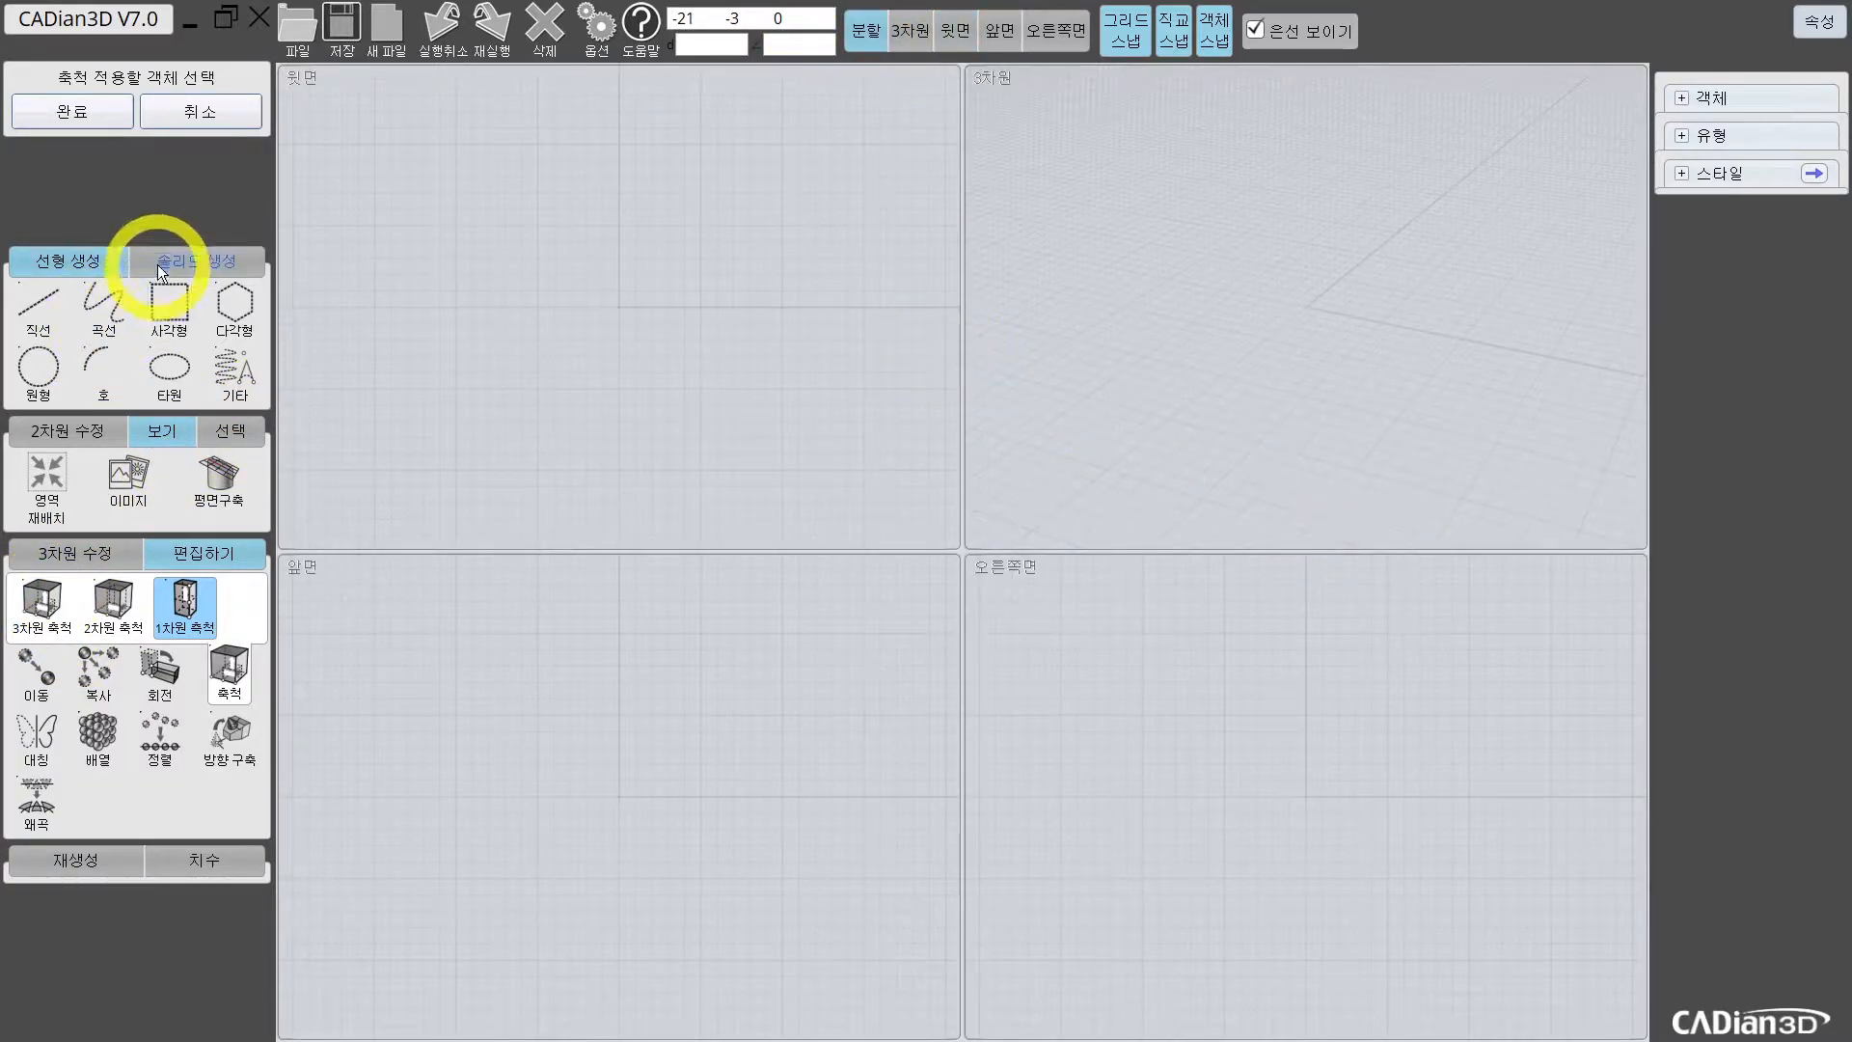
left_click(193, 113)
Step: Create a corner-defined solid box 30 wide, 30 high and 30 in extrusion from the origin, and fit it in the views
left_click(185, 260)
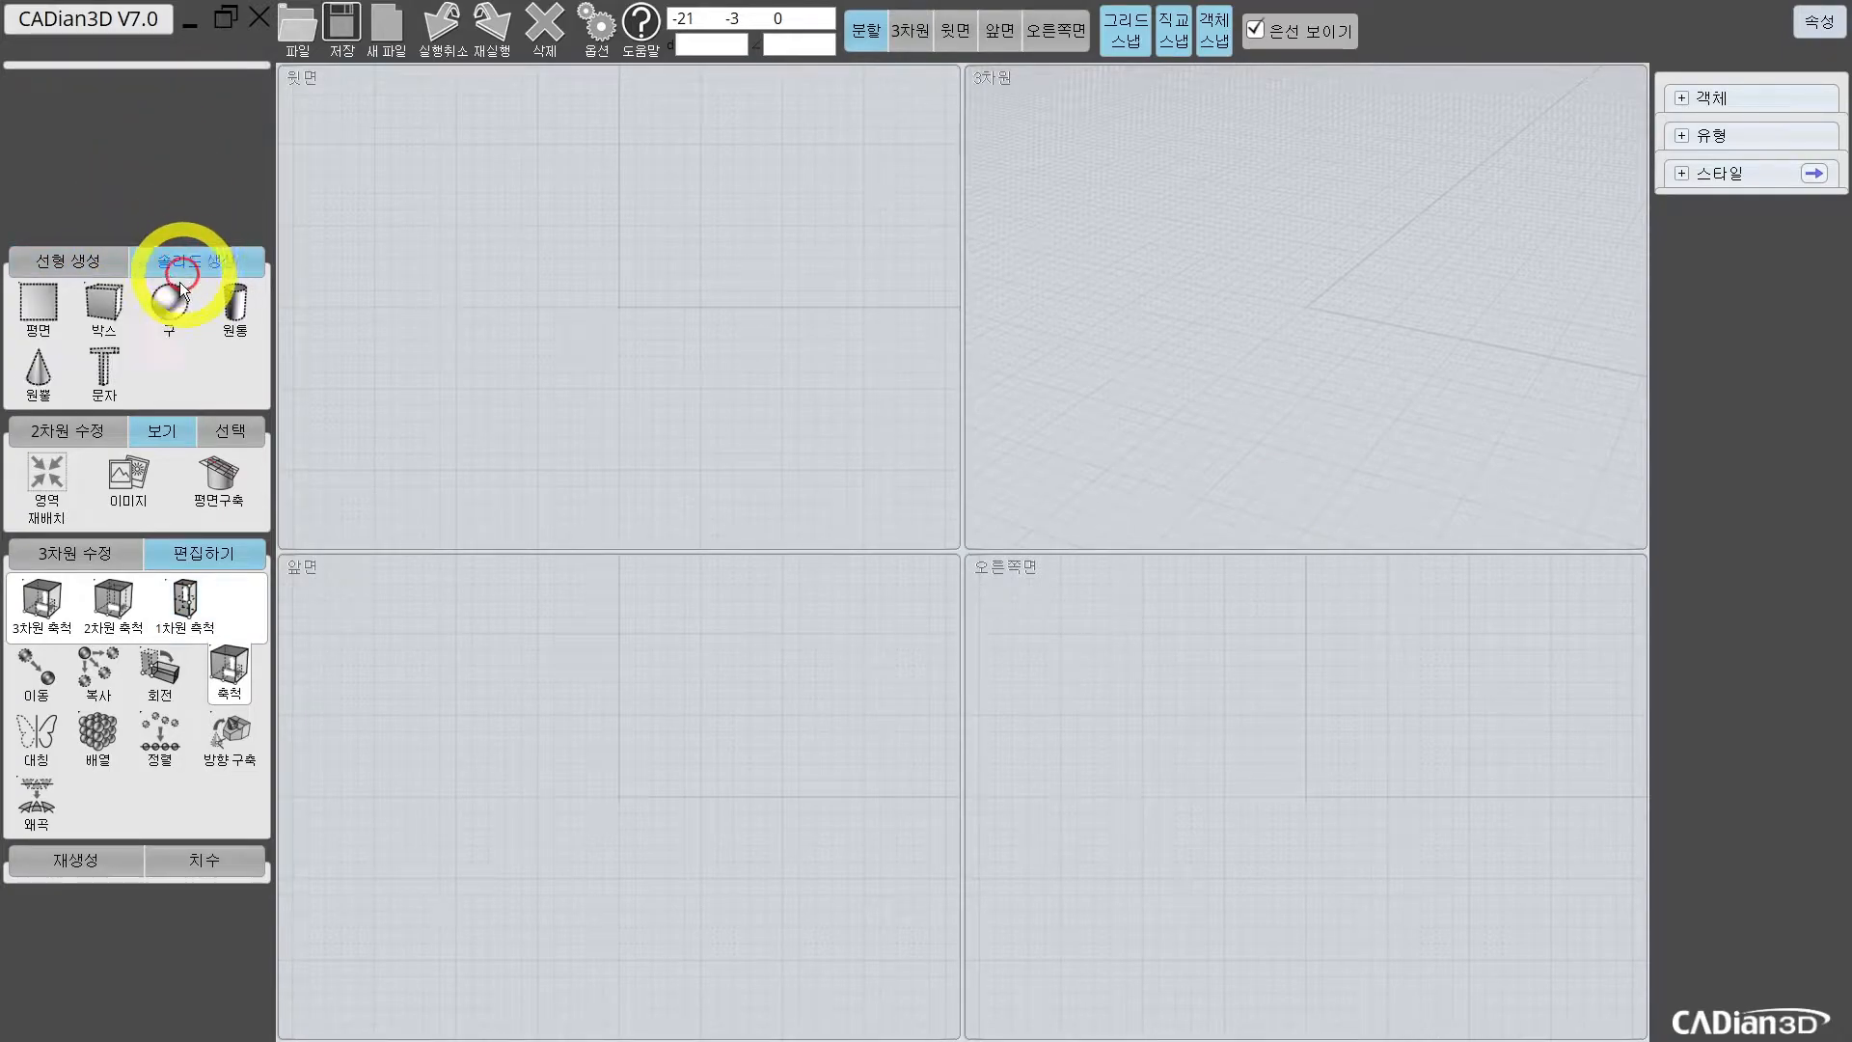
left_click(106, 305)
left_click(619, 307)
left_click(784, 439)
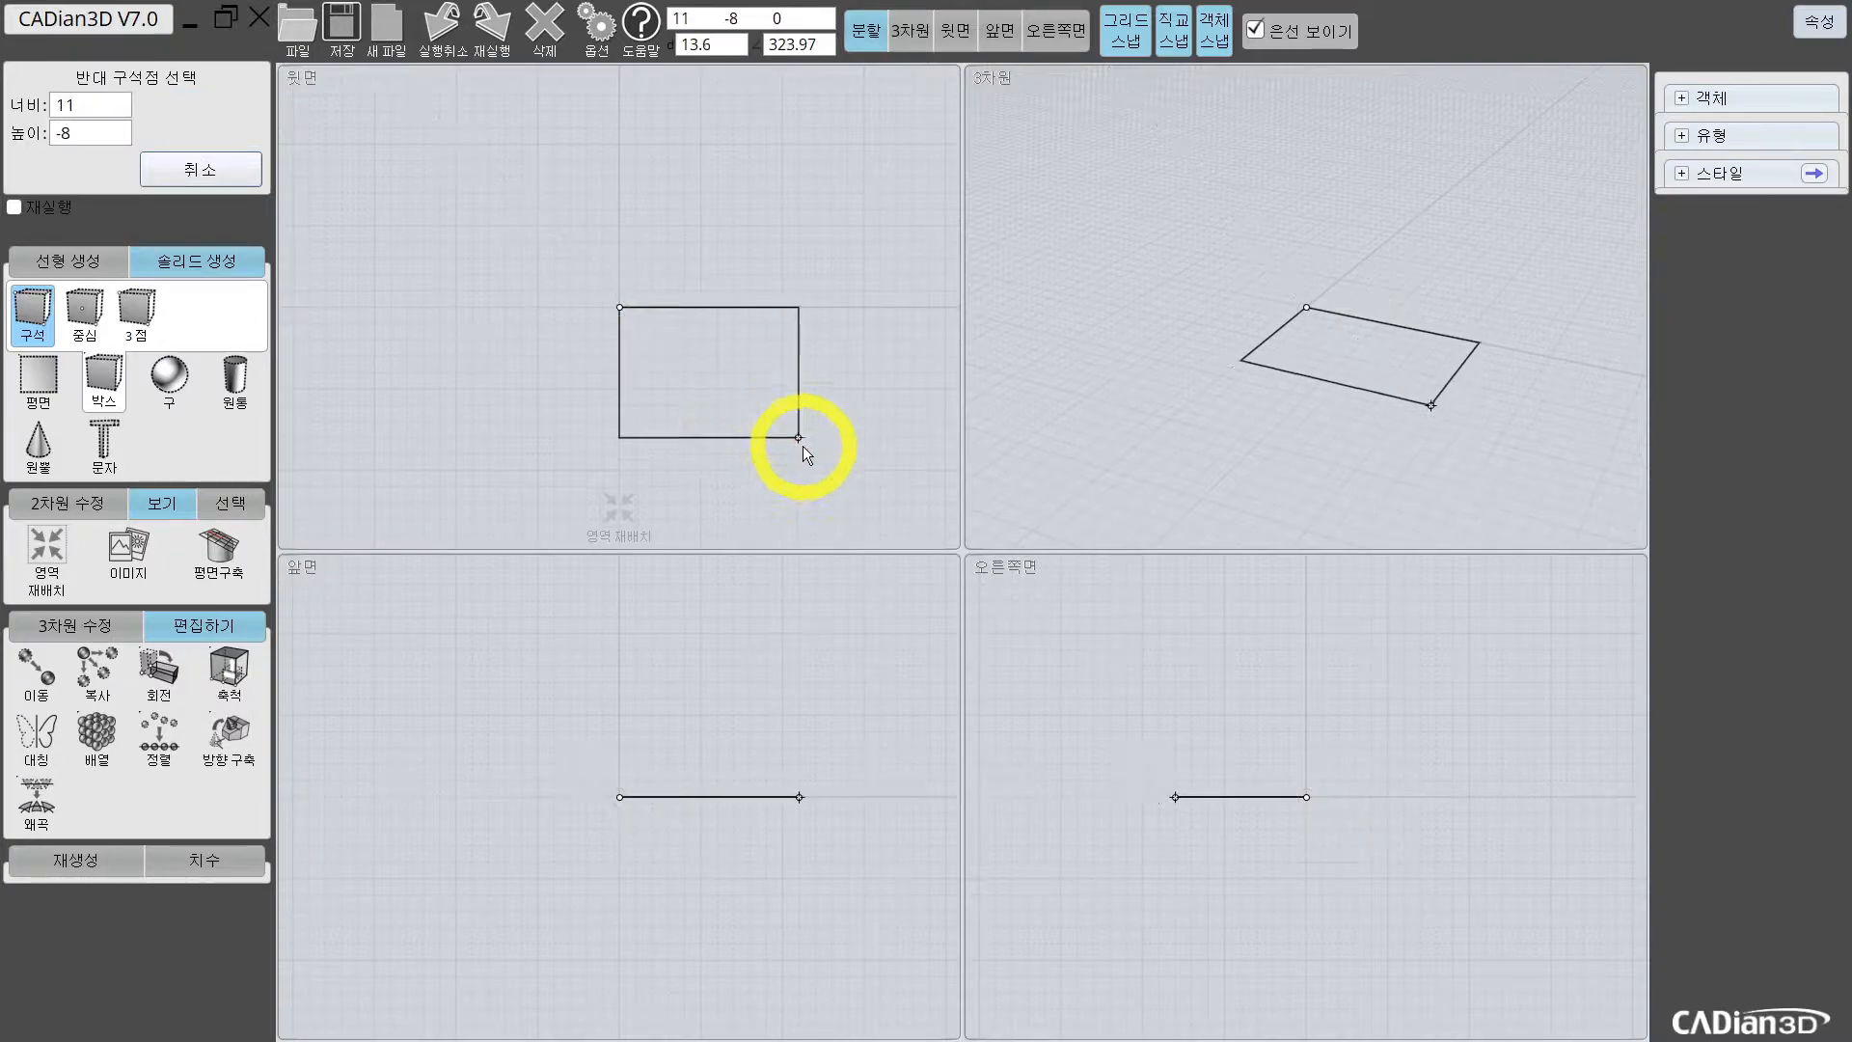
type("30")
key("Tab")
type("30")
key("Return")
type("30")
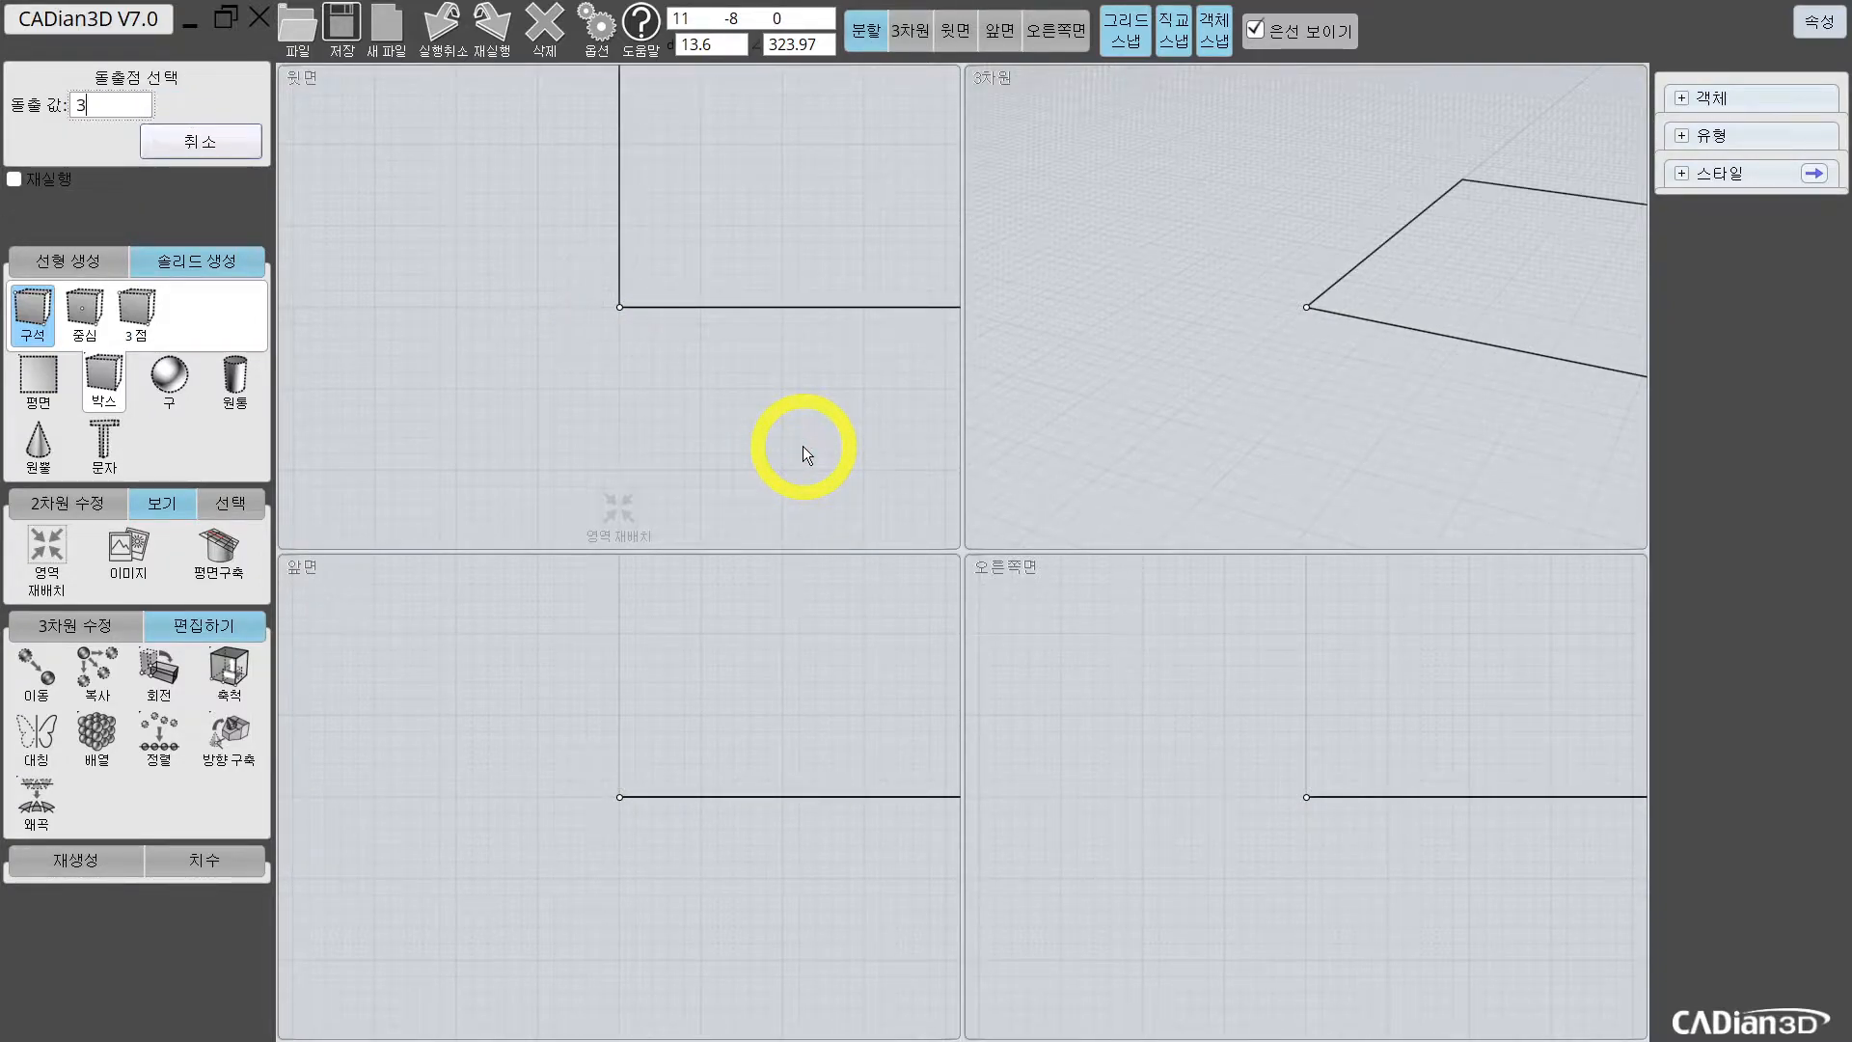
key("Return")
left_click(610, 505)
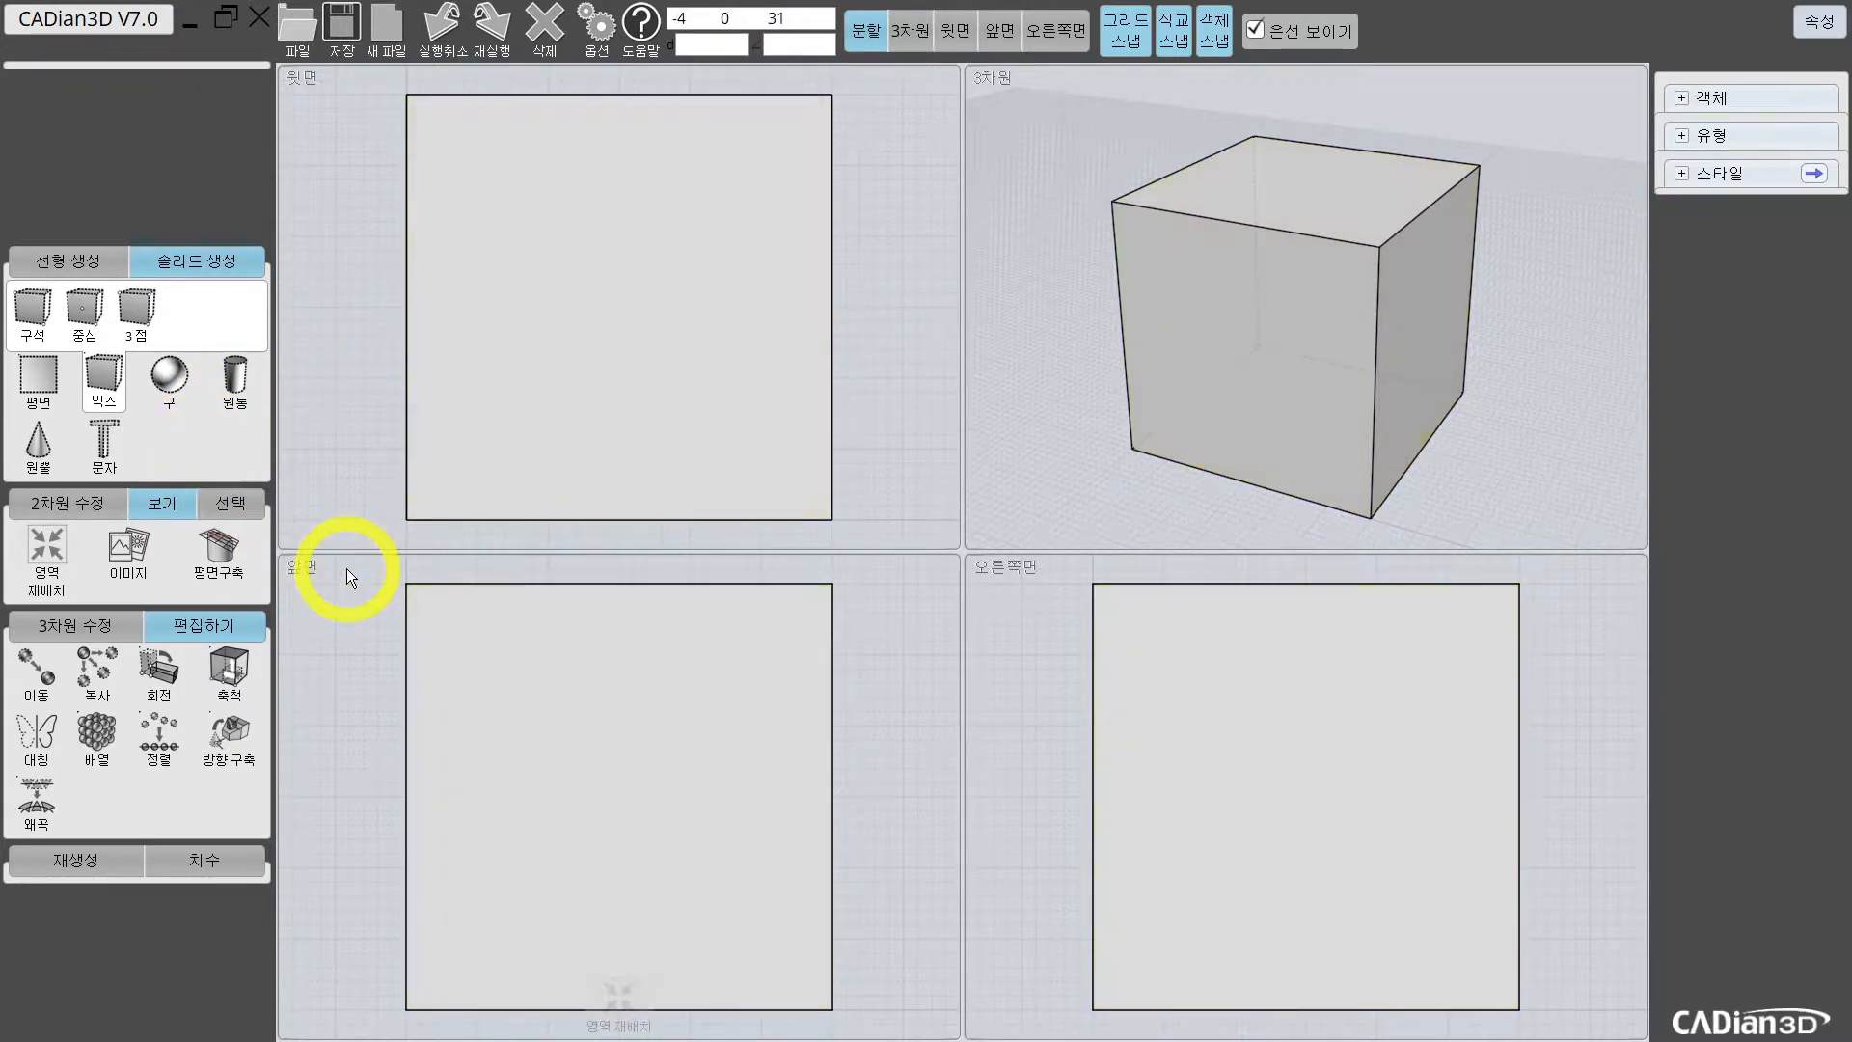
Step: Try 3D scaling the whole cube about its top face centre, with the midpoint of the top face's right edge as first reference point
left_click(204, 672)
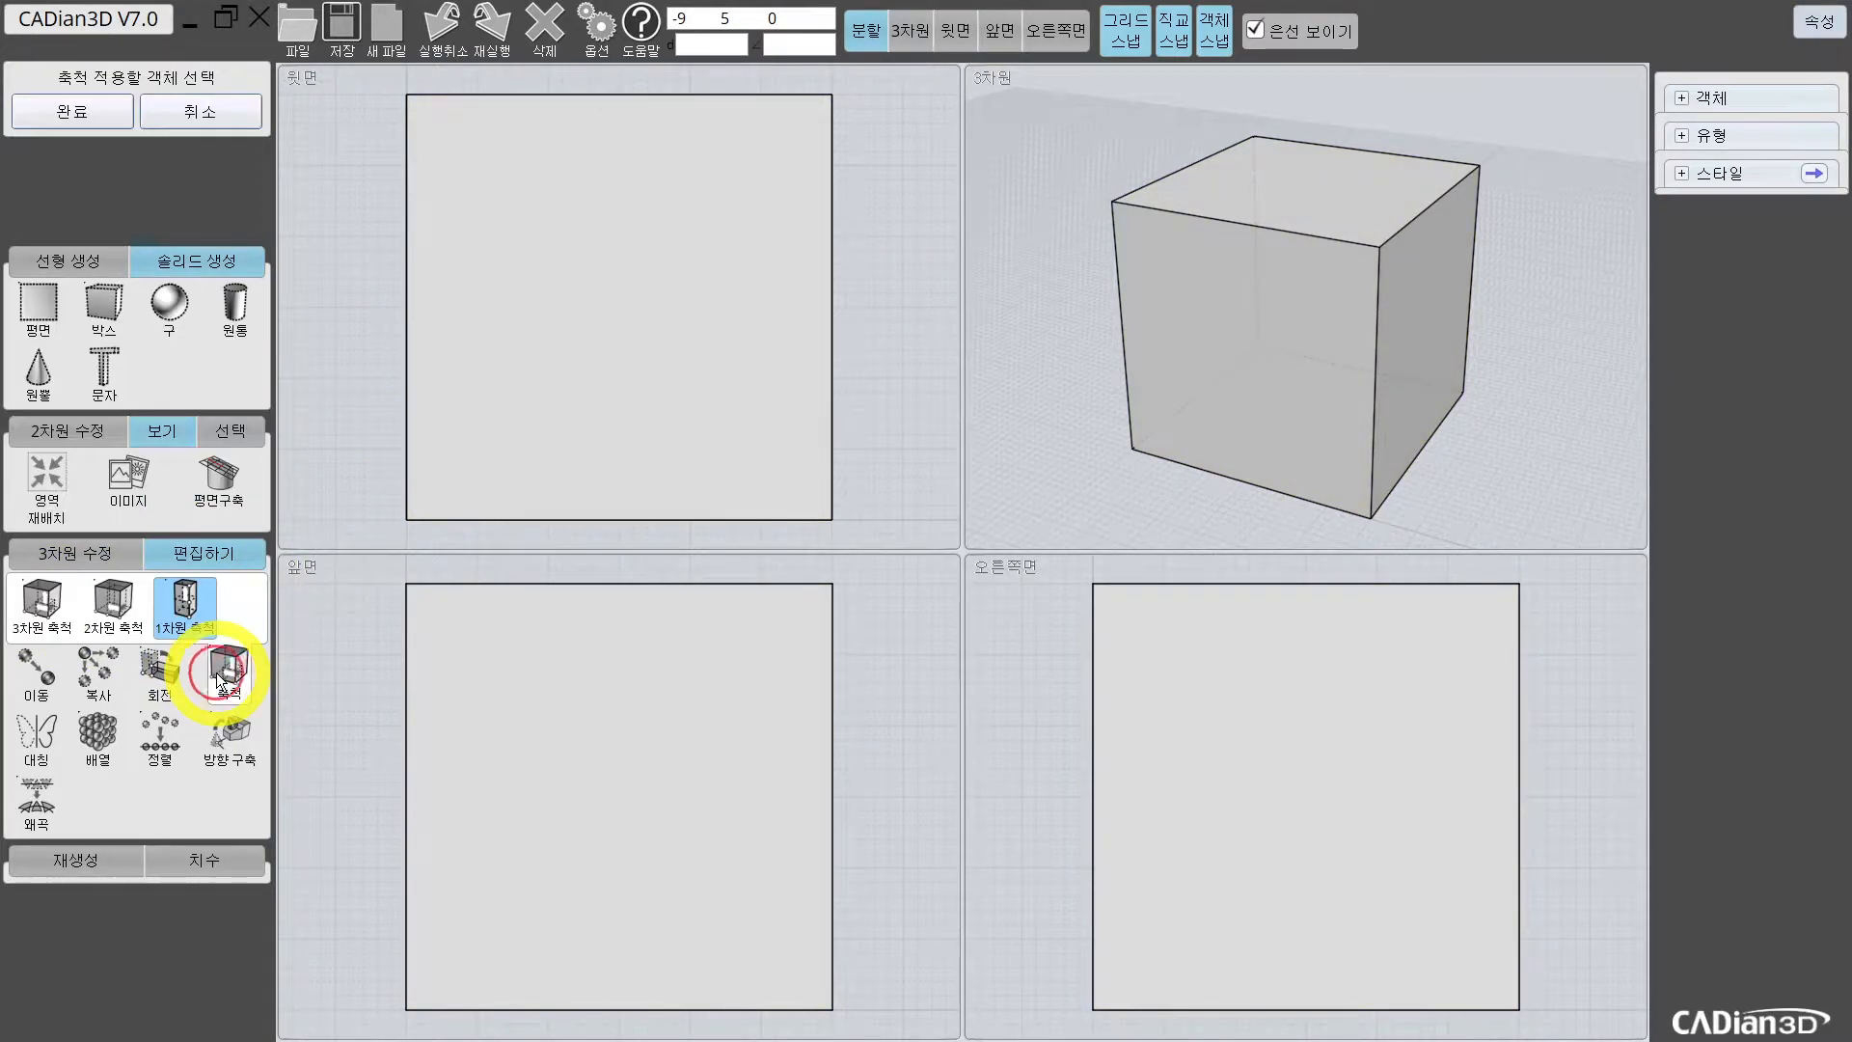
left_click(44, 608)
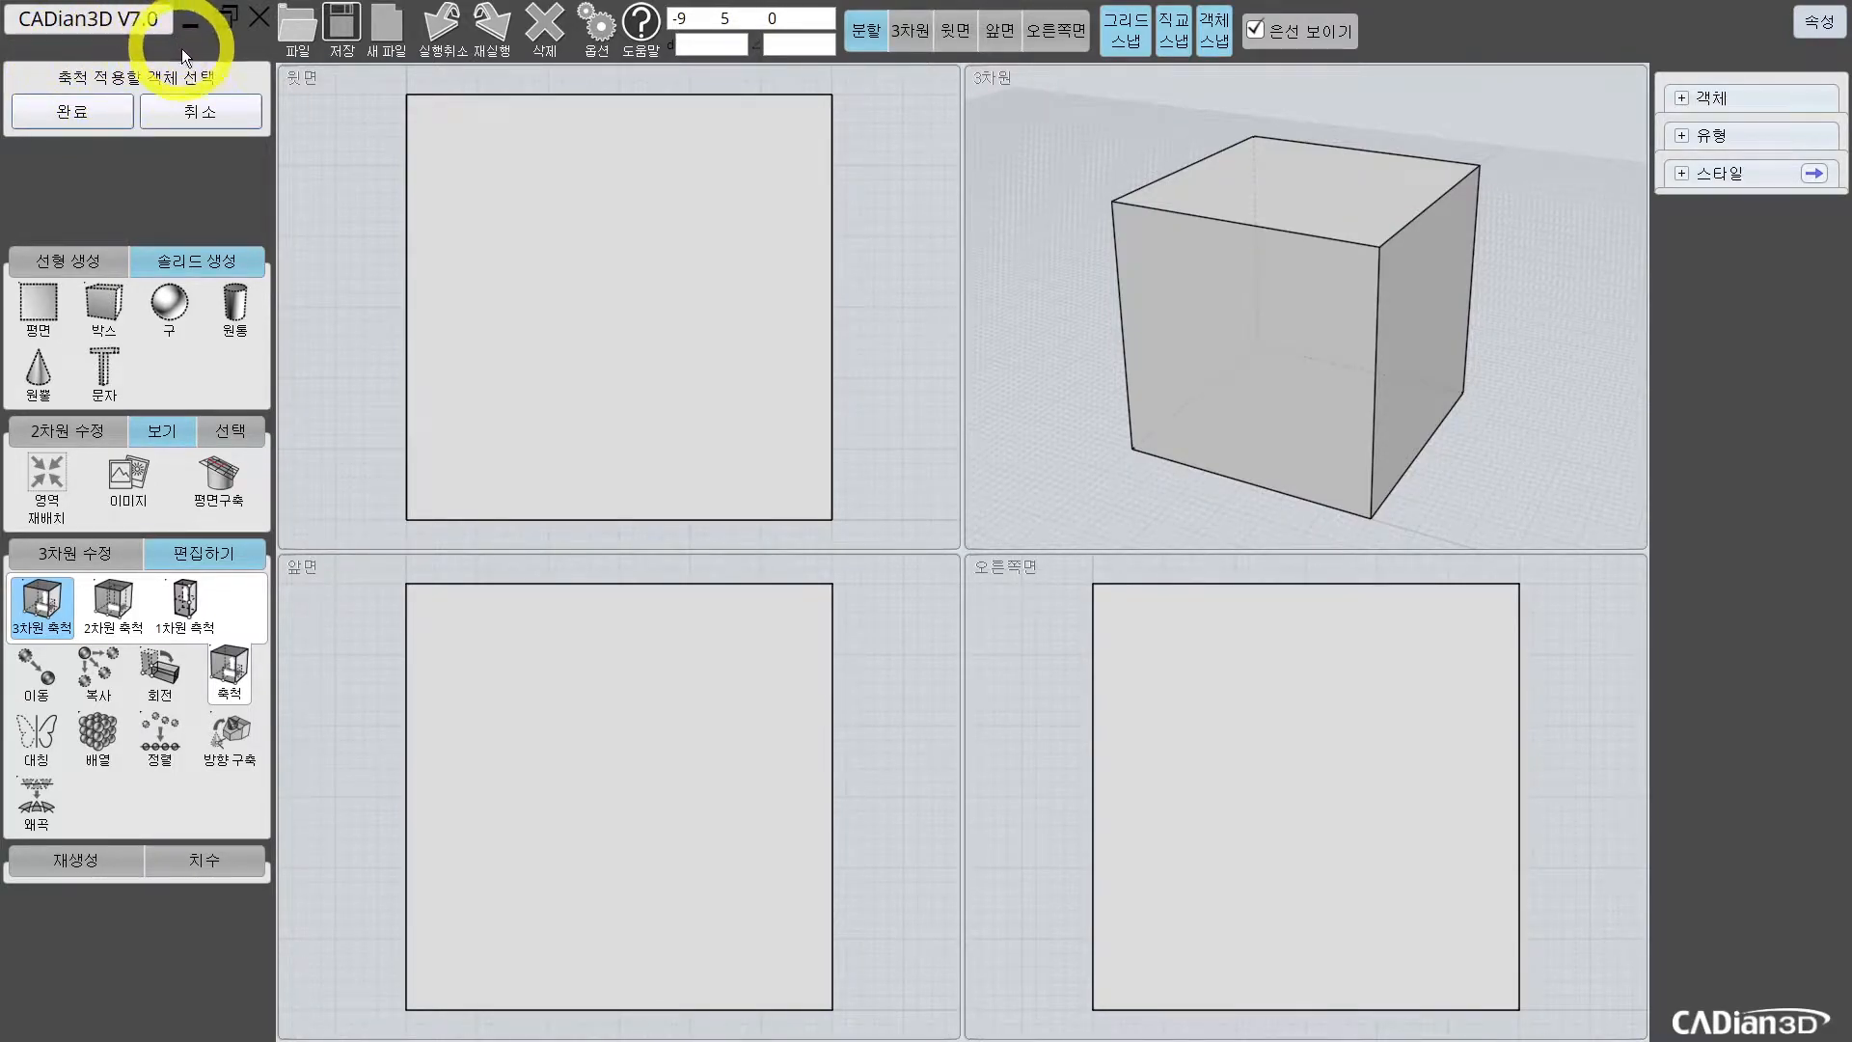
left_click(621, 153)
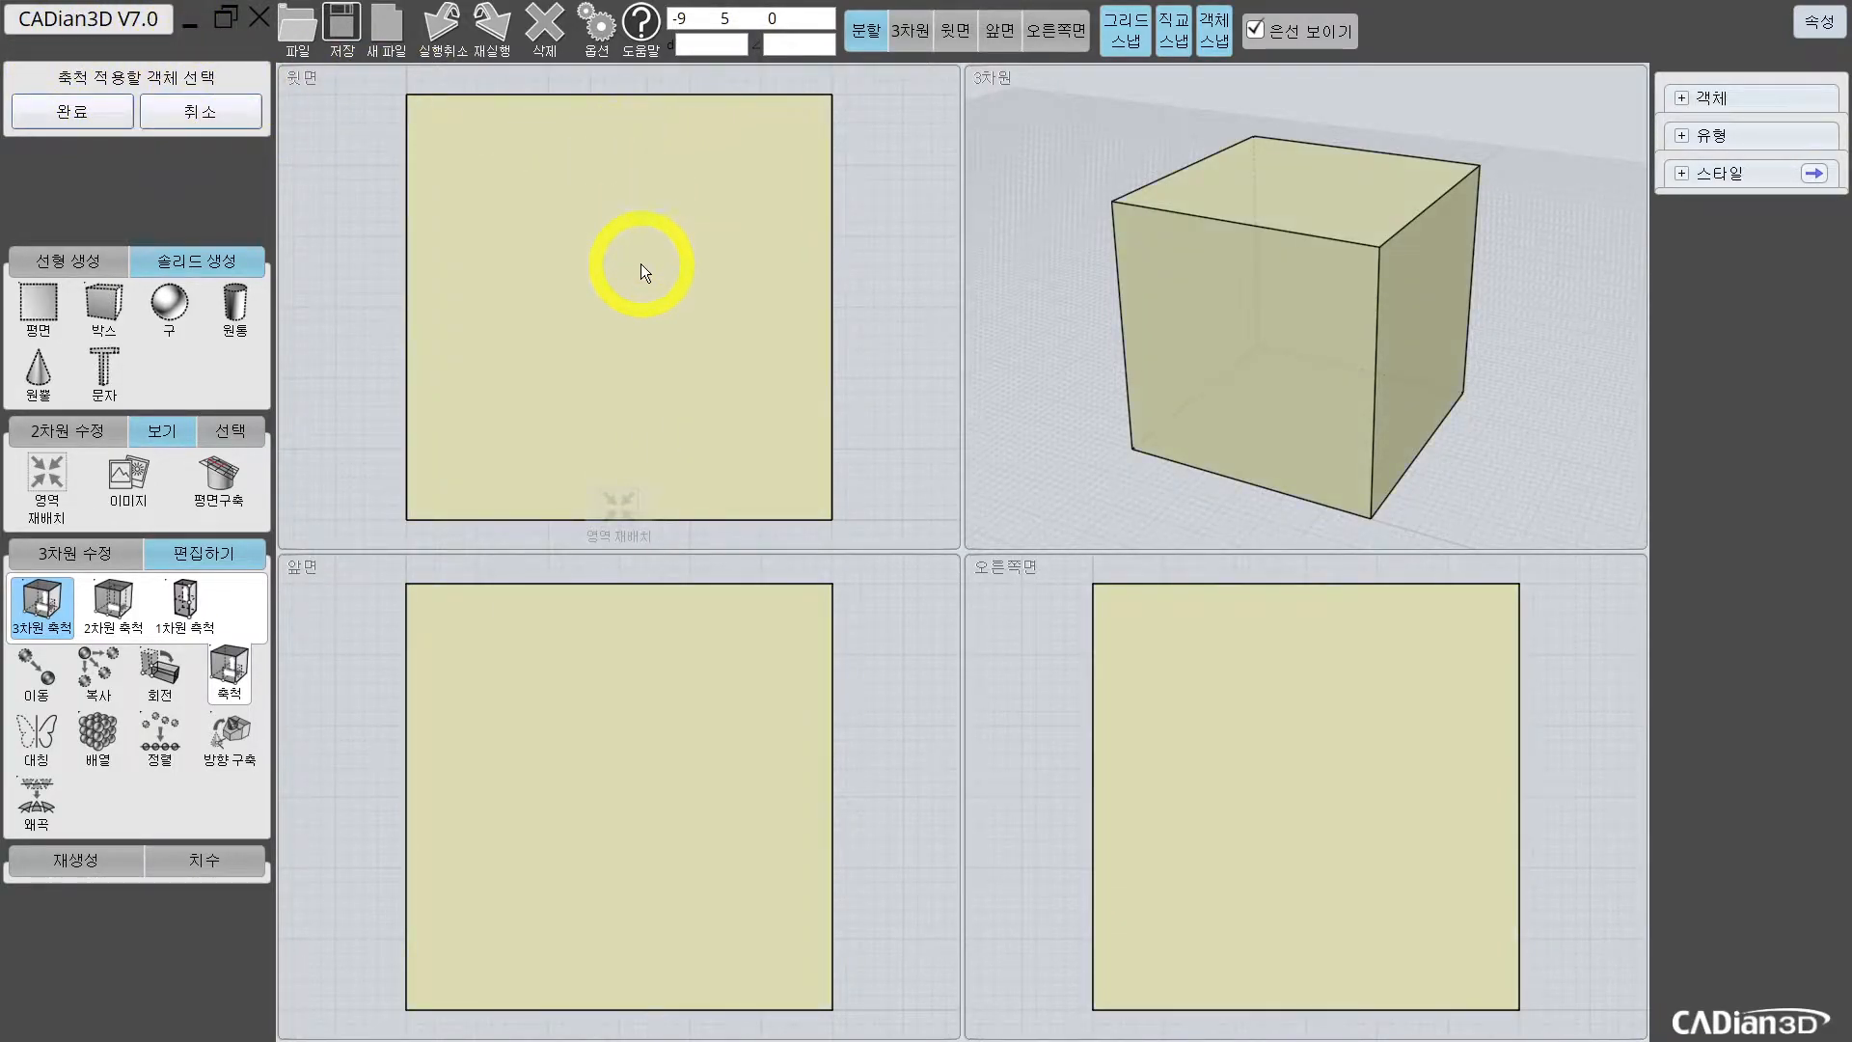
left_click(685, 228)
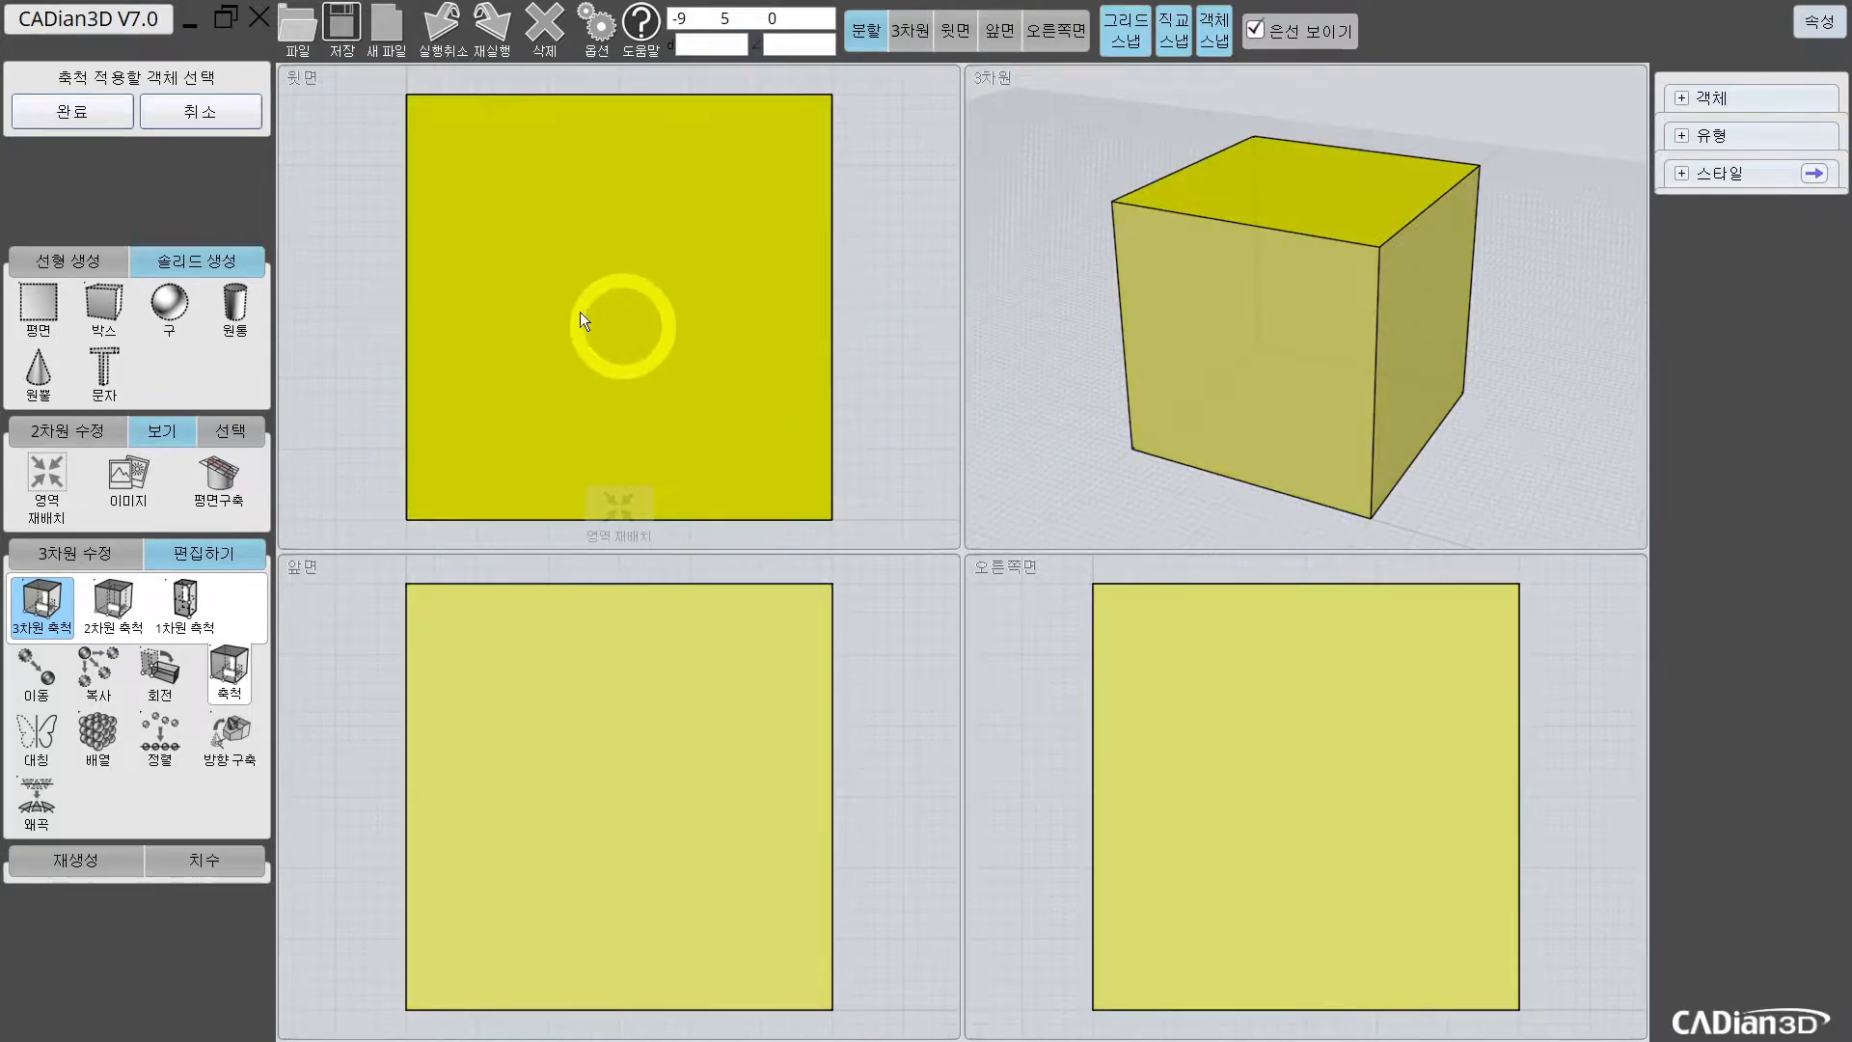
left_click(89, 113)
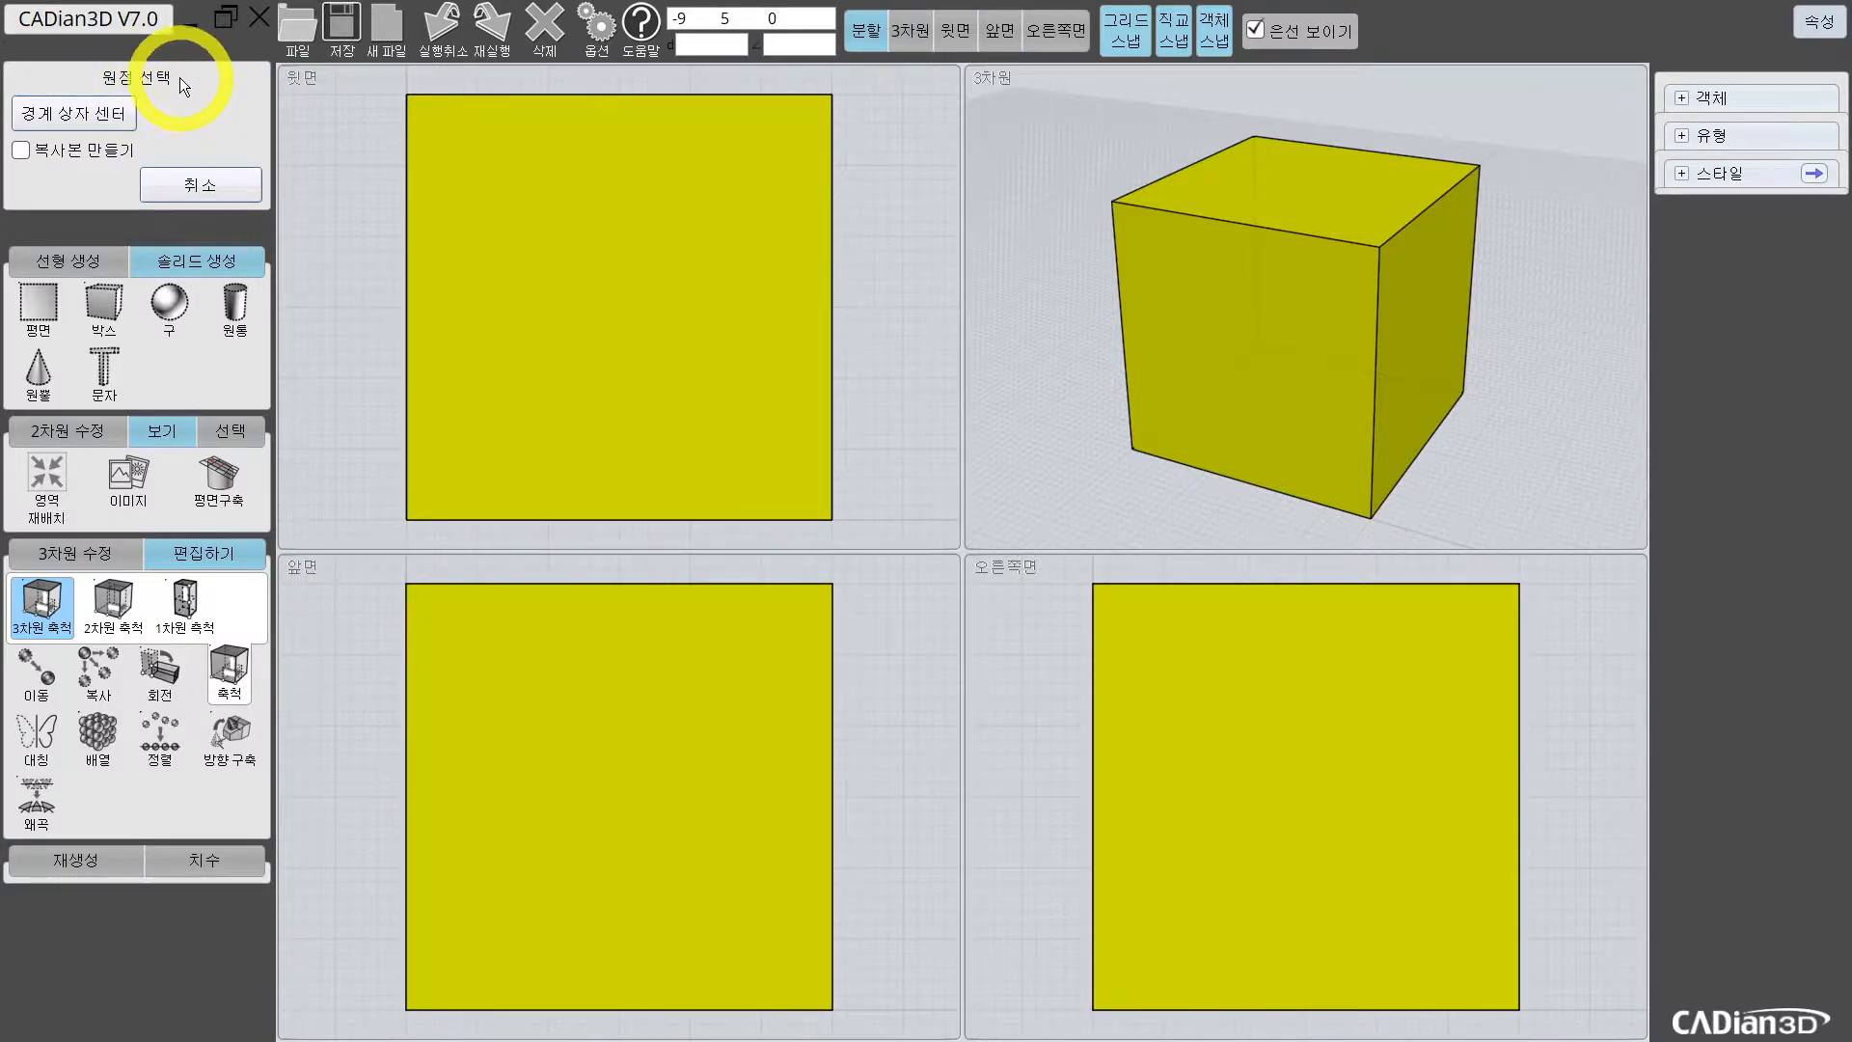
left_click(621, 306)
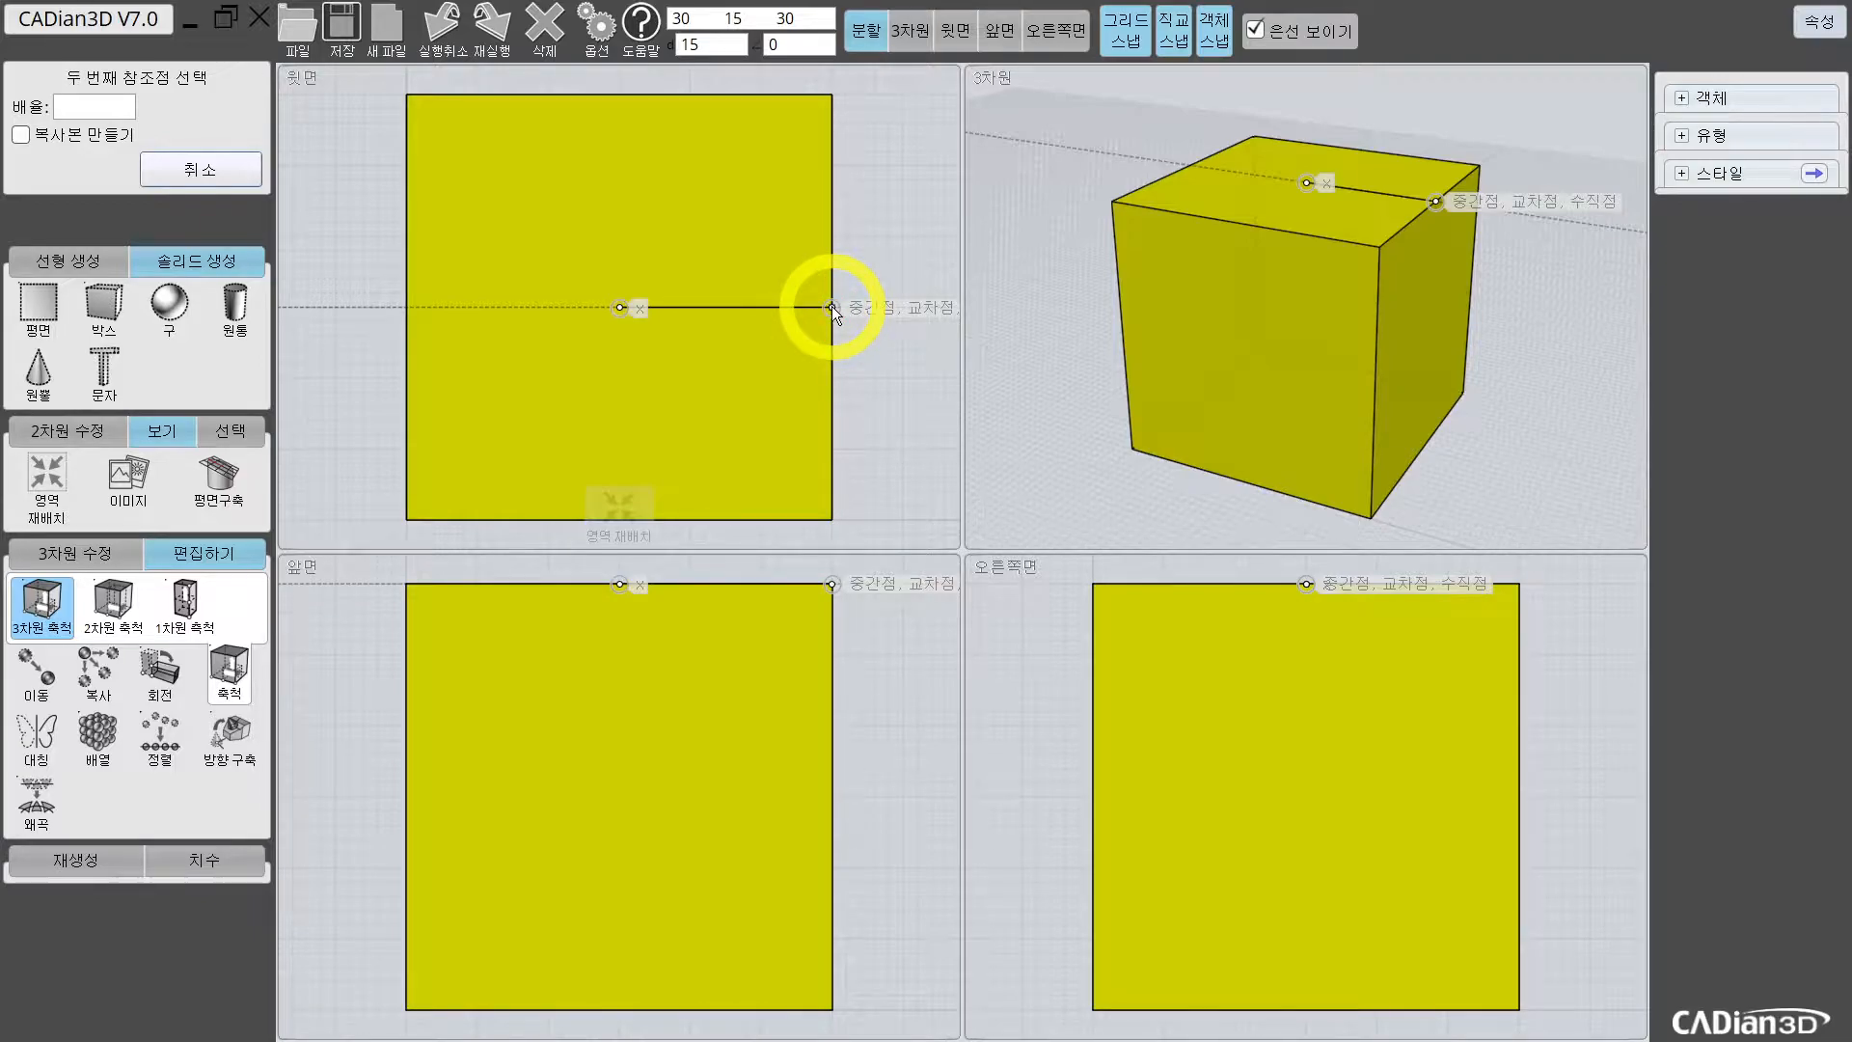
left_click(831, 305)
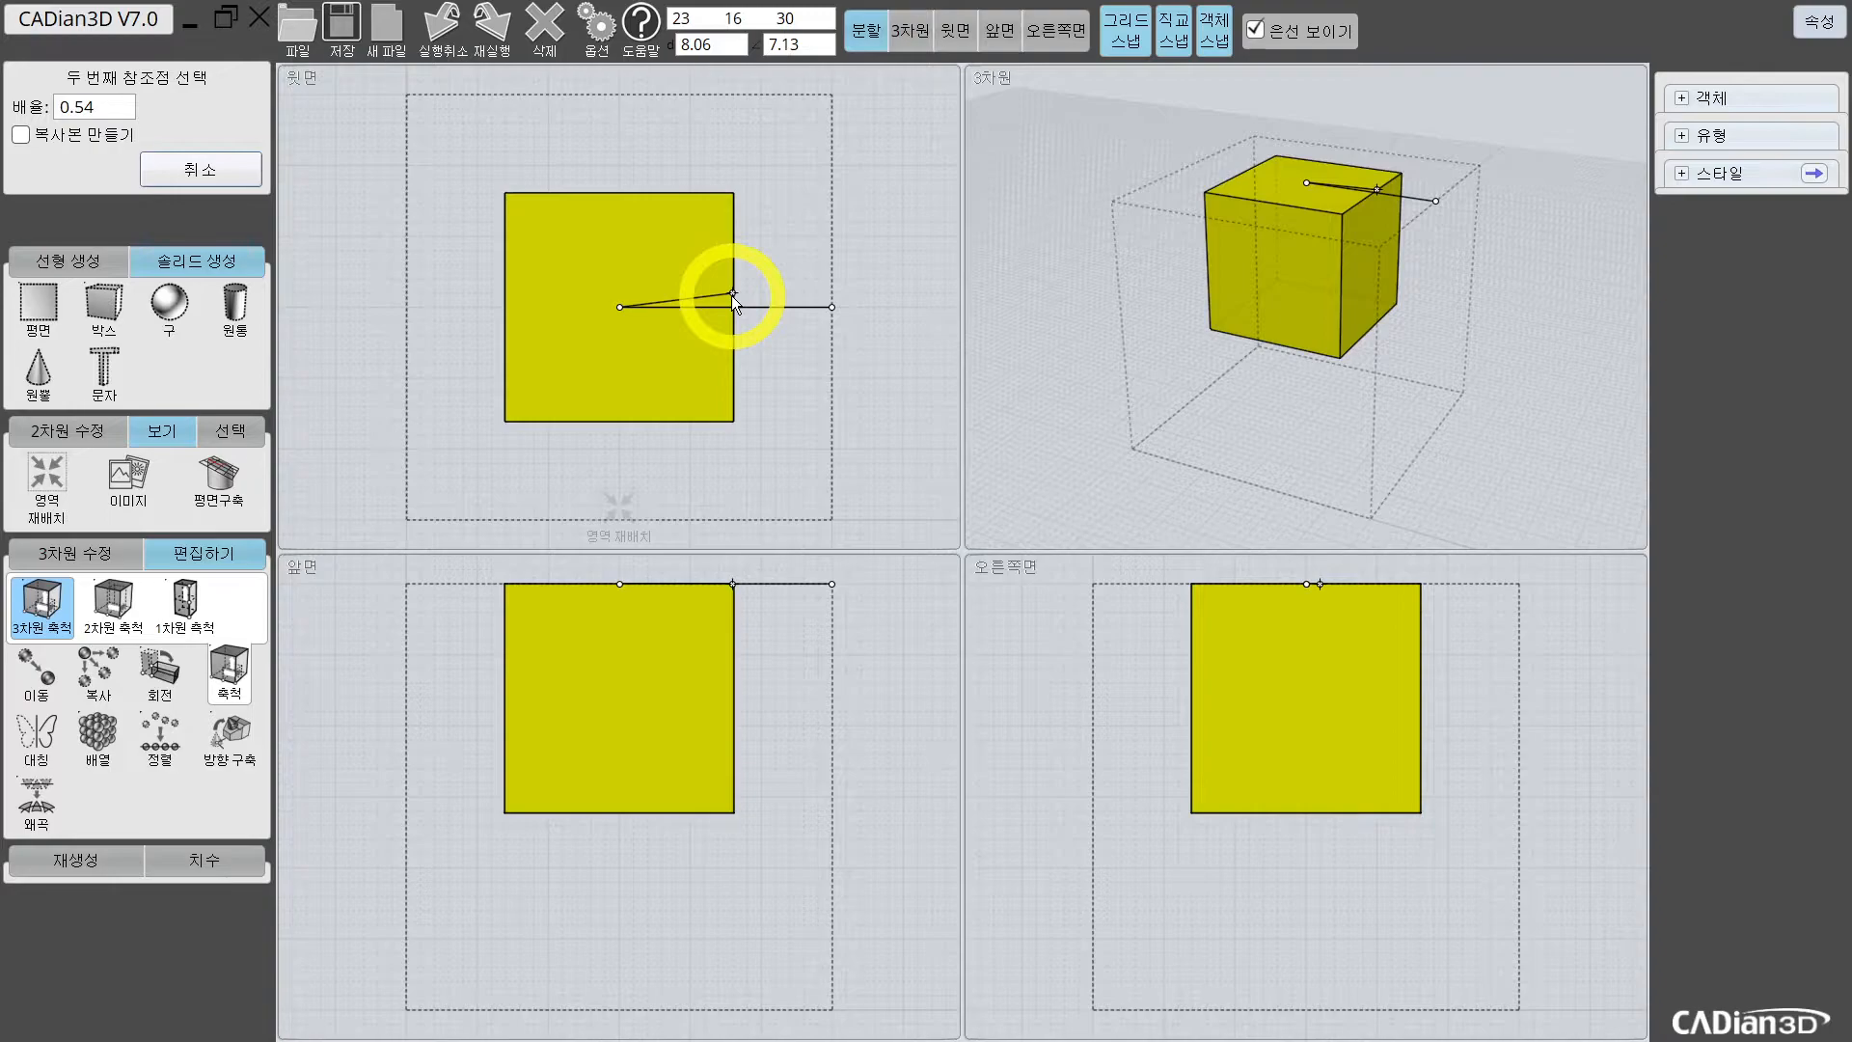
left_click(615, 301)
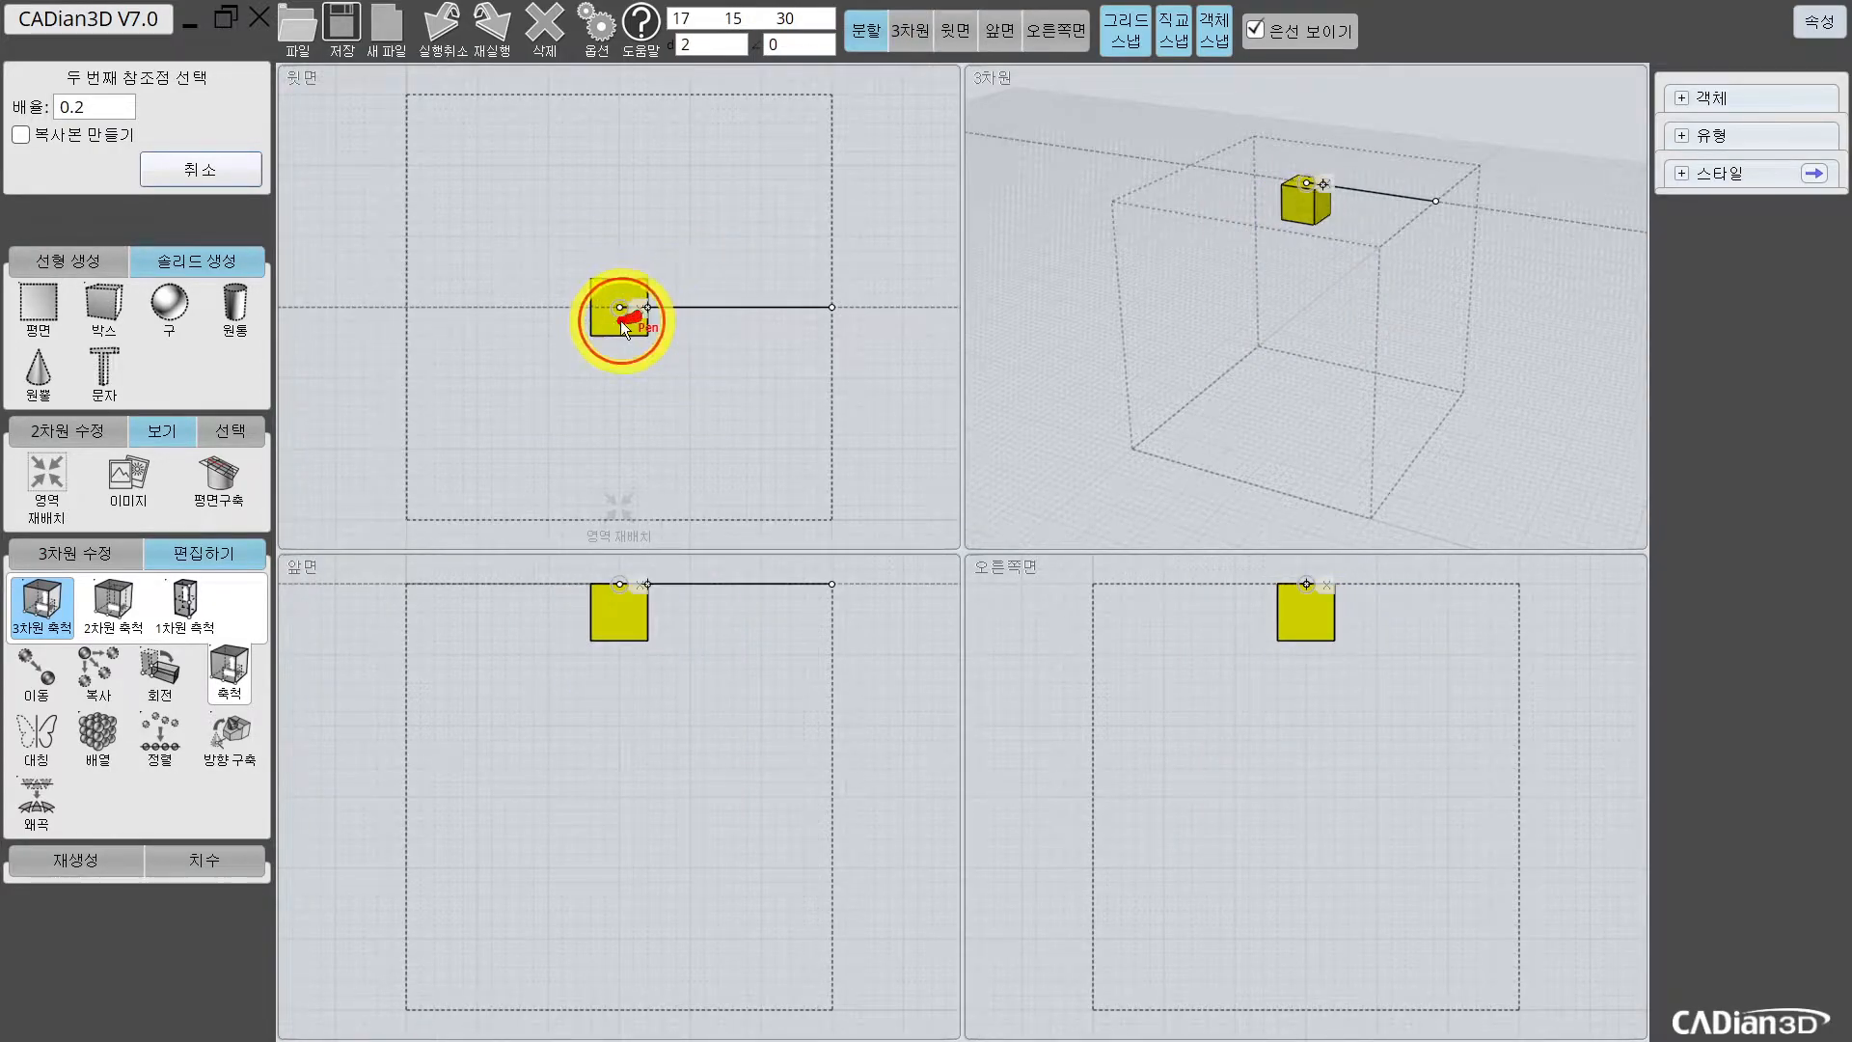
left_click(809, 316)
mouse_move(808, 313)
left_mouse_down()
mouse_move(812, 282)
mouse_move(863, 312)
mouse_move(805, 329)
left_mouse_up()
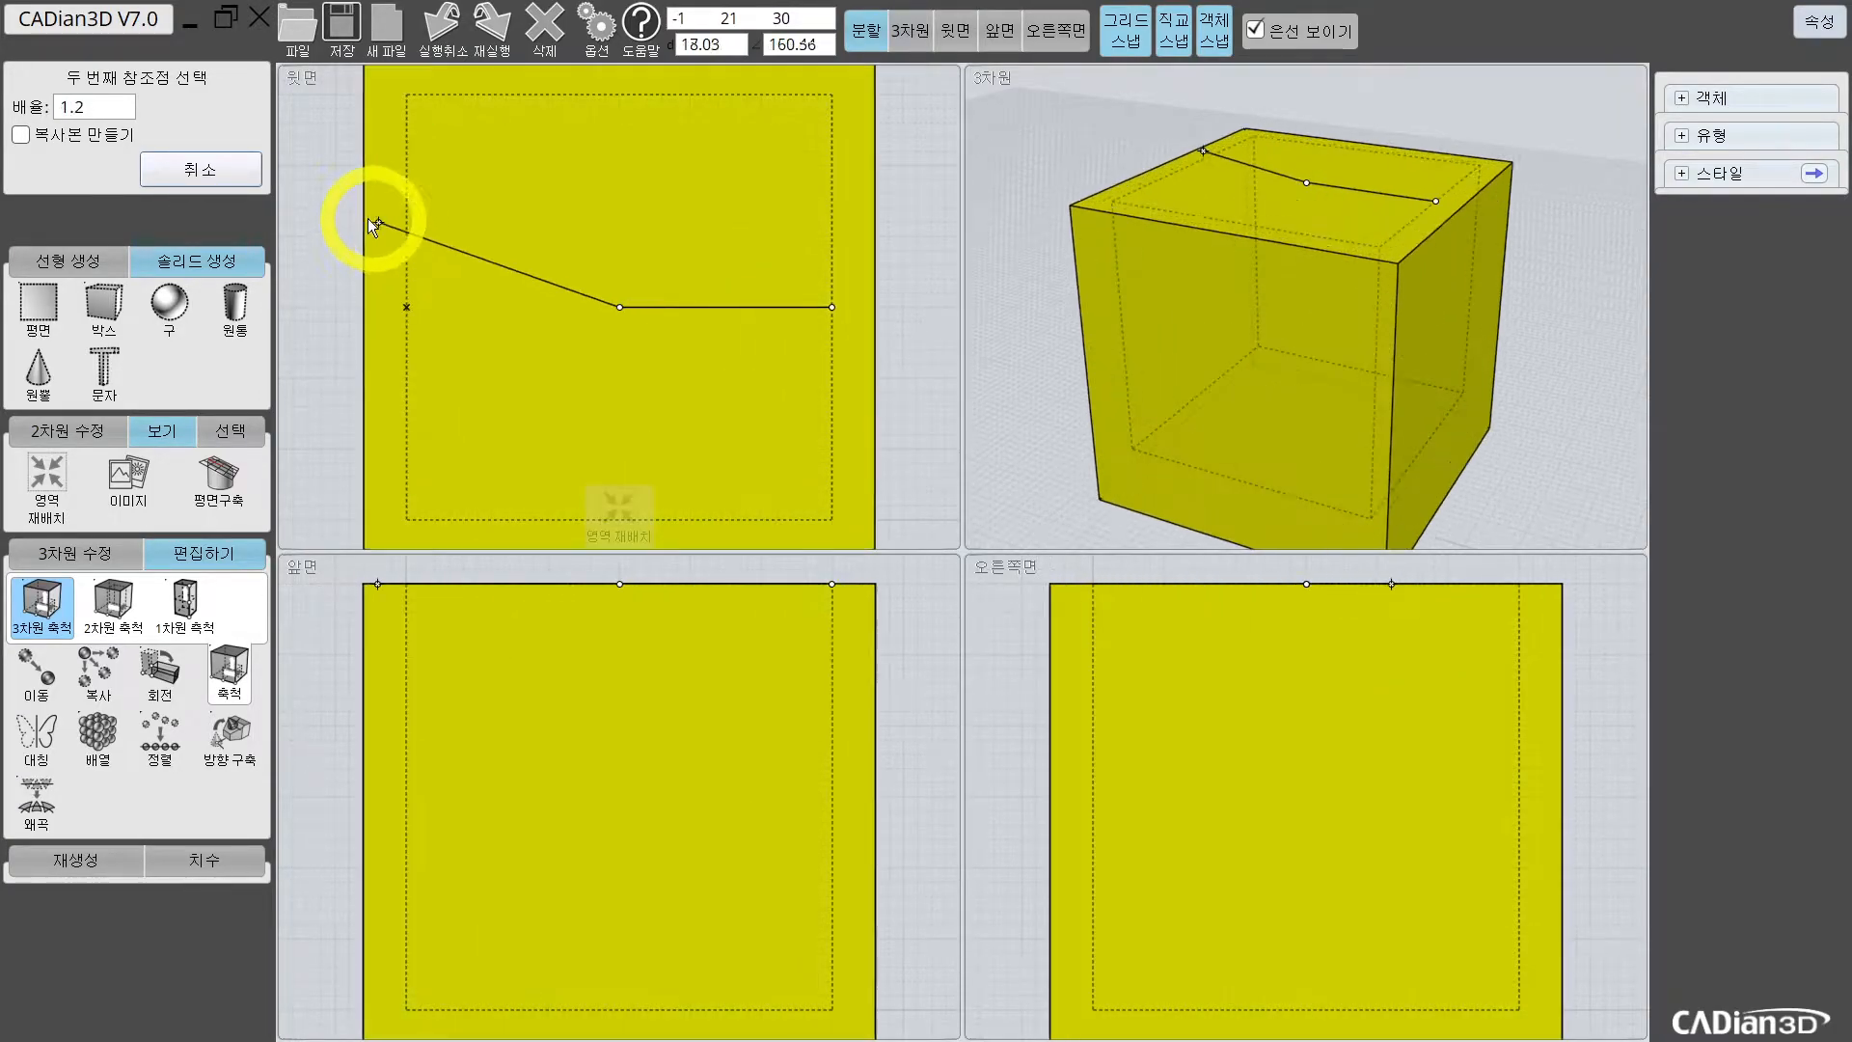
left_click(228, 180)
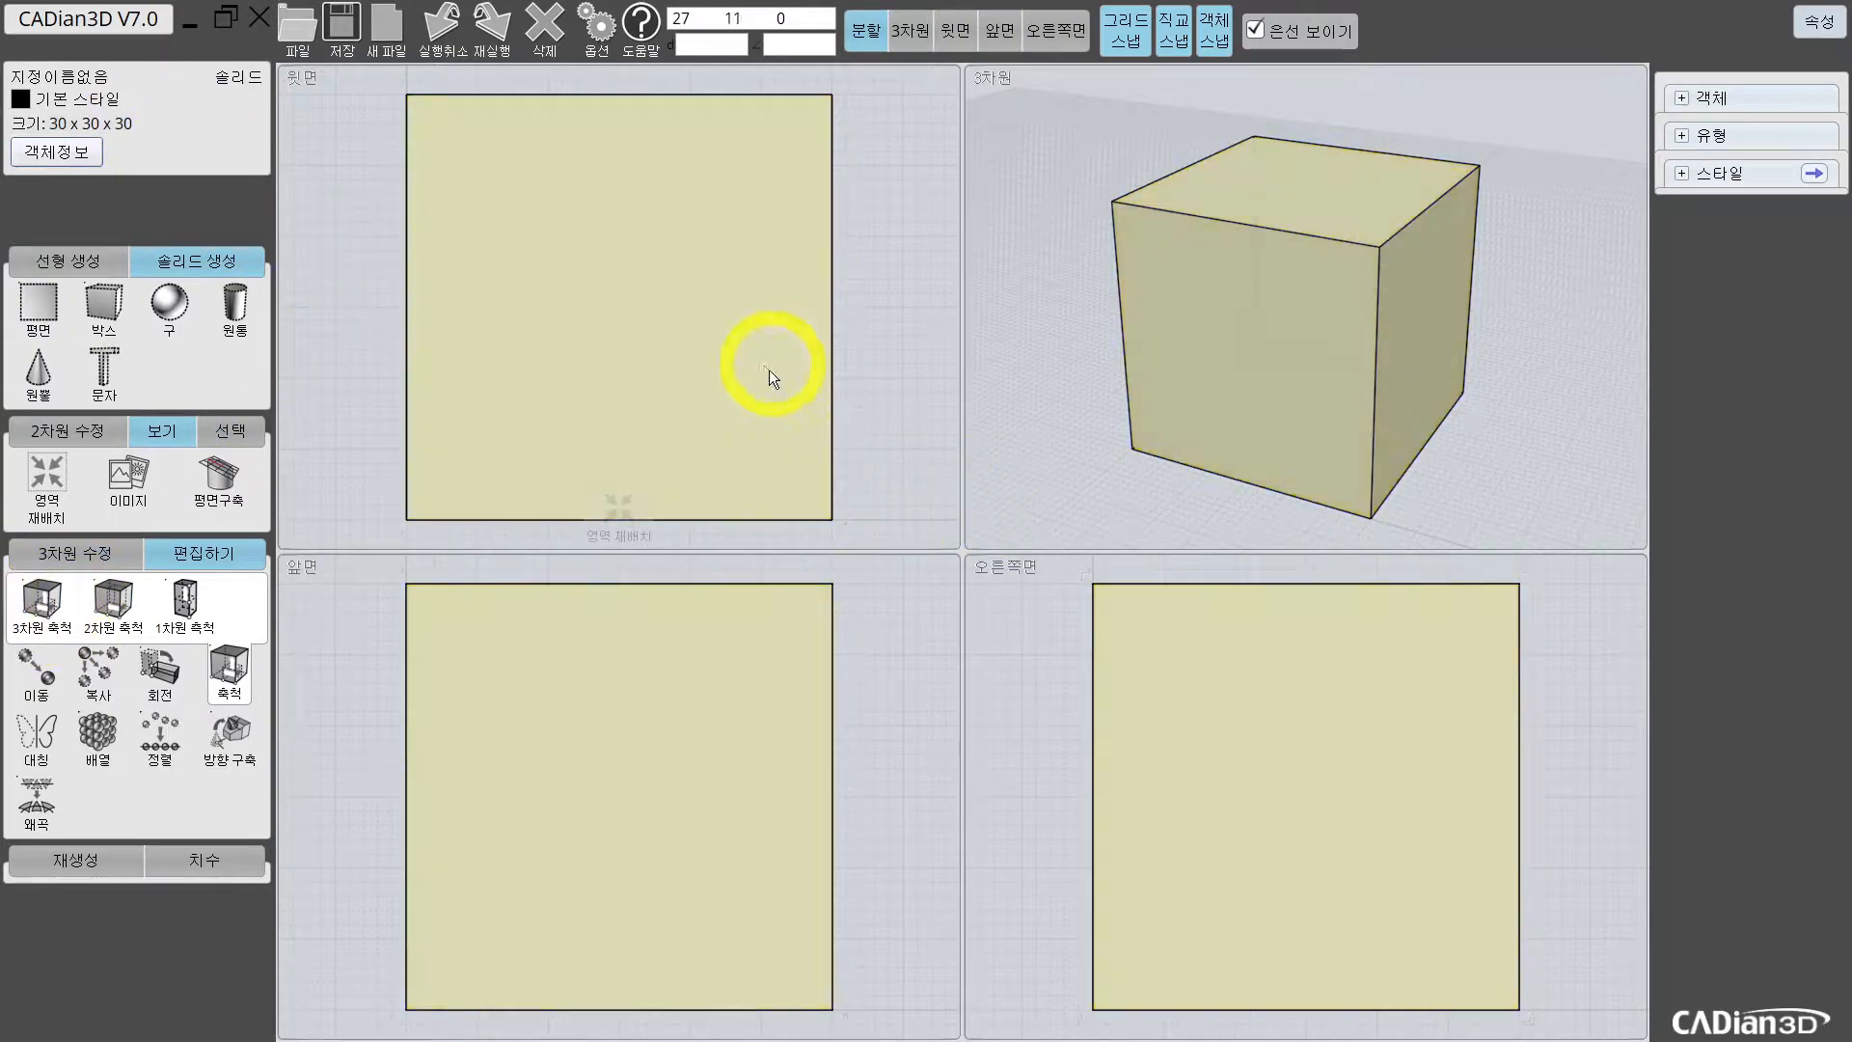
Step: Try 3D scaling the whole cube about the centre of its right side face
left_click(42, 603)
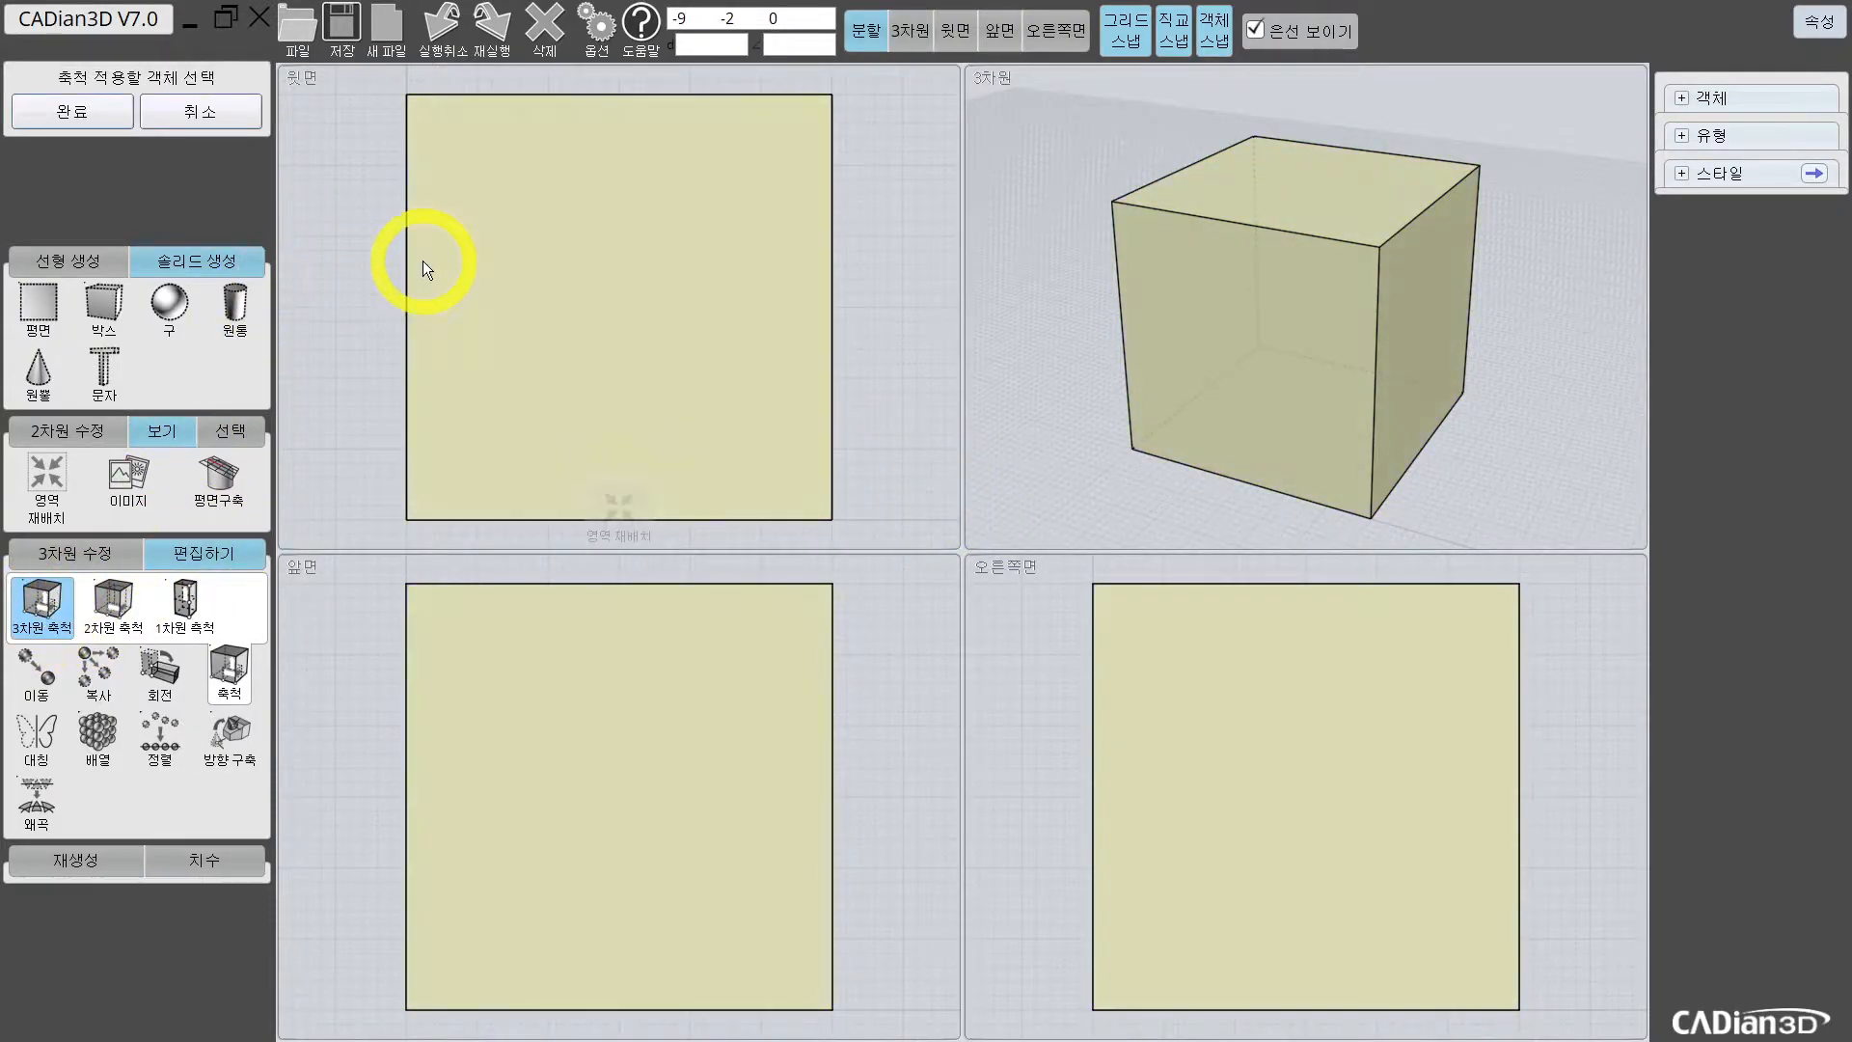
left_click(715, 288)
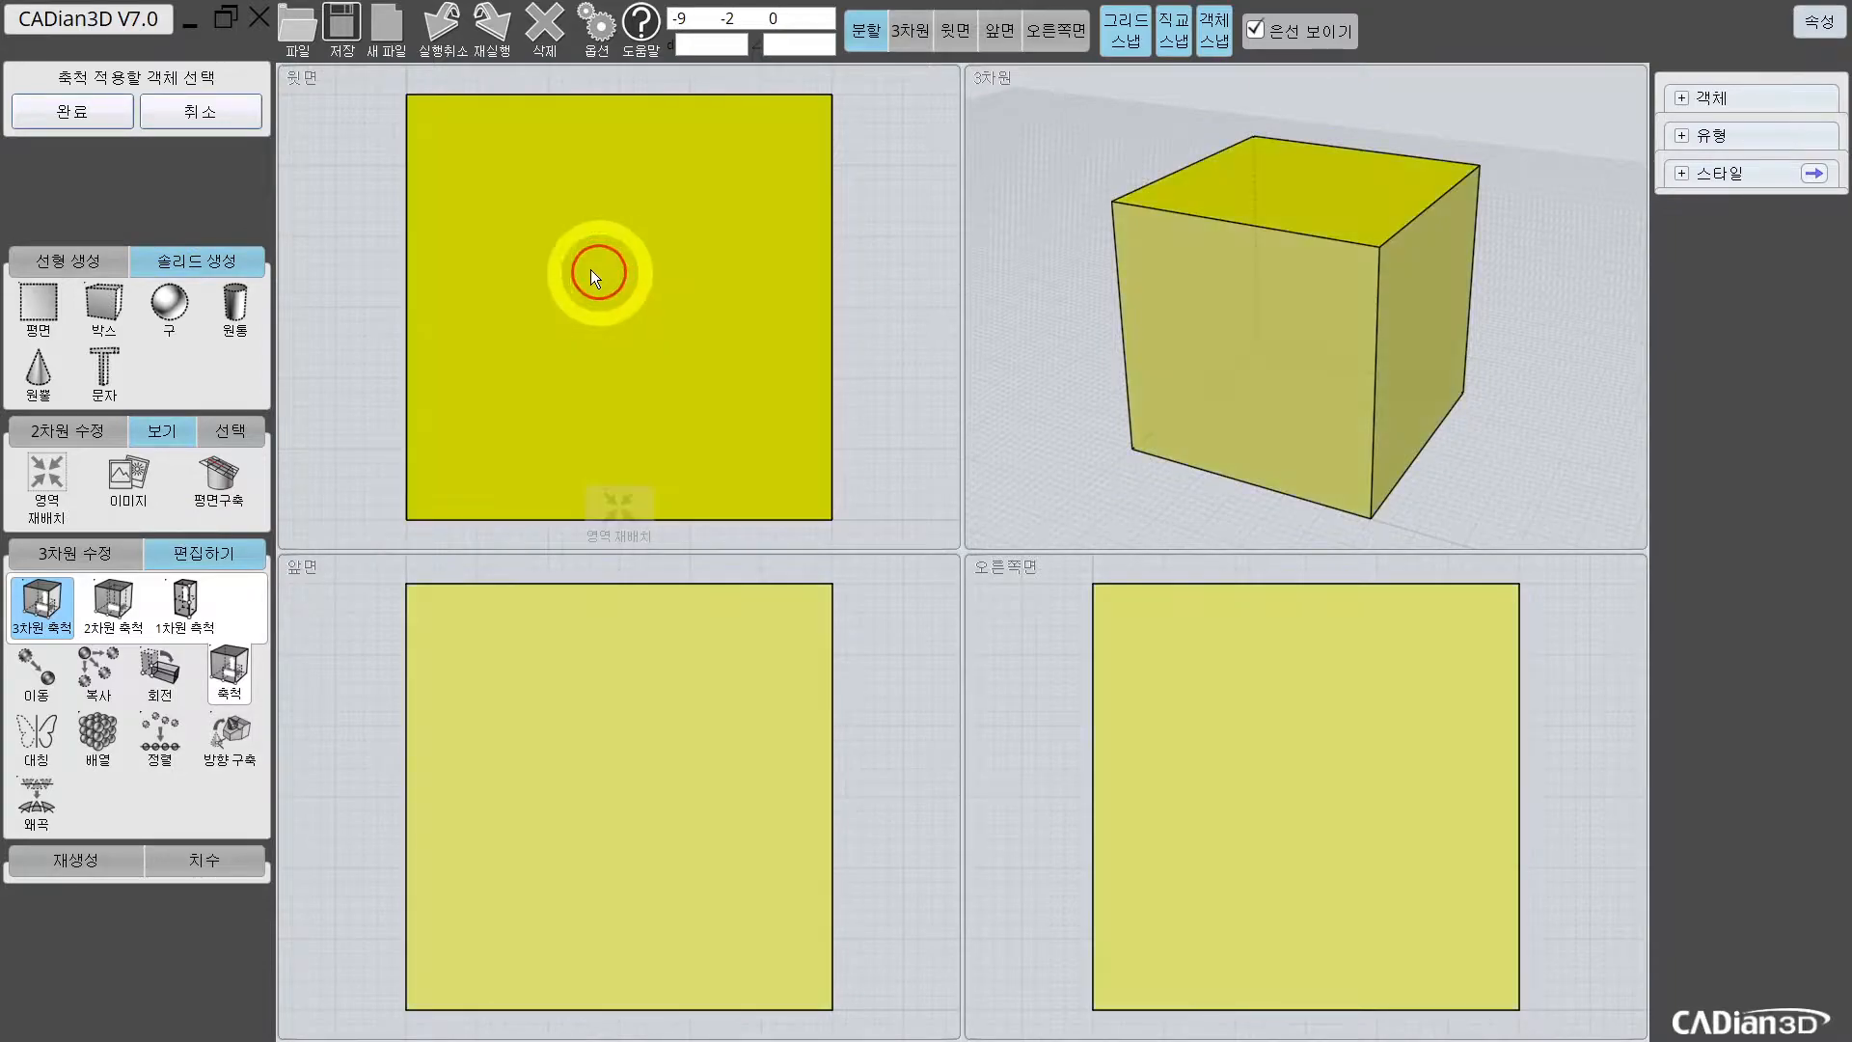
left_click(84, 114)
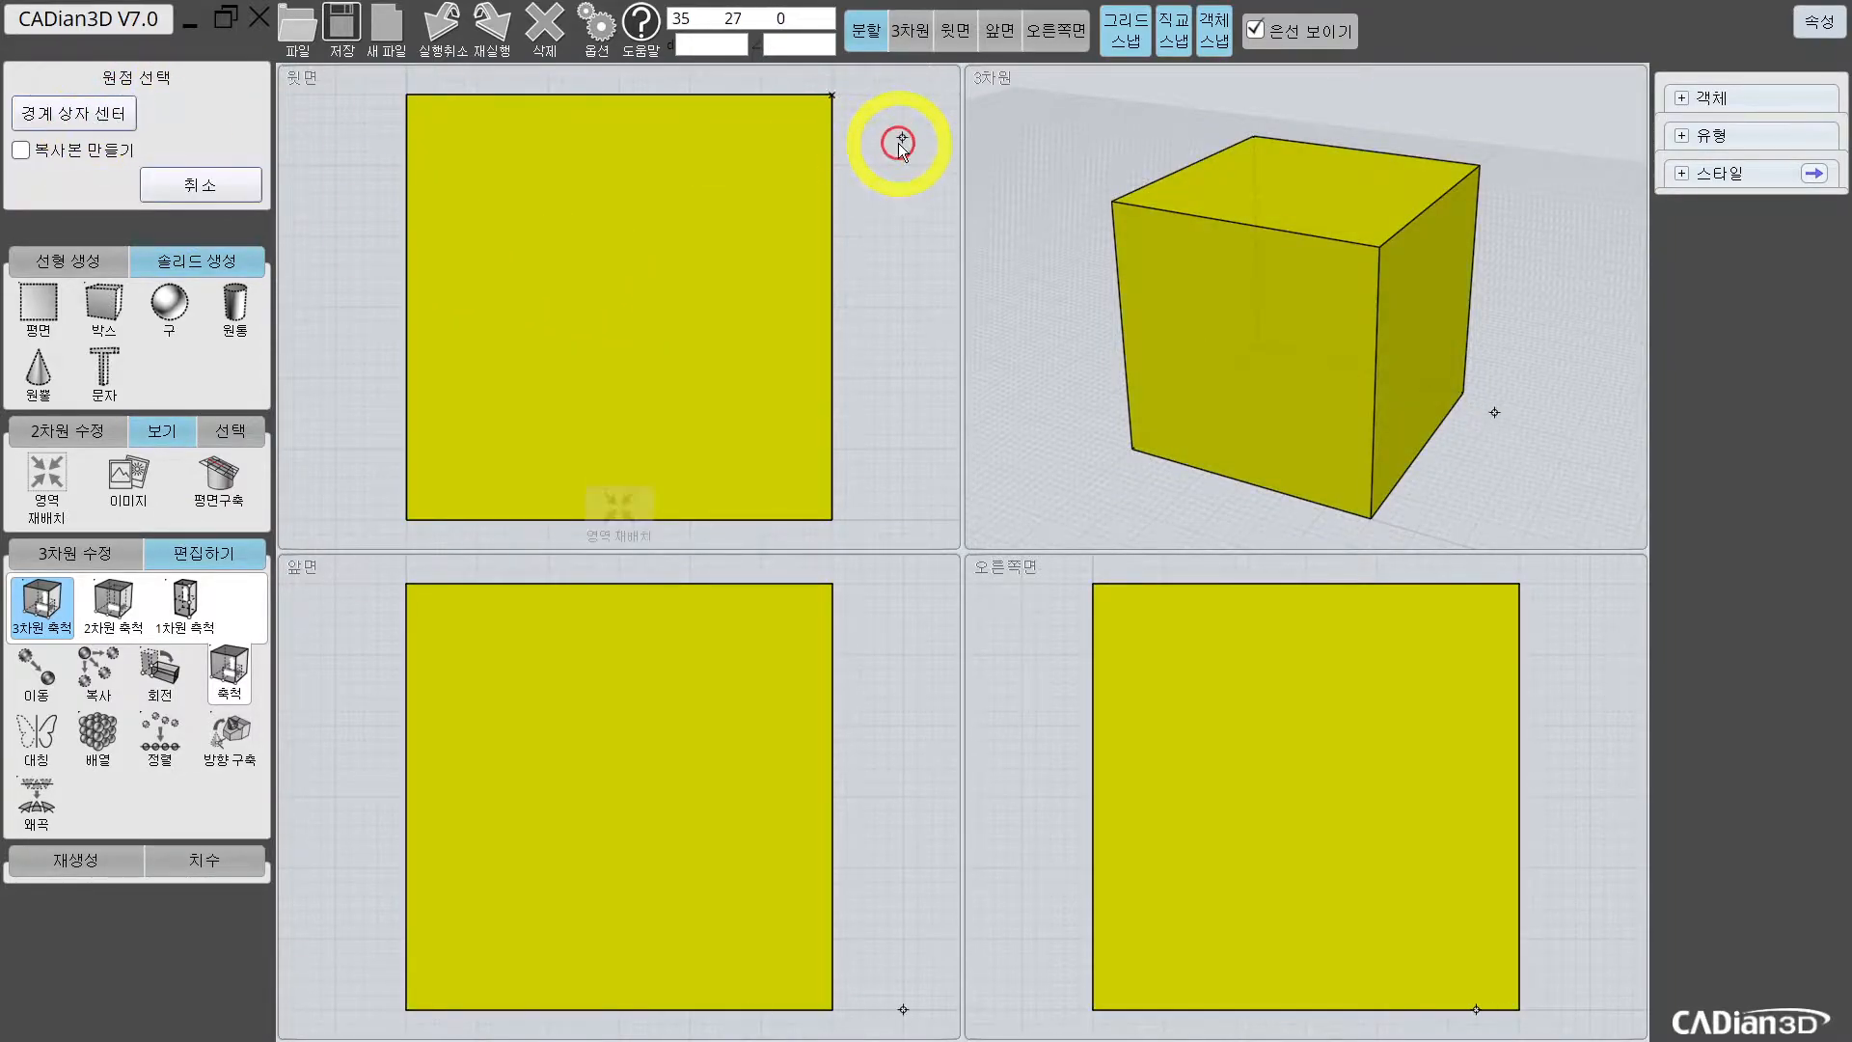
left_click(1428, 330)
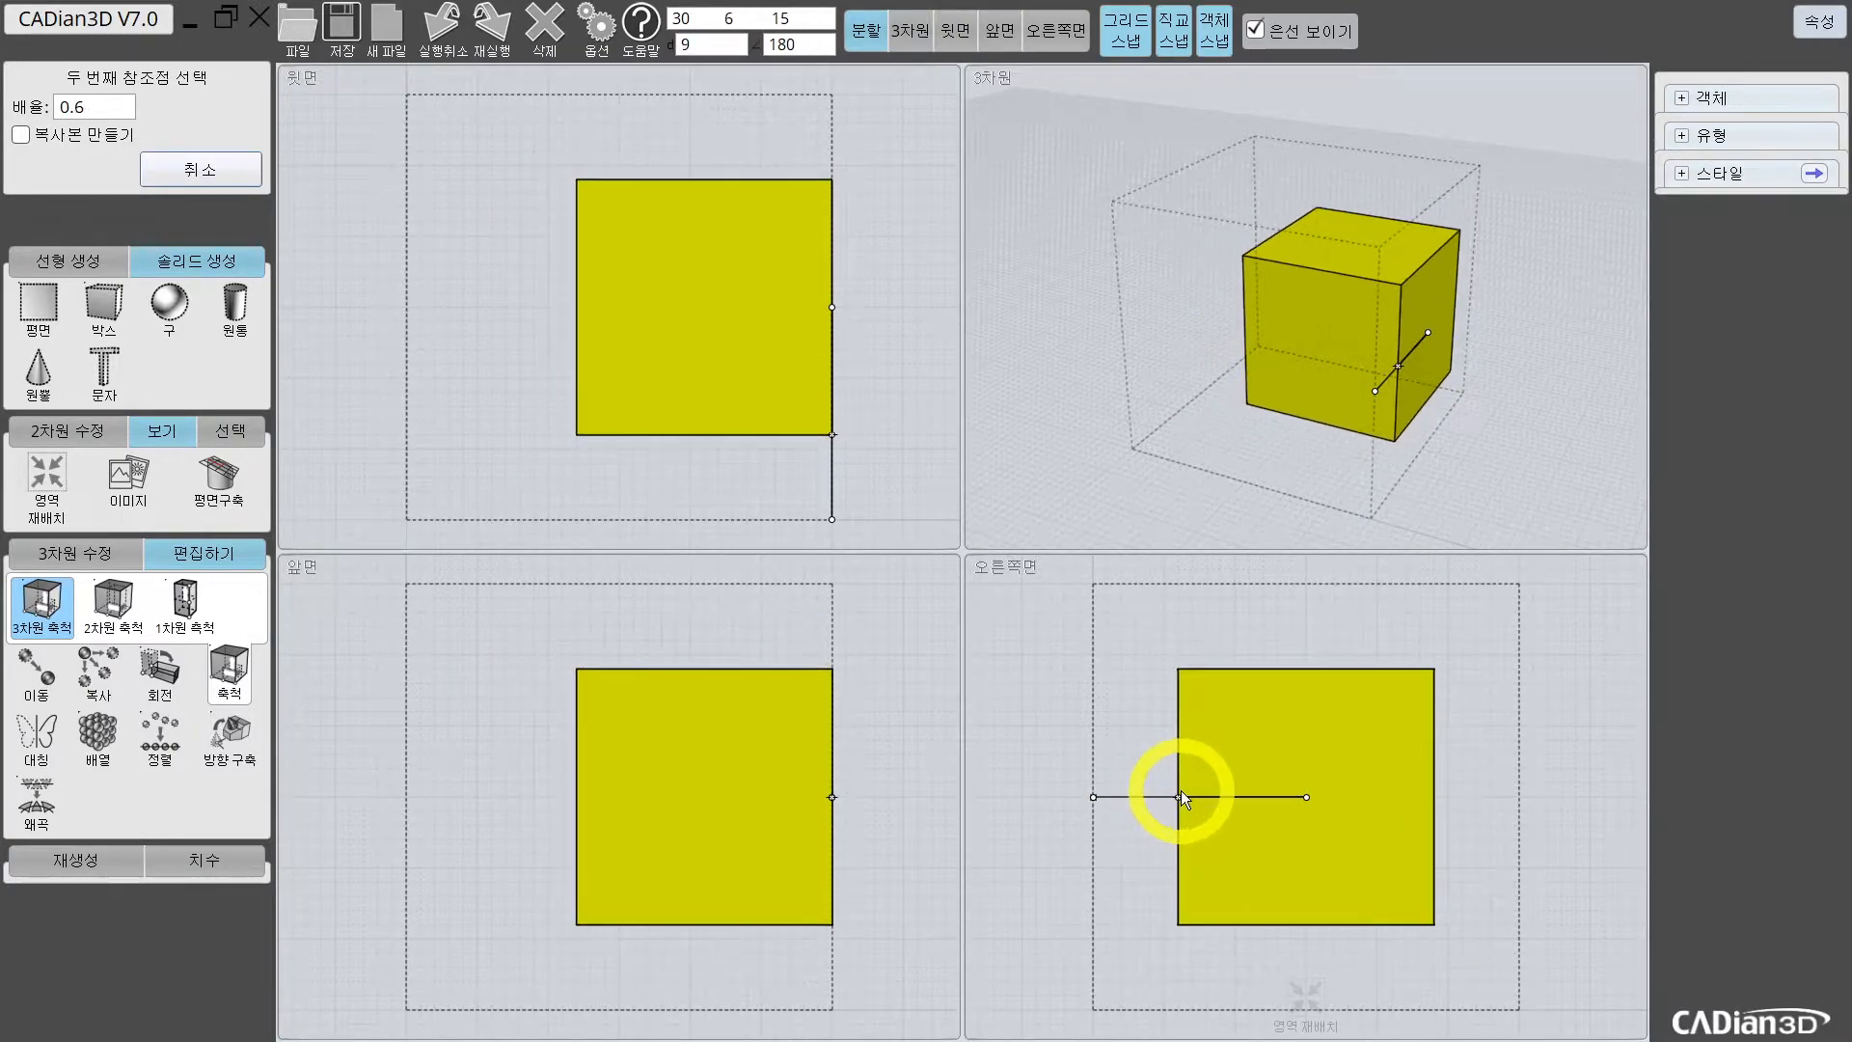
key("Escape")
Step: Start a 3D scale of the cube and lay out crossing diagonal guide lines through its opposite corners for locating the origin
right_click_drag(1194, 301, 1362, 199)
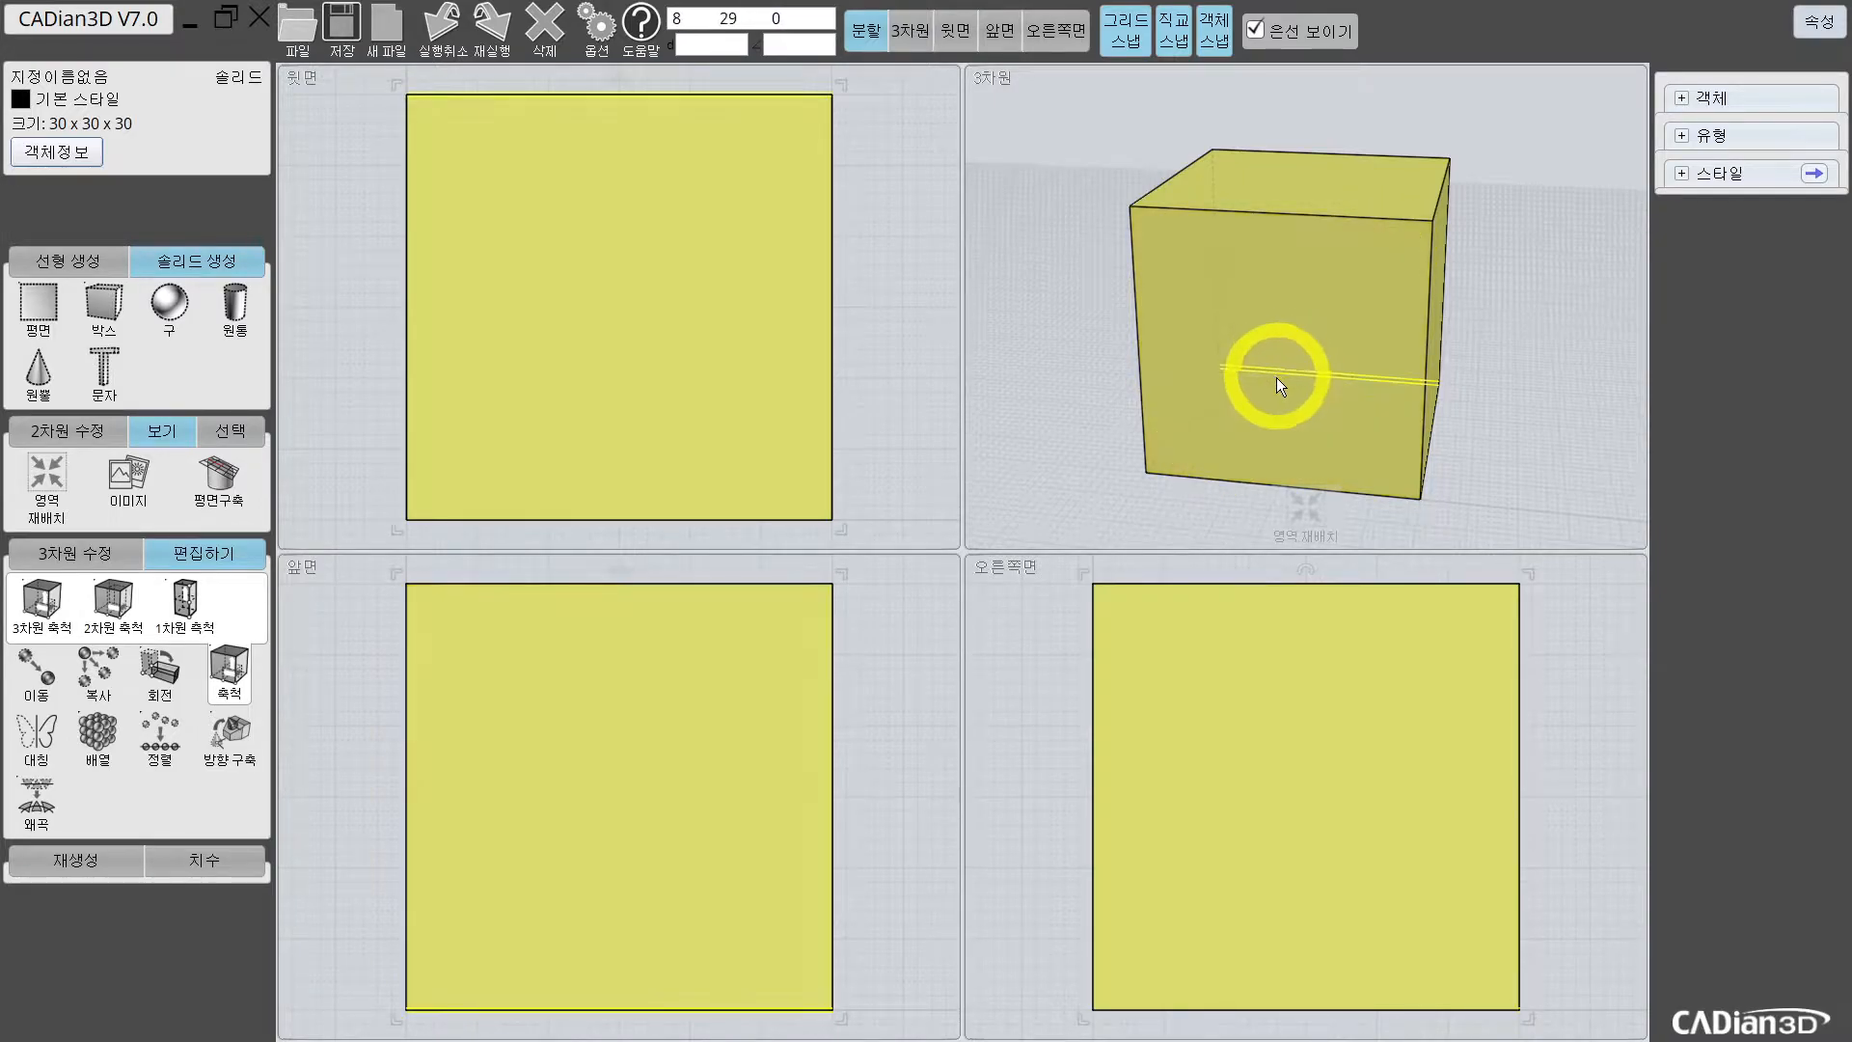
left_click(1357, 379)
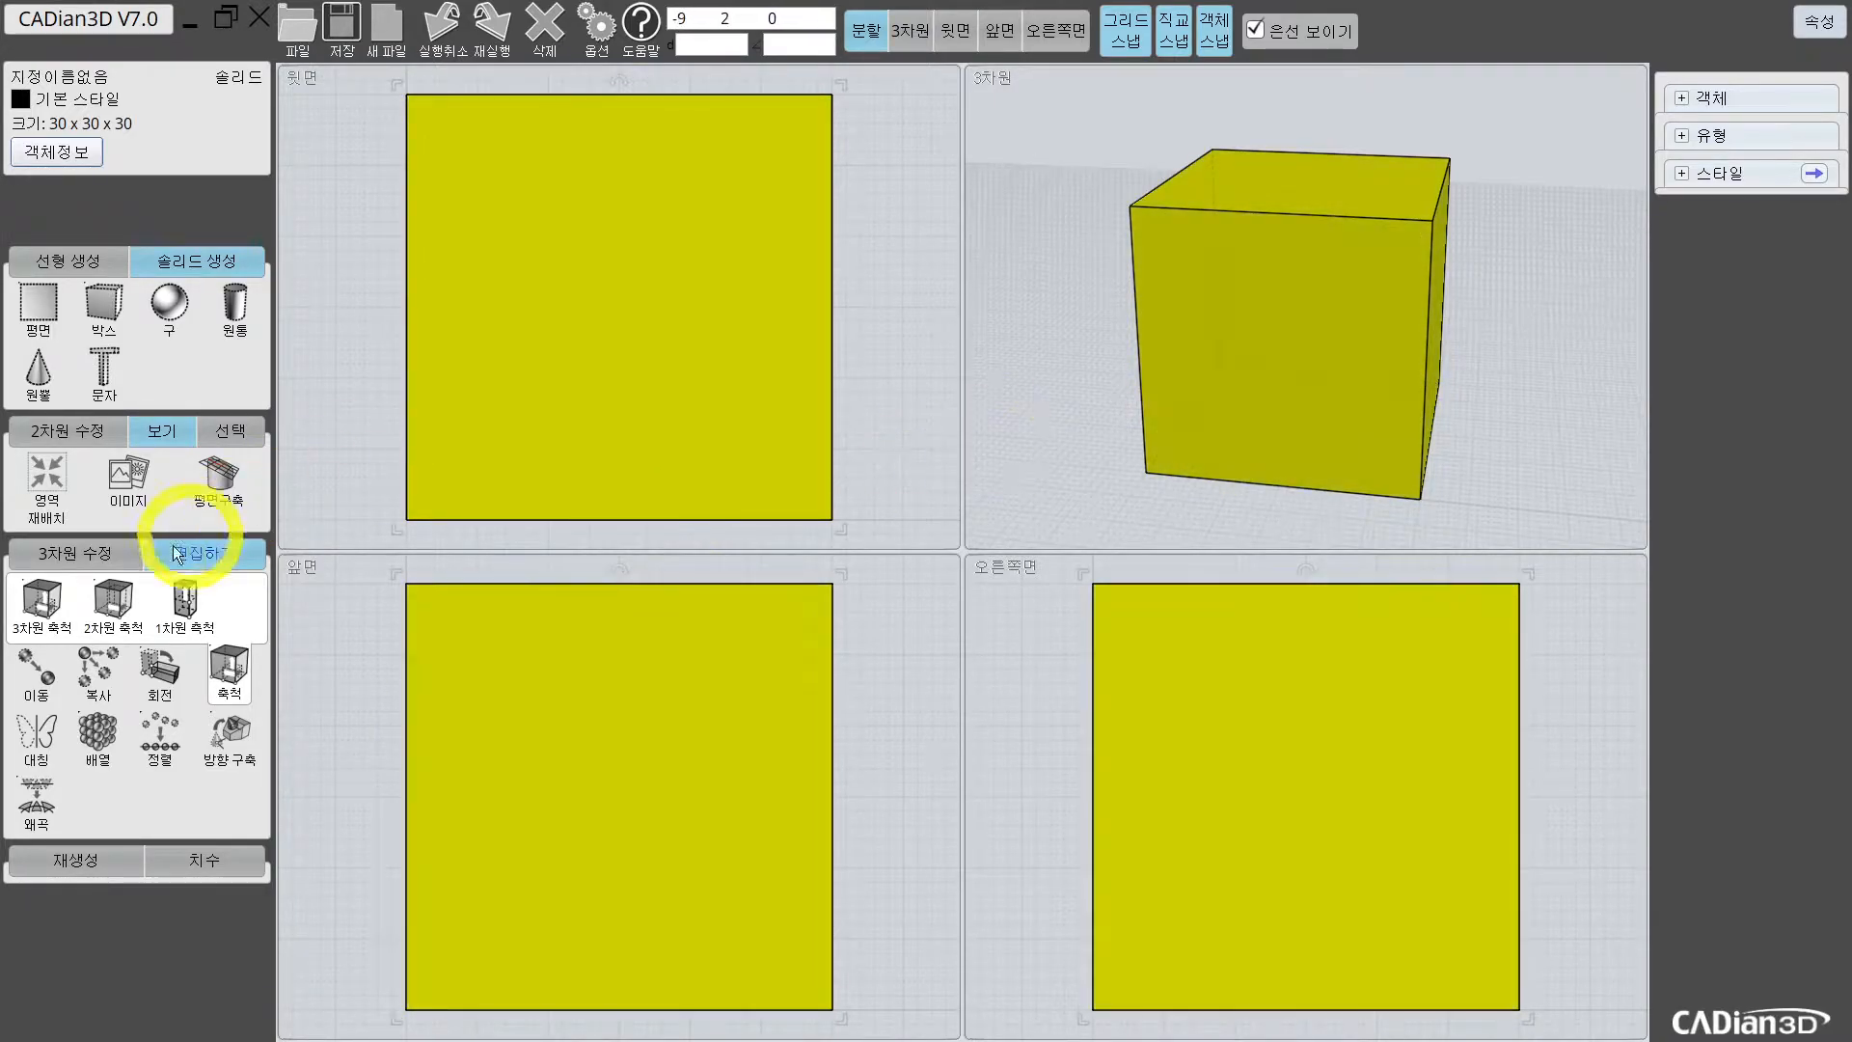
left_click(42, 600)
left_click_drag(1349, 87, 1366, 243)
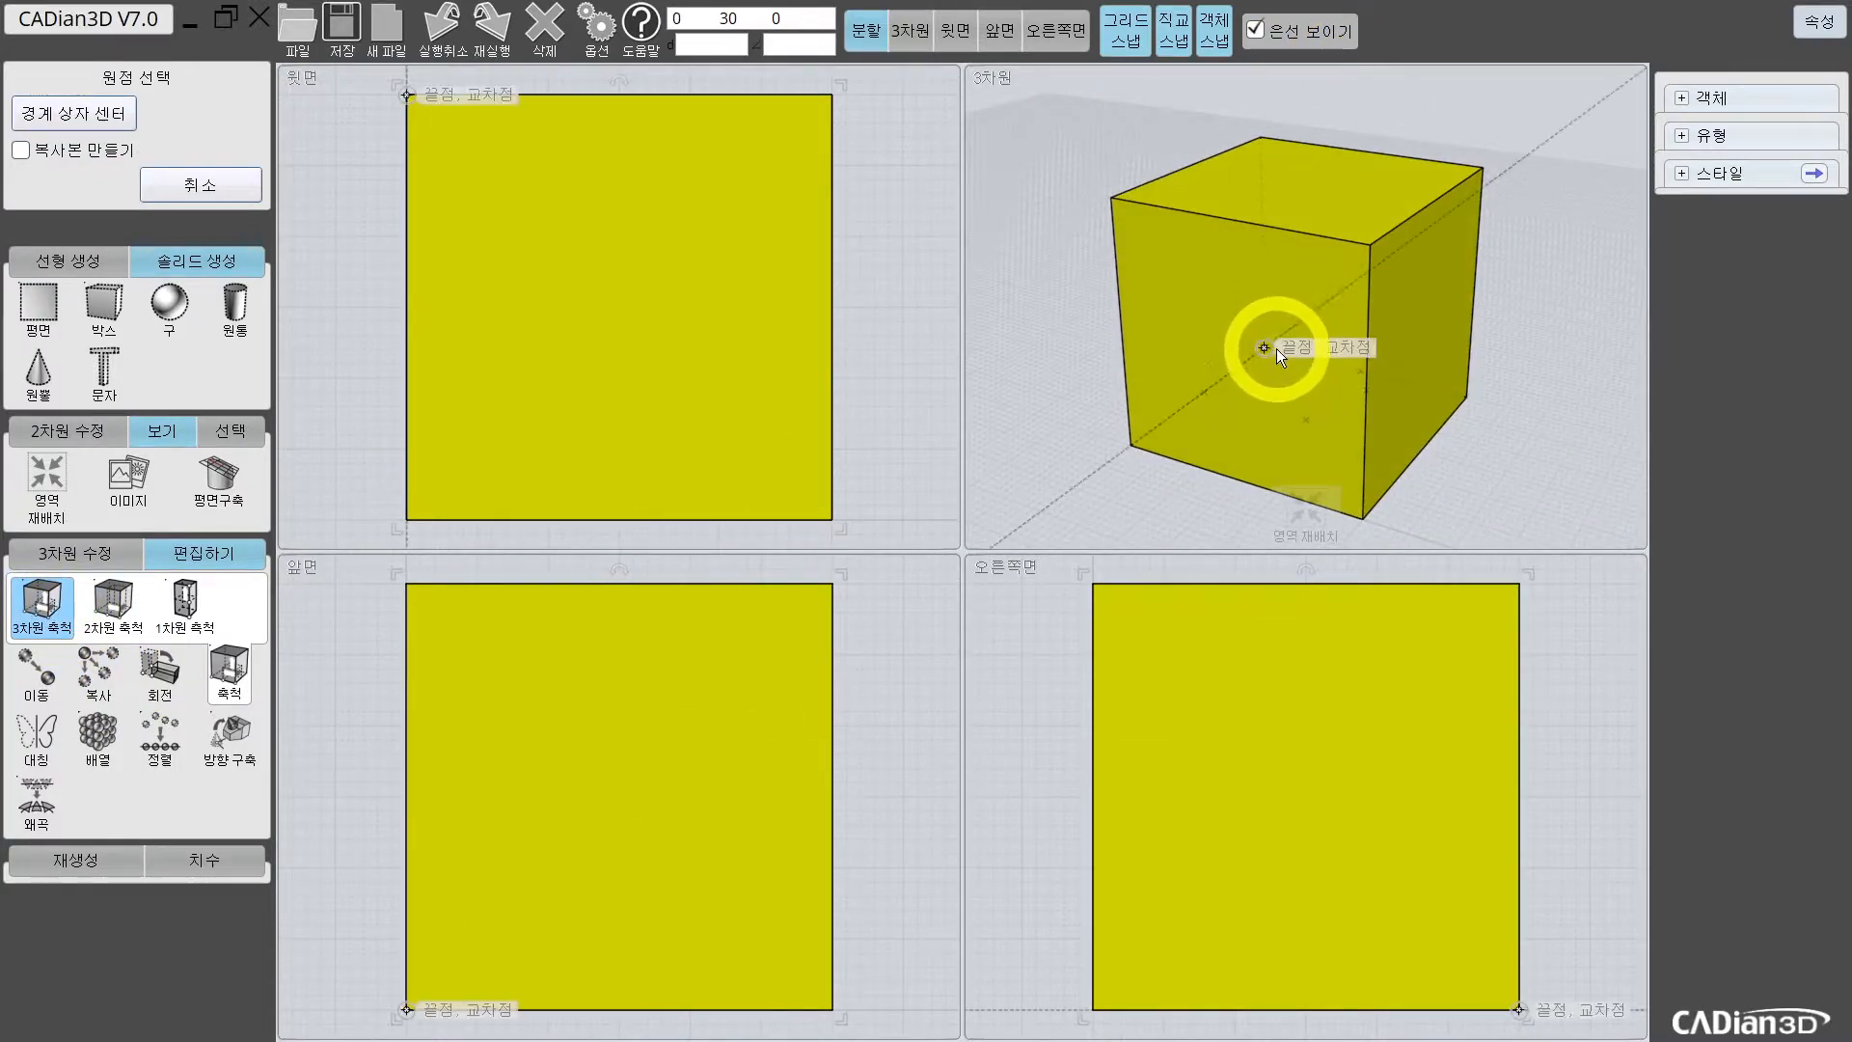
left_click(1333, 348)
left_click(1436, 154)
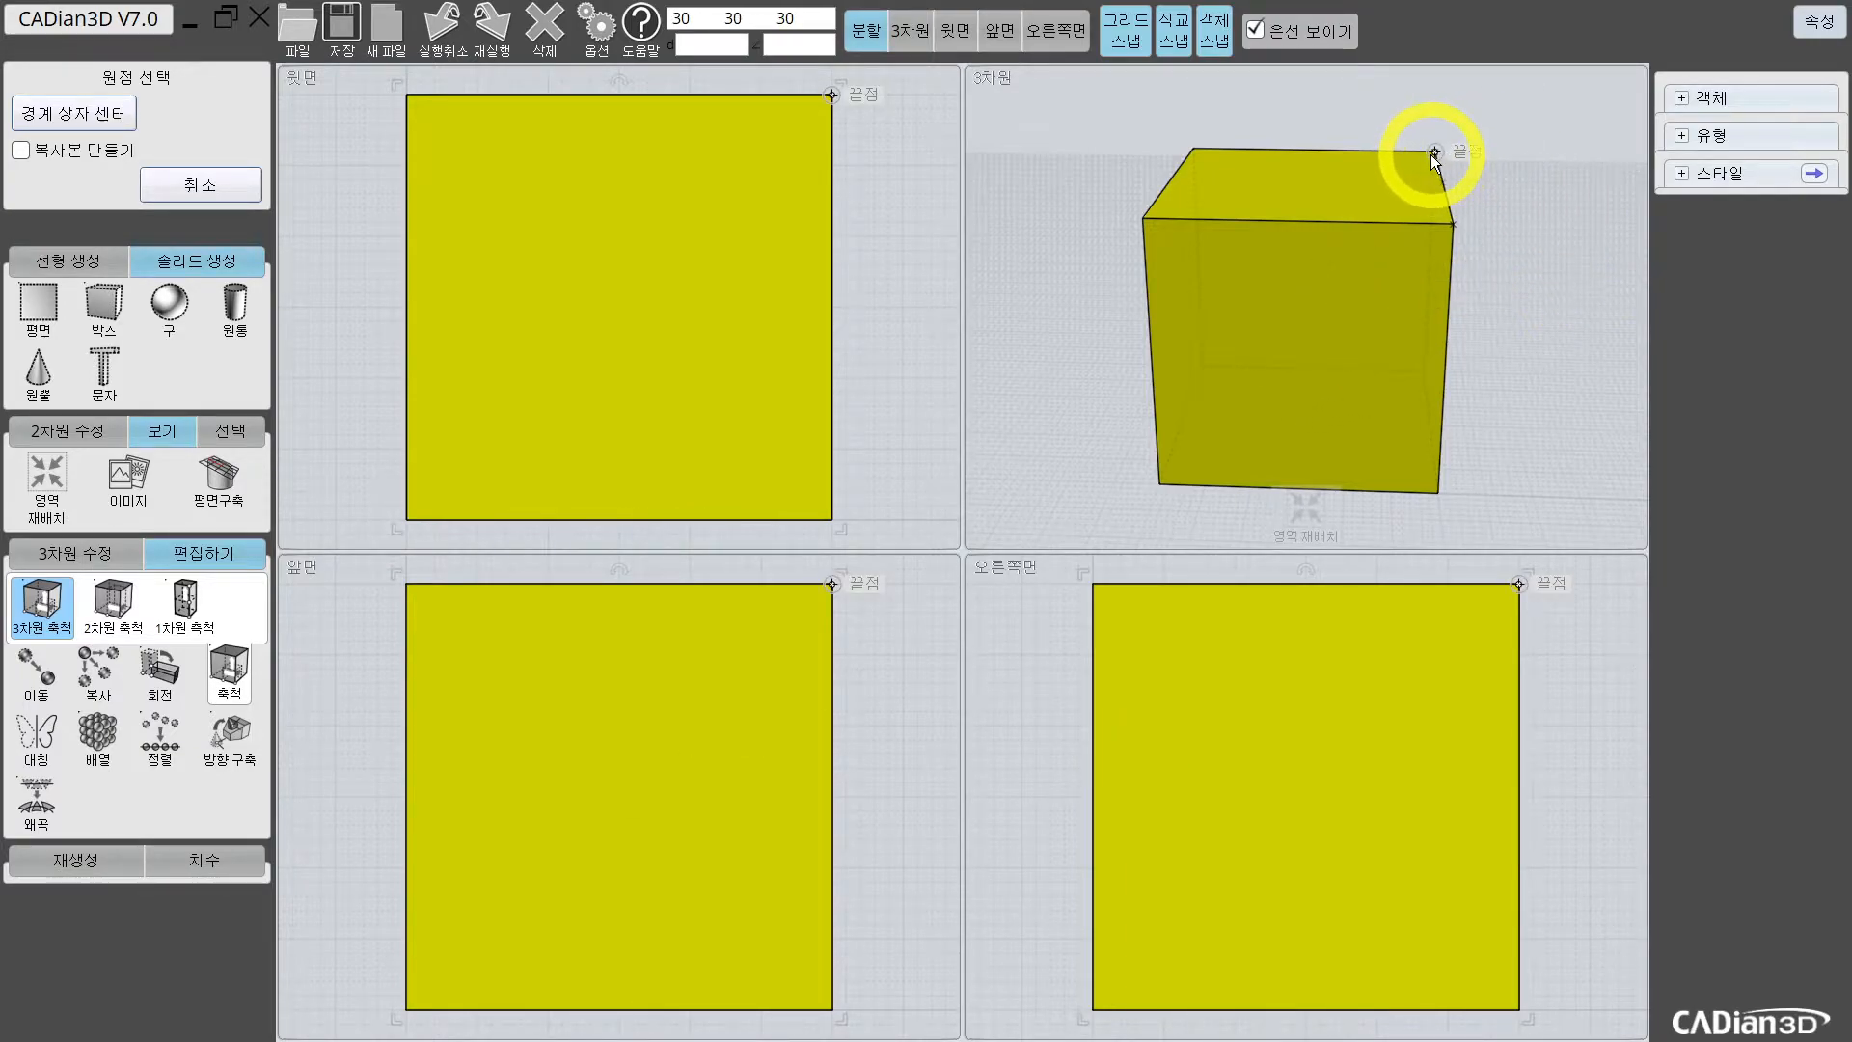
left_click_drag(1440, 154, 1422, 160)
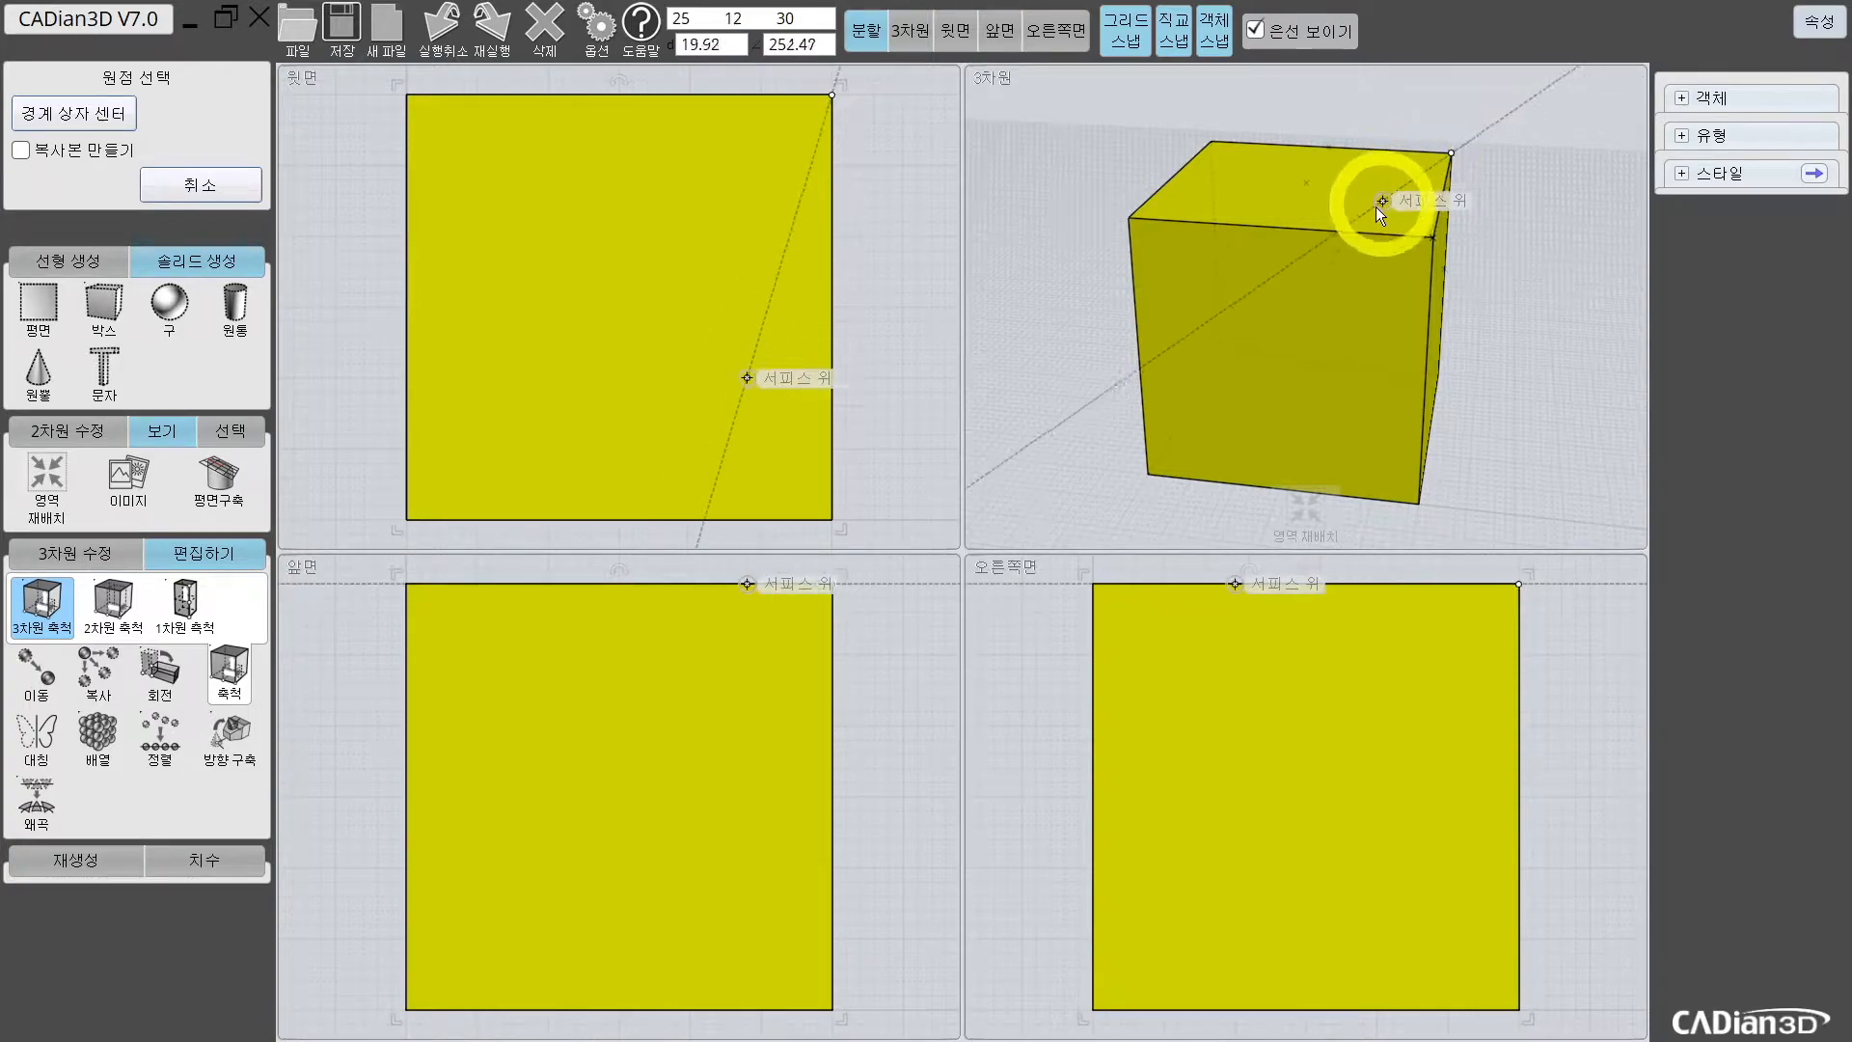
mouse_move(1153, 472)
left_mouse_down()
mouse_move(1225, 384)
mouse_move(1202, 440)
mouse_move(1127, 472)
mouse_move(1156, 486)
left_mouse_up()
left_click(1148, 470)
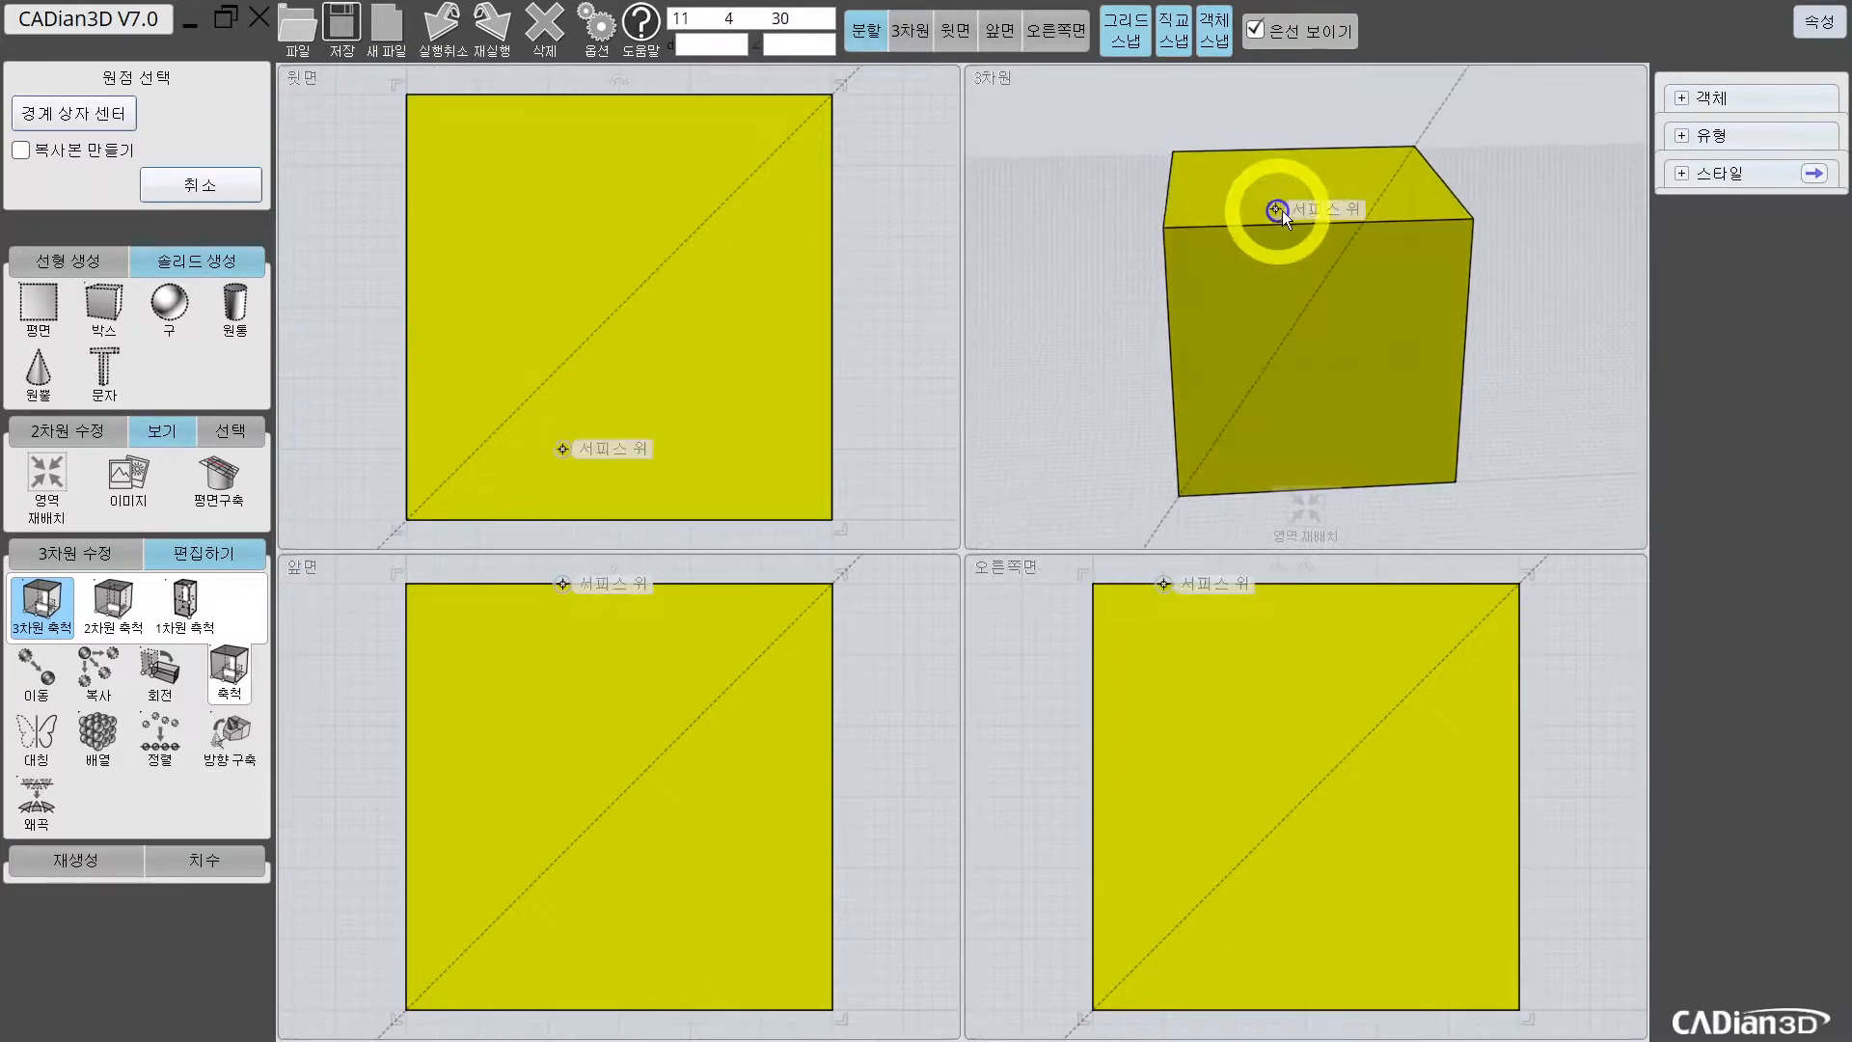
left_click(1312, 259)
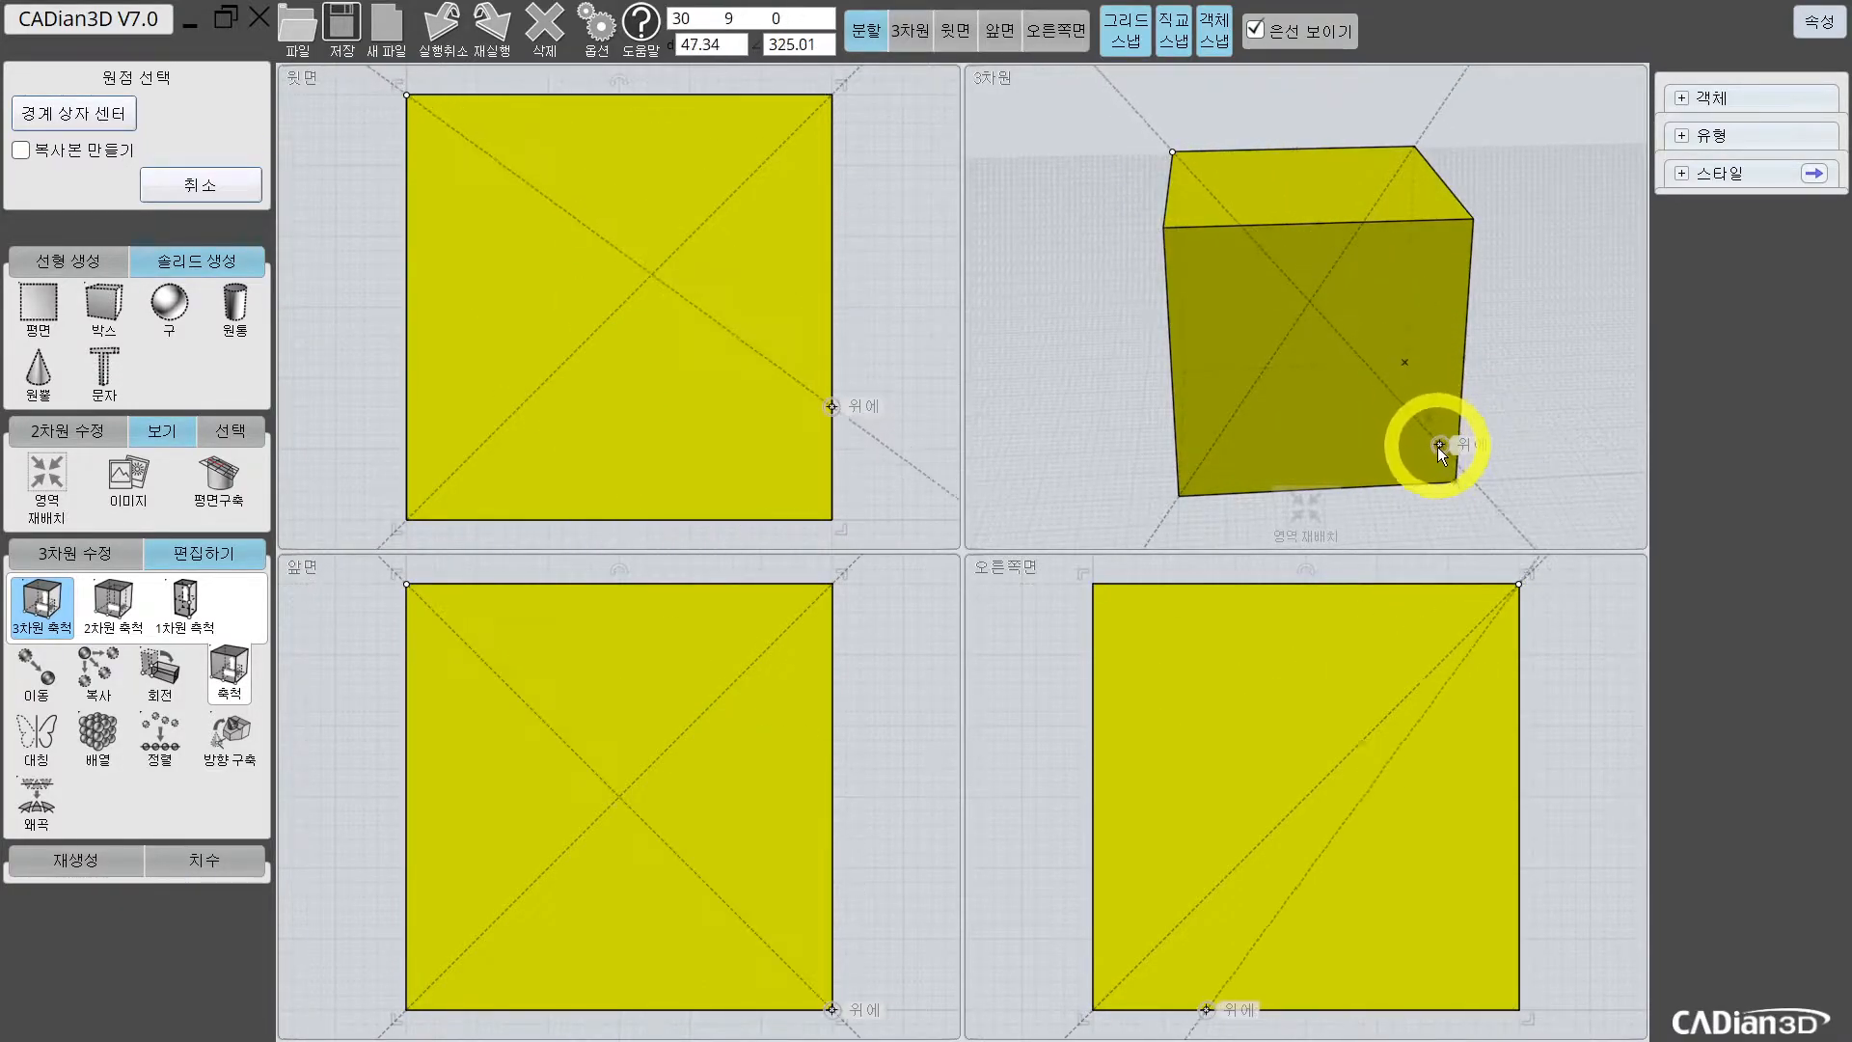
Step: Try 3D scaling the cube about its centre point 15, 15, 15, with the left face centre as first reference point
left_click(1311, 305)
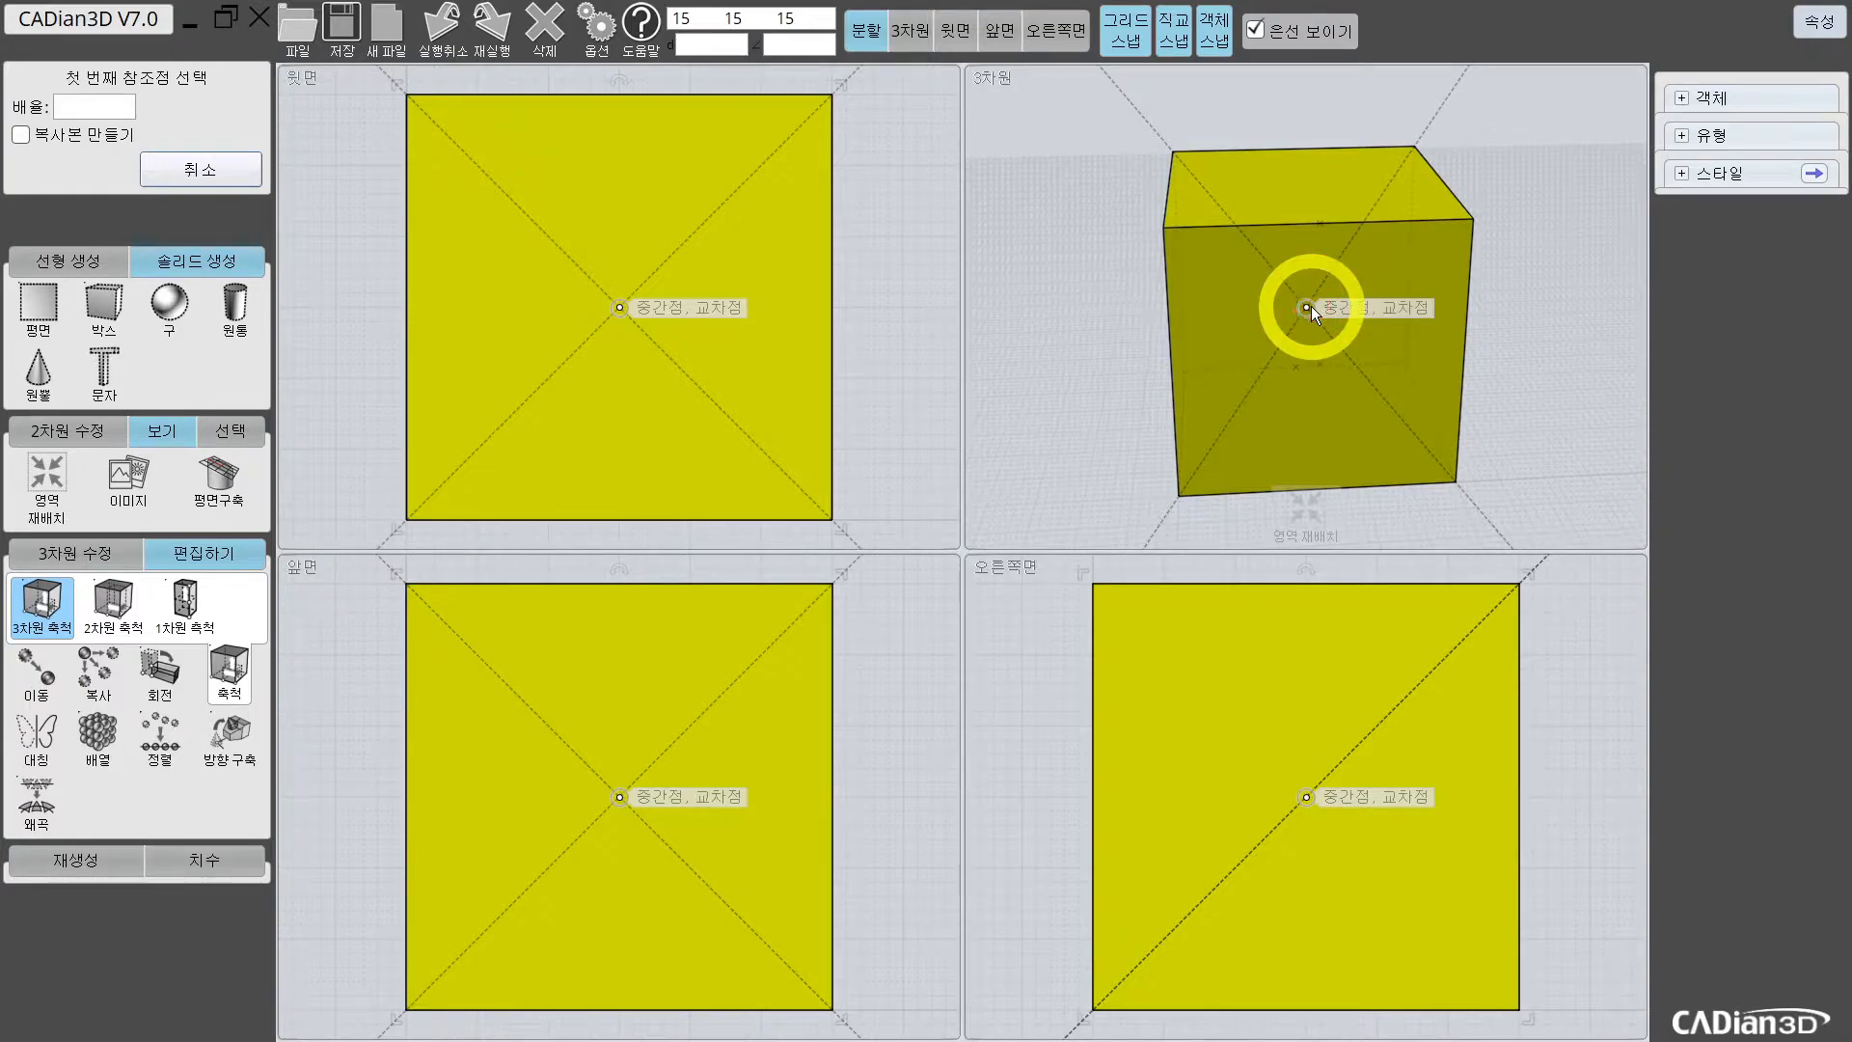
left_click(1174, 317)
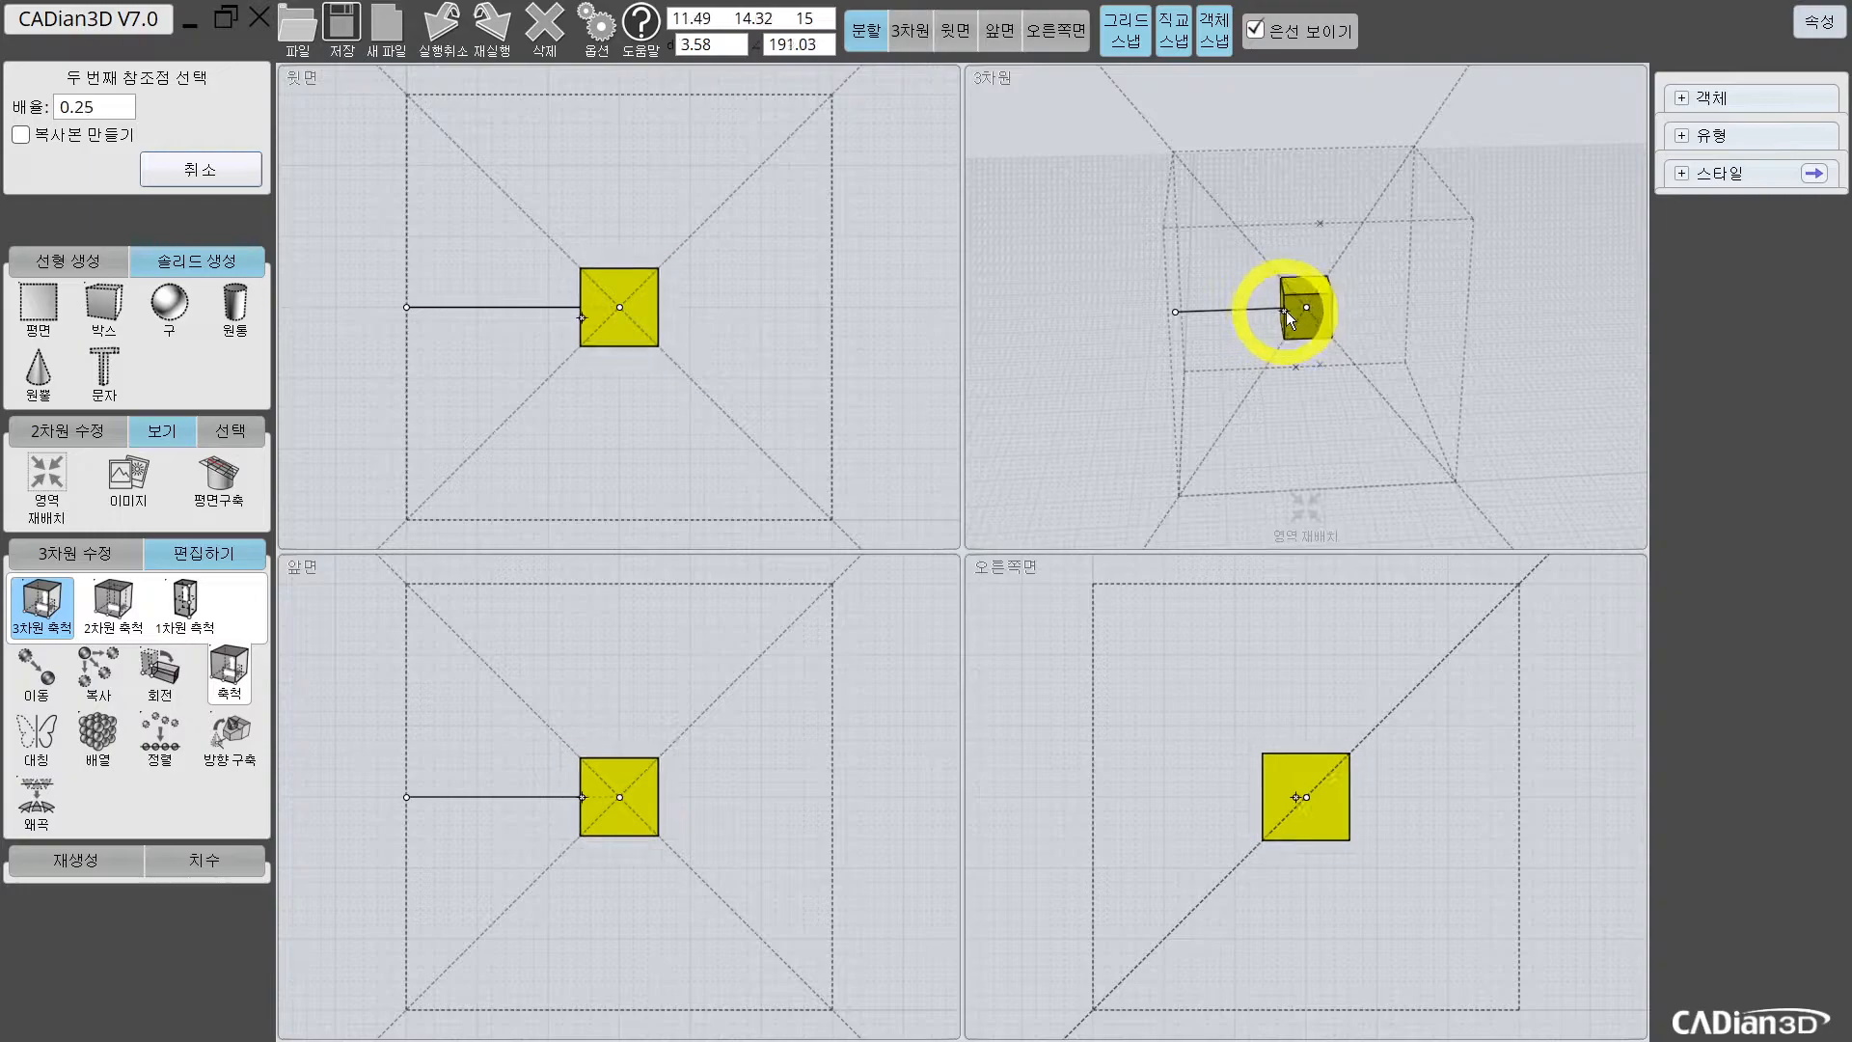
left_click(1265, 311)
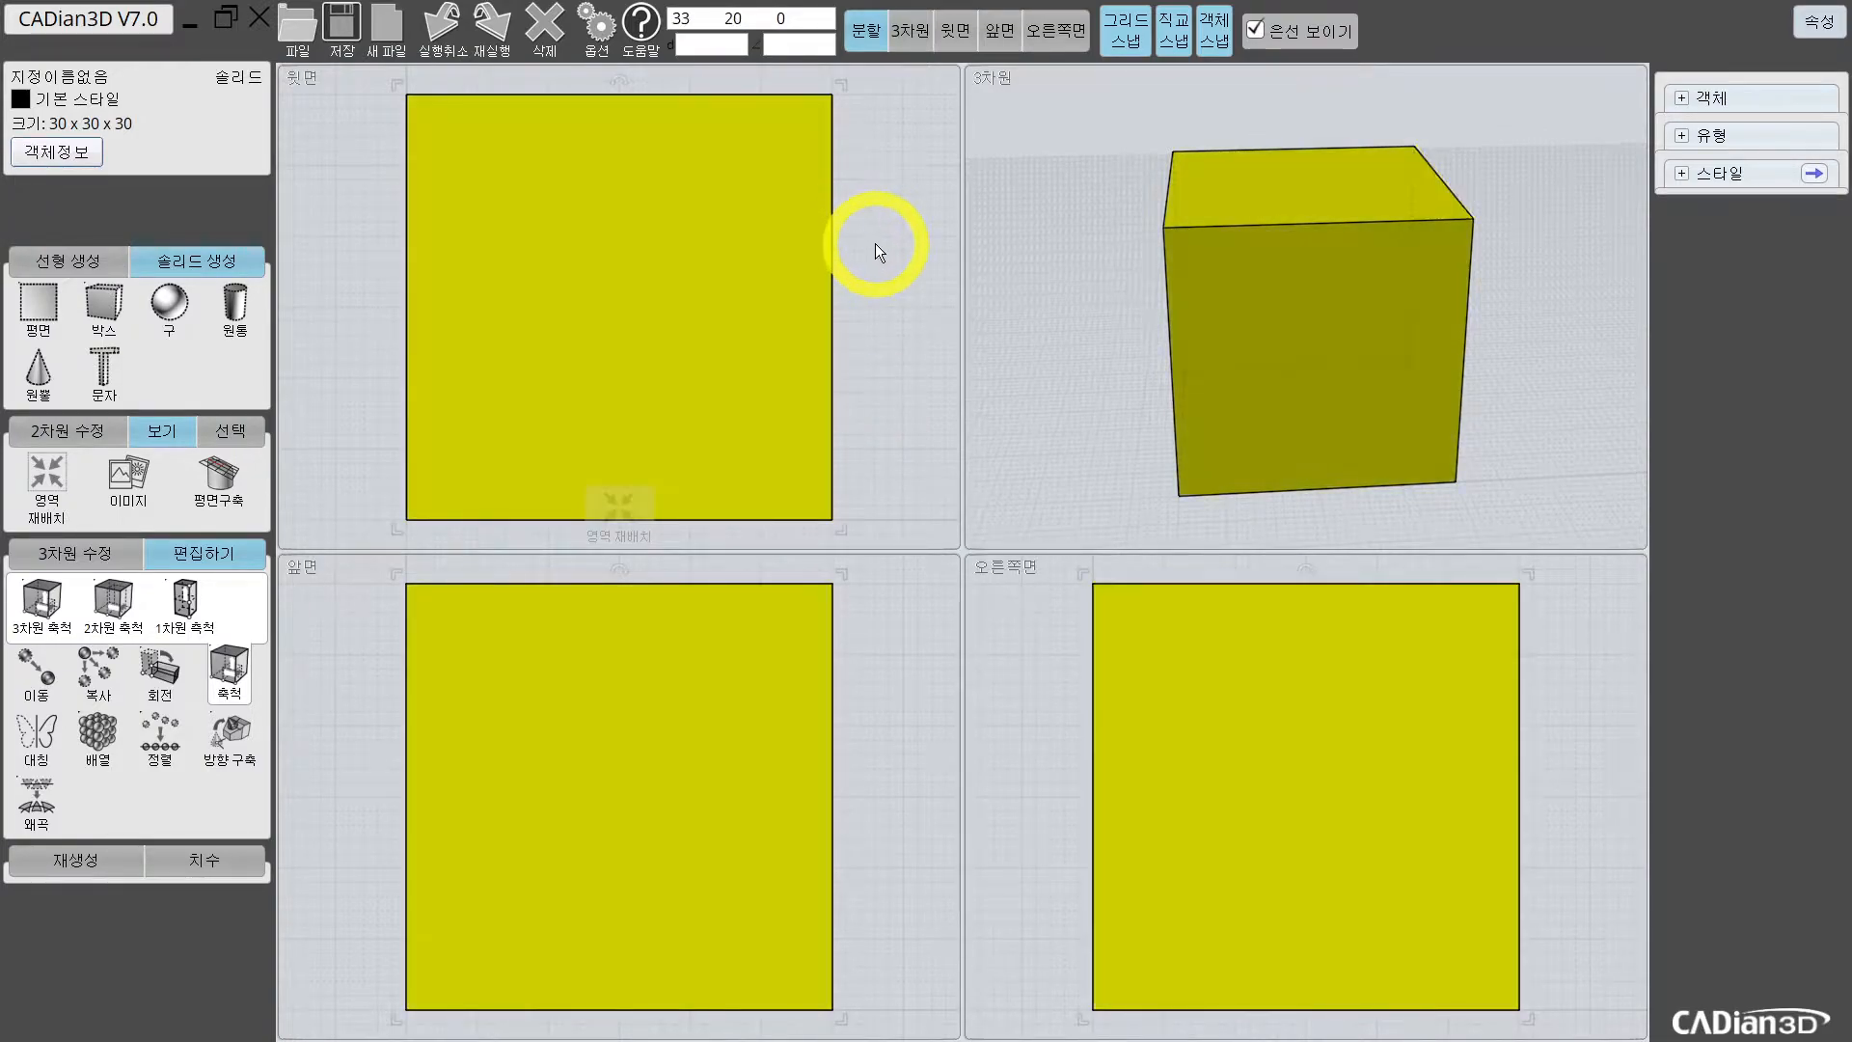
left_click(880, 274)
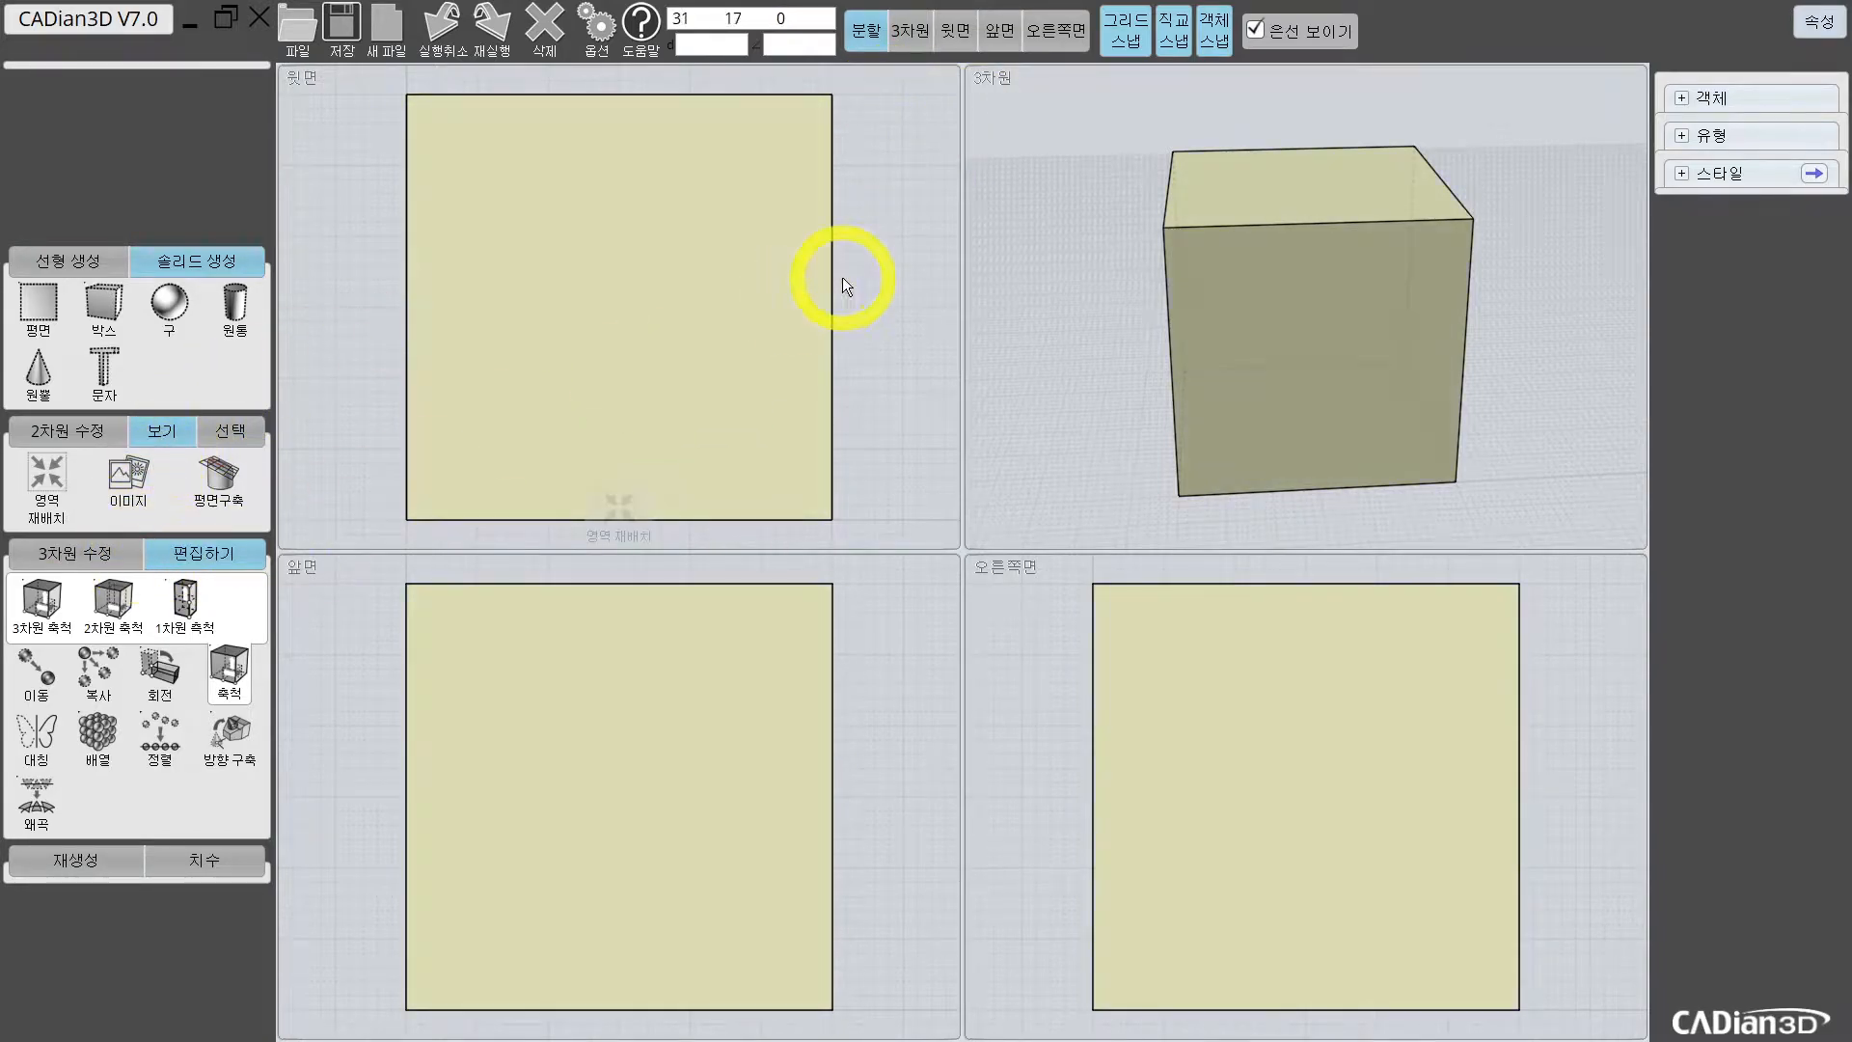
Step: Try 2D scaling the cube about its top face centre, with the midpoint of the top face's right edge as first reference point
left_click(131, 606)
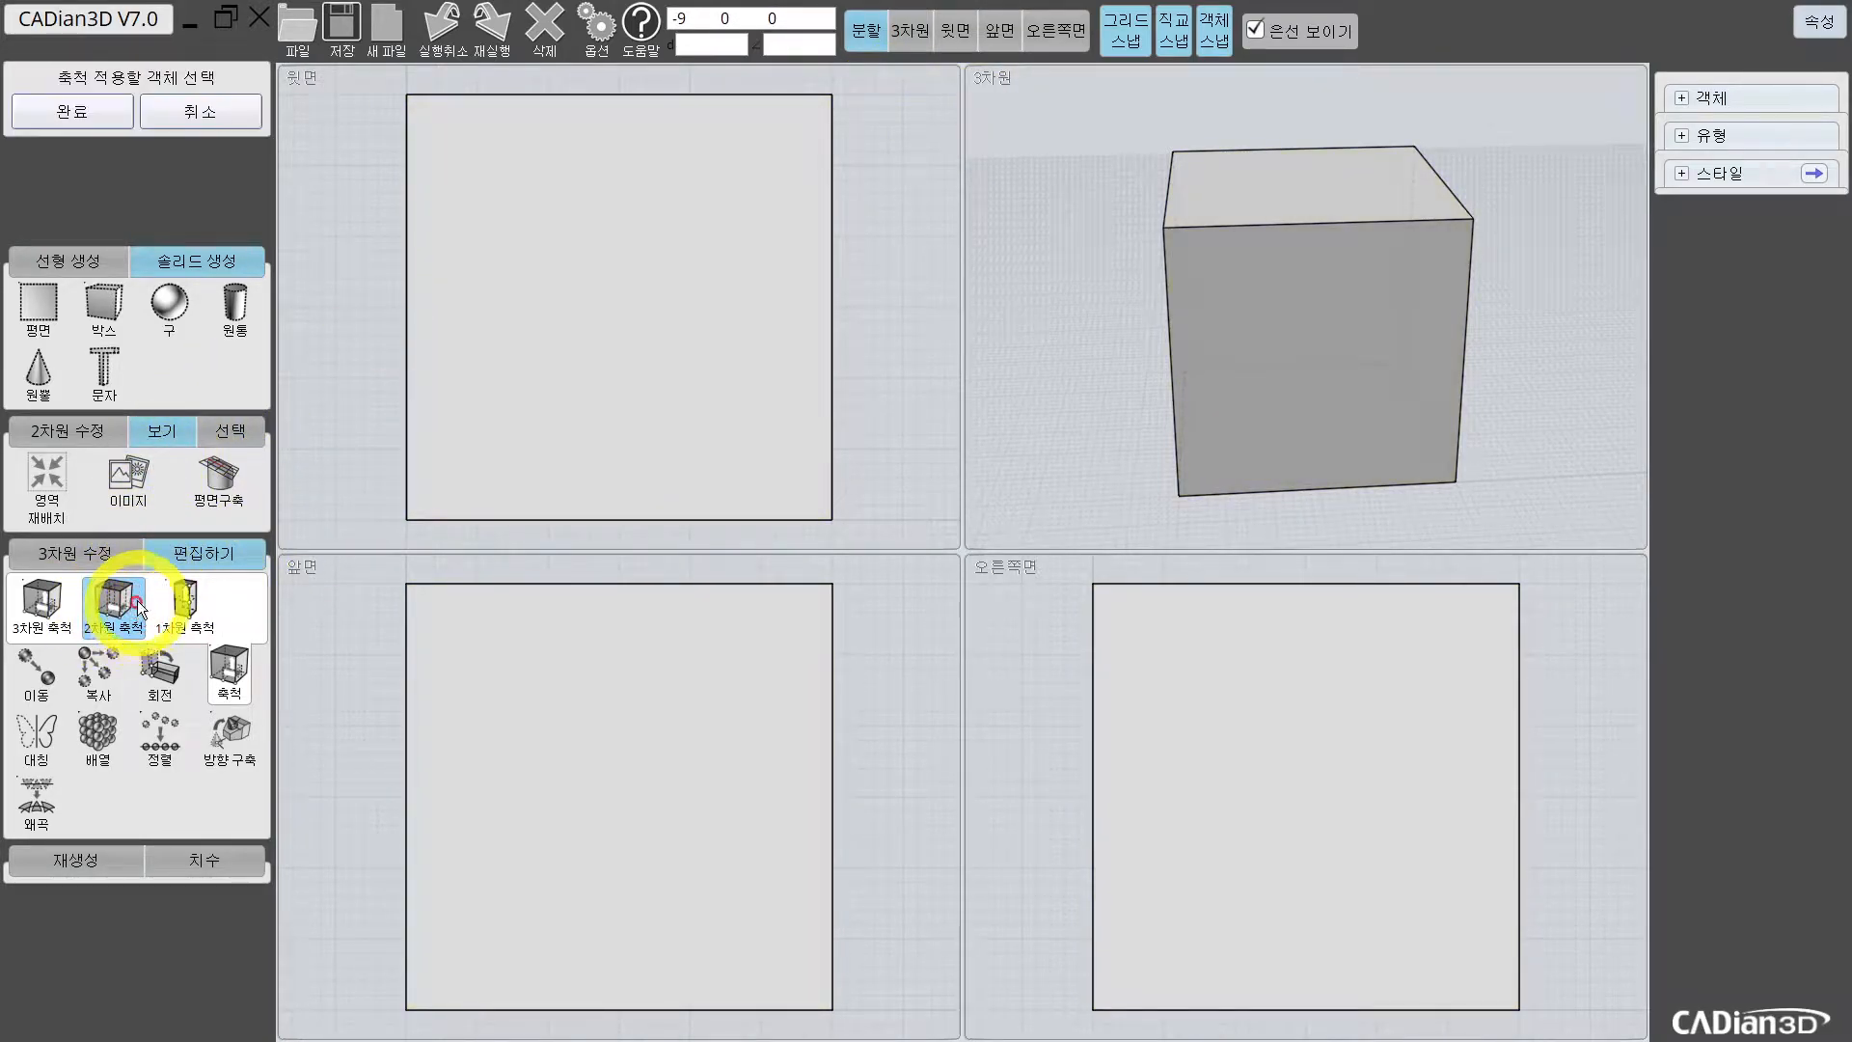
left_click(544, 318)
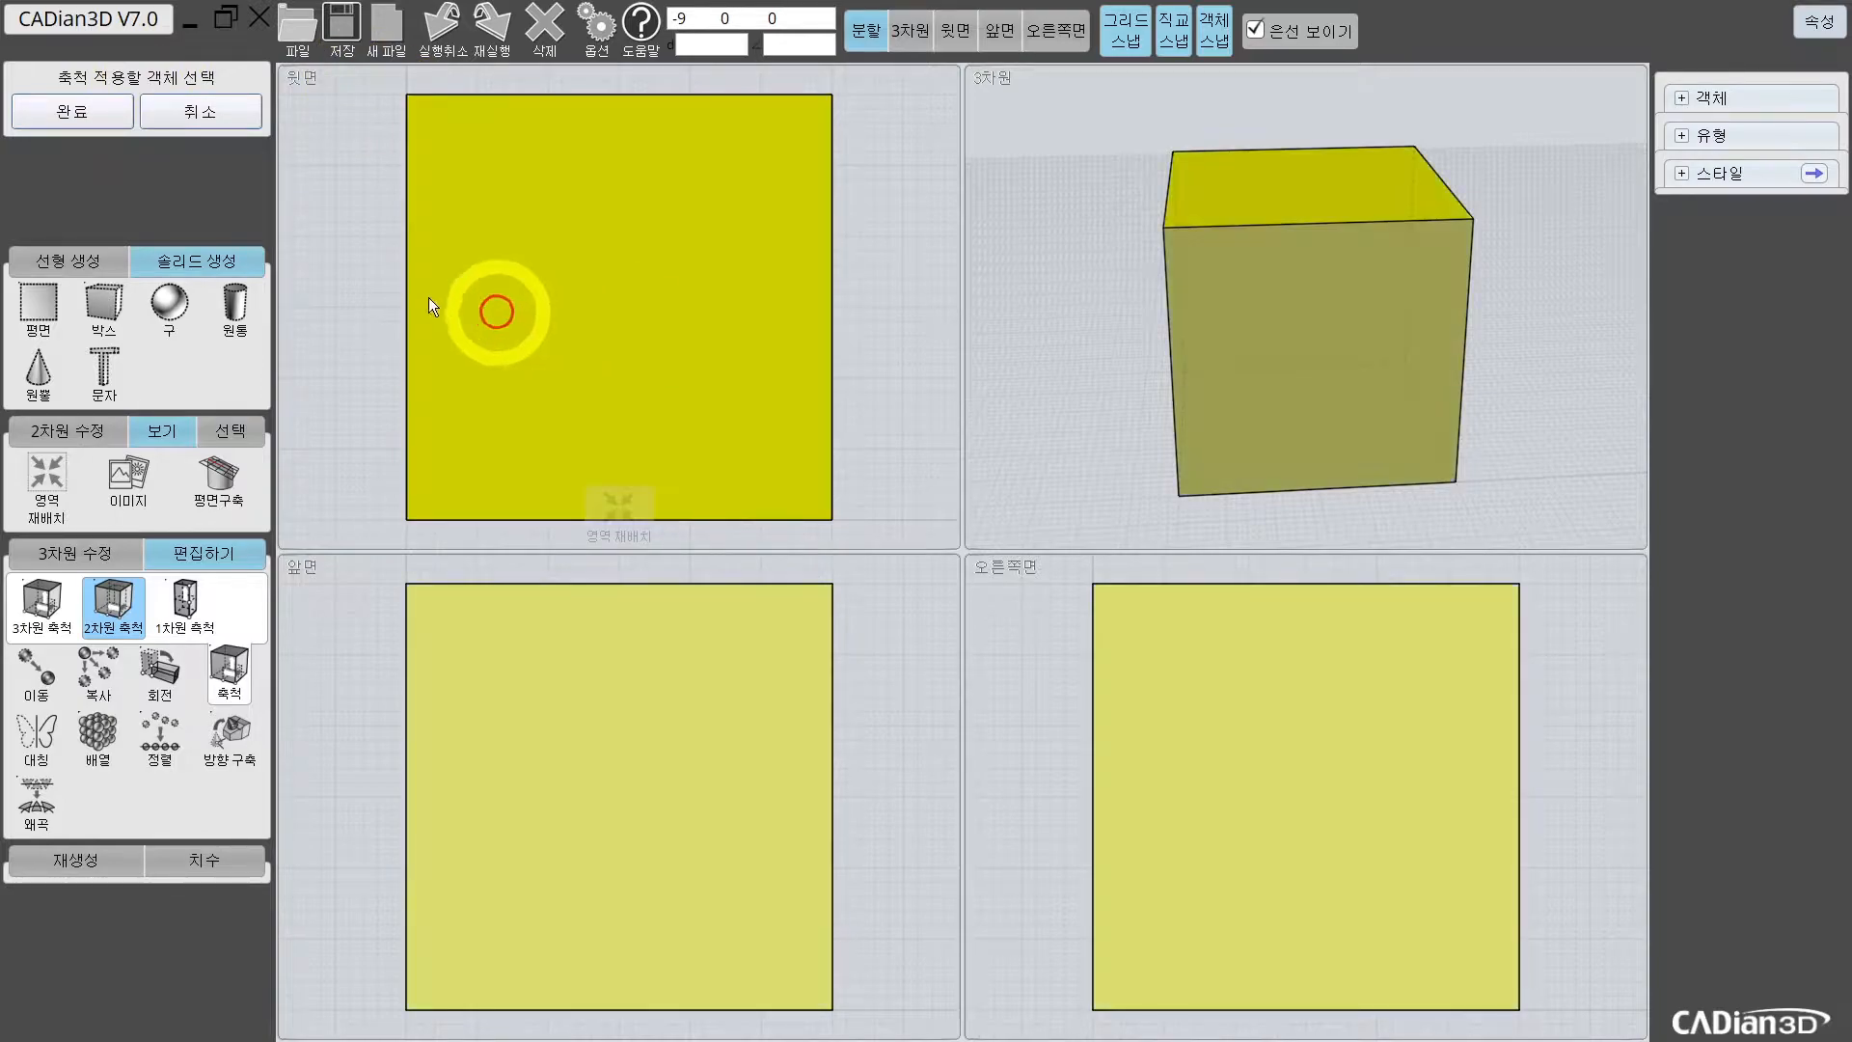
left_click(124, 118)
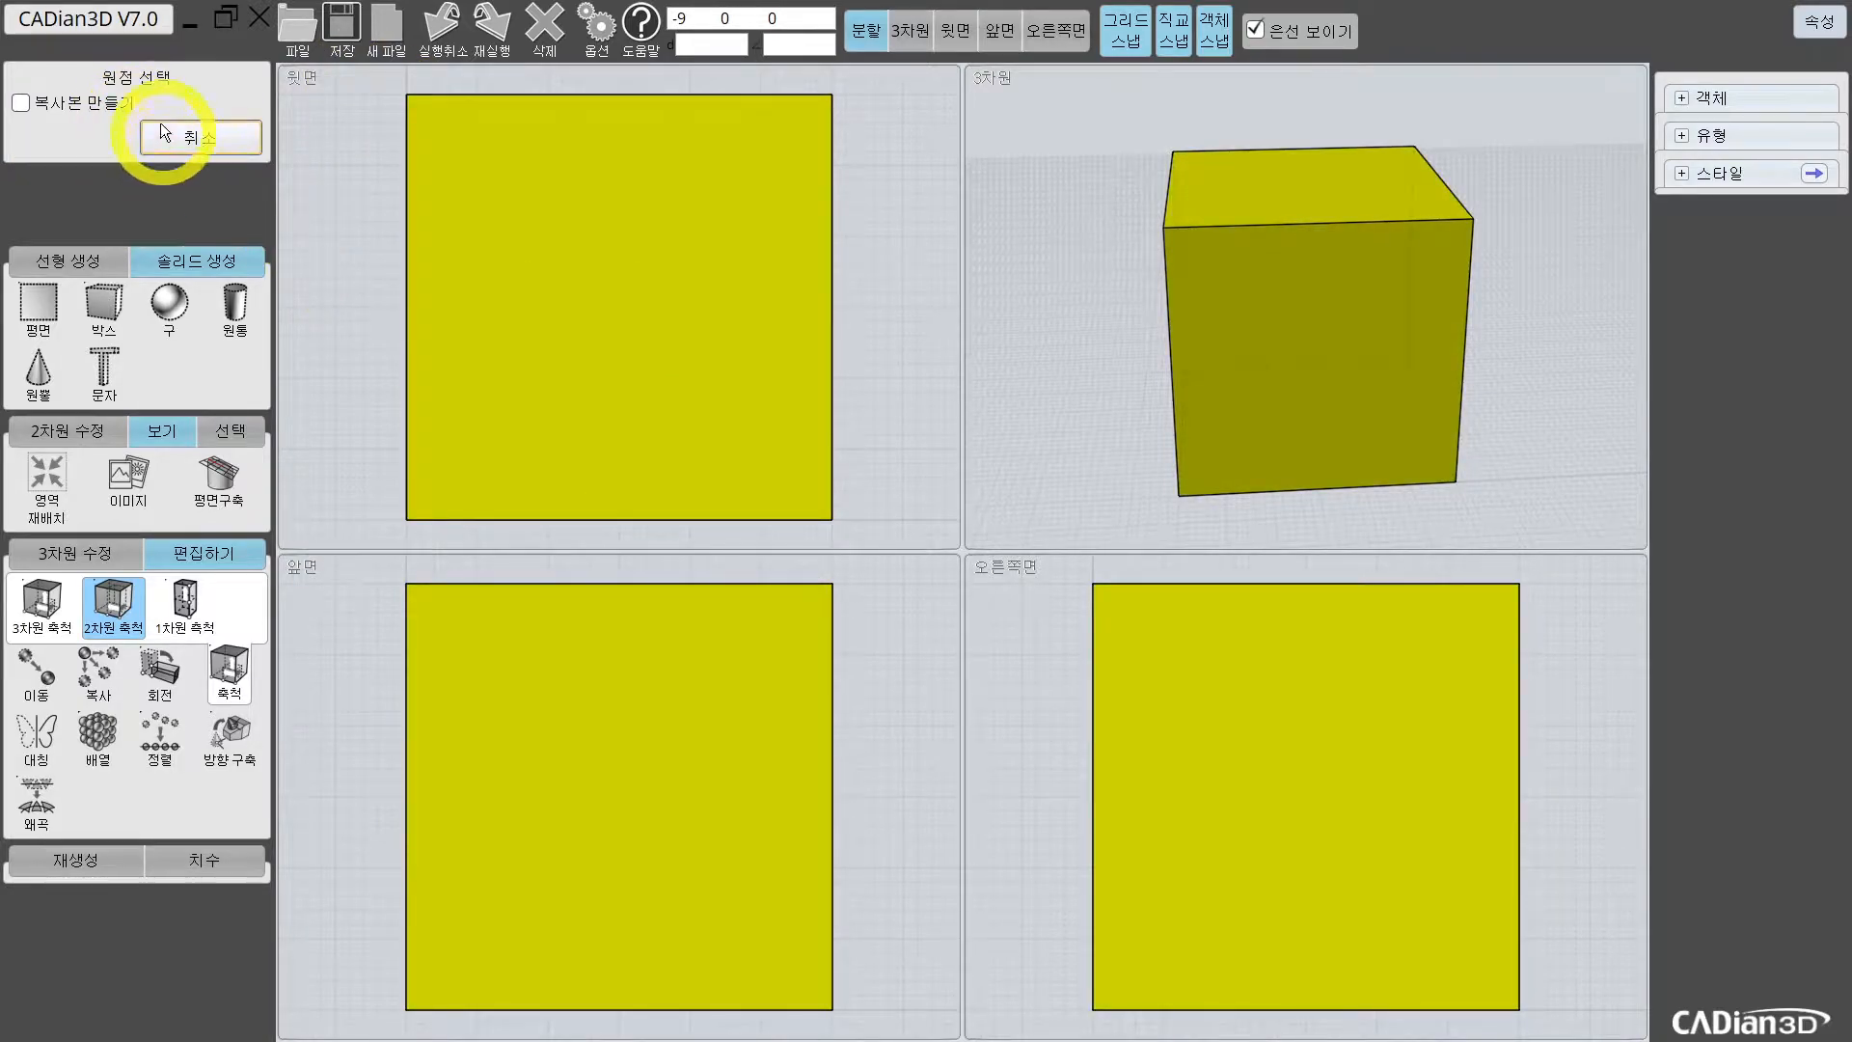
left_click(620, 309)
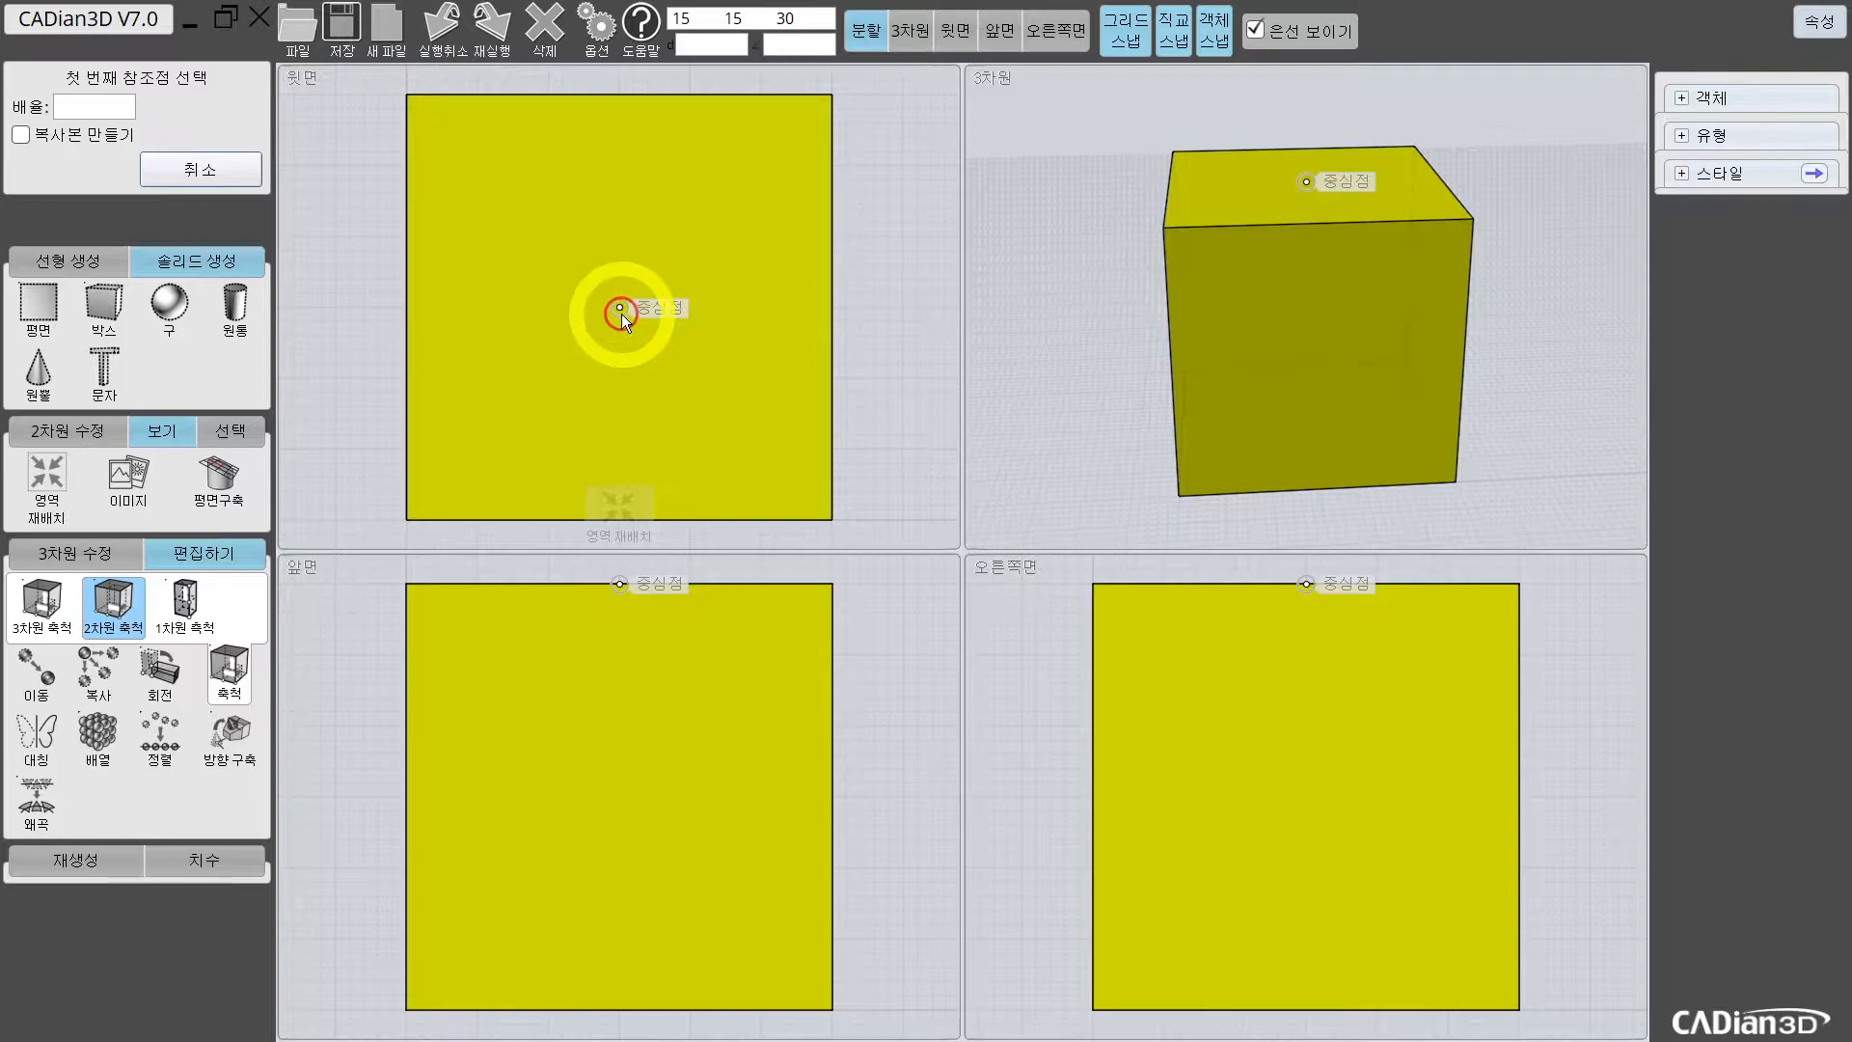
left_click(828, 309)
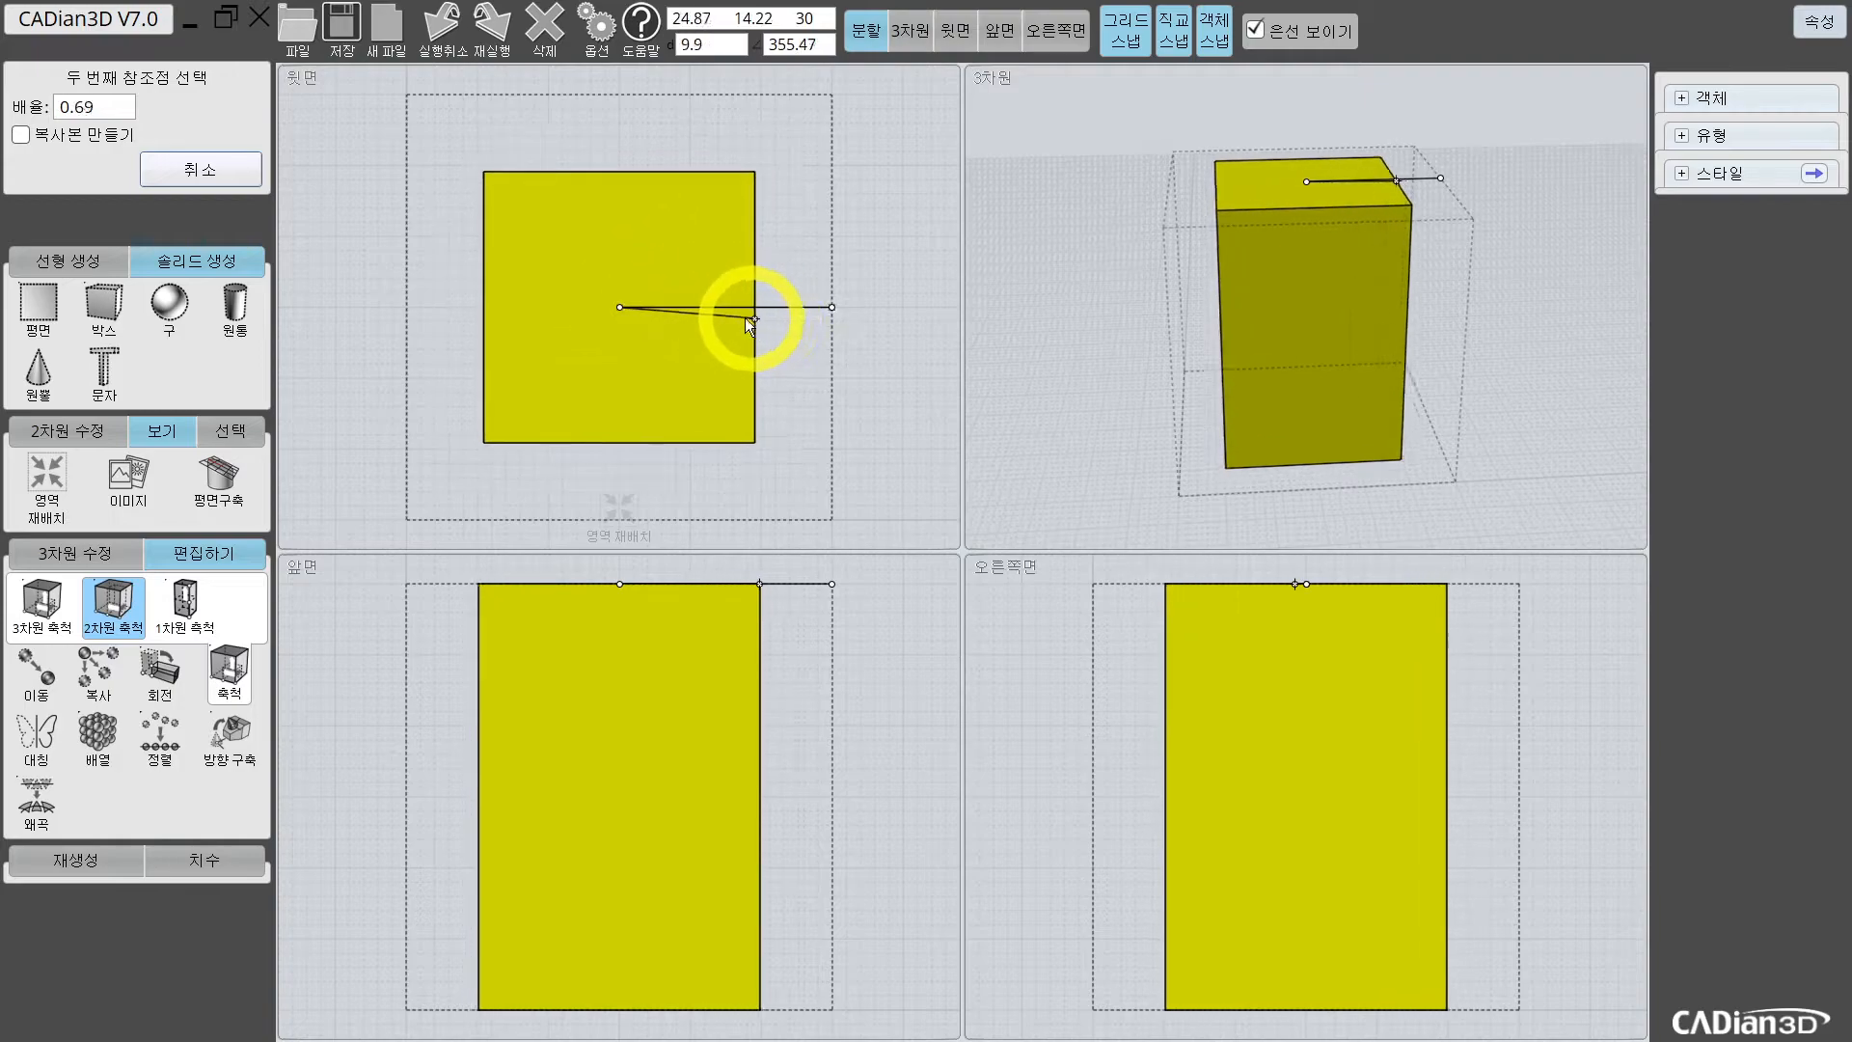
left_click(753, 308)
Step: Try 2D scaling the cube about its right side face centre, with the midpoint of that face's rear edge as first reference point
right_click(1311, 817)
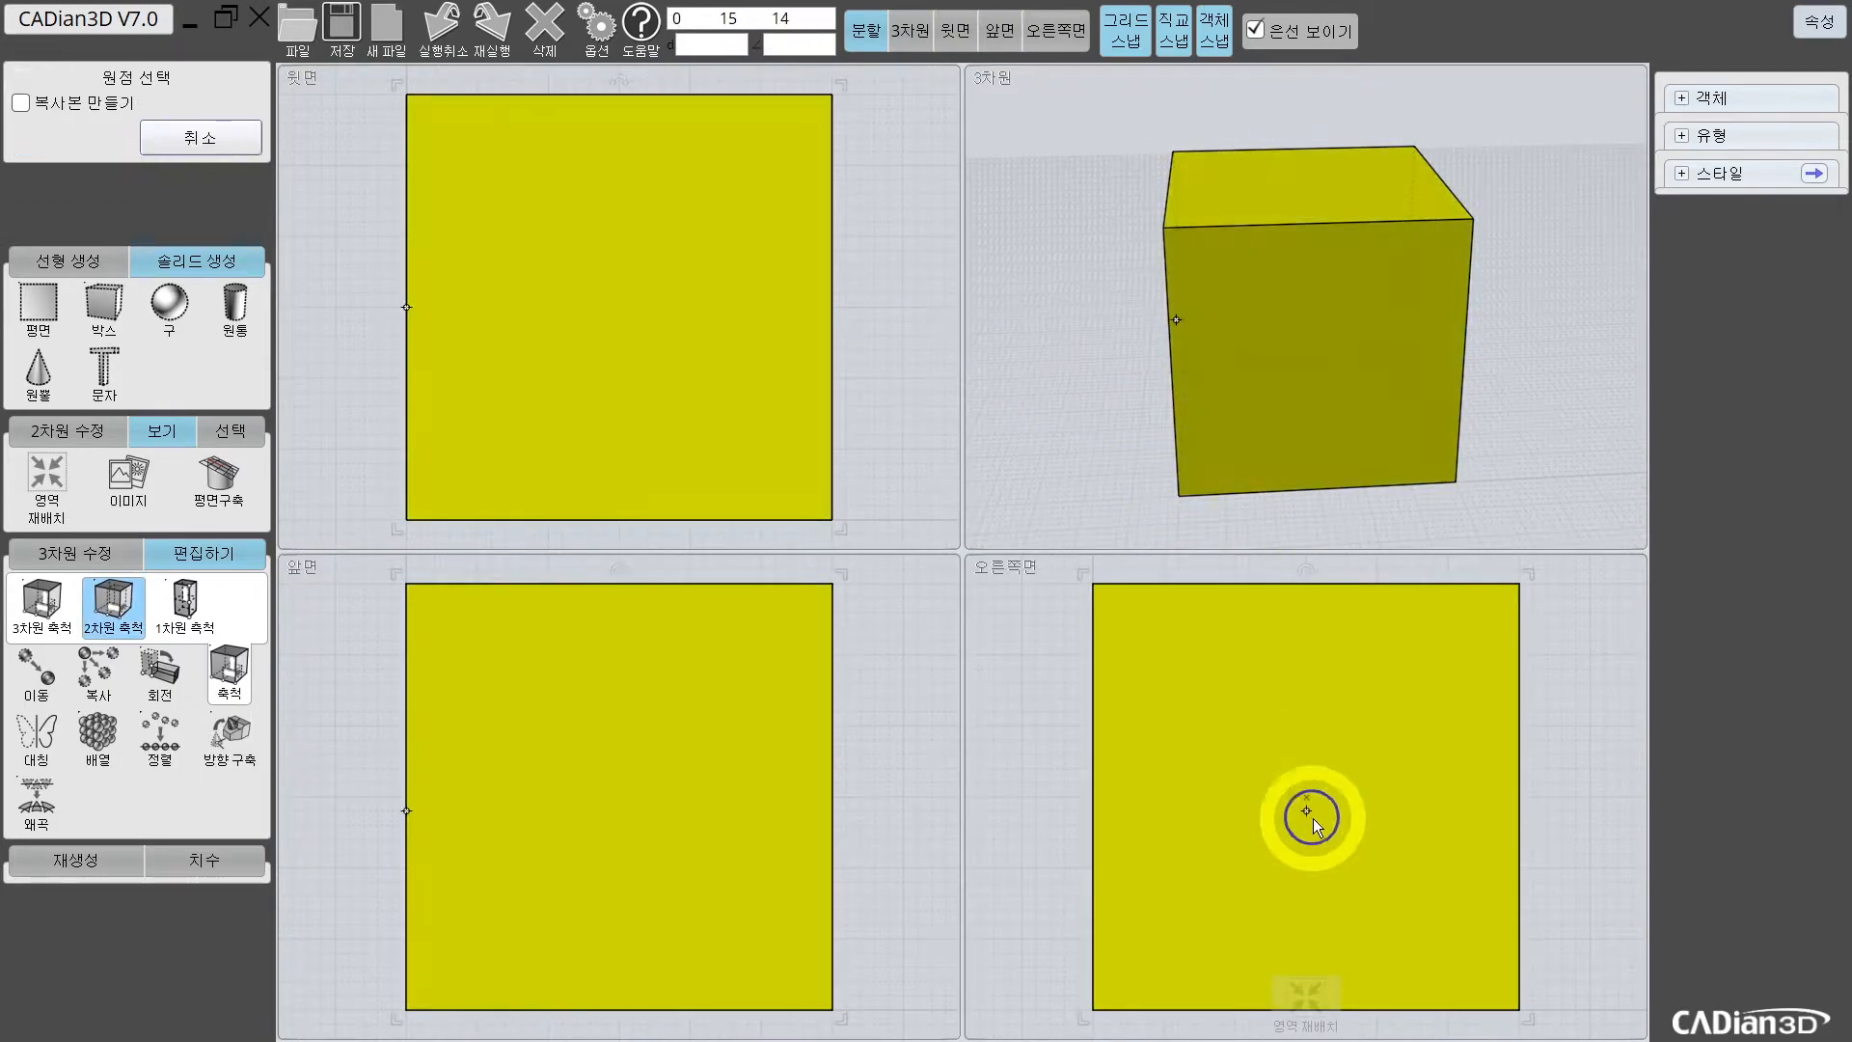
left_click(1310, 807)
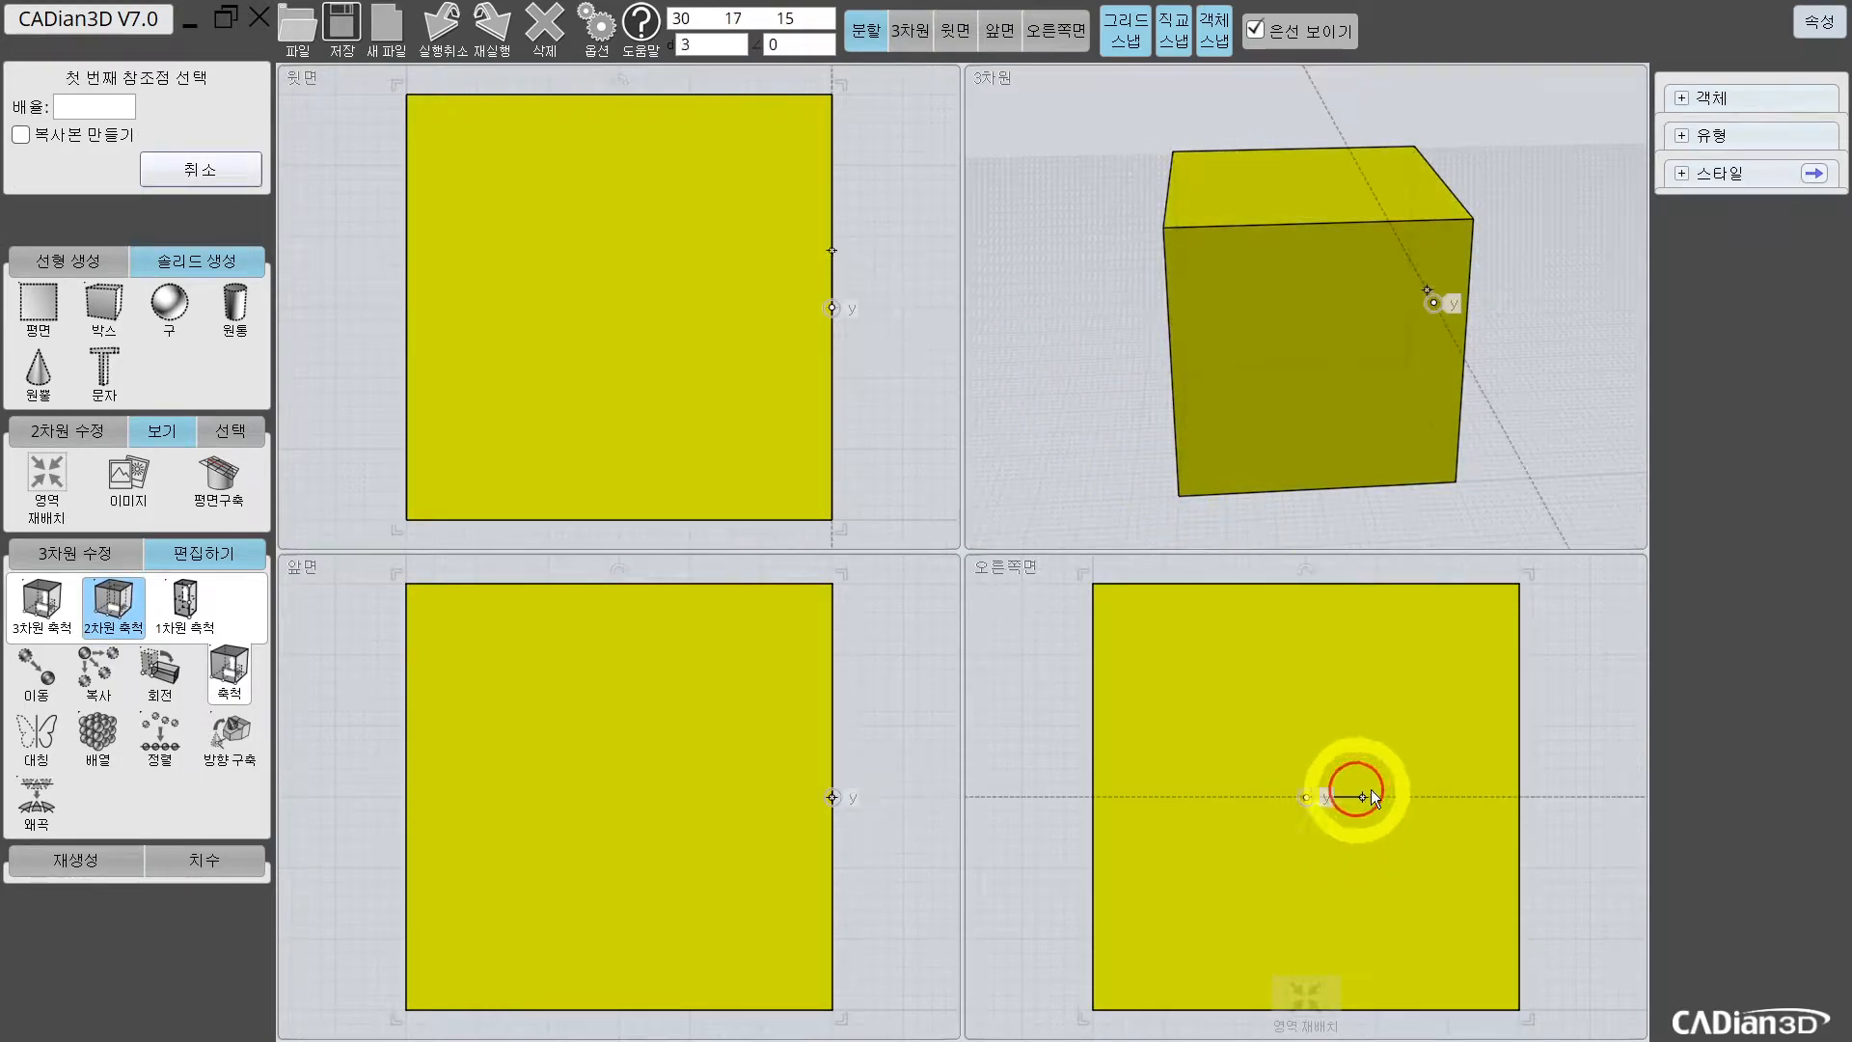
left_click(1515, 799)
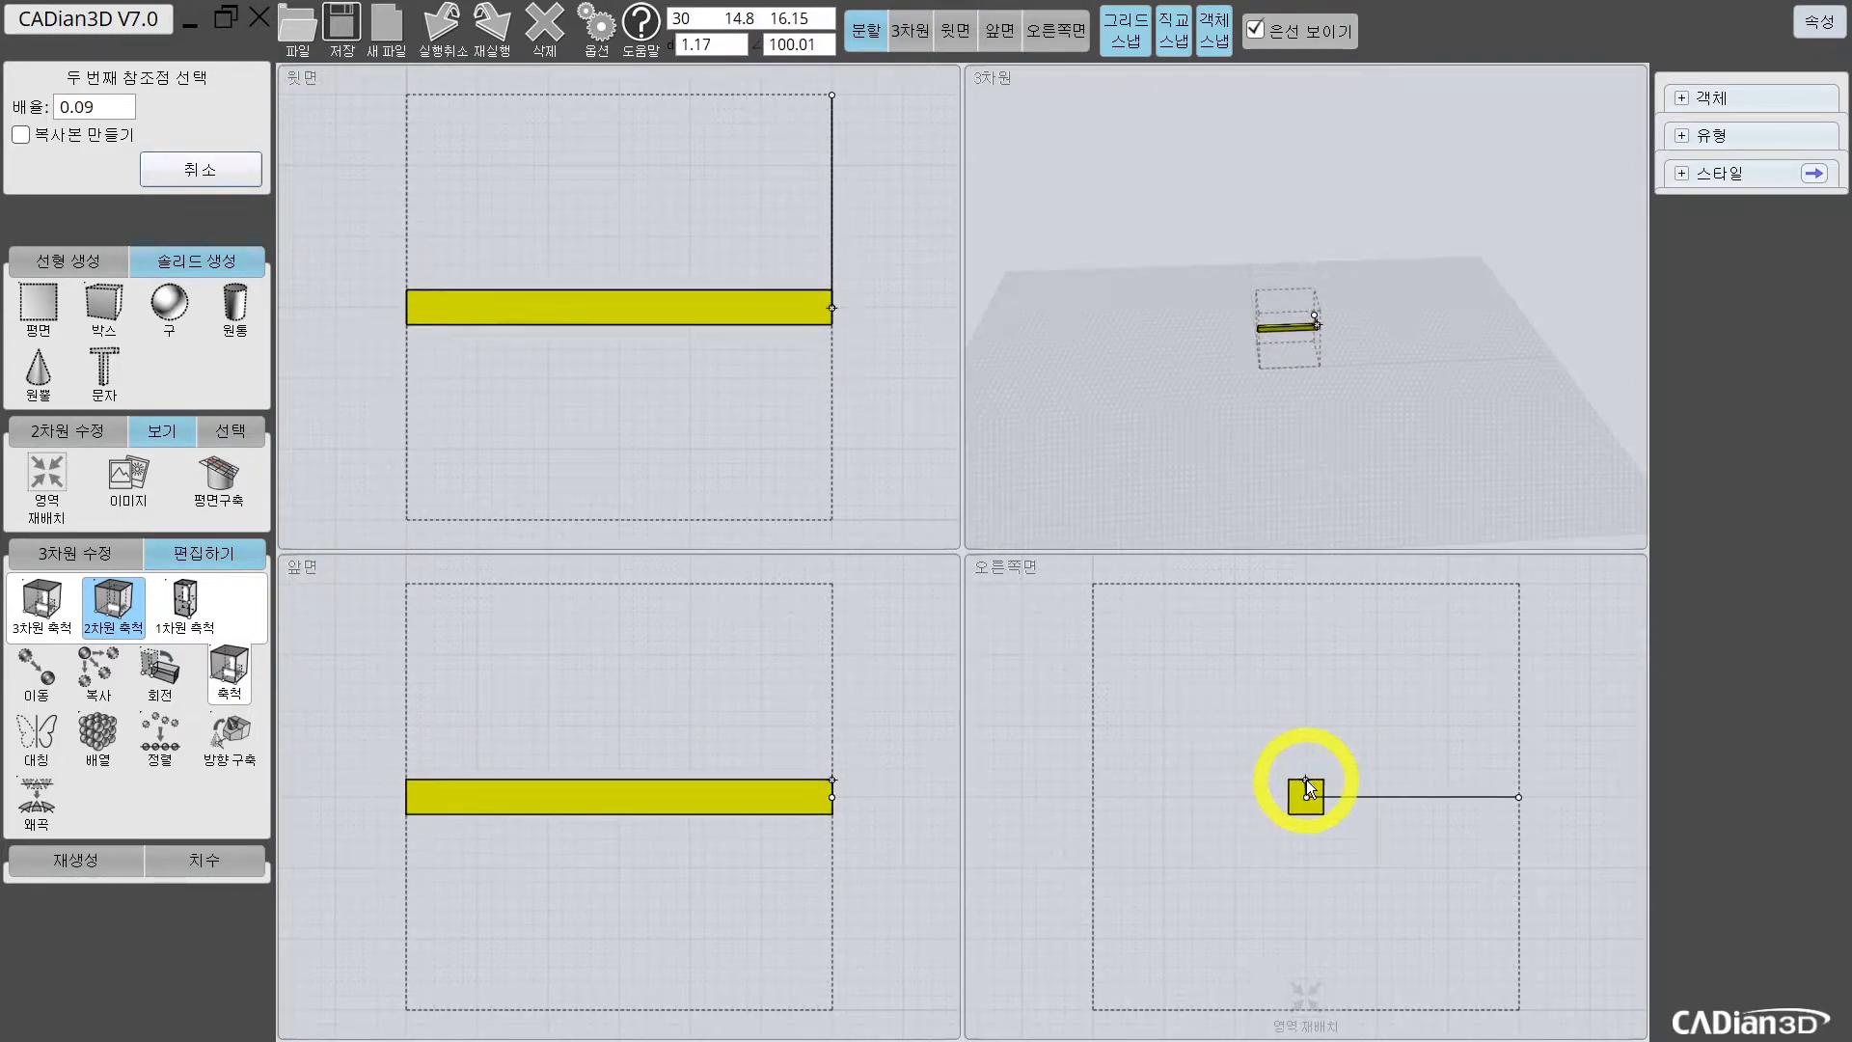
left_click(1205, 767)
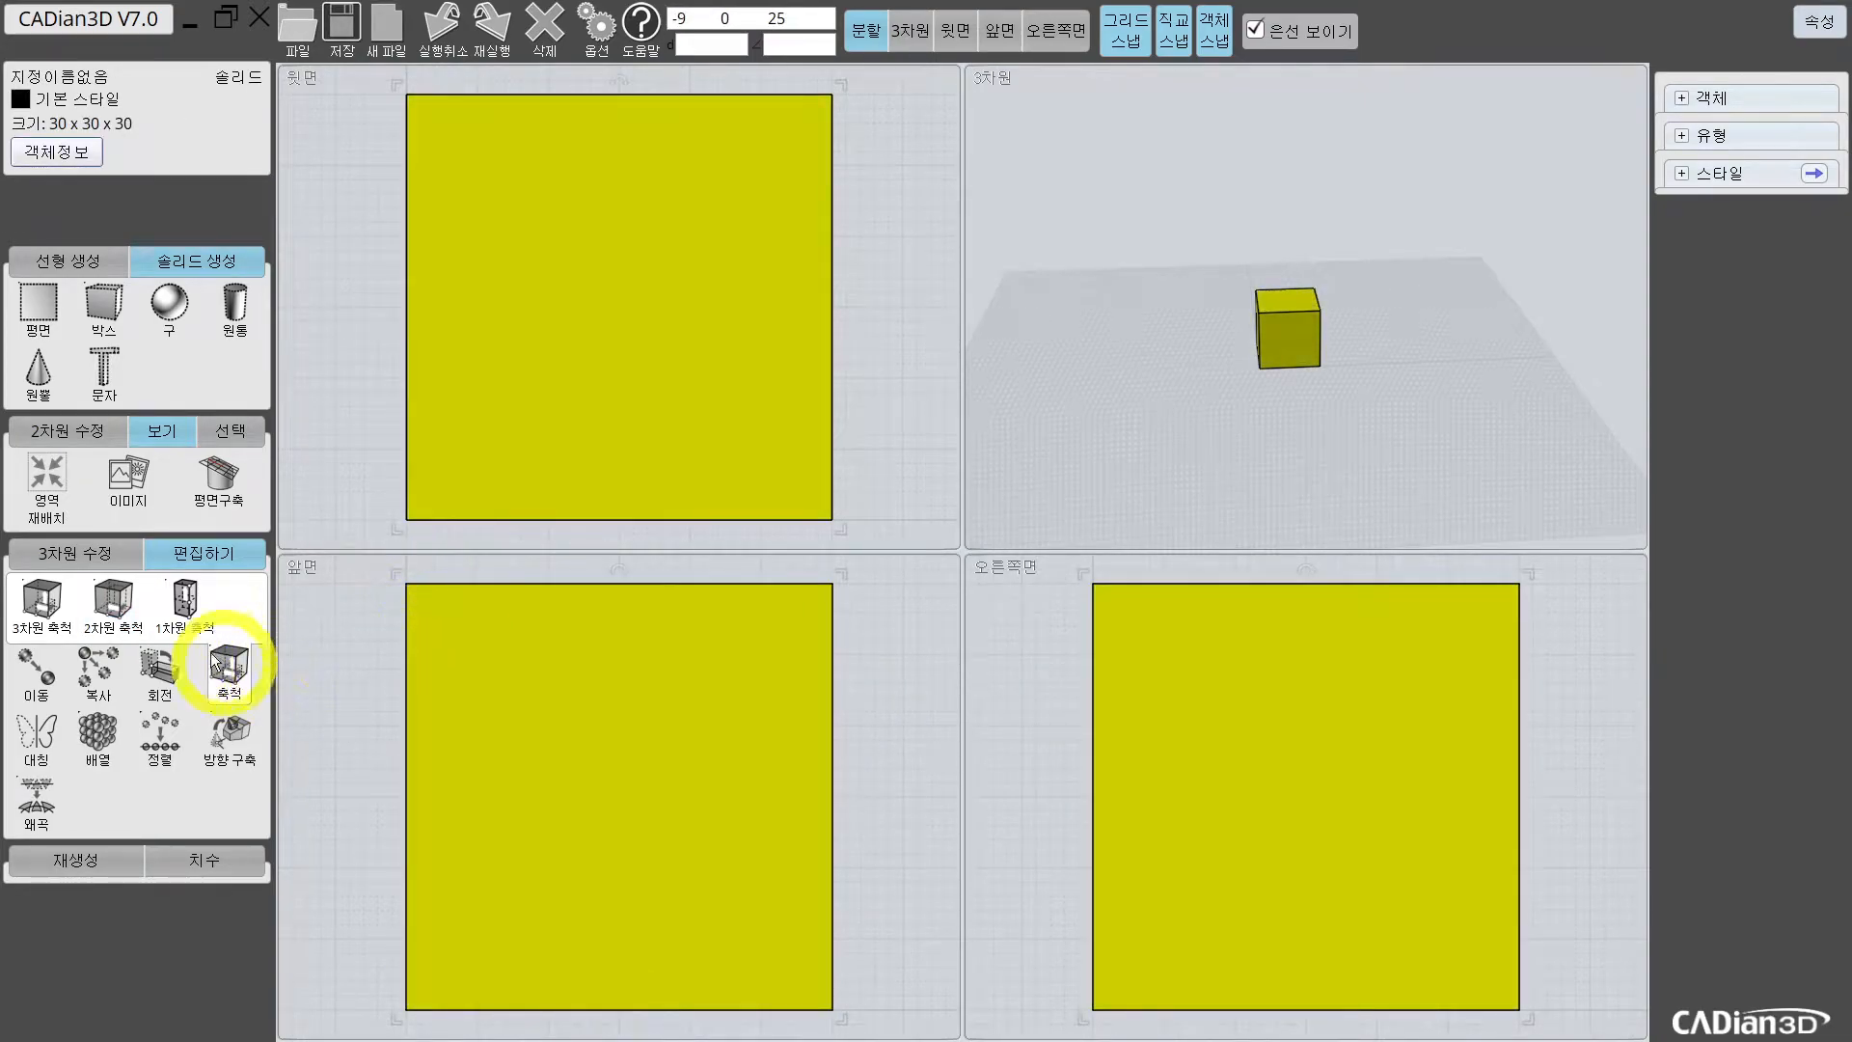
left_click(413, 641)
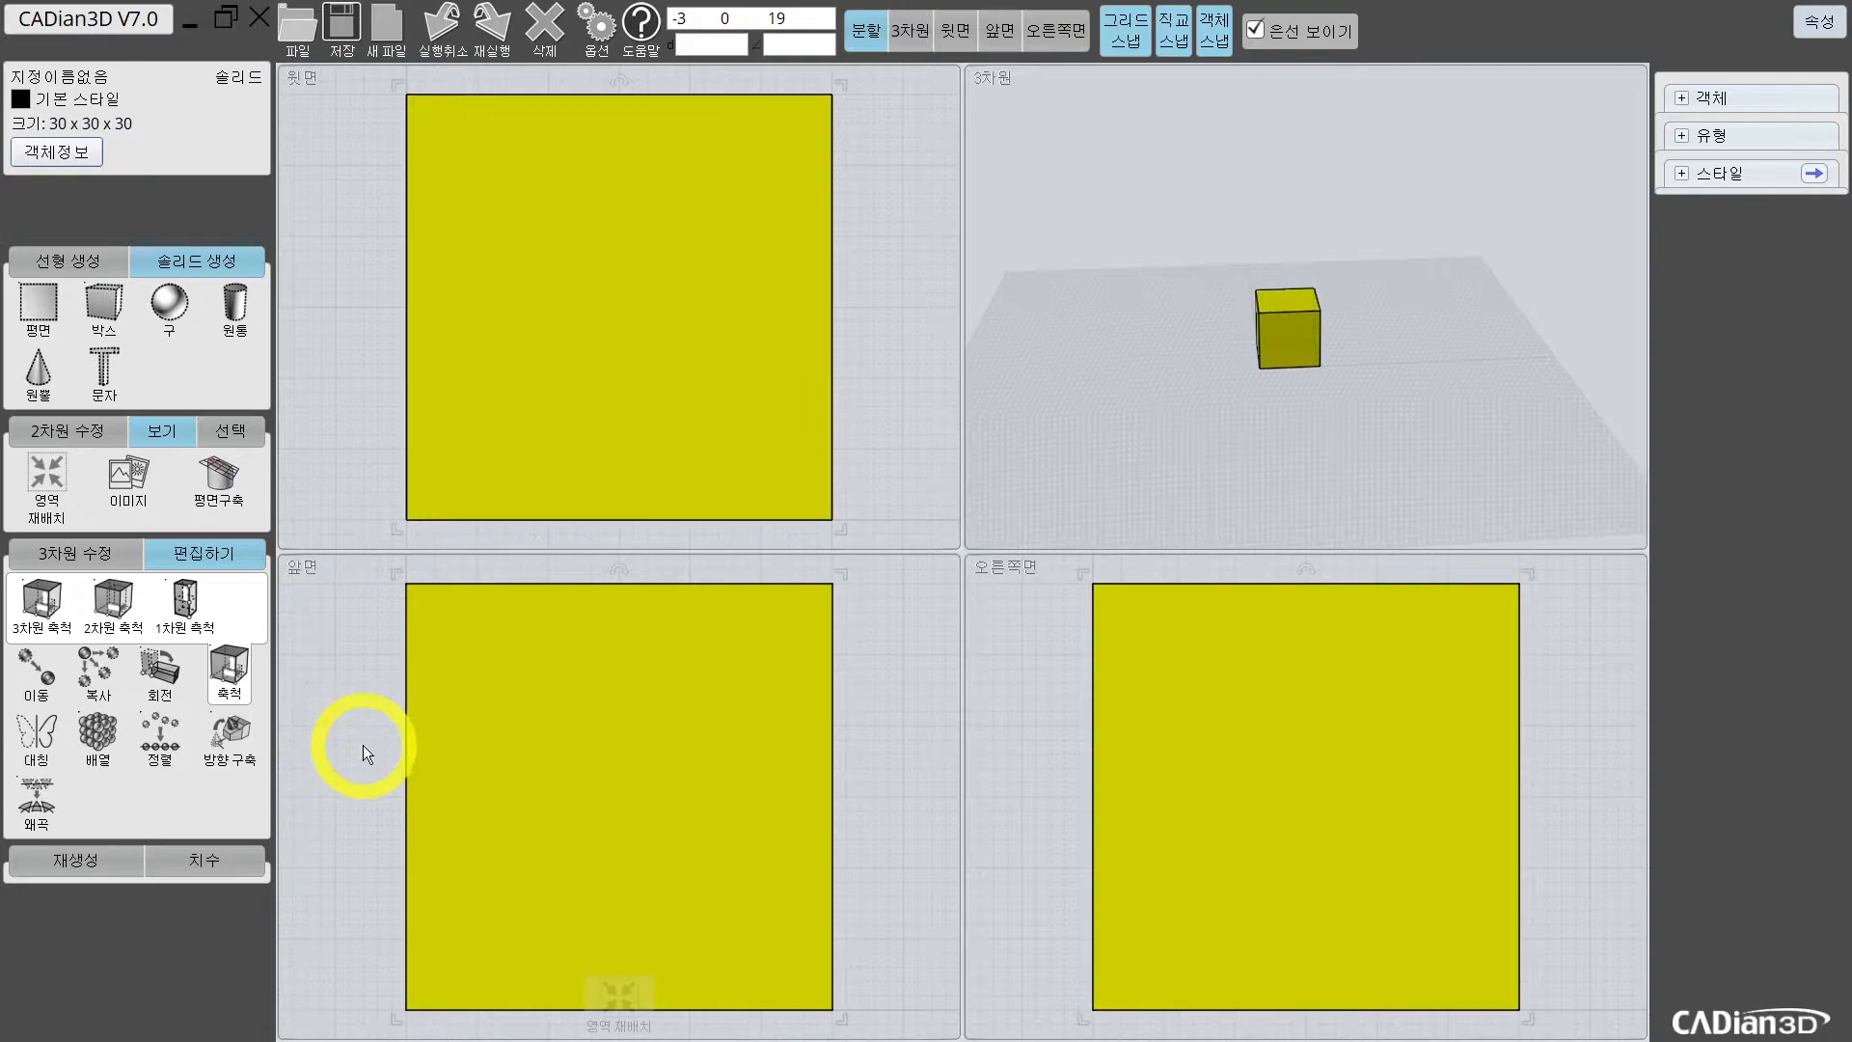
left_click(369, 749)
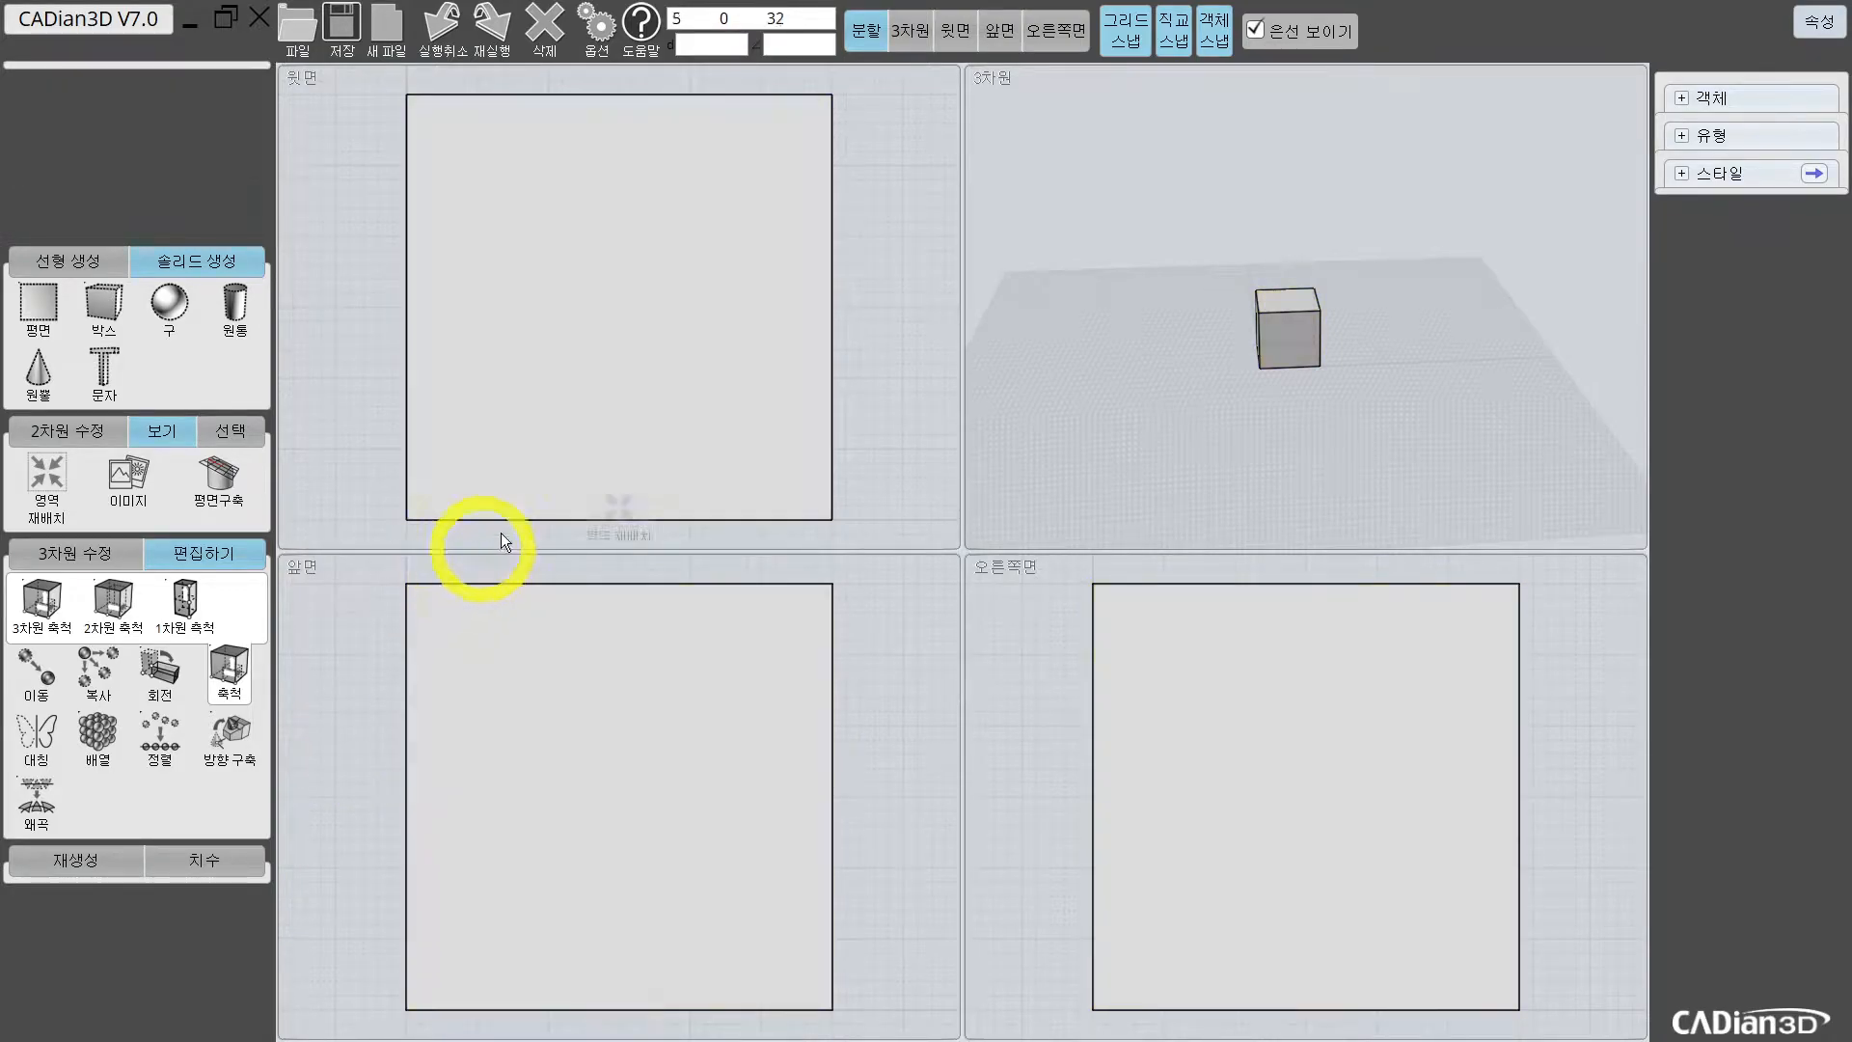
Step: Try 1D scaling the cube about its top face centre, with the scale direction toward the midpoint of the top face's rear edge
left_click(184, 600)
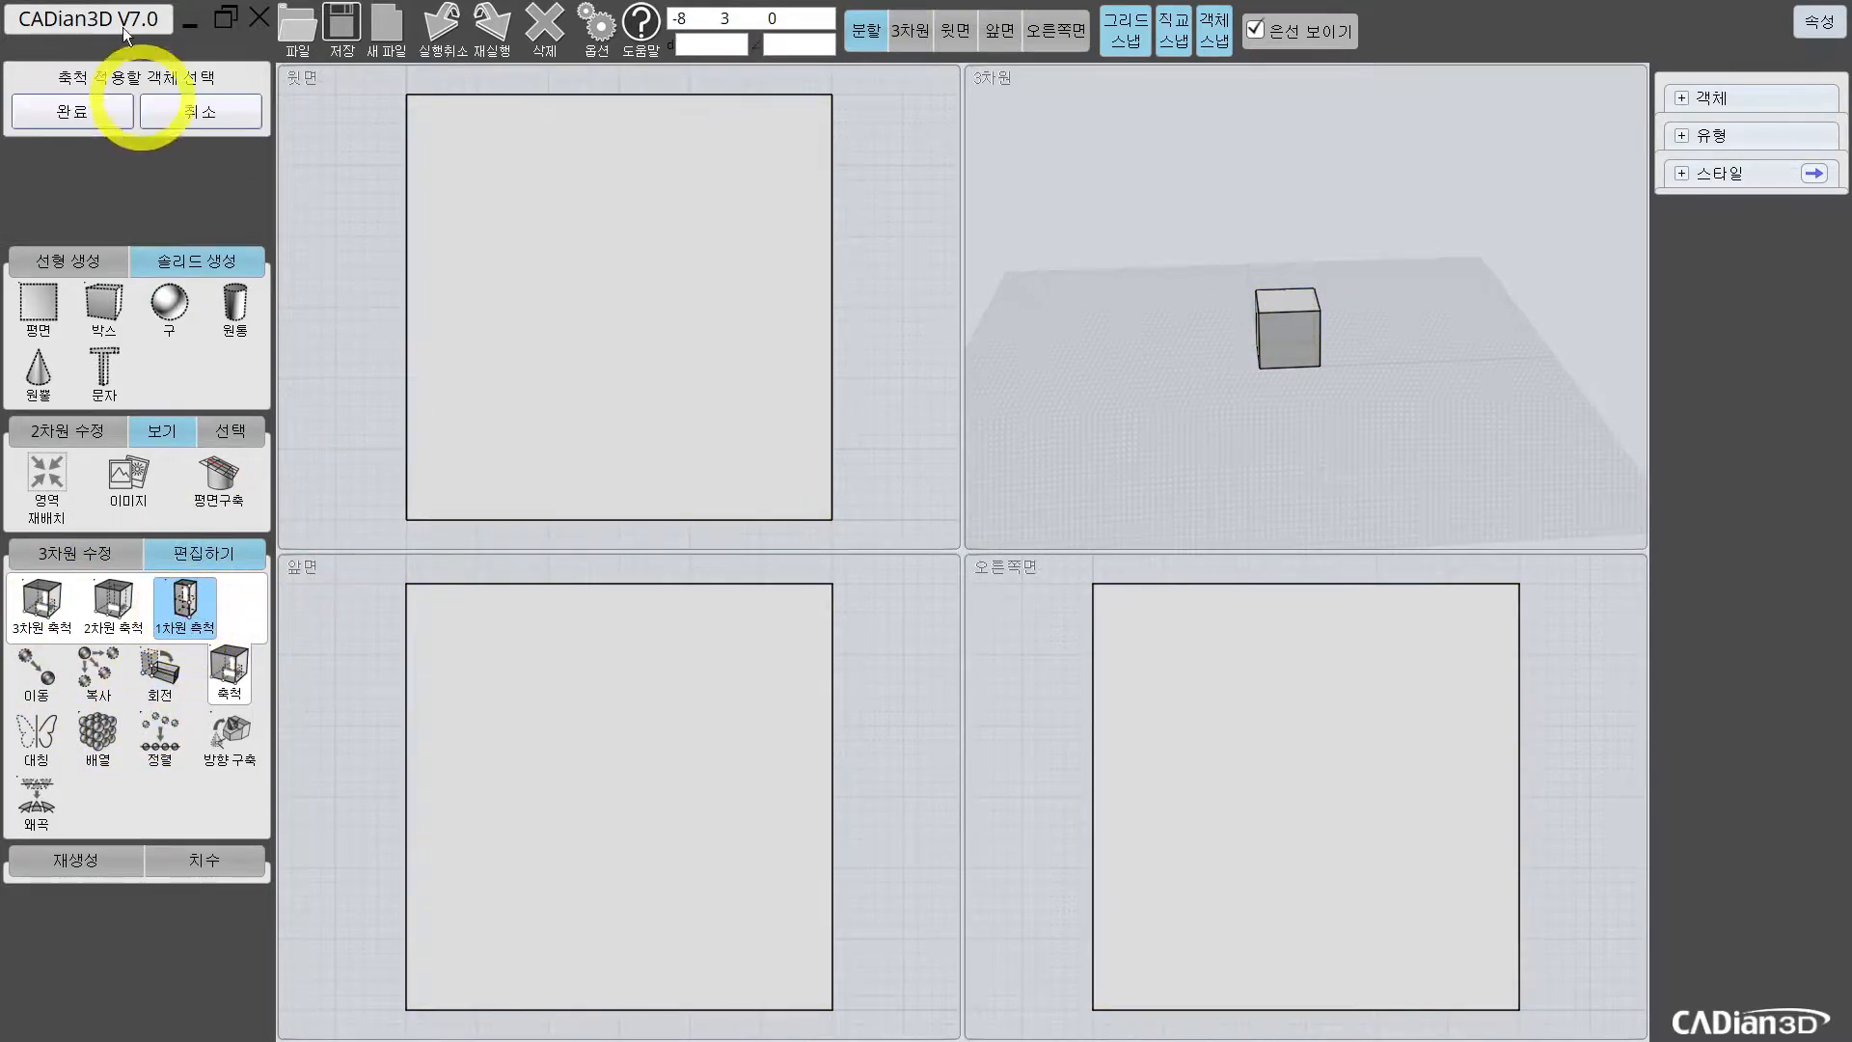
left_click(712, 241)
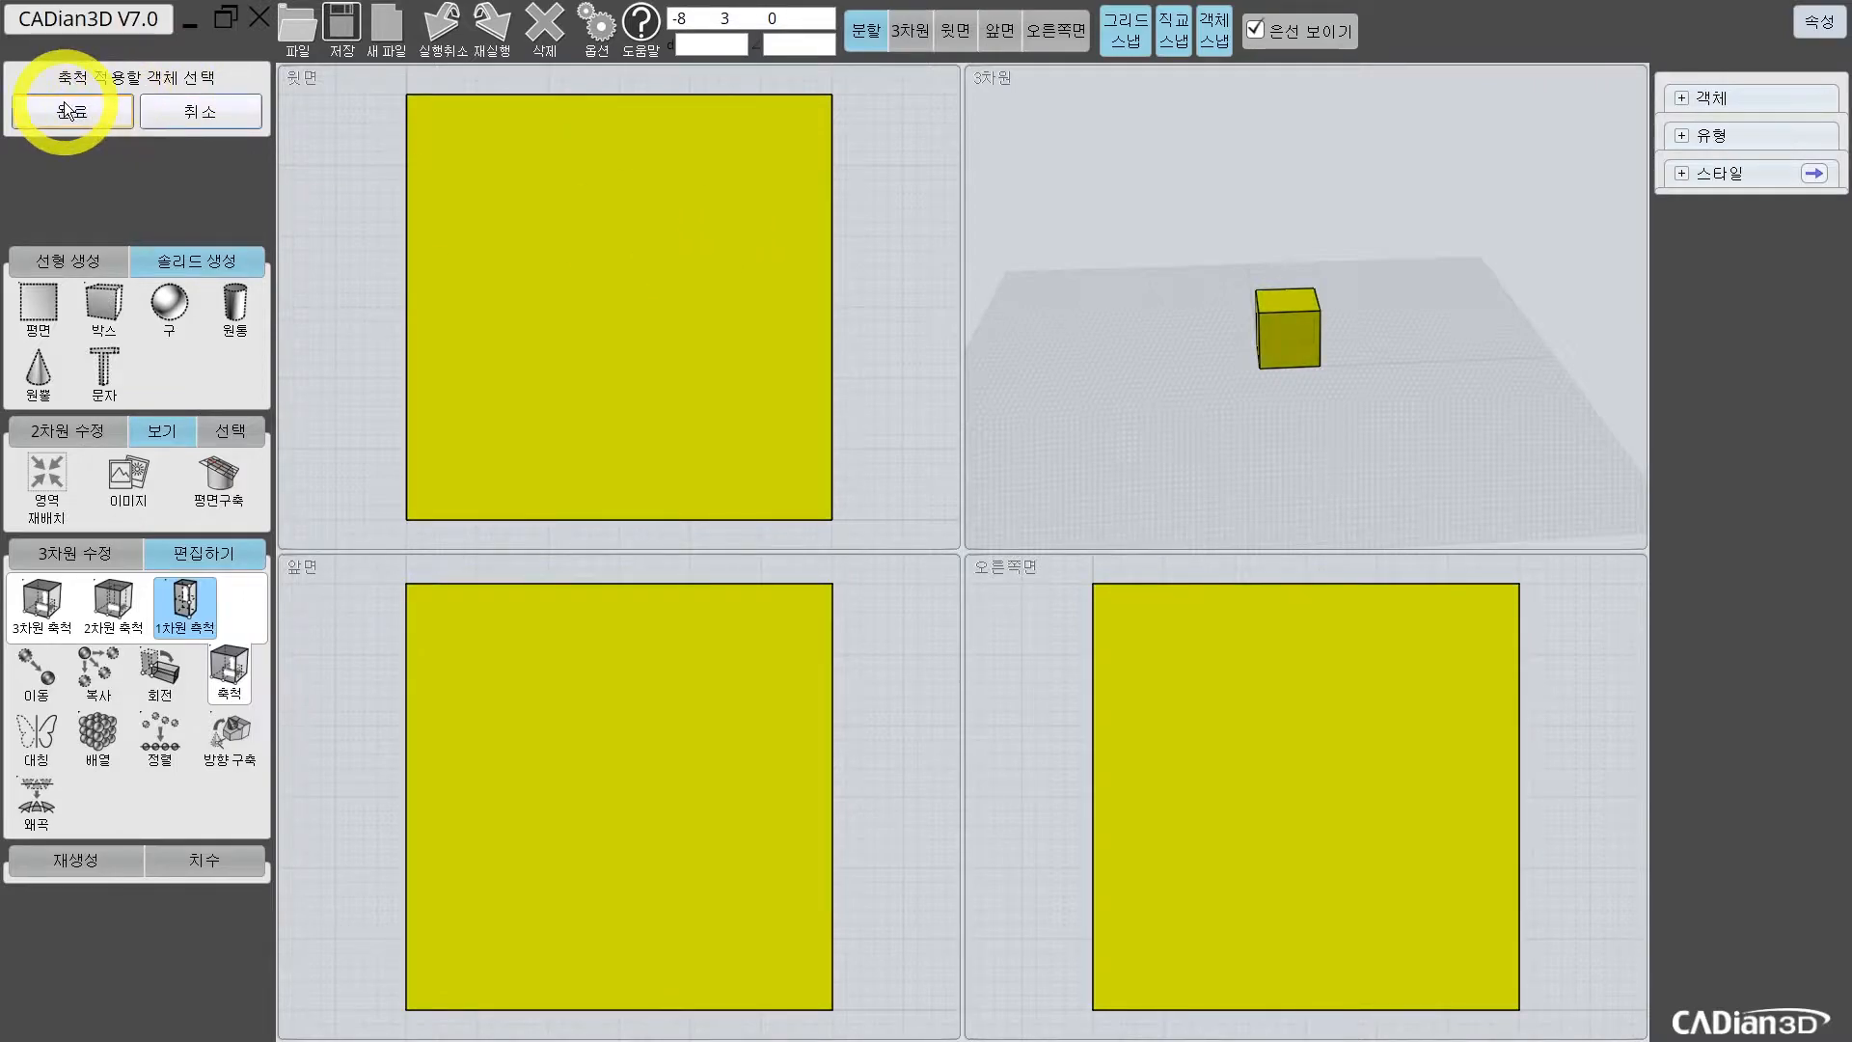
left_click(67, 110)
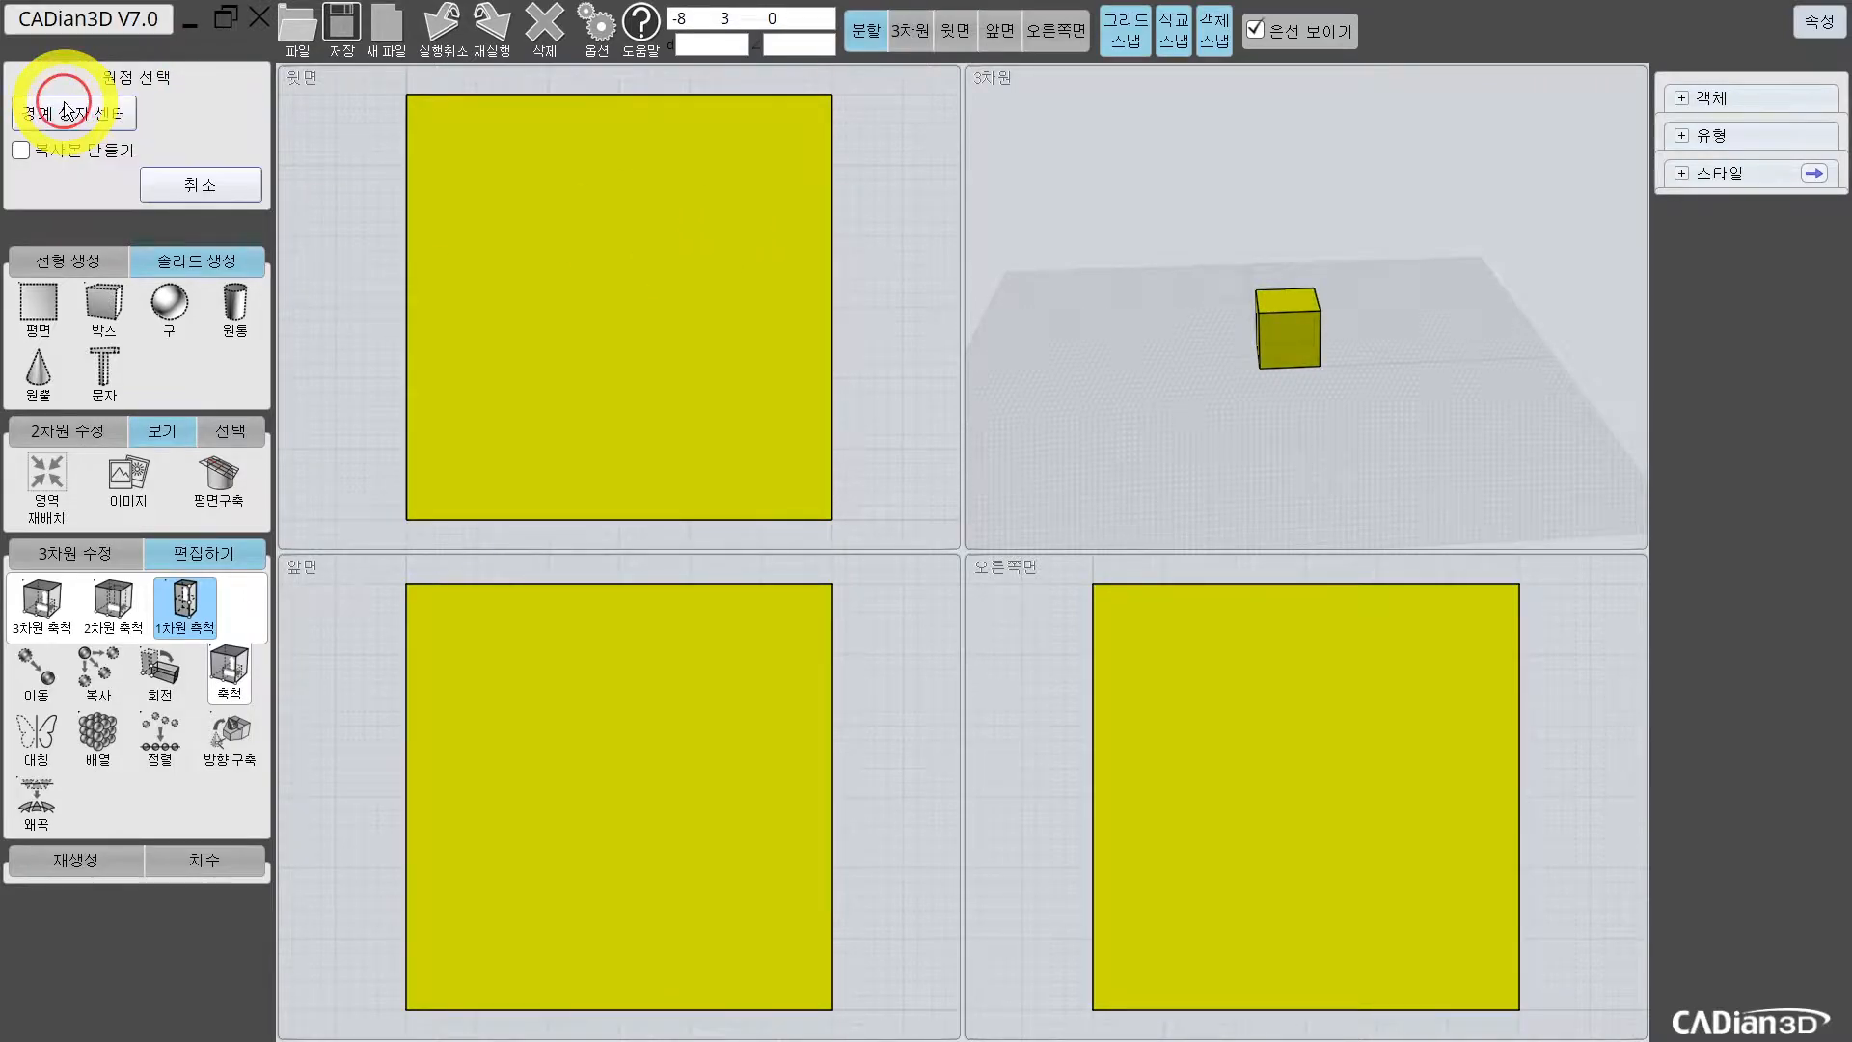
left_click(633, 307)
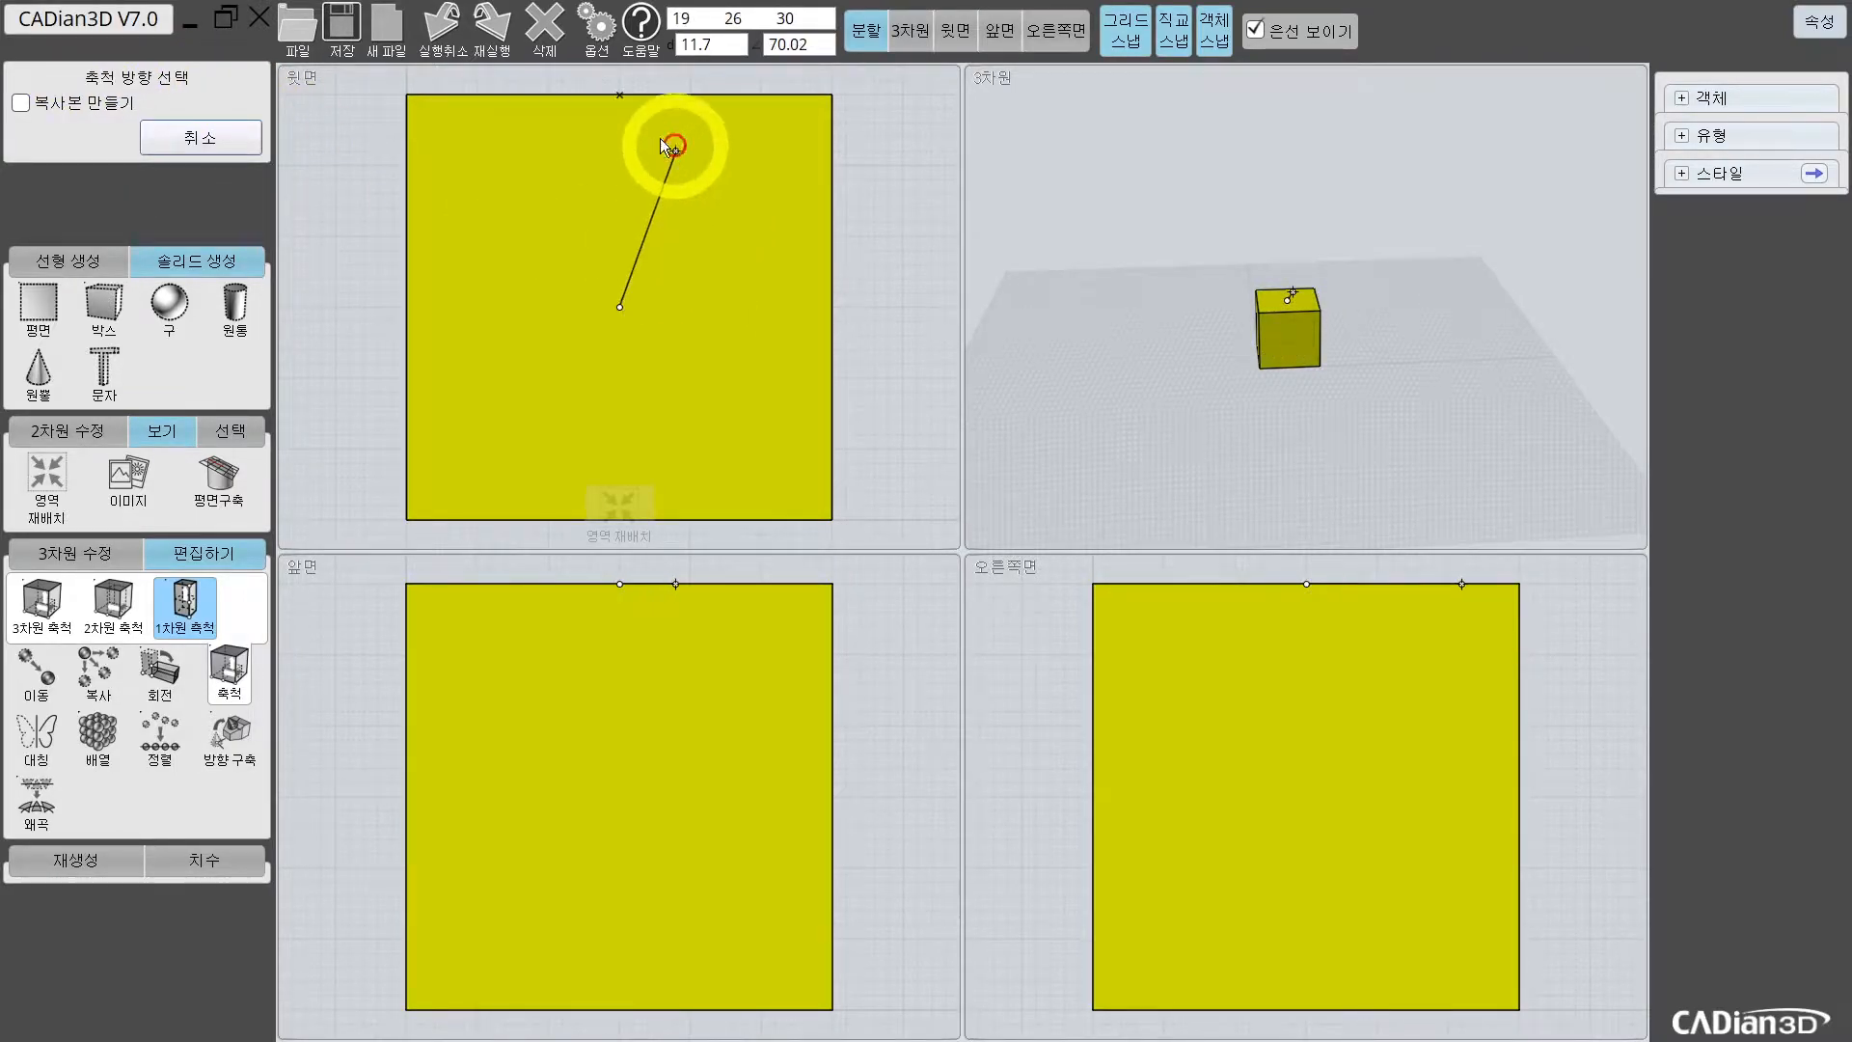
left_click(619, 96)
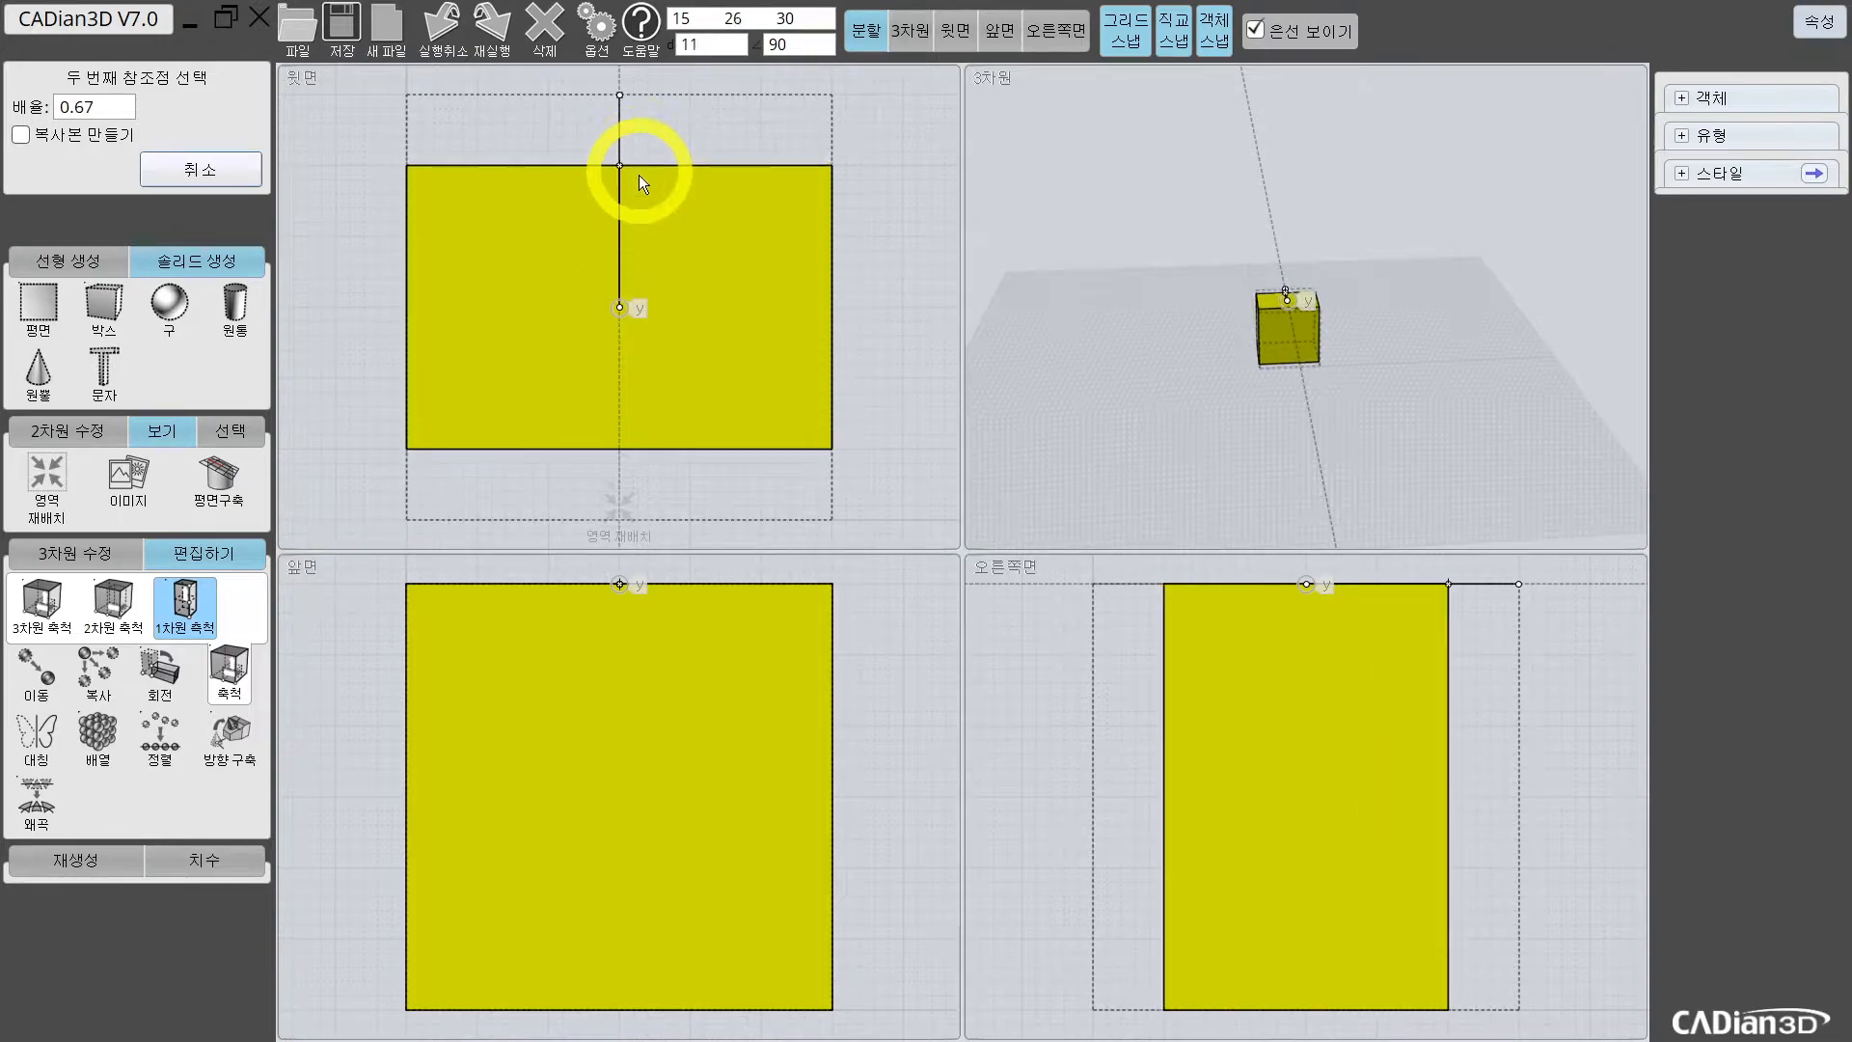
key("Escape")
Step: Try 1D scaling the cube about its right side face centre, with the scale direction toward the midpoint of that face's rear edge
right_click(1322, 769)
left_click(1310, 799)
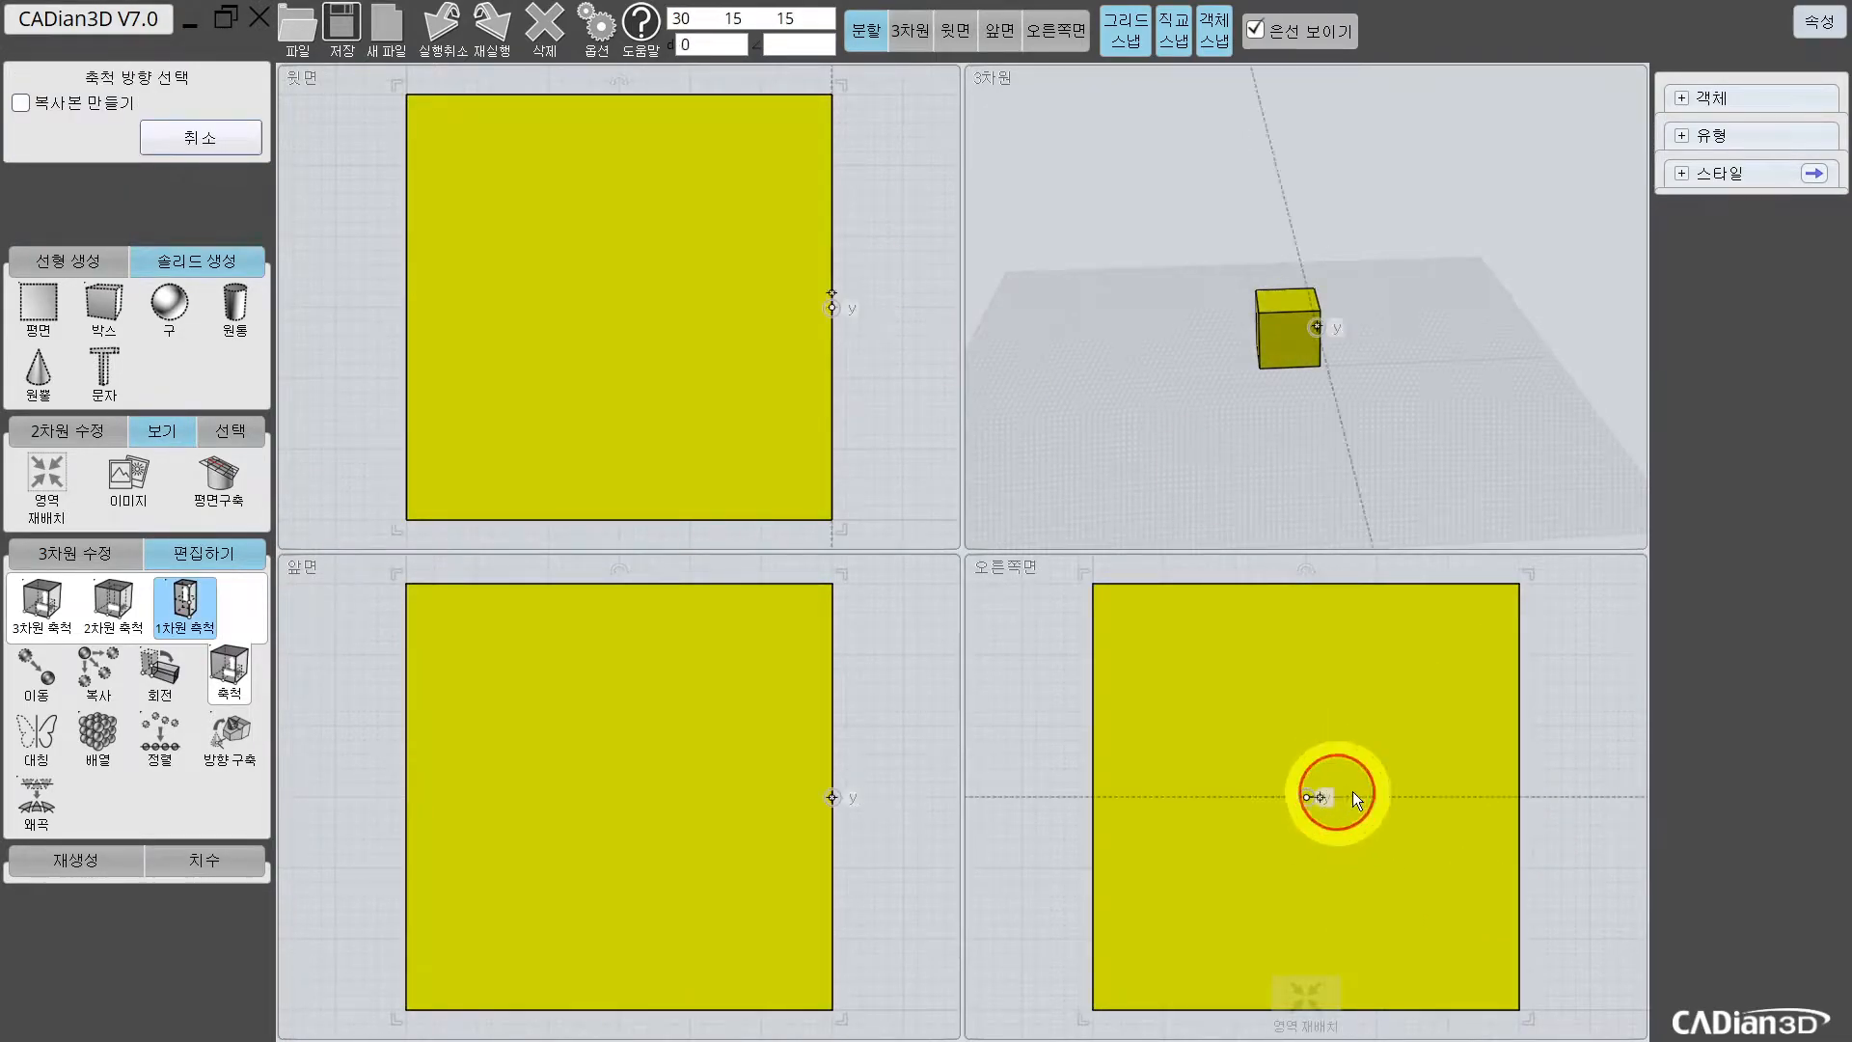
left_click(1517, 805)
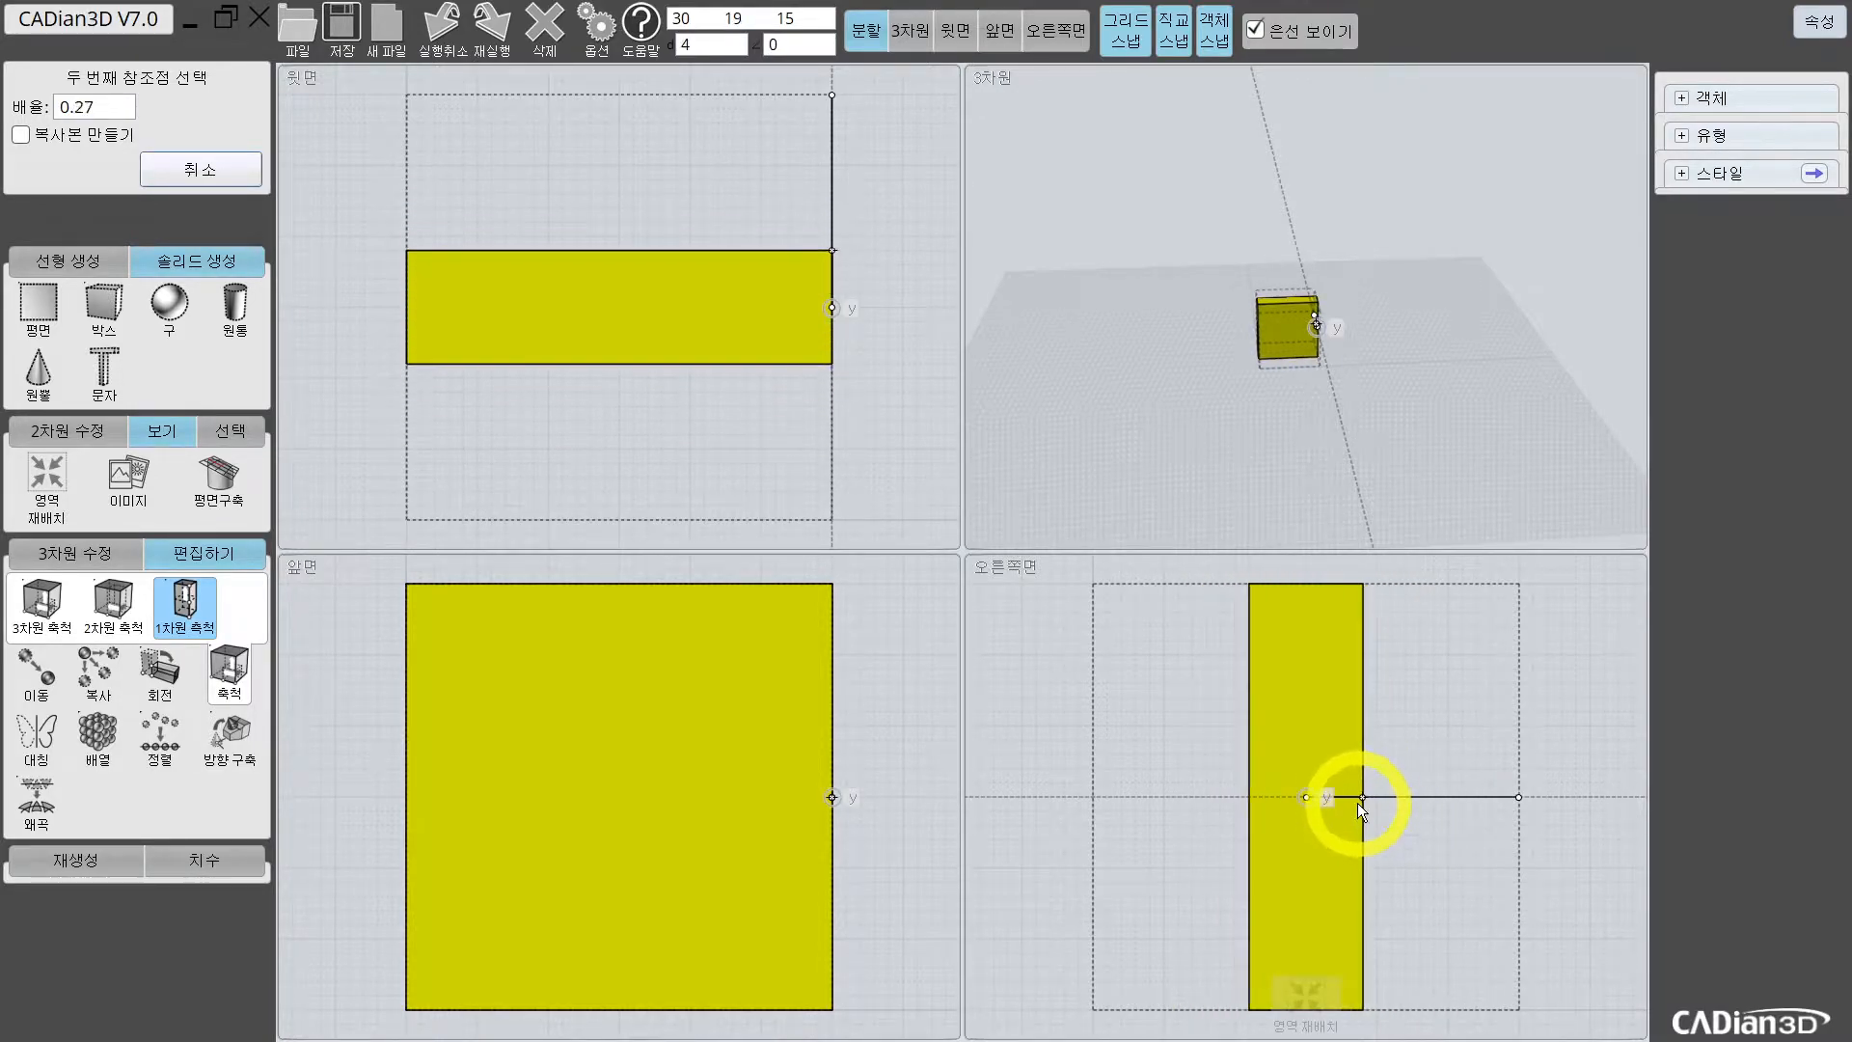
key("Escape")
key("Escape")
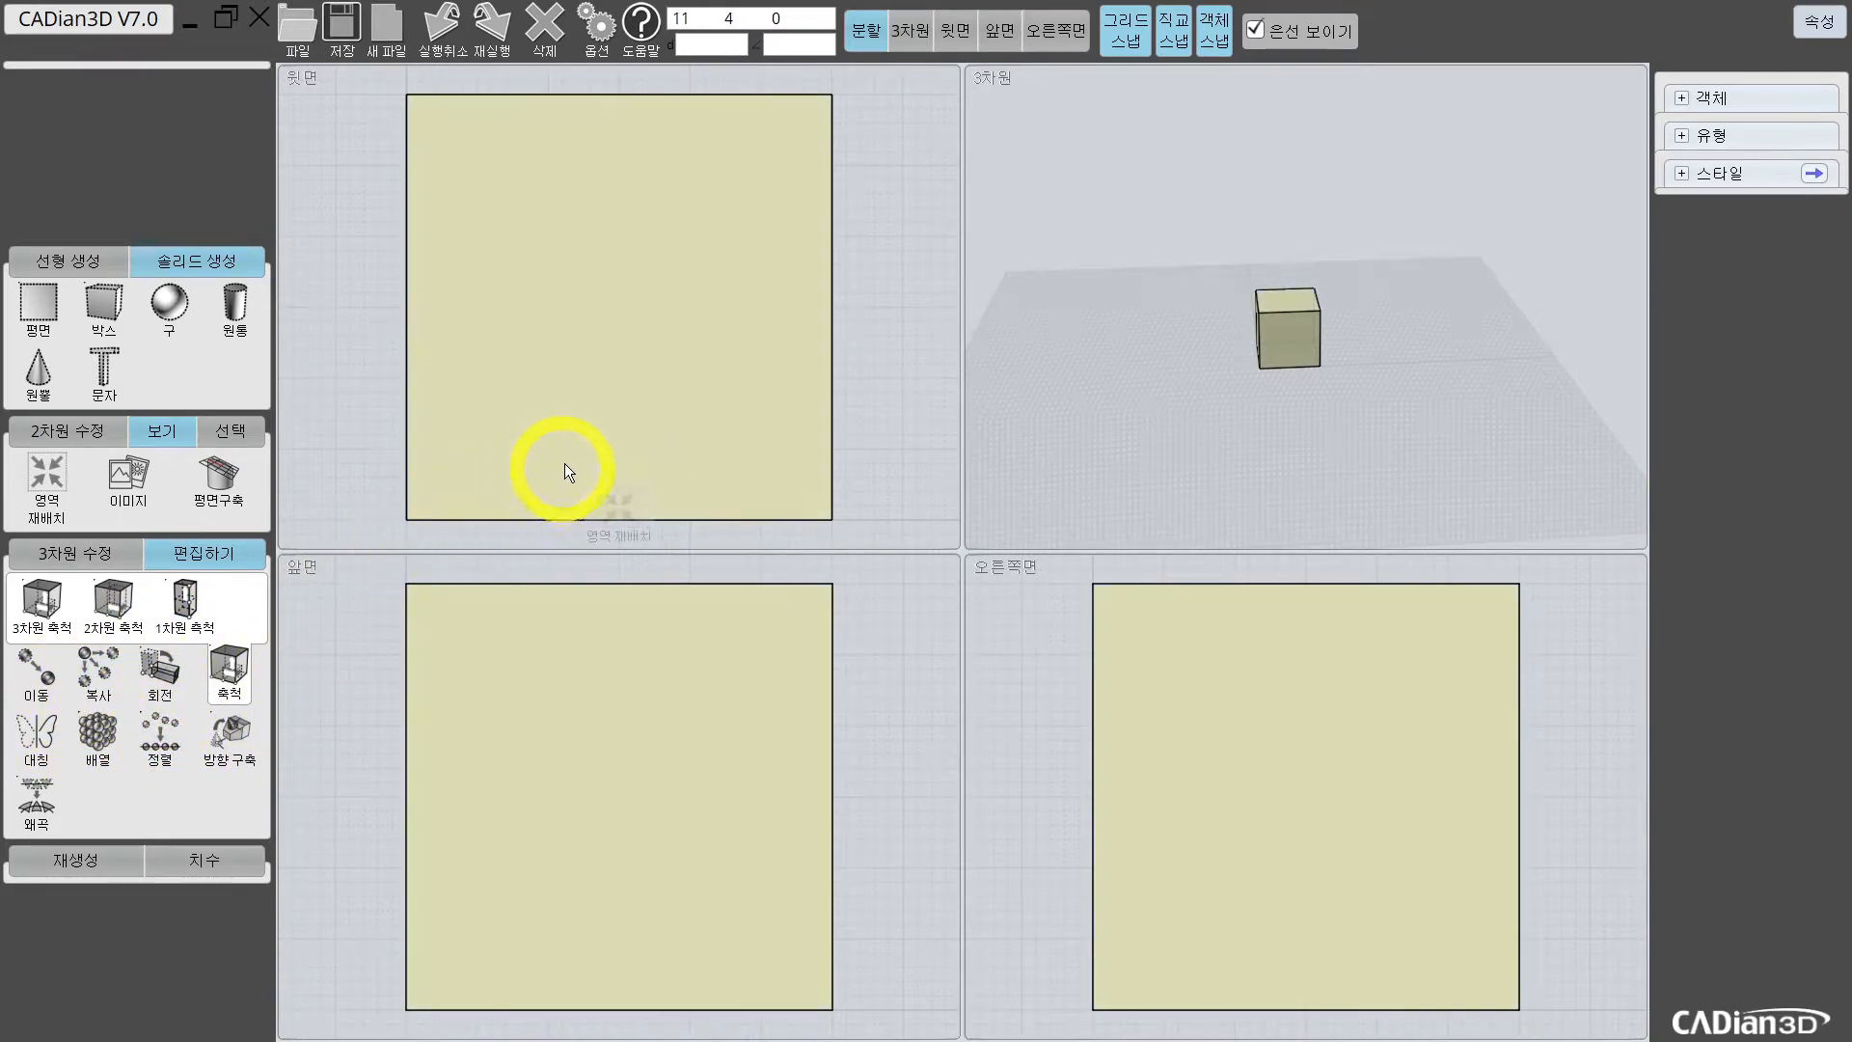
Step: Delete the cube and load the picture 베트맨.png from the desktop as a background image
left_click(604, 417)
key("Delete")
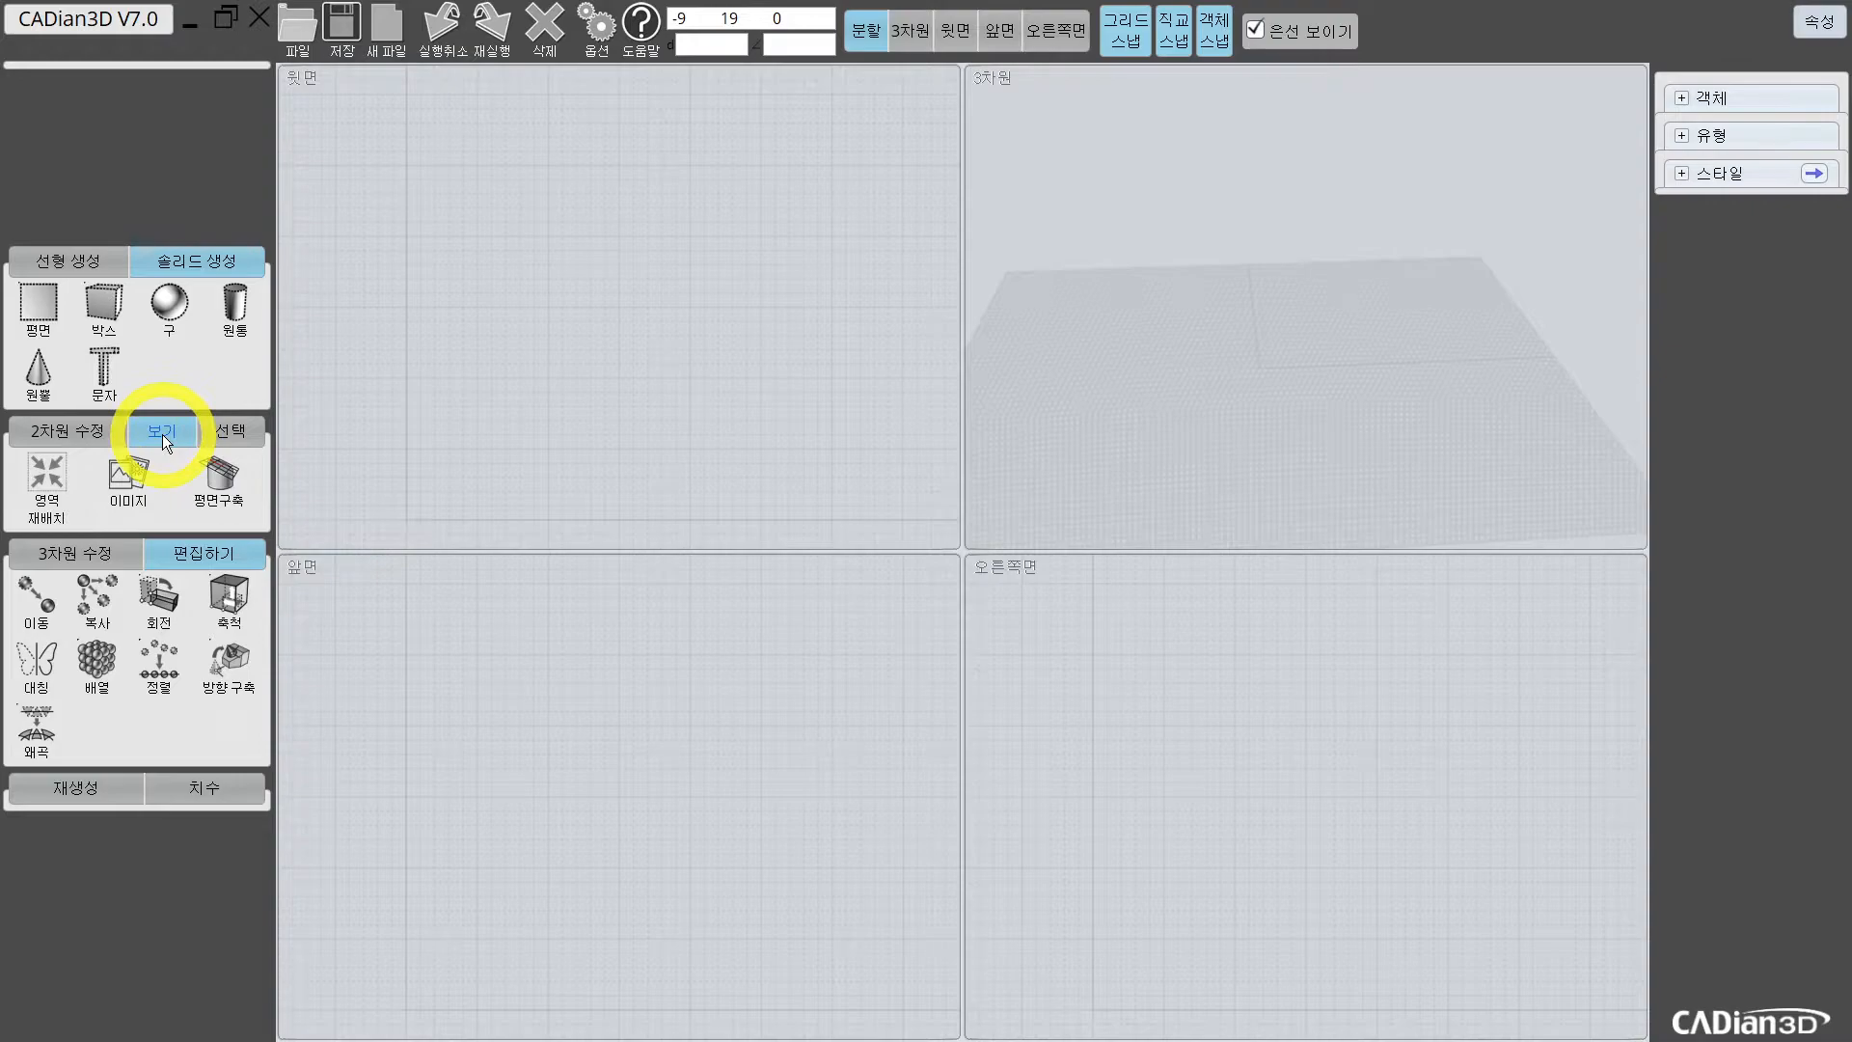
left_click(136, 489)
left_click(118, 168)
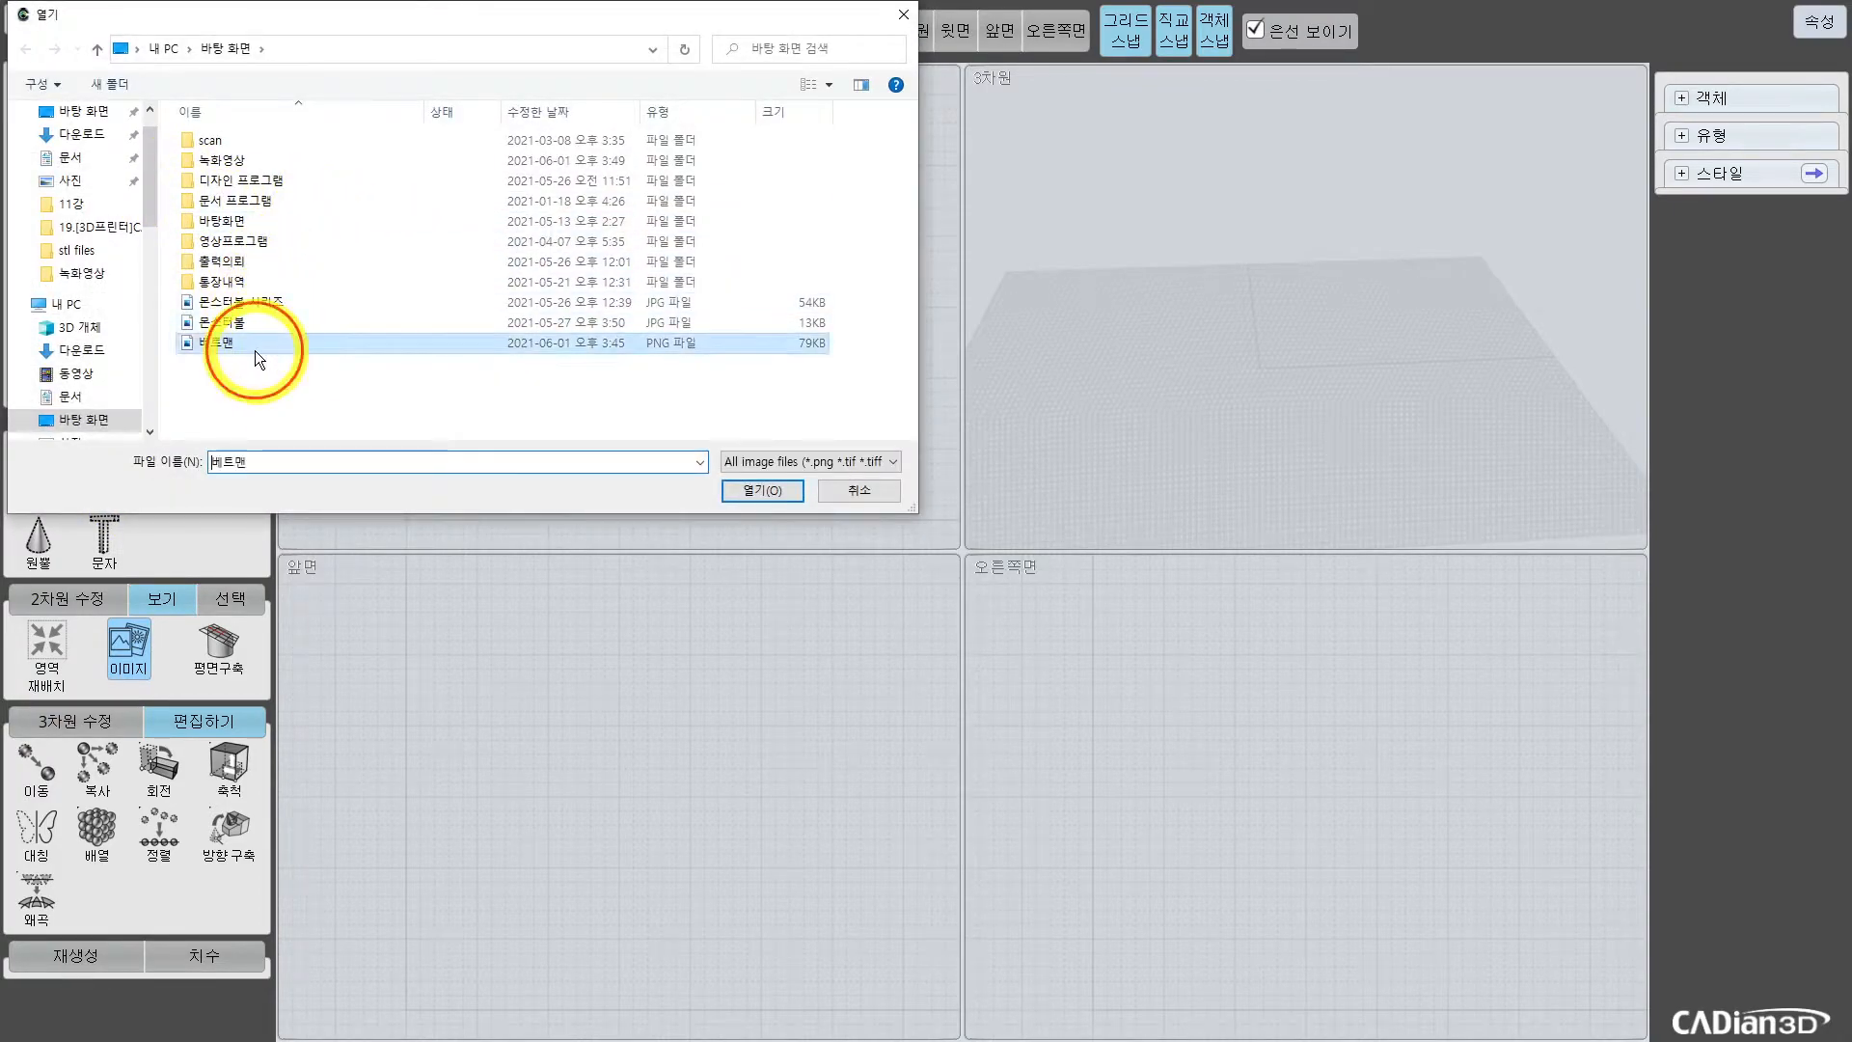
double_click(255, 350)
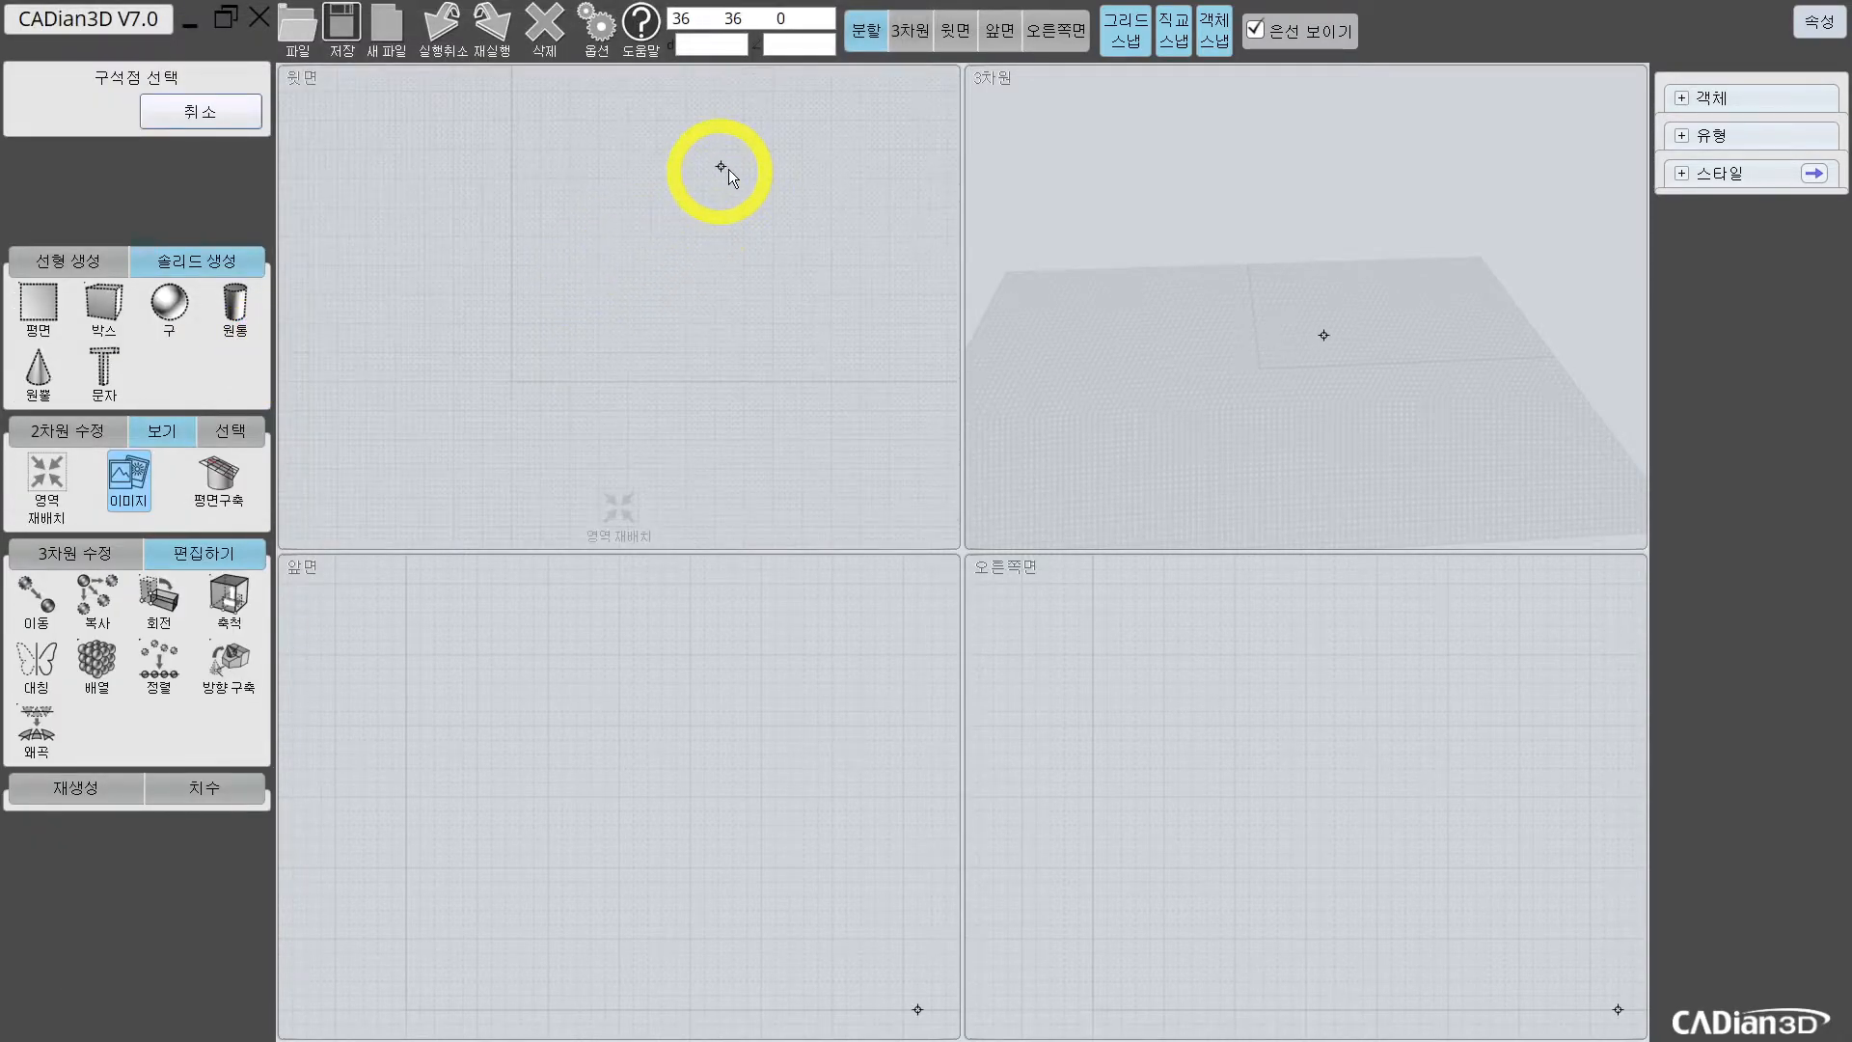
Step: Place the image in the top view with one corner at the origin and the opposite corner at 97, -60
left_click(955, 40)
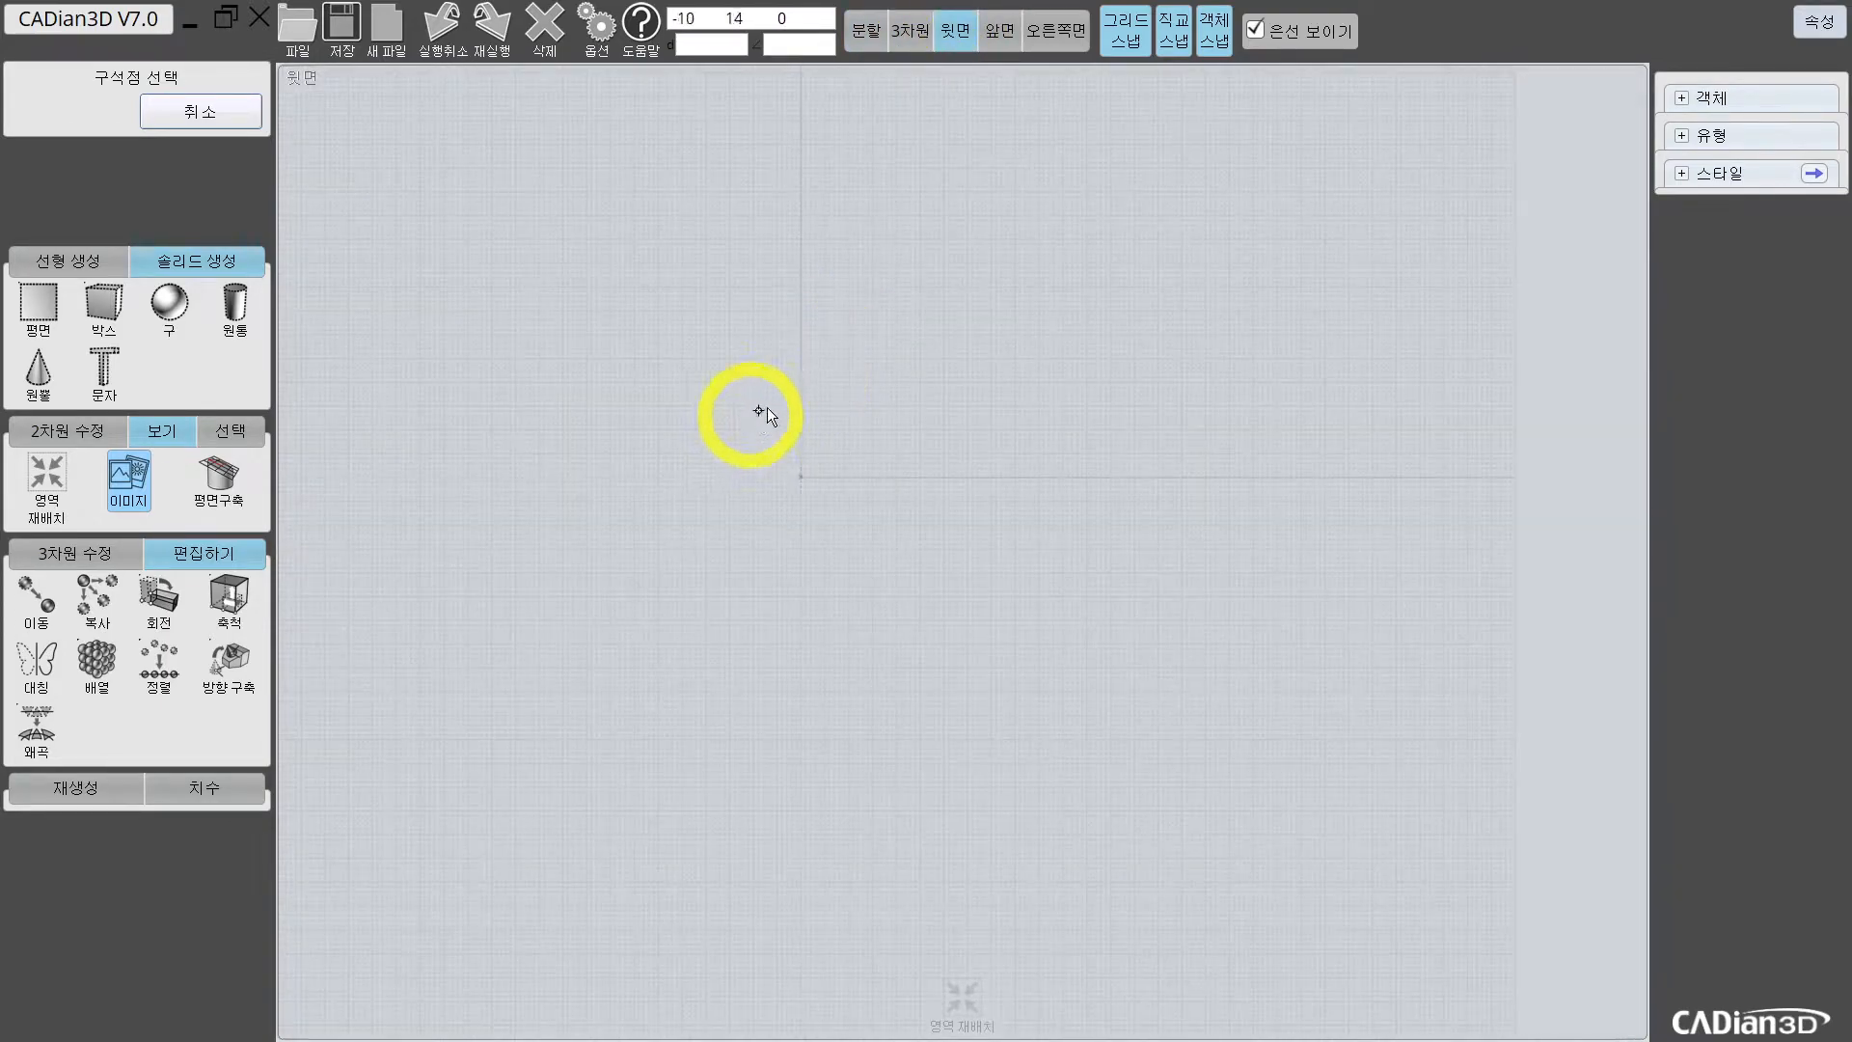
left_click(796, 472)
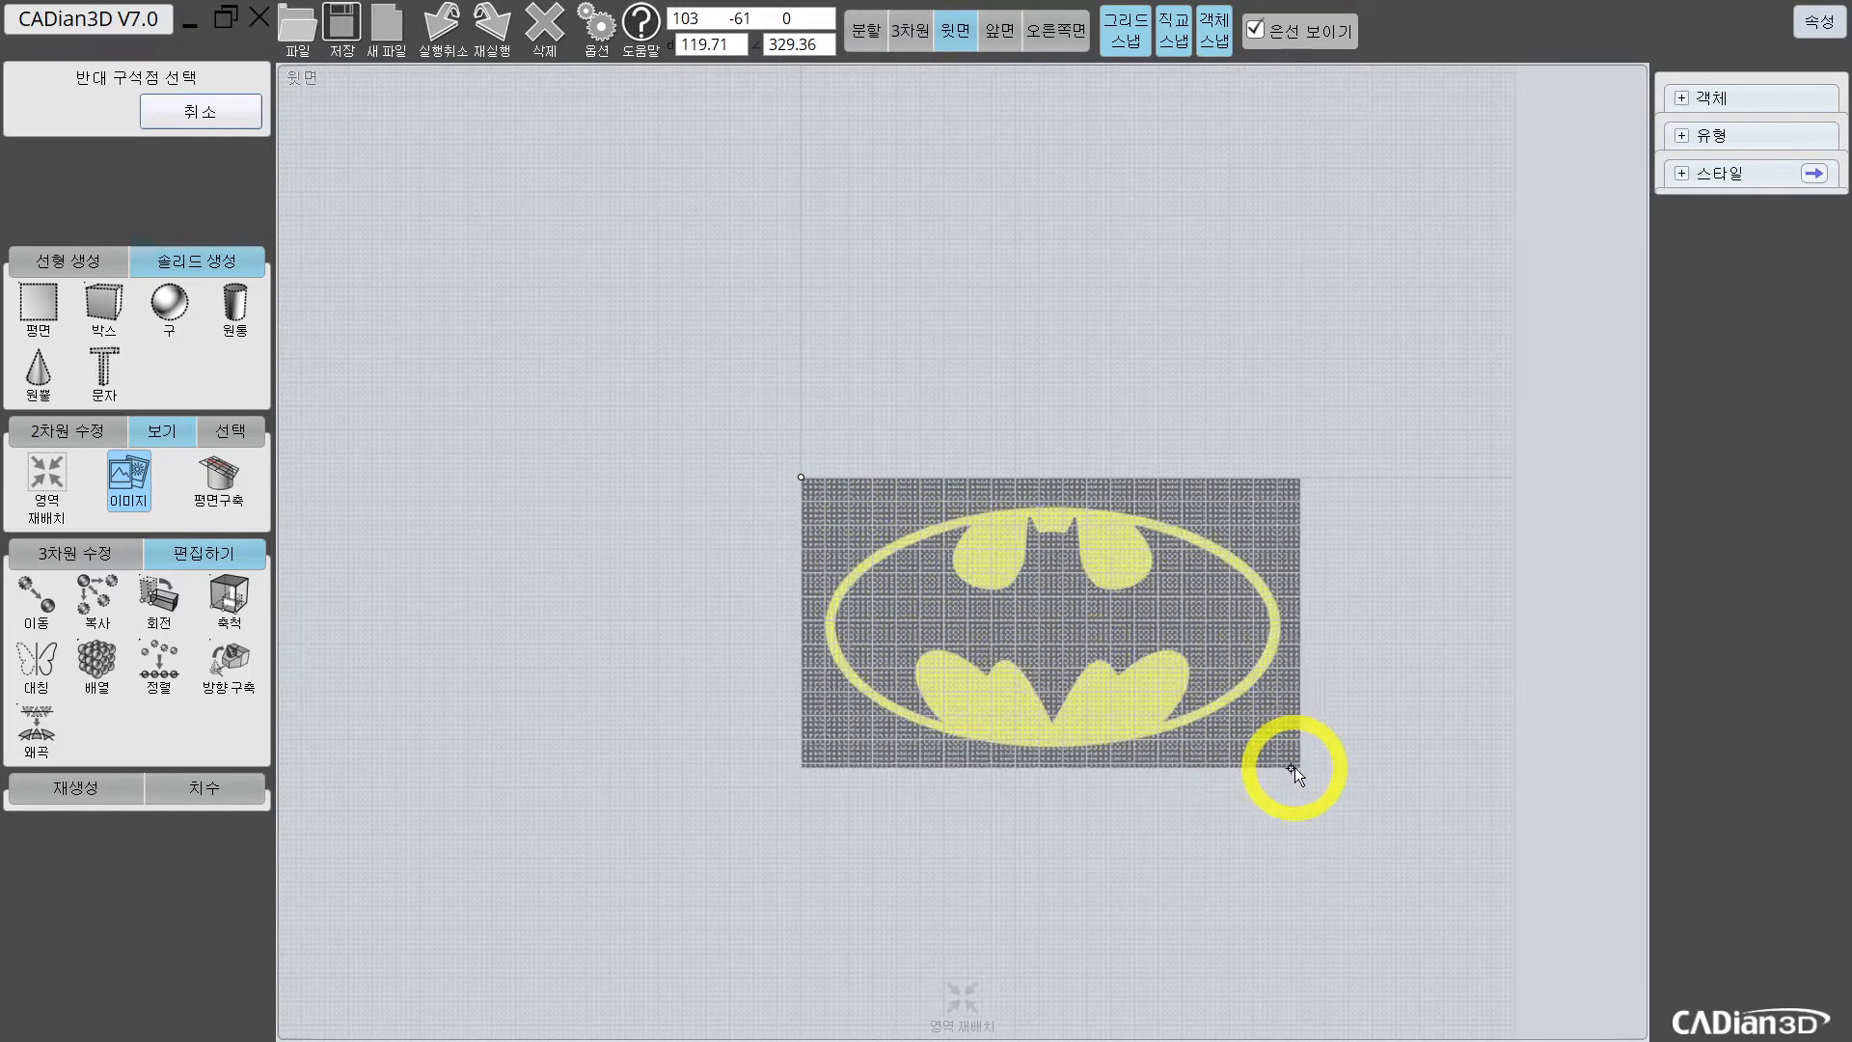
scroll(1293, 767, "up", 3)
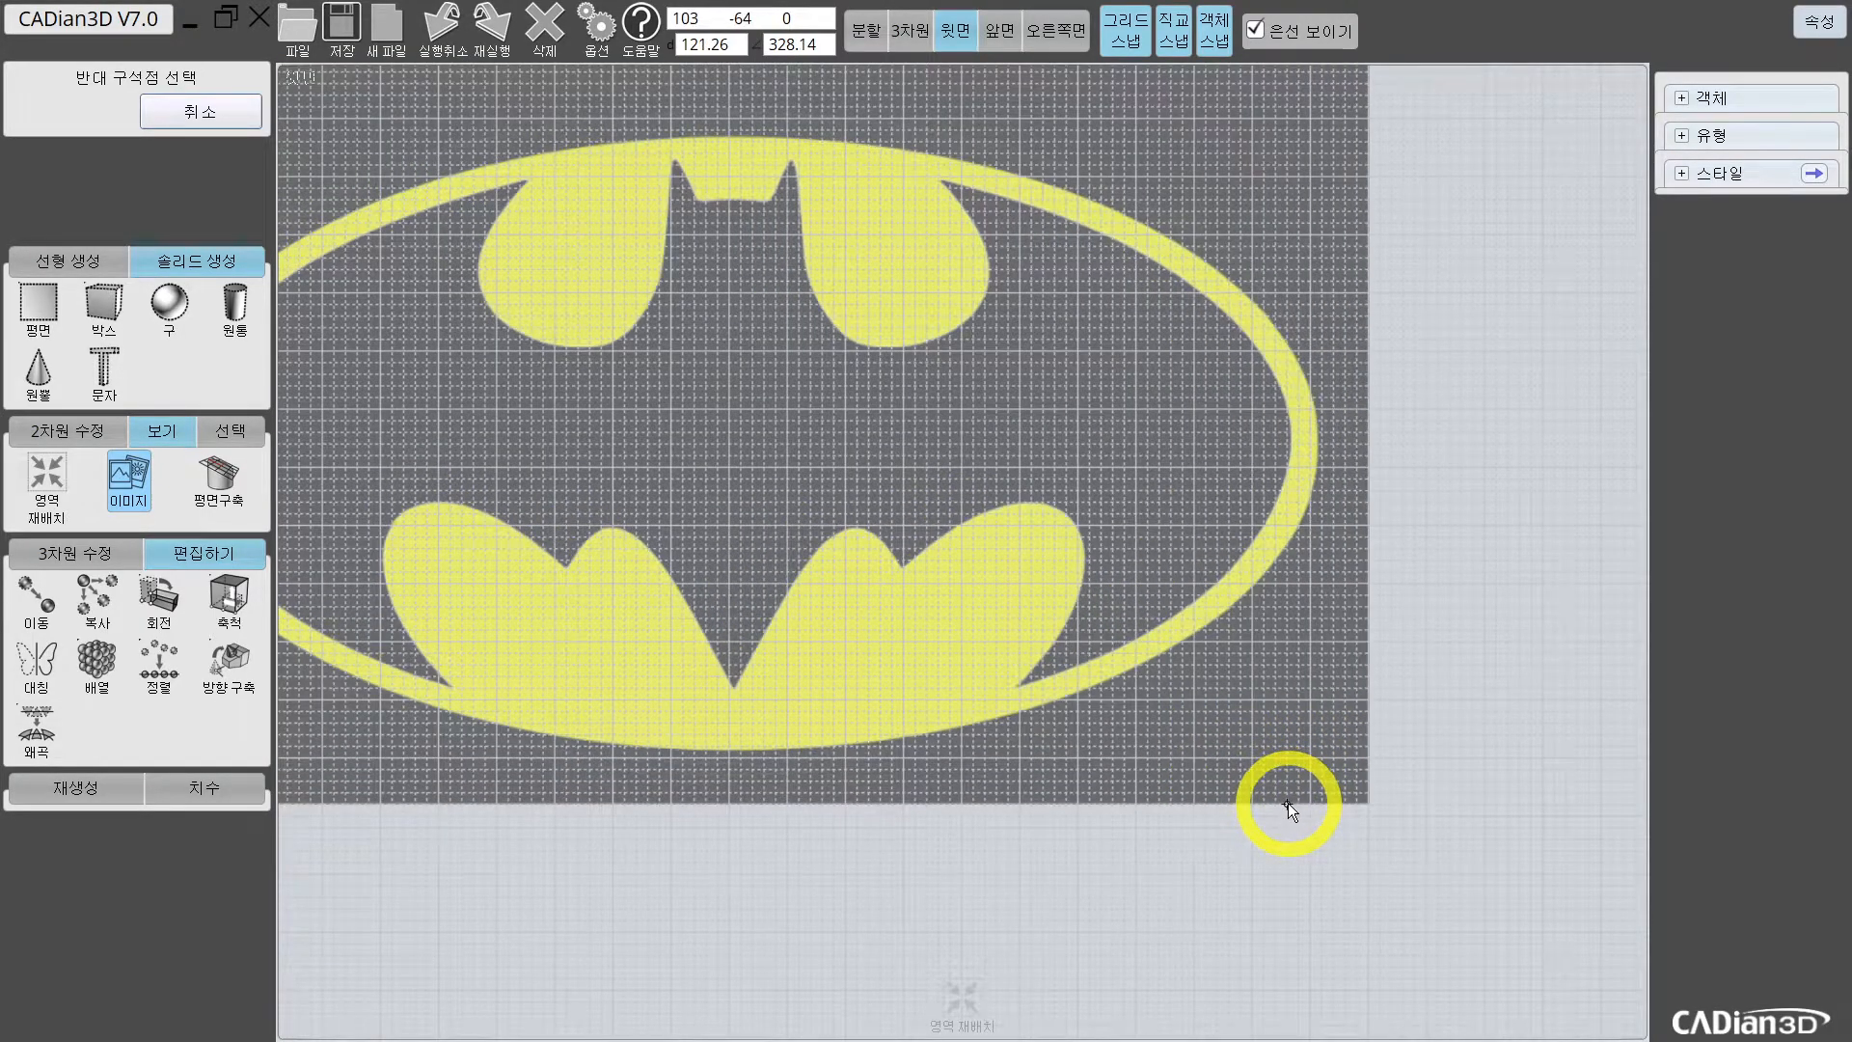
left_click(1218, 761)
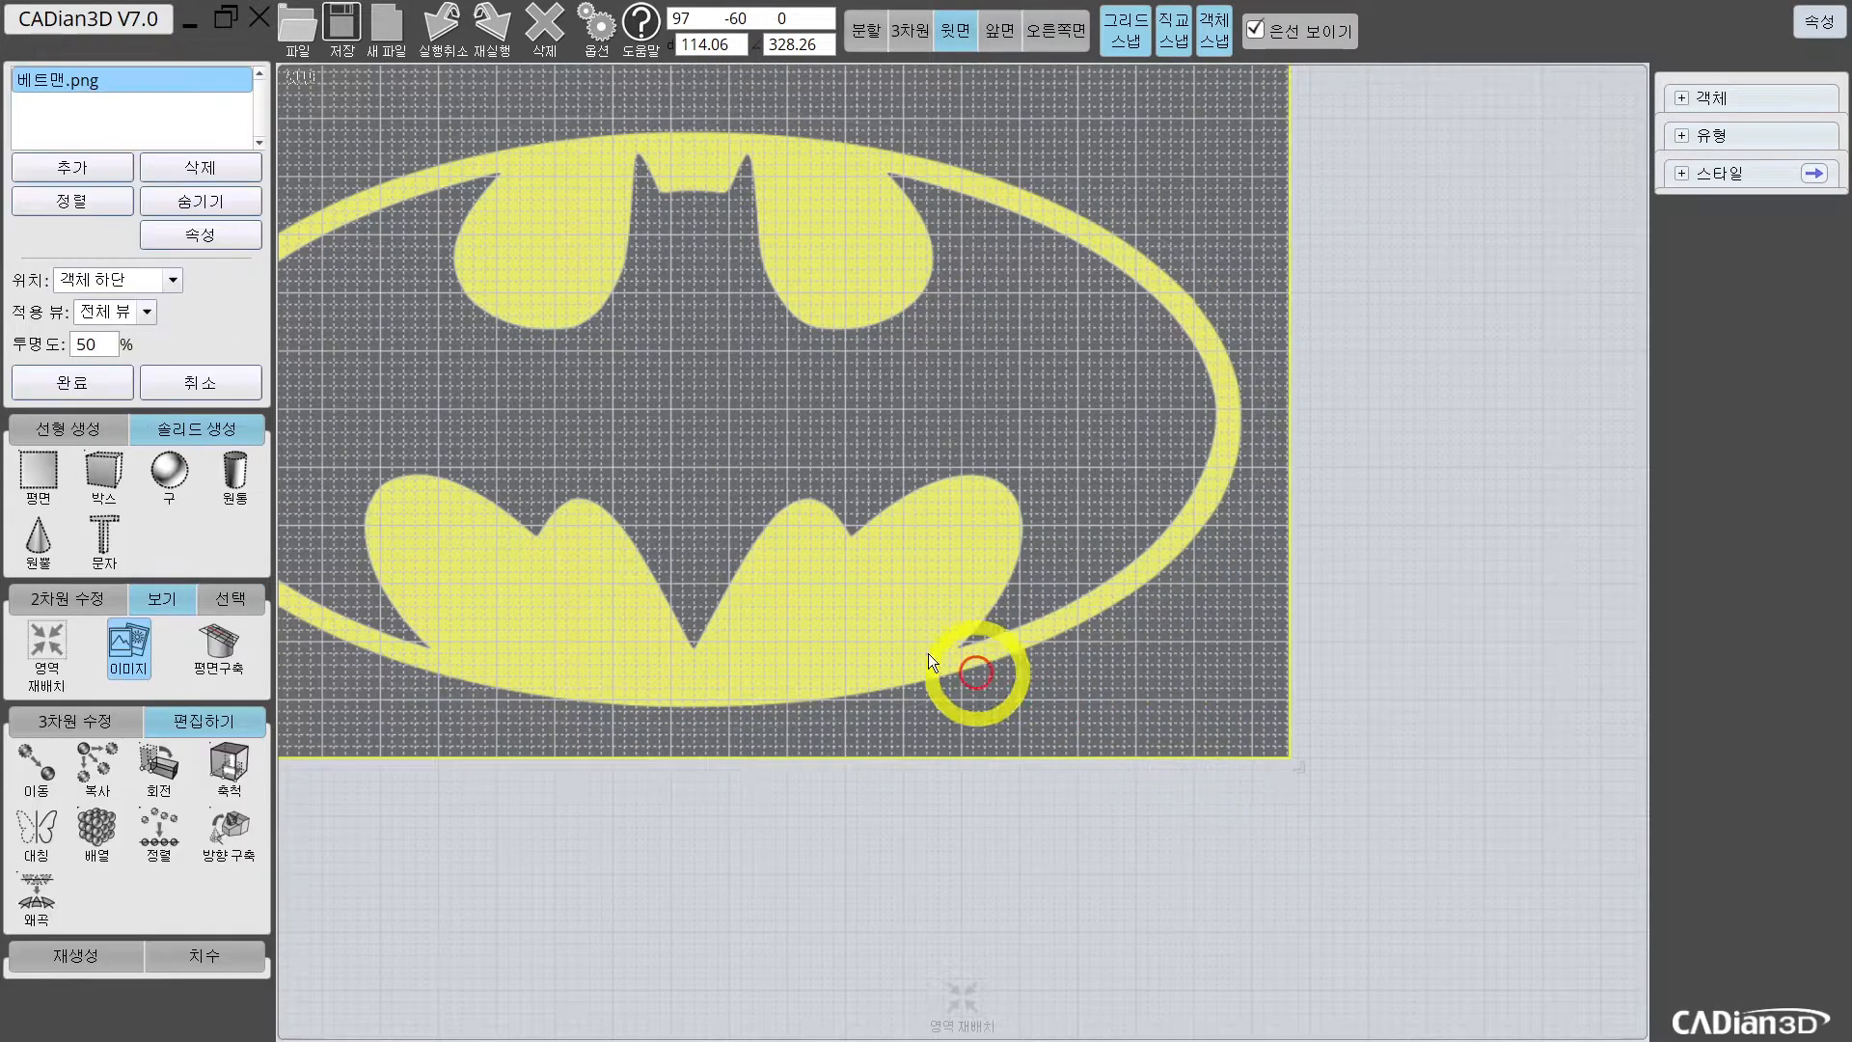
Step: Examine how the bat emblem's centre features, such as the lower V-shaped tip, line up with the grid
scroll(634, 523, "up", 3)
scroll(767, 575, "down", 3)
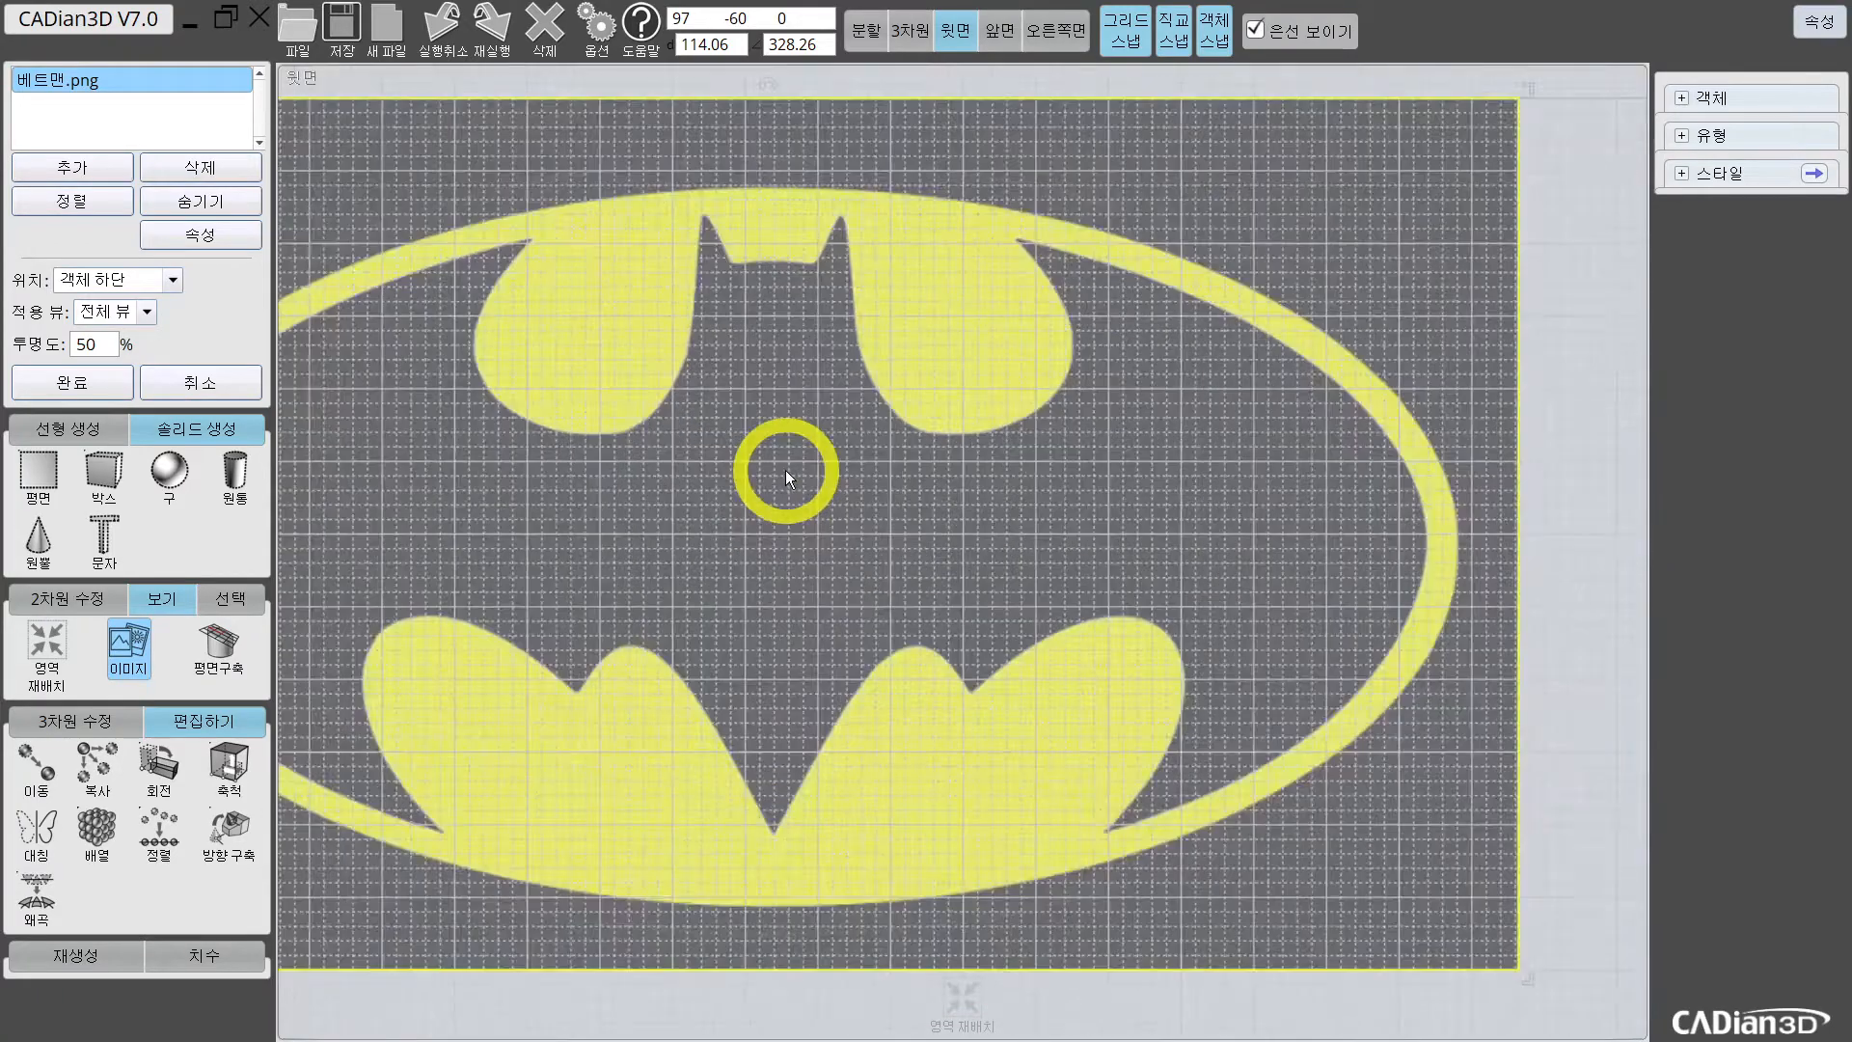
scroll(831, 830, "up", 5)
scroll(823, 801, "up", 1)
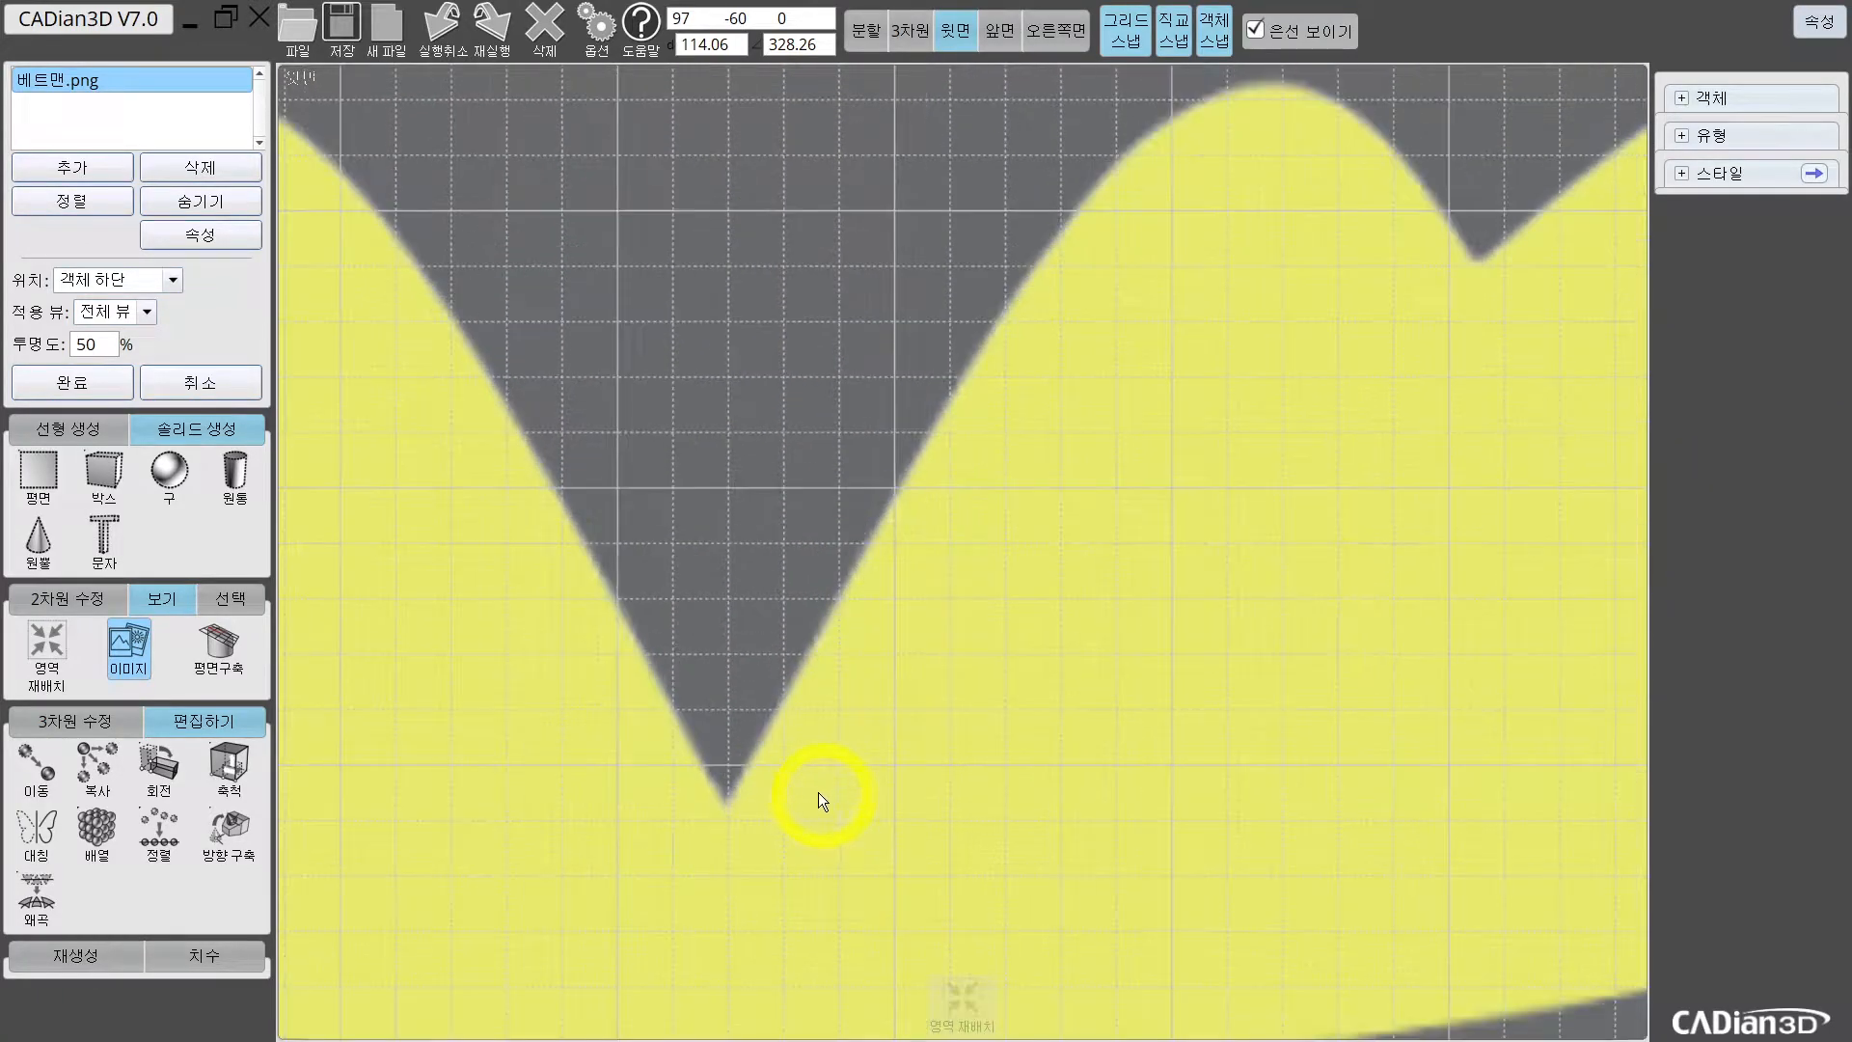
scroll(820, 786, "down", 1)
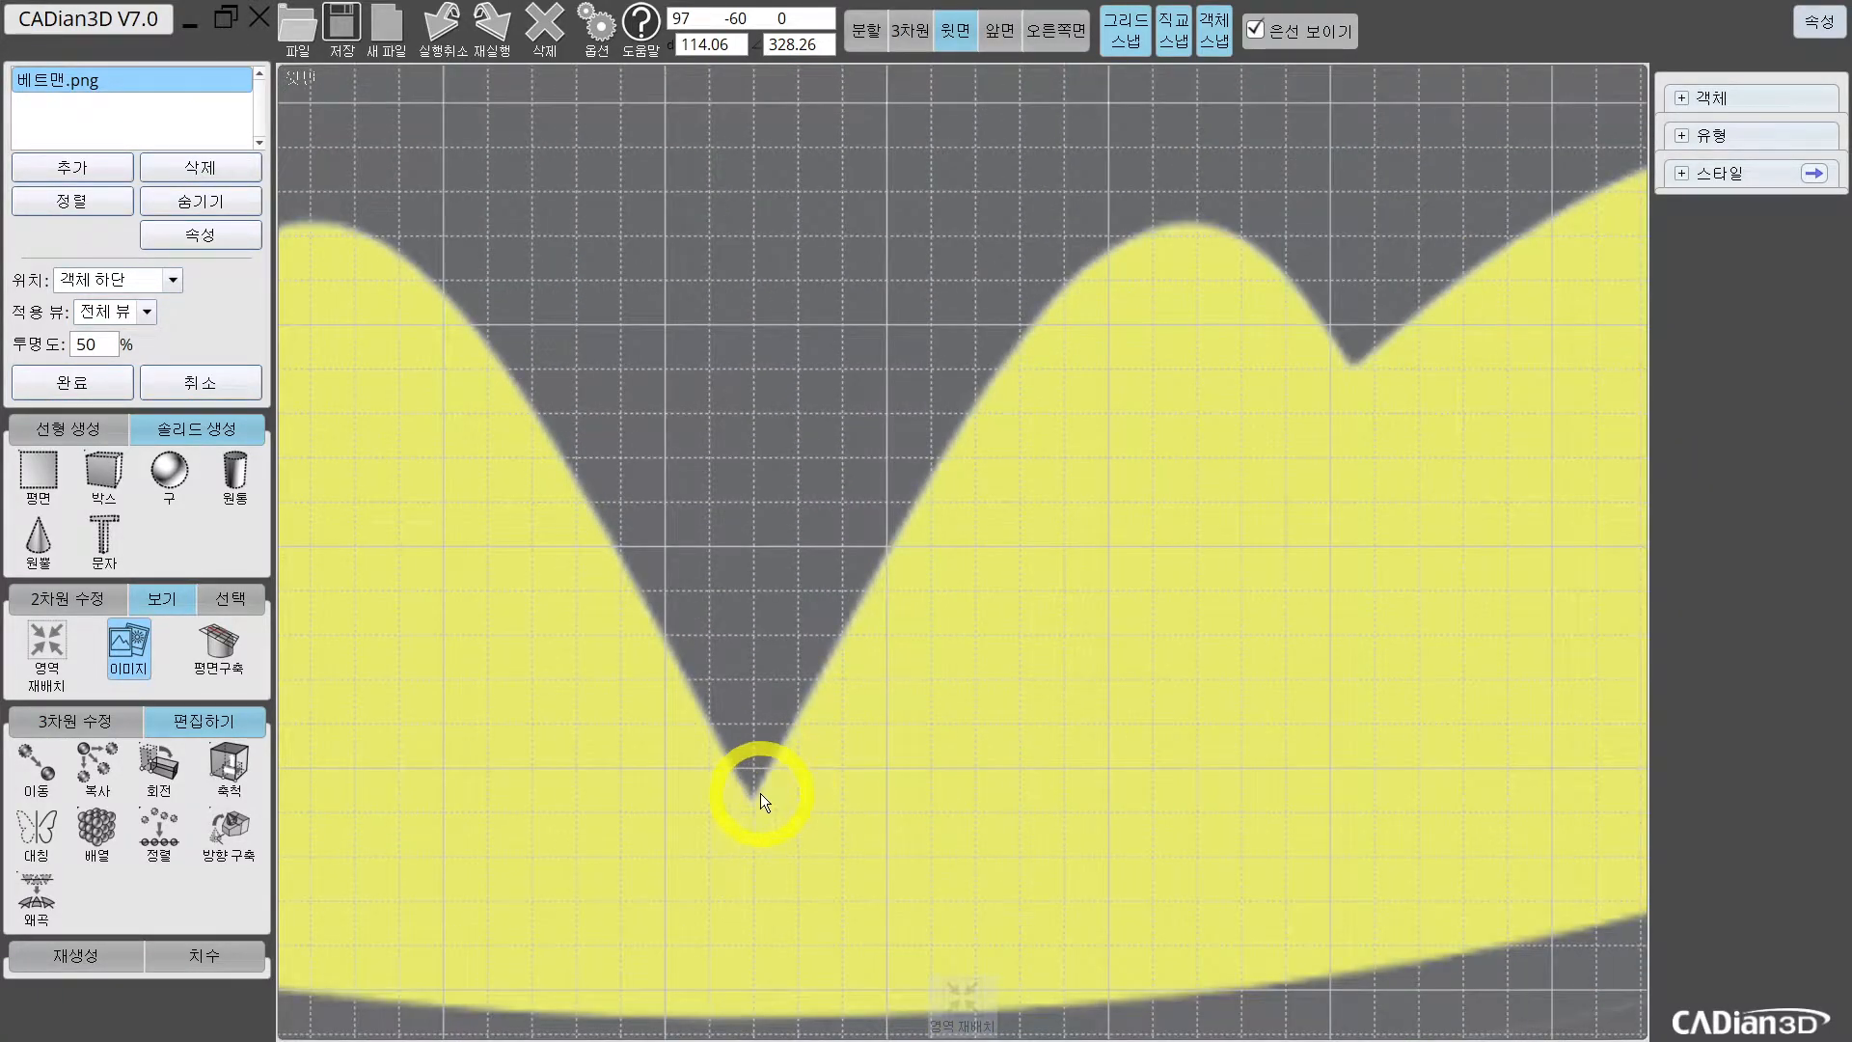
scroll(755, 796, "down", 3)
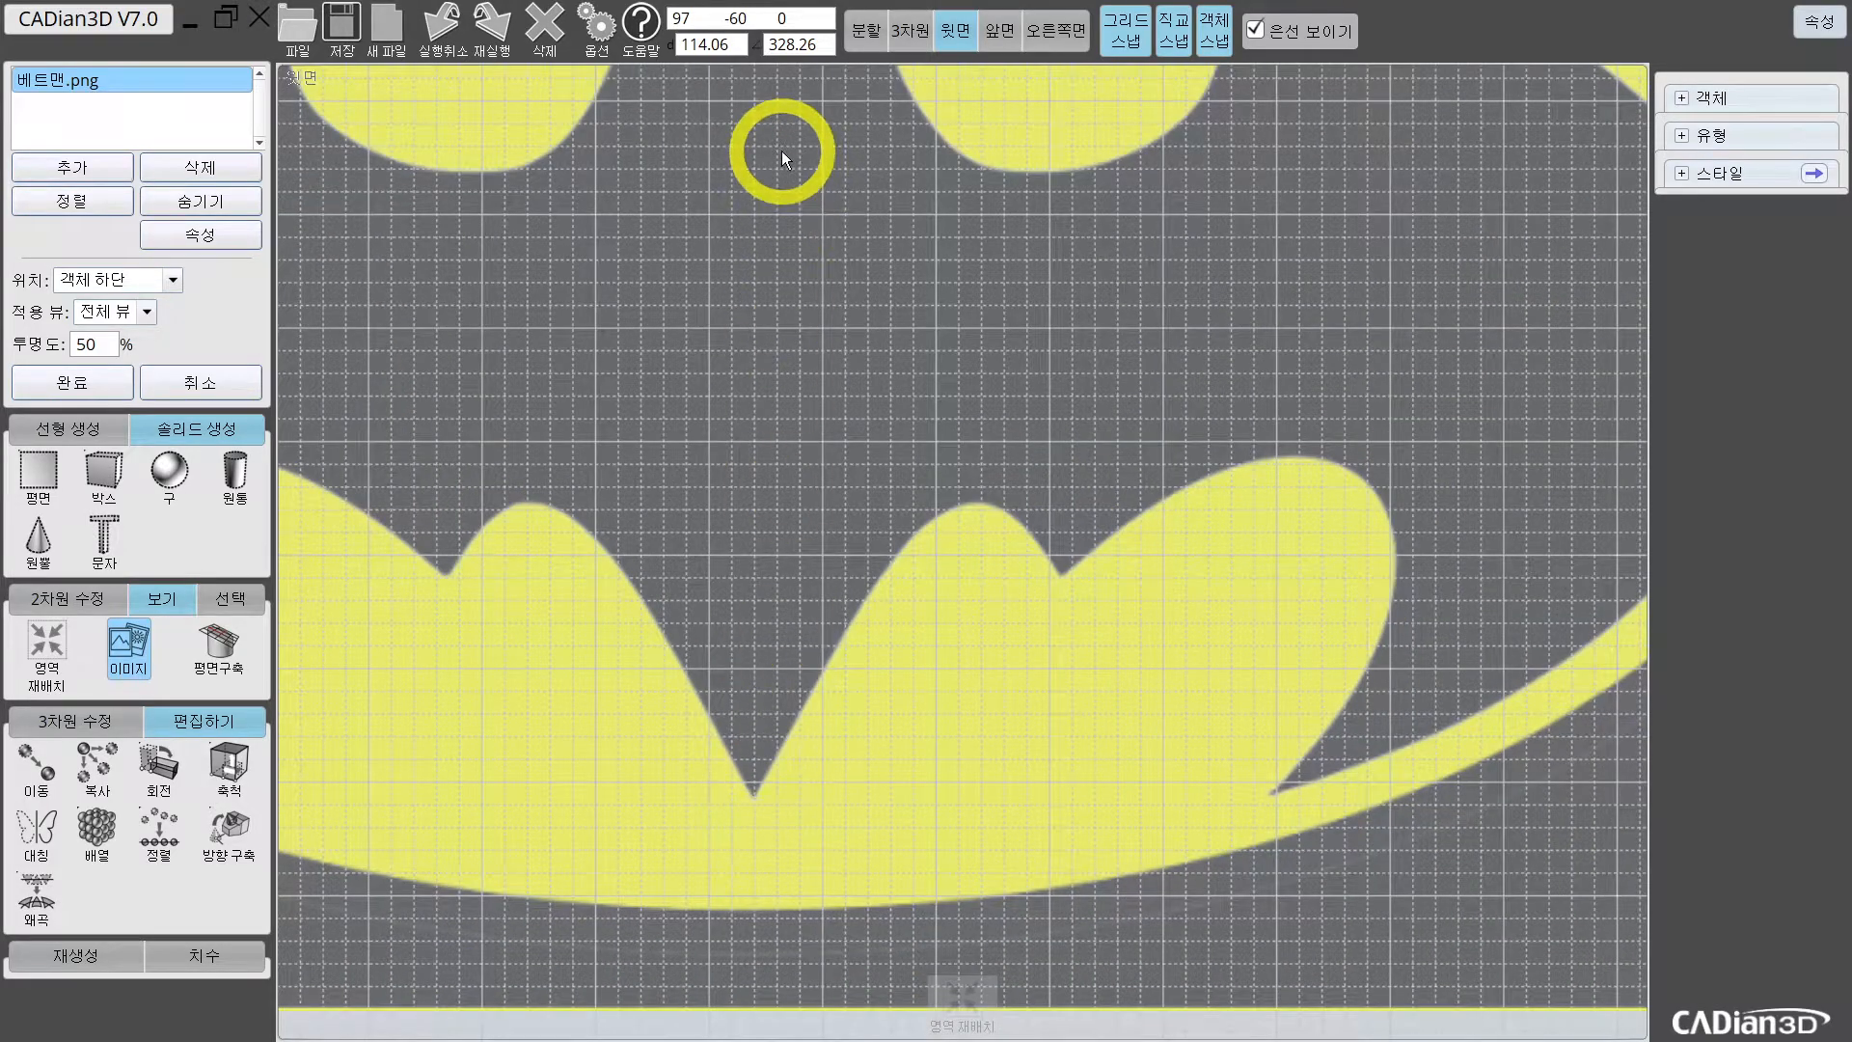
middle_click_drag(785, 152, 769, 583)
scroll(714, 215, "down", 5)
scroll(703, 214, "up", 2)
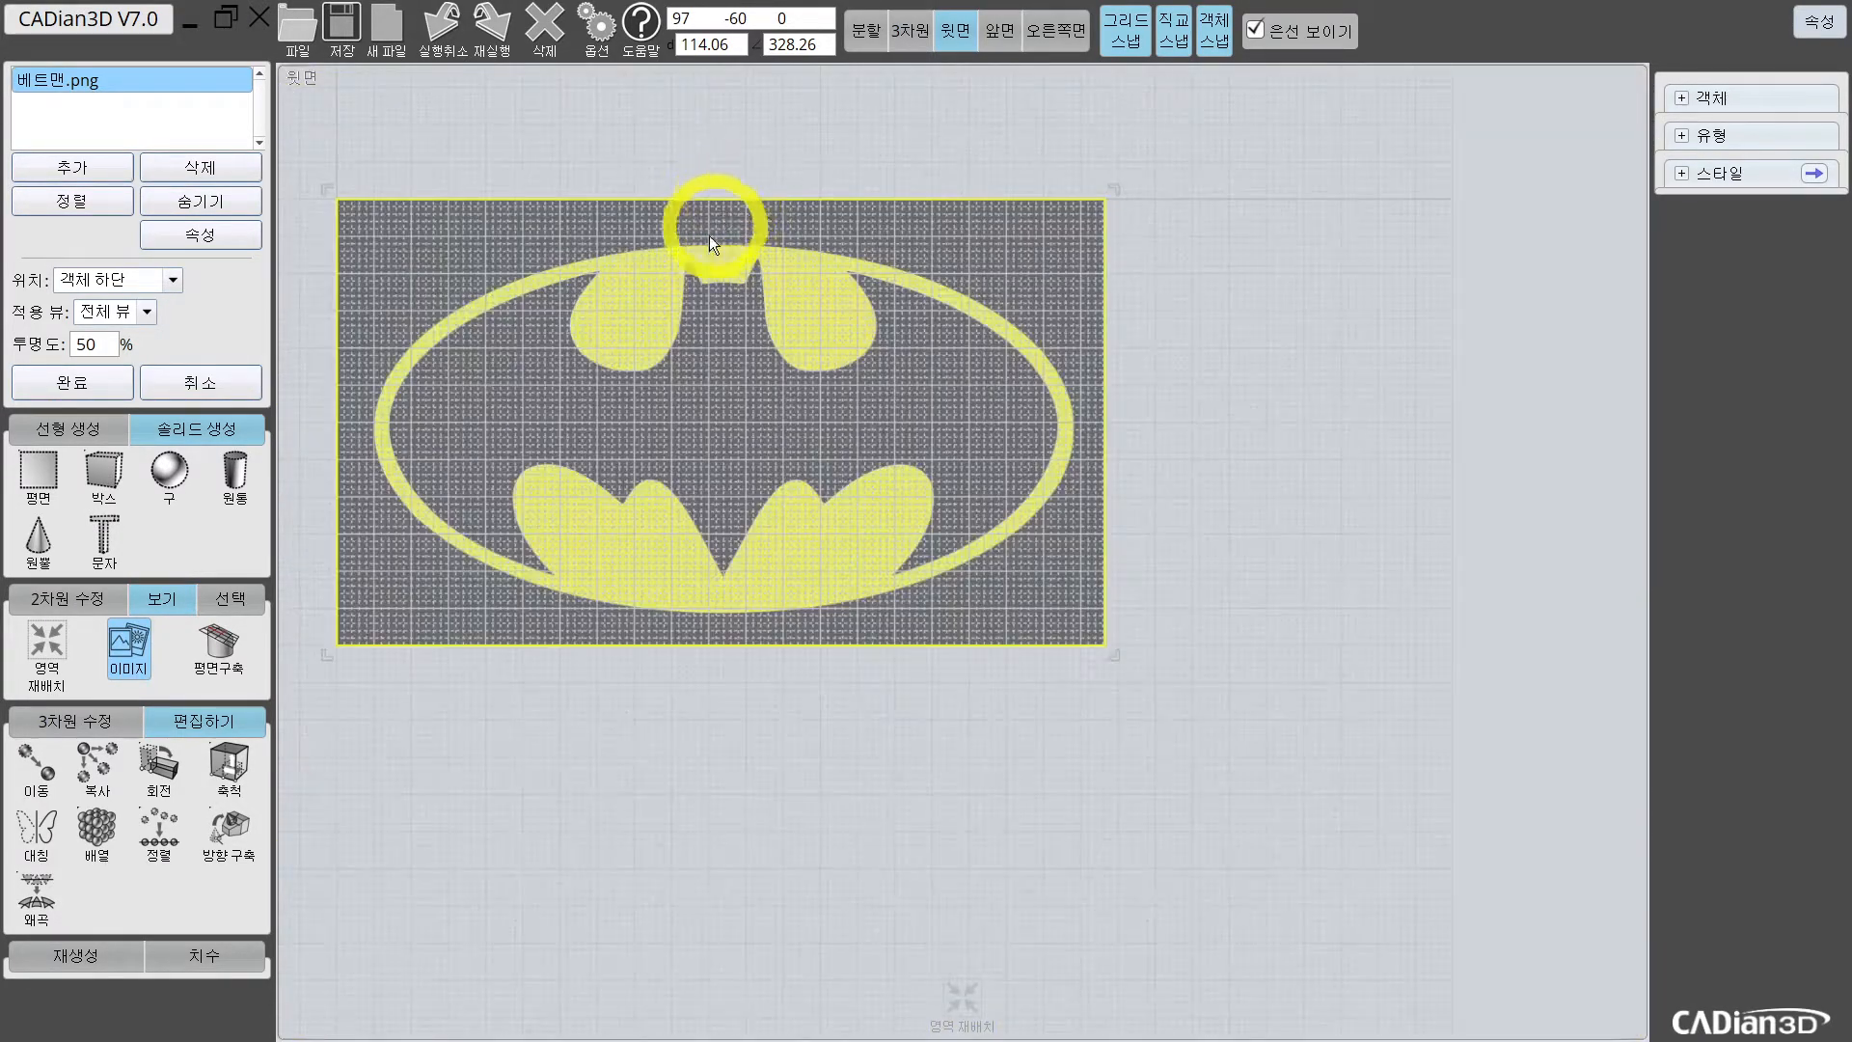
Step: Nudge the image about 0.25 downward to align the emblem's lower V-shaped tip with the grid
scroll(721, 317, "up", 2)
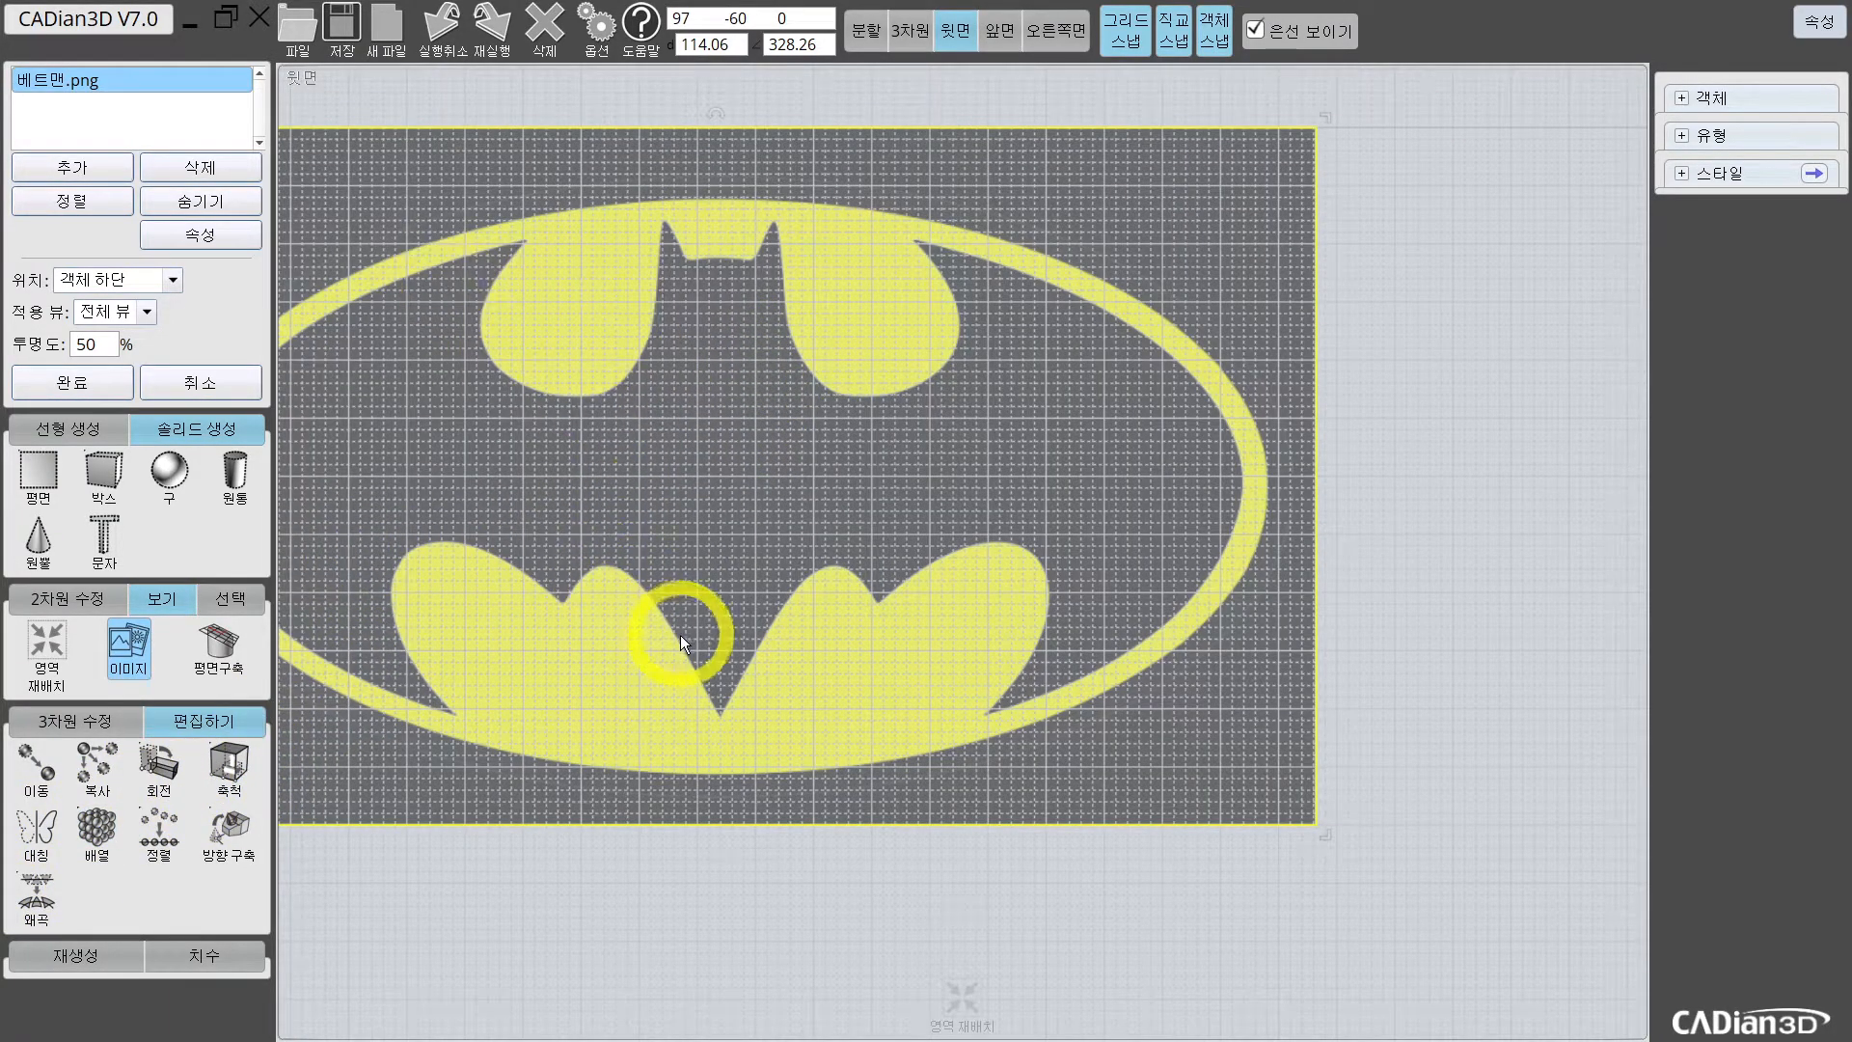
scroll(737, 751, "up", 6)
middle_click_drag(782, 784, 795, 793)
scroll(777, 572, "down", 6)
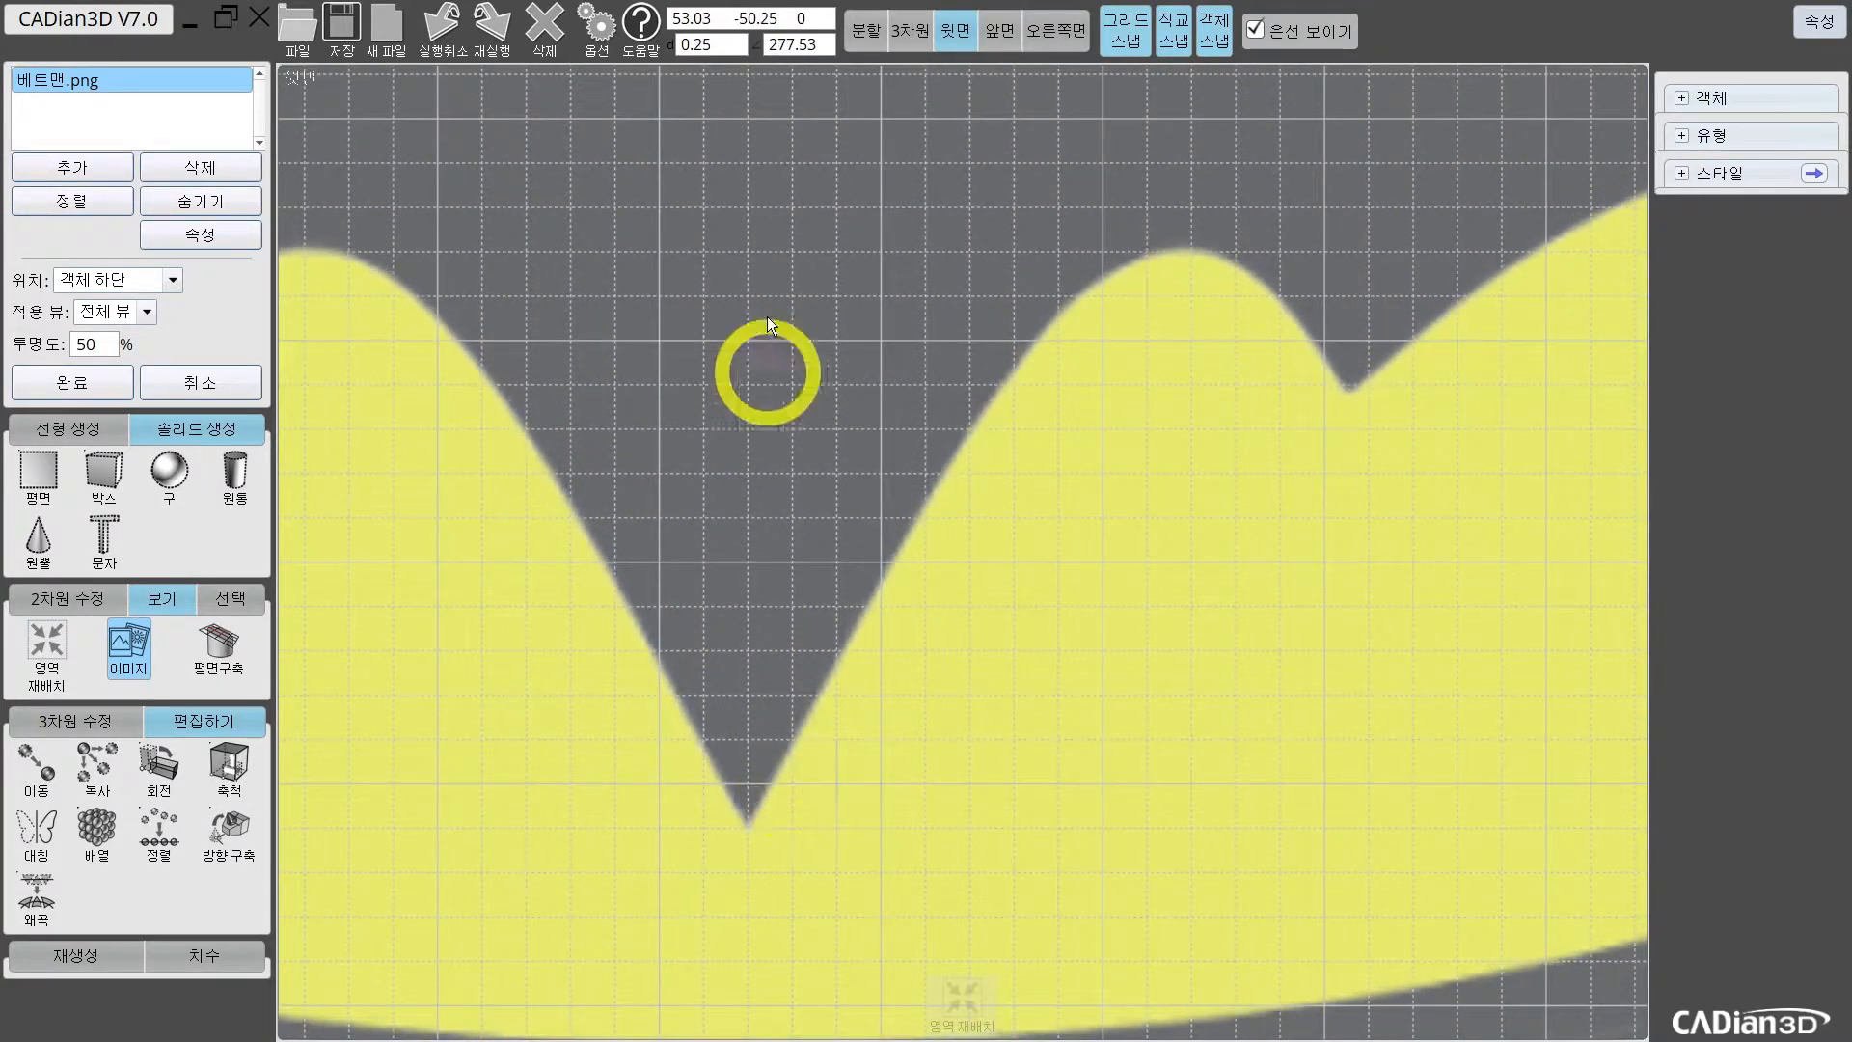
scroll(779, 157, "up", 5)
scroll(786, 679, "down", 6)
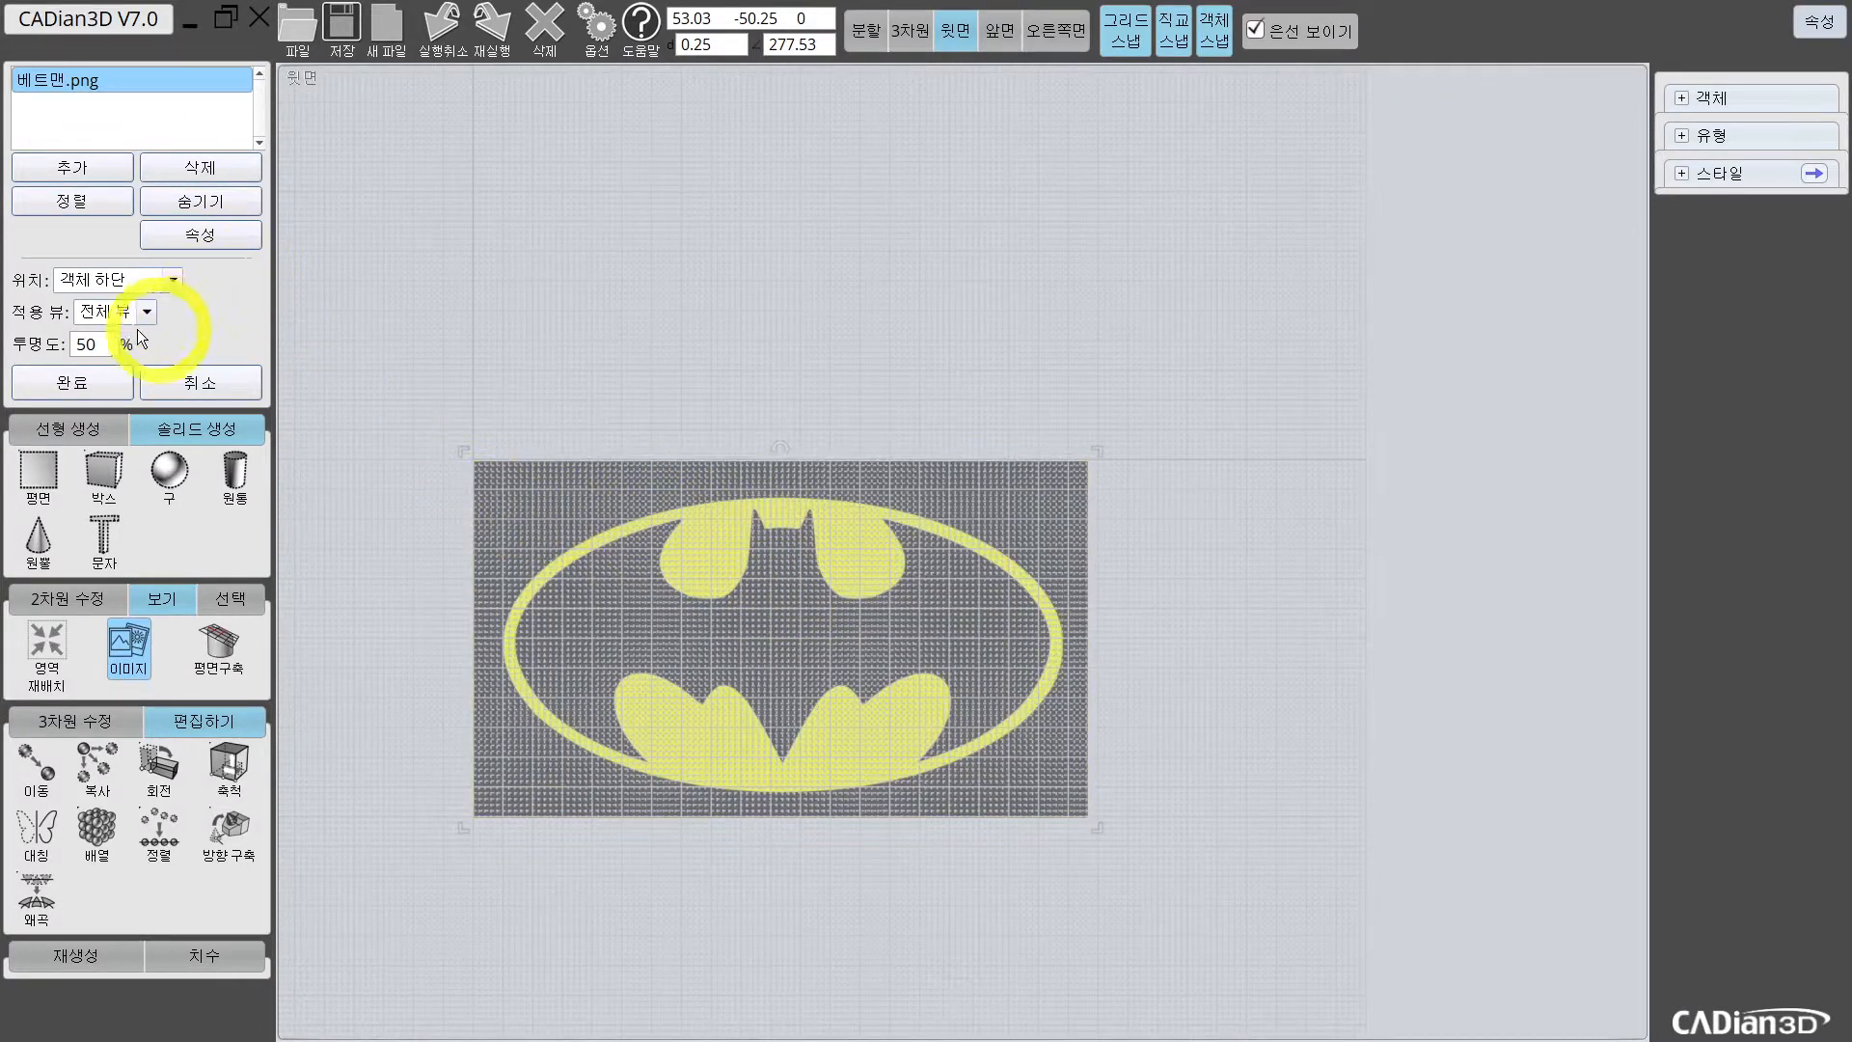
Step: Keep the bat image's transparency at 50% and finish the background image setup
left_click(86, 344)
left_click(86, 345)
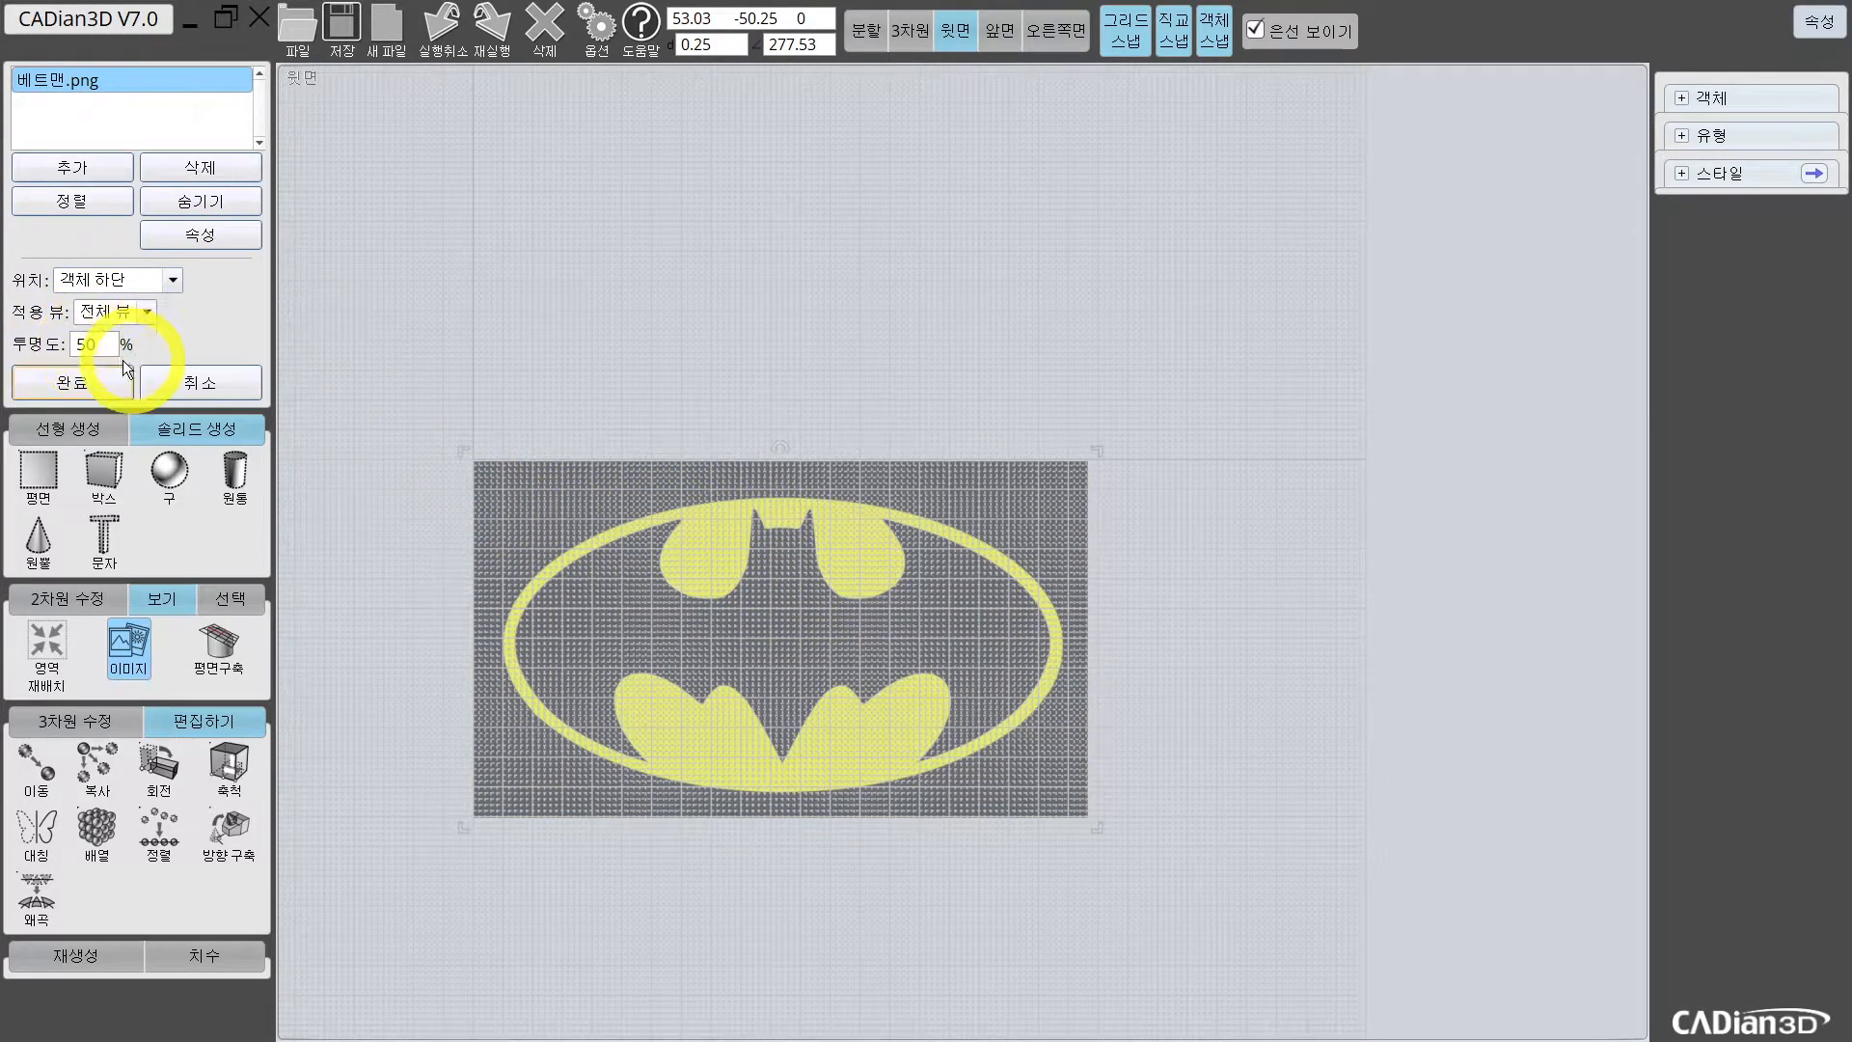
scroll(865, 686, "up", 2)
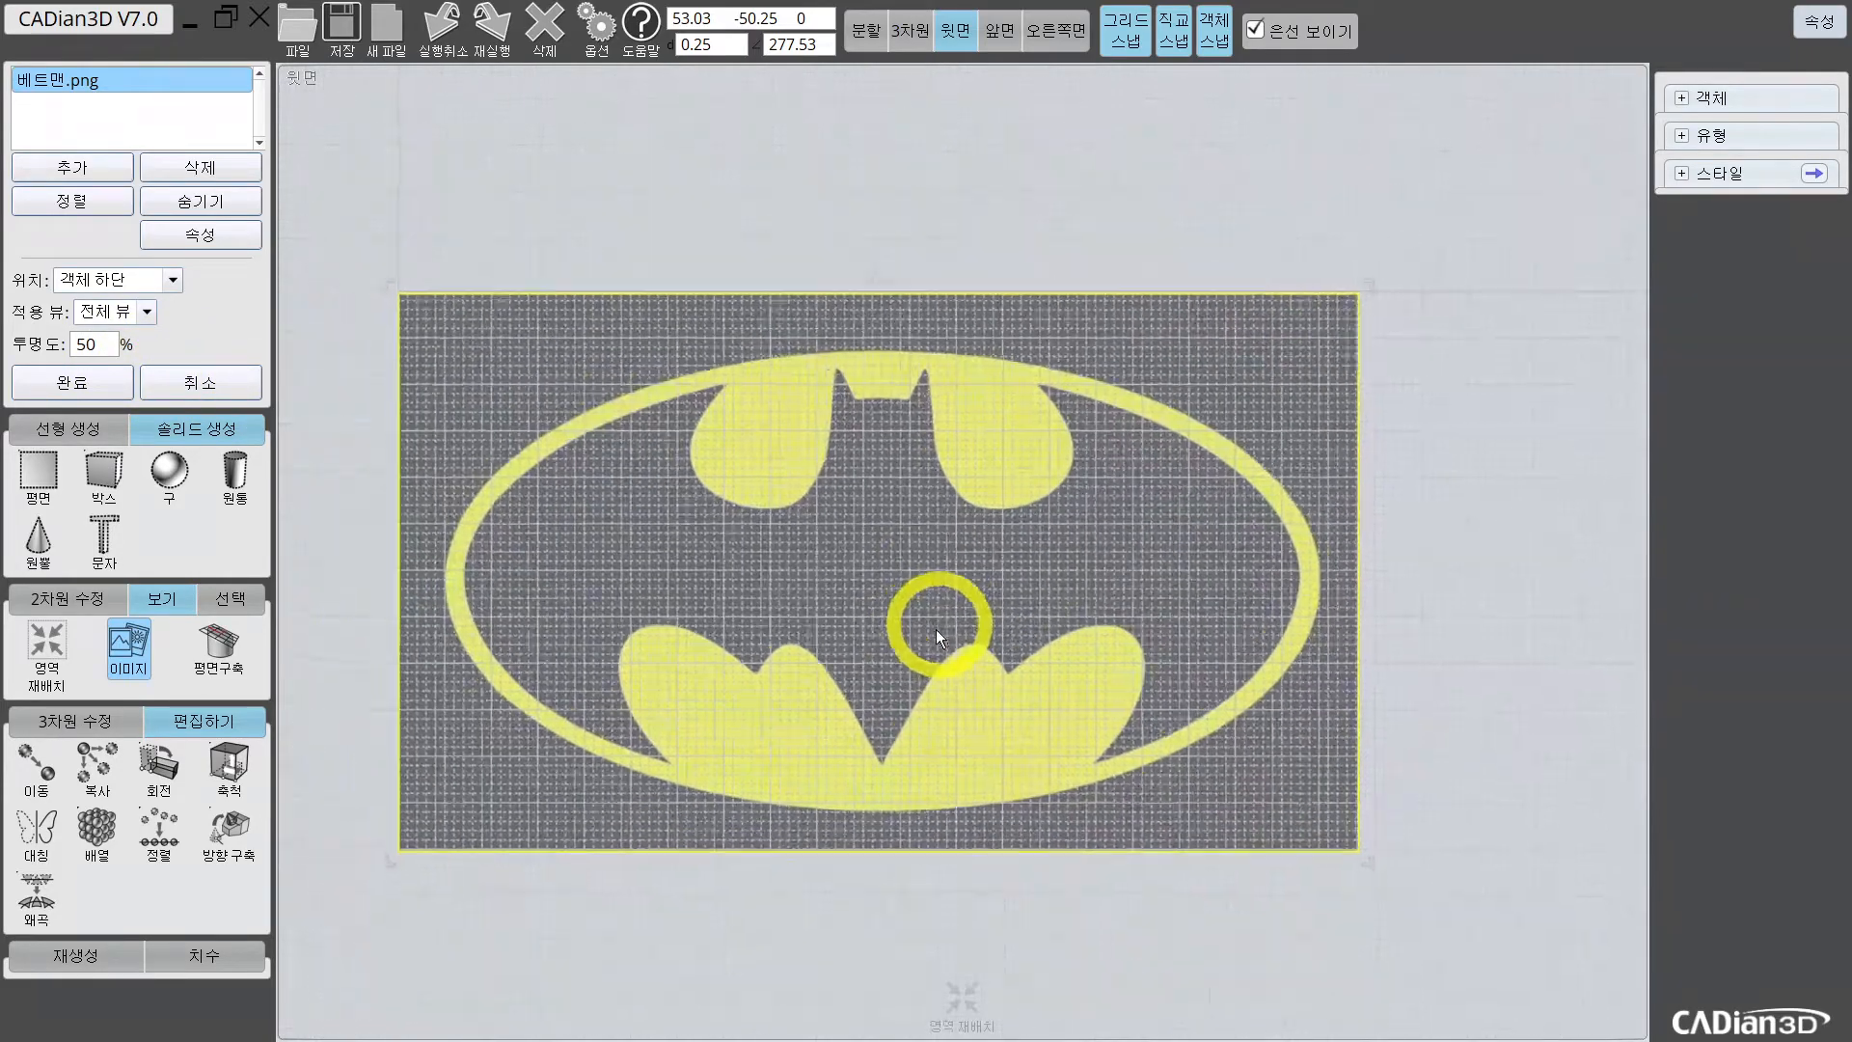
left_click(85, 386)
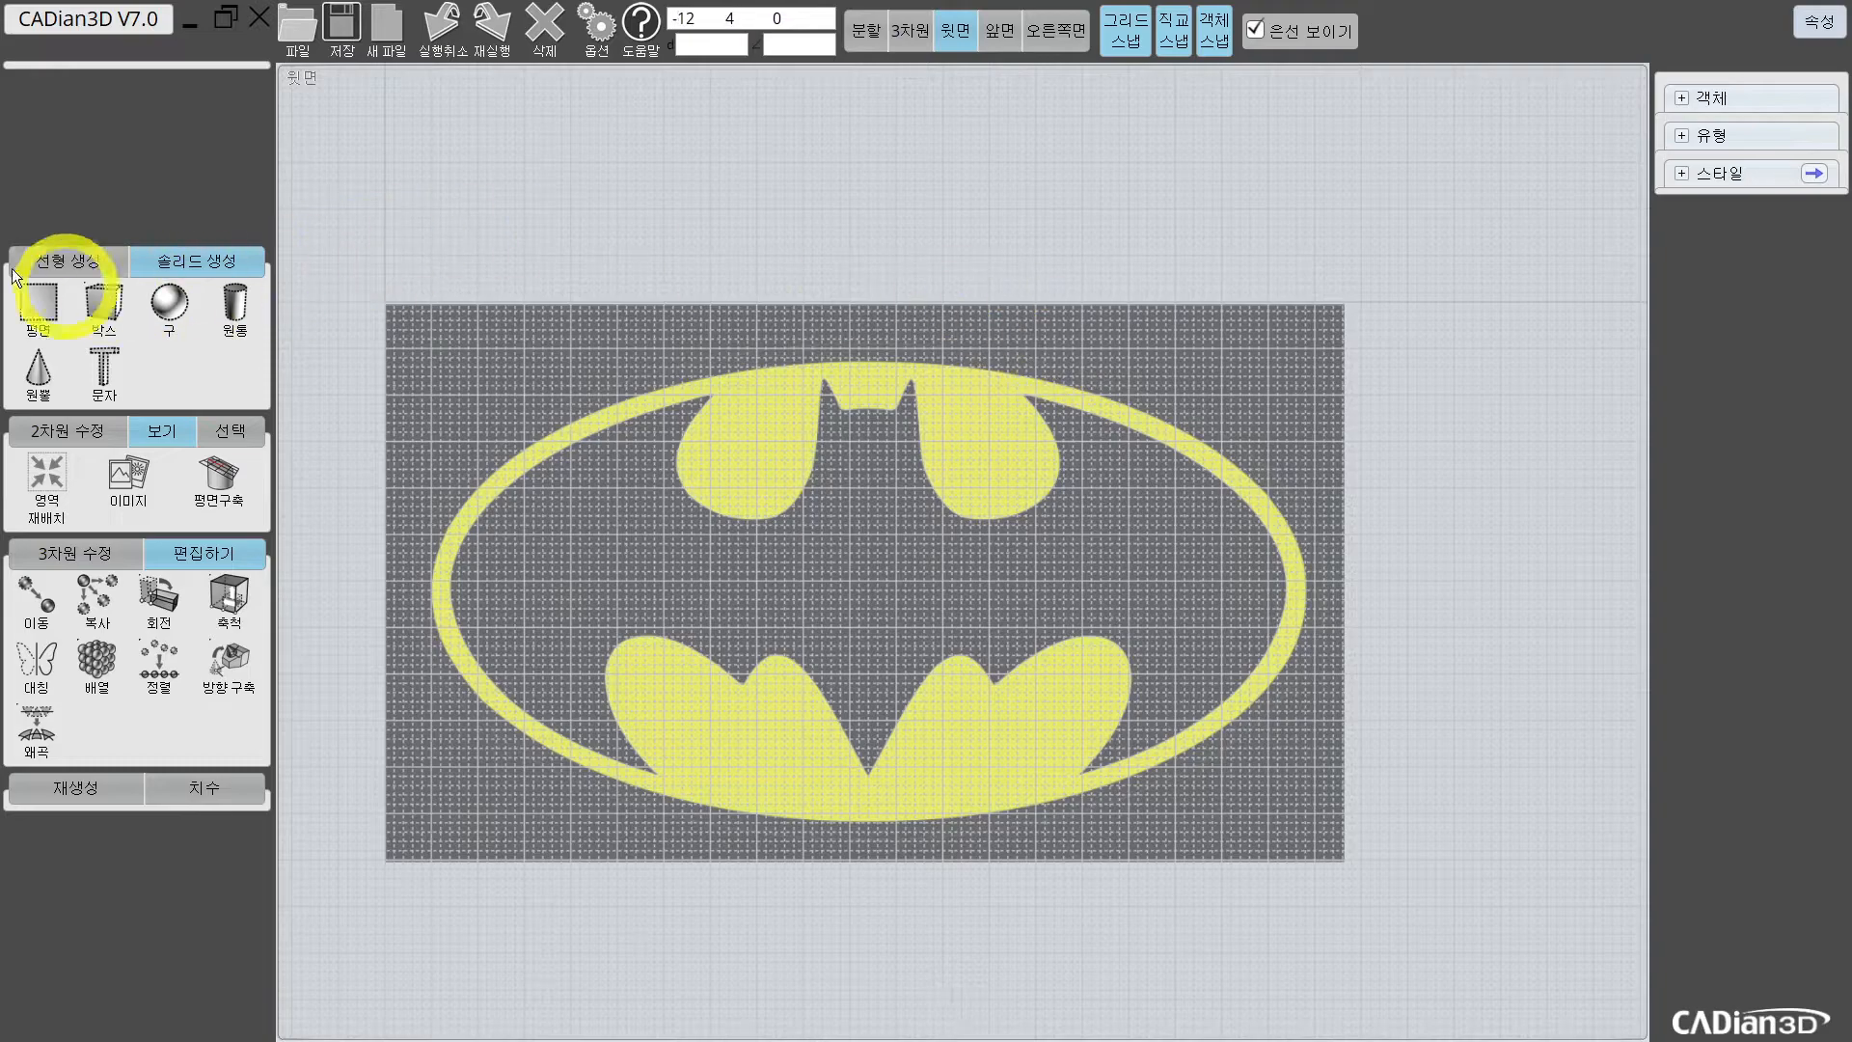
Step: Draw a one-directional vertical line through the emblem's centre, from the image's lower edge to above its upper edge
left_click(83, 259)
left_click(54, 316)
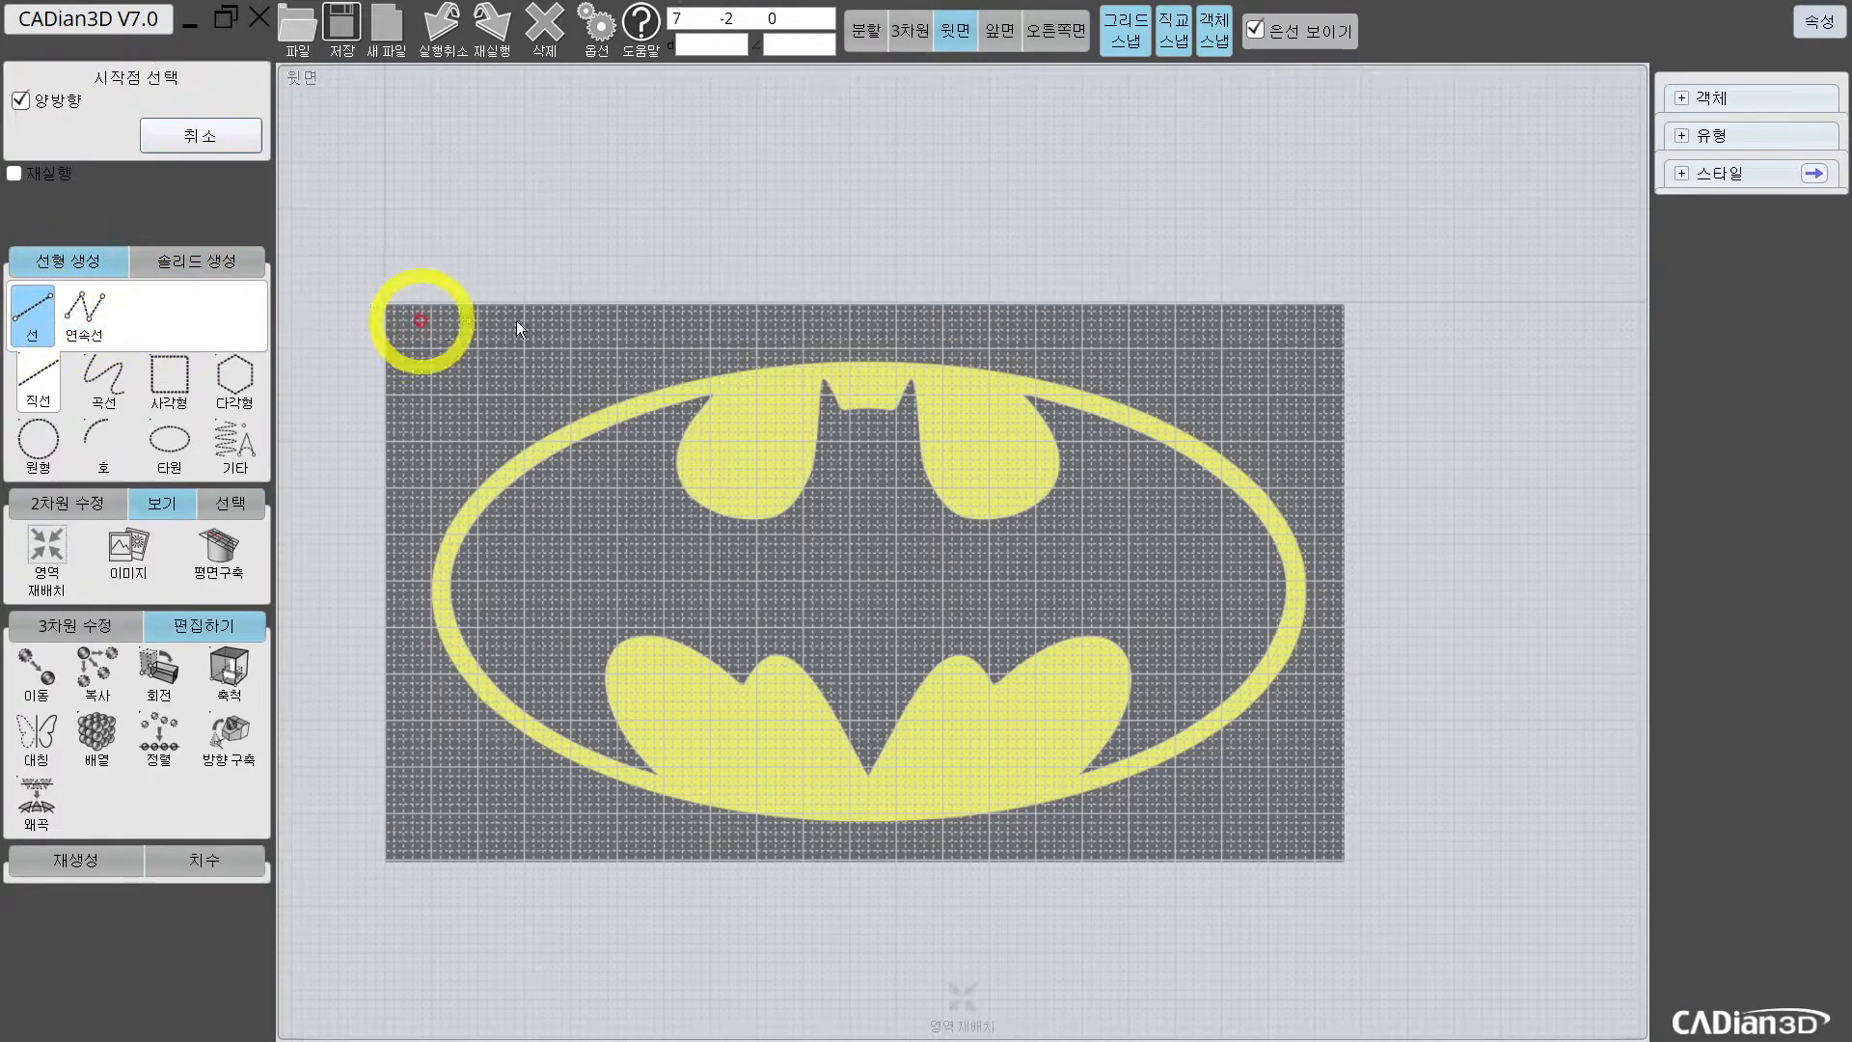
left_click(48, 100)
scroll(730, 679, "up", 3)
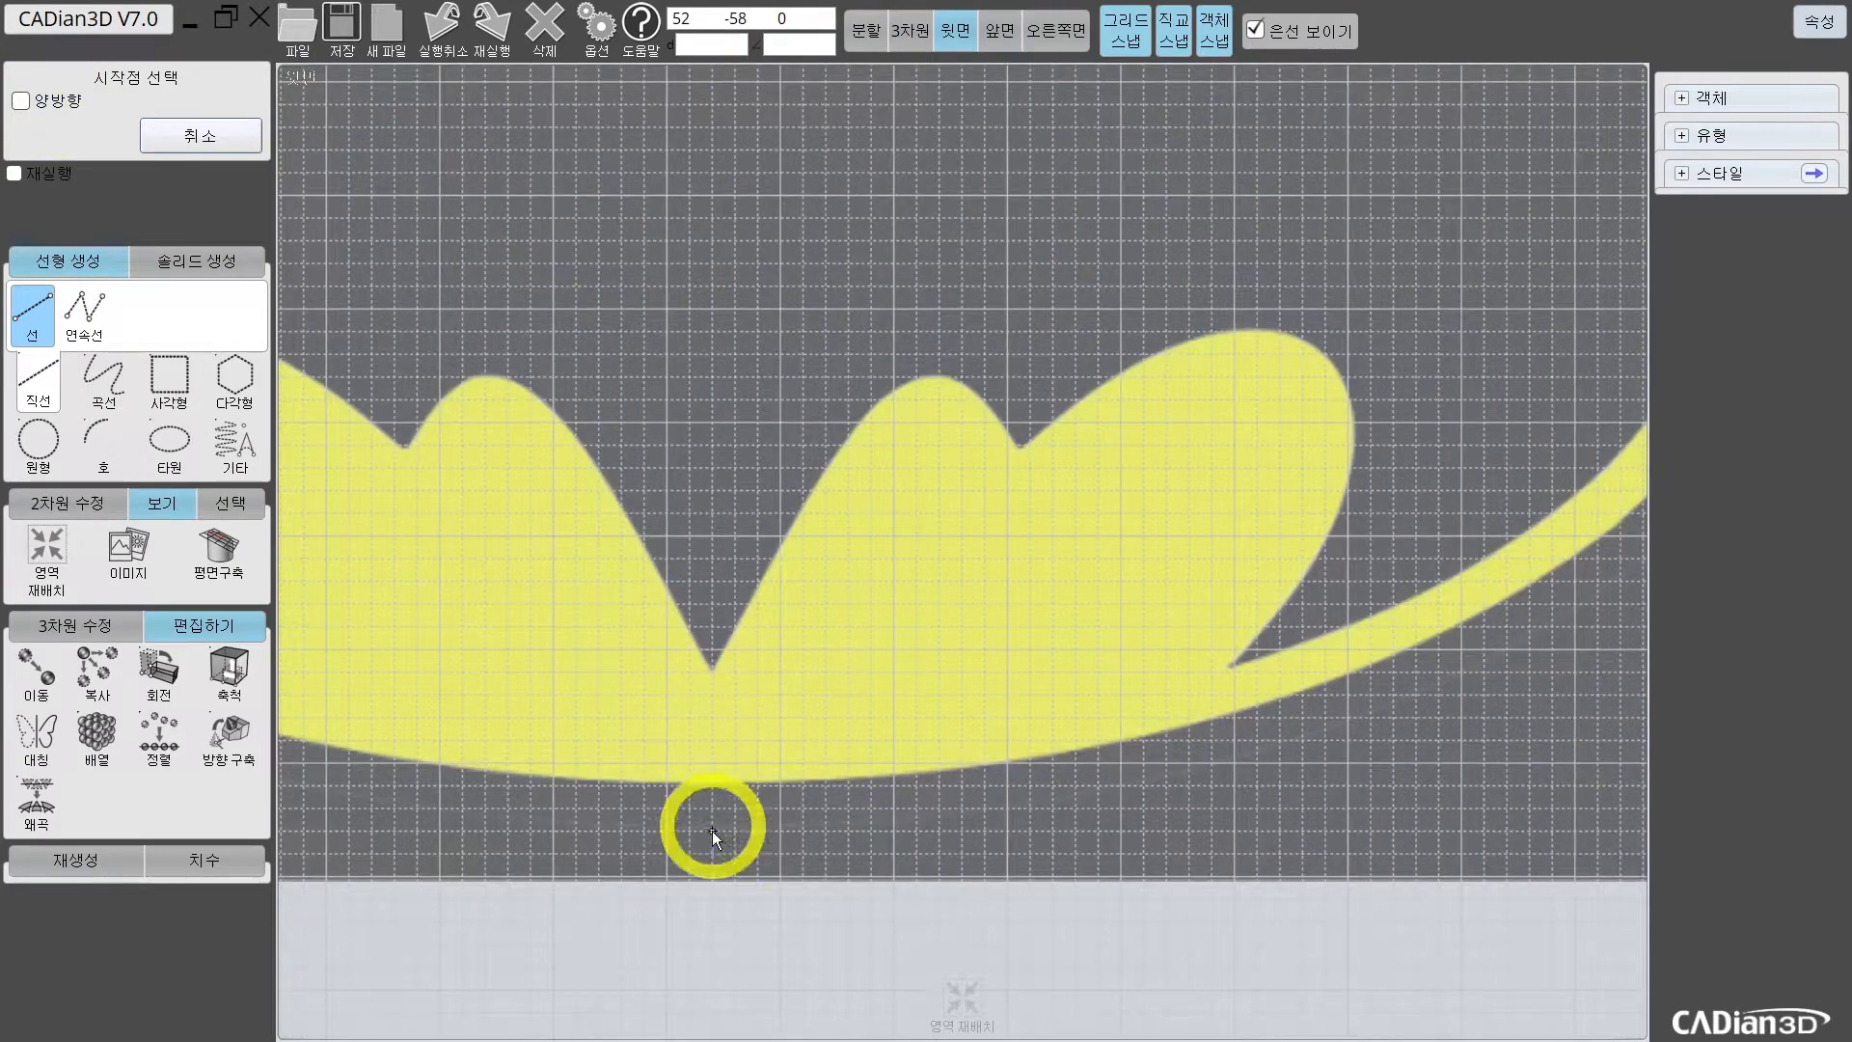
left_click(710, 876)
scroll(710, 876, "down", 3)
middle_click_drag(805, 623, 805, 732)
left_click(759, 252)
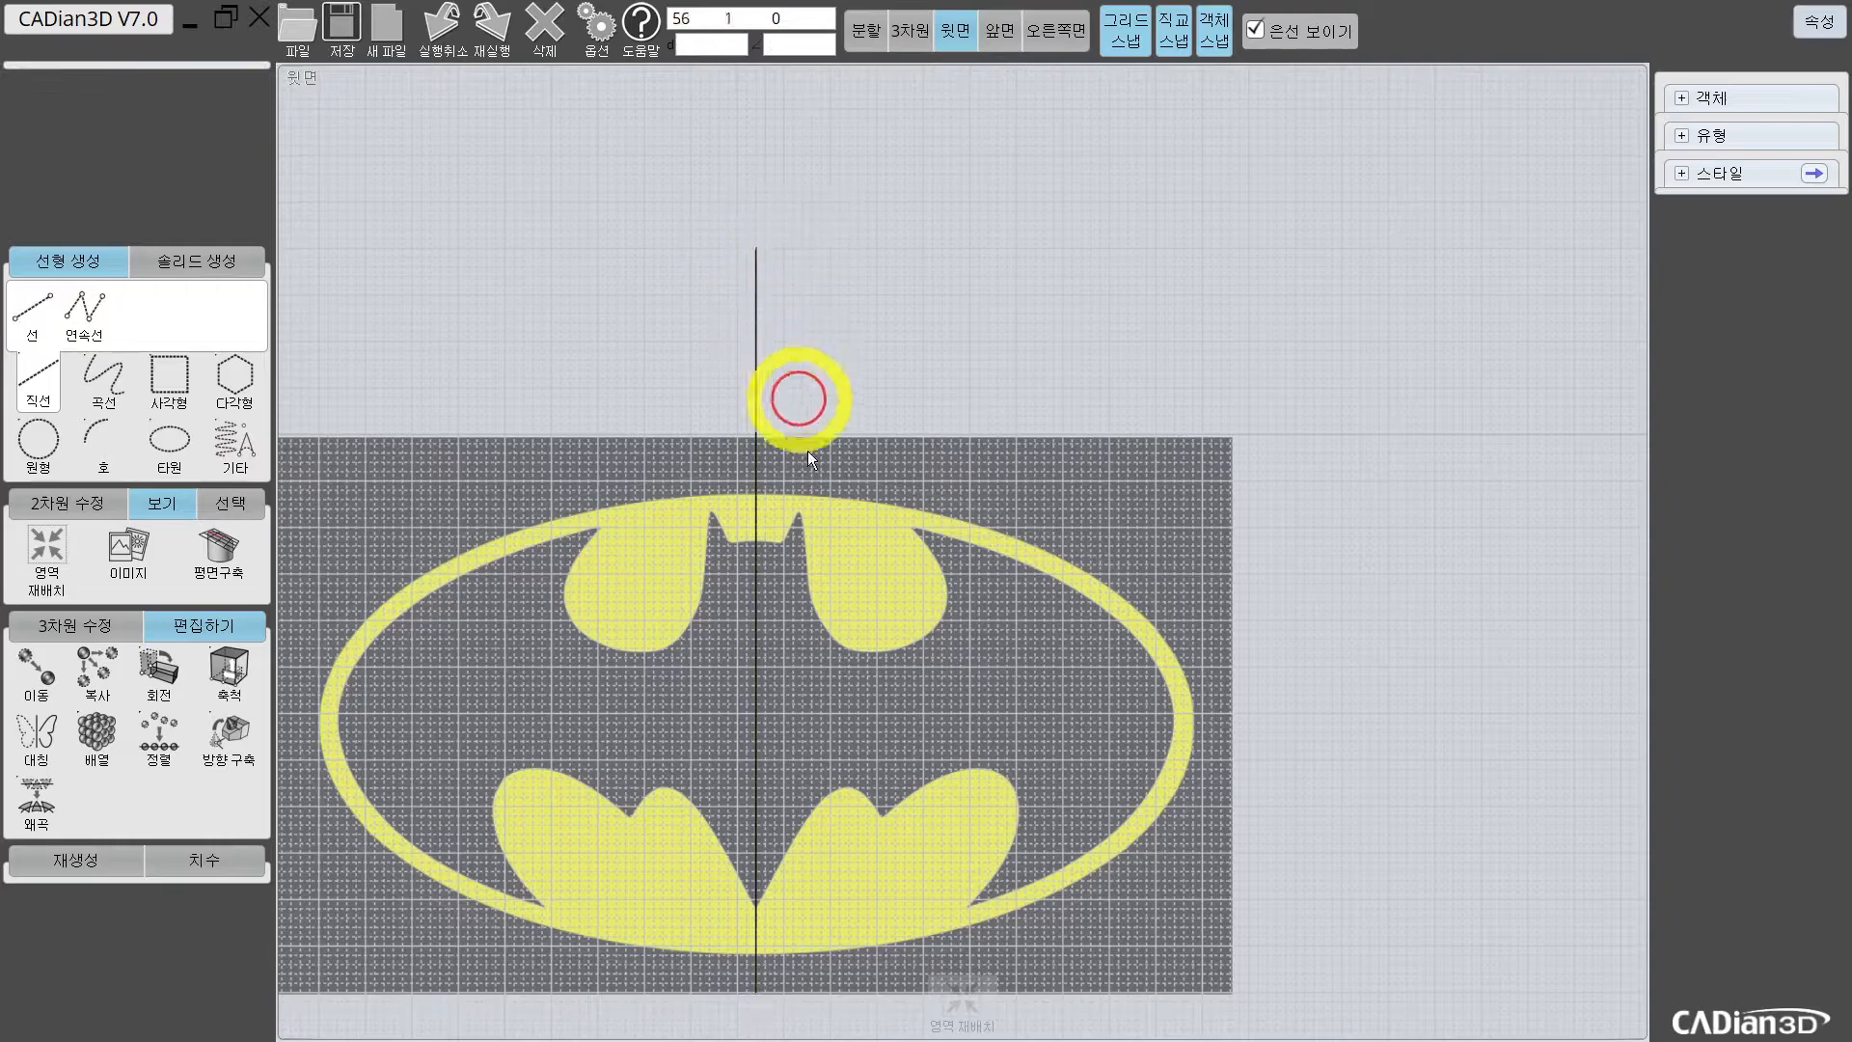
Step: Begin a control-point curve at the centre line and trace the bat head's flat top to the base of the left ear
scroll(836, 518, "up", 1)
scroll(837, 517, "up", 3)
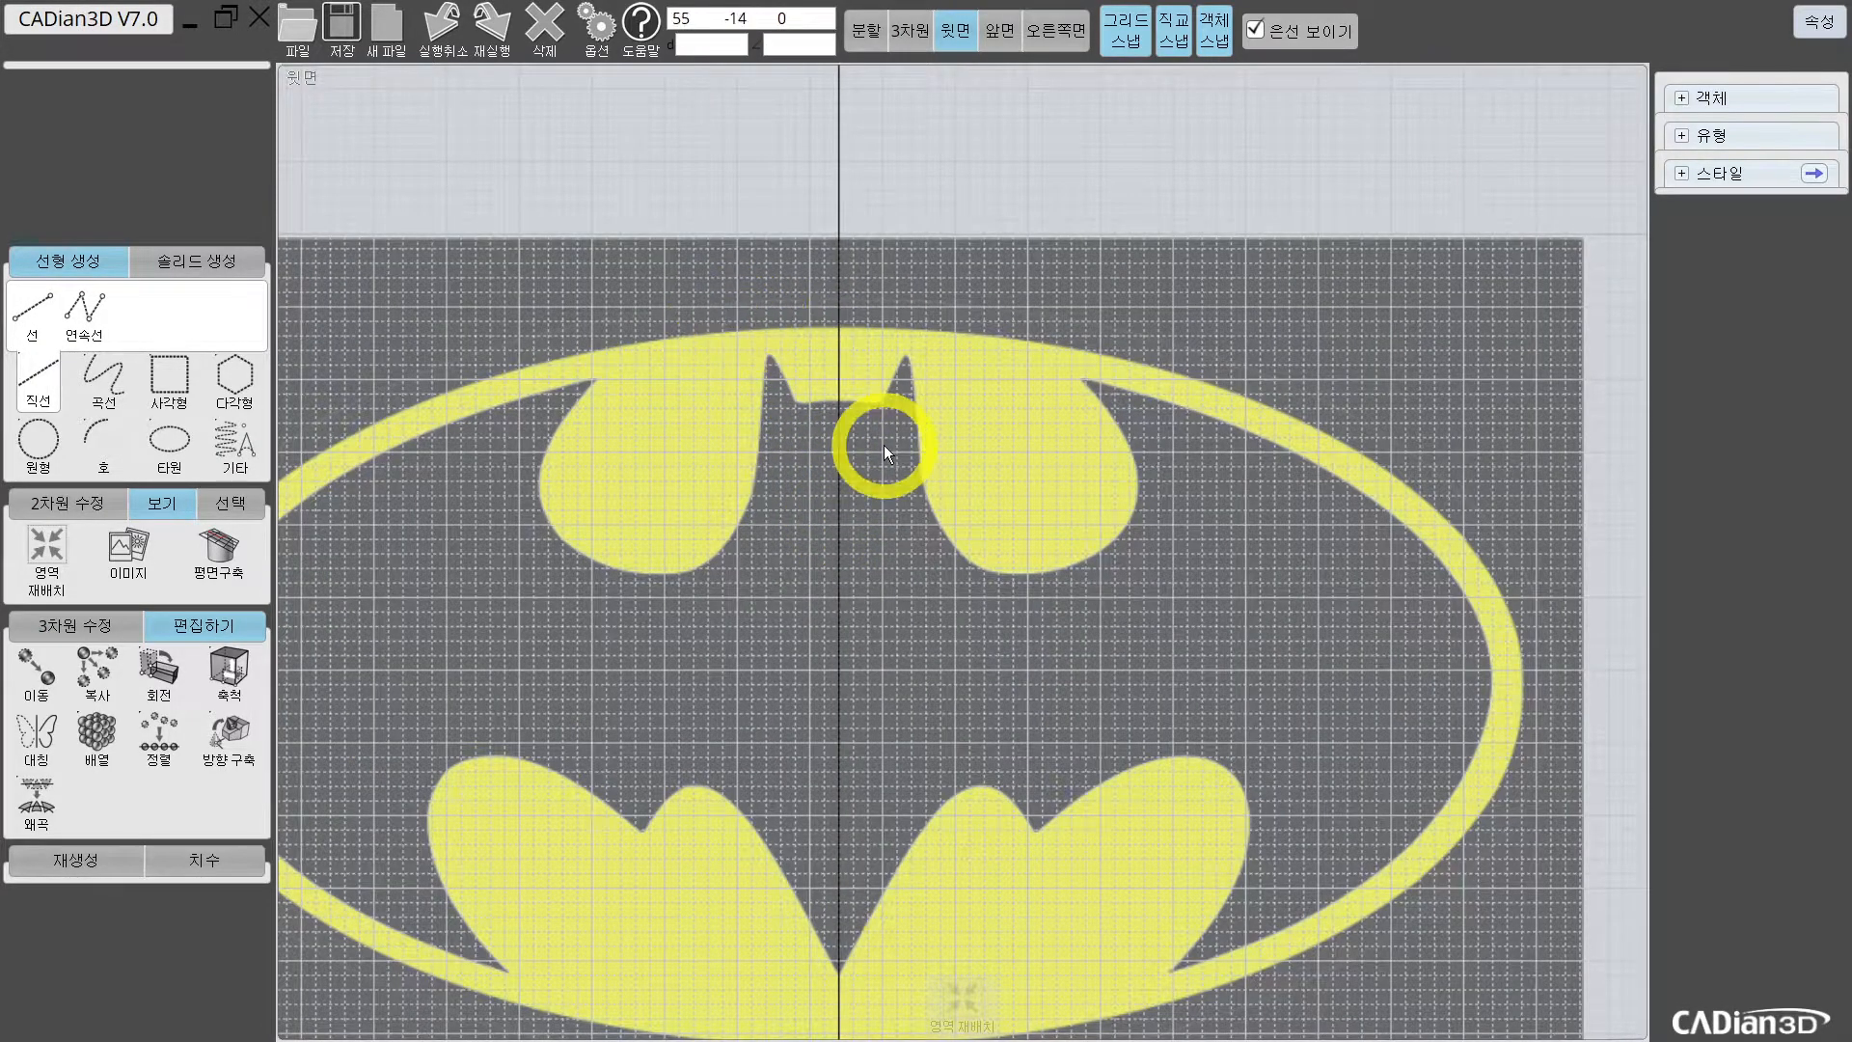
scroll(743, 428, "down", 1)
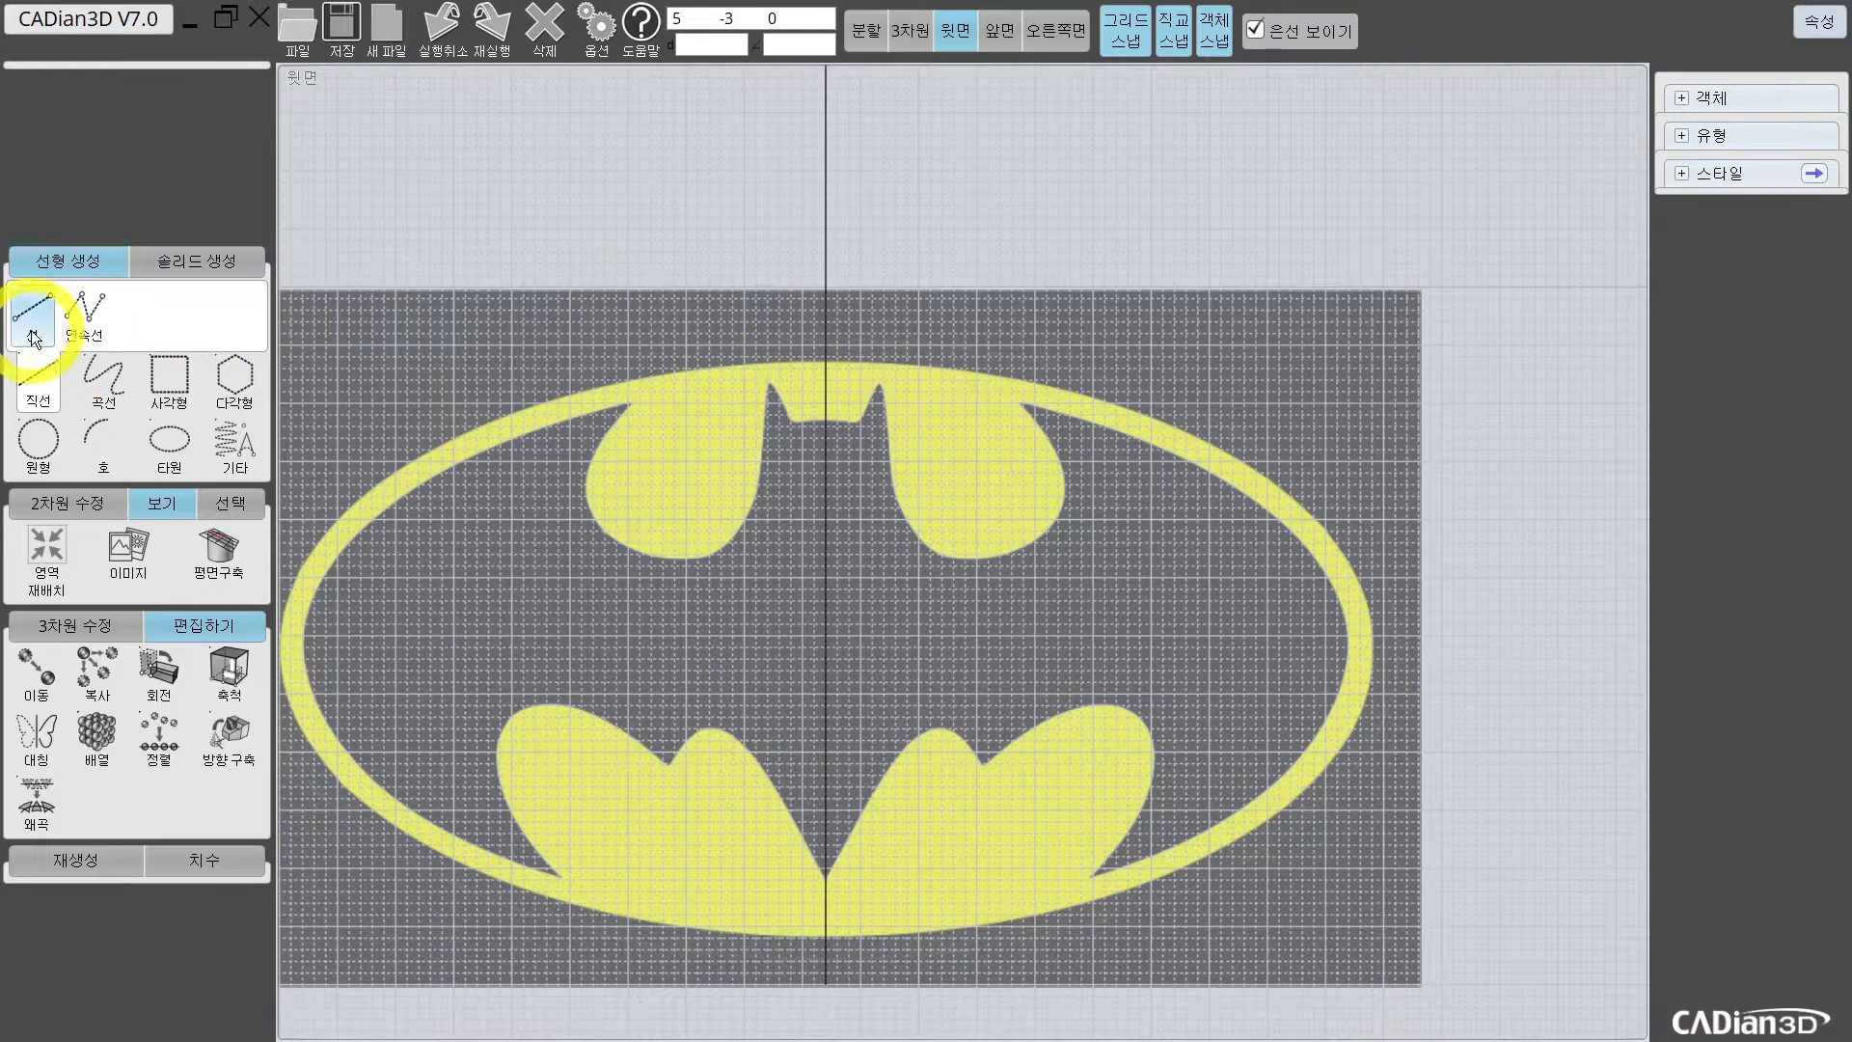
left_click(101, 374)
scroll(846, 376, "up", 6)
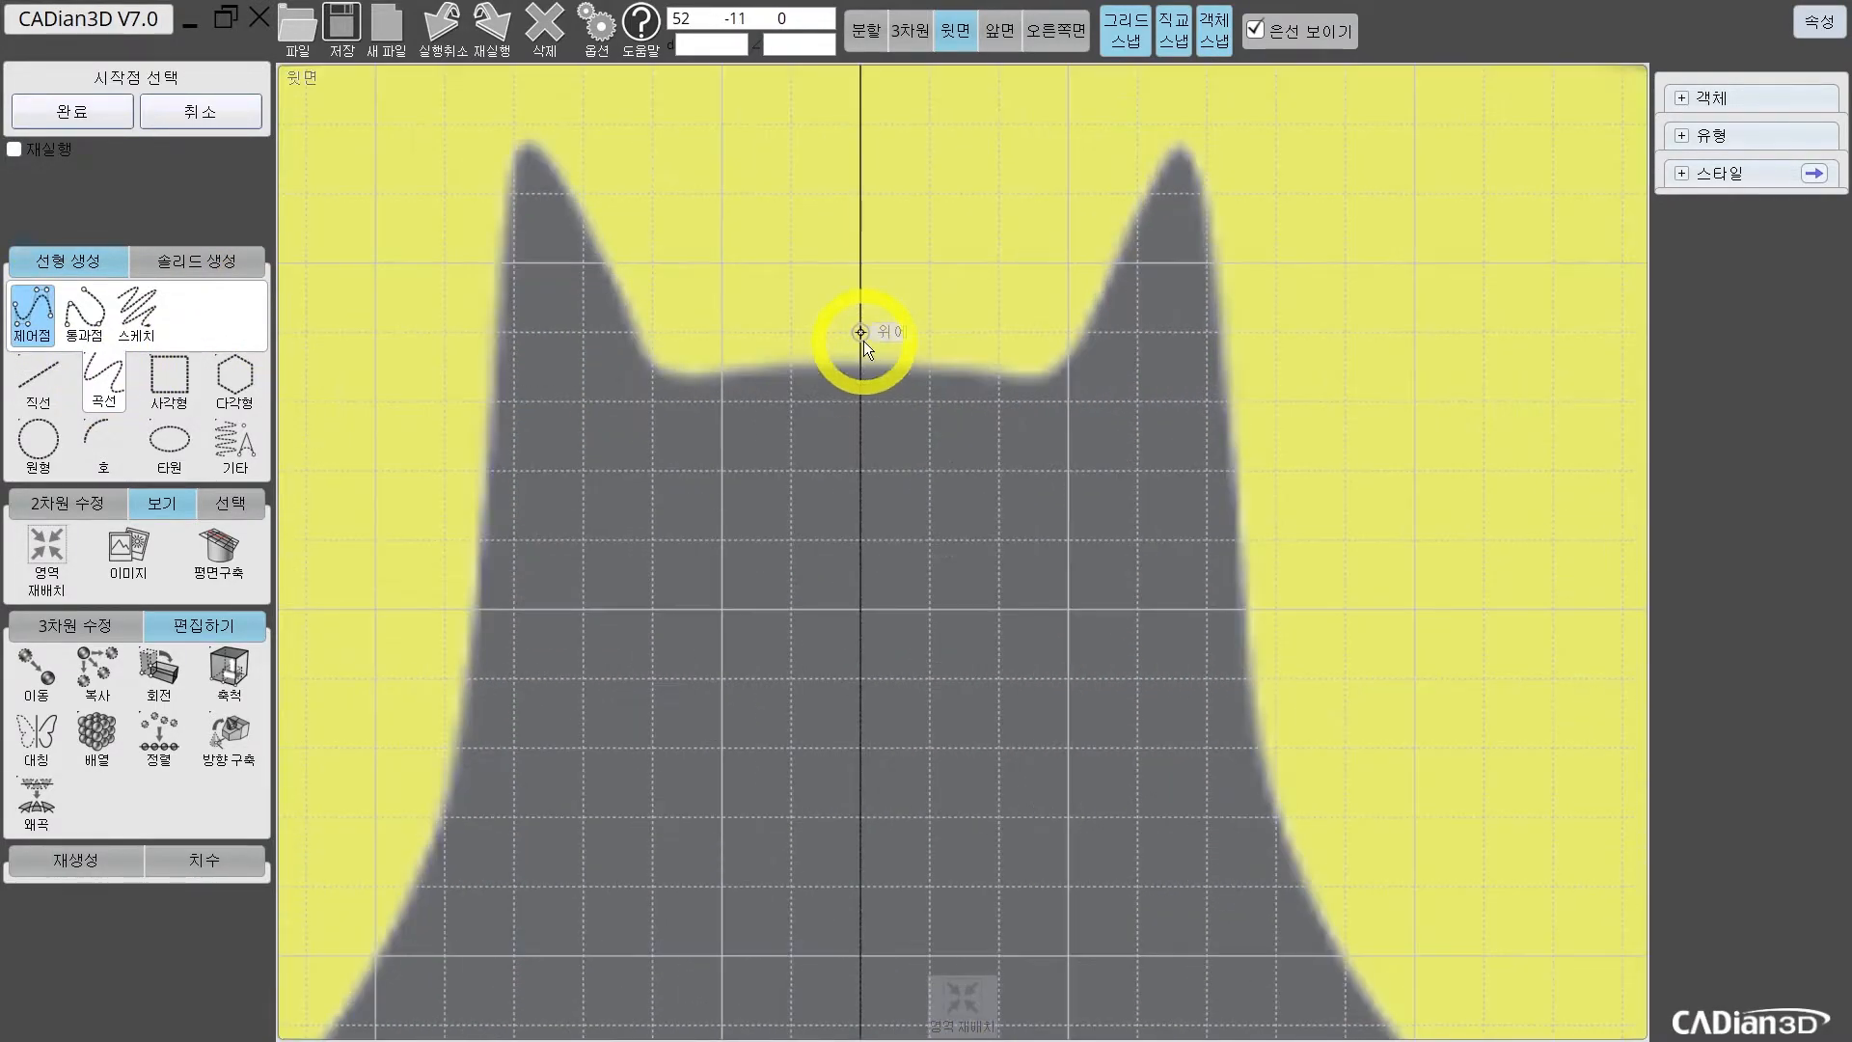
left_click(872, 366)
left_click(842, 364)
left_click(810, 362)
left_click(781, 365)
left_click(739, 372)
left_click(717, 374)
left_click(689, 374)
left_click(666, 370)
Step: Continue the curve up the inner edge of the left ear to its tip
left_click(656, 358)
left_click(632, 315)
left_click(623, 284)
left_click(601, 244)
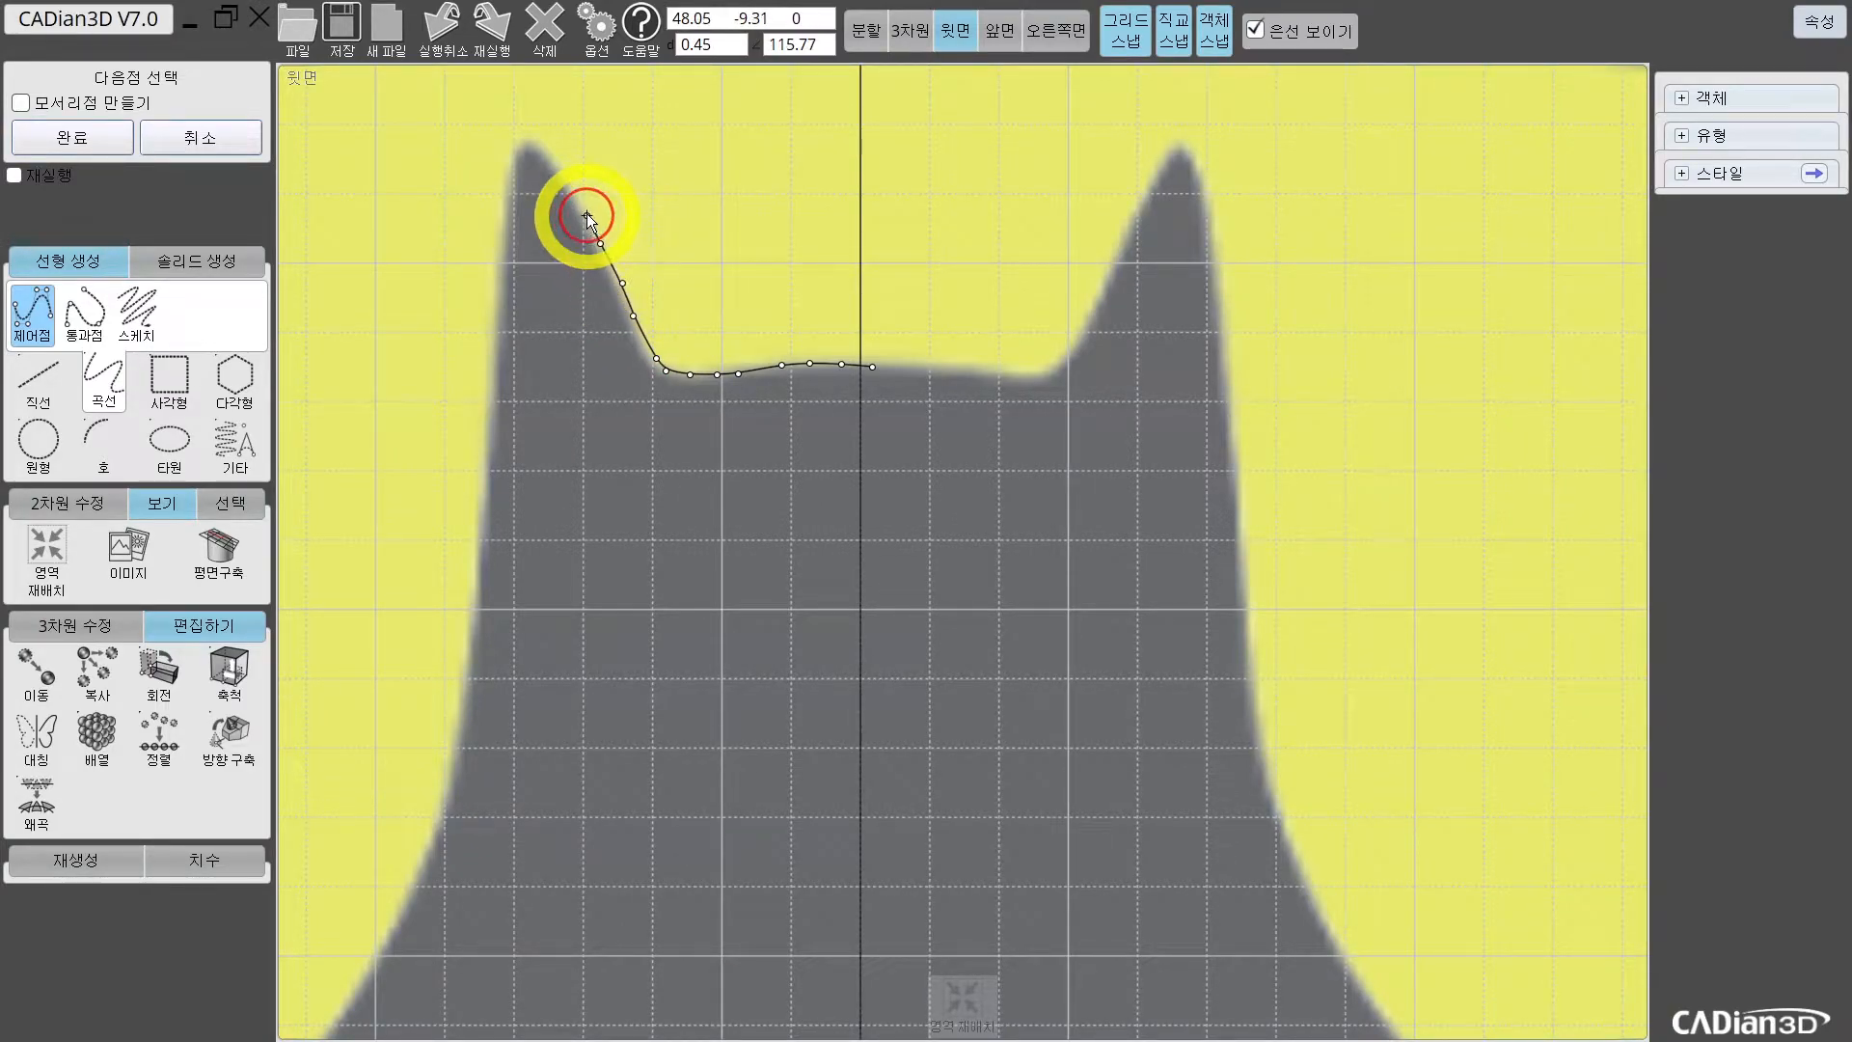
left_click(584, 205)
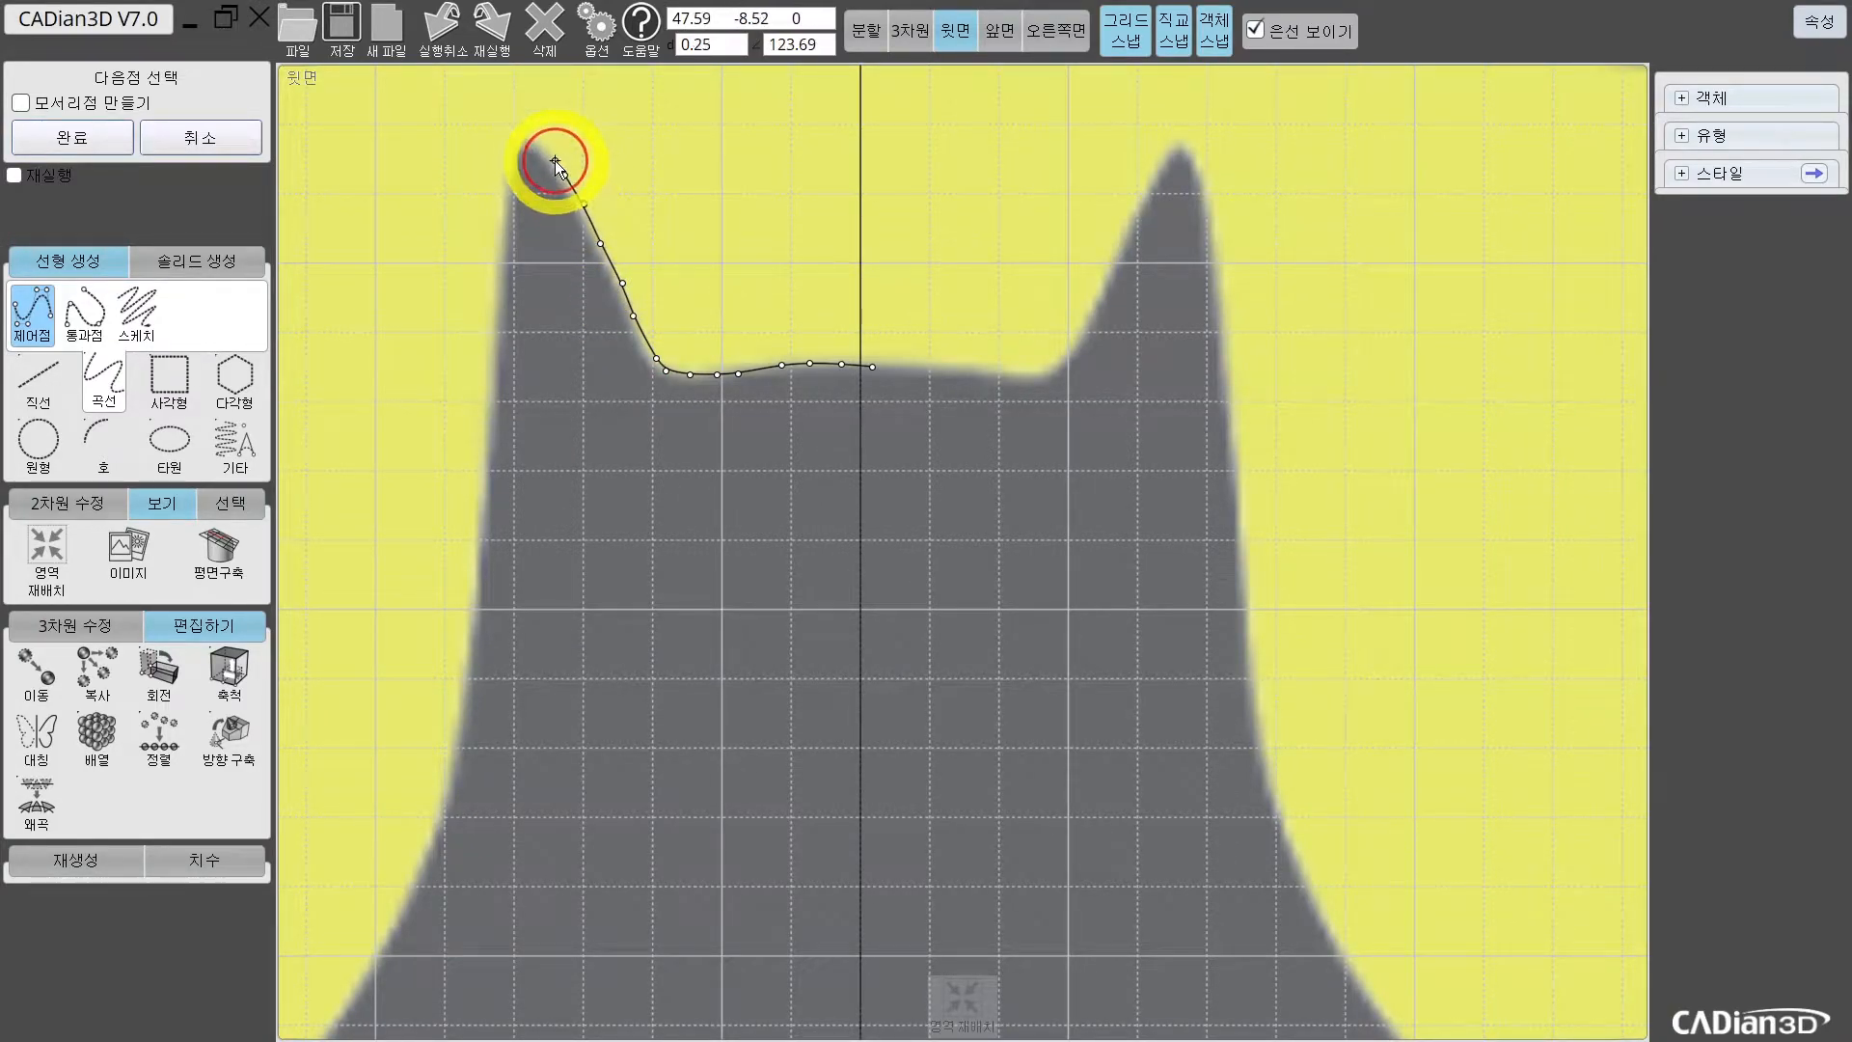
left_click(542, 148)
left_click(526, 138)
Step: Carry the curve over the left ear's tip and down the upper part of its outer edge
left_click(509, 147)
left_click(509, 172)
left_click(500, 200)
left_click(498, 227)
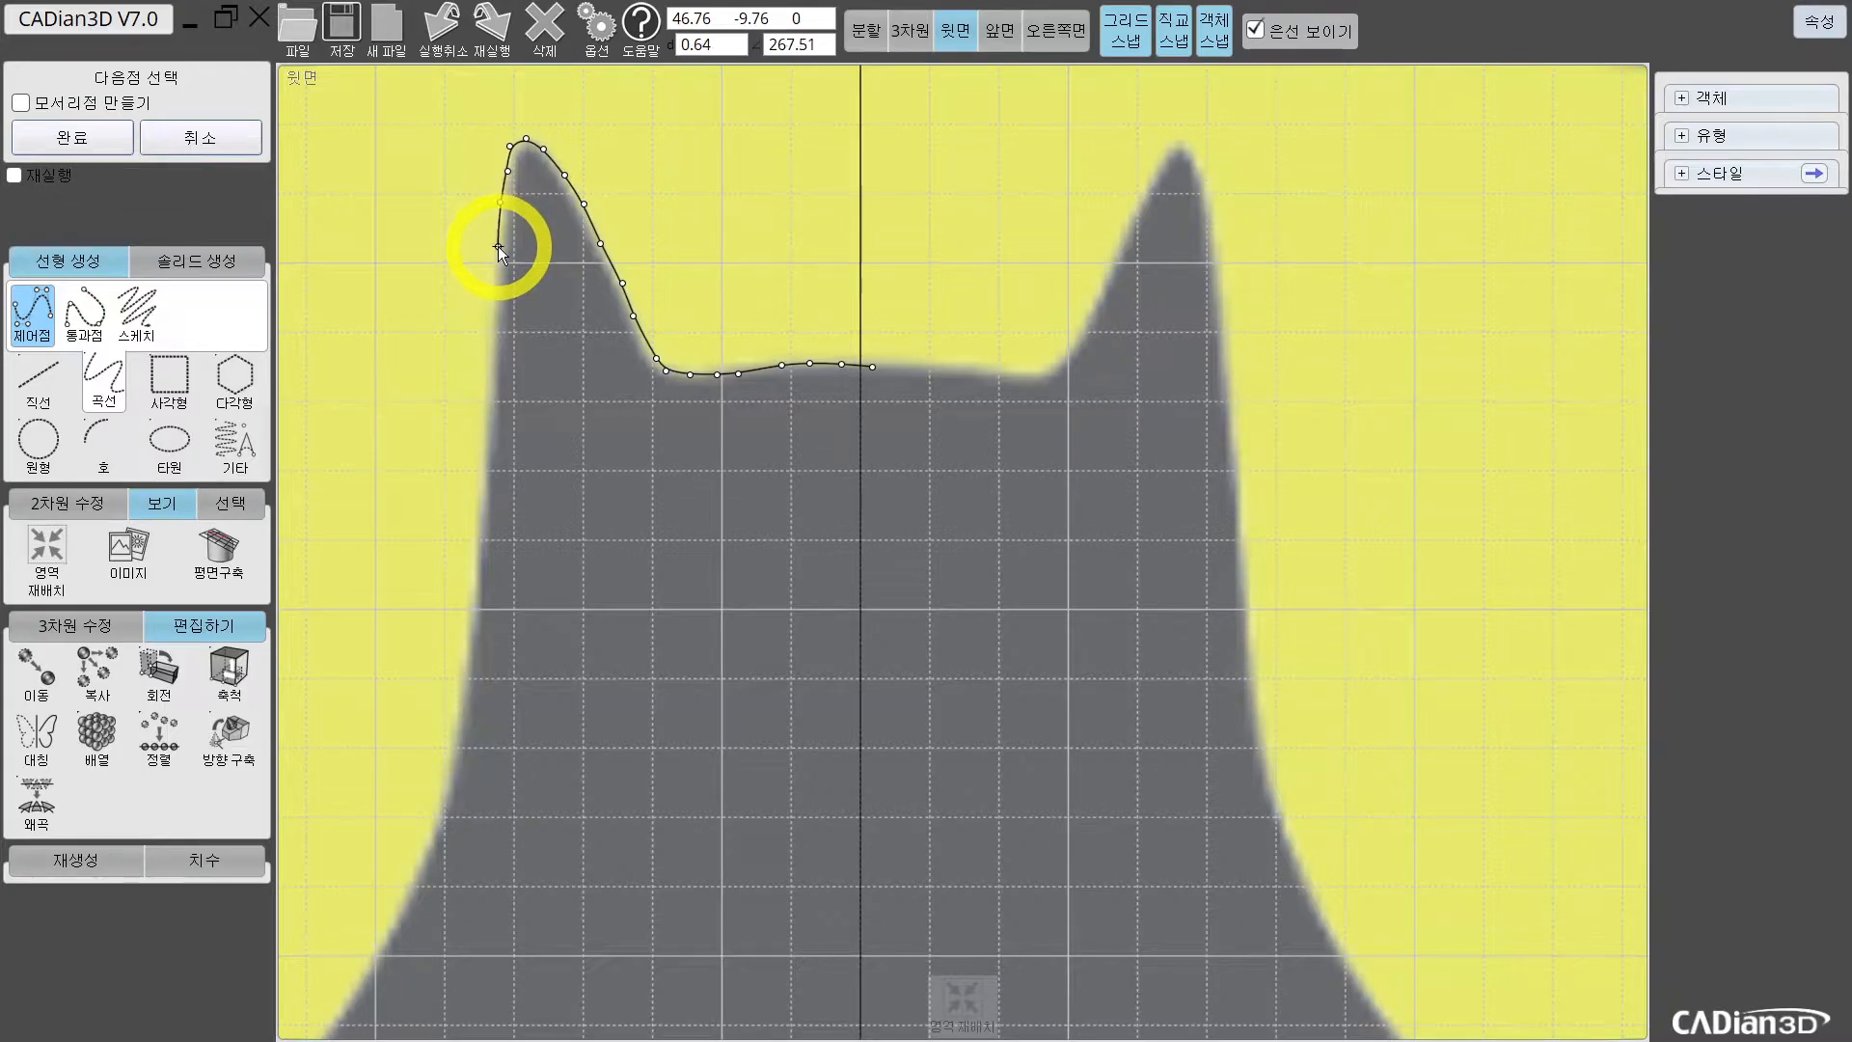
left_click(498, 246)
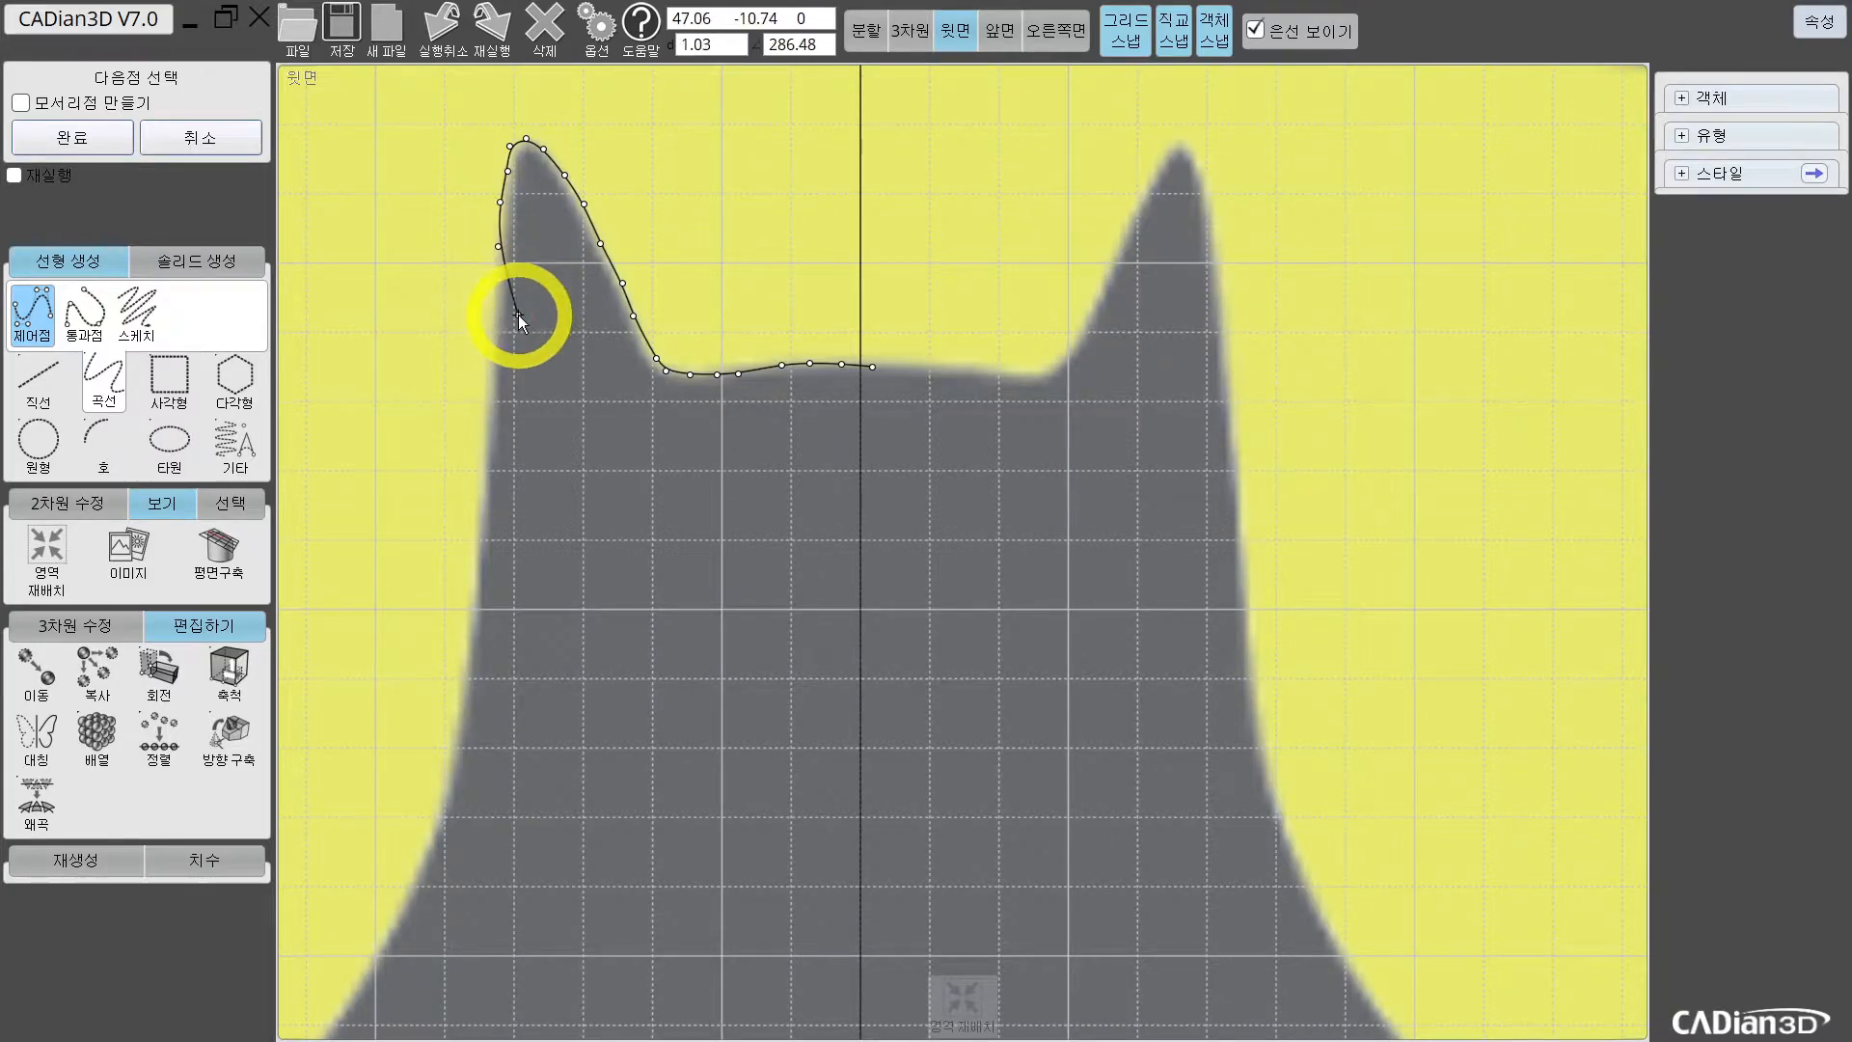
Step: Continue the curve down the left side of the bat's head below the ear
scroll(518, 315, "up", 3)
scroll(599, 207, "down", 5)
scroll(517, 343, "up", 4)
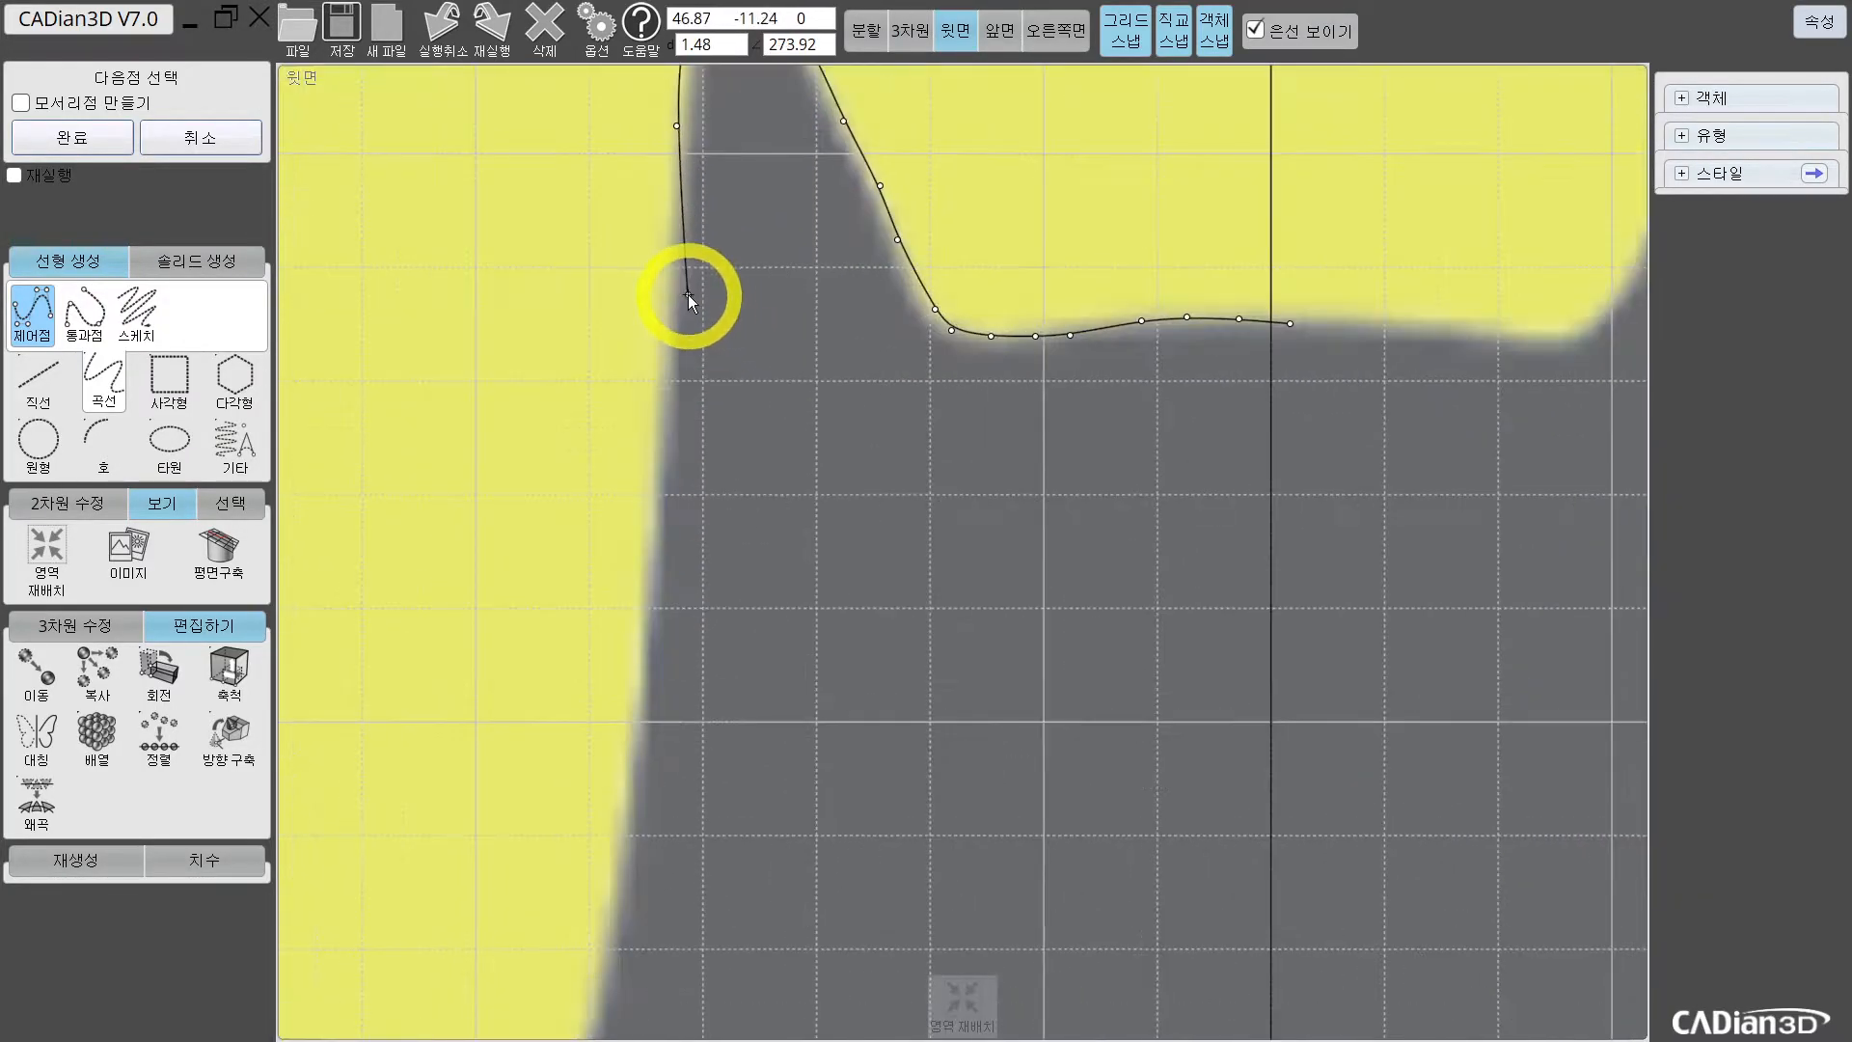
left_click(669, 225)
left_click(666, 299)
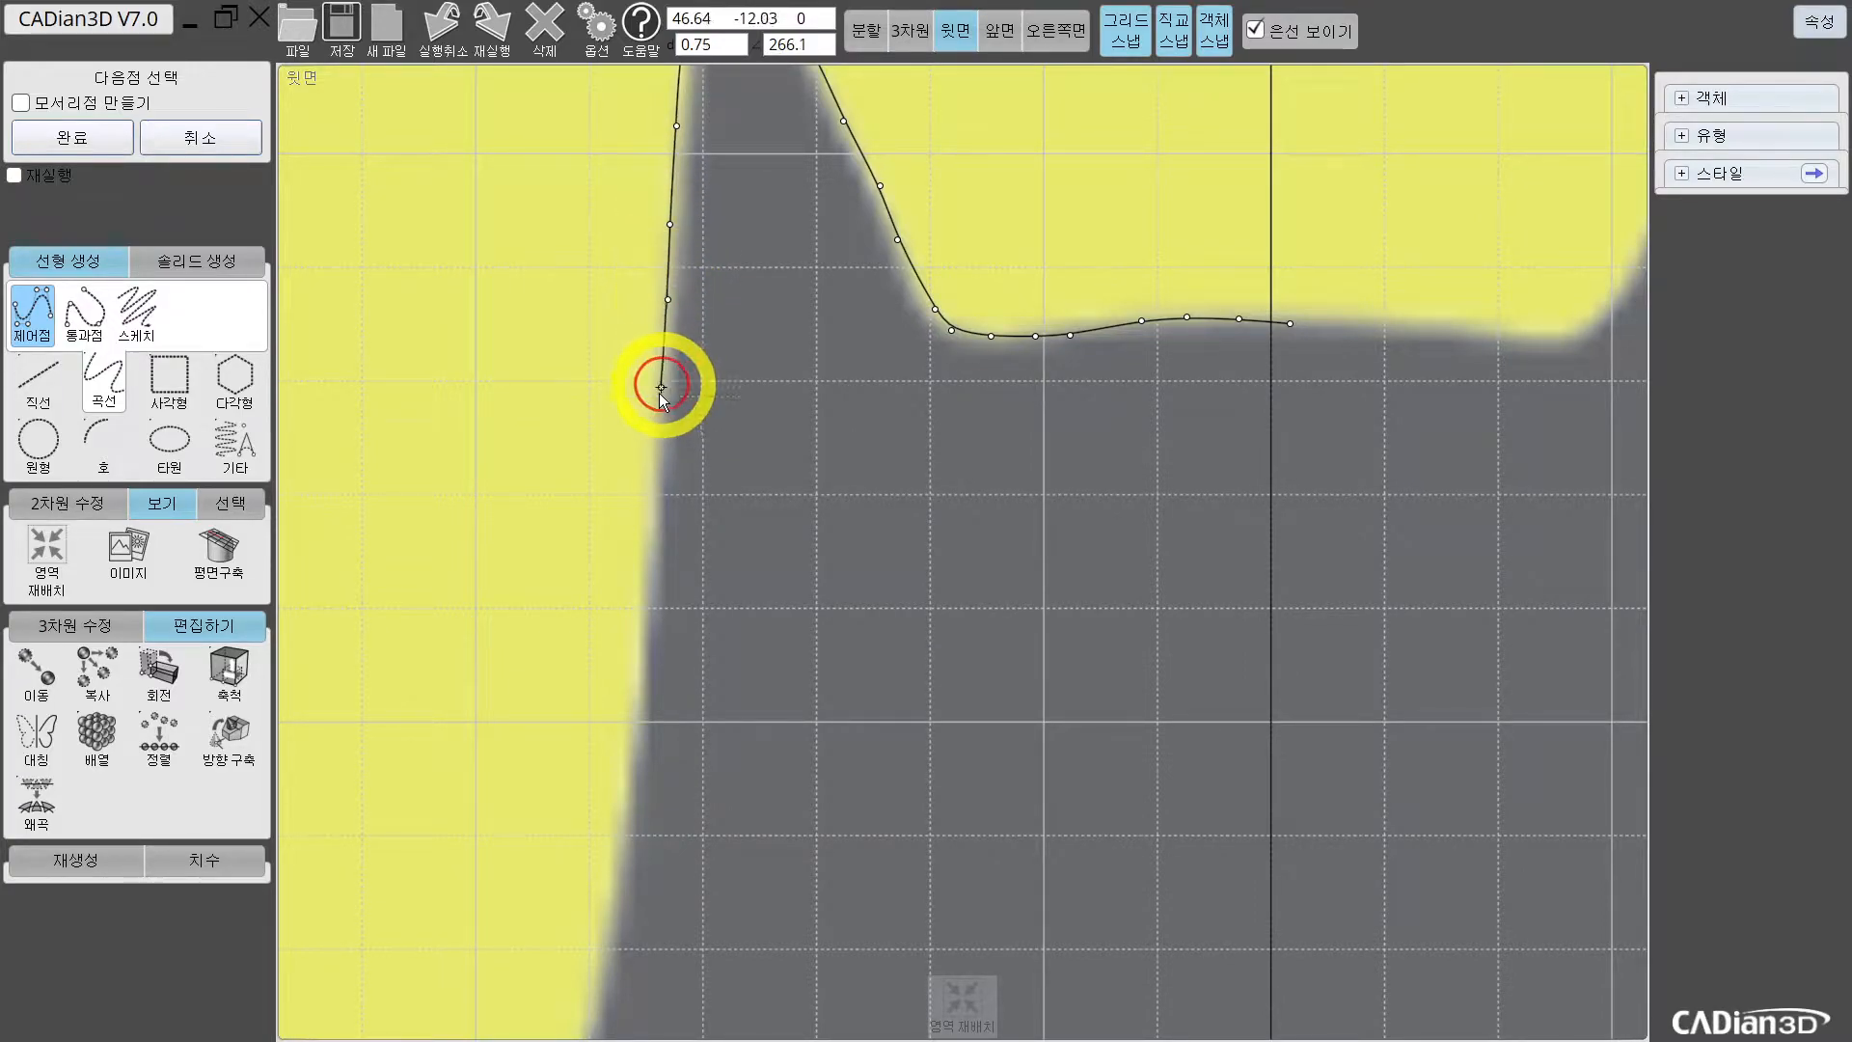
left_click(660, 401)
left_click(651, 506)
scroll(640, 576, "down", 3)
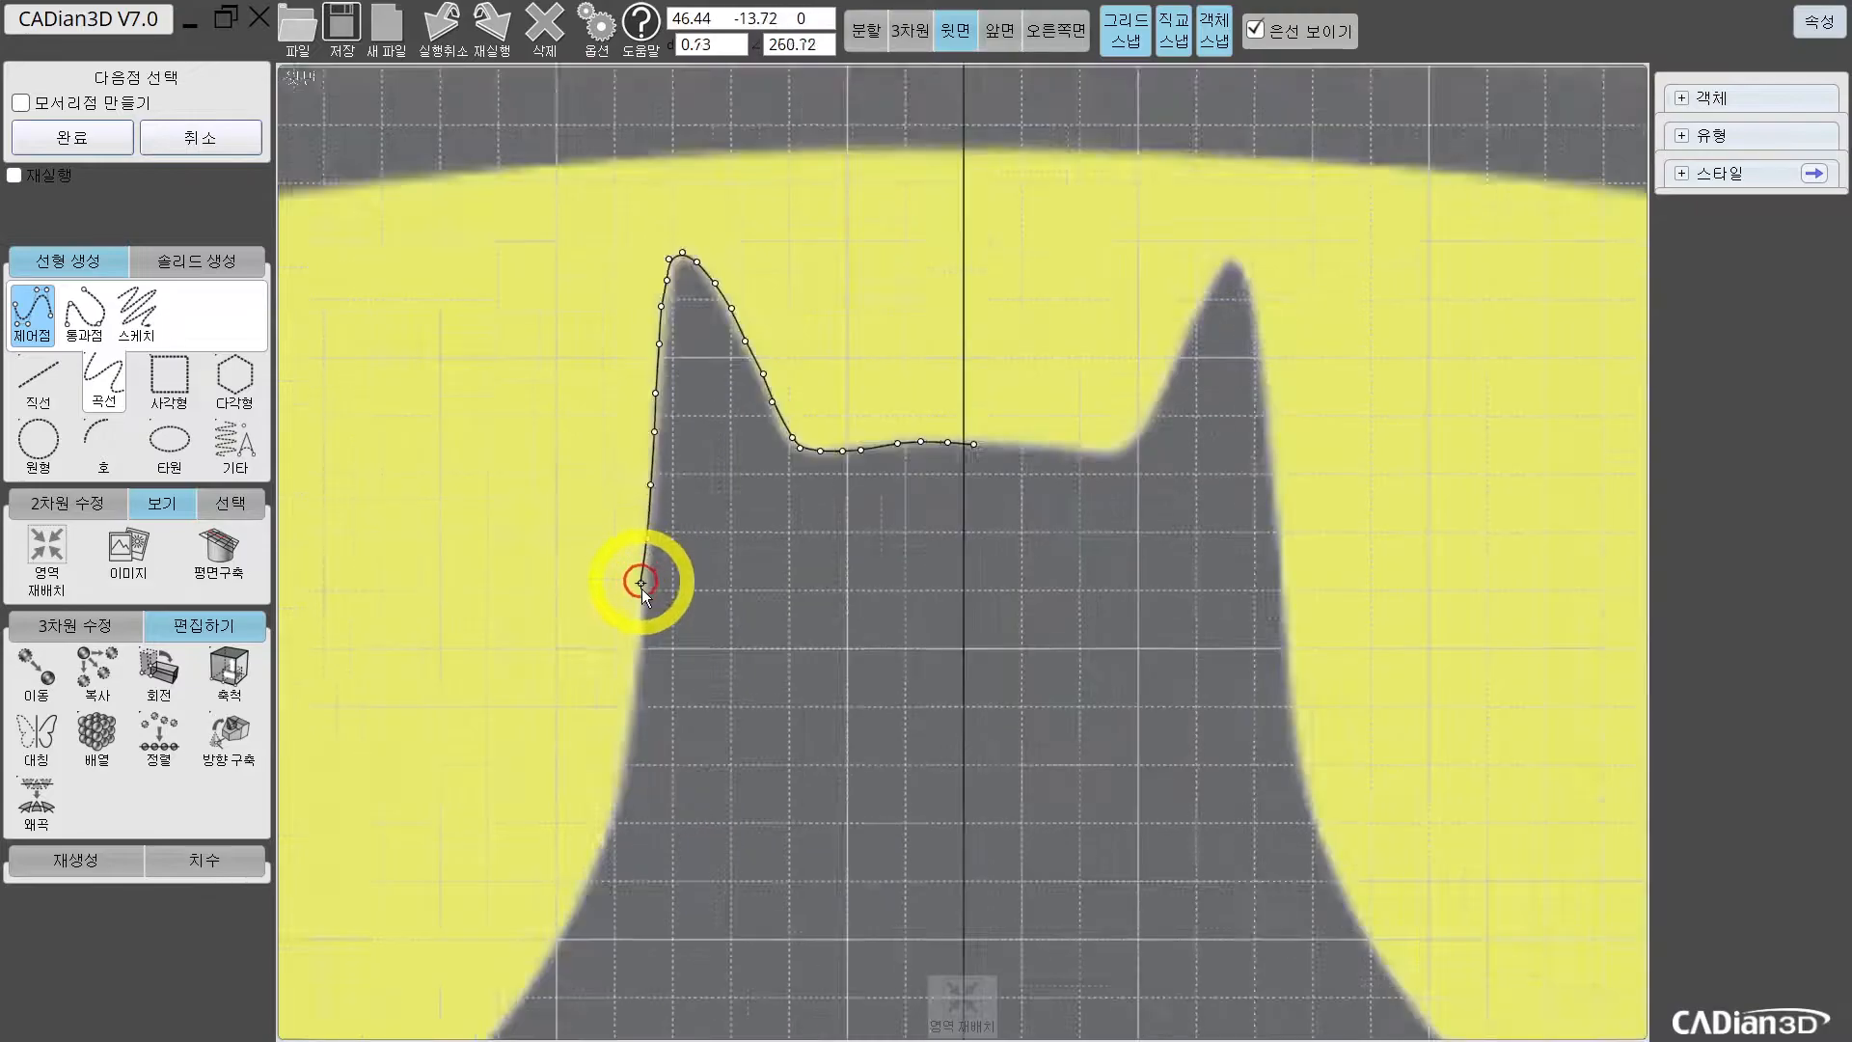
scroll(736, 405, "down", 2)
scroll(726, 407, "up", 4)
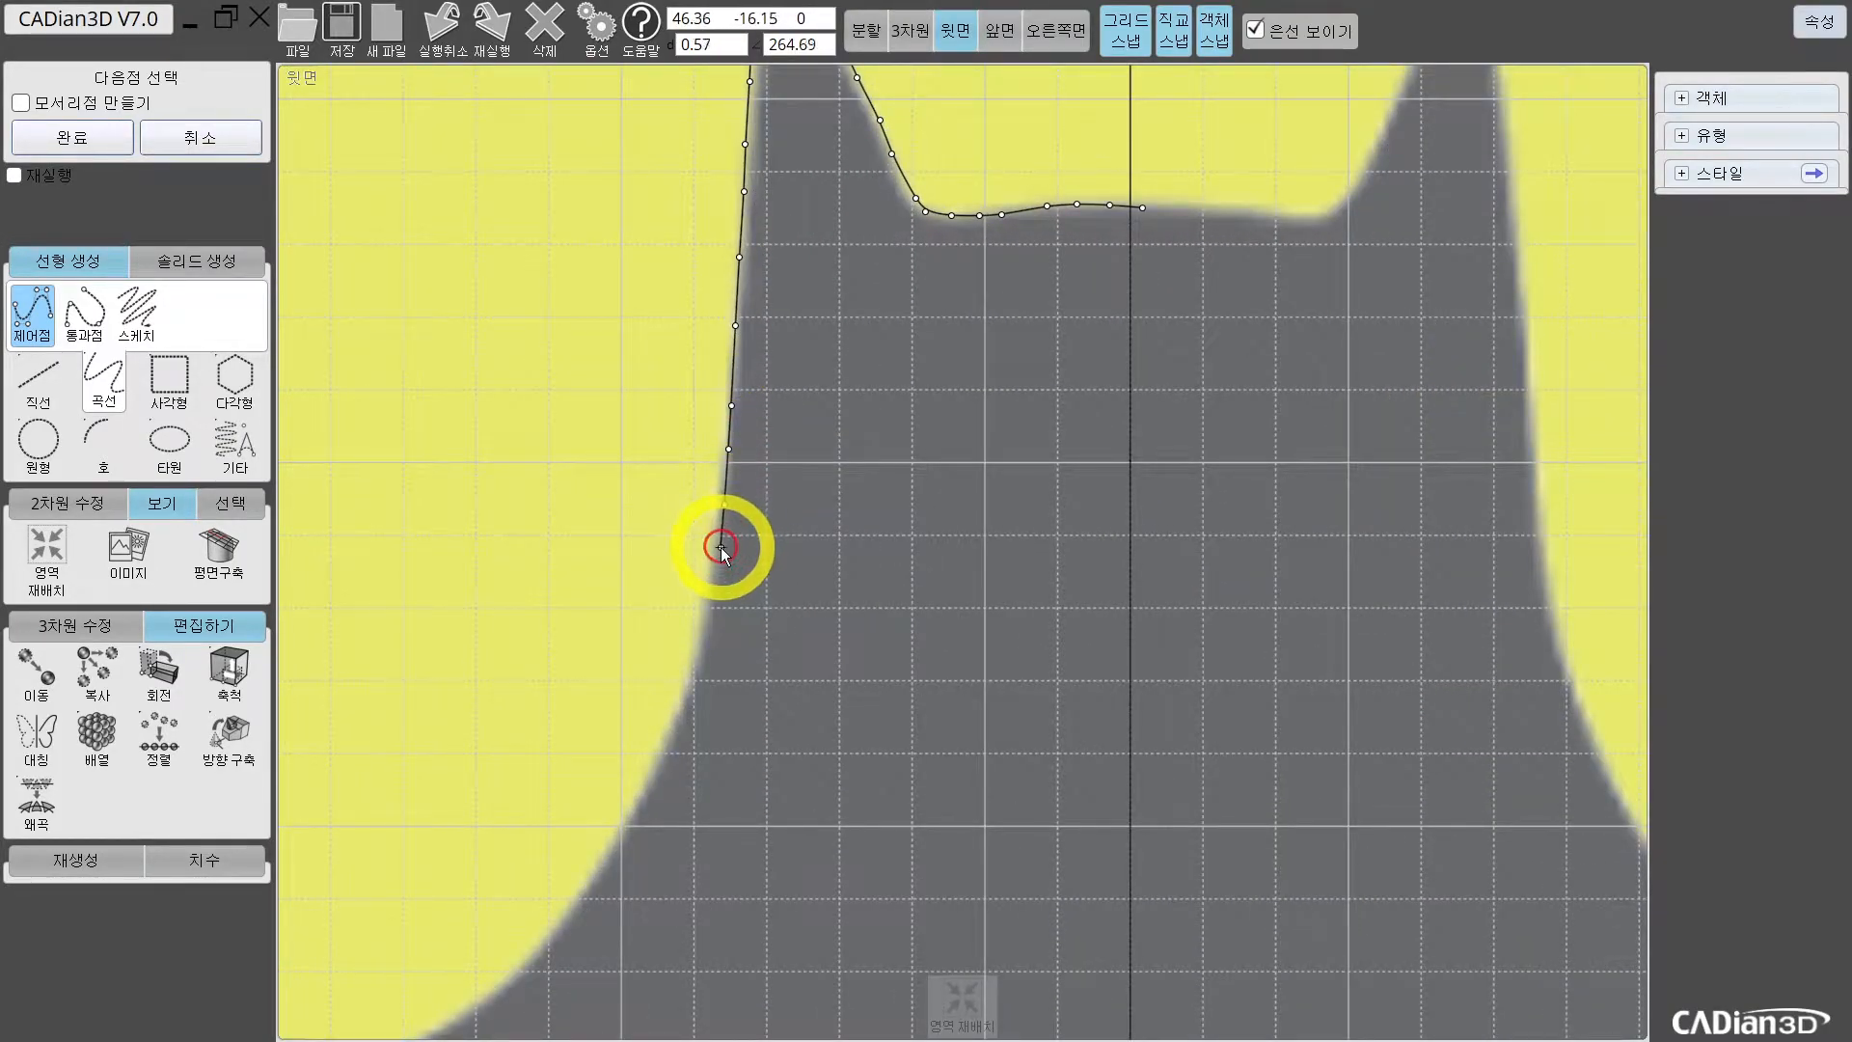
left_click(711, 600)
Step: Trace the lower right side of the yellow lobe left of the head, following its inward bend
middle_click_drag(693, 640, 901, 339)
left_click(903, 379)
left_click(864, 470)
left_click(810, 567)
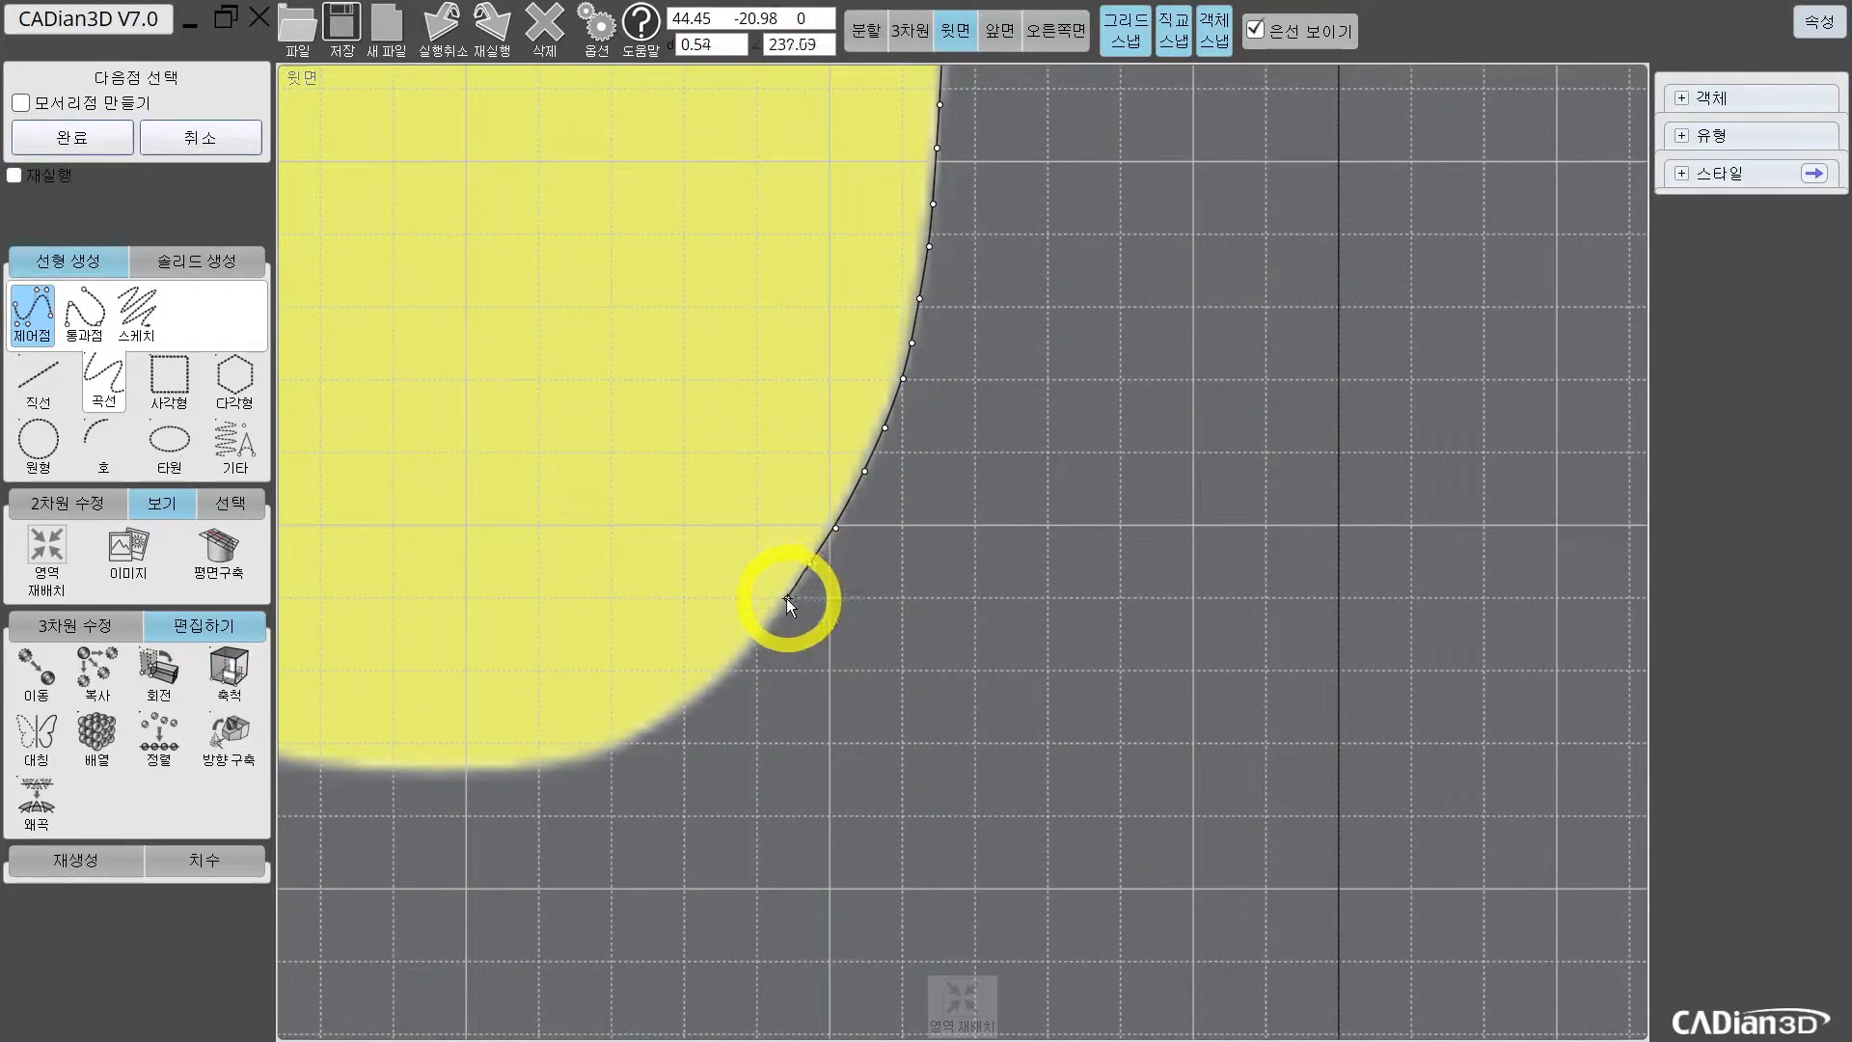
left_click(786, 599)
middle_click_drag(798, 599, 1046, 529)
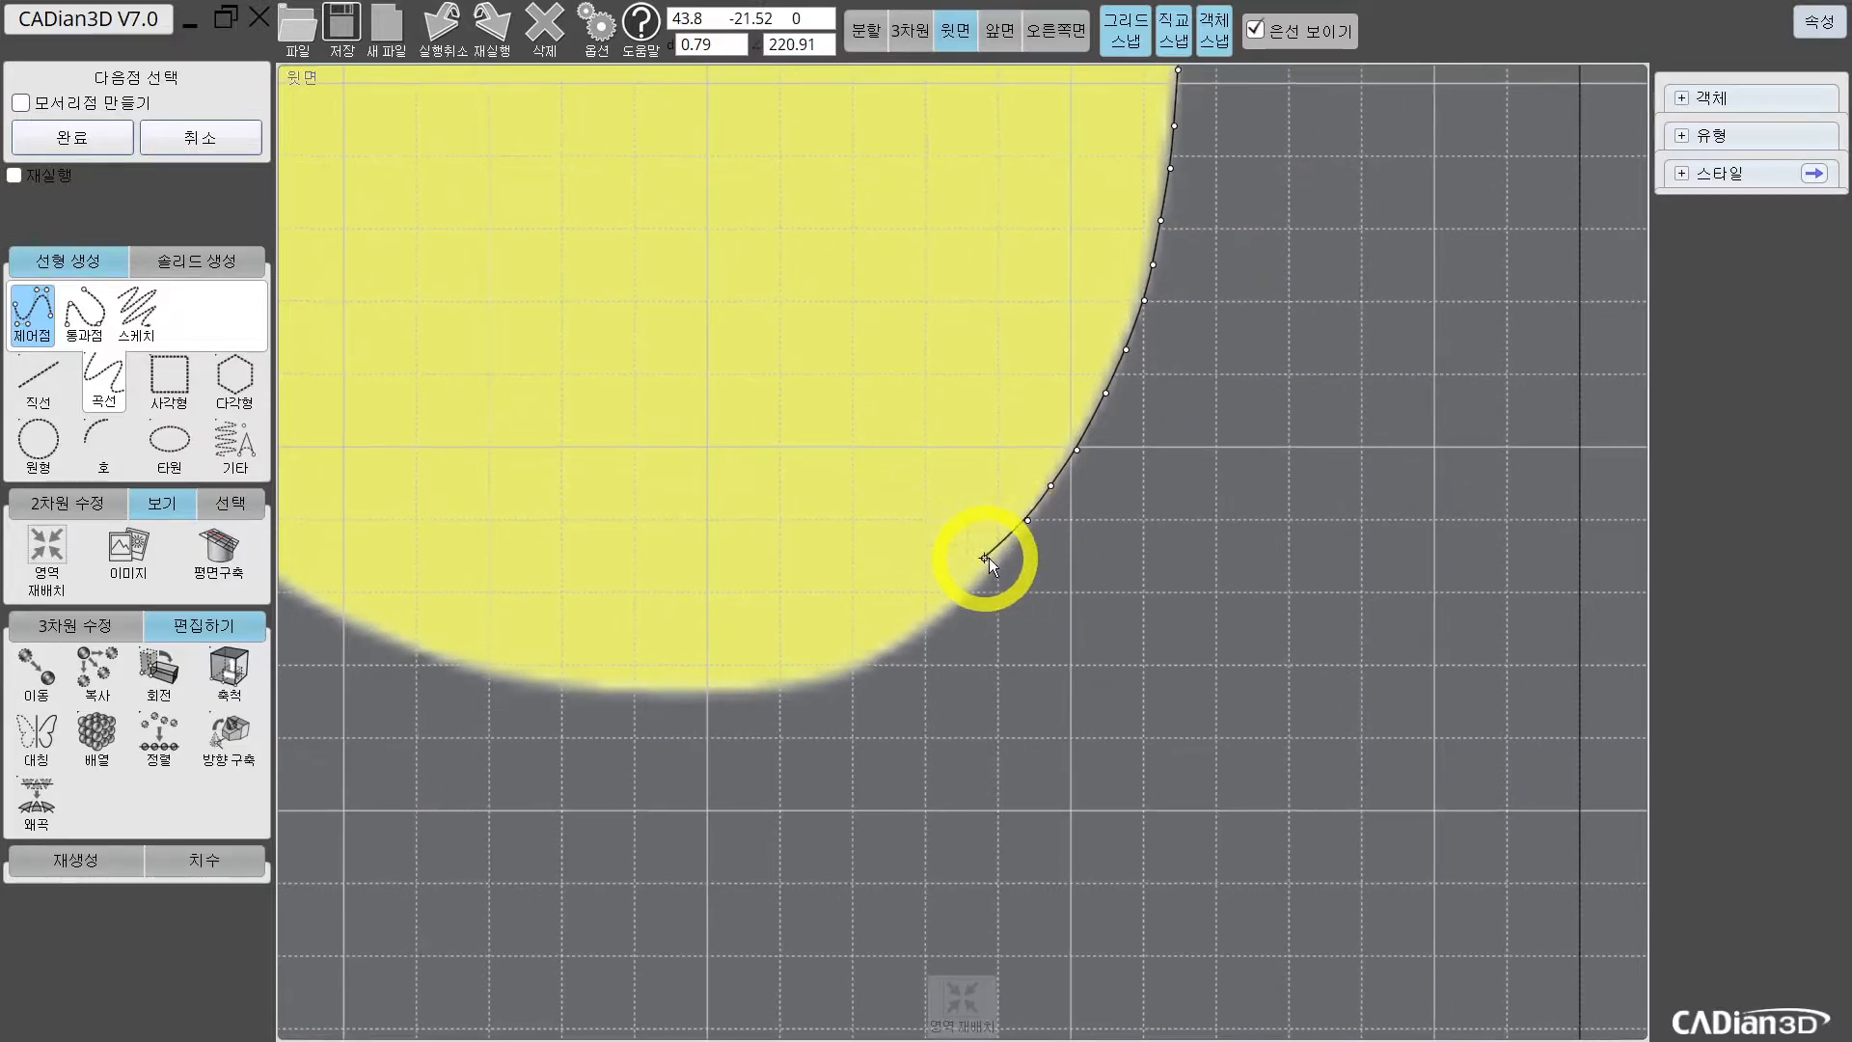
left_click(1000, 563)
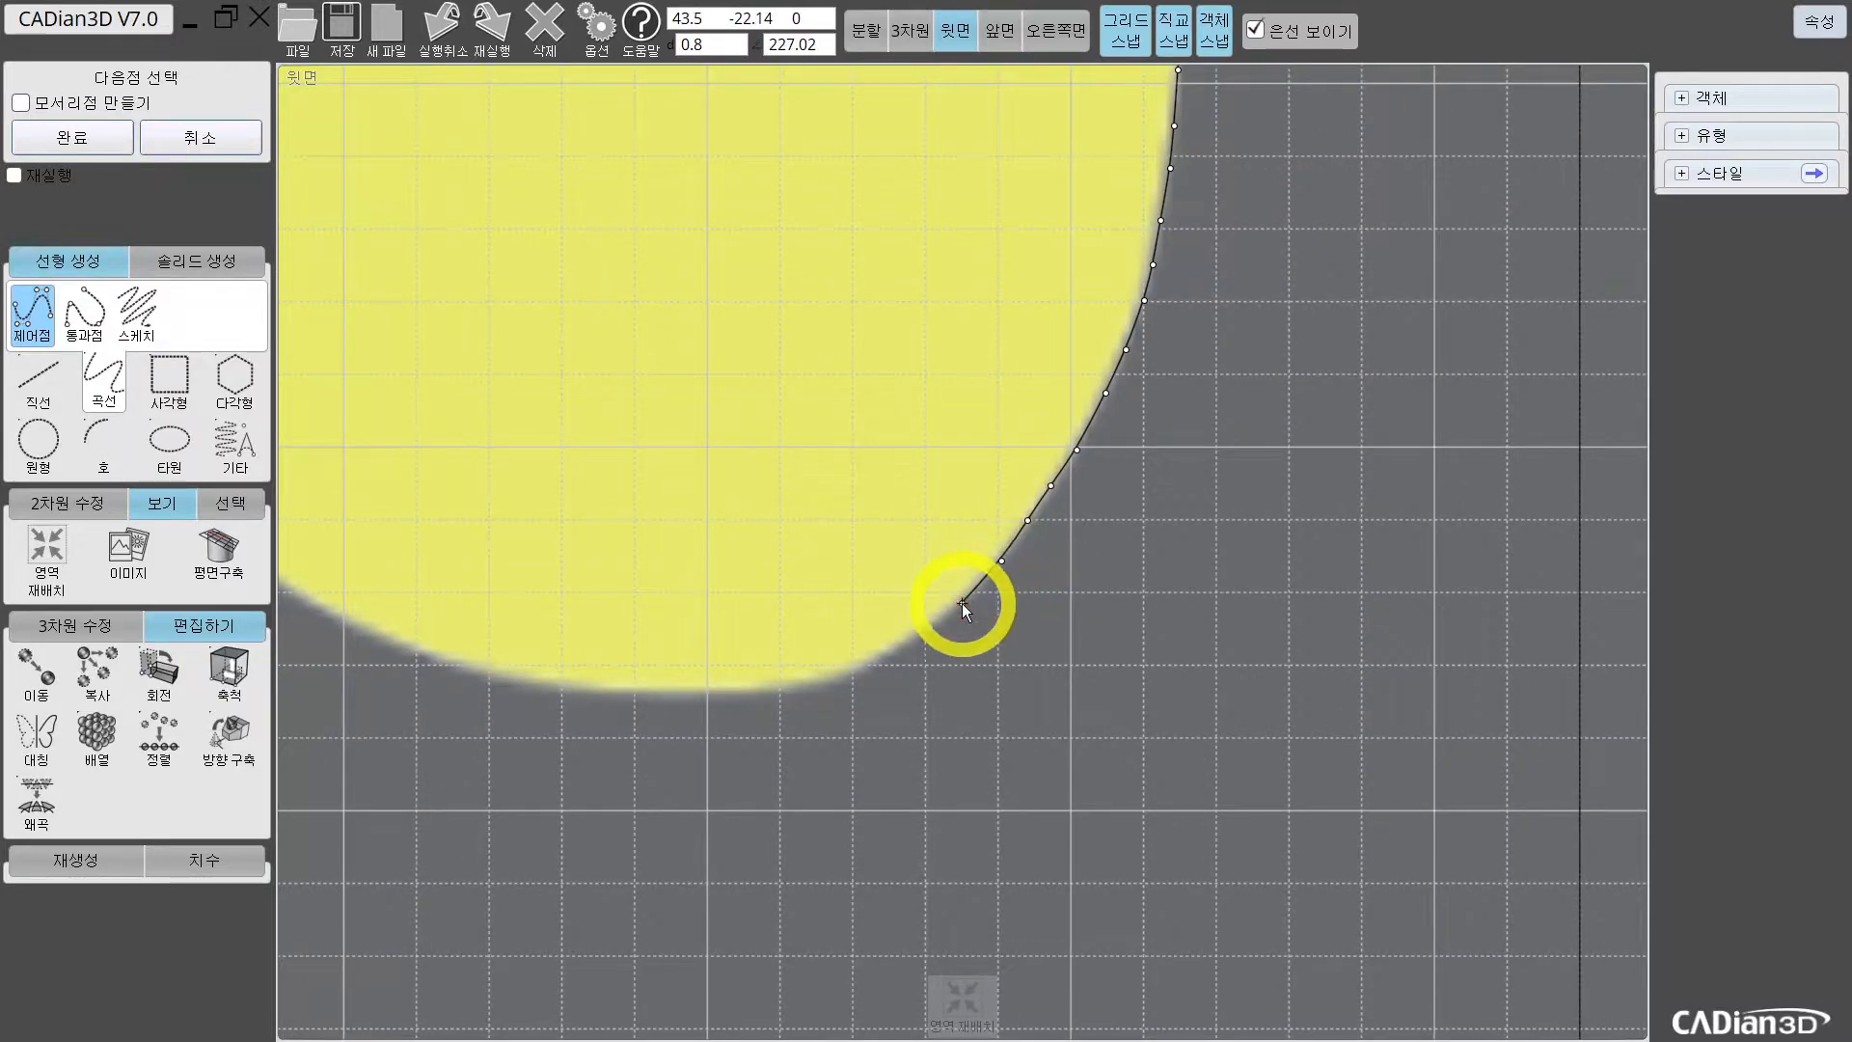
Step: Continue the curve around the bottom of the upper-left yellow lobe
left_click(963, 598)
left_click(918, 633)
left_click(867, 663)
left_click(783, 681)
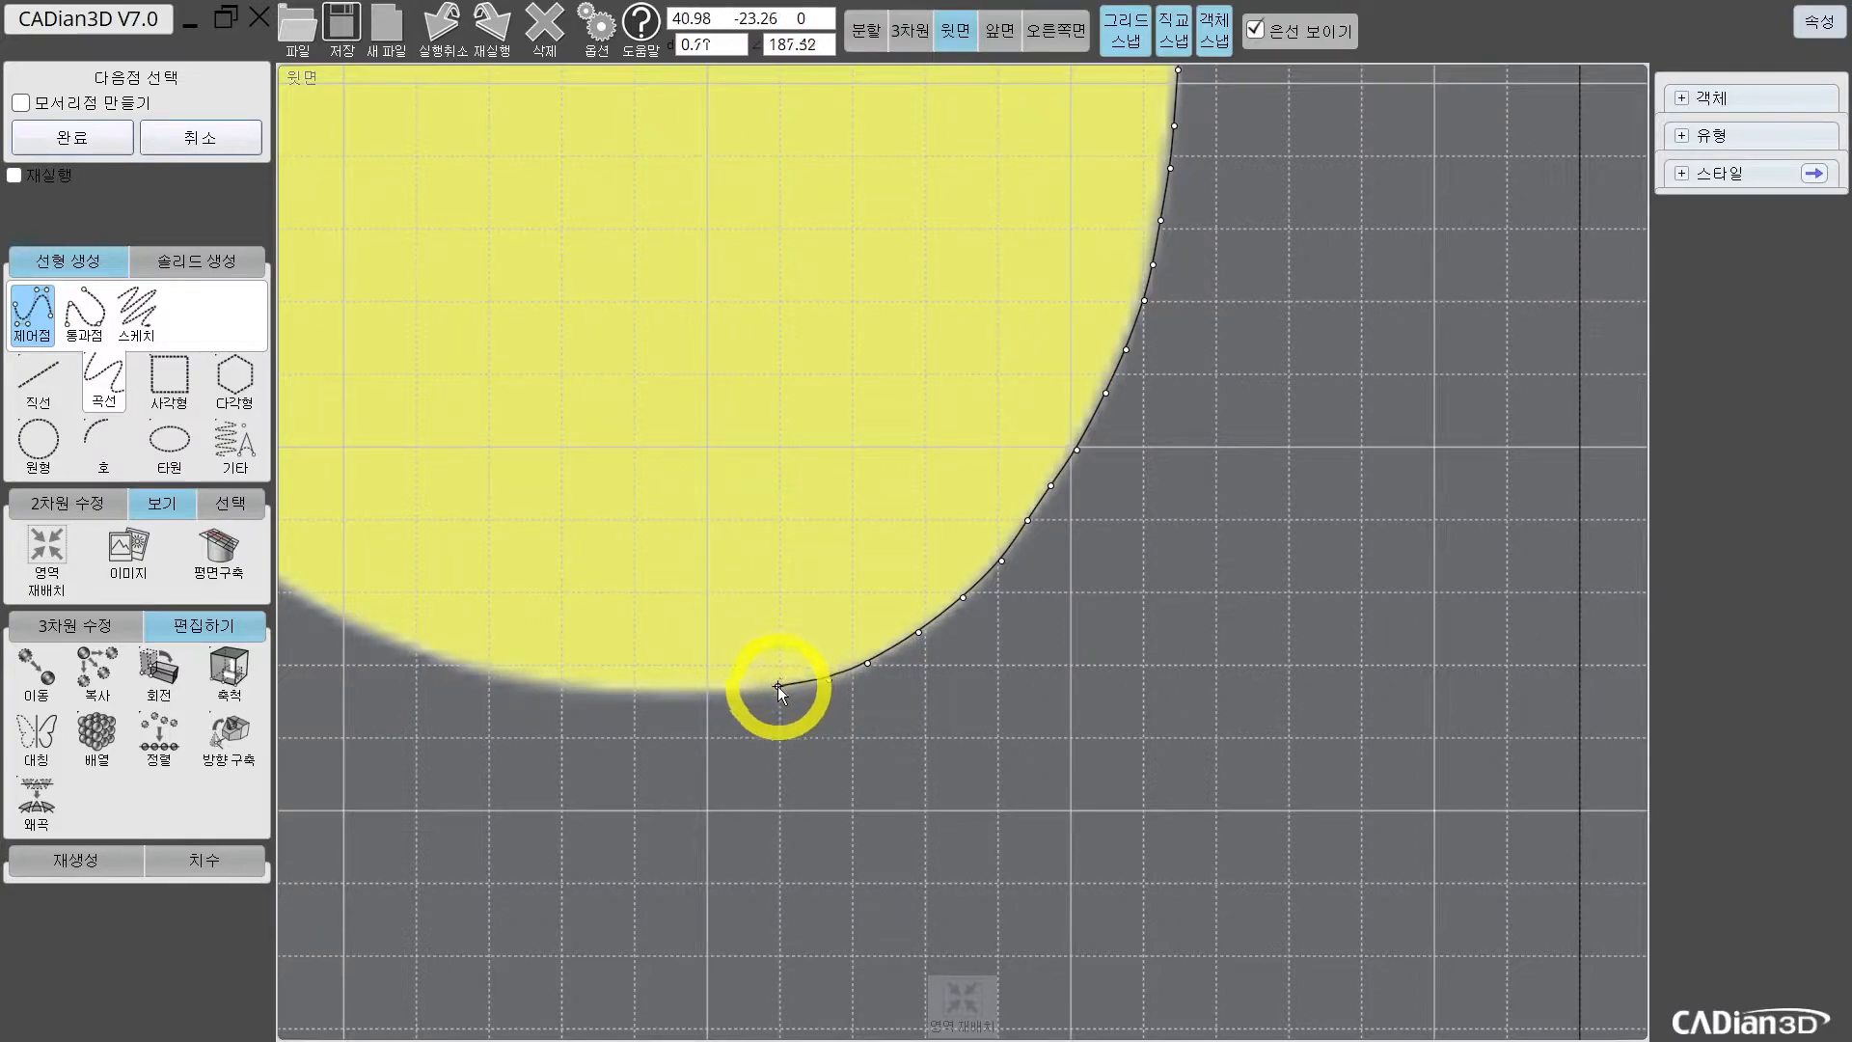
left_click(777, 686)
middle_click_drag(786, 663, 1001, 664)
left_click(928, 689)
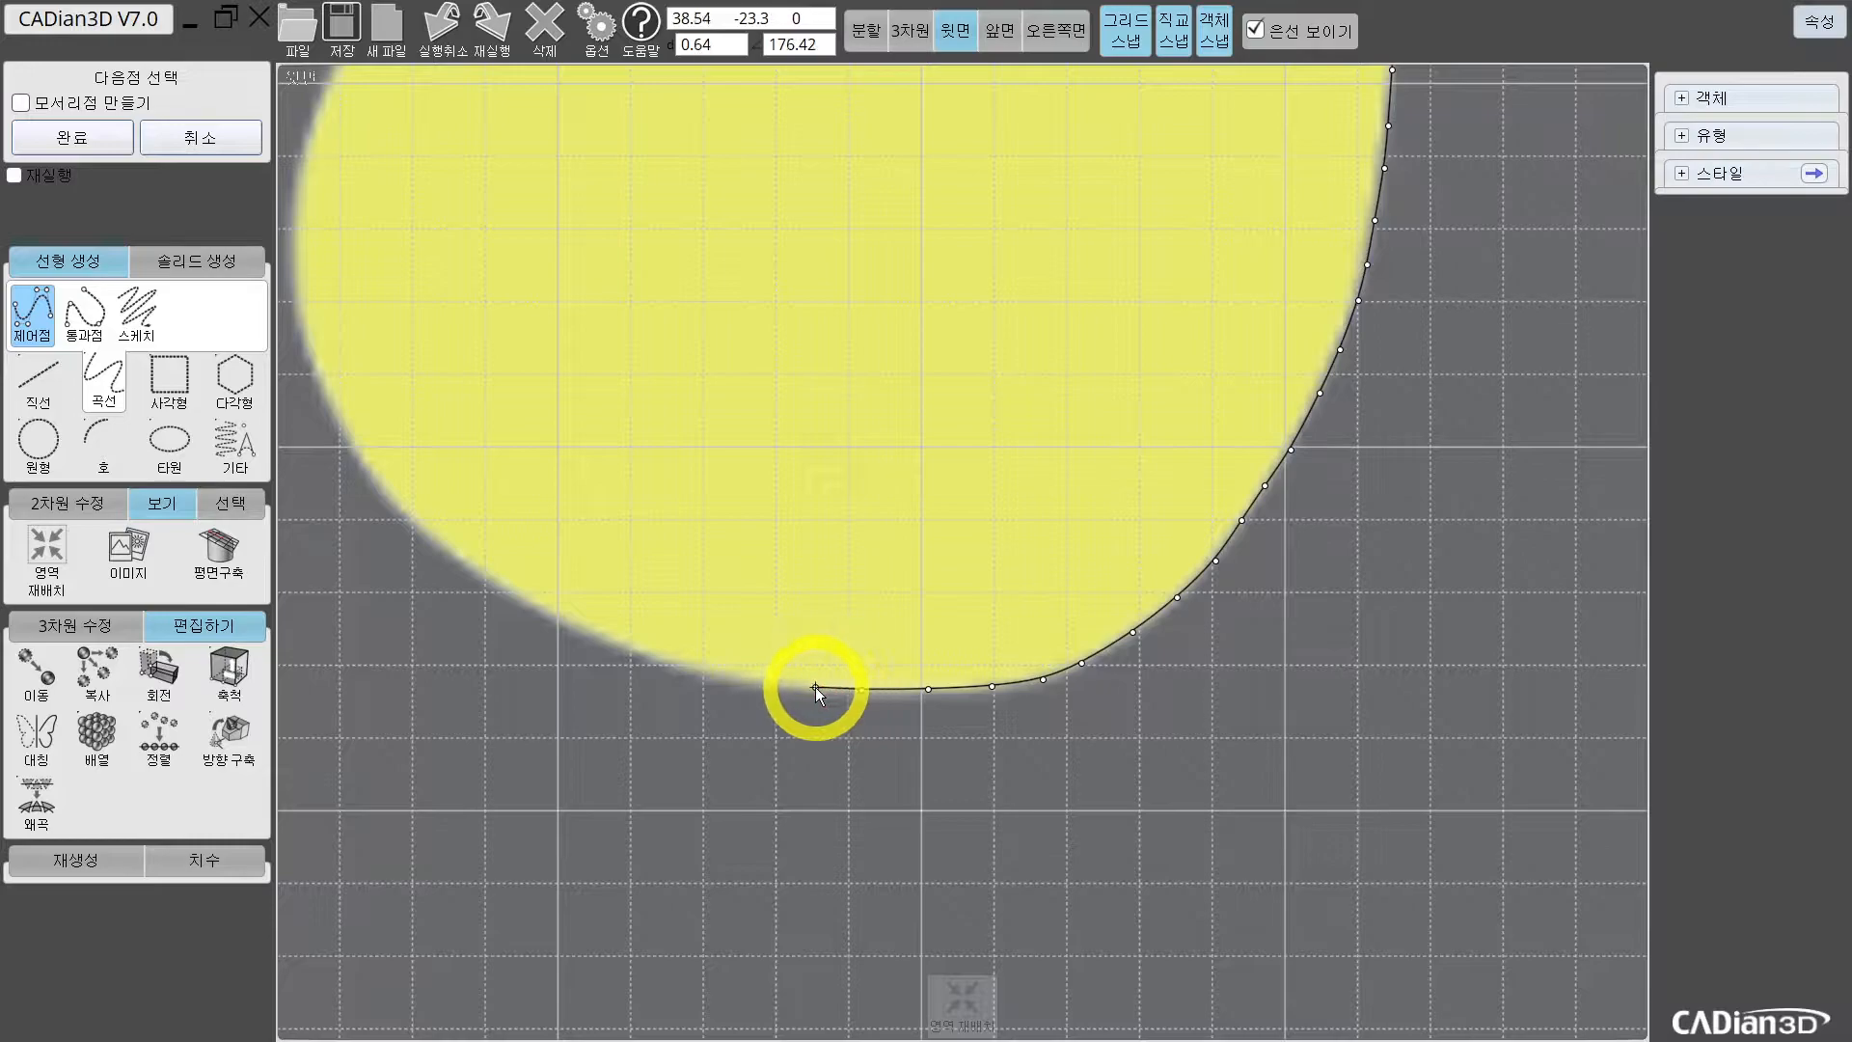
left_click(814, 687)
Step: Trace the lobe's lower-left edge upward from its bottom
middle_click_drag(716, 666, 900, 706)
left_click(748, 660)
left_click(691, 631)
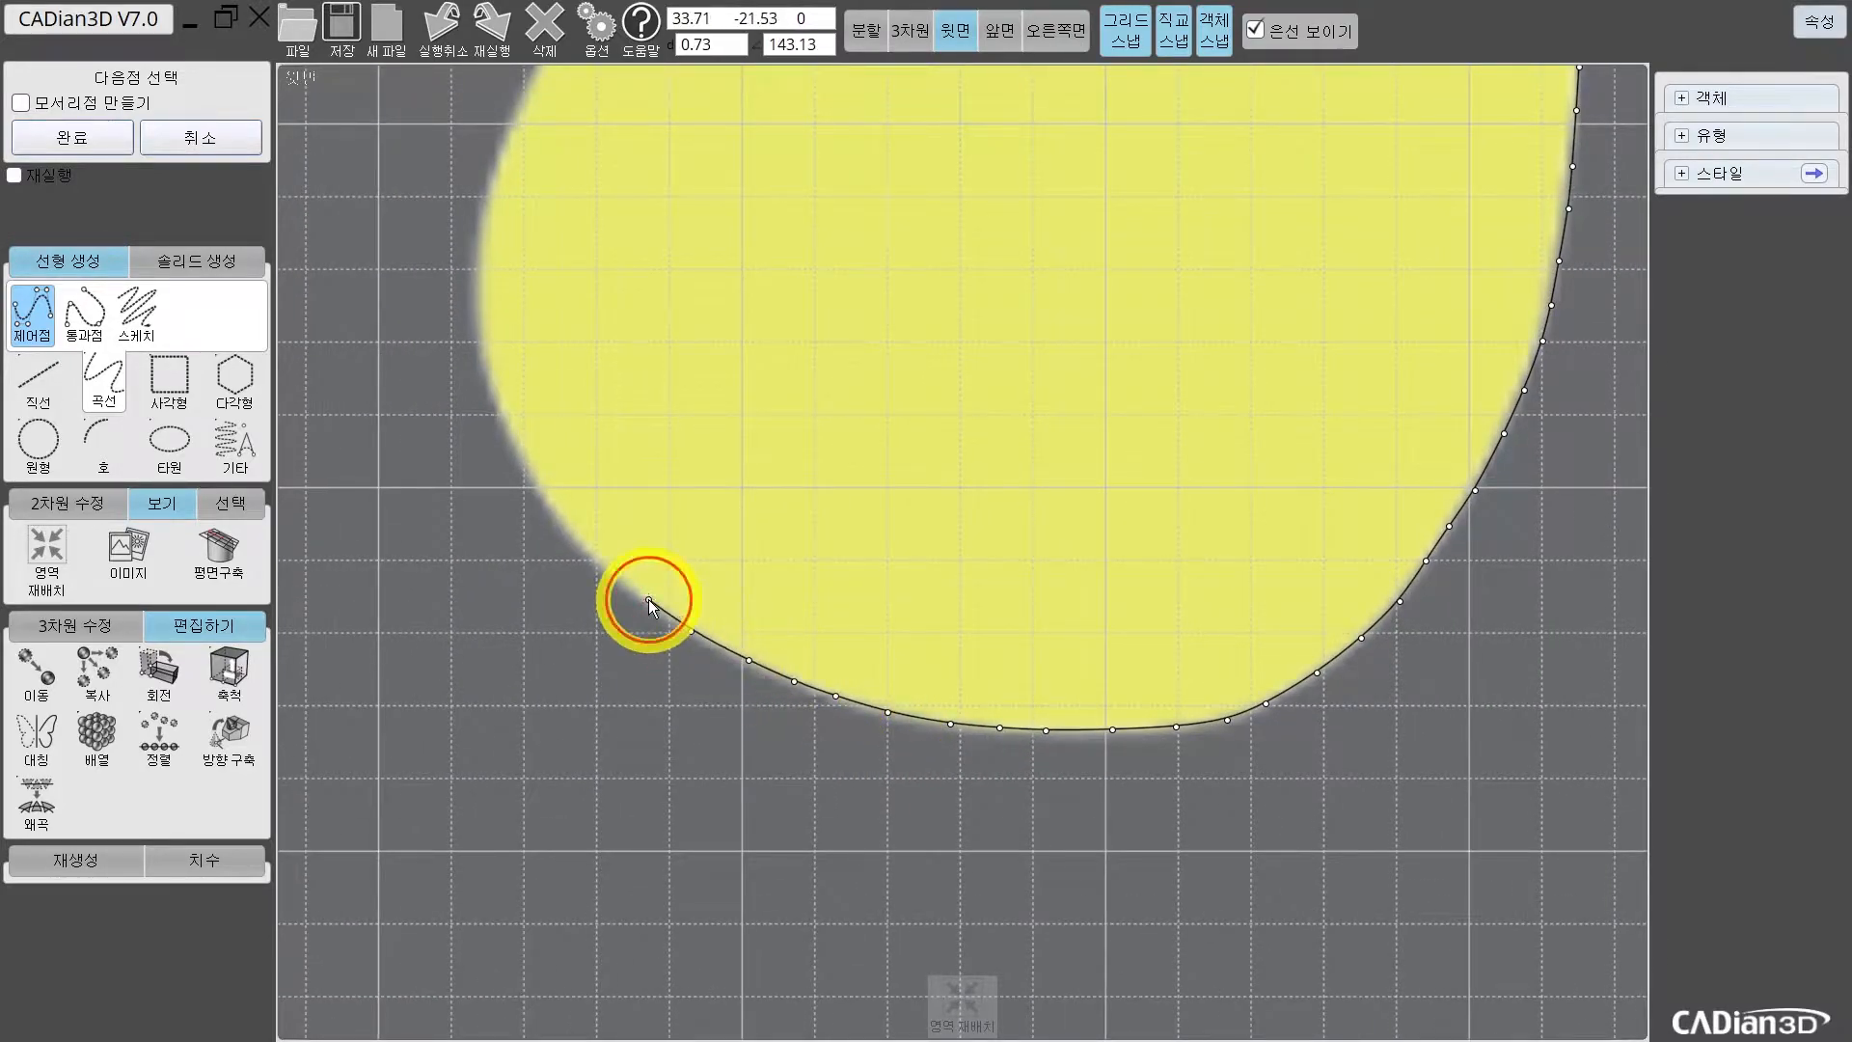
left_click(649, 599)
middle_click_drag(605, 567, 847, 680)
left_click(853, 682)
left_click(819, 649)
left_click(792, 614)
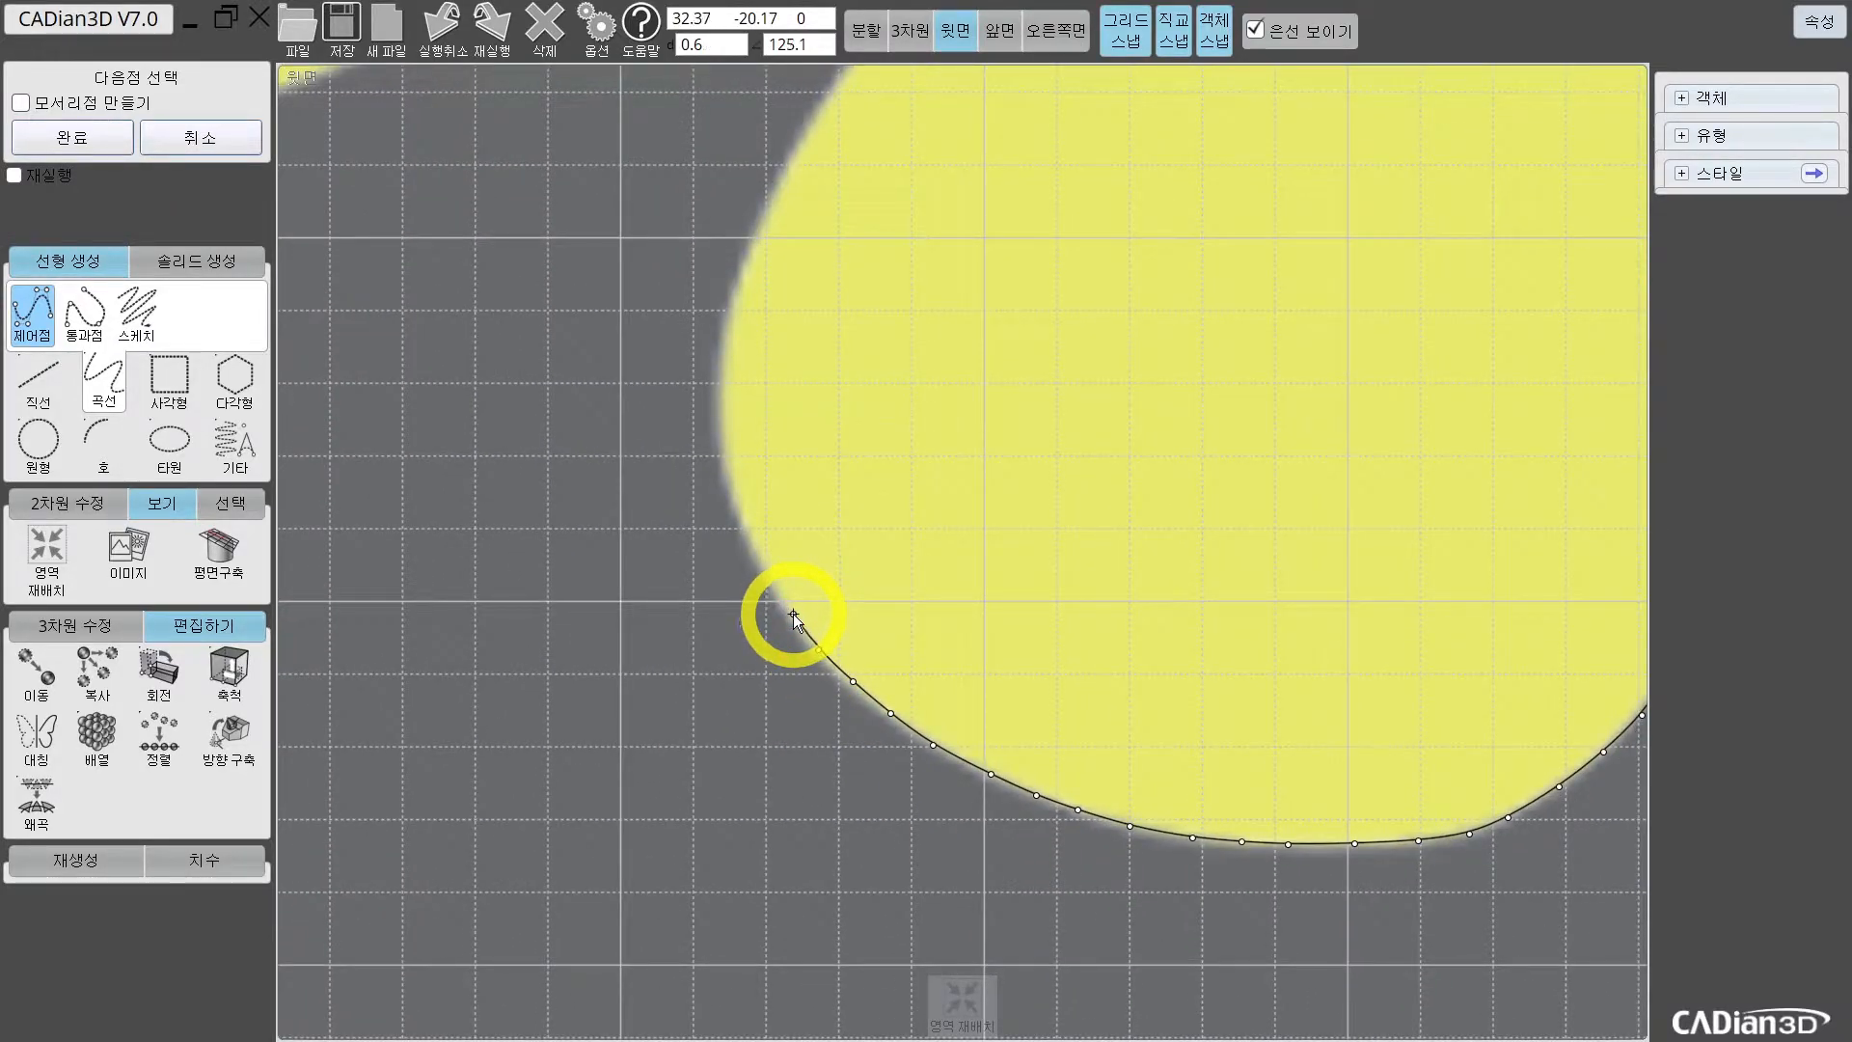
Step: Continue the curve around the leftmost bulge of the upper-left lobe
left_click(768, 572)
left_click(752, 537)
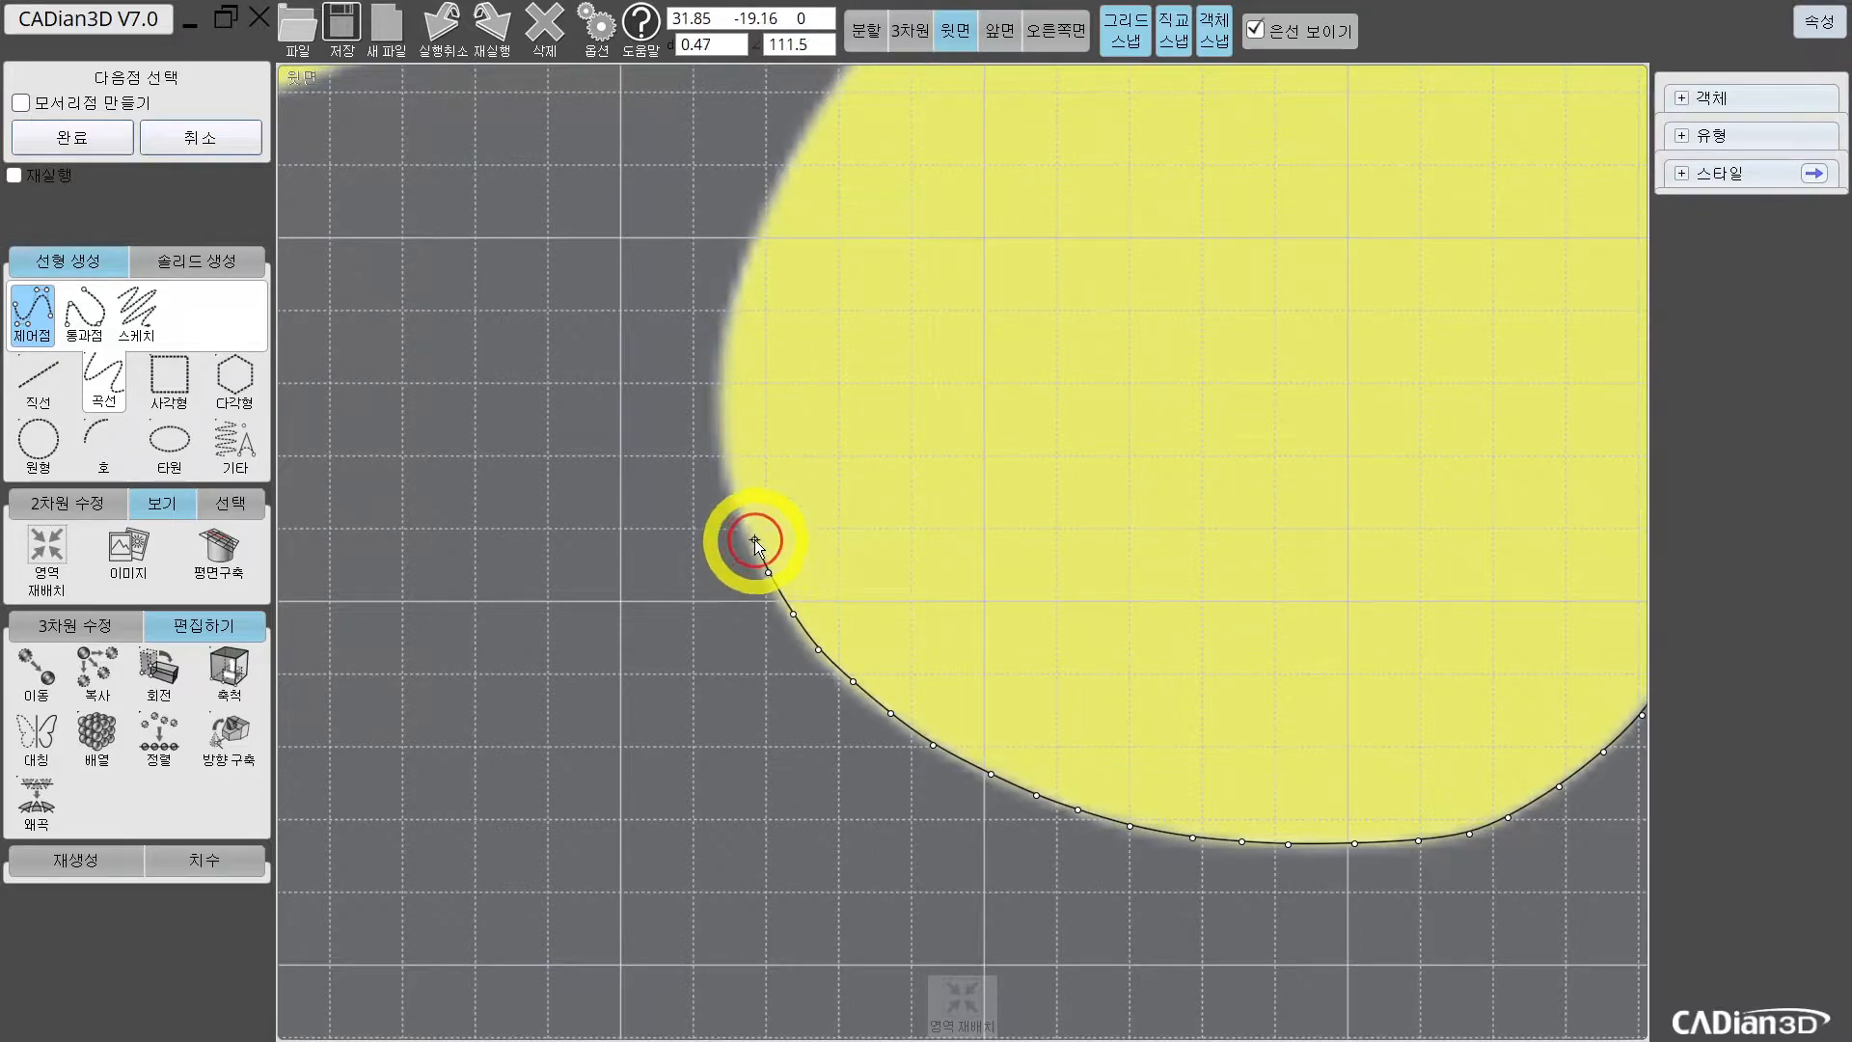
left_click(741, 503)
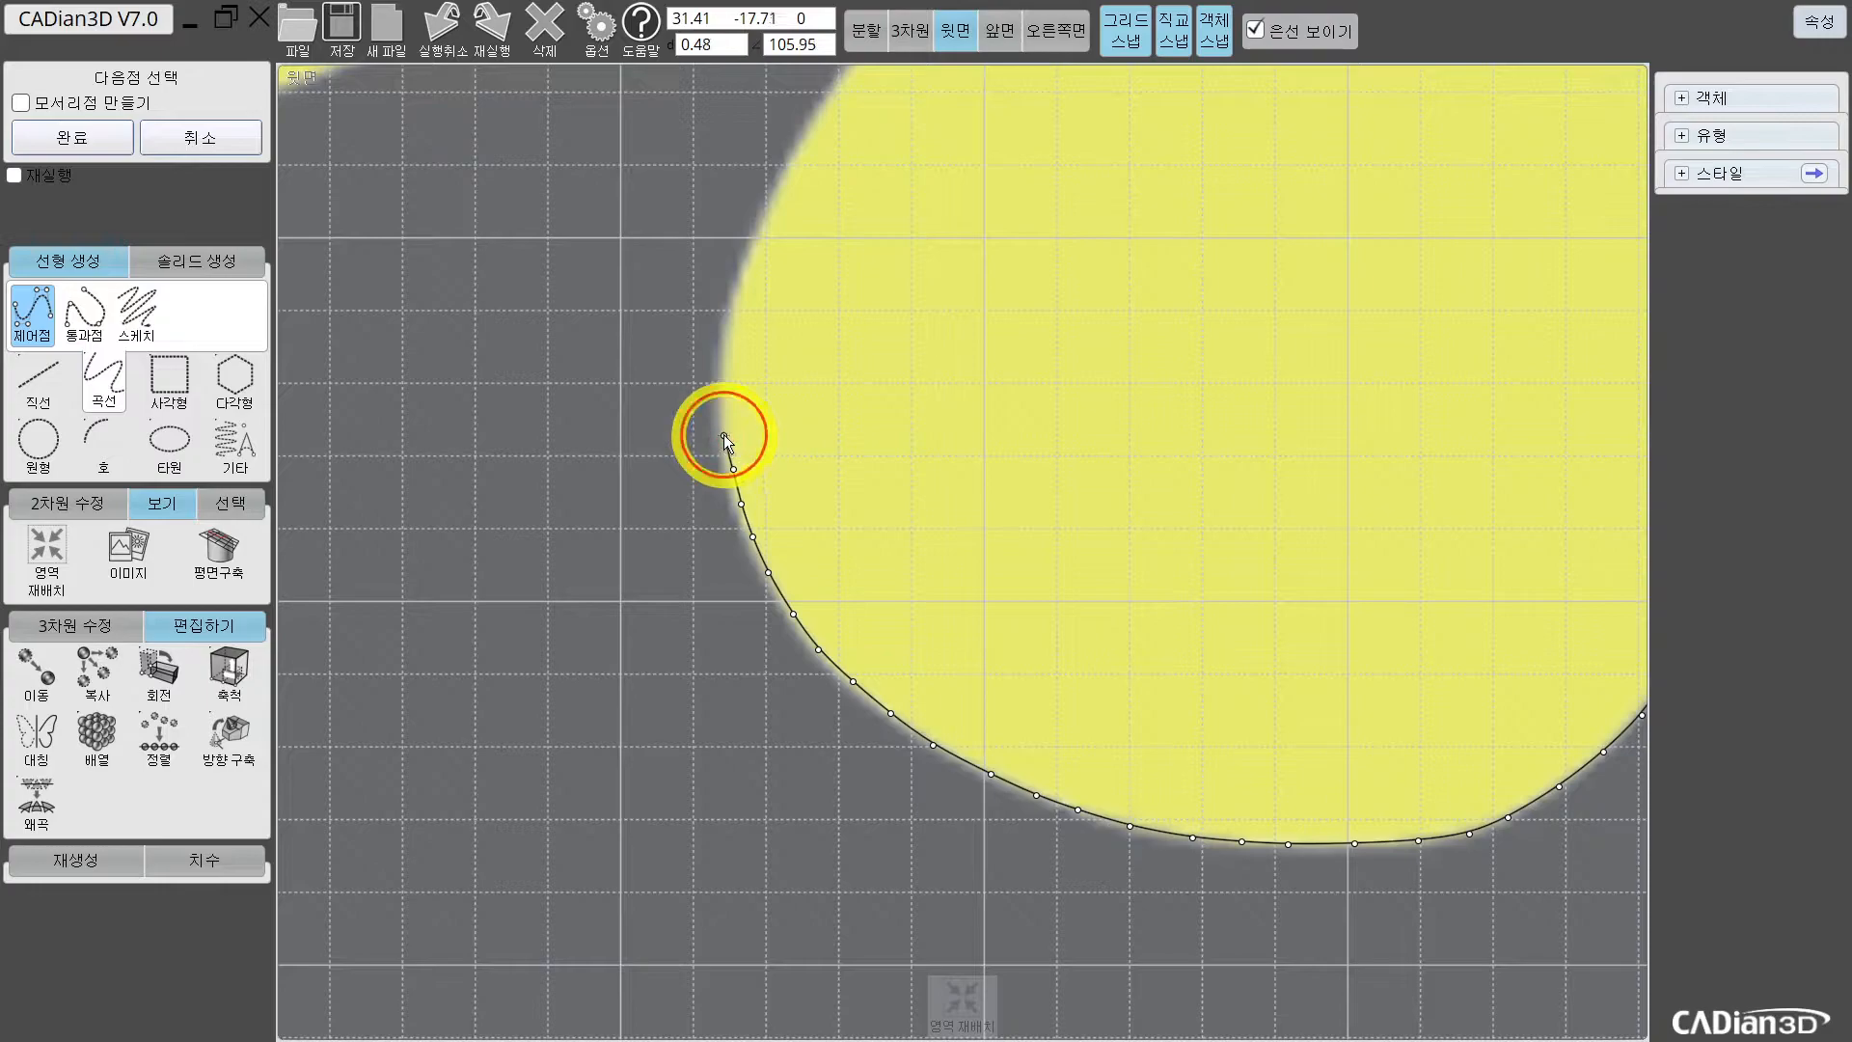
left_click(724, 355)
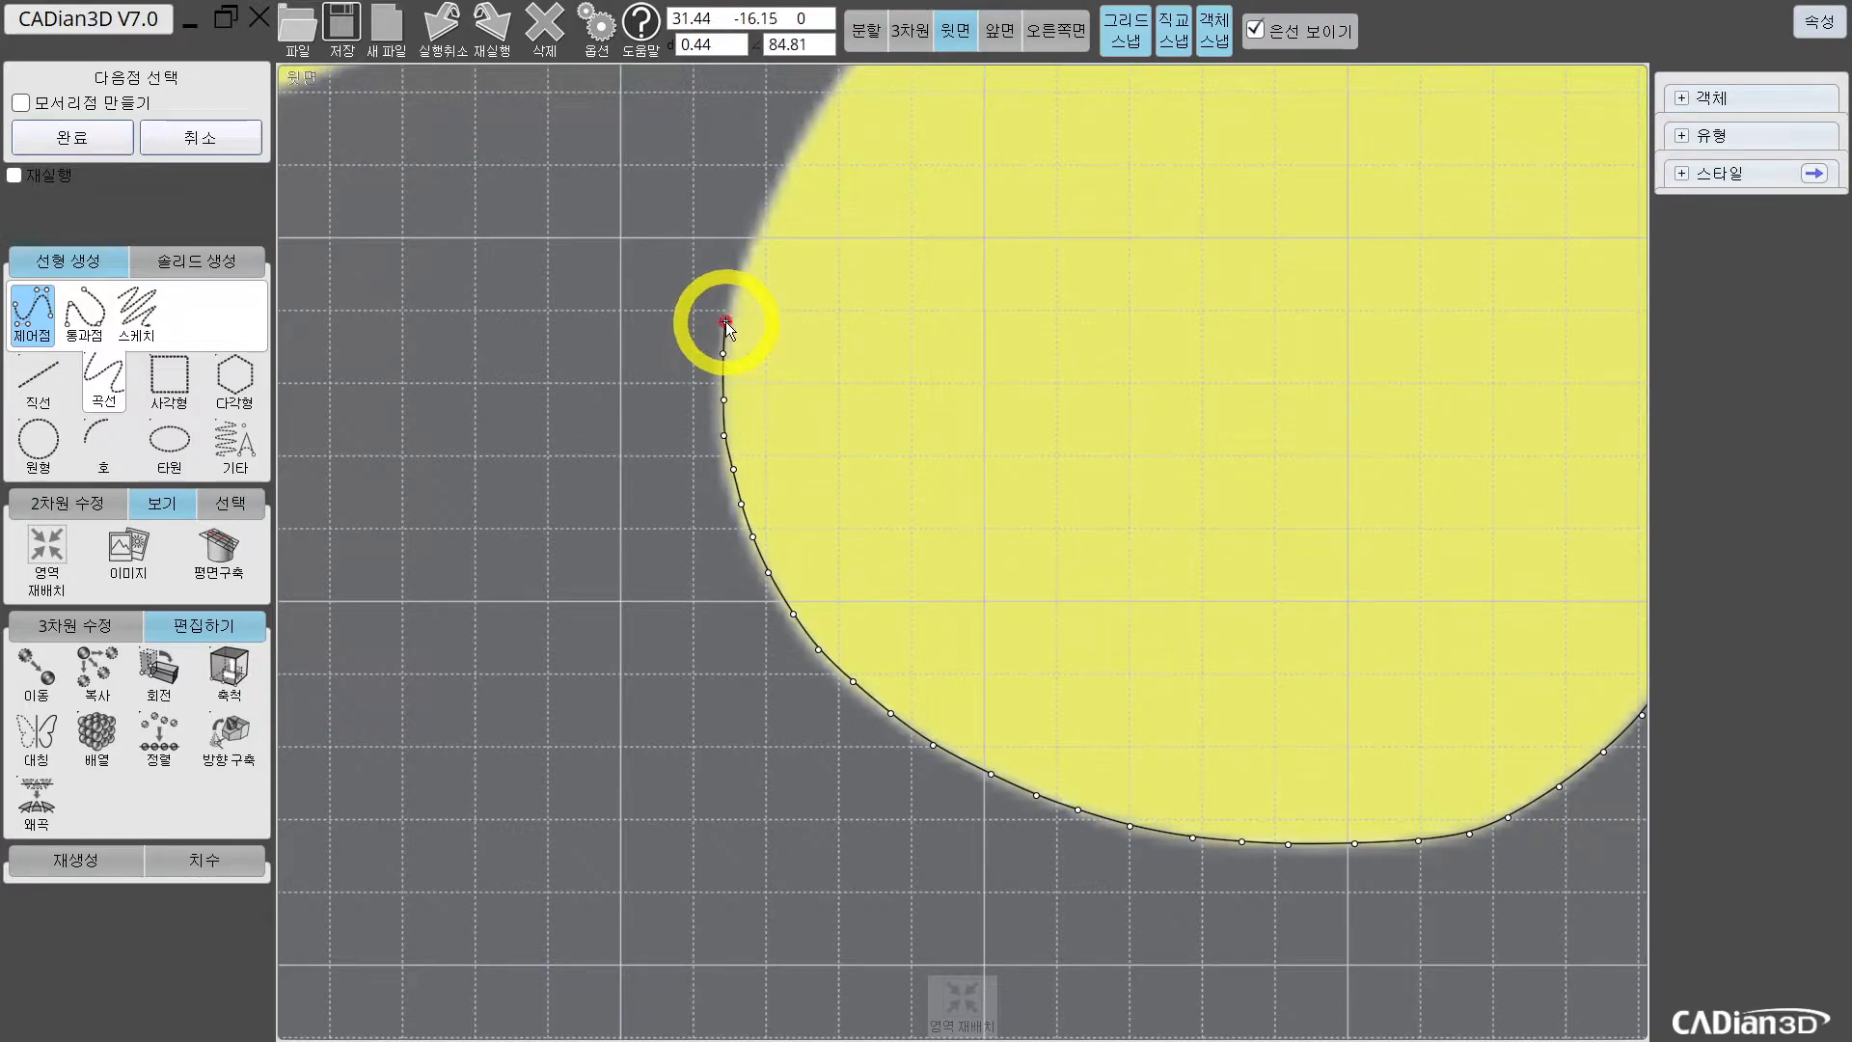
left_click(728, 314)
Step: Trace the lobe's upper-left edge up to the sharp wing tip where the lobe meets the oval ring
middle_click_drag(743, 276, 725, 500)
left_click(724, 495)
left_click(745, 440)
left_click(773, 378)
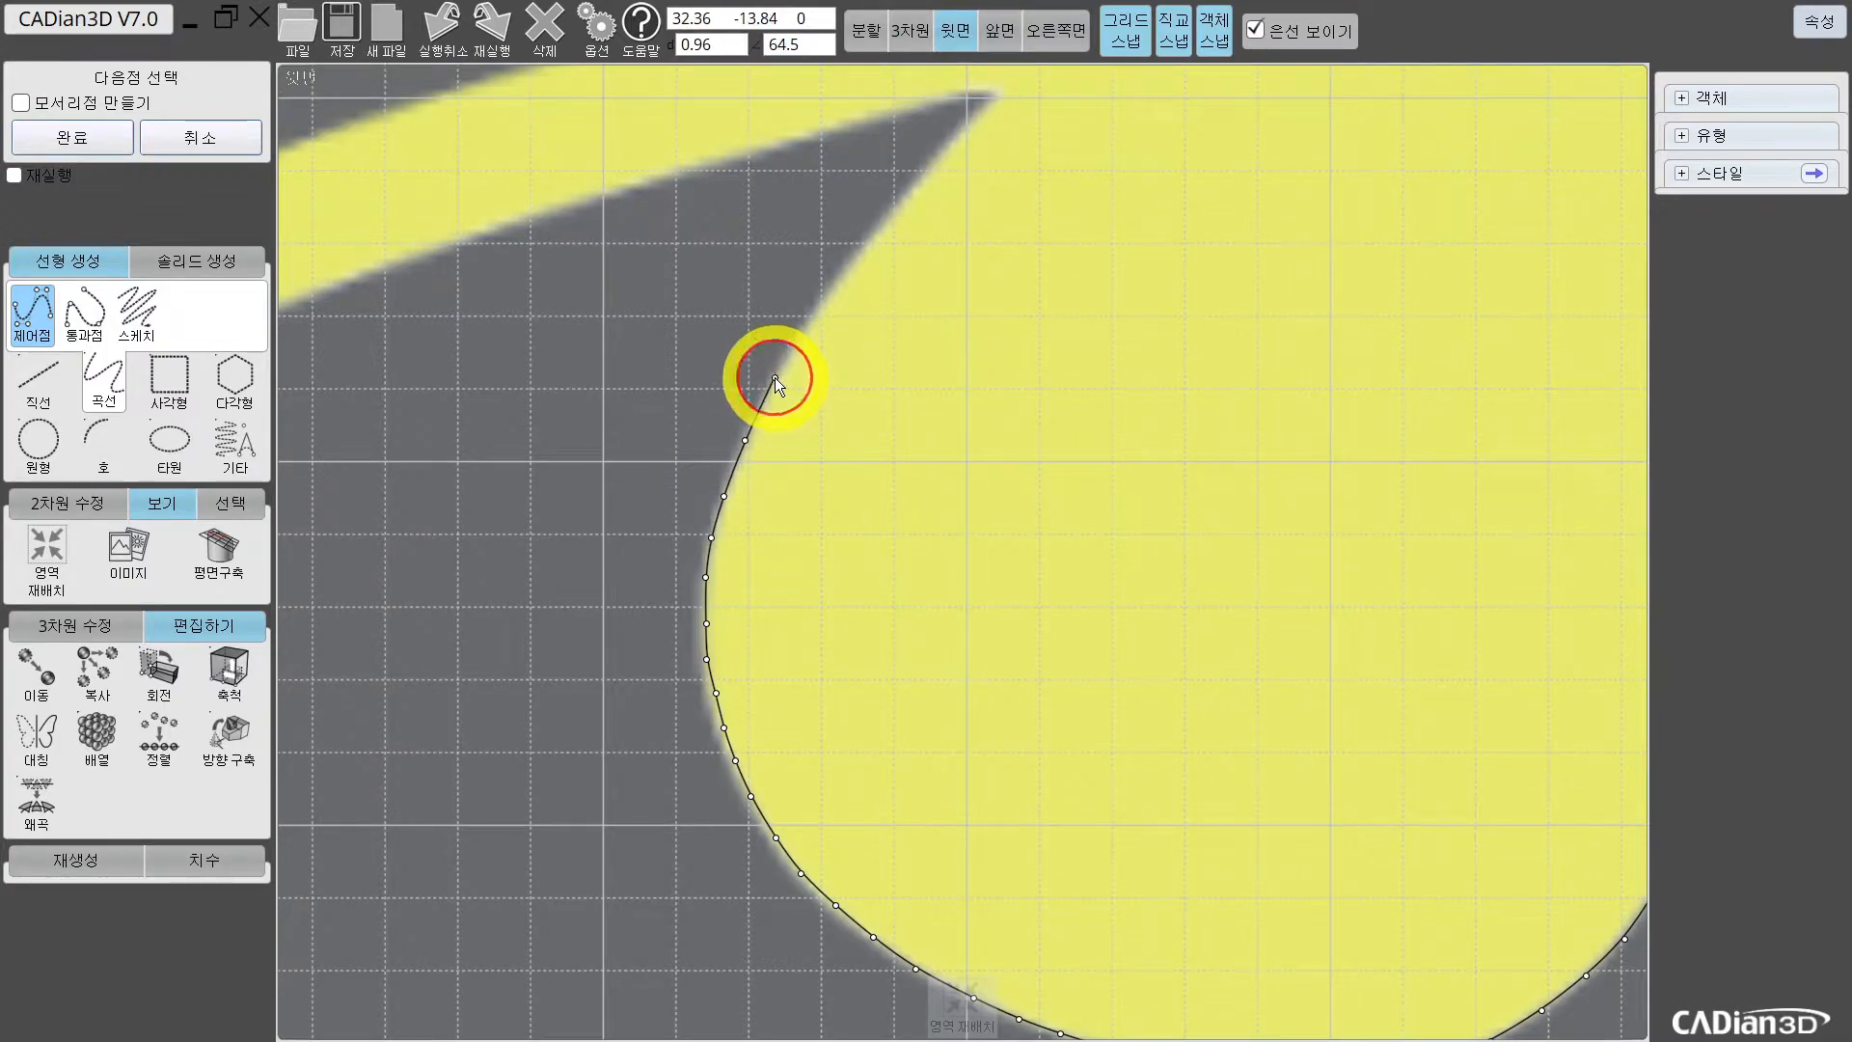
left_click(799, 340)
left_click(827, 301)
left_click(858, 258)
left_click(891, 212)
left_click(923, 171)
middle_click_drag(924, 173, 819, 425)
scroll(819, 425, "up", 2)
left_click(937, 299)
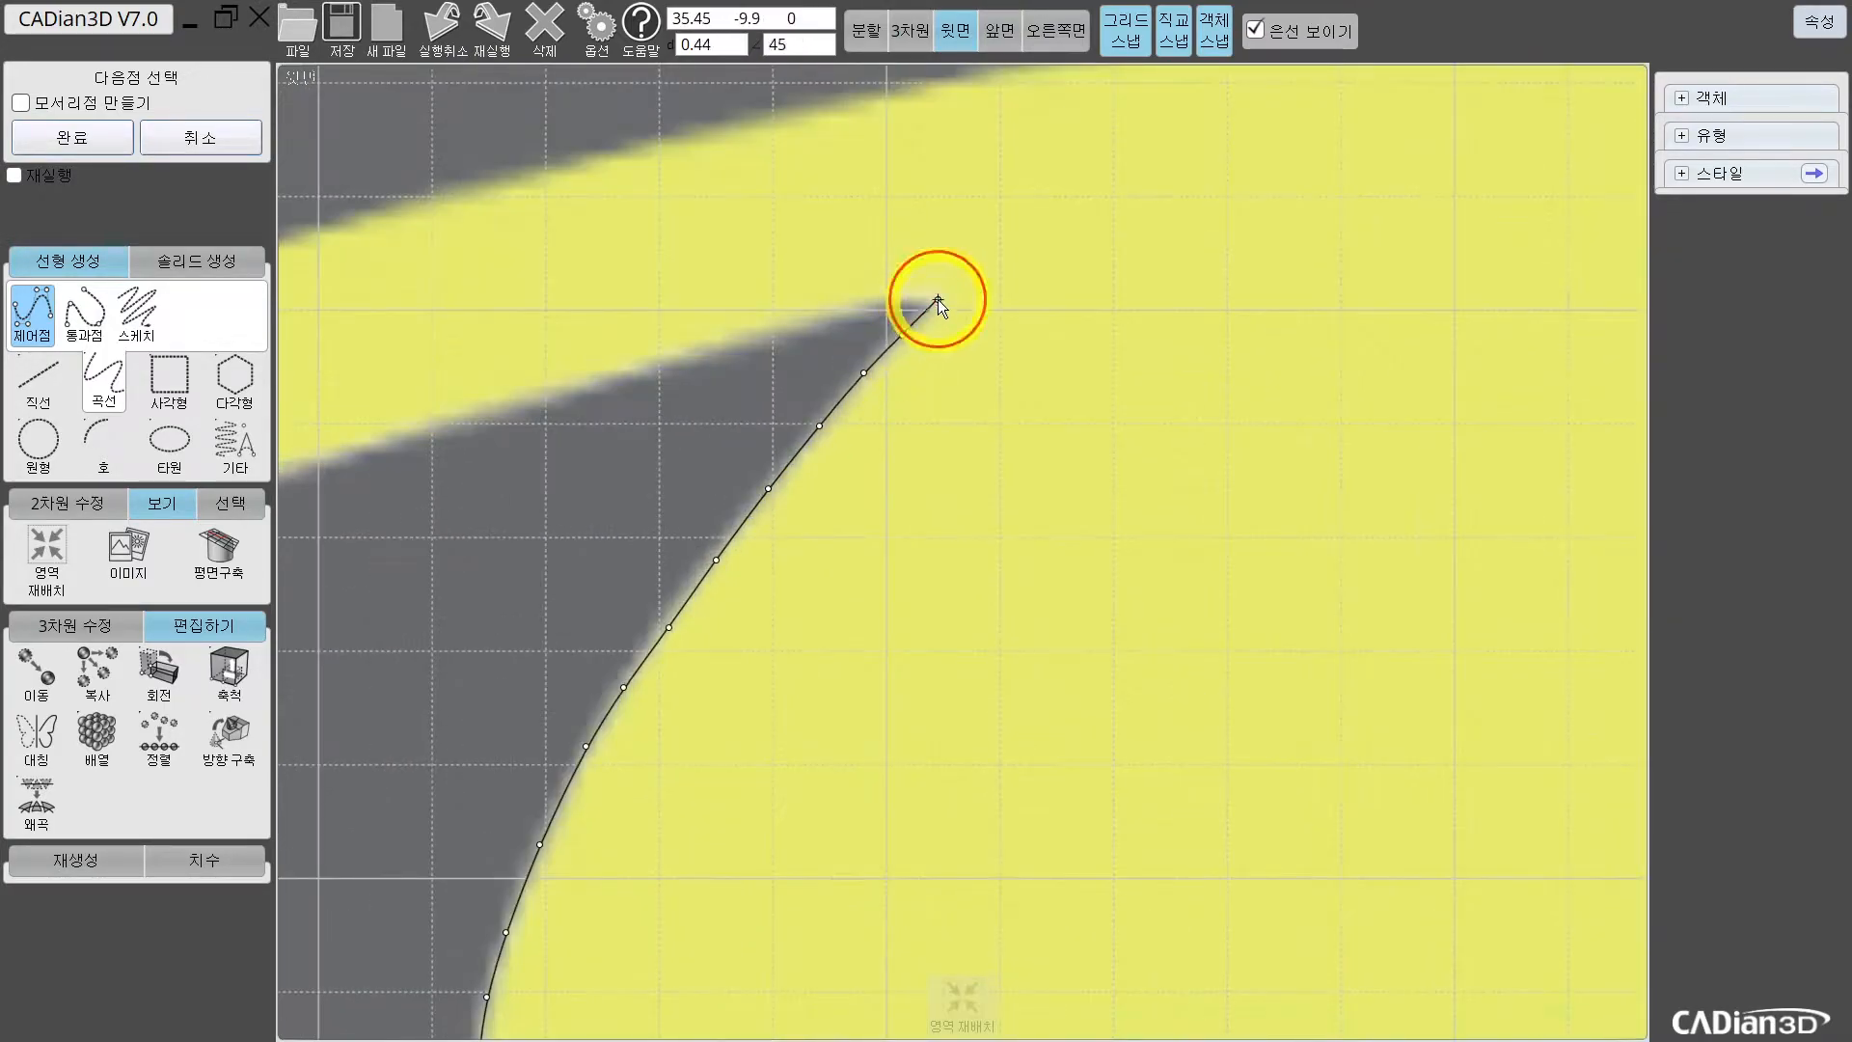
Step: Trace the oval ring's inner edge leftward from the sharp wing tip to about 27, -12
left_click(706, 347)
left_click(650, 363)
left_click(589, 378)
middle_click_drag(496, 409, 935, 371)
left_click(955, 359)
left_click(902, 375)
left_click(841, 390)
left_click(789, 403)
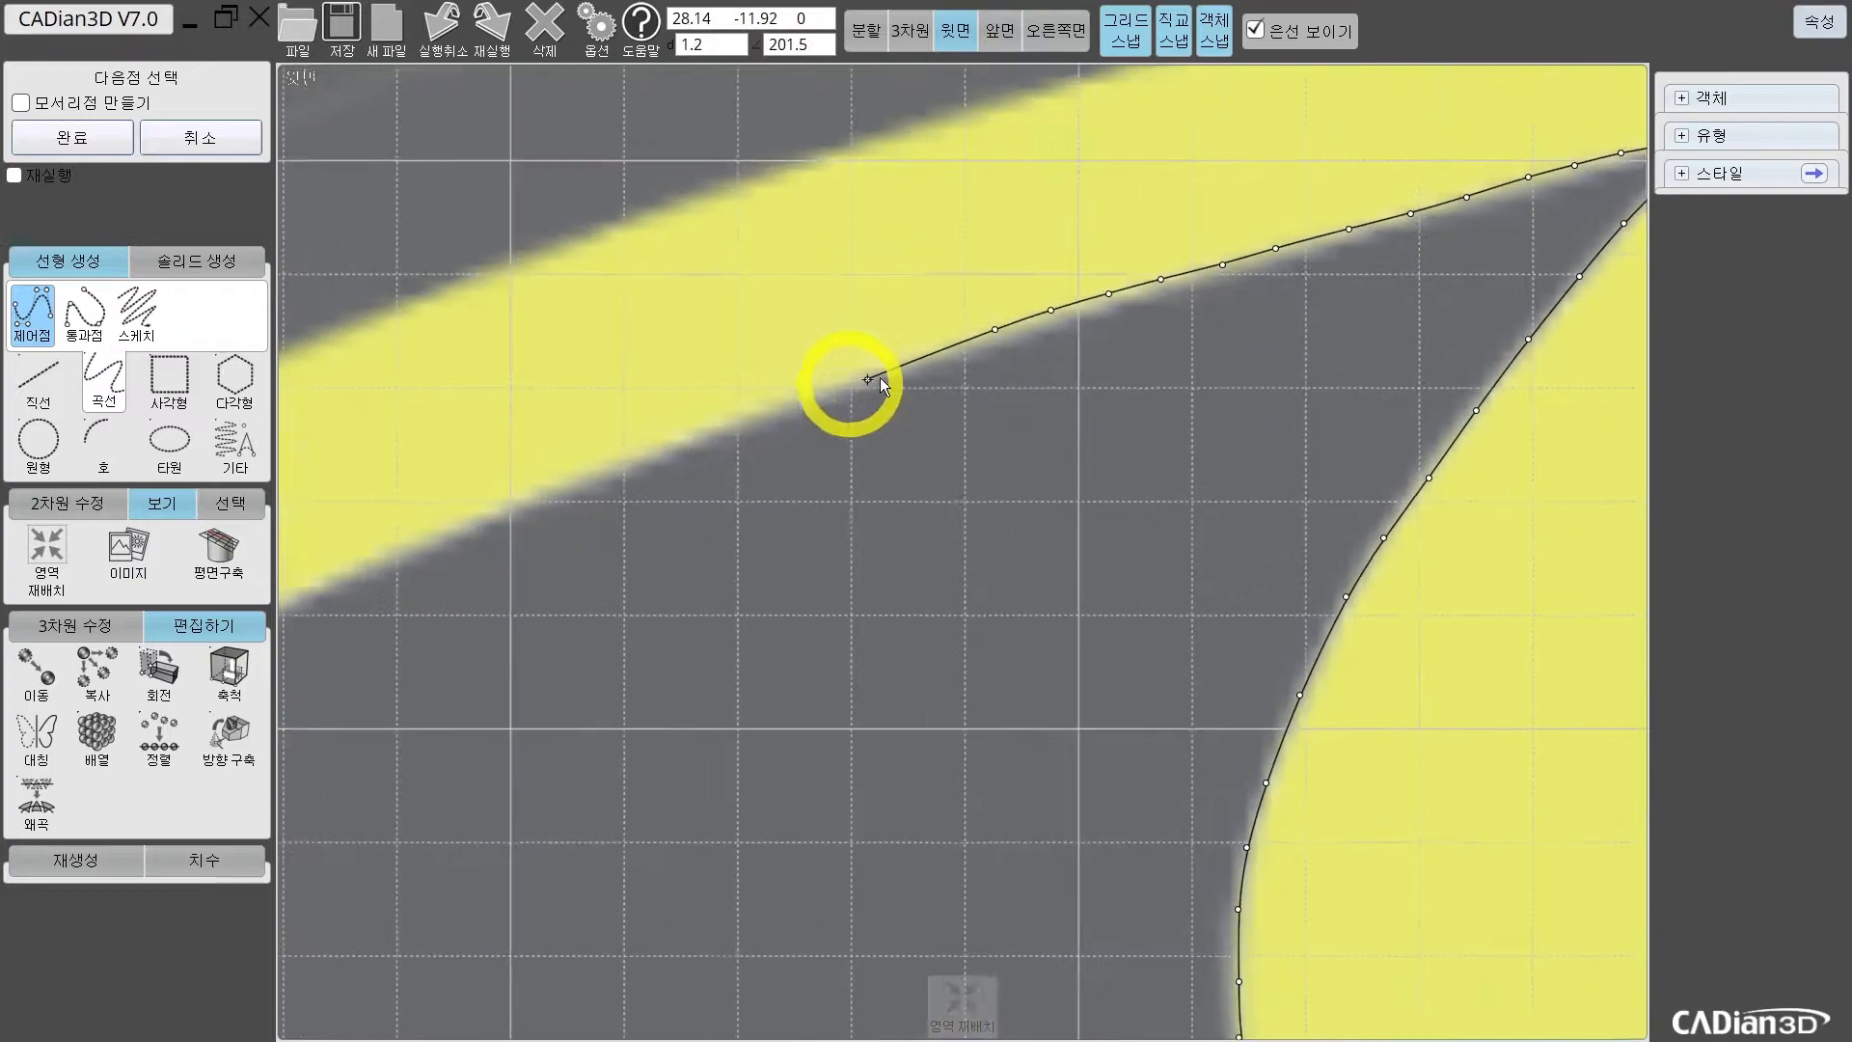
left_click(947, 351)
left_click(887, 368)
left_click(825, 391)
left_click(746, 422)
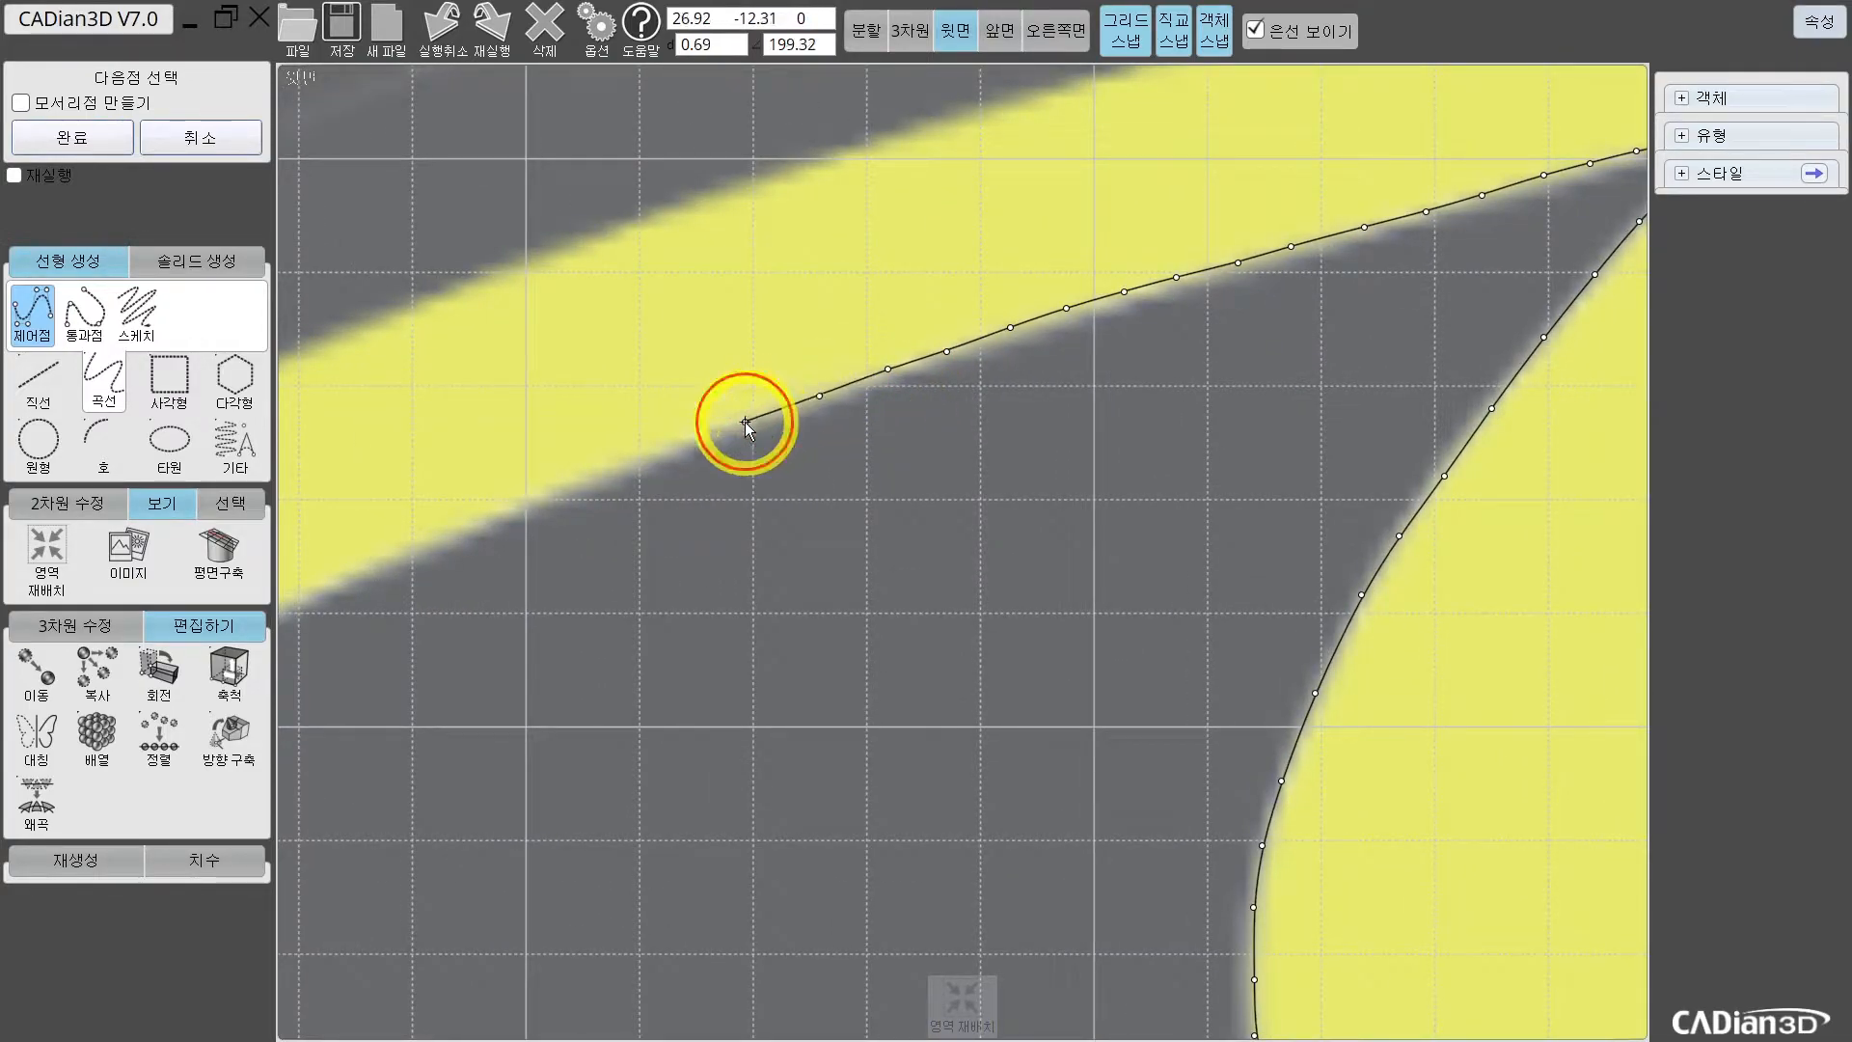
Step: Continue the curve down the oval ring's upper-left inner edge to about 23, -14
left_click(685, 444)
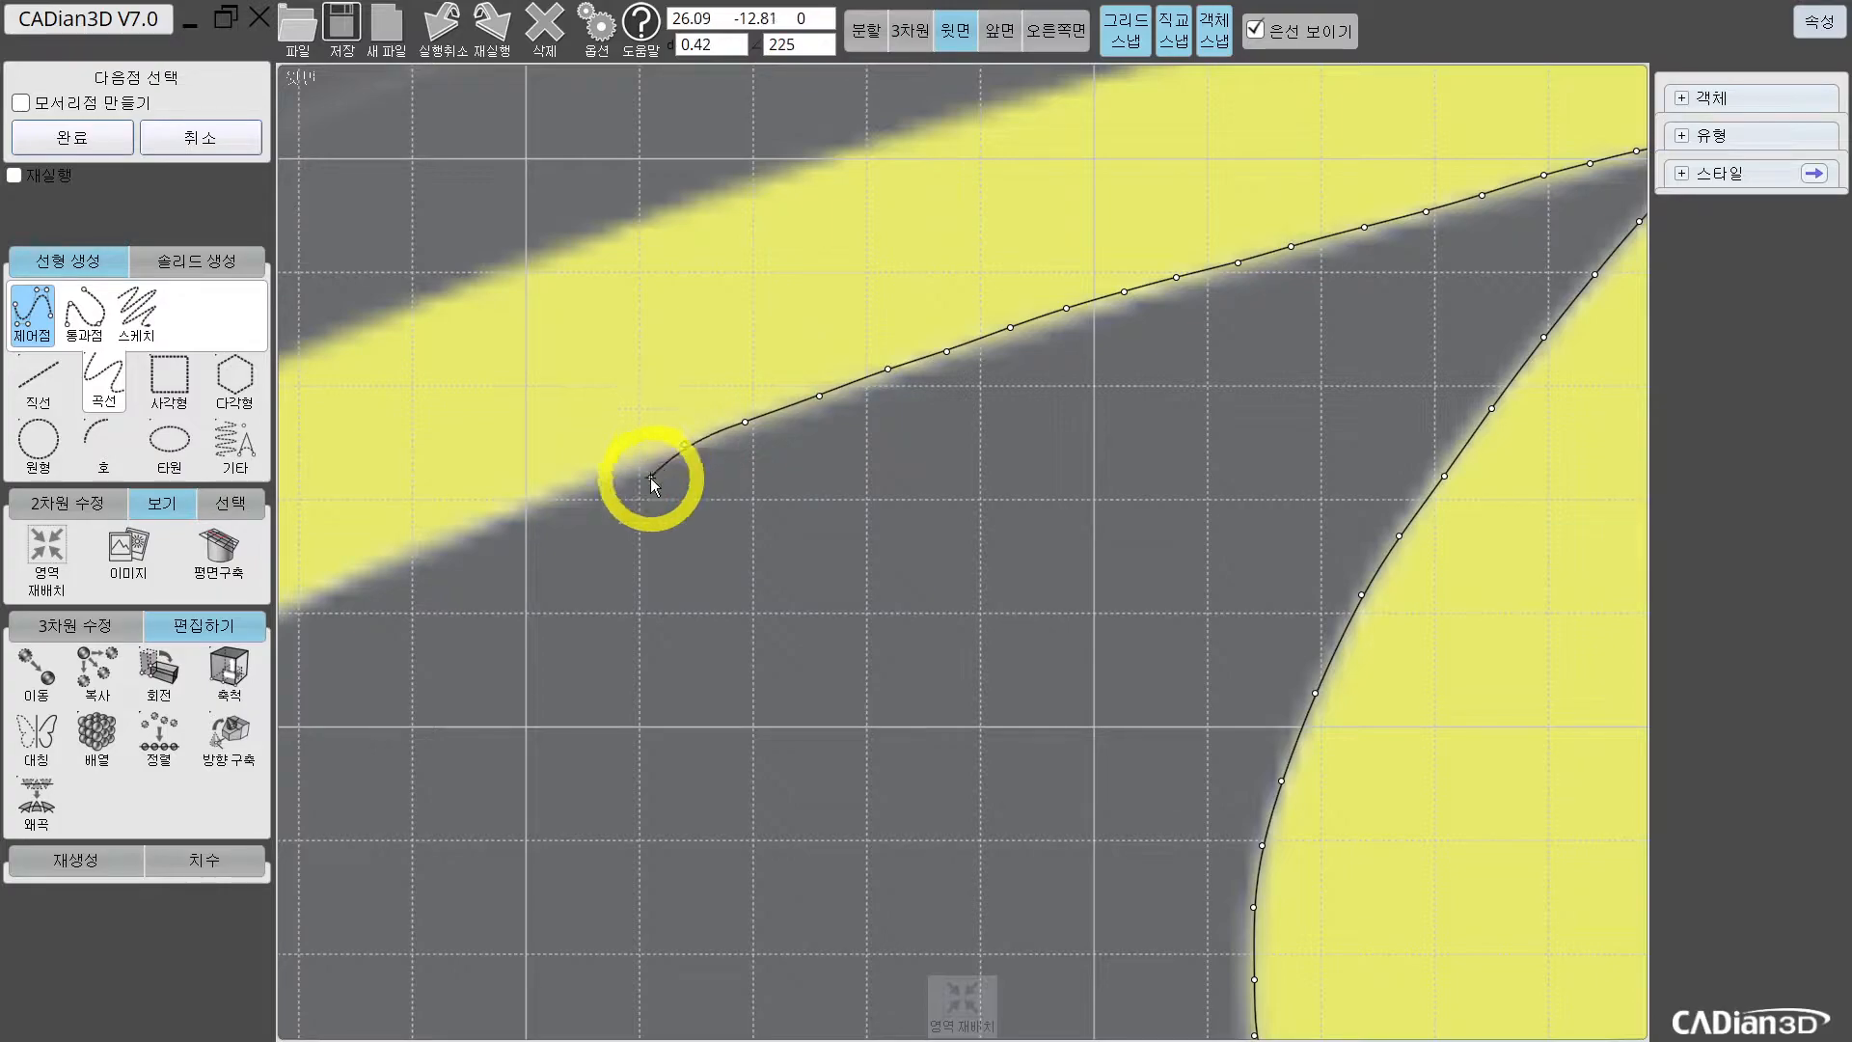
left_click(621, 473)
middle_click_drag(622, 472, 901, 379)
left_click(839, 403)
left_click(768, 436)
left_click(699, 458)
left_click(619, 503)
middle_click_drag(650, 489, 965, 354)
left_click(890, 376)
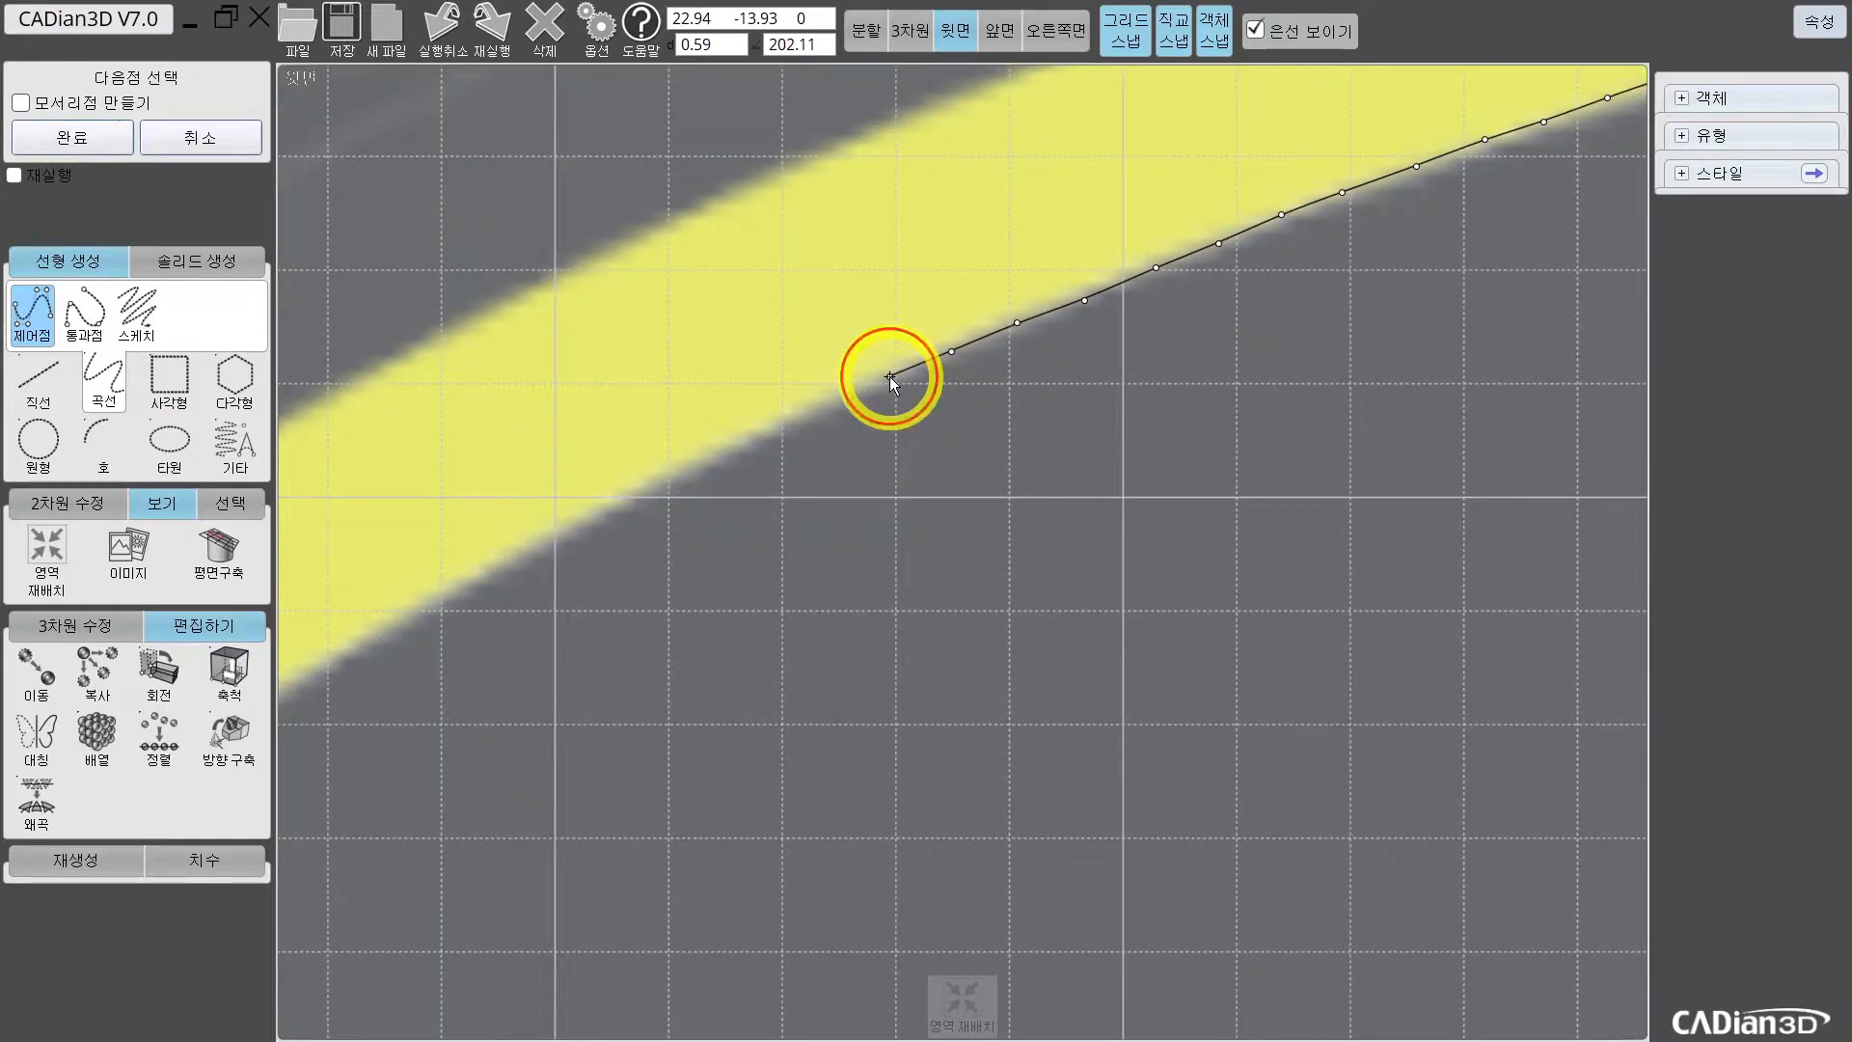
Step: Trace the oval ring's inner edge further down-left to about 17, -17
left_click(832, 402)
left_click(780, 421)
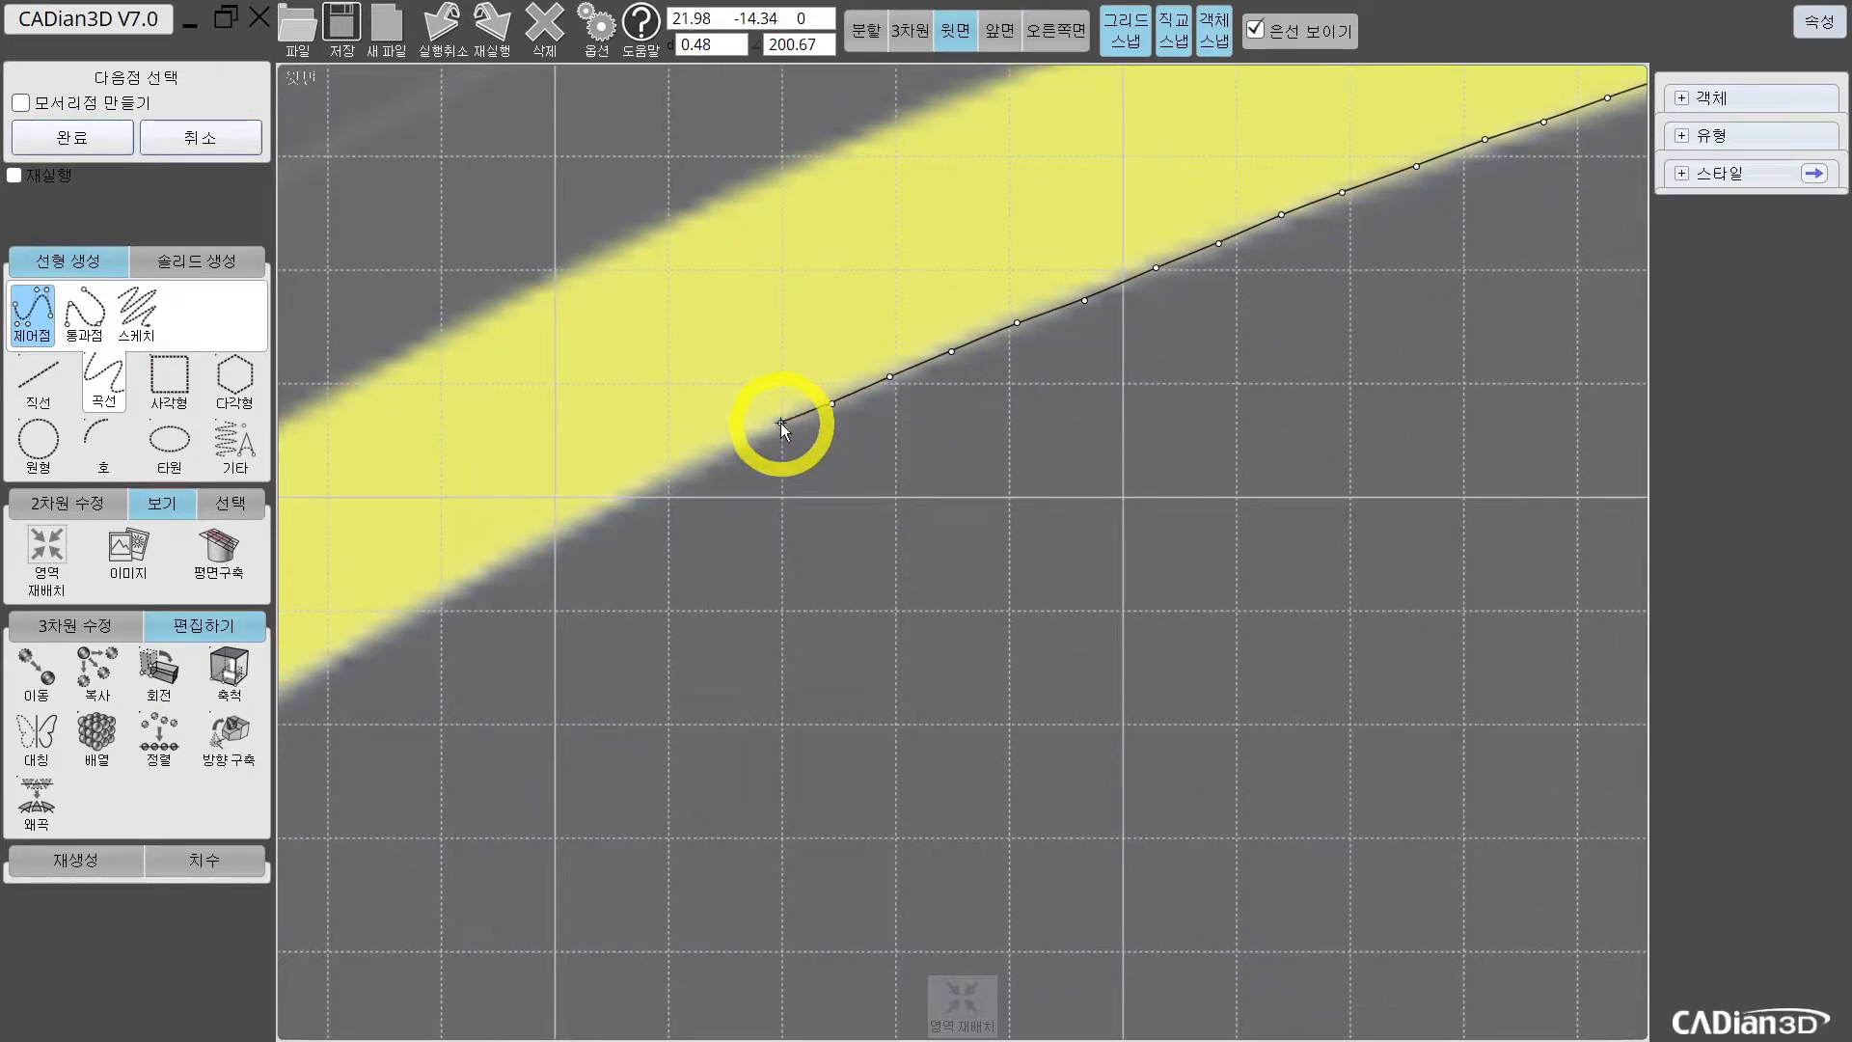
left_click(720, 454)
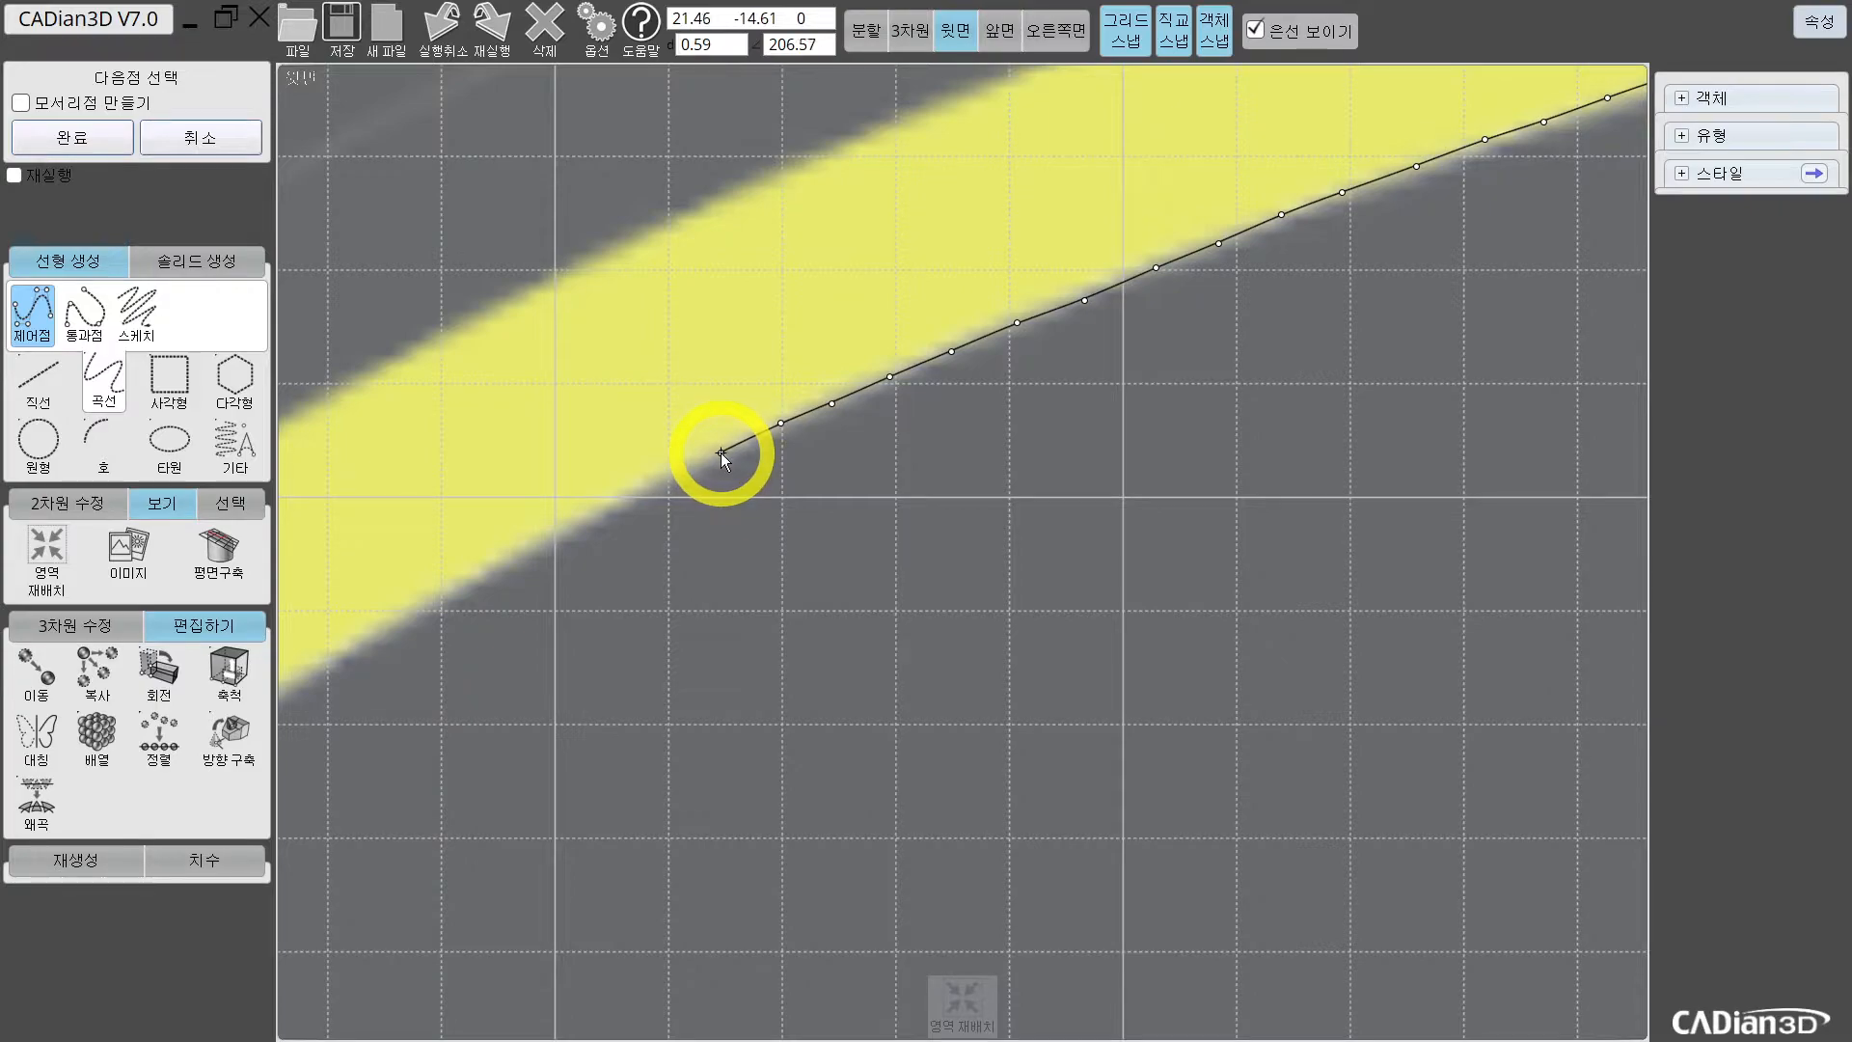
left_click(665, 476)
middle_click_drag(650, 494, 764, 443)
left_click(725, 455)
left_click(662, 492)
left_click(611, 516)
middle_click_drag(554, 552, 902, 375)
left_click(902, 376)
left_click(843, 408)
left_click(775, 444)
left_click(717, 481)
left_click(656, 519)
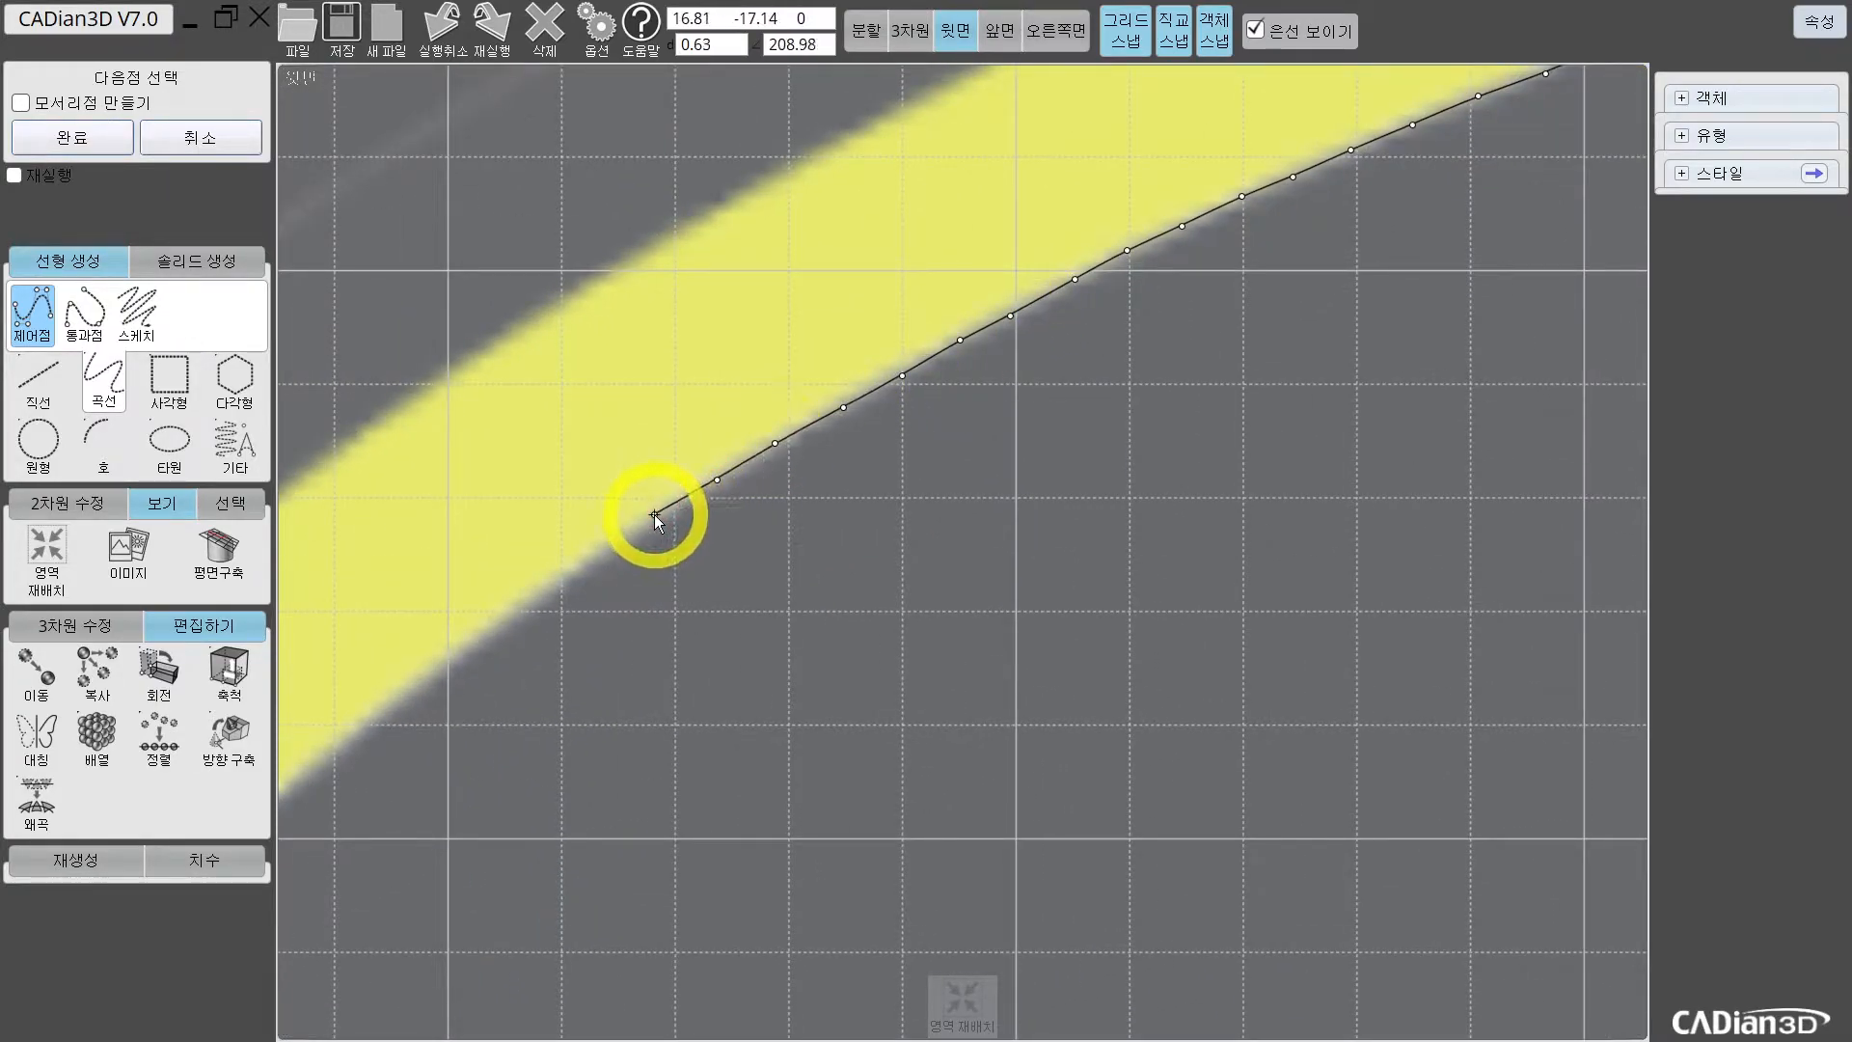
Step: Extend the curve along the steepening inner edge of the ring past about 13.6, -19.5
left_click(599, 552)
middle_click_drag(605, 548, 929, 281)
left_click(817, 366)
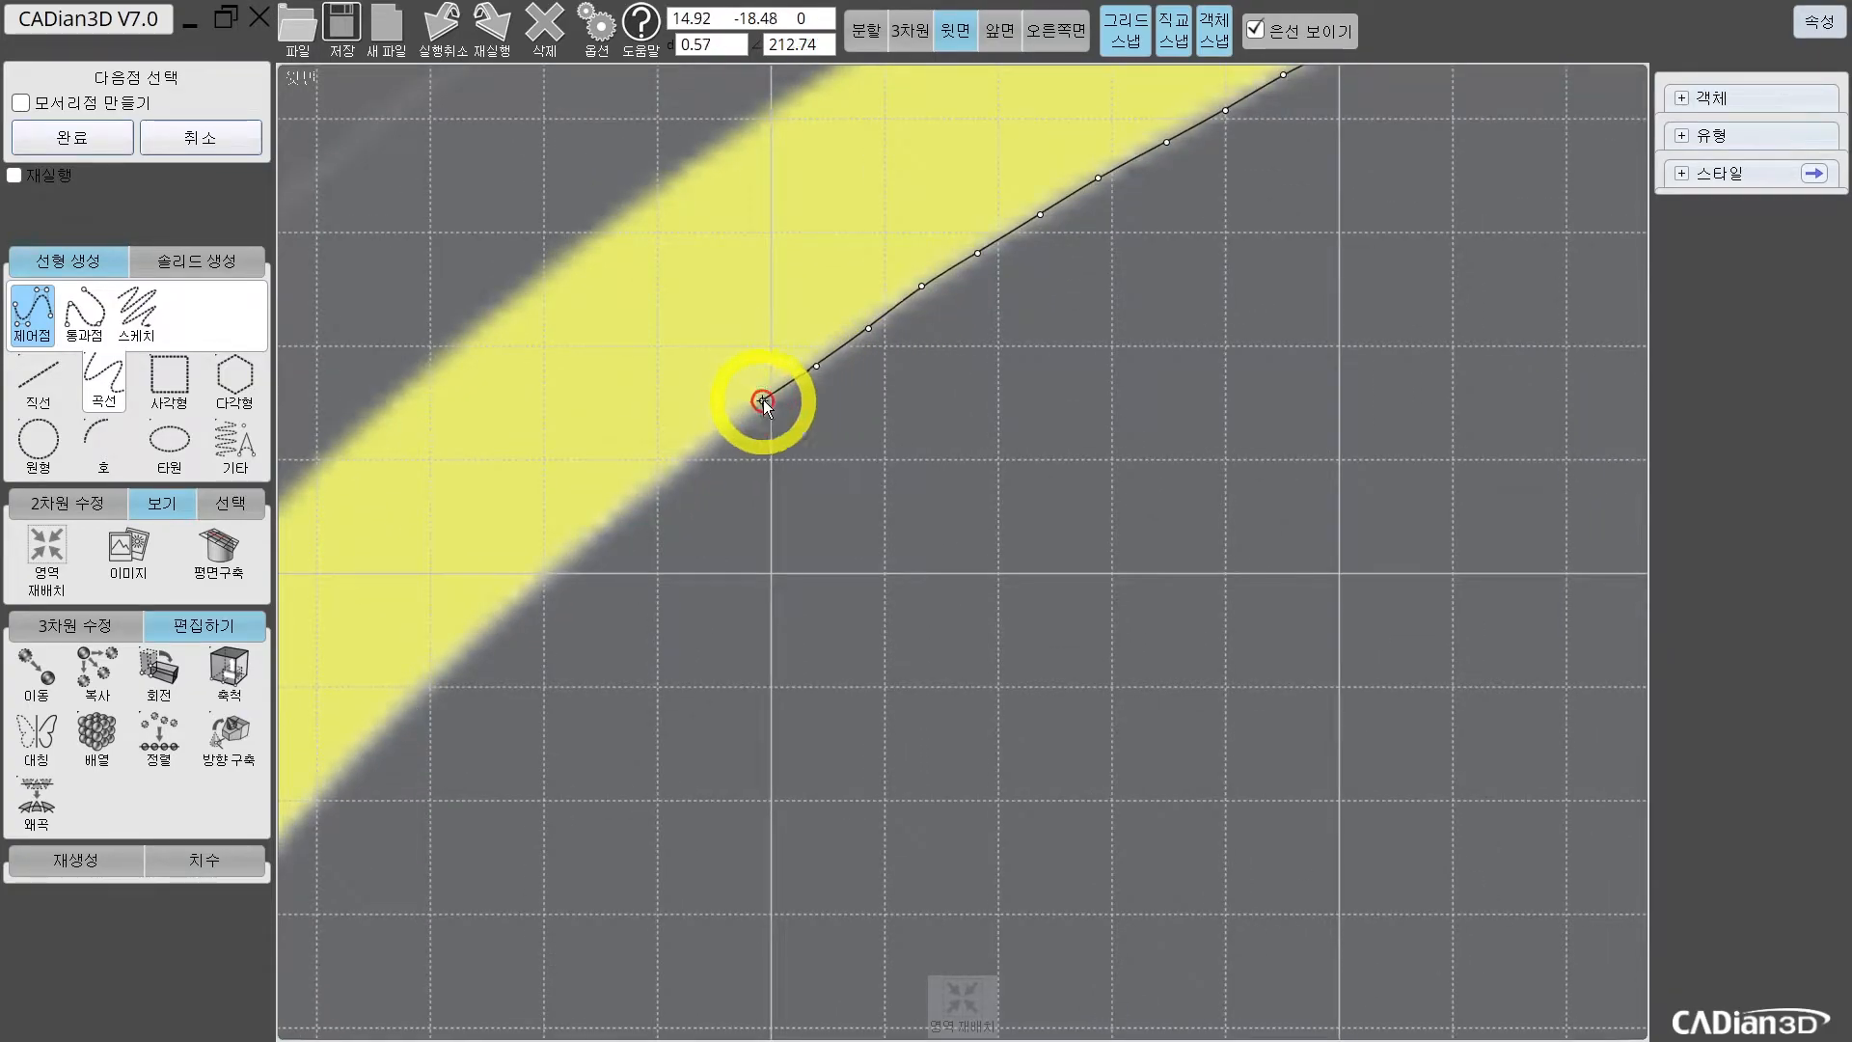
left_click(757, 403)
left_click(710, 444)
middle_click_drag(710, 443, 896, 374)
left_click(895, 386)
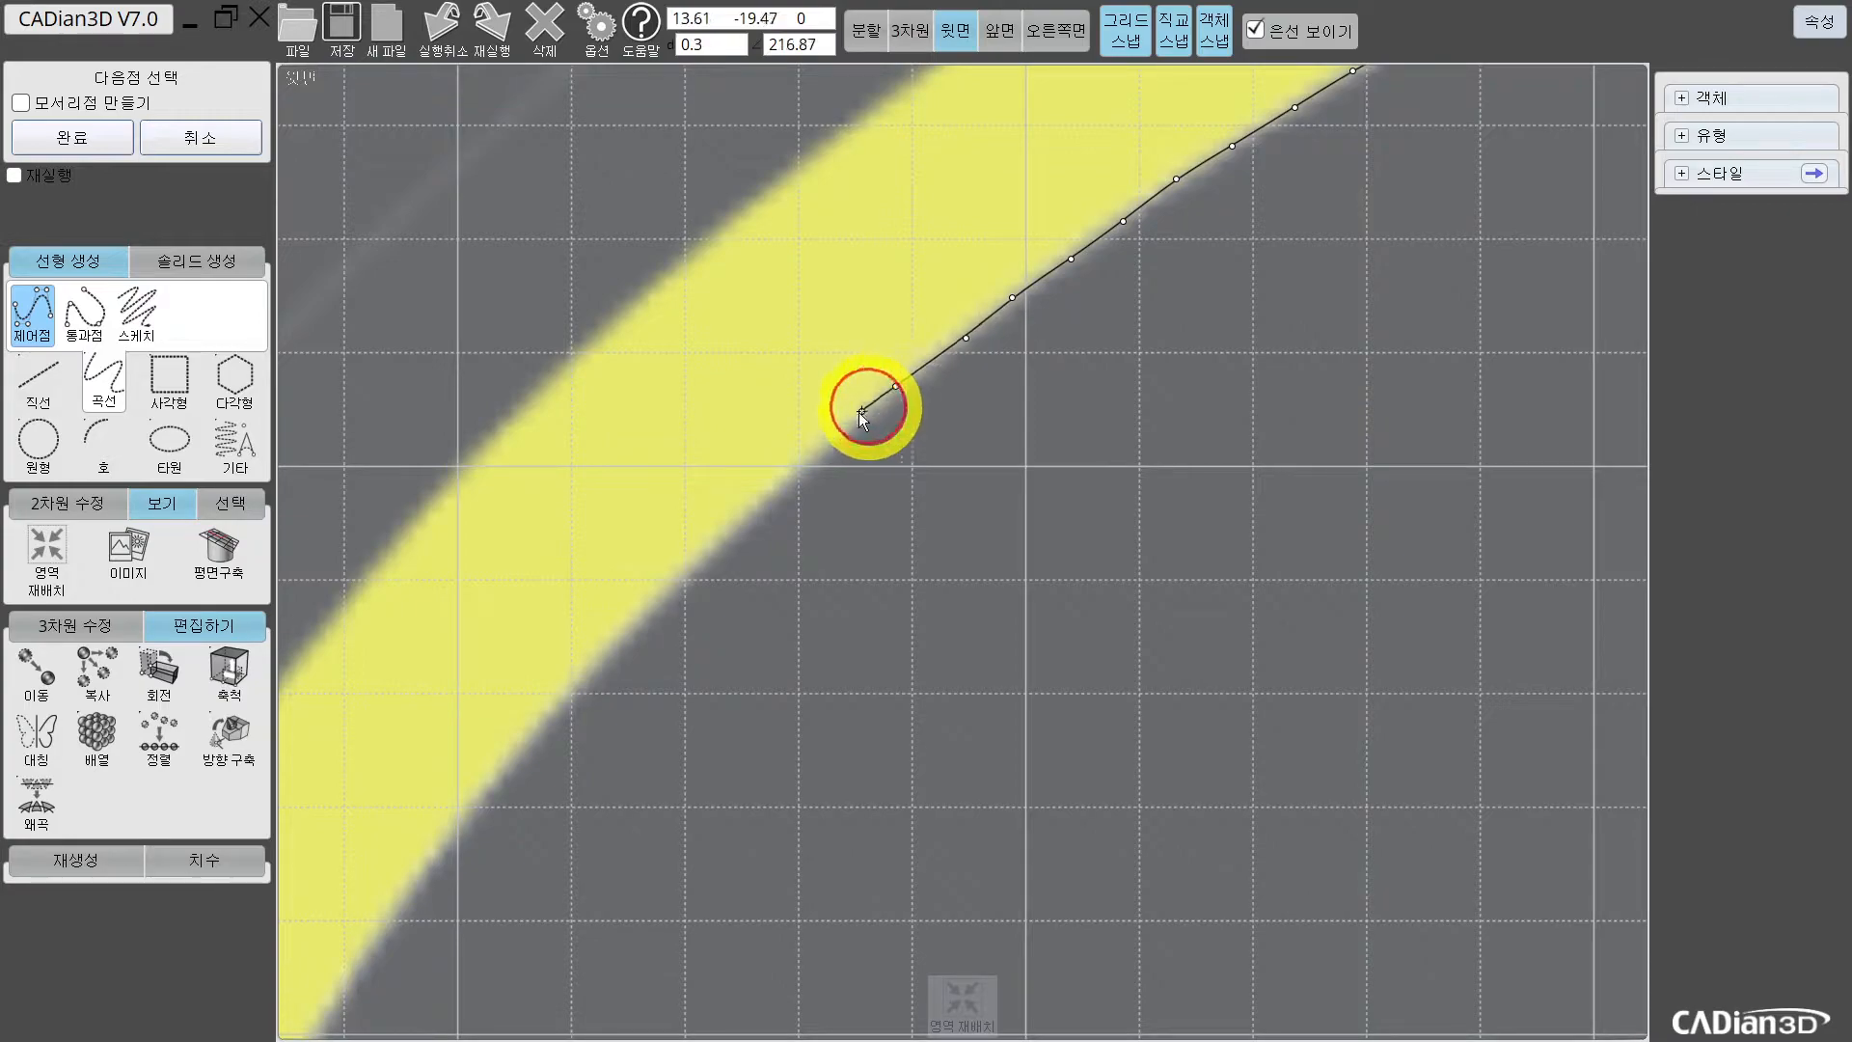
left_click(841, 436)
Step: Place closely spaced curve points down the ring's inner edge to about 10, -23
scroll(841, 436, "up", 2)
left_click(755, 509)
middle_click_drag(755, 509, 1030, 222)
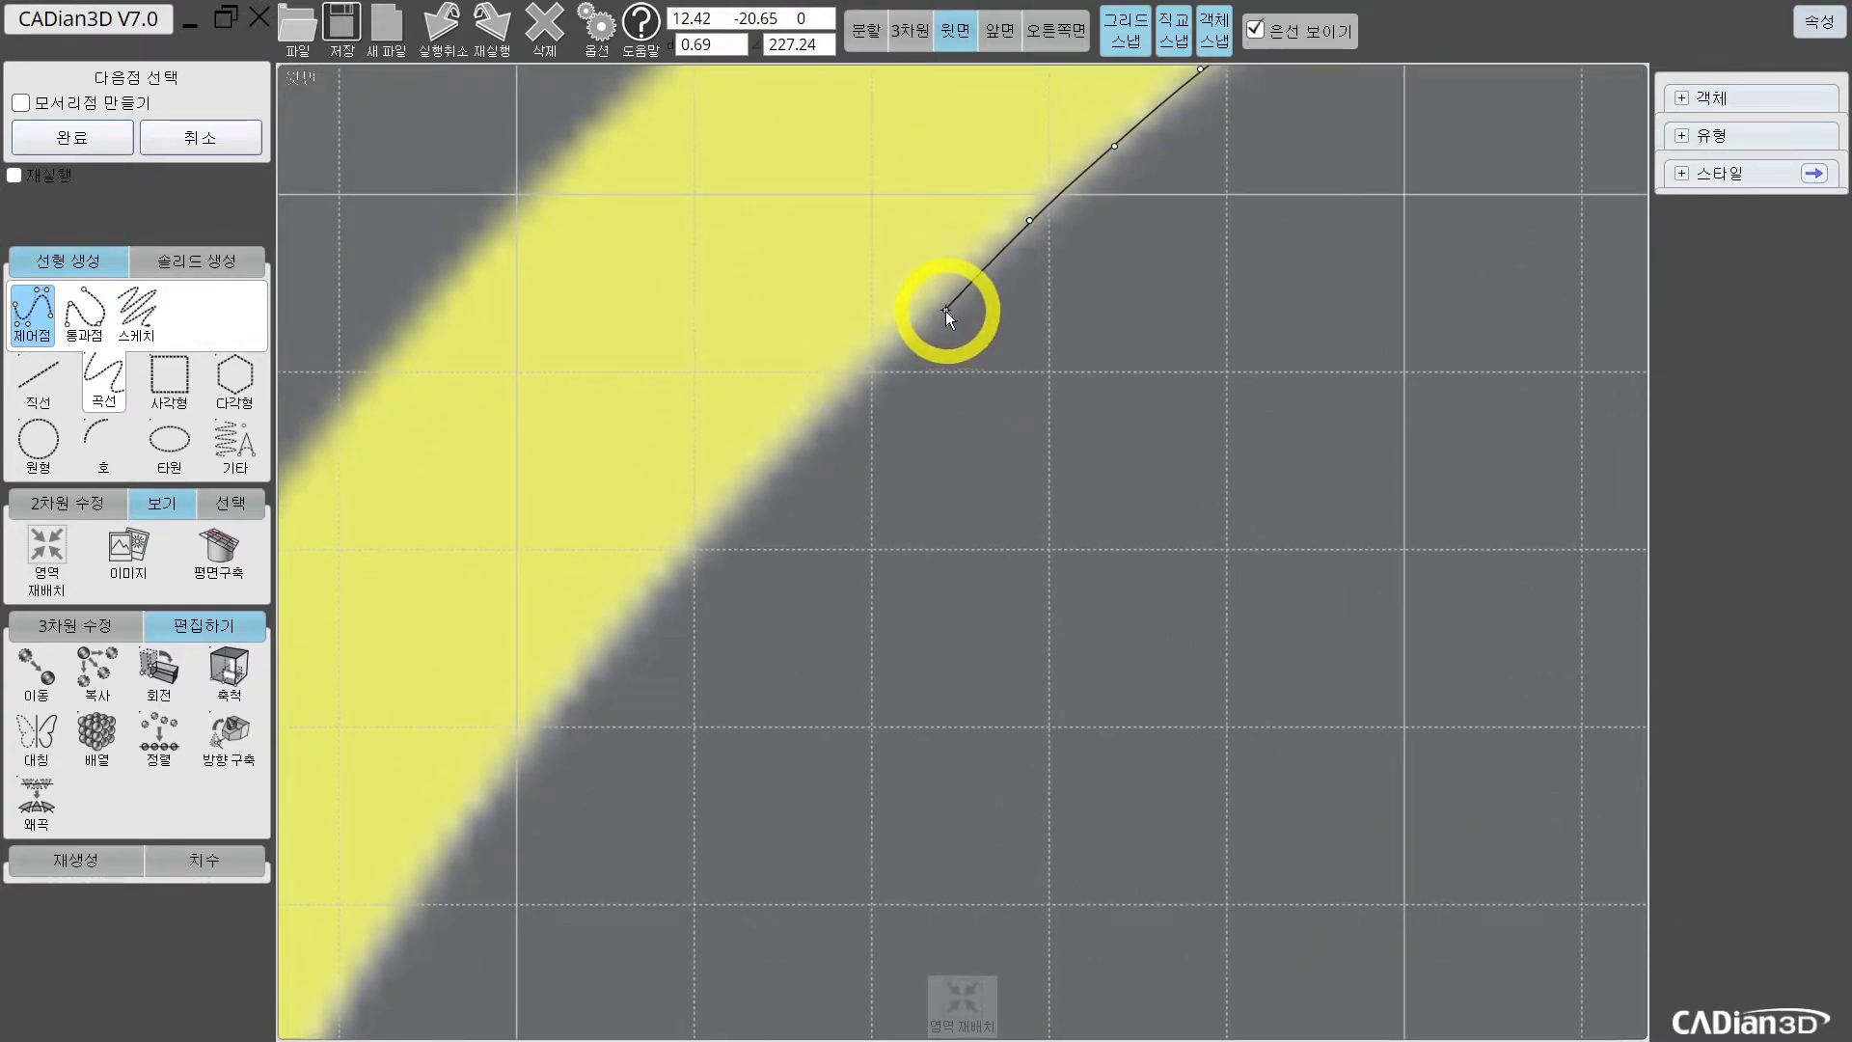
left_click(943, 303)
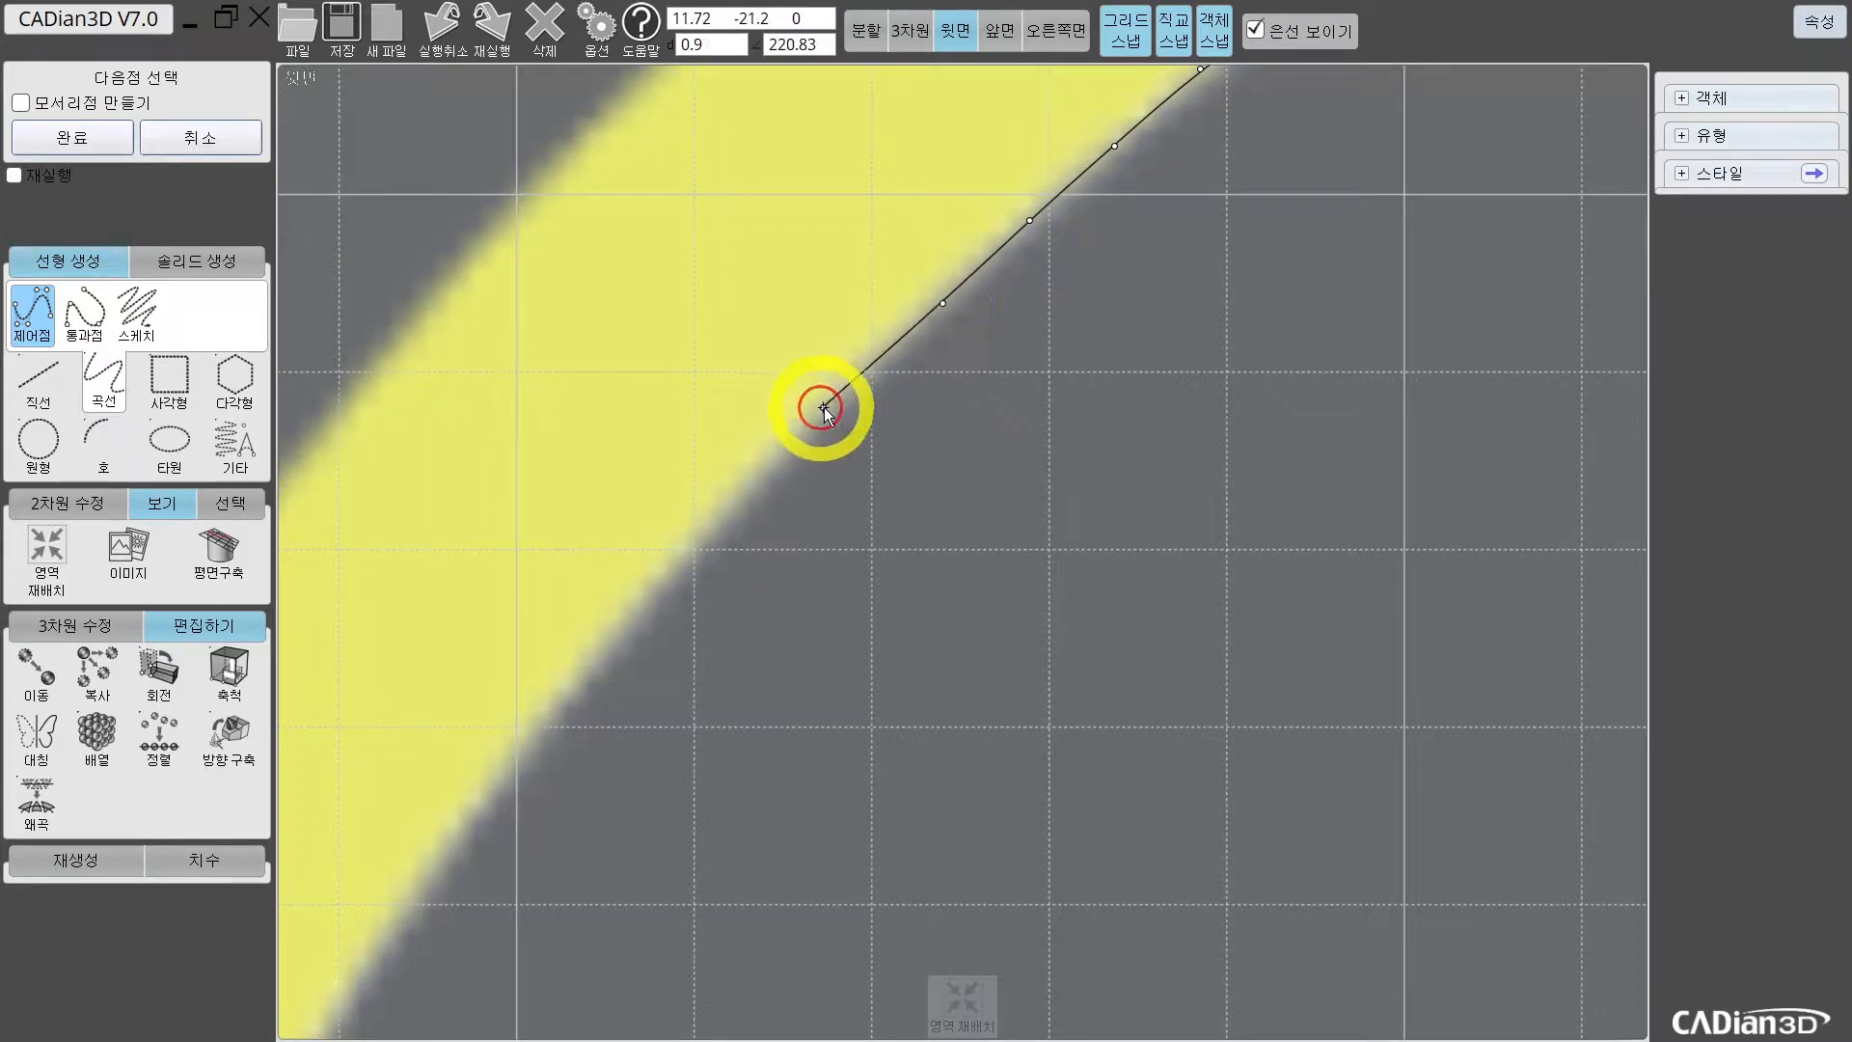
left_click(841, 398)
left_click(746, 496)
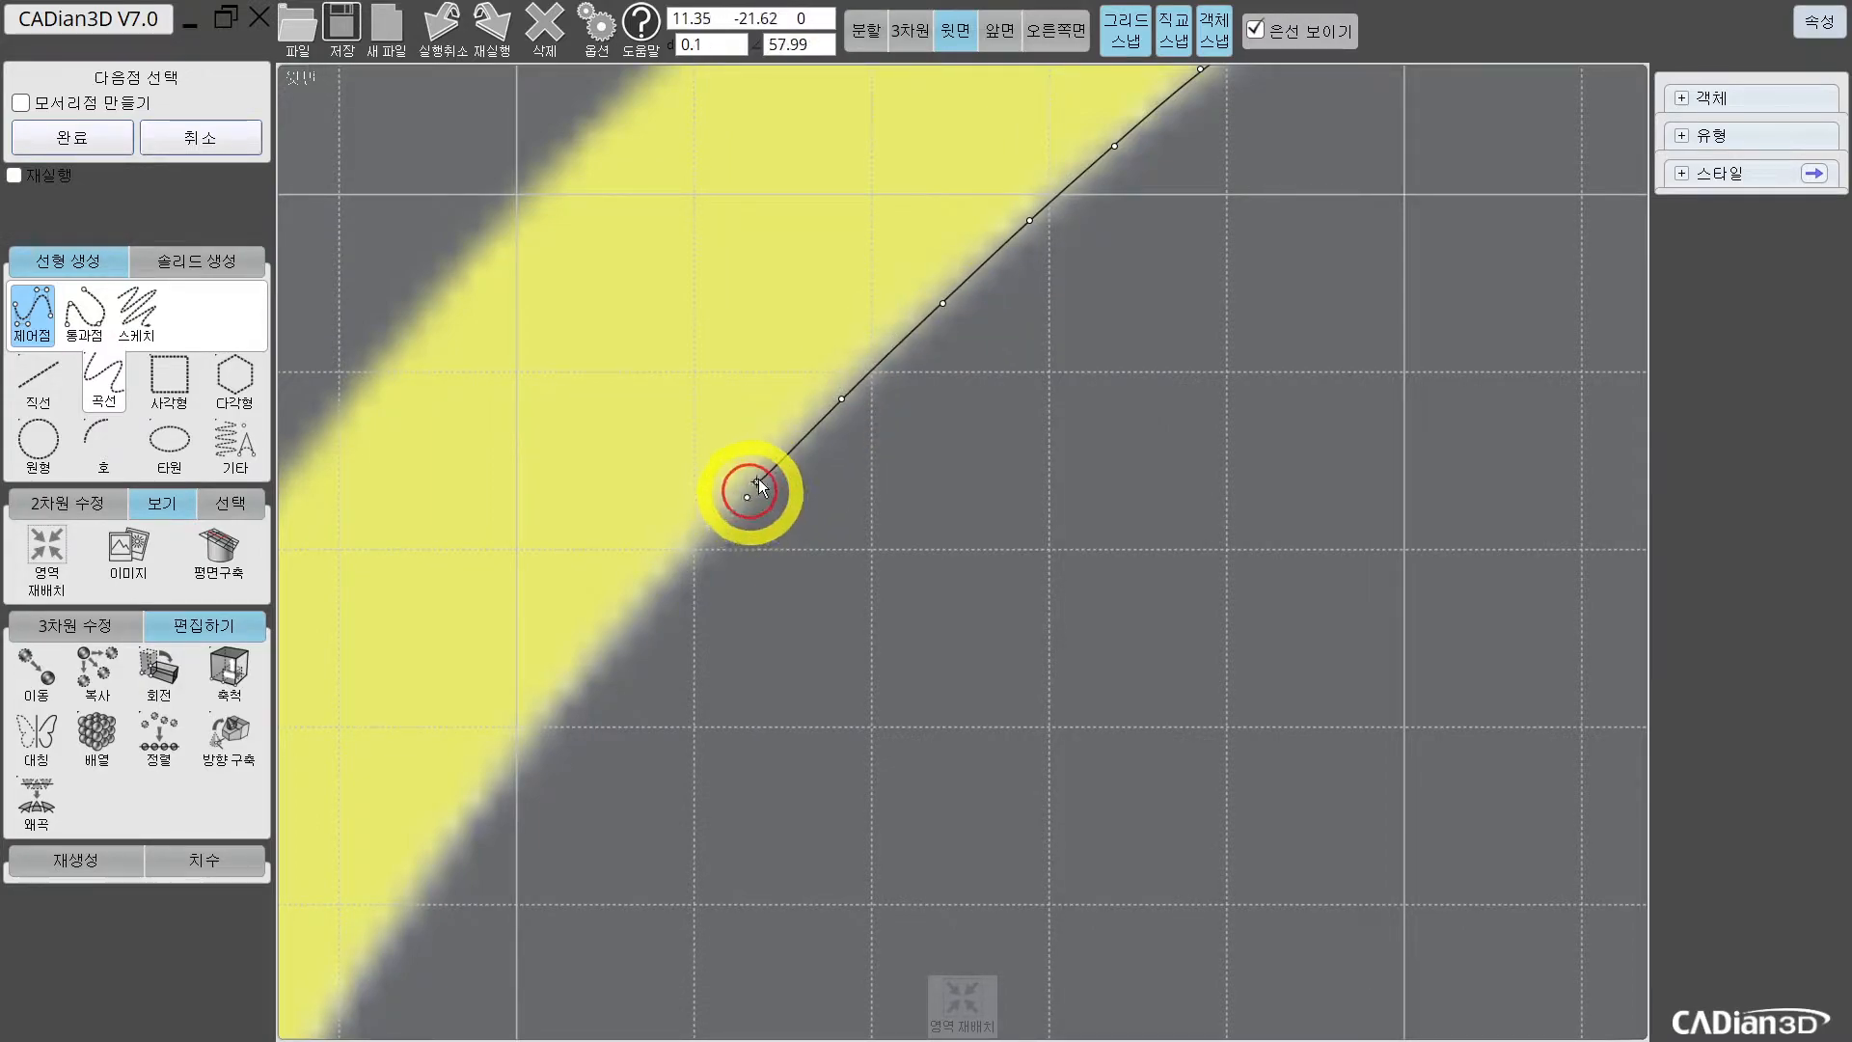
middle_click_drag(750, 490, 963, 223)
left_click(906, 286)
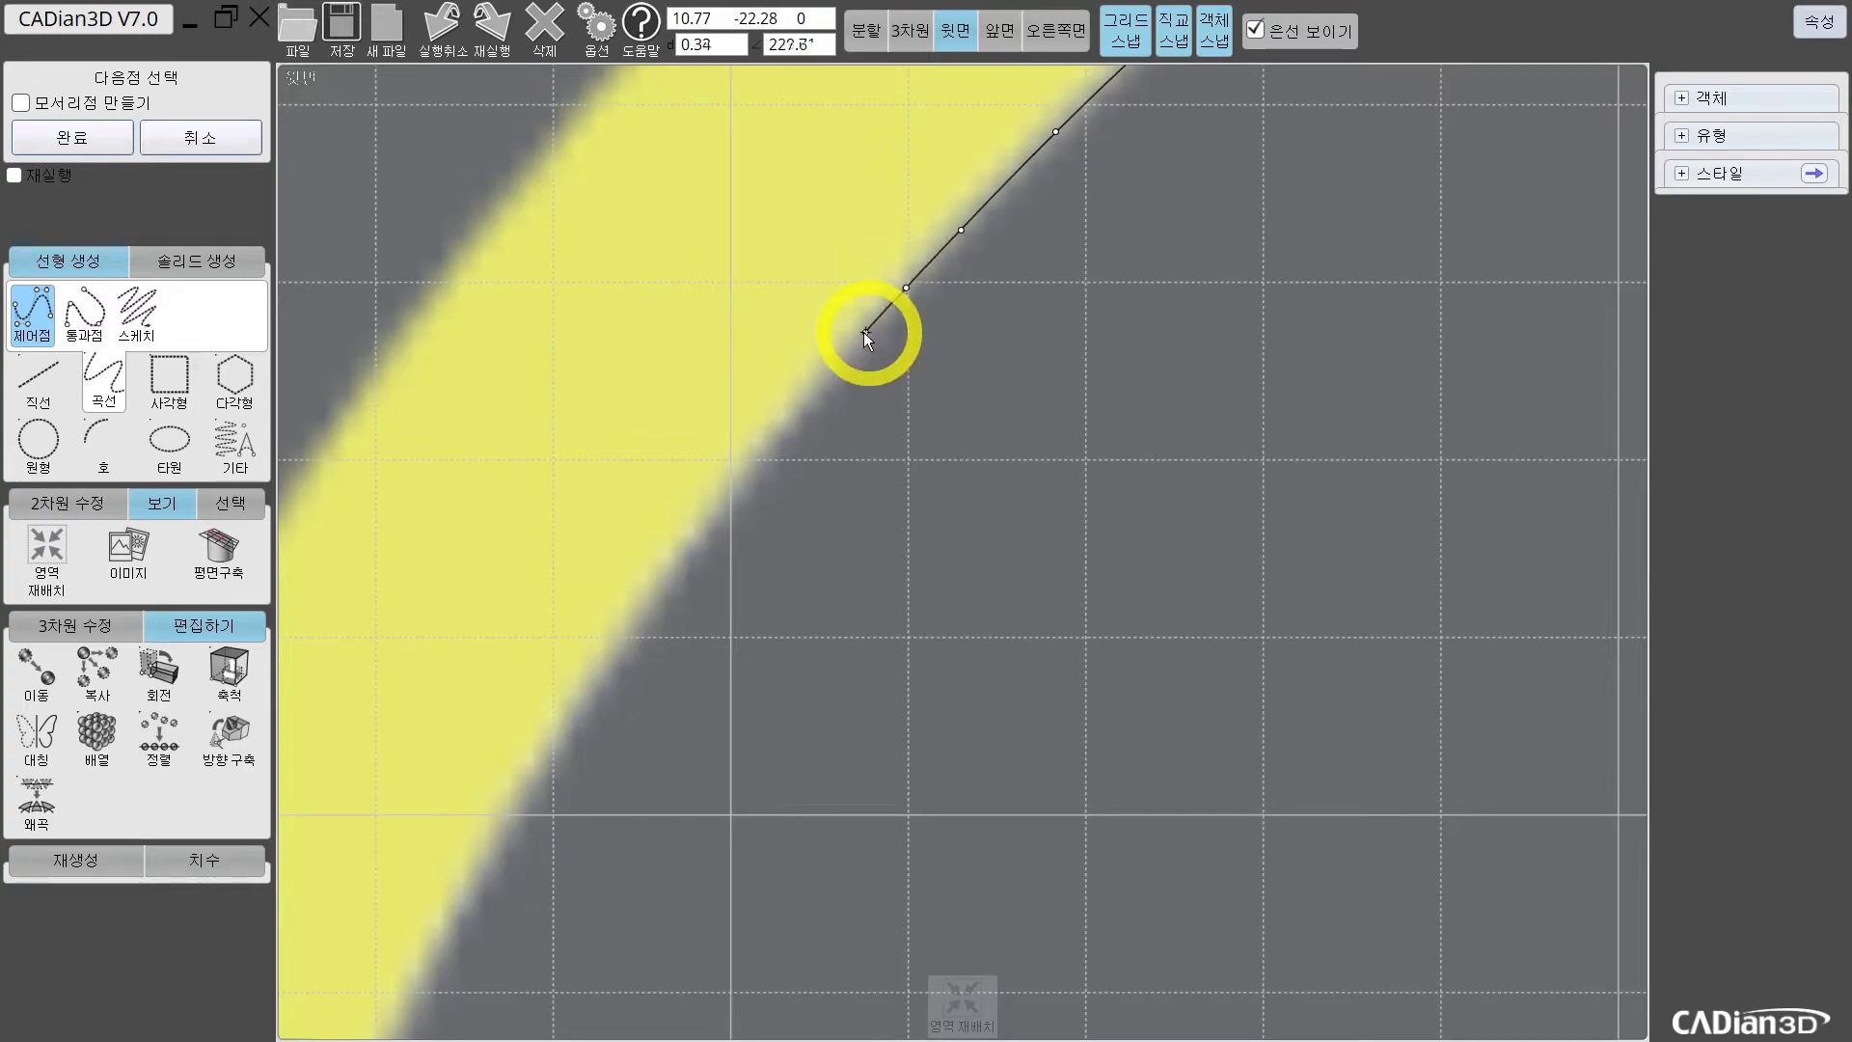
left_click(856, 345)
left_click(813, 396)
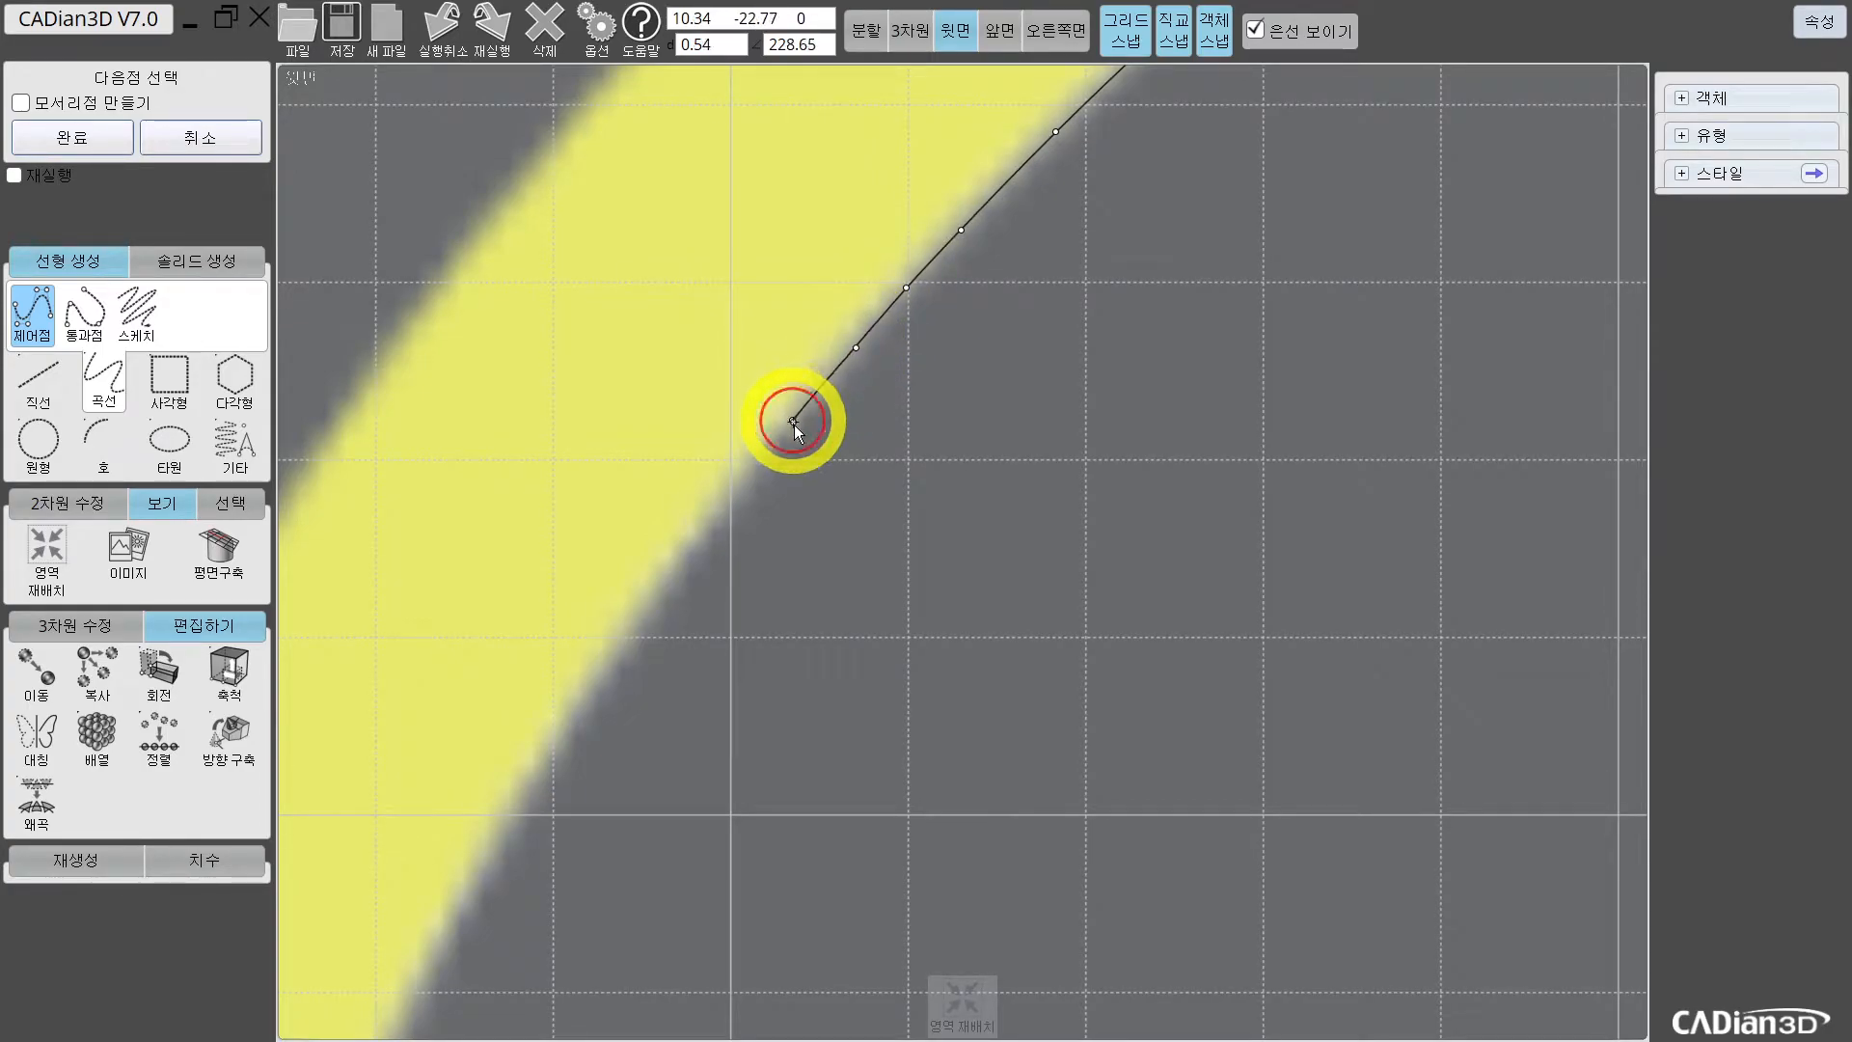
Step: Trace the oval ring's inner edge around its leftmost point and into the lower-left quarter
scroll(793, 425, "up", 3)
middle_click_drag(847, 413, 1191, 257)
scroll(975, 376, "down", 2)
left_click(976, 394)
scroll(970, 411, "down", 4)
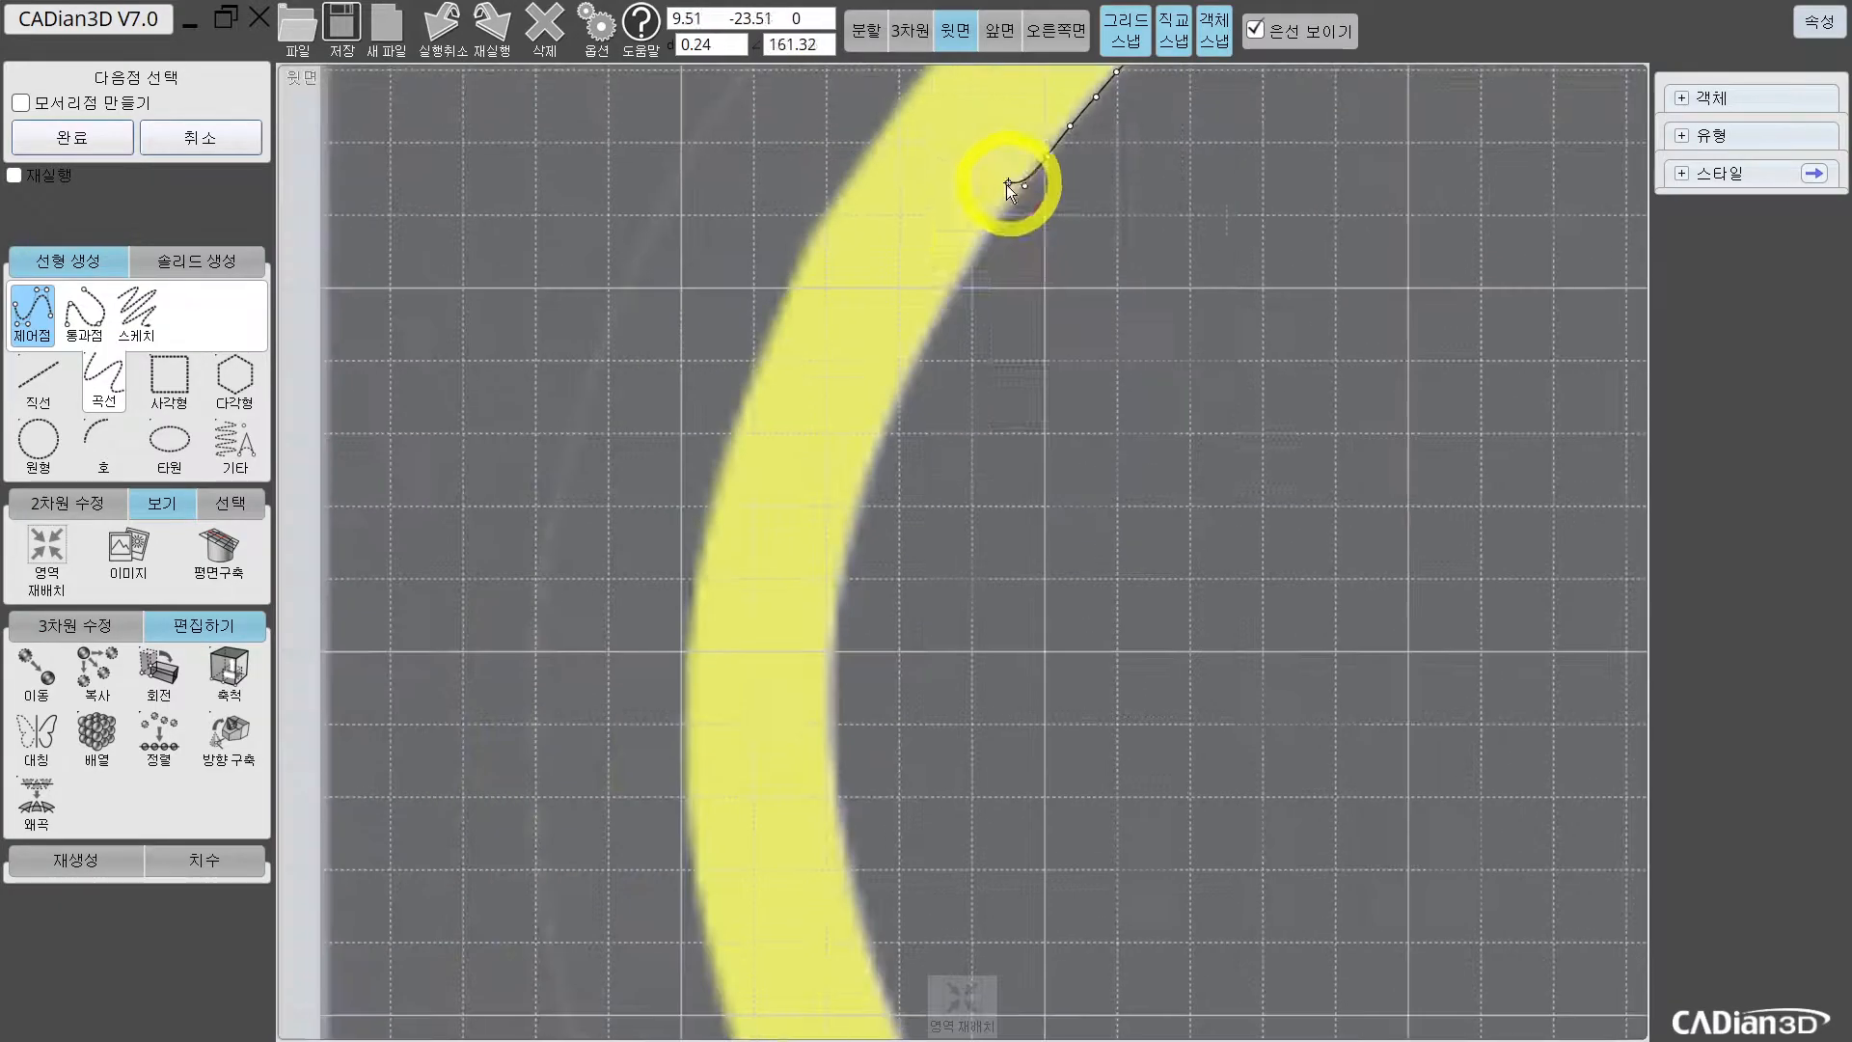
left_click(867, 419)
middle_click_drag(858, 632, 847, 206)
left_click(865, 304)
left_click(880, 366)
left_click(907, 431)
left_click(934, 484)
left_click(1031, 637)
Step: Trace the ring's lower-left inner edge to the sharp wing tip beside the lower-left lobe
middle_click_drag(1070, 680, 858, 439)
left_click(995, 565)
left_click(906, 475)
left_click(1020, 536)
left_click(1130, 604)
left_click(1229, 646)
middle_click_drag(1308, 682, 922, 513)
left_click(956, 540)
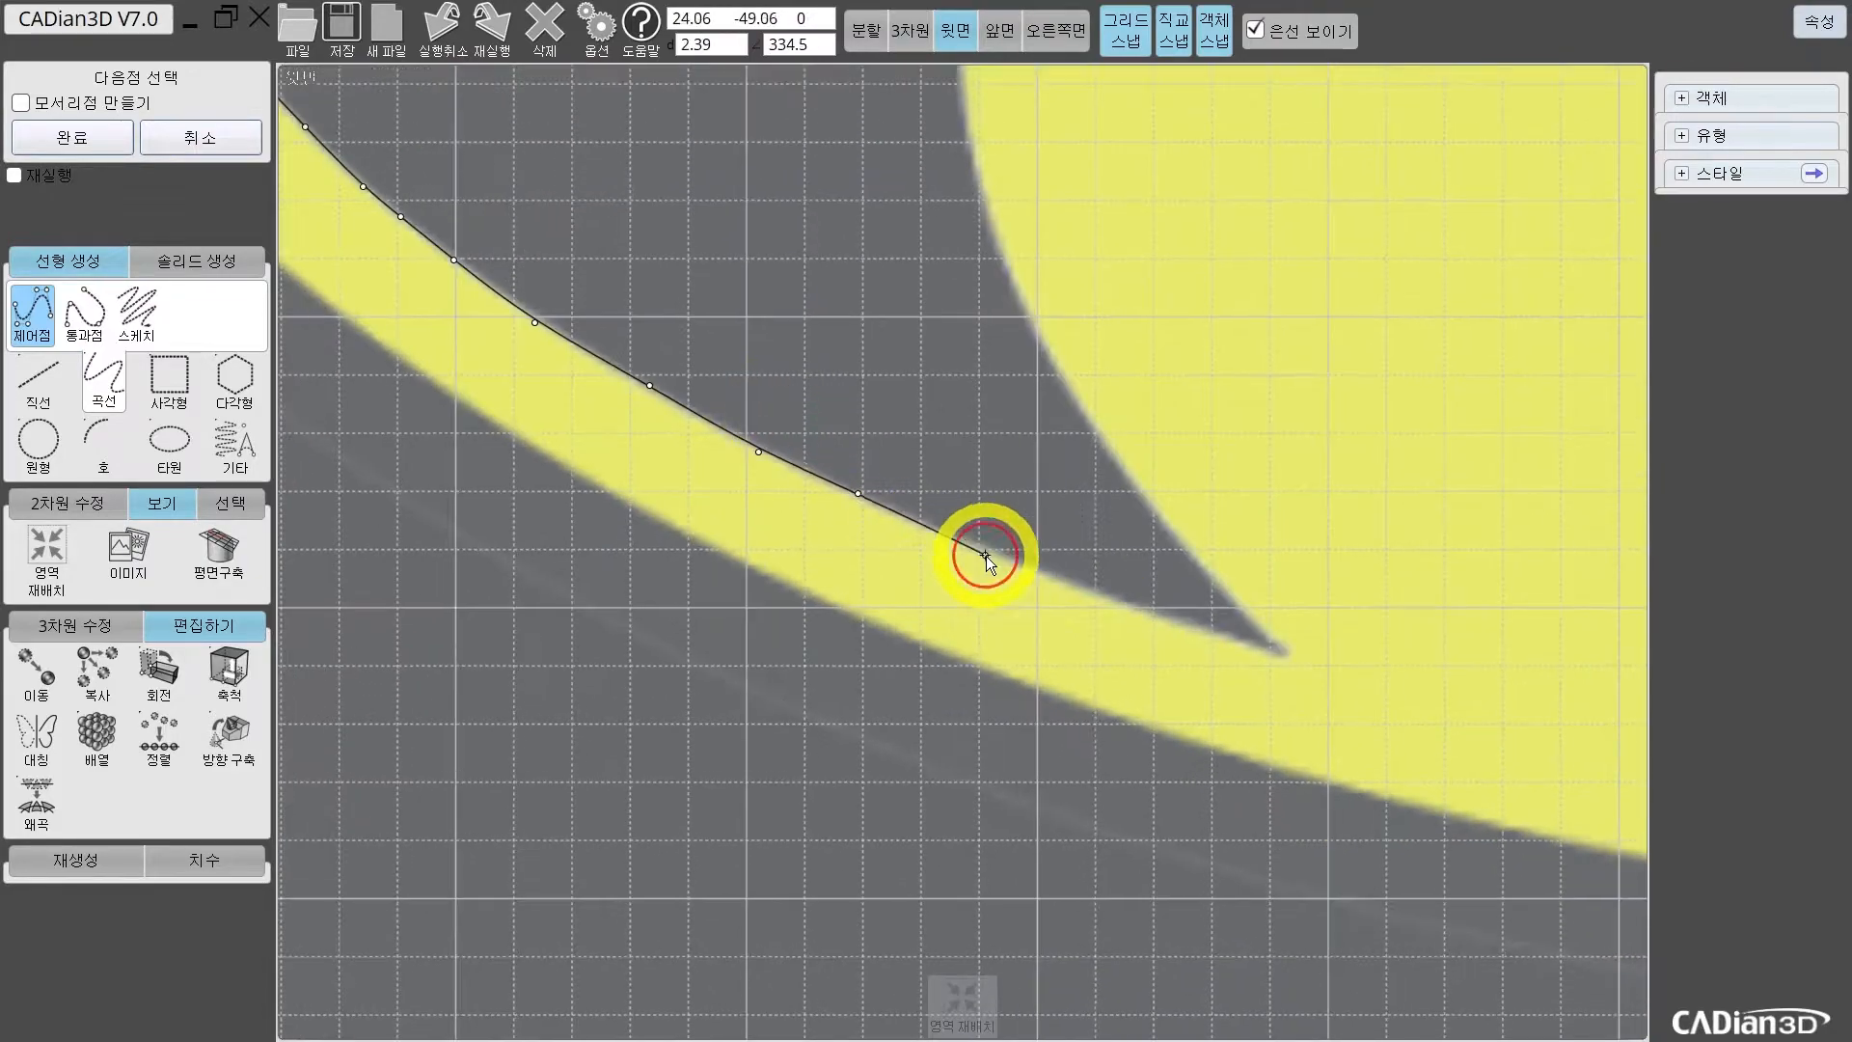
left_click(1051, 581)
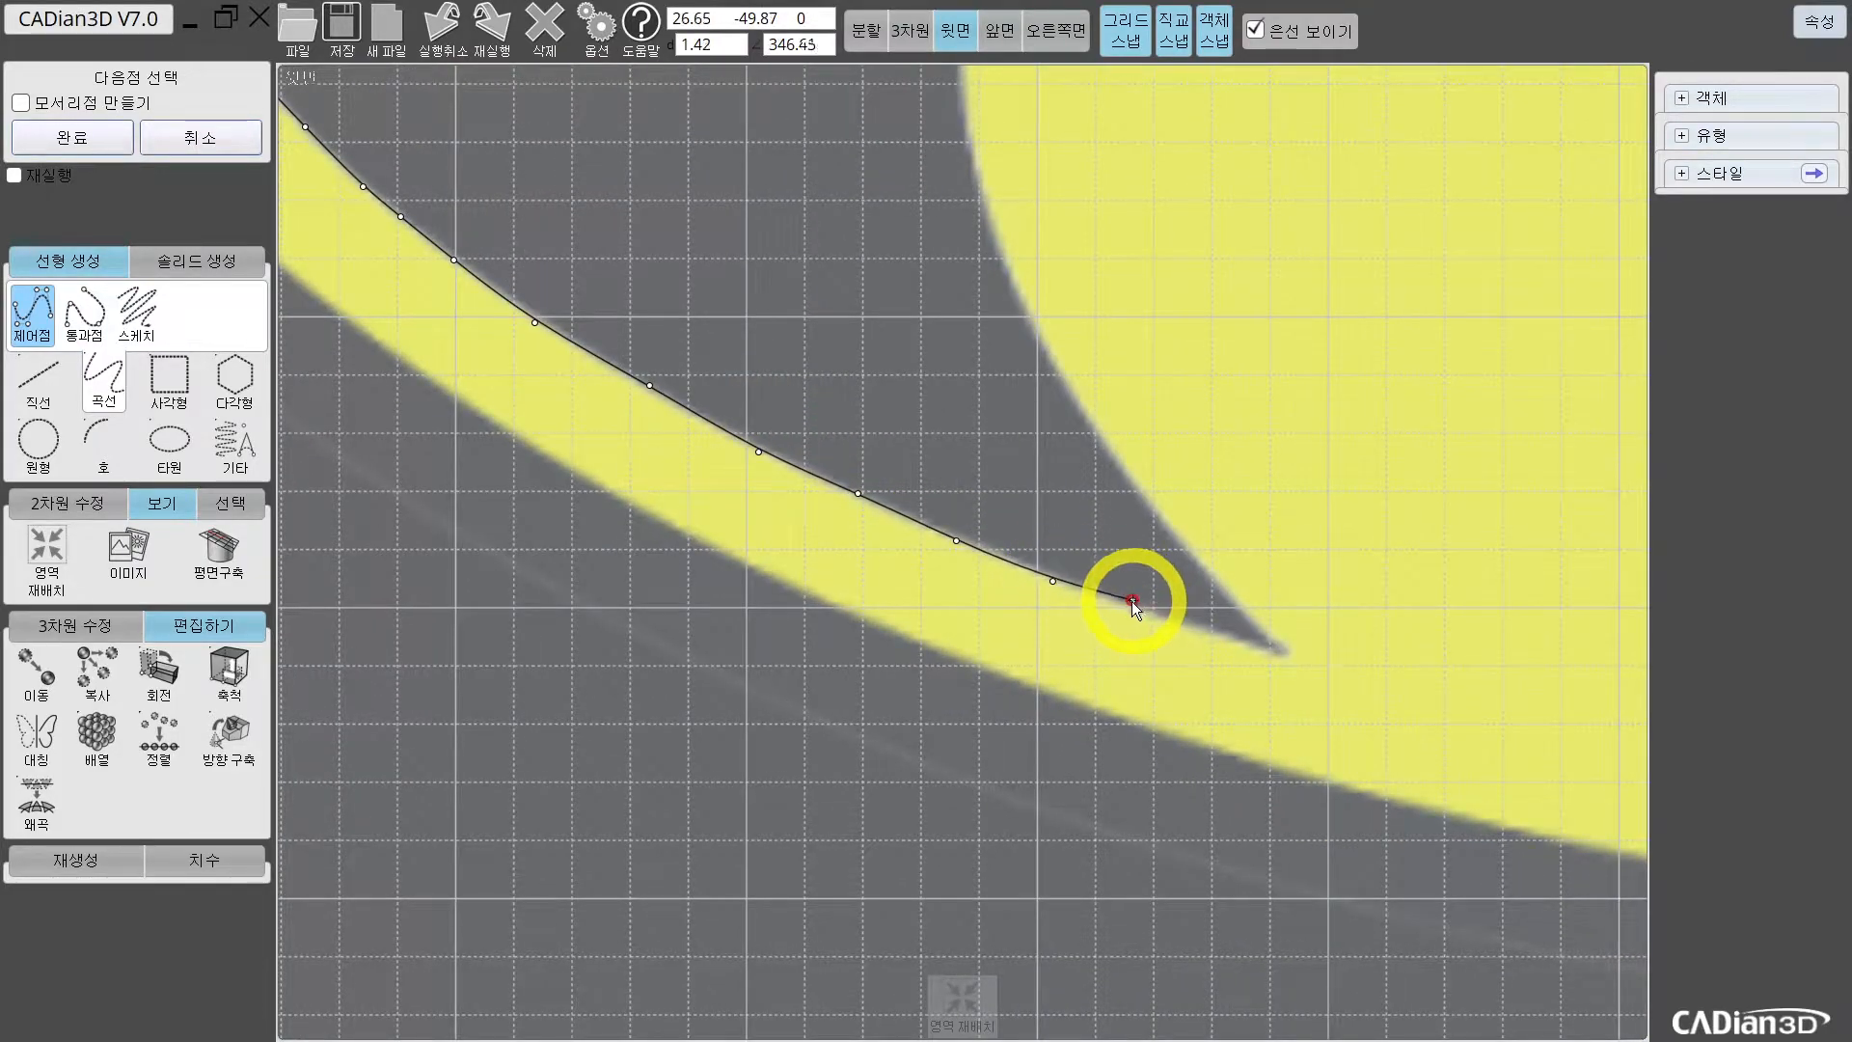
left_click(1135, 610)
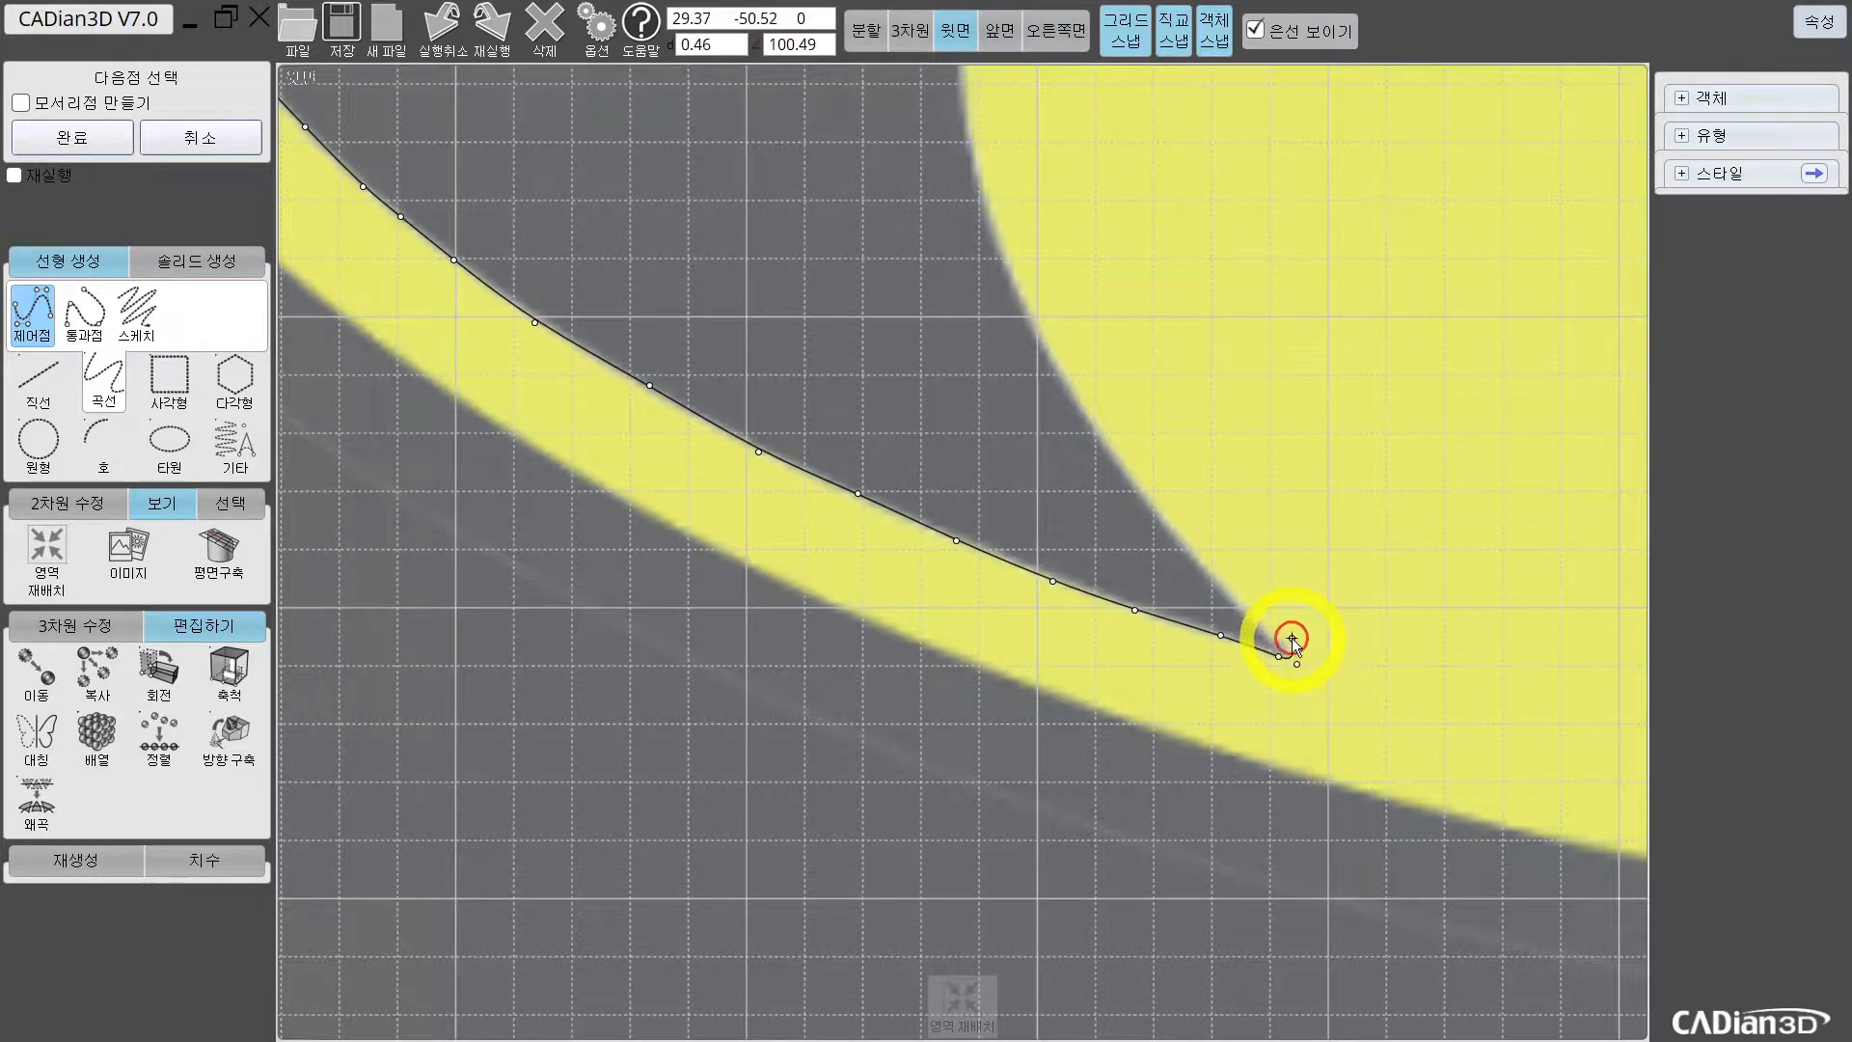
Step: Turn the curve at the wing tip and trace the lower-left lobe's left edge up to its rounded top
left_click(1232, 599)
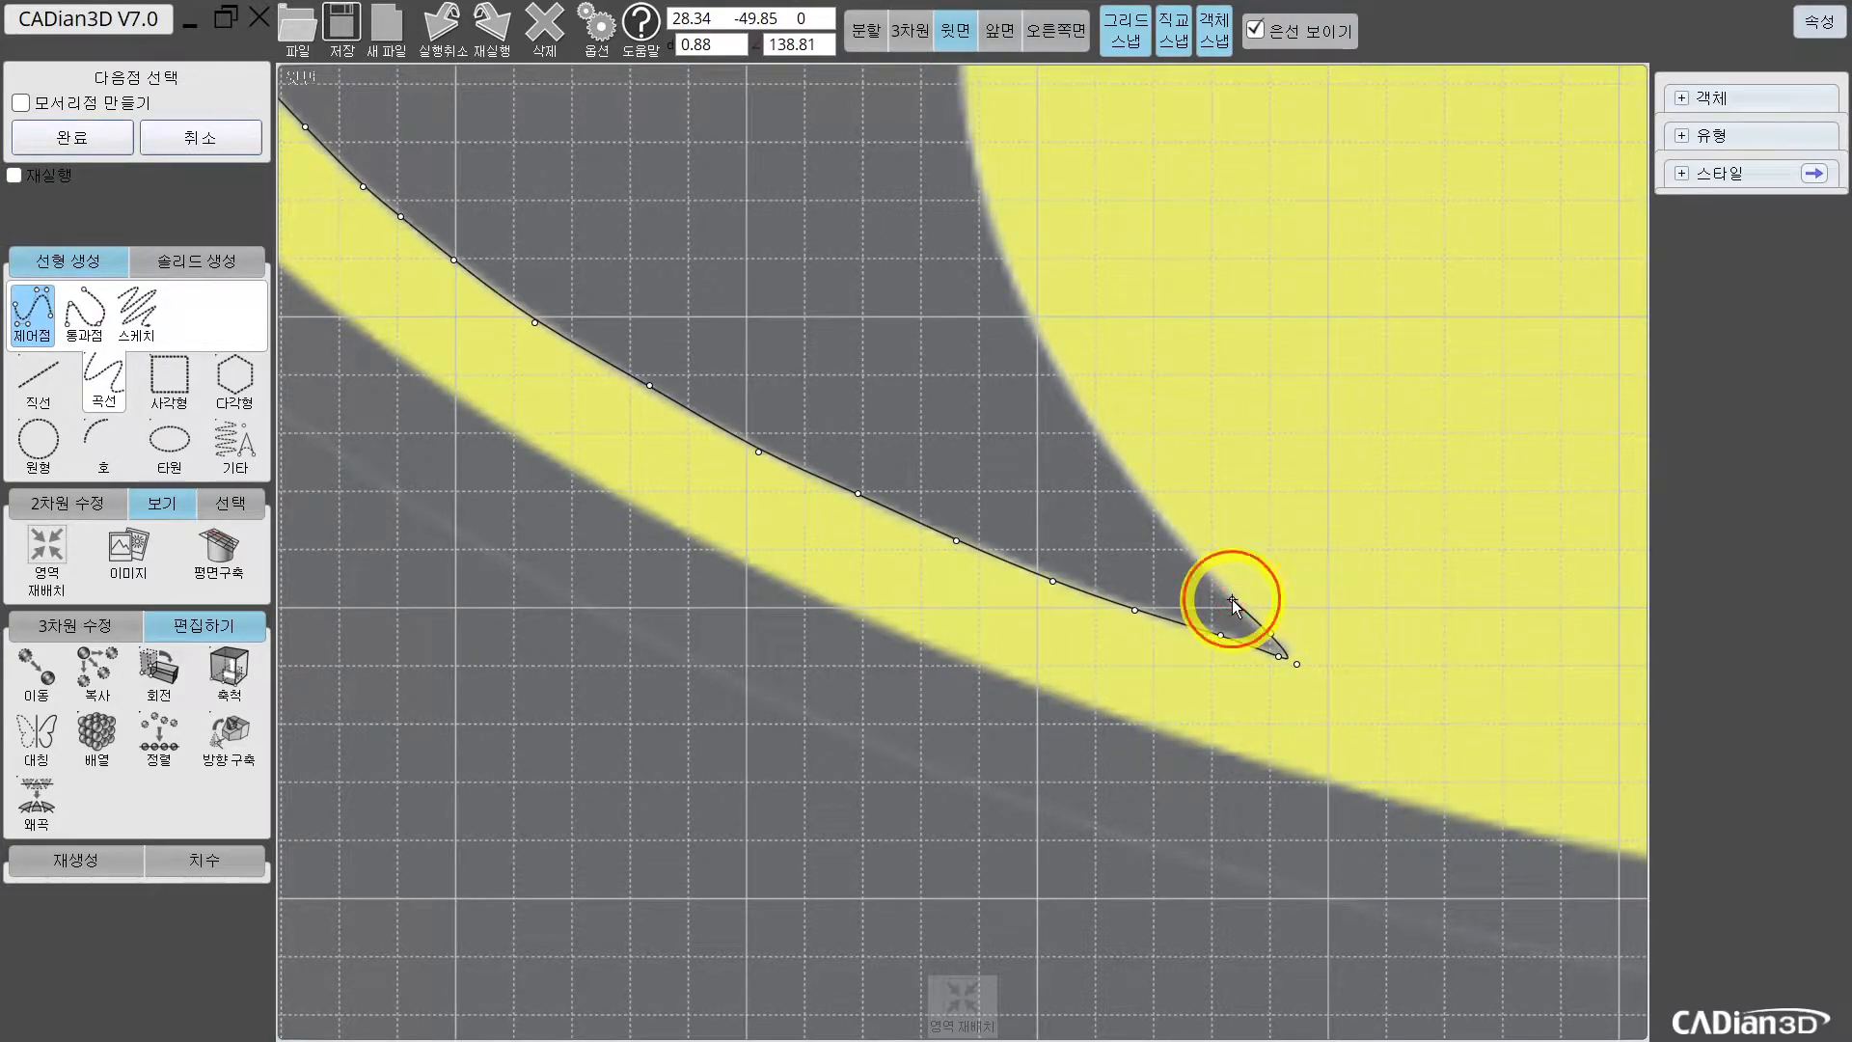
left_click(1095, 429)
middle_click_drag(1096, 429, 1121, 604)
left_click(1140, 549)
left_click(1102, 482)
left_click(1073, 430)
left_click(1108, 543)
left_click(1092, 480)
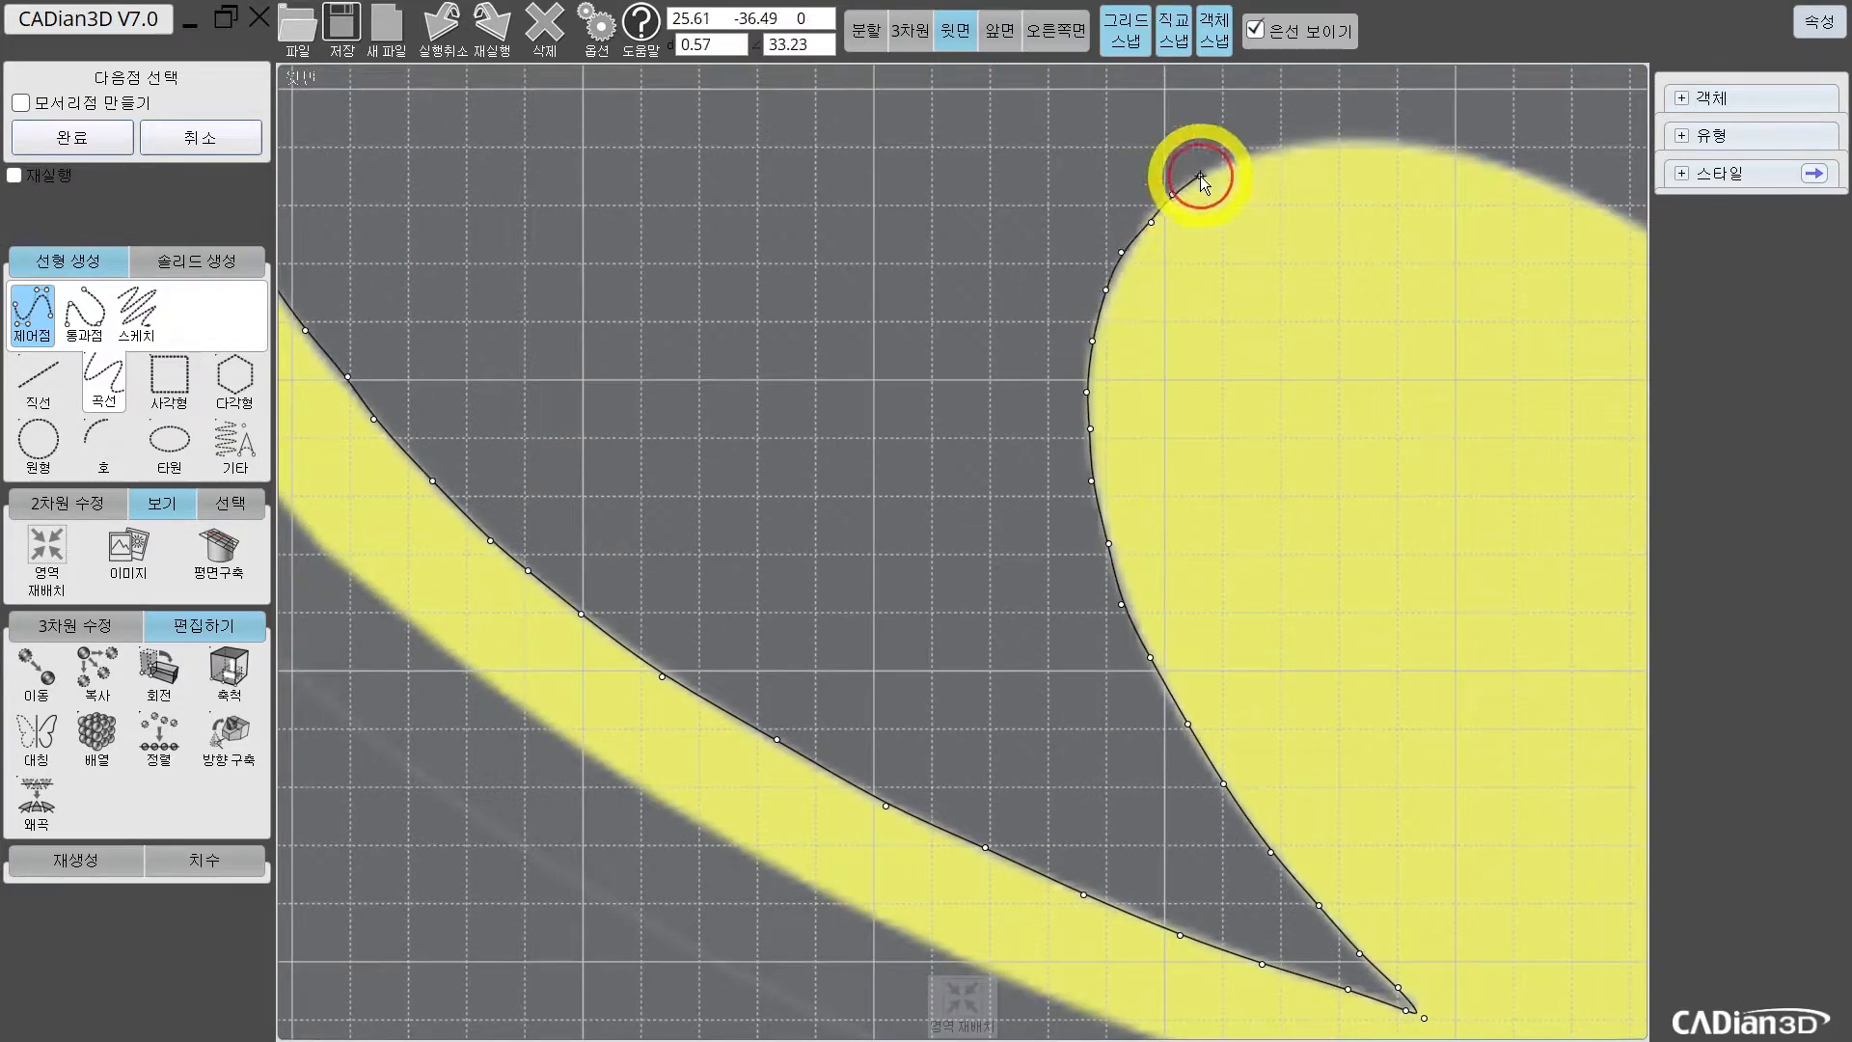
Step: Trace over the lower-left lobe's rounded top and down to the notch before the smaller lobe
middle_click_drag(1423, 143, 1109, 250)
left_click(1140, 258)
left_click(1244, 294)
left_click(1298, 315)
left_click(1305, 491)
left_click(1427, 592)
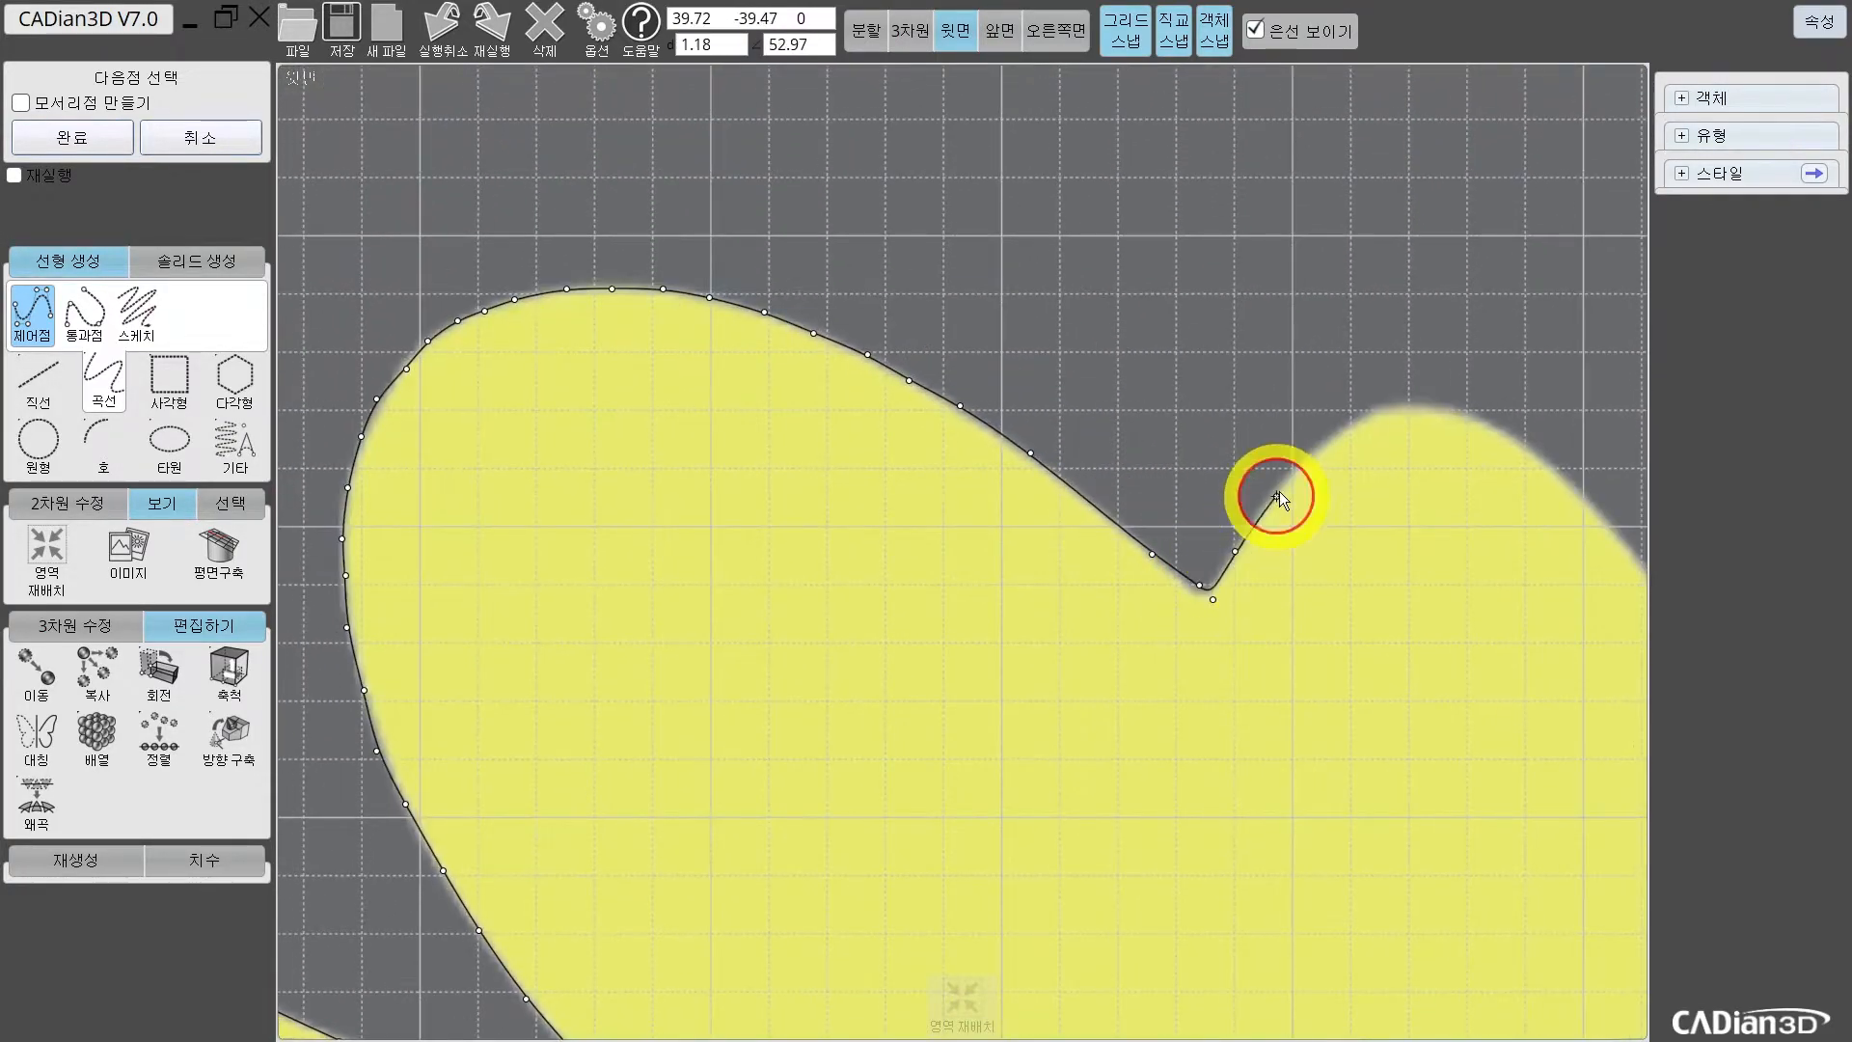
Step: Continue the curve from the notch over the top of the smaller lower lobe
left_click(1266, 499)
left_click(1019, 515)
left_click(1171, 582)
left_click(1219, 638)
middle_click_drag(1219, 639, 881, 394)
Step: Trace the smaller lobe's right edge down to the V-shaped tip and finish the curve just past the centre line
left_click(1109, 743)
left_click(1140, 807)
middle_click_drag(1139, 807, 917, 601)
left_click(963, 687)
left_click(996, 758)
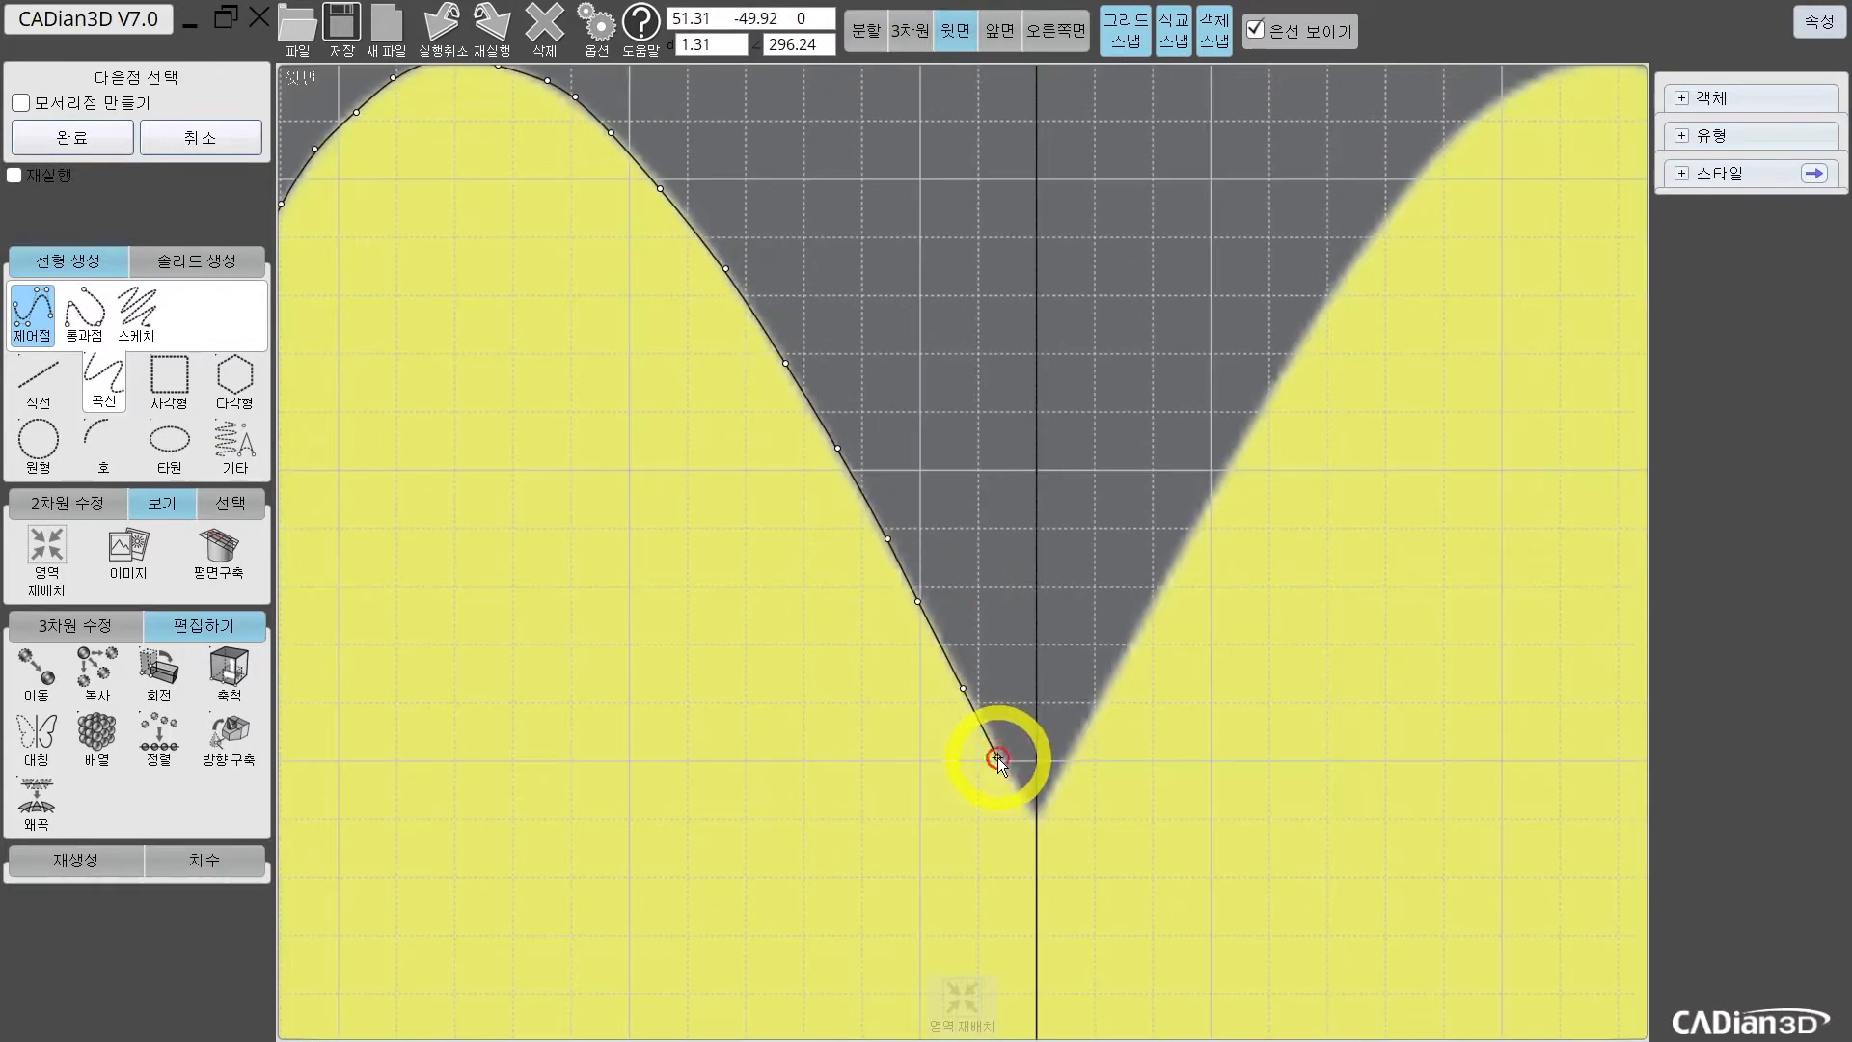
double_click(1068, 872)
Step: Select the centre line and traced curve and examine where they cross at the lower V tip and between the upper points
scroll(1094, 871, "down", 3)
scroll(1075, 826, "up", 5)
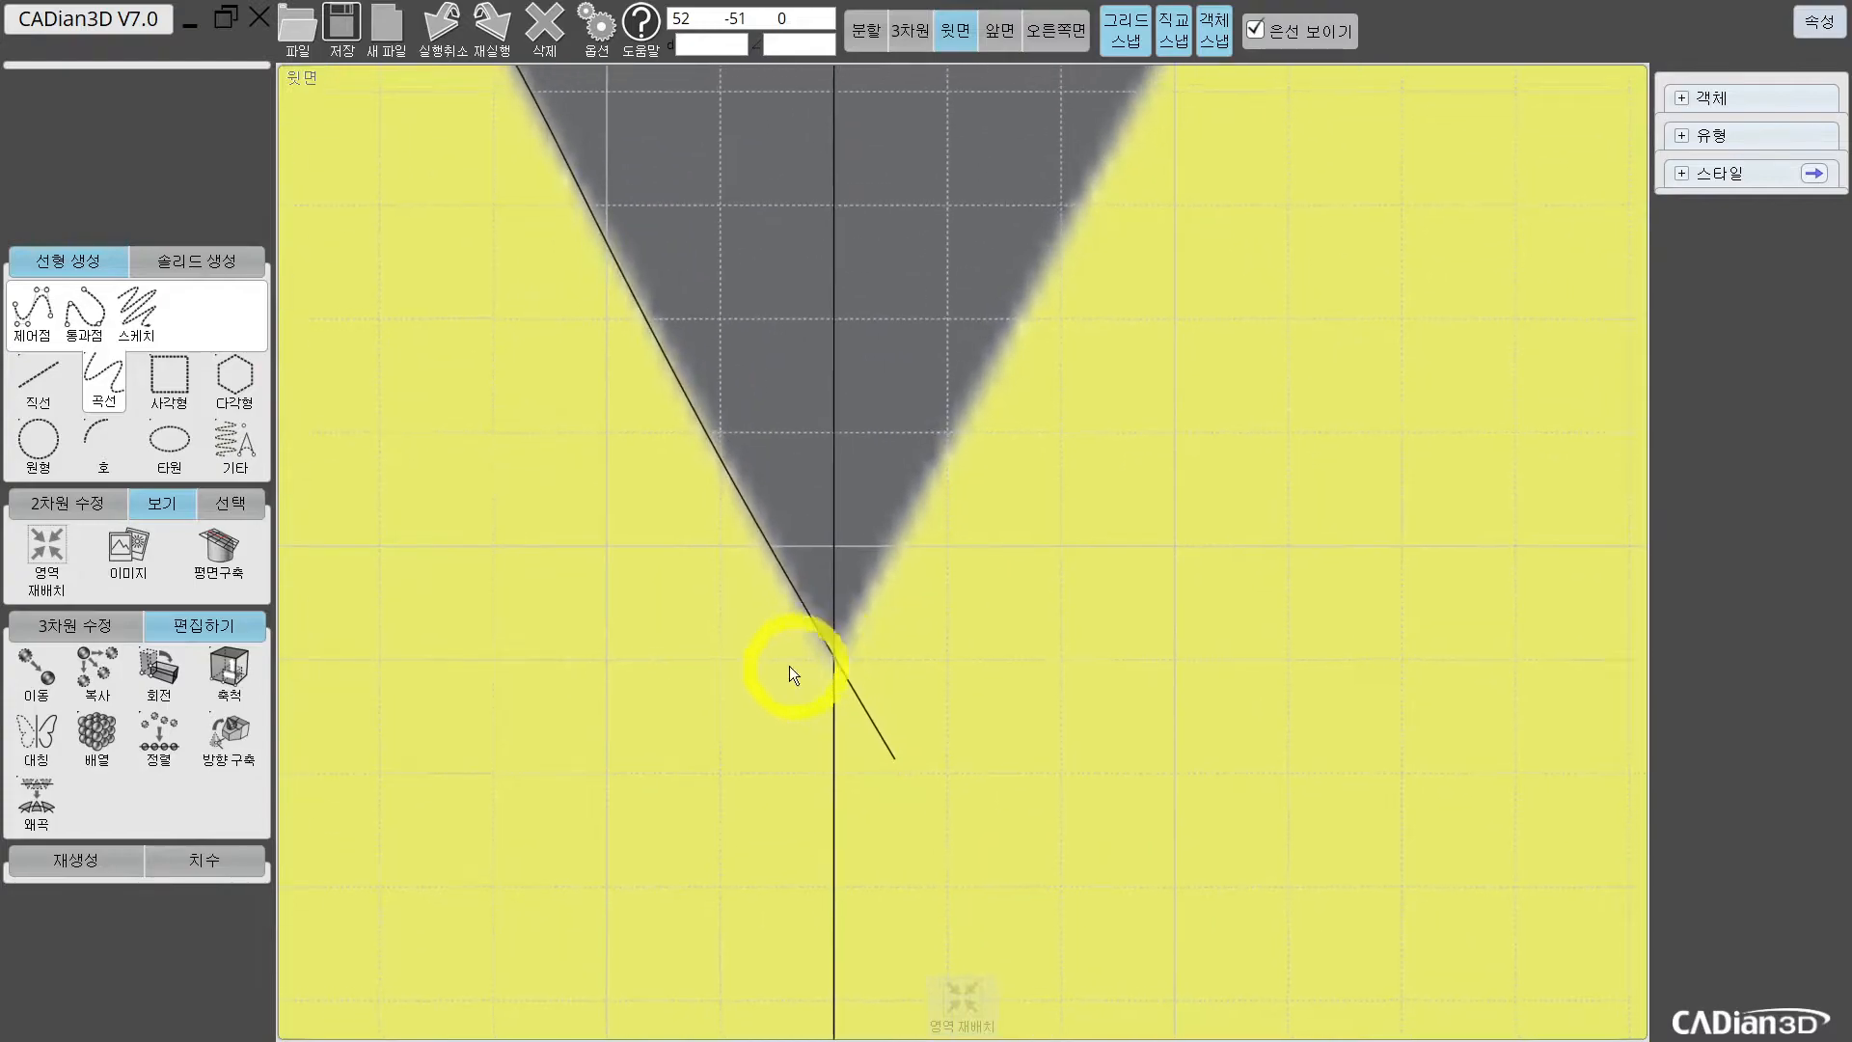
scroll(795, 600, "up", 2)
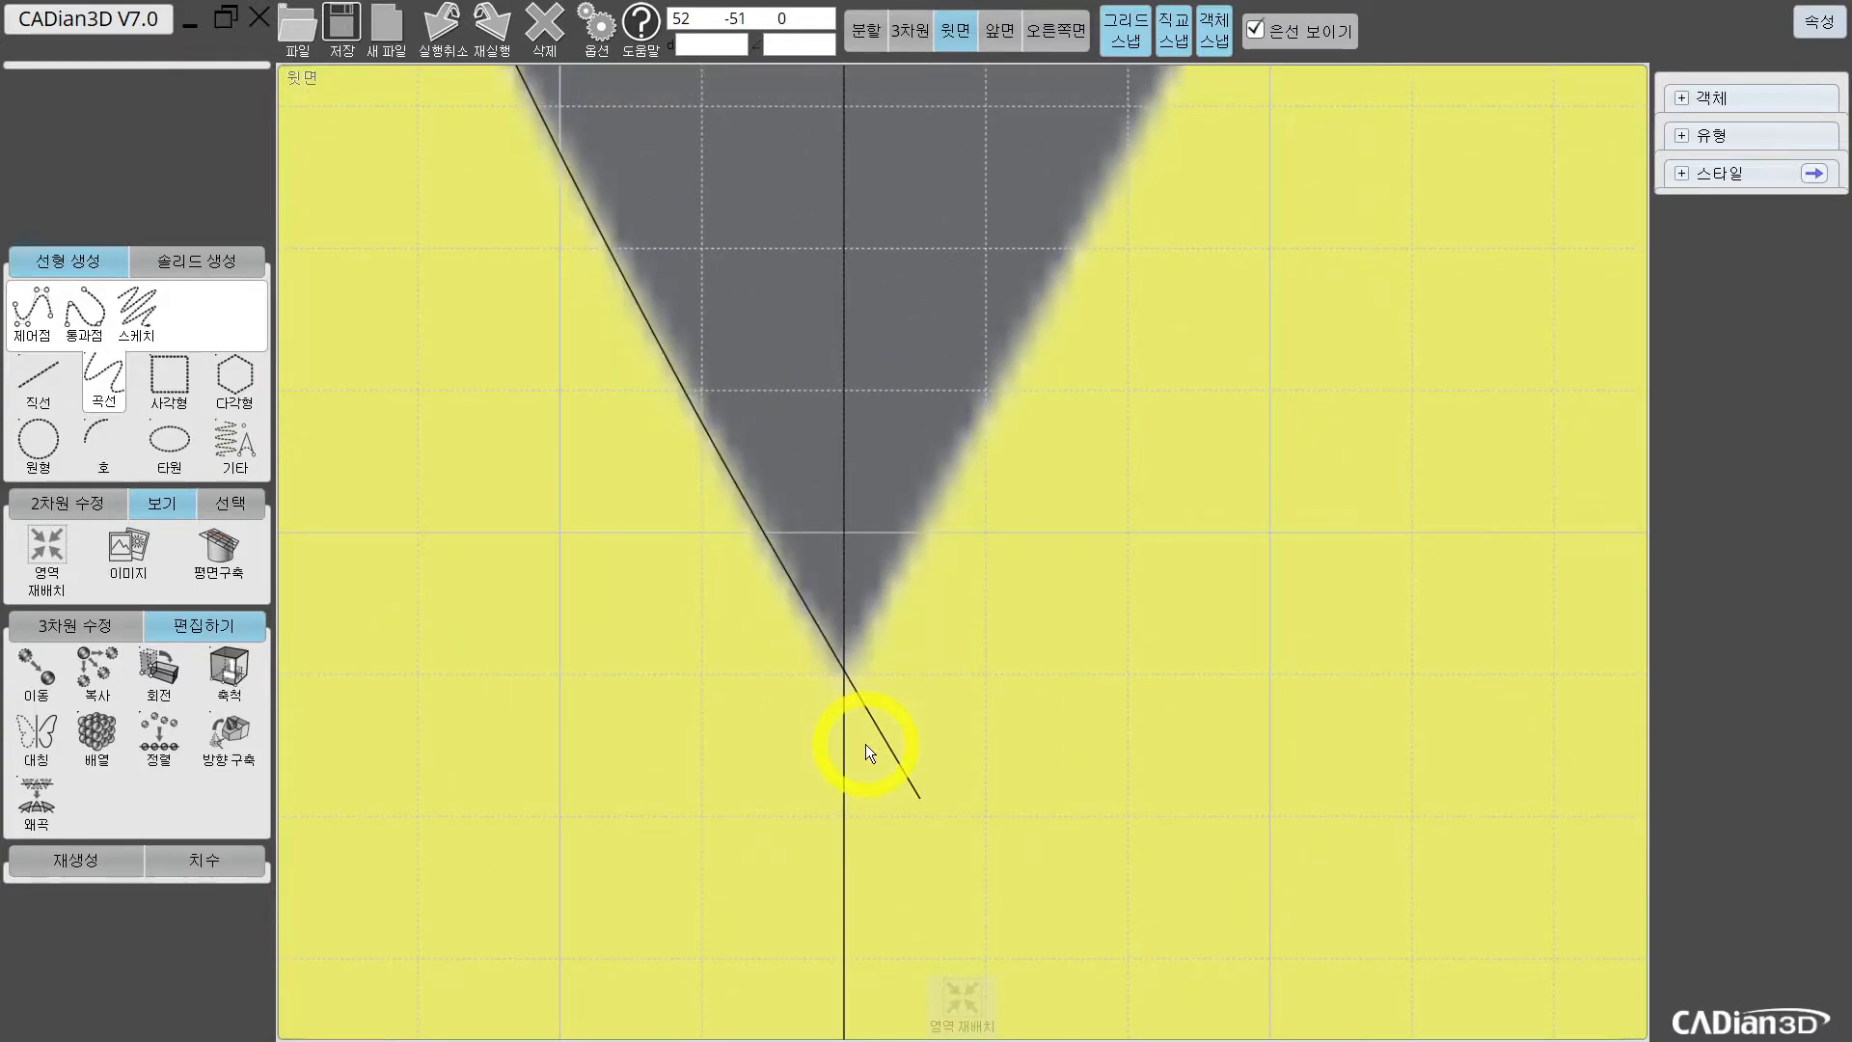
left_click(839, 508)
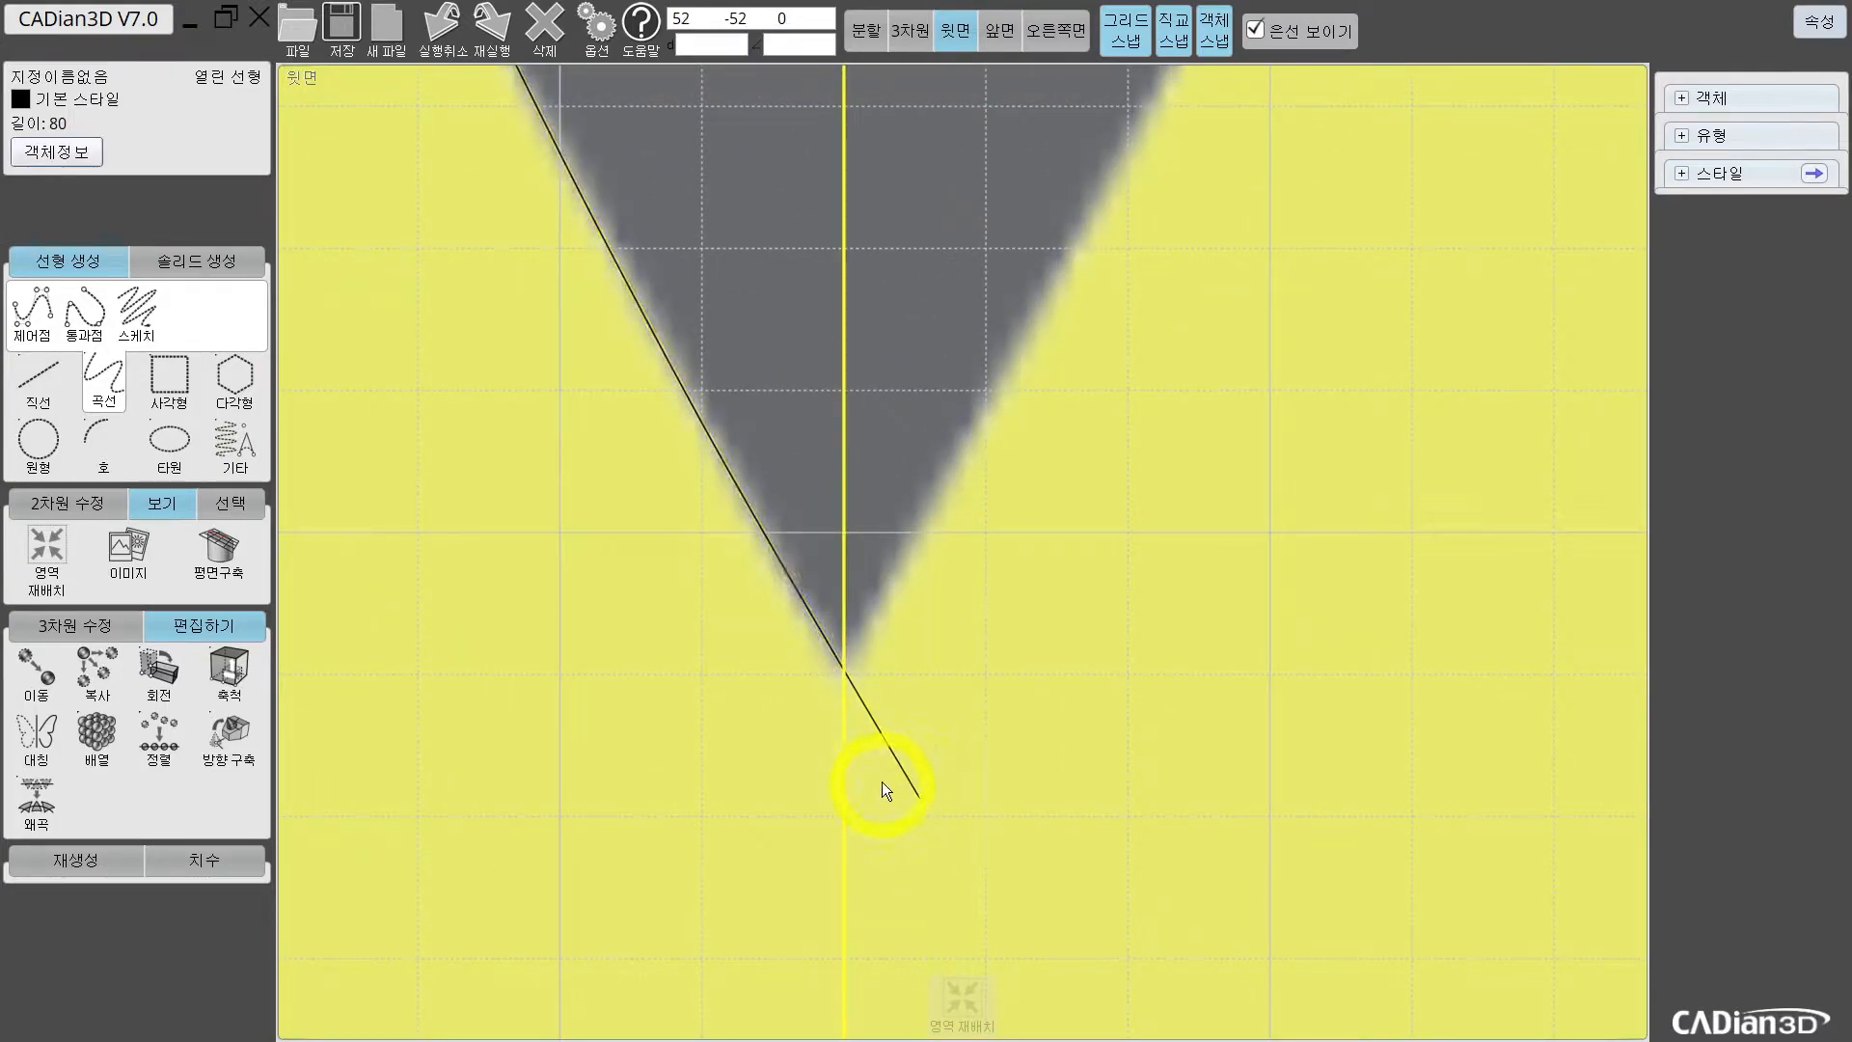
scroll(911, 739, "down", 3)
scroll(911, 739, "down", 2)
left_click(841, 636, "shift")
scroll(860, 553, "down", 3)
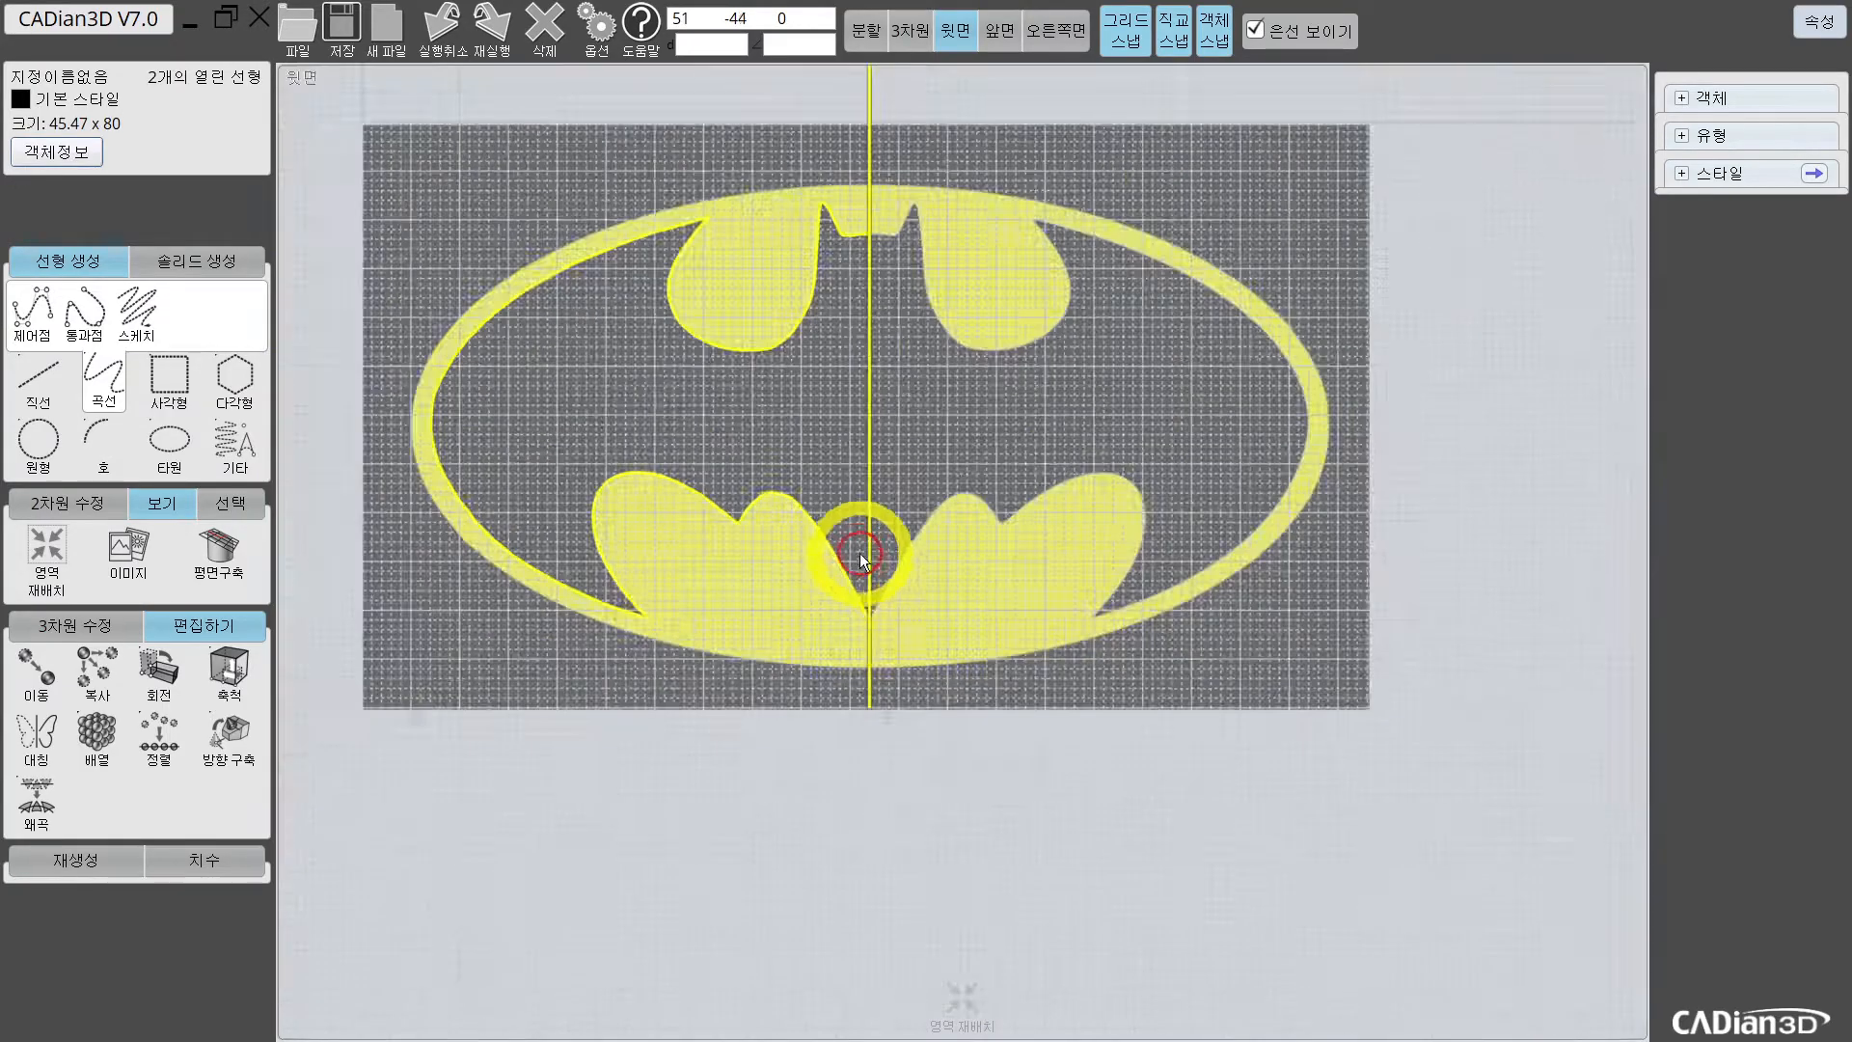
scroll(912, 258, "up", 8)
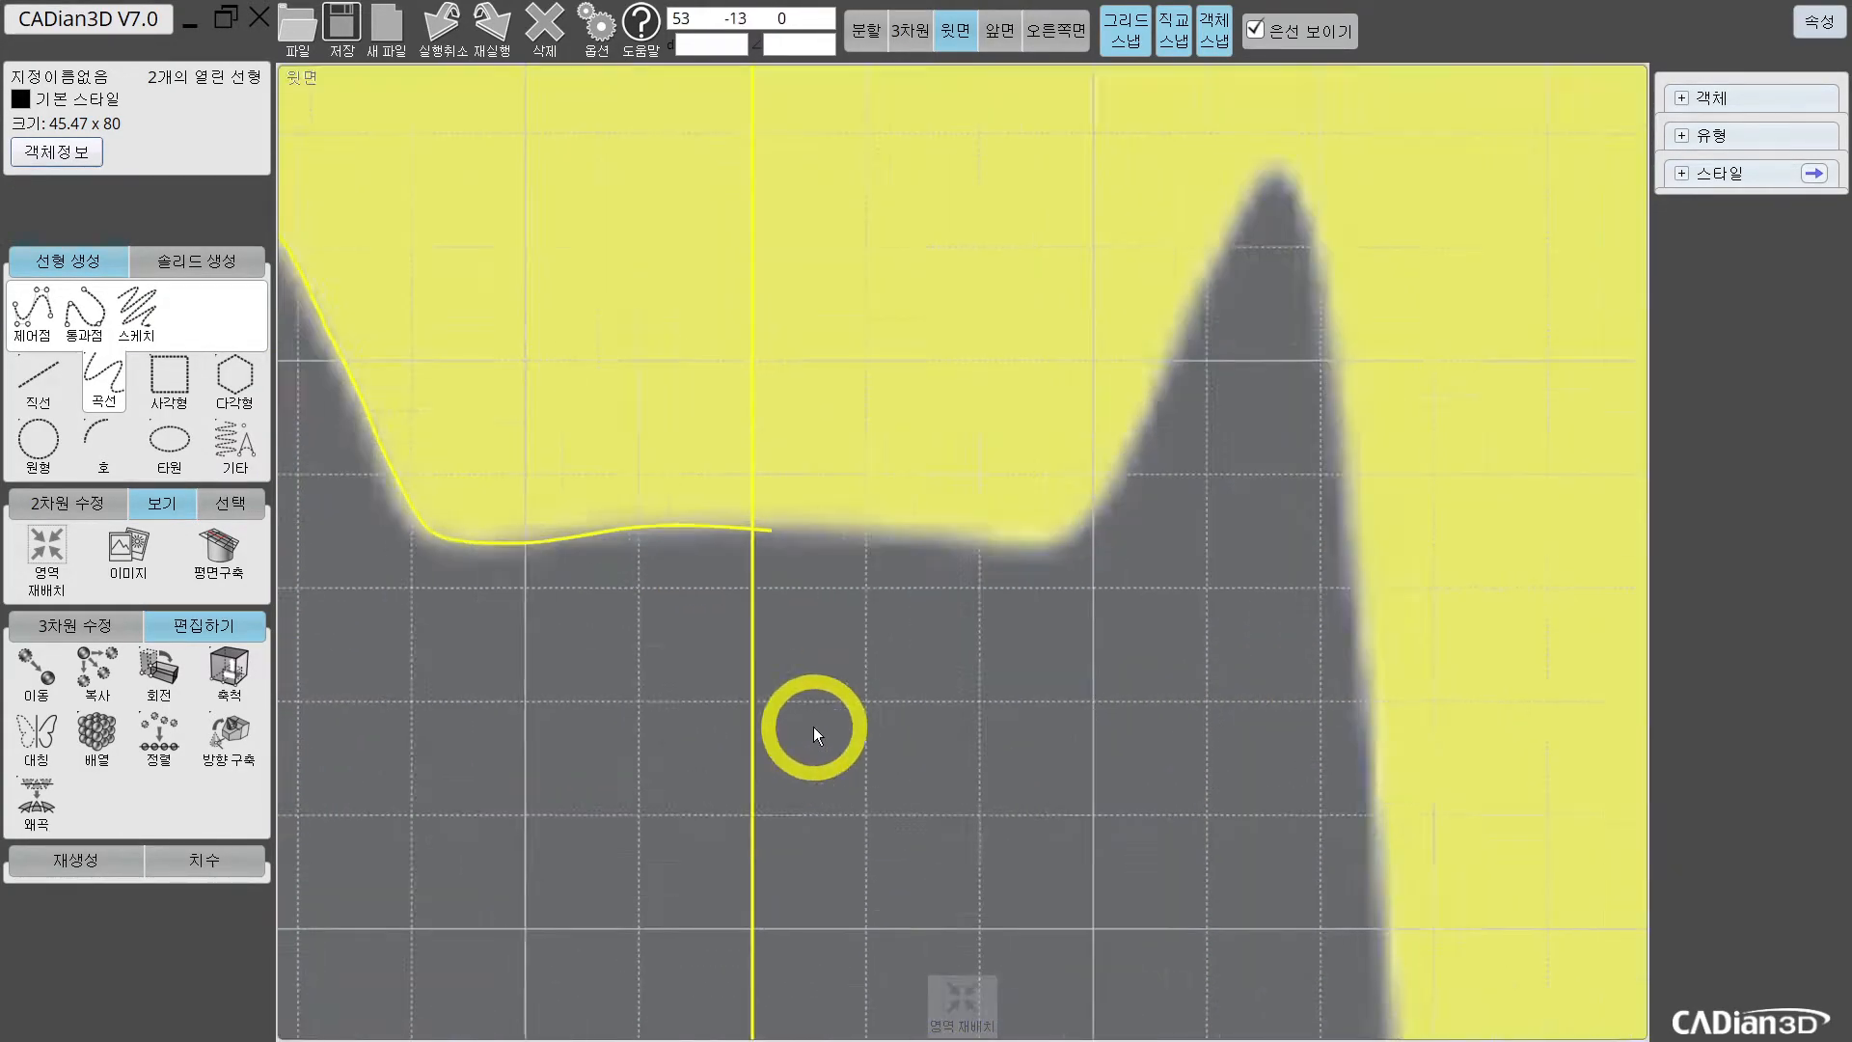
middle_click_drag(624, 515, 866, 535)
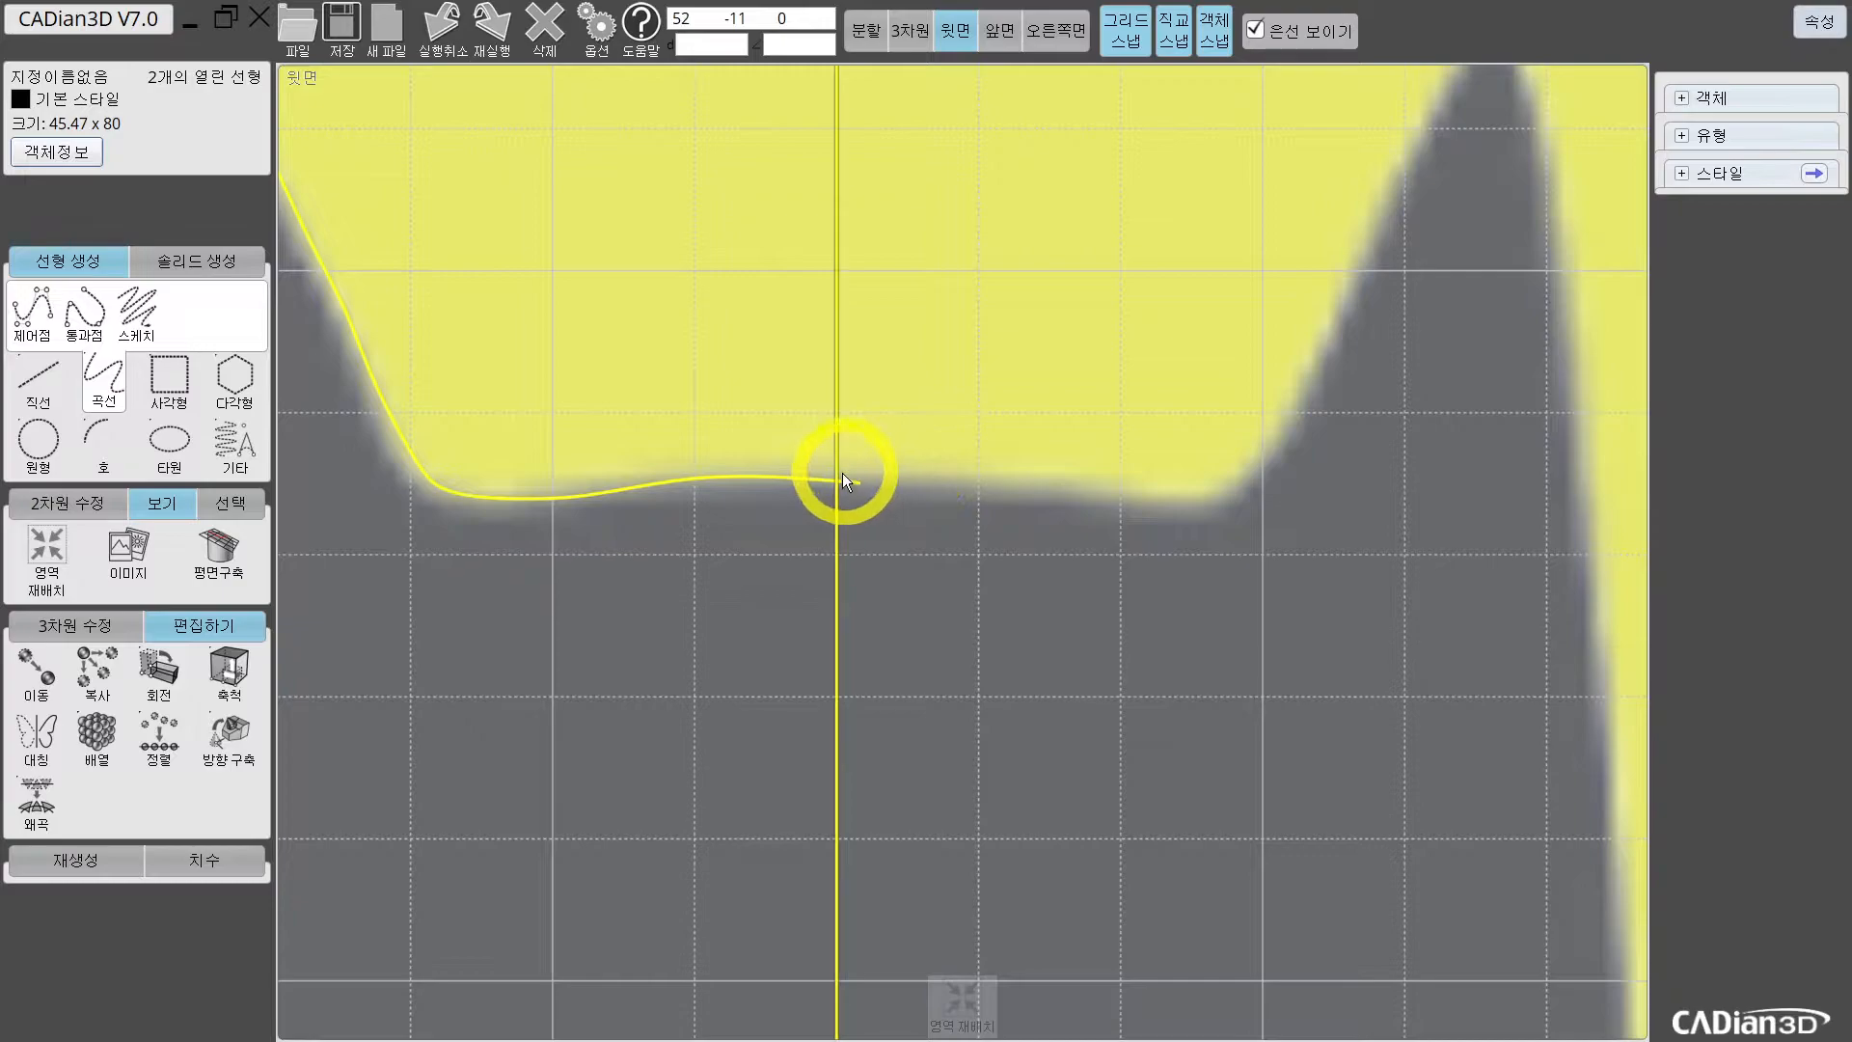
left_click_drag(838, 473, 872, 465)
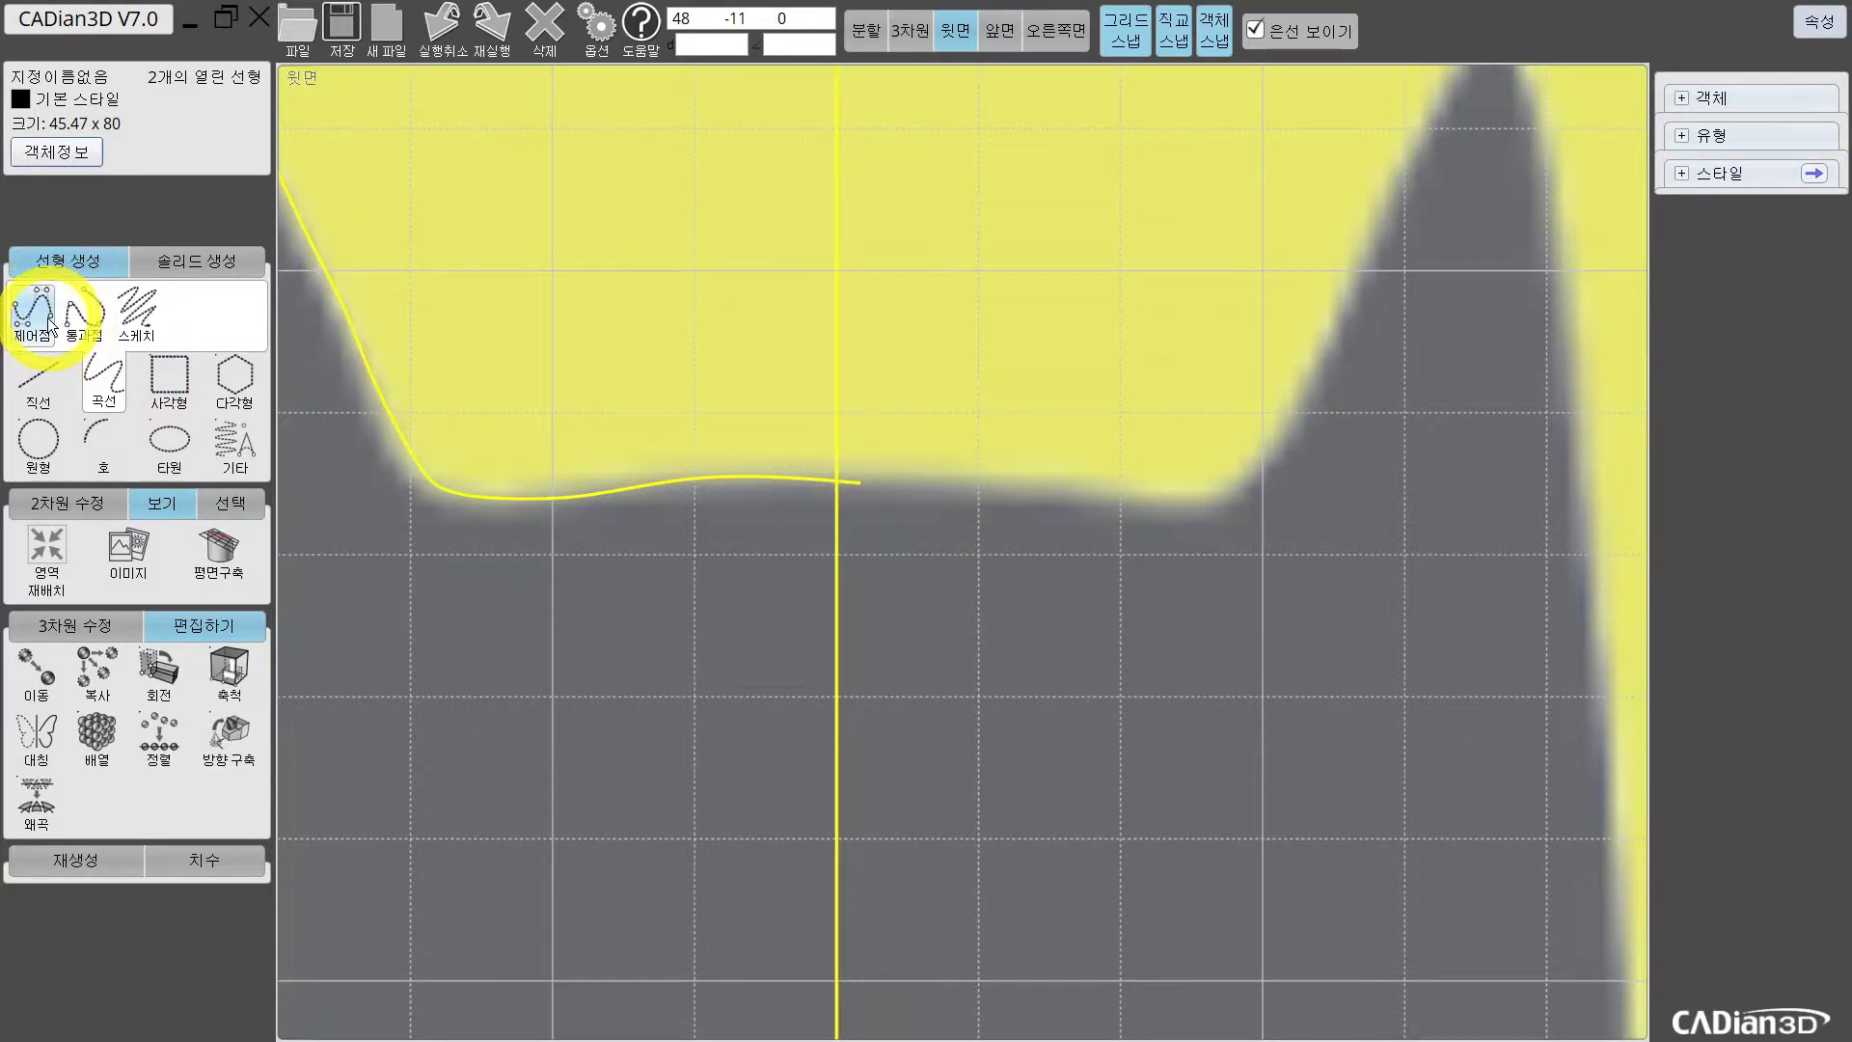
left_click(68, 339)
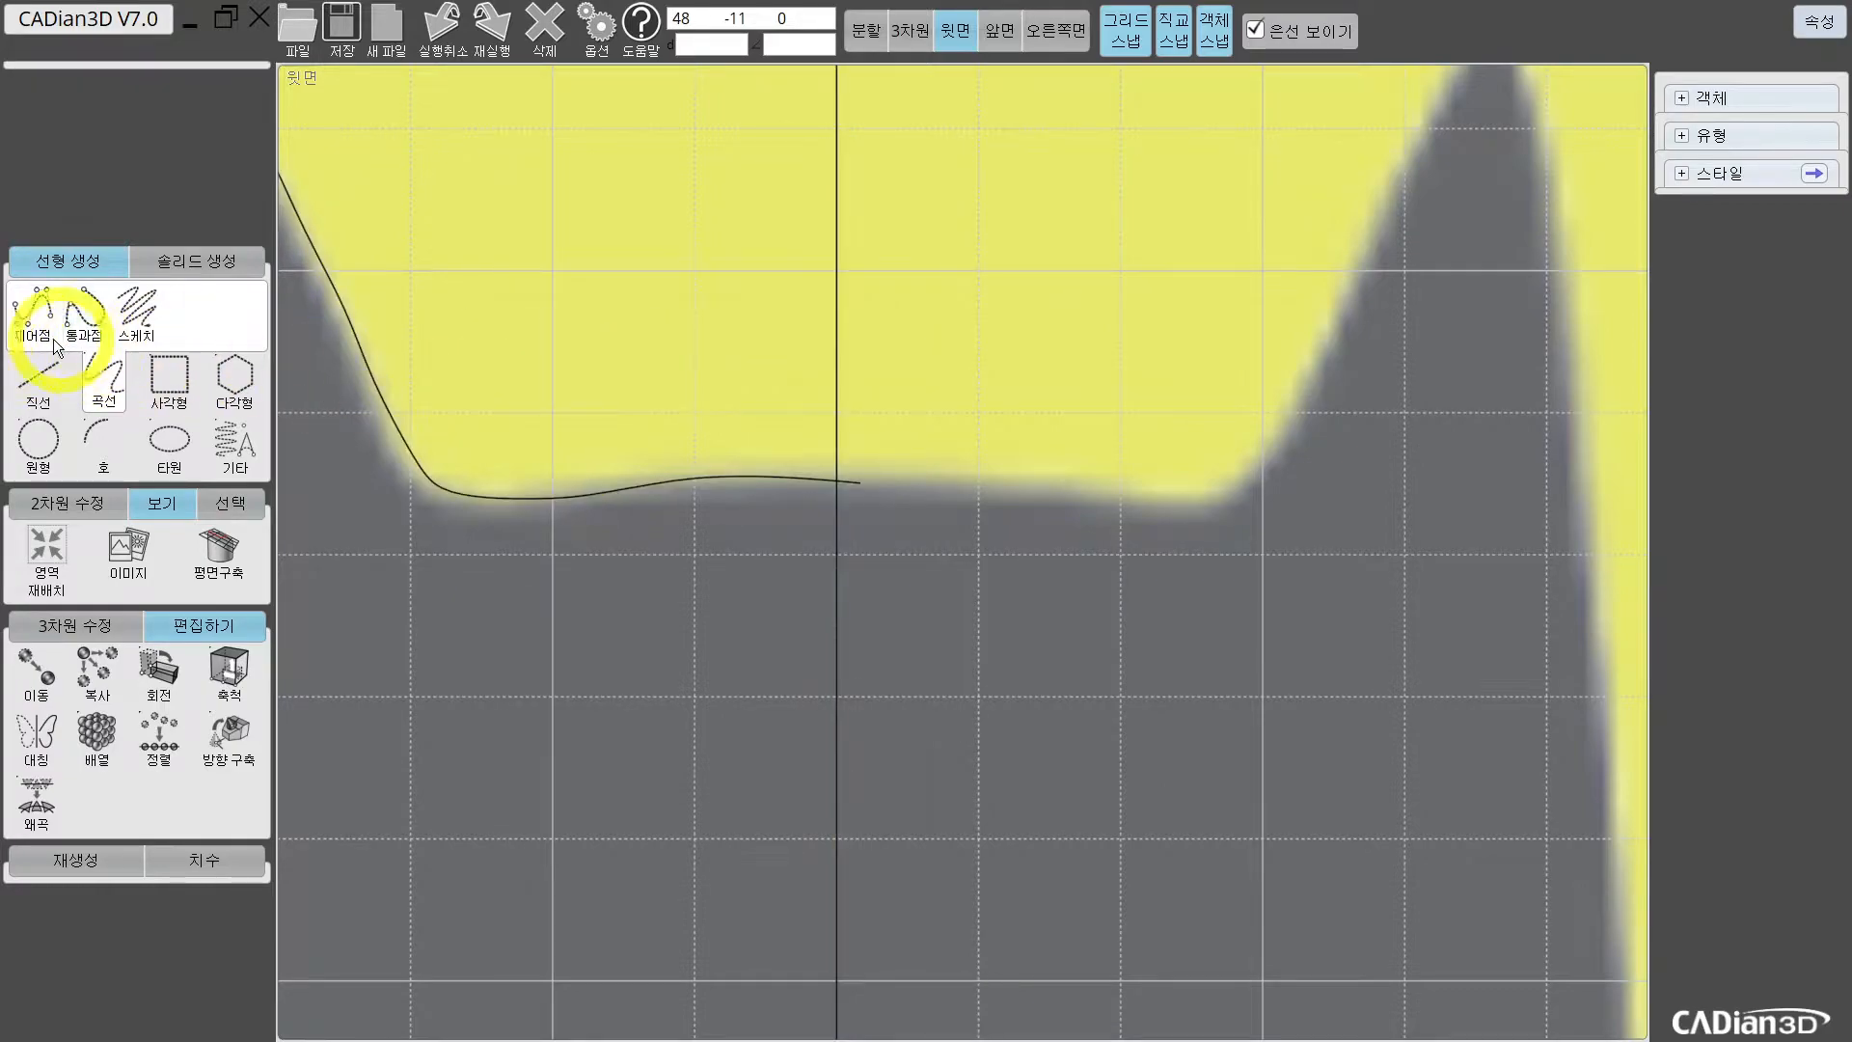
left_click(29, 331)
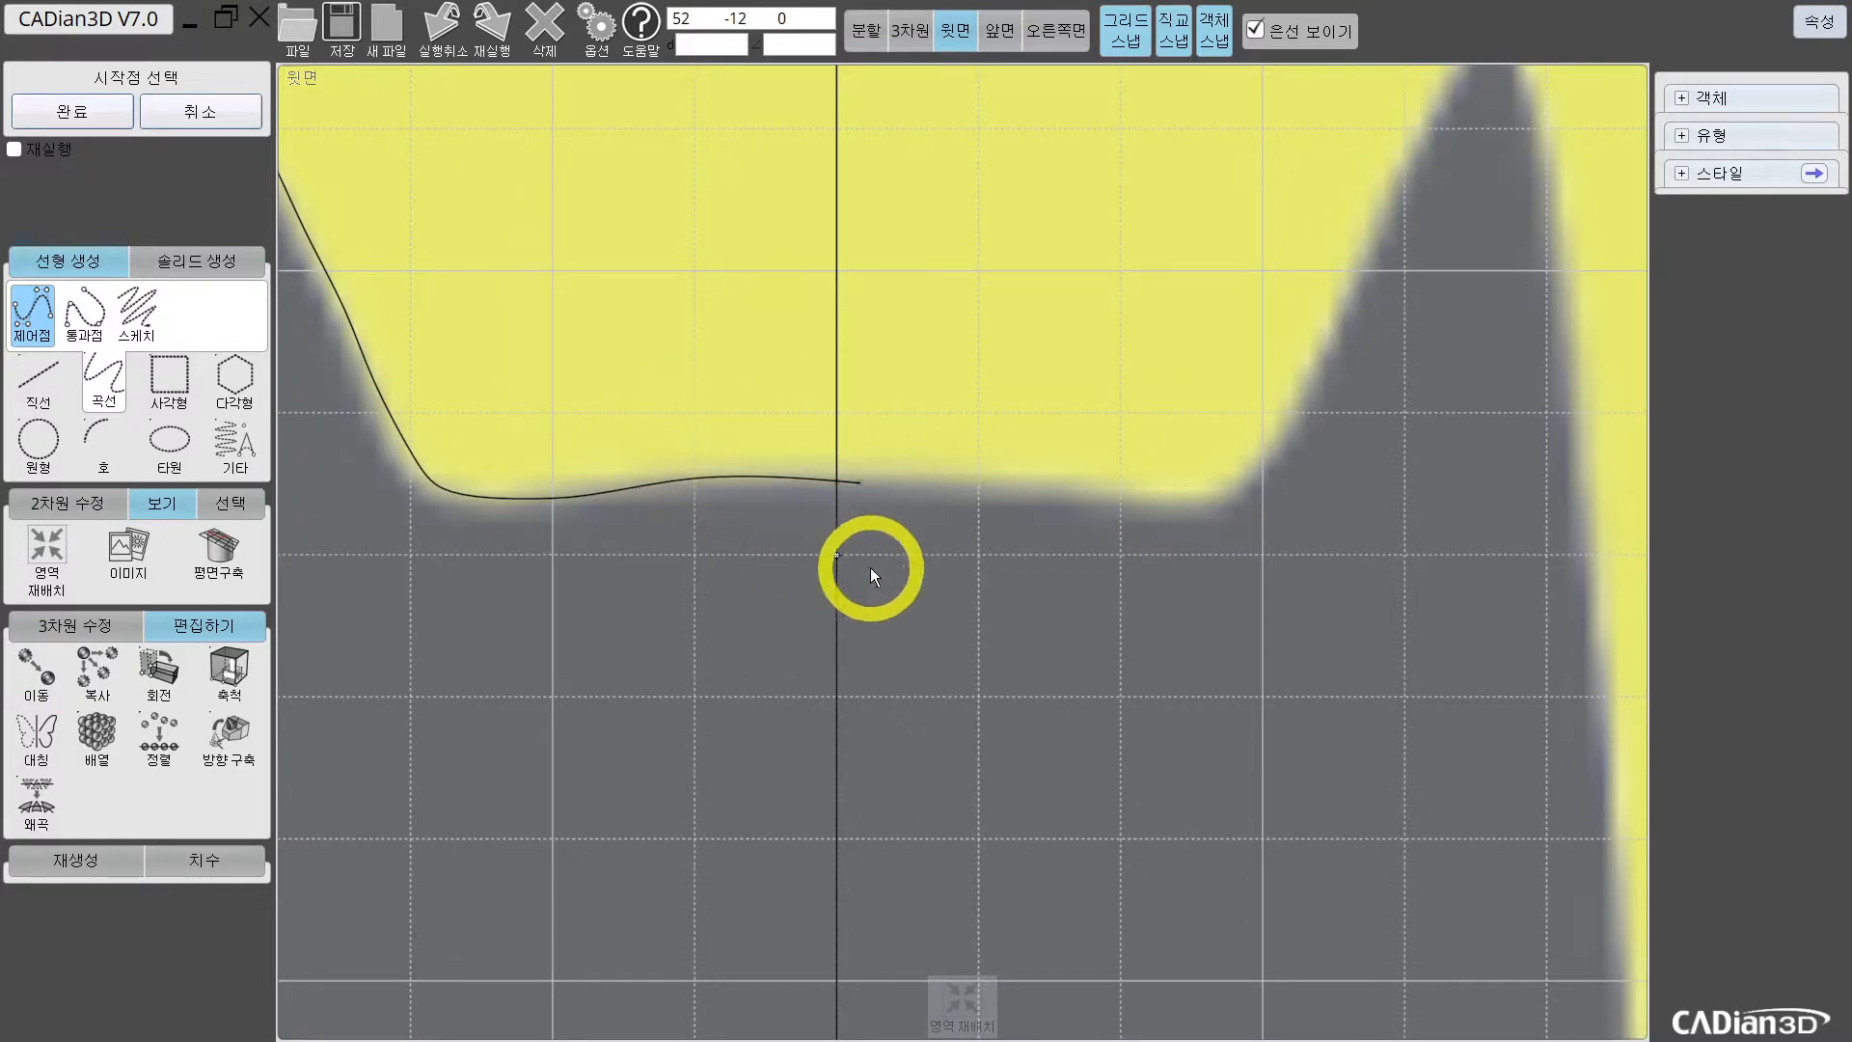
scroll(841, 479, "up", 3)
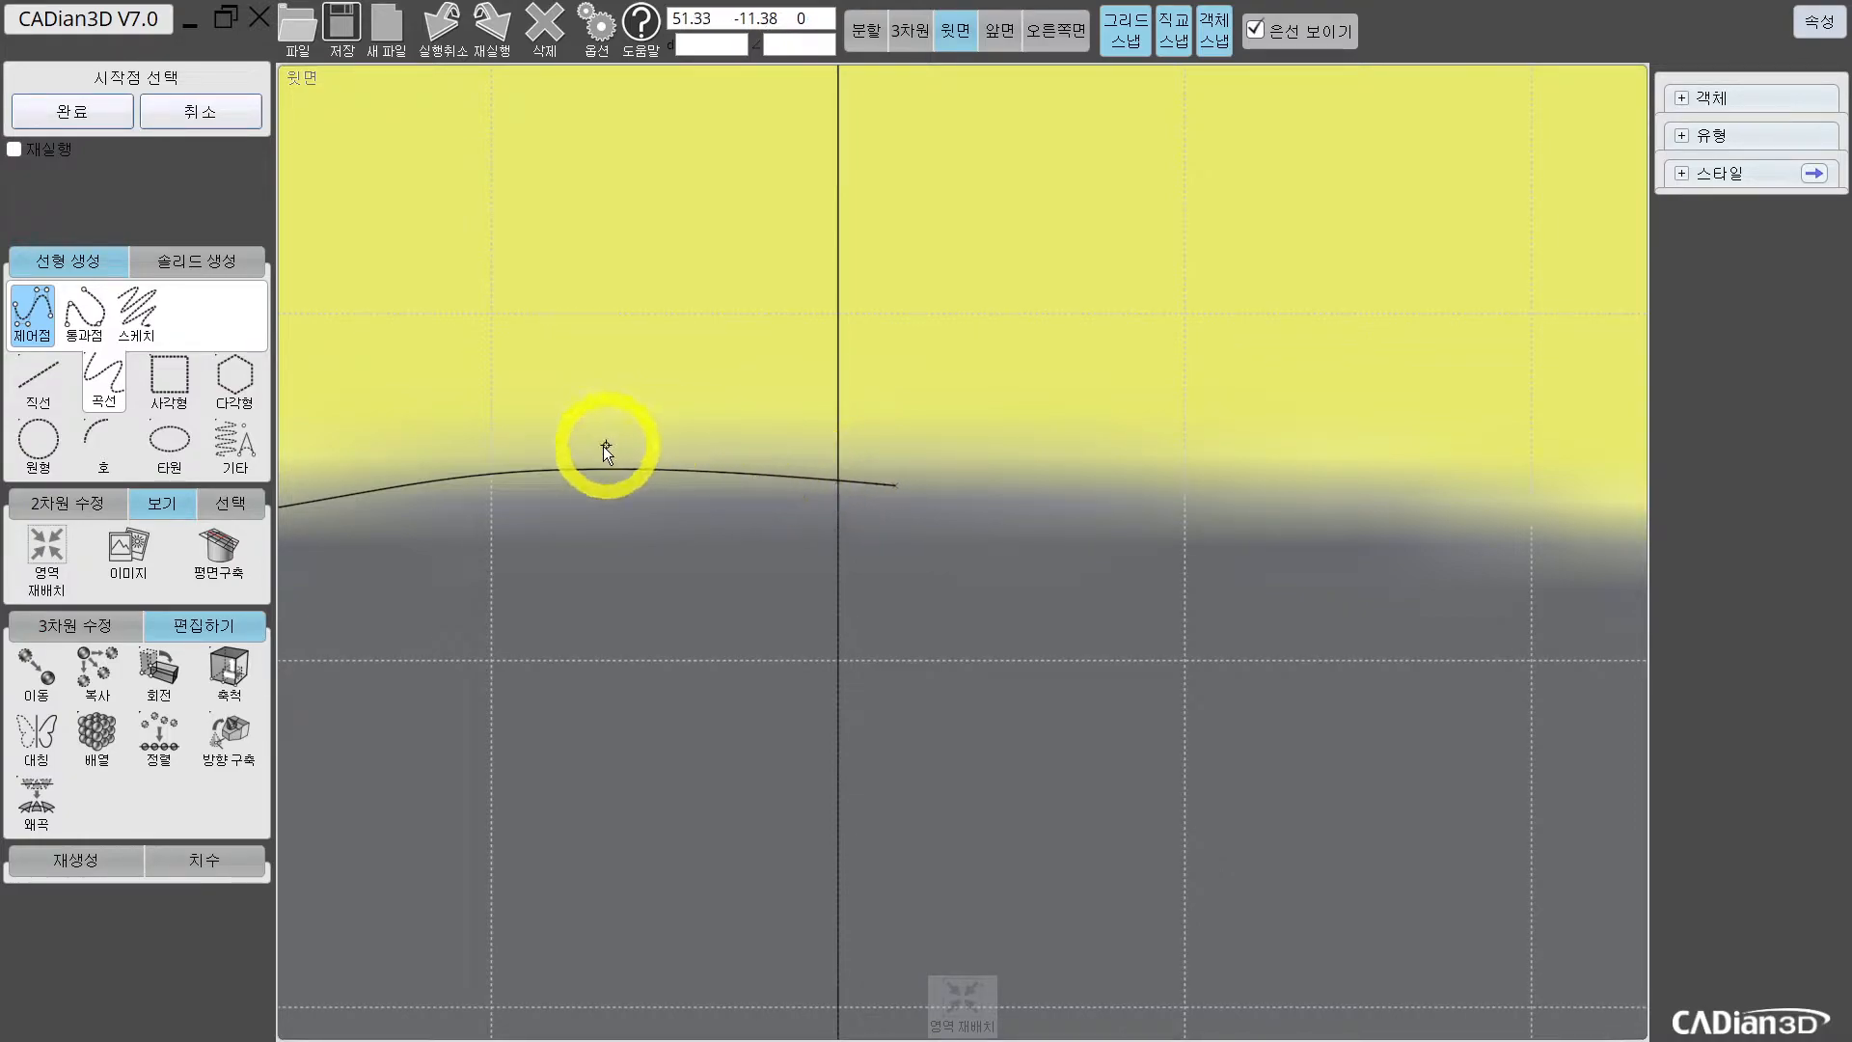
scroll(880, 481, "down", 3)
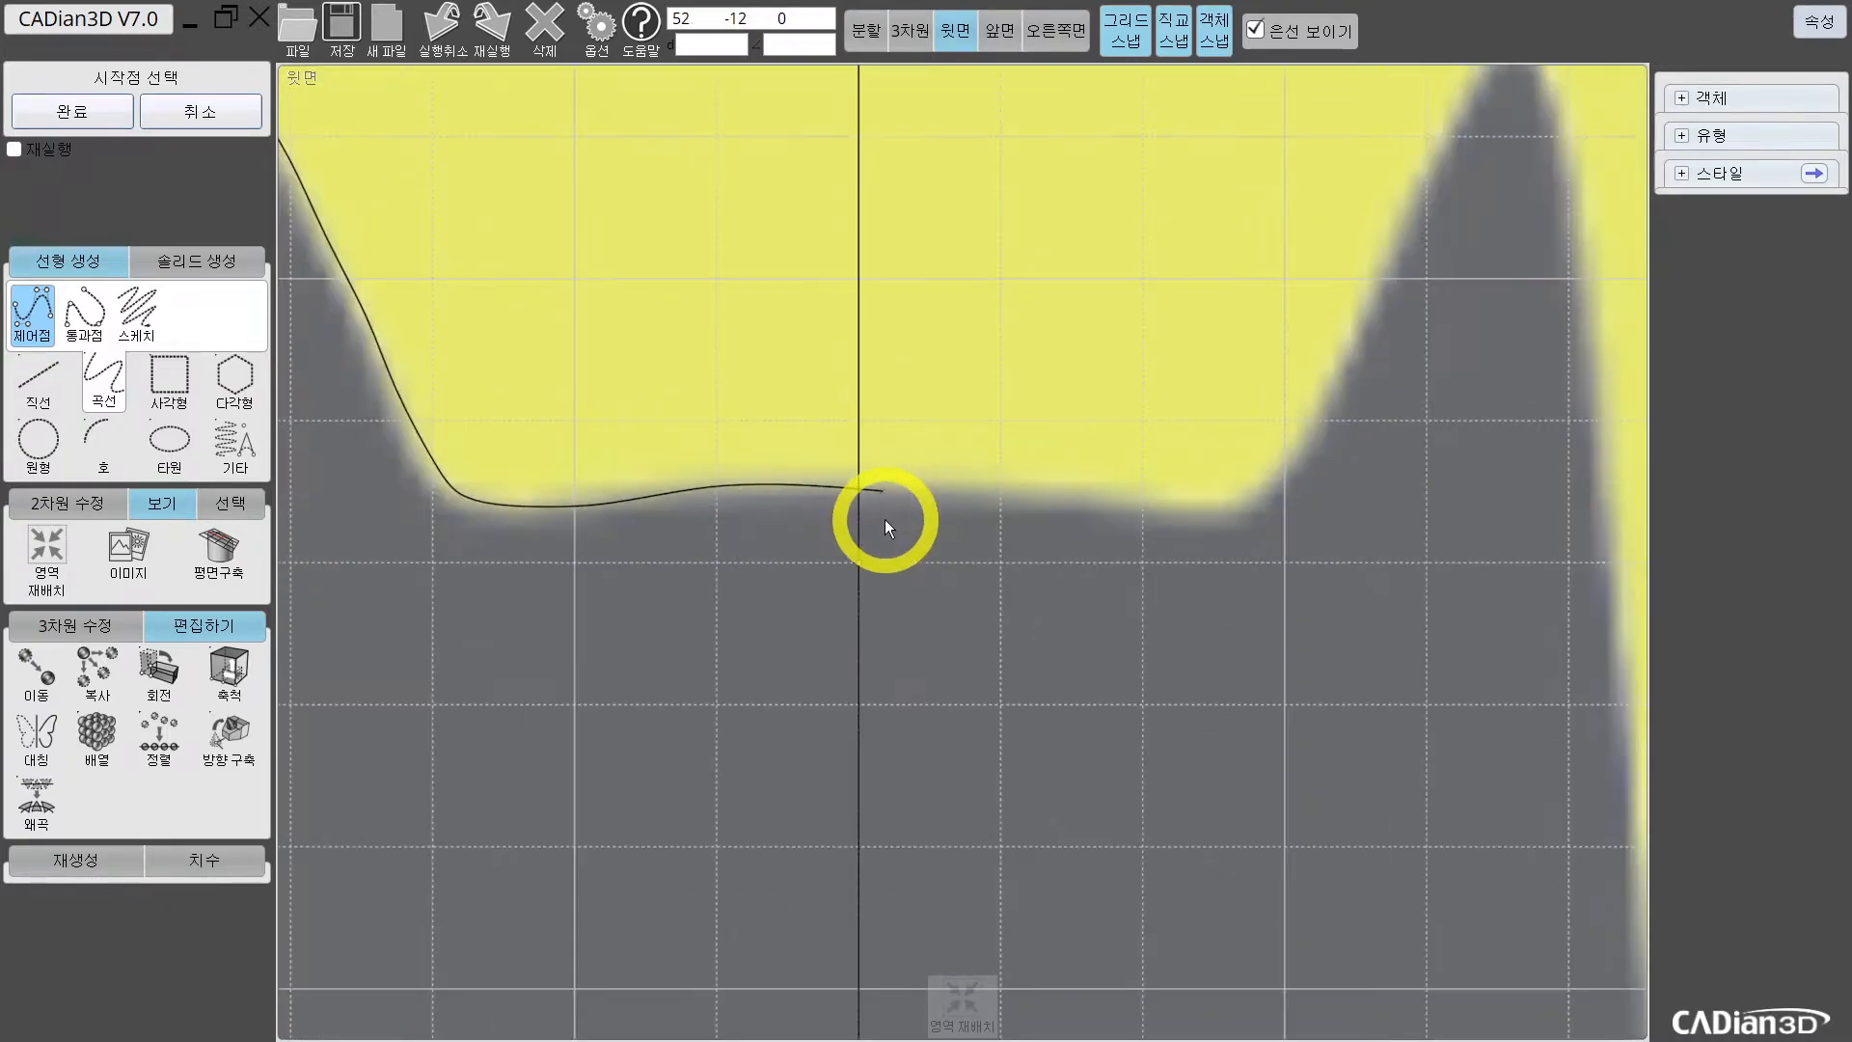
scroll(842, 471, "down", 1)
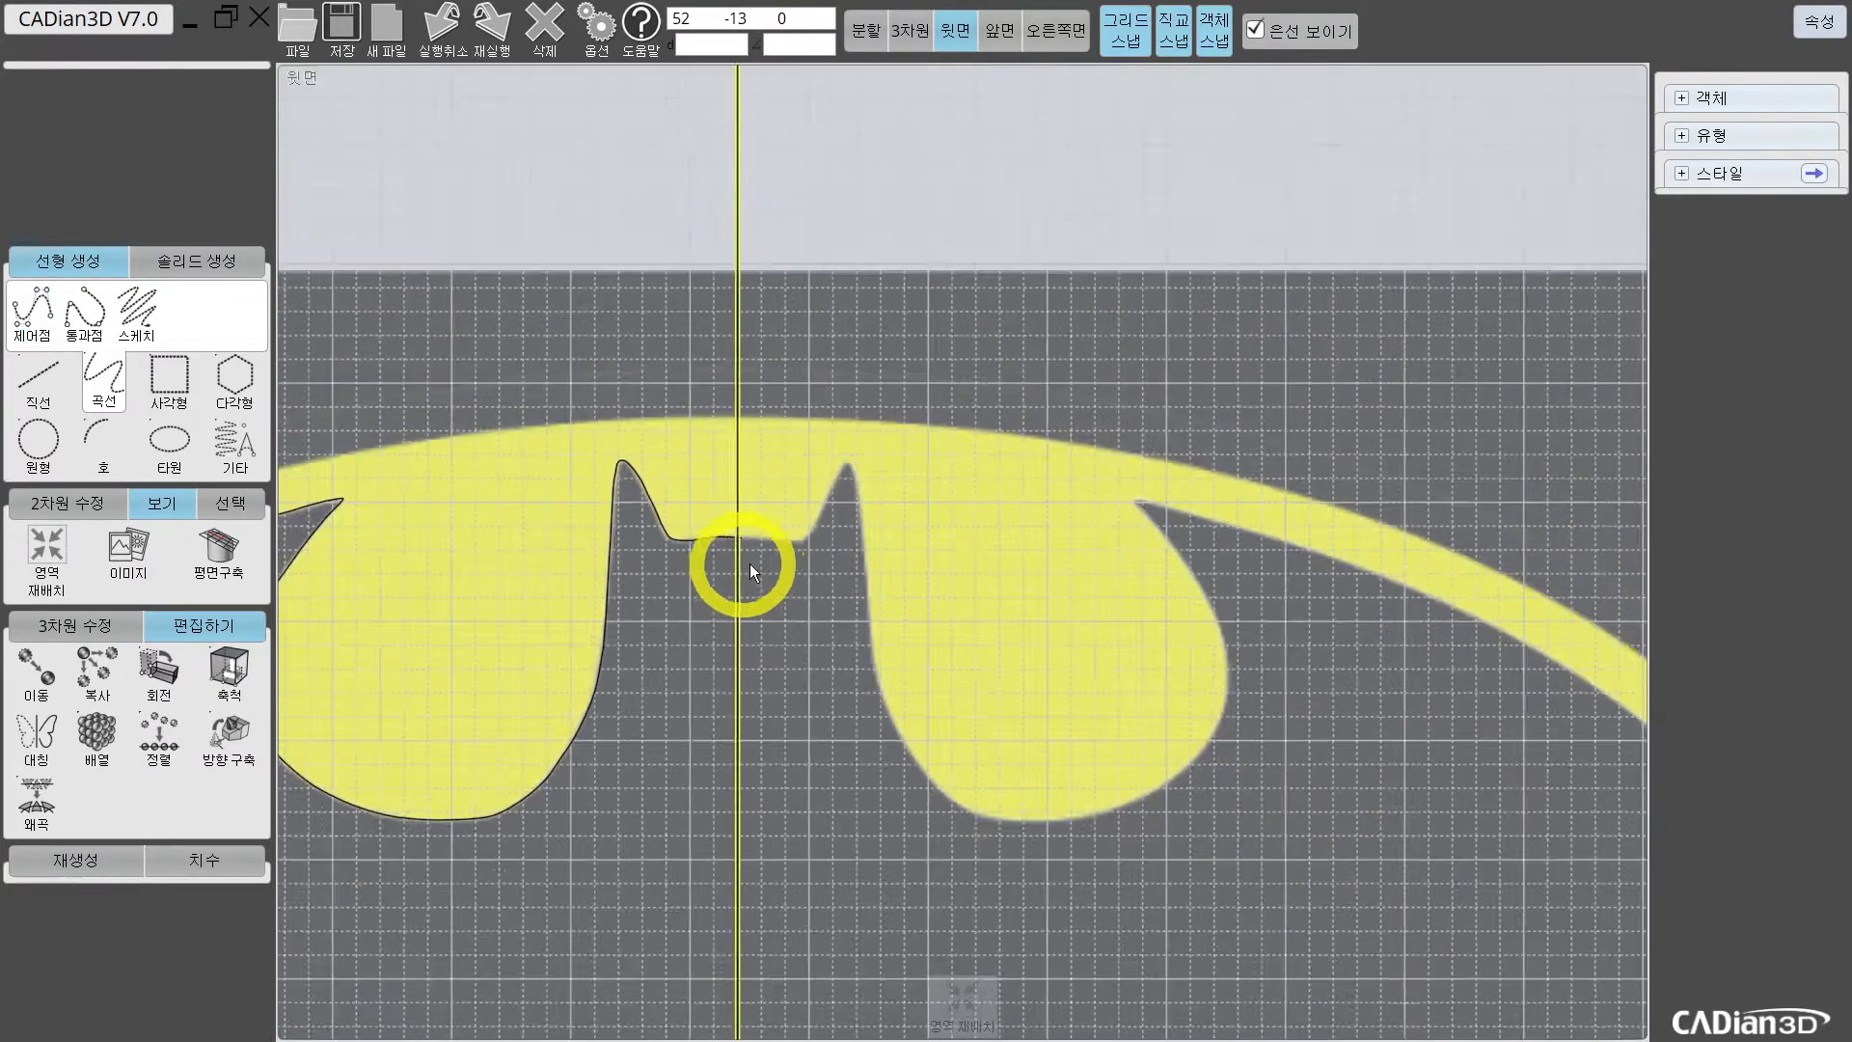
scroll(714, 555, "down", 2)
Step: Trim the traced curve and the centre line against each other so both are split where they cross
left_click(754, 623)
scroll(772, 694, "down", 2)
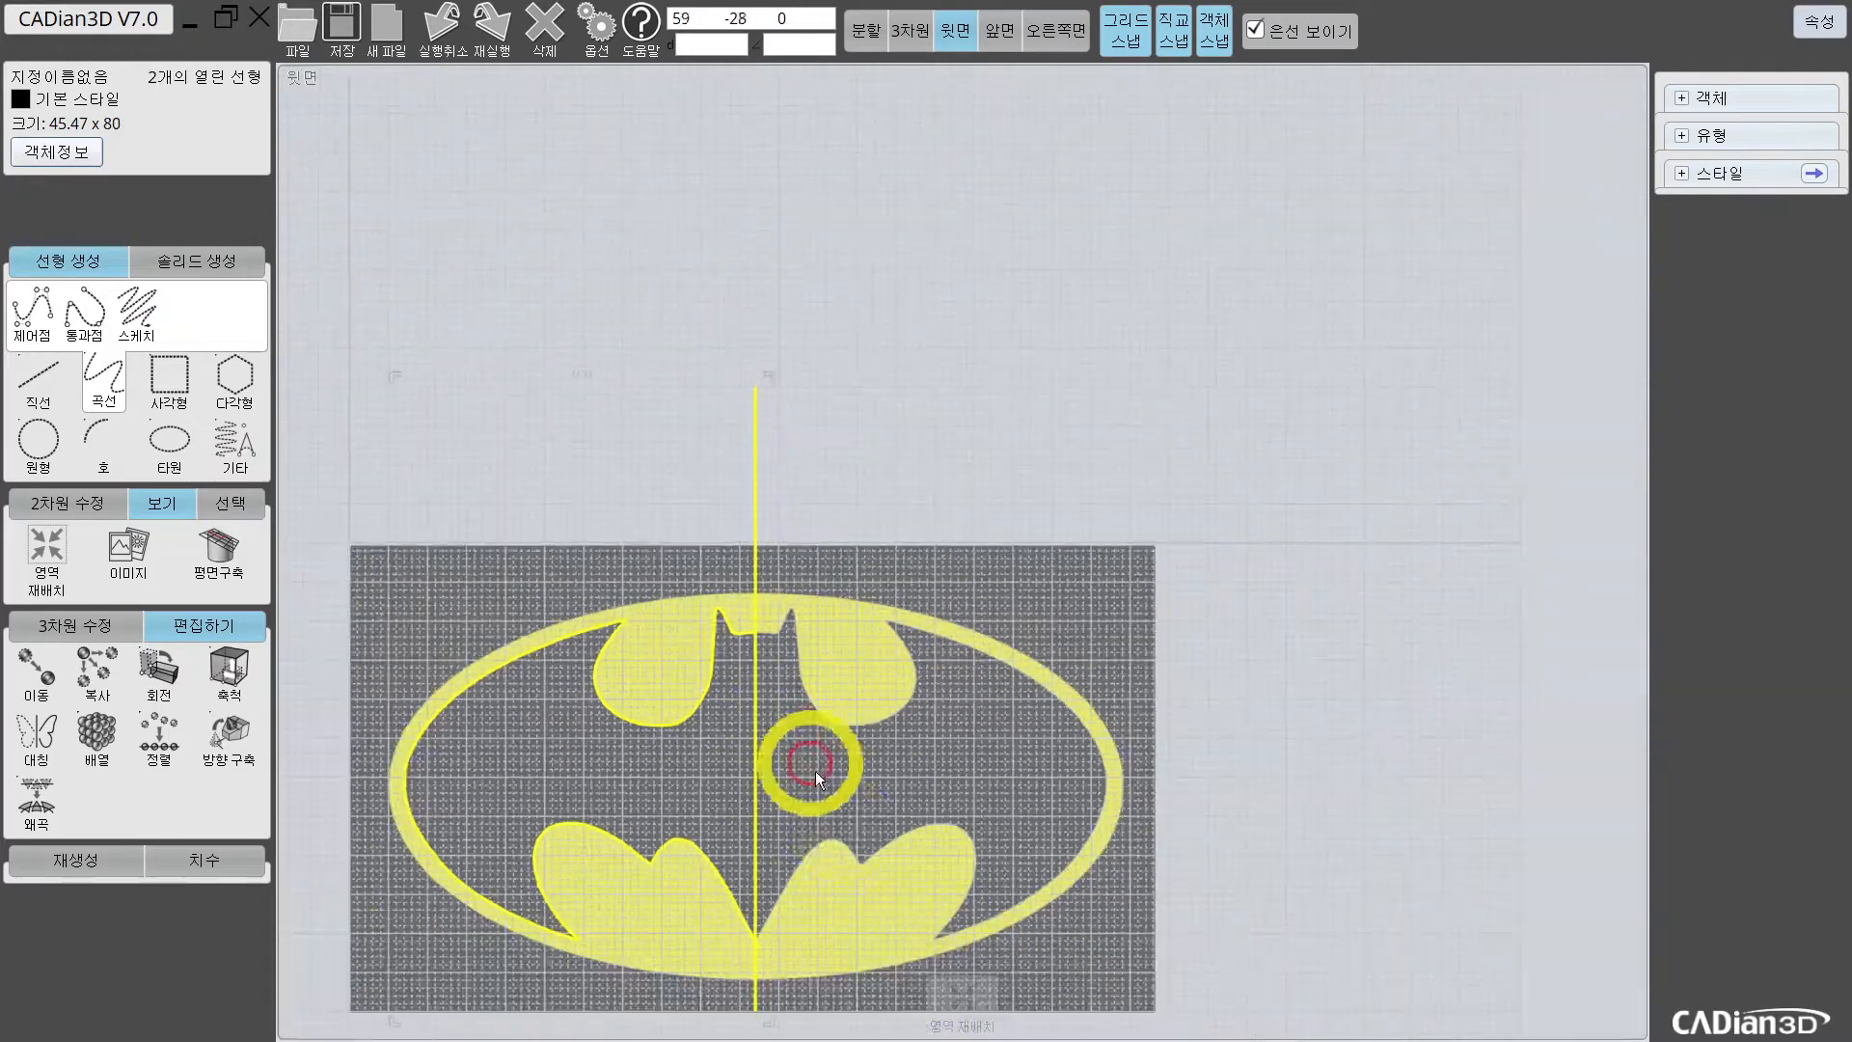
scroll(831, 661, "up", 4)
scroll(748, 734, "down", 3)
scroll(620, 633, "up", 1)
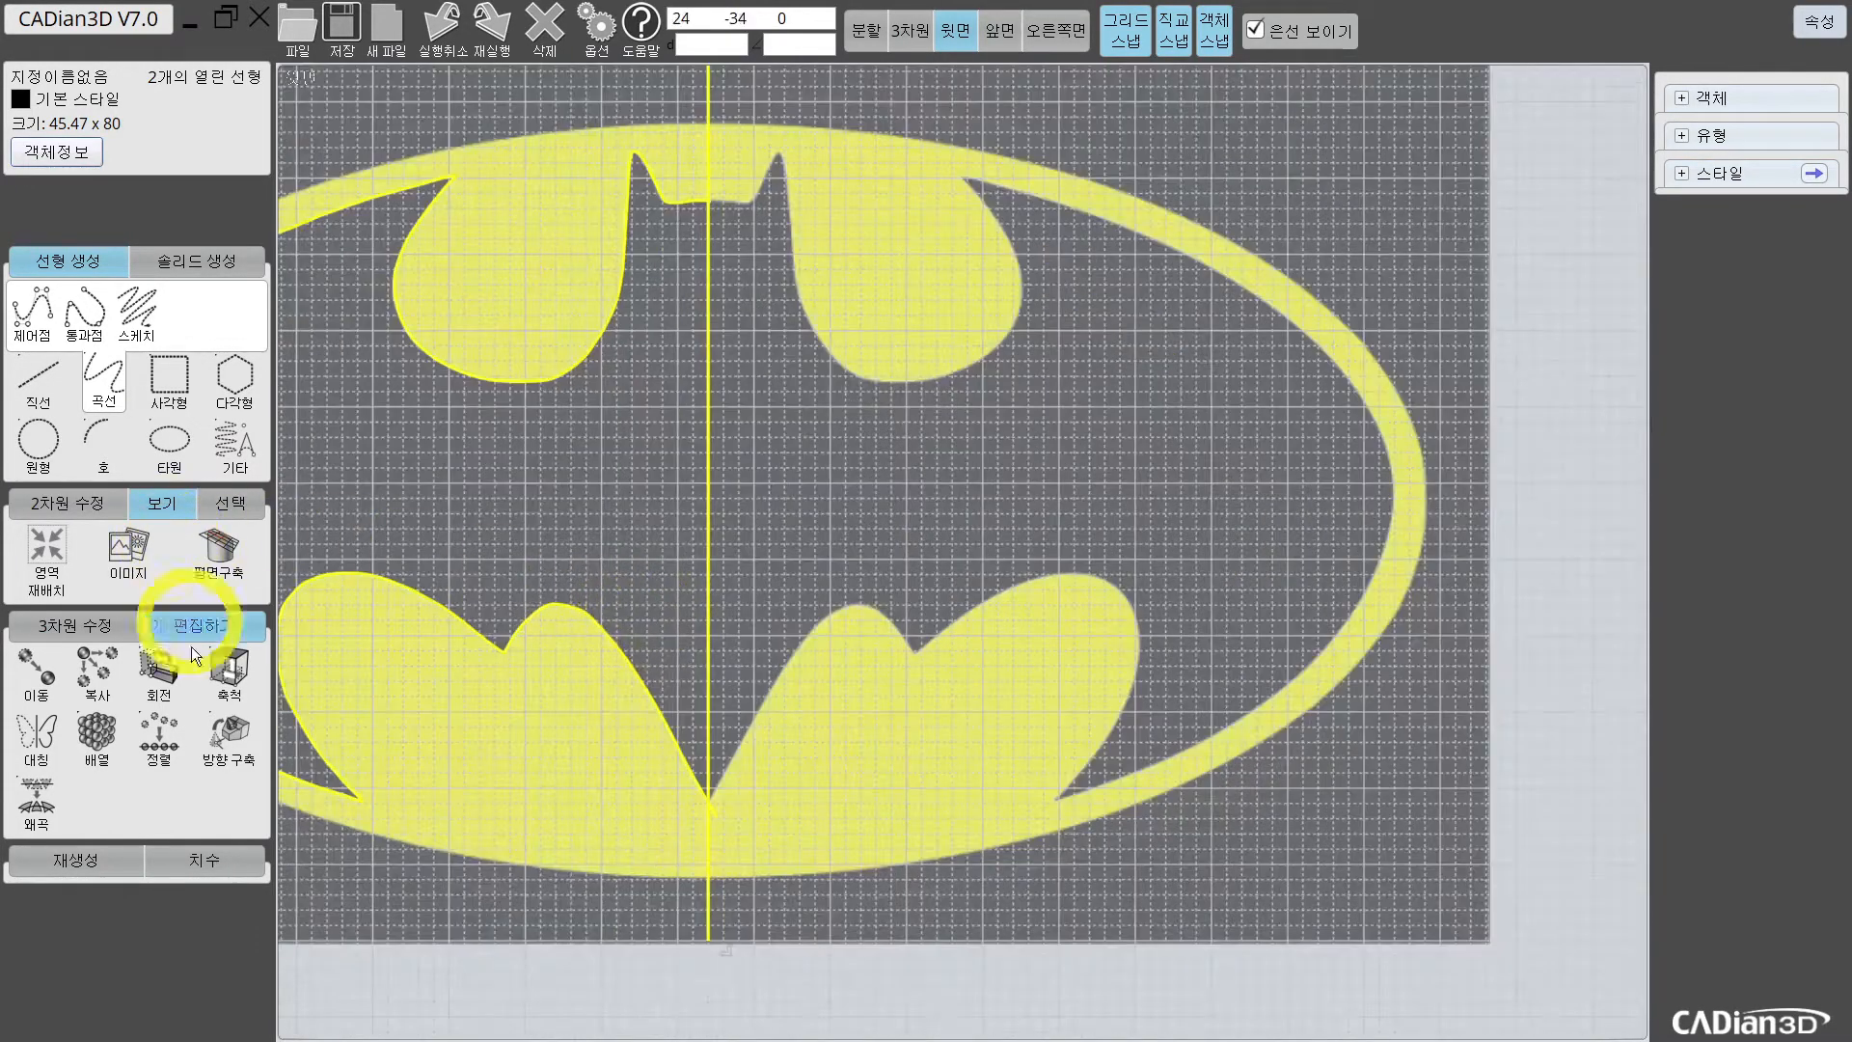
left_click(94, 511)
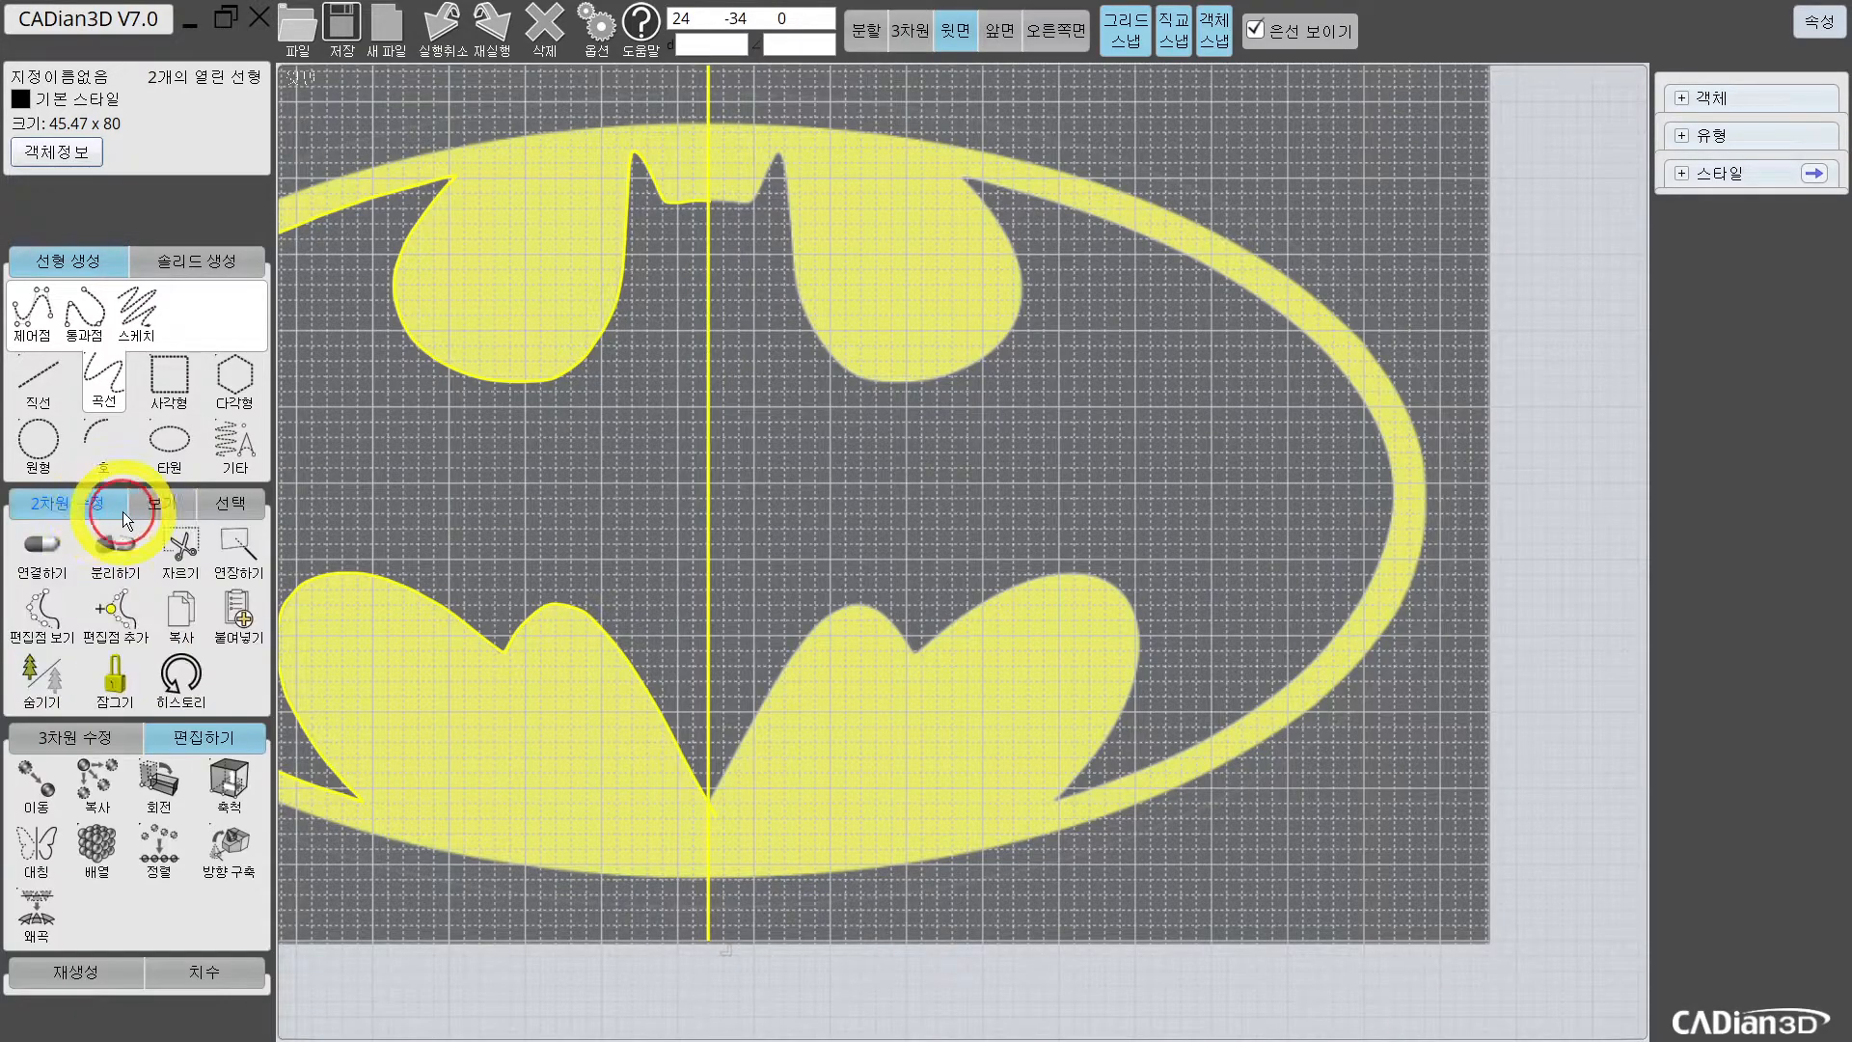
left_click(181, 529)
left_click(707, 524)
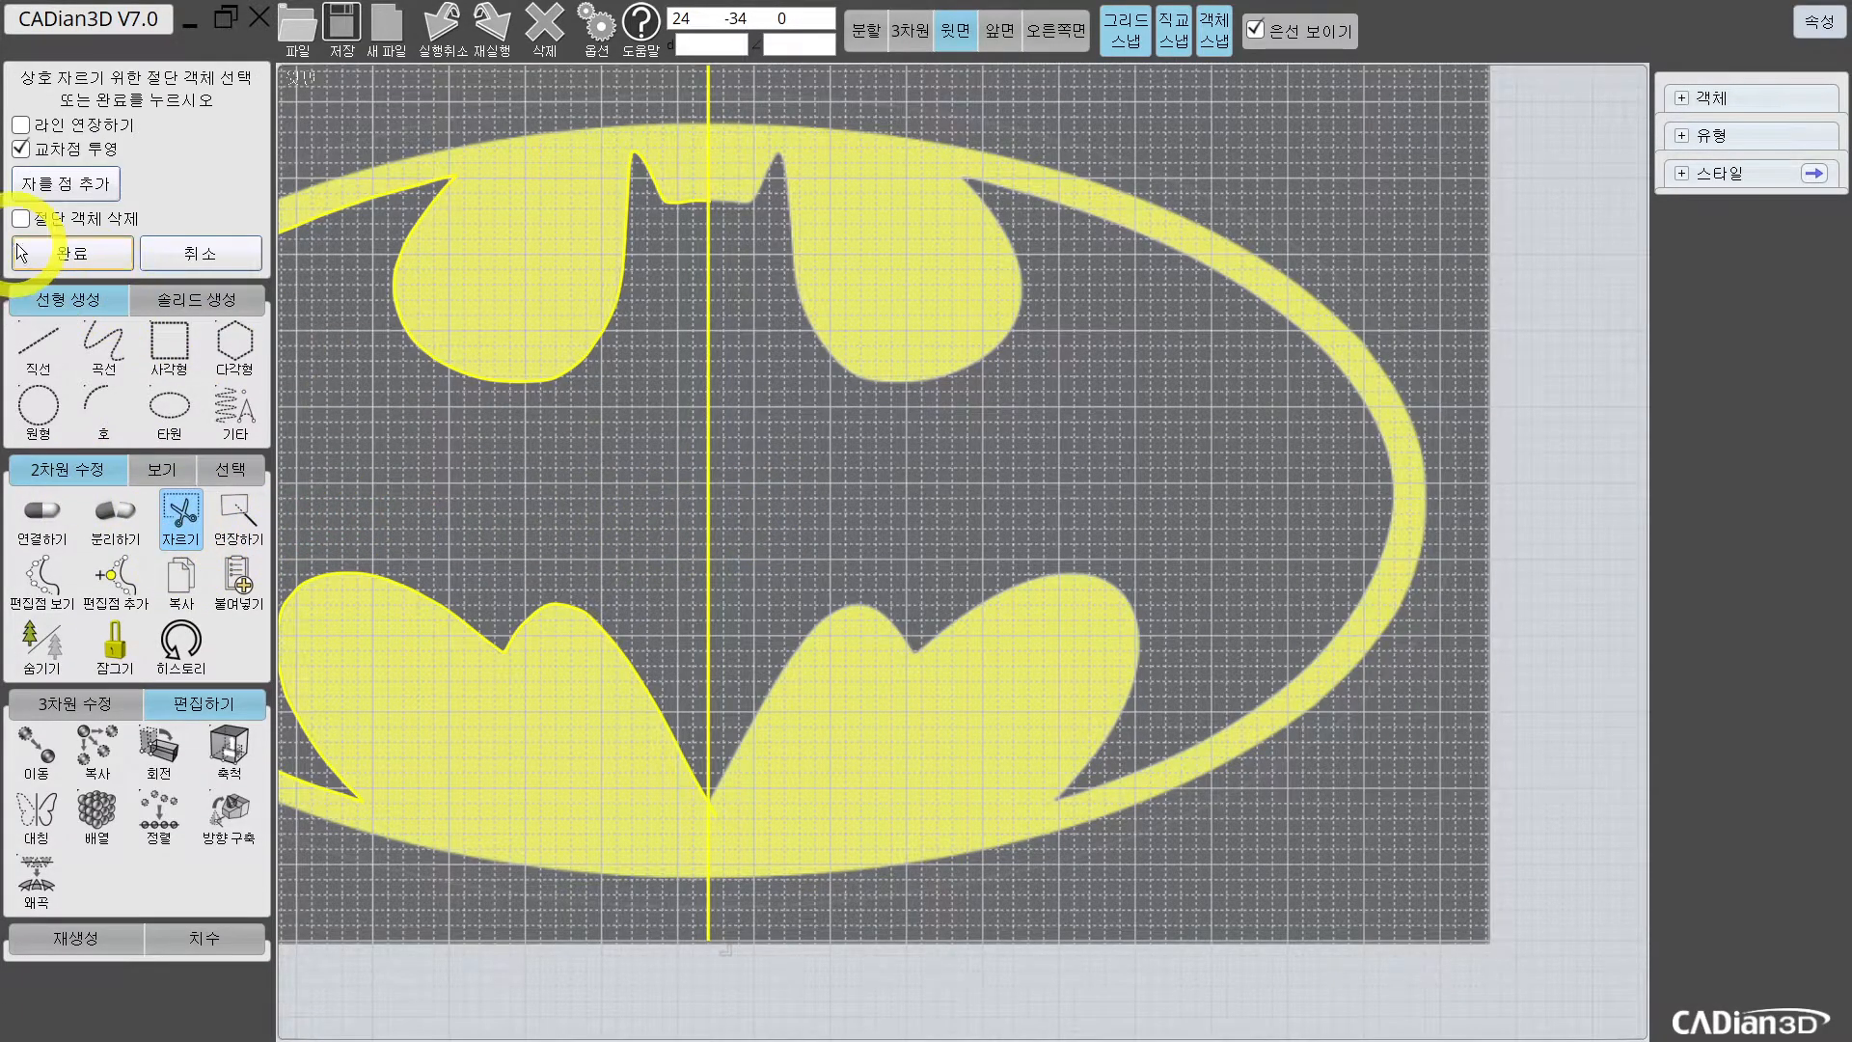
left_click(89, 241)
left_click(87, 191)
Step: Delete the centre-line segments and the curve stub past the centre line between the logo's upper points
scroll(628, 302, "up", 5)
left_click(686, 284)
middle_click_drag(741, 224, 730, 577)
scroll(715, 391, "up", 5)
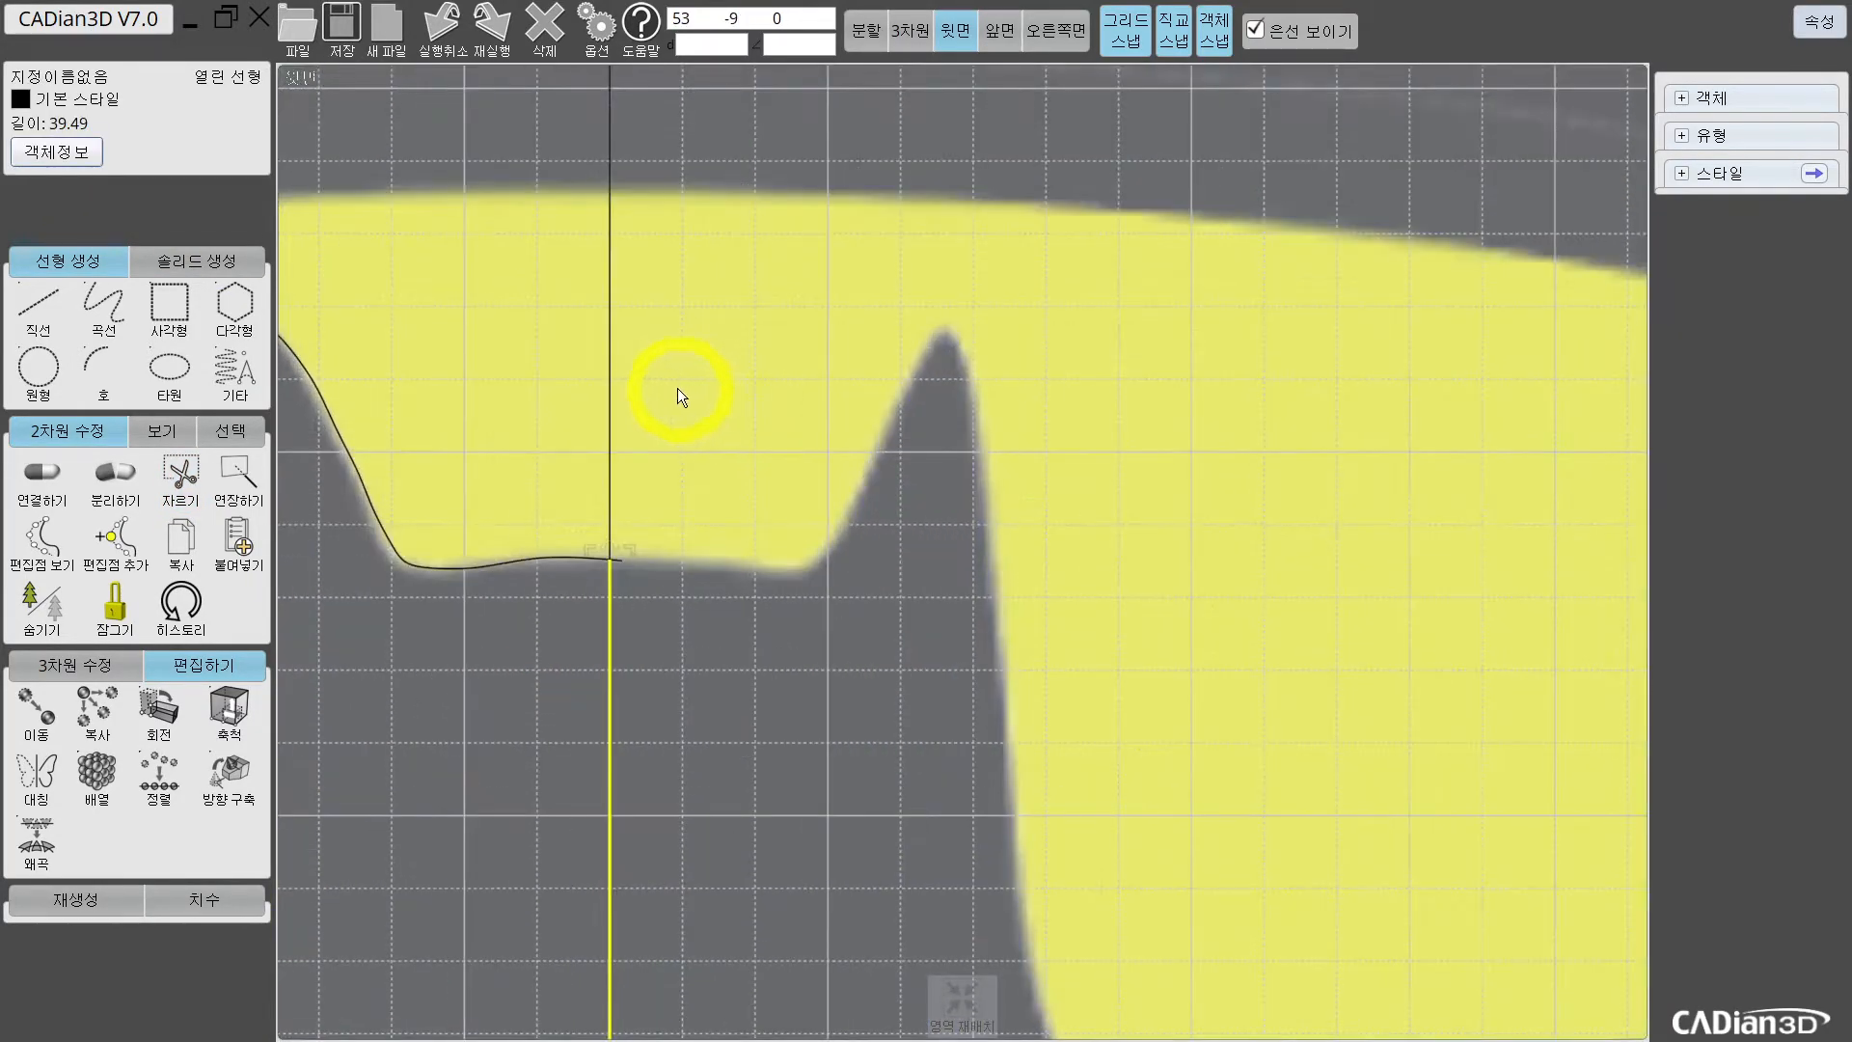
key("Delete")
left_click(615, 417)
key("Delete")
scroll(627, 529, "up", 2)
left_click(627, 583)
key("Delete")
Step: Delete the leftover piece at the lower V-shaped tip
scroll(548, 738, "down", 3)
middle_click_drag(586, 812, 709, 299)
scroll(777, 559, "down", 4)
middle_click_drag(837, 849, 883, 475)
scroll(849, 762, "up", 4)
middle_click_drag(846, 786, 876, 301)
left_click(790, 708)
key("Delete")
Step: Select the traced half-logo curve and display its edit points
left_click(746, 638)
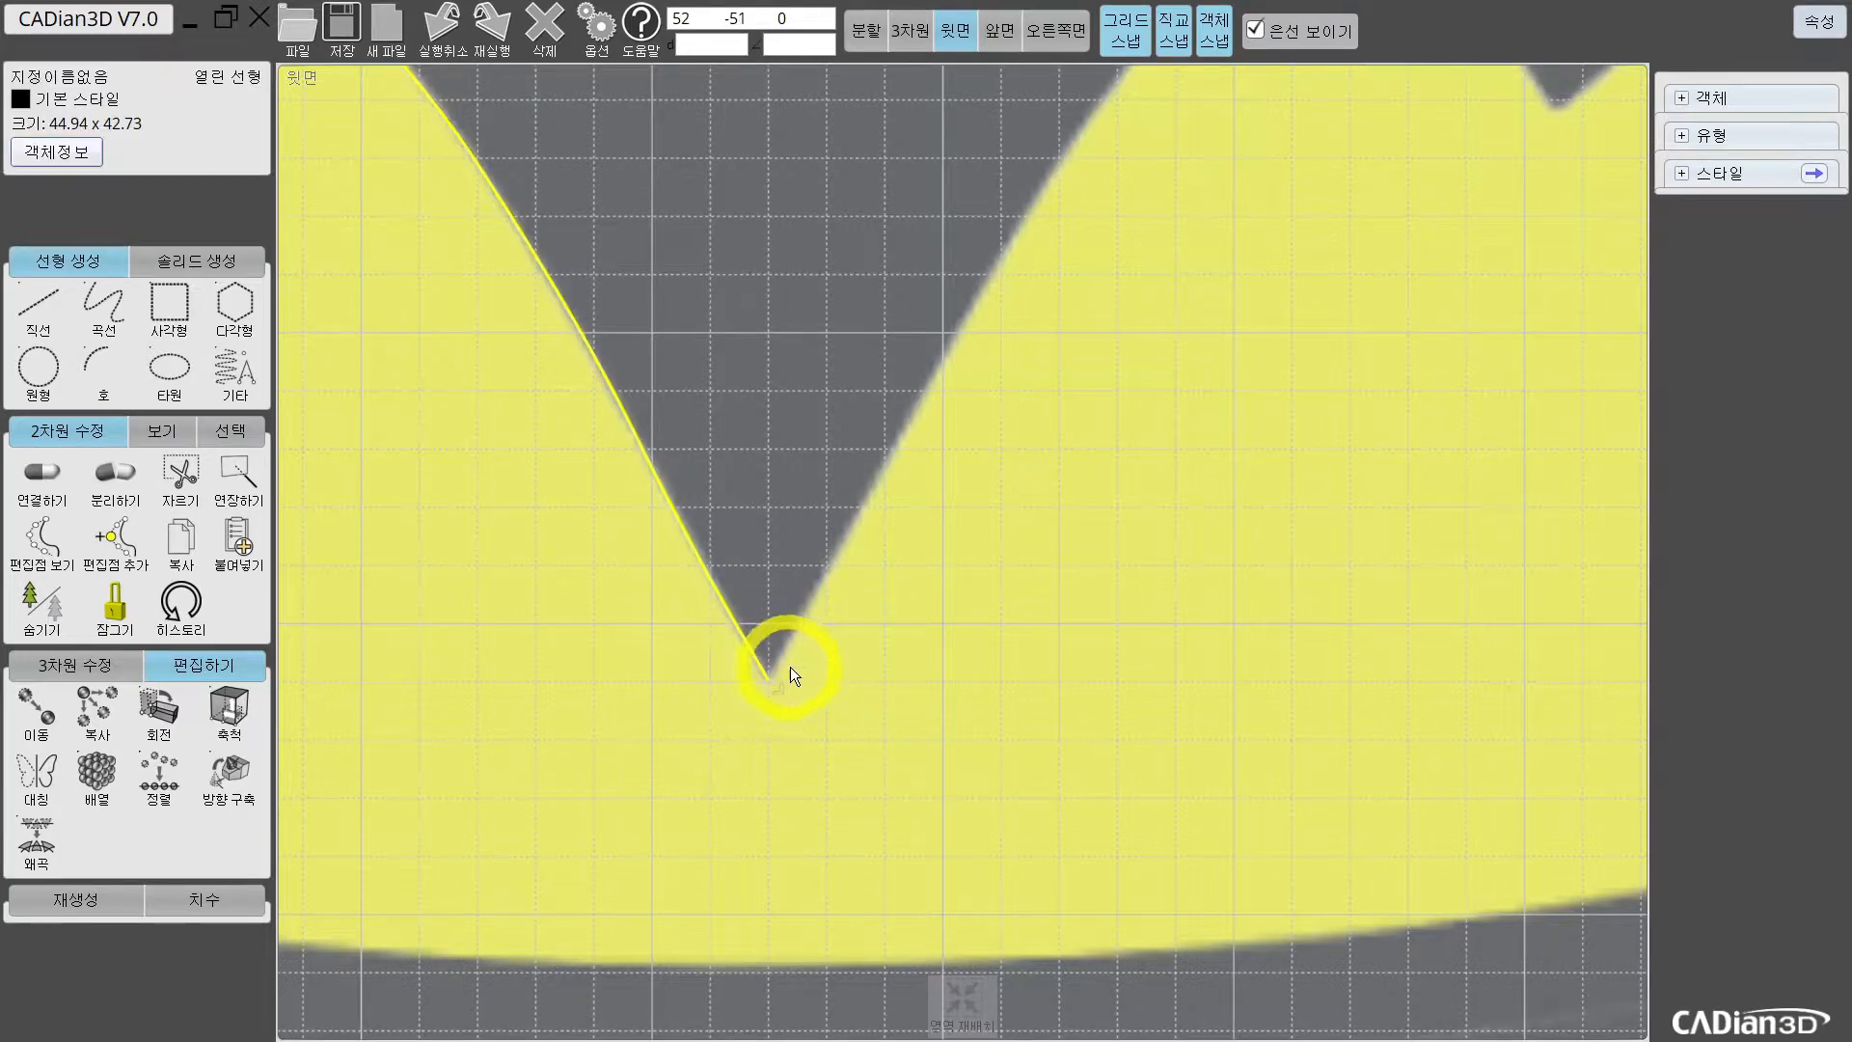
scroll(772, 680, "down", 4)
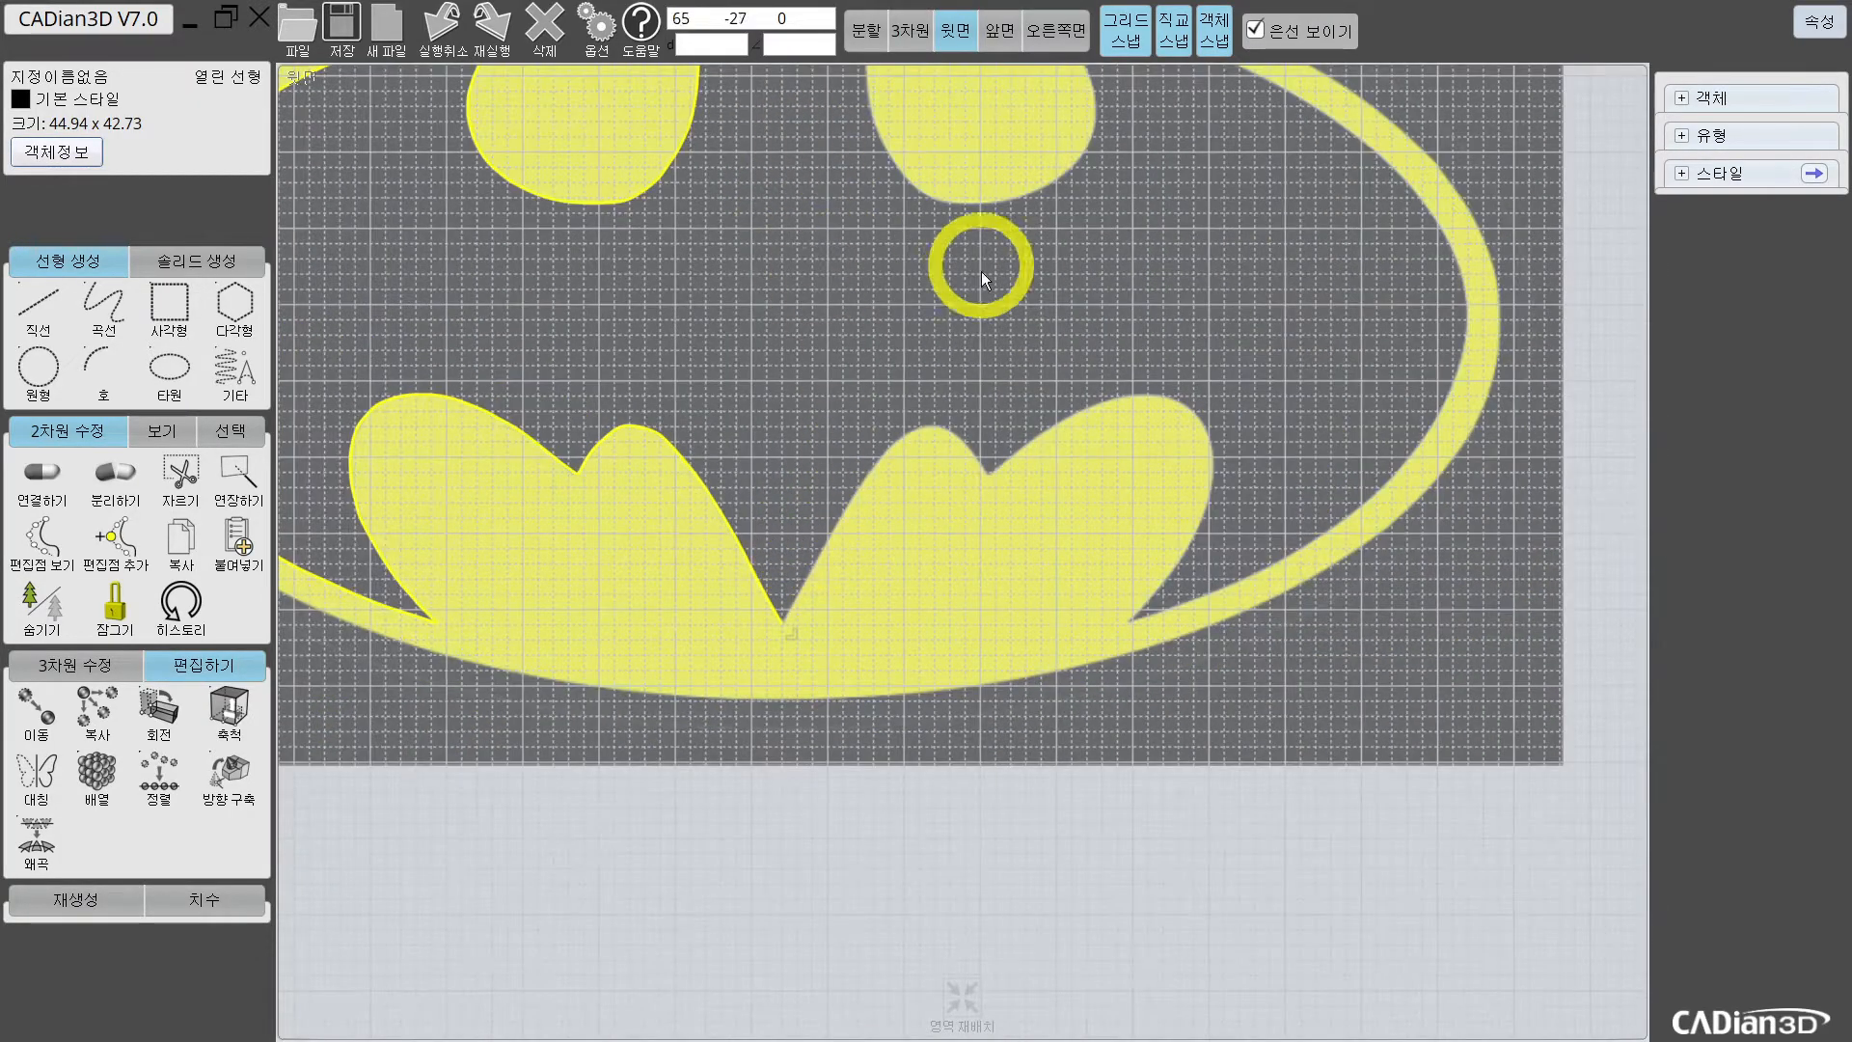
middle_click_drag(978, 258, 789, 432)
middle_click_drag(603, 393, 916, 267)
scroll(854, 488, "up", 3)
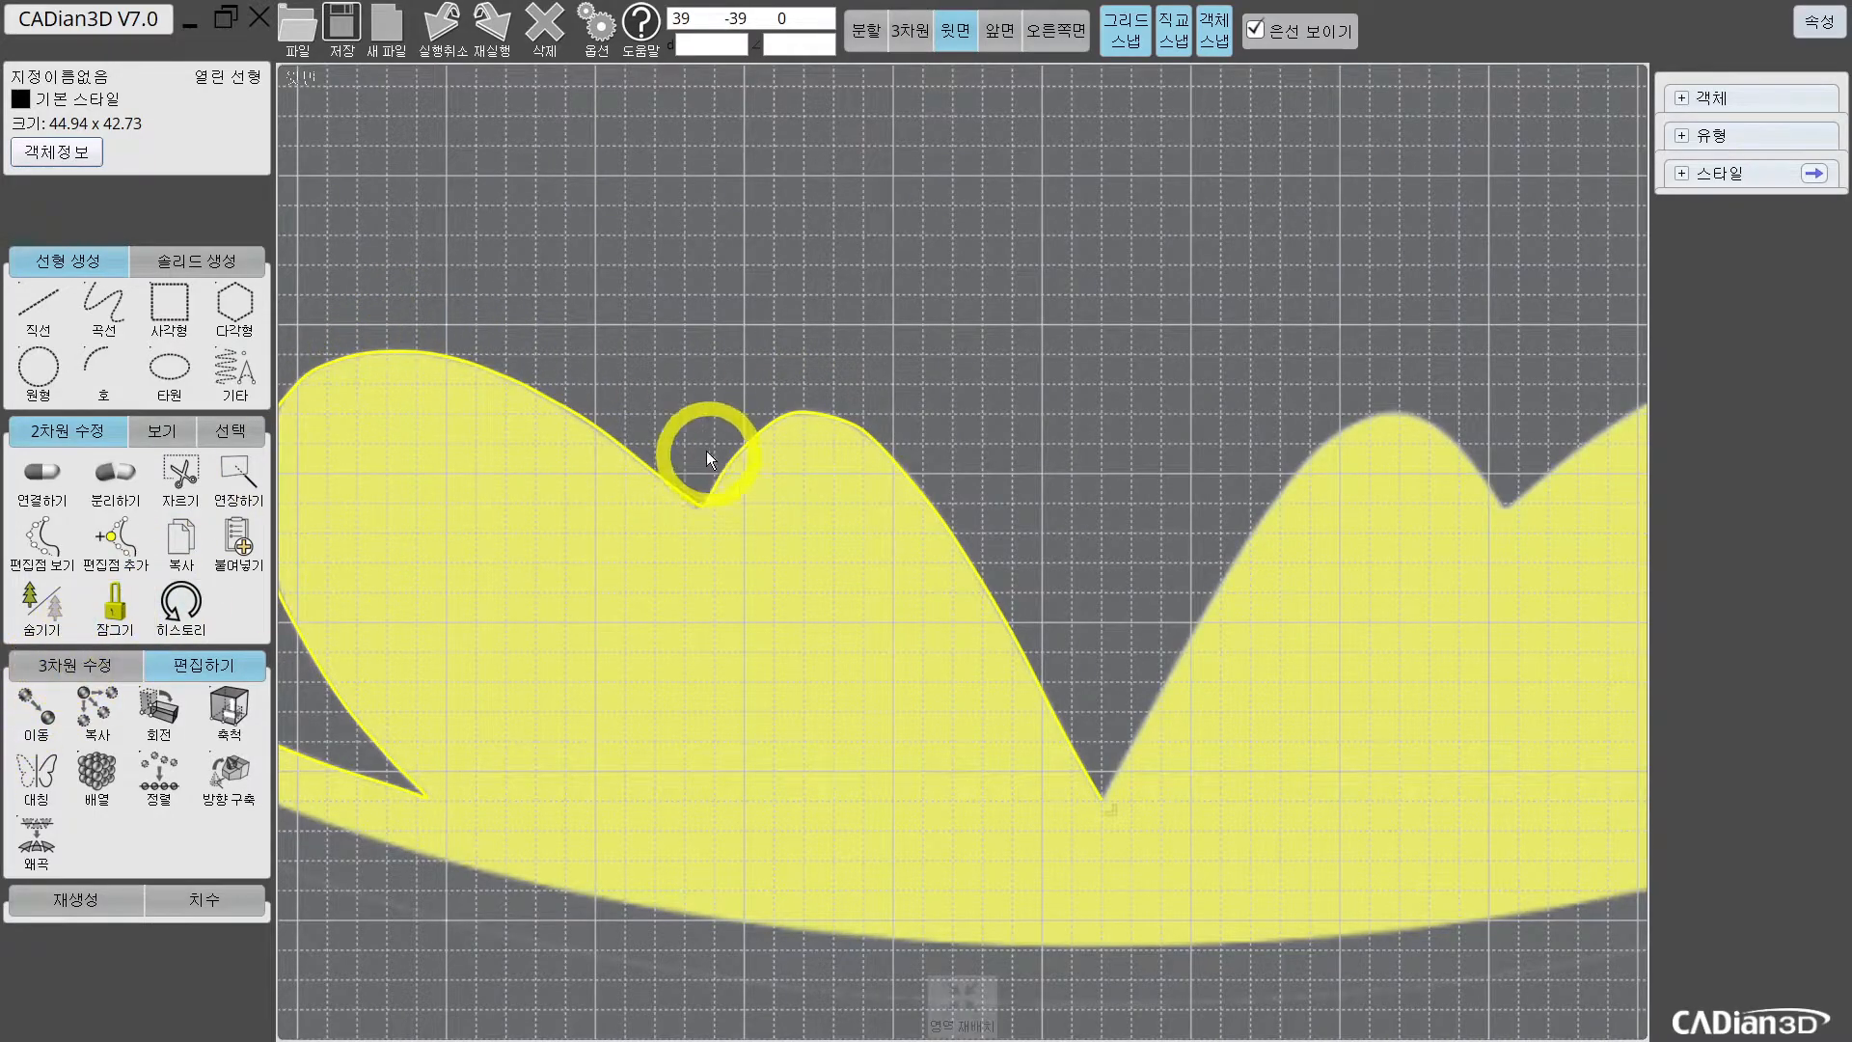
scroll(720, 430, "down", 3)
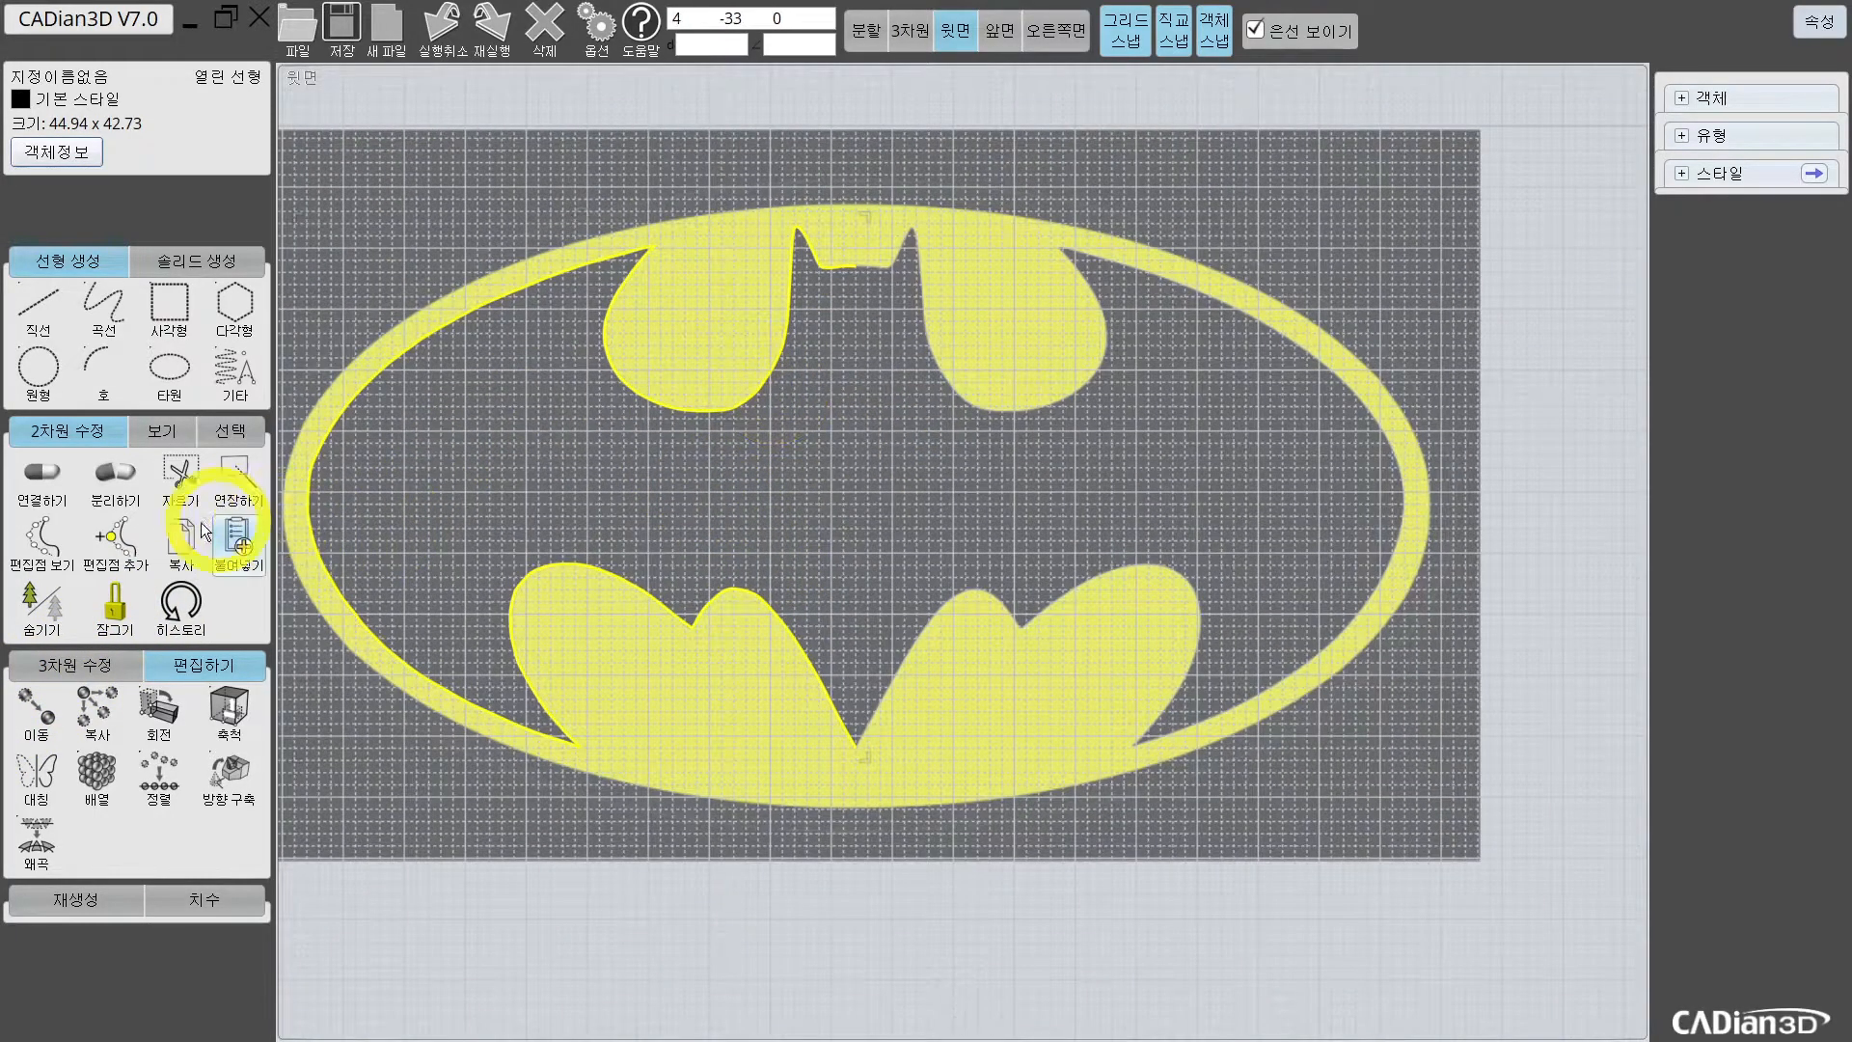
left_click(54, 577)
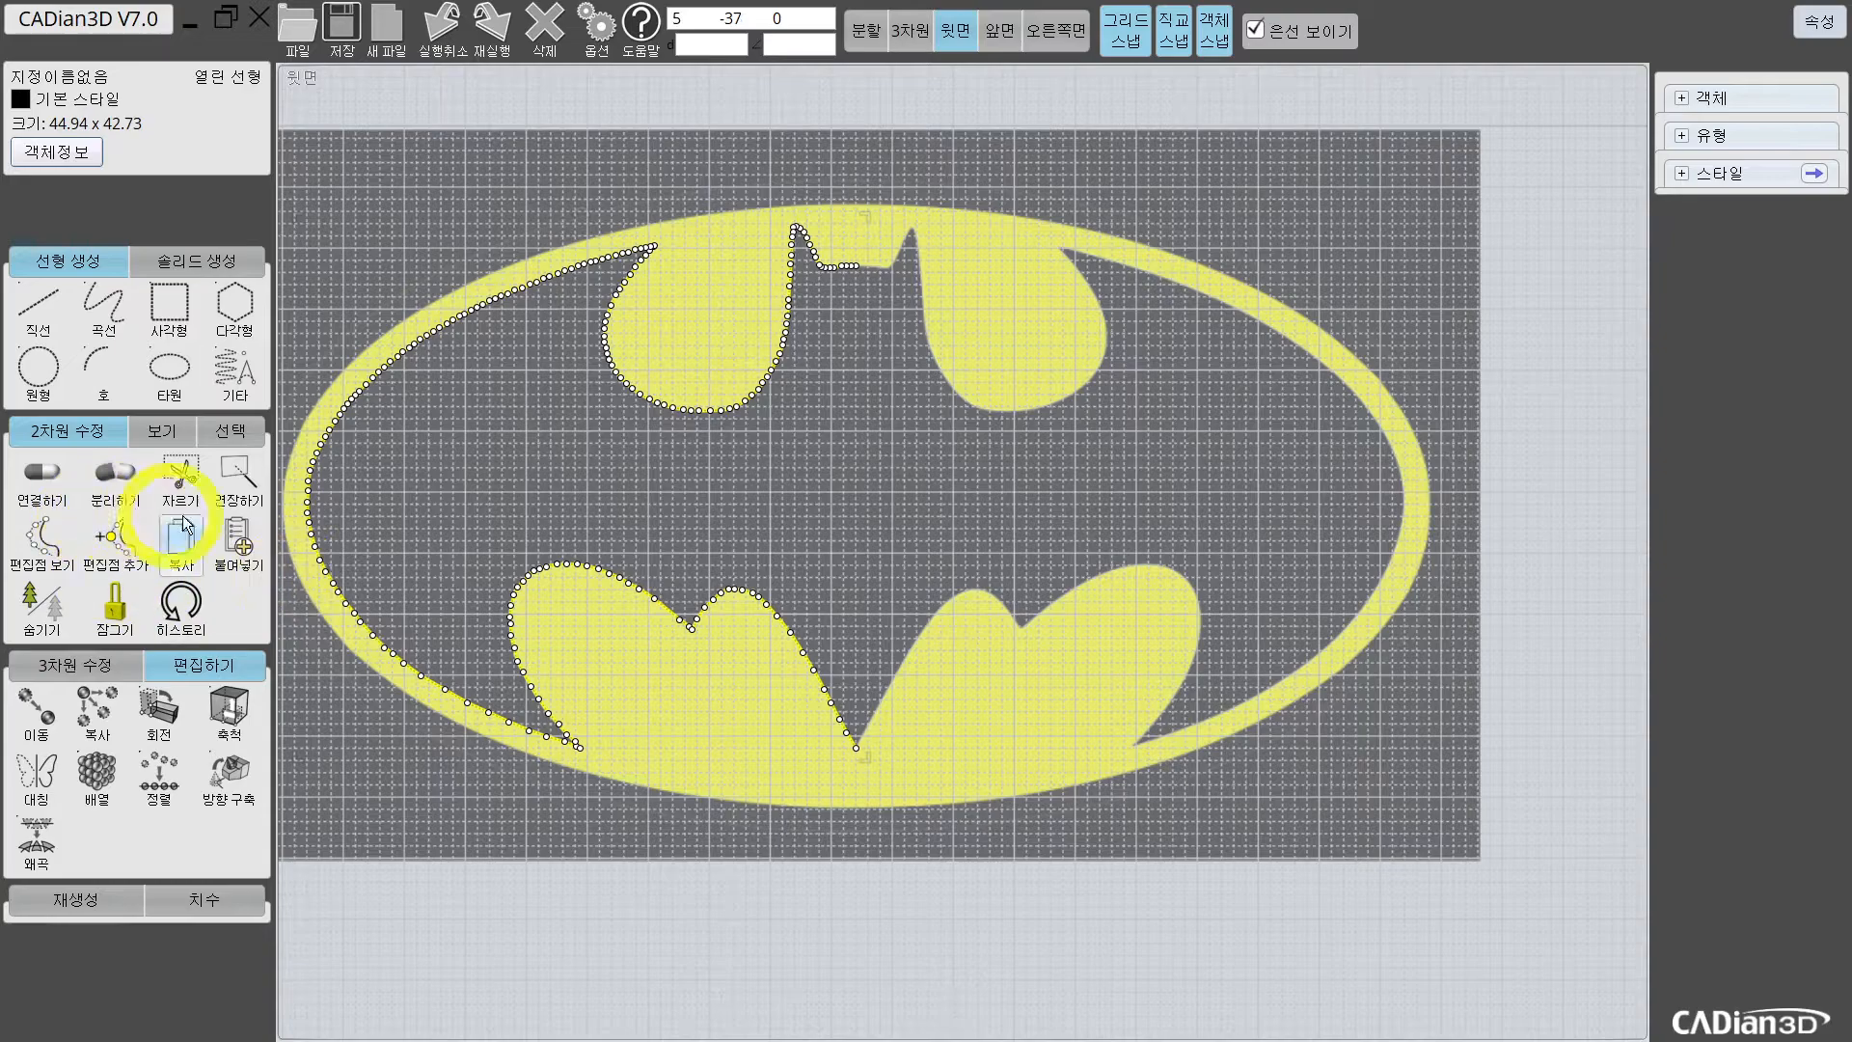
Step: Move the edit point just left of the notch between the two lower lobes onto the logo's edge
scroll(877, 310, "up", 5)
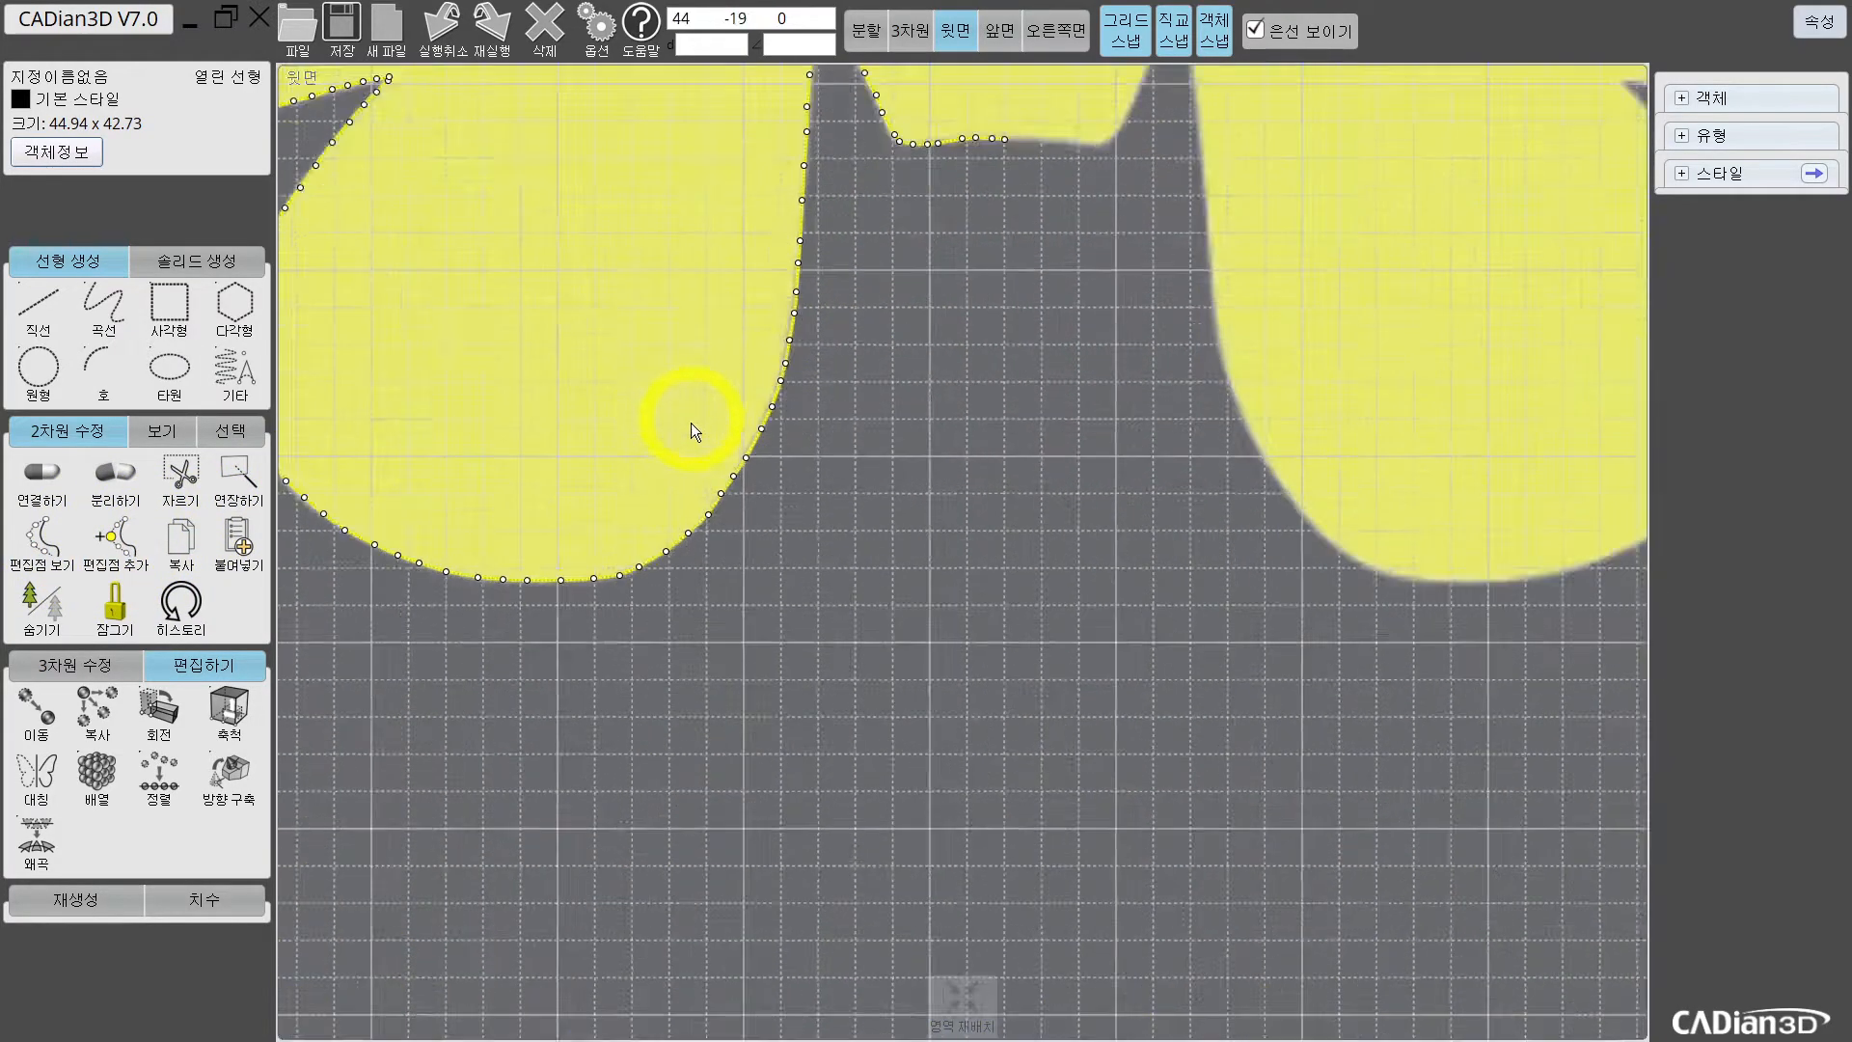
scroll(610, 621, "up", 5)
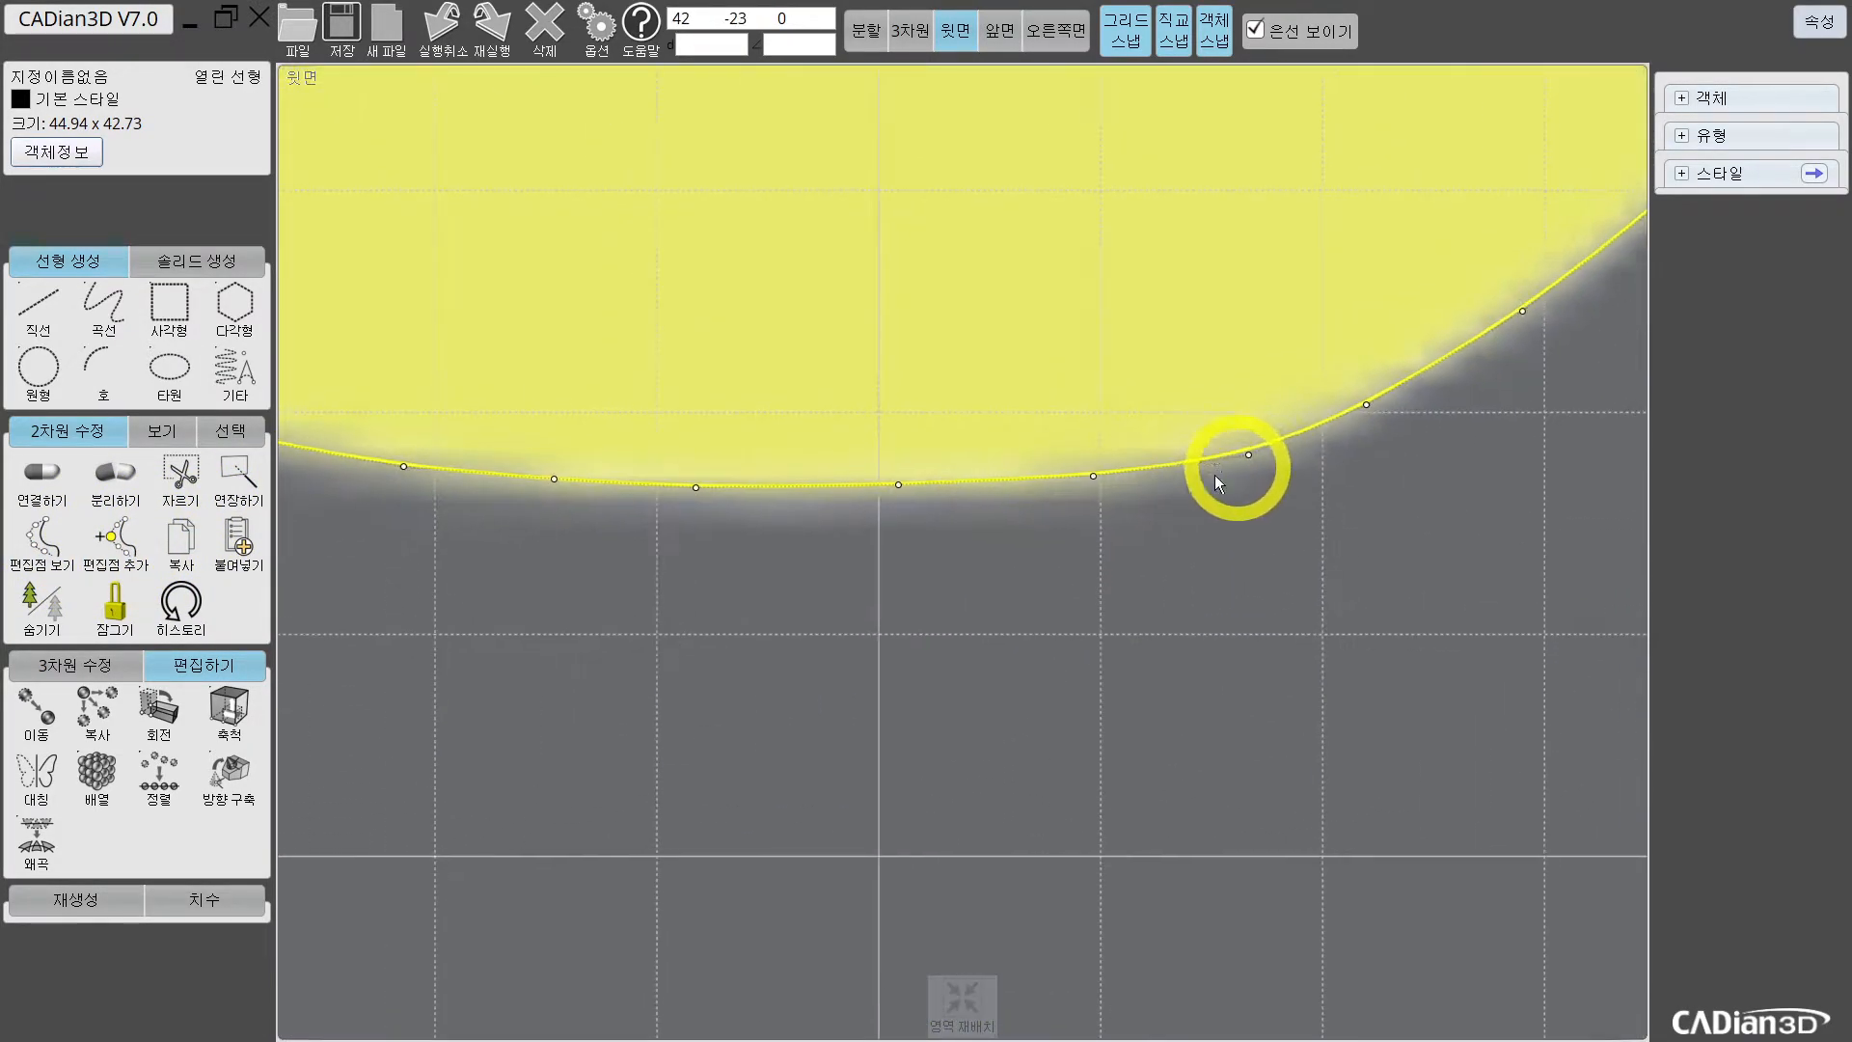
scroll(1013, 521, "down", 5)
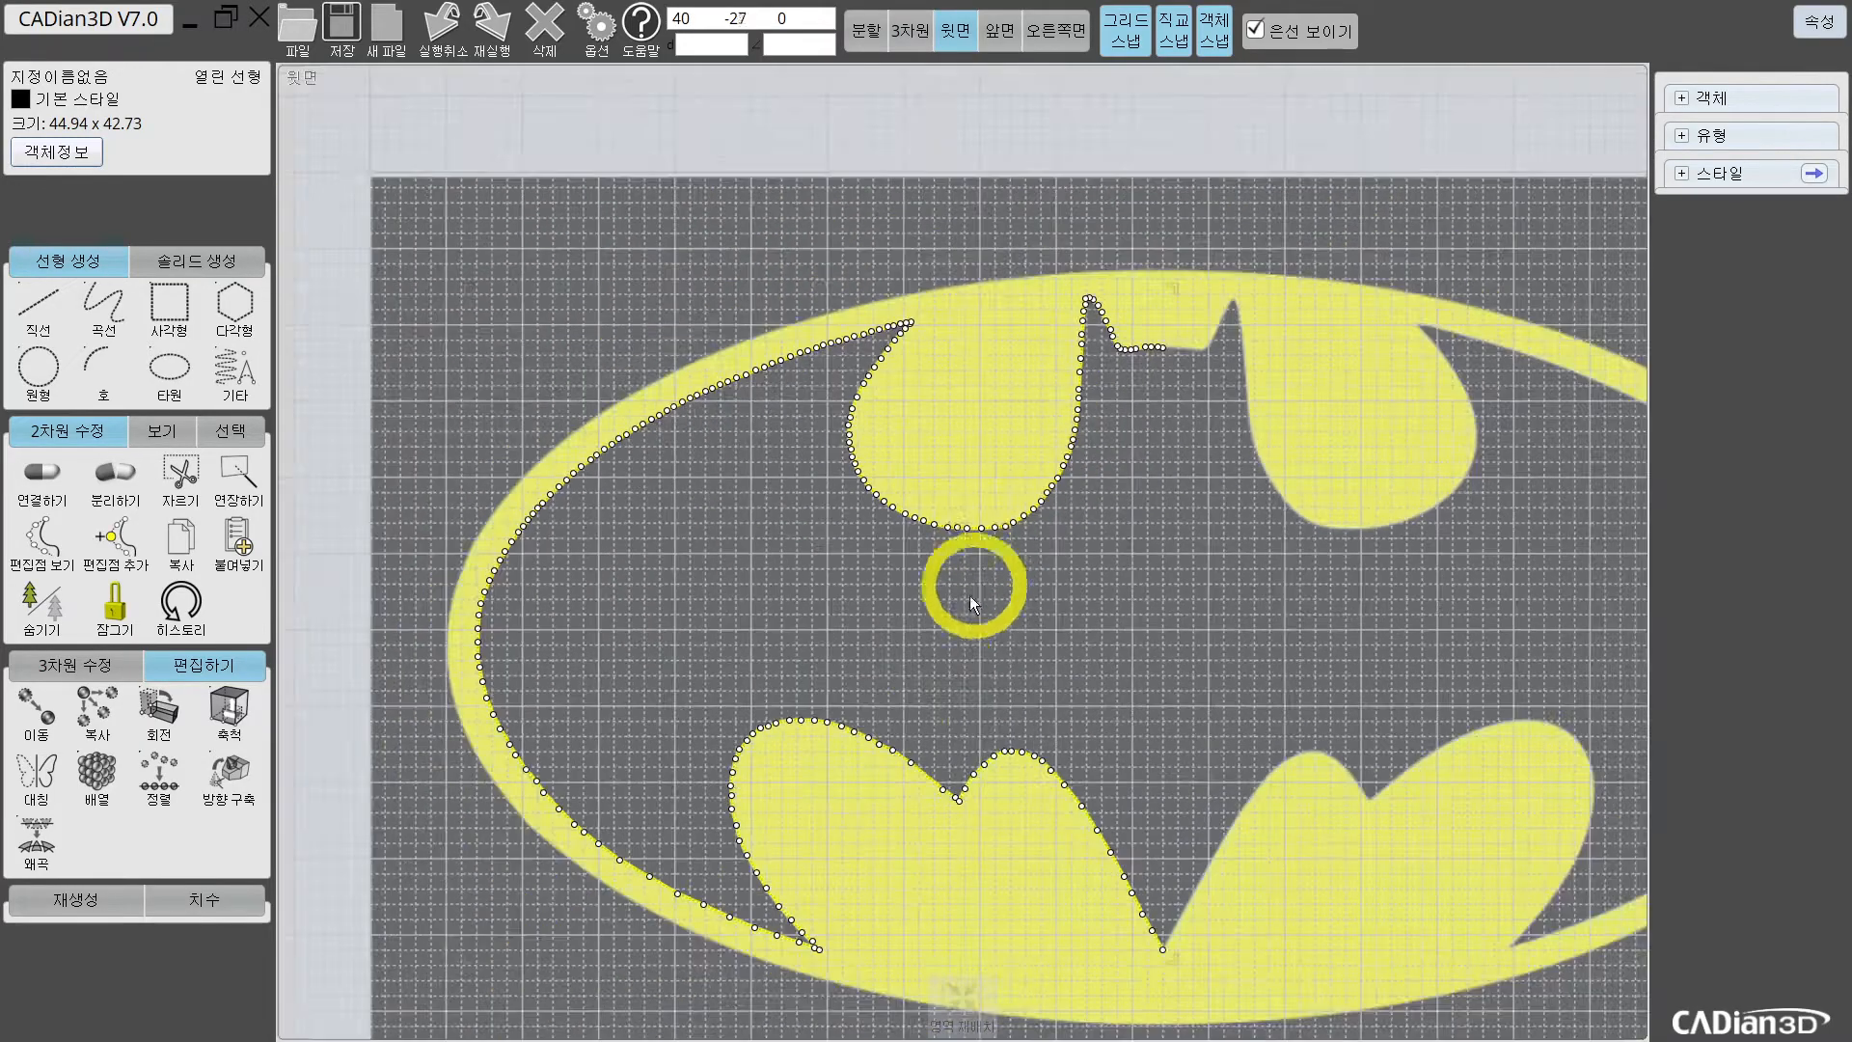
scroll(913, 489, "up", 5)
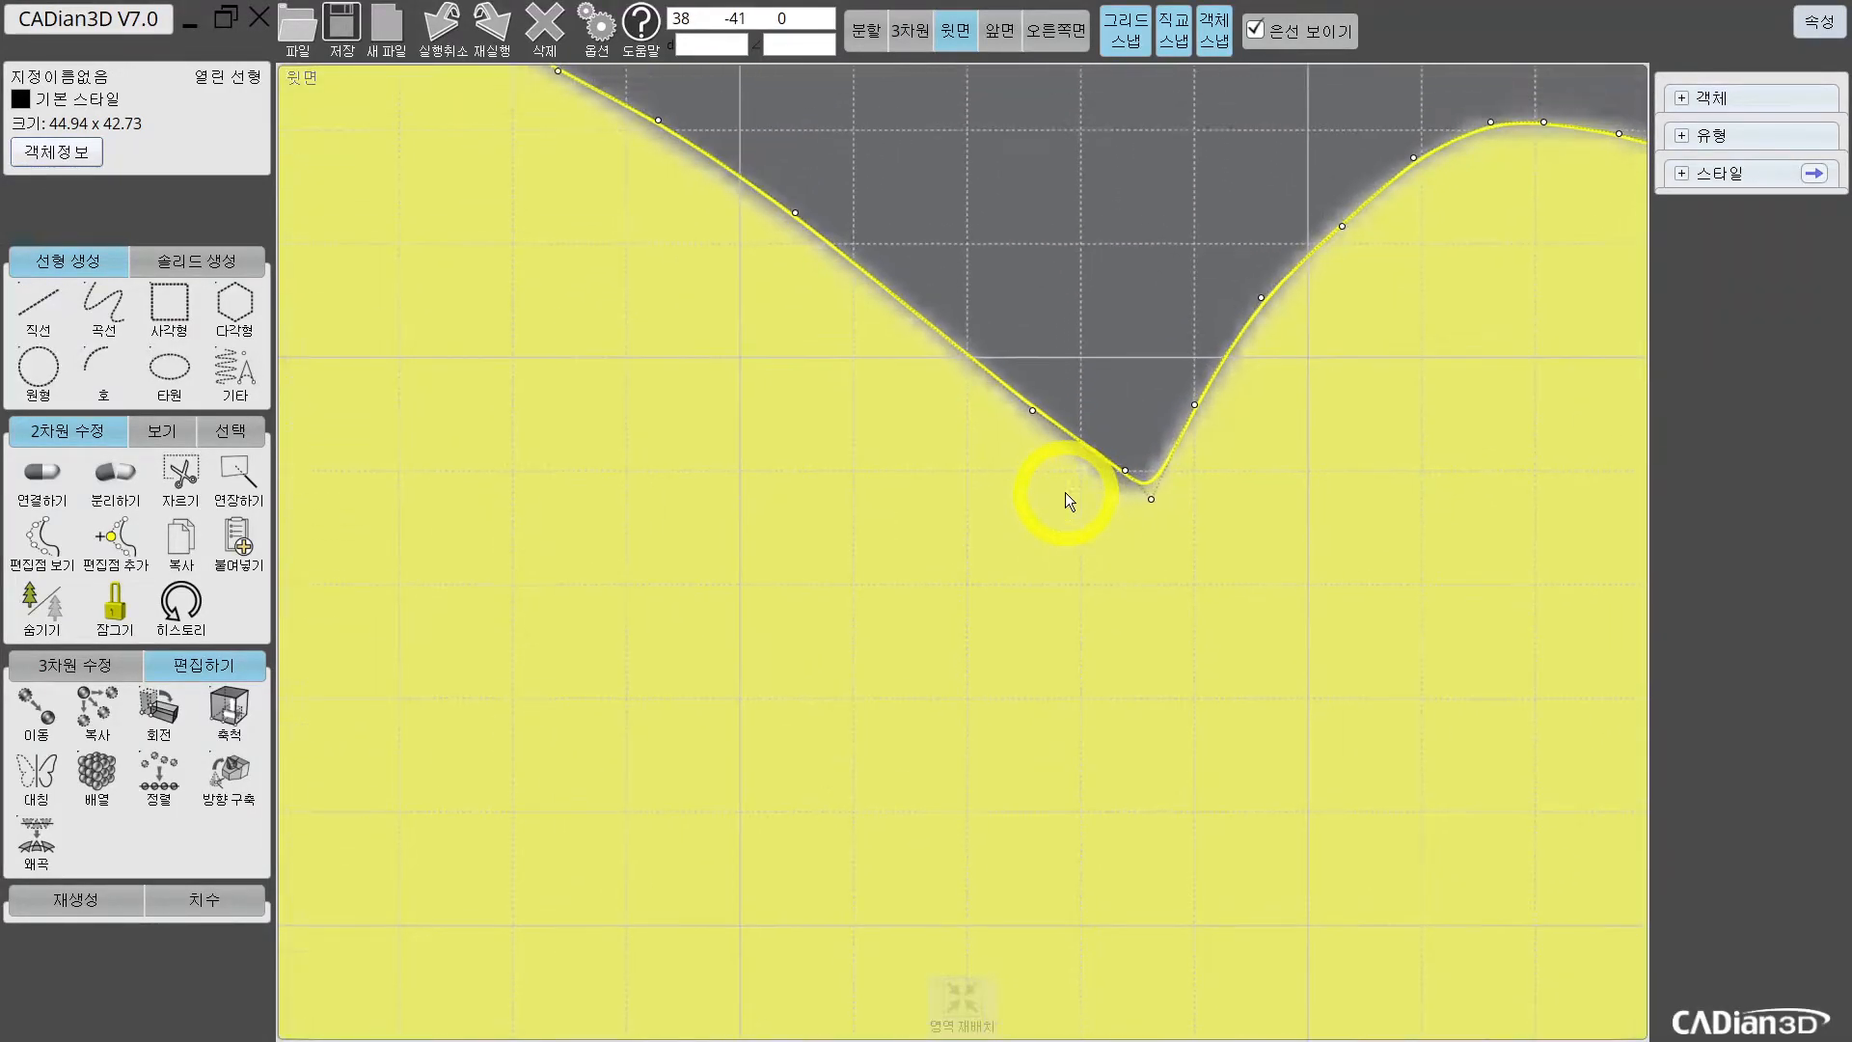
scroll(1173, 483, "up", 2)
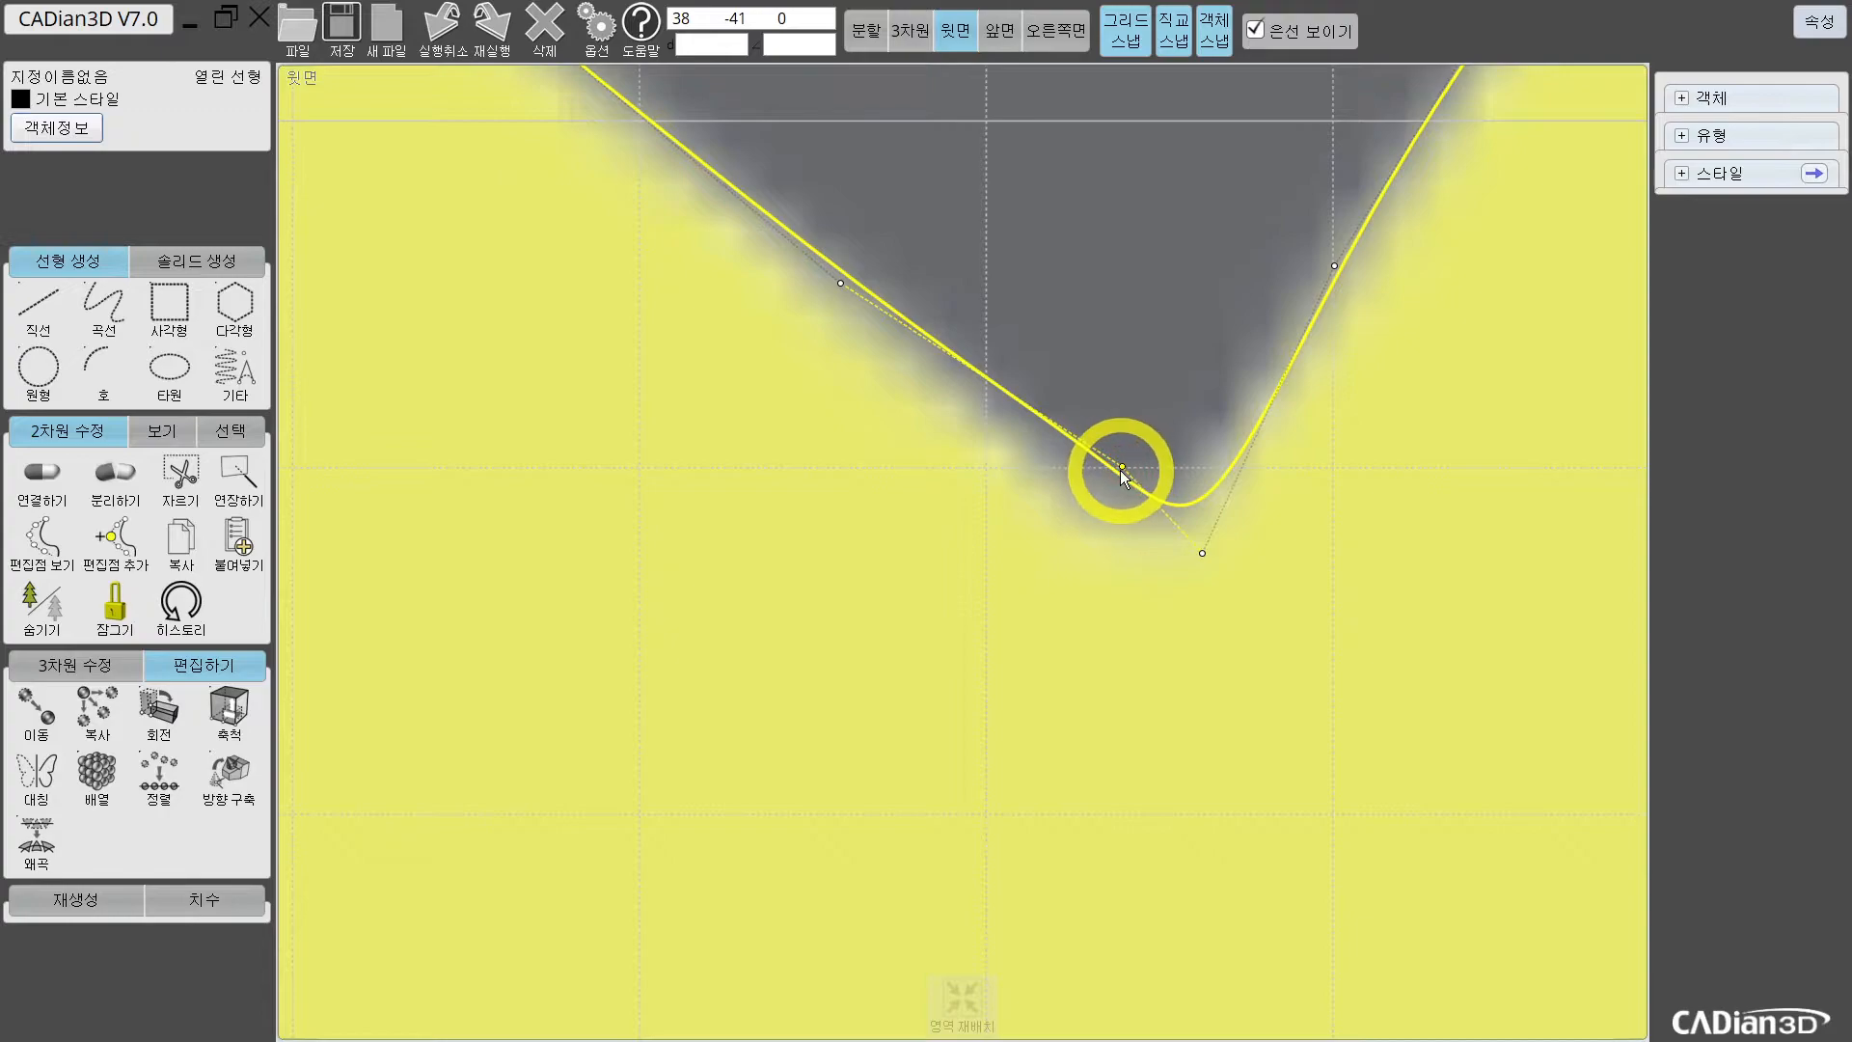
scroll(1124, 479, "up", 1)
left_click(1122, 468)
left_click_drag(1123, 470, 1092, 513)
scroll(1061, 526, "down", 3)
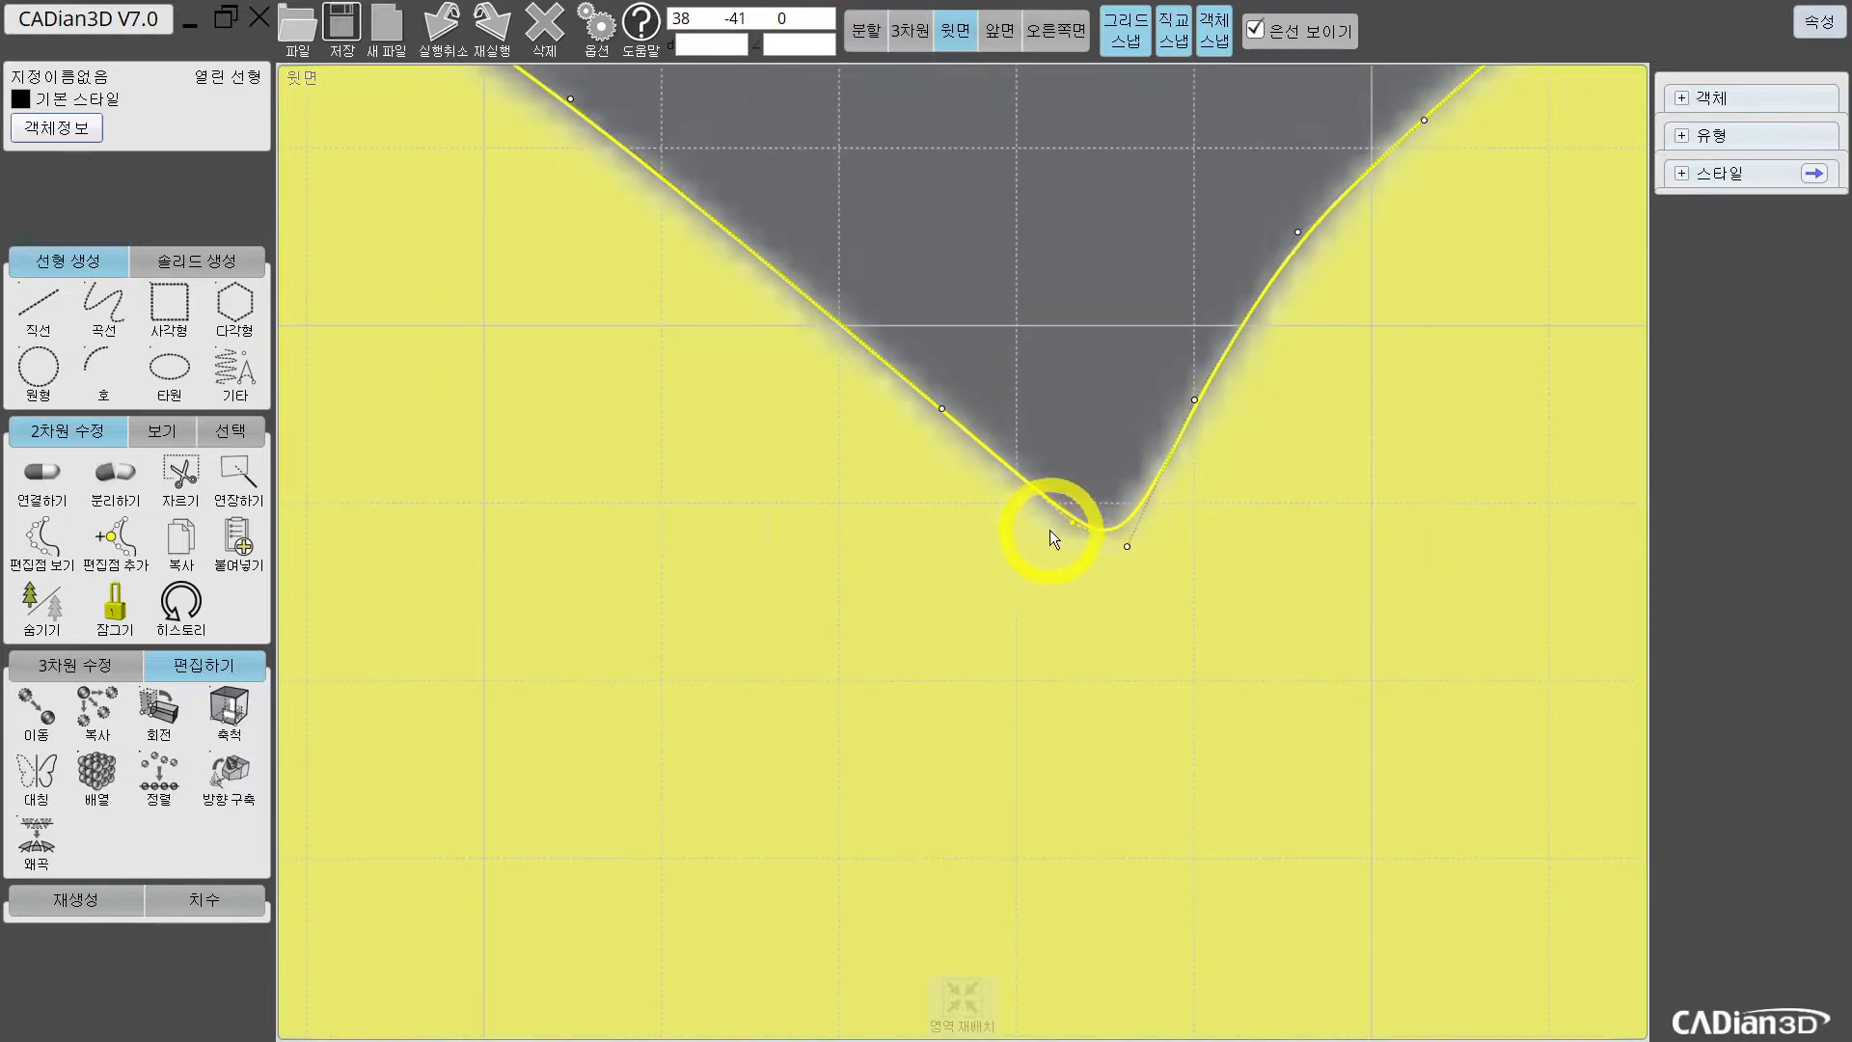
Step: Adjust the edit points along the larger lower lobe's slope above the notch to follow the logo's edge
middle_click_drag(854, 442, 971, 602)
left_click(993, 588)
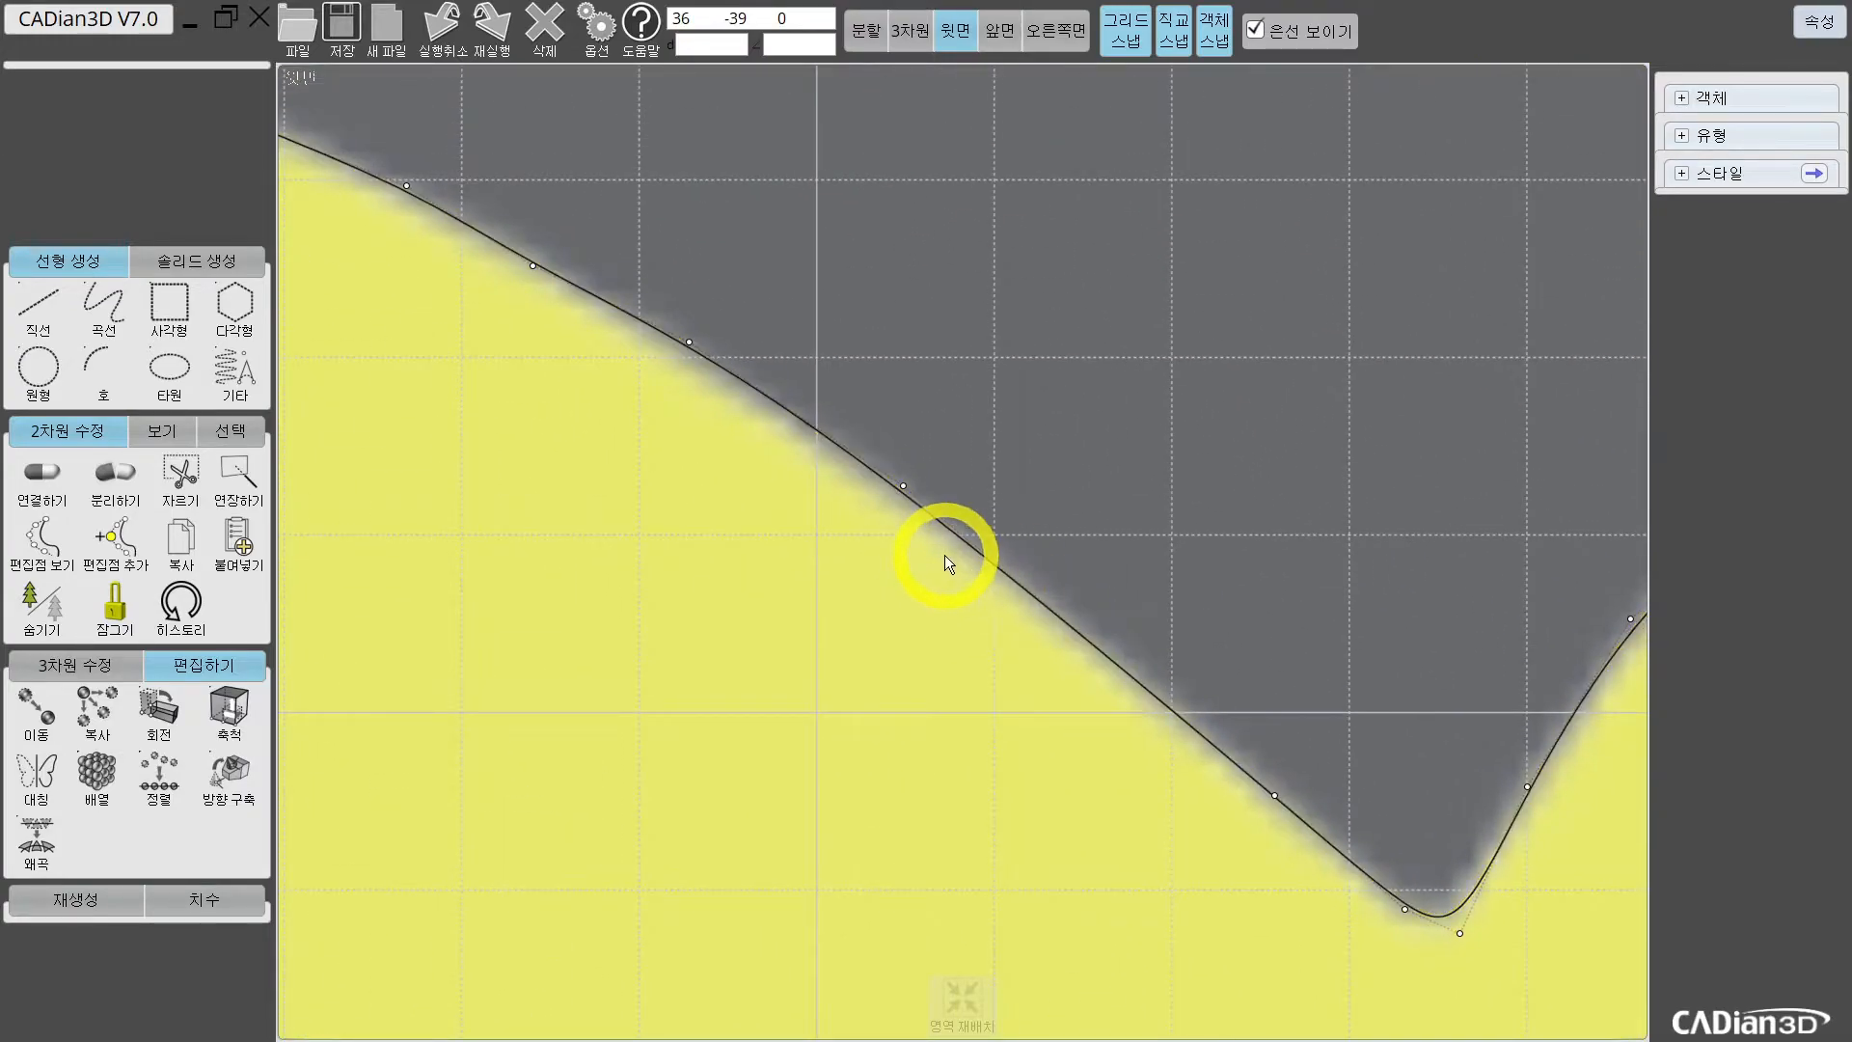
left_click(905, 486)
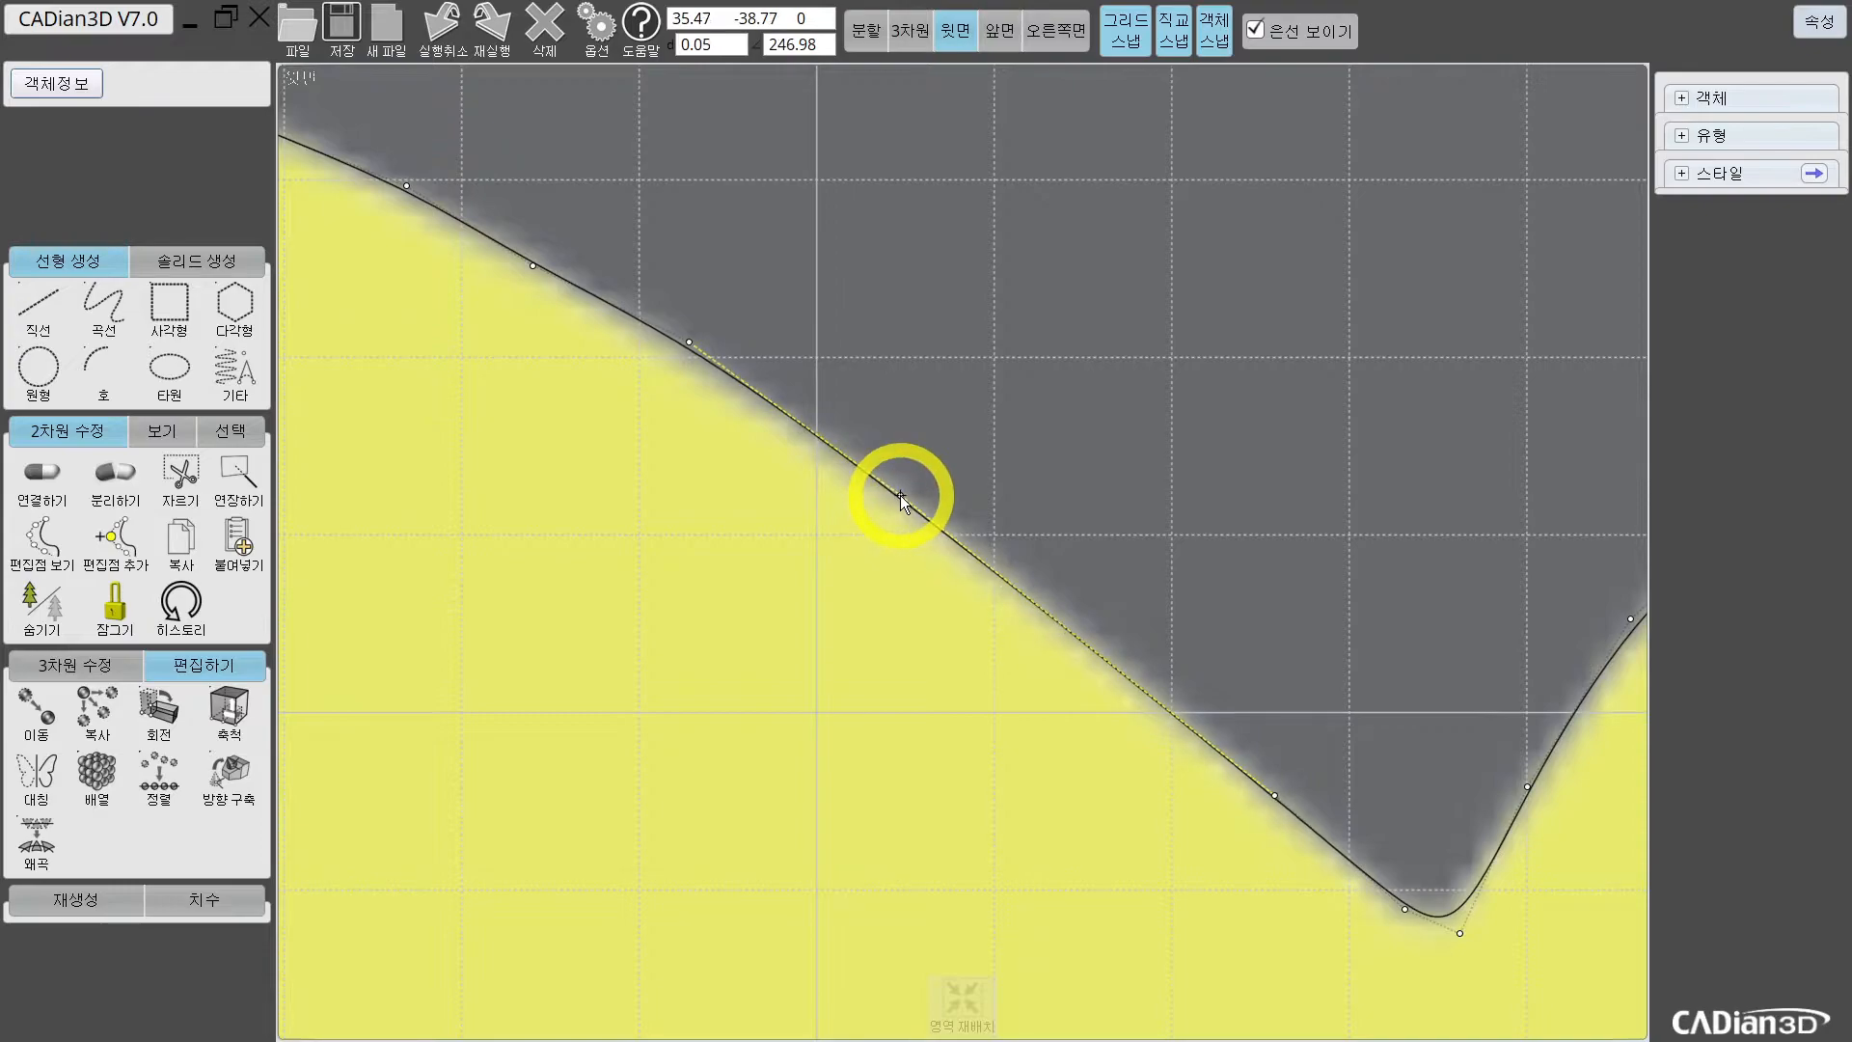
left_click_drag(901, 495, 900, 495)
left_click(820, 412)
scroll(870, 524, "up", 2)
mouse_move(686, 359)
middle_mouse_down()
mouse_move(870, 524)
mouse_move(873, 508)
middle_mouse_up()
left_click(629, 393)
middle_click_drag(621, 386, 635, 371)
left_click_drag(639, 377, 656, 368)
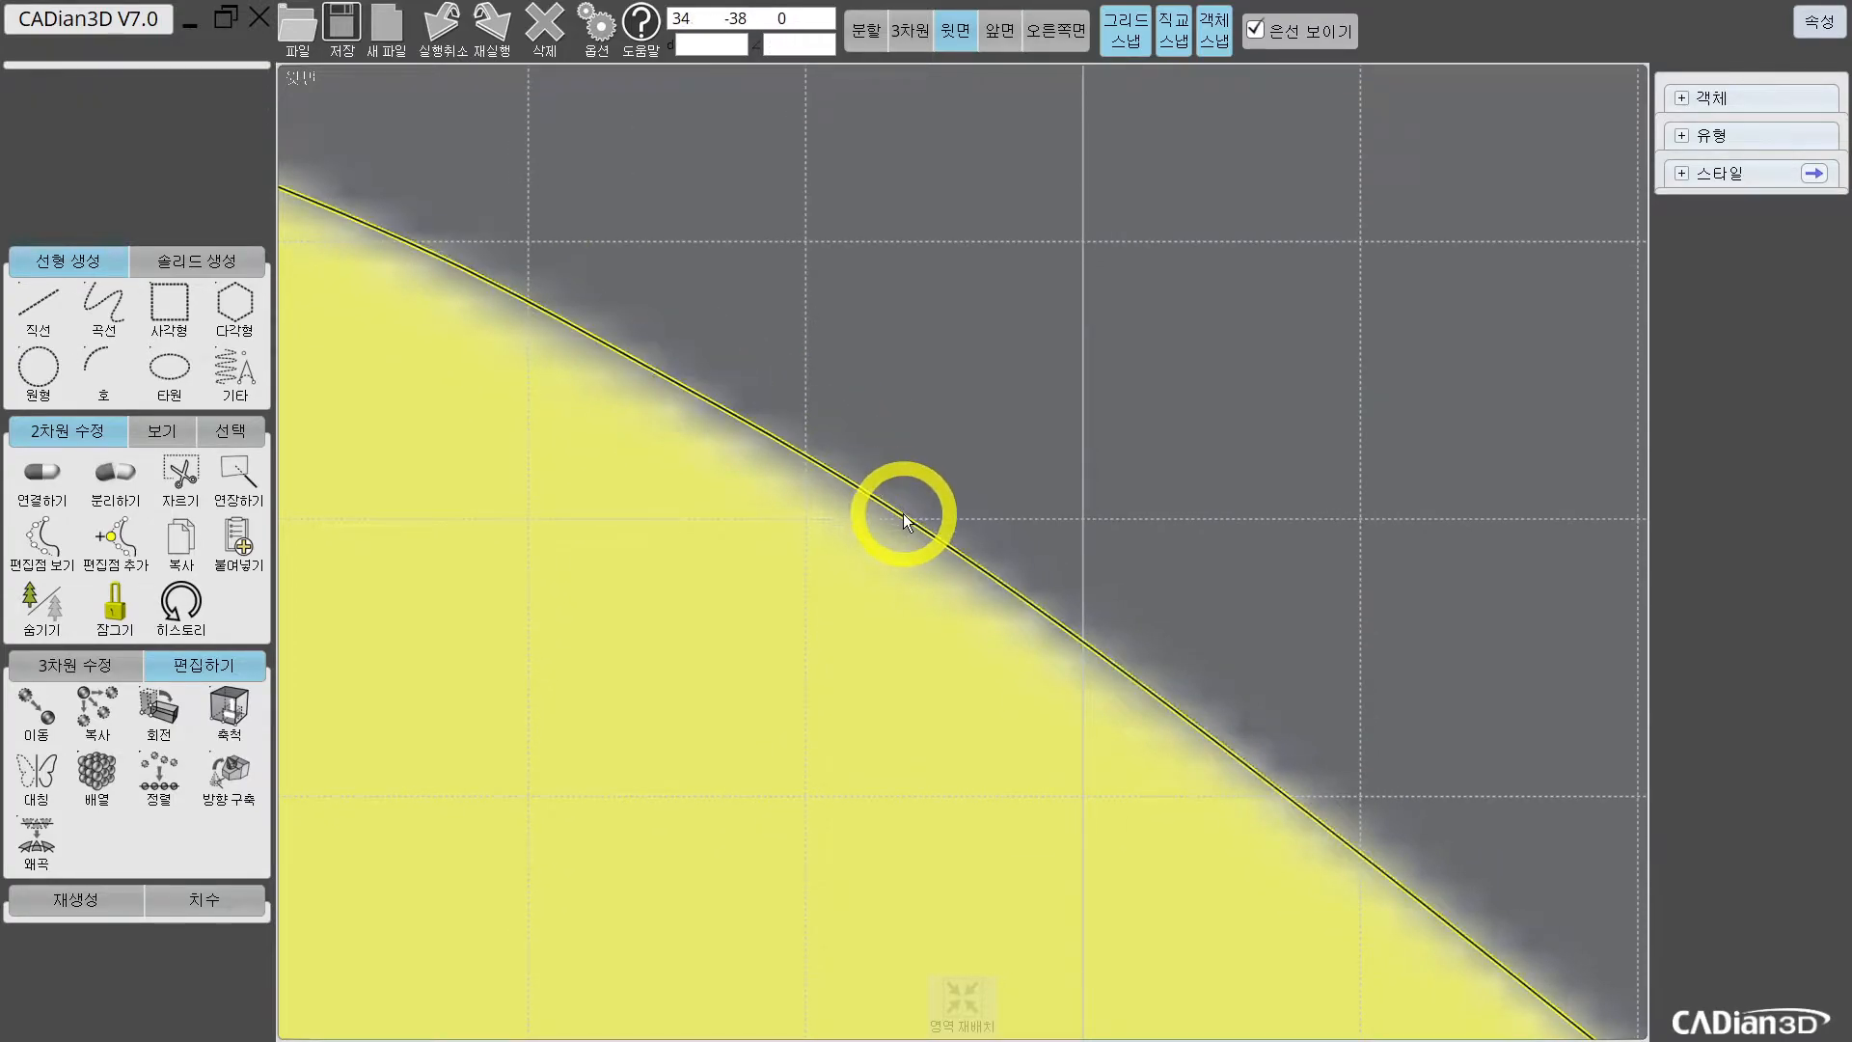
Step: Select the traced curve and examine how closely it follows the two lower-left lobes
scroll(869, 501, "down", 3)
scroll(869, 501, "down", 5)
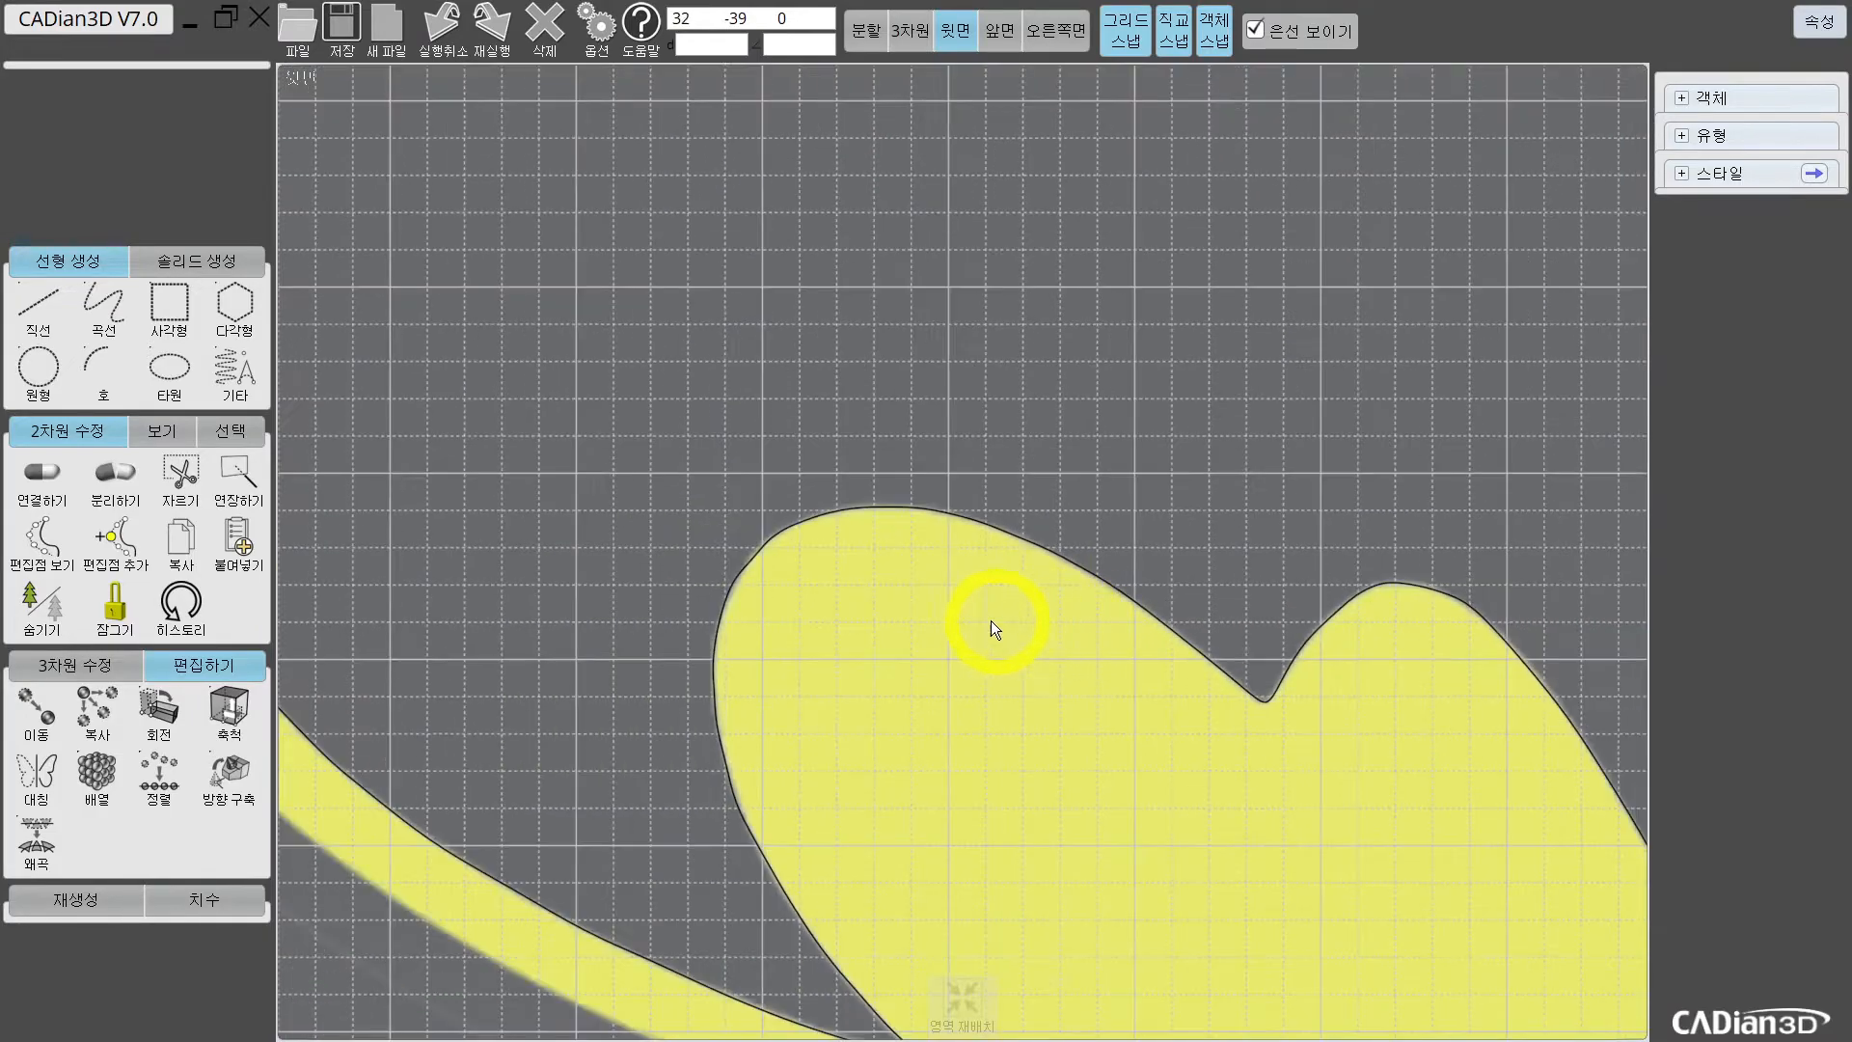
scroll(877, 548, "down", 4)
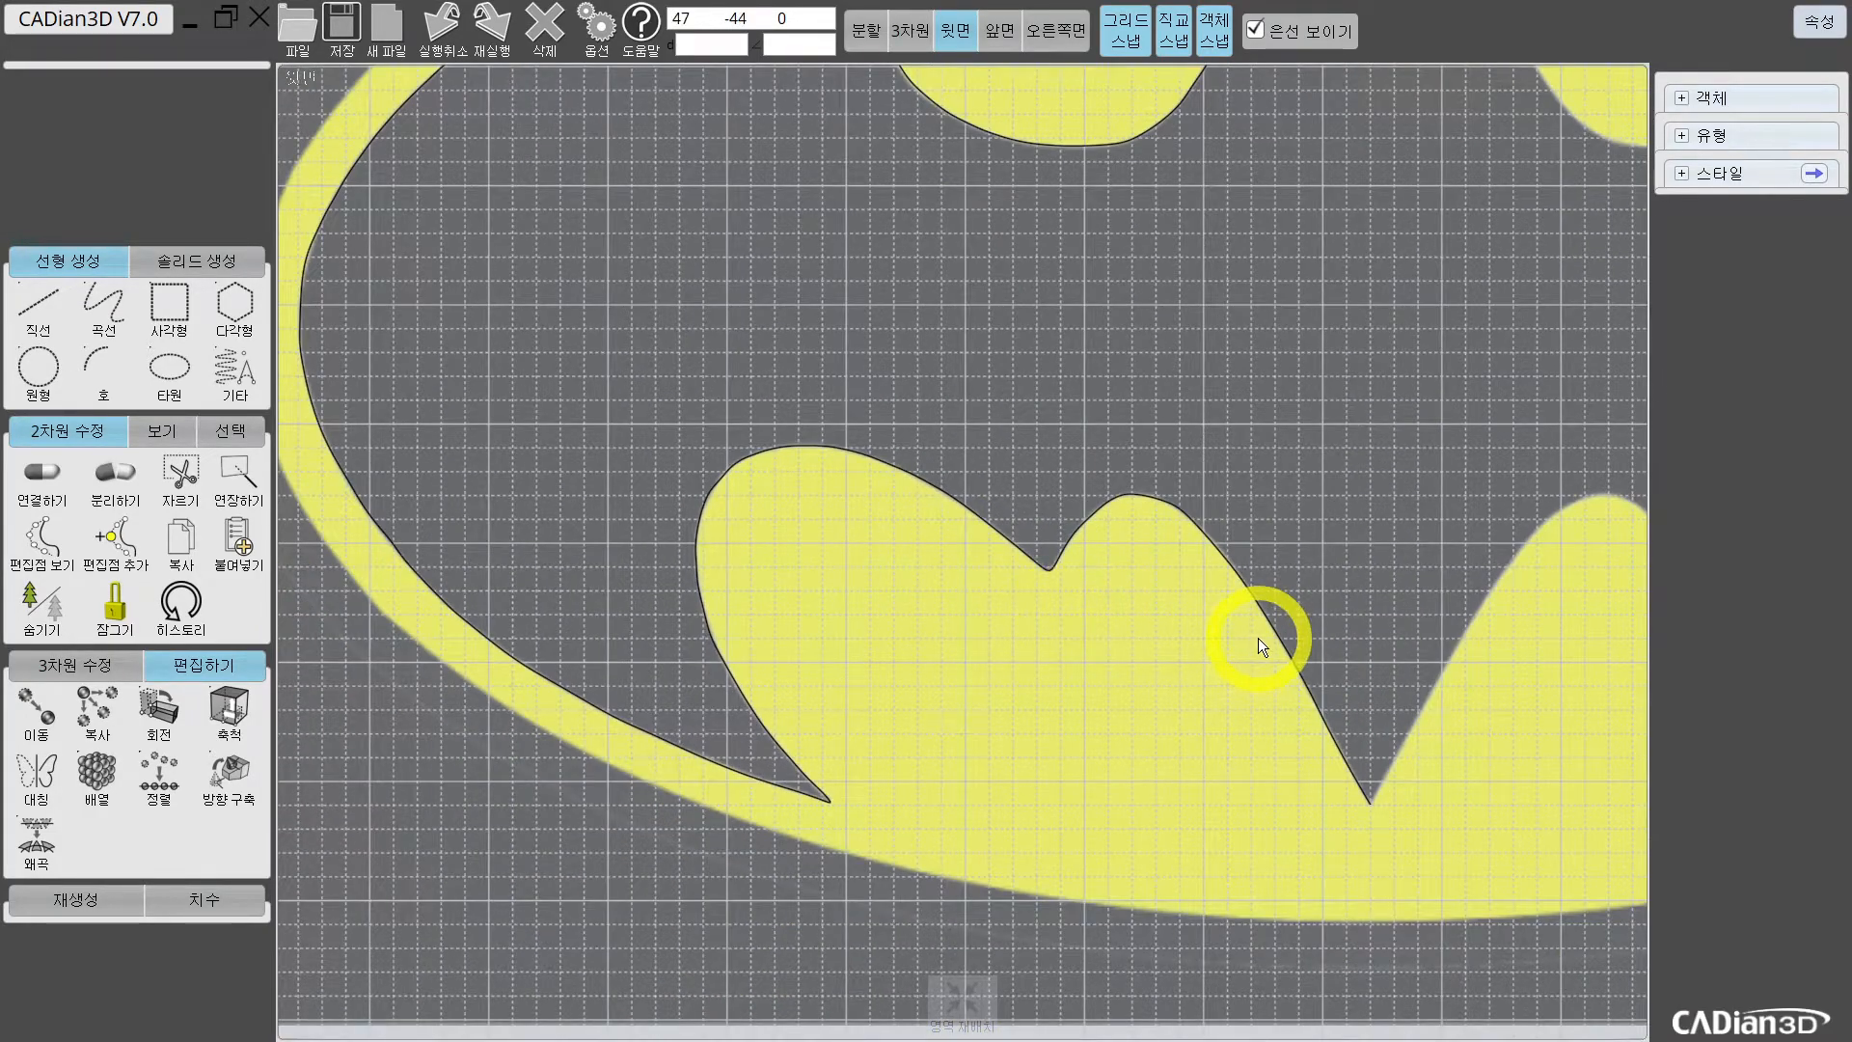
scroll(1016, 628, "down", 6)
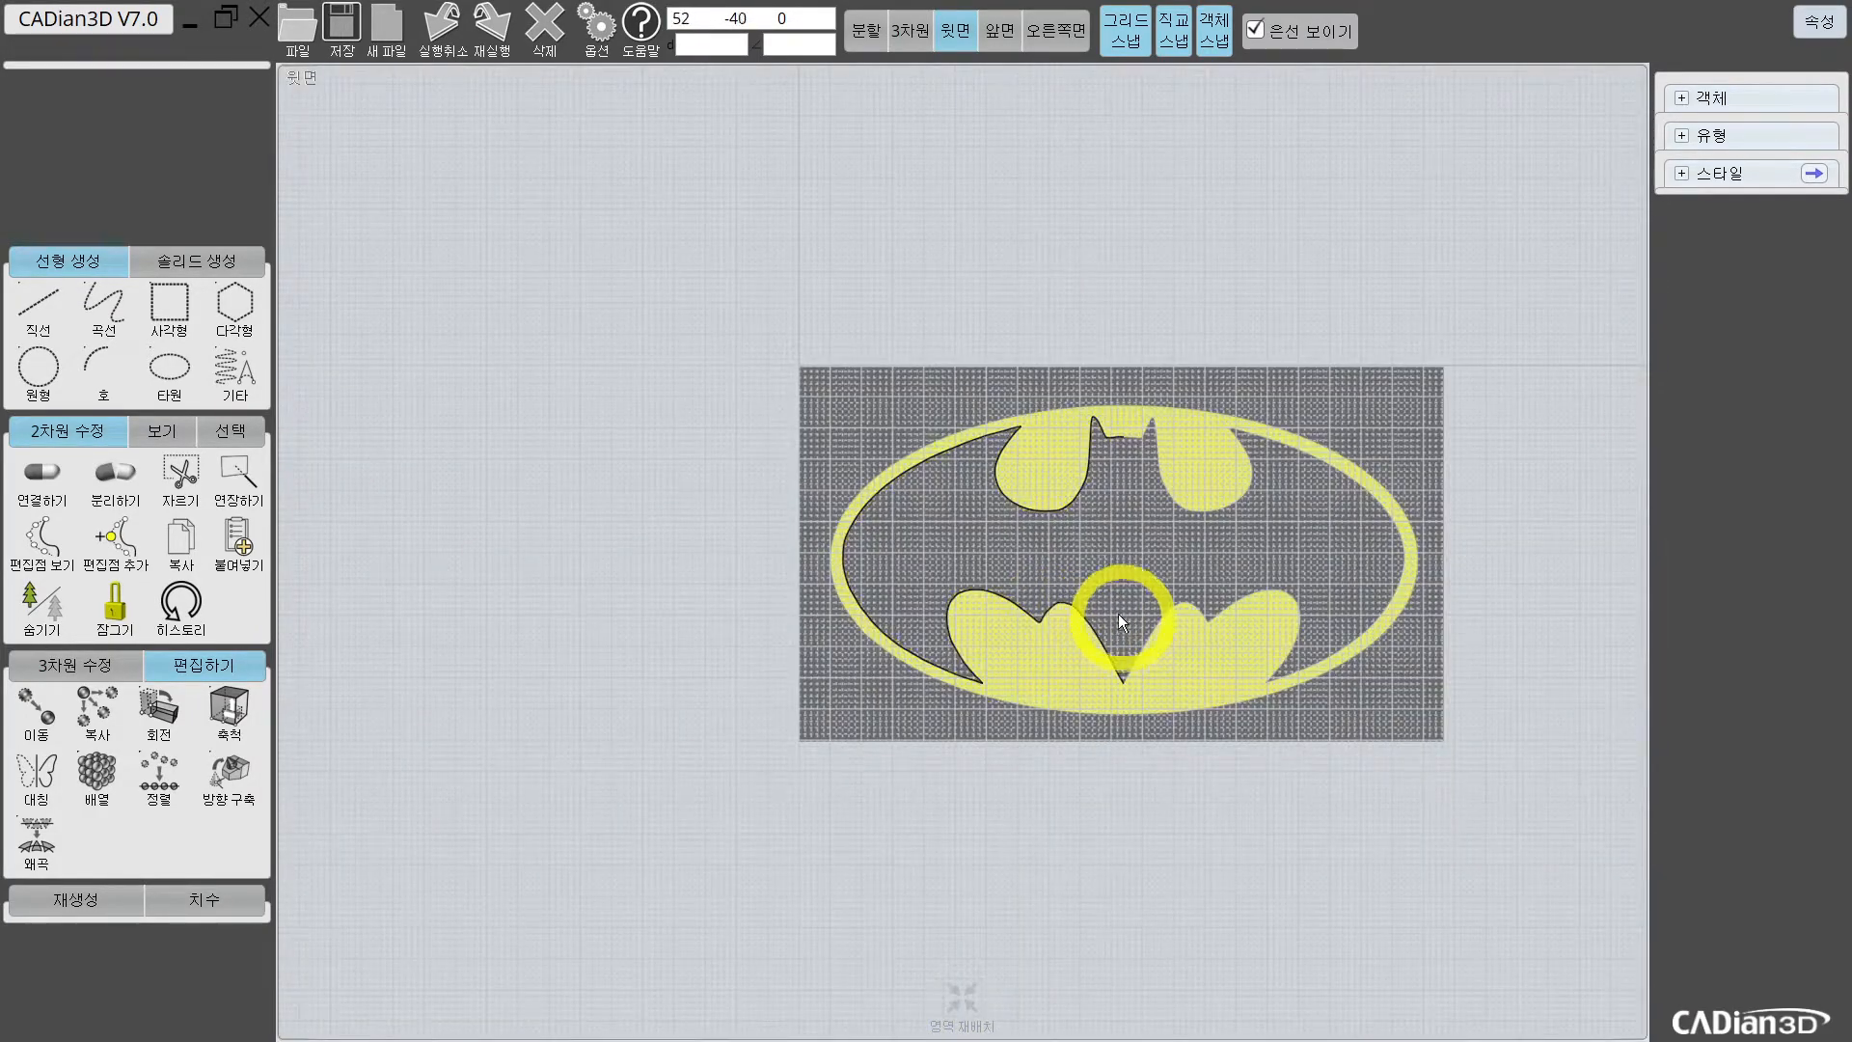
scroll(1119, 613, "up", 2)
scroll(1109, 577, "up", 3)
left_click(913, 368)
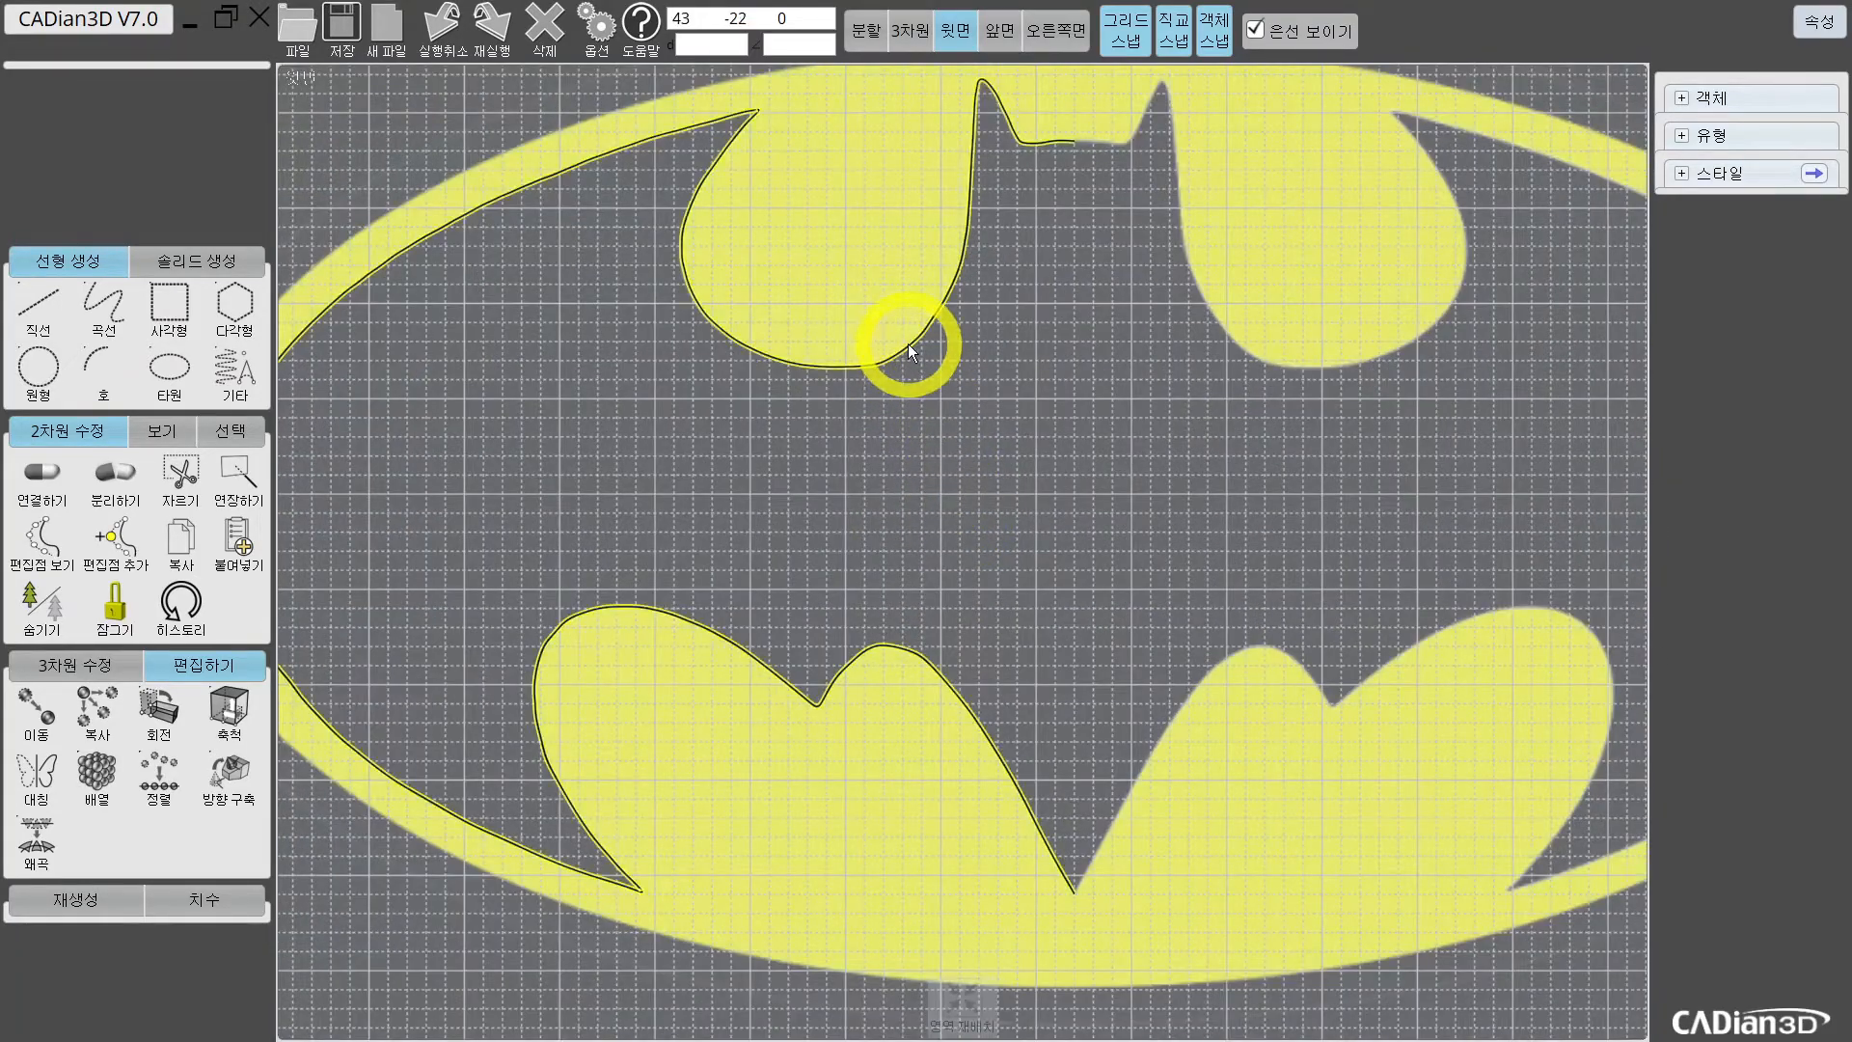
scroll(1026, 331, "up", 3)
scroll(916, 281, "down", 4)
scroll(1025, 557, "up", 2)
scroll(682, 467, "up", 3)
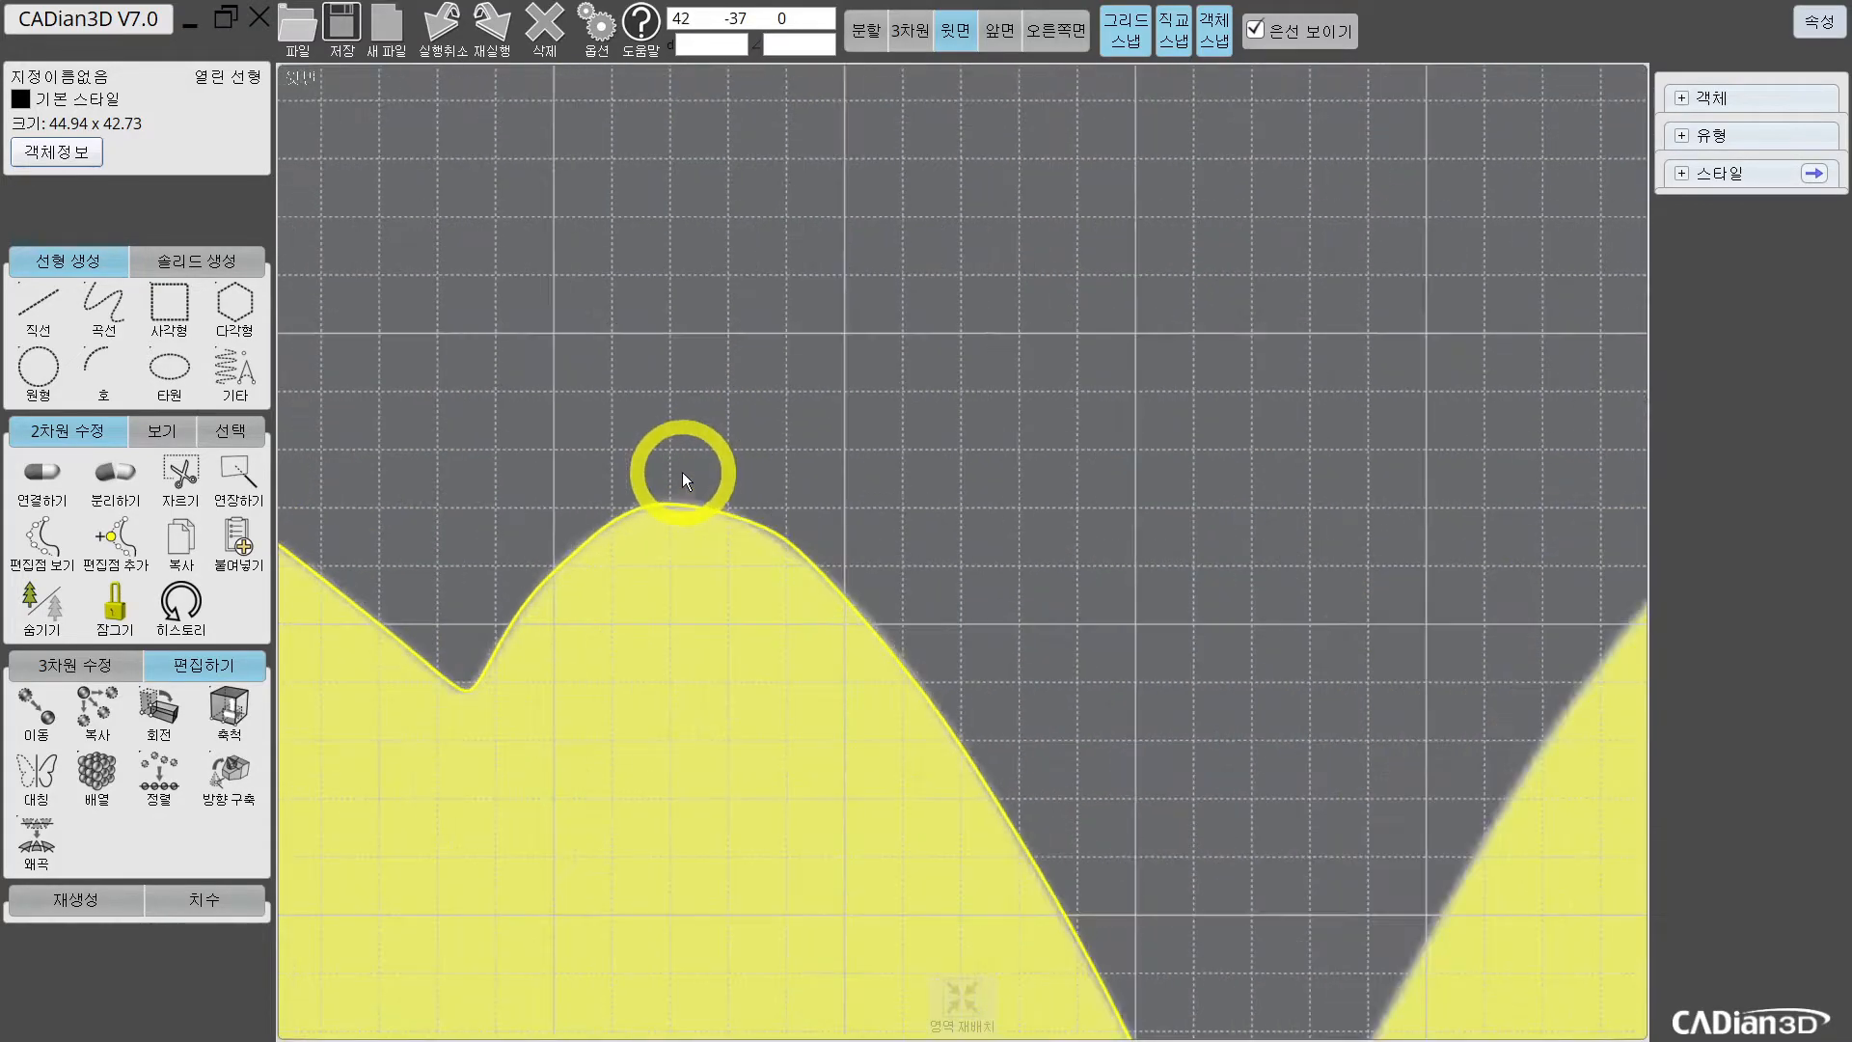
scroll(716, 511, "up", 2)
scroll(720, 517, "down", 2)
scroll(727, 523, "up", 2)
scroll(726, 523, "up", 2)
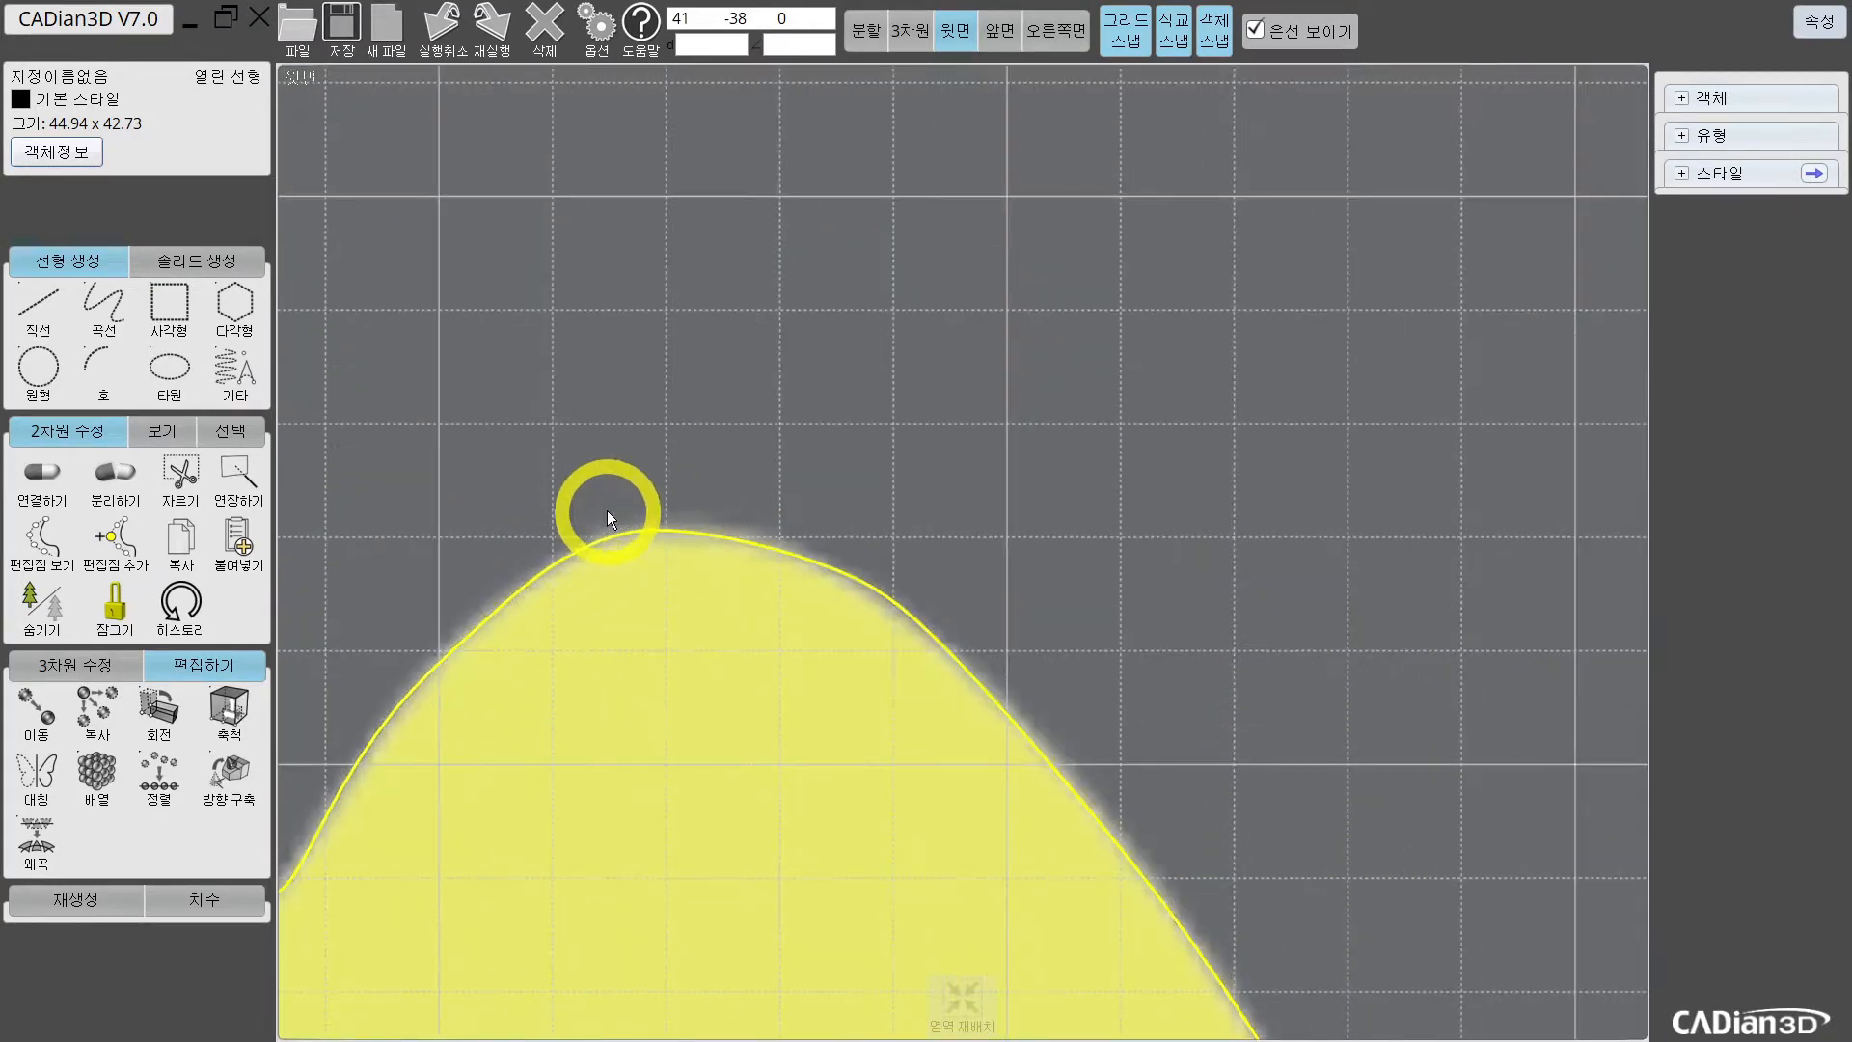
scroll(663, 529, "down", 4)
scroll(674, 513, "down", 3)
scroll(716, 487, "up", 2)
scroll(646, 338, "down", 2)
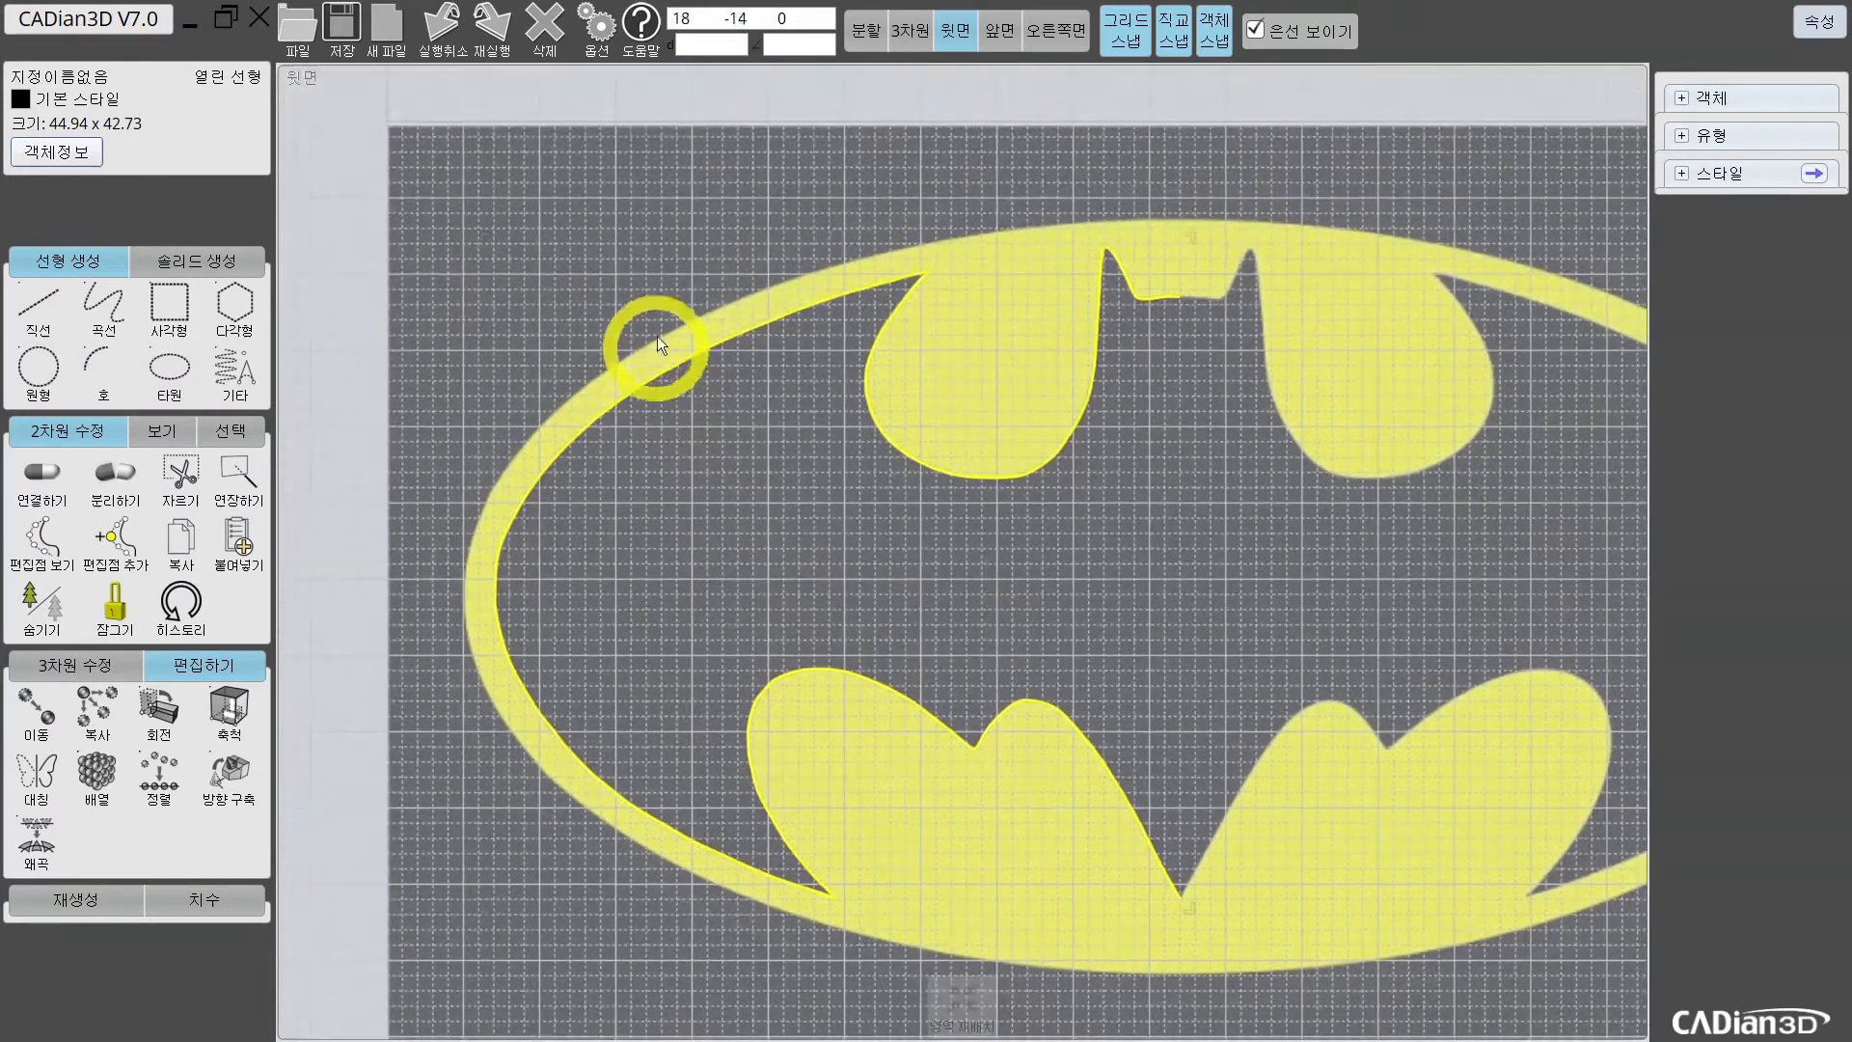
Step: Examine the traced curve around the upper-left lobe, the pointed ear and the lower lobes
scroll(1087, 438, "down", 1)
scroll(1046, 413, "up", 4)
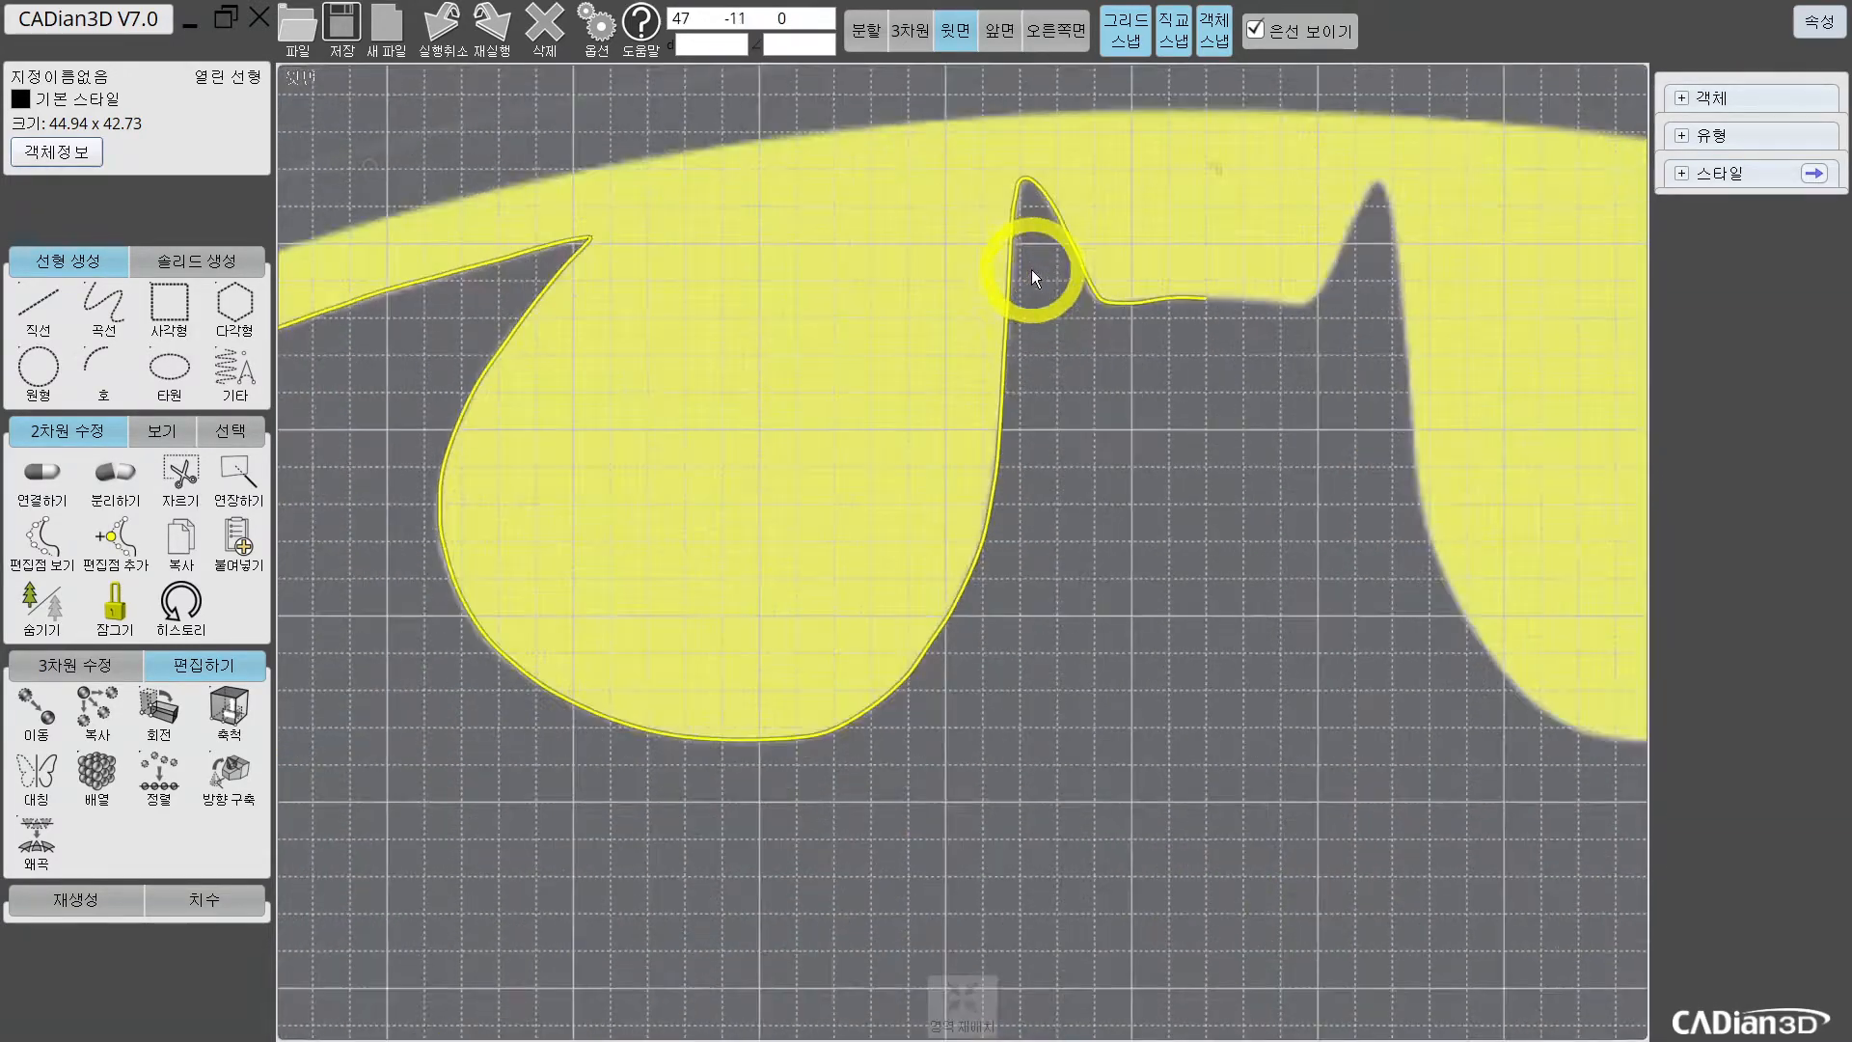
scroll(907, 666, "up", 1)
scroll(858, 713, "down", 3)
scroll(829, 676, "up", 4)
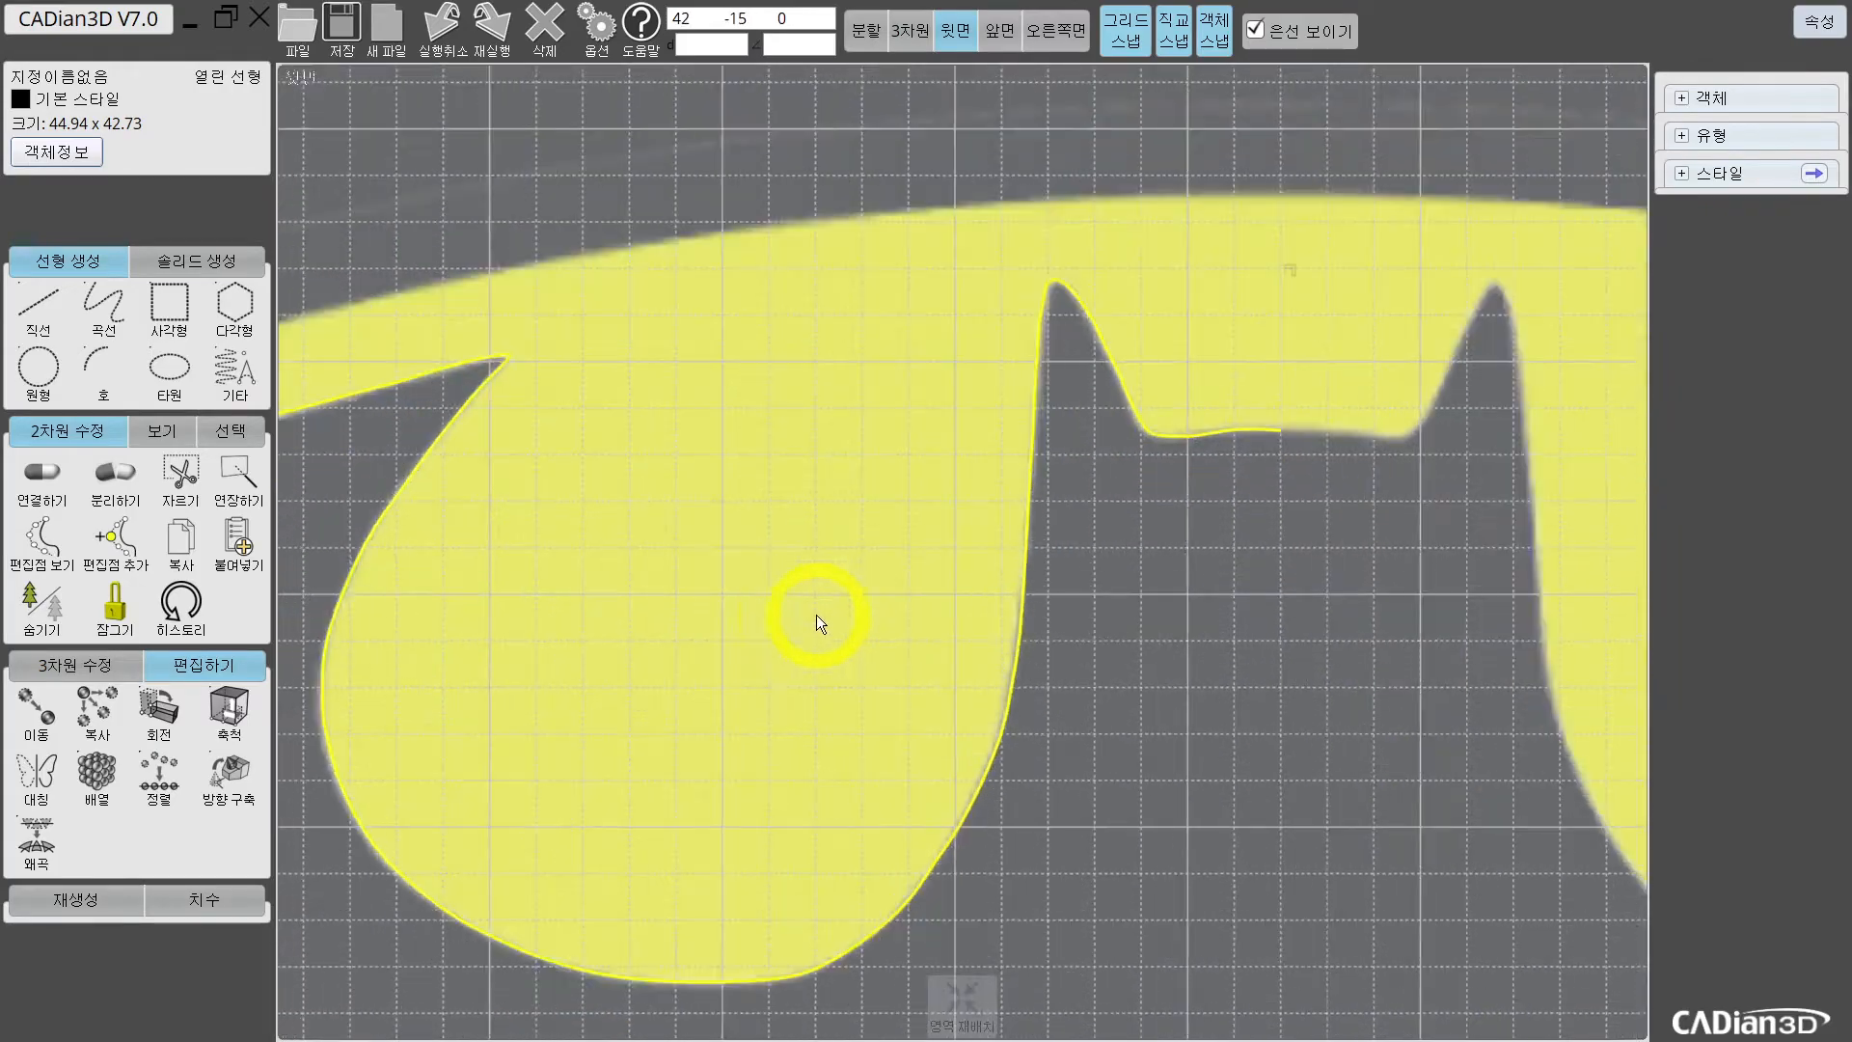
scroll(974, 442, "down", 2)
middle_click_drag(1215, 676, 988, 511)
scroll(999, 570, "down", 2)
middle_click_drag(1006, 701, 911, 478)
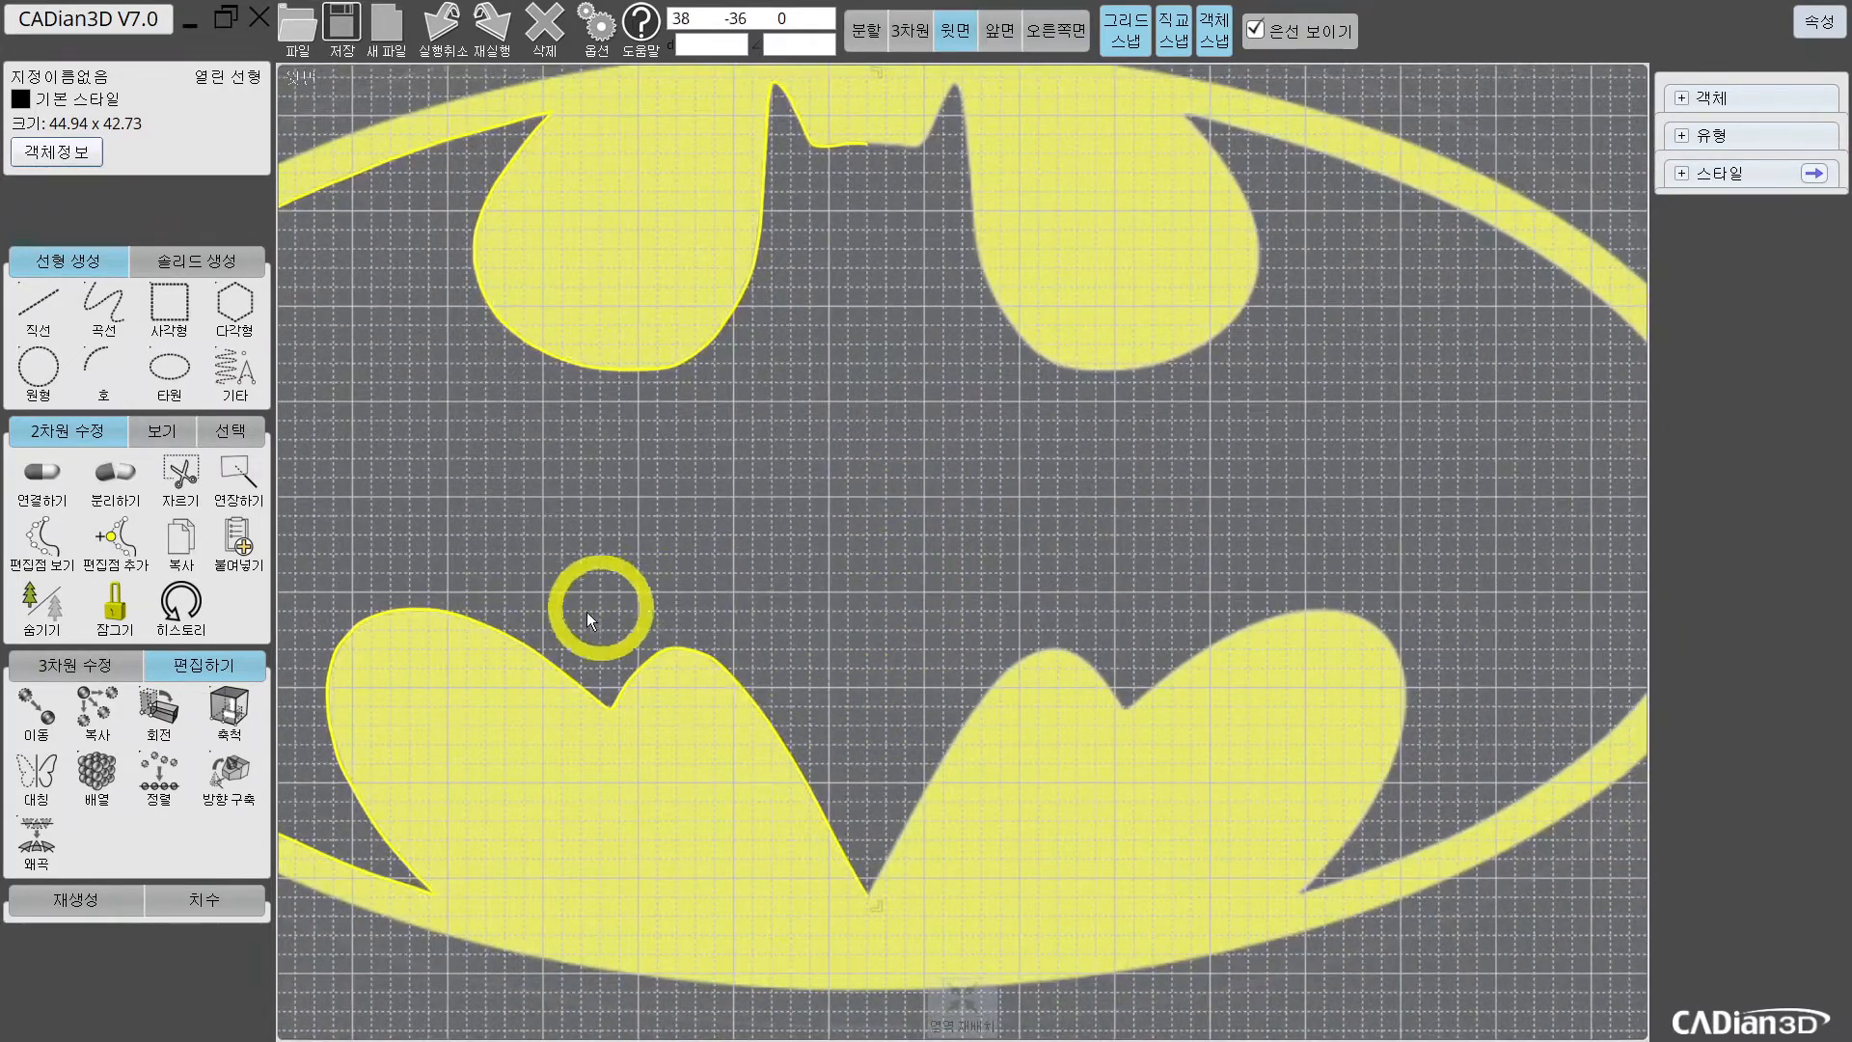
scroll(613, 608, "down", 1)
middle_click_drag(671, 564, 957, 448)
middle_click_drag(942, 554, 625, 652)
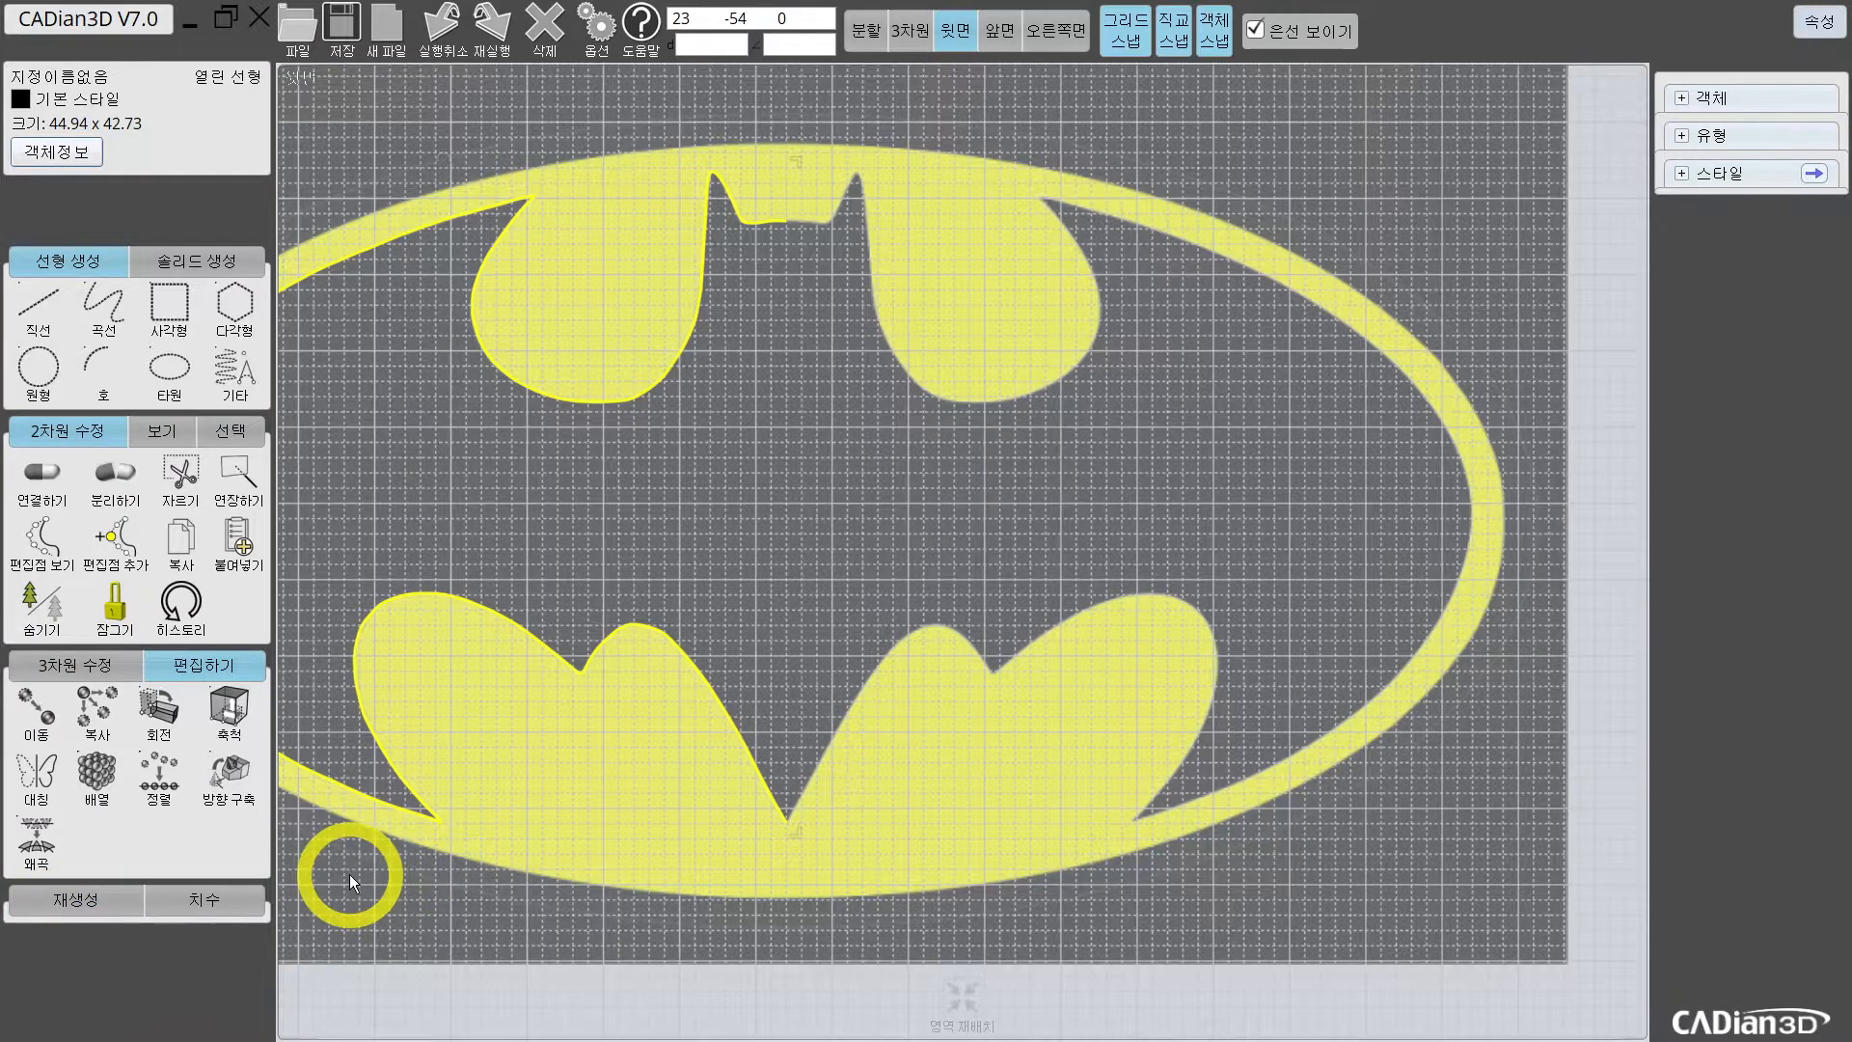
scroll(579, 627, "down", 1)
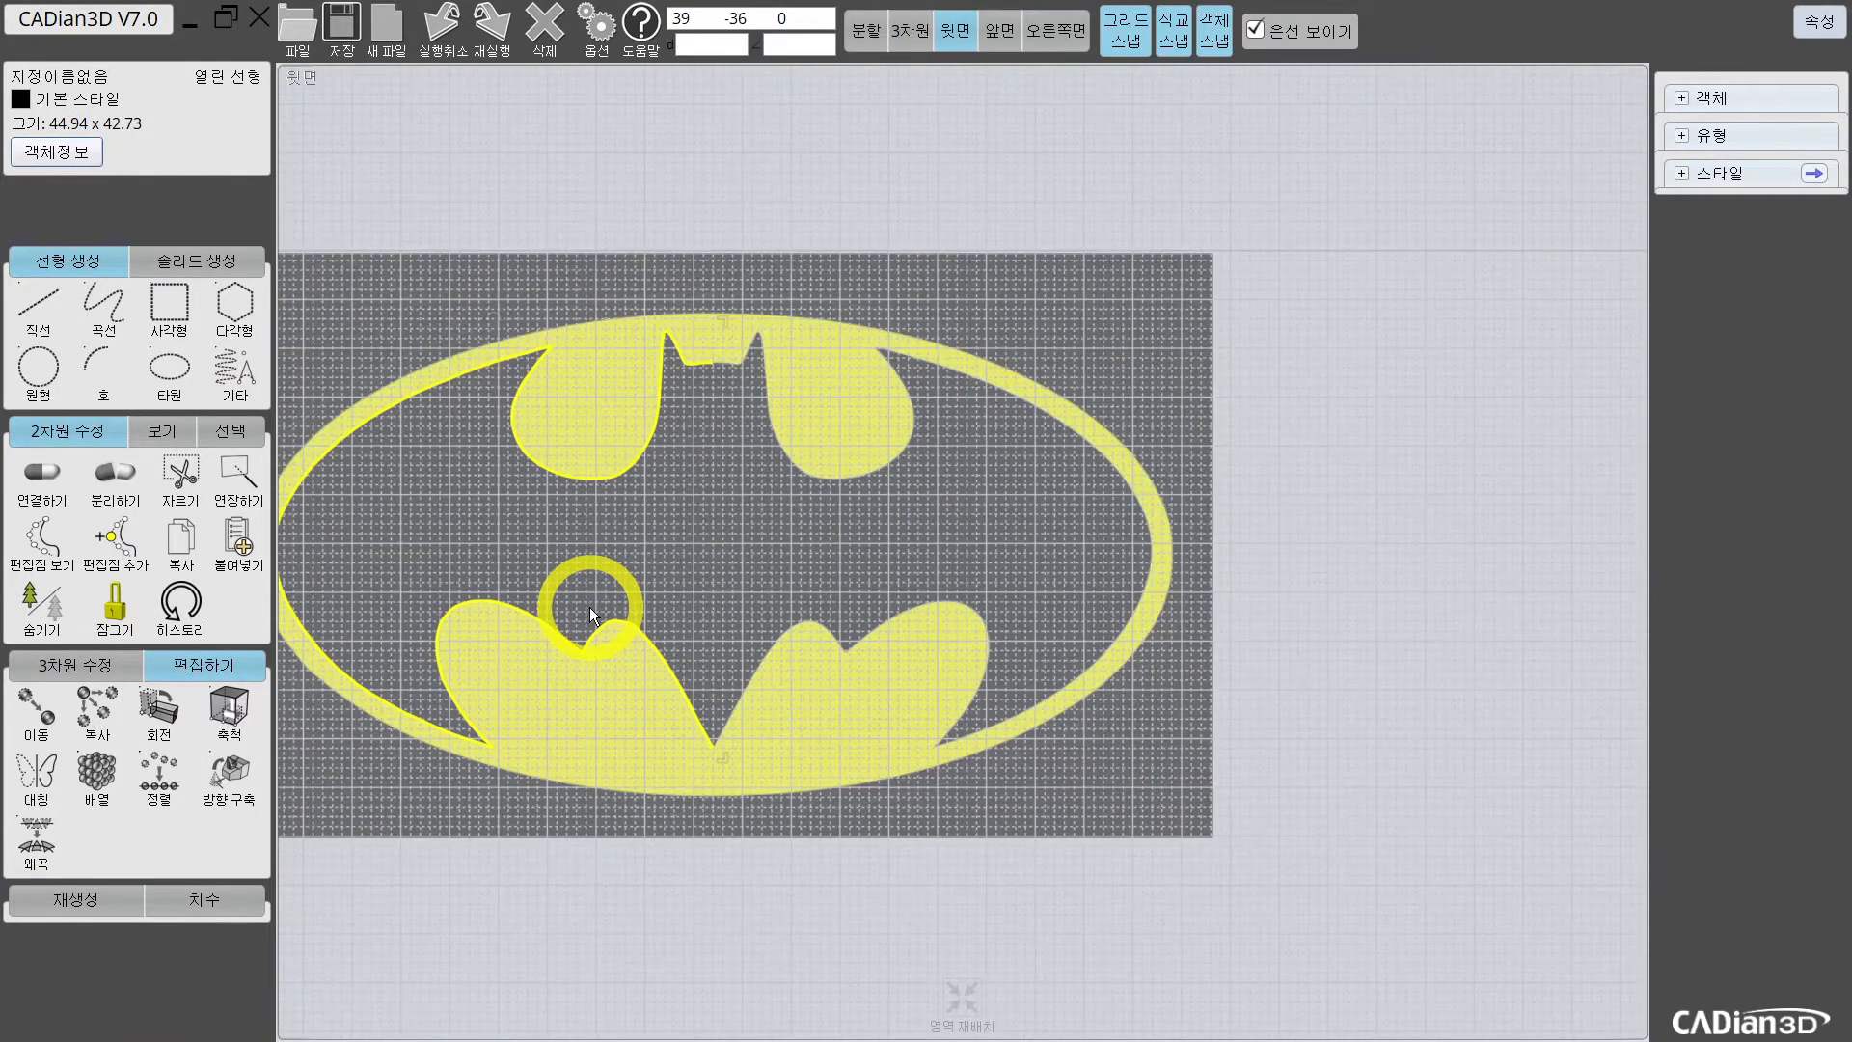
scroll(546, 615, "up", 2)
scroll(557, 697, "up", 1)
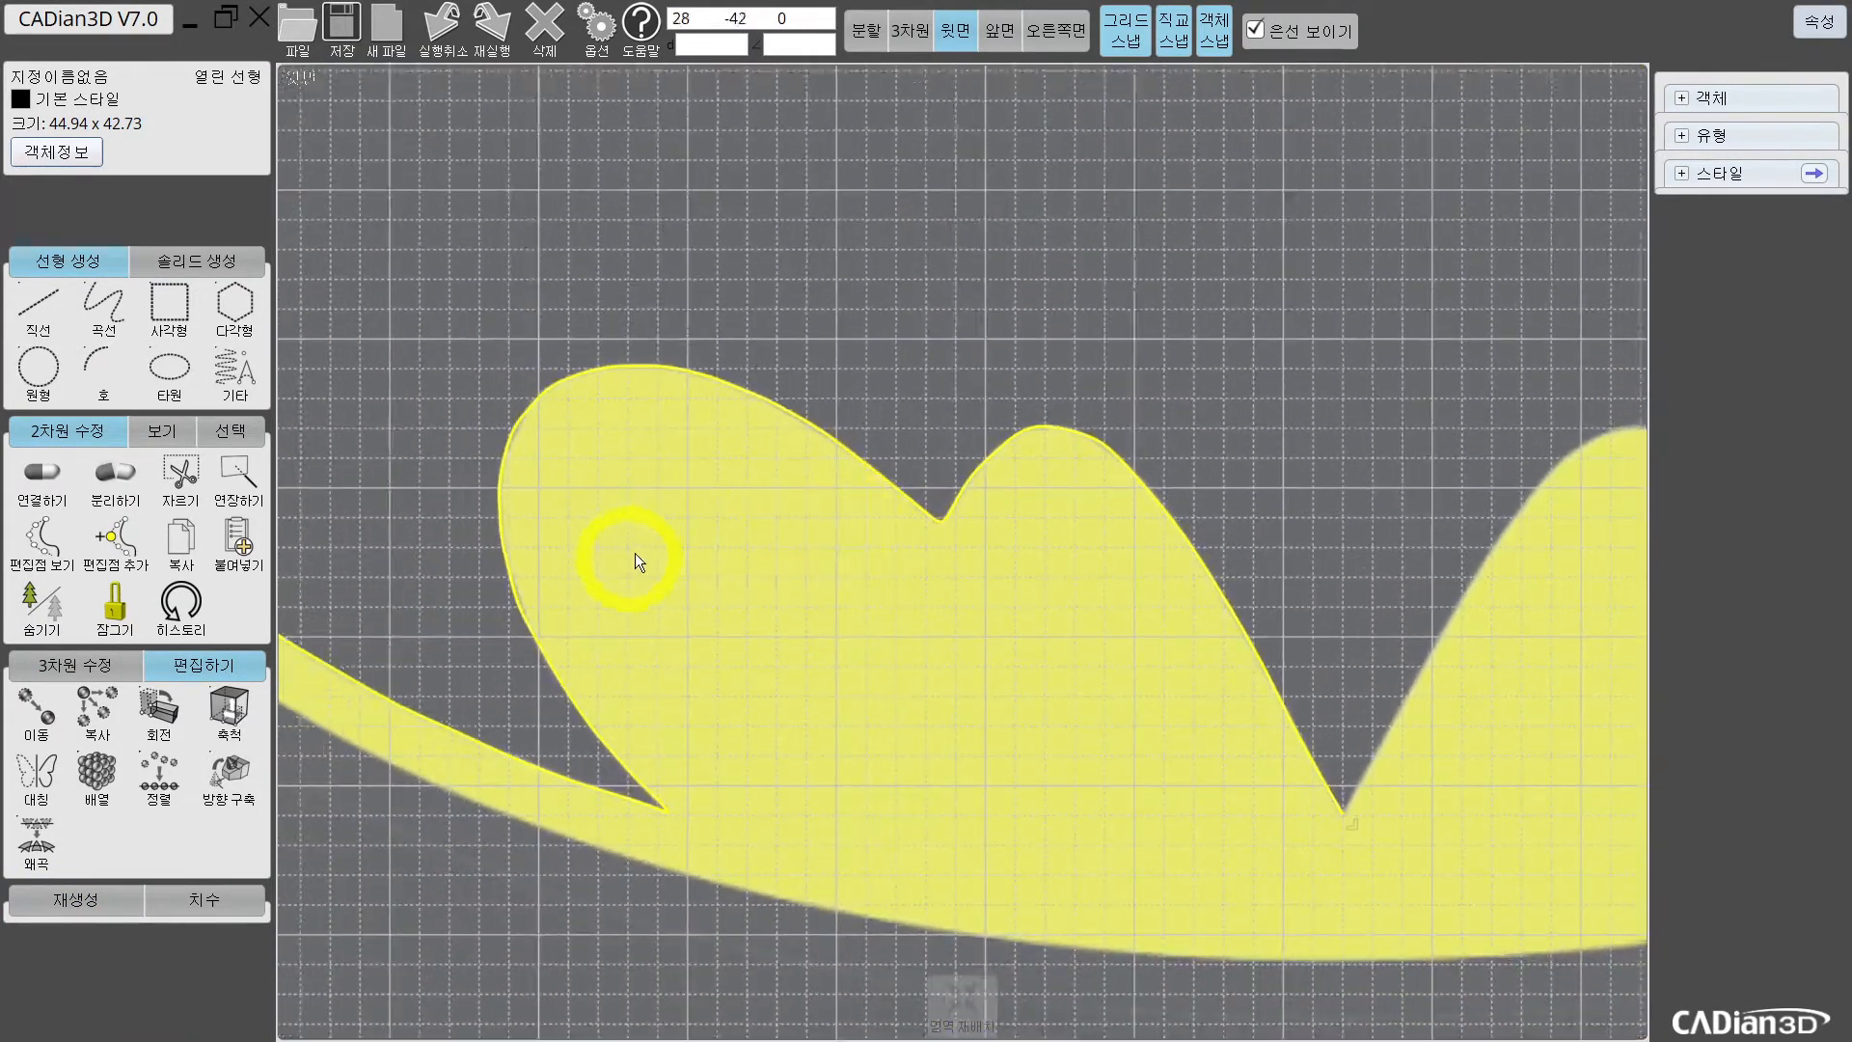
scroll(724, 592, "down", 3)
Step: Select the traced left half of the logo and start mirroring it, keeping the original curve
left_click(774, 656)
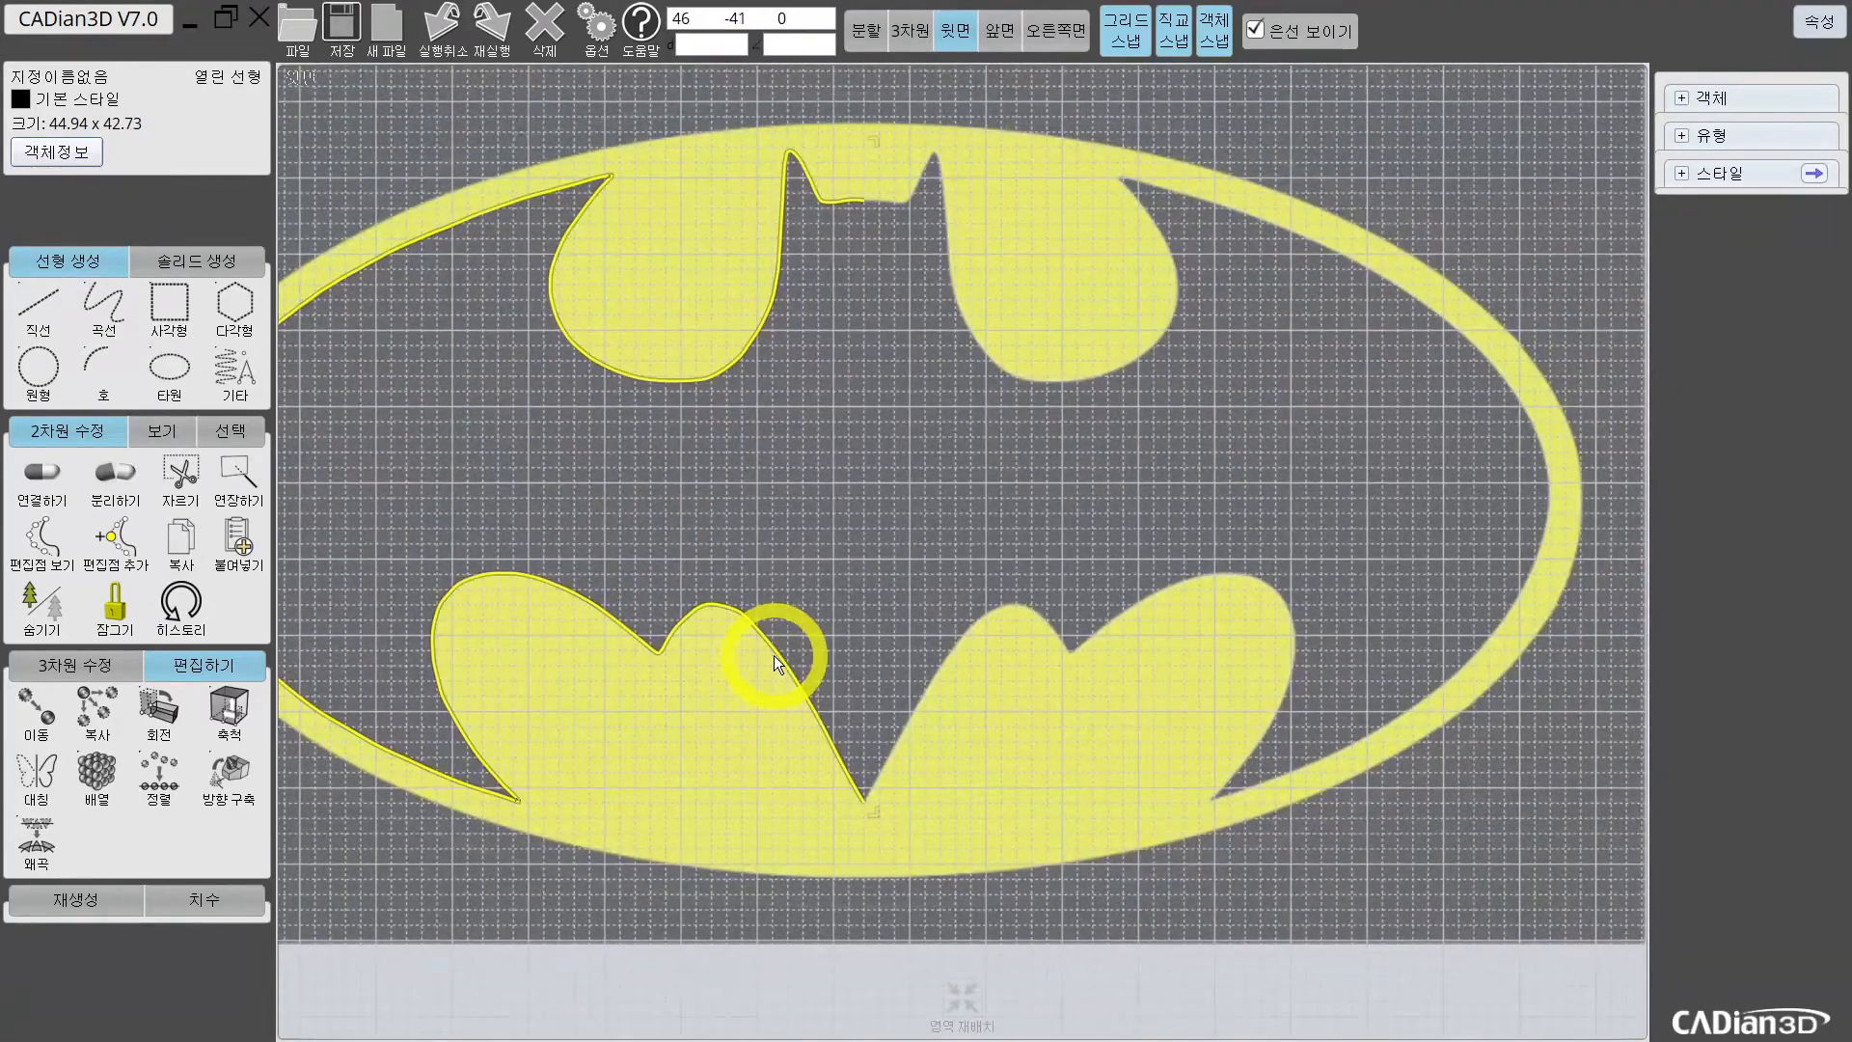
left_click(743, 617)
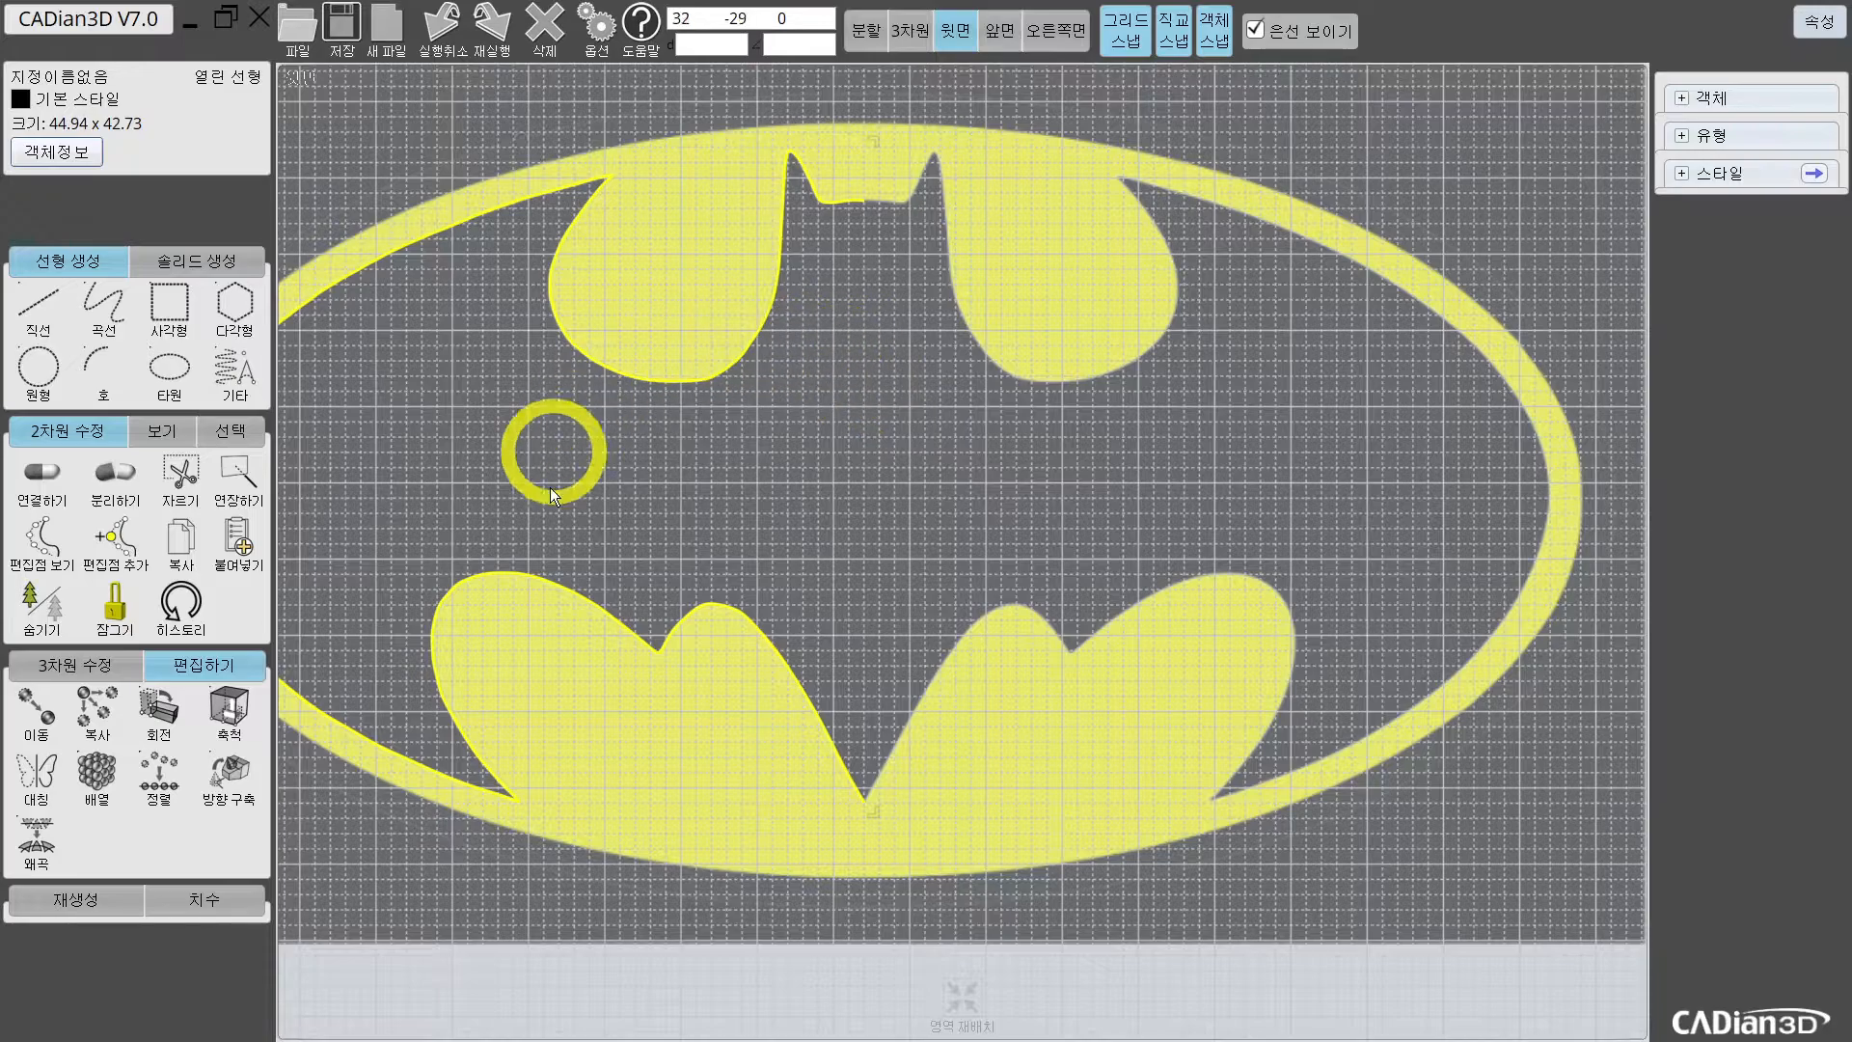
left_click(21, 793)
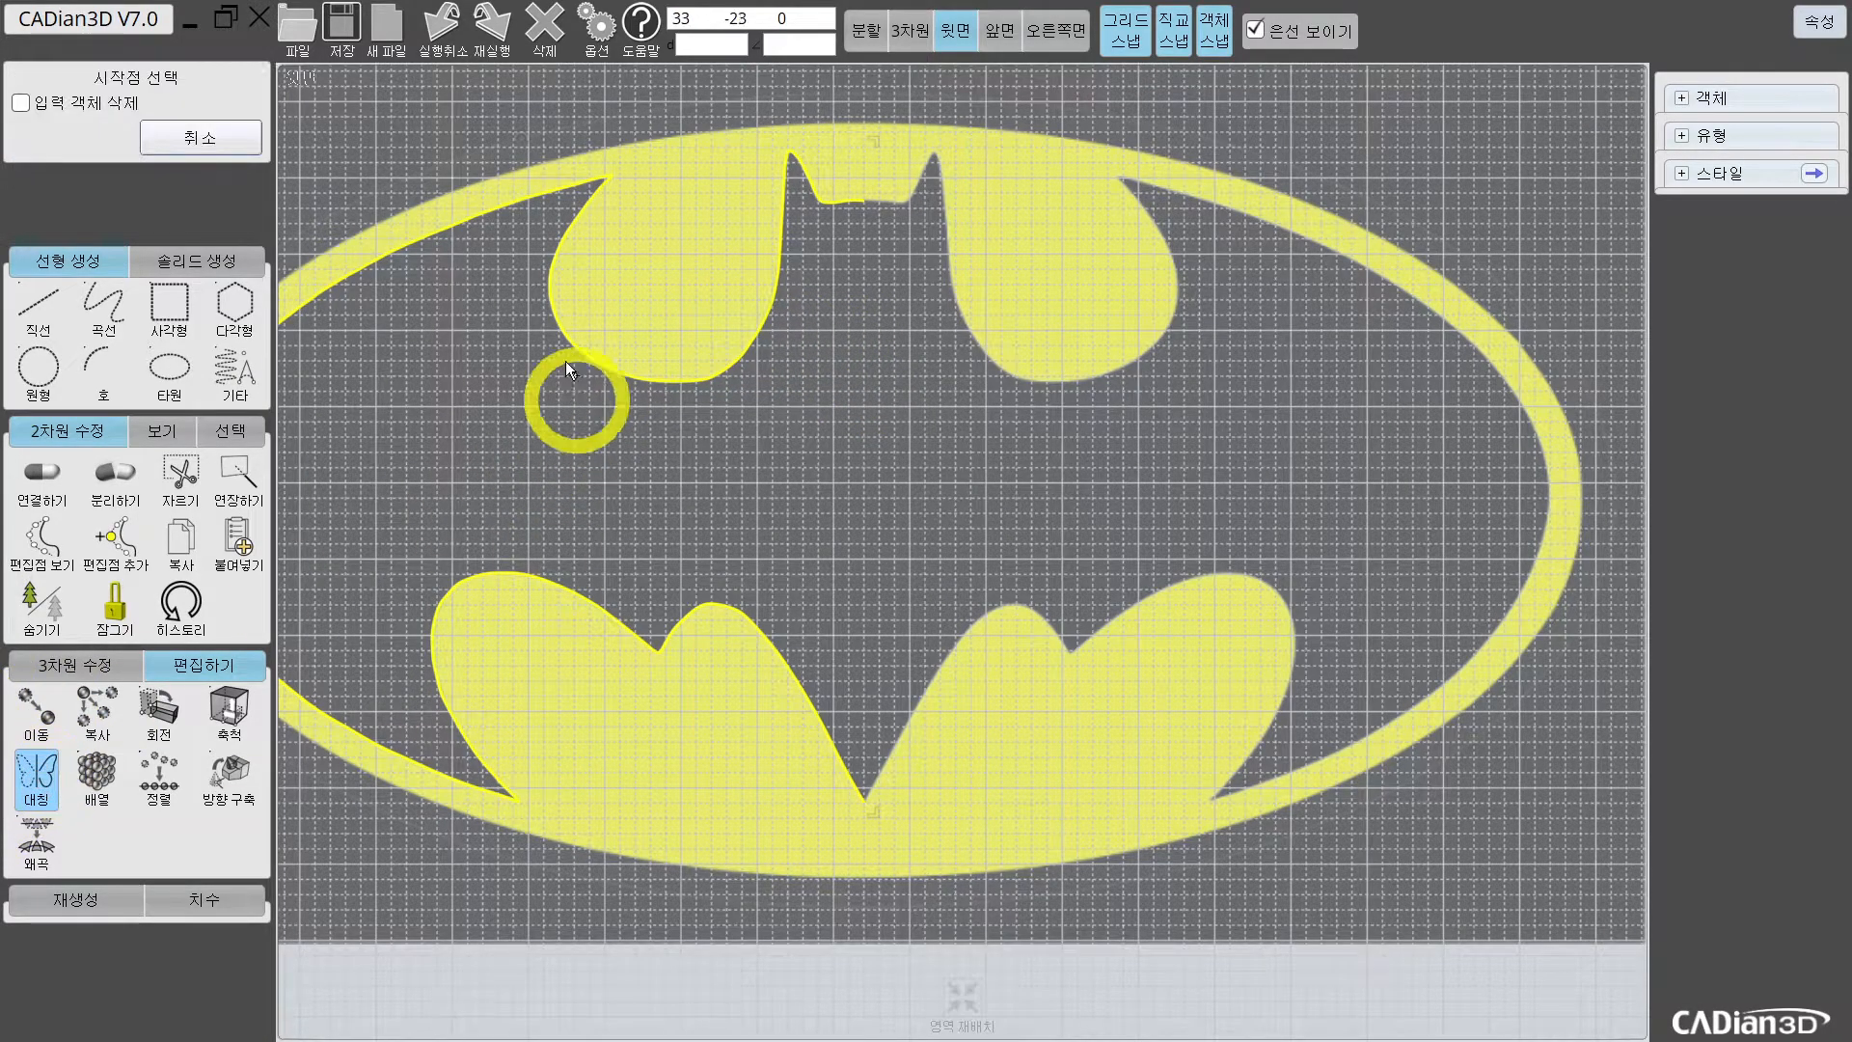
left_click(911, 162)
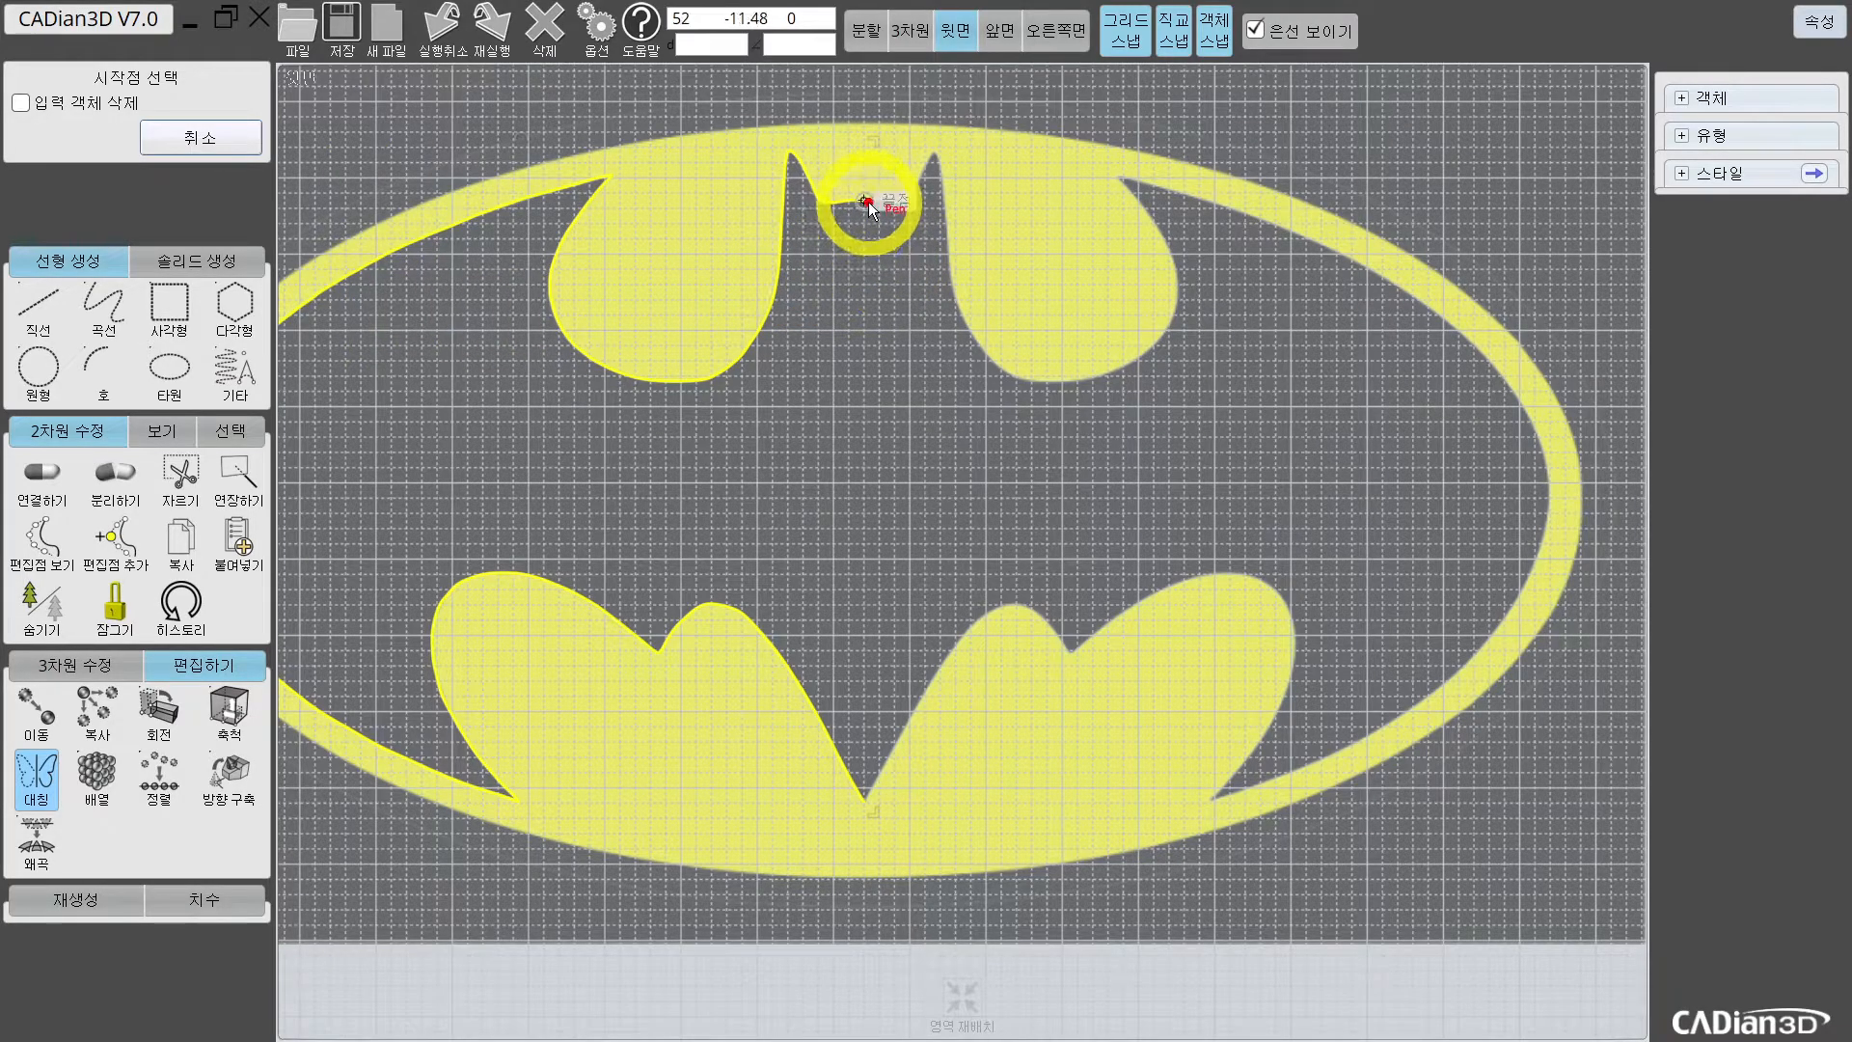
left_click_drag(861, 199, 866, 567)
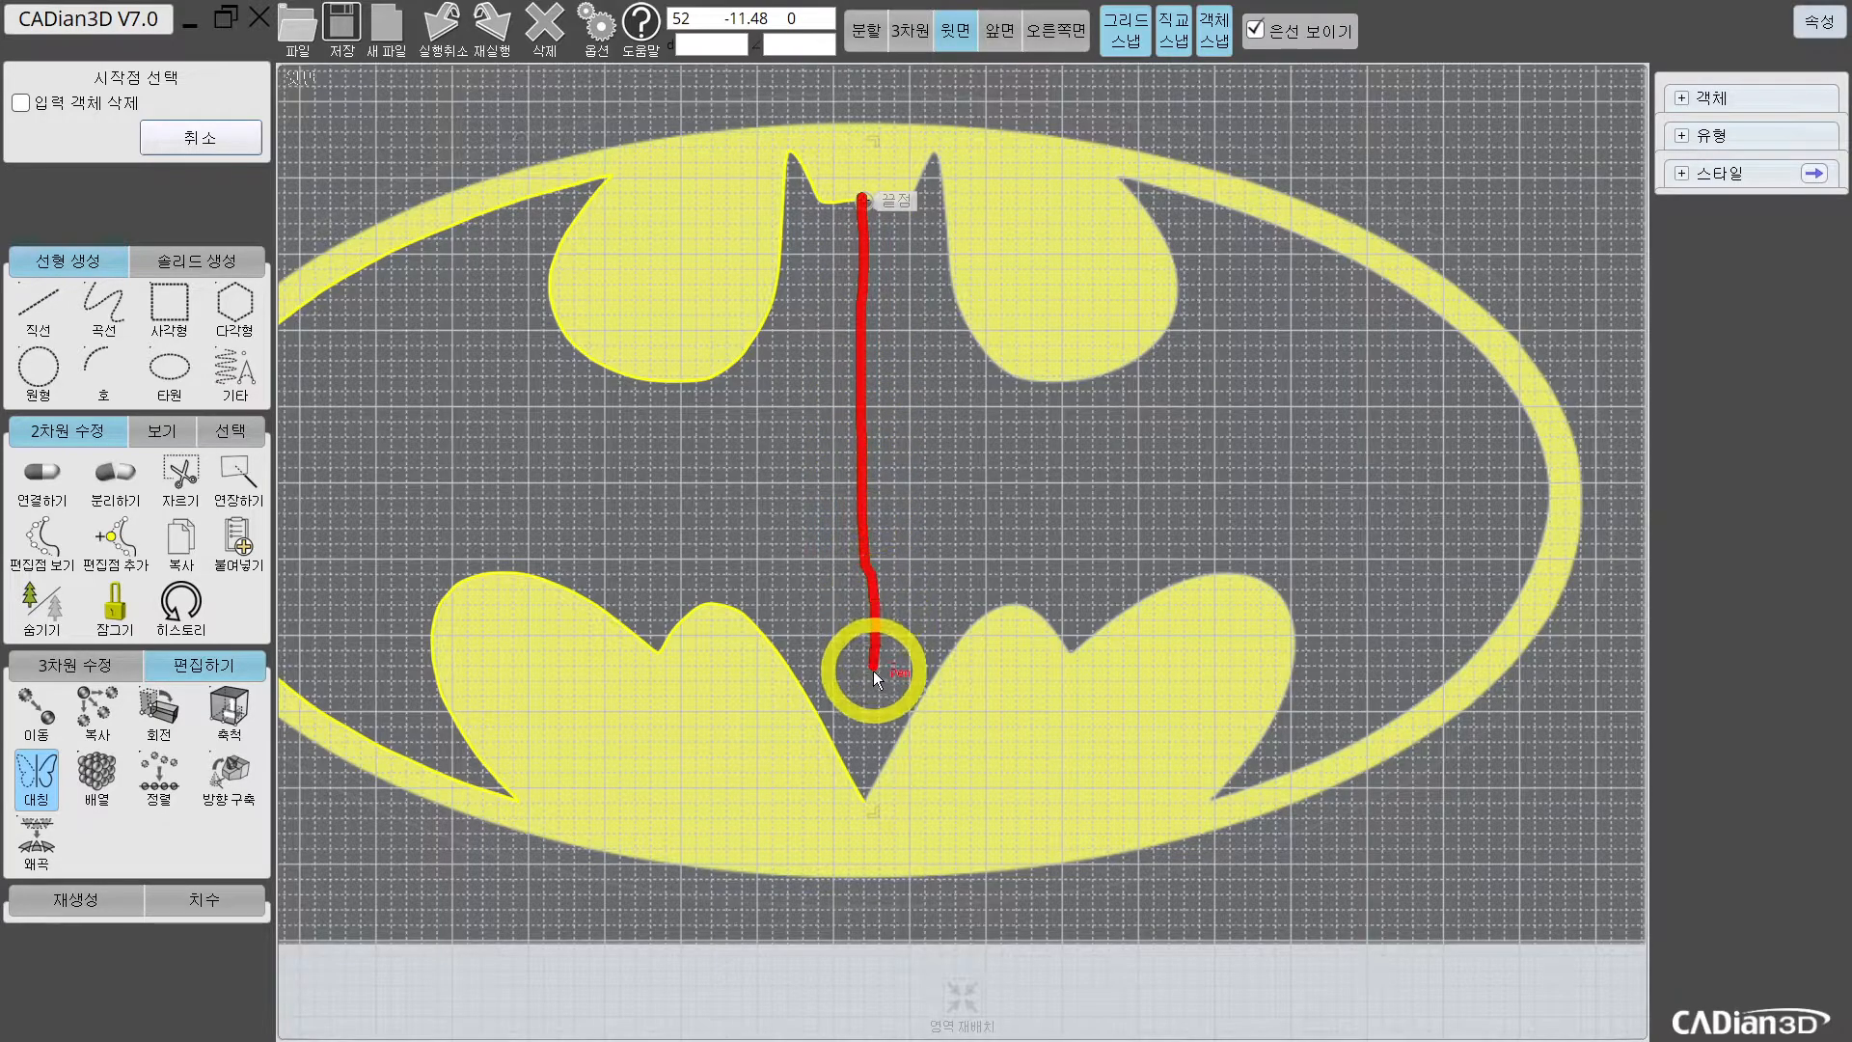
left_click_drag(871, 831, 861, 830)
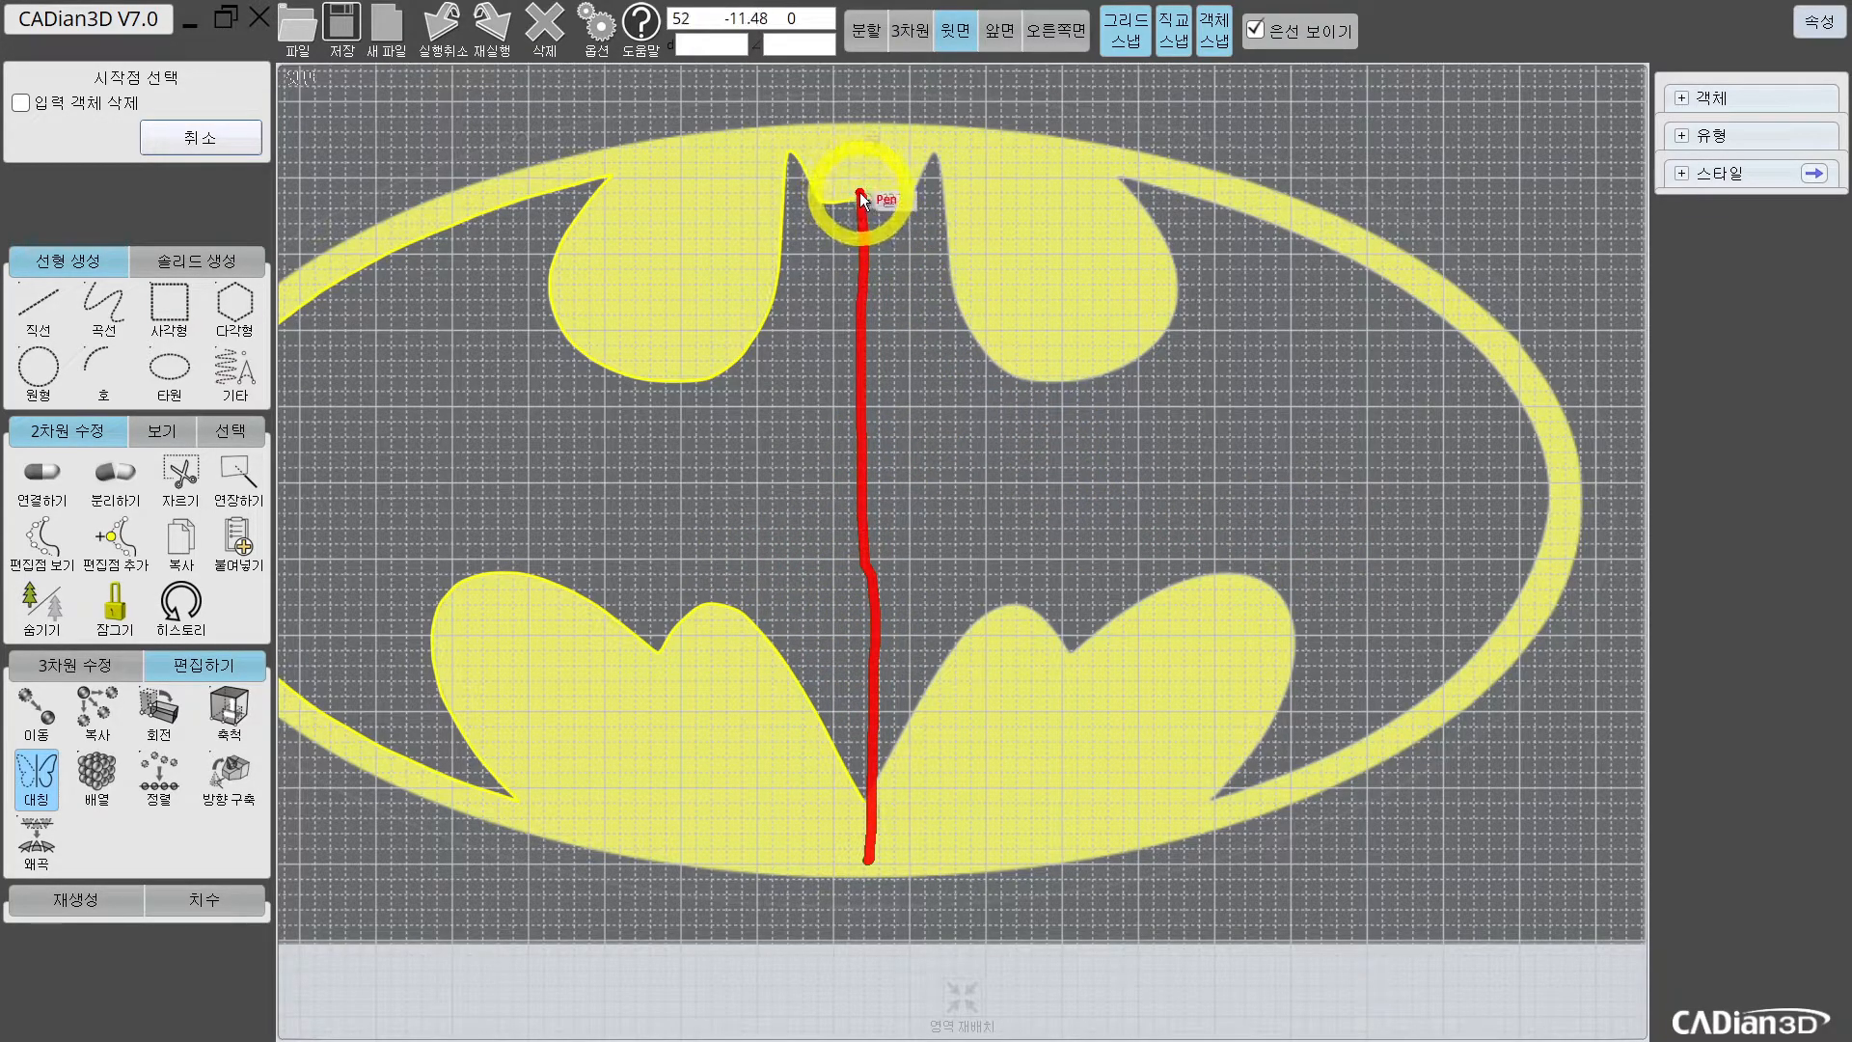
mouse_move(856, 154)
left_mouse_down()
mouse_move(859, 187)
mouse_move(847, 173)
mouse_move(885, 157)
left_mouse_up()
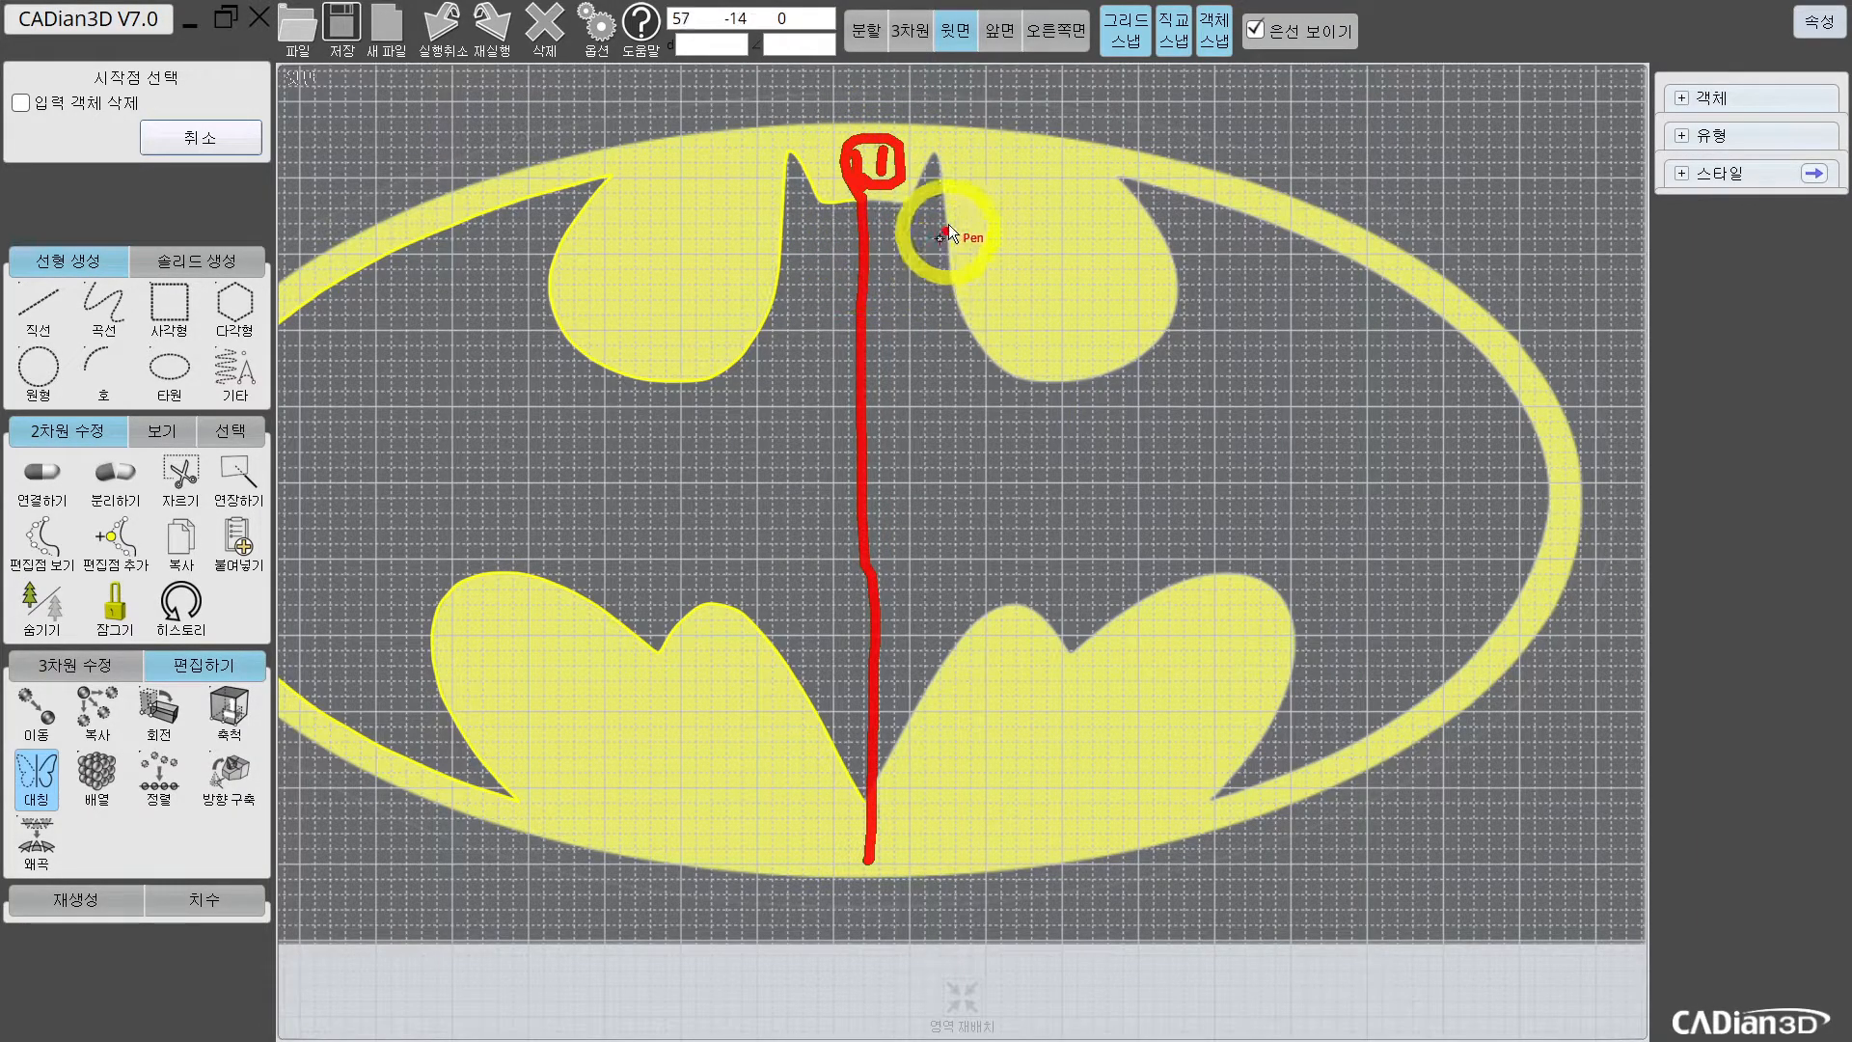
left_click_drag(935, 154, 968, 738)
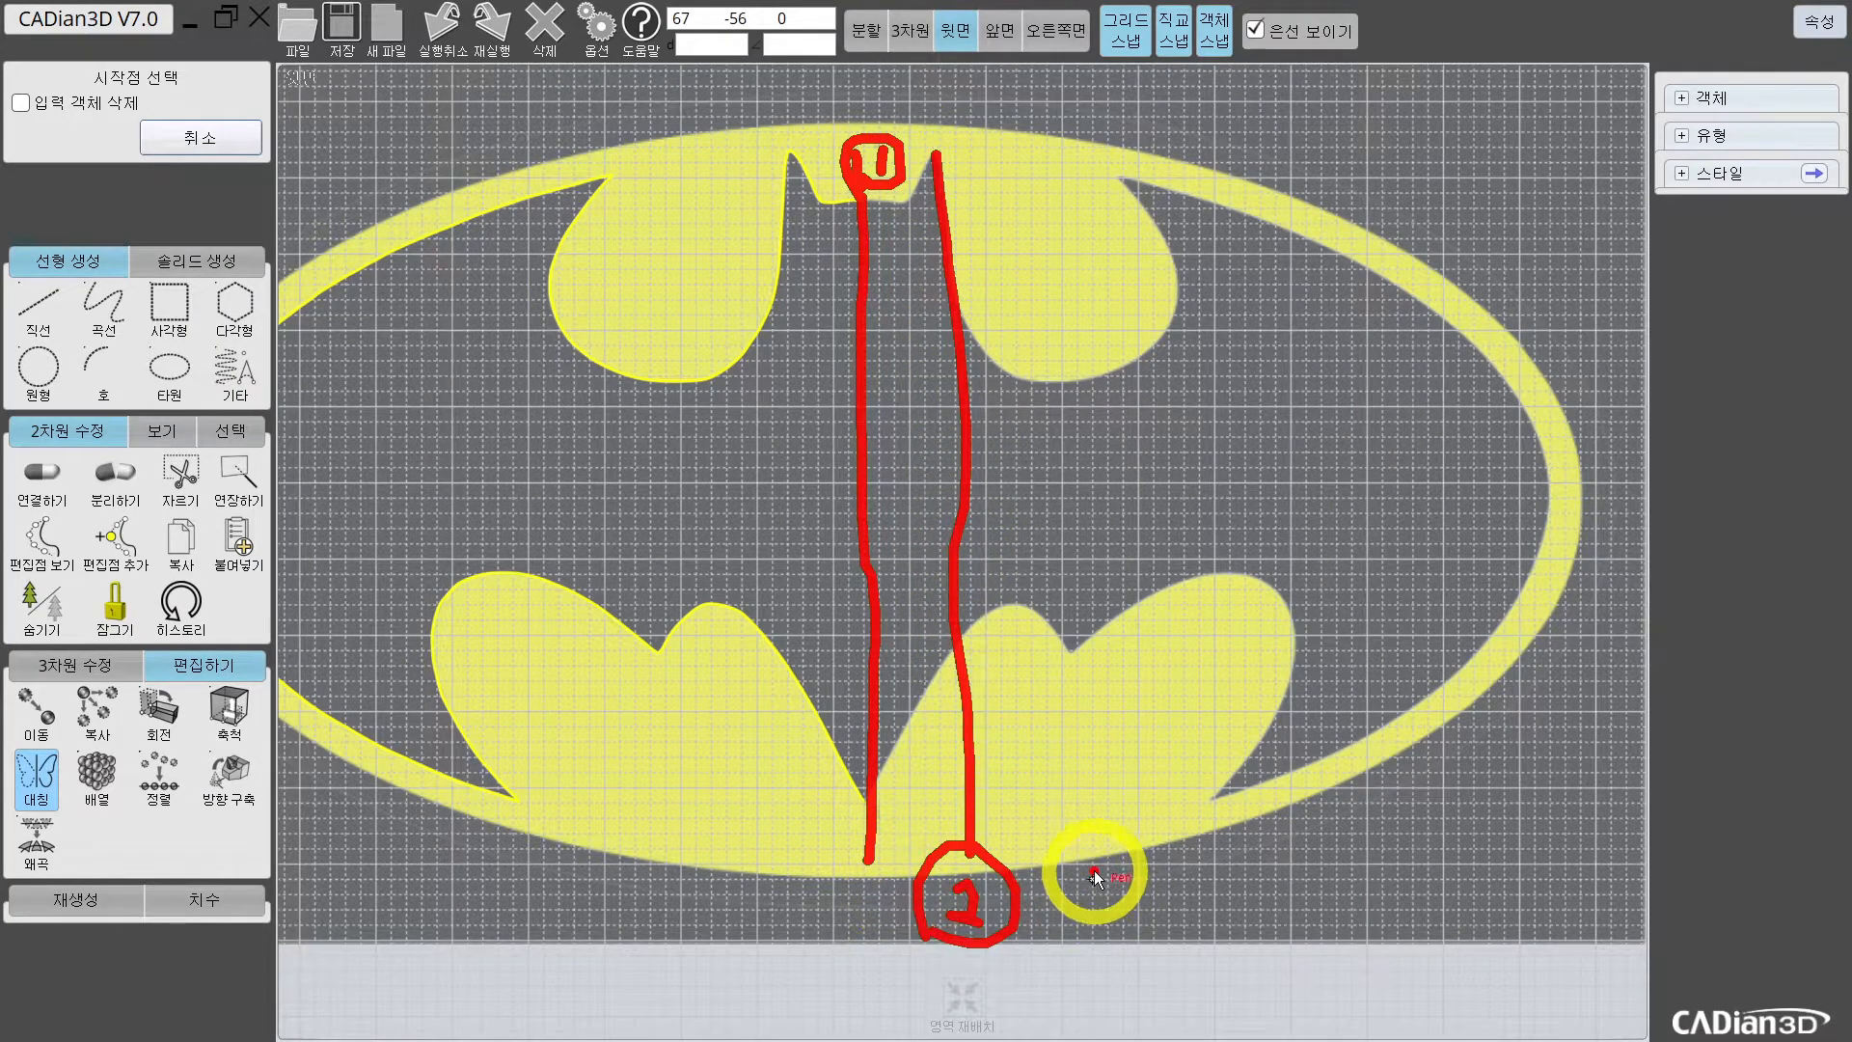
mouse_move(897, 507)
left_mouse_down()
mouse_move(960, 500)
mouse_move(880, 516)
left_mouse_up()
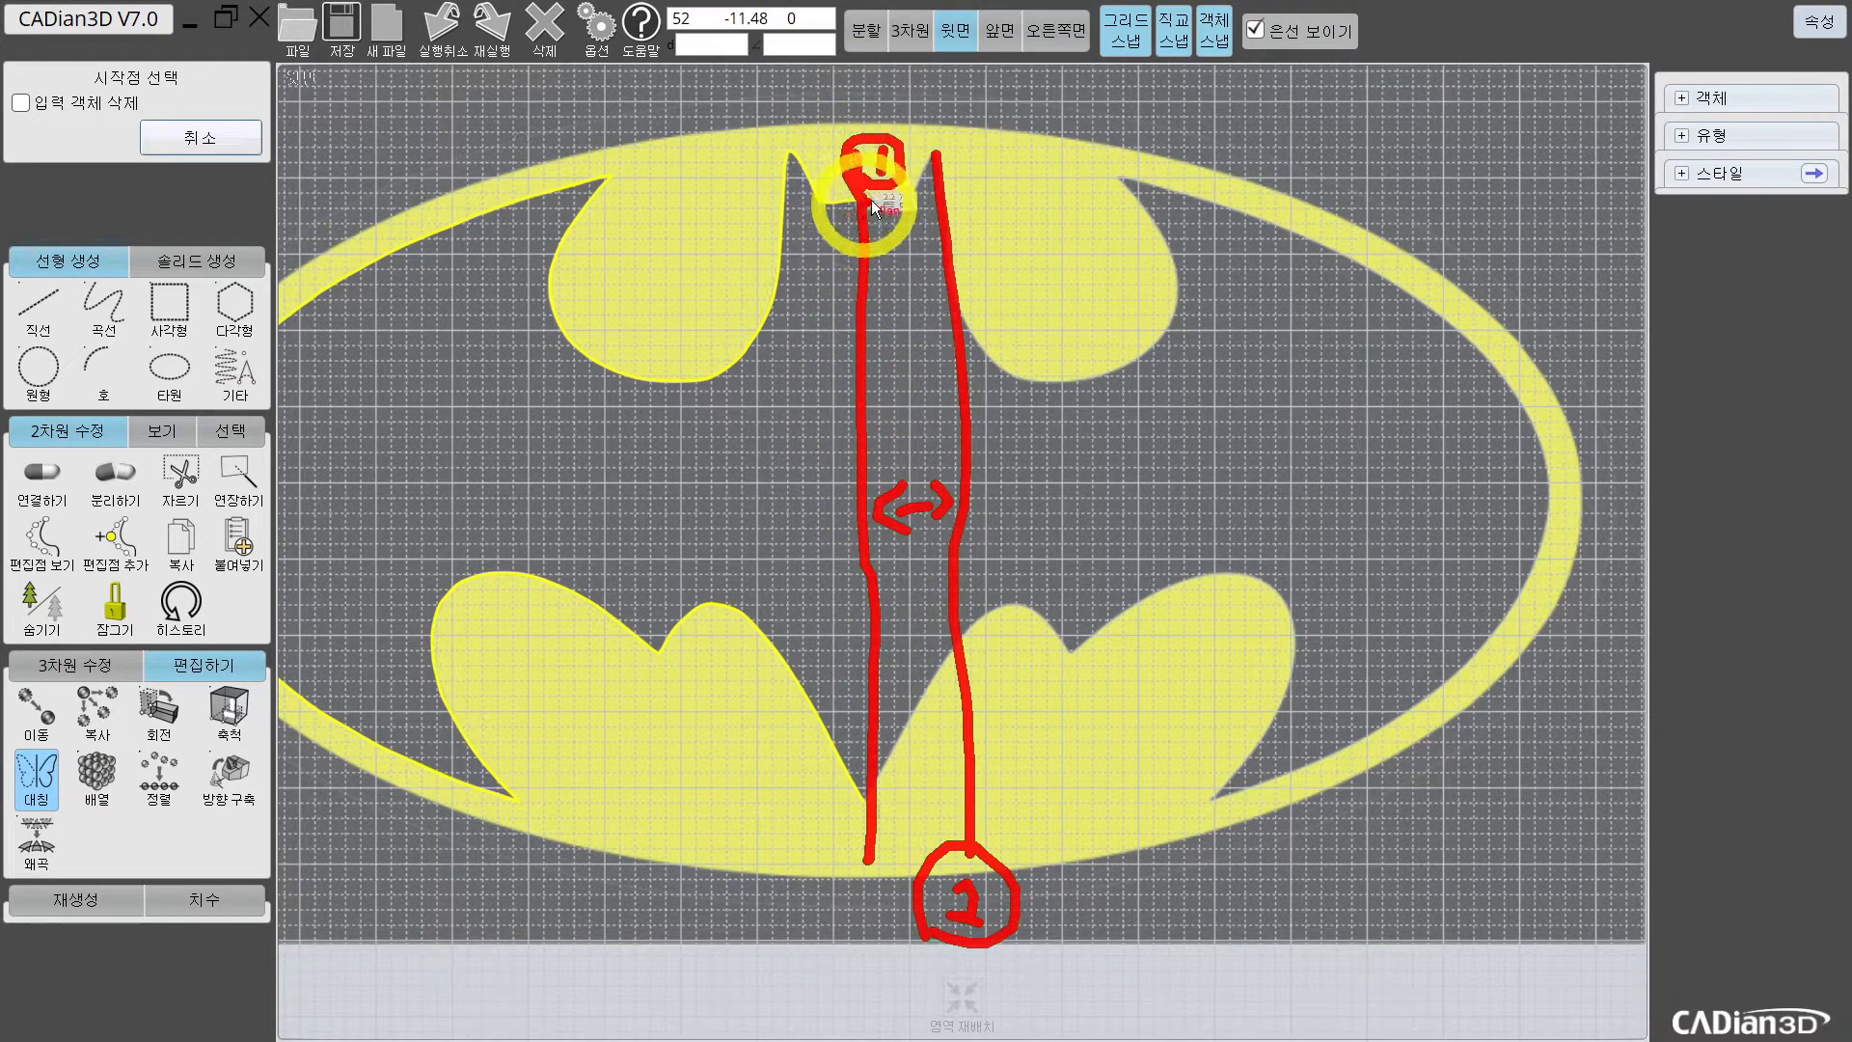
key("Escape")
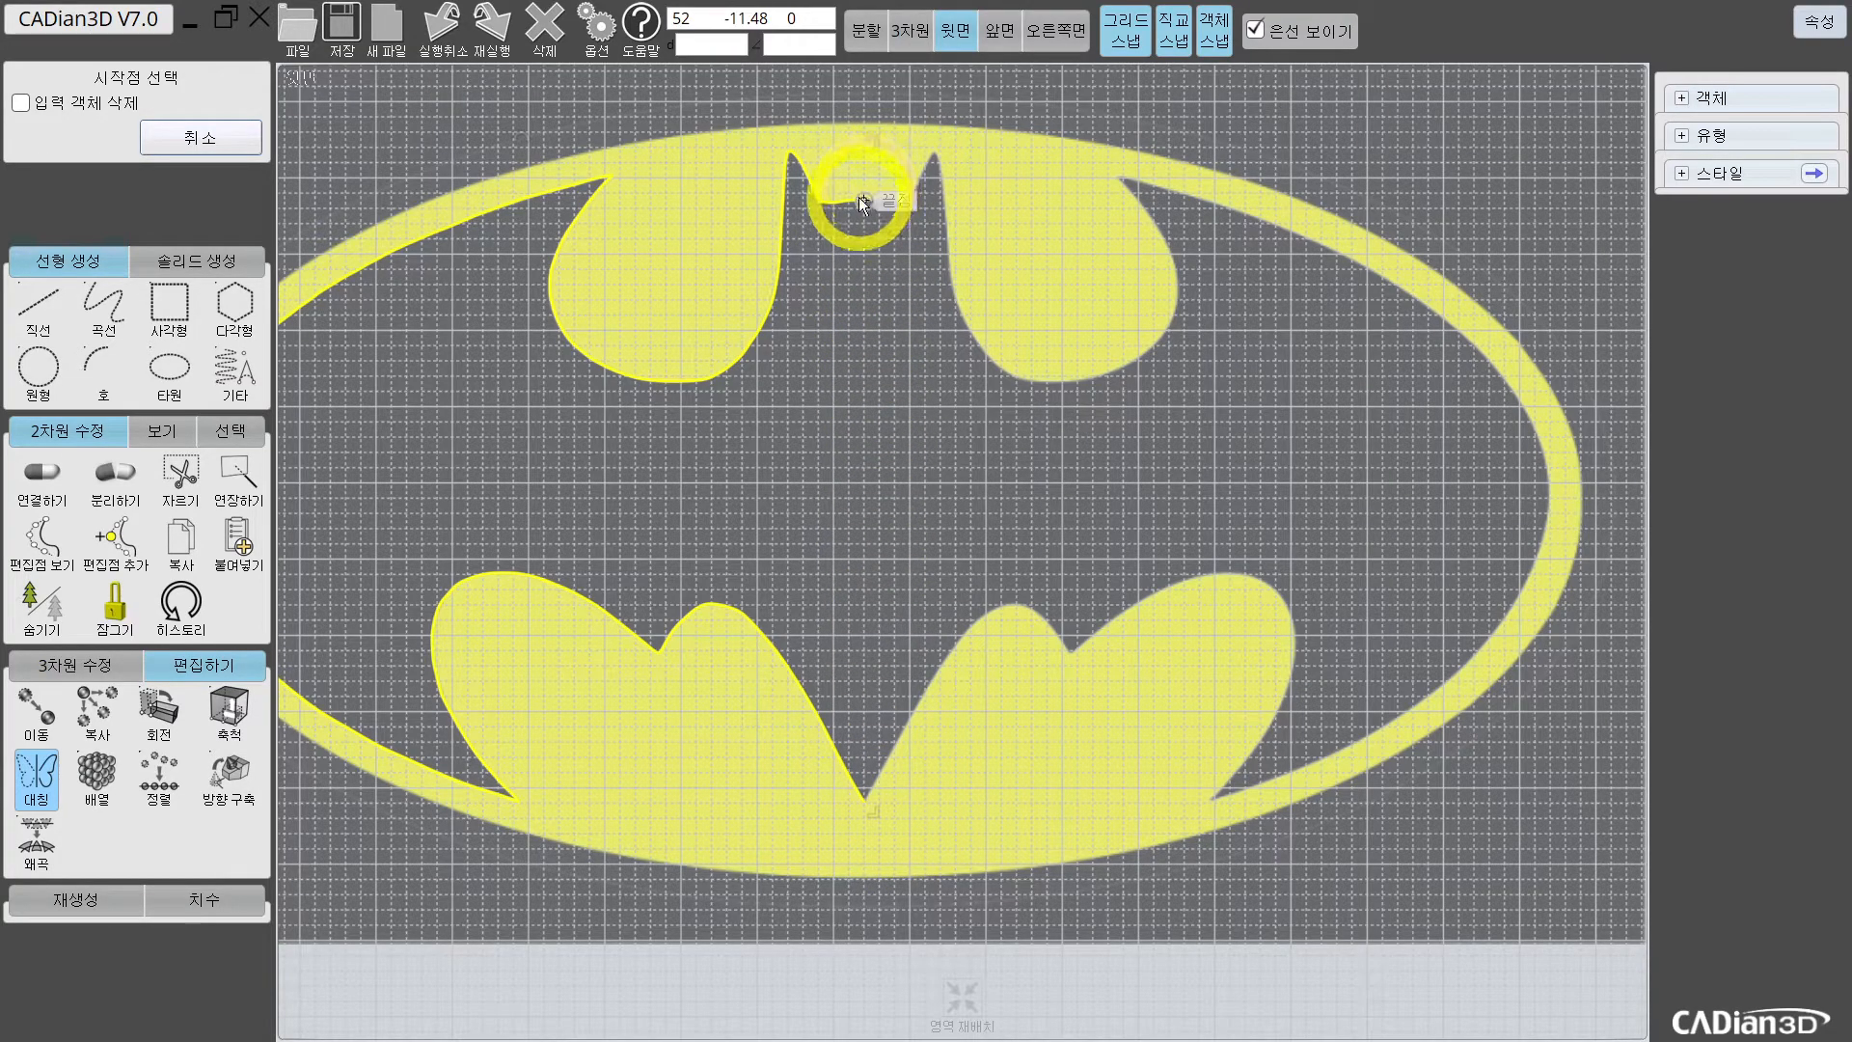
Step: Mirror the half-outline across a vertical line from its upper endpoint, and join both halves into one curve
left_click(859, 208)
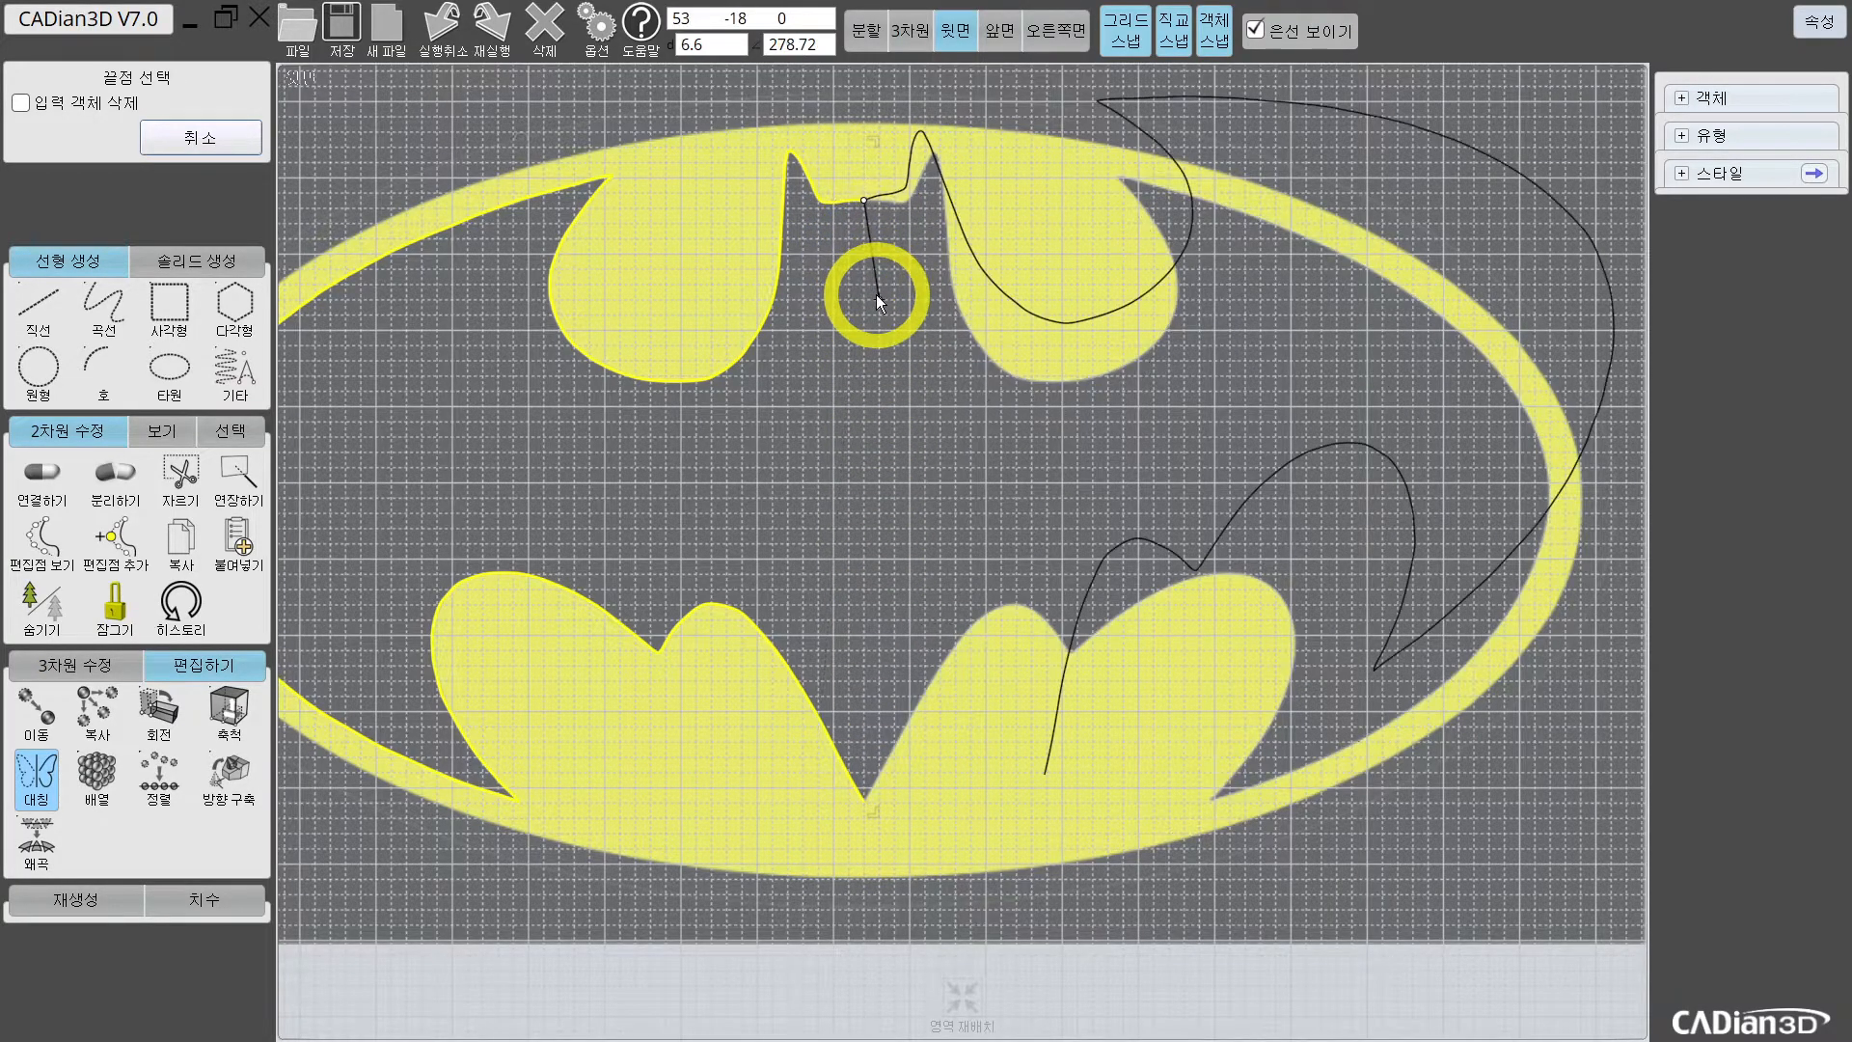
left_click(865, 450)
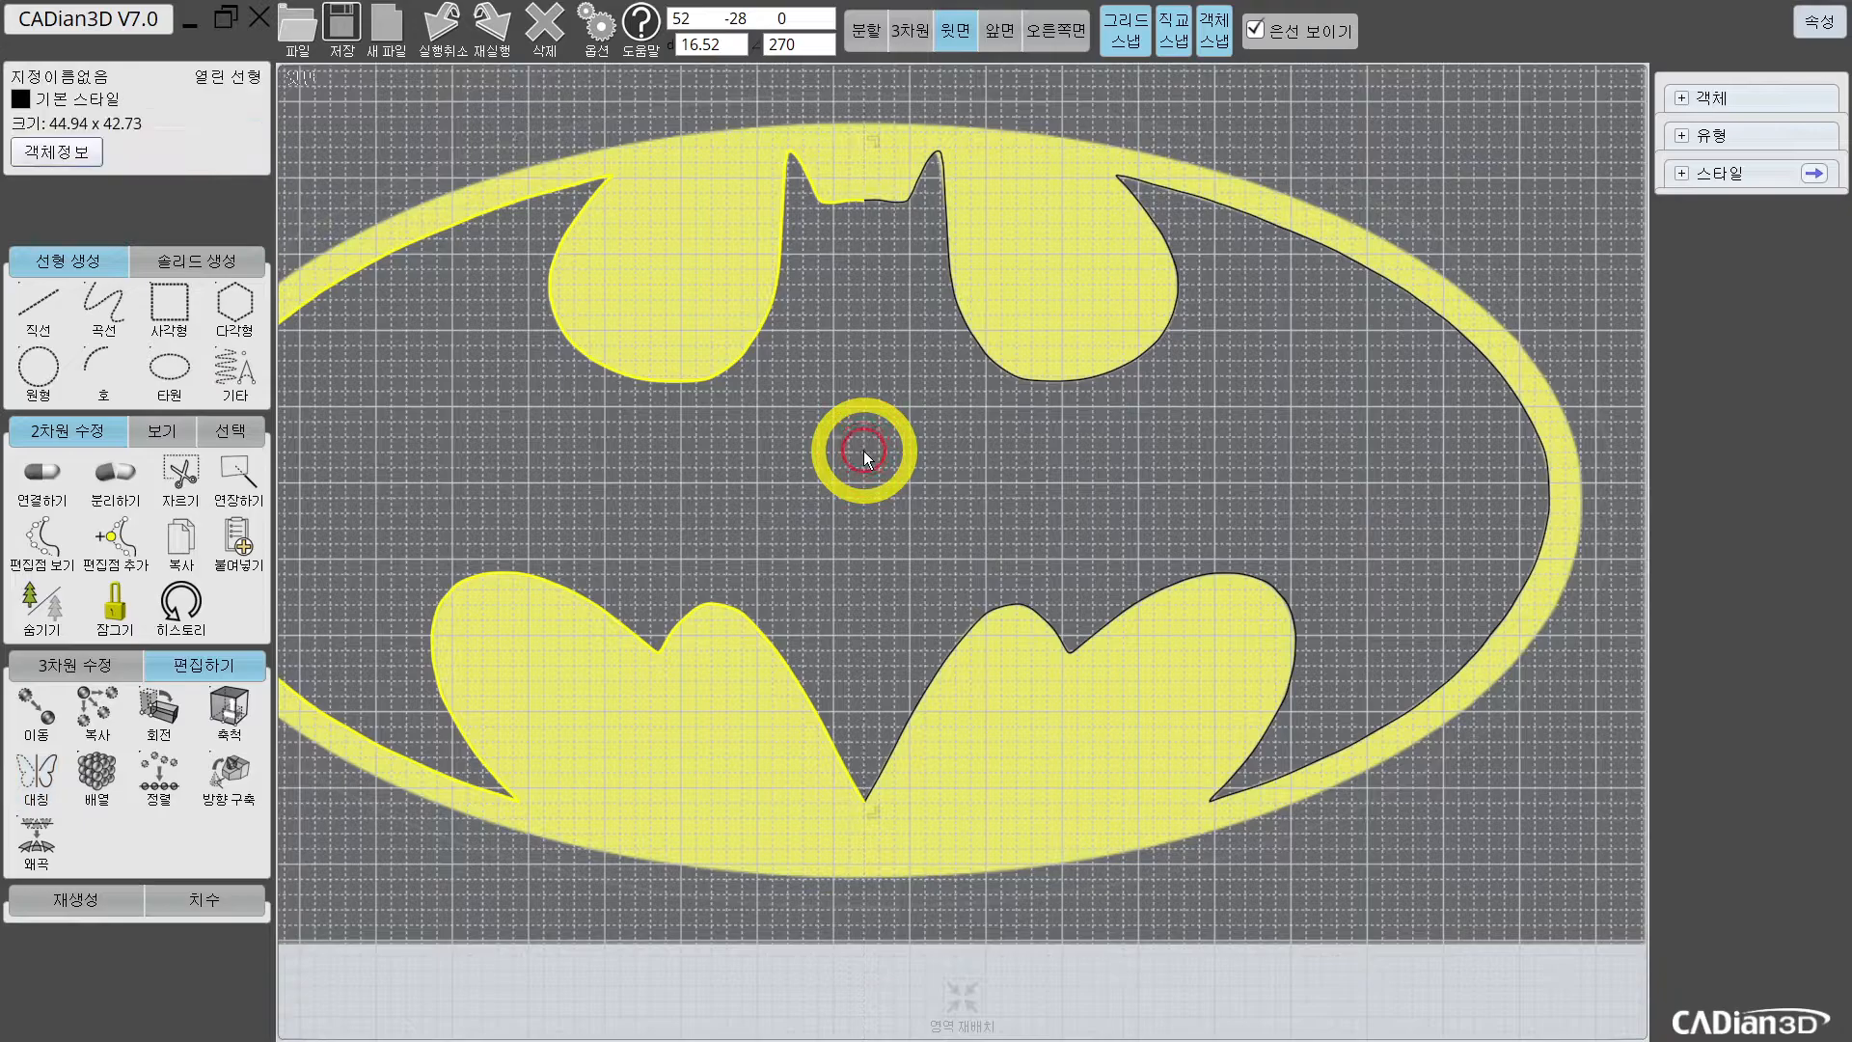
scroll(970, 495, "down", 2)
scroll(976, 577, "up", 2)
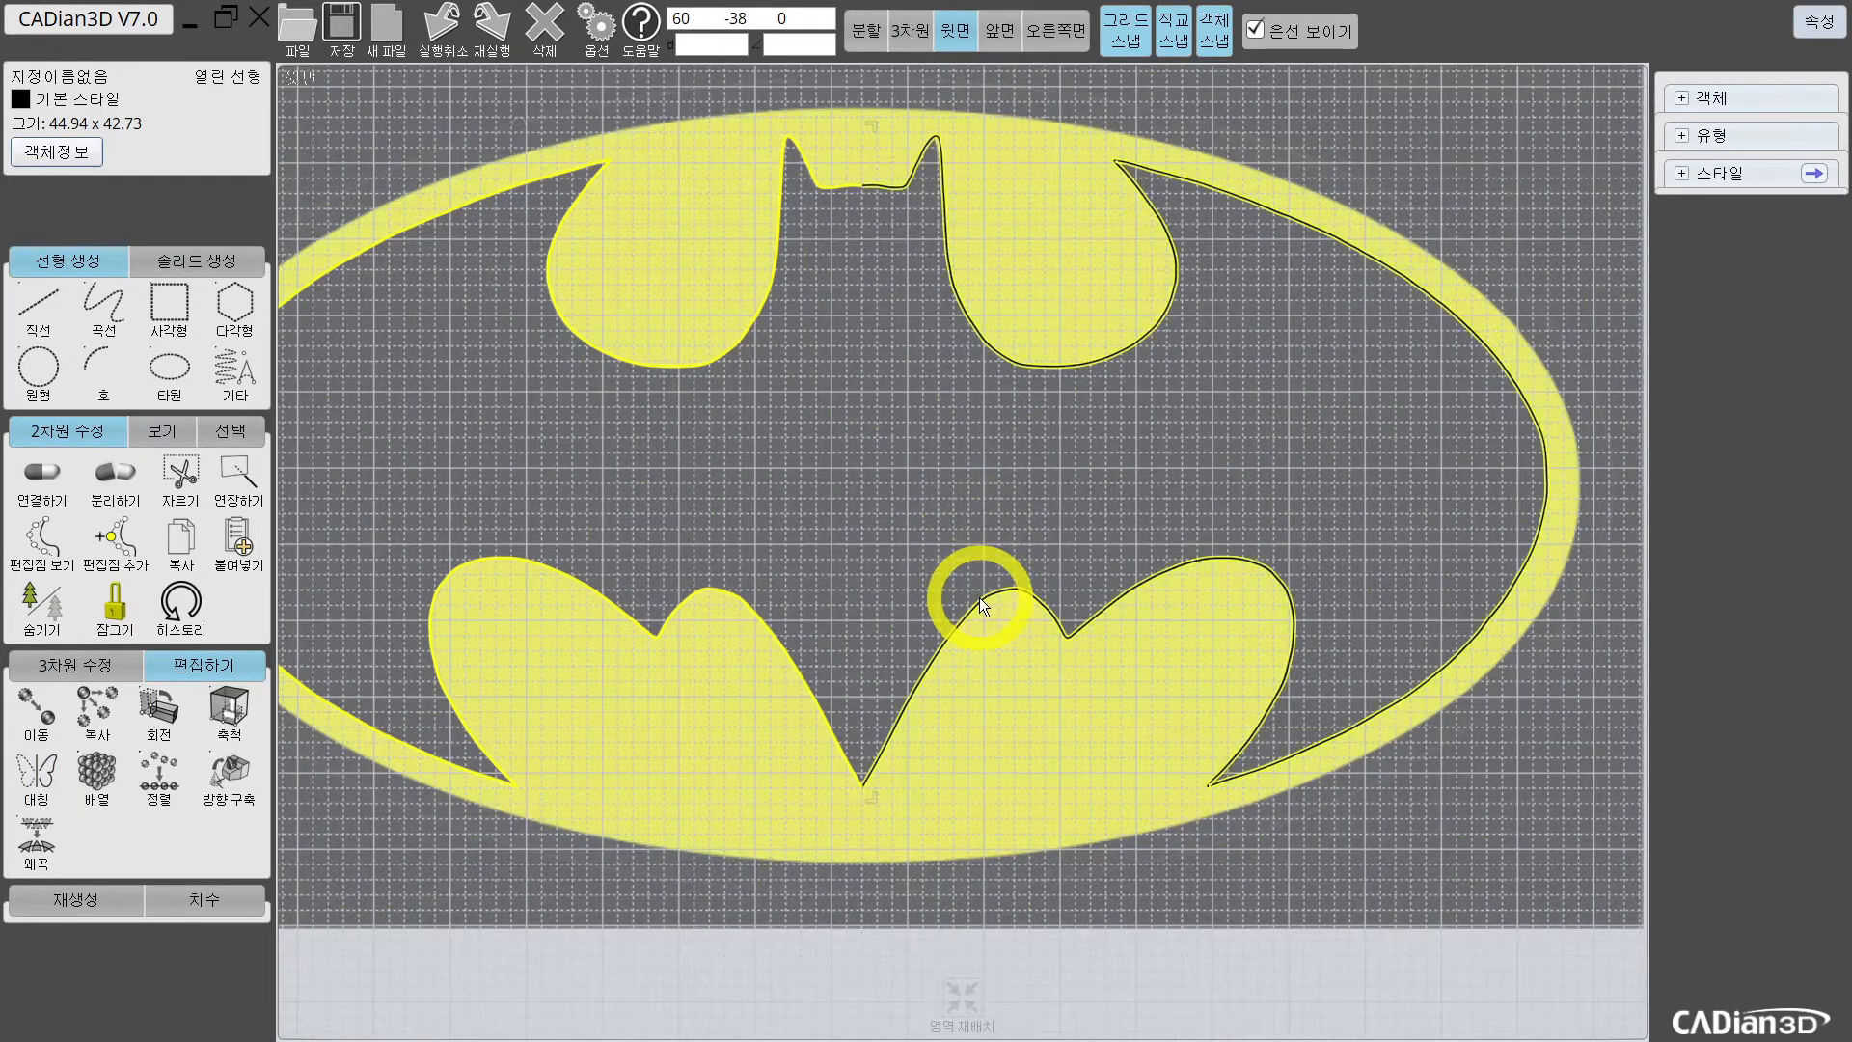
left_click(980, 598, "shift")
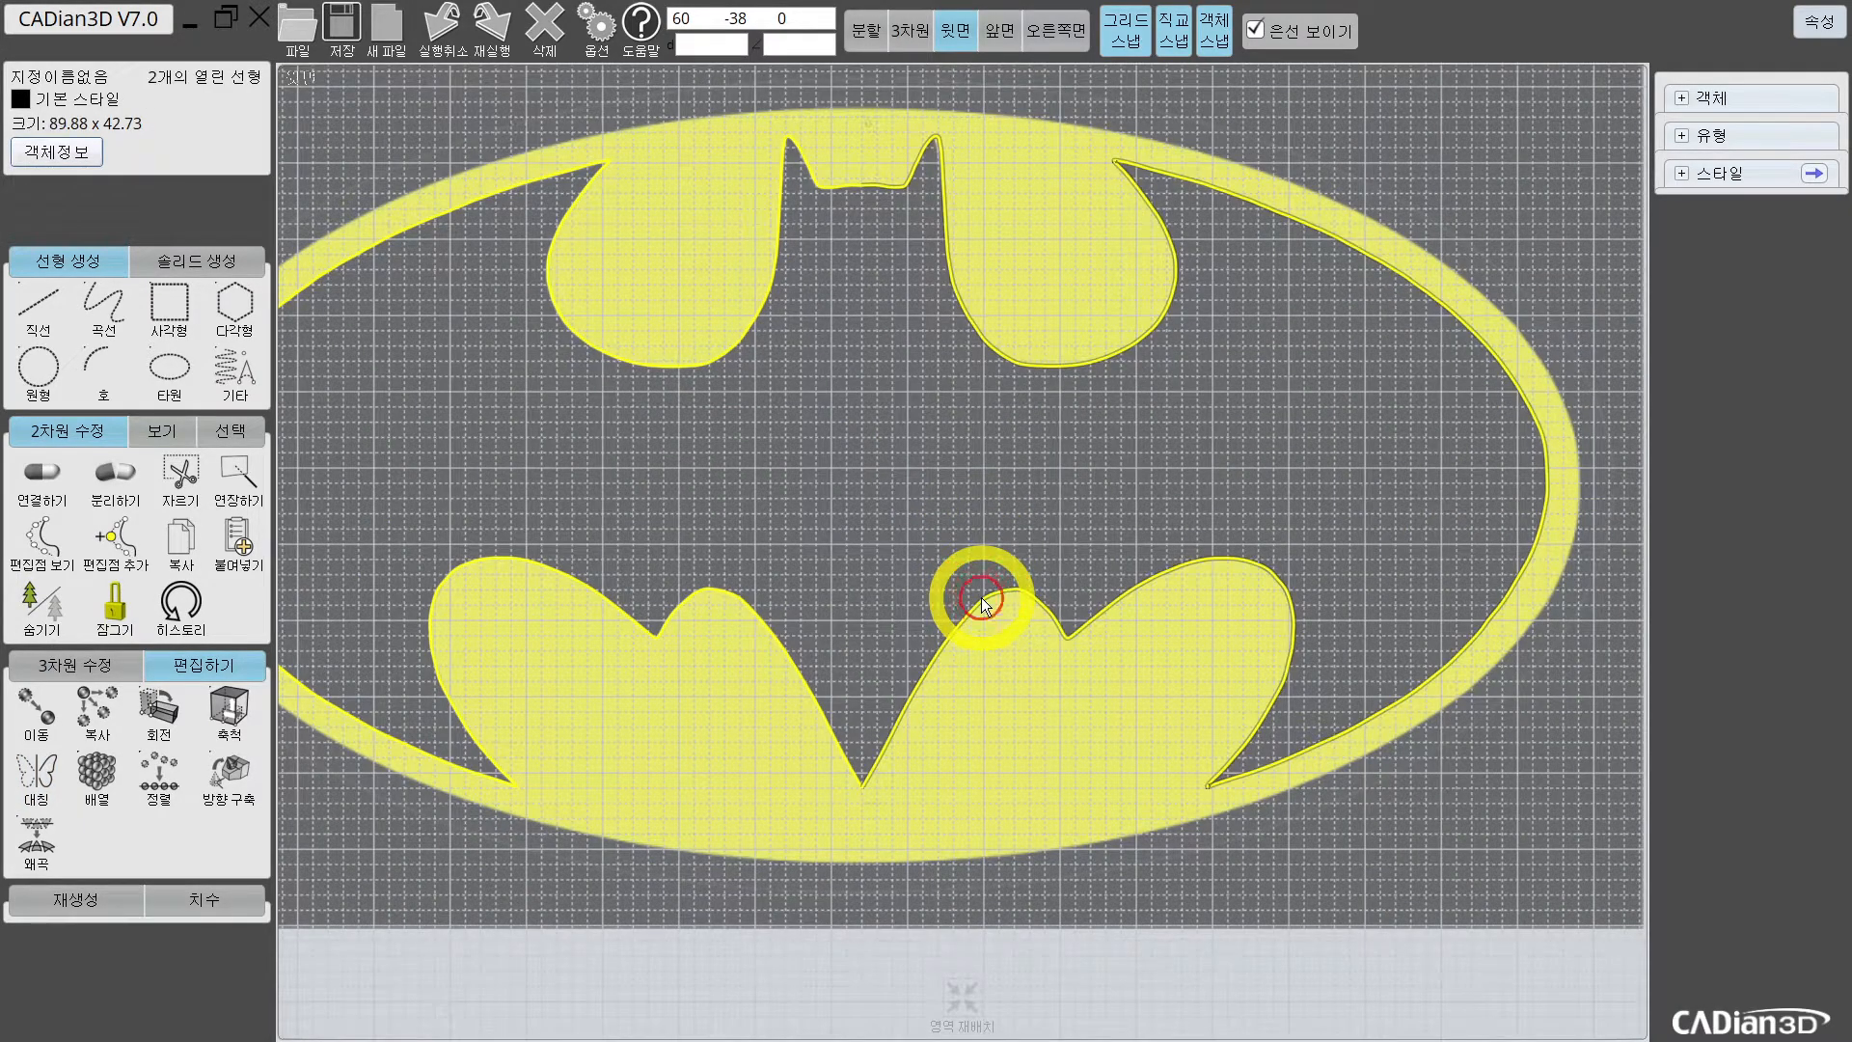
left_click(51, 499)
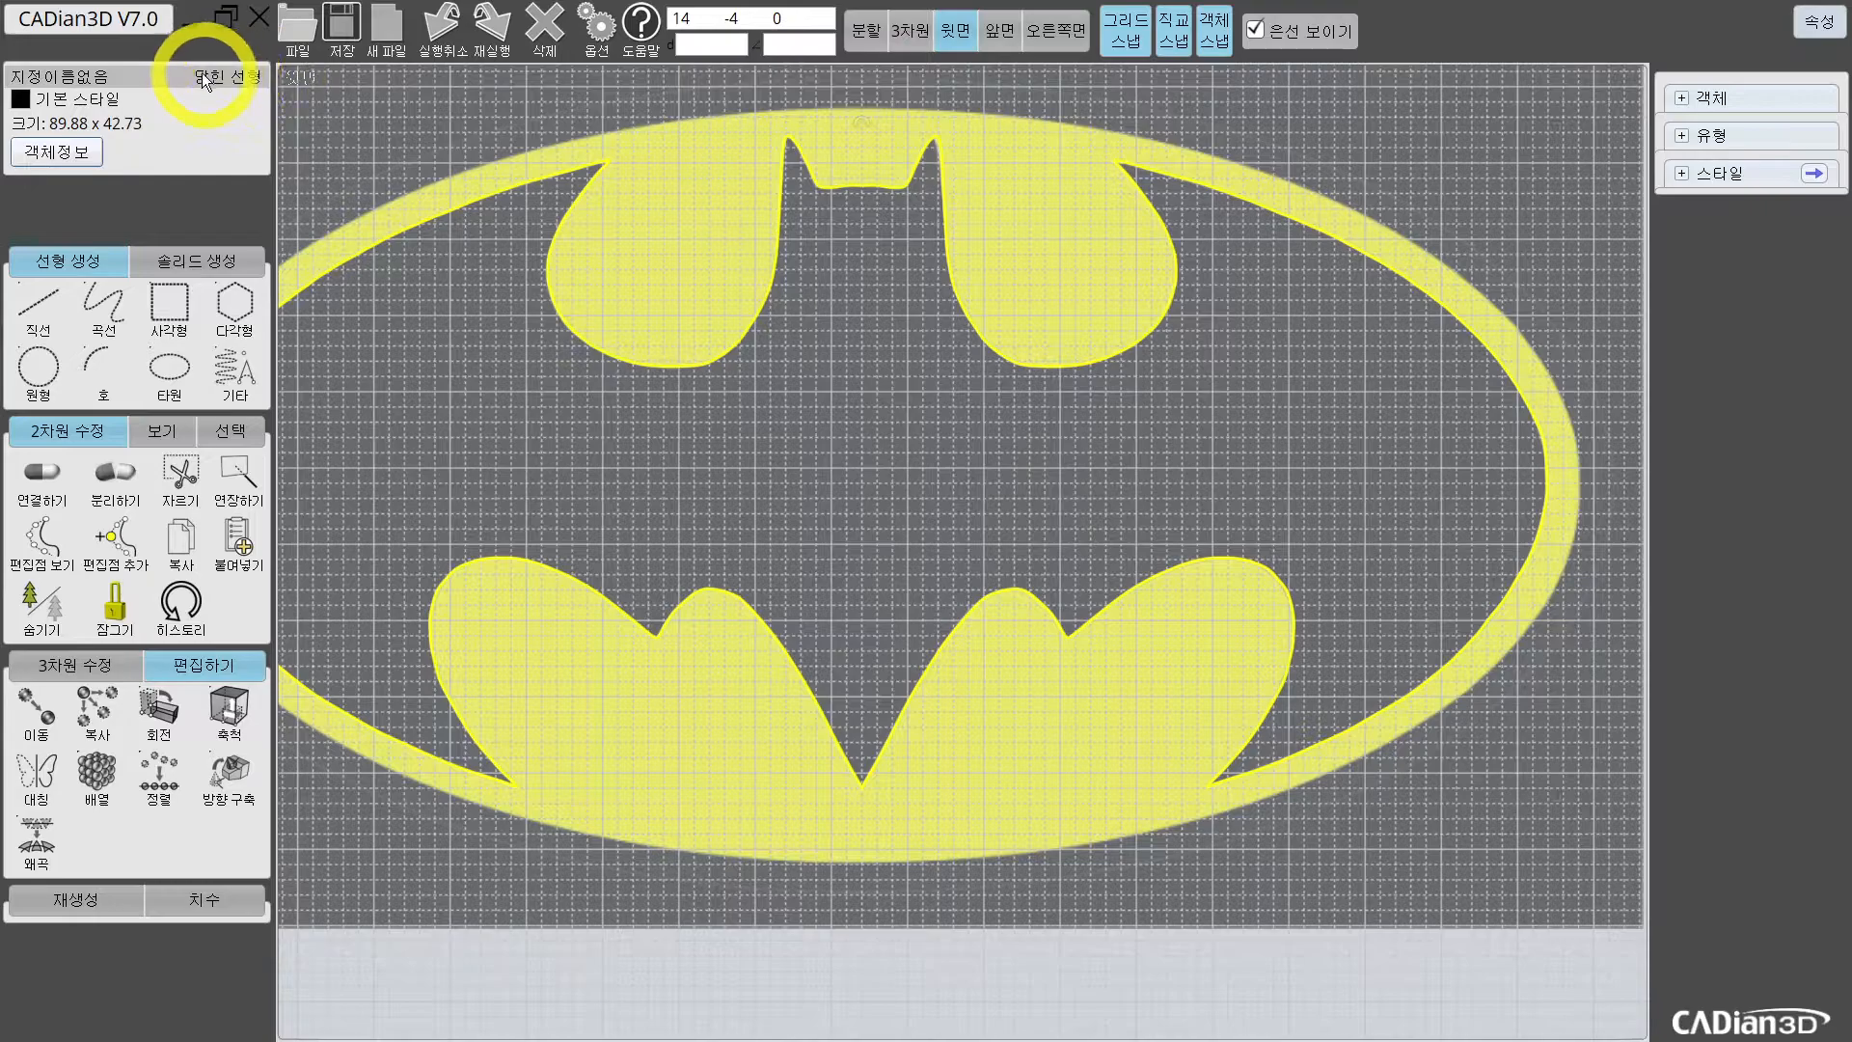
Step: Switch to the four-view layout and hide the reference image 베트맨.png
scroll(906, 849, "up", 6)
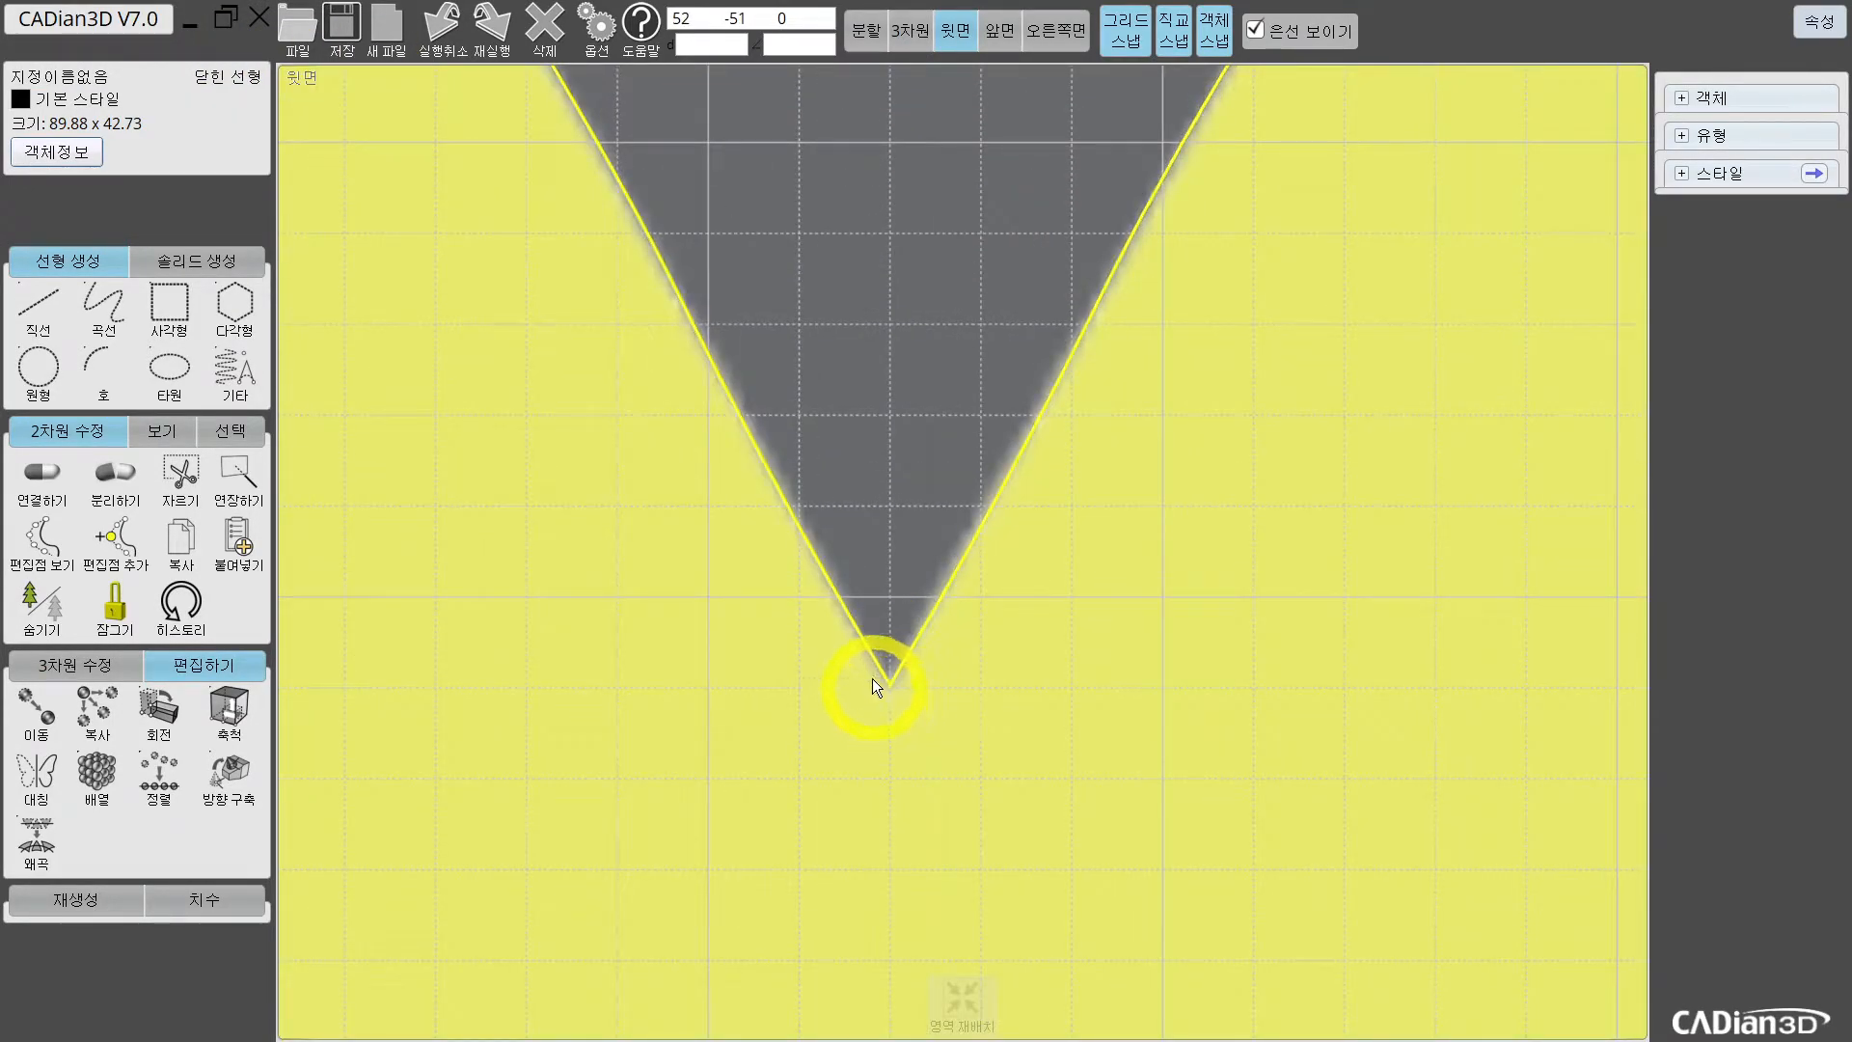
scroll(872, 685, "down", 8)
scroll(940, 228, "up", 5)
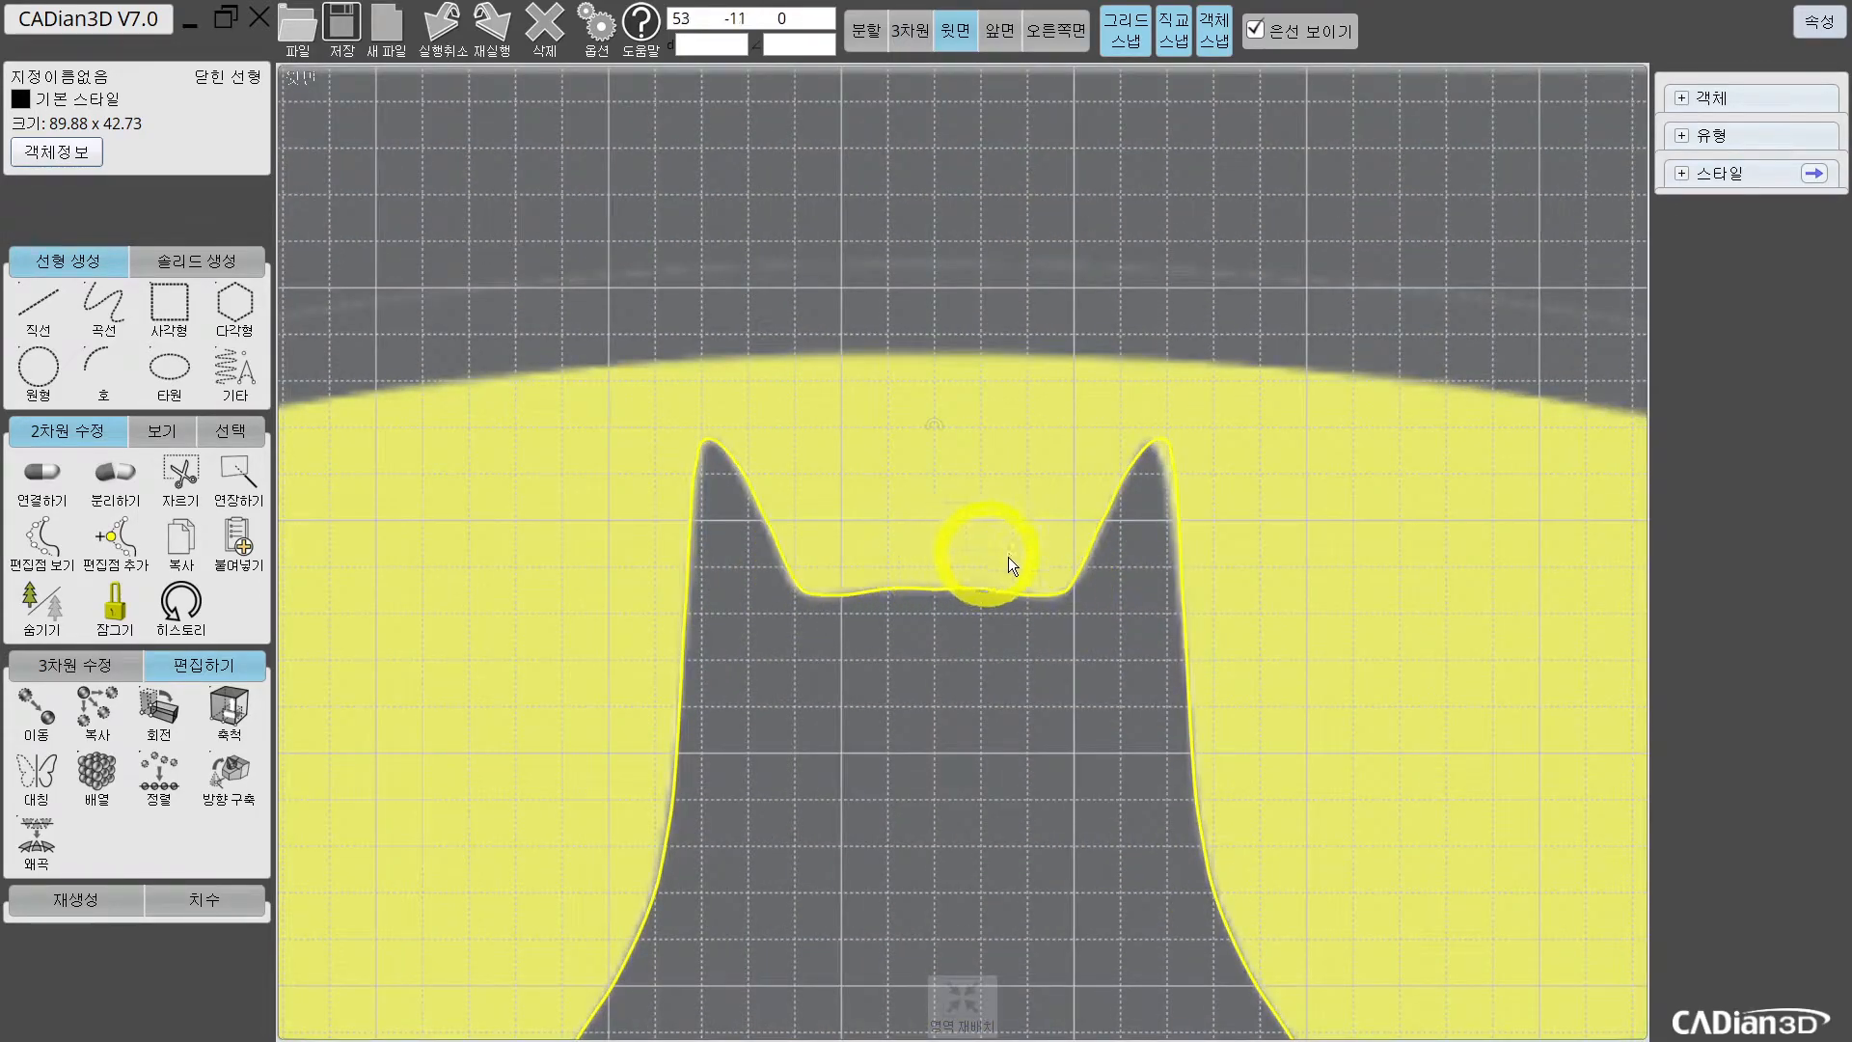
scroll(996, 560, "down", 6)
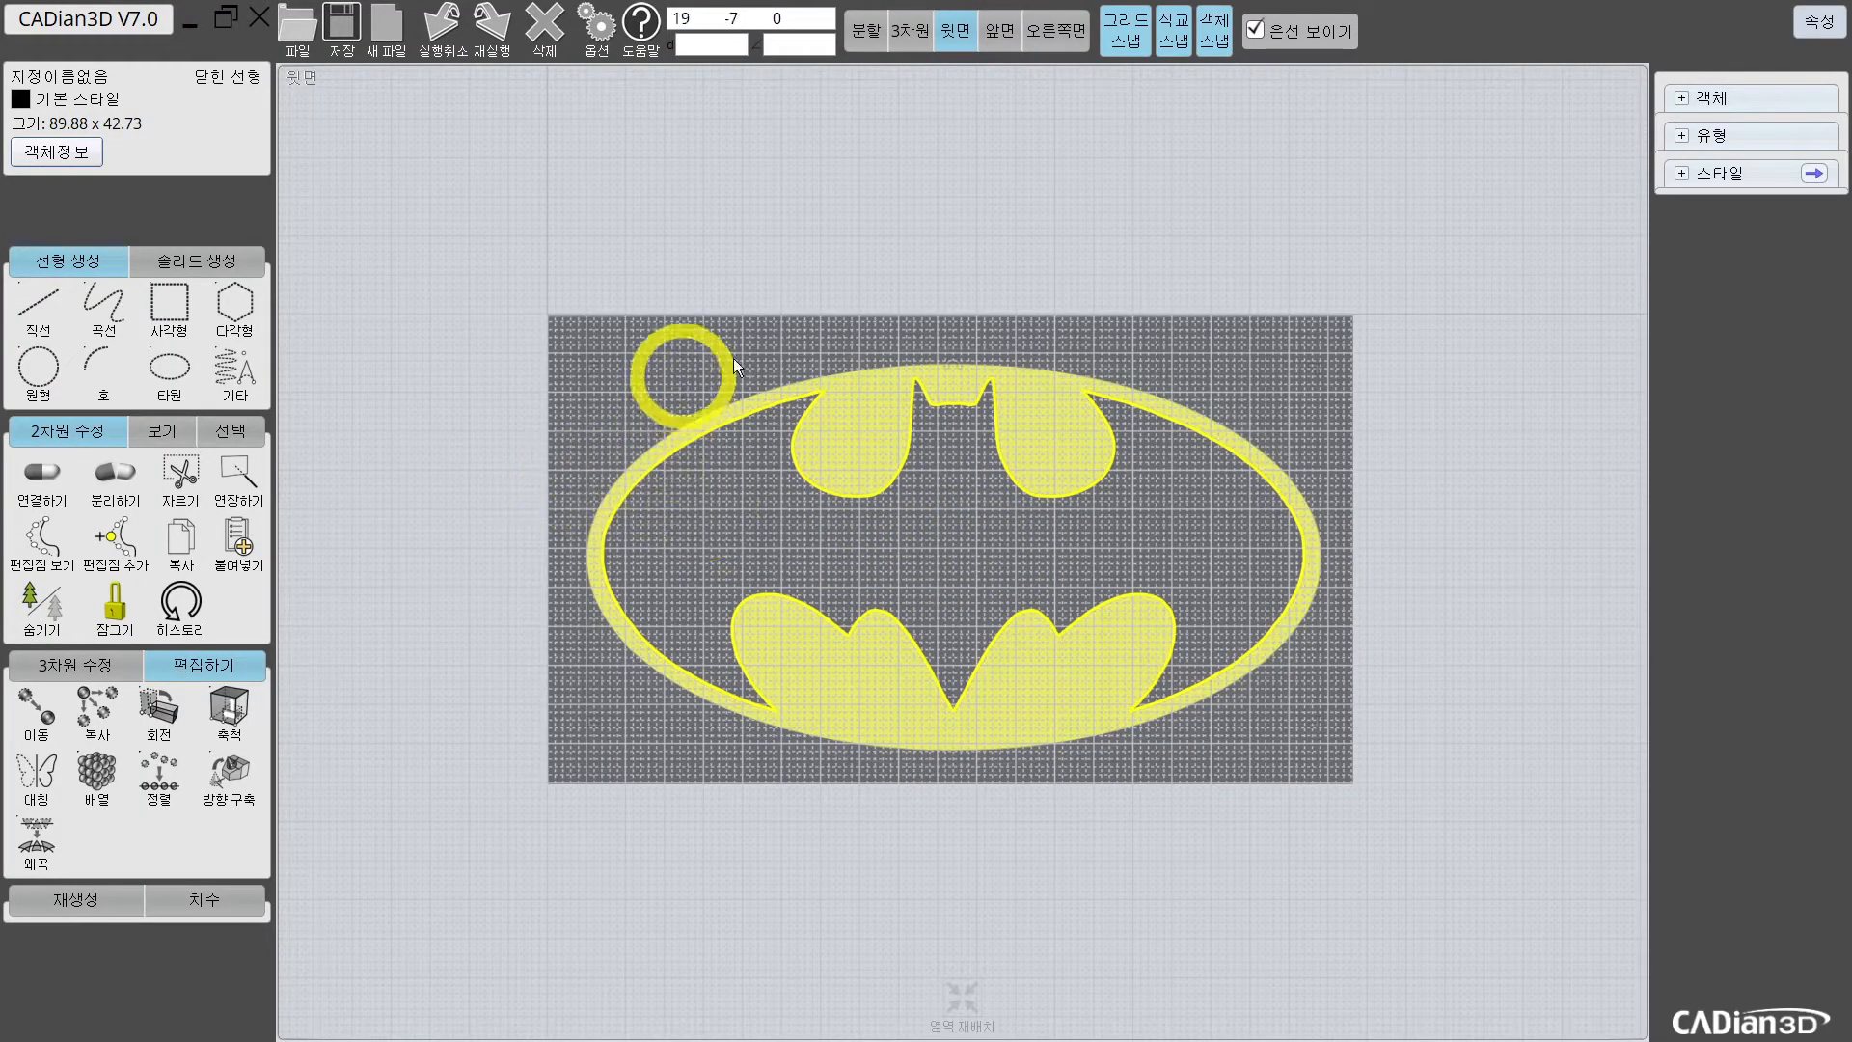
left_click(866, 37)
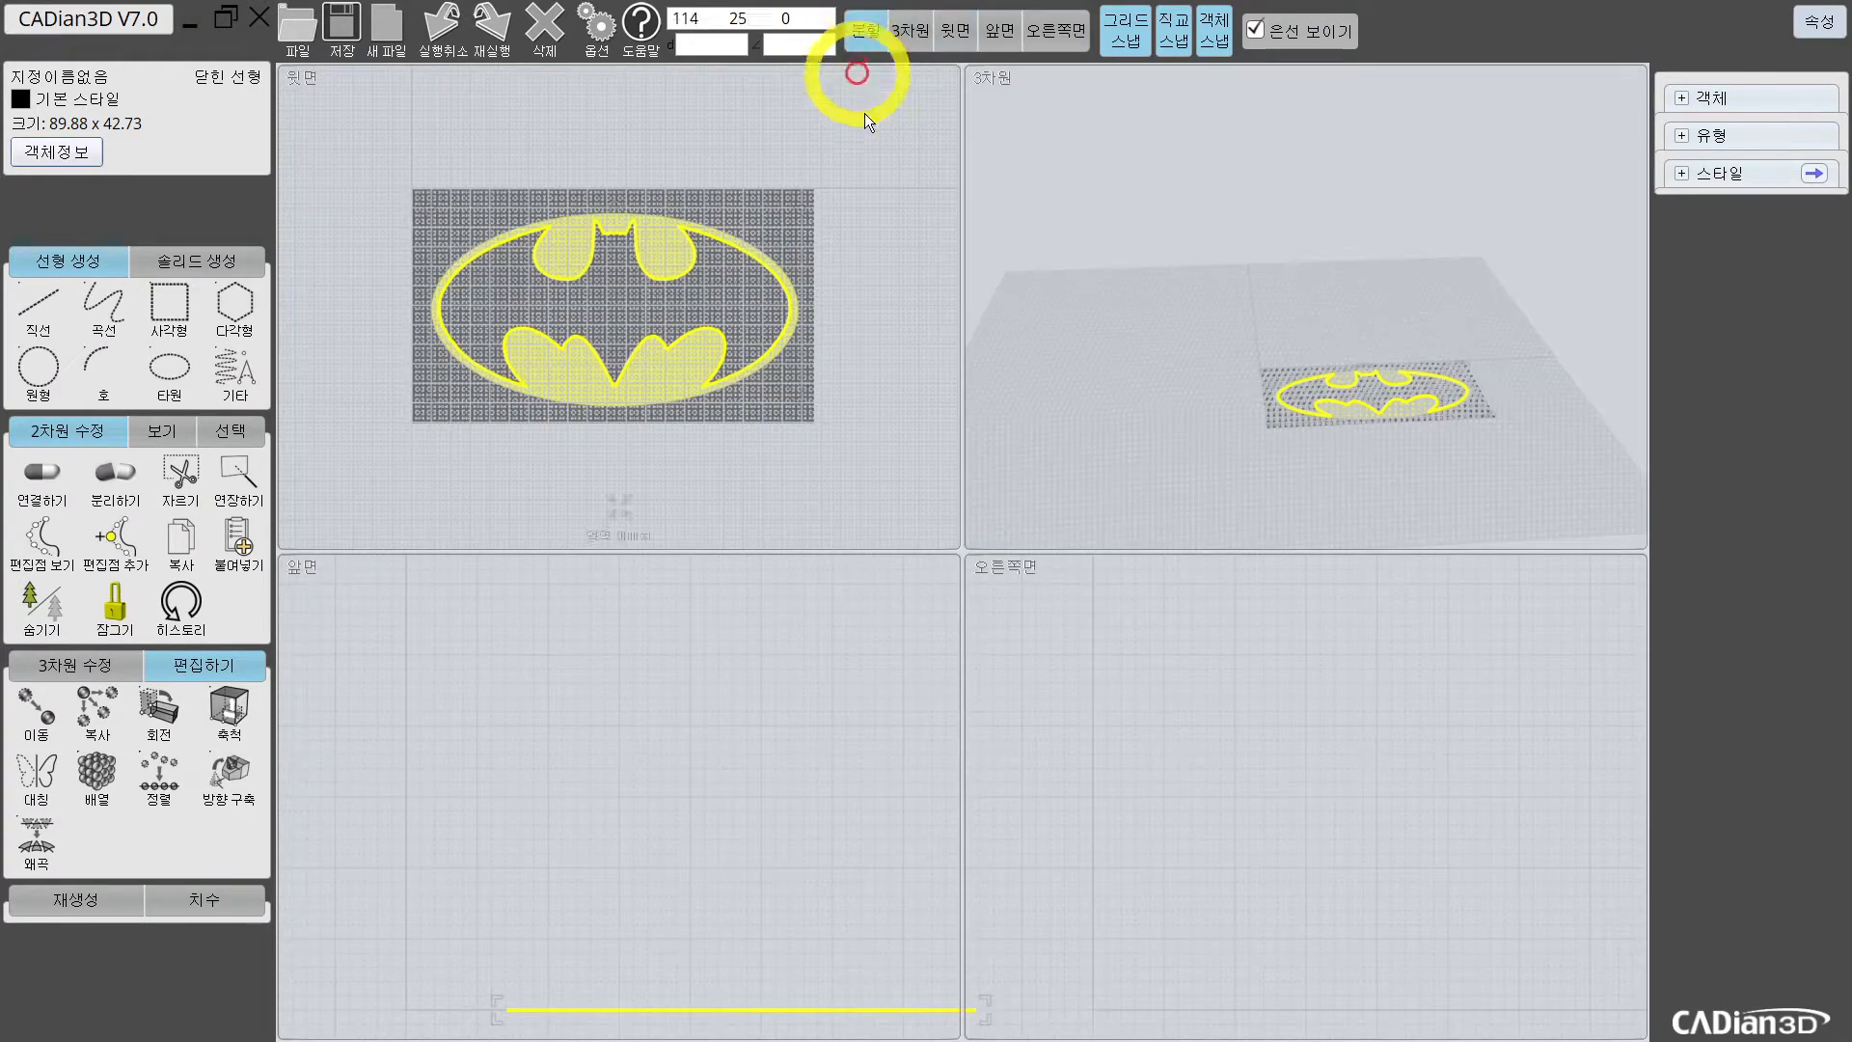
left_click(165, 429)
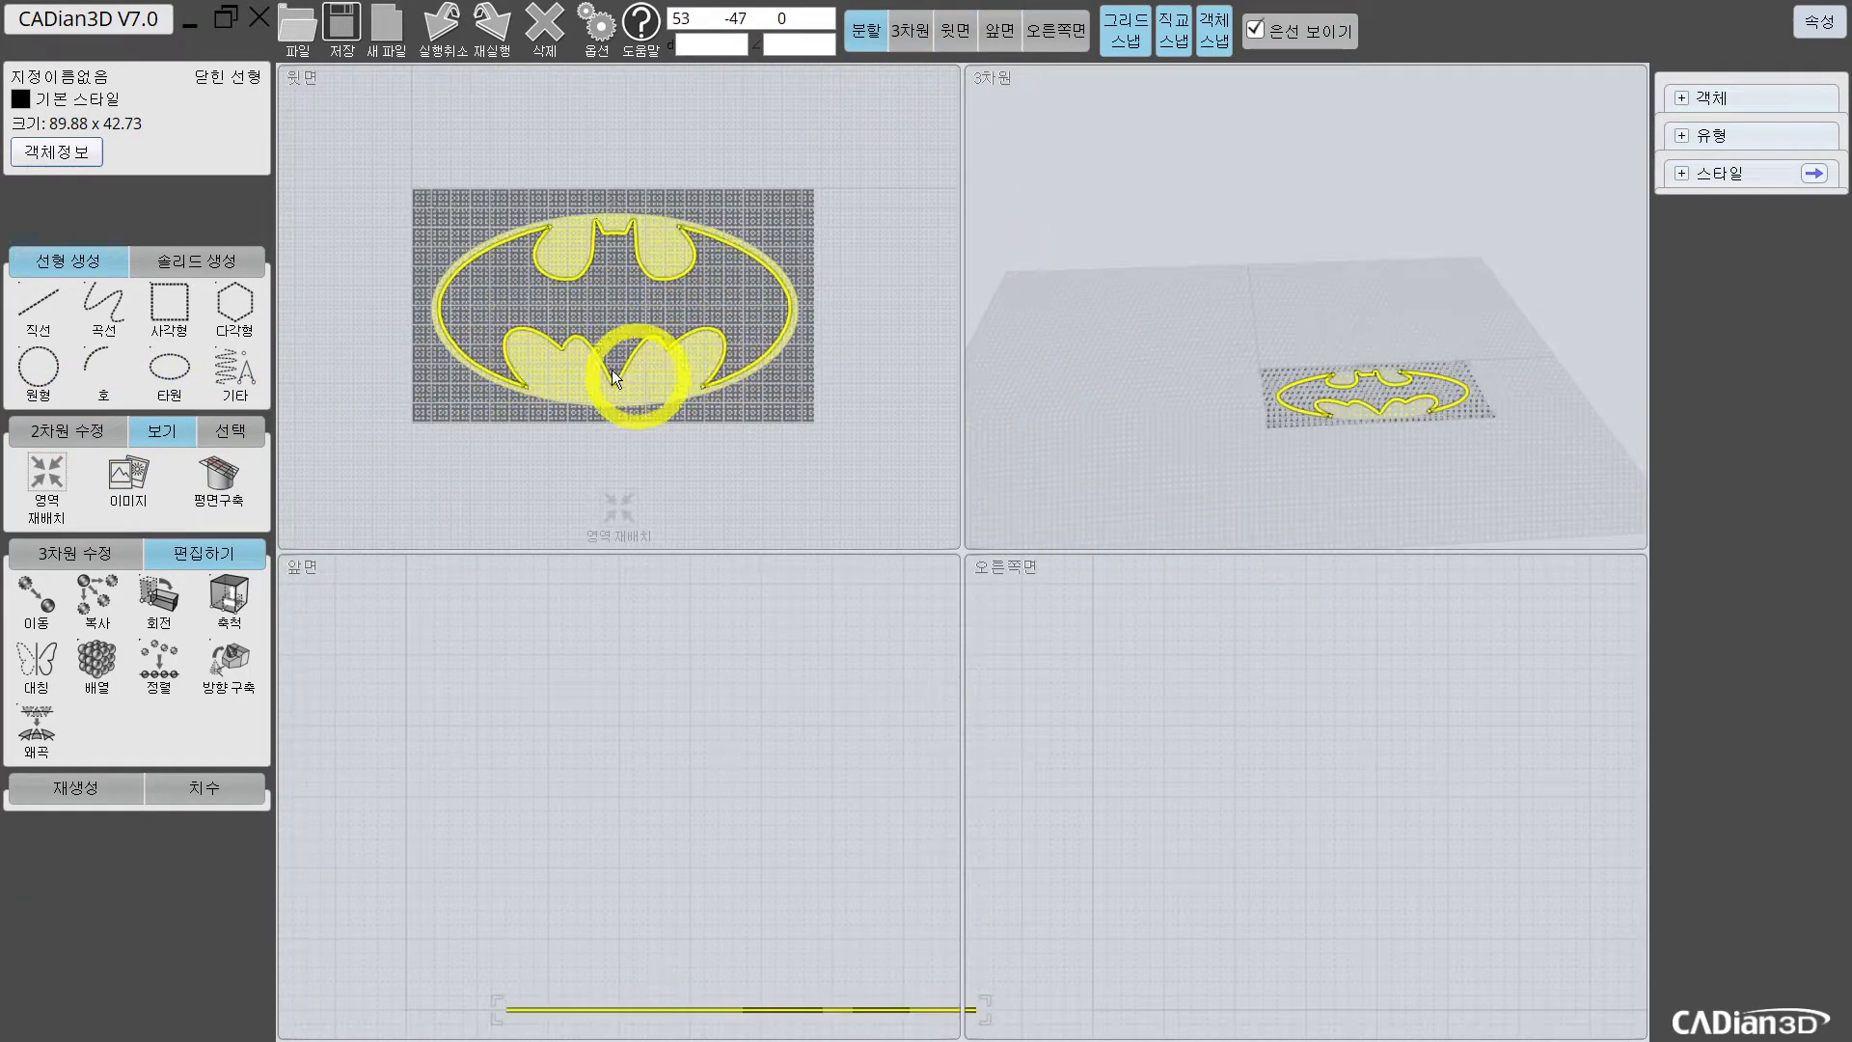
left_click(134, 487)
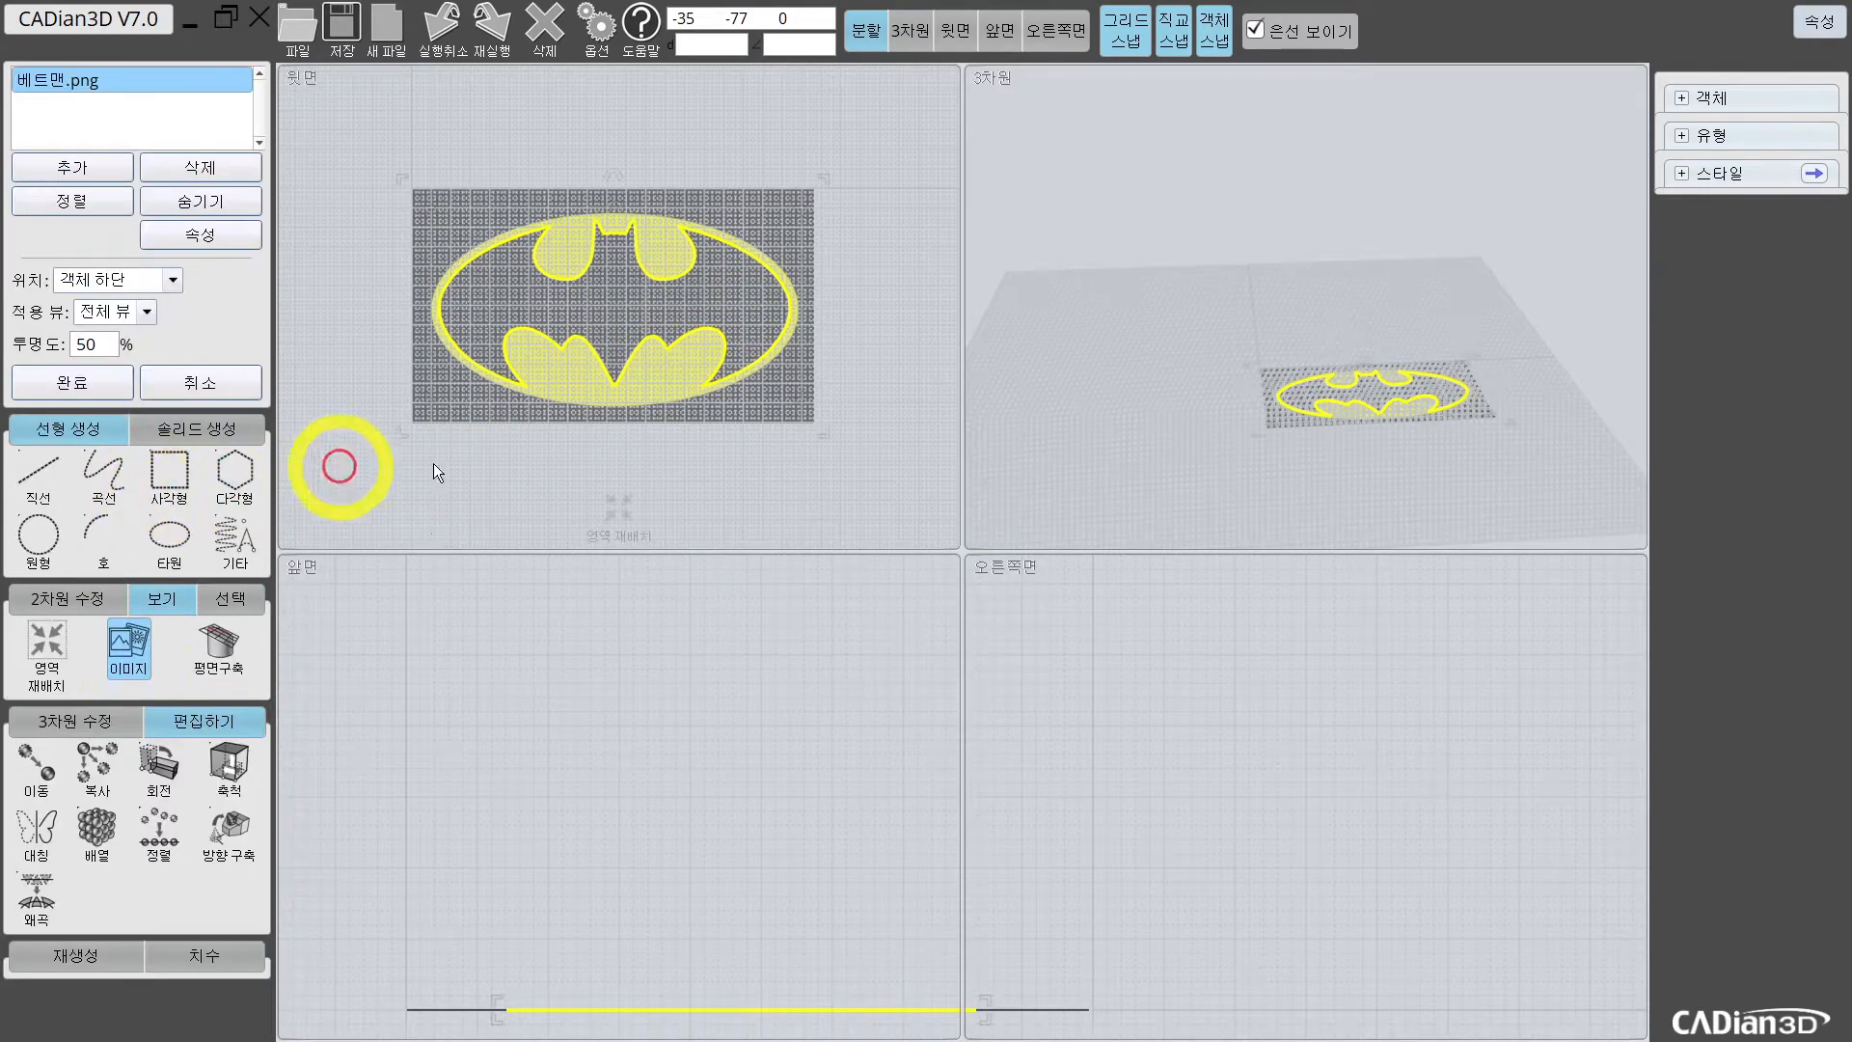
left_click(198, 205)
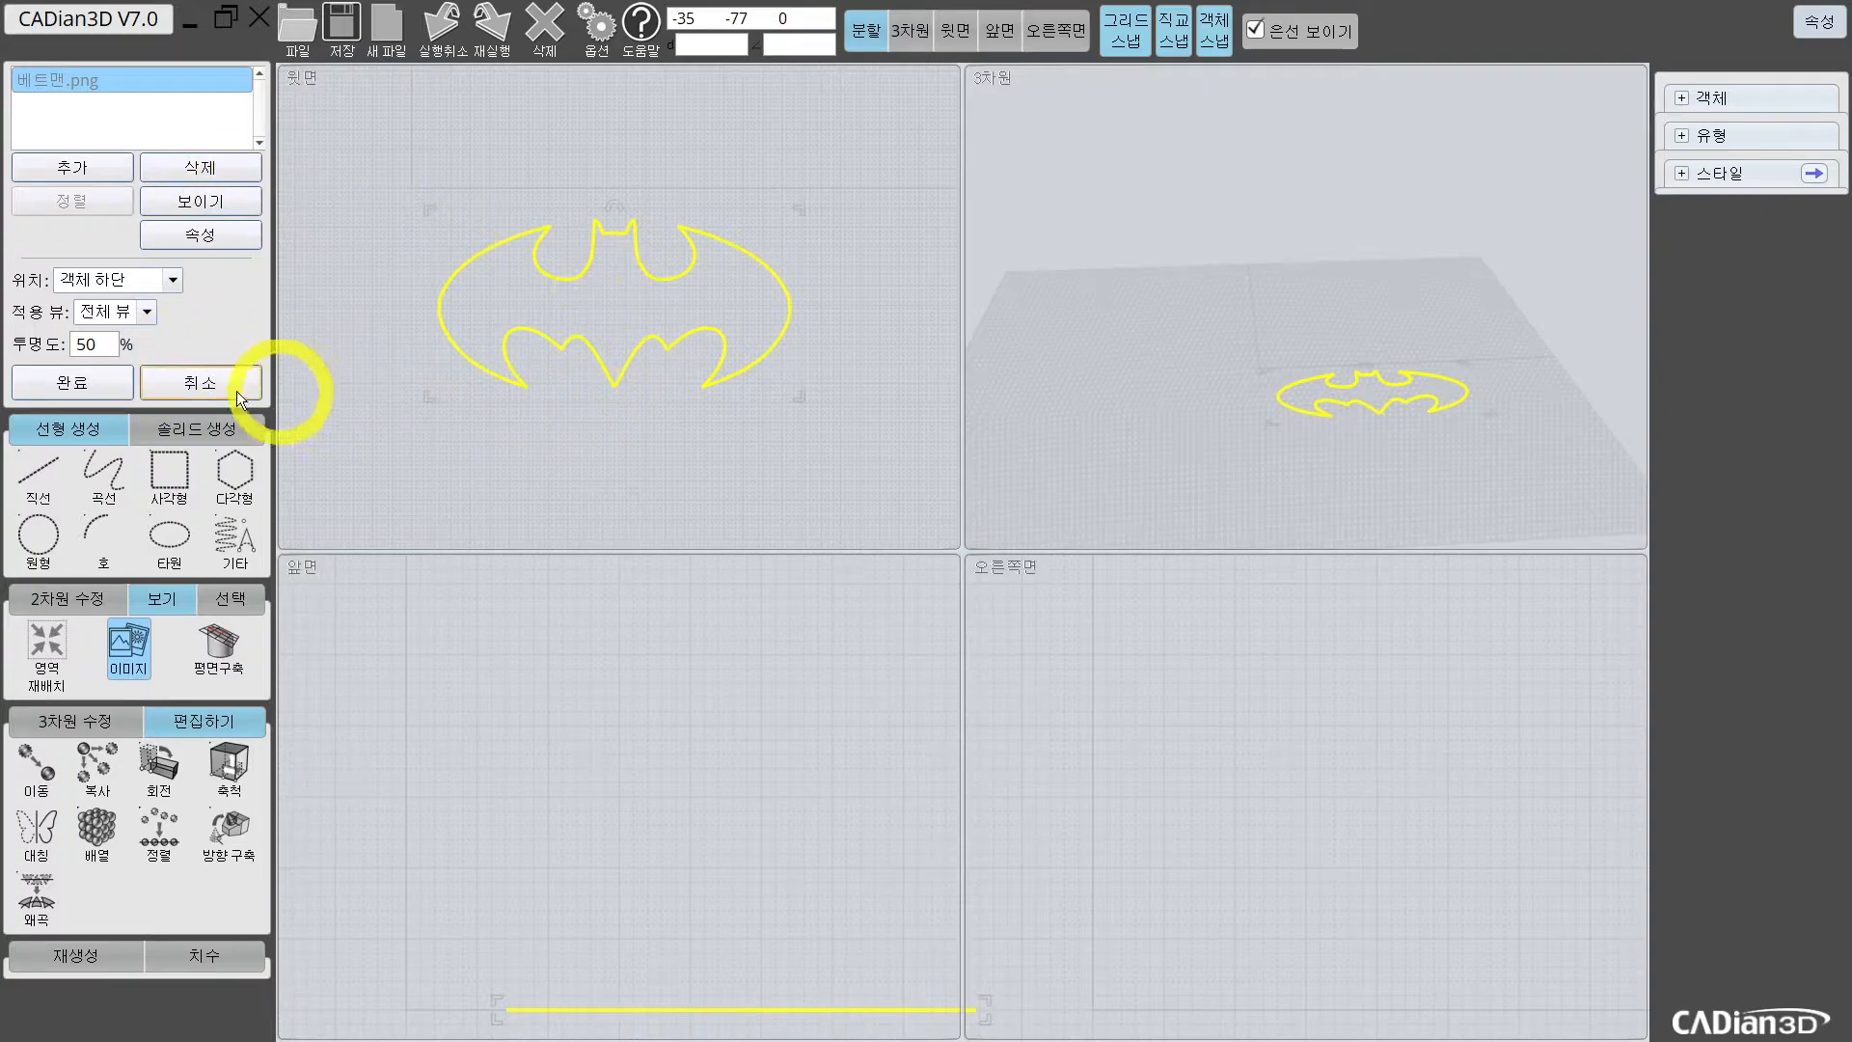
left_click(71, 384)
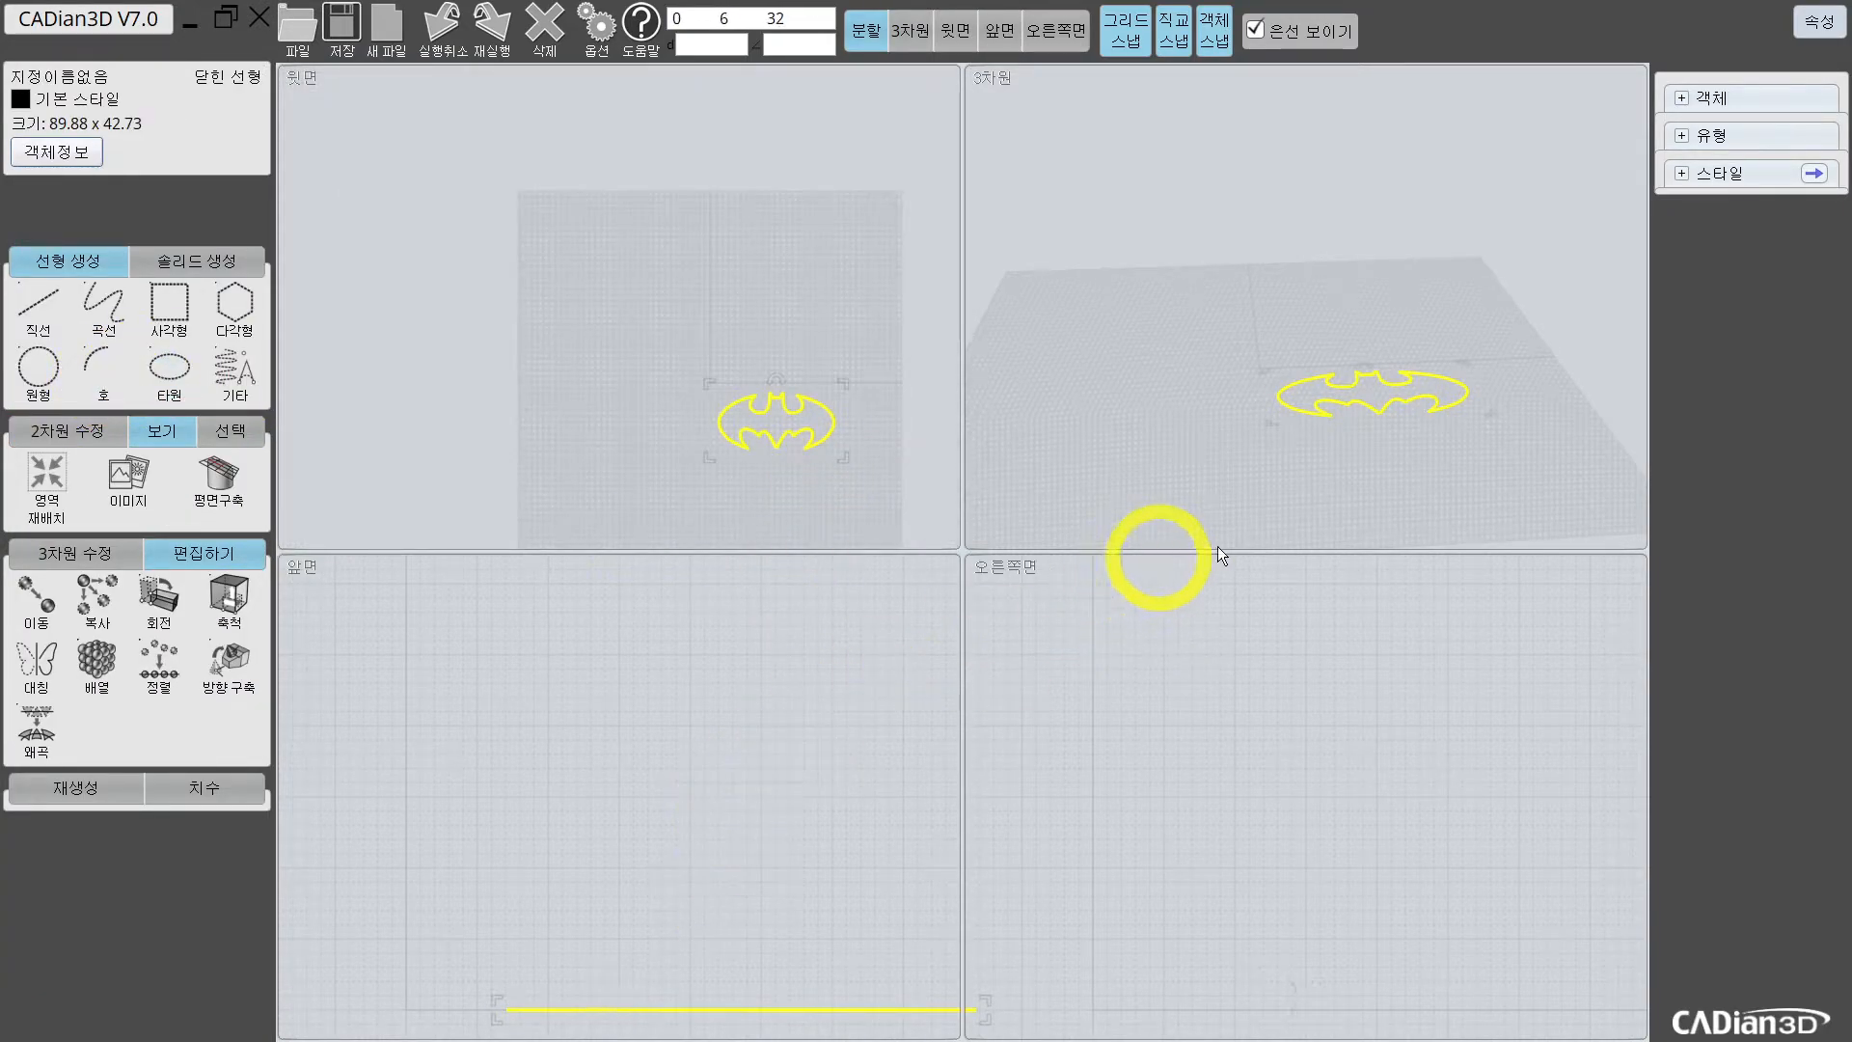
Step: Extrude the closed Batman outline upward by 18 units into a solid
left_click(1304, 509)
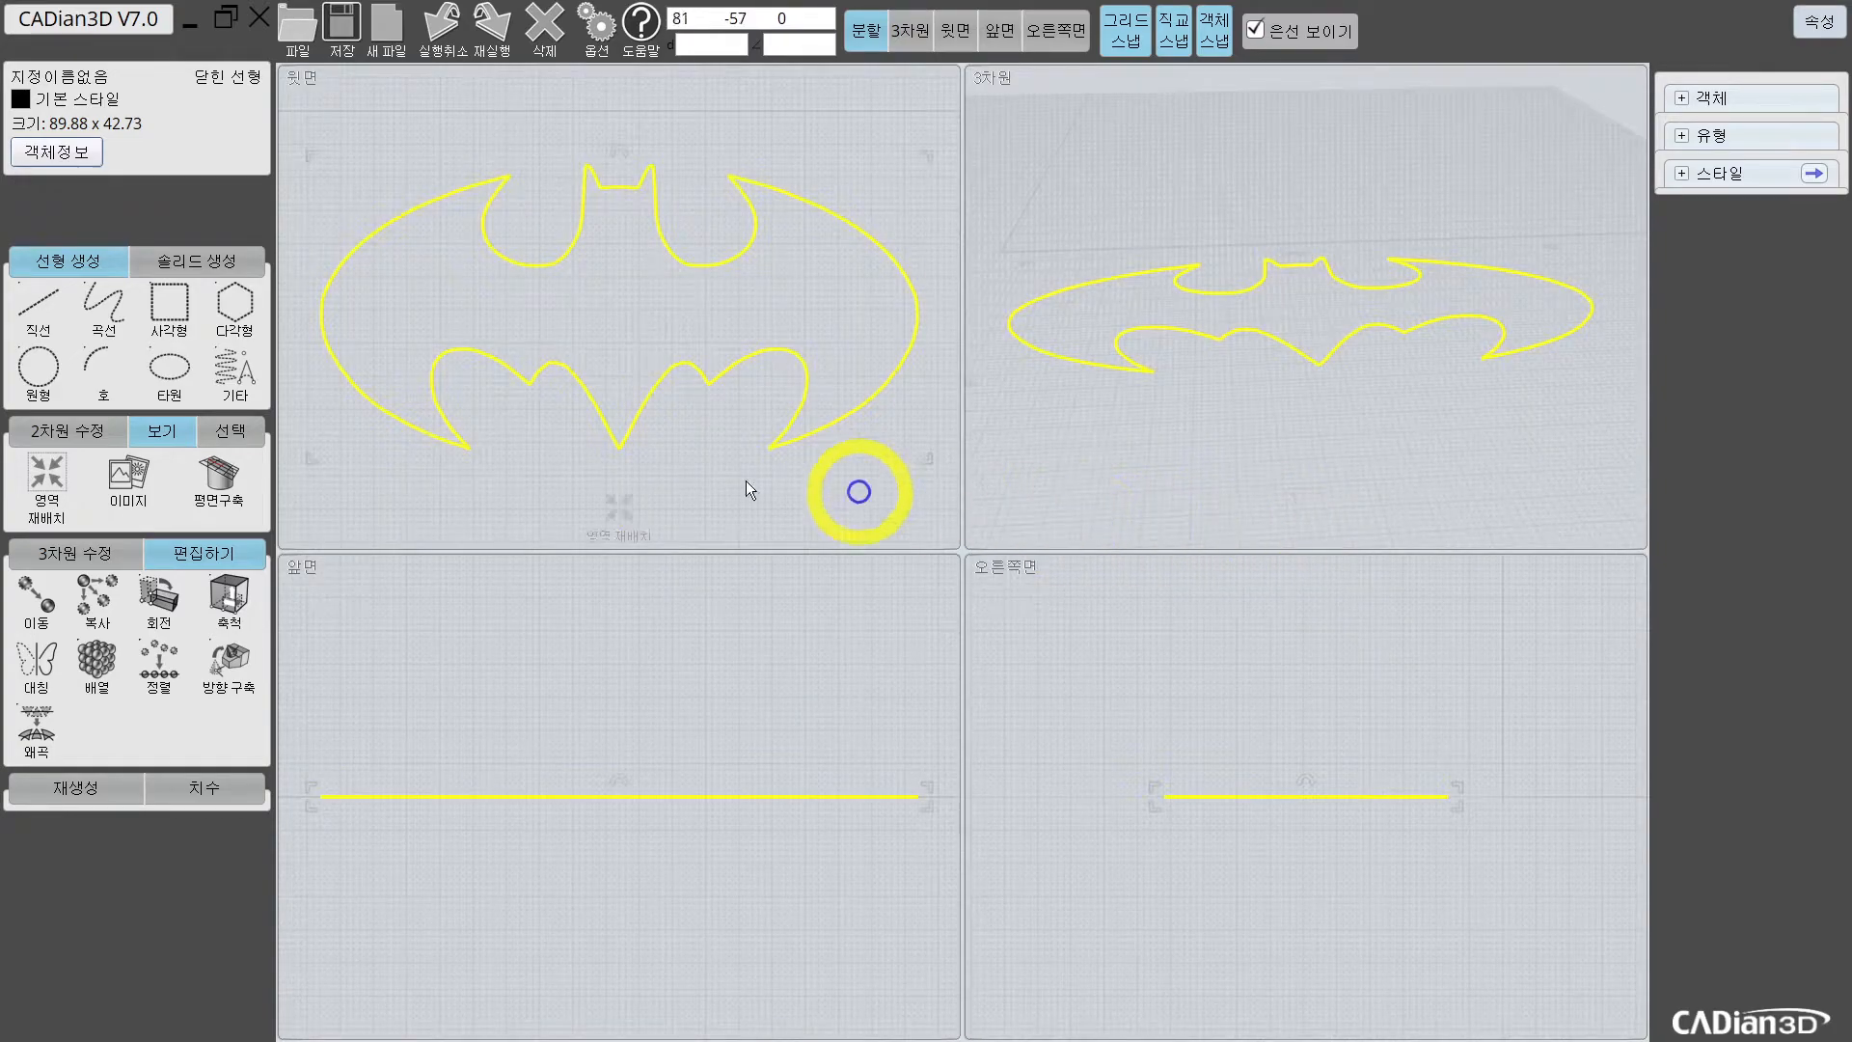
left_click(77, 553)
left_click(35, 681)
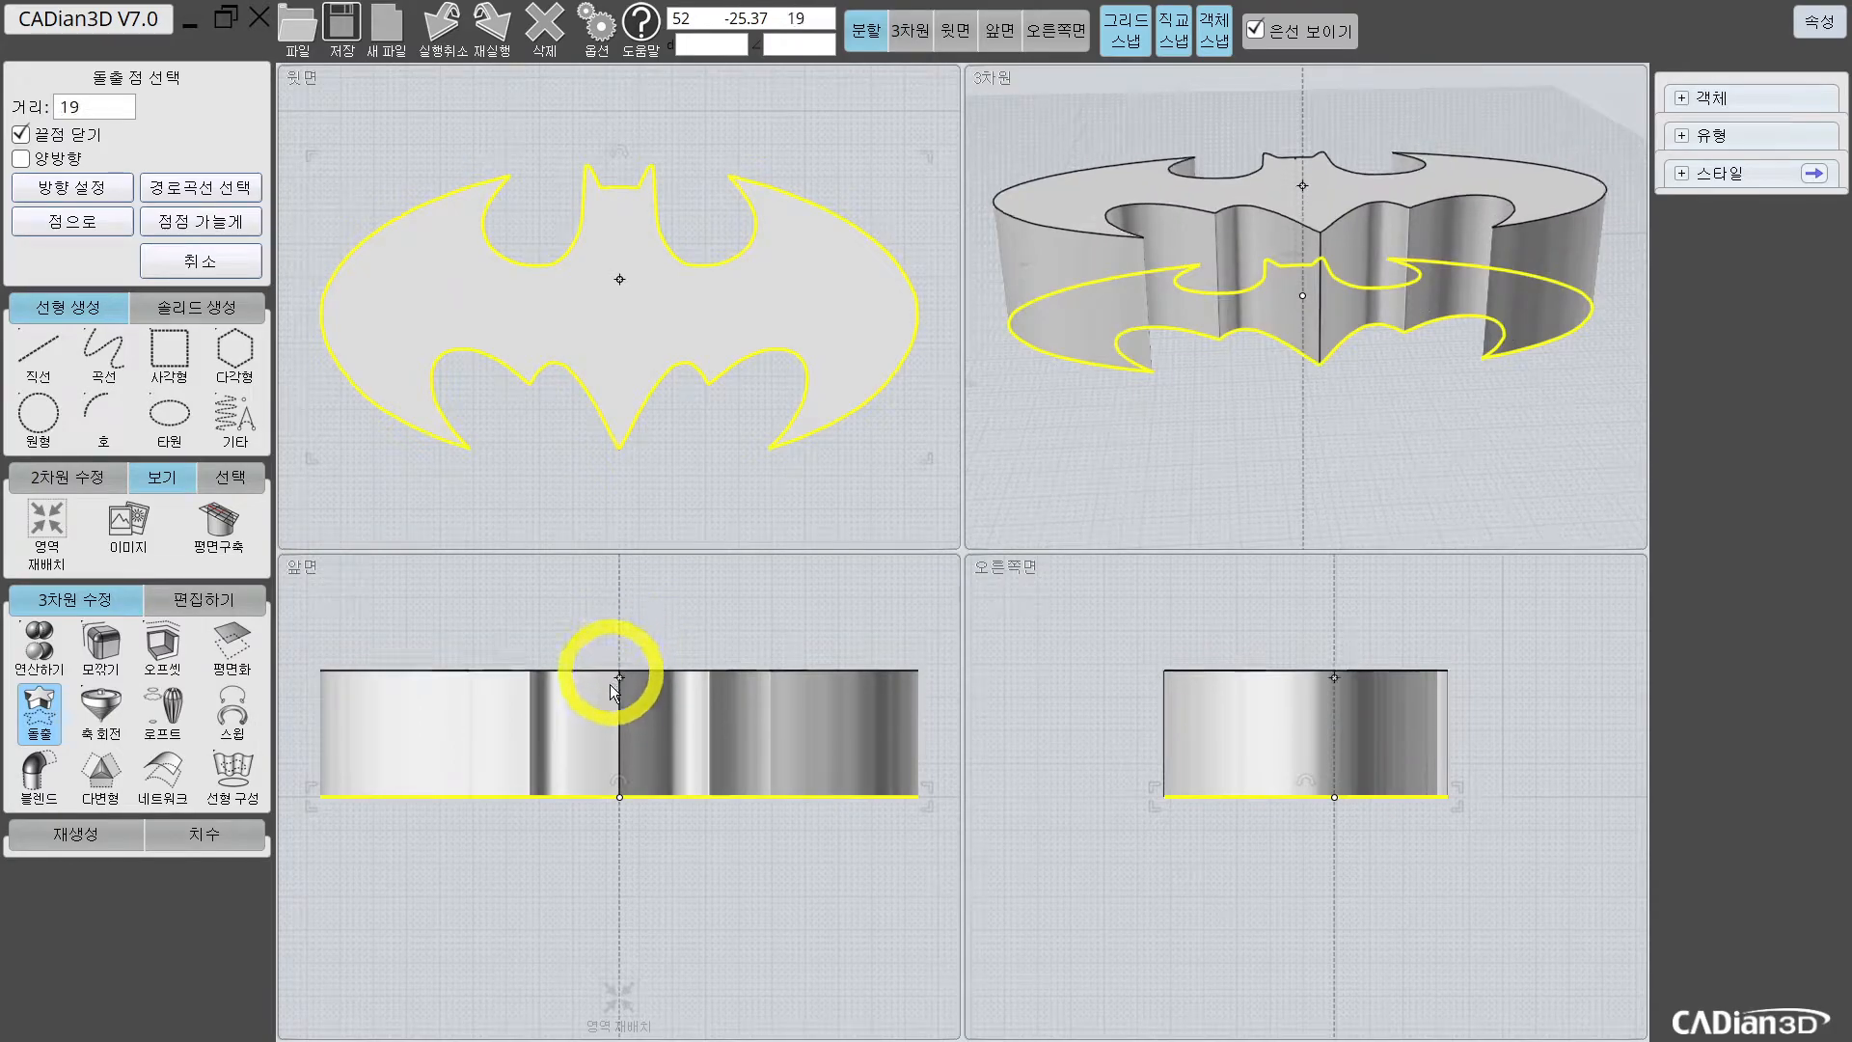
left_click(600, 675)
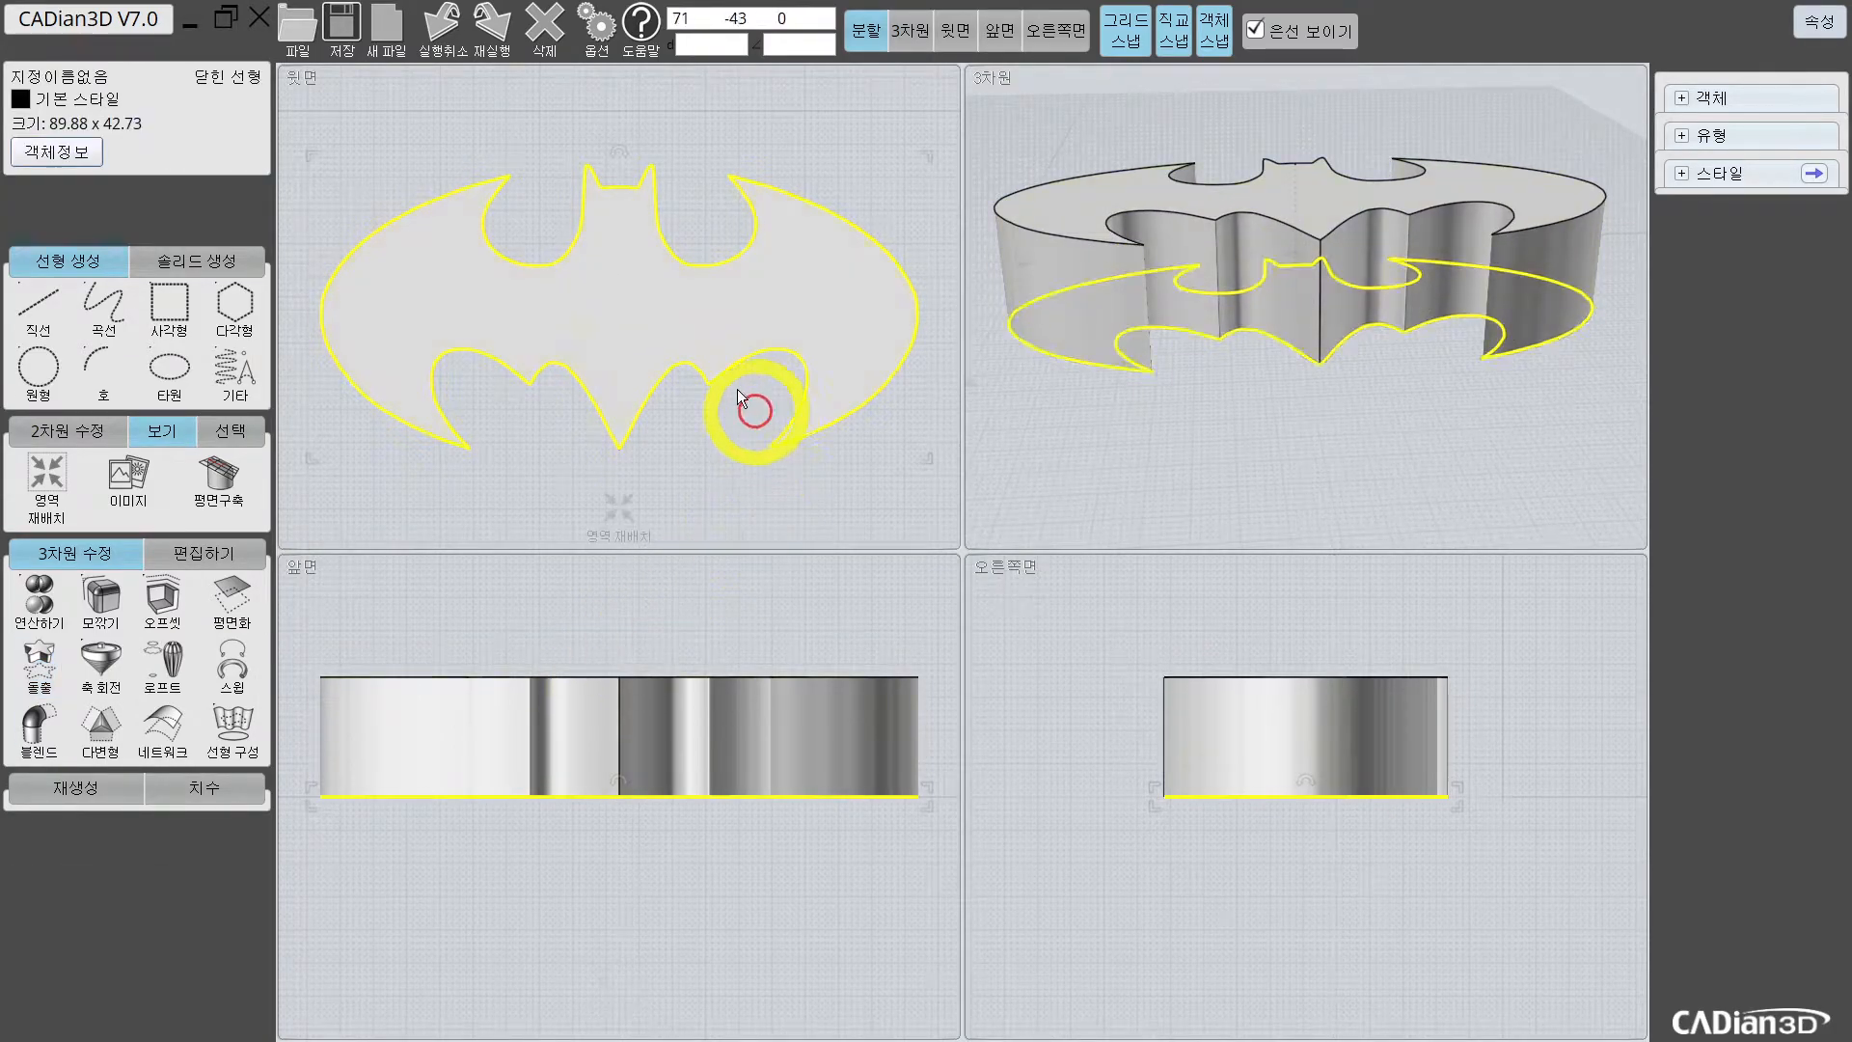
Step: Draw a circle of about 3.26 radius on the solid's top face, centred below the head between the ears
right_click_drag(1310, 202, 1258, 347)
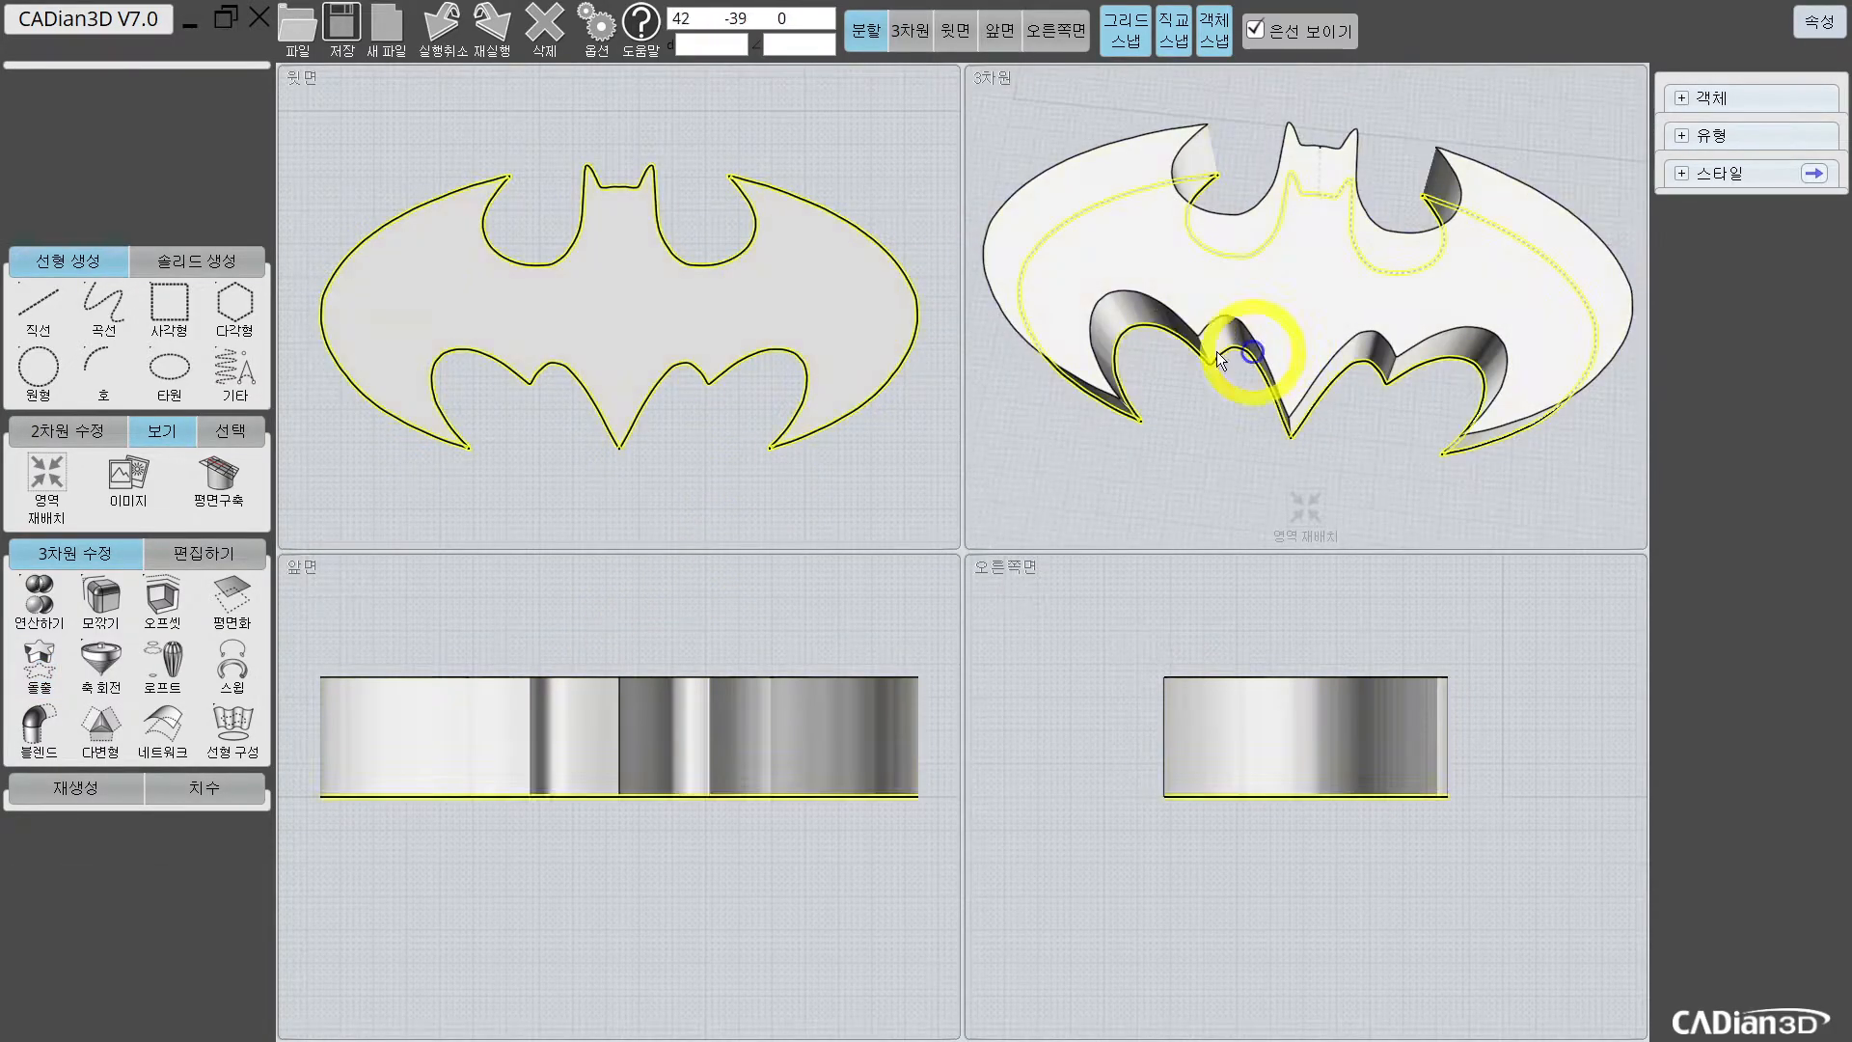
scroll(617, 291, "up", 3)
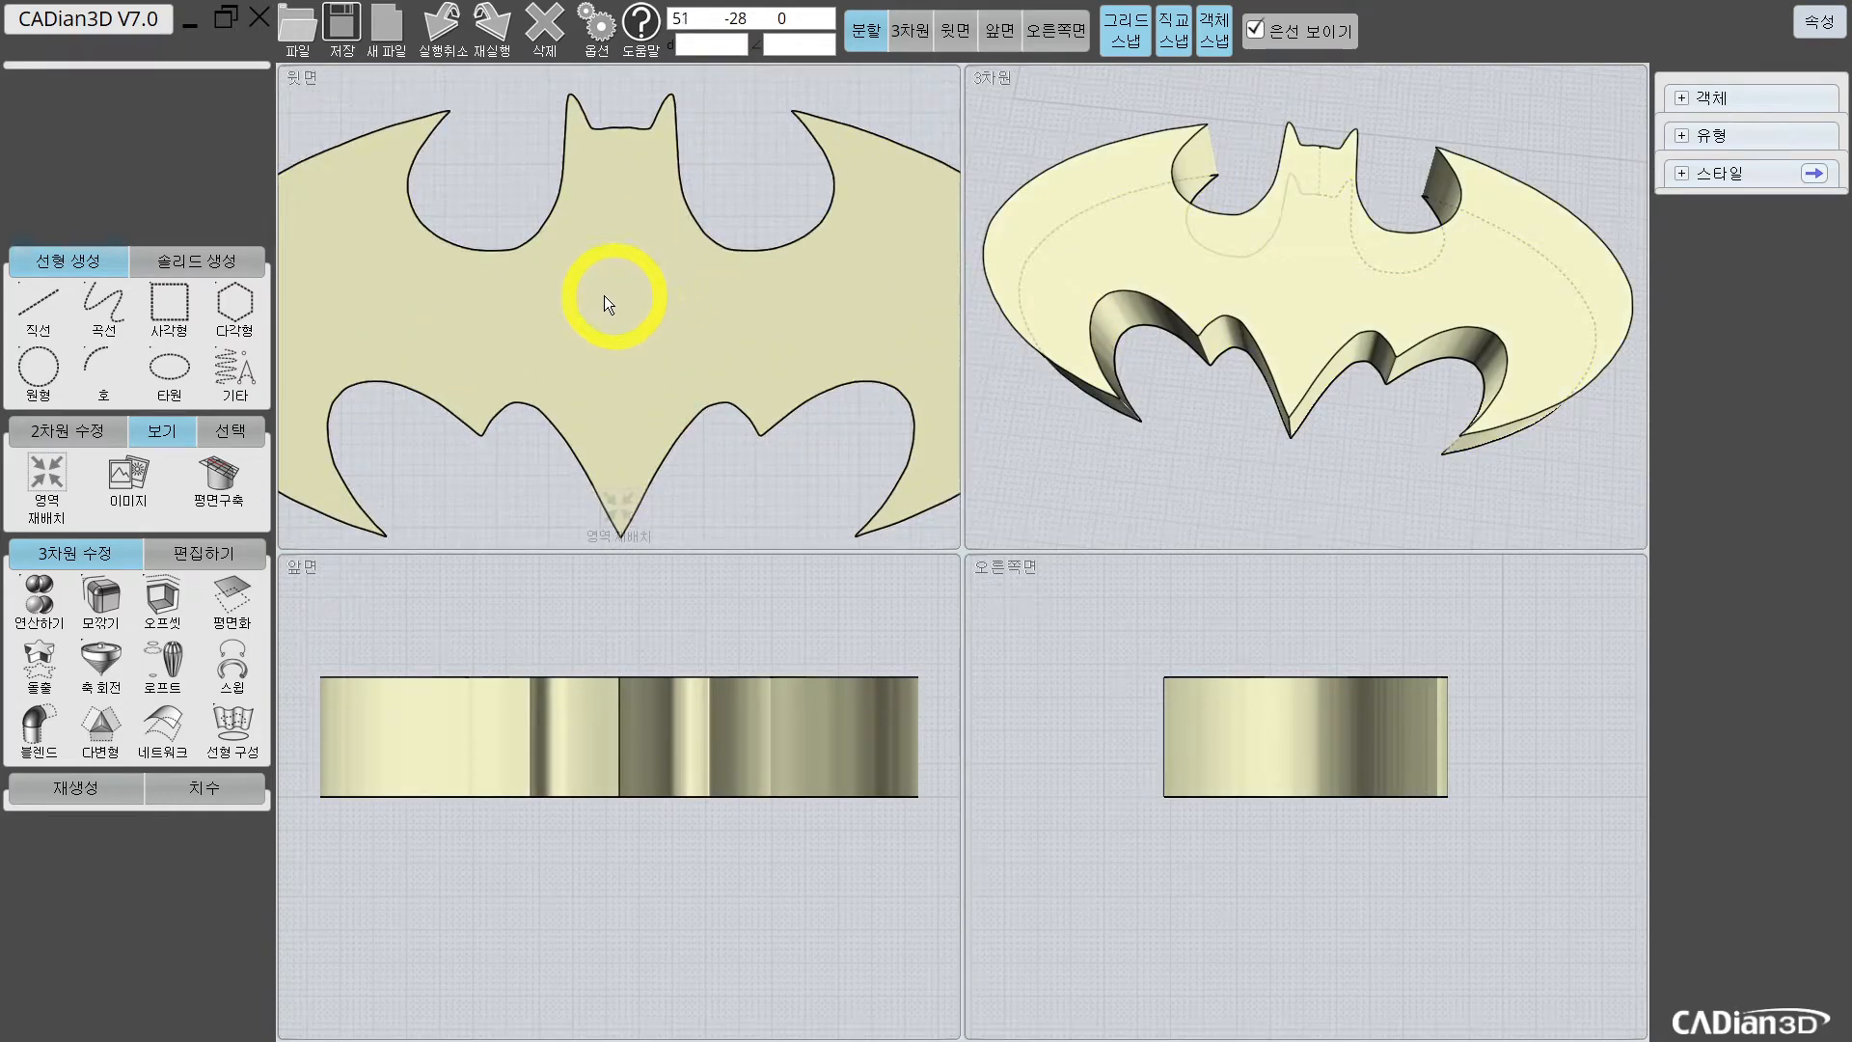
left_click(39, 366)
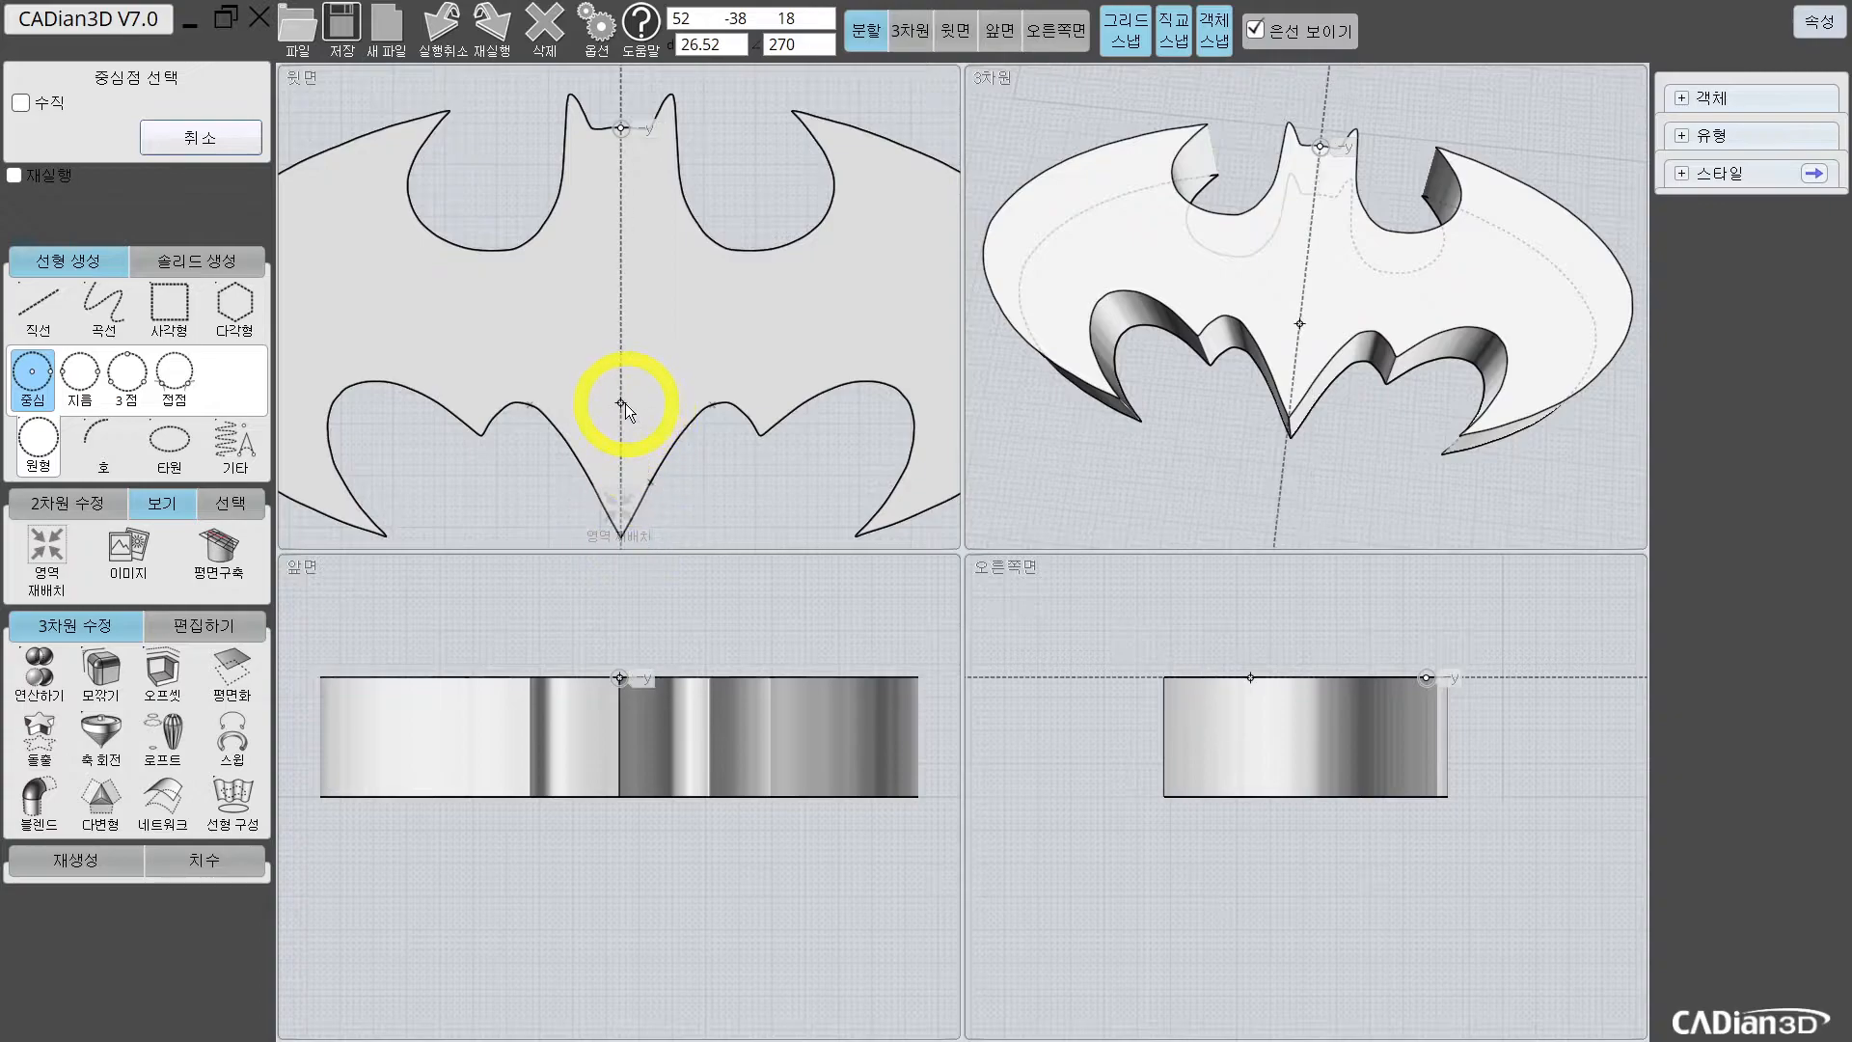
left_click(621, 186)
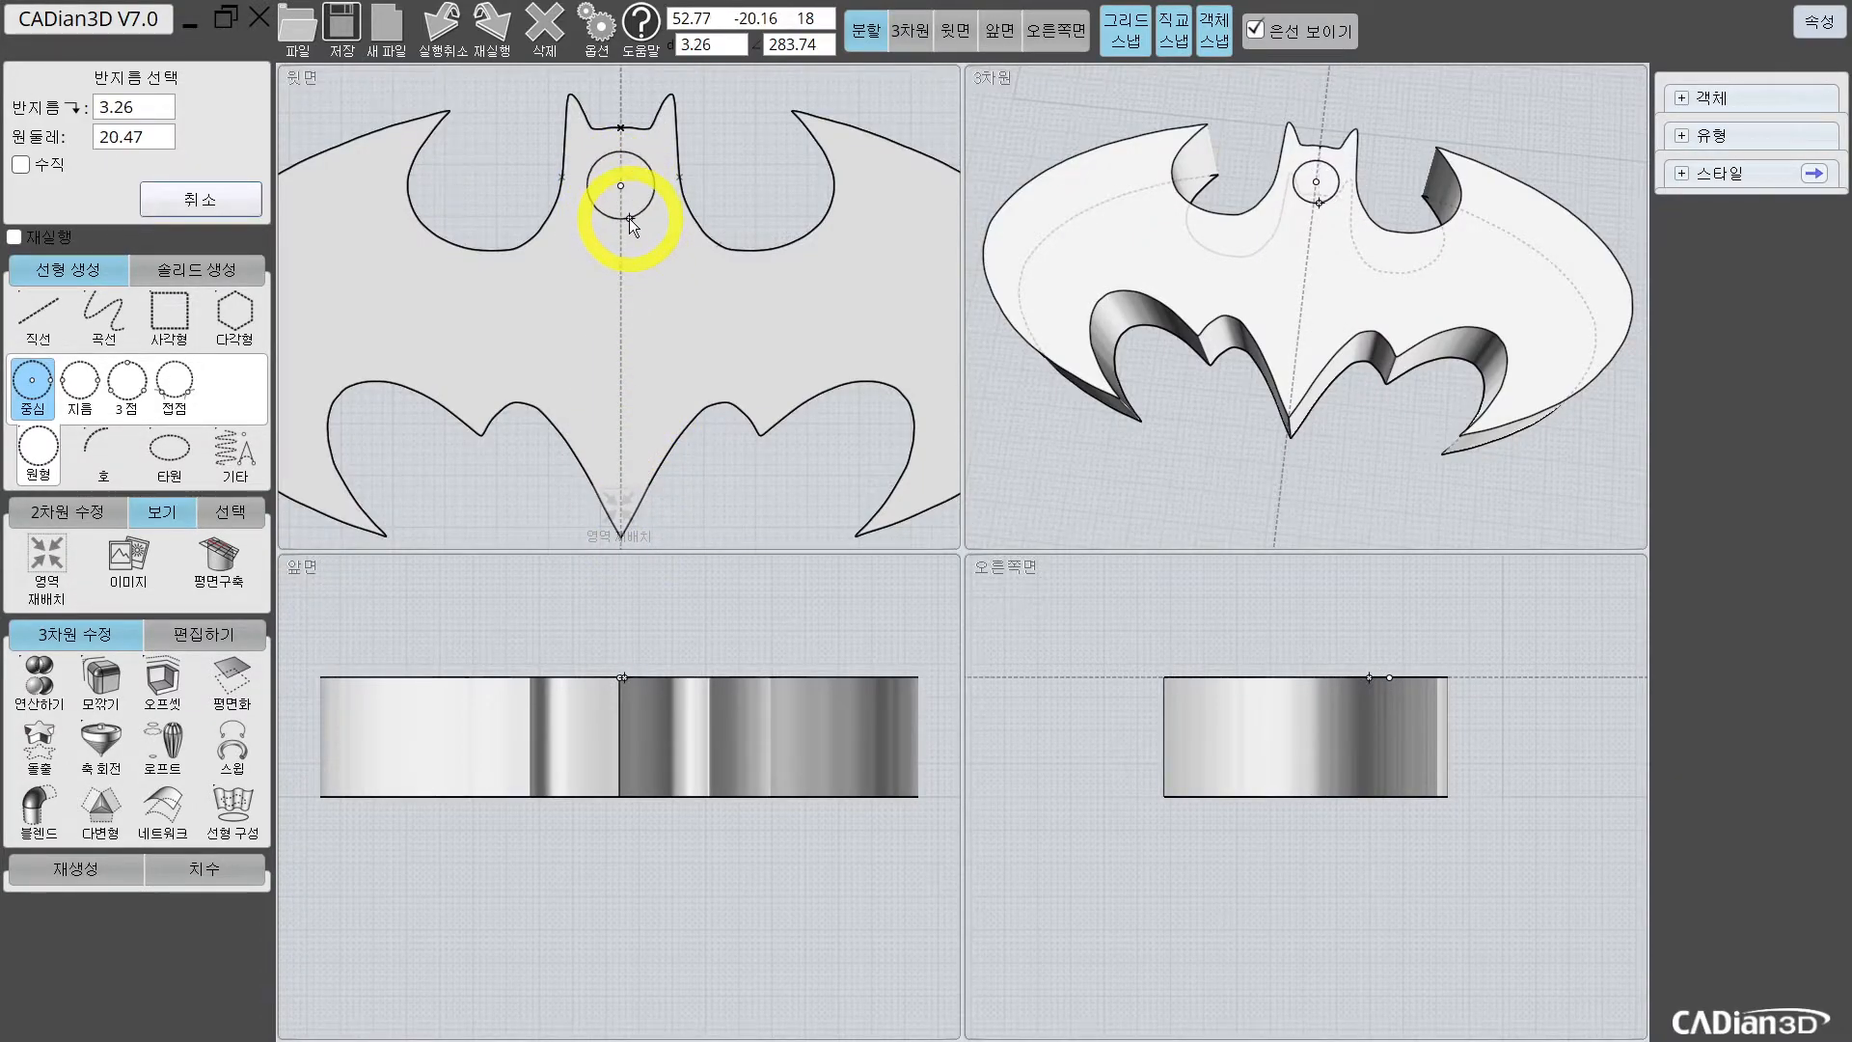
left_click(629, 218)
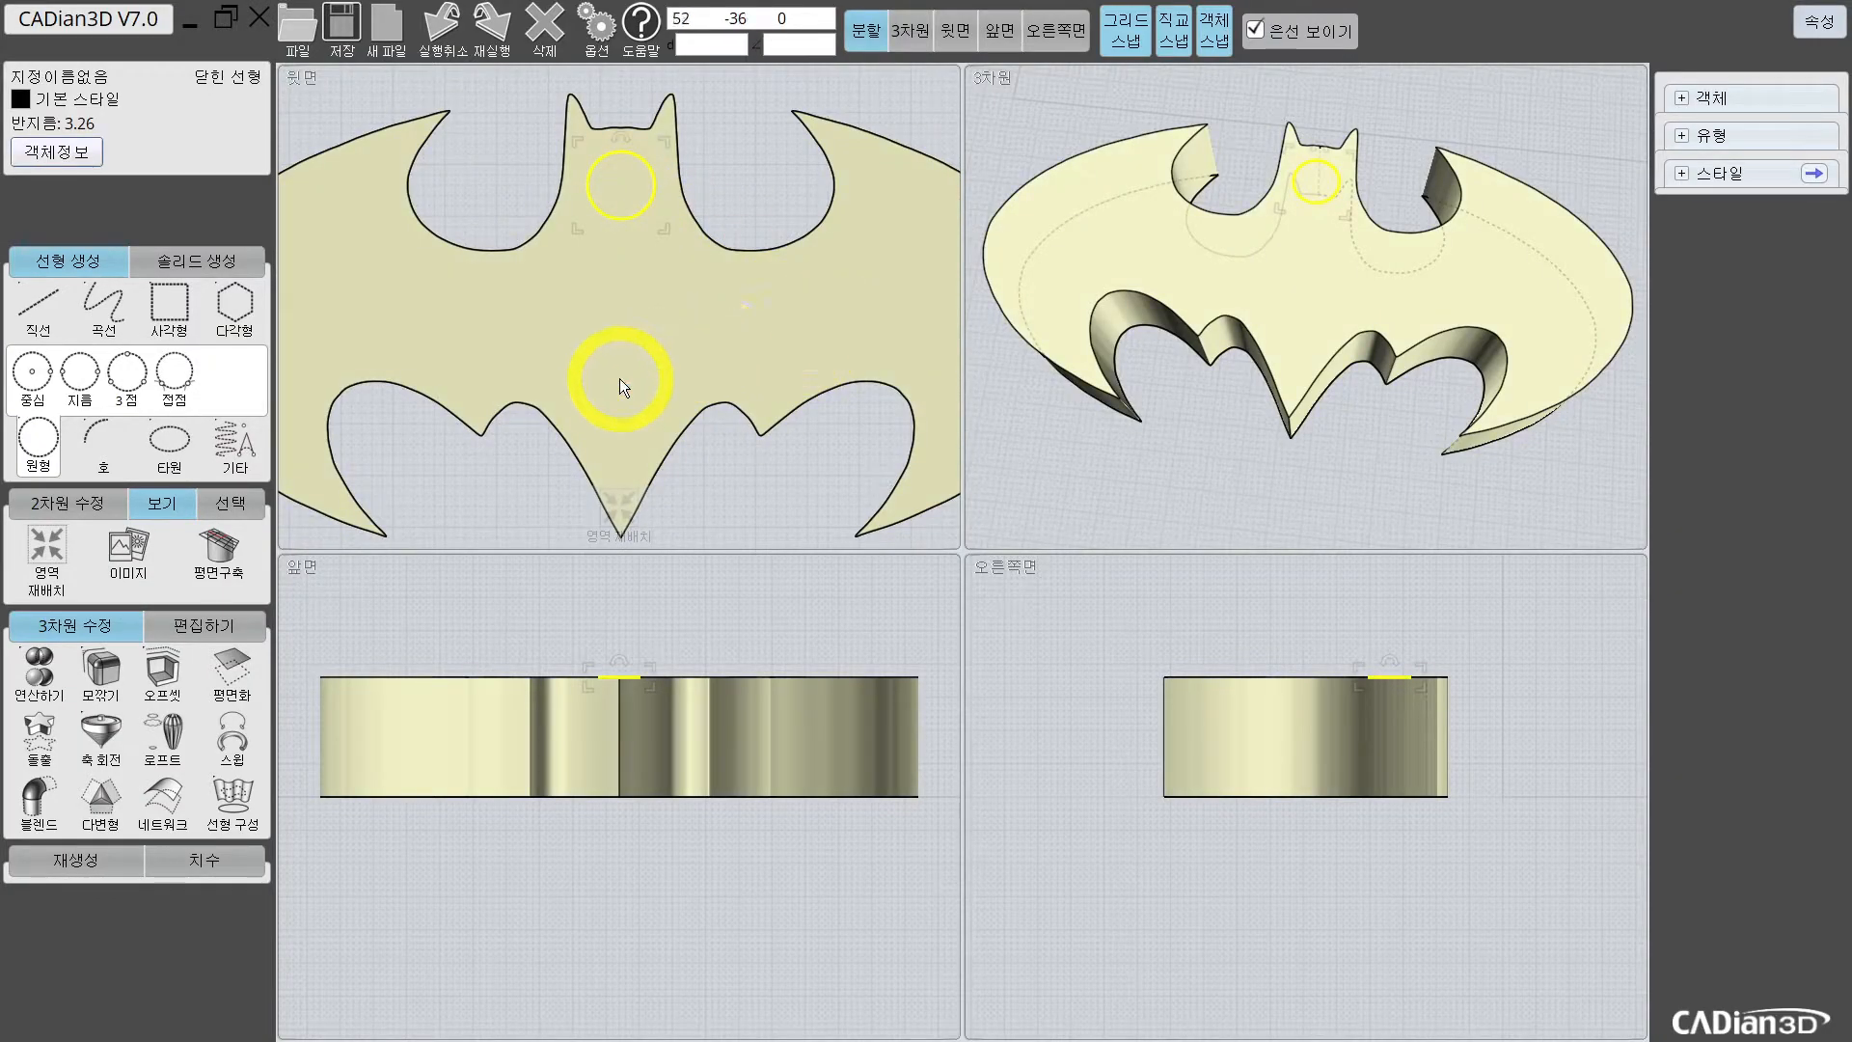
Step: Cut a round hole through the Batman solid from the circle with a Boolean operation
left_click(619, 378)
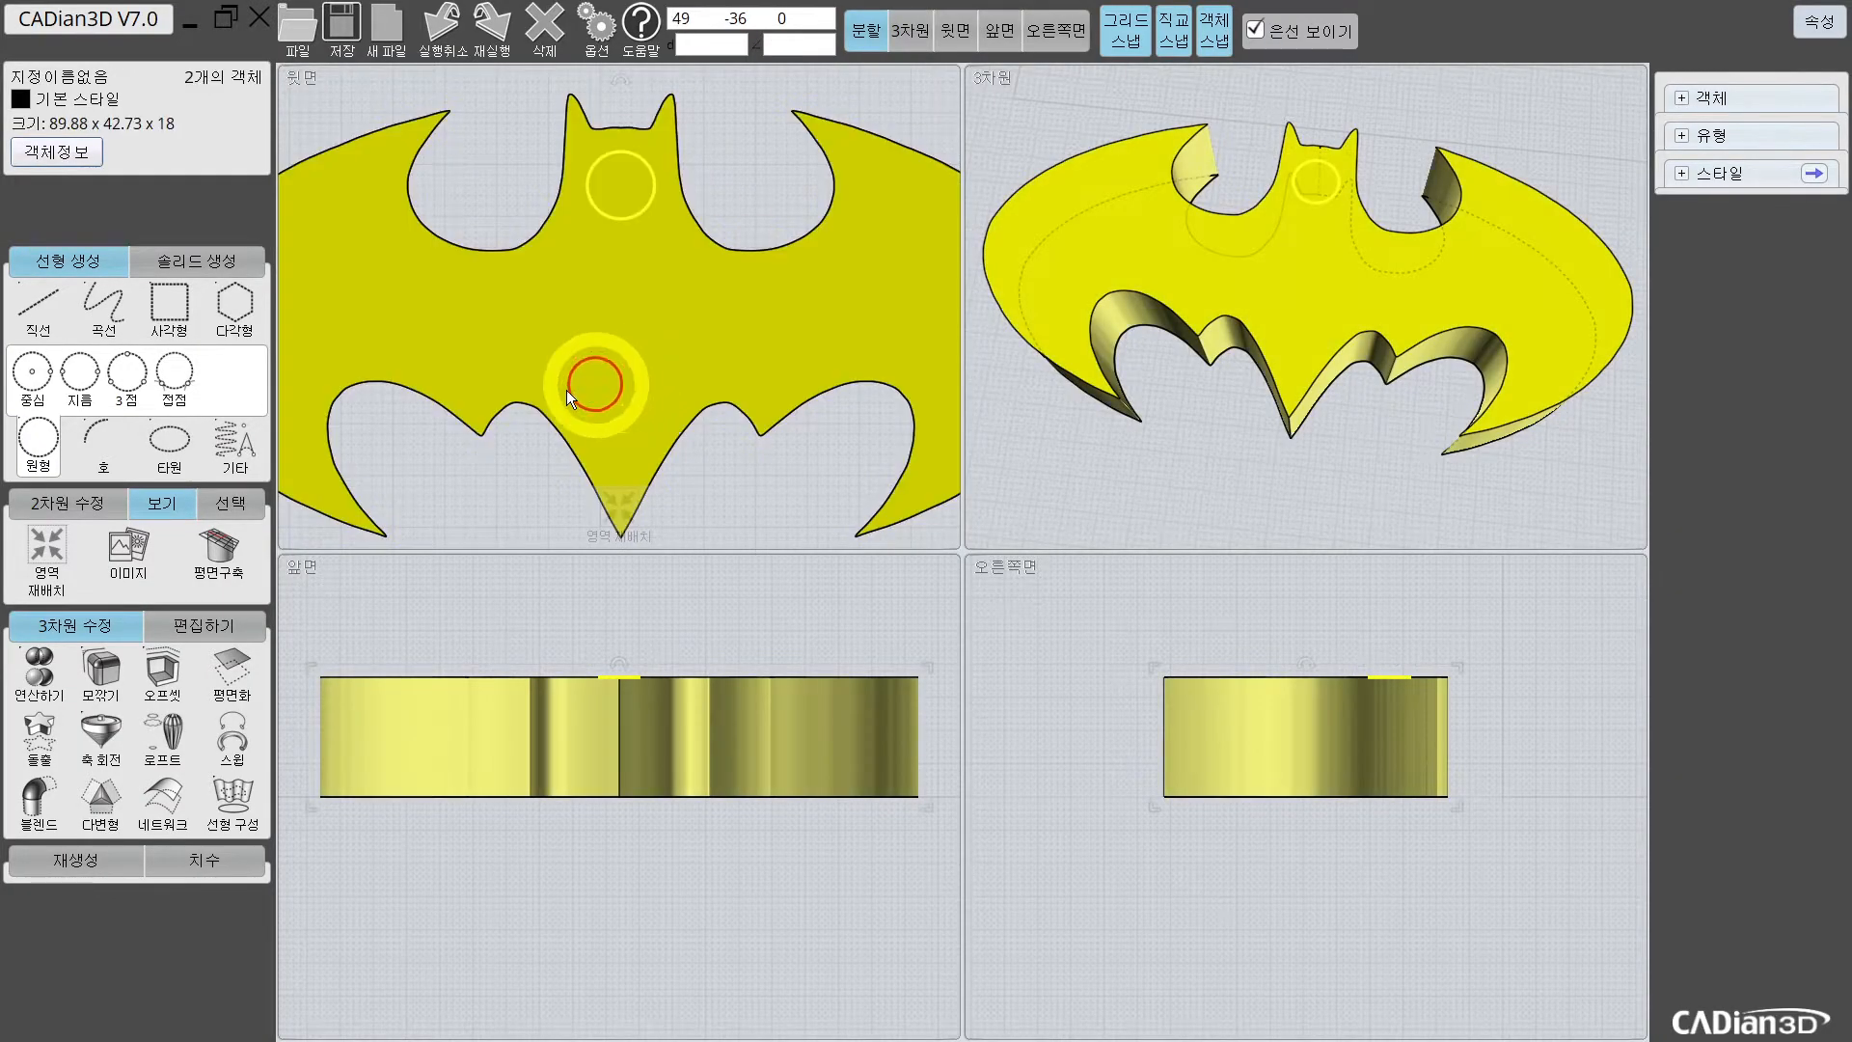
left_click(40, 673)
left_click(174, 600)
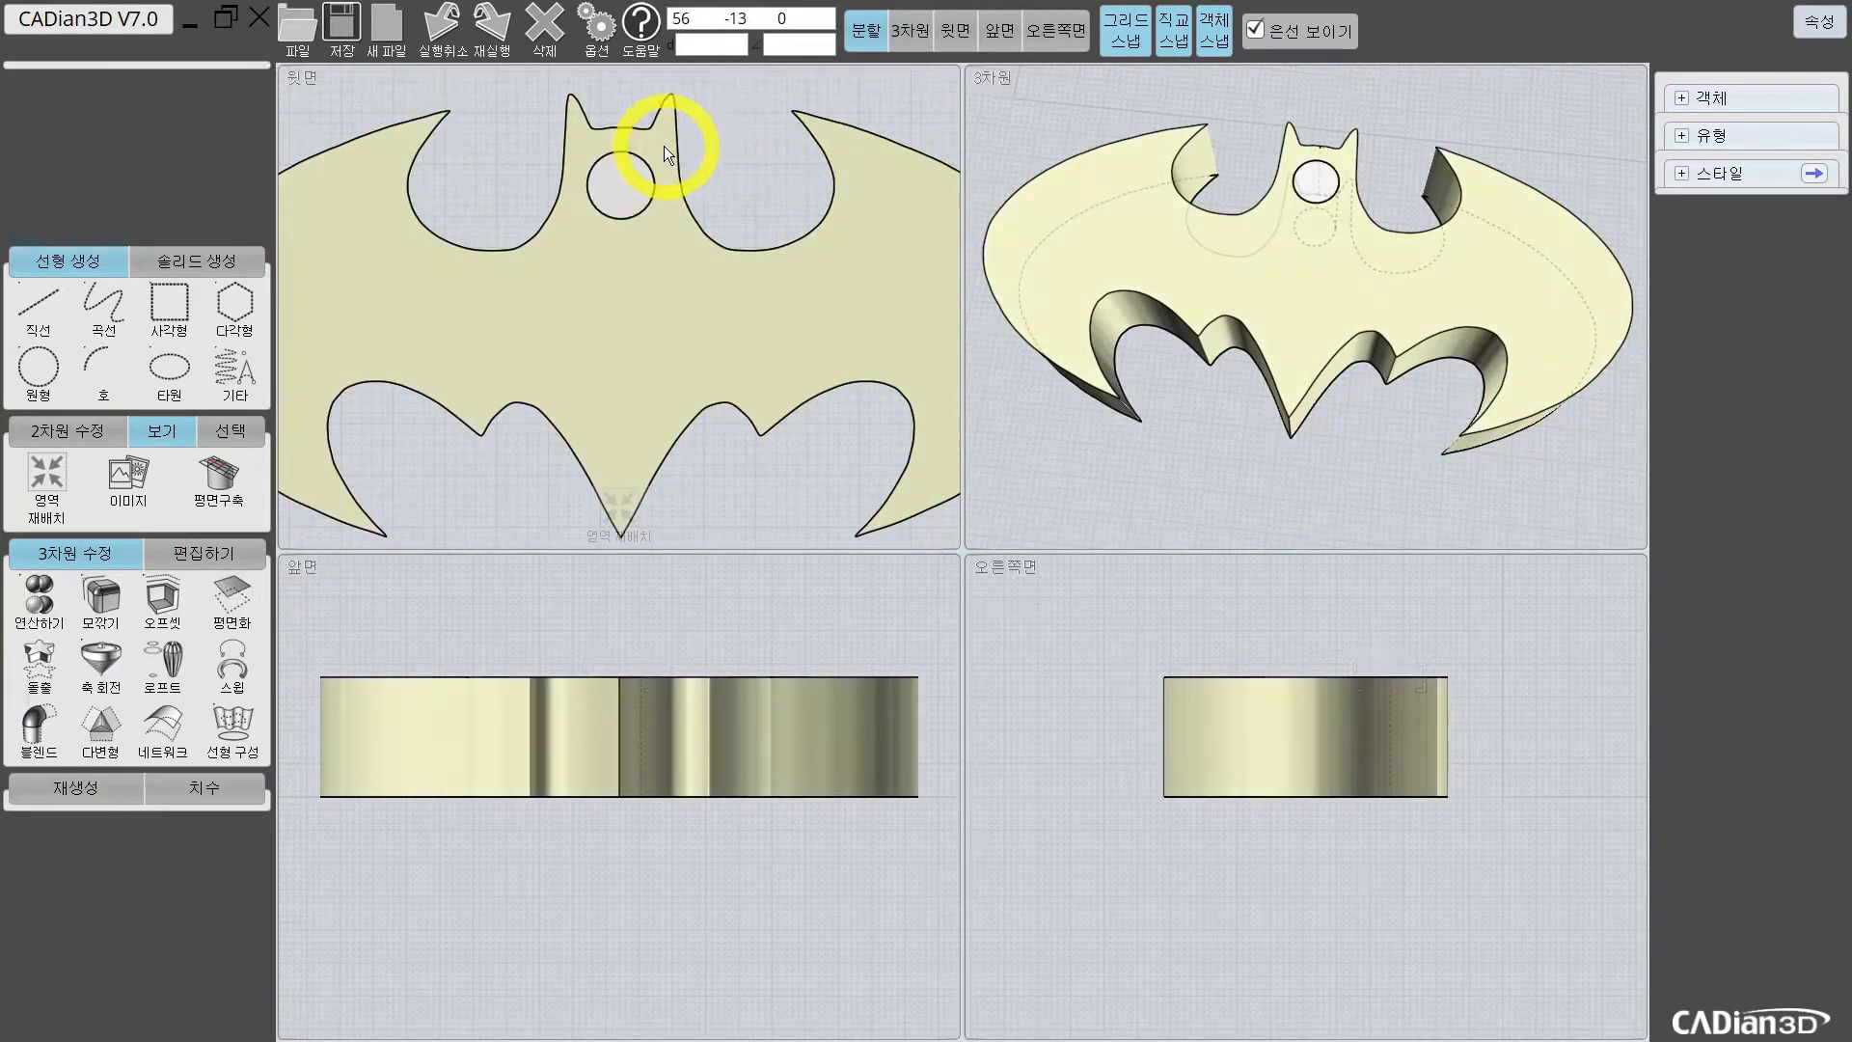
left_click(633, 182)
left_click_drag(1325, 208, 1351, 104)
right_click_drag(1350, 104, 1410, 98)
right_click_drag(1490, 345, 1412, 457)
right_click_drag(1329, 643, 1281, 605)
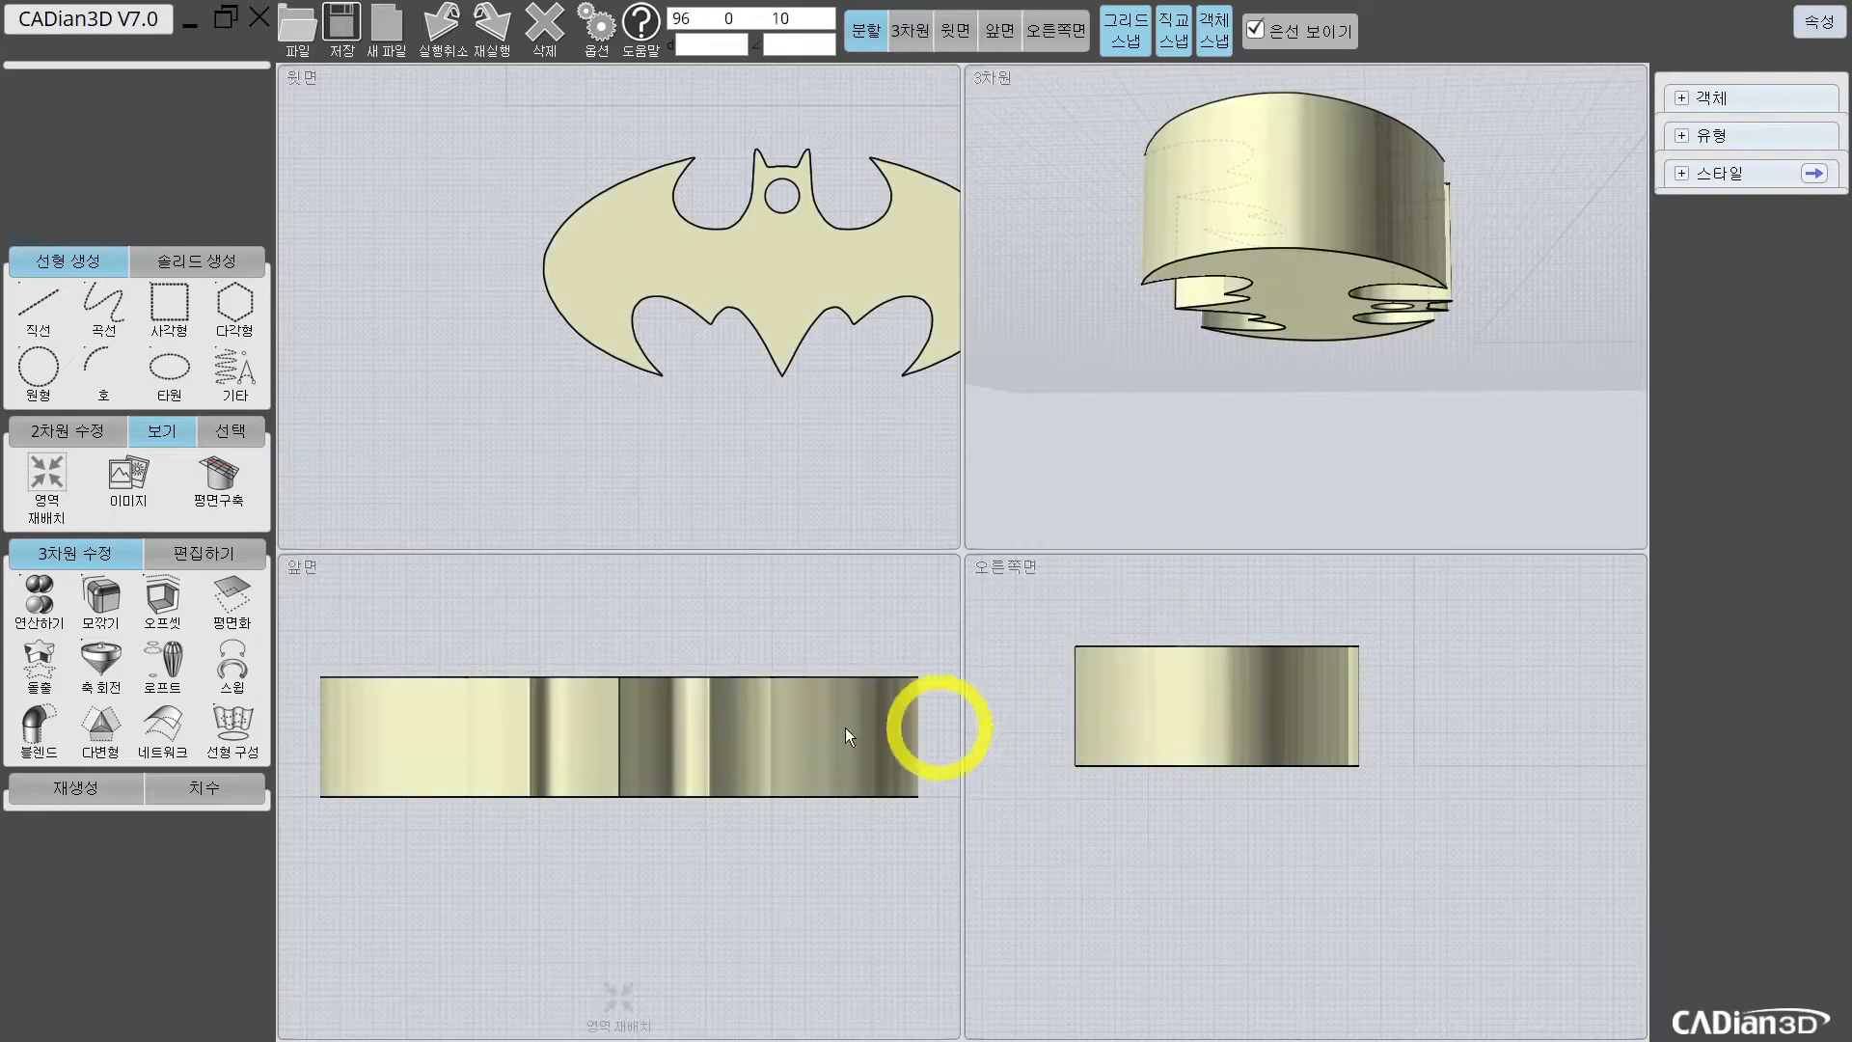
left_click(733, 789)
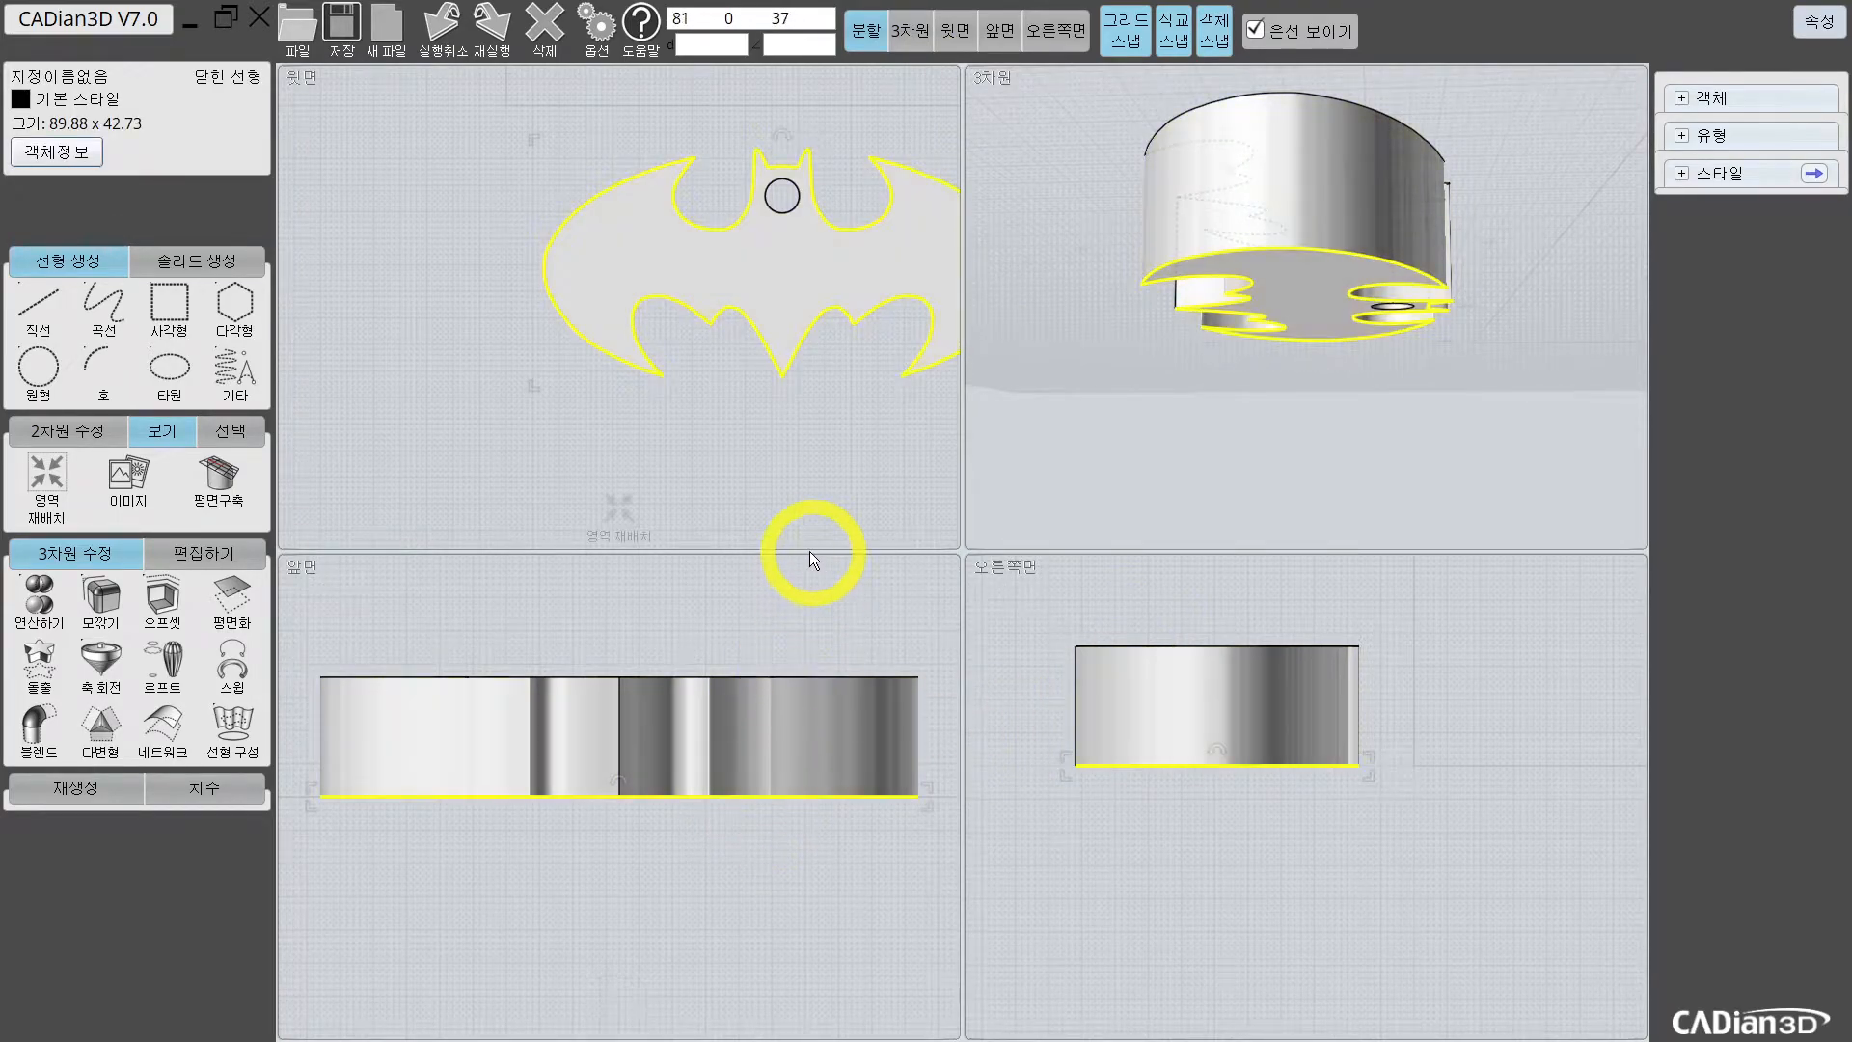
left_click(805, 577)
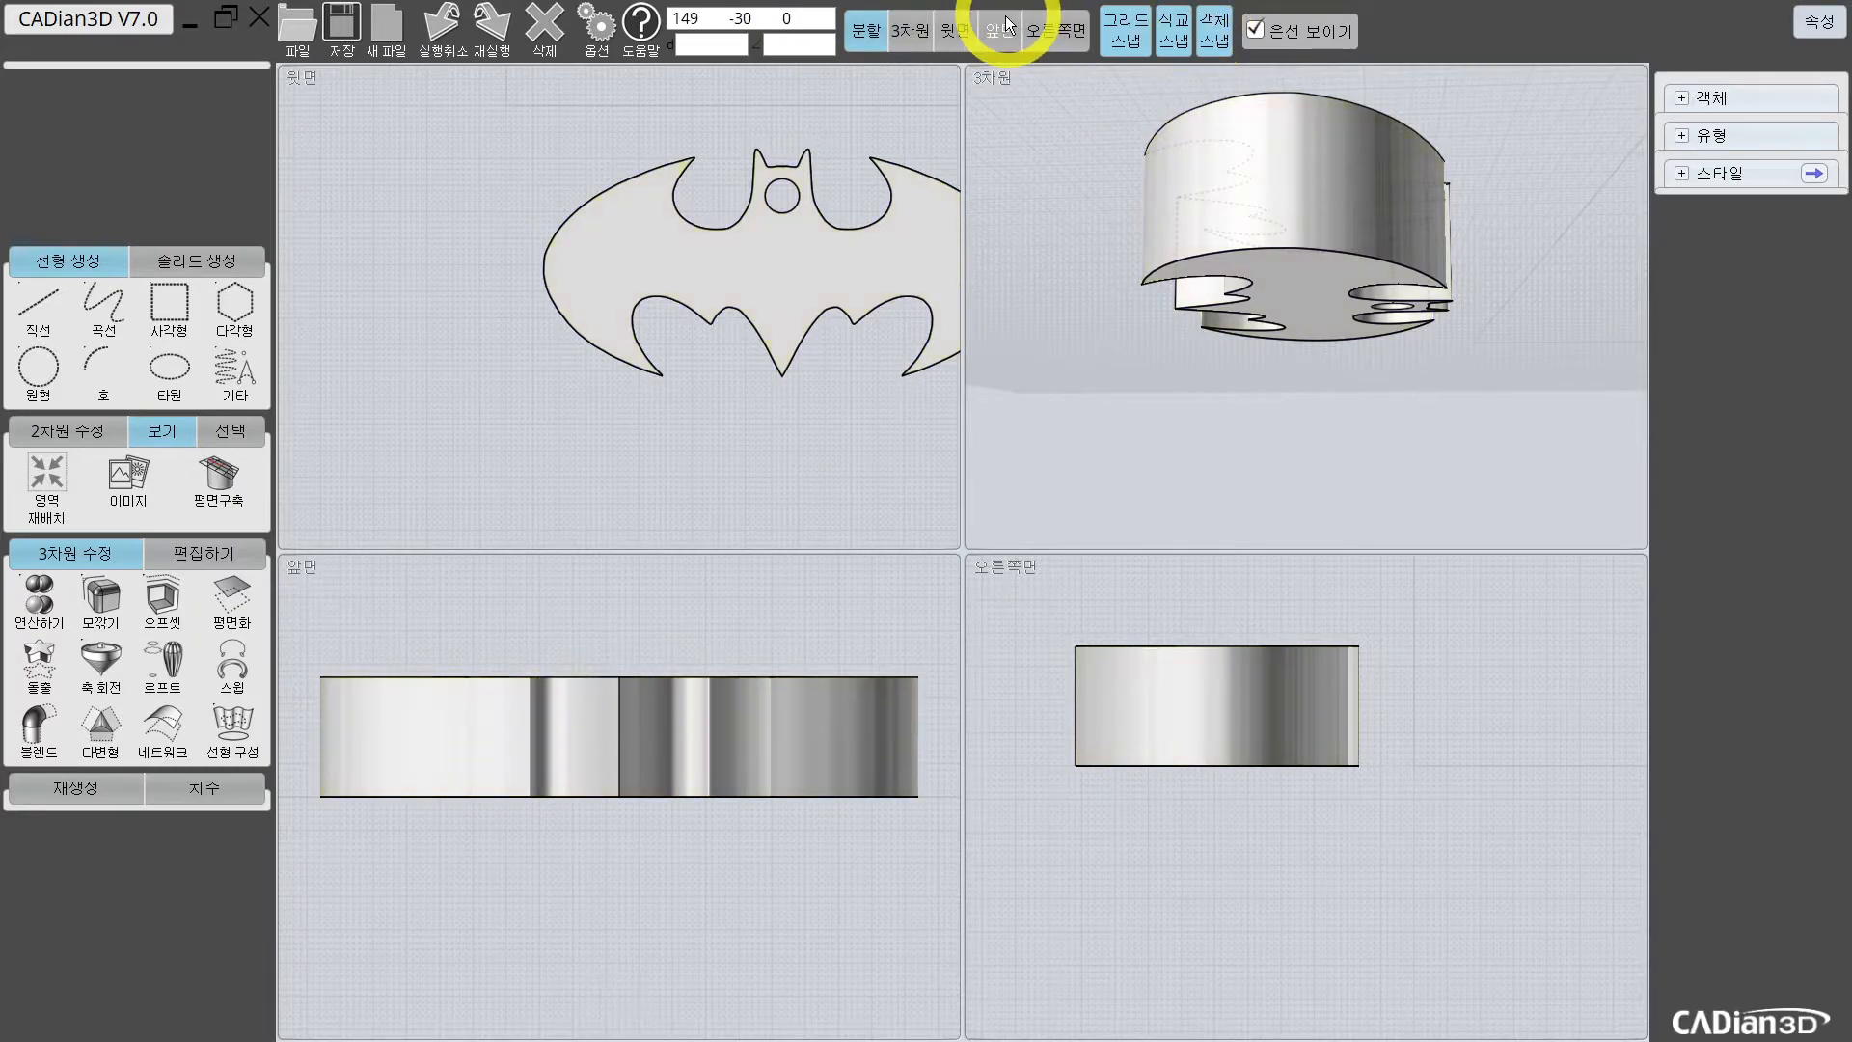
Step: In the front view, draw an ellipse 89.88 wide and 18 high, centred on the Batman solid and filling its outline
left_click(1003, 29)
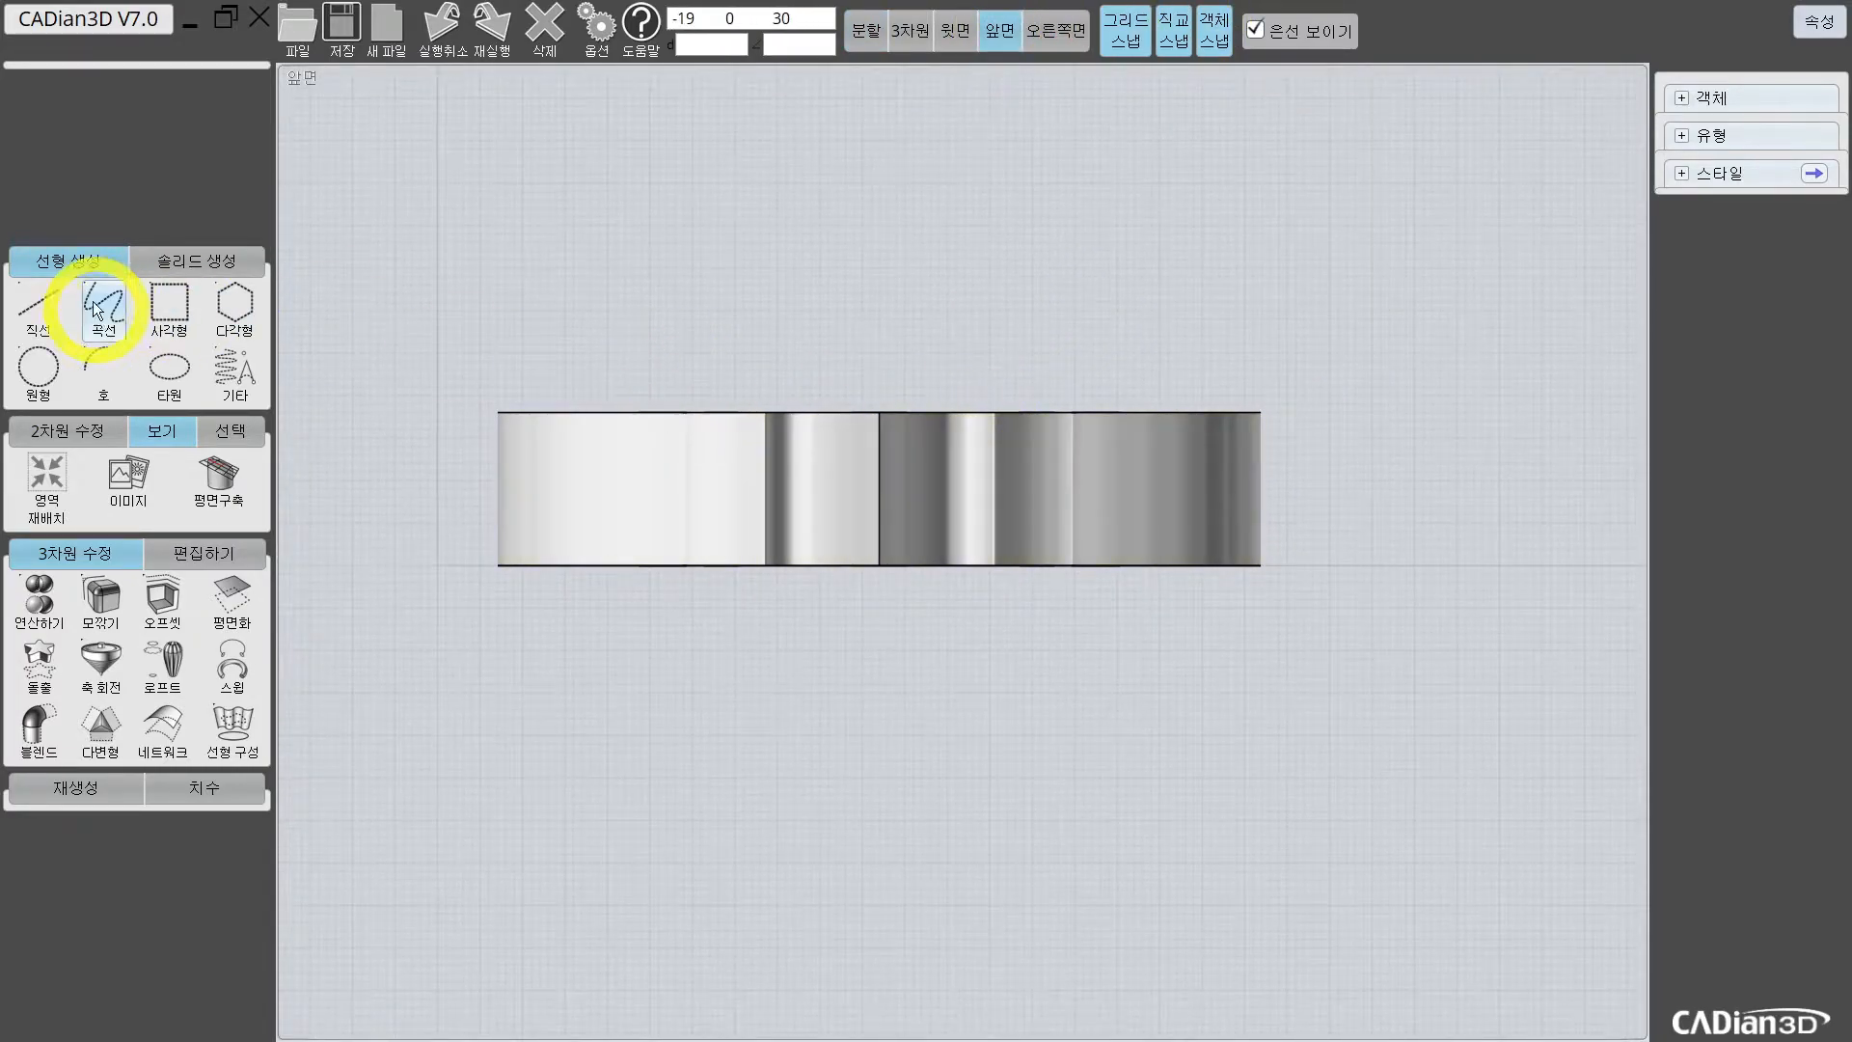
left_click(169, 368)
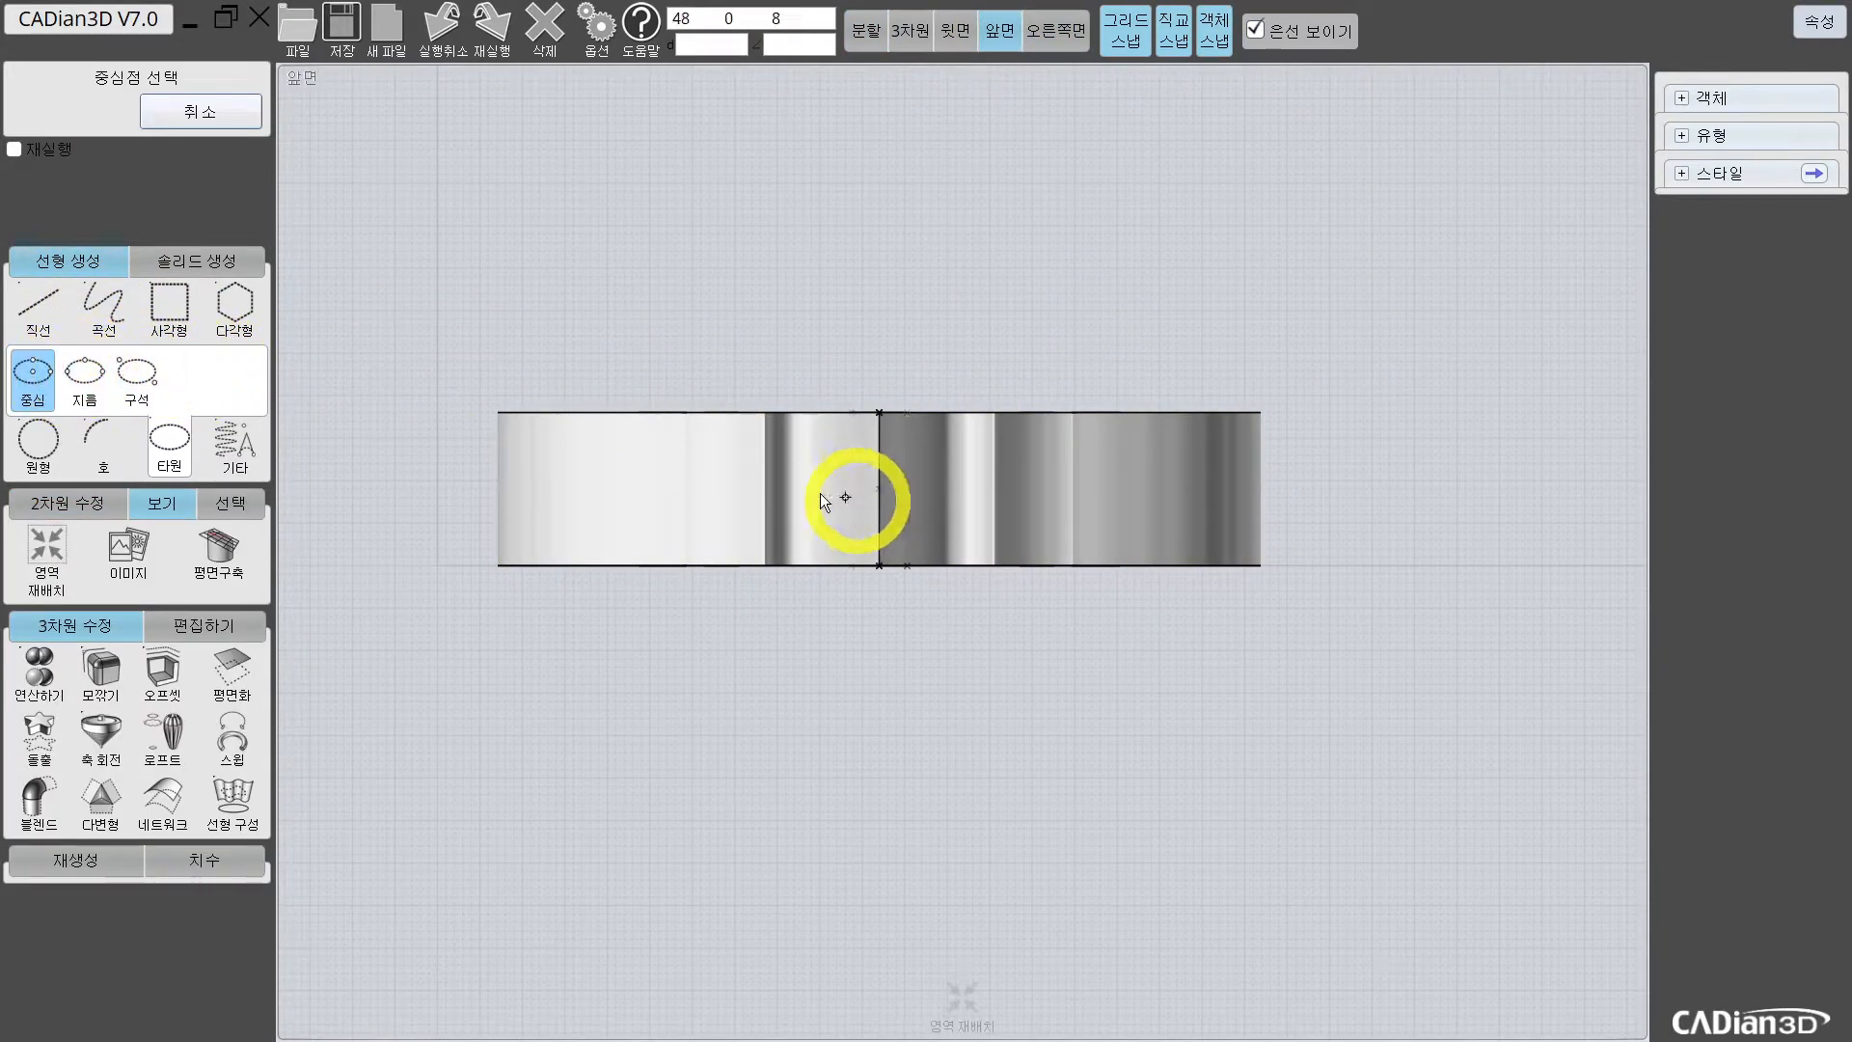
left_click(880, 490)
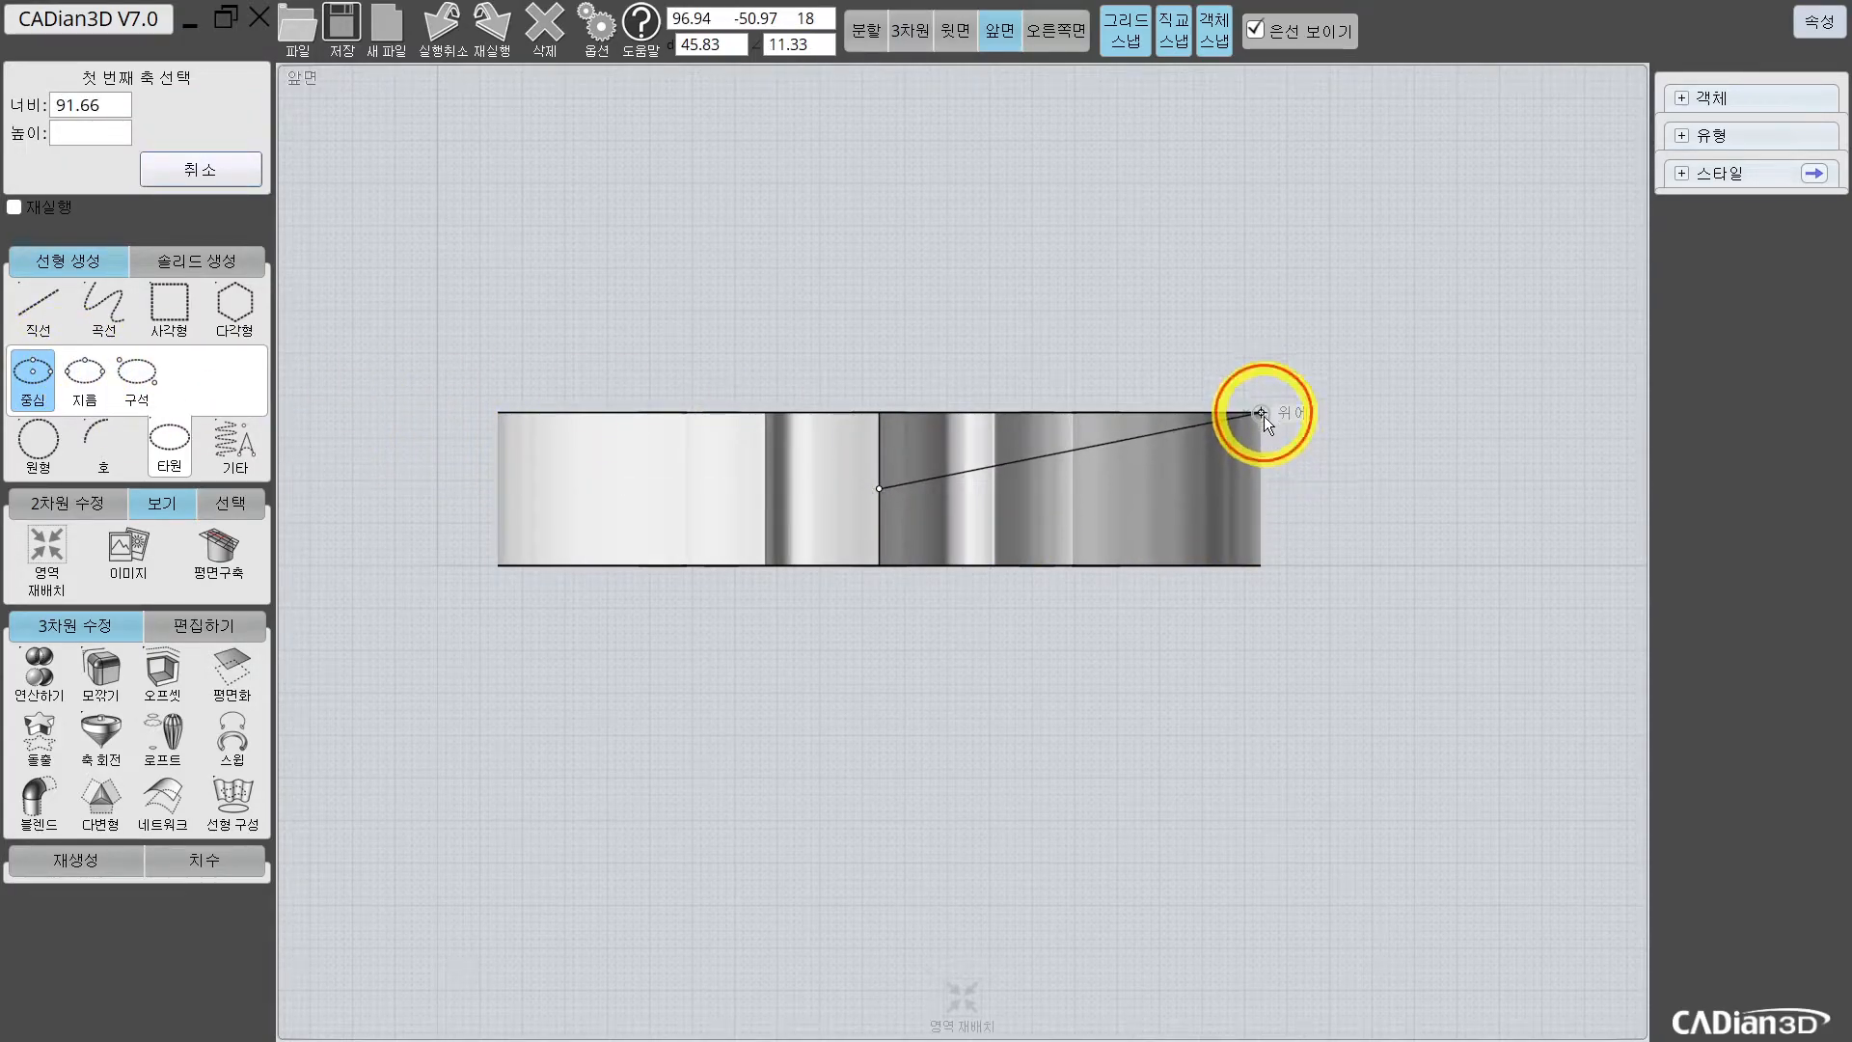
left_click(1266, 492)
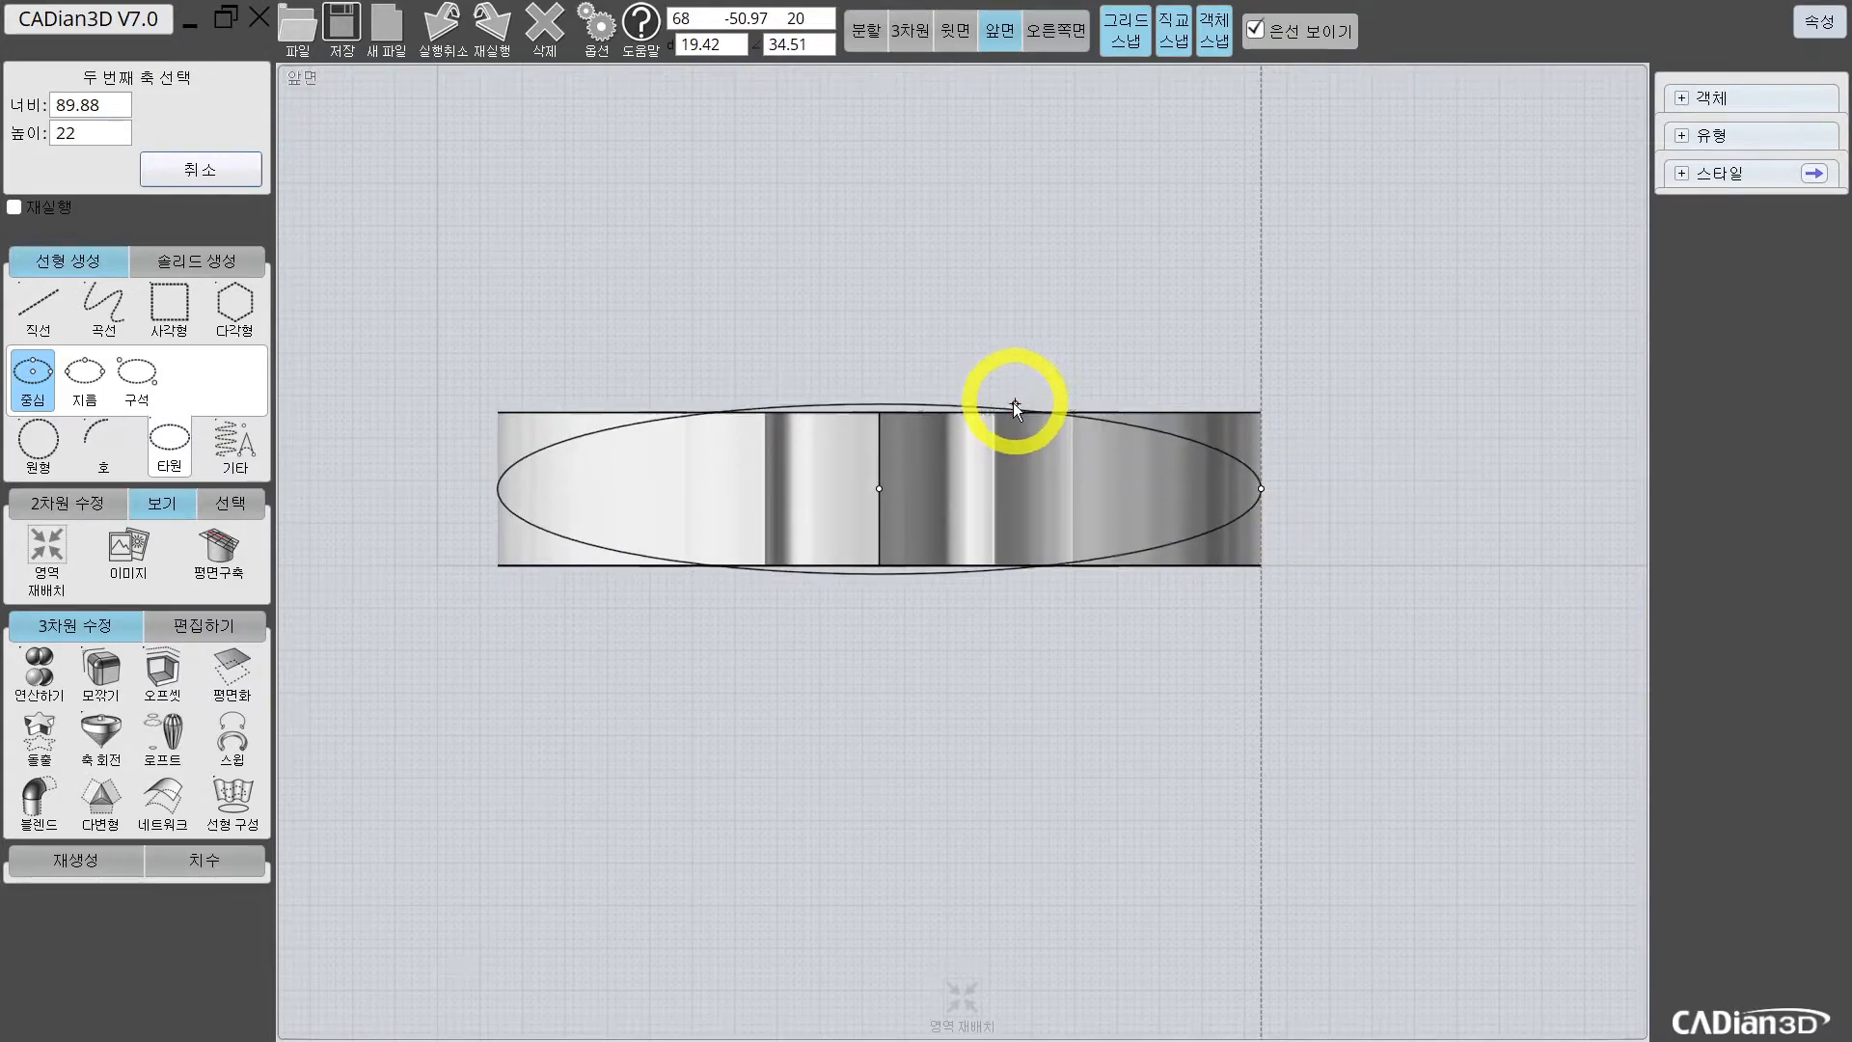
left_click(880, 413)
Step: Split the Batman solid with the ellipse using the merge (병합) Boolean operation
left_click(625, 437)
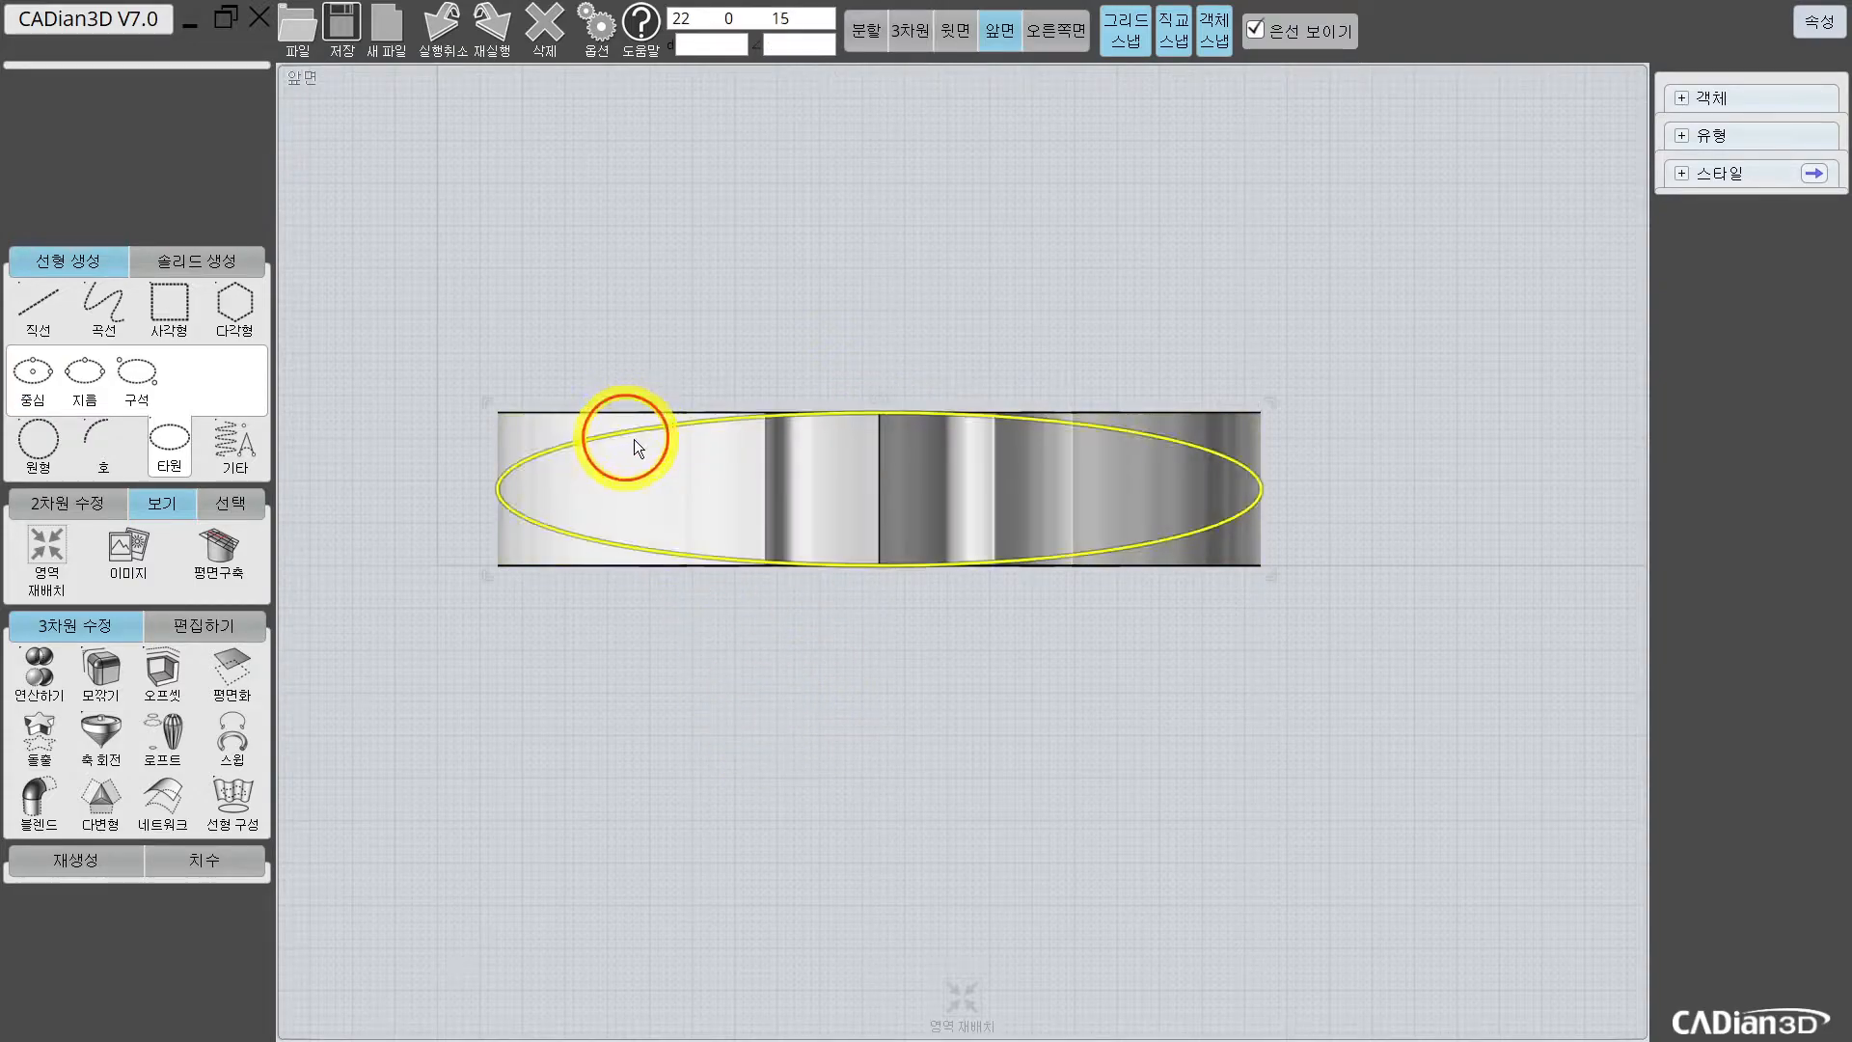
left_click(687, 488, "shift")
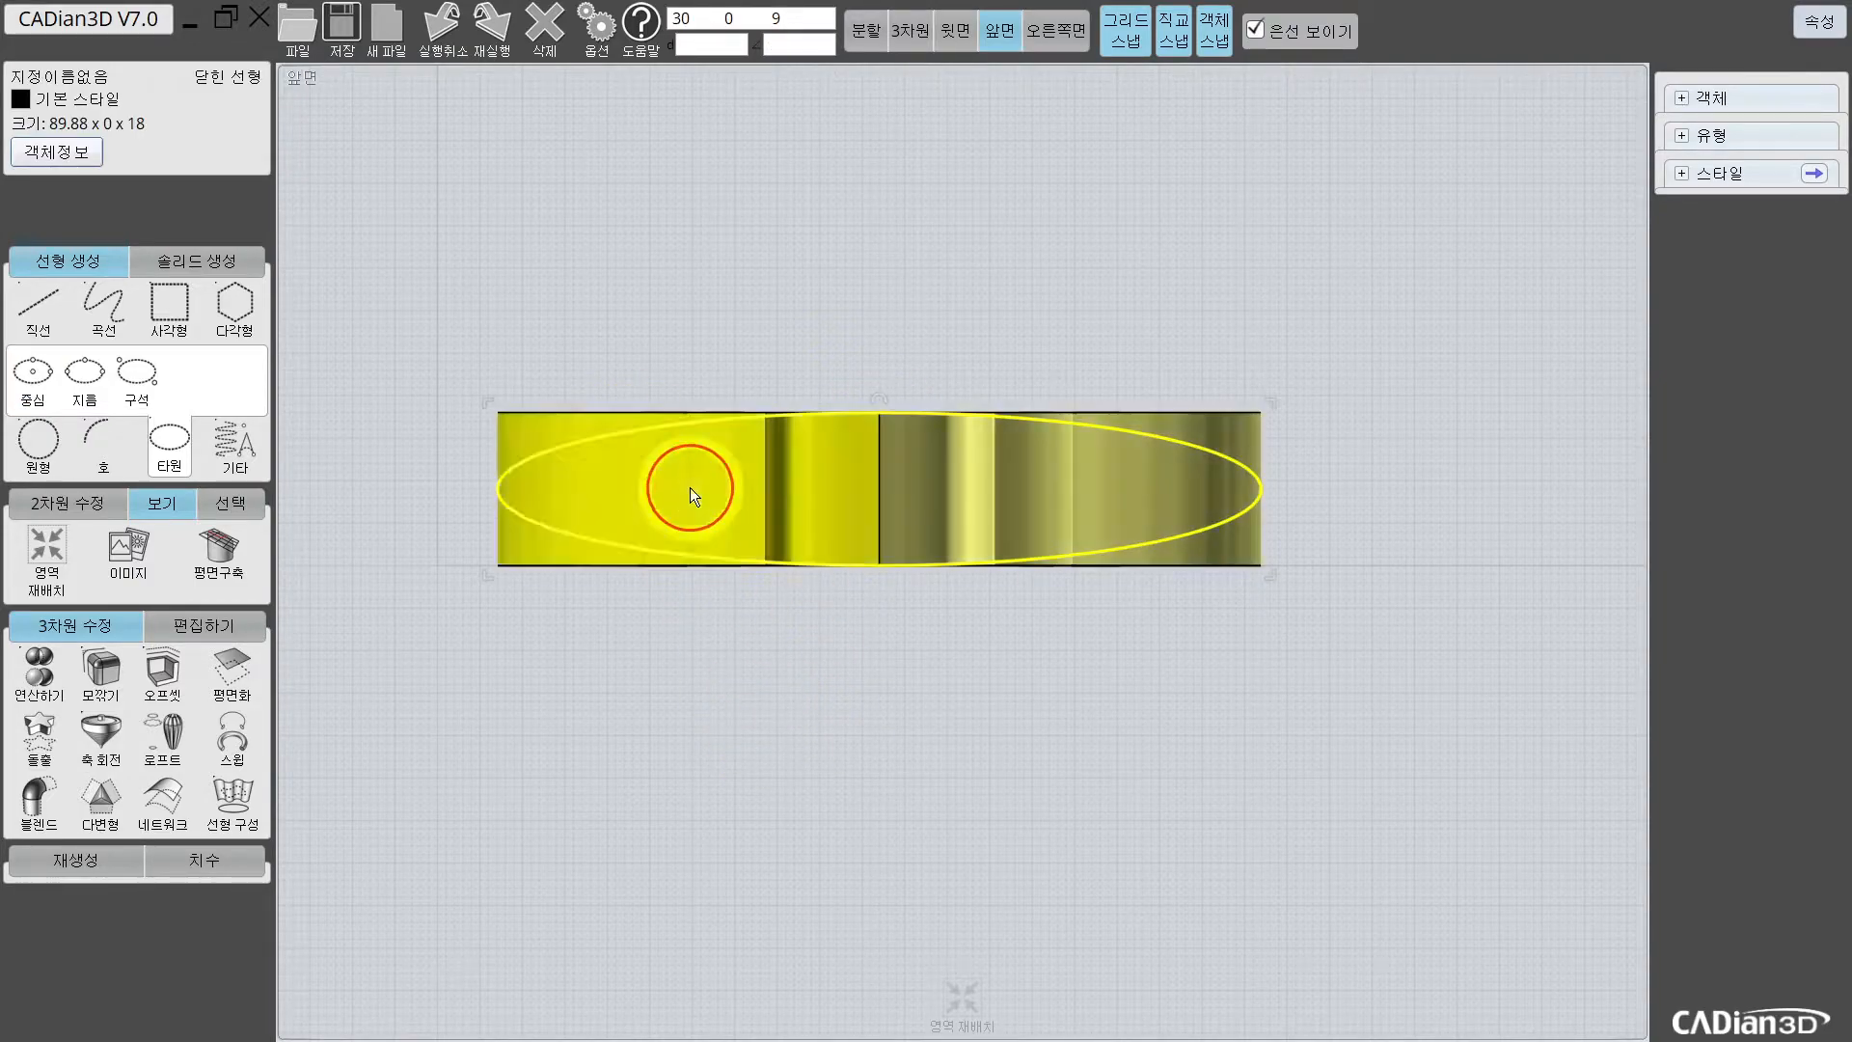
left_click(877, 36)
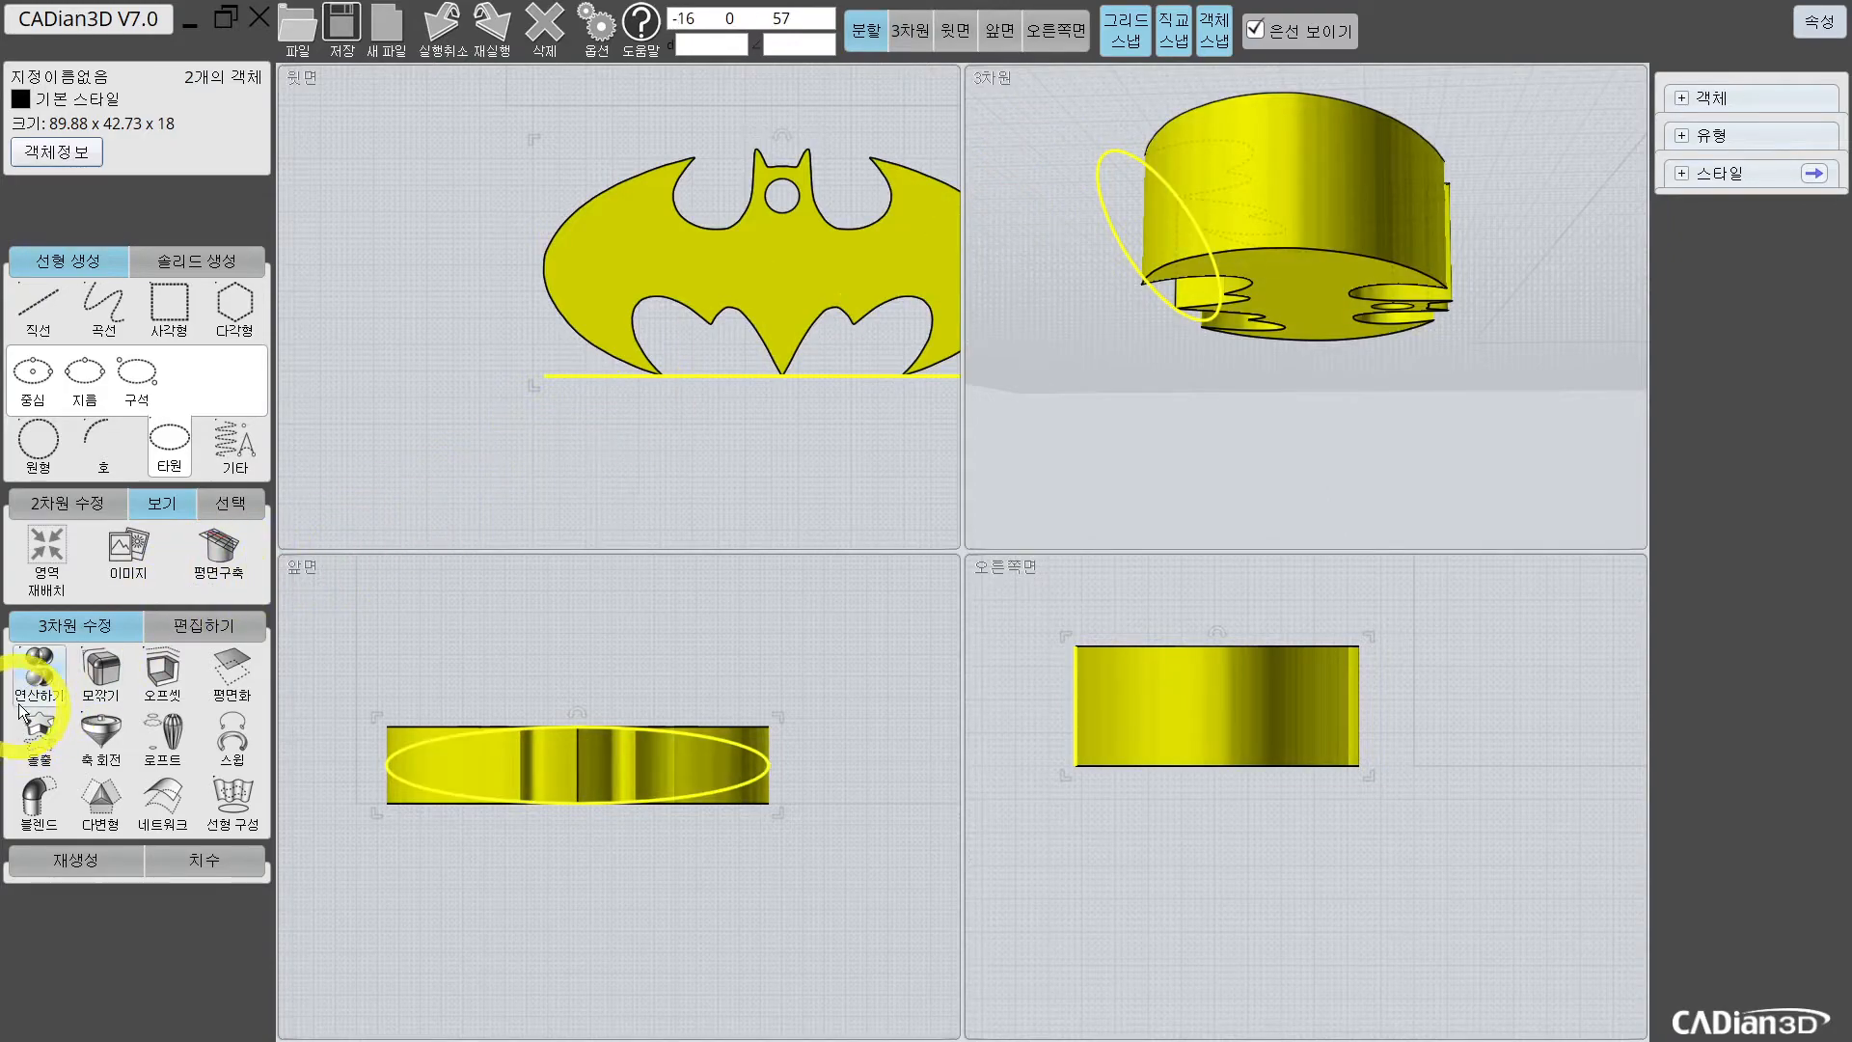
left_click(44, 671)
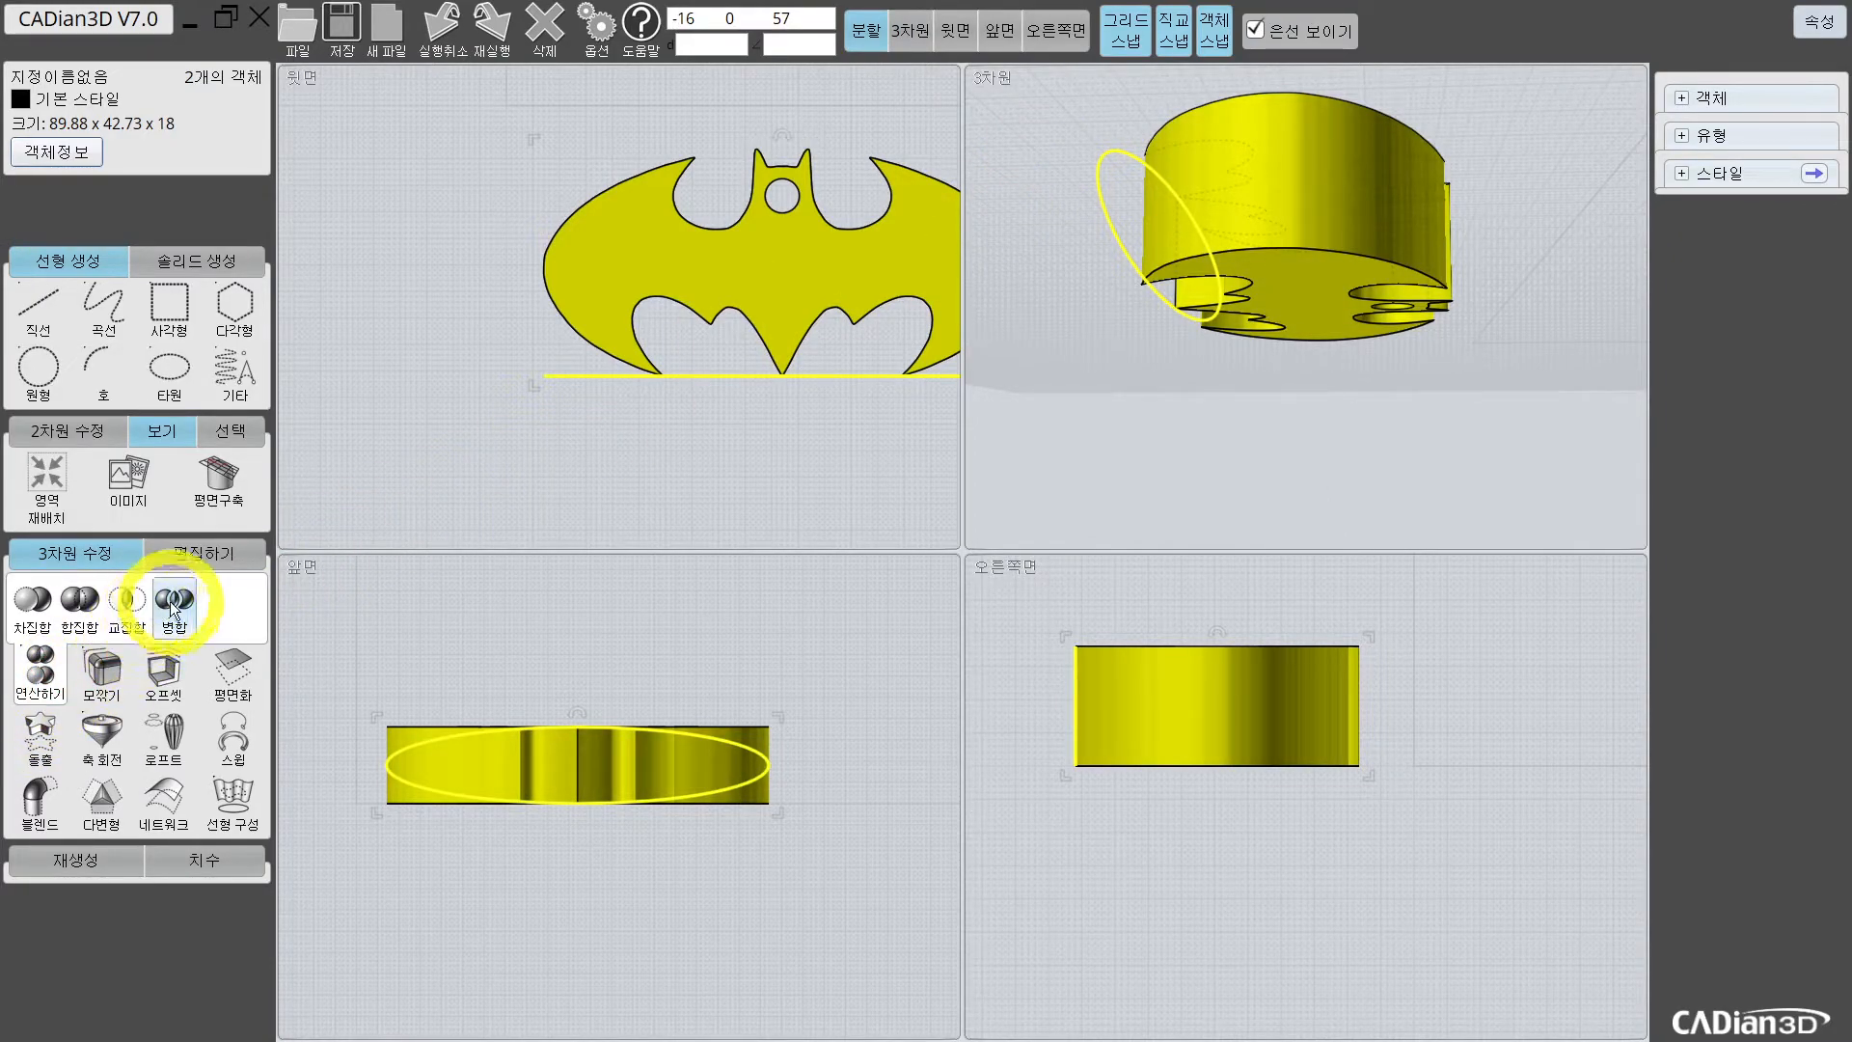
left_click(174, 610)
Step: Delete the split-off piece outside the ellipse at the lower right of the front view
right_click_drag(1265, 335, 1280, 414)
left_click(1256, 414)
left_click(1439, 309)
left_click(1287, 398)
left_click(1415, 276)
key("Delete")
Step: Delete the ellipse curve used for splitting the solid
left_click(1269, 270)
left_click(1265, 272)
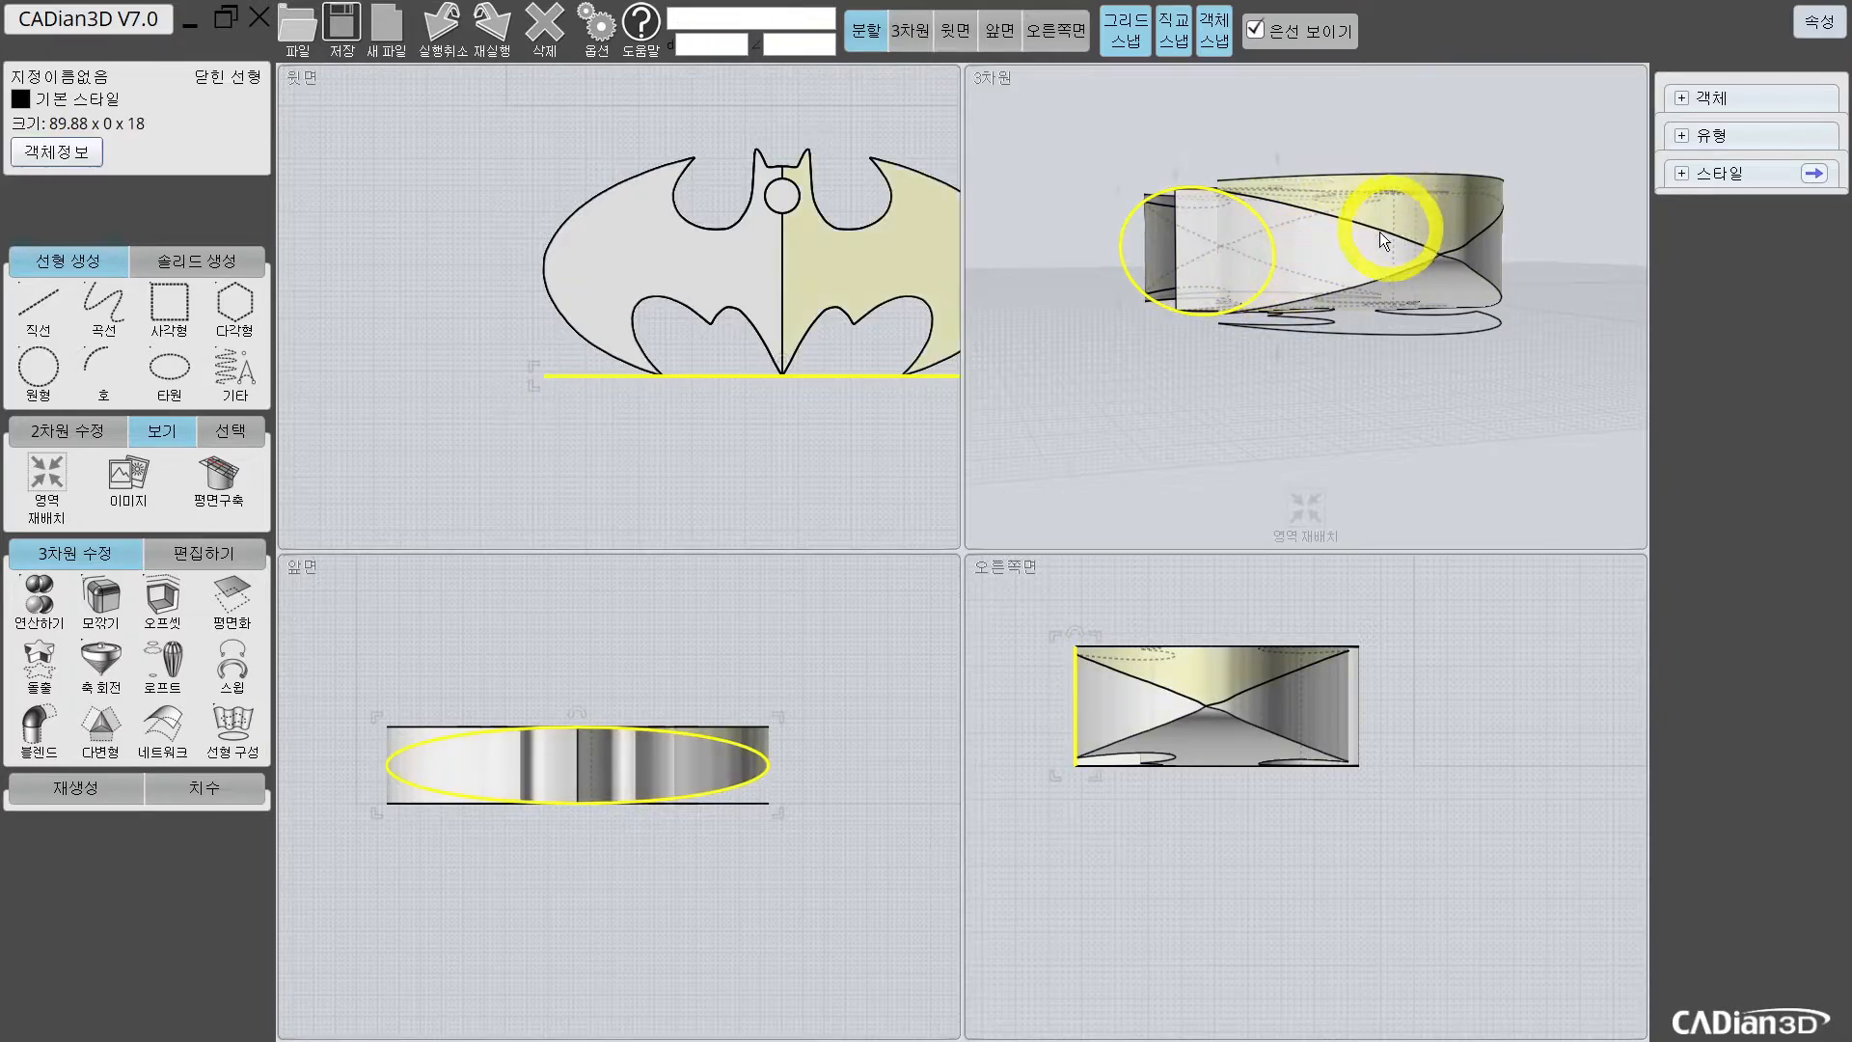
right_click_drag(1398, 224, 1344, 248)
key("Delete")
Step: Delete the two split-off pieces above the elliptical Batman body
left_click(1311, 256)
left_click(1530, 108)
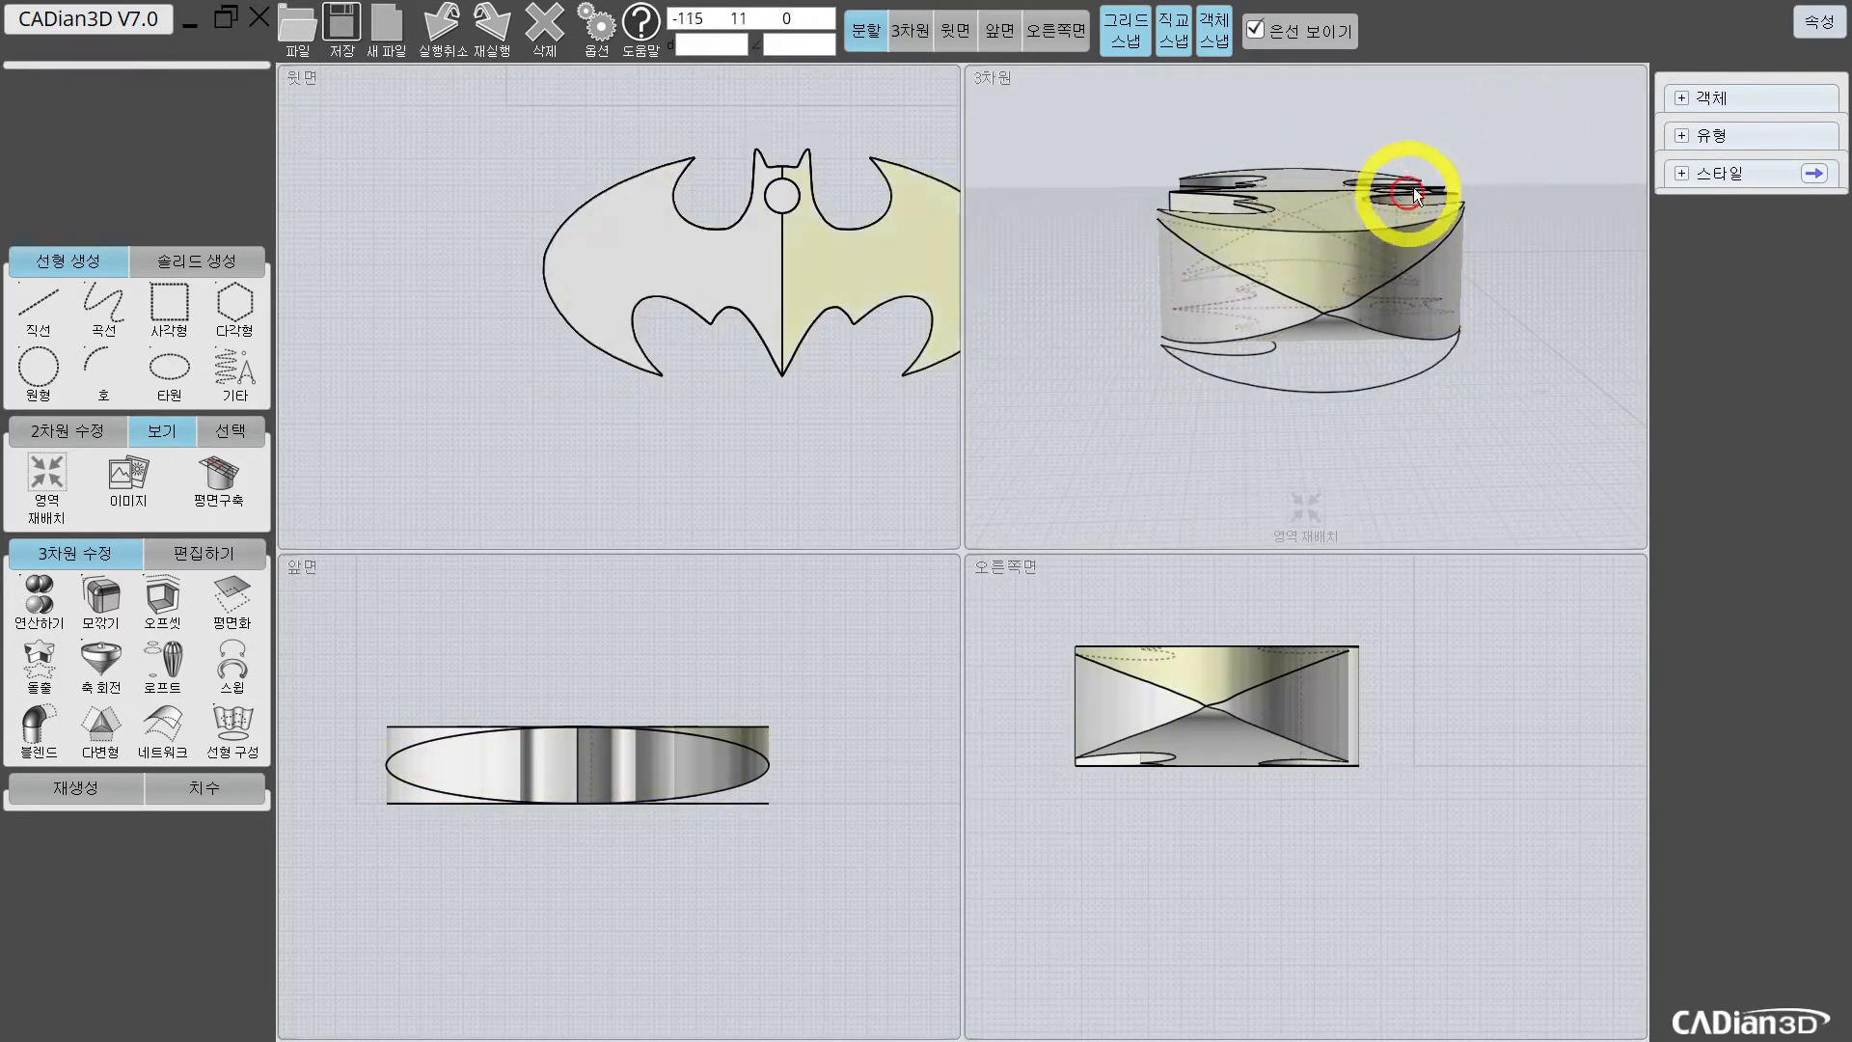
left_click(1325, 223)
key("Delete")
right_click_drag(1326, 222, 1389, 279)
left_click(1270, 154)
left_click(1091, 376)
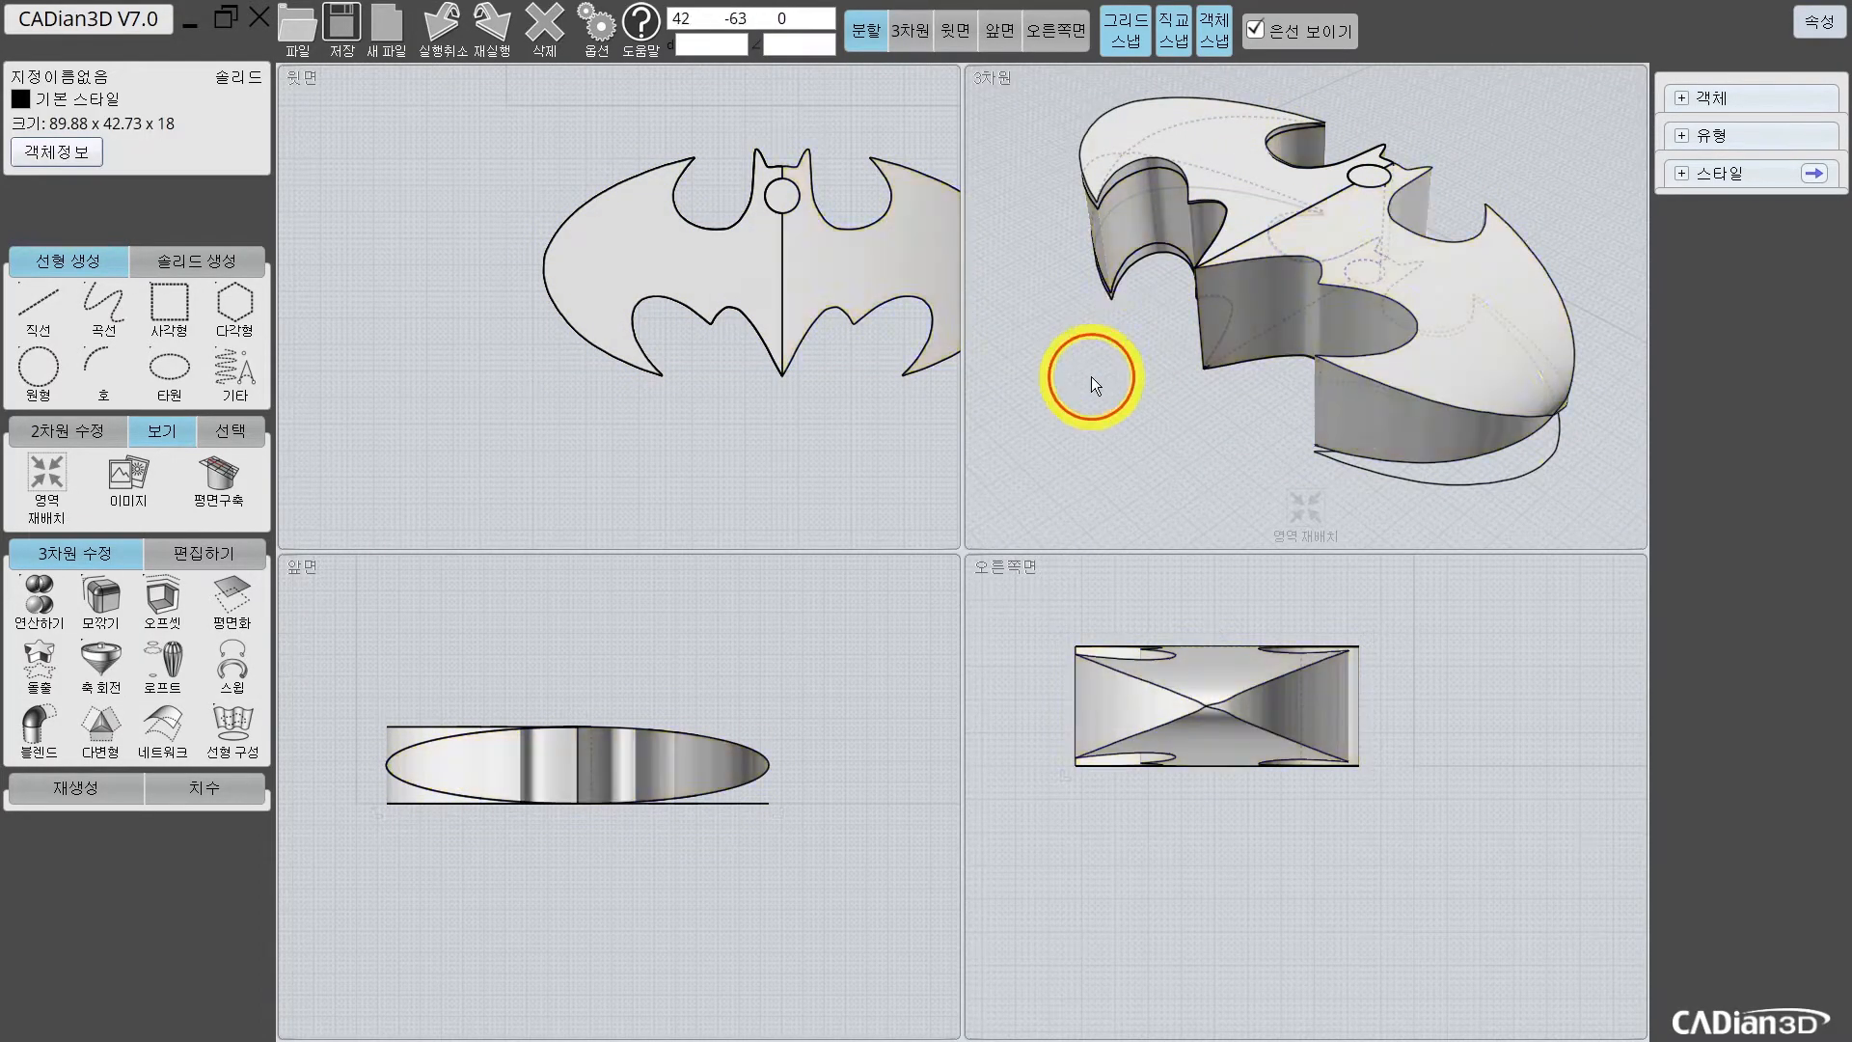
left_click(1187, 178)
key("Delete")
Step: Delete the remaining split-off piece beneath the left half of the elliptical Batman body
scroll(1339, 182, "up", 5)
right_click_drag(1339, 181, 1476, 193)
left_click(1362, 304)
left_click(1523, 313)
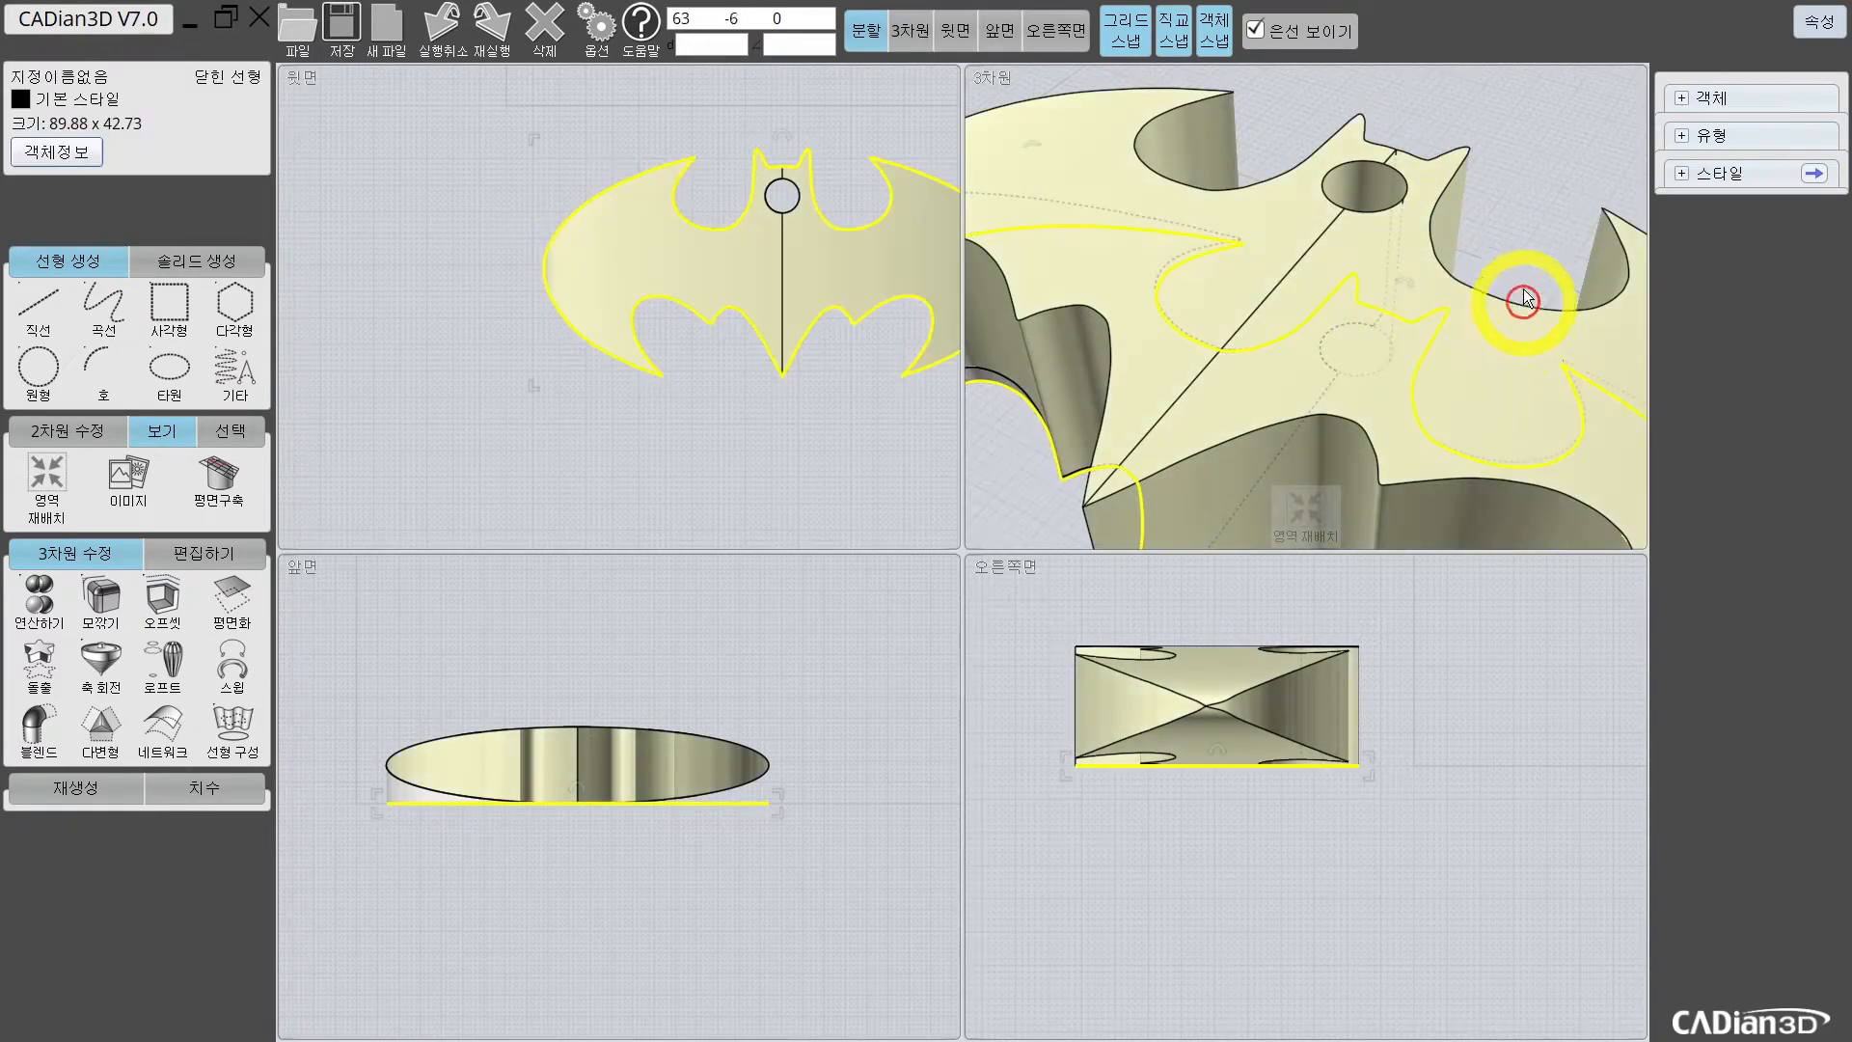
left_click(1268, 213)
right_click_drag(1267, 213, 1528, 120)
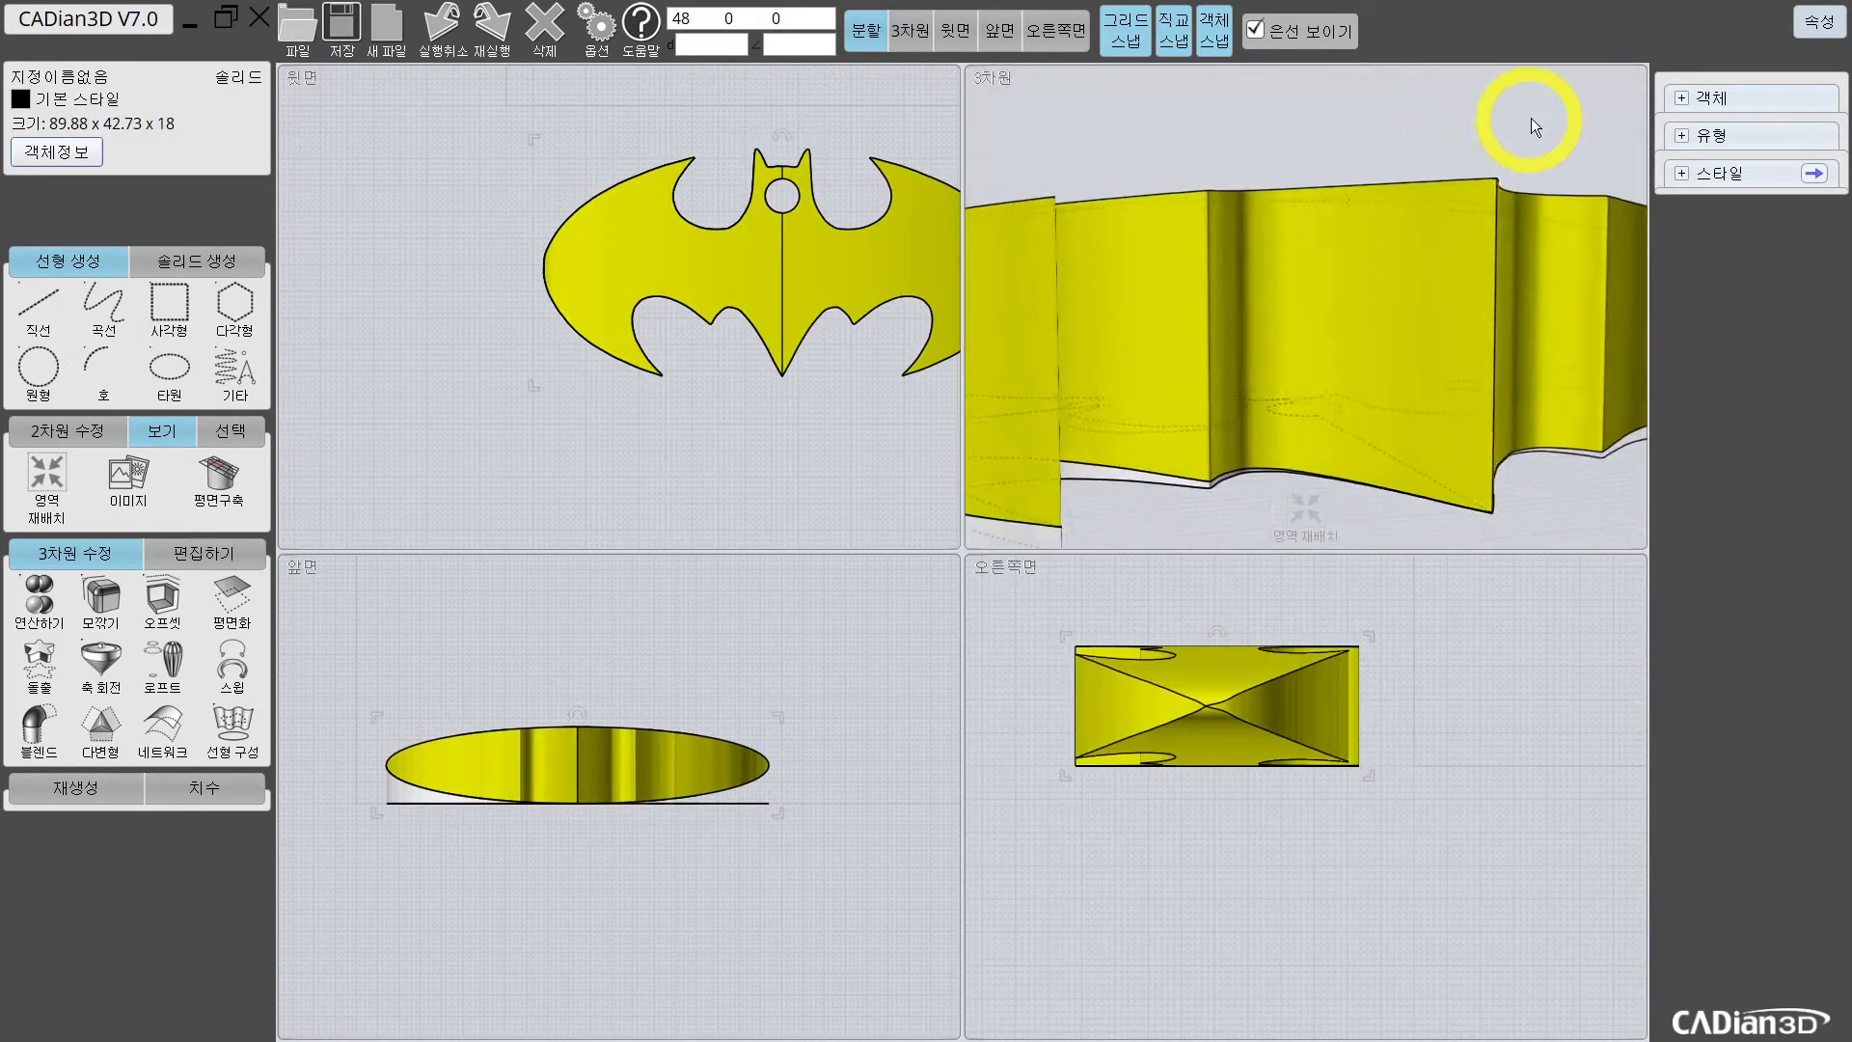
scroll(1395, 325, "down", 5)
right_click_drag(1395, 325, 1490, 439)
left_click(1416, 413)
left_click(1335, 376)
key("Delete")
Step: Hide all line-type objects (선형) and inspect the Batman solid in the 3D and right-side views
left_click(1480, 365)
left_click(1480, 364)
left_click(1681, 136)
left_click(1676, 170)
right_click_drag(1447, 289, 1333, 330)
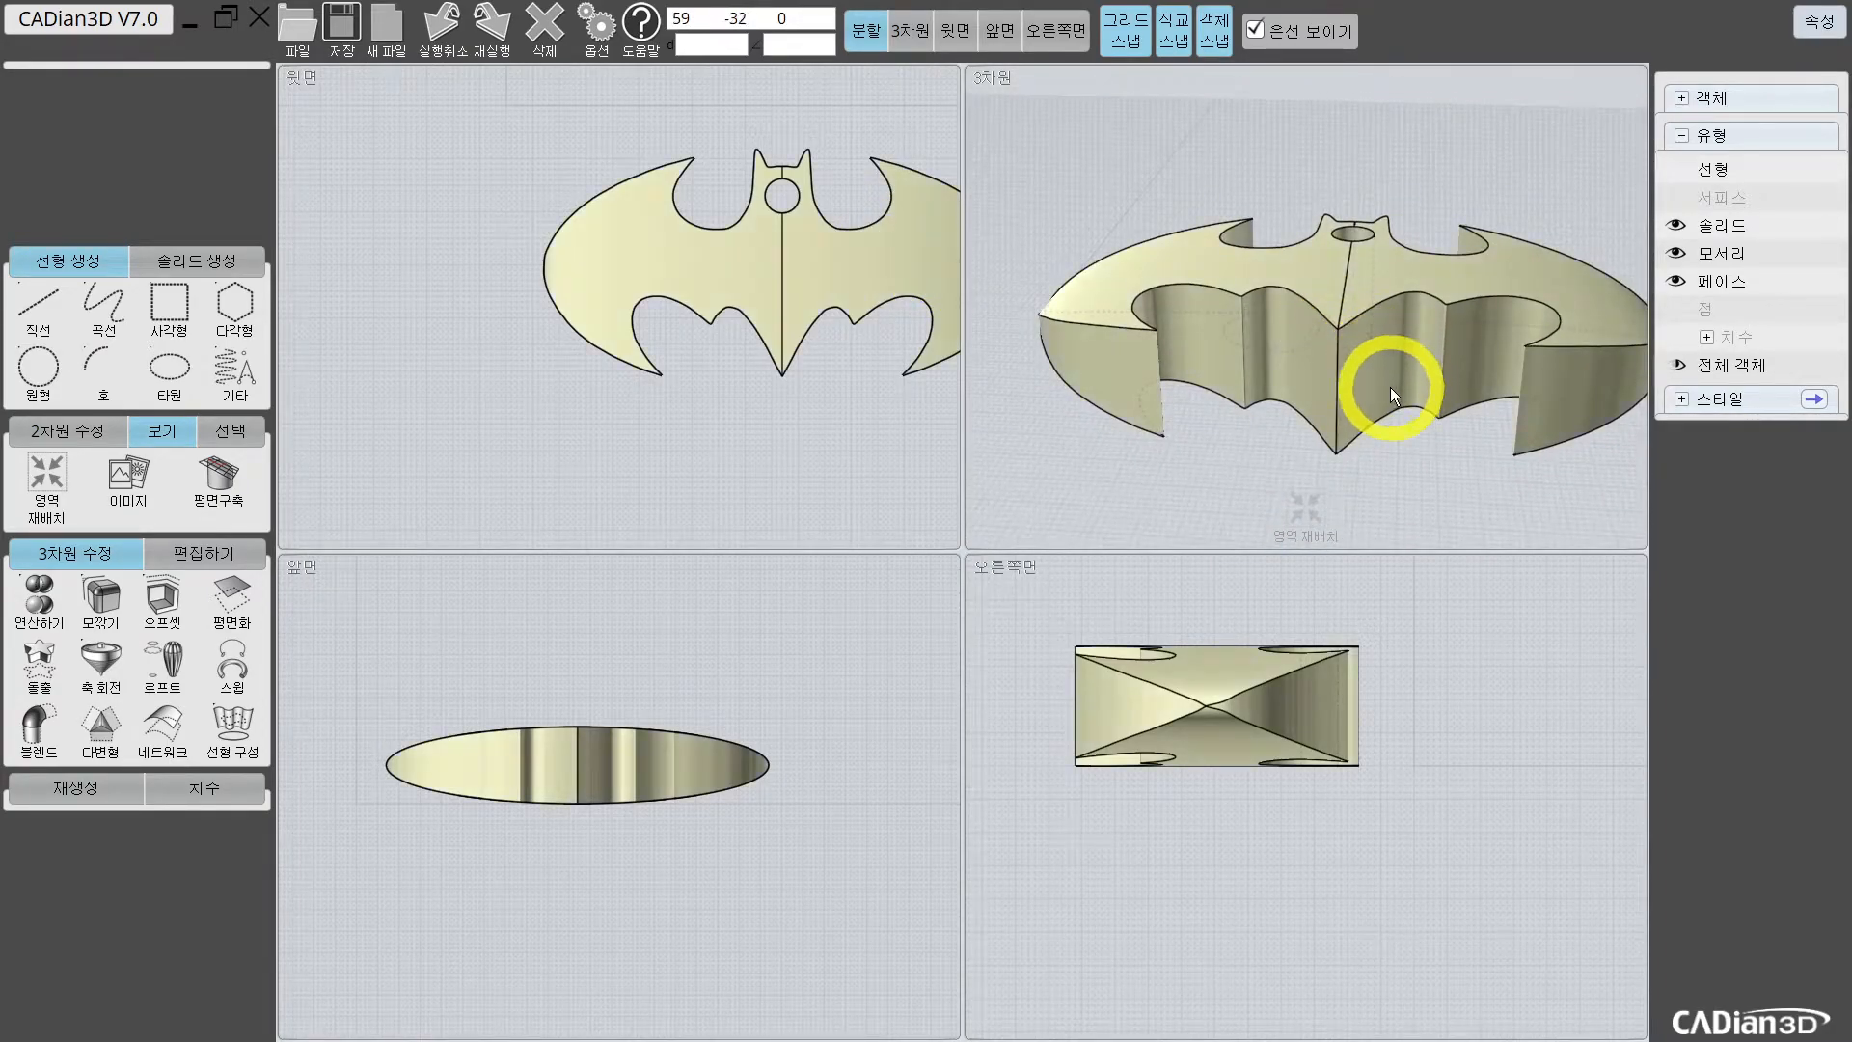
scroll(1340, 668, "up", 3)
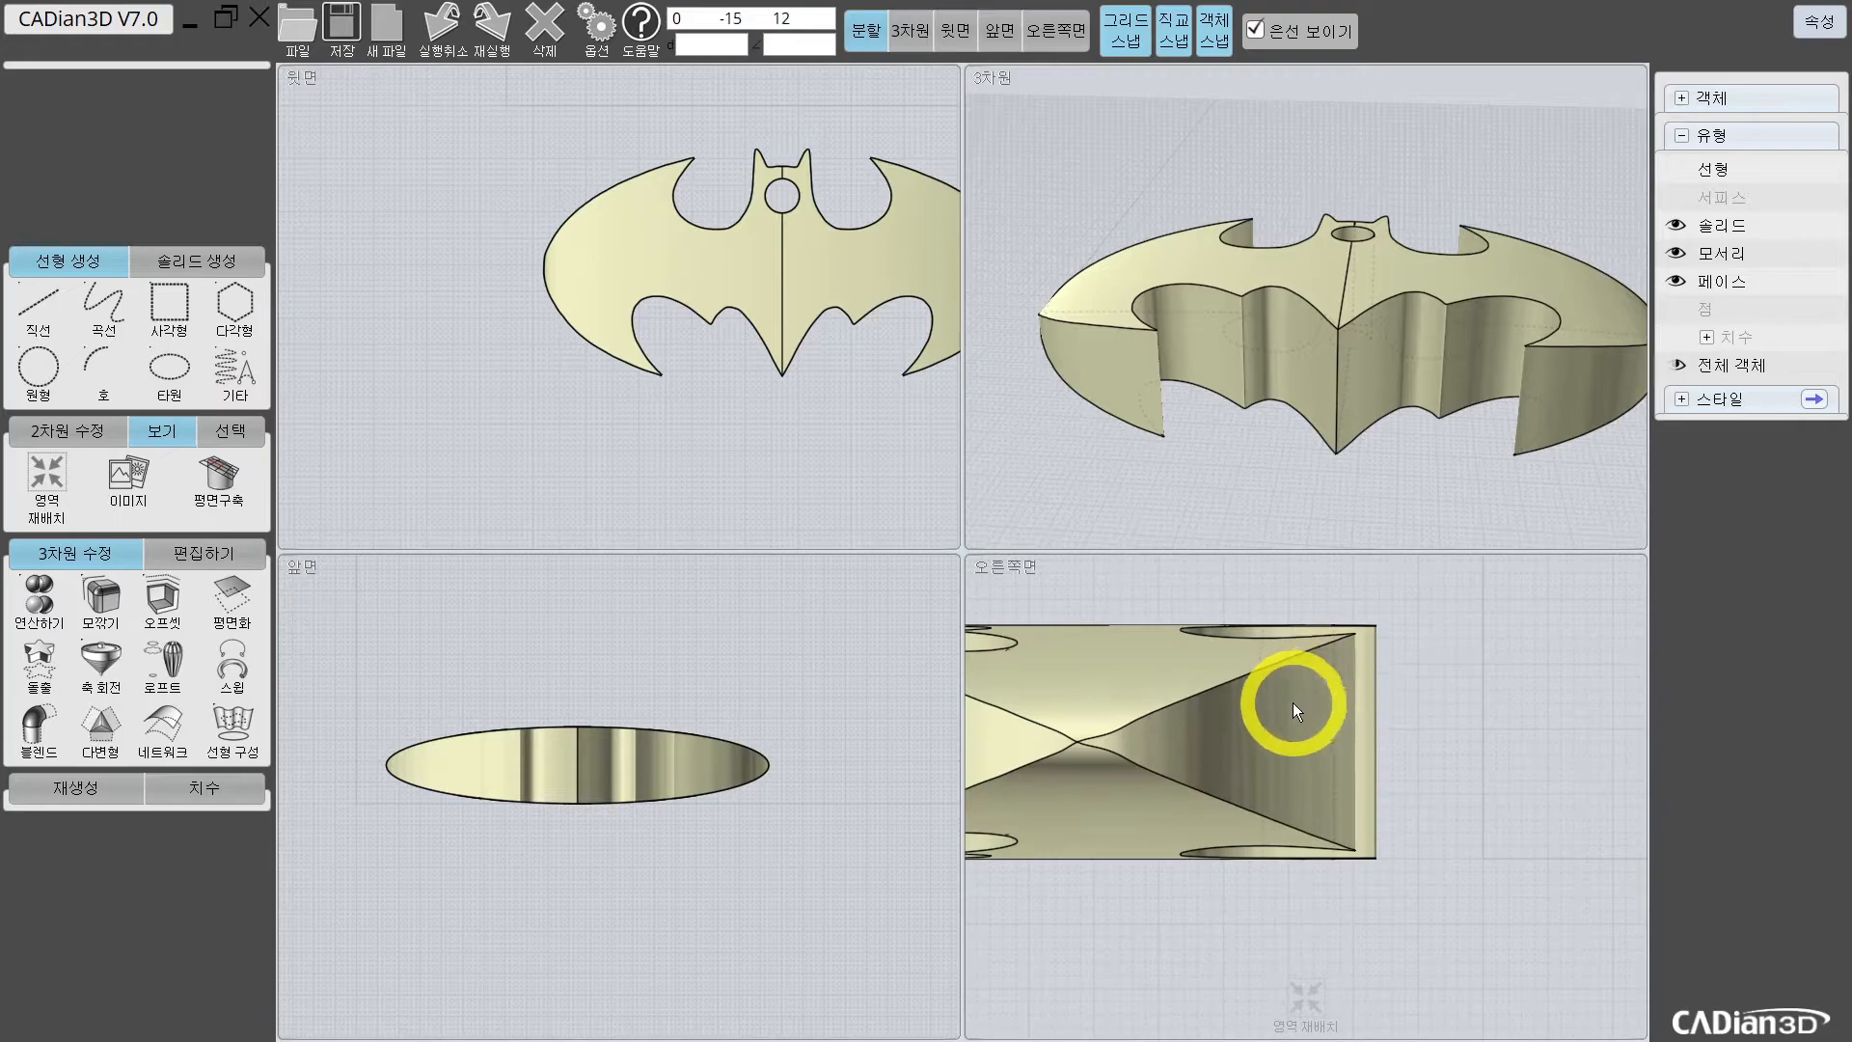
scroll(1292, 702, "down", 4)
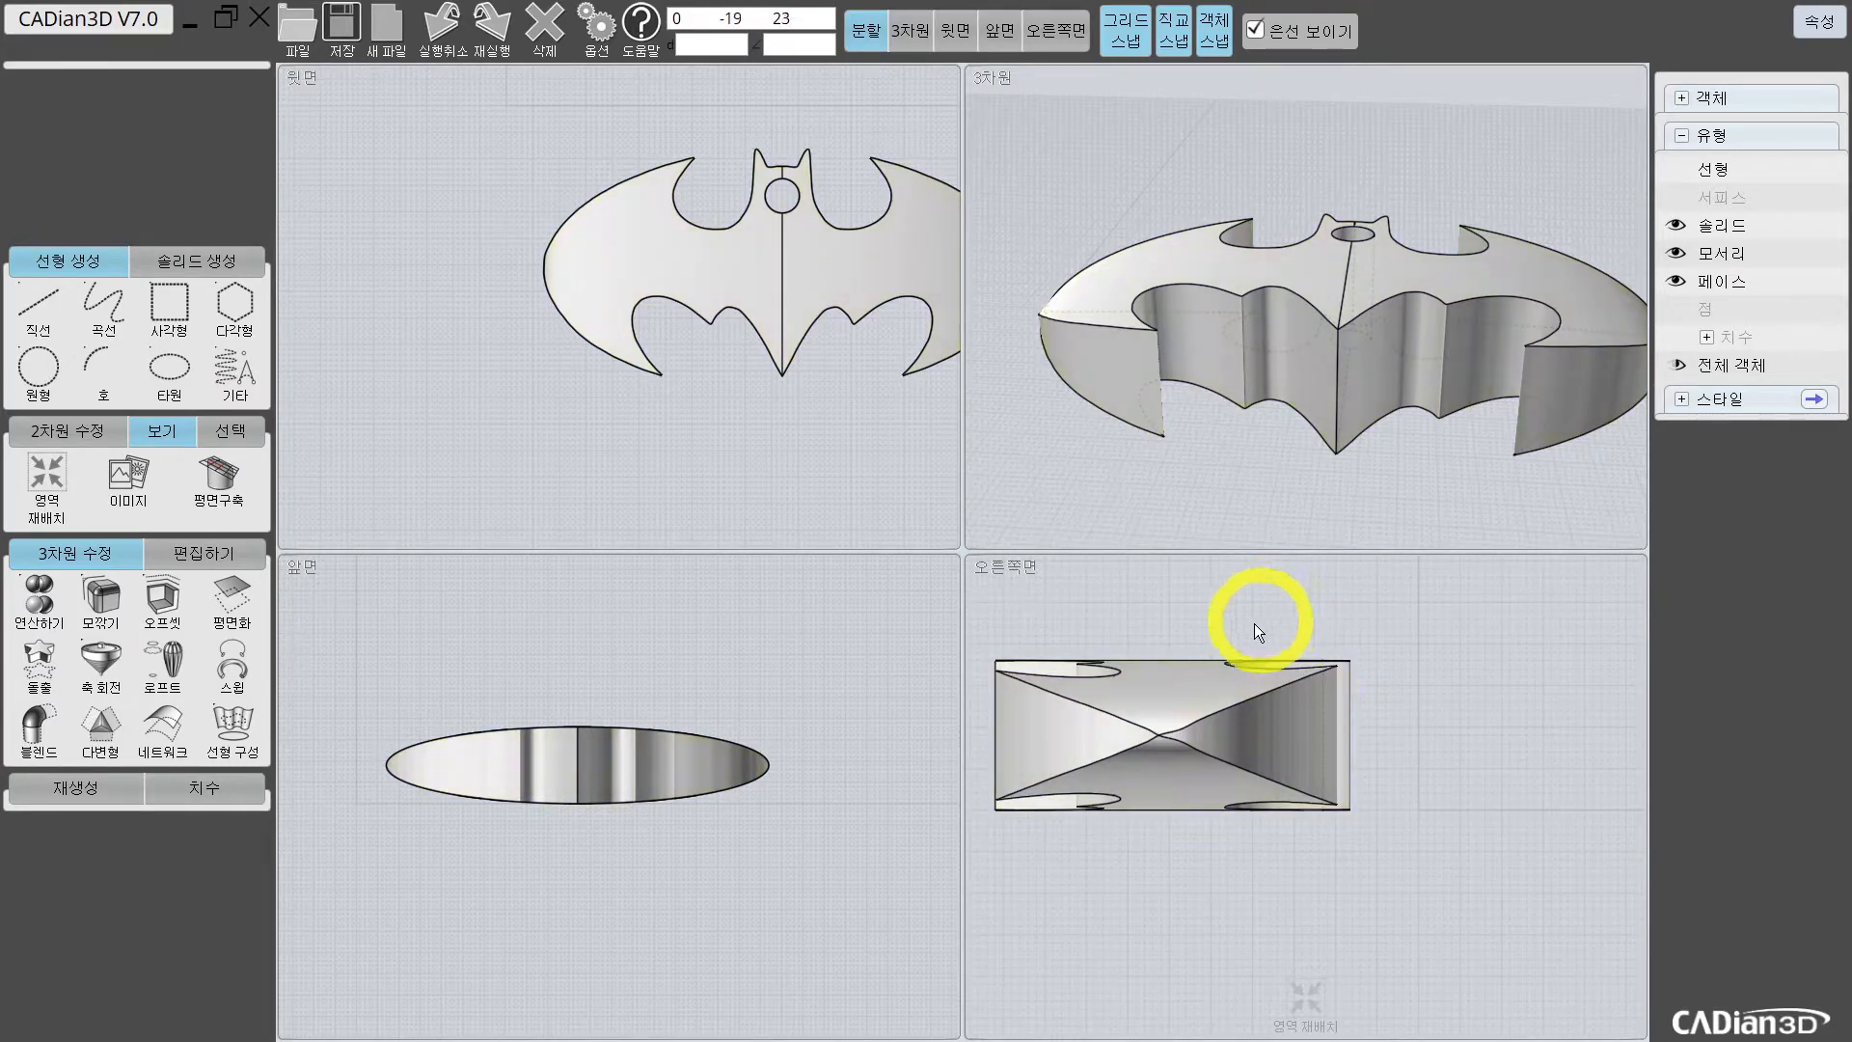
Step: Draw a centre-based ellipse on the bat's mid-plane in the right view, 42.73 wide and about 18 high, matching the solid's side outline
left_click(527, 377)
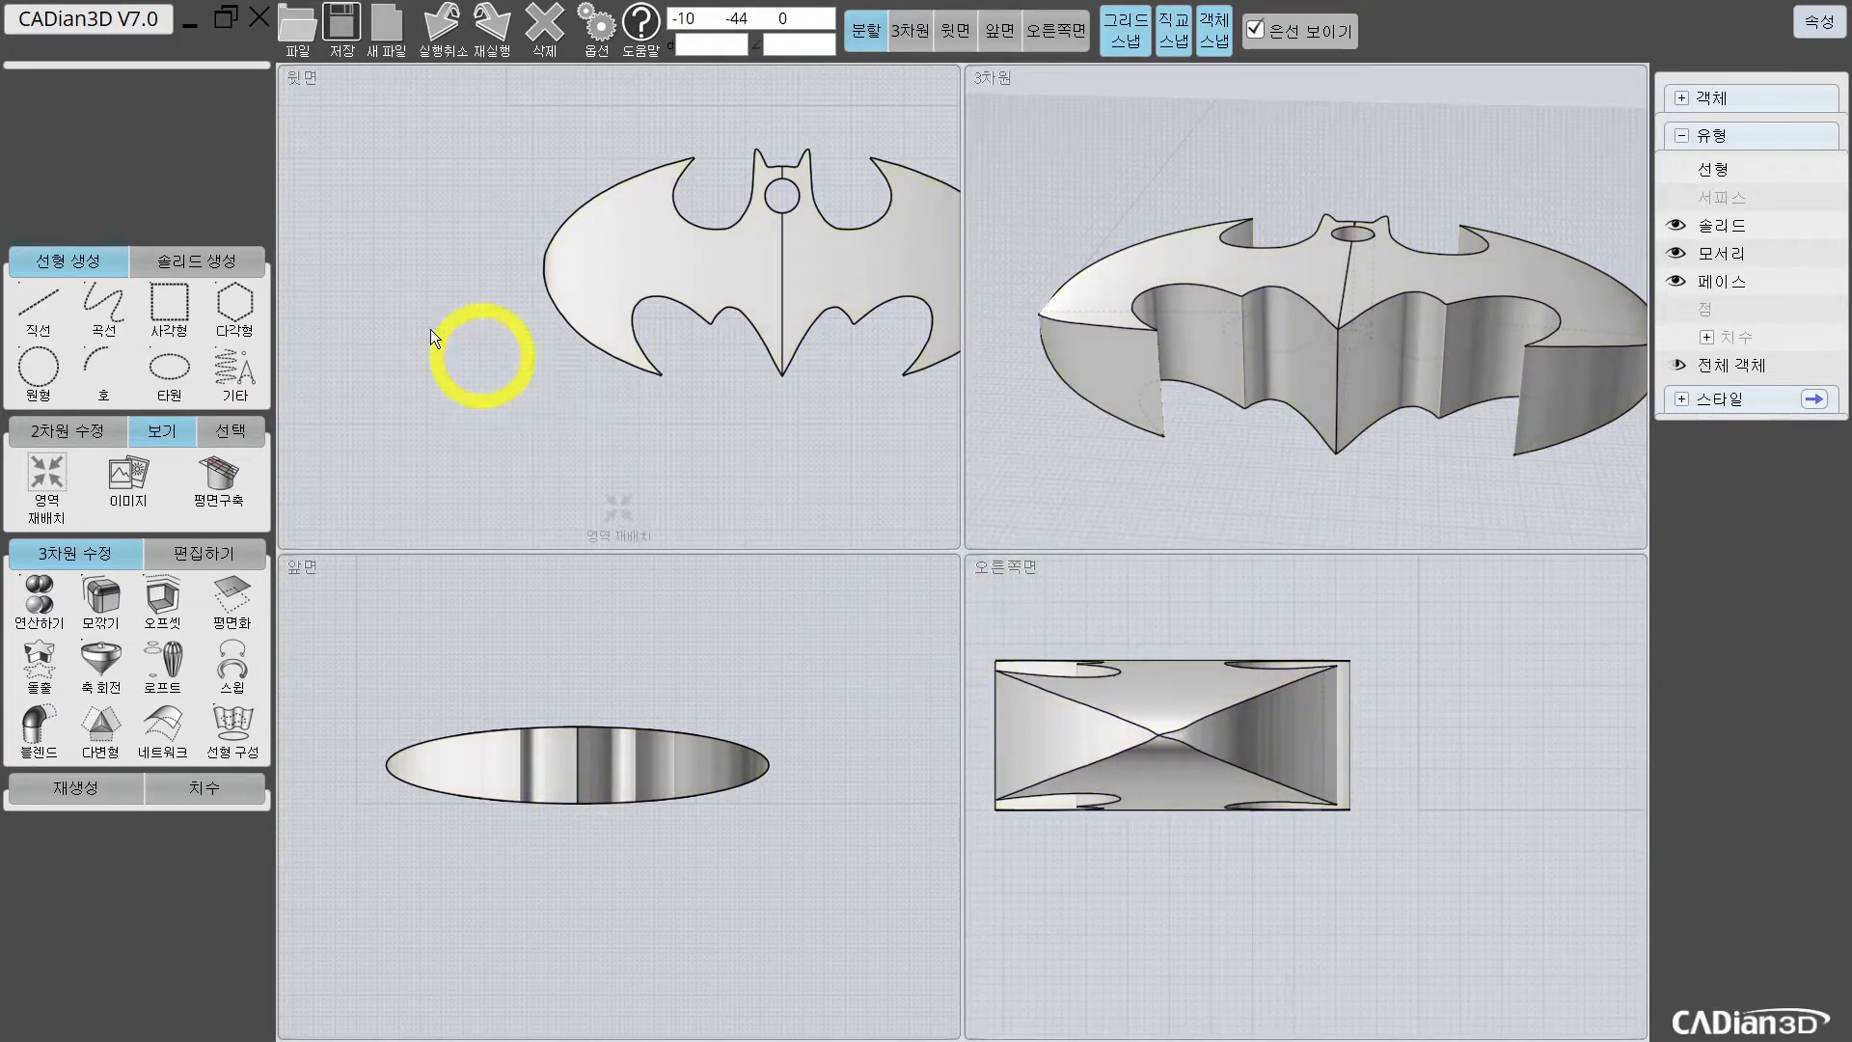
left_click(166, 376)
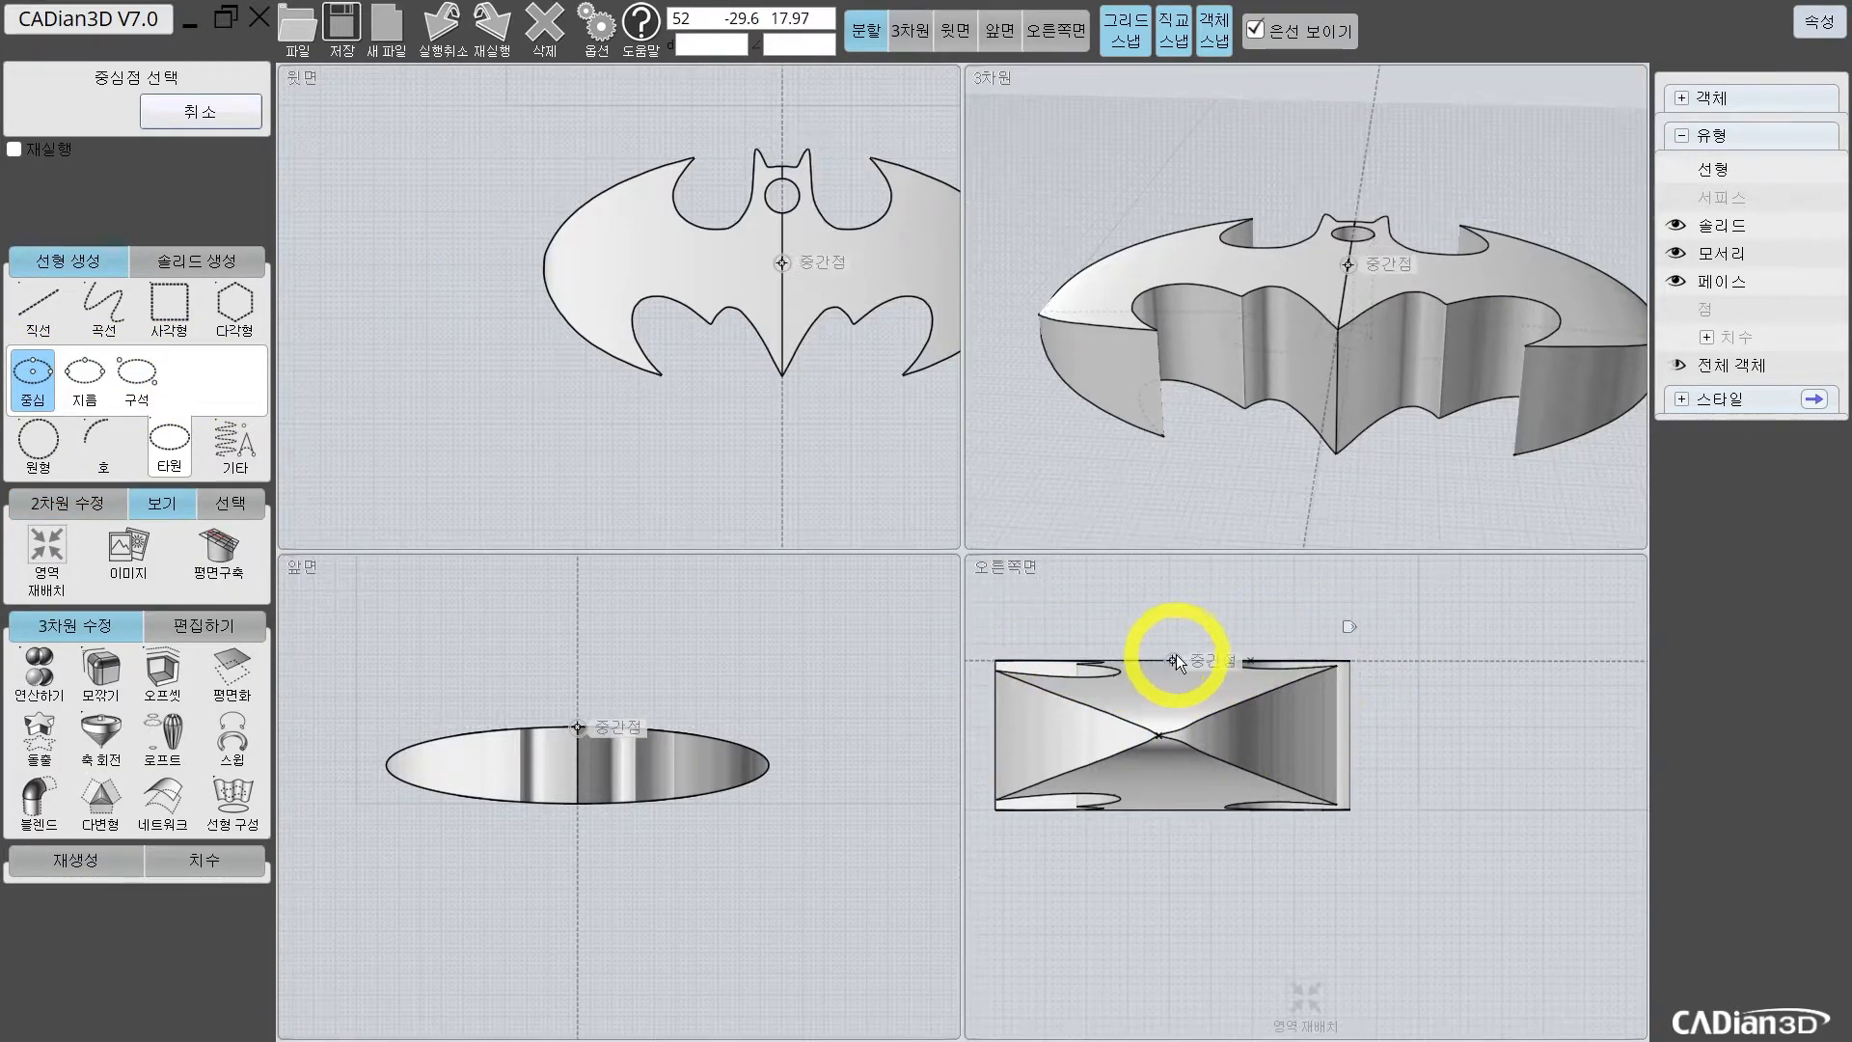
scroll(1177, 738, "up", 3)
left_click(1164, 739)
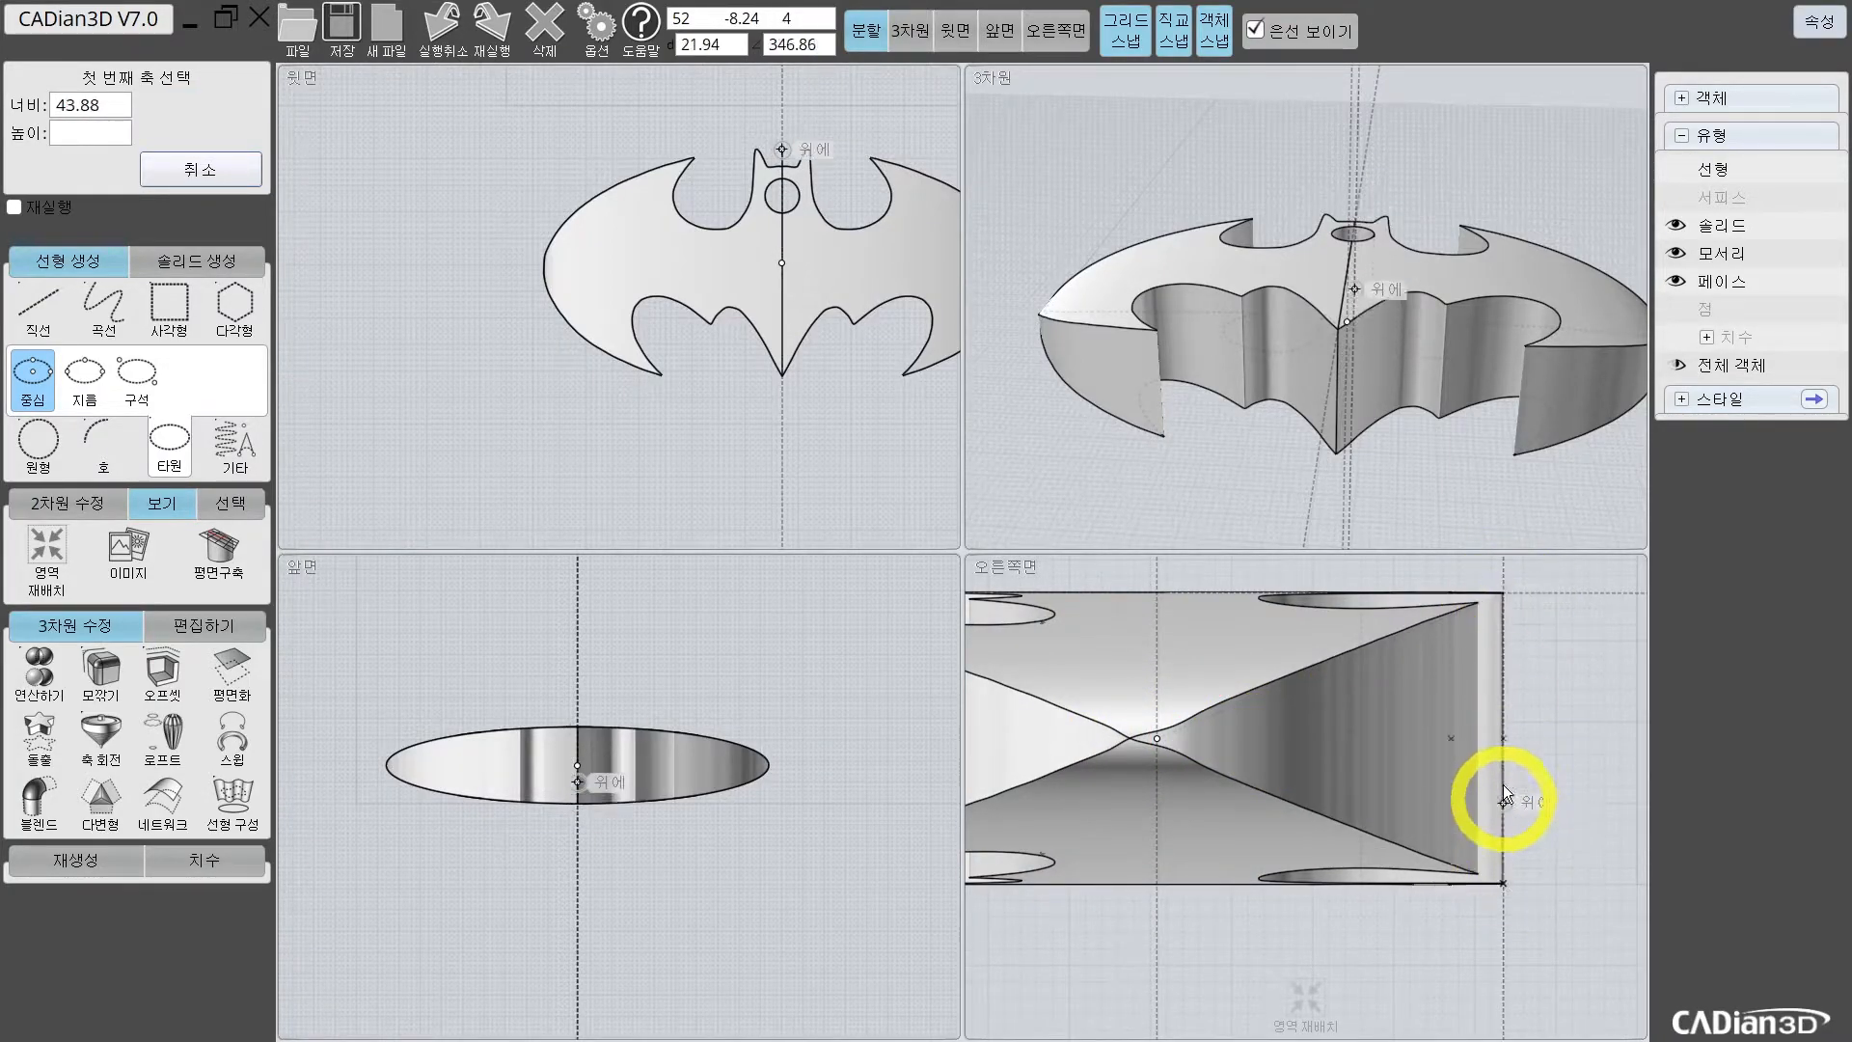
left_click(1503, 739)
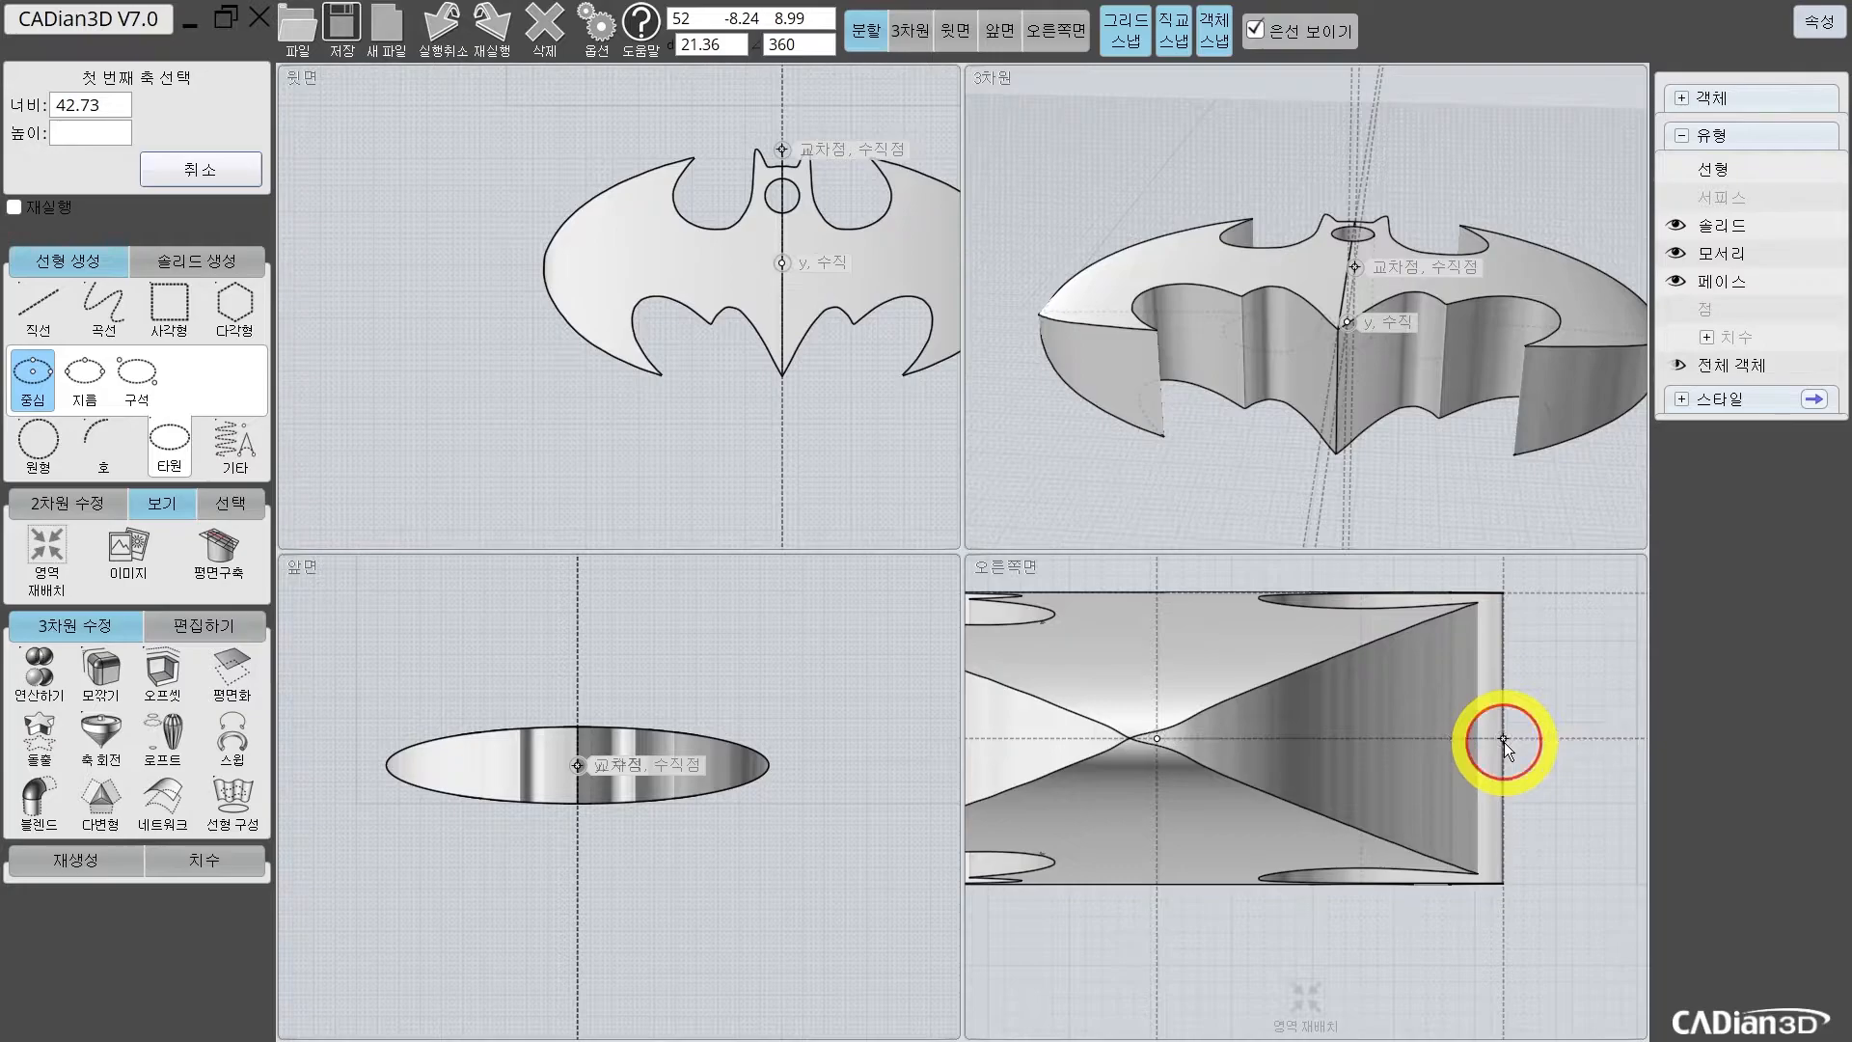
left_click(1156, 590)
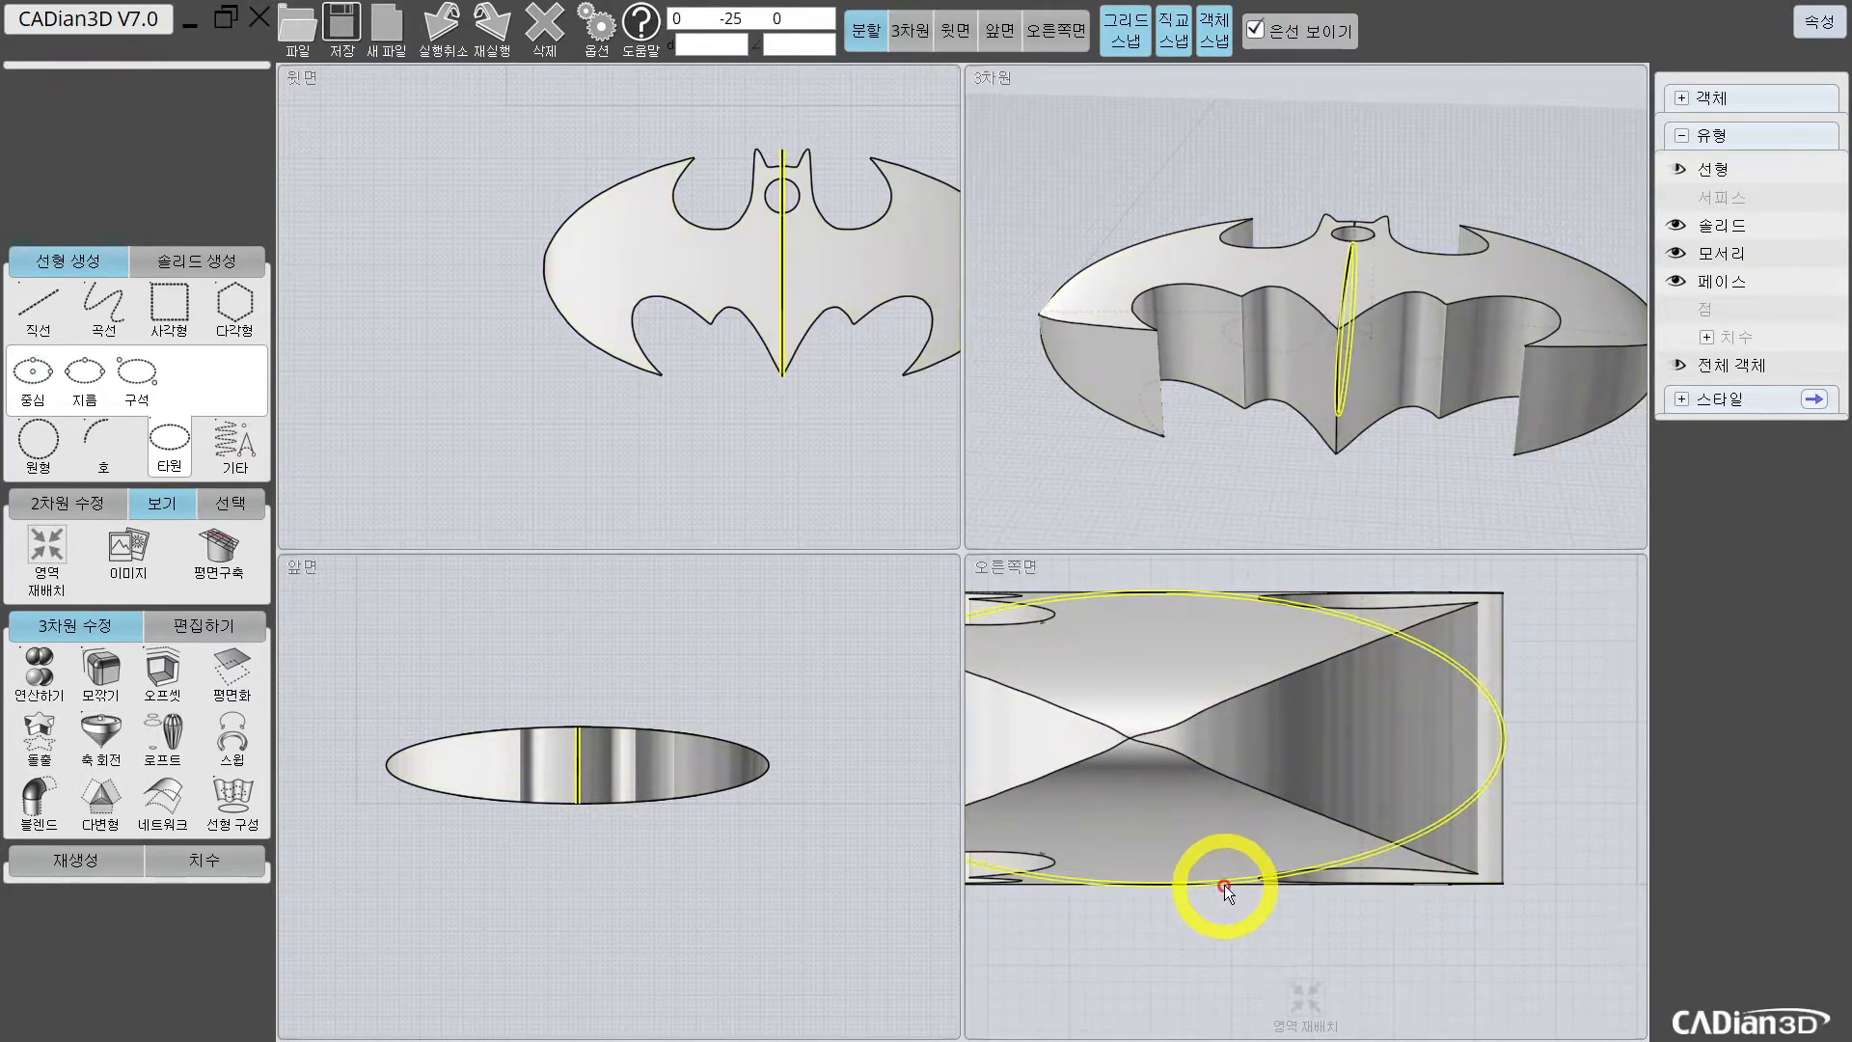
Step: Merge (병합) the ellipse with the bat solid, keeping only the volume inside the ellipse so its side profile becomes elliptical
left_click(688, 598)
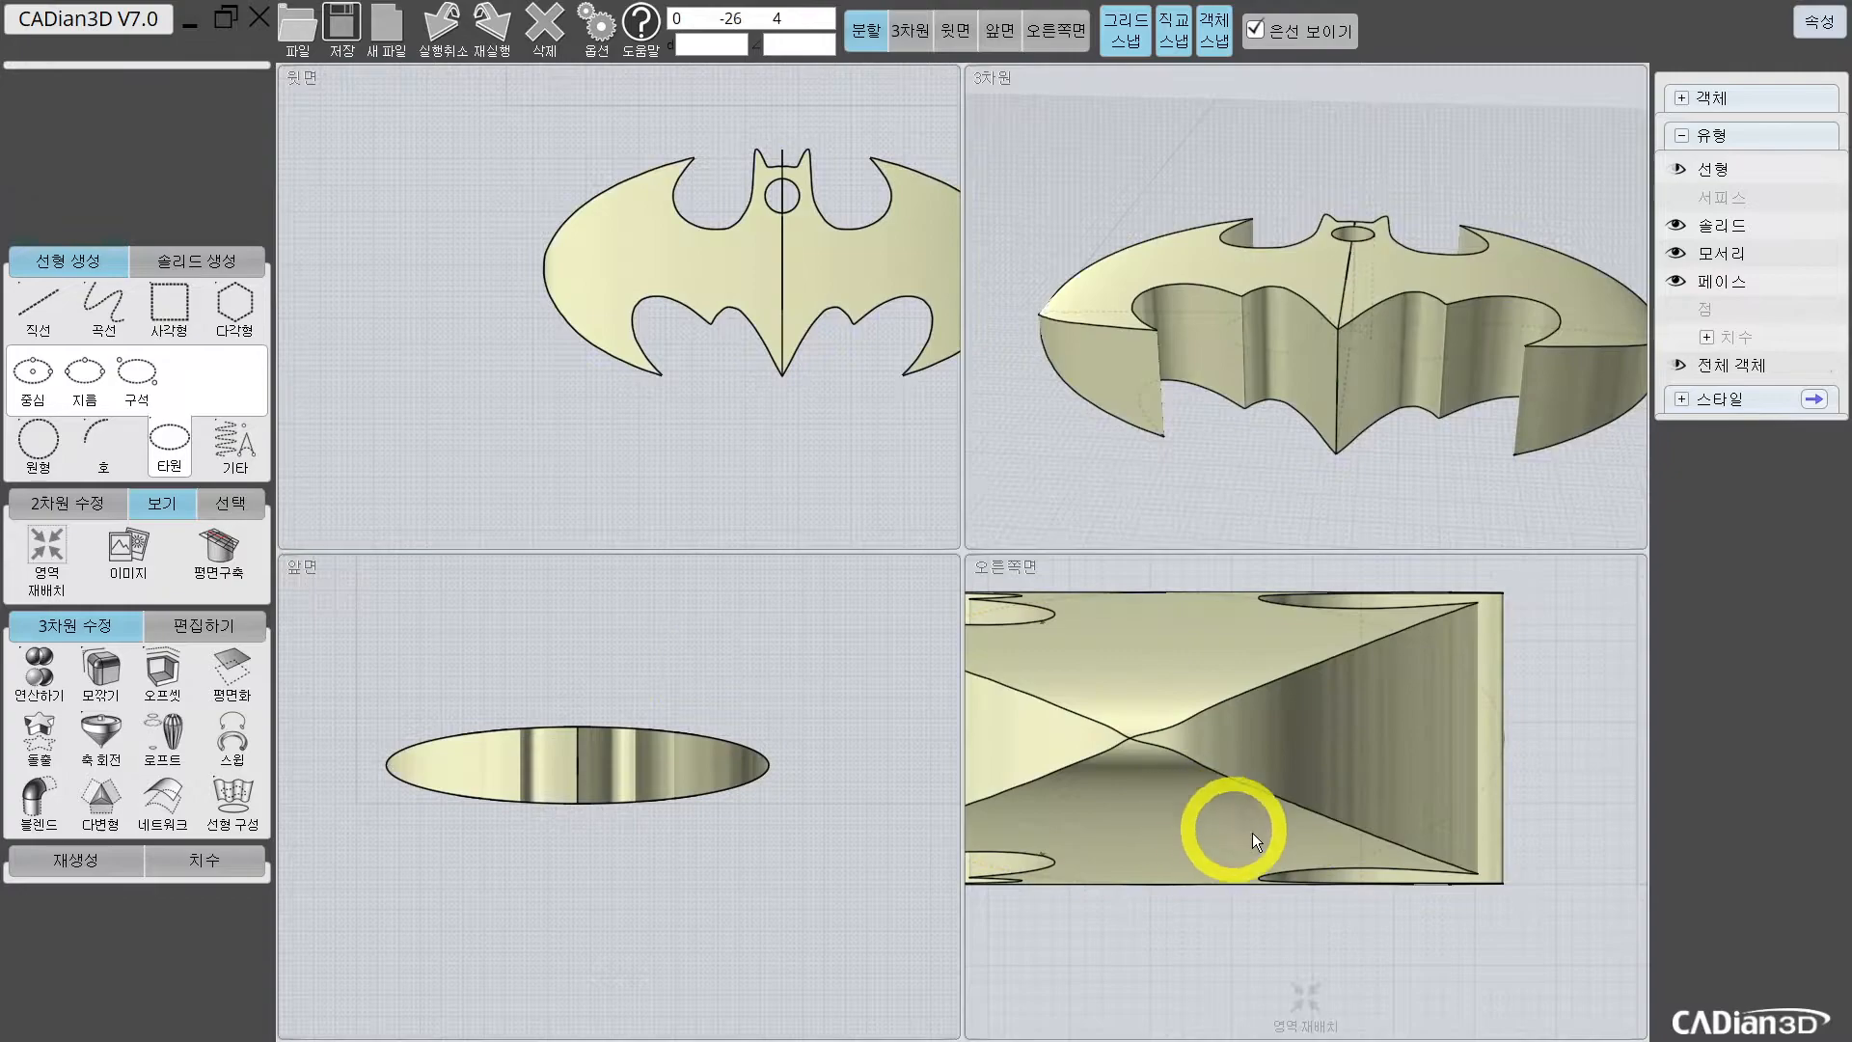
left_click(1501, 739)
left_click(1142, 731, "shift")
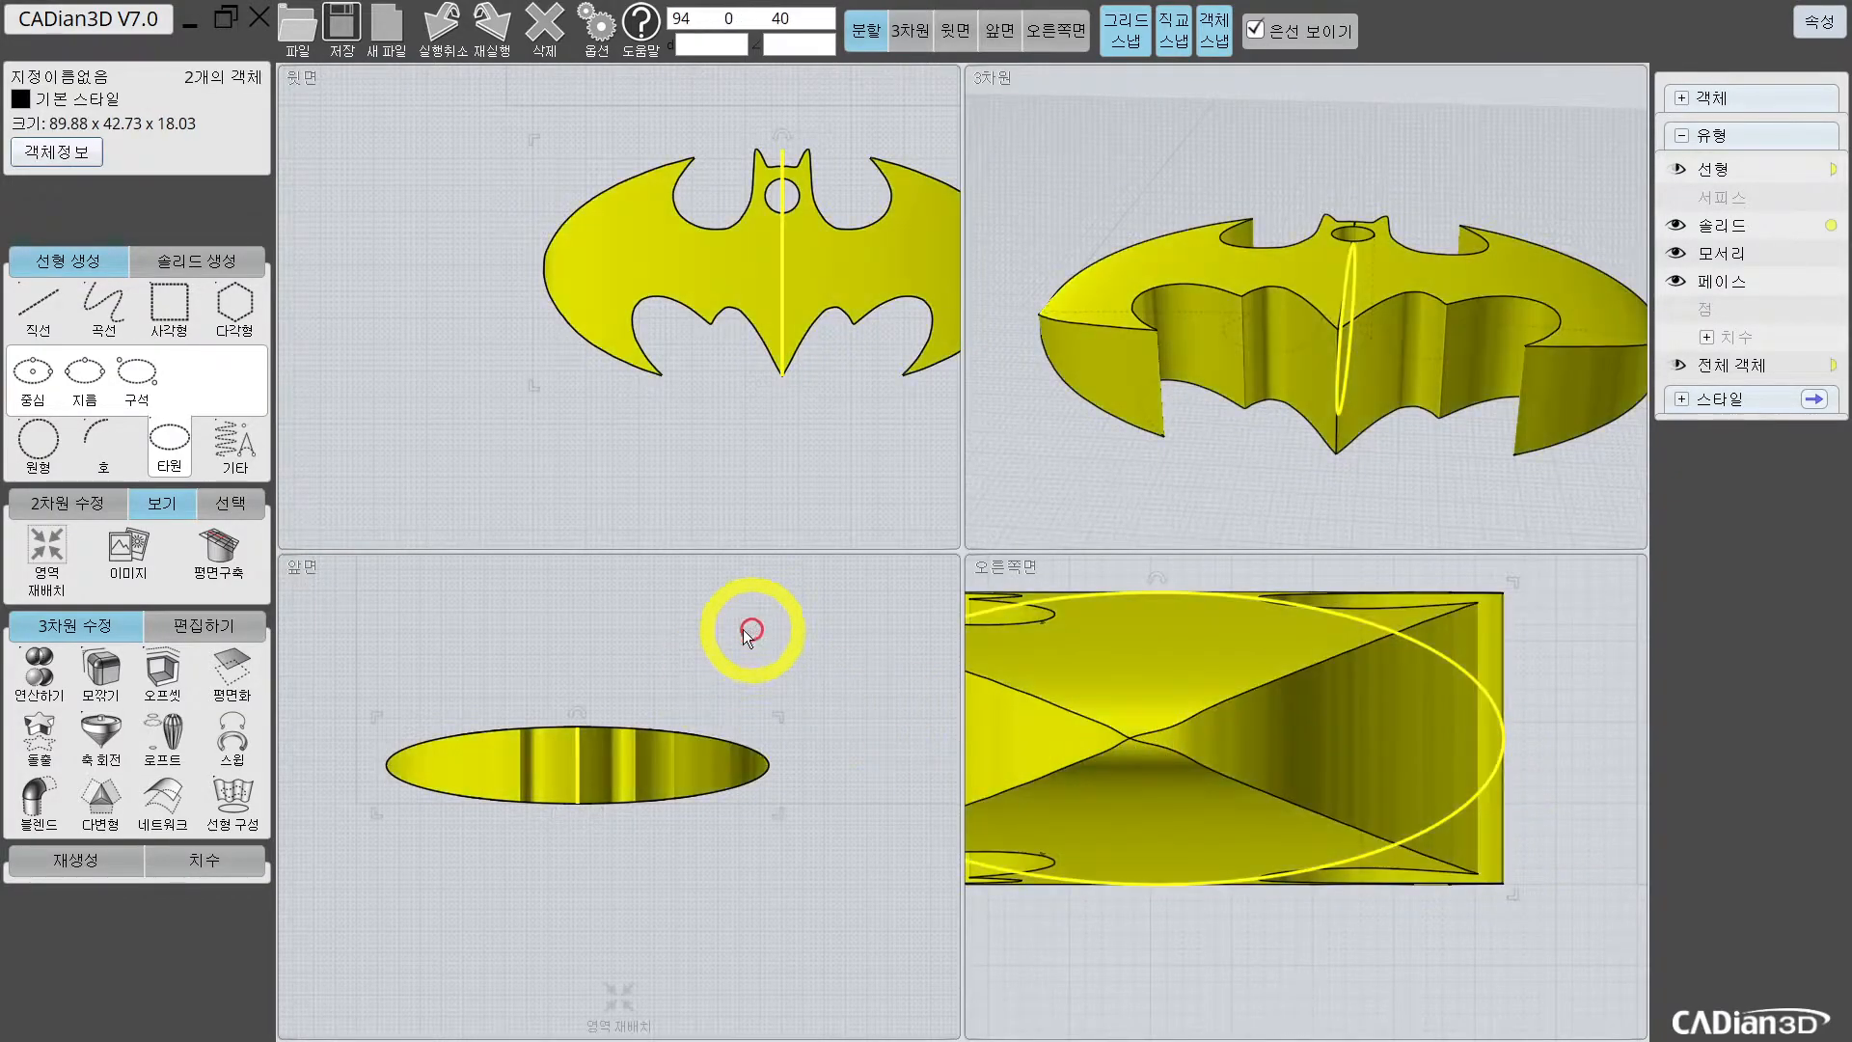
left_click(390, 593)
left_click(1499, 714)
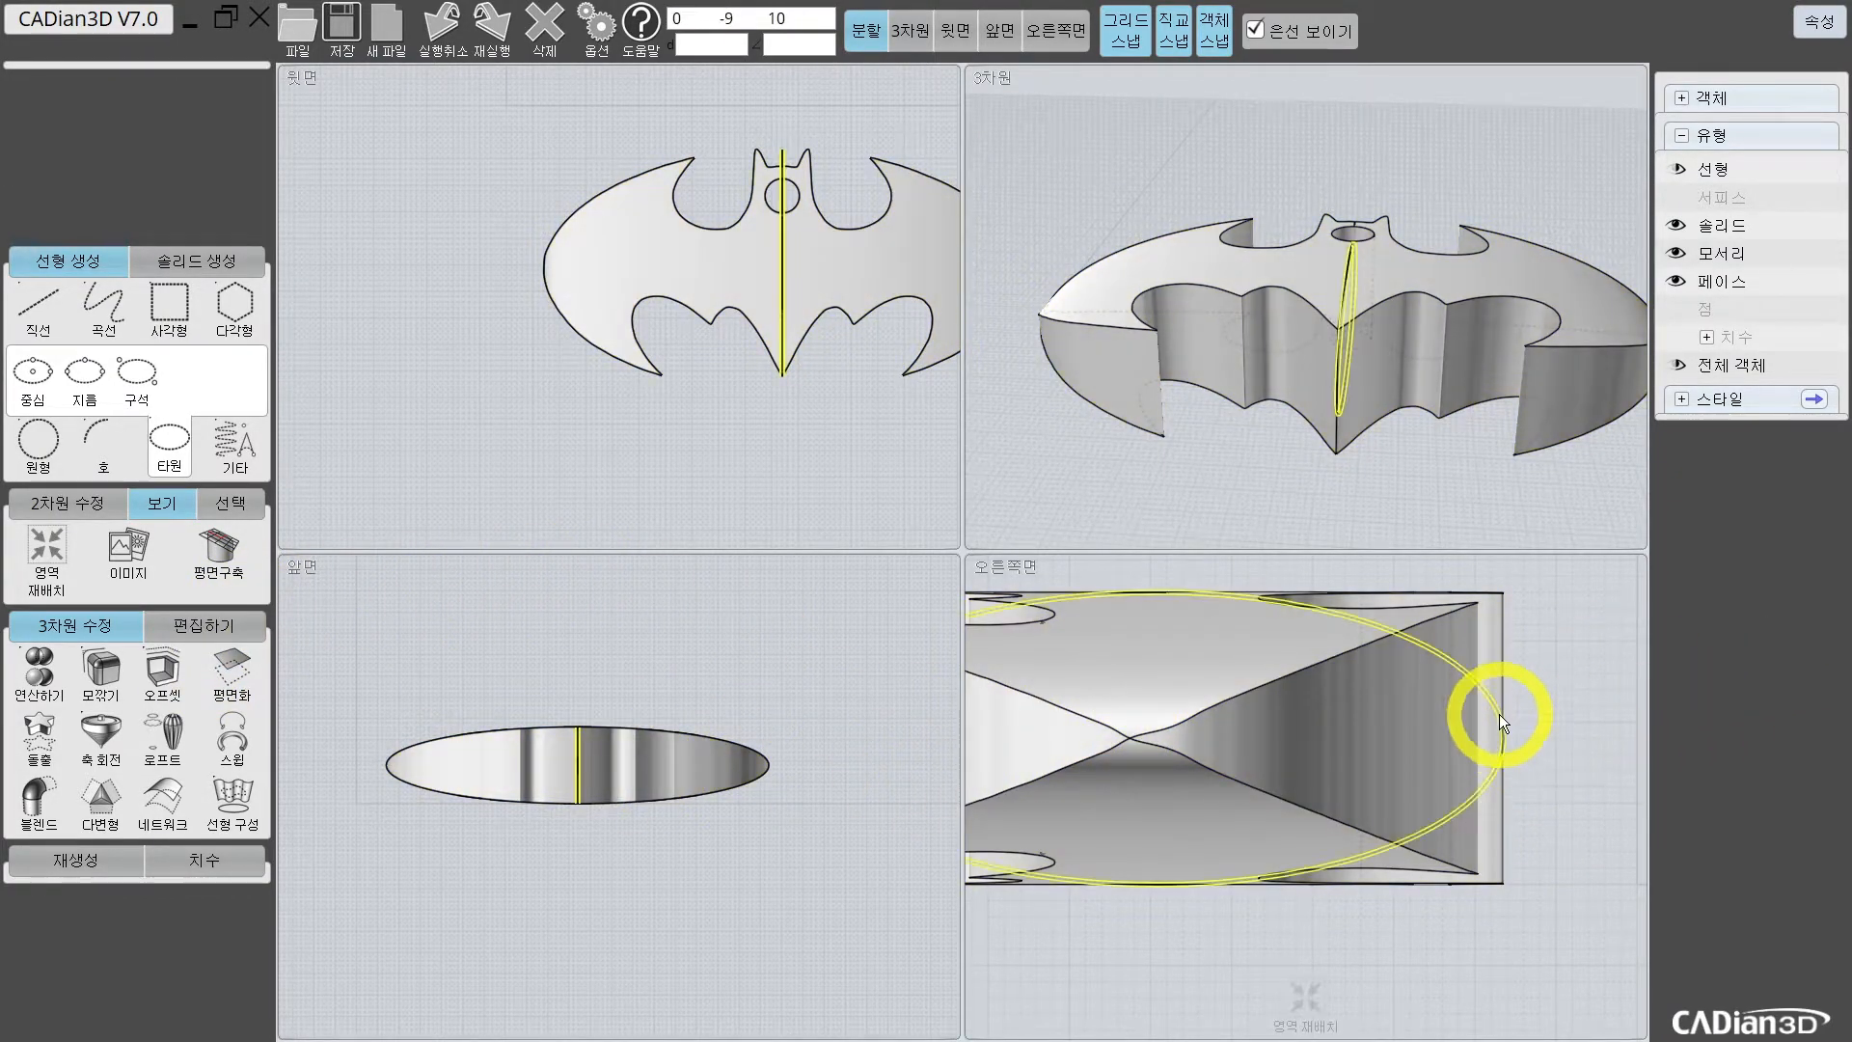
left_click(1158, 714, "shift")
left_click(39, 670)
left_click(176, 625)
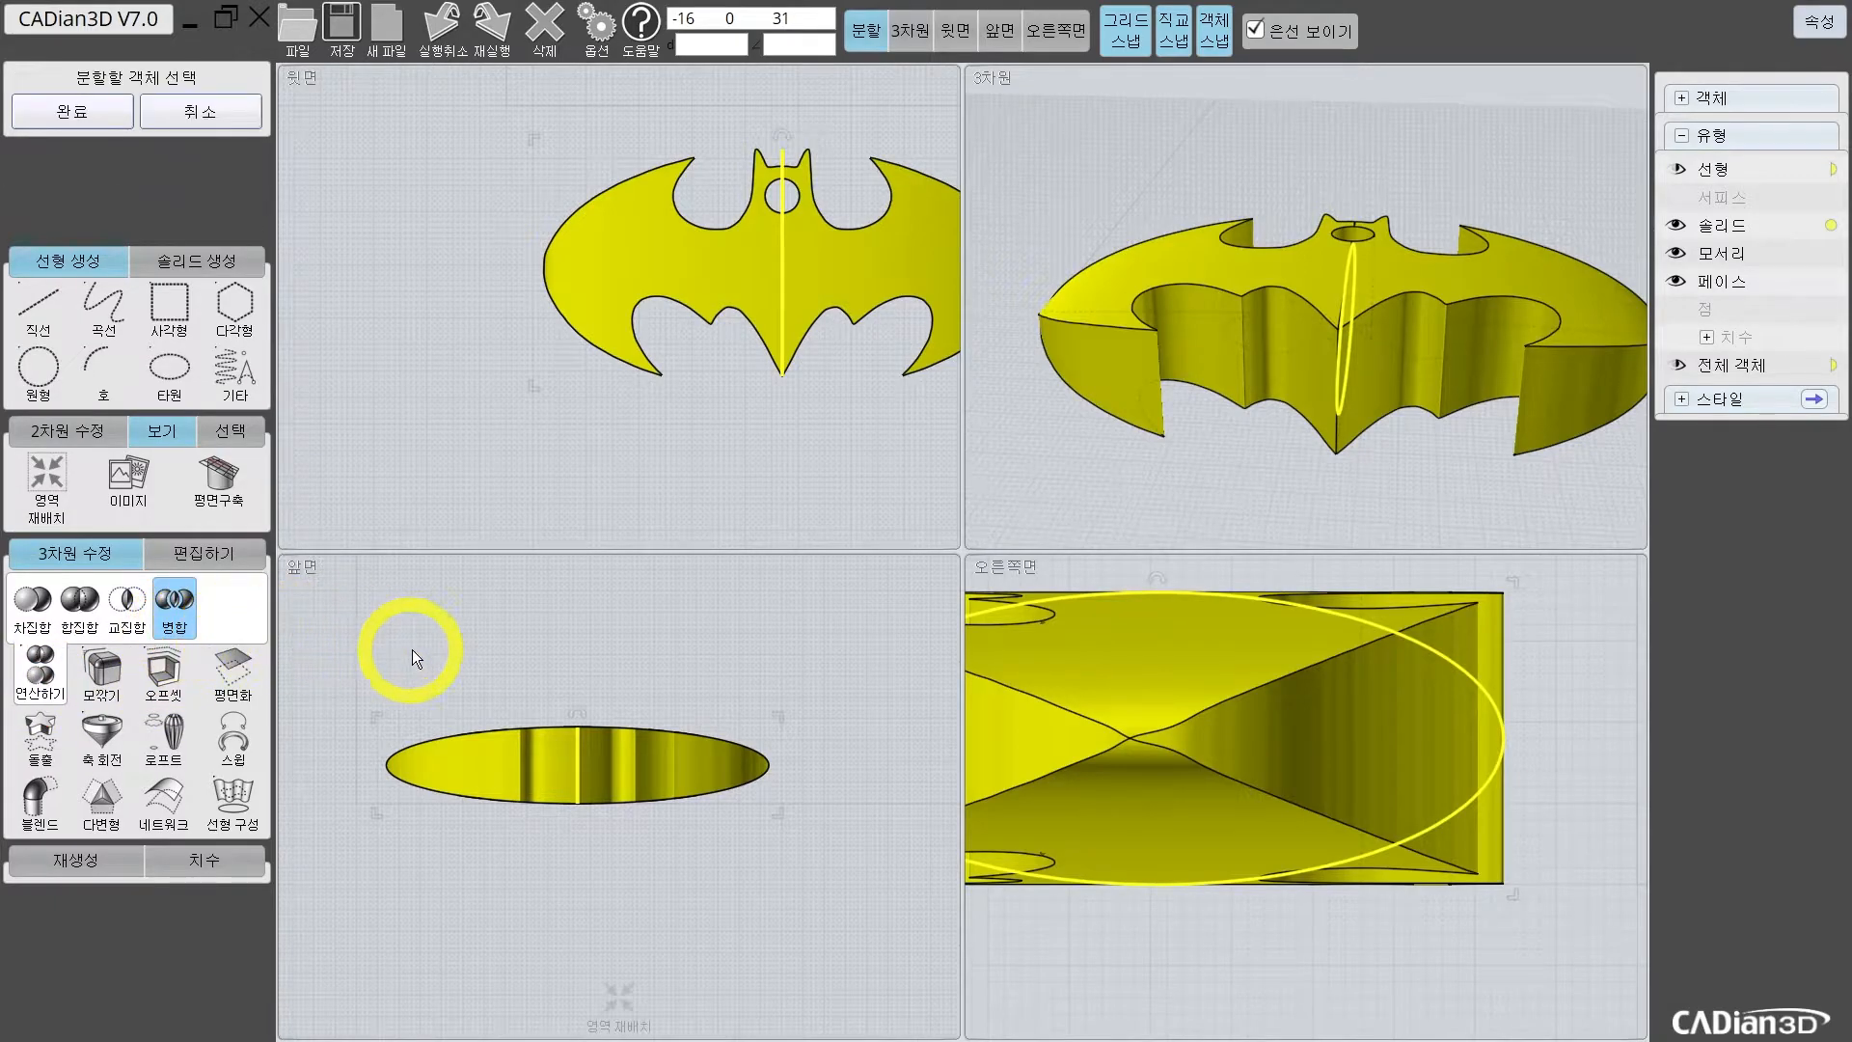
left_click(1242, 634)
left_click(1501, 584)
left_click(1393, 357)
left_click_drag(1393, 357, 1207, 513)
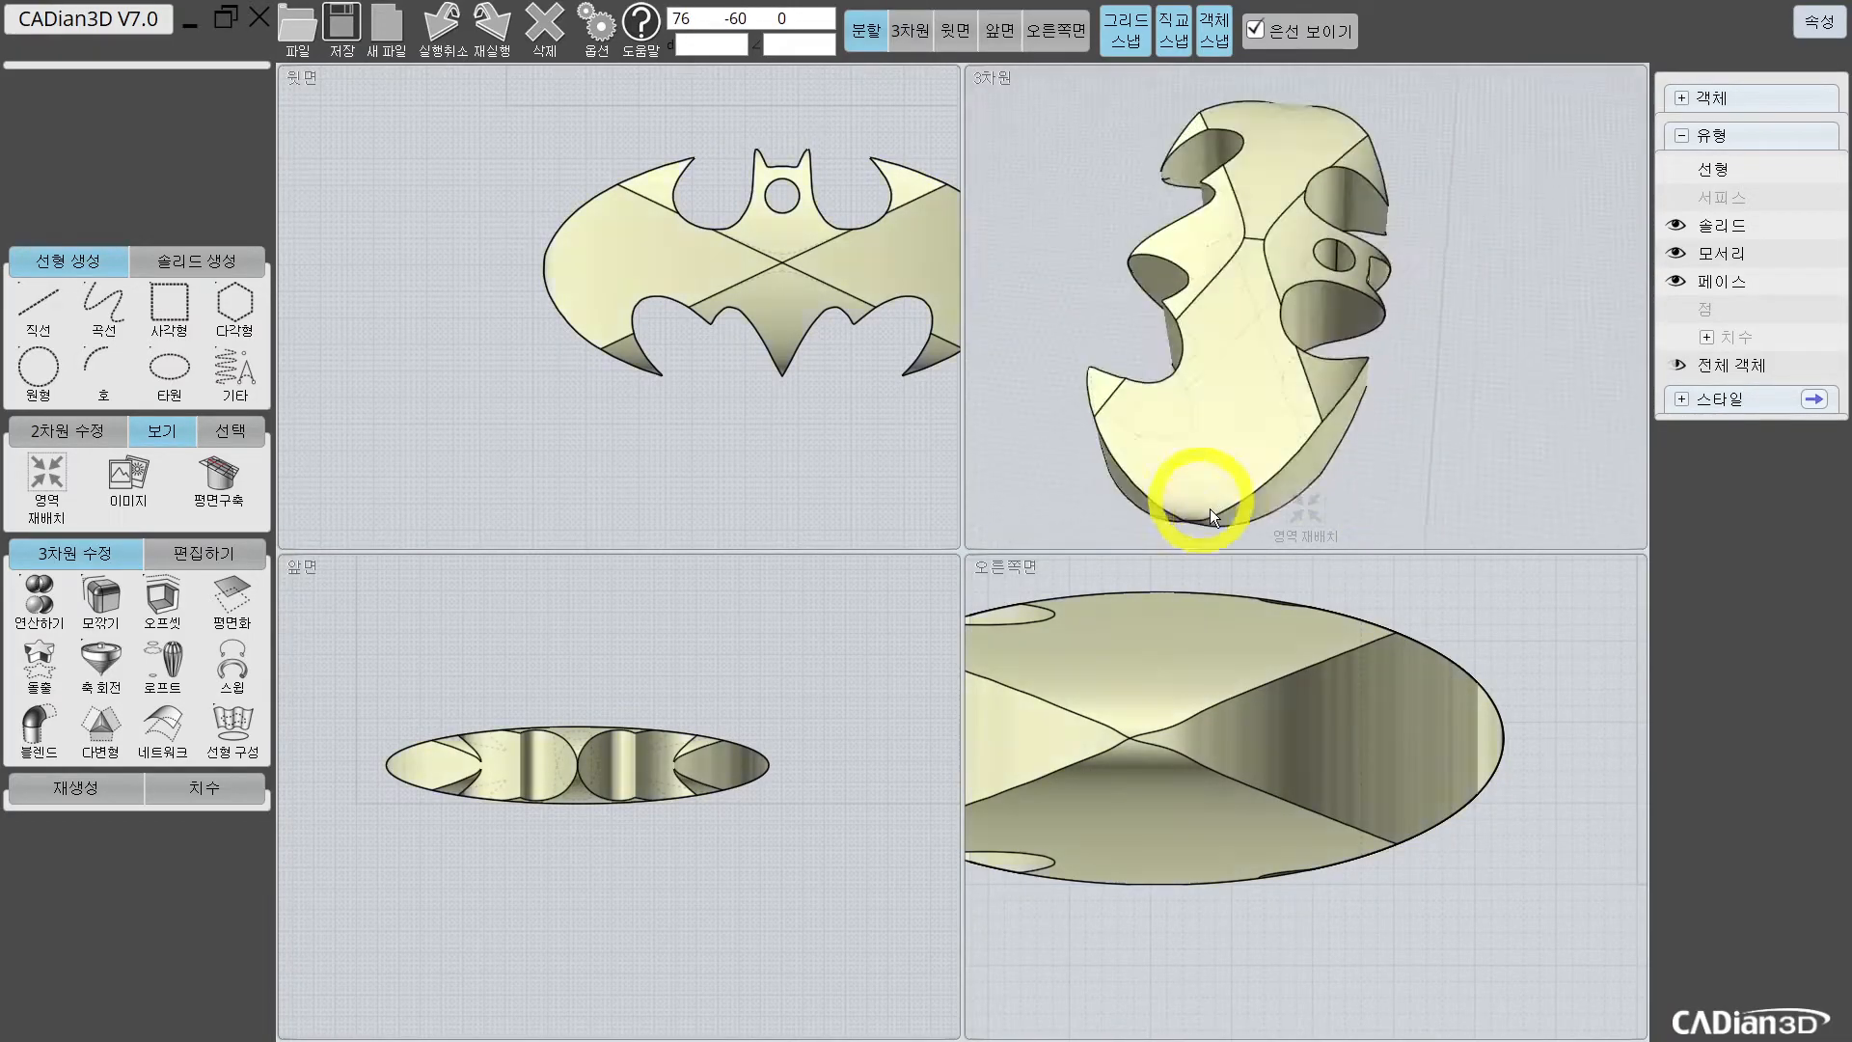
Step: With the trimmed bat solid selected, add a new black style named 검정색 to the style list
right_click_drag(850, 218, 753, 285)
right_click_drag(1235, 434, 1160, 359)
left_click(1160, 359)
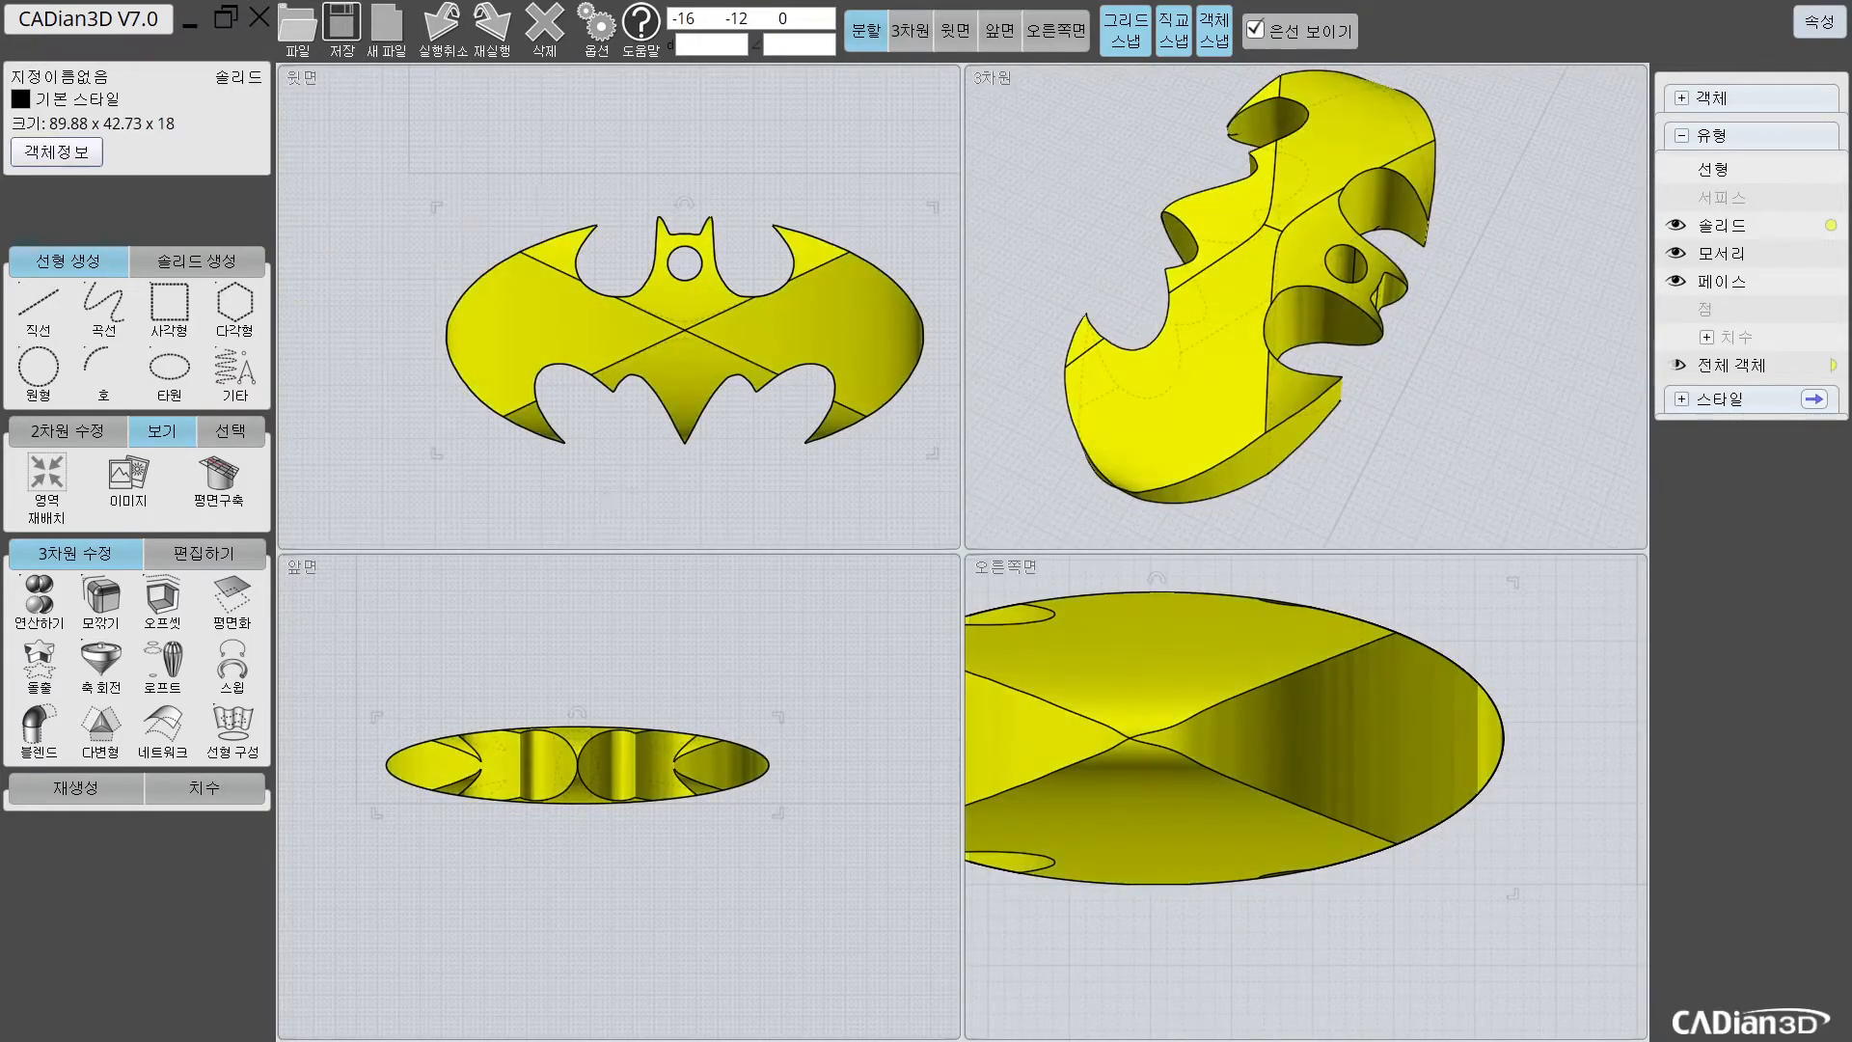
left_click(97, 108)
left_click(217, 307)
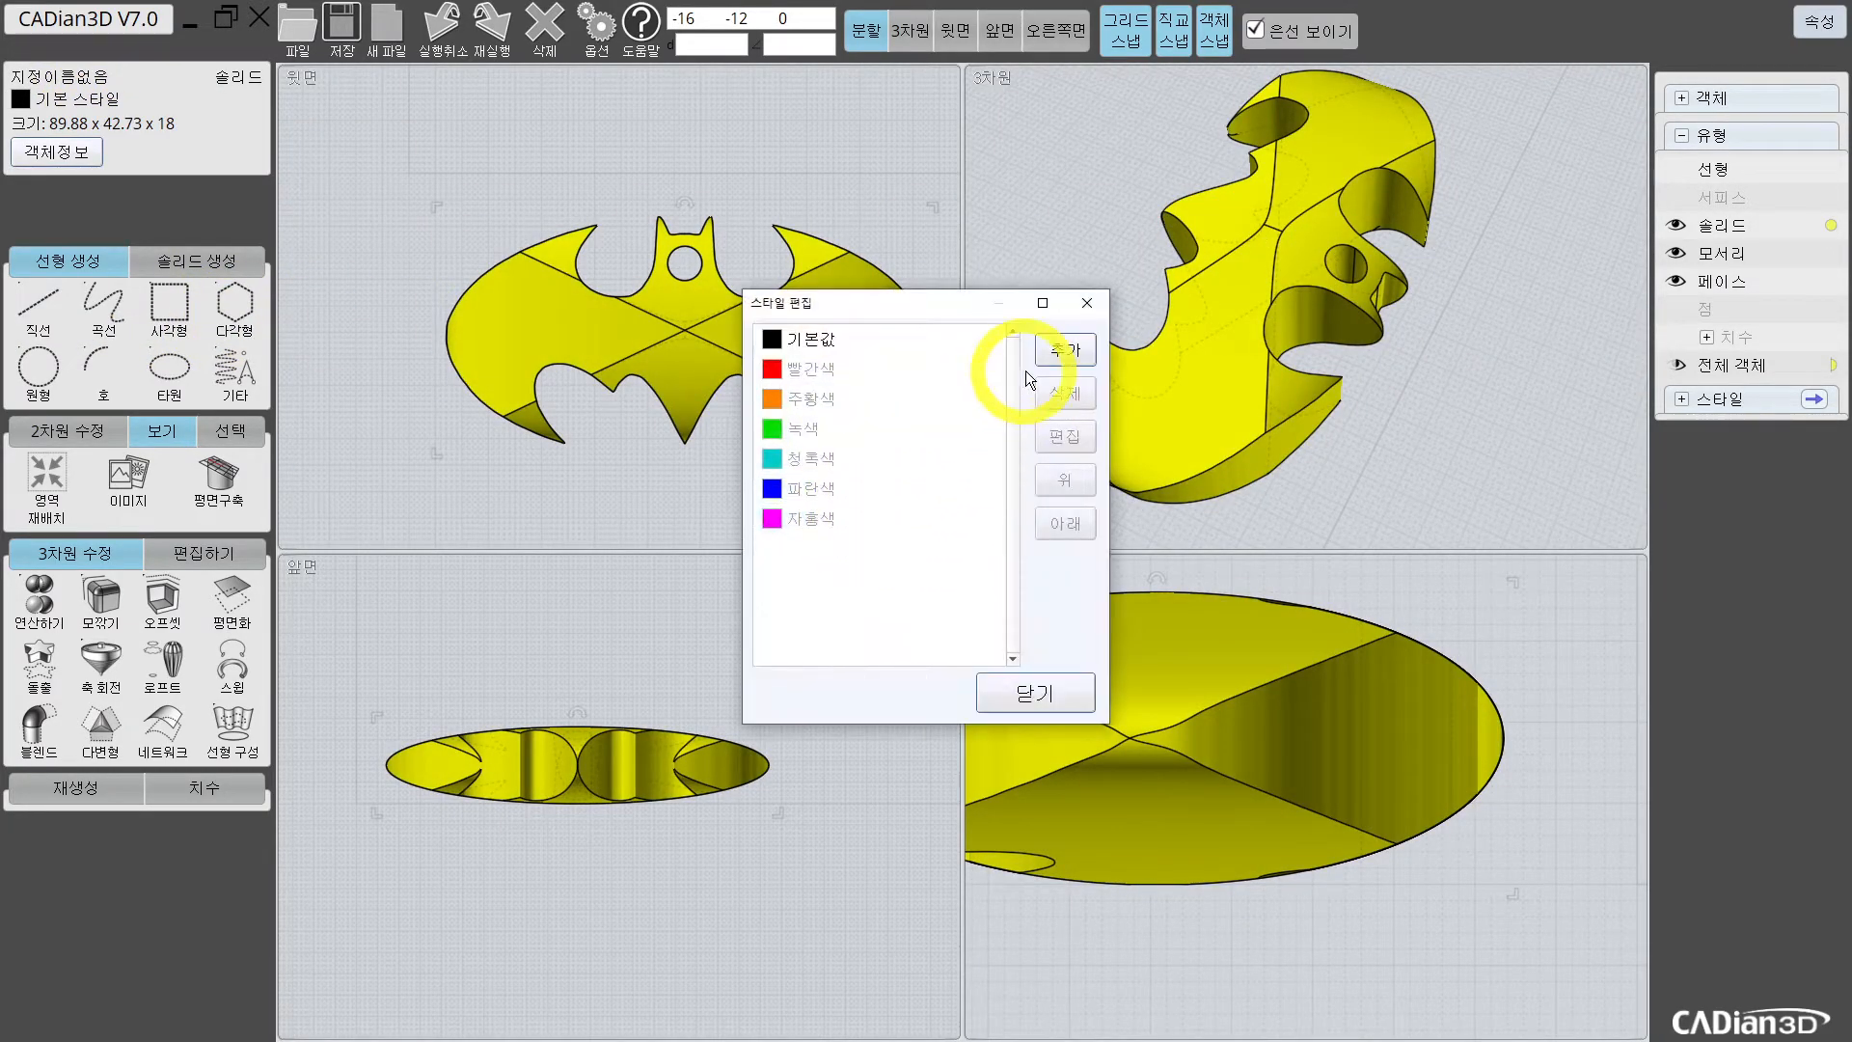
left_click(1062, 349)
type("검정색")
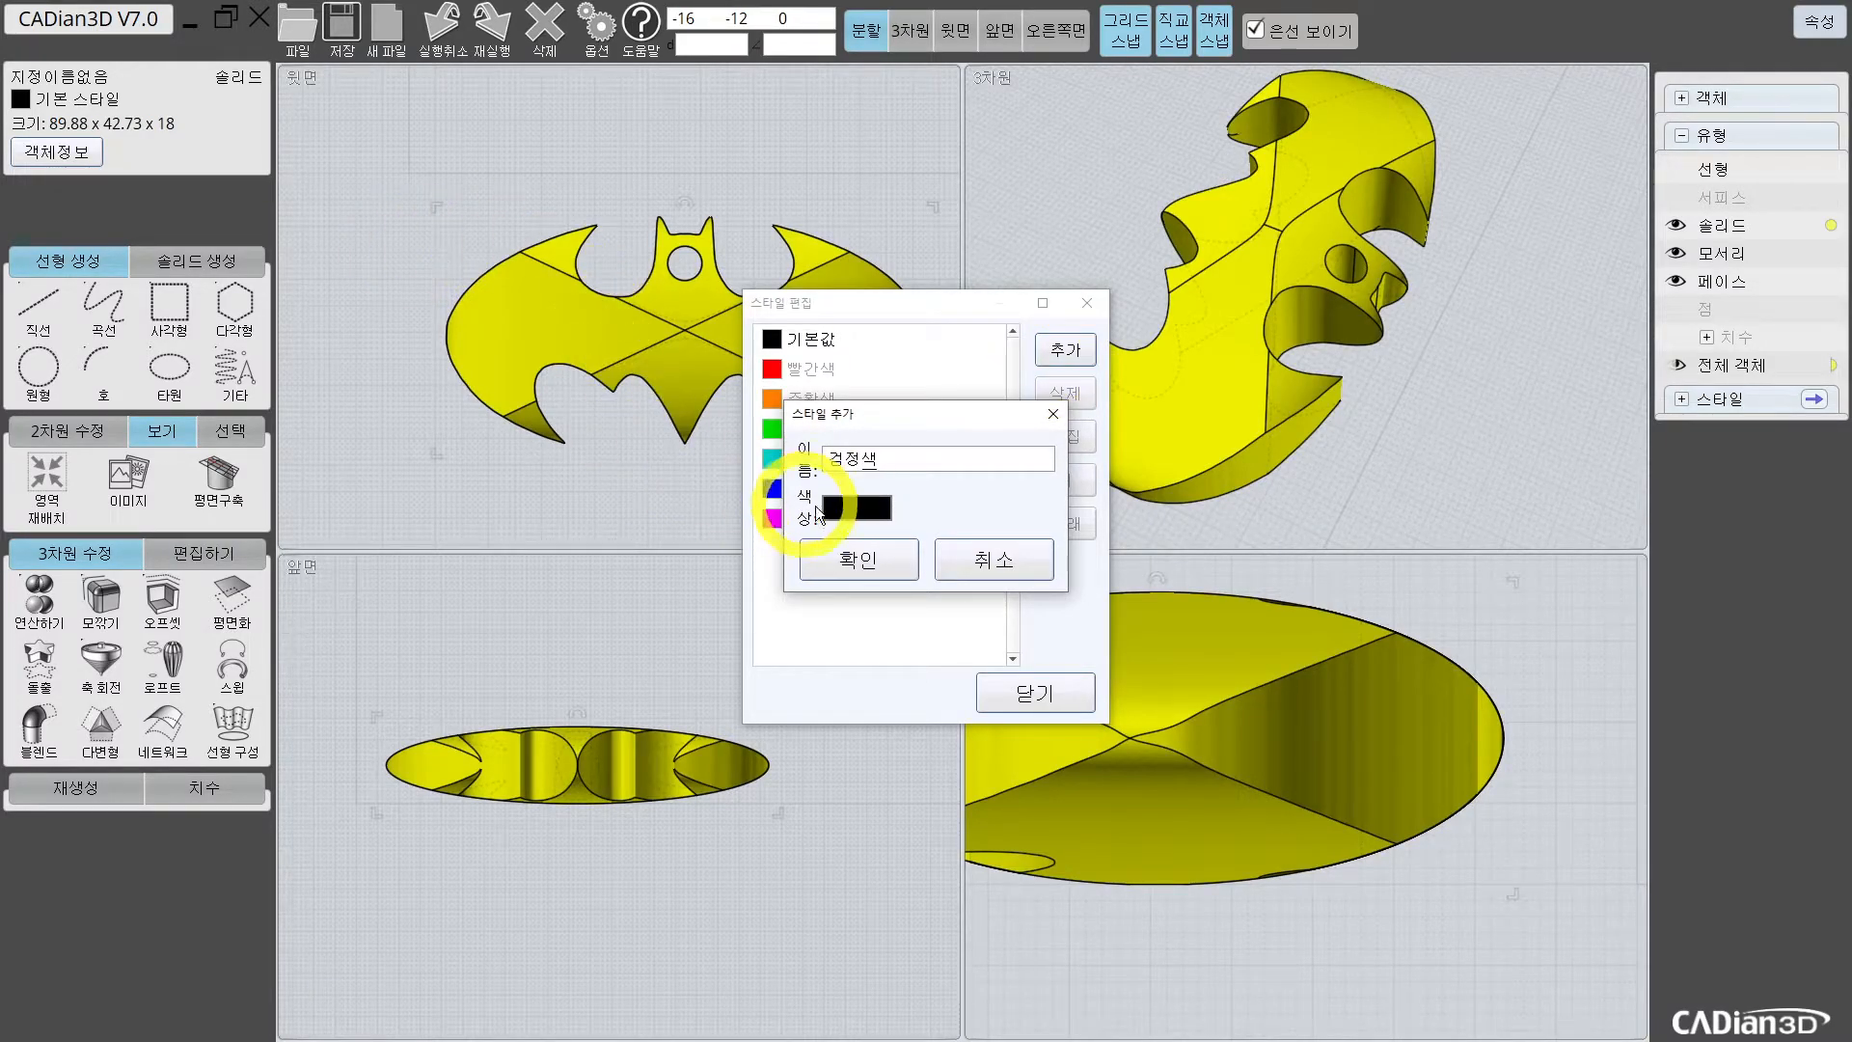
left_click(856, 507)
left_click(1067, 705)
left_click(858, 559)
left_click(1035, 693)
Step: Apply the 검정색 style to the bat solid and deselect it
left_click(119, 106)
right_click_drag(1225, 342, 1294, 495)
left_click(1304, 507)
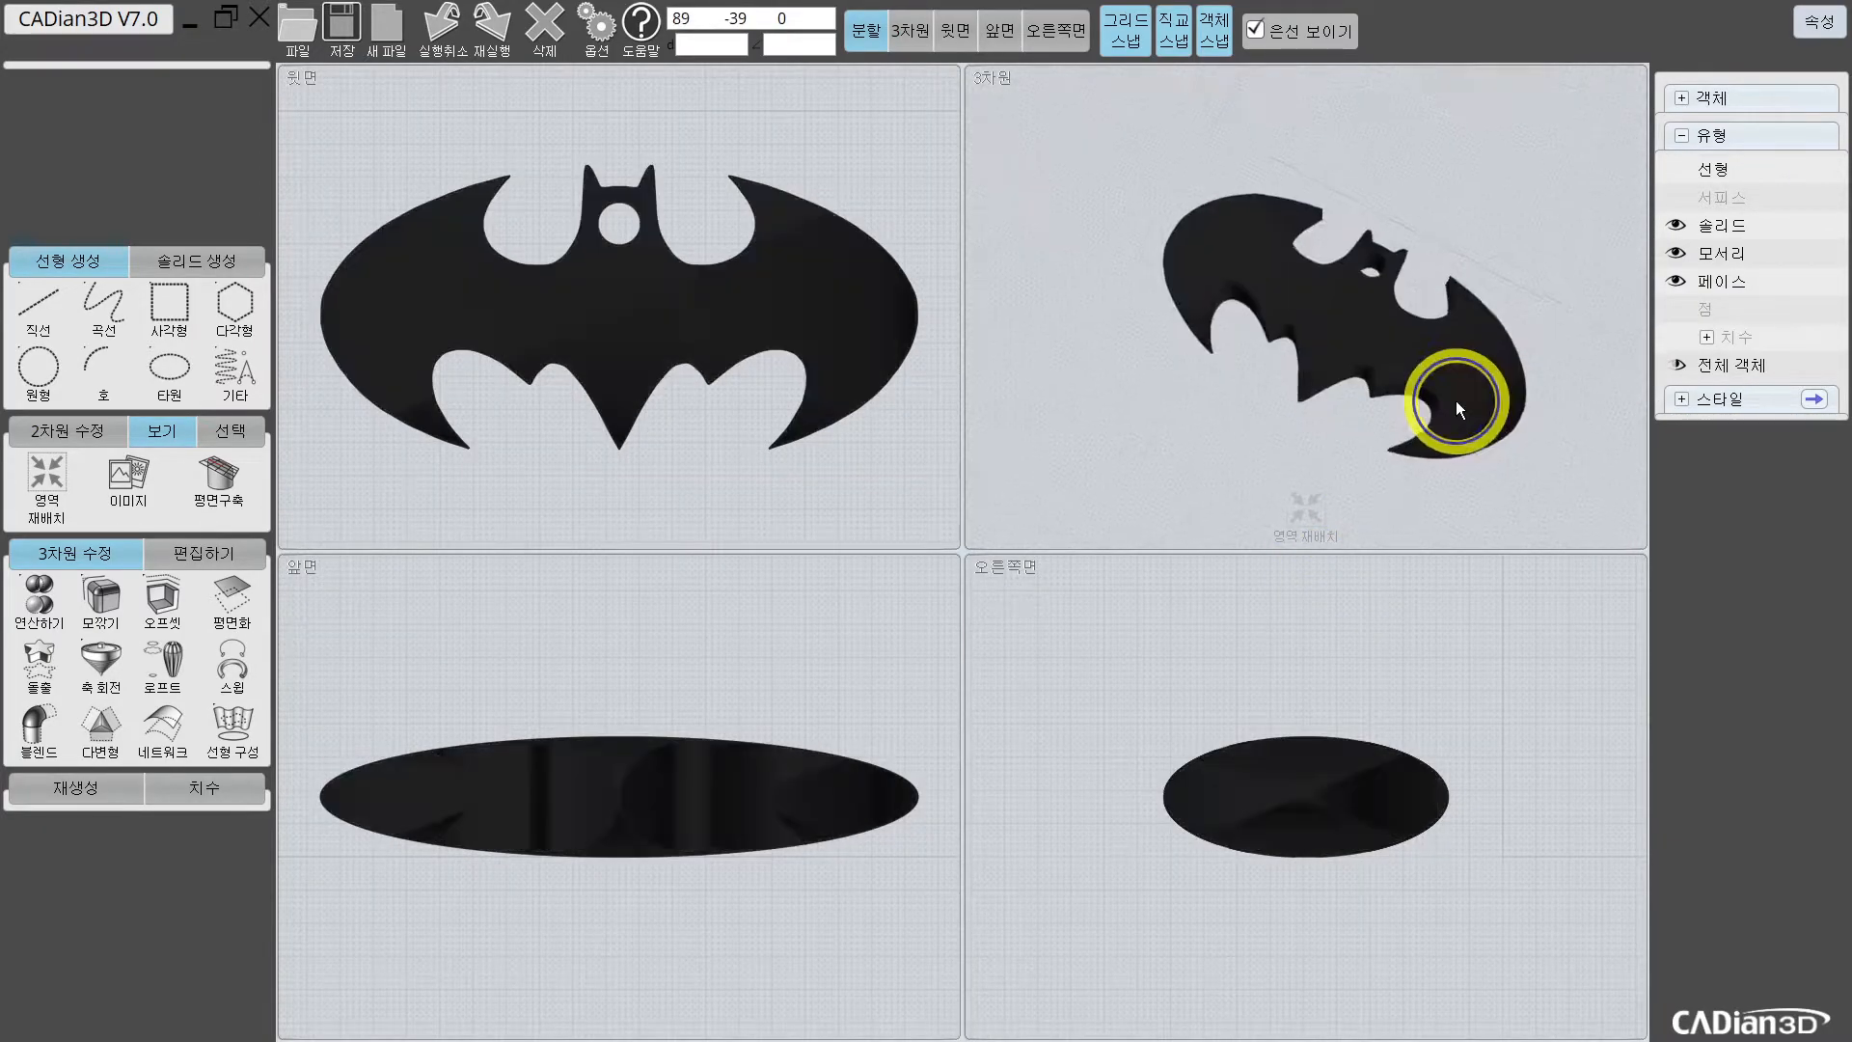
Step: Examine the black bat solid's curved faces and edges from several angles in the 3D view
scroll(1470, 336, "up", 3)
left_click(1479, 333)
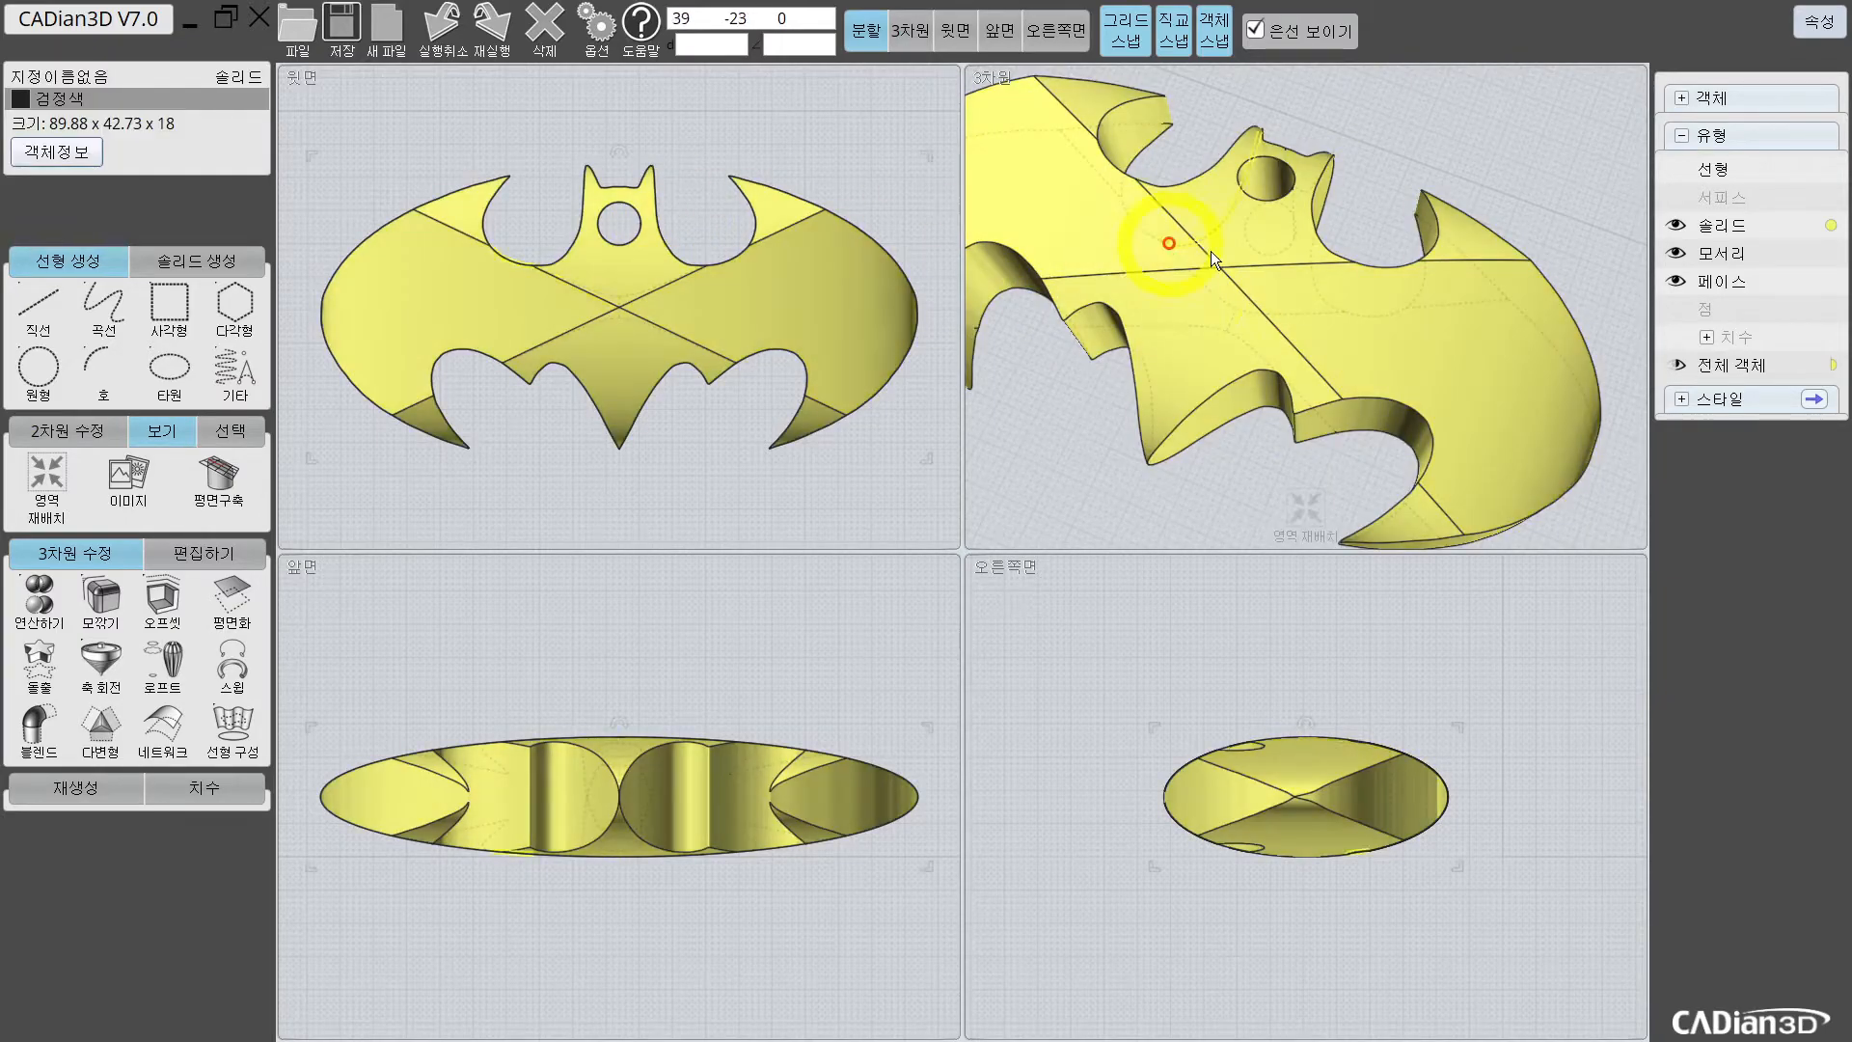
left_click(1102, 408)
right_click_drag(1088, 481, 1321, 237)
left_click(1306, 251)
left_click(1328, 240)
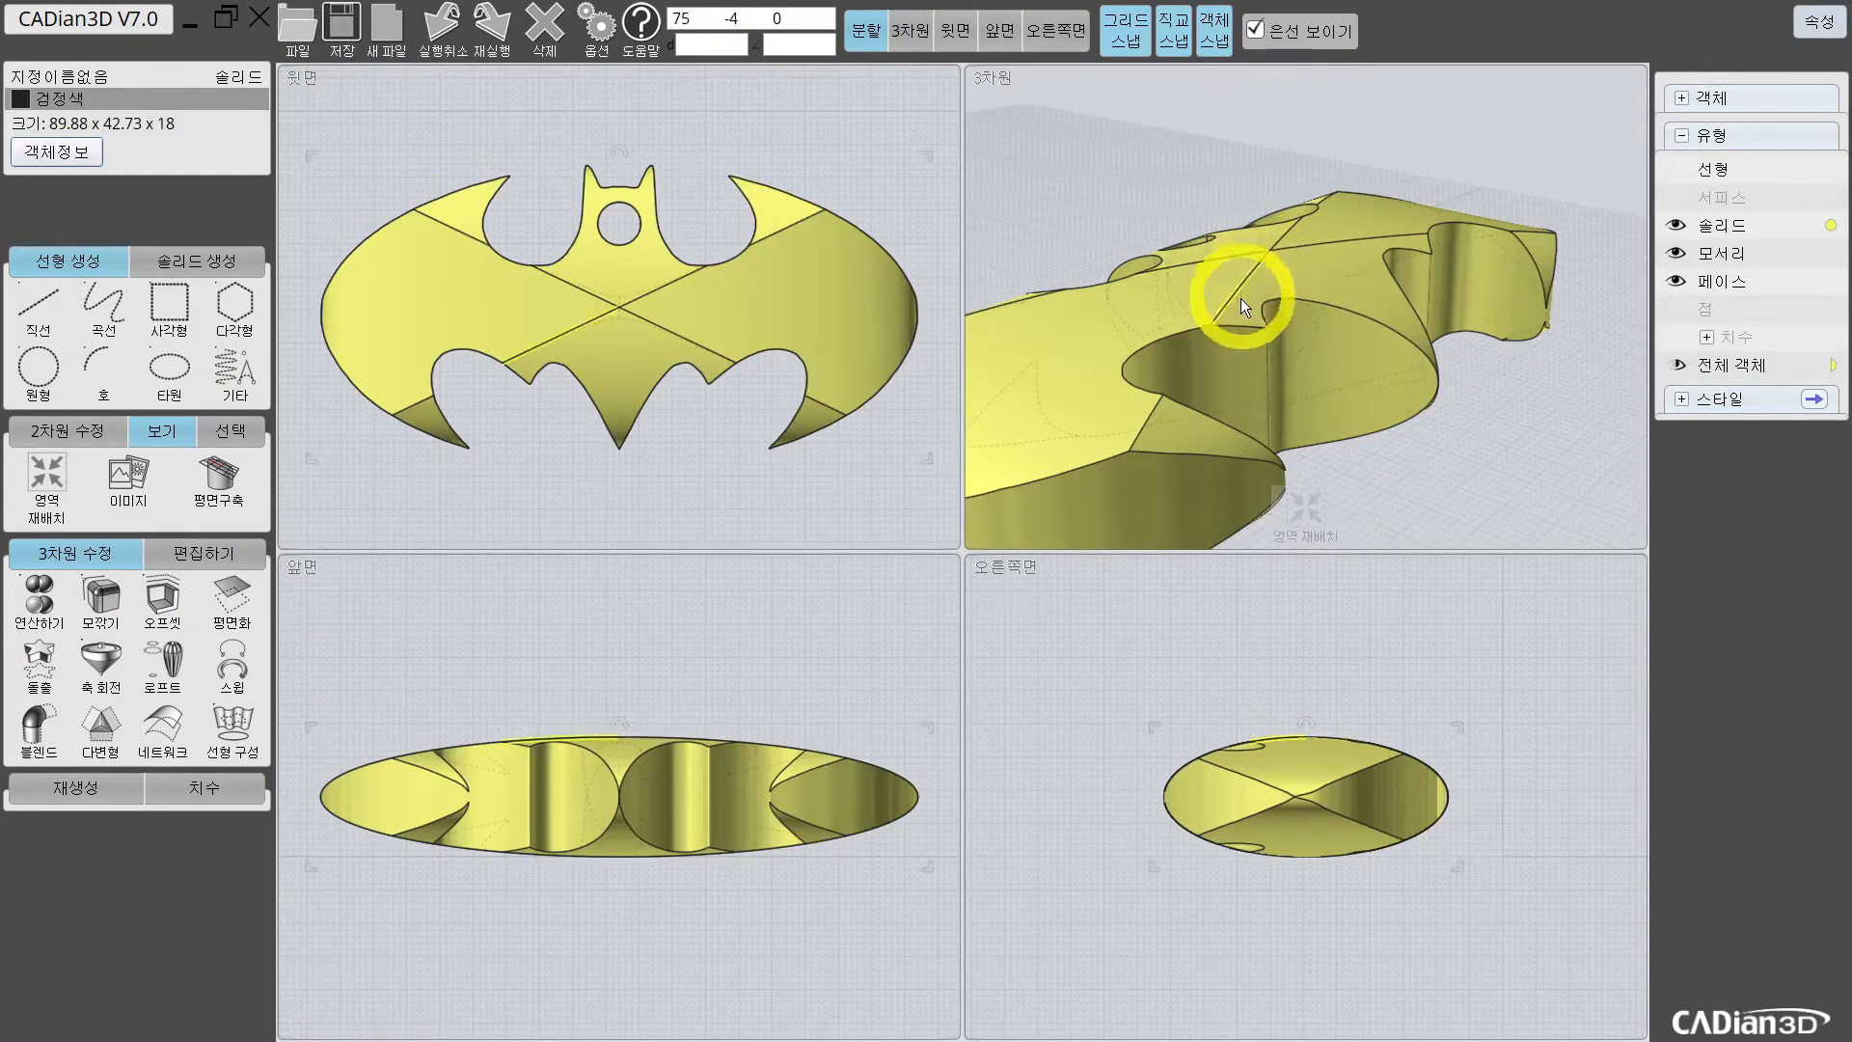
scroll(1109, 395, "down", 3)
mouse_move(1081, 425)
right_mouse_down()
mouse_move(1200, 397)
mouse_move(1168, 431)
mouse_move(1236, 425)
mouse_move(1252, 340)
mouse_move(1152, 335)
mouse_move(1293, 356)
mouse_move(1310, 390)
mouse_move(945, 390)
mouse_move(1100, 343)
mouse_move(1246, 359)
mouse_move(1304, 282)
mouse_move(1389, 257)
mouse_move(1264, 381)
mouse_move(1222, 344)
mouse_move(1160, 338)
mouse_move(1178, 347)
mouse_move(1144, 390)
mouse_move(1075, 437)
mouse_move(1294, 340)
mouse_move(1337, 255)
mouse_move(1342, 288)
mouse_move(1436, 243)
mouse_move(1362, 274)
mouse_move(1341, 246)
mouse_move(1404, 224)
mouse_move(1368, 287)
mouse_move(1503, 342)
mouse_move(1546, 335)
mouse_move(1526, 301)
mouse_move(1269, 442)
mouse_move(926, 546)
mouse_move(1472, 232)
mouse_move(1404, 234)
mouse_move(1357, 320)
mouse_move(1320, 431)
mouse_move(1351, 534)
mouse_move(1299, 513)
mouse_move(1351, 375)
right_mouse_up()
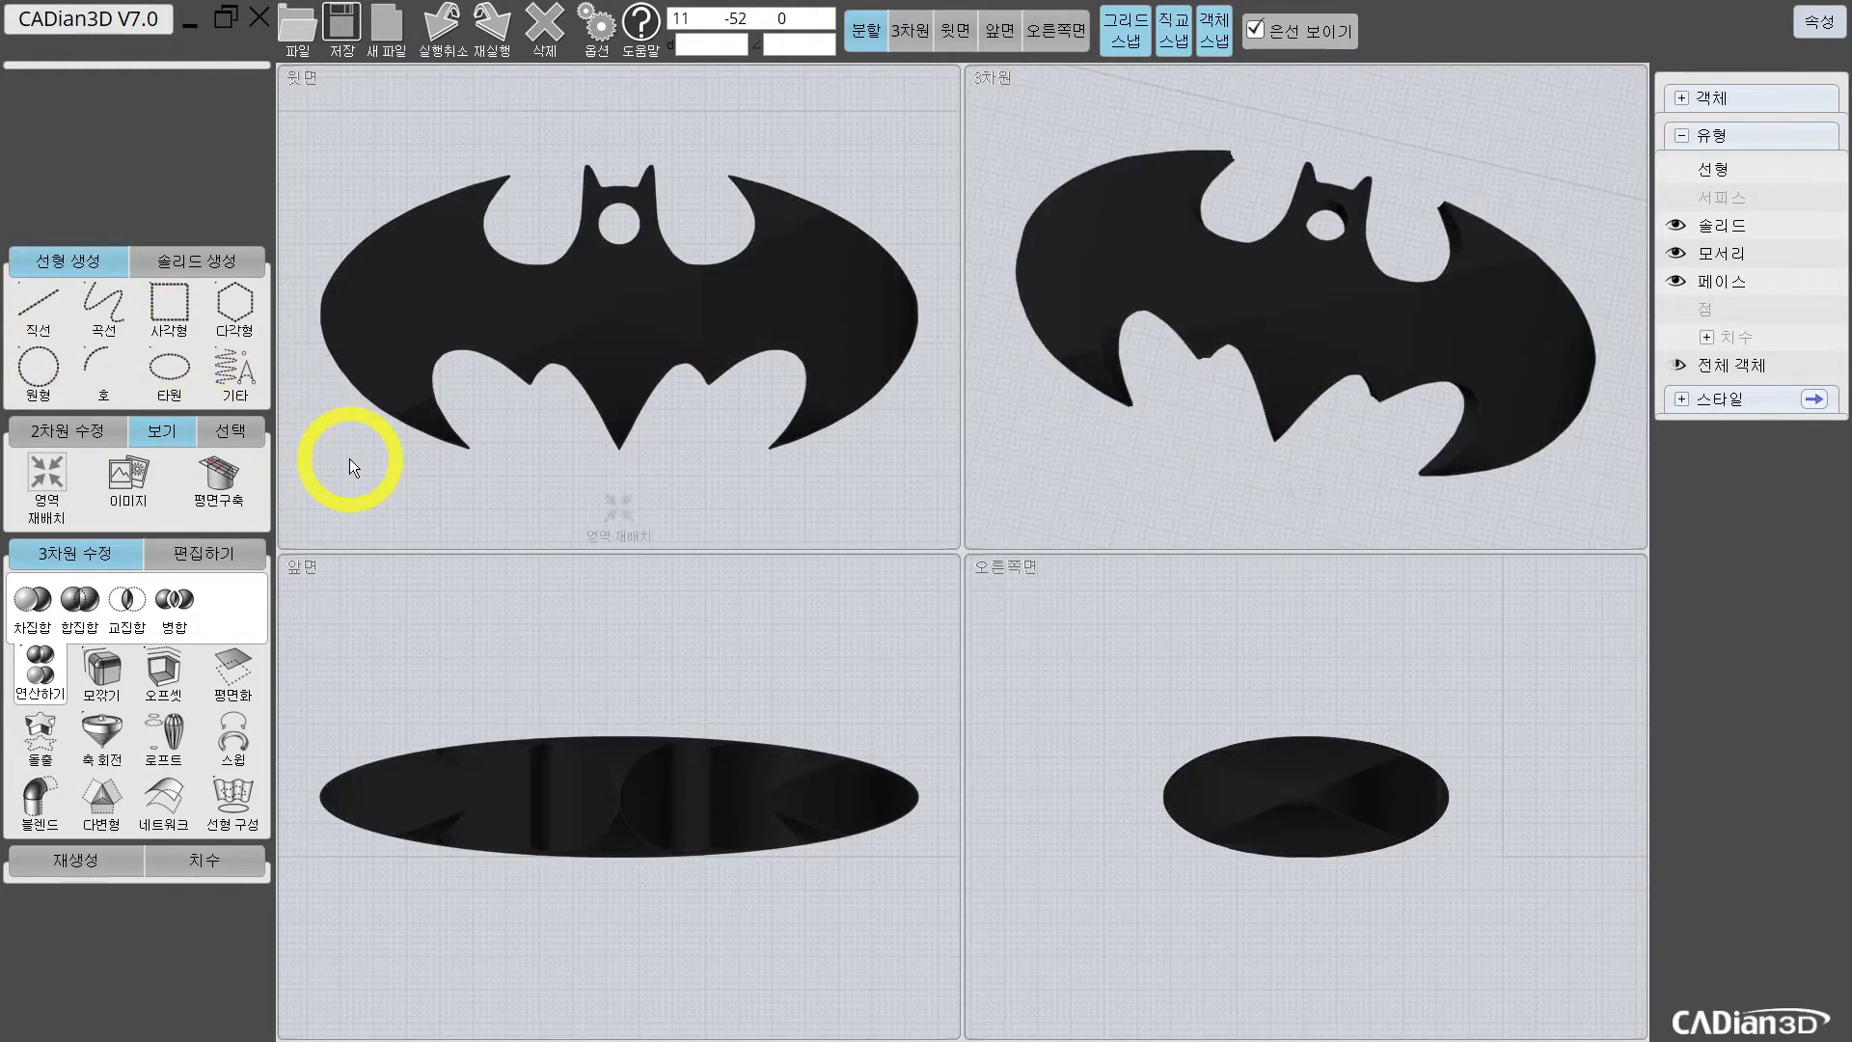
Step: Delete the bat solid from the workspace
left_click(189, 555)
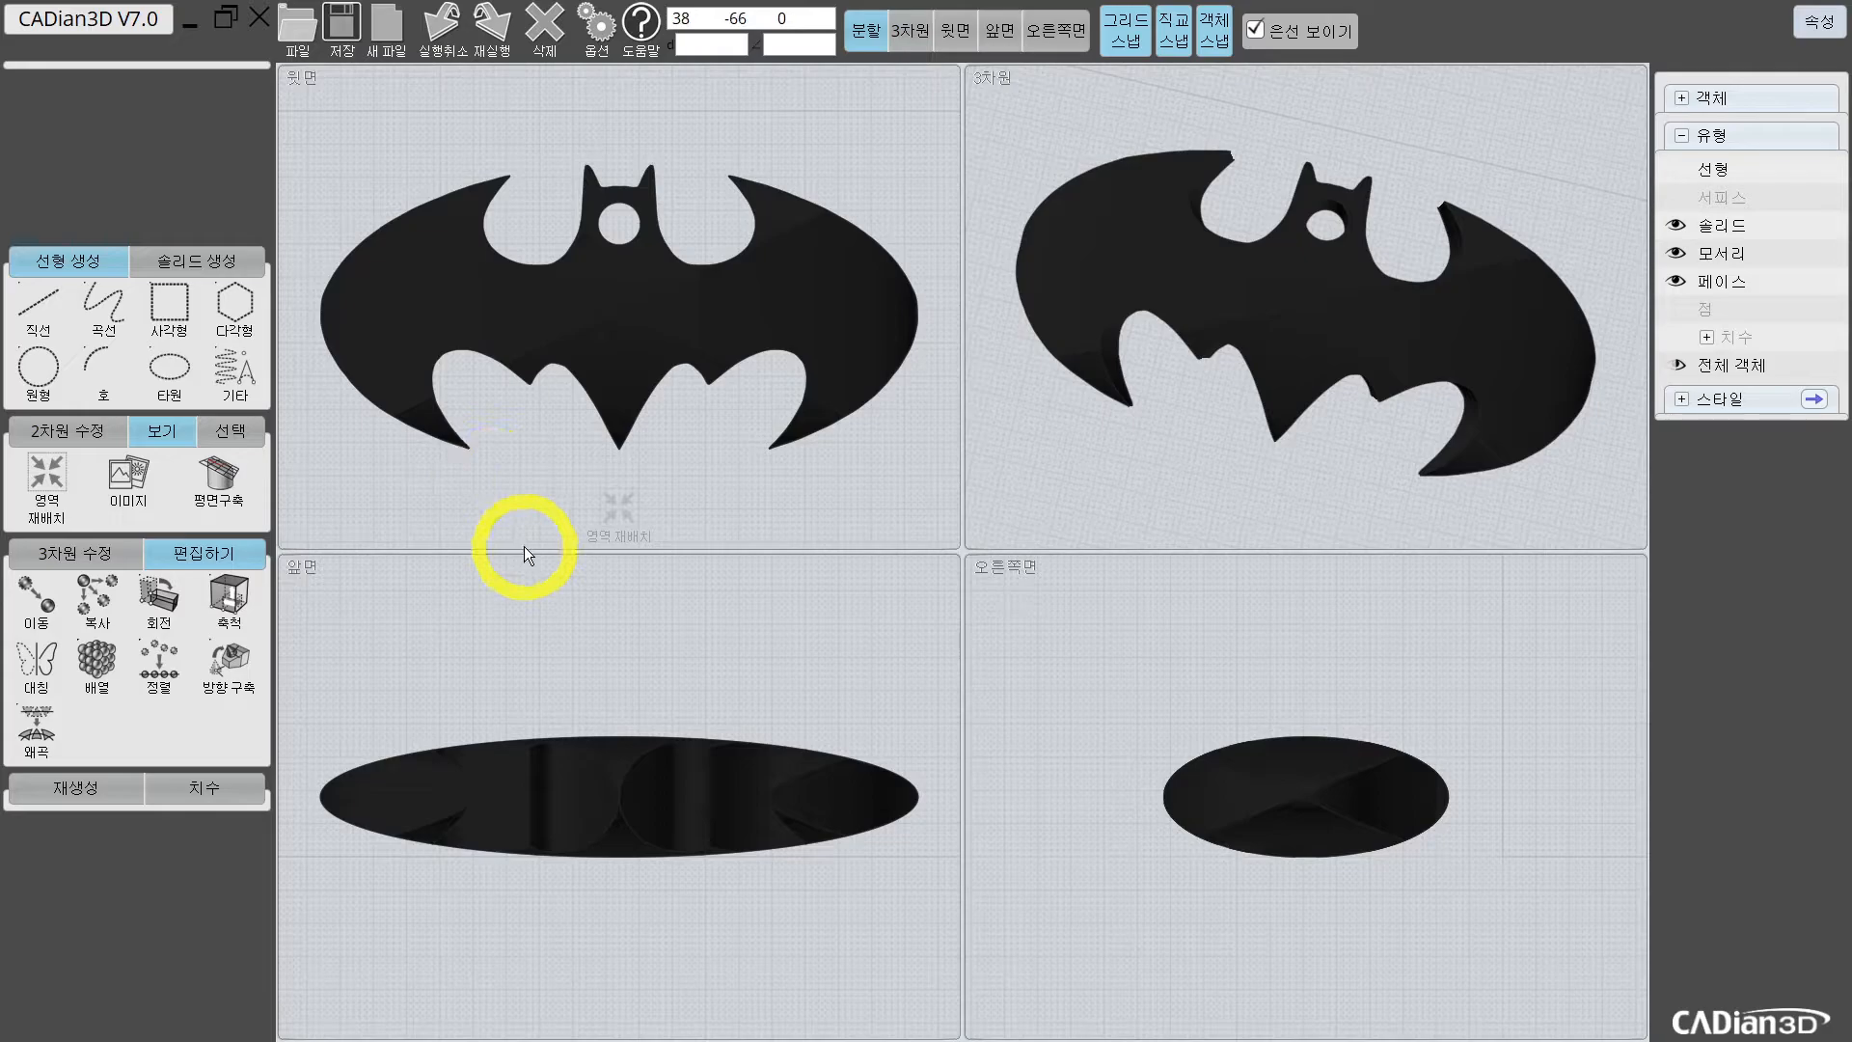
left_click(646, 304)
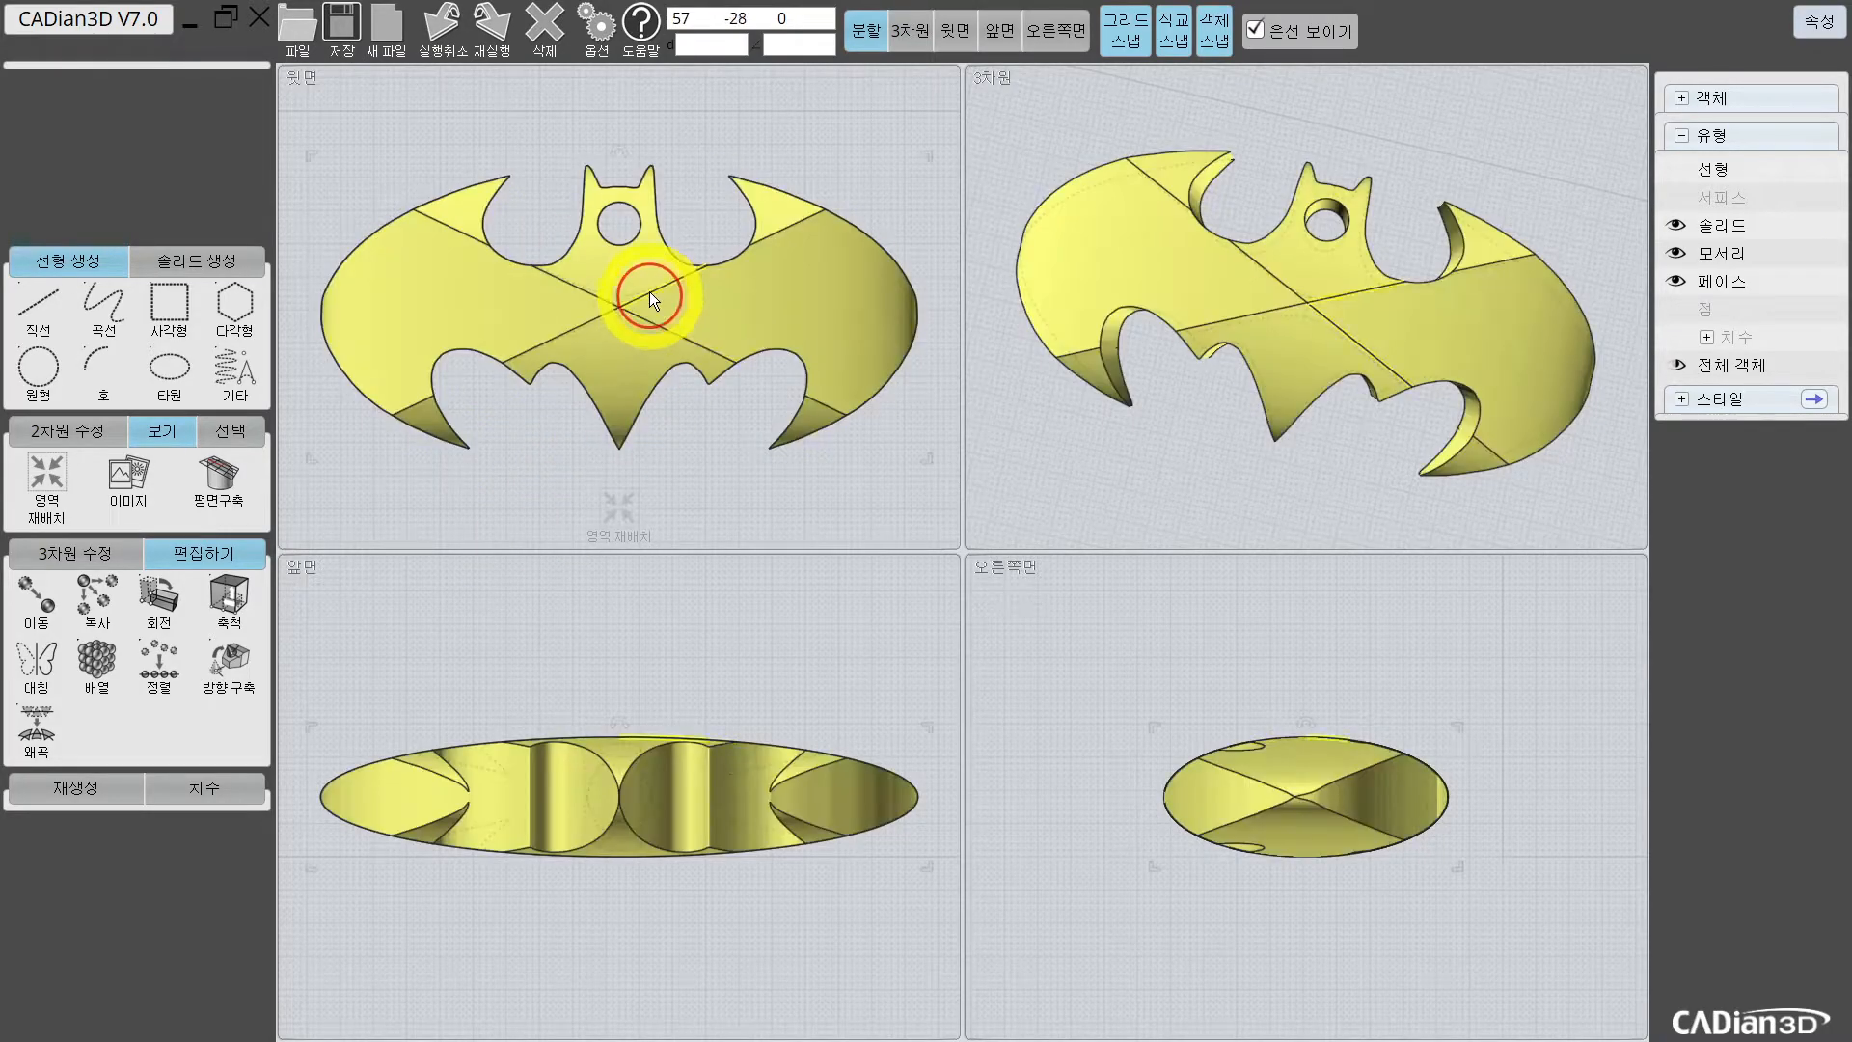
key("Delete")
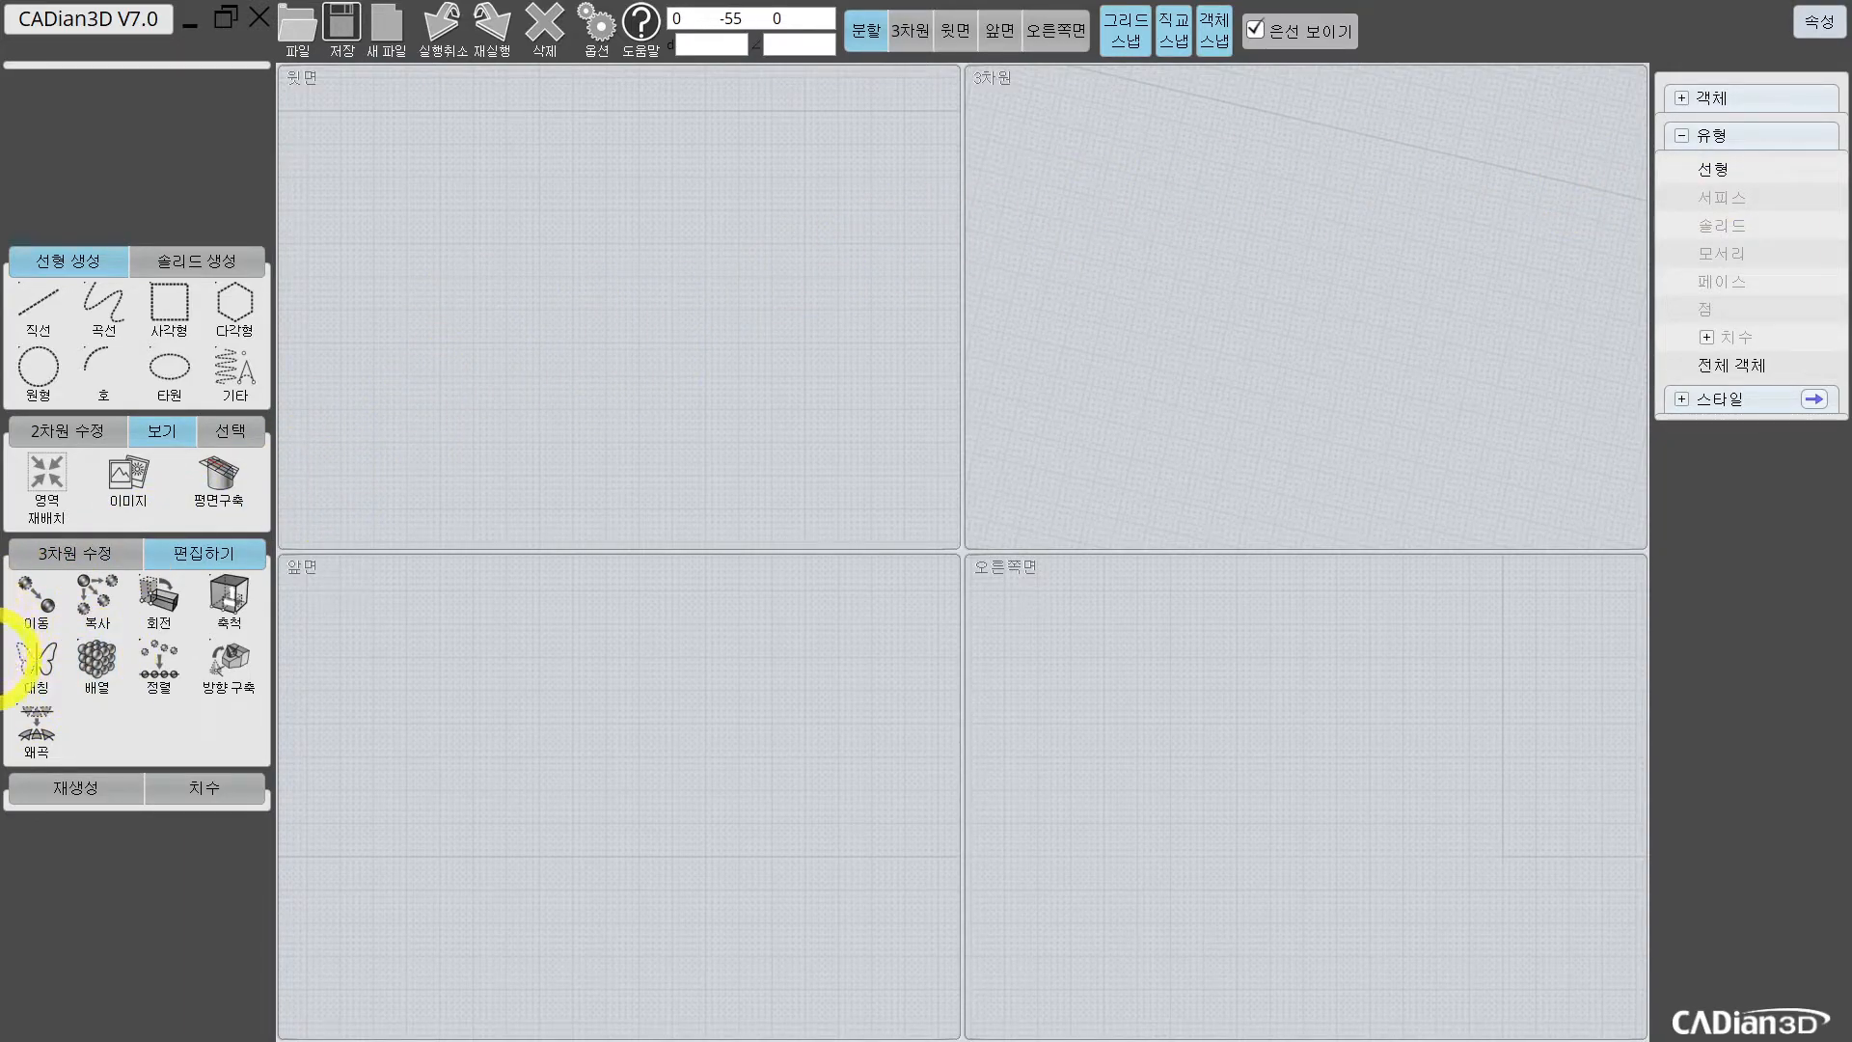
Step: Create a solid sphere with a radius of 5 near the middle of the top view
left_click(96, 656)
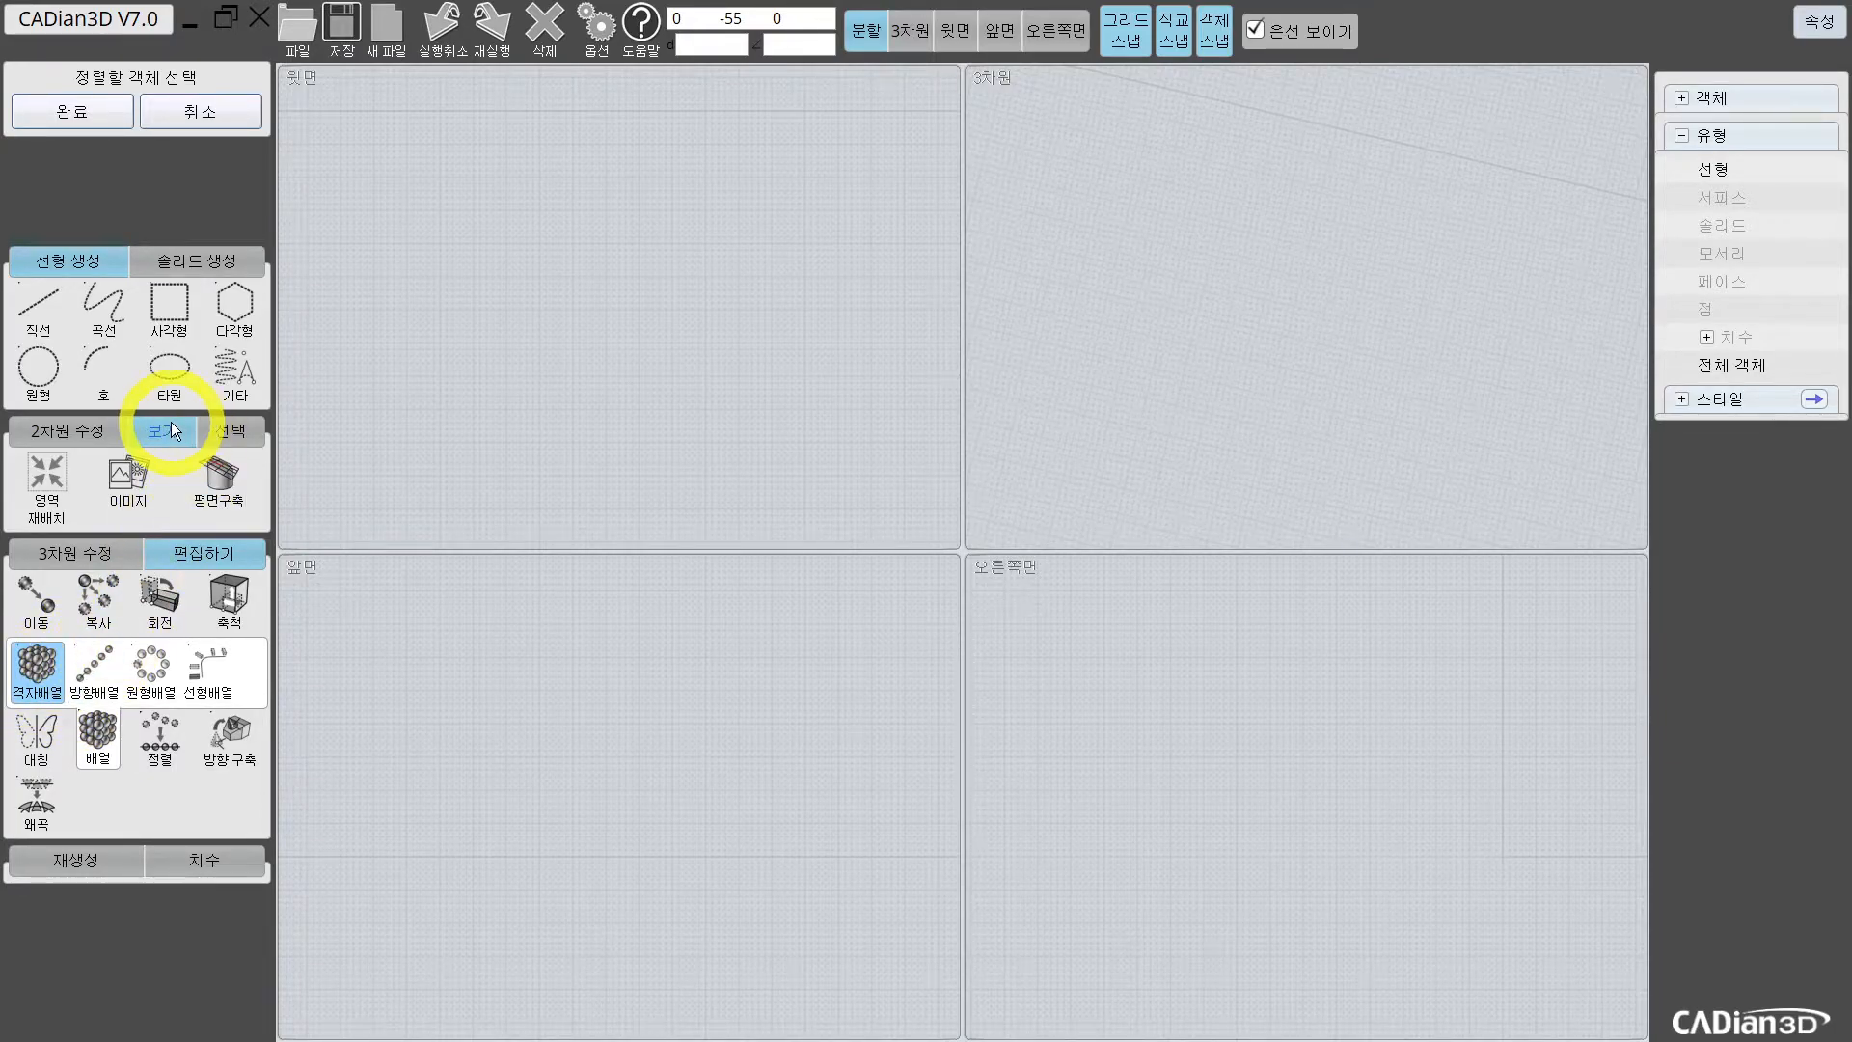
left_click(150, 262)
left_click(166, 316)
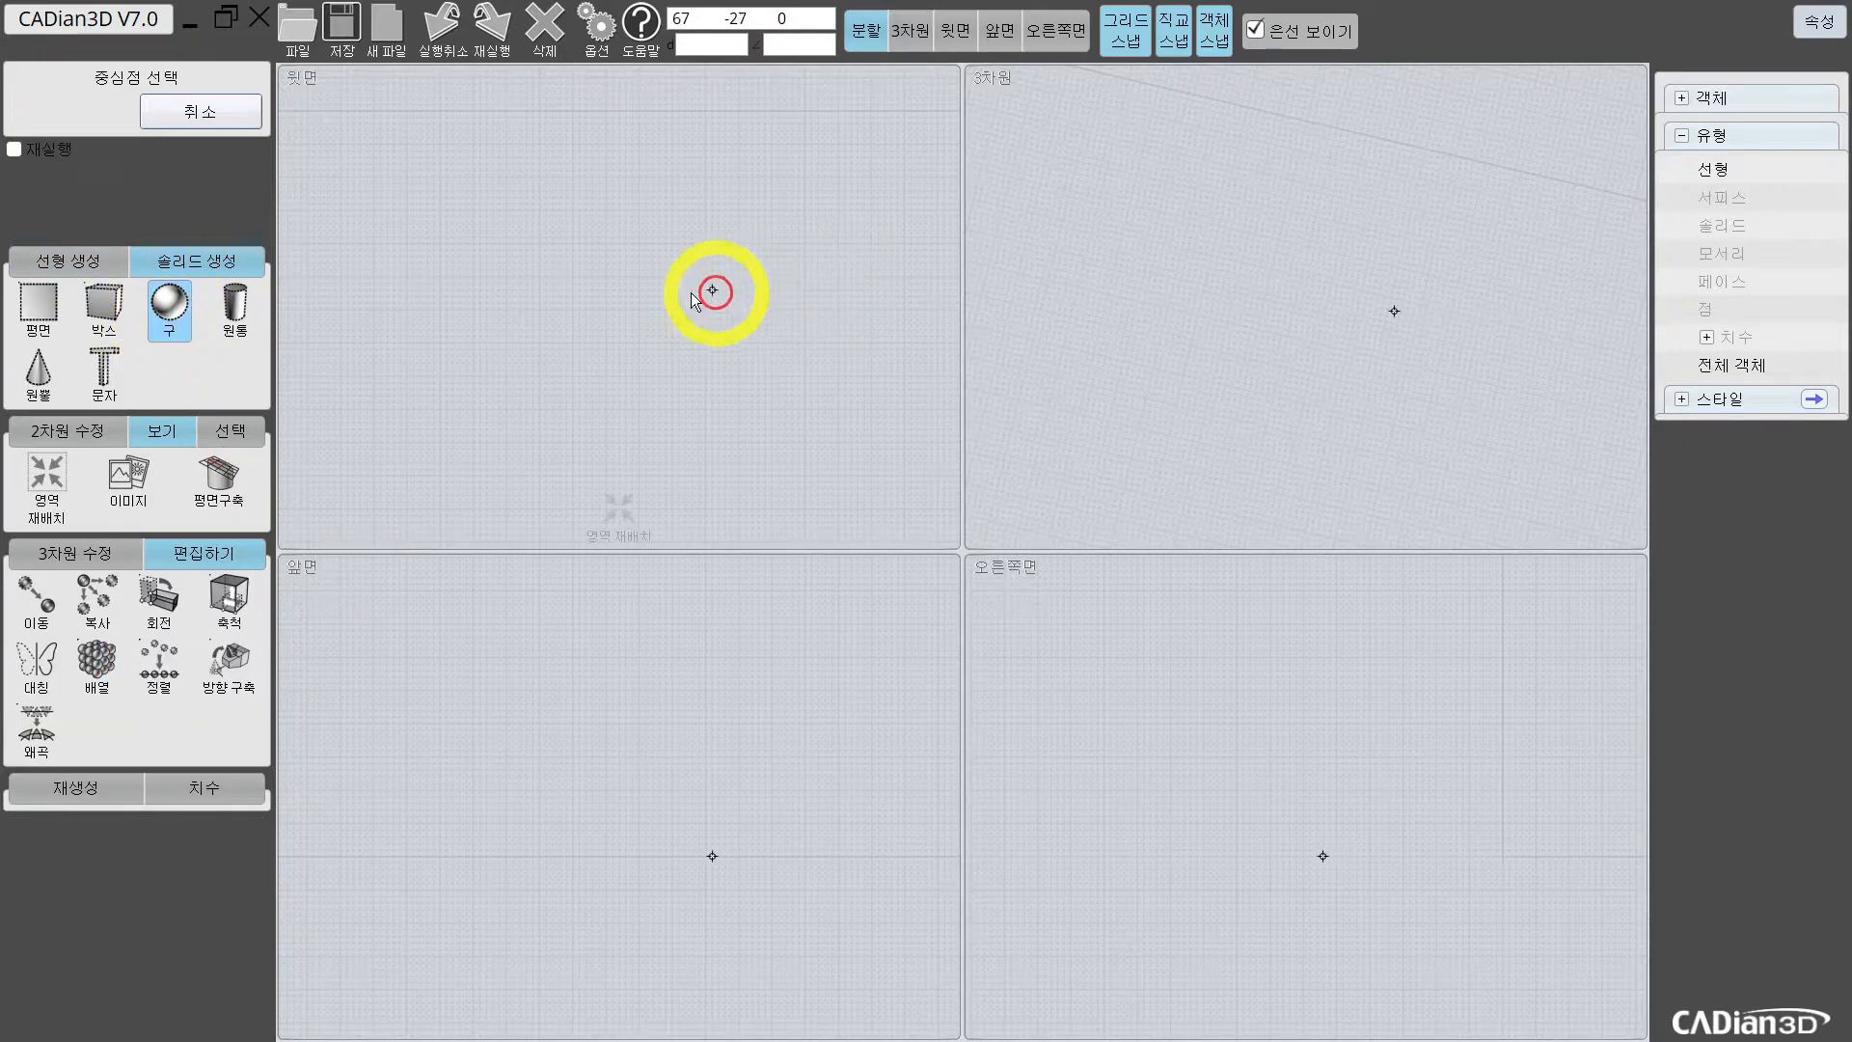
left_click(589, 292)
left_click(603, 309)
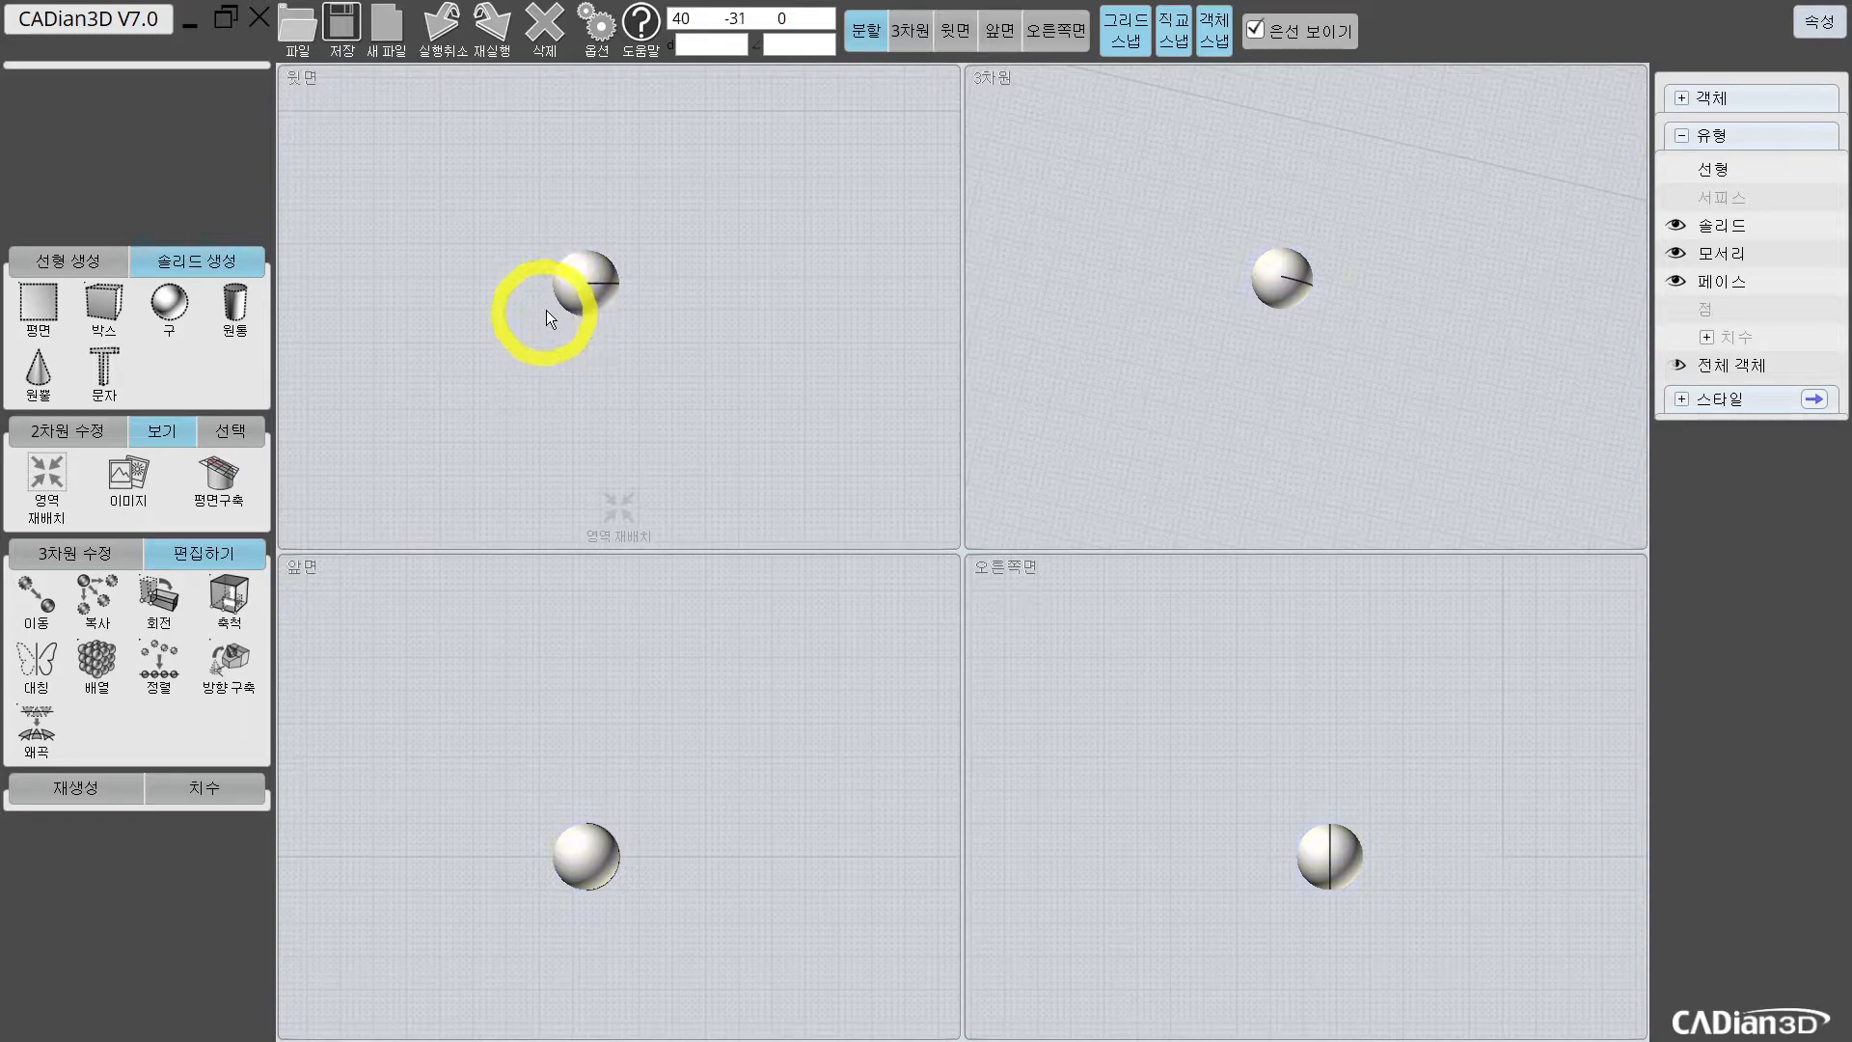
Step: Start a grid array of the sphere with counts of 10 along X, 10 along Y and 1 along Z
left_click(97, 687)
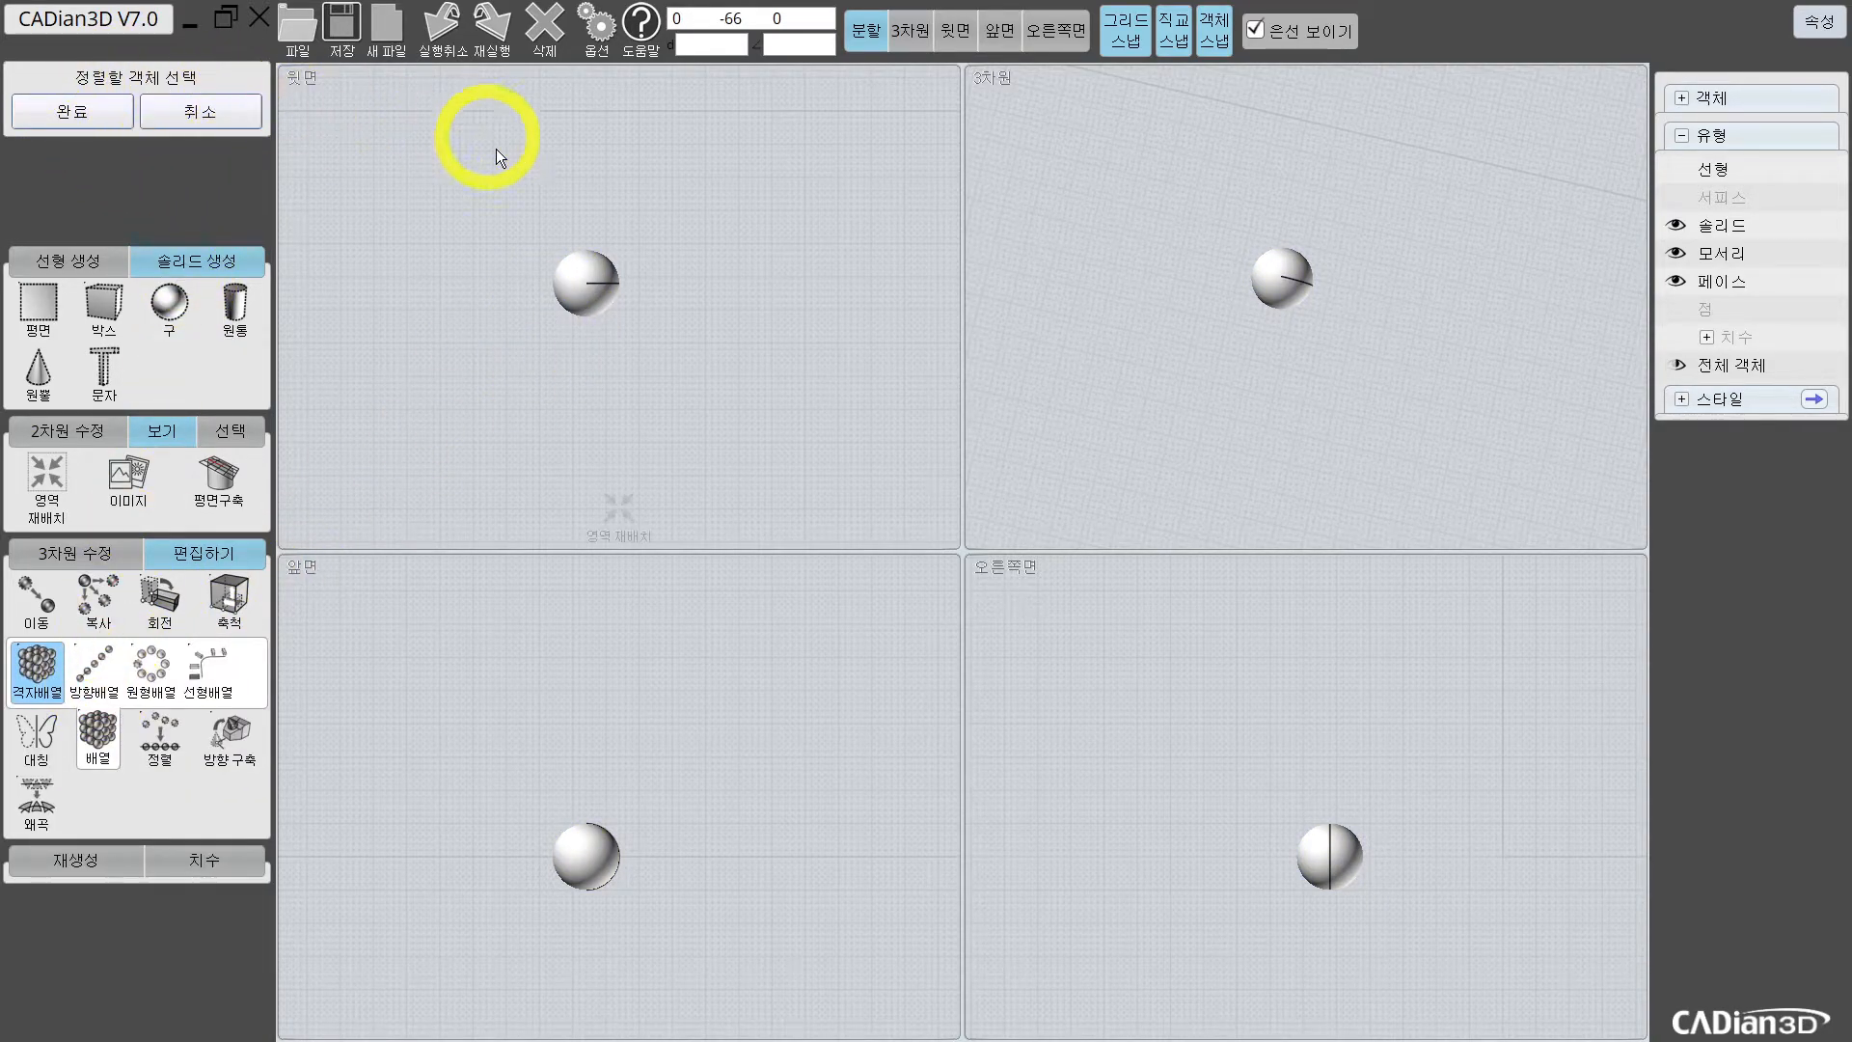
left_click(590, 281)
left_click(88, 113)
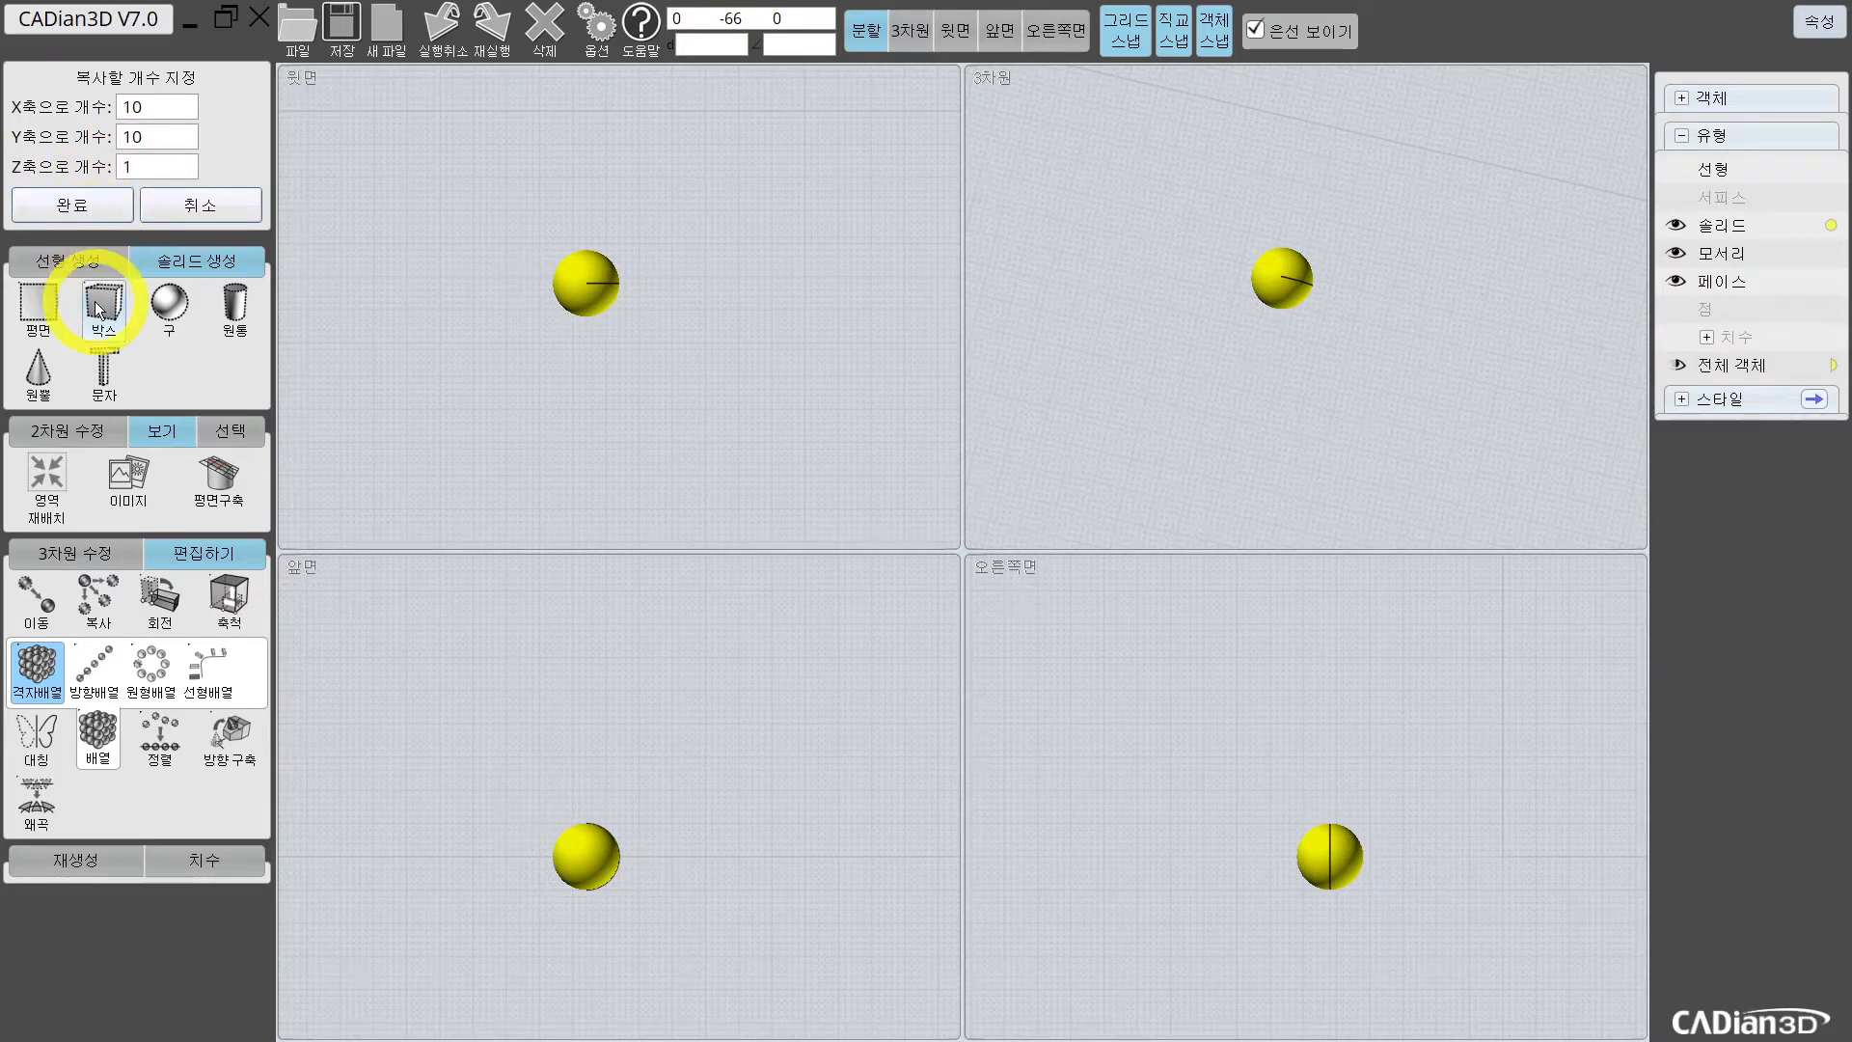
left_click(95, 216)
left_click(724, 259)
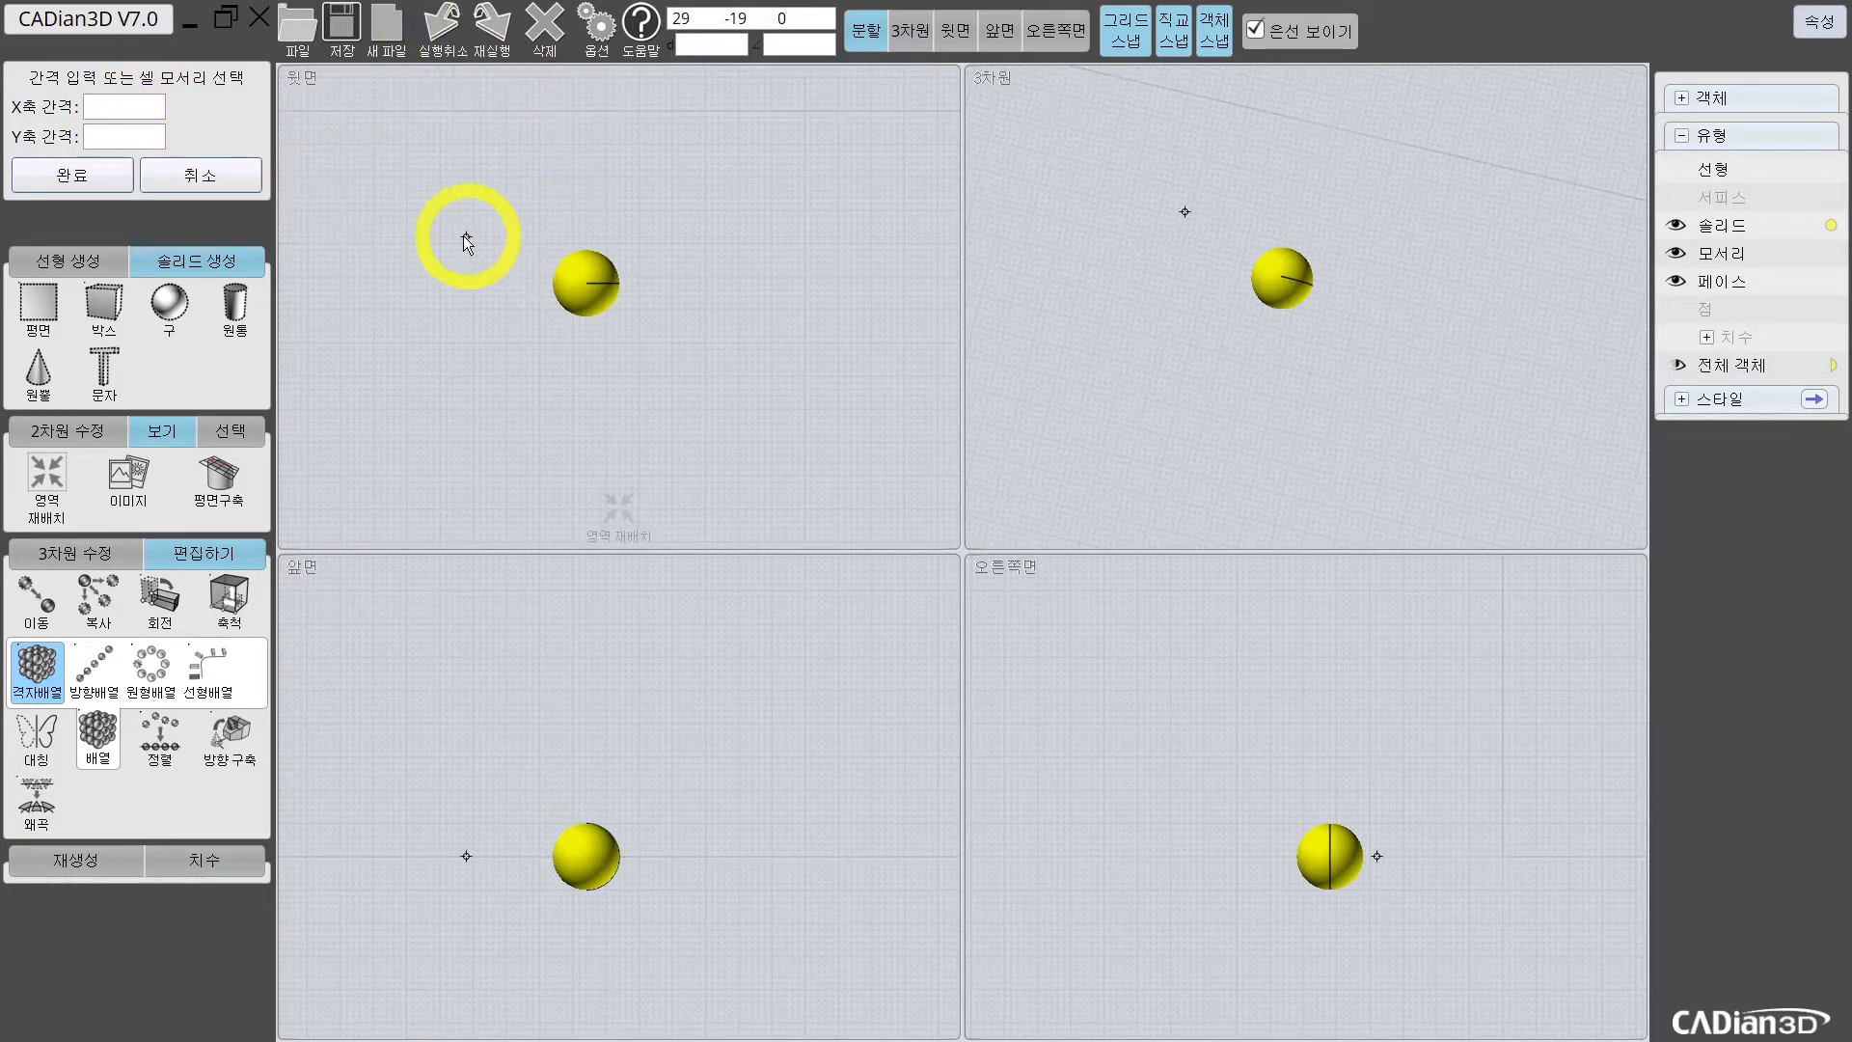
Step: Set the grid array's X and Y spacing to 15 and create the copies of the sphere
left_click(151, 110)
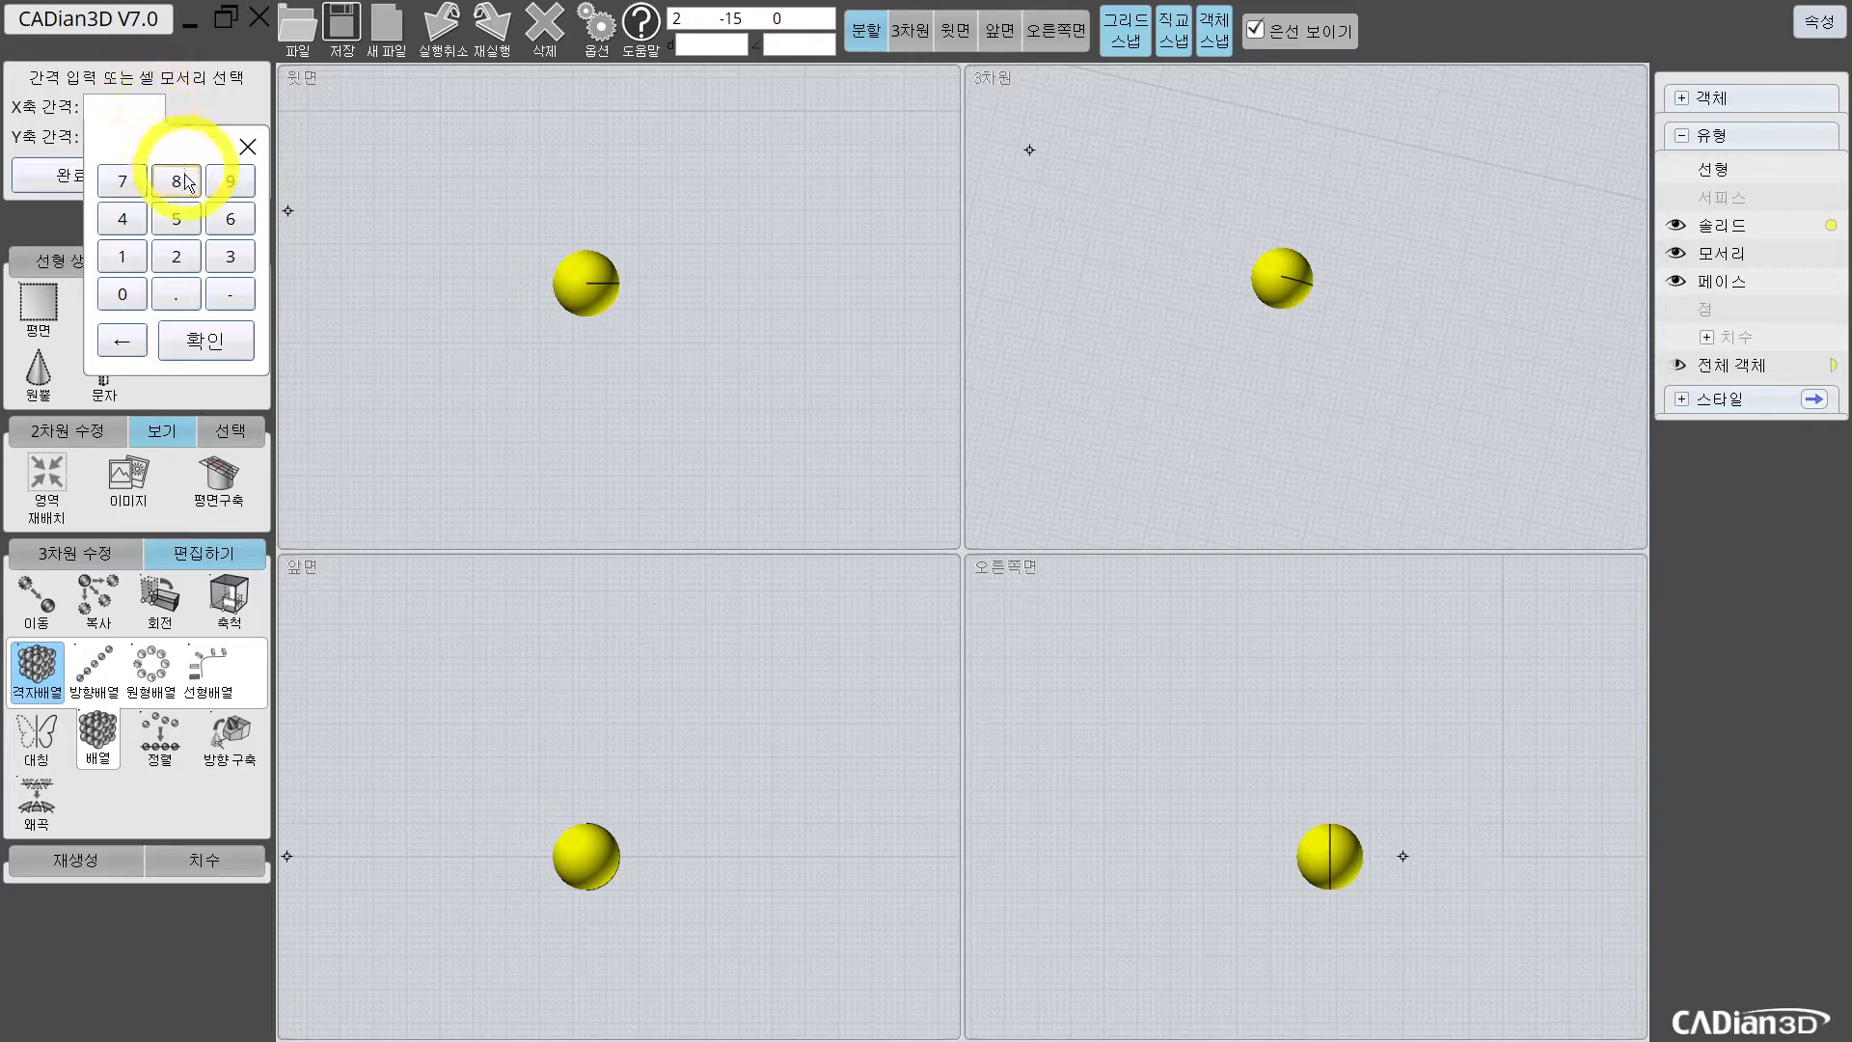
left_click(230, 257)
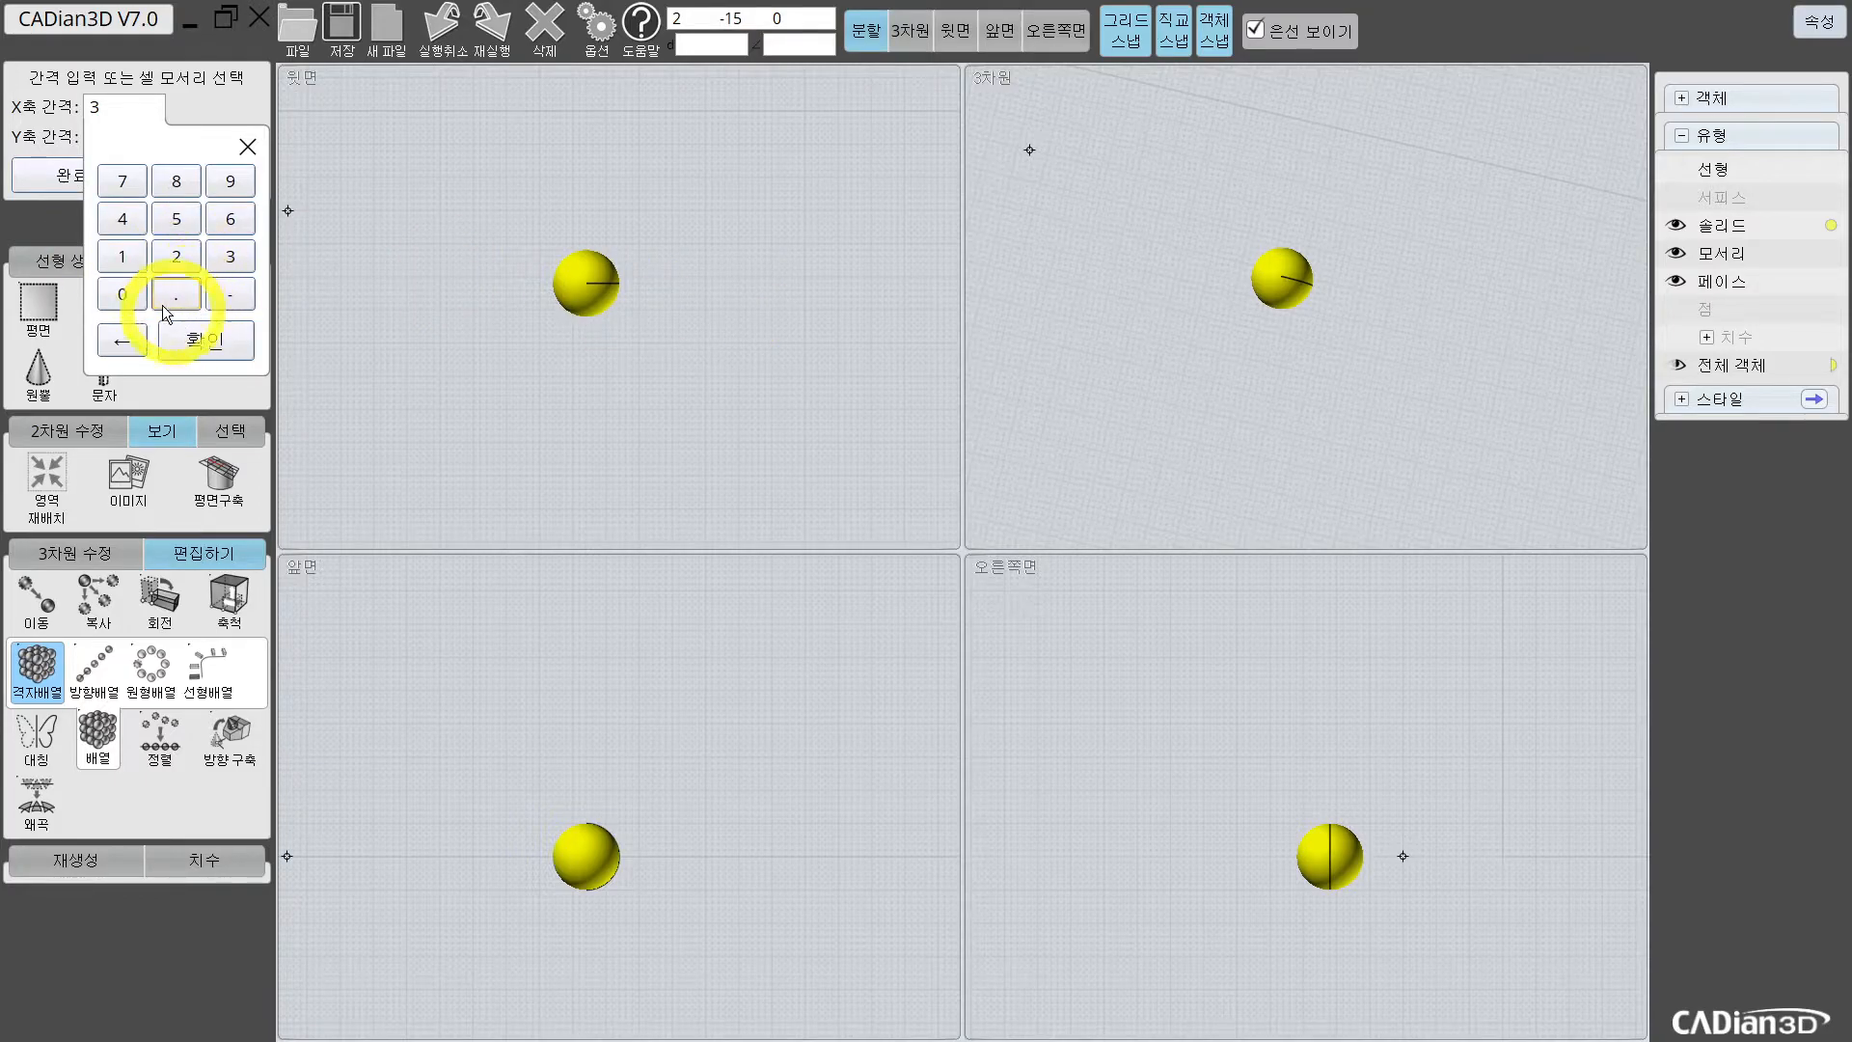
left_click(137, 332)
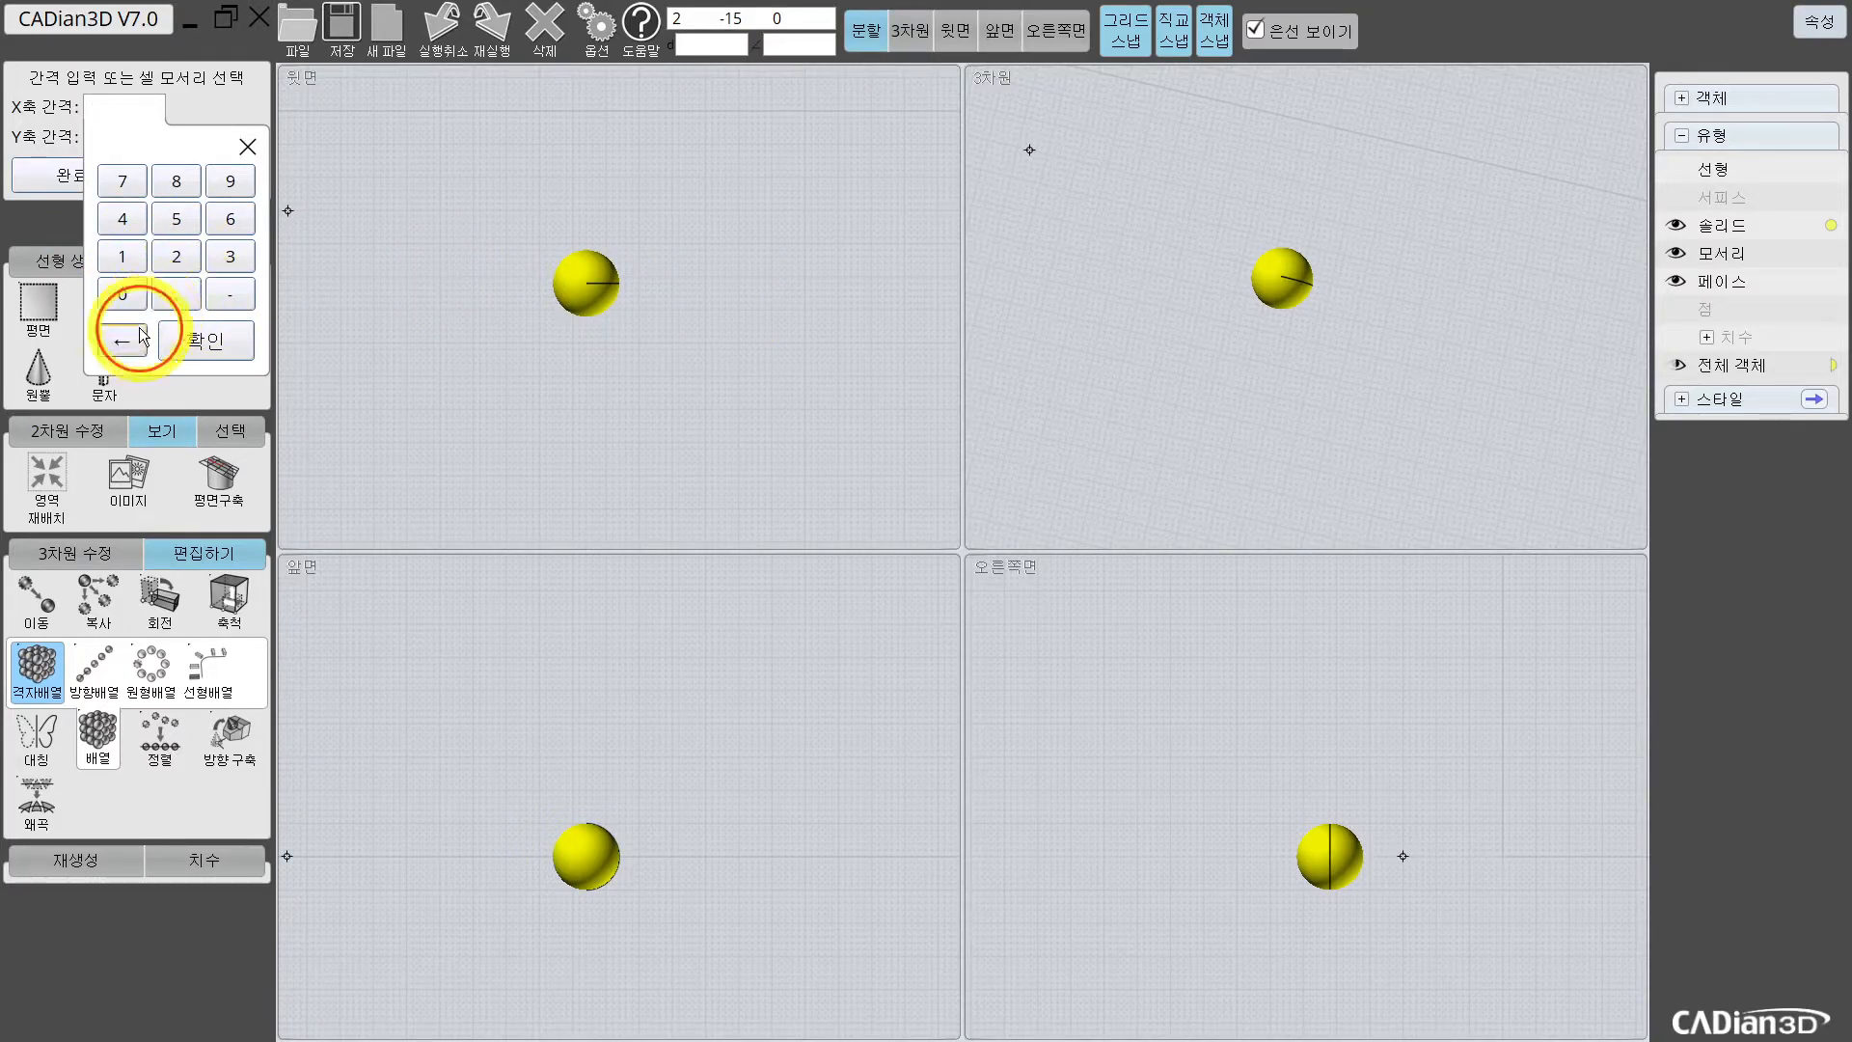
left_click(130, 294)
left_click(135, 342)
left_click(122, 256)
left_click(177, 218)
left_click(205, 339)
left_click(138, 138)
left_click(117, 281)
left_click(177, 248)
left_click(211, 368)
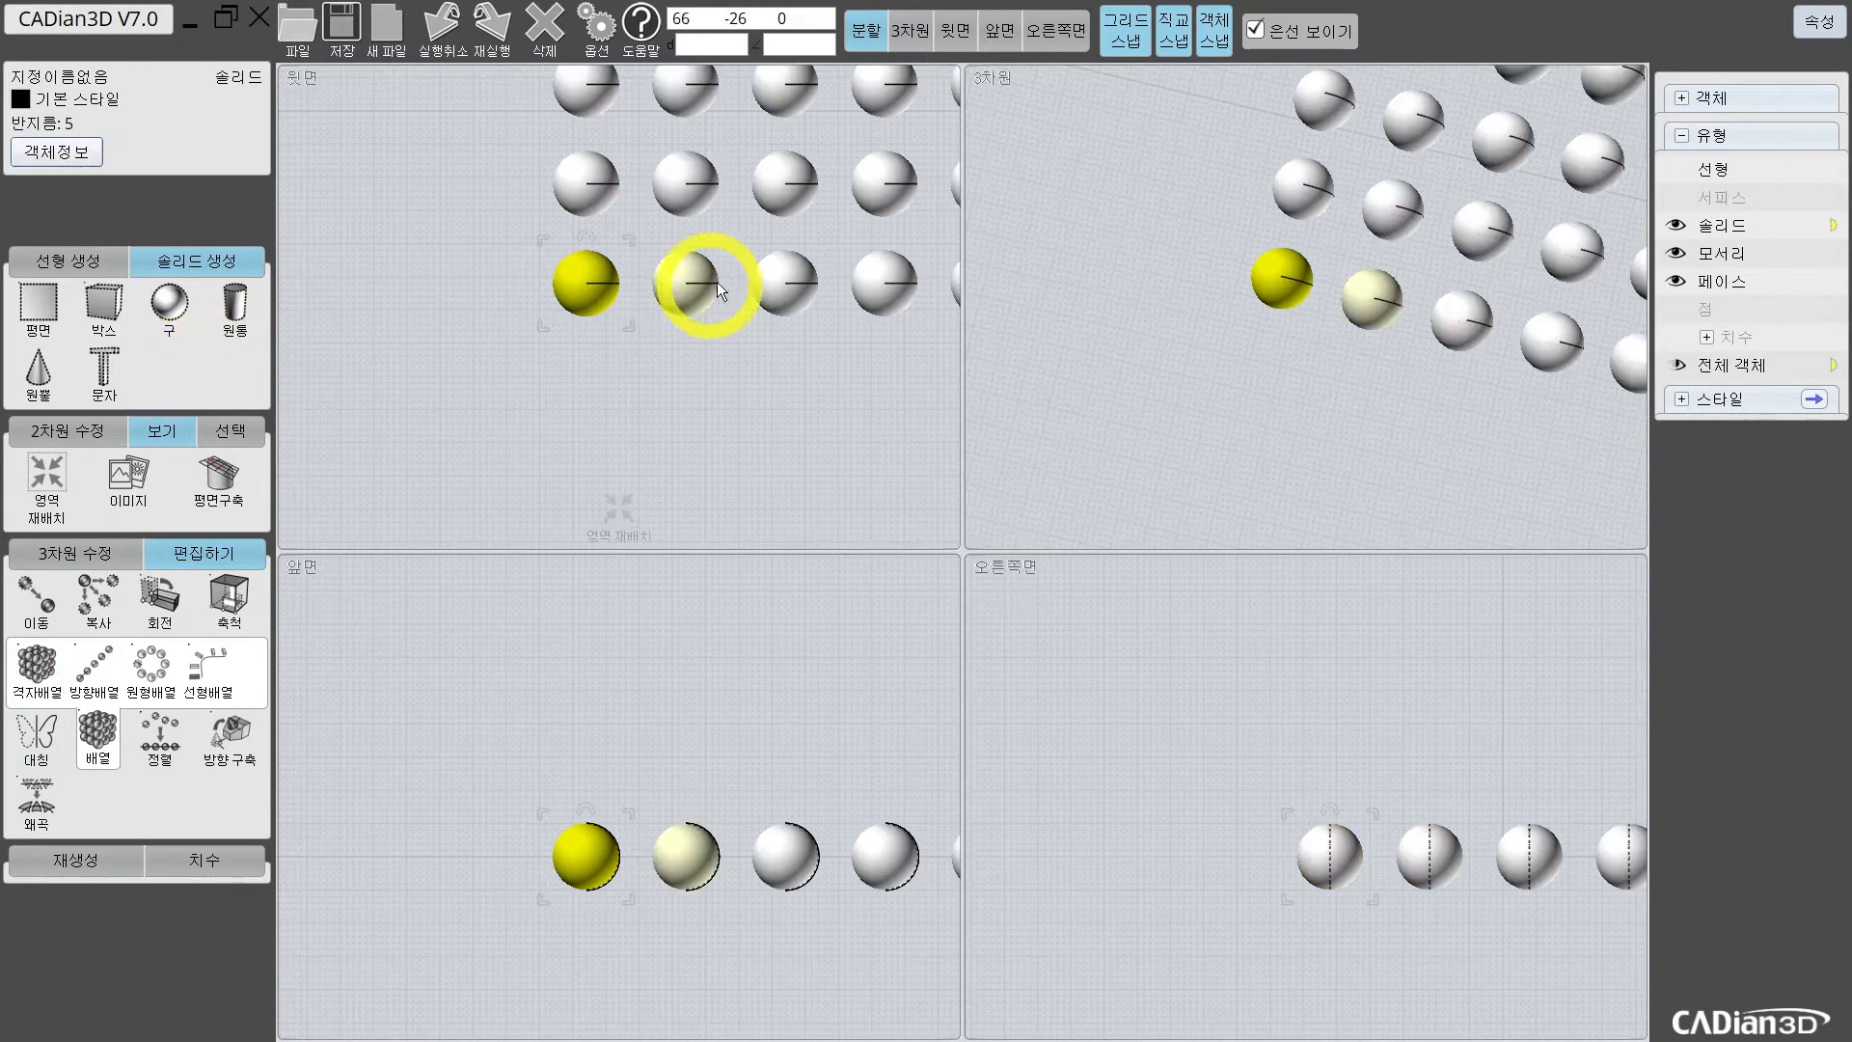
Step: Examine the whole grid of spheres in the top and 3D views
scroll(720, 277, "down", 4)
scroll(785, 280, "down", 2)
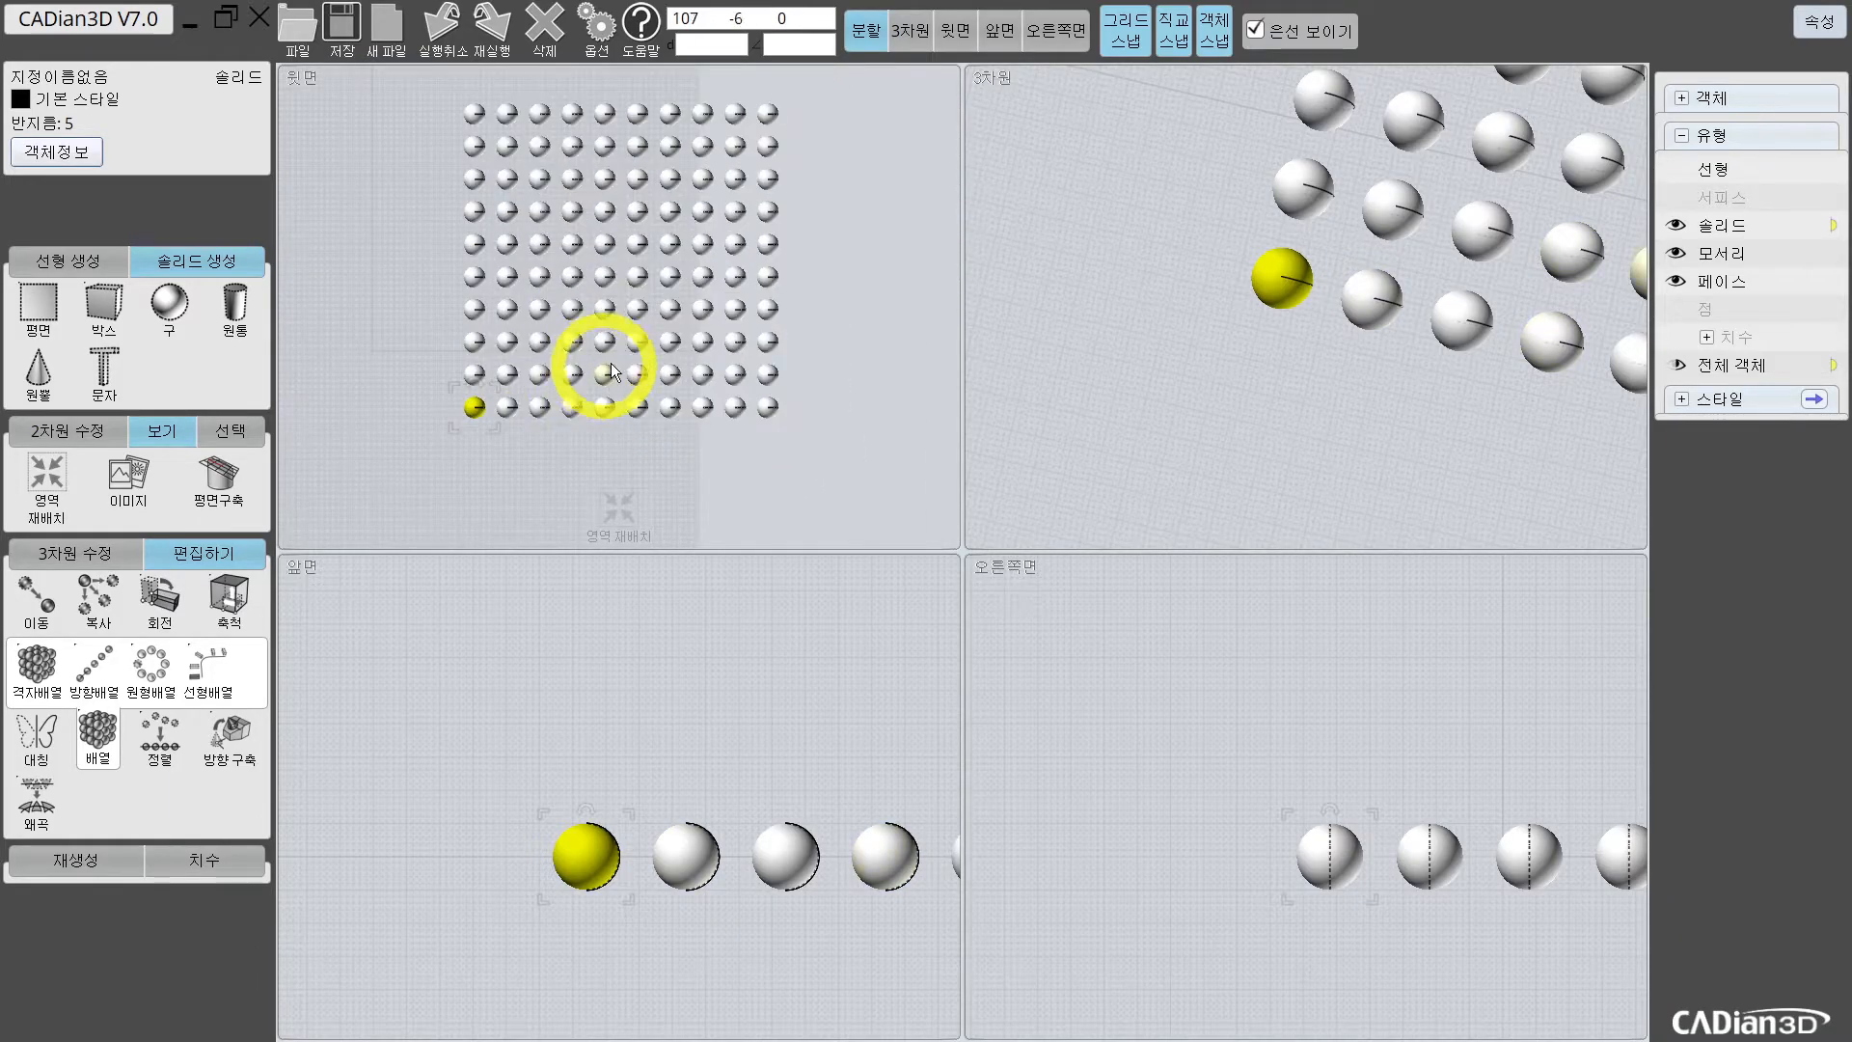
scroll(1418, 357, "down", 5)
left_click_drag(1472, 316, 1214, 424)
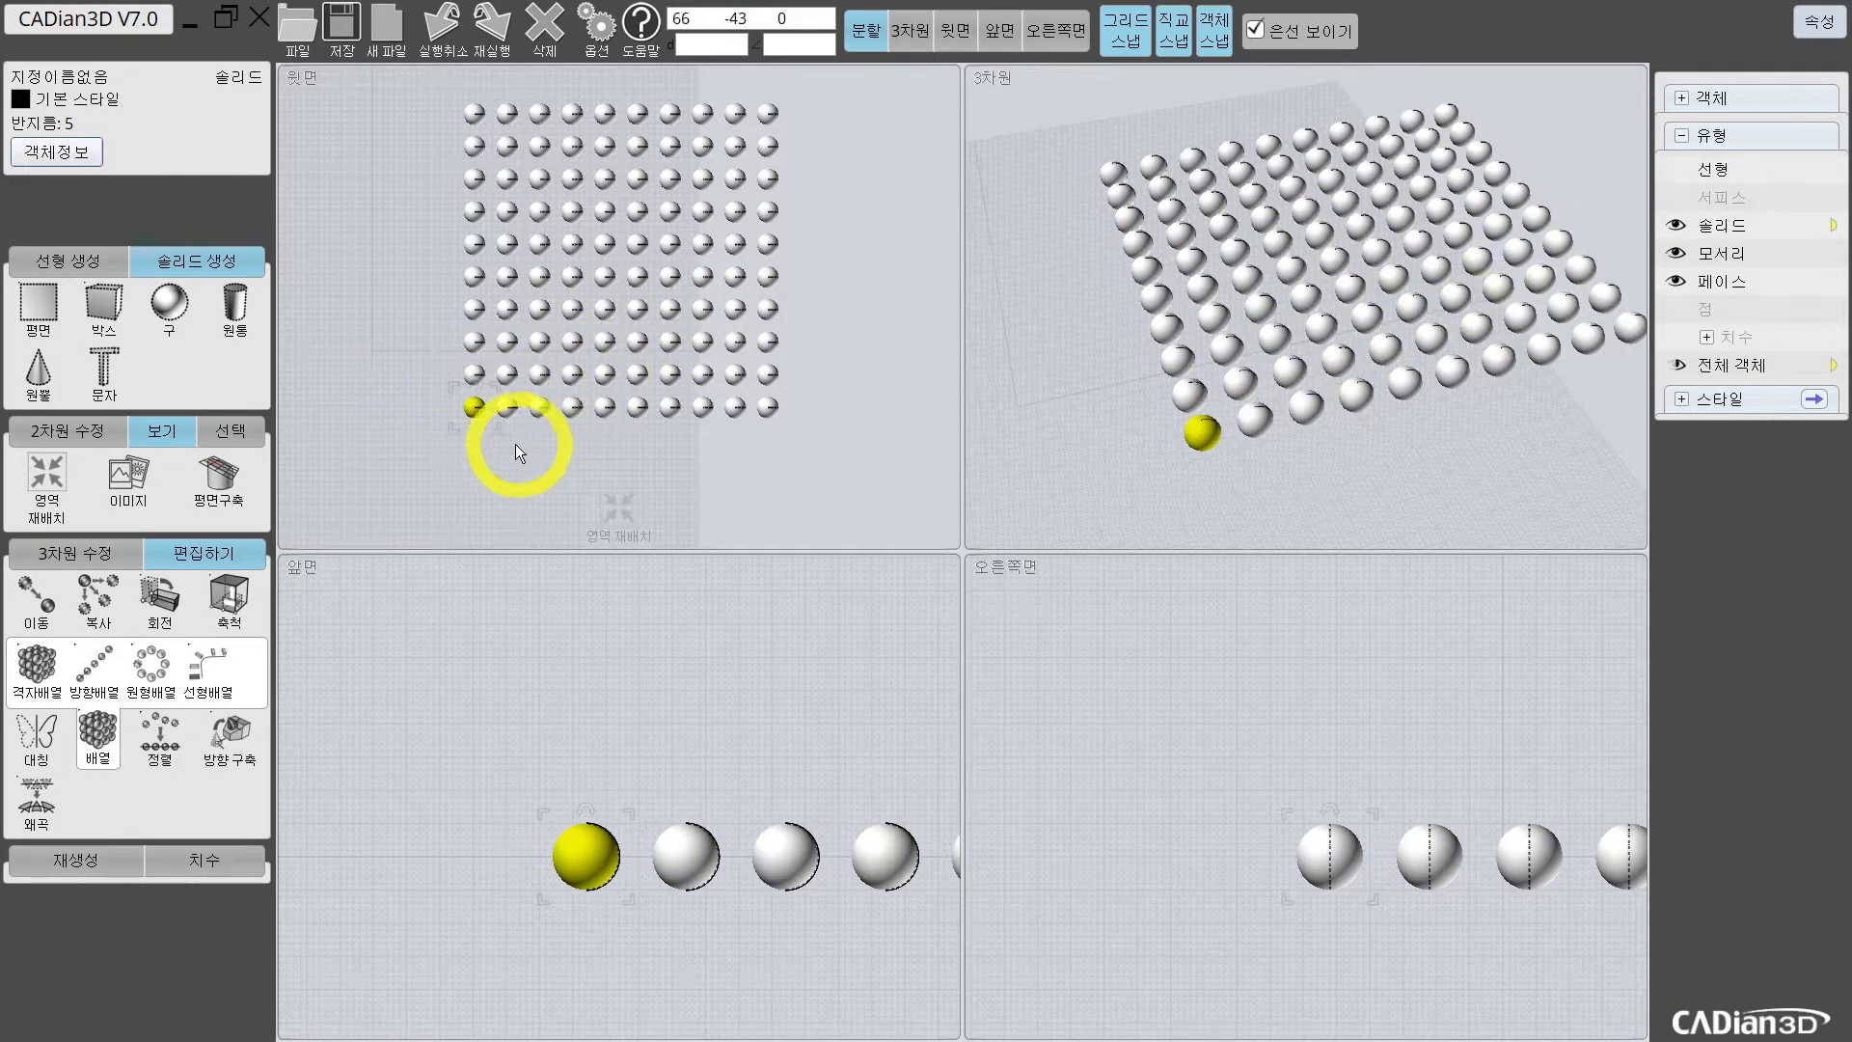
scroll(520, 435, "down", 5)
middle_click_drag(518, 431, 720, 332)
scroll(564, 368, "up", 2)
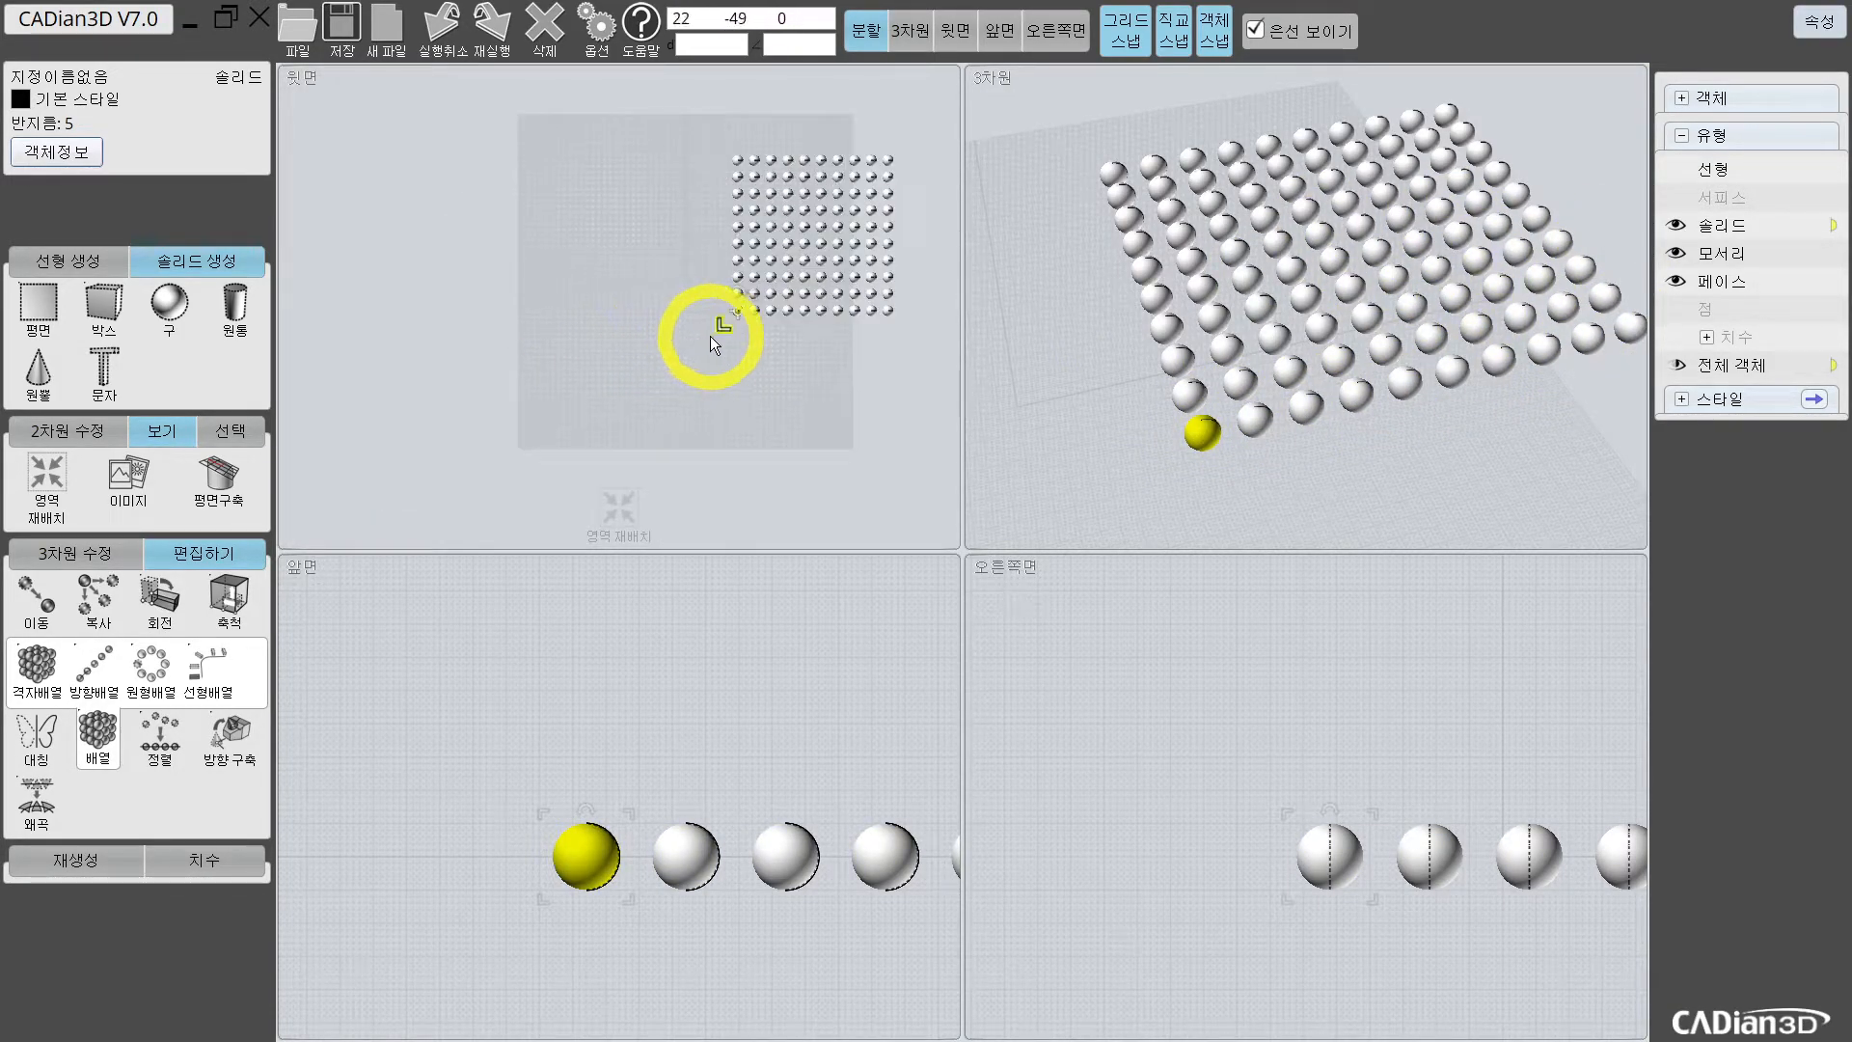
Step: Undo the flat array and start a grid array of the sphere with counts of 10 along X, Y and Z
key("ctrl+z")
right_click(669, 314)
left_click(165, 159)
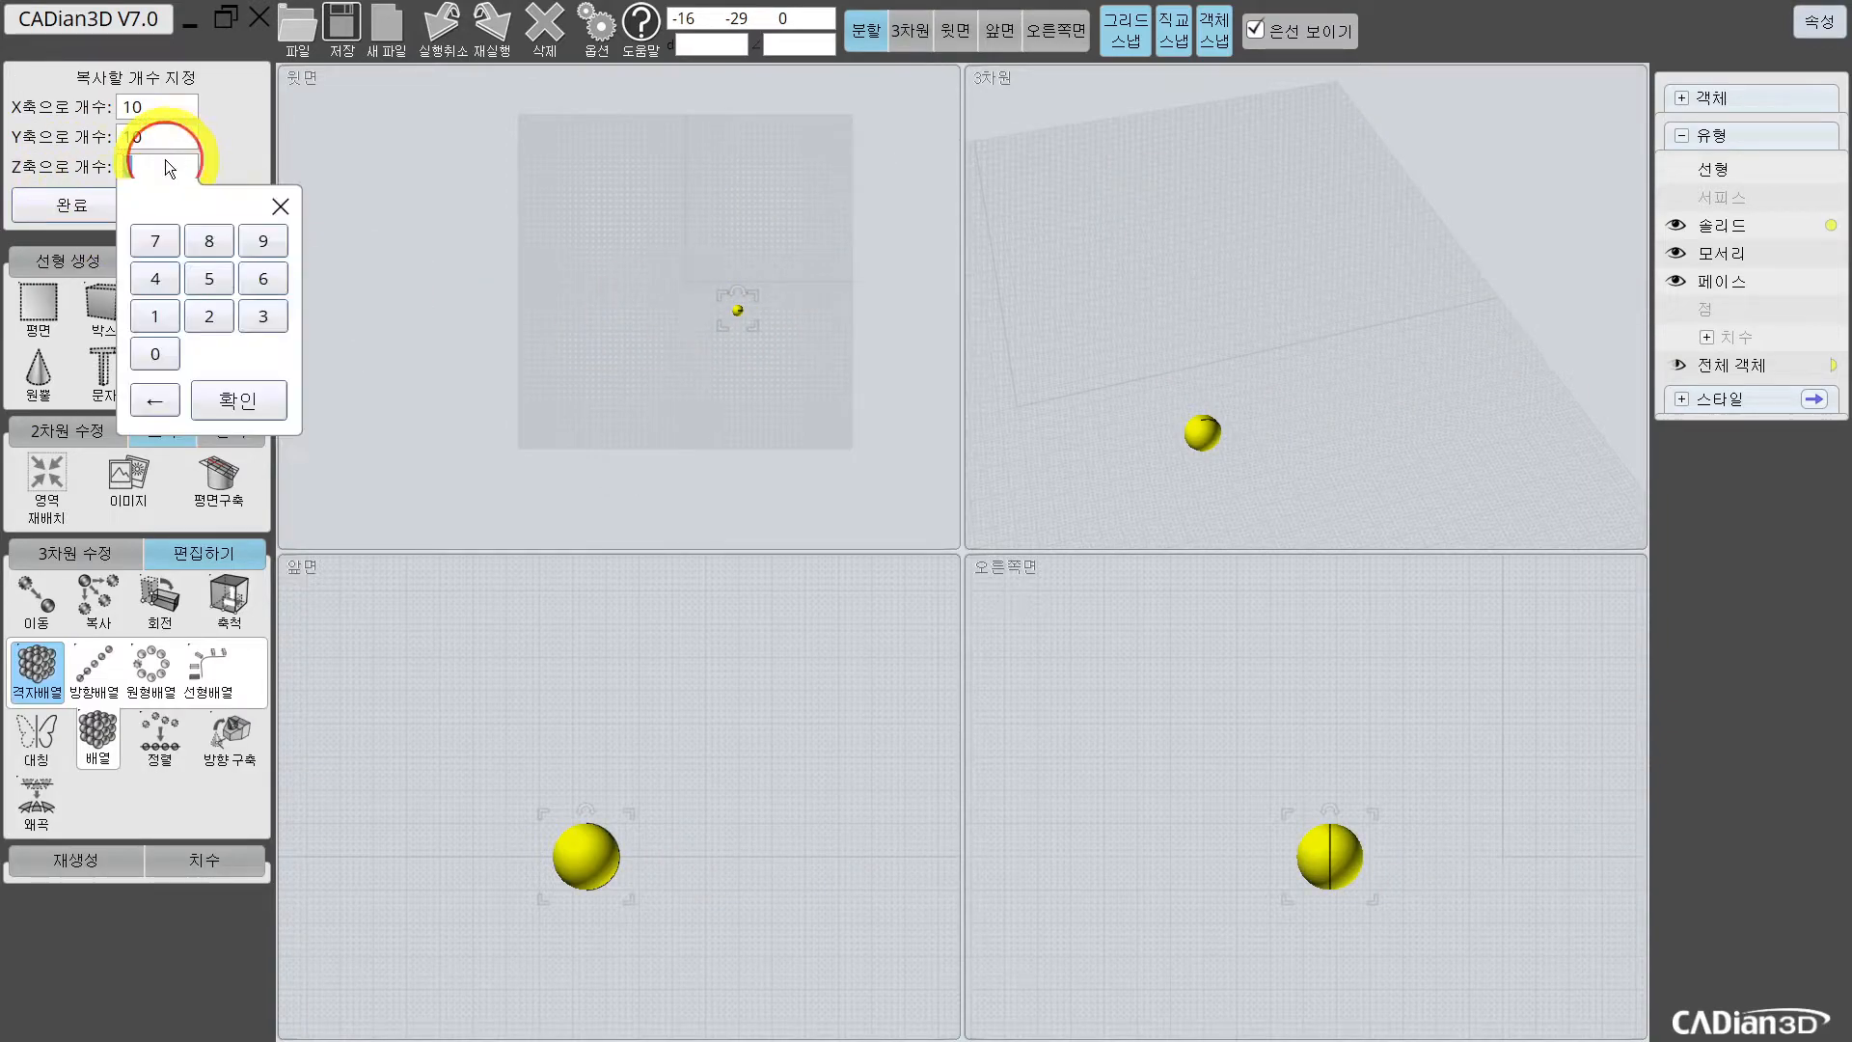
left_click(172, 318)
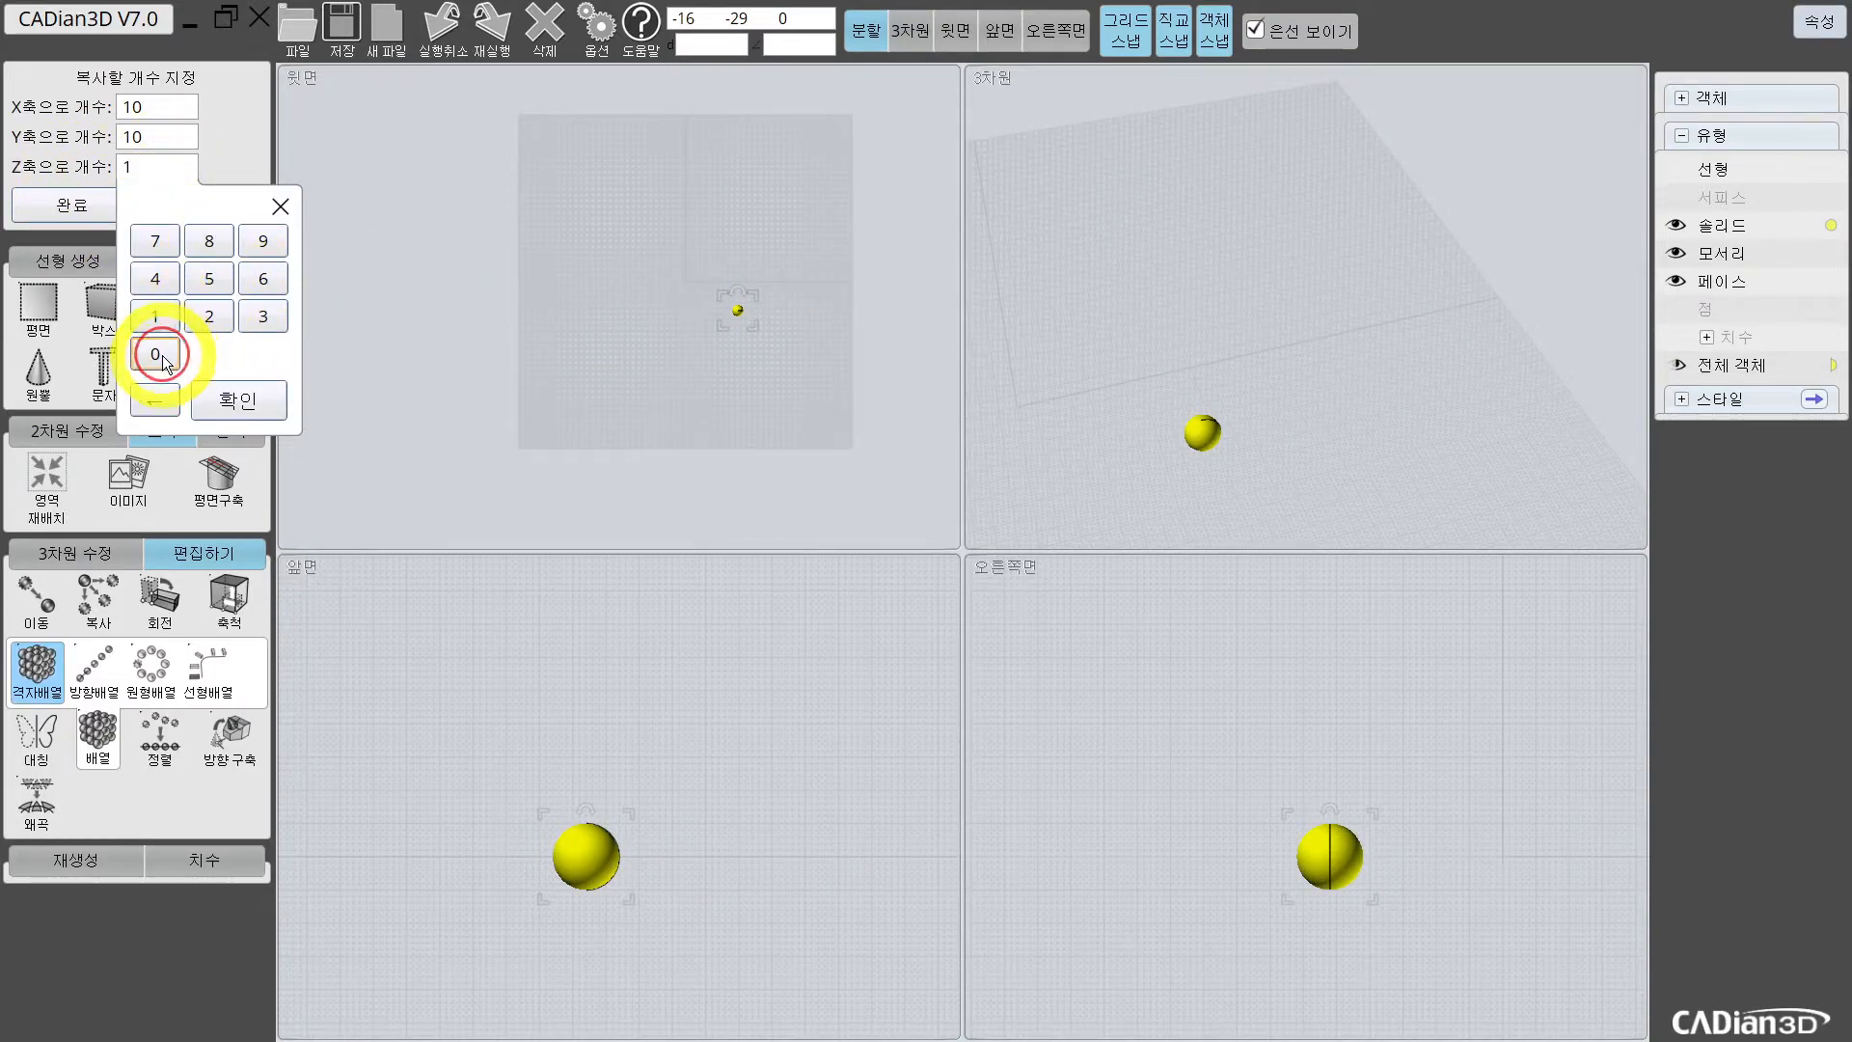
left_click(246, 425)
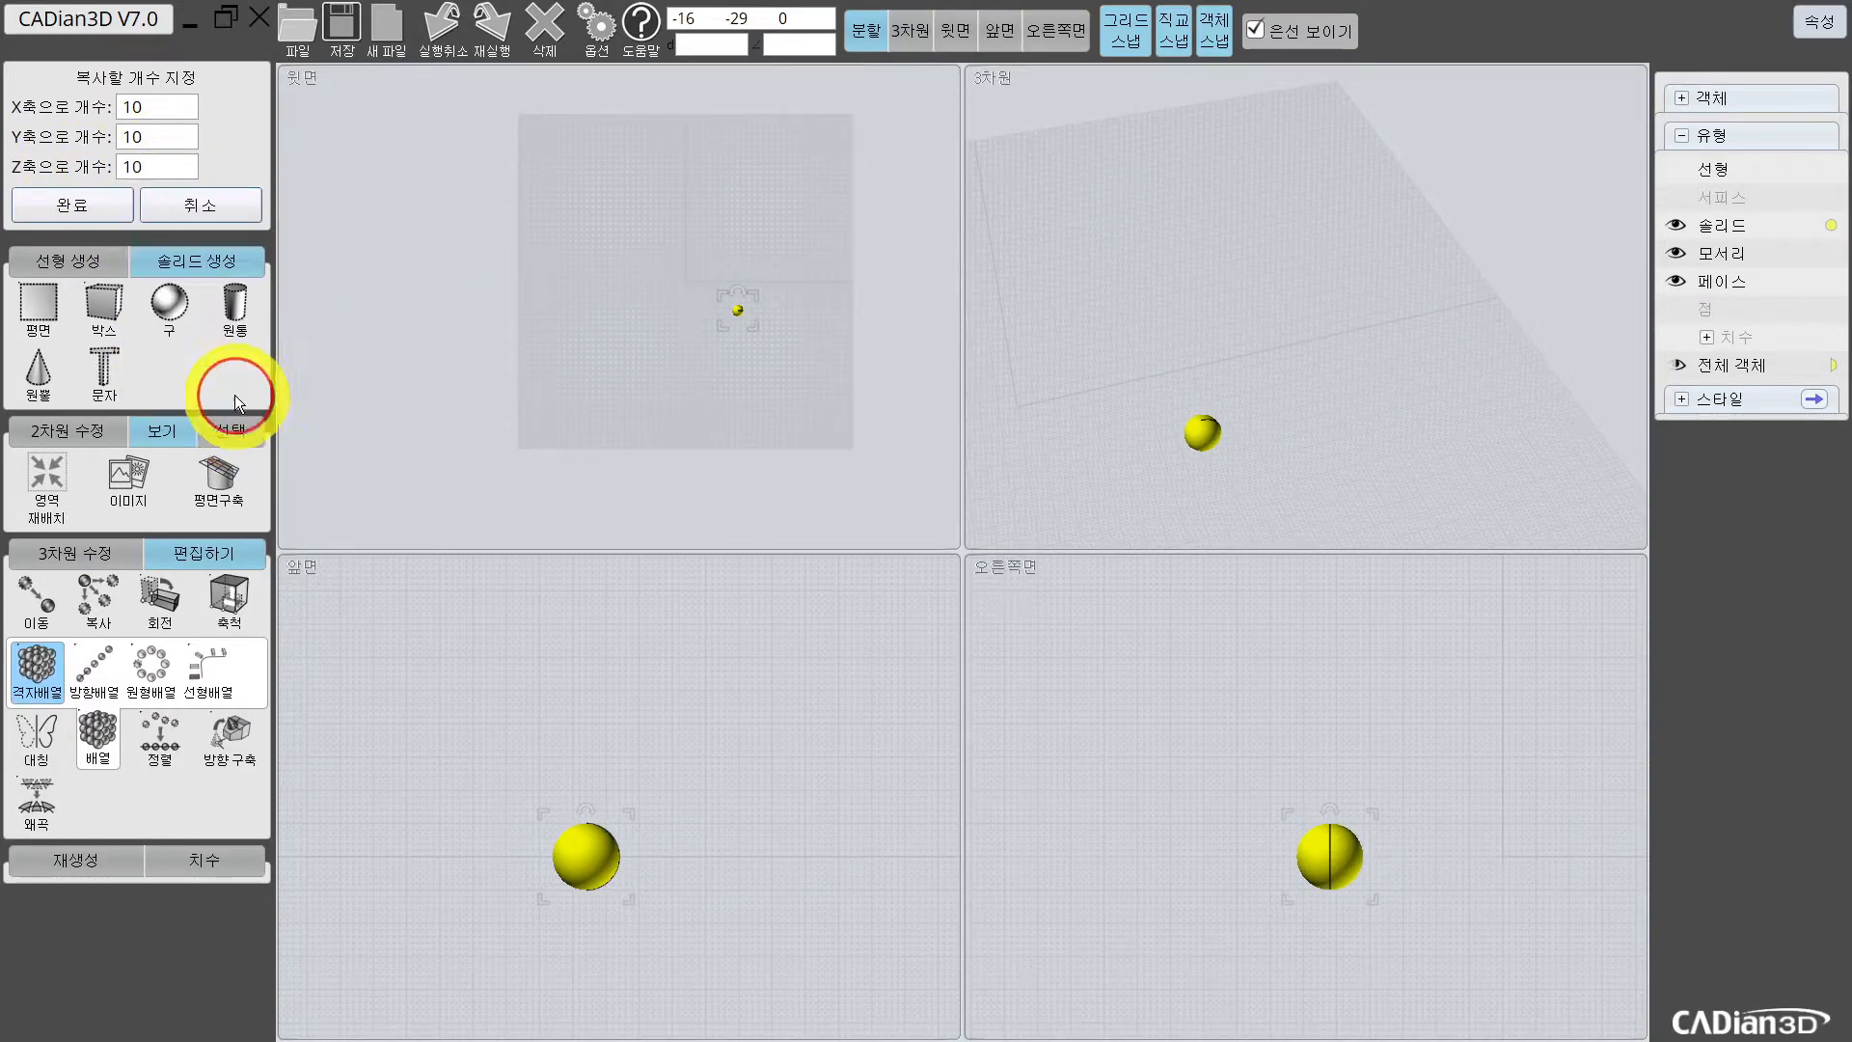
left_click(85, 216)
Step: Set the grid array's X, Y and Z spacing to 15 and create the block of sphere copies
left_click(118, 114)
left_click(123, 257)
left_click(177, 219)
left_click(205, 341)
left_click(123, 285)
left_click(194, 365)
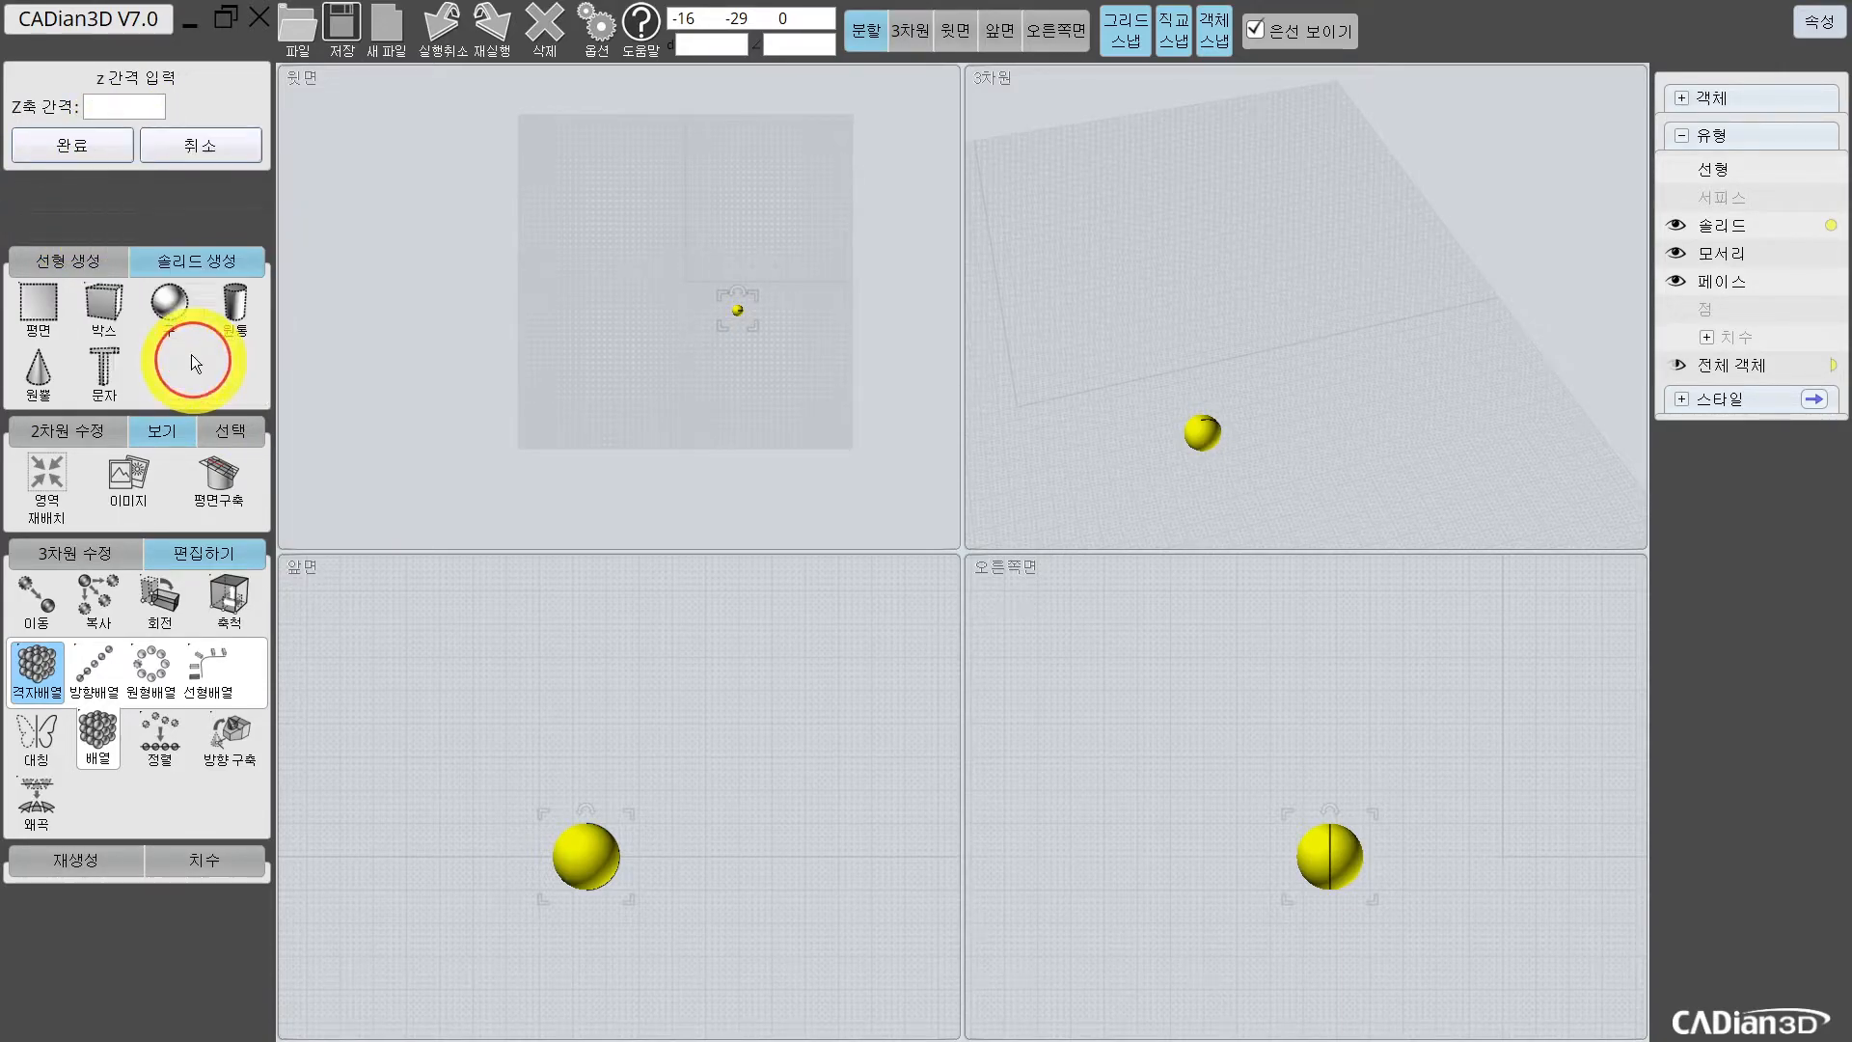
left_click(123, 106)
left_click(131, 257)
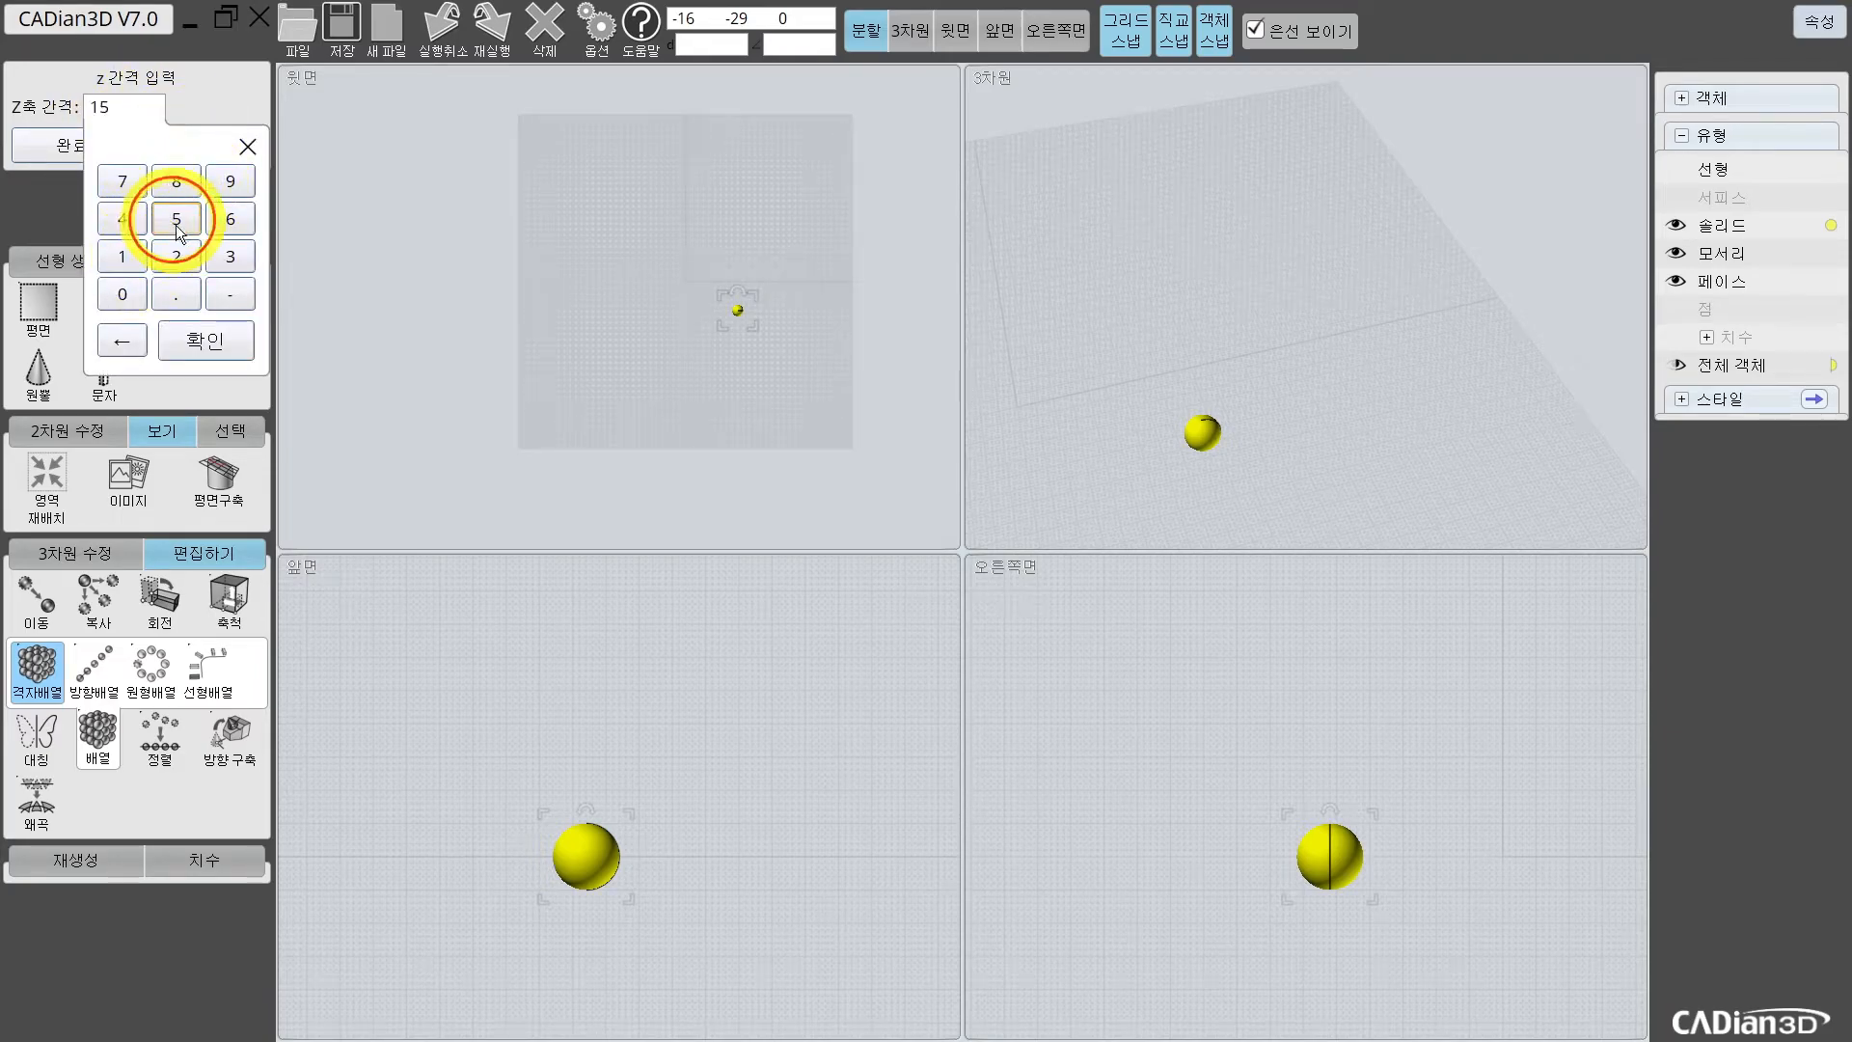
left_click(207, 340)
left_click_drag(1358, 322, 1158, 405)
scroll(618, 849, "up", 3)
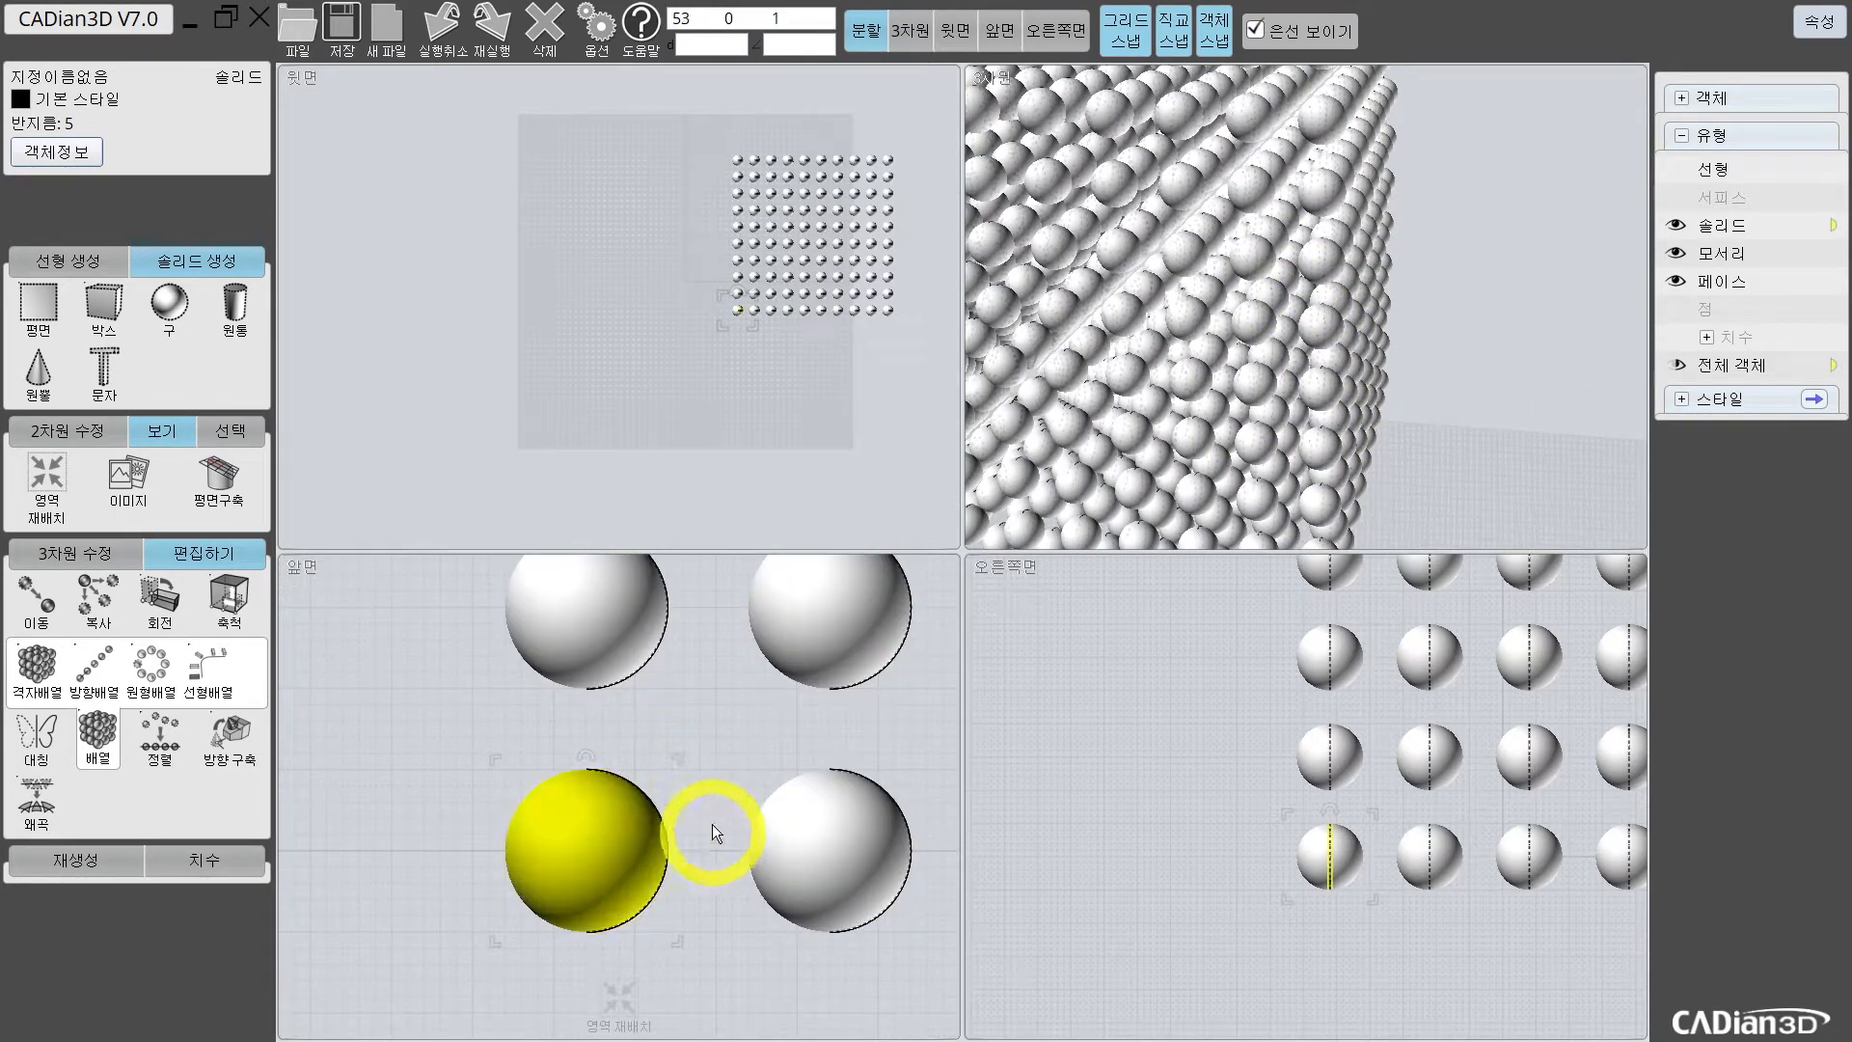
Step: Draw a straight line in the front view from the centre of the lowest corner sphere to the centre of the sphere above it
left_click_drag(682, 744, 682, 785)
key("Escape")
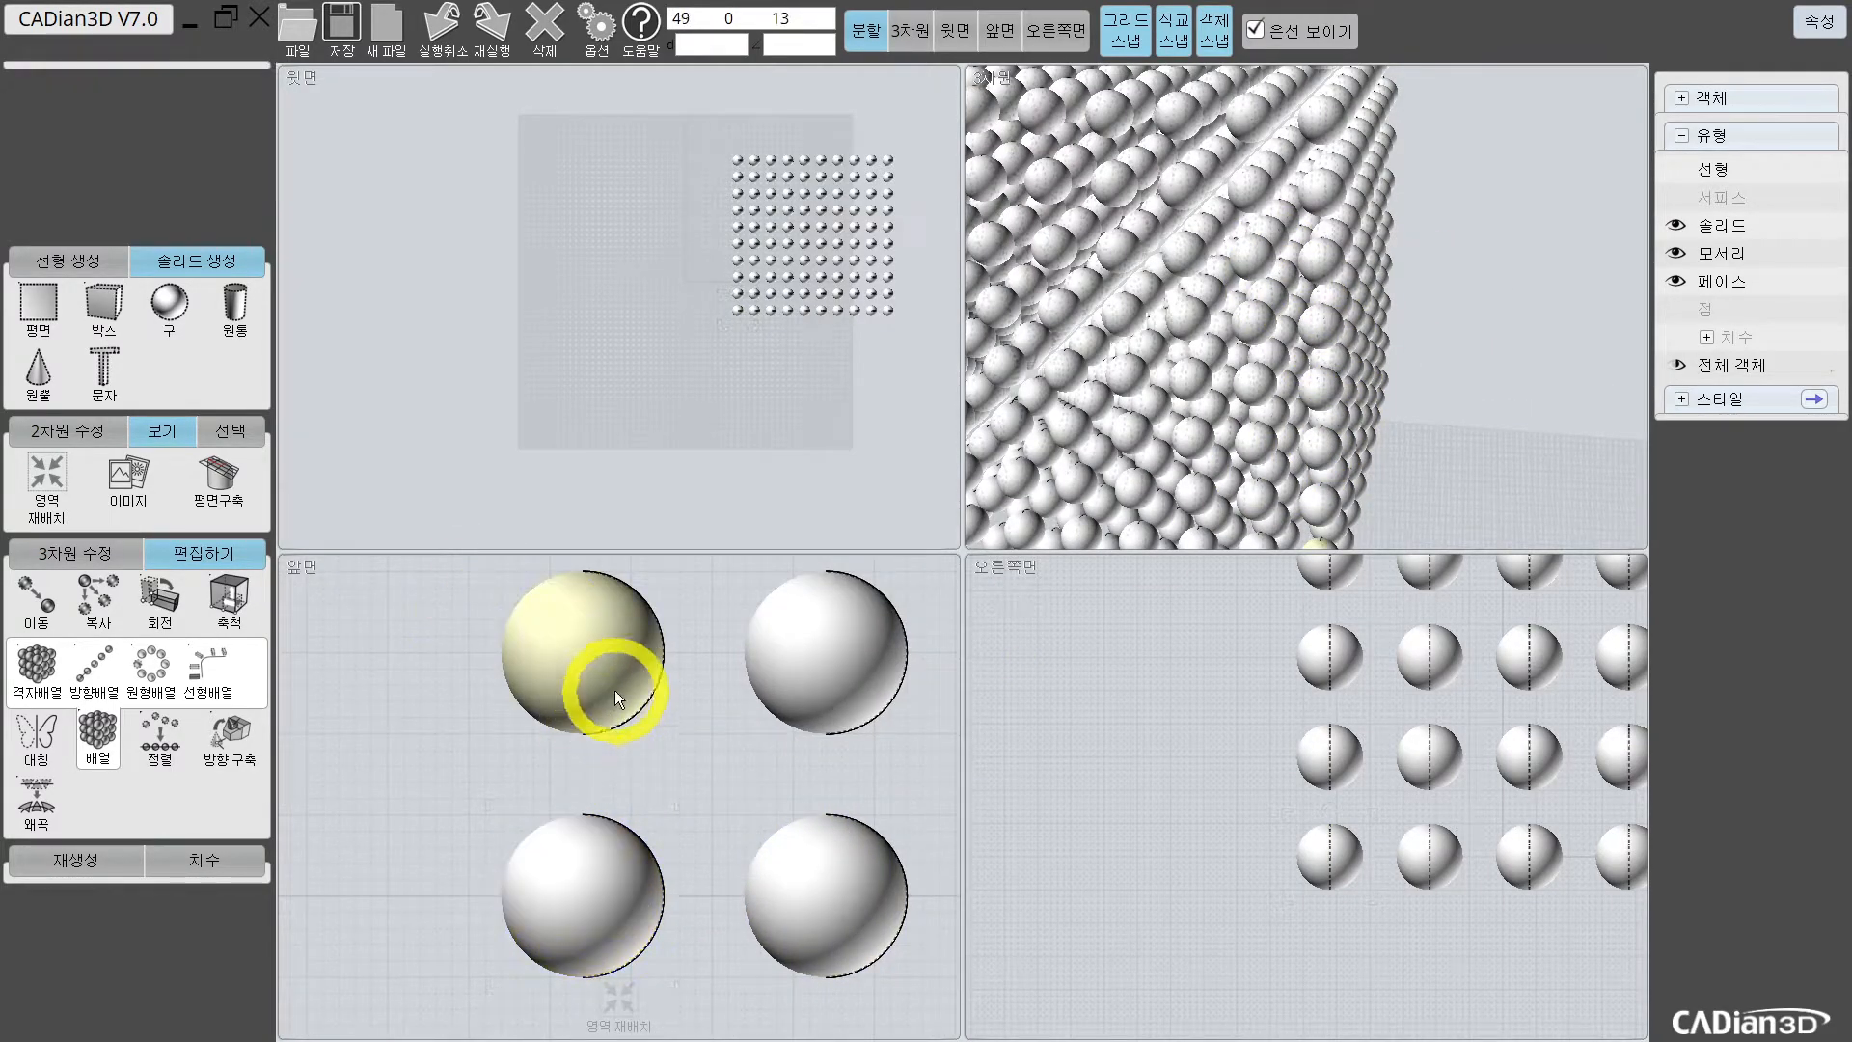
left_click(623, 680)
left_click(523, 893, "shift")
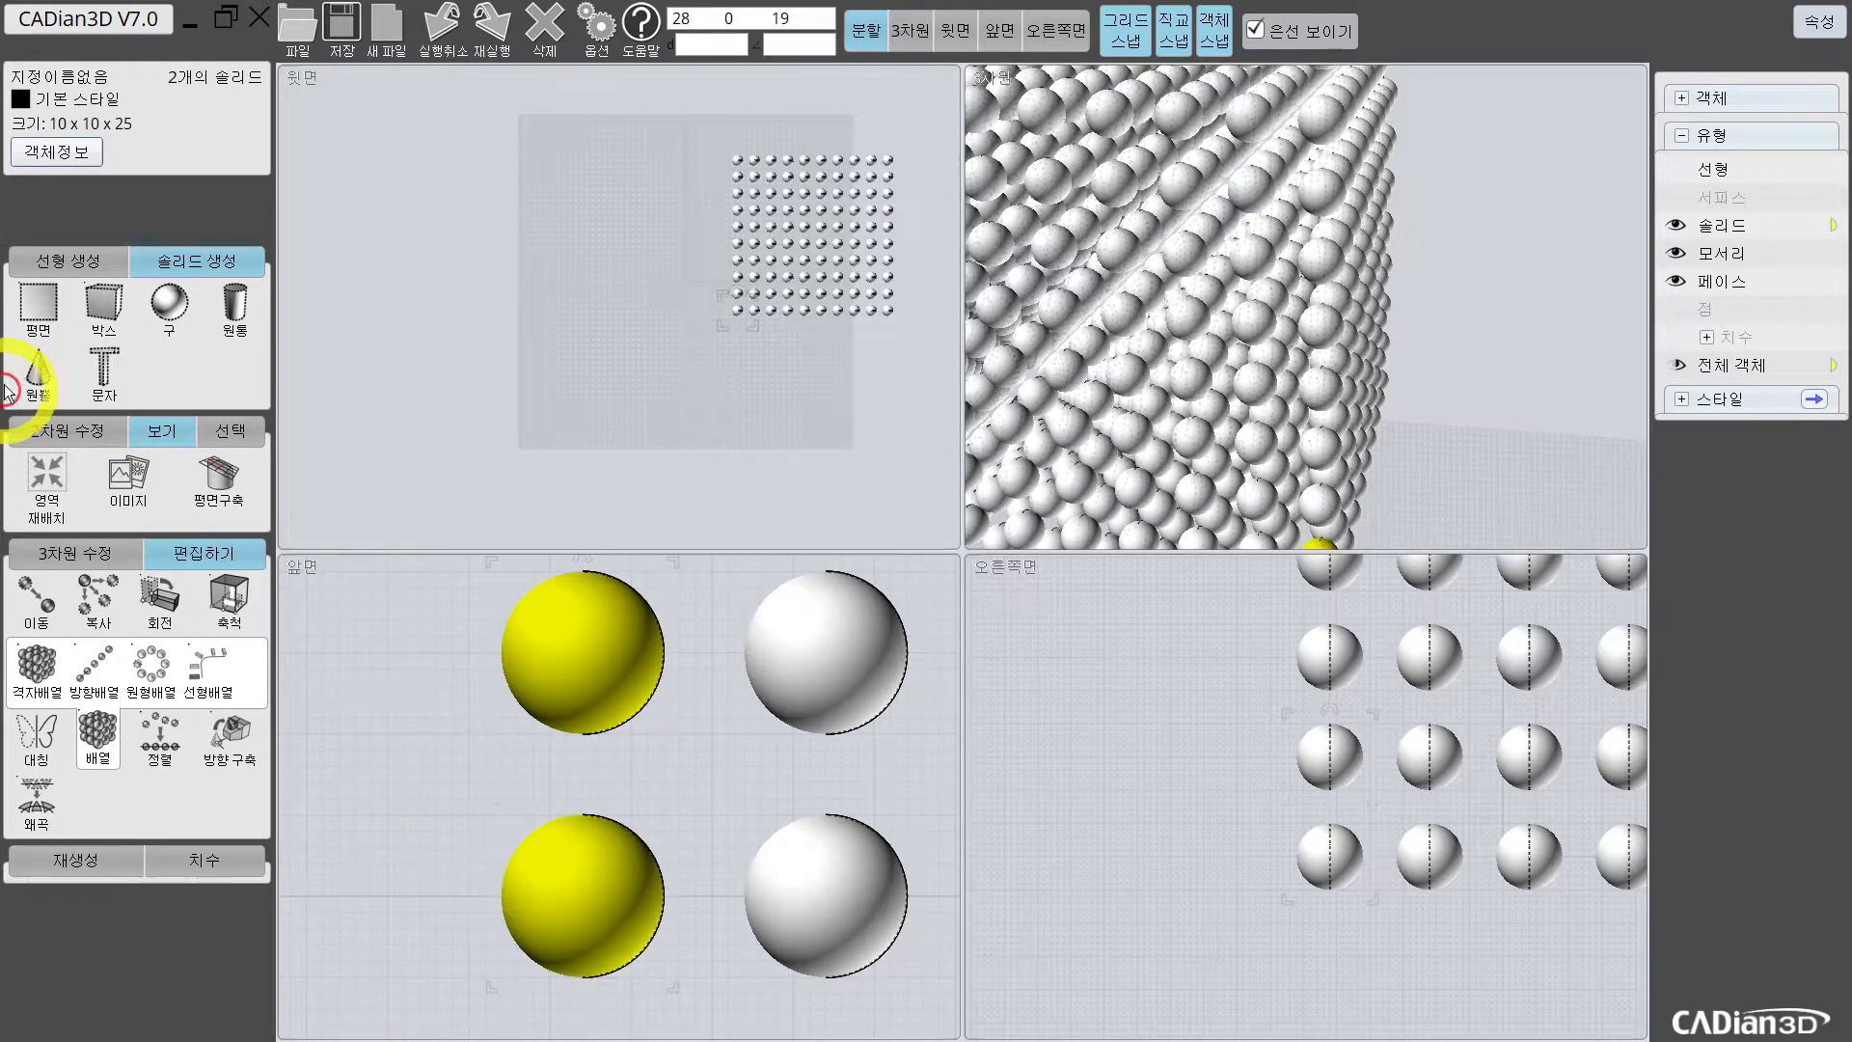
left_click(68, 260)
left_click(36, 308)
left_click(43, 322)
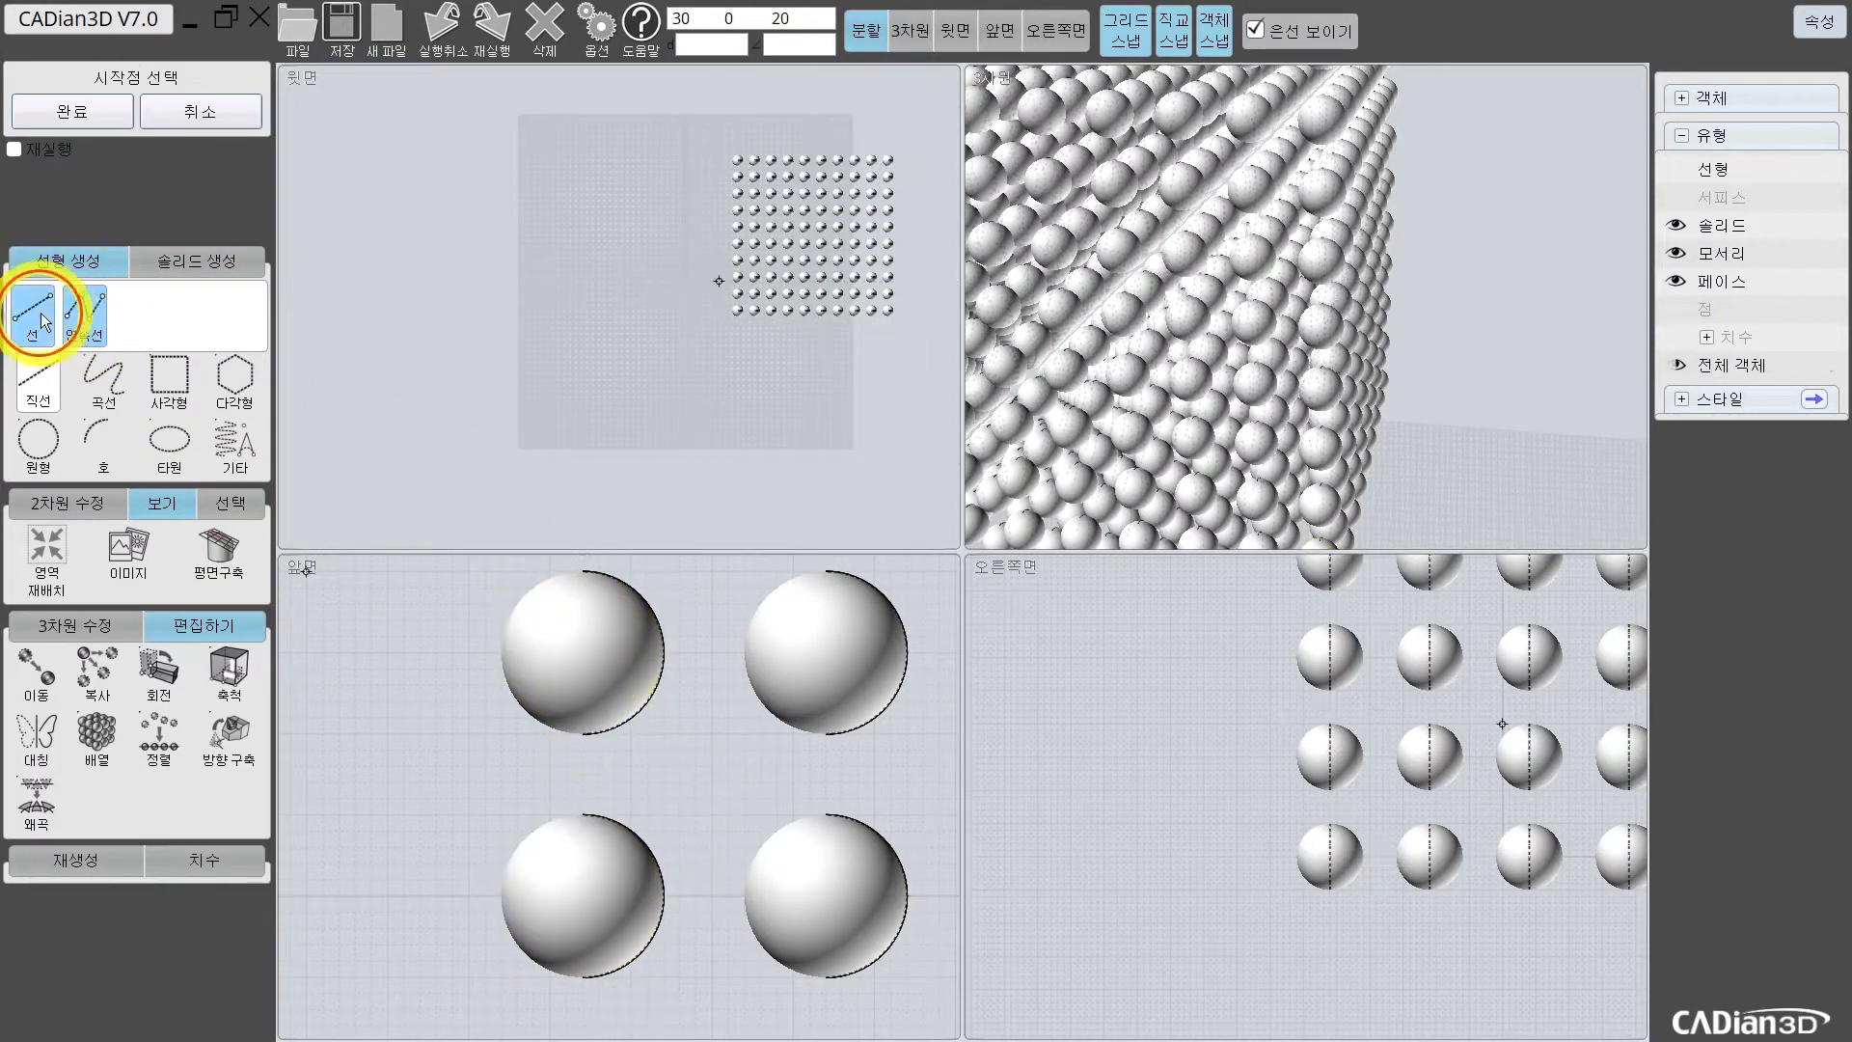
left_click(583, 899)
left_click(582, 652)
key("Return")
Step: Select the connecting line in the enlarged front view and examine its length to check the spacing between the two sphere centres
scroll(652, 729, "down", 1)
middle_click_drag(652, 730, 521, 757)
scroll(643, 738, "down", 2)
scroll(648, 729, "up", 1)
scroll(648, 729, "down", 1)
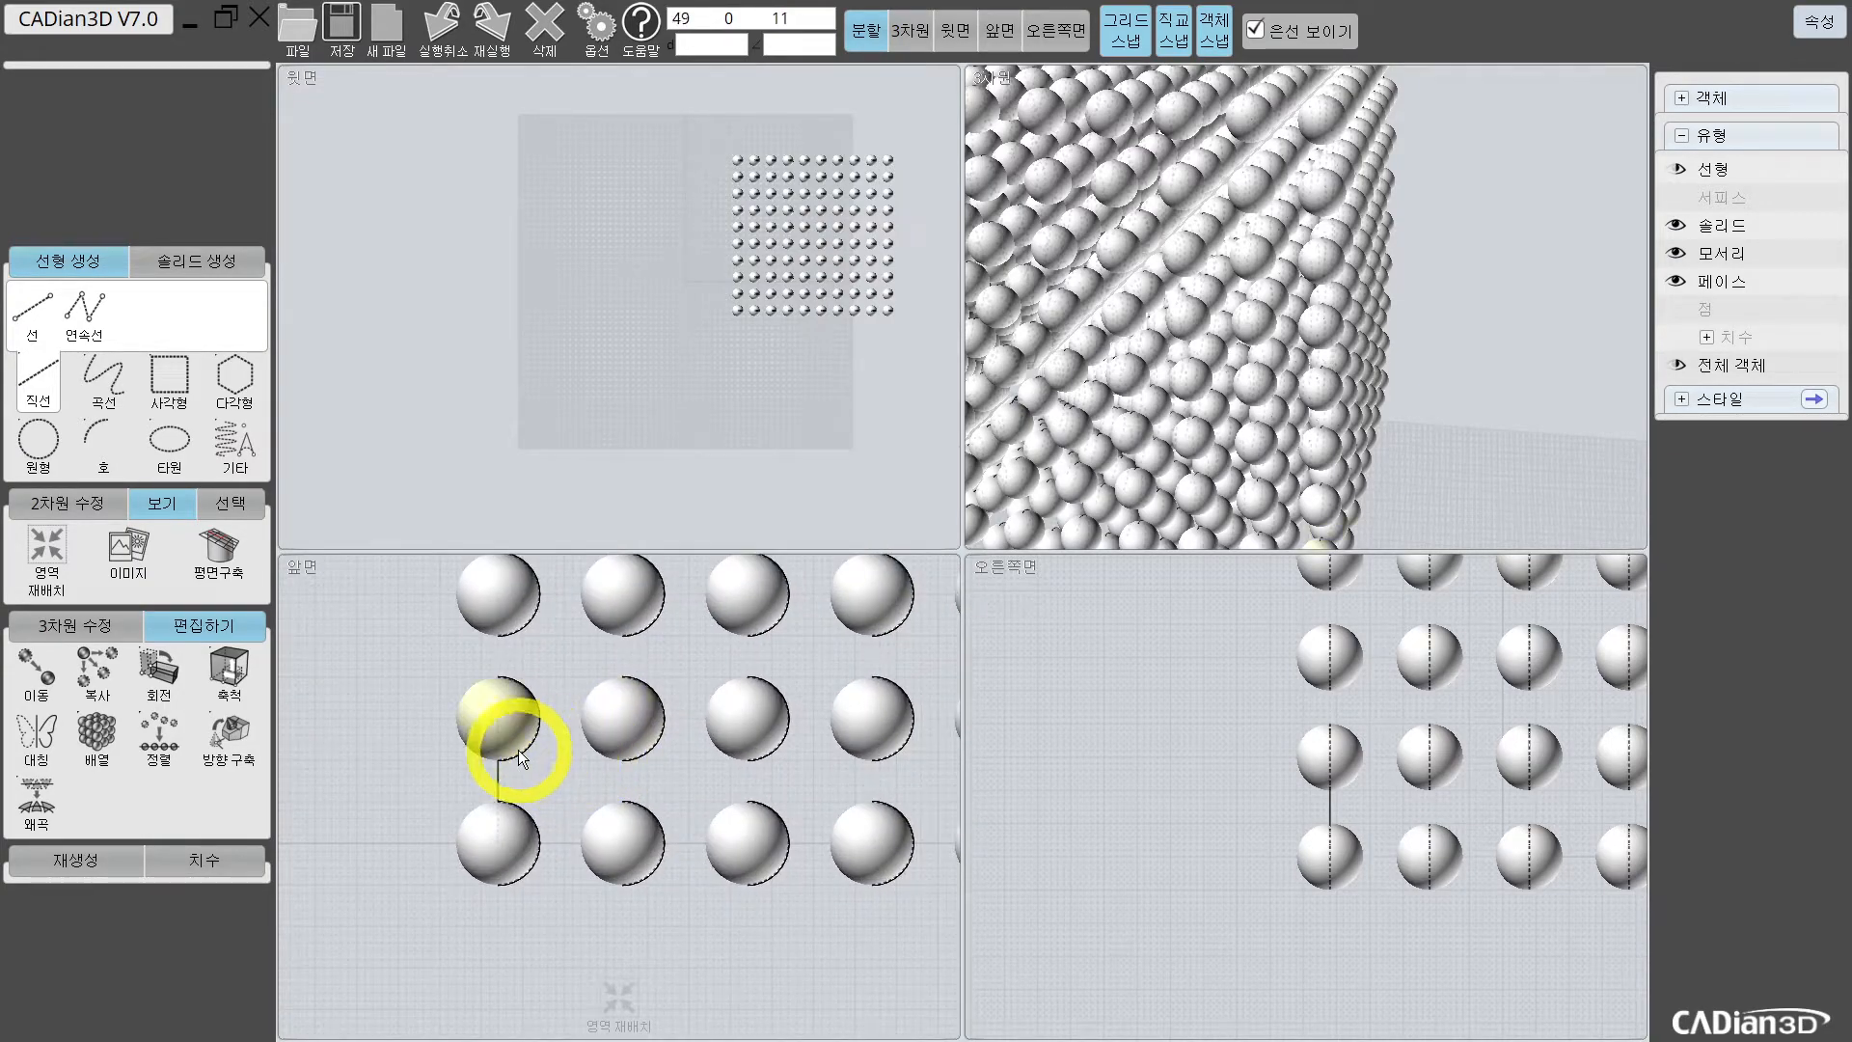
left_click(997, 31)
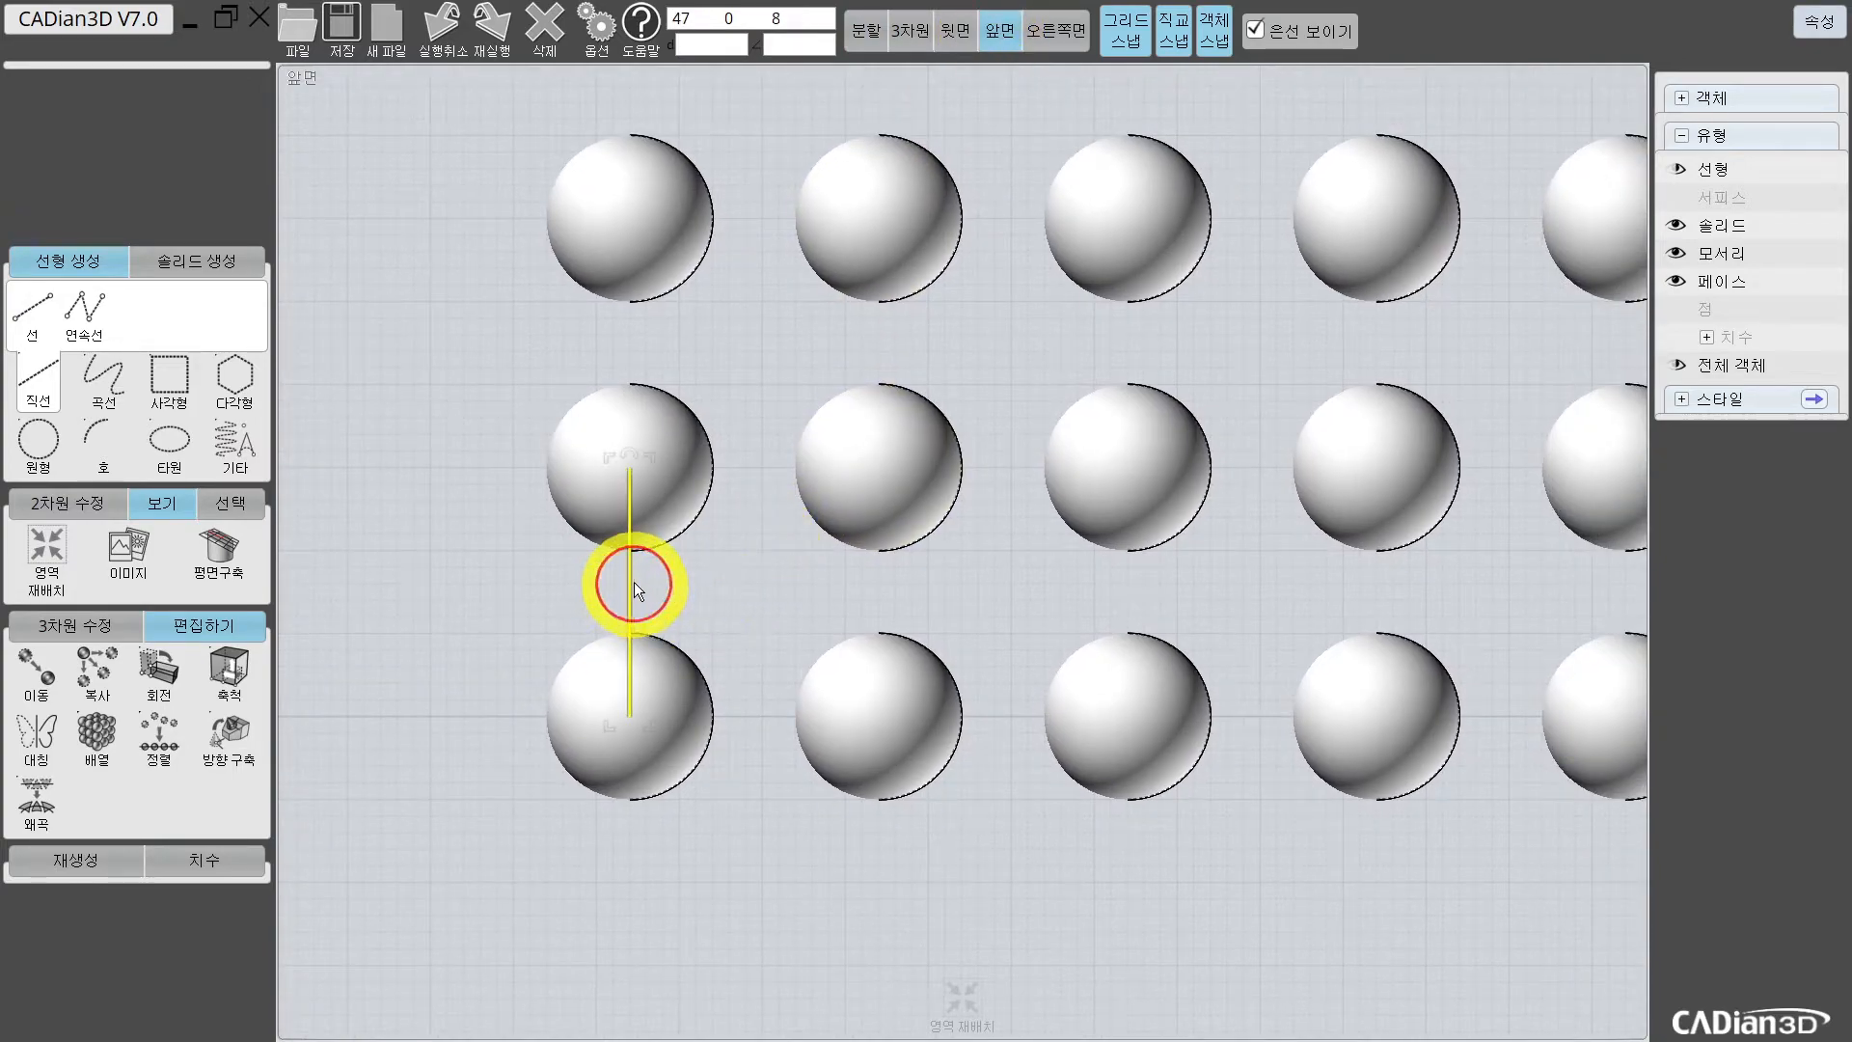
left_click(630, 583)
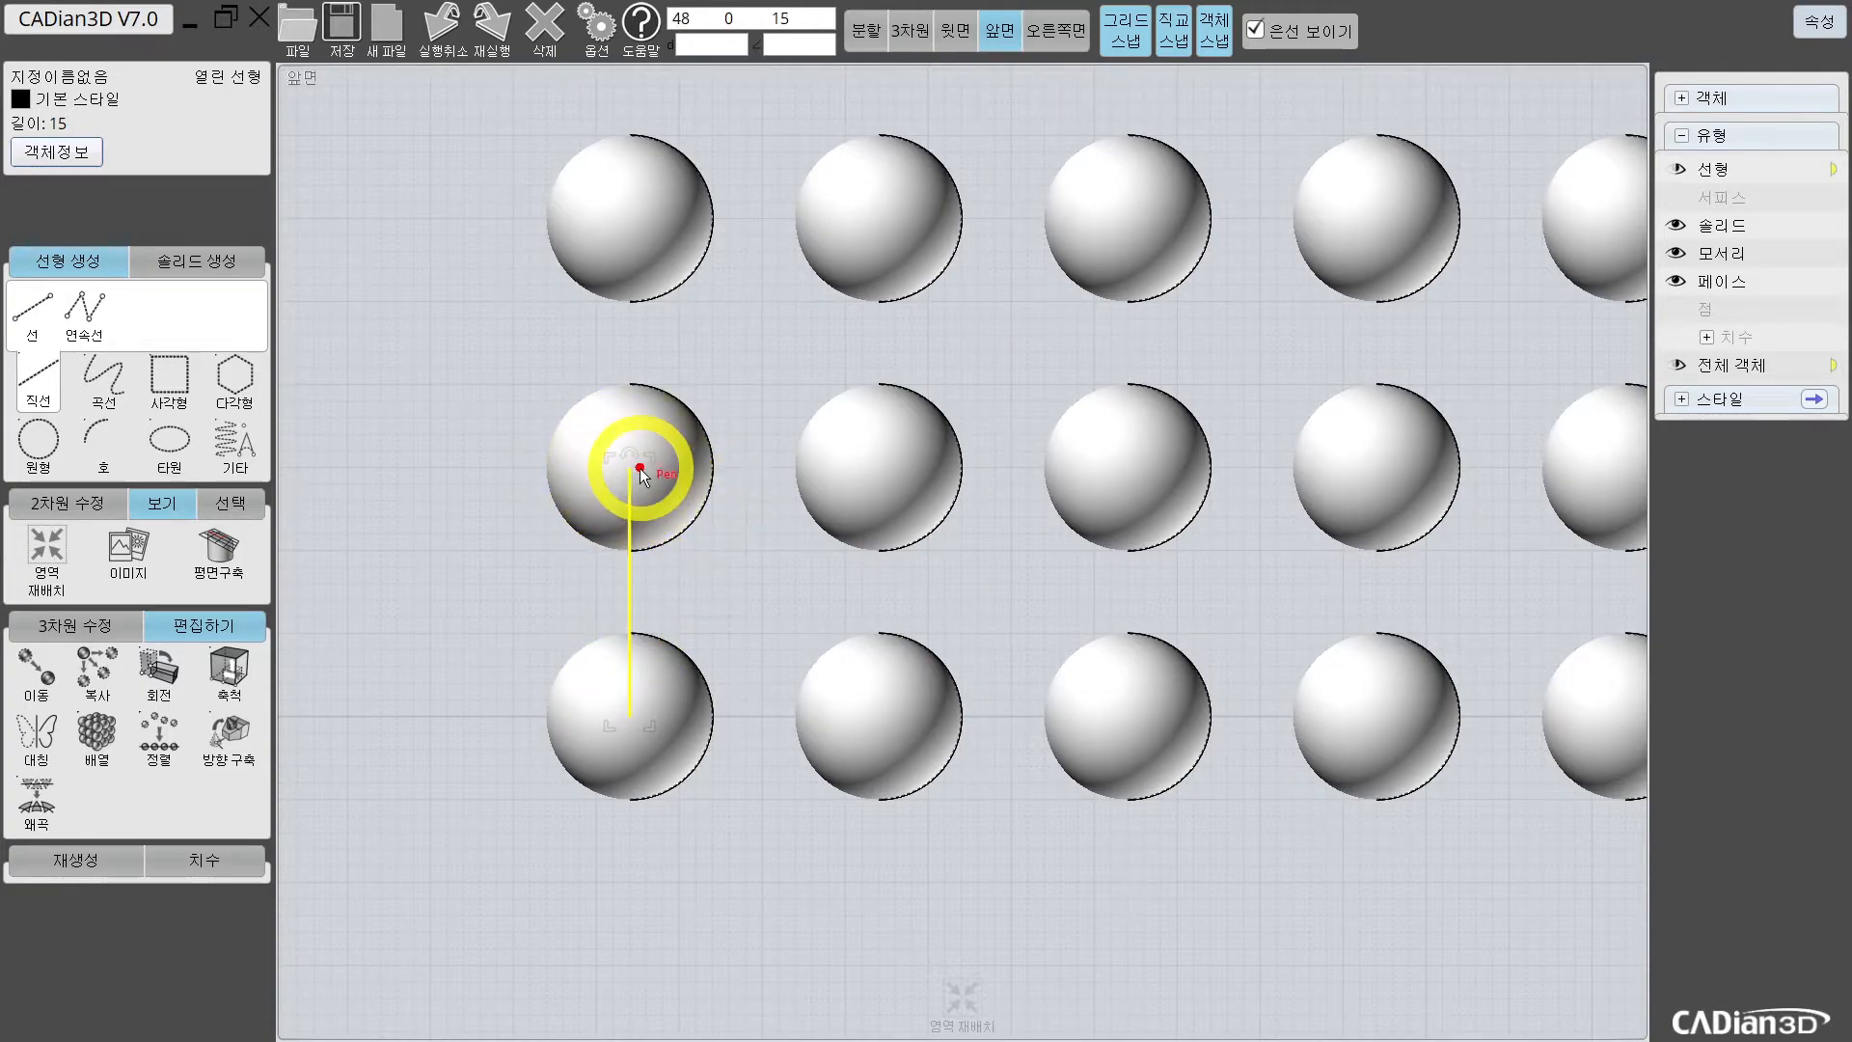
mouse_move(631, 477)
left_mouse_down()
mouse_move(637, 454)
mouse_move(636, 499)
left_mouse_up()
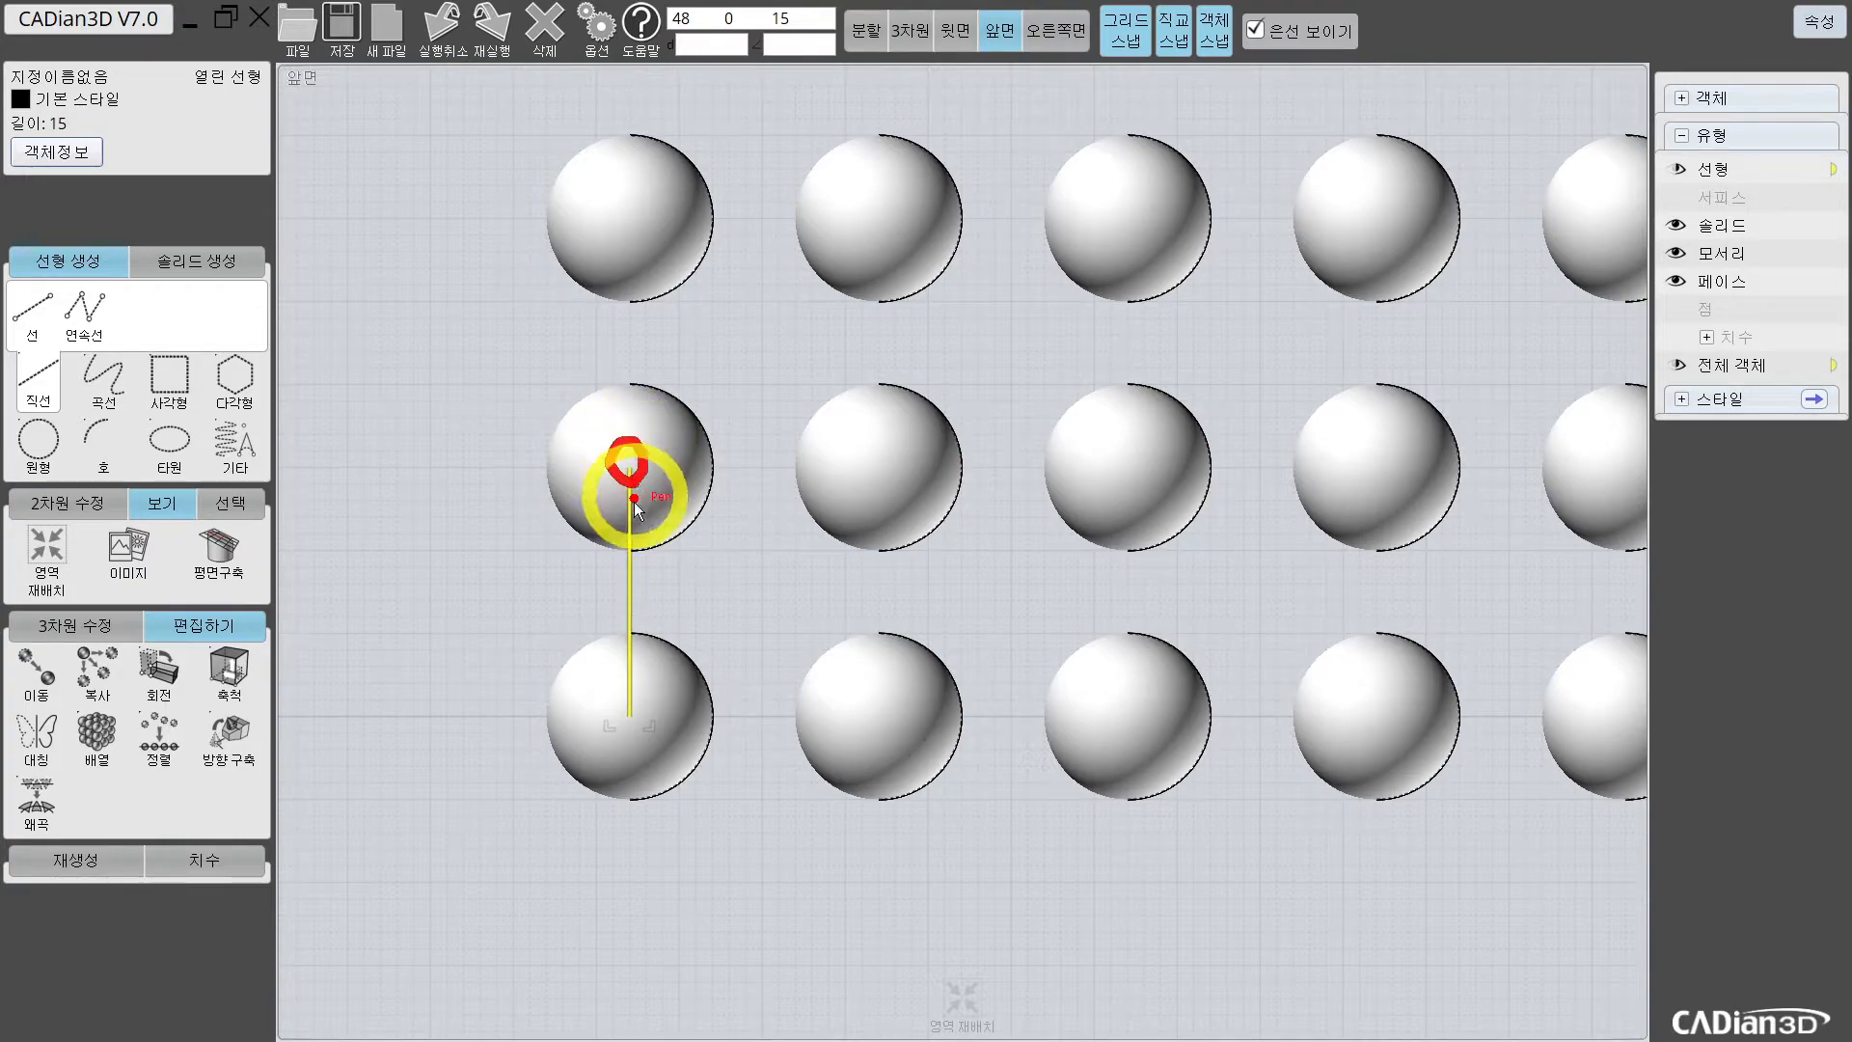
mouse_move(637, 697)
left_mouse_down()
mouse_move(617, 714)
mouse_move(633, 738)
mouse_move(639, 701)
left_mouse_up()
mouse_move(546, 439)
left_mouse_down()
mouse_move(548, 398)
mouse_move(589, 466)
mouse_move(529, 452)
mouse_move(569, 436)
left_mouse_up()
mouse_move(529, 658)
left_mouse_down()
mouse_move(522, 730)
mouse_move(560, 683)
mouse_move(537, 733)
mouse_move(511, 731)
left_mouse_up()
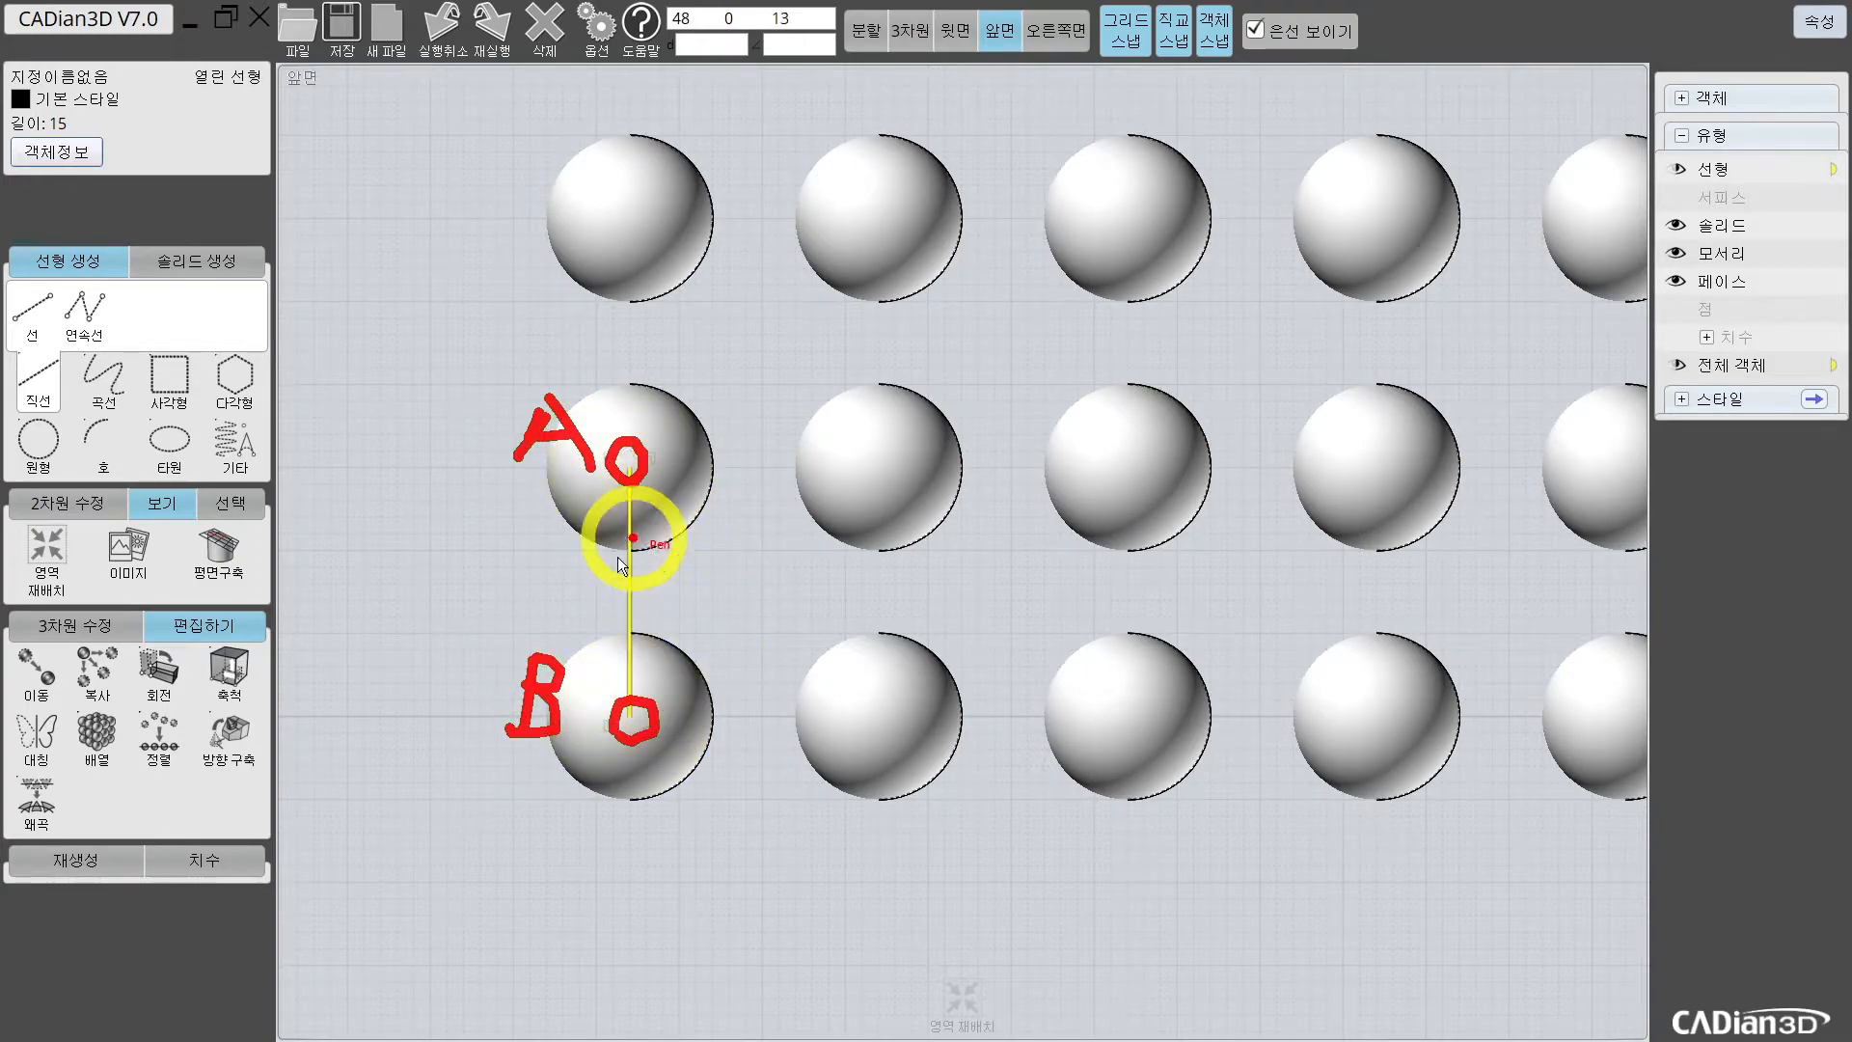
mouse_move(714, 568)
left_mouse_down()
mouse_move(741, 572)
mouse_move(702, 643)
mouse_move(757, 608)
mouse_move(786, 628)
mouse_move(810, 591)
mouse_move(827, 628)
mouse_move(881, 591)
mouse_move(885, 641)
left_mouse_up()
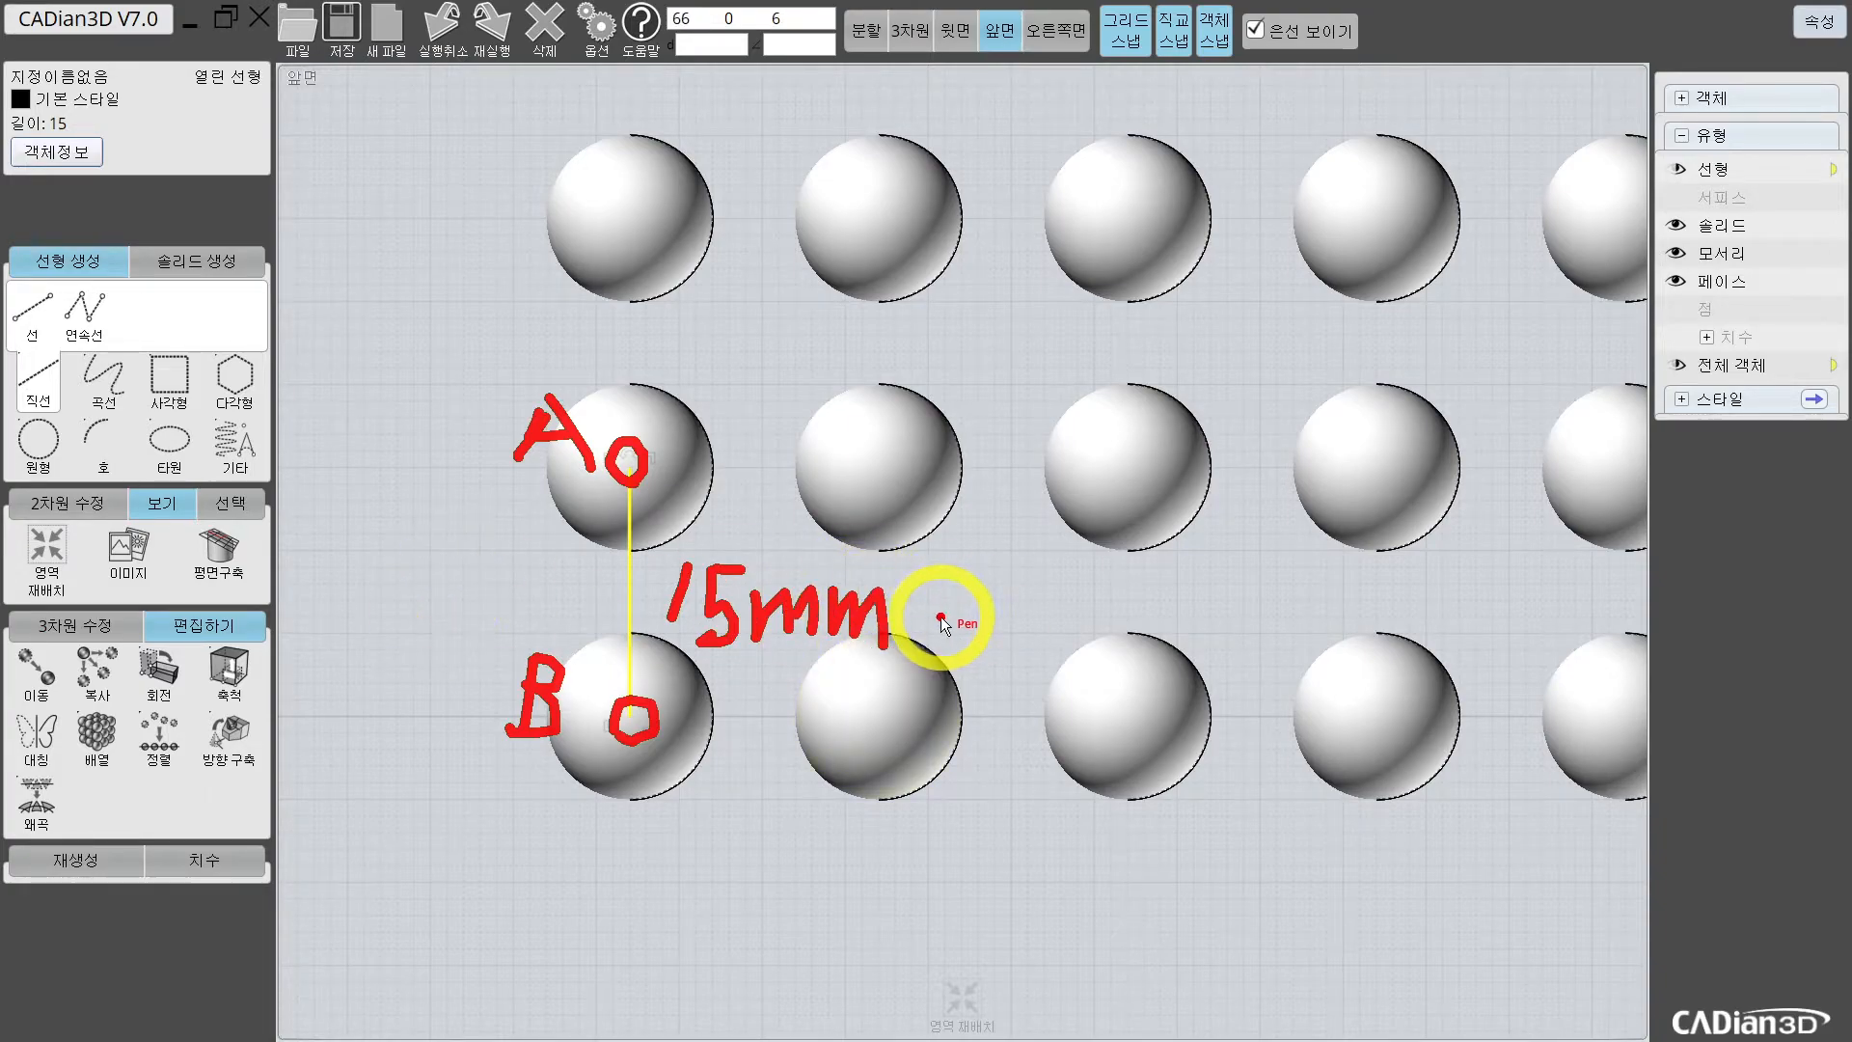
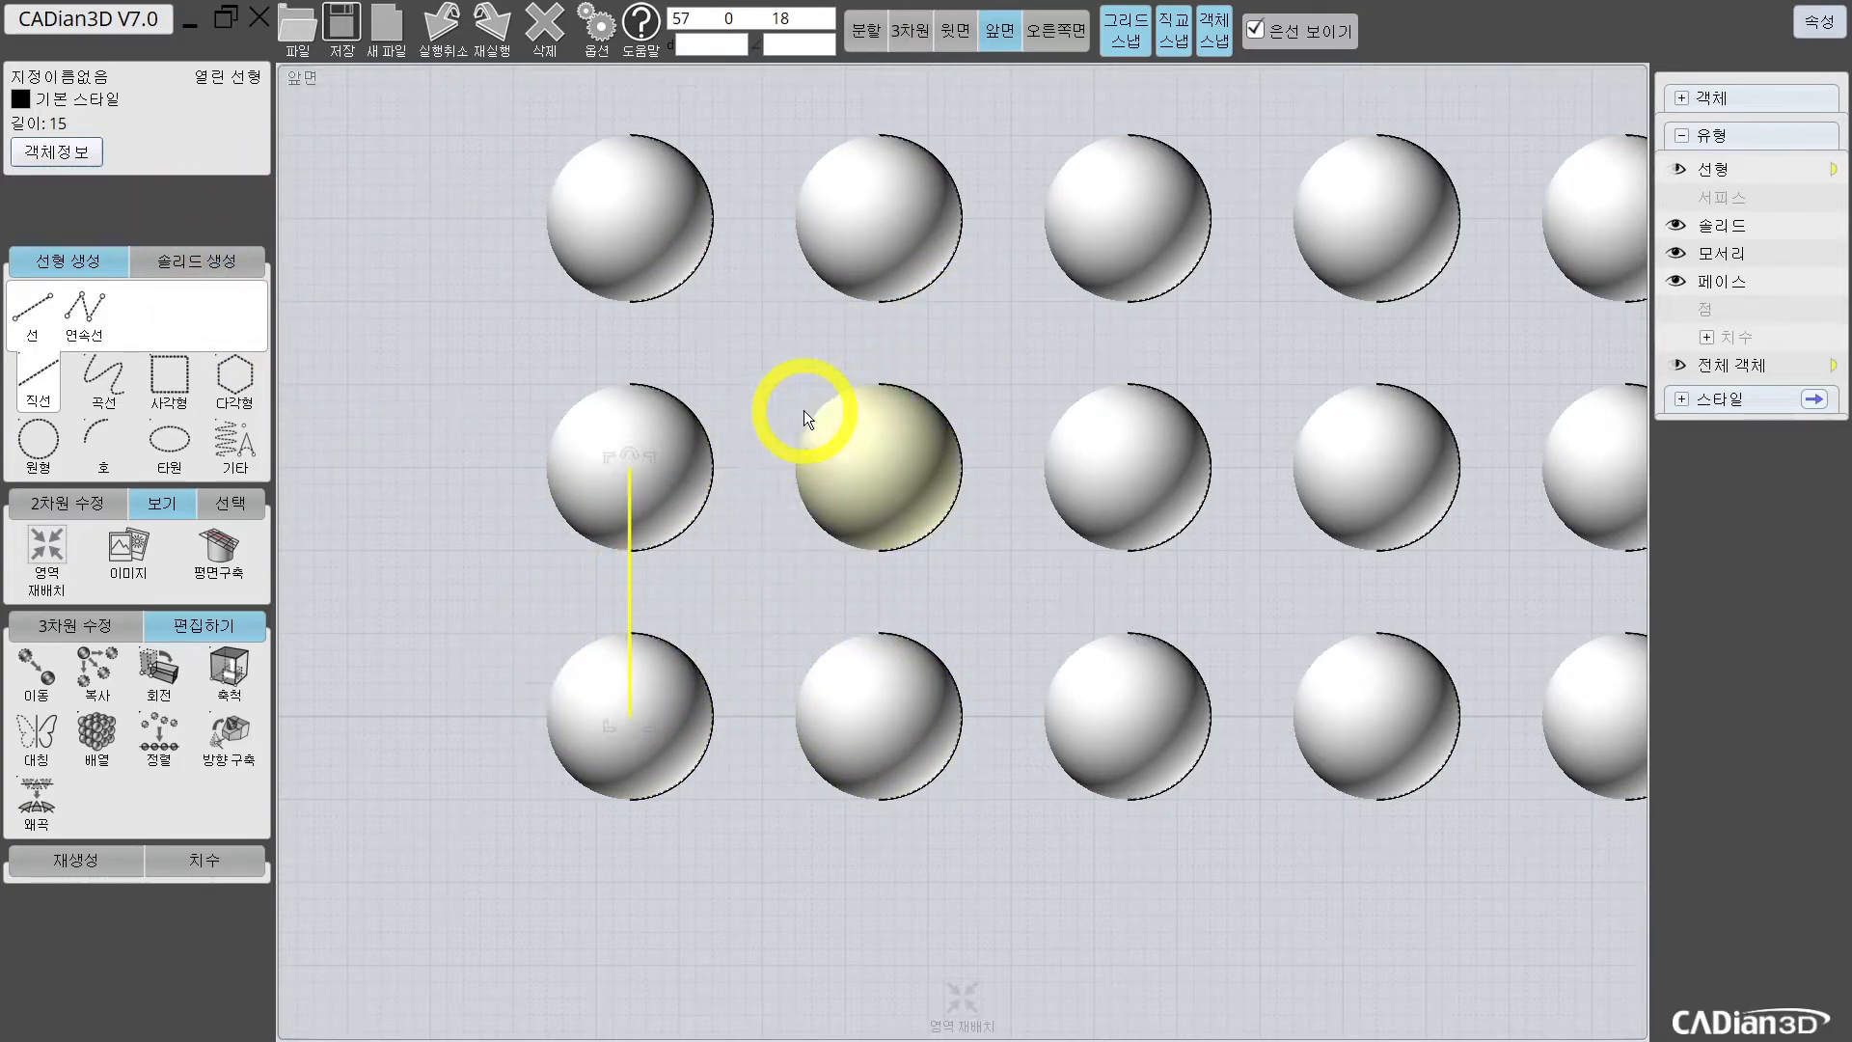
Step: Undo the connecting line and the three-axis grid array, going back to the single sphere
scroll(806, 413, "down", 3)
middle_click_drag(834, 378, 628, 437)
scroll(630, 436, "down", 6)
middle_click_drag(739, 592, 798, 674)
left_click(905, 88)
key("ctrl+z")
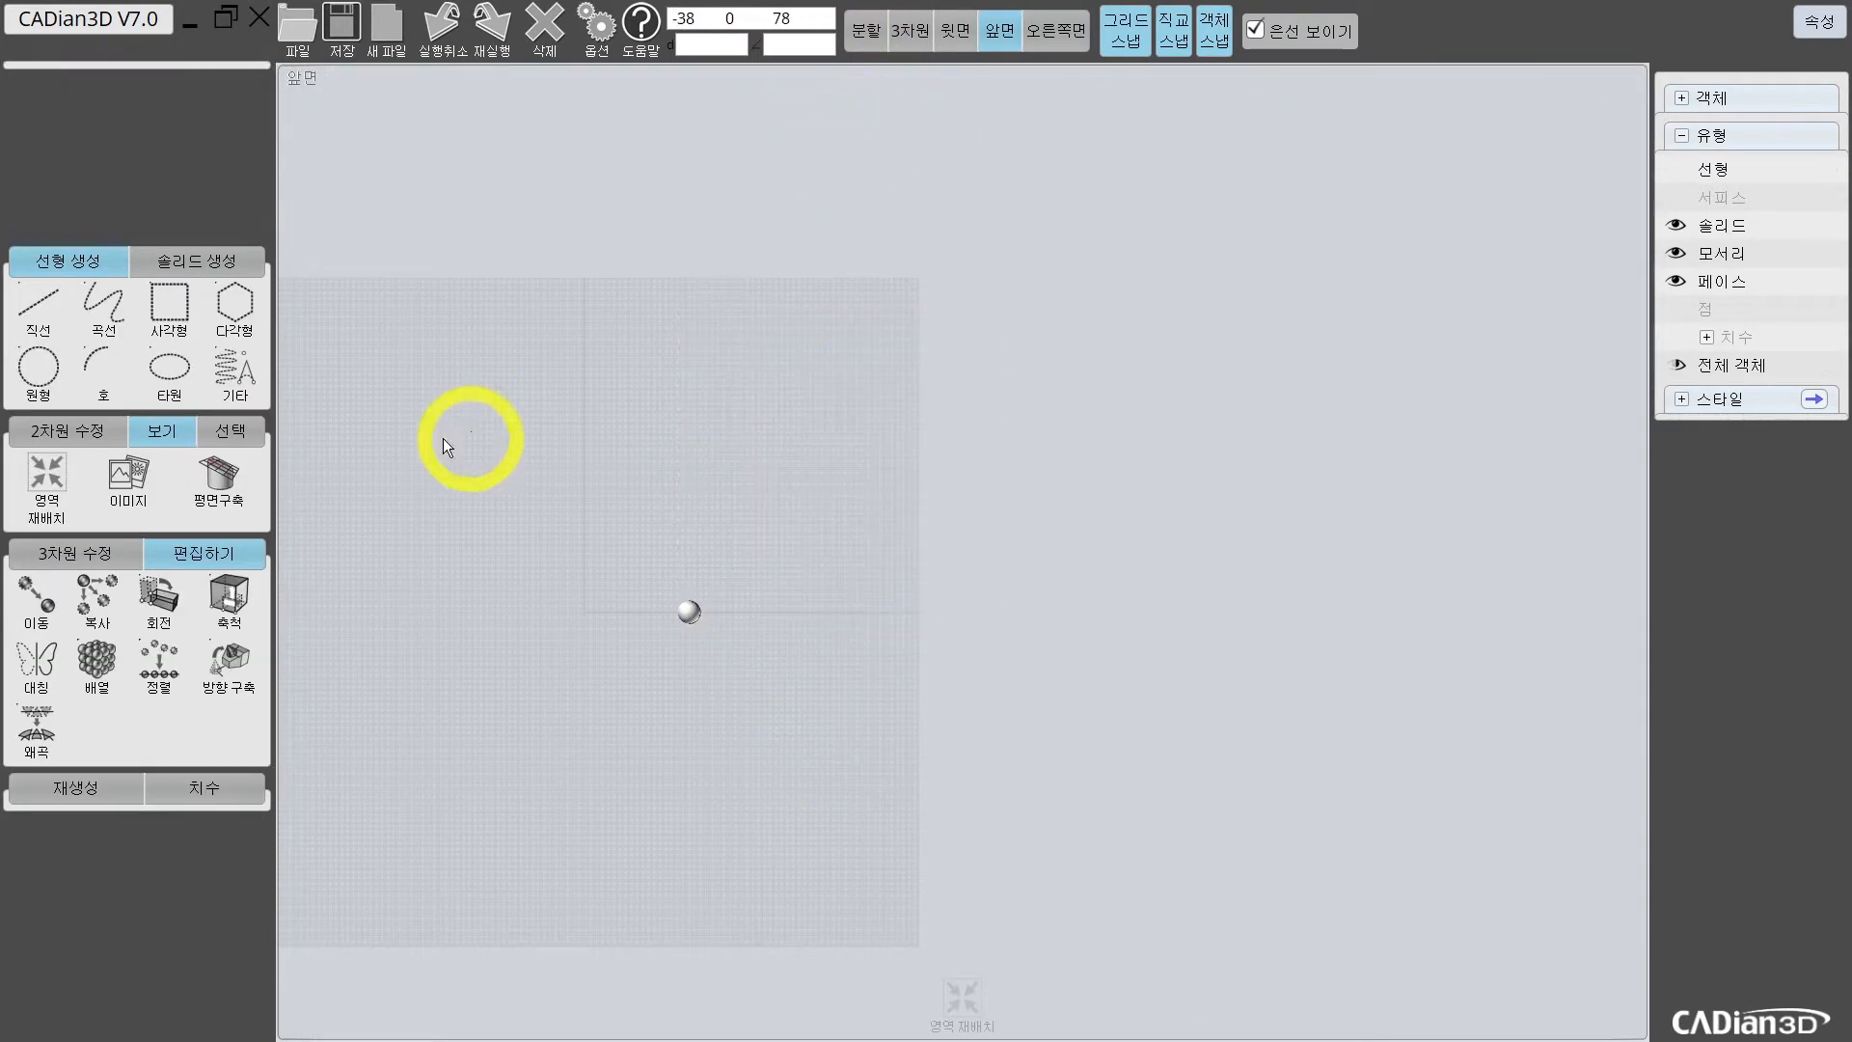
Step: Restore the split layout and fit the views around the sphere with the array command active
left_click(97, 661)
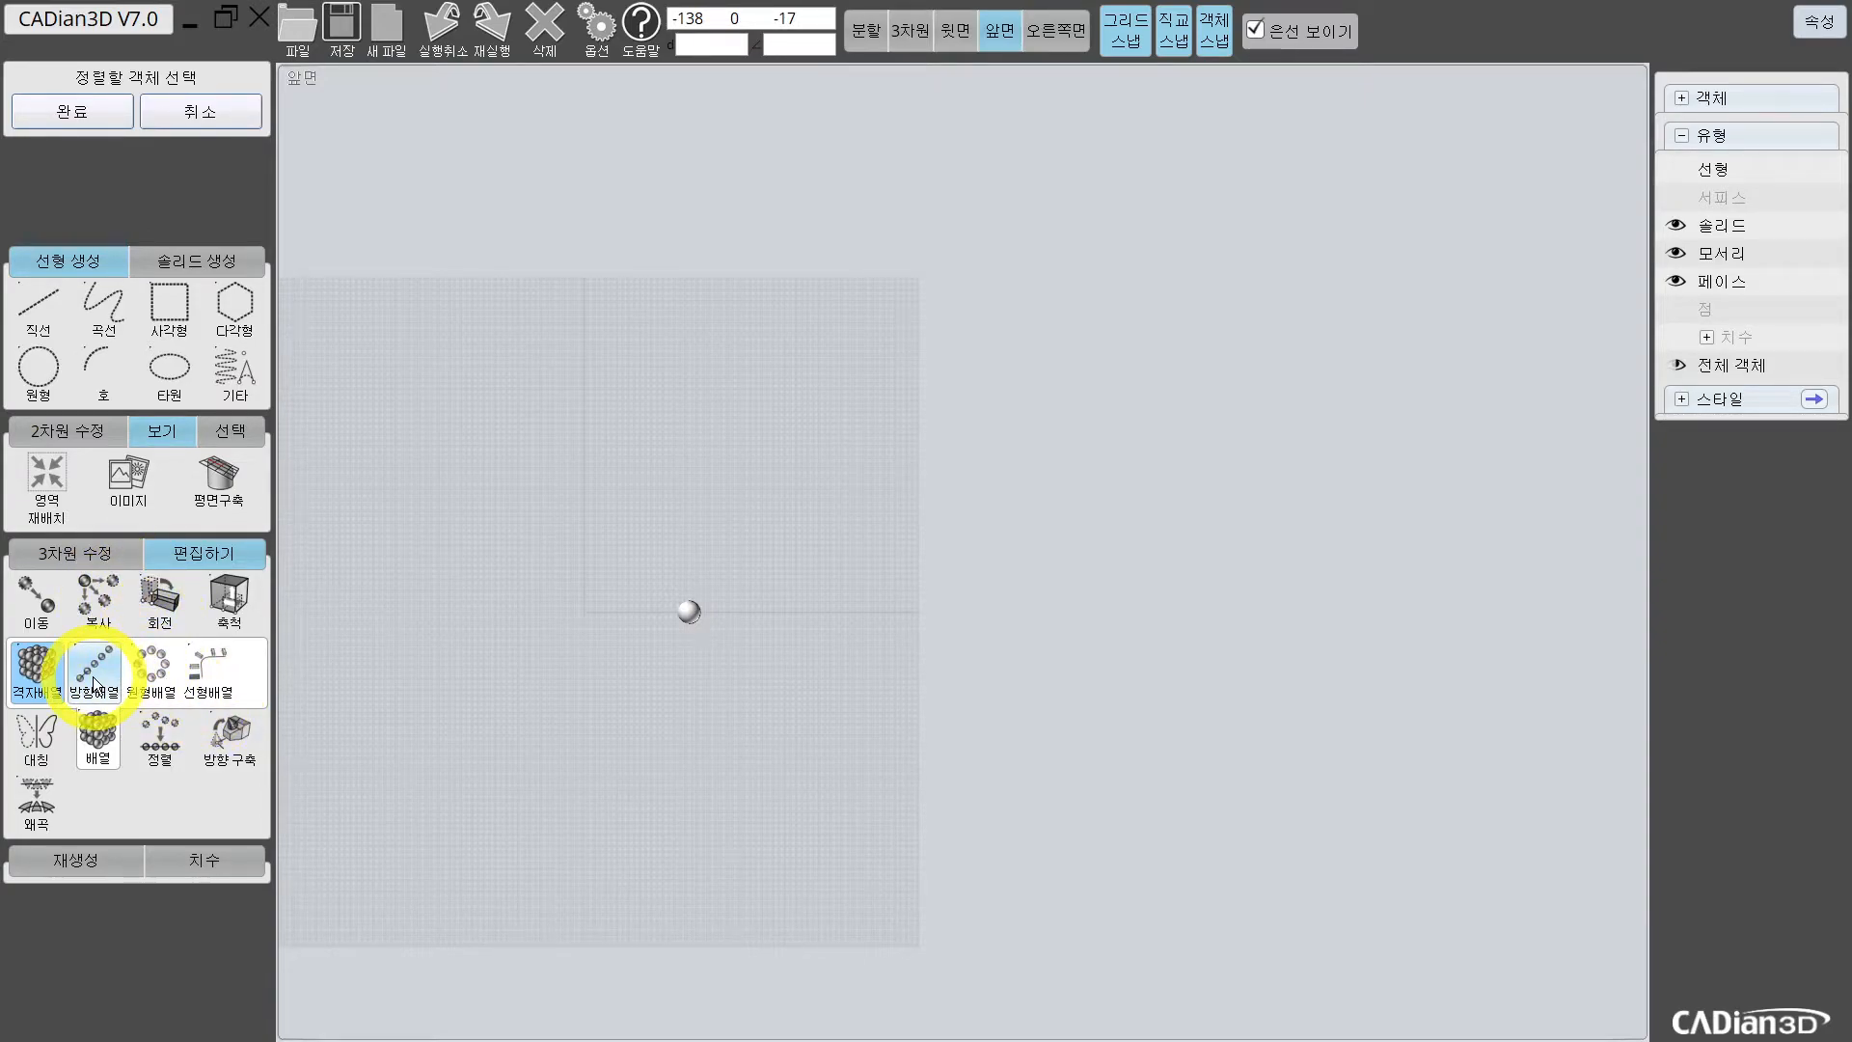
left_click(866, 30)
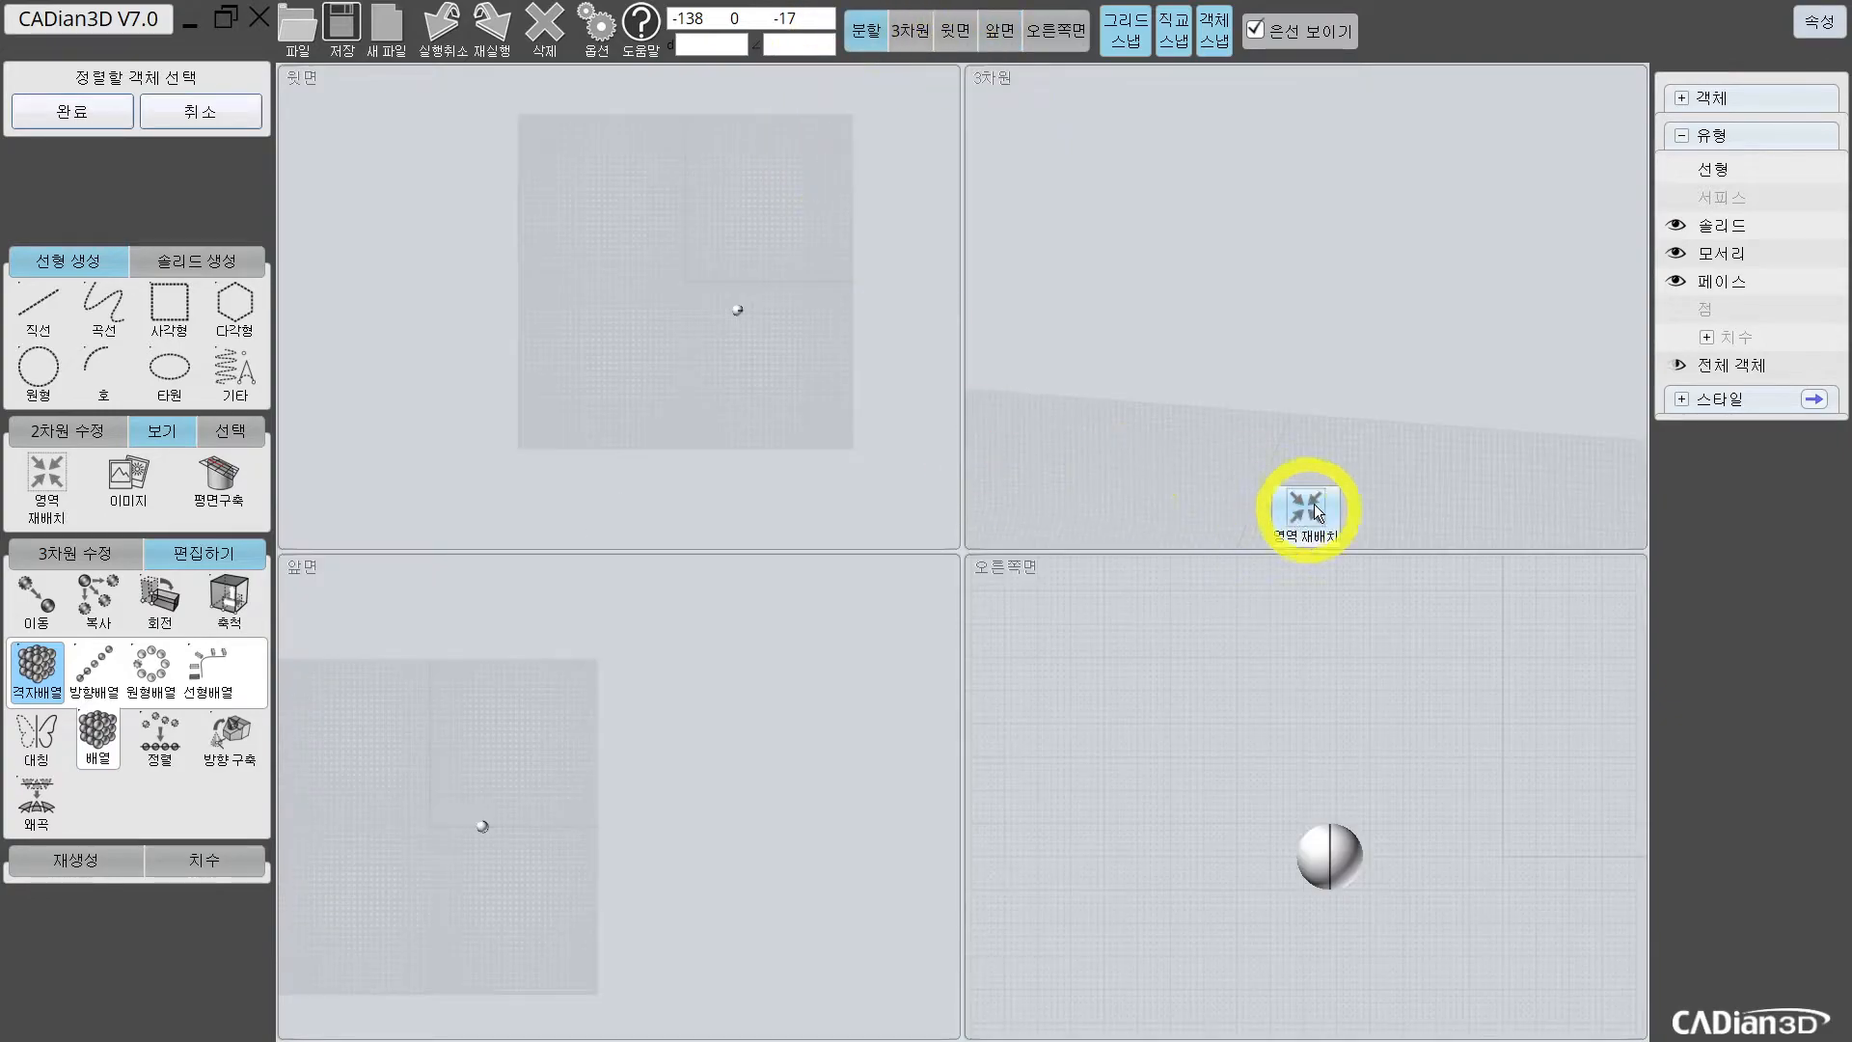
left_click(1299, 509)
Step: Start a directional array of the sphere using the offset and count method (오프셋, 개수) with 5 objects
left_click(85, 687)
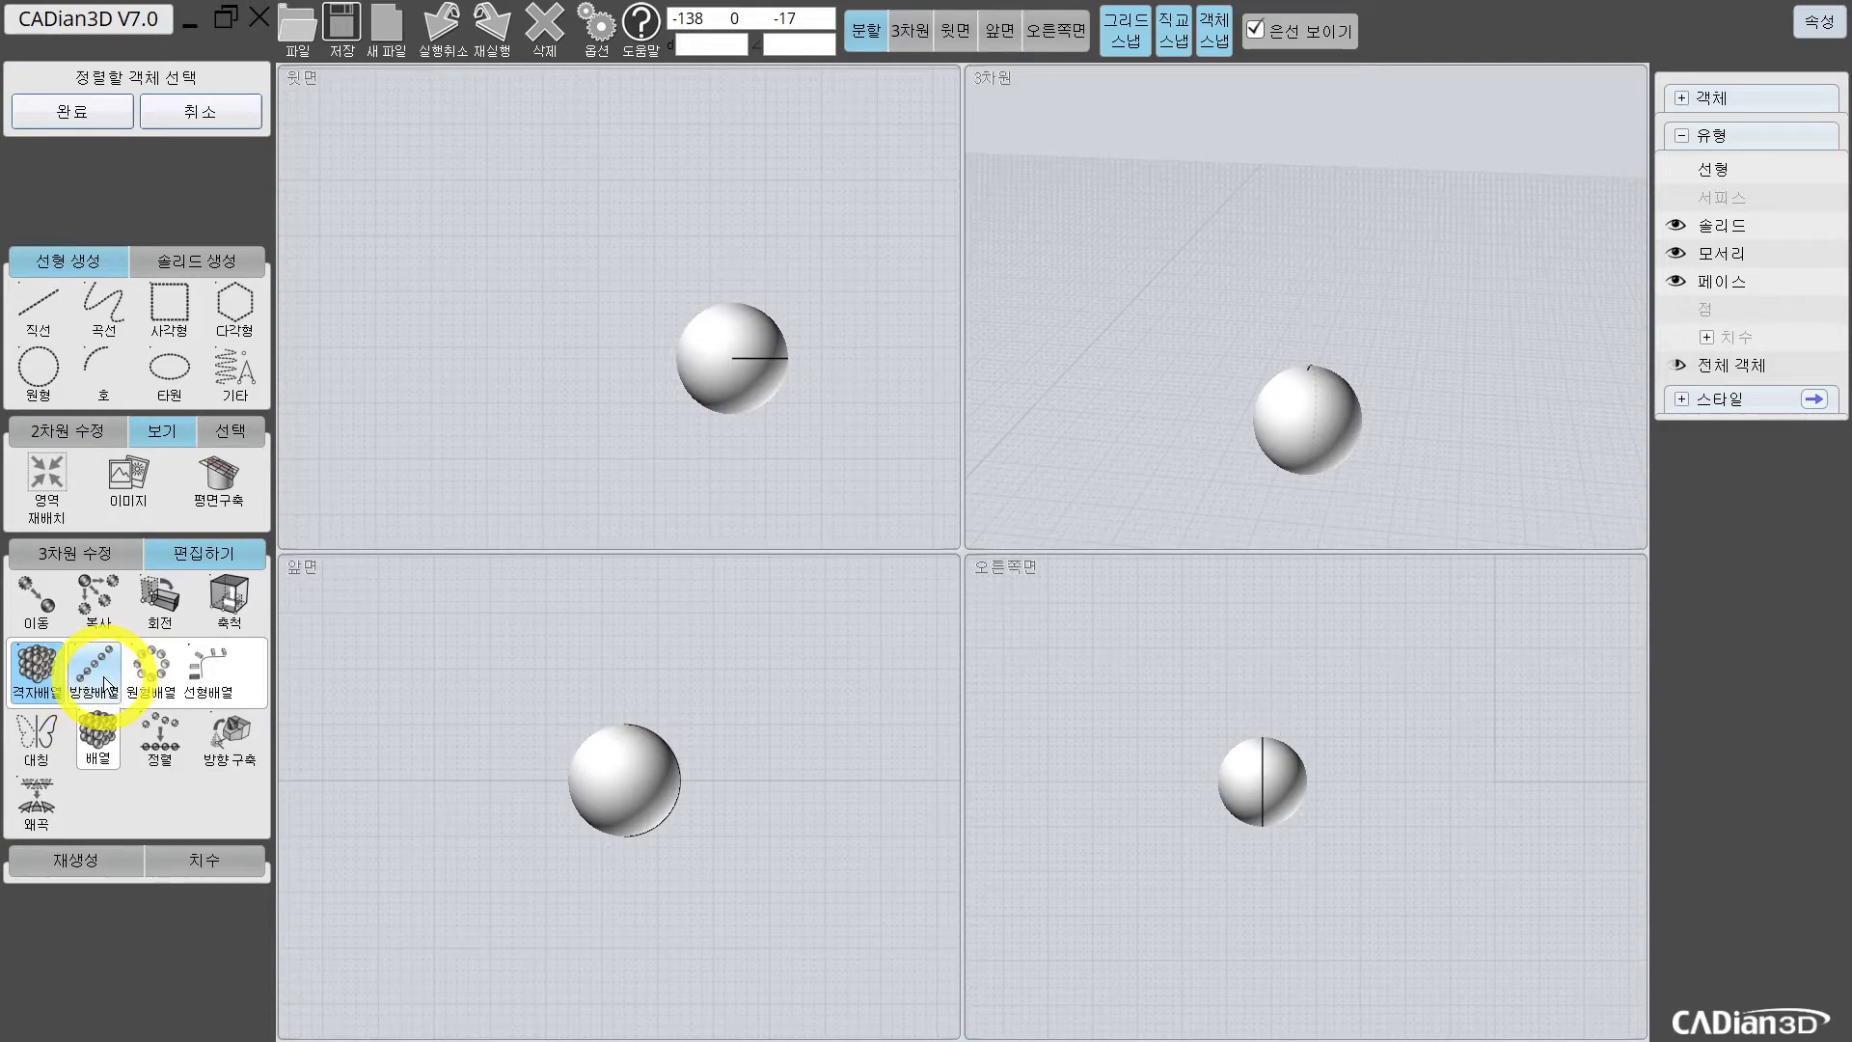
left_click(96, 675)
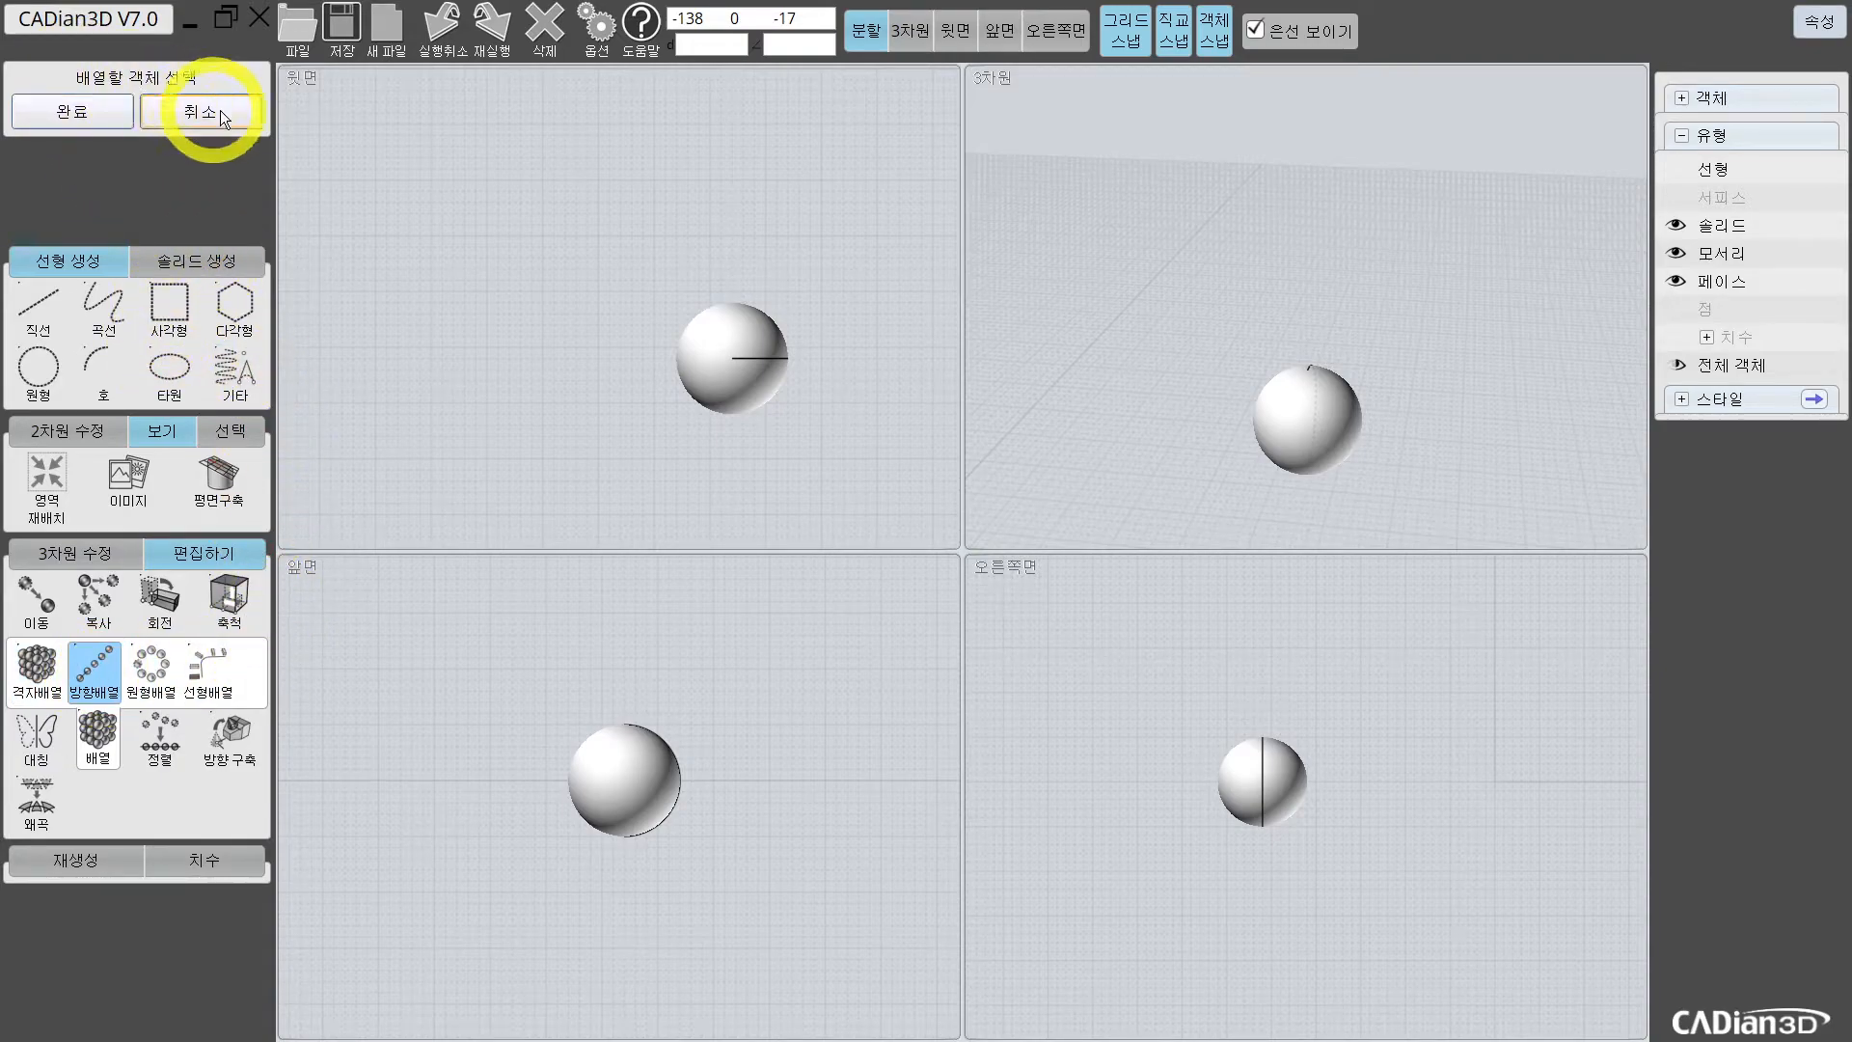
left_click(751, 328)
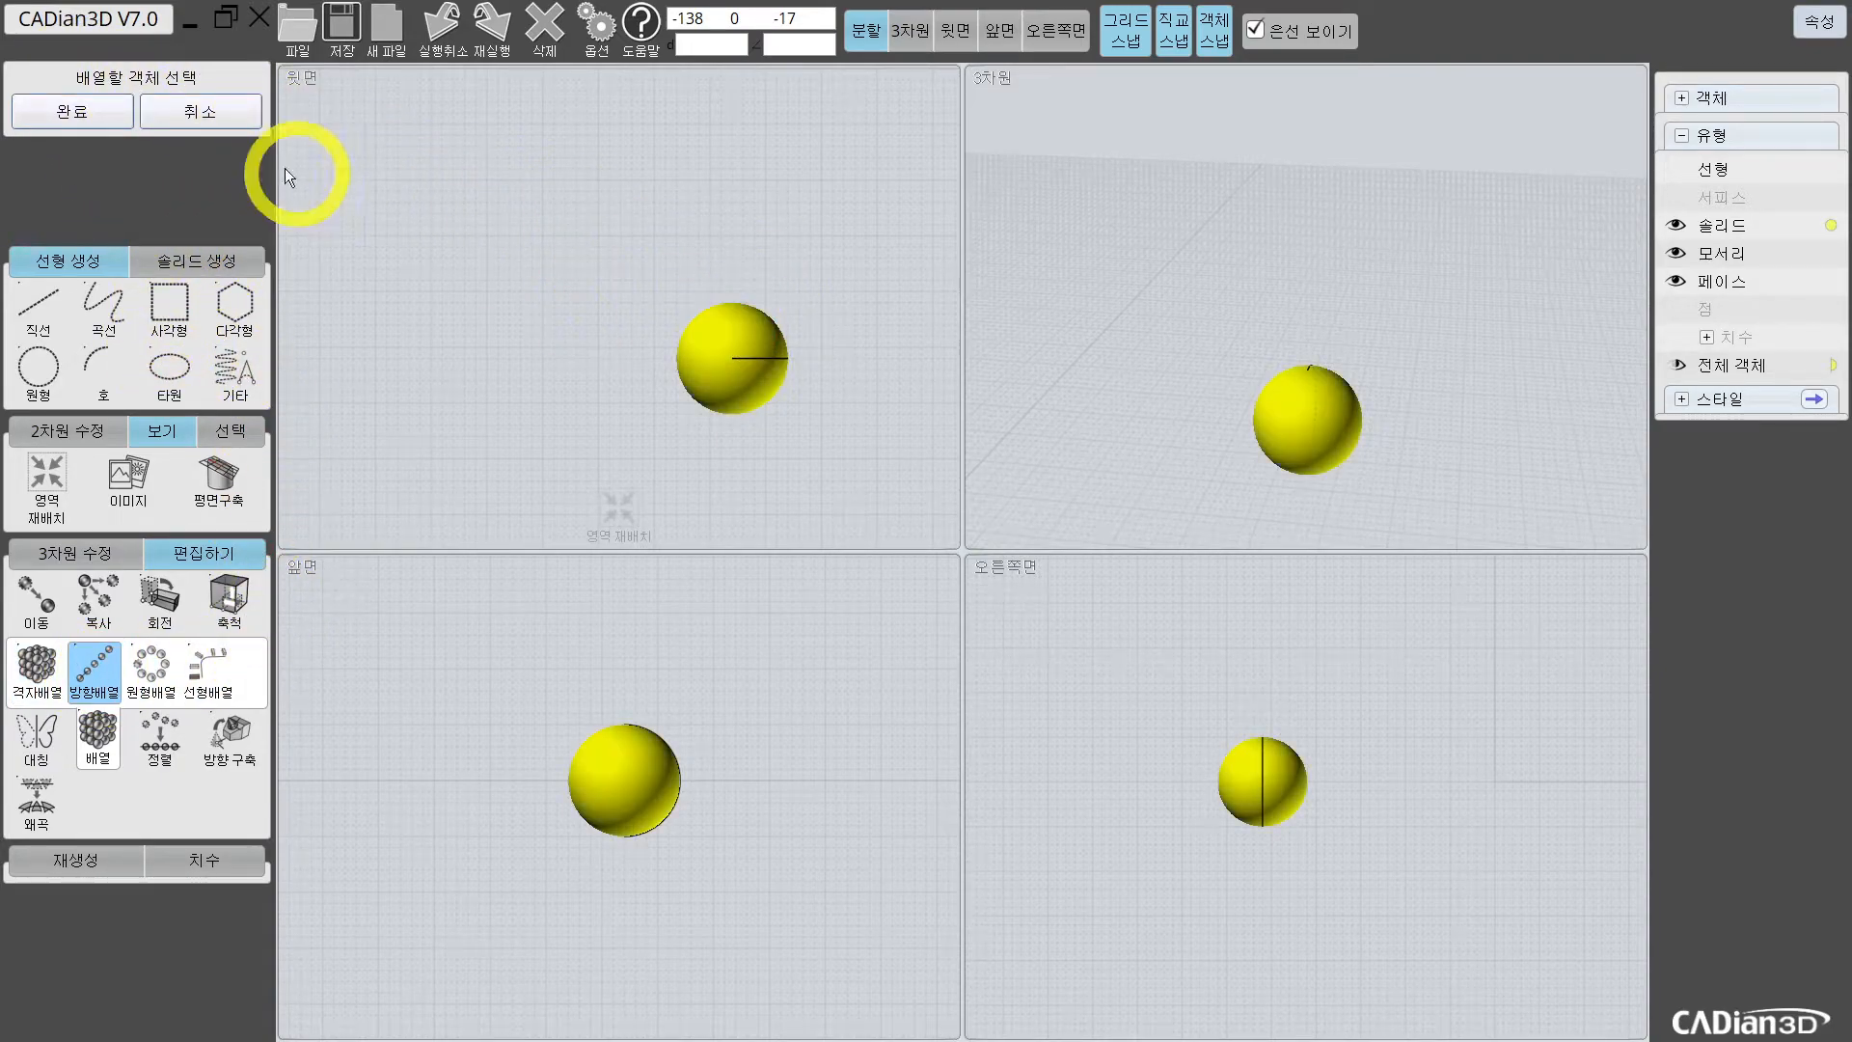
left_click(85, 114)
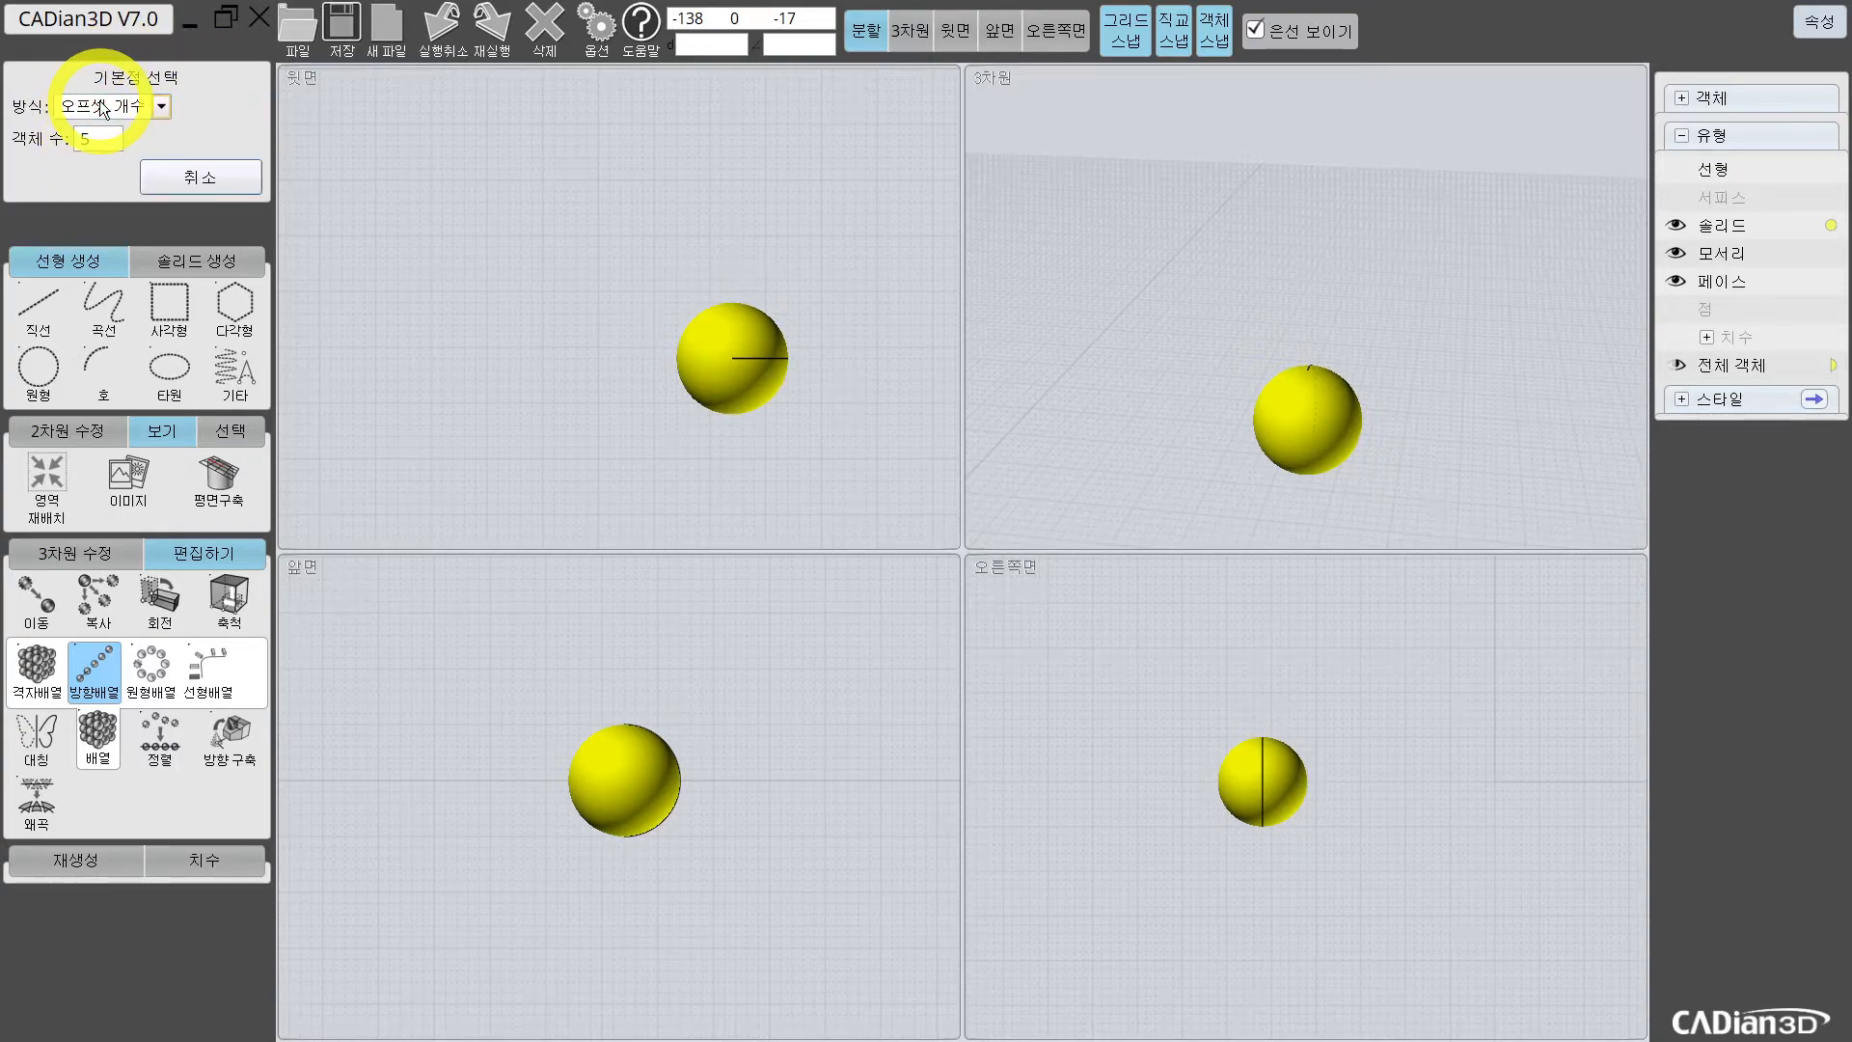
left_click(160, 107)
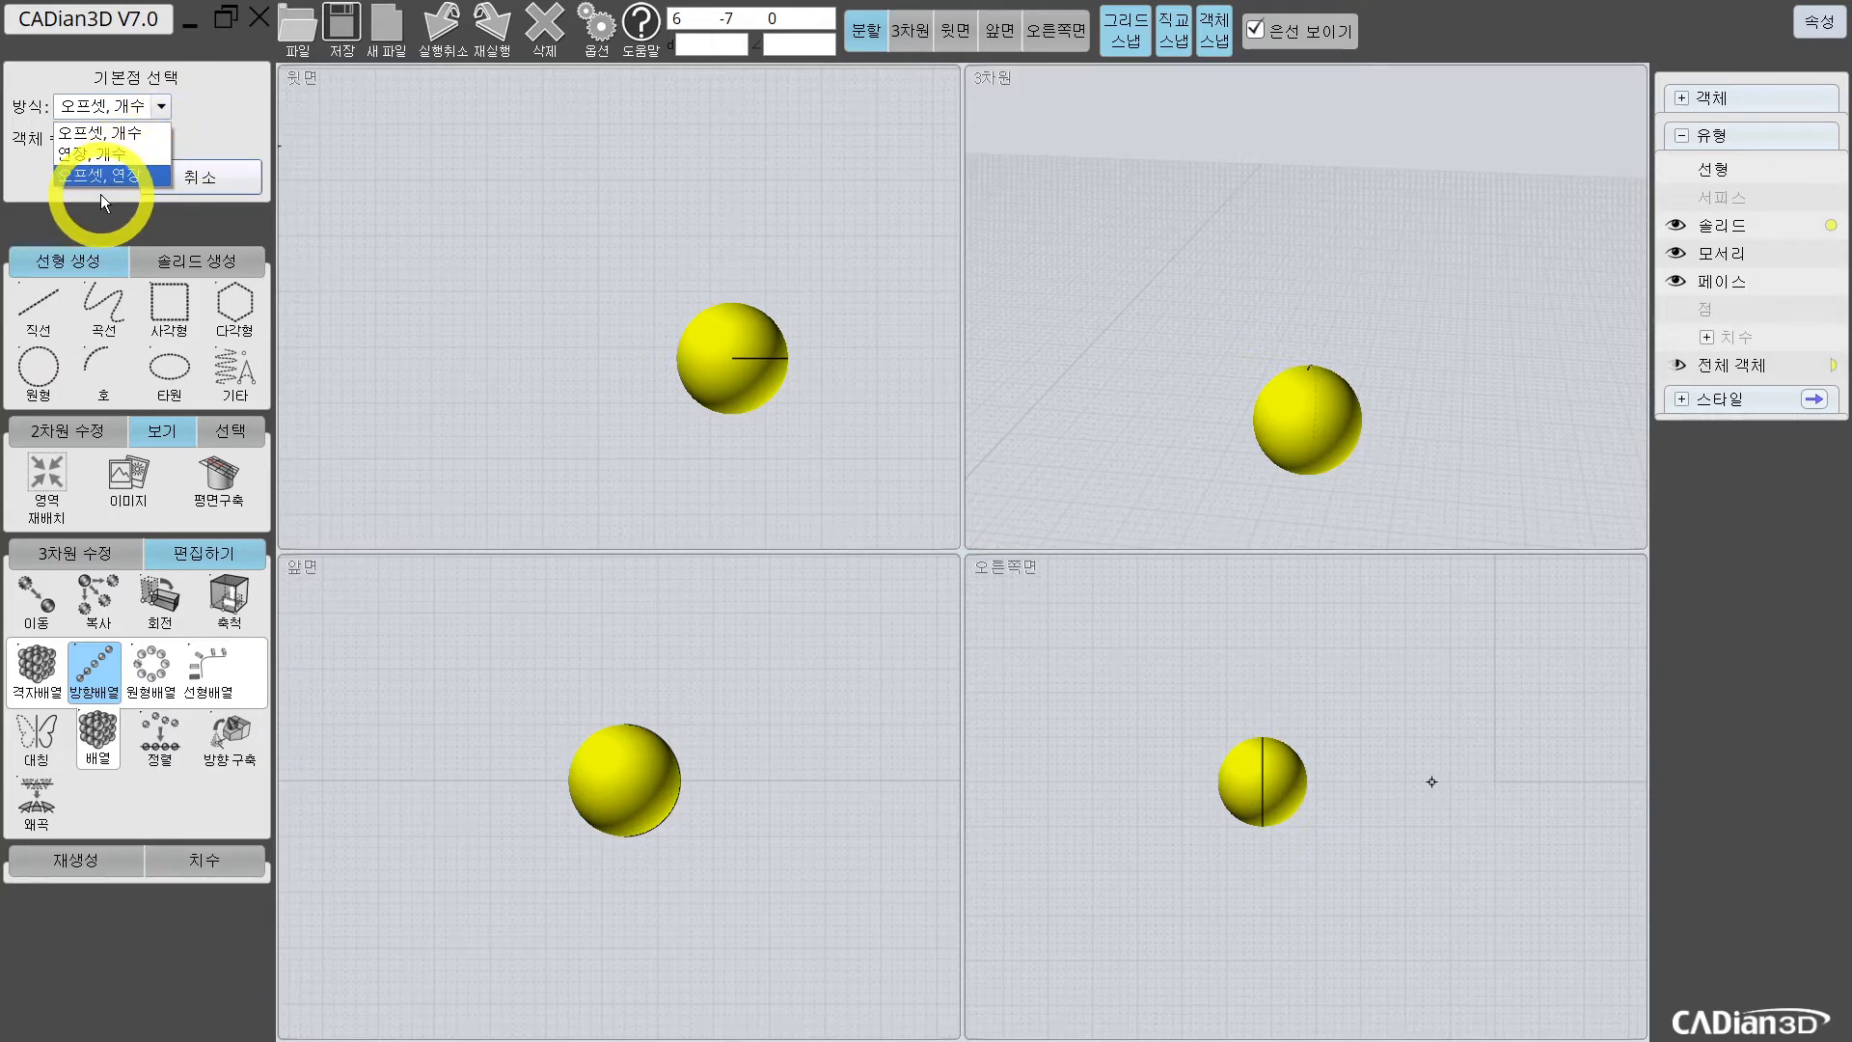
left_click(149, 134)
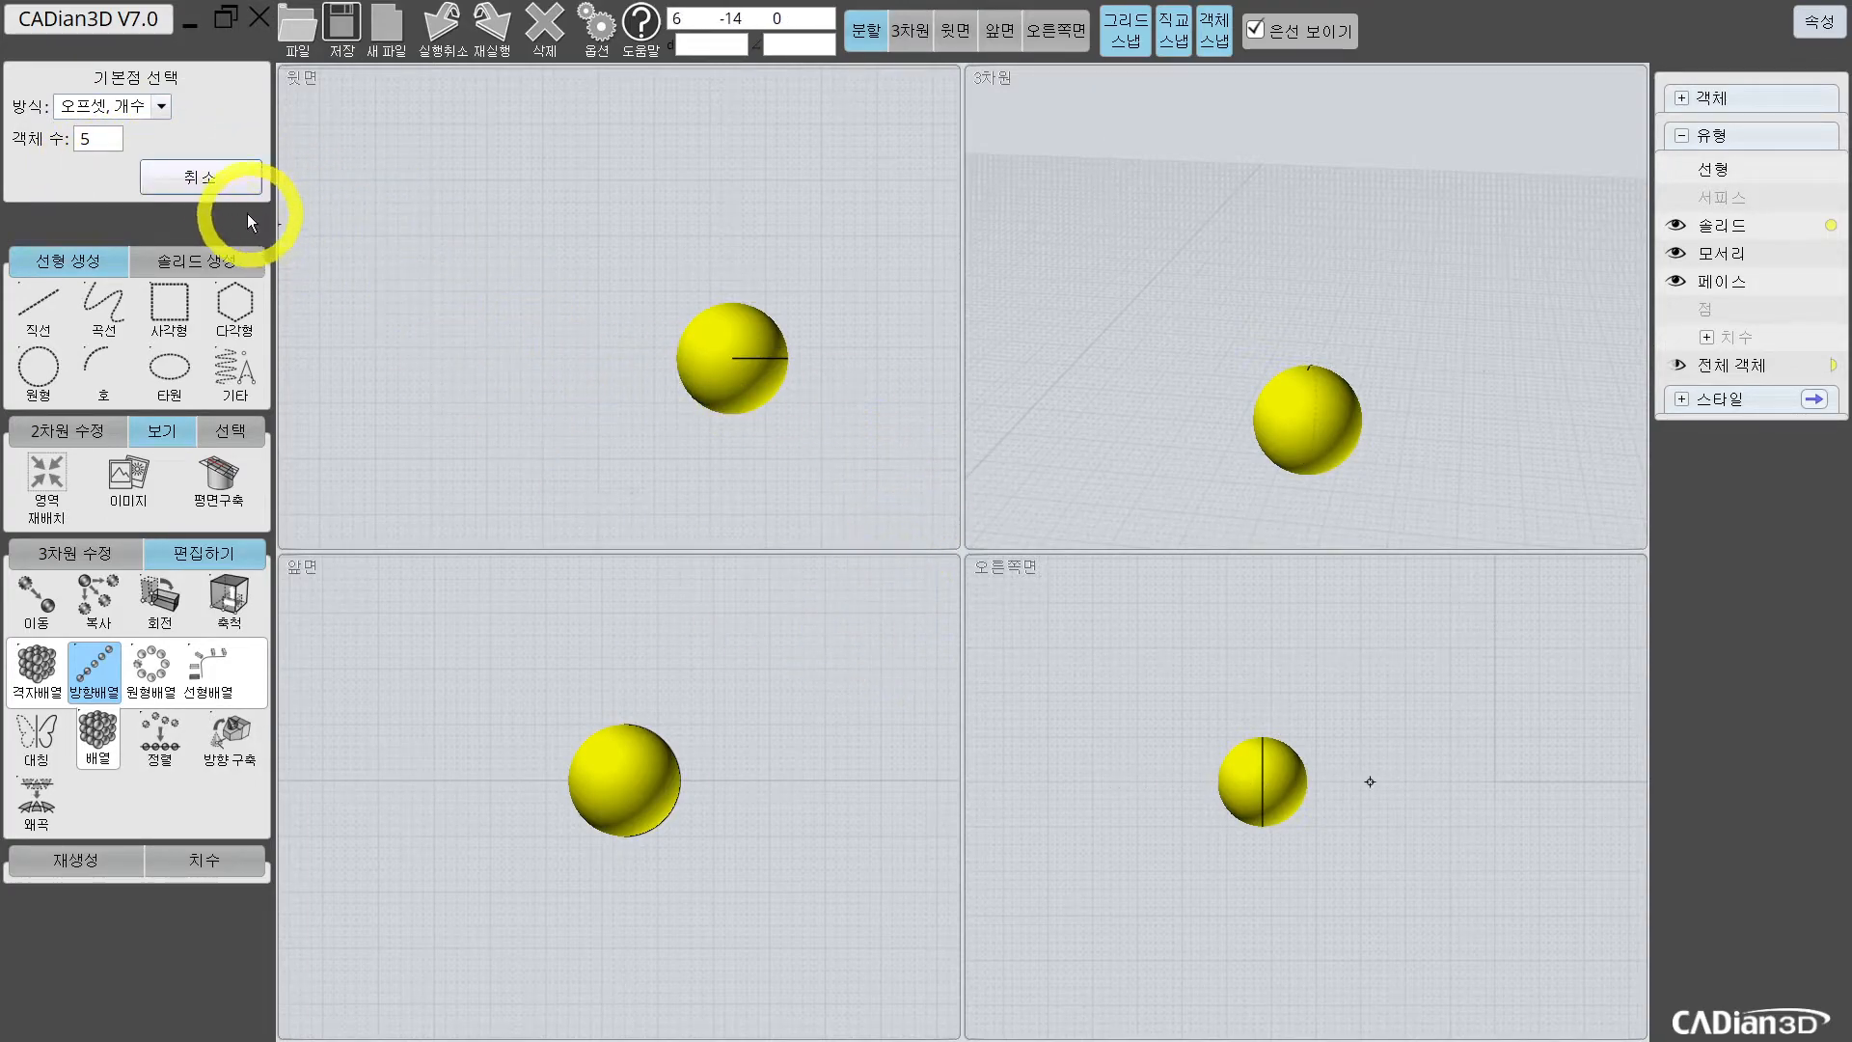
Step: Create the directional copies by setting the base point on the sphere and the offset point diagonally up and left in the top view
left_click(727, 359)
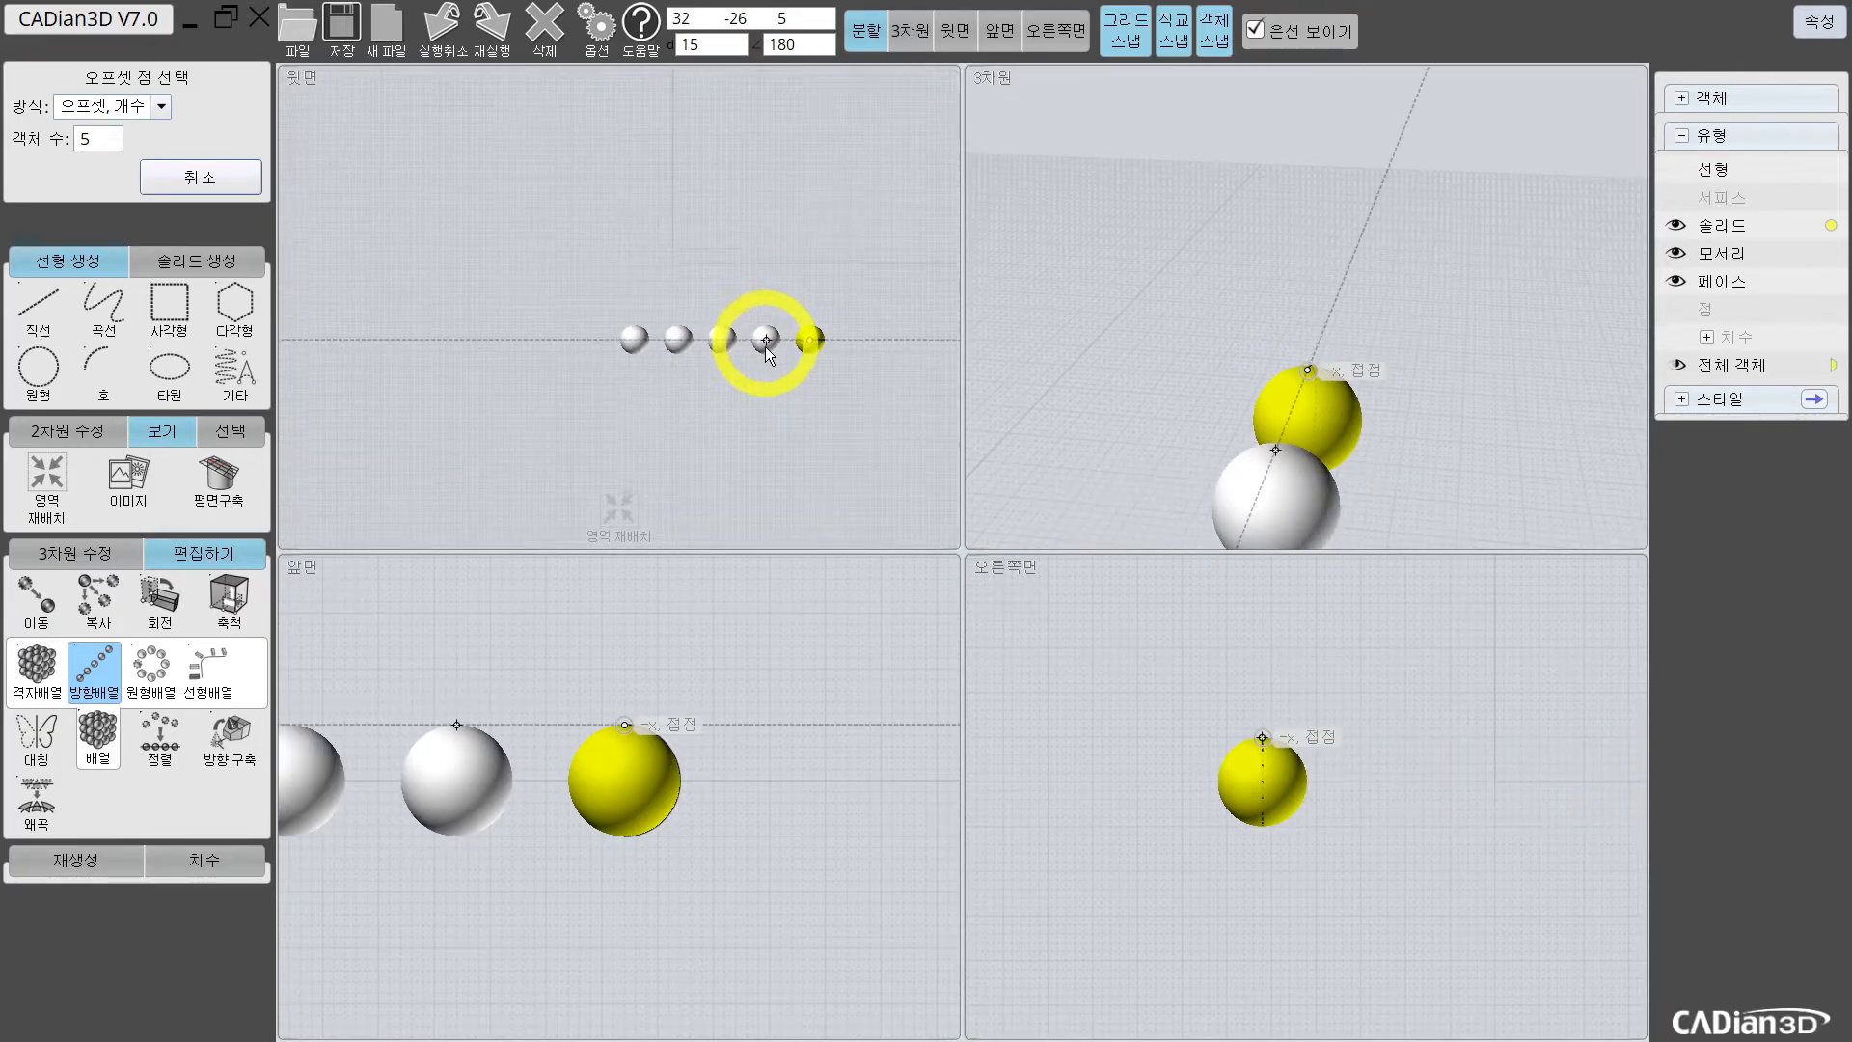
middle_click_drag(805, 369, 820, 402)
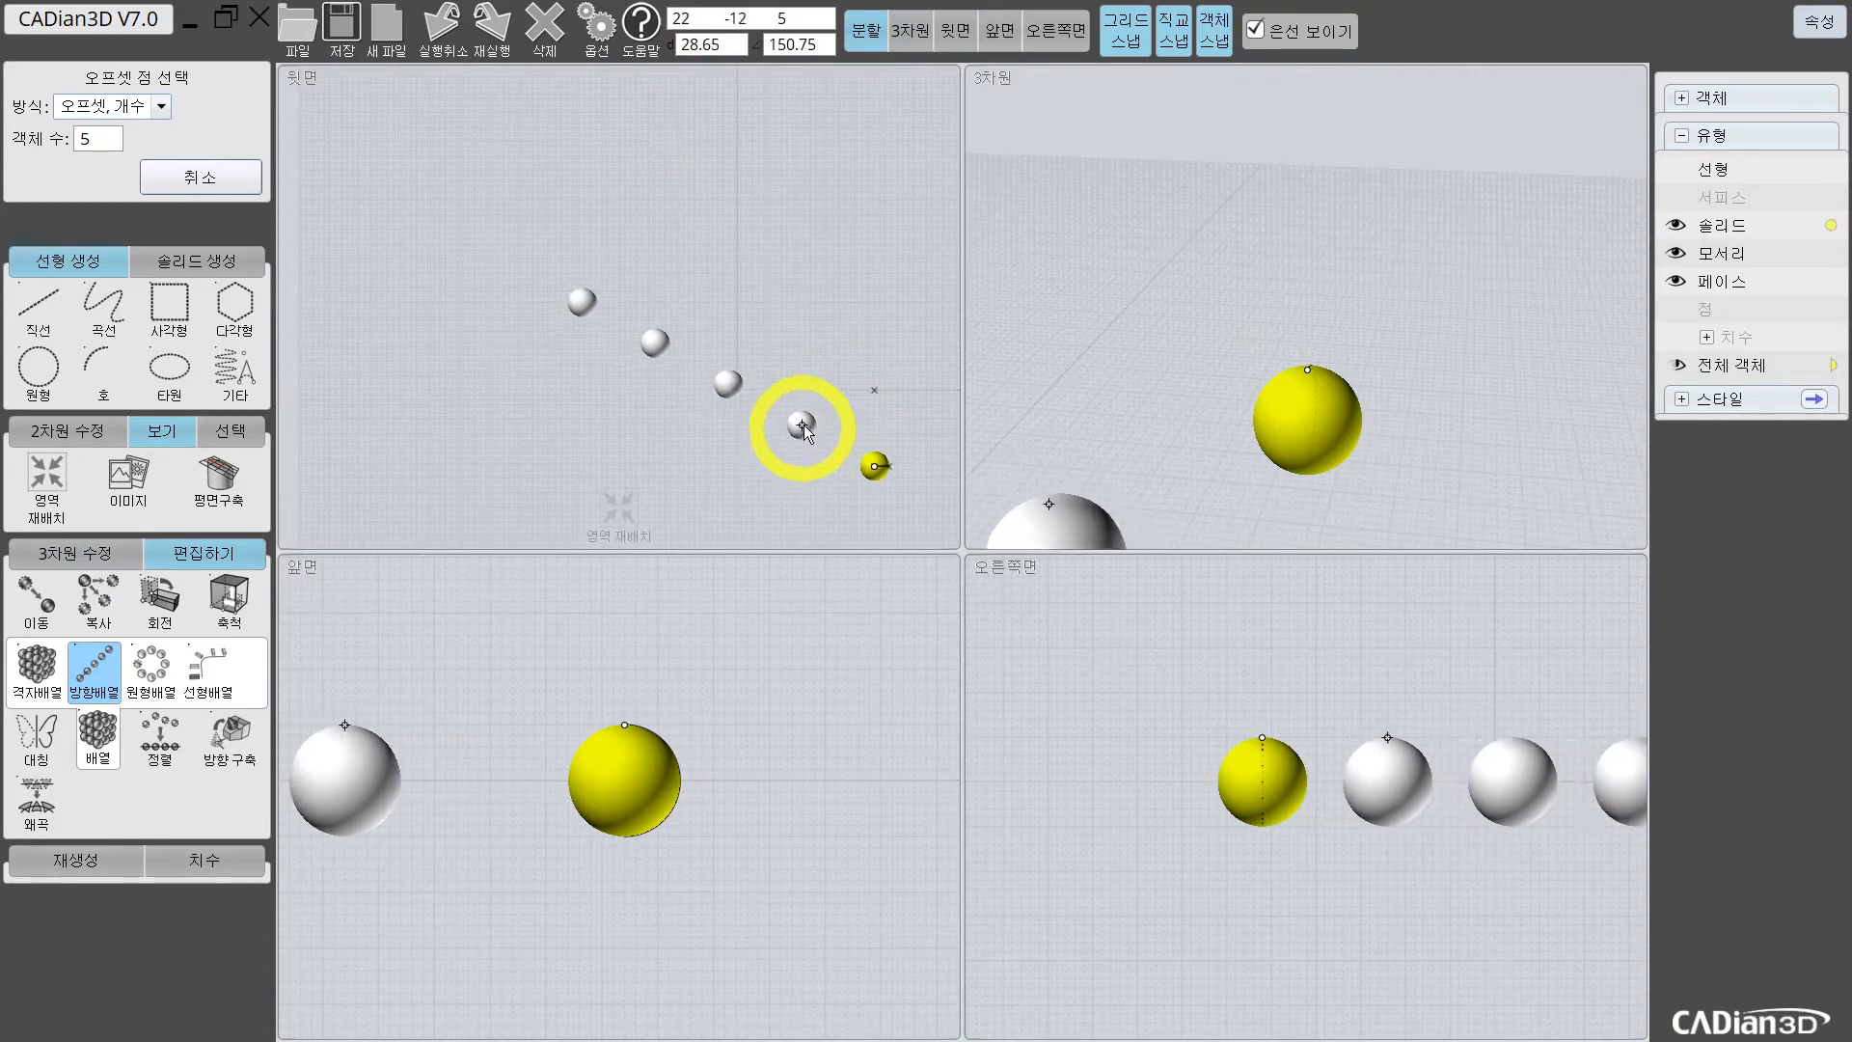
left_click(774, 402)
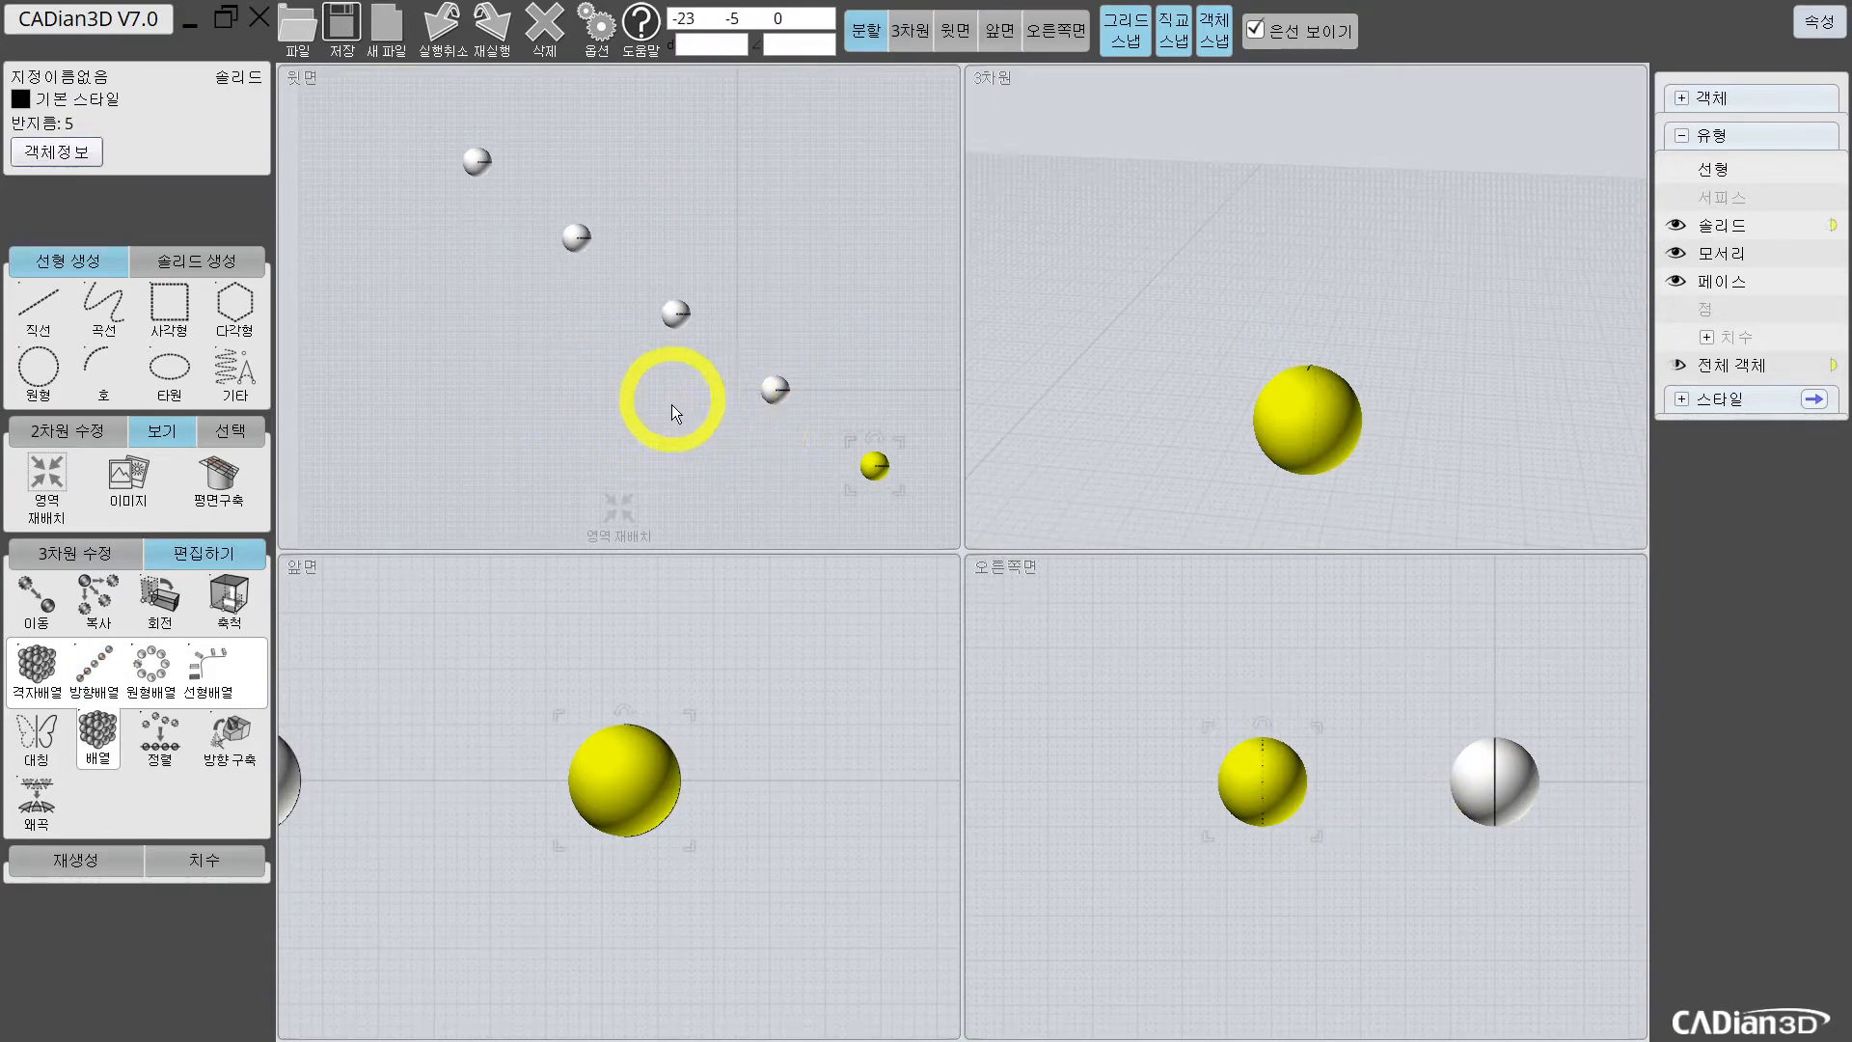
Step: Create a second directional array of the sphere with the extension and count method (연장, 개수) and 5 objects, running diagonally up and right in the top view
scroll(617, 373, "down", 2)
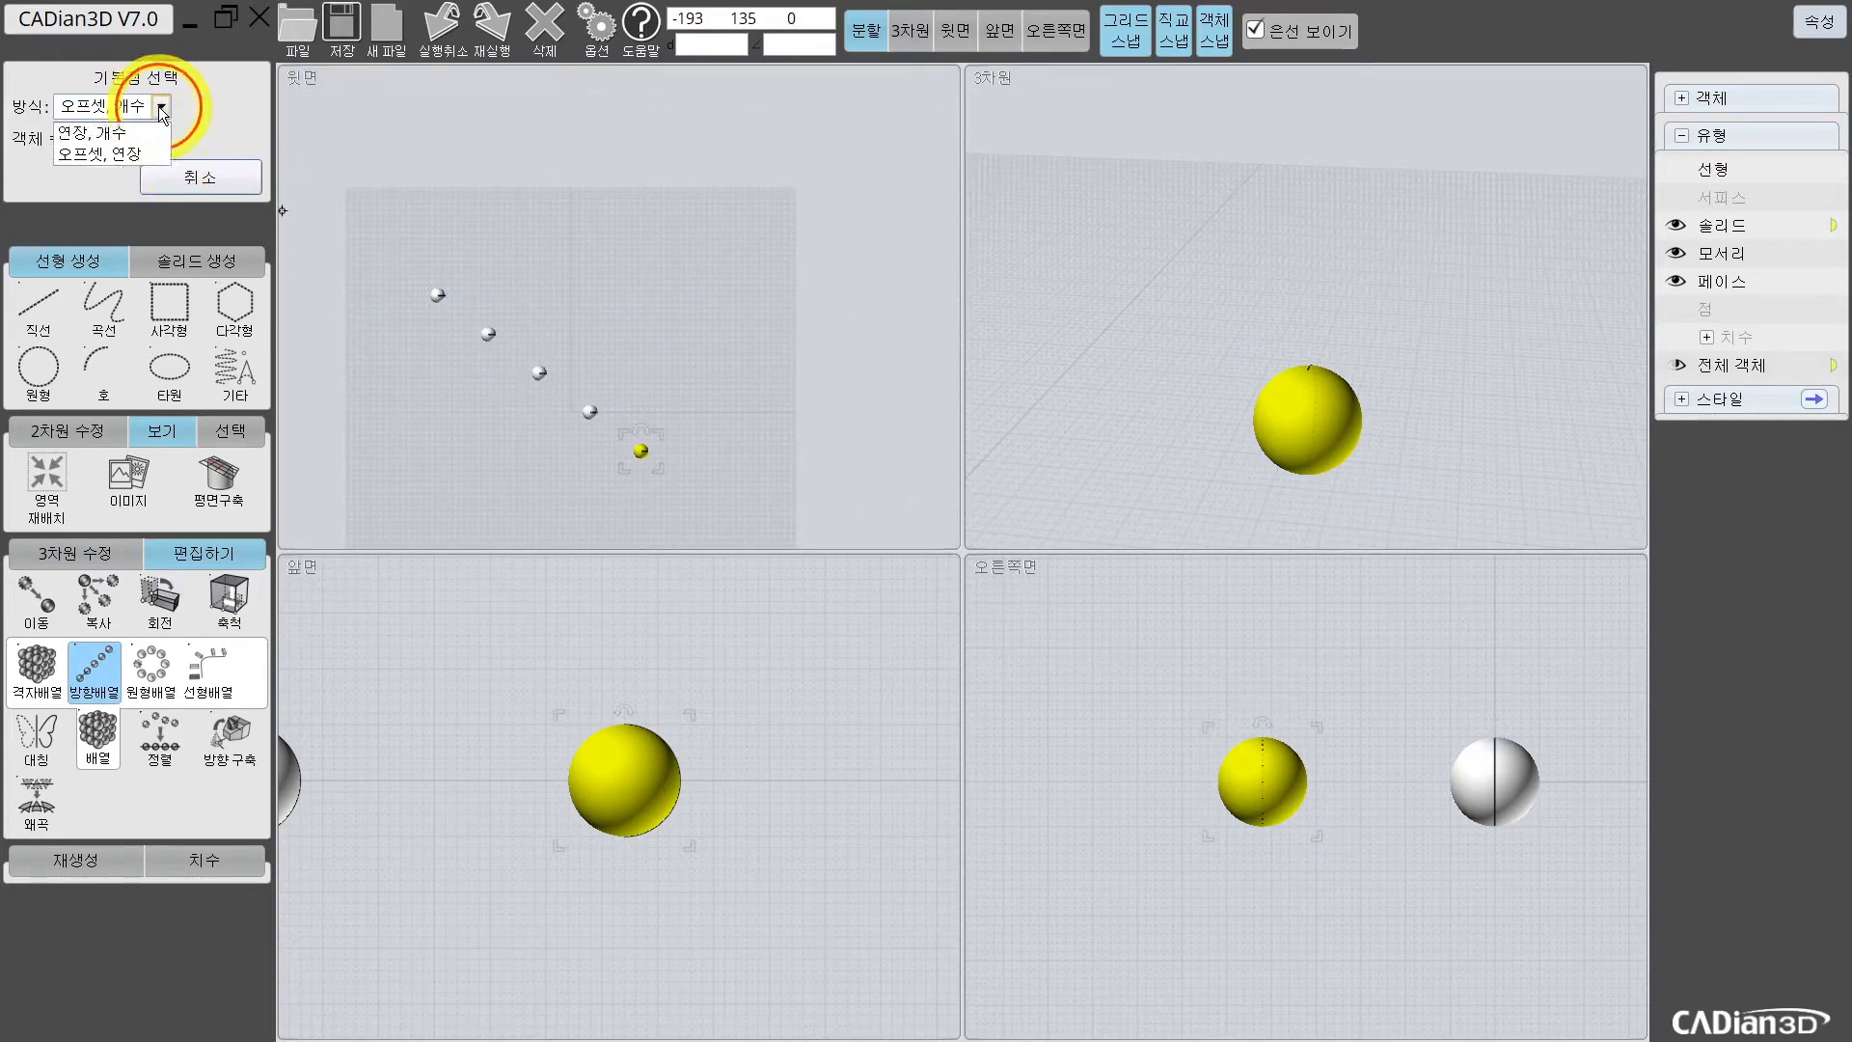
left_click(144, 151)
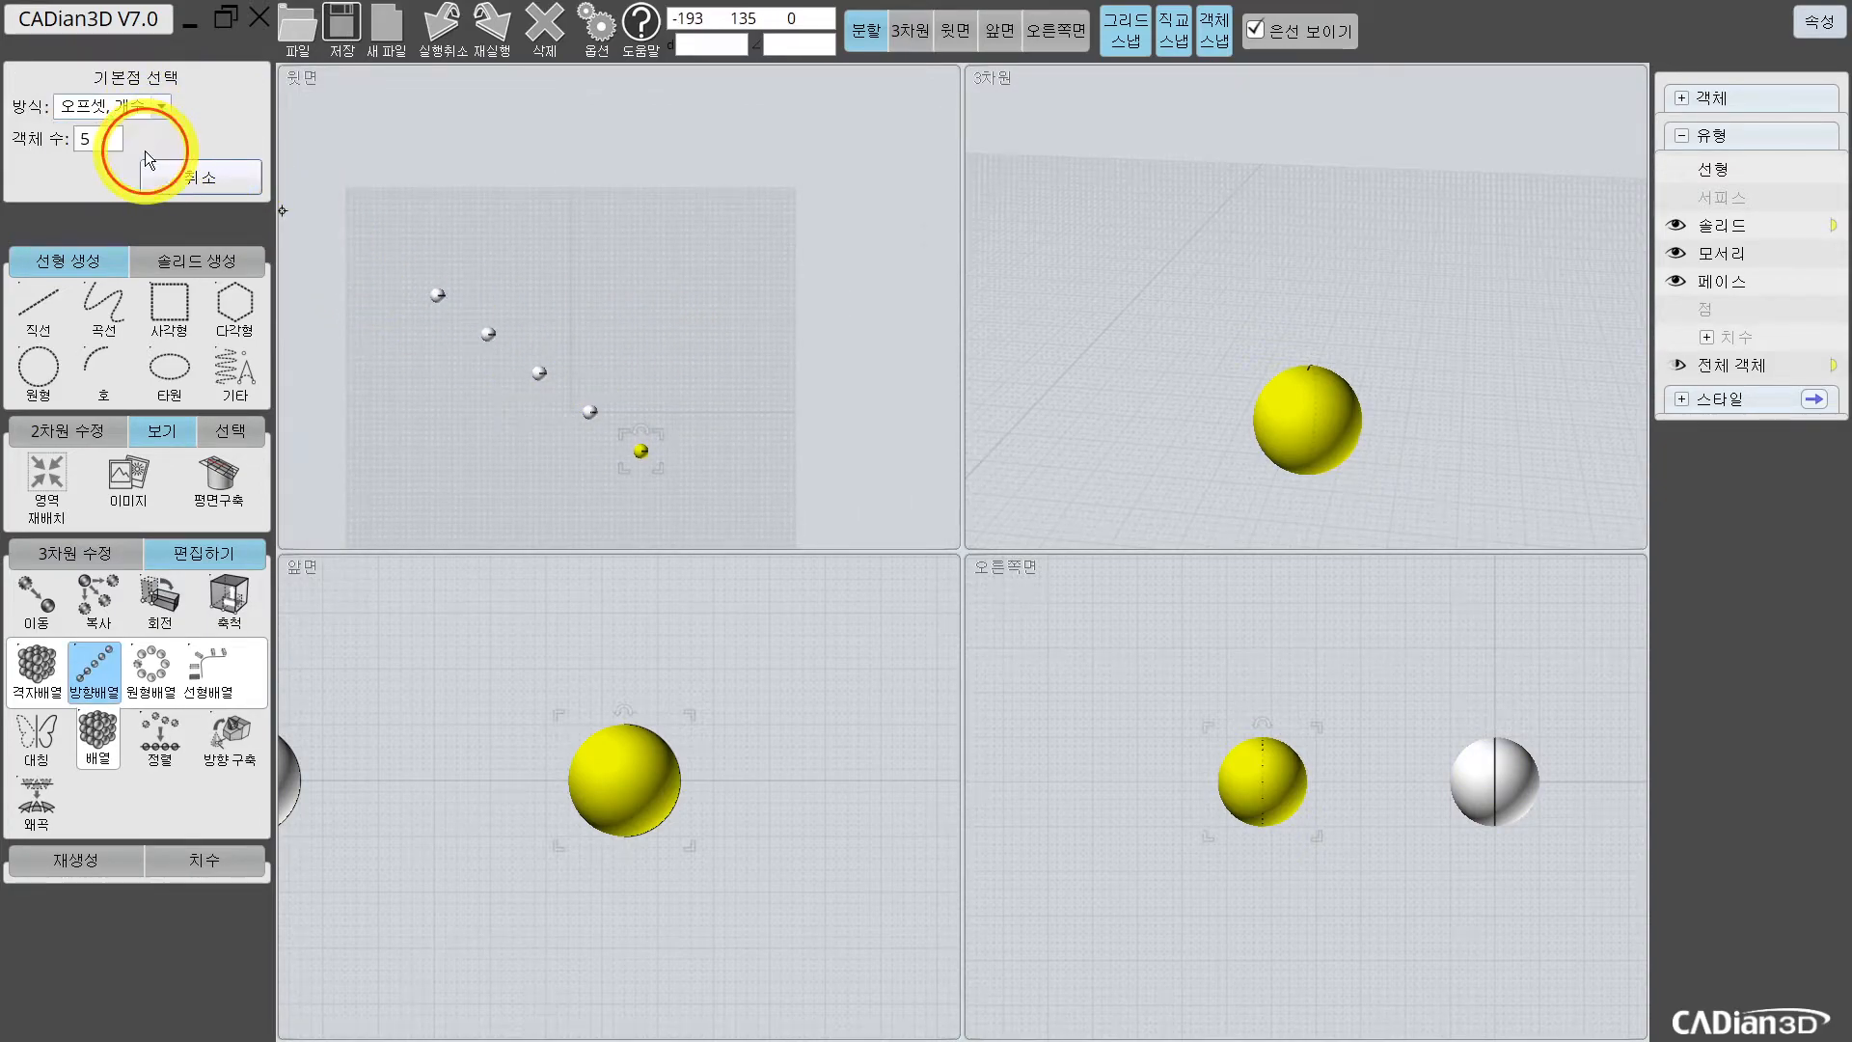
left_click(641, 379)
scroll(703, 269, "up", 2)
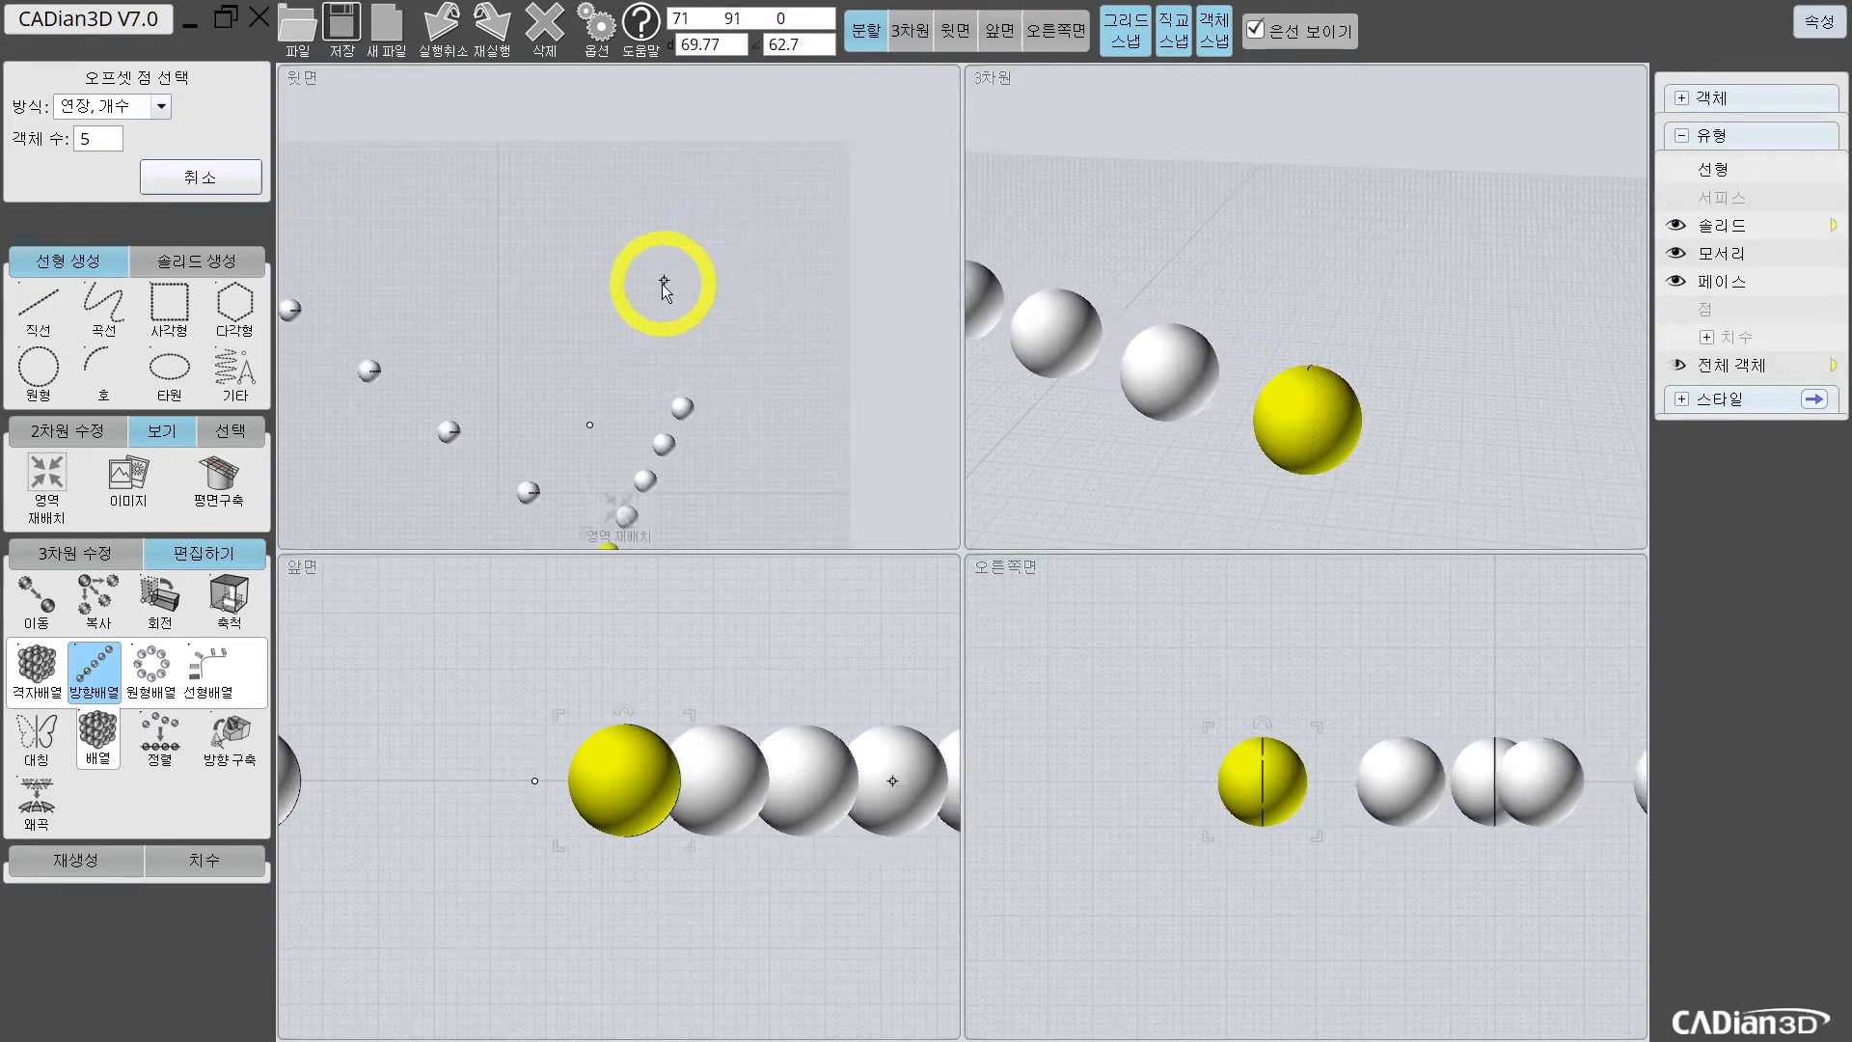
middle_click_drag(679, 414, 797, 224)
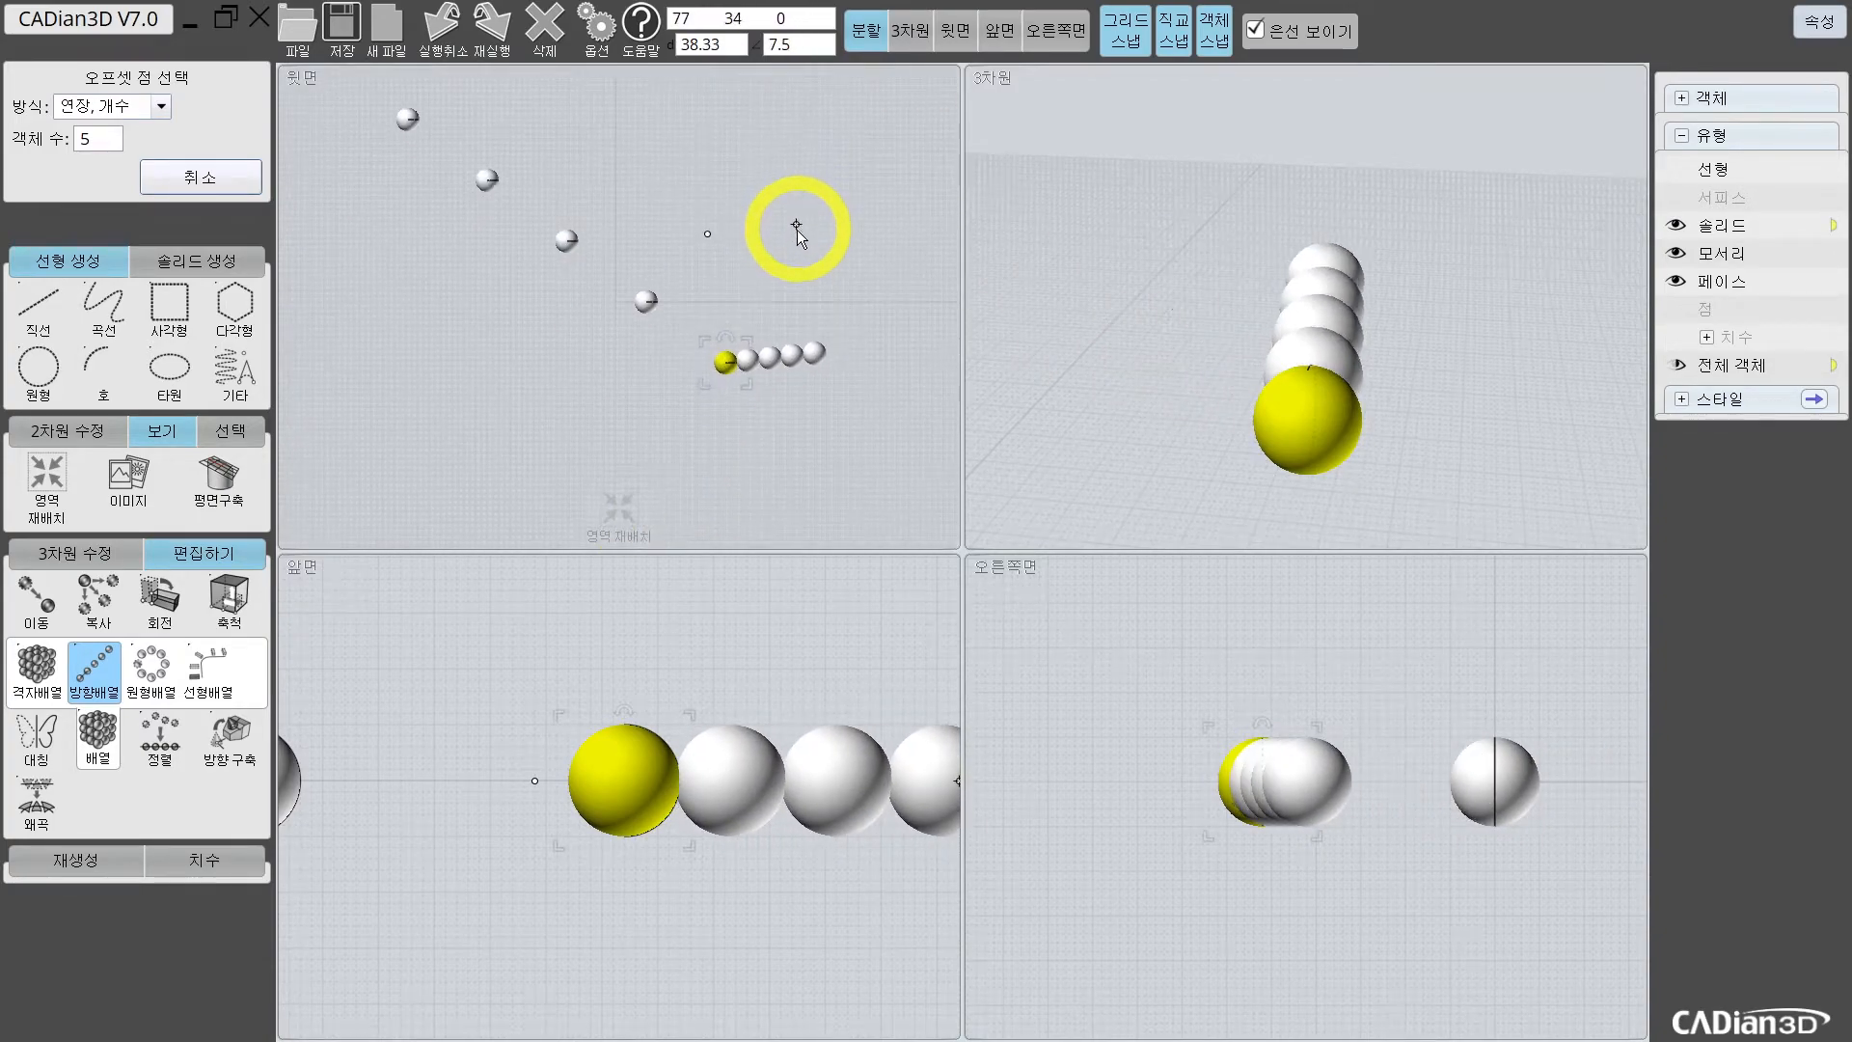
middle_click_drag(830, 145, 710, 309)
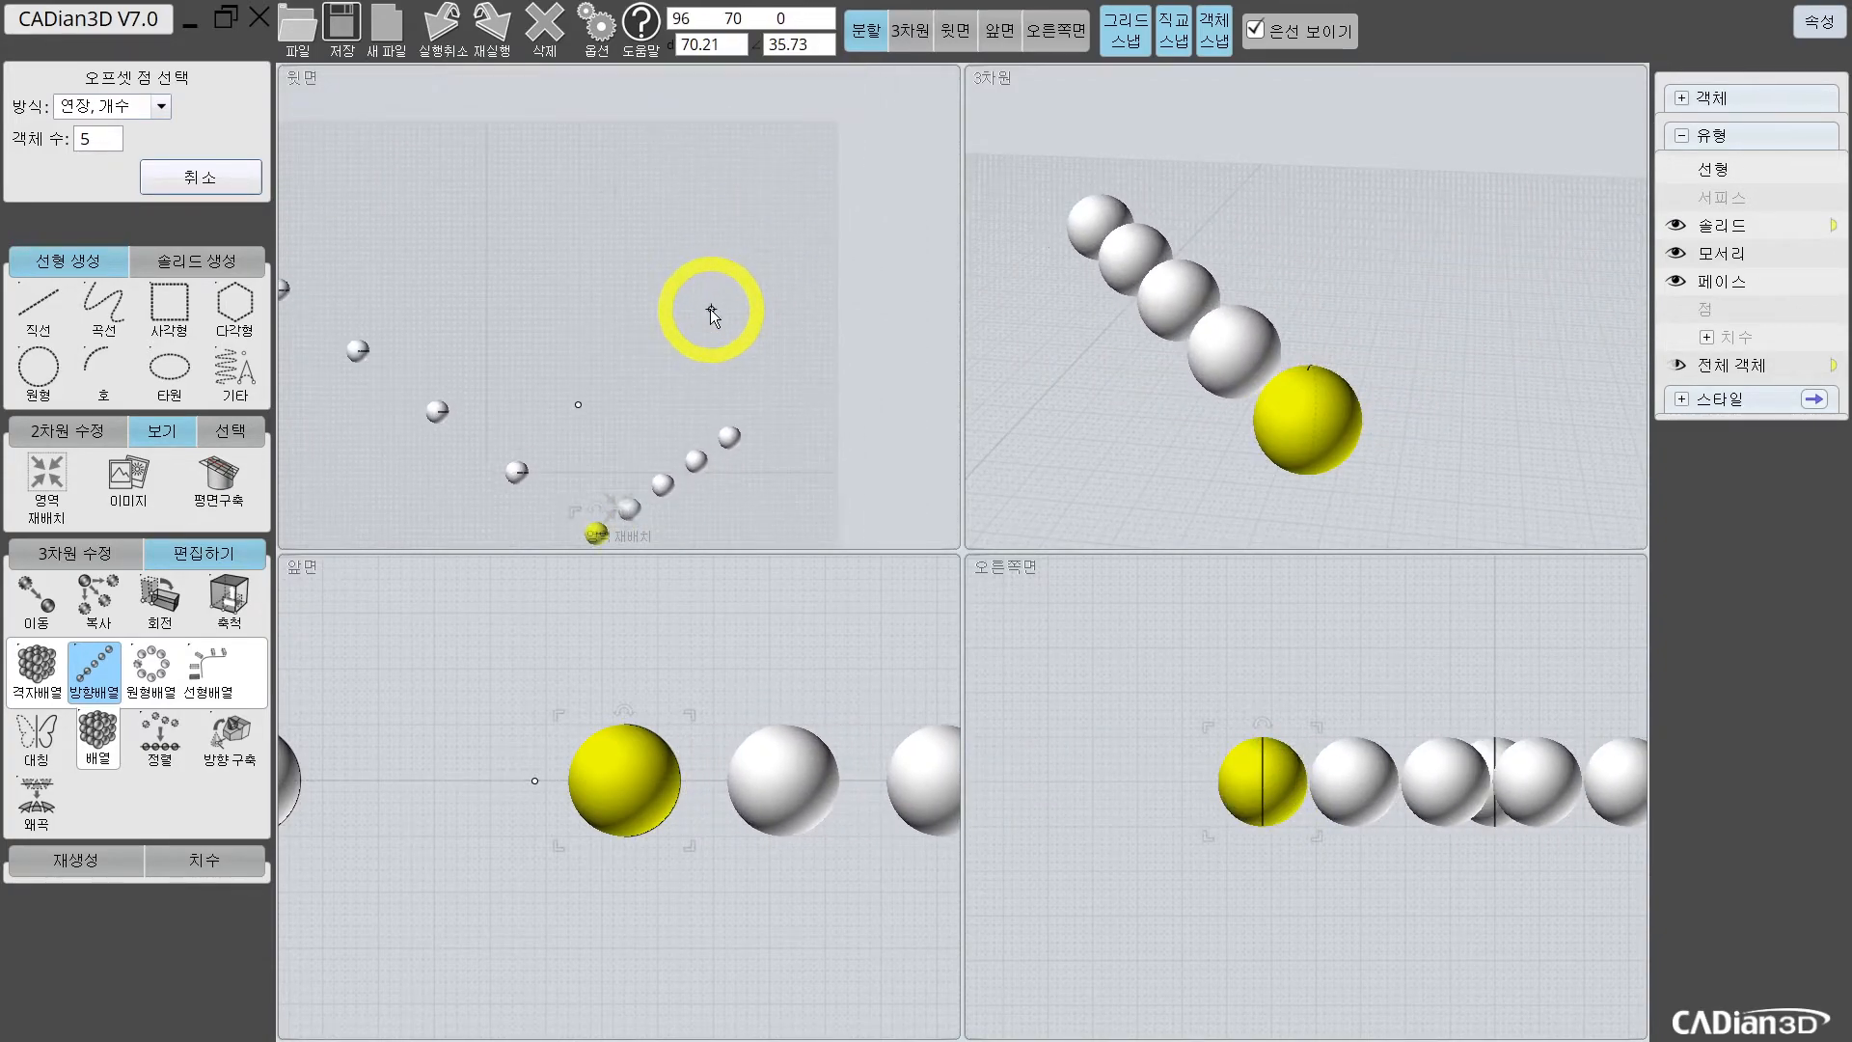
left_click(778, 182)
scroll(631, 456, "down", 2)
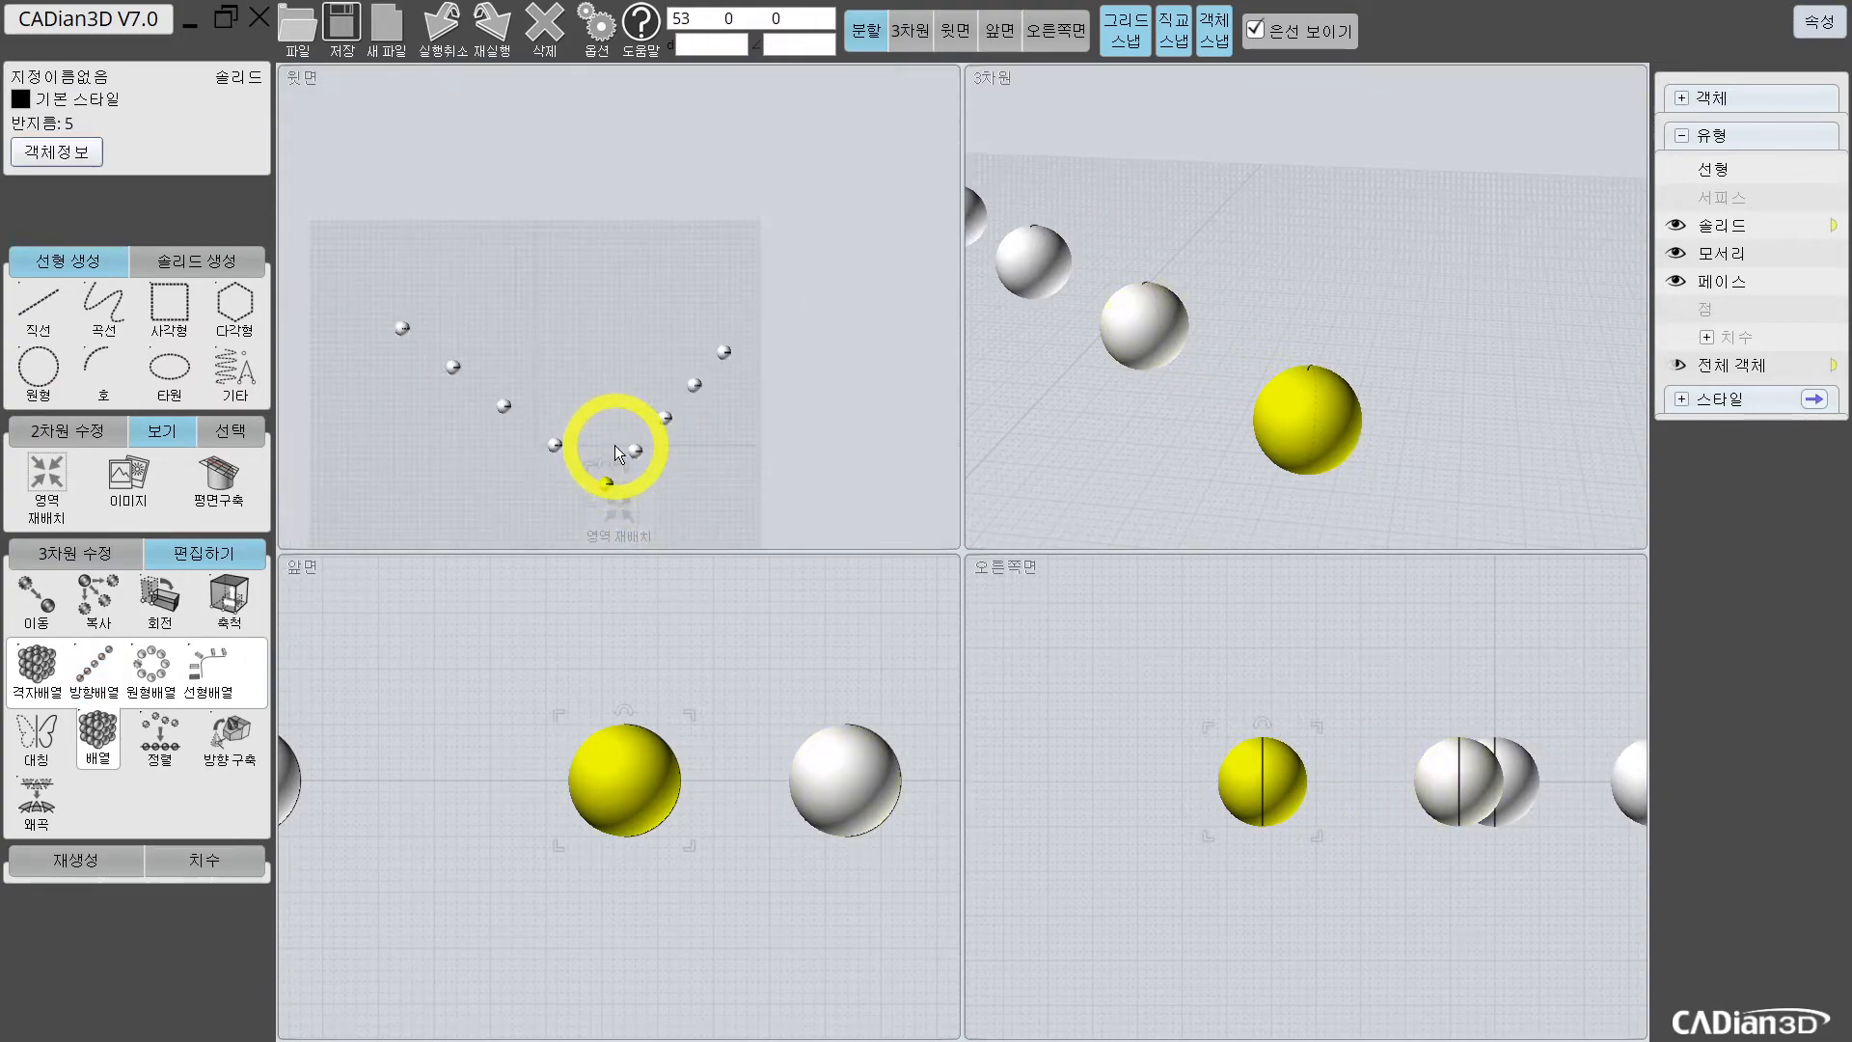
middle_click_drag(558, 337, 610, 308)
left_click(633, 317)
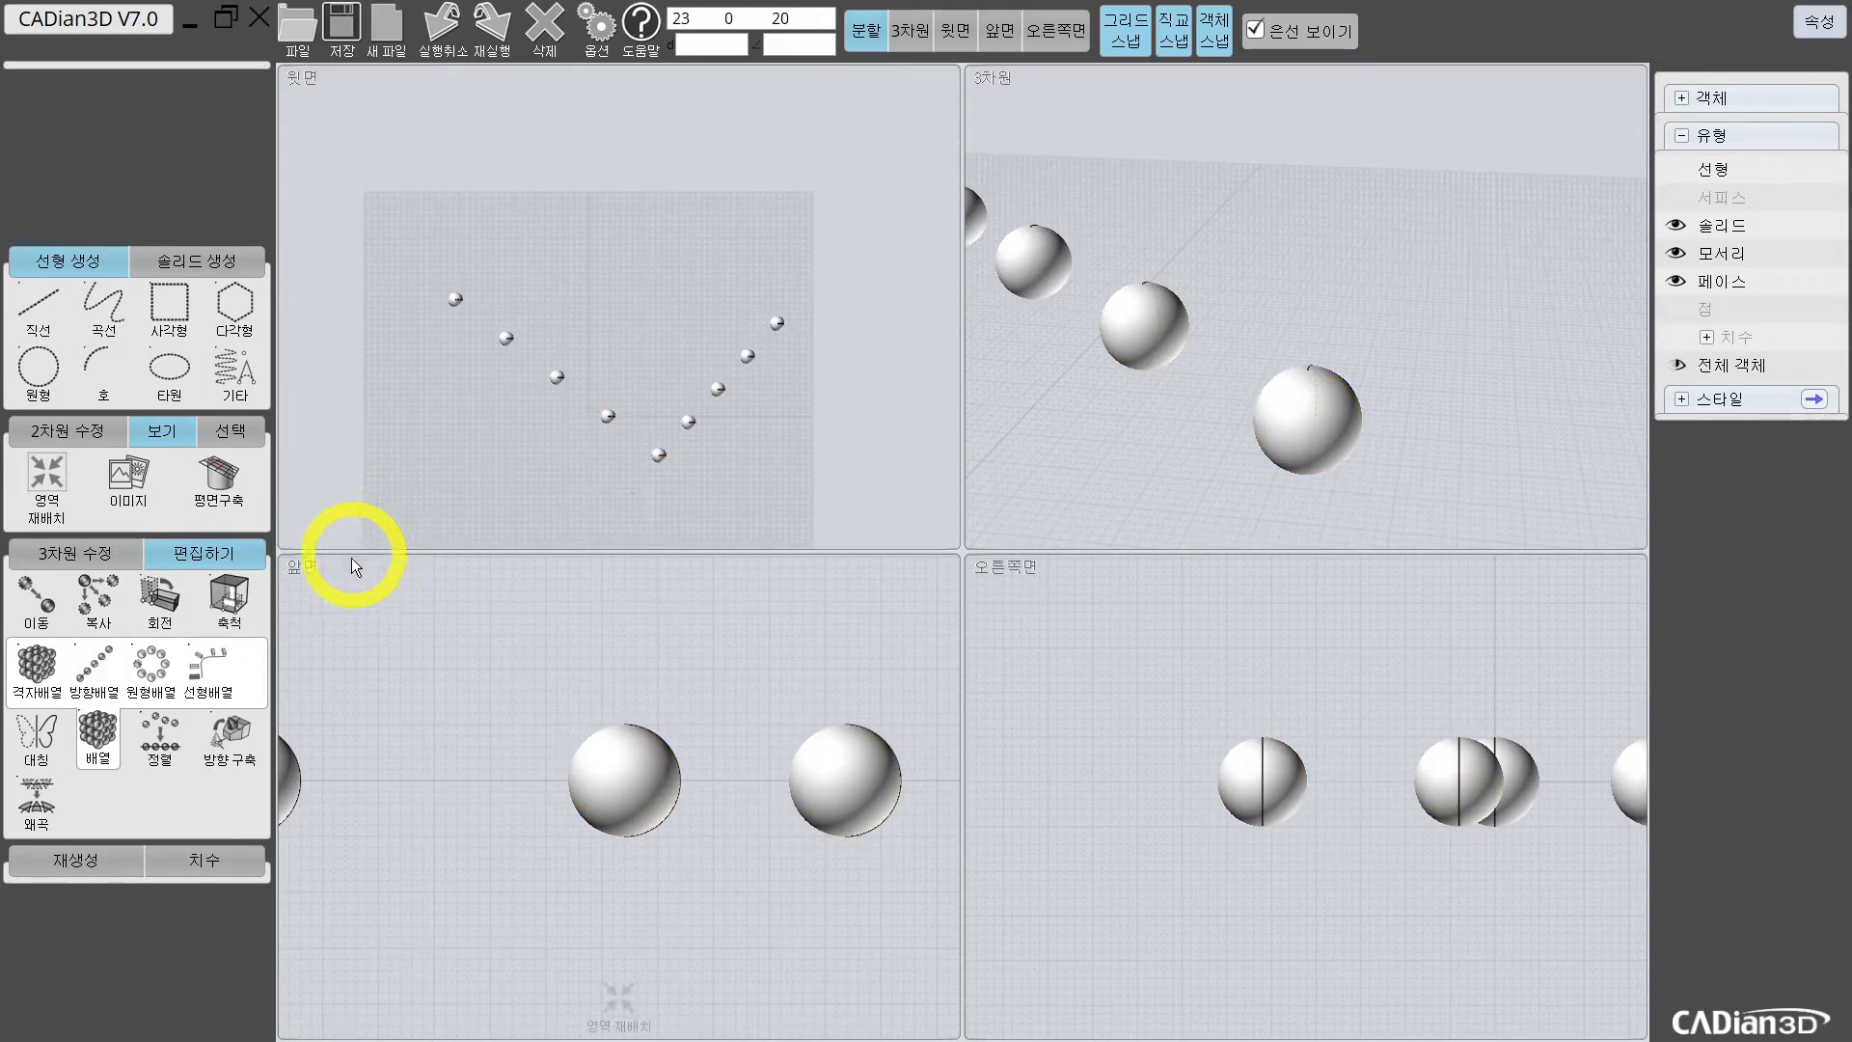
left_click(92, 664)
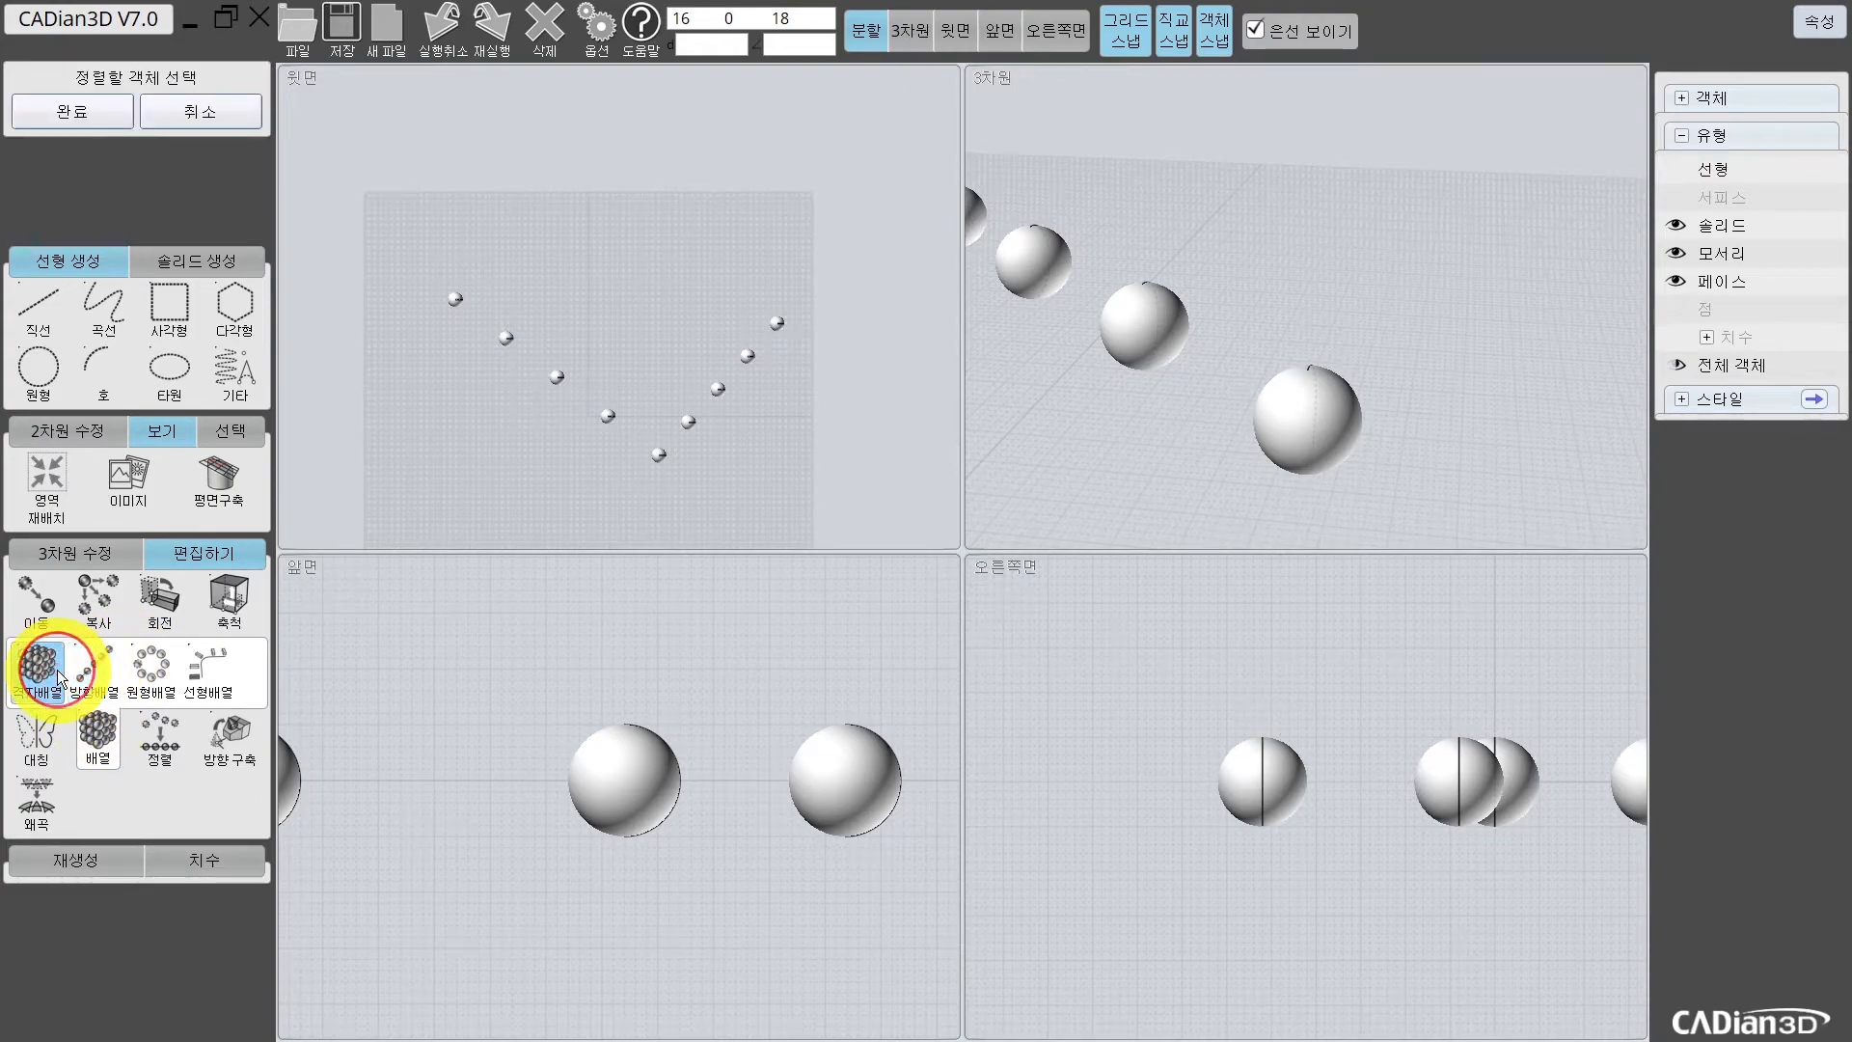
left_click(108, 673)
left_click(62, 677)
right_click(669, 479)
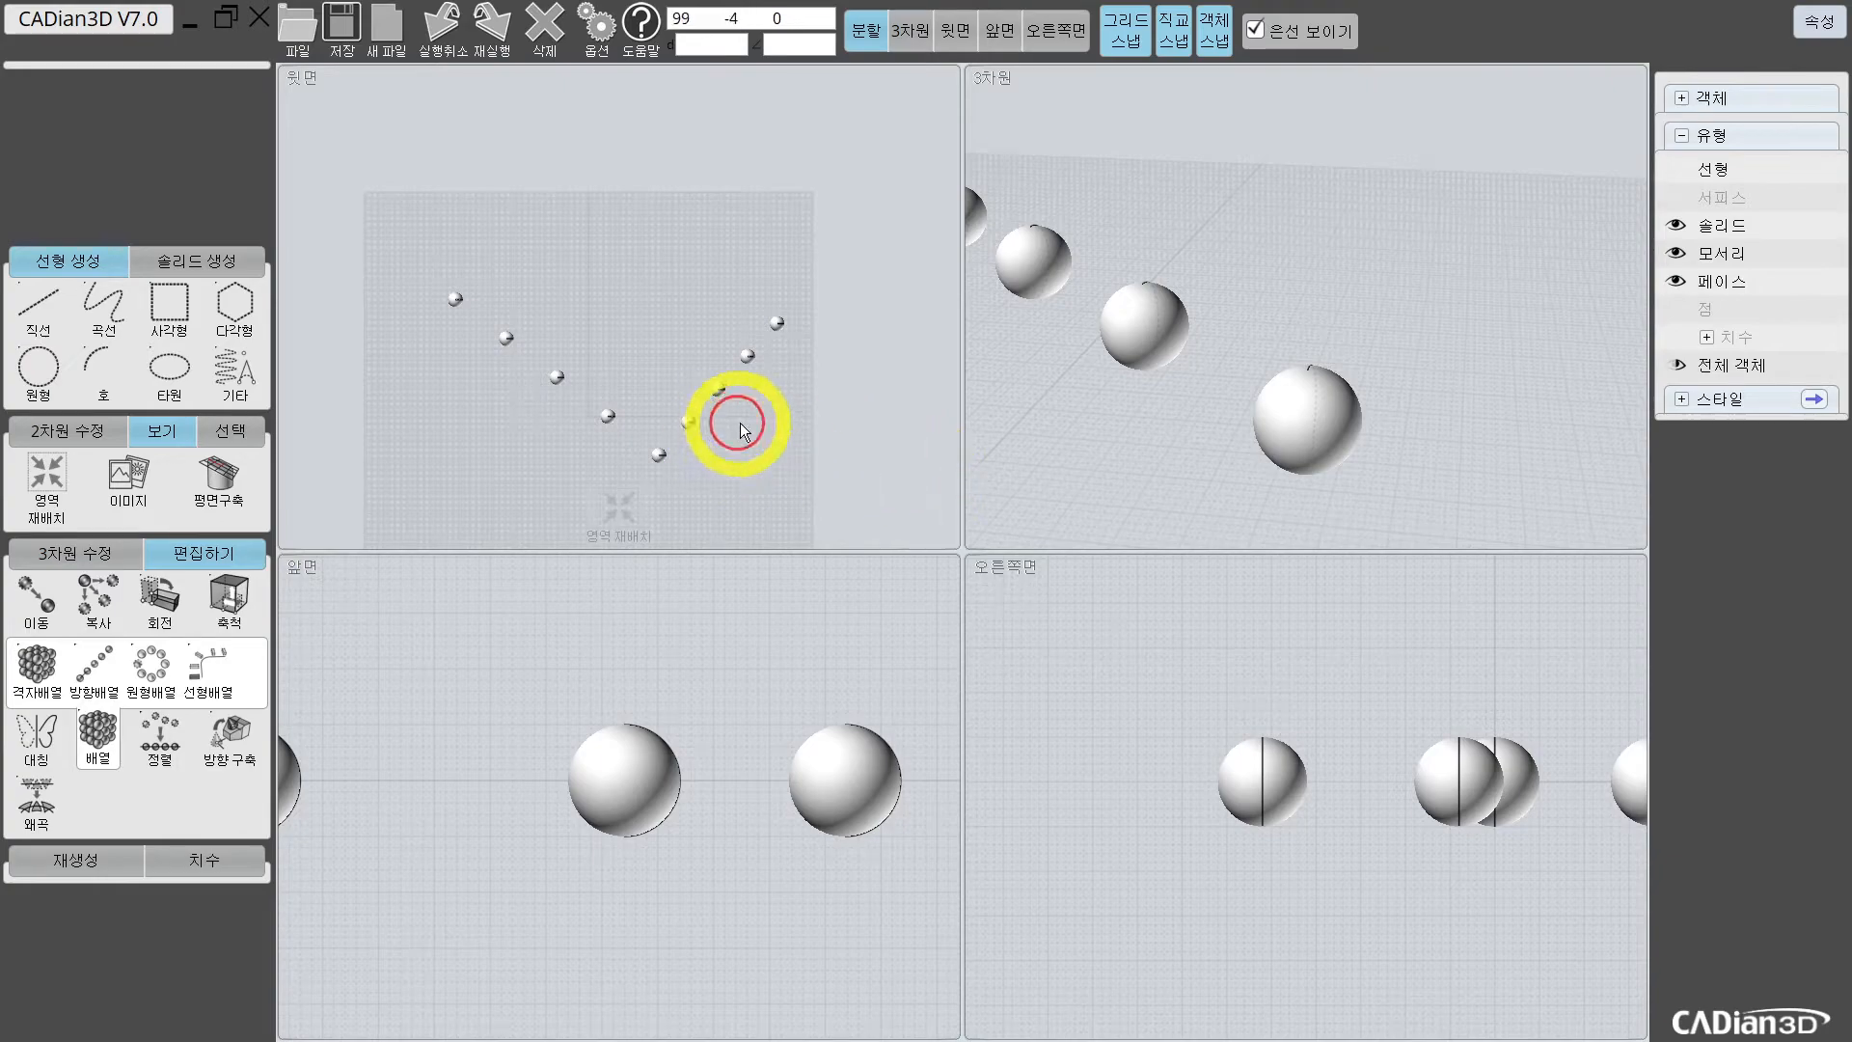
Step: Delete all the copied spheres of the two directional arrays in the top view, keeping only the original sphere
left_click_drag(400, 221, 878, 438)
left_click(624, 243)
left_click_drag(372, 255, 851, 446)
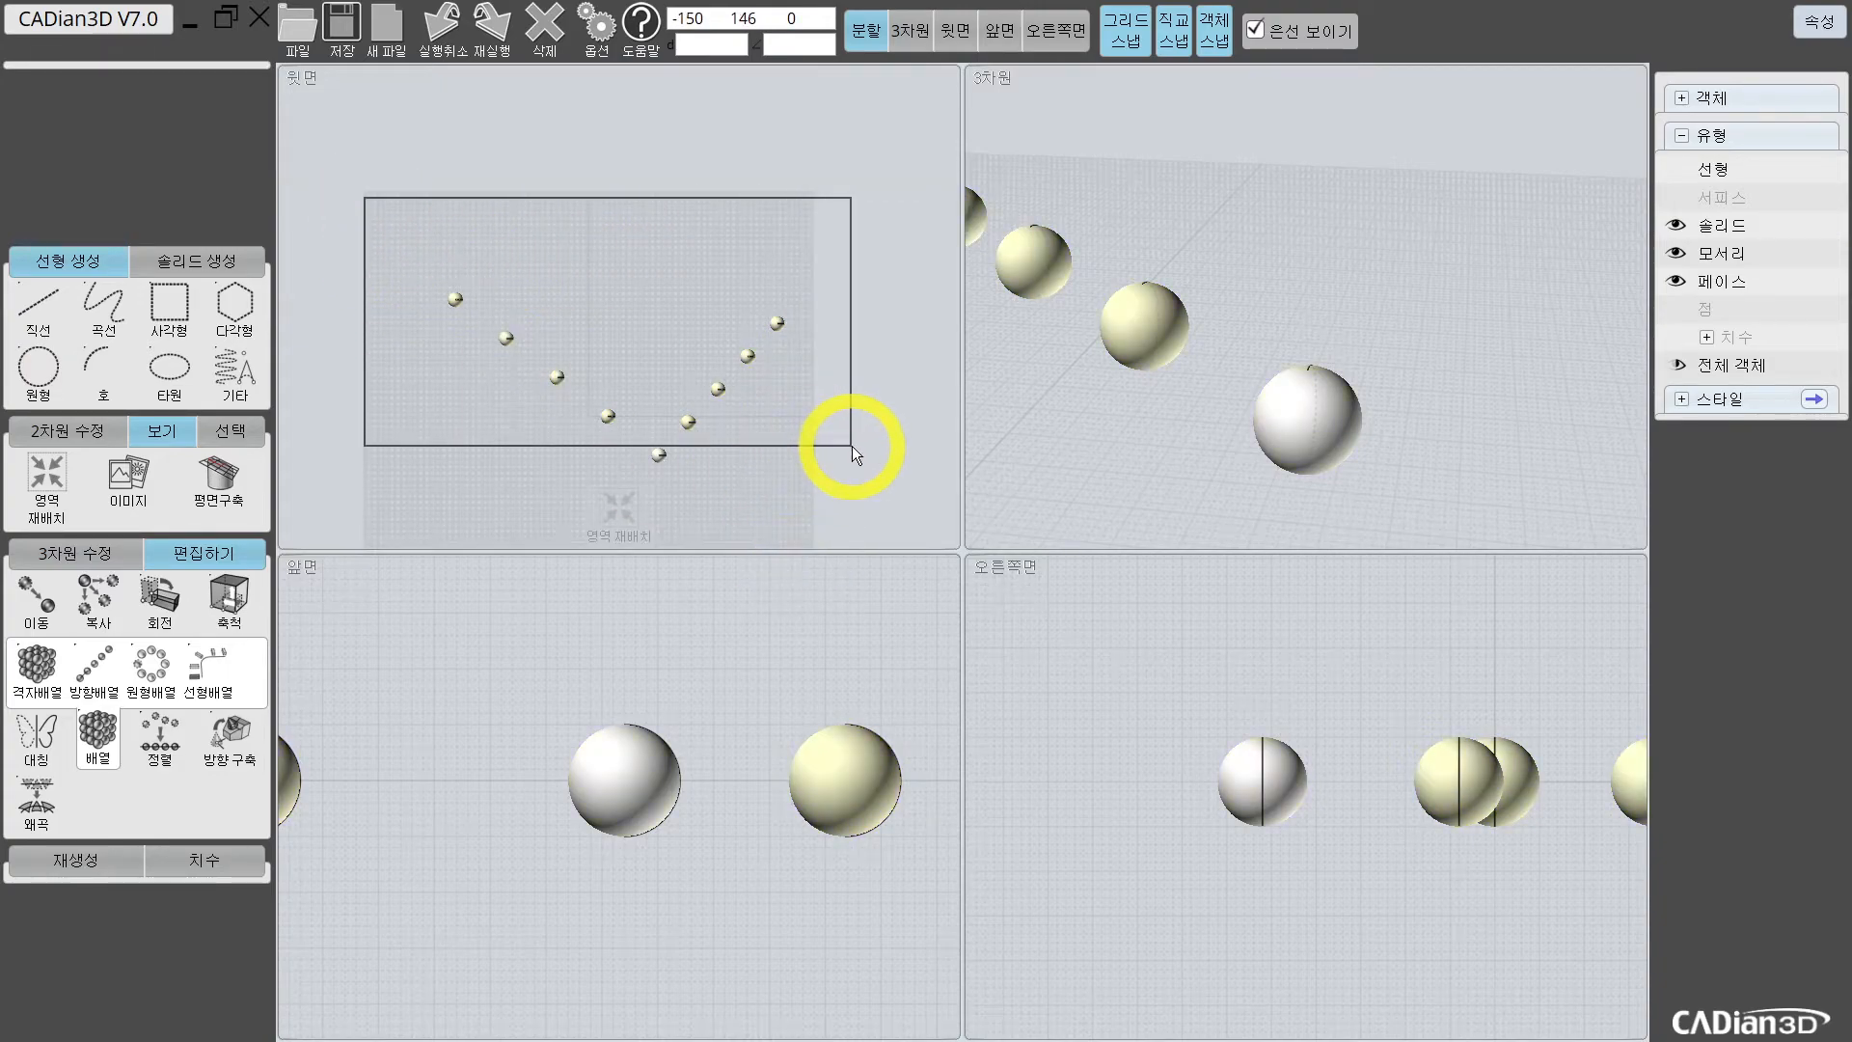
key("Delete")
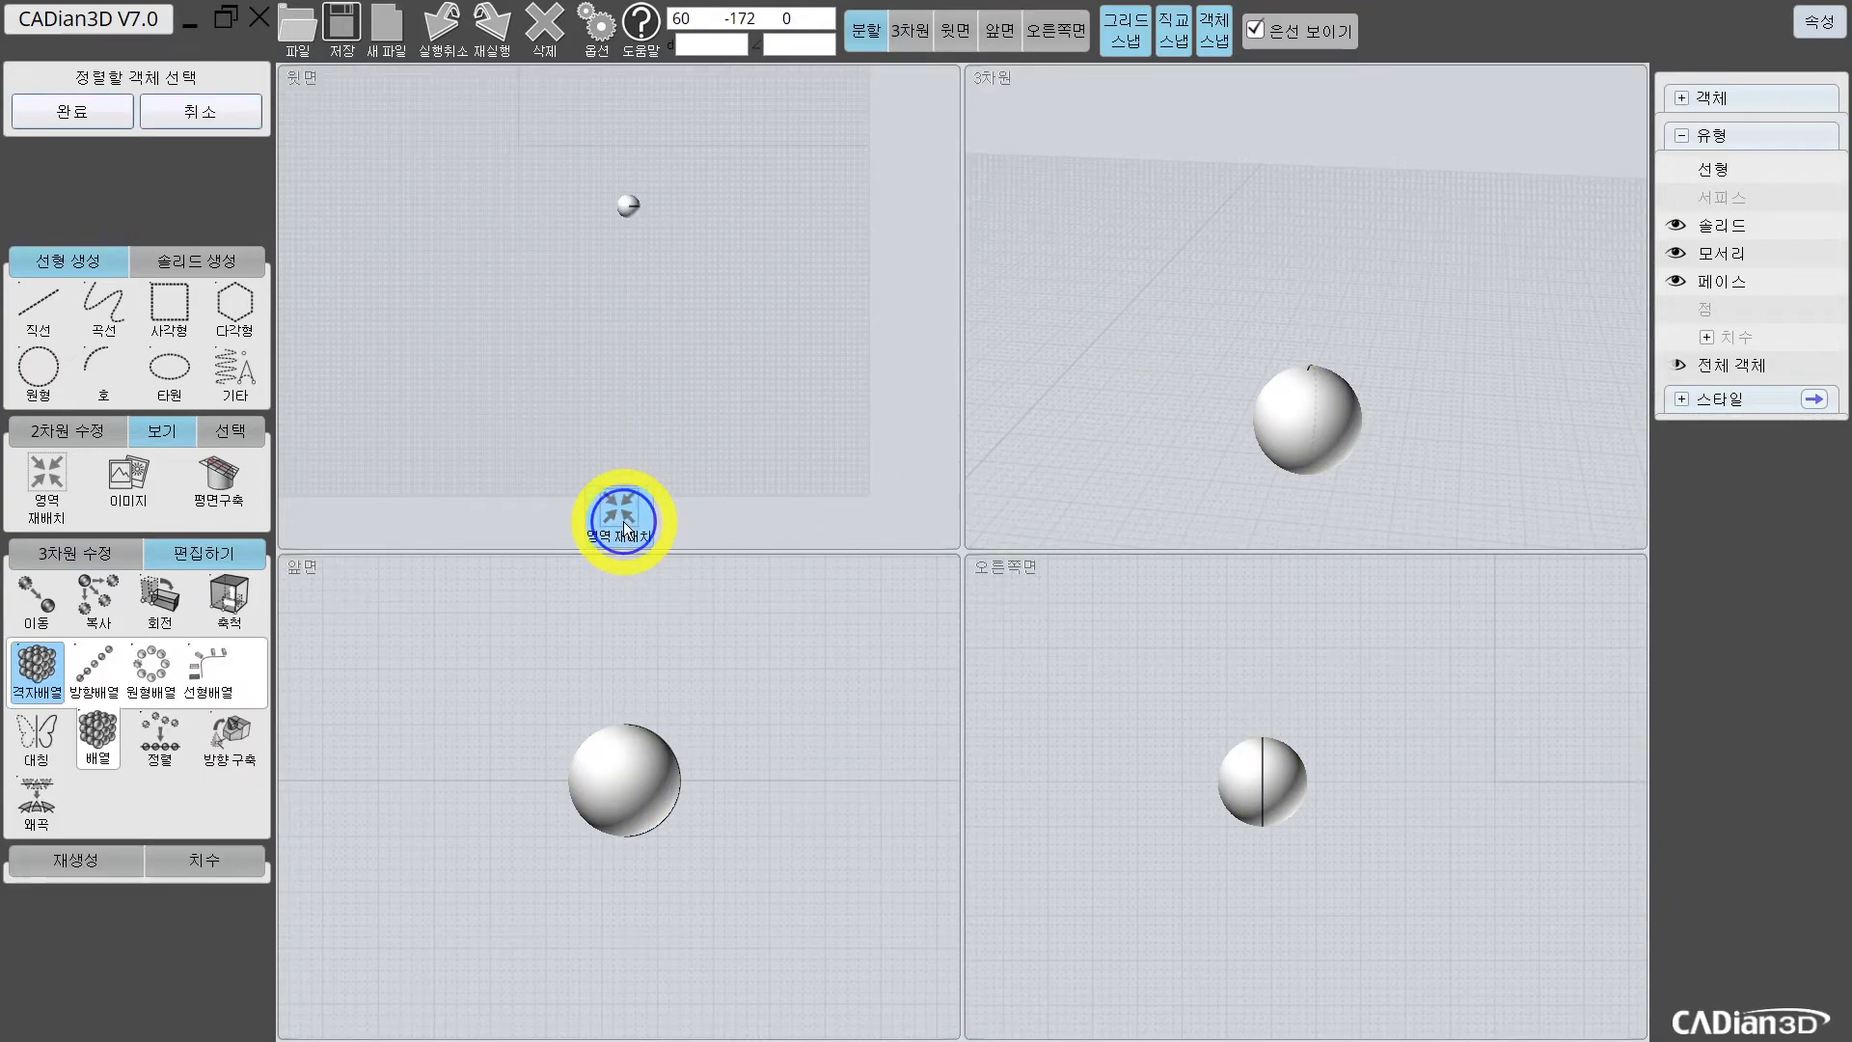
Step: Try a circular array (원형배열) of the sphere in the top view, with its centre point about 38 units straight below the sphere
left_click(619, 511)
scroll(481, 505, "down", 4)
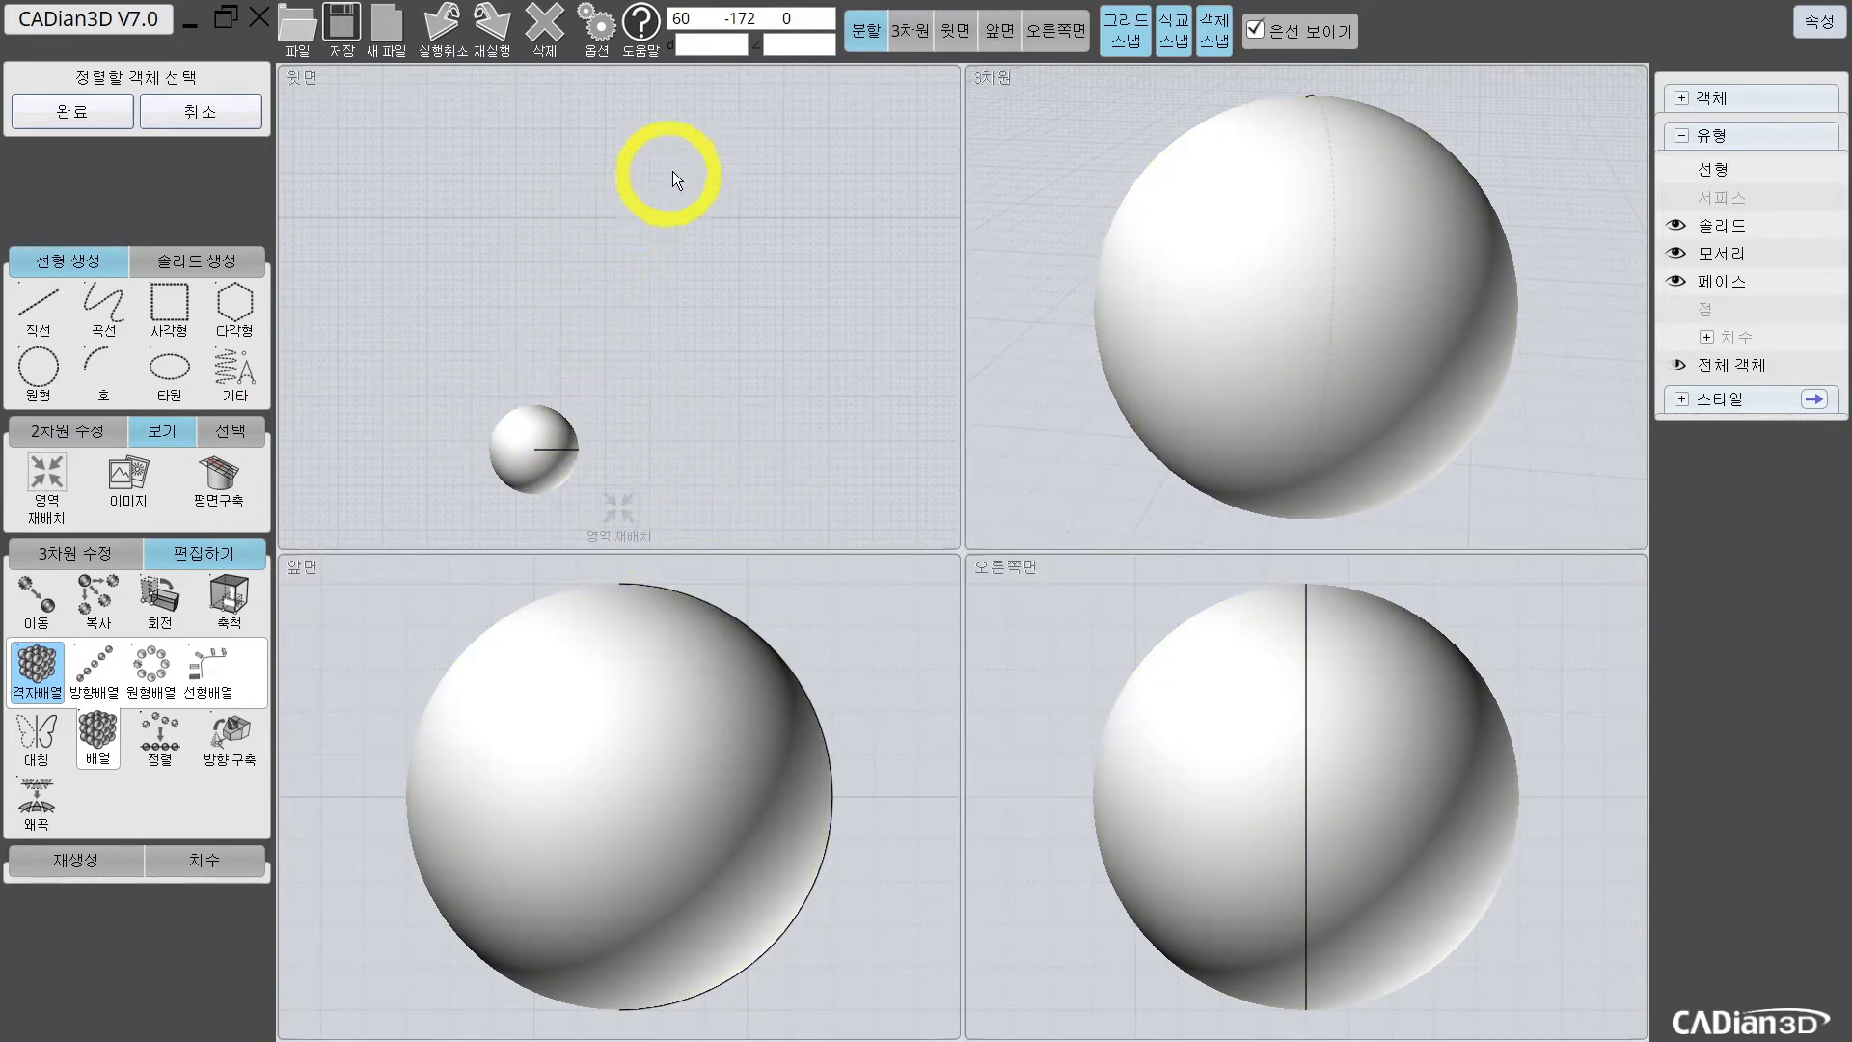
scroll(860, 416, "down", 2)
middle_click_drag(711, 290, 659, 237)
scroll(738, 349, "down", 3)
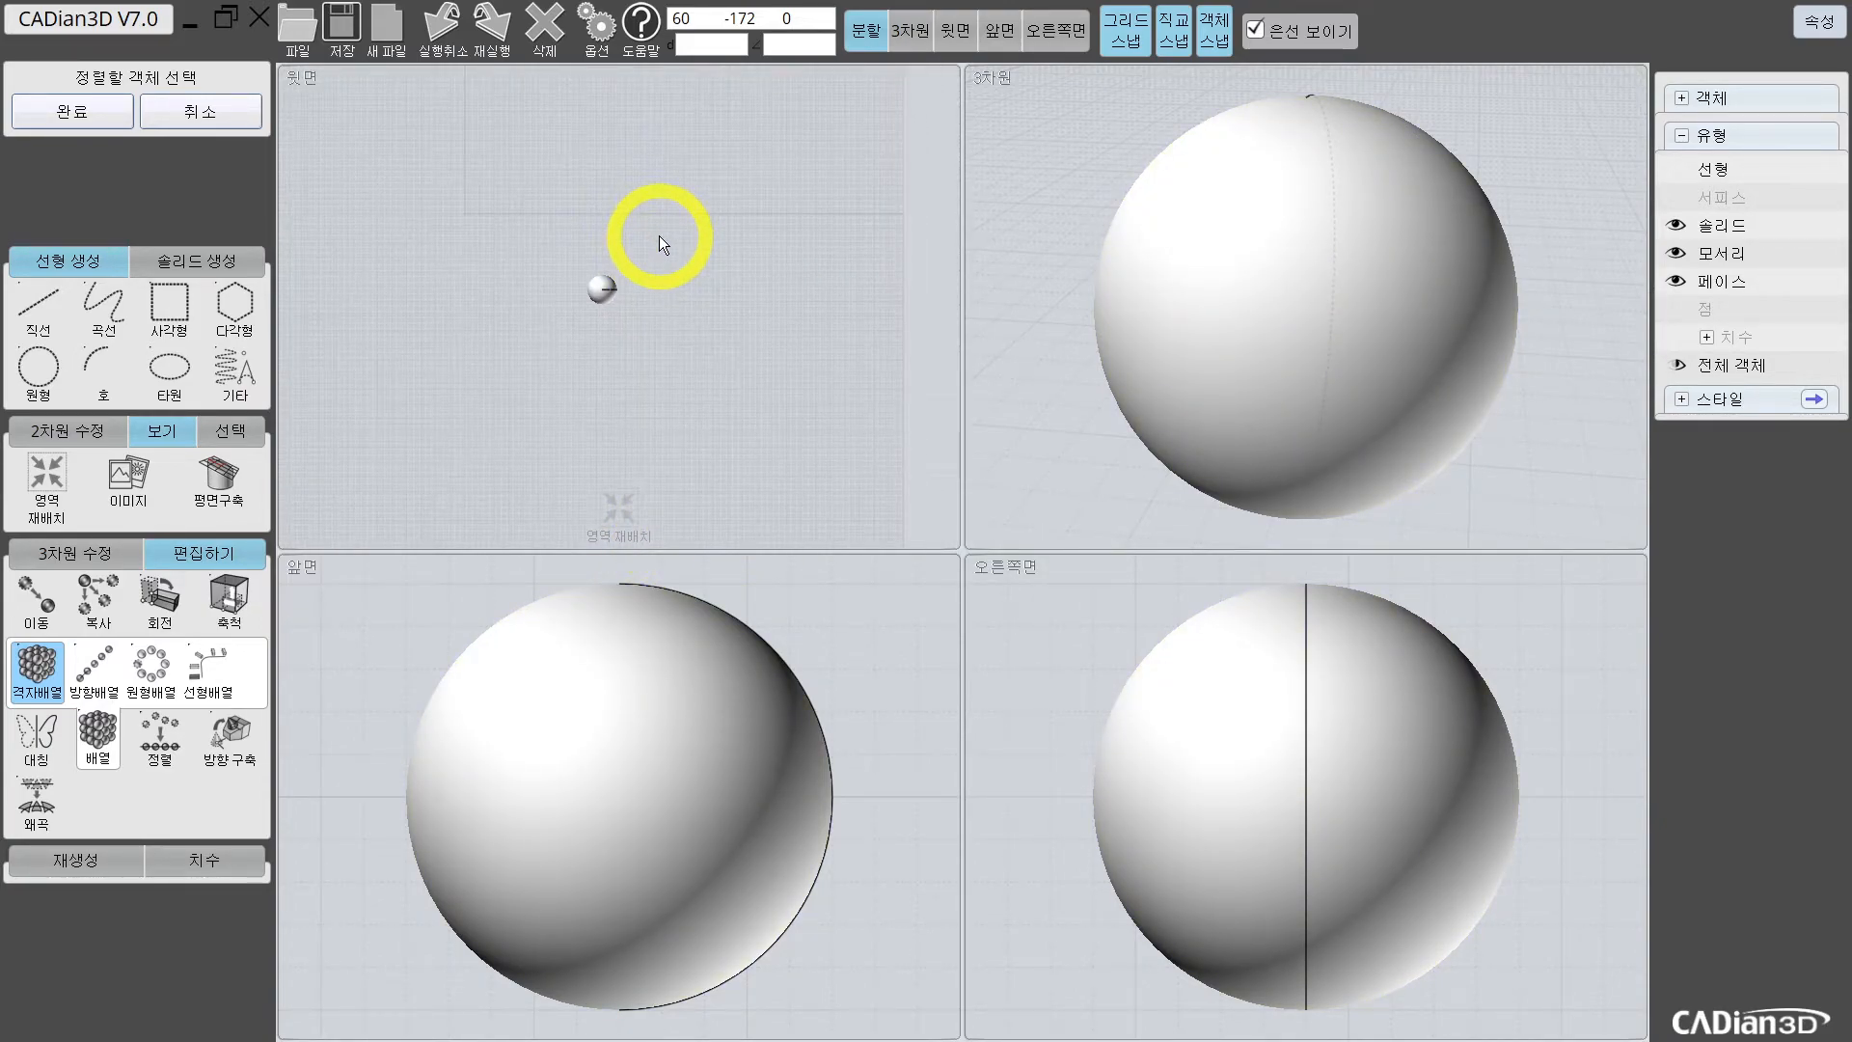
left_click(153, 662)
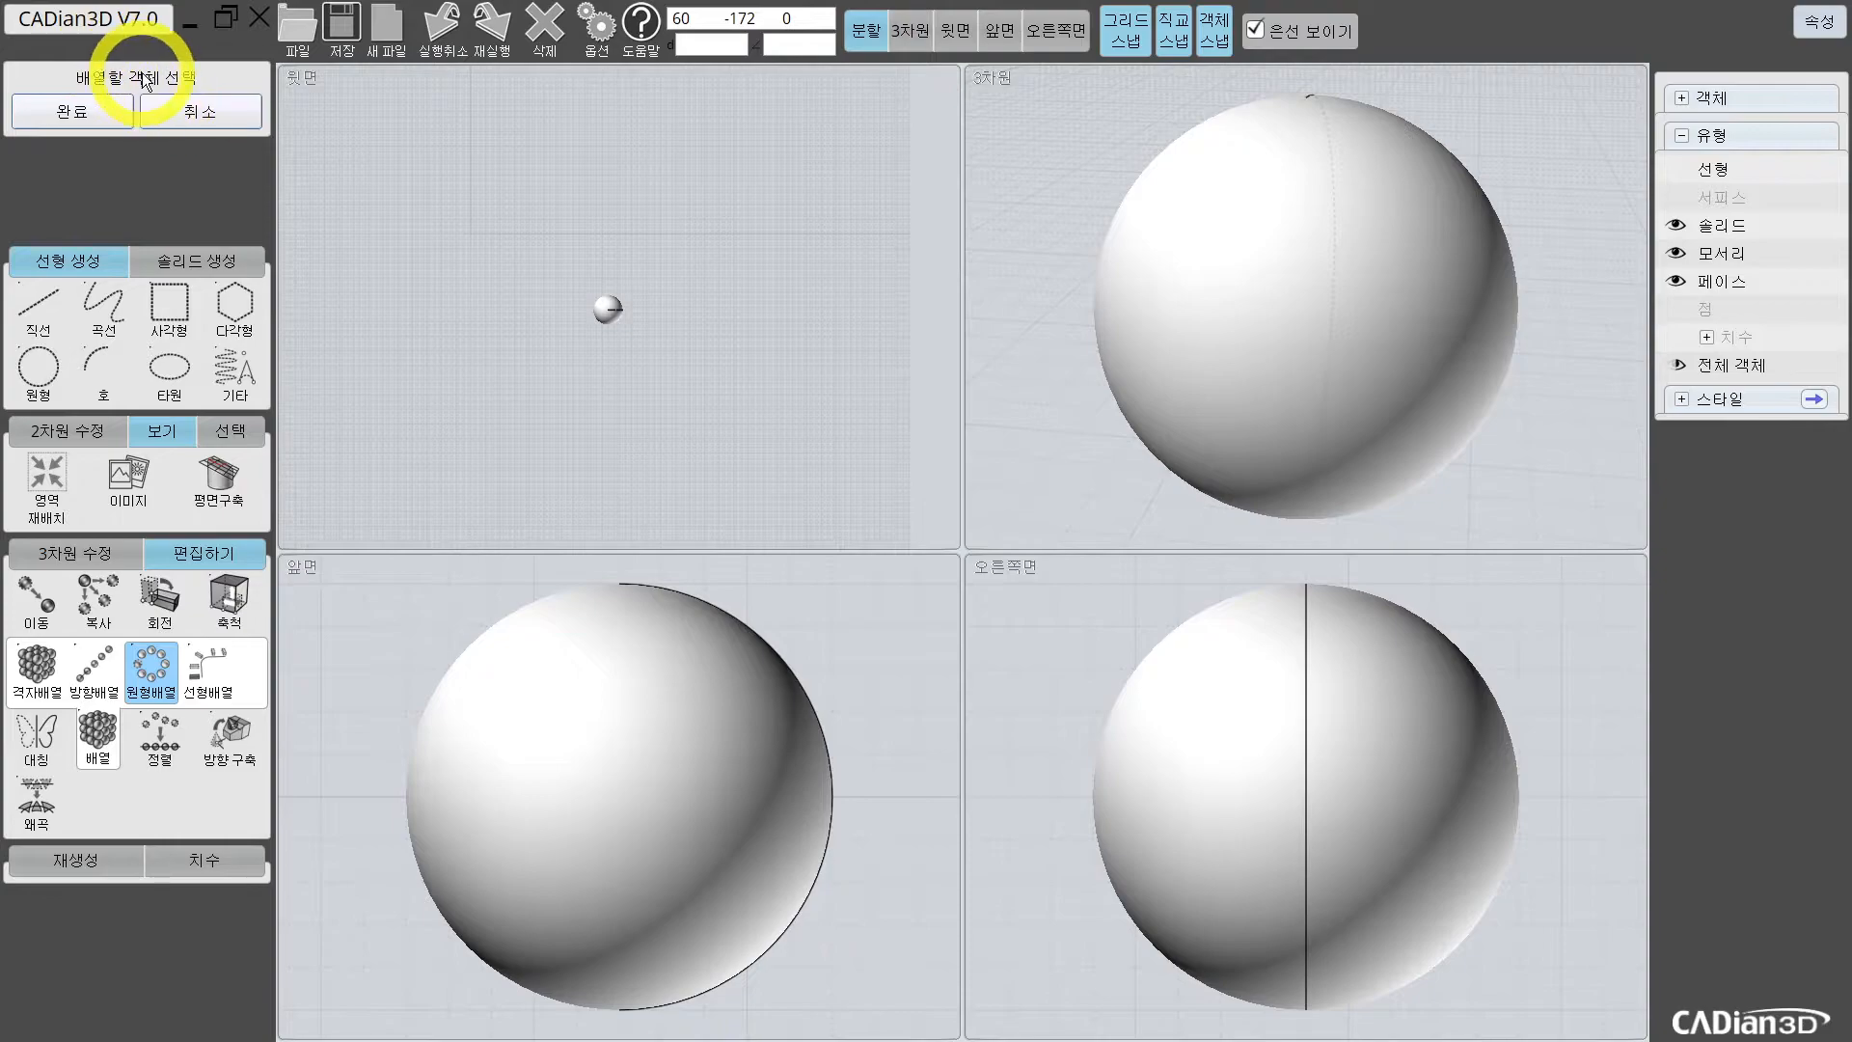
left_click(614, 305)
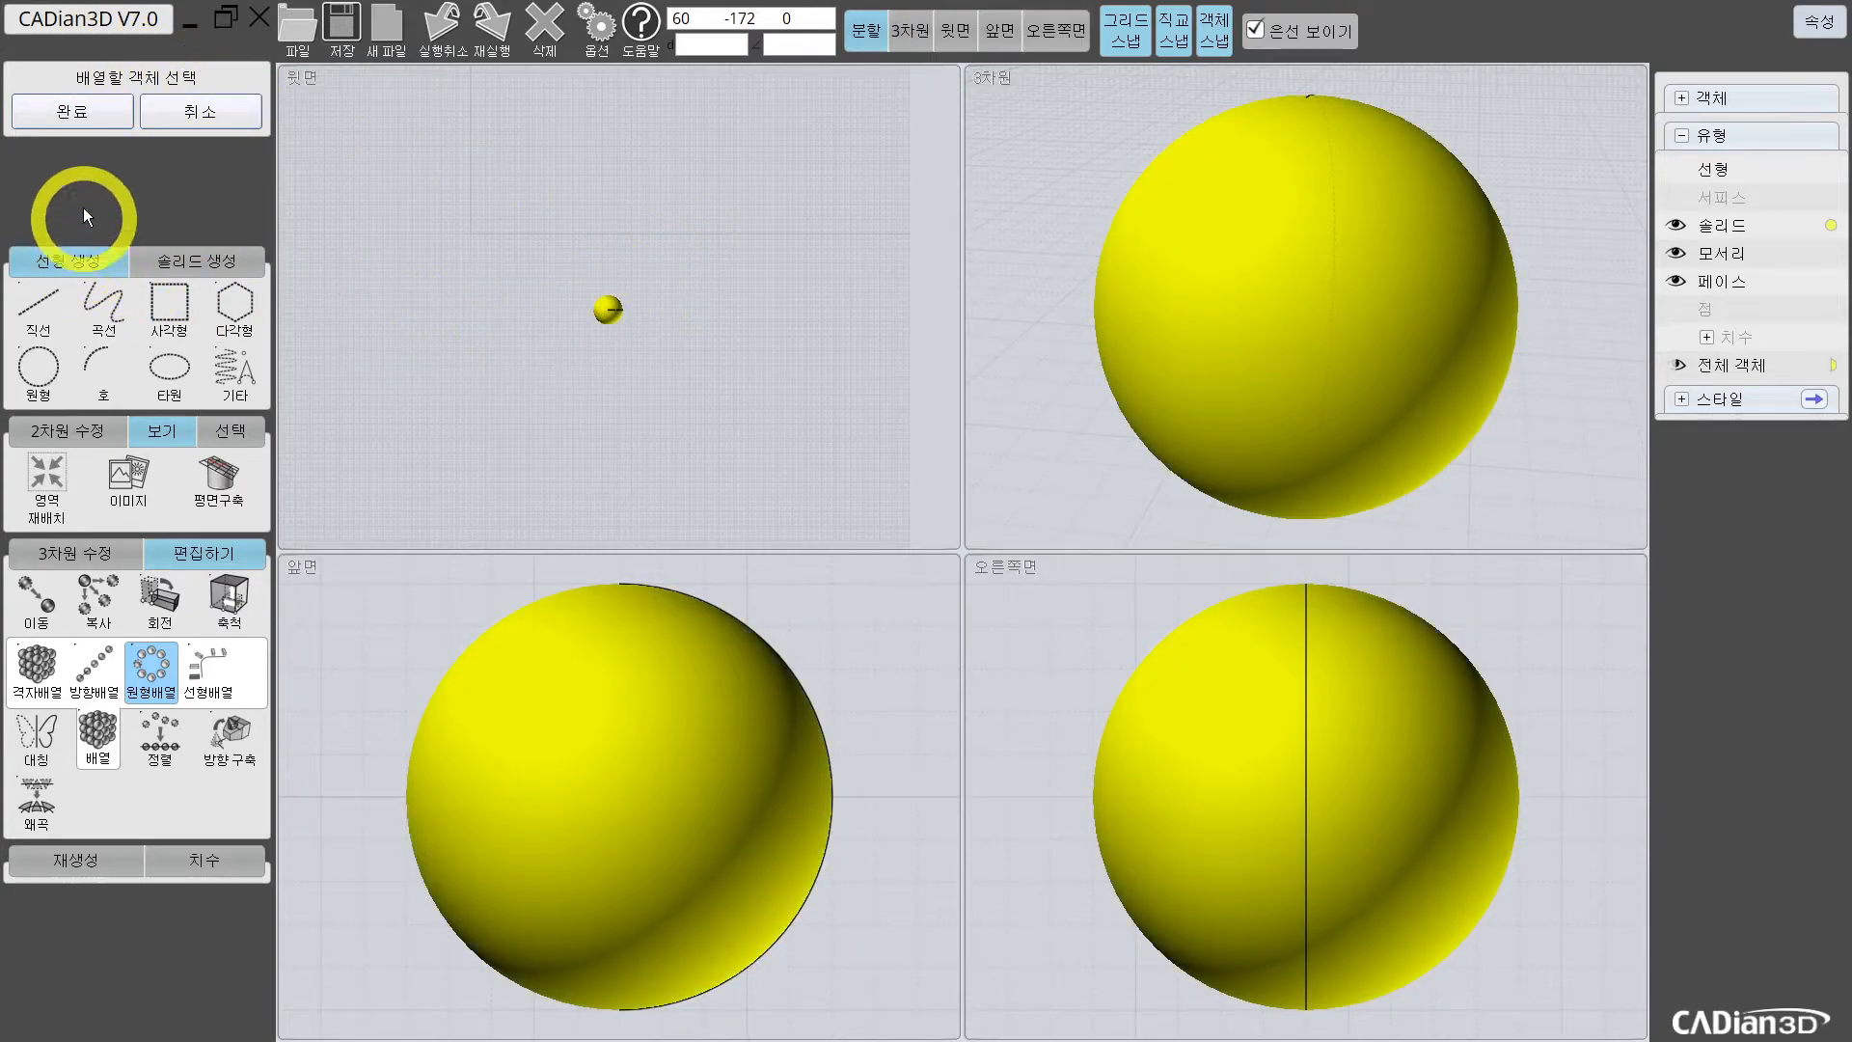
left_click(95, 119)
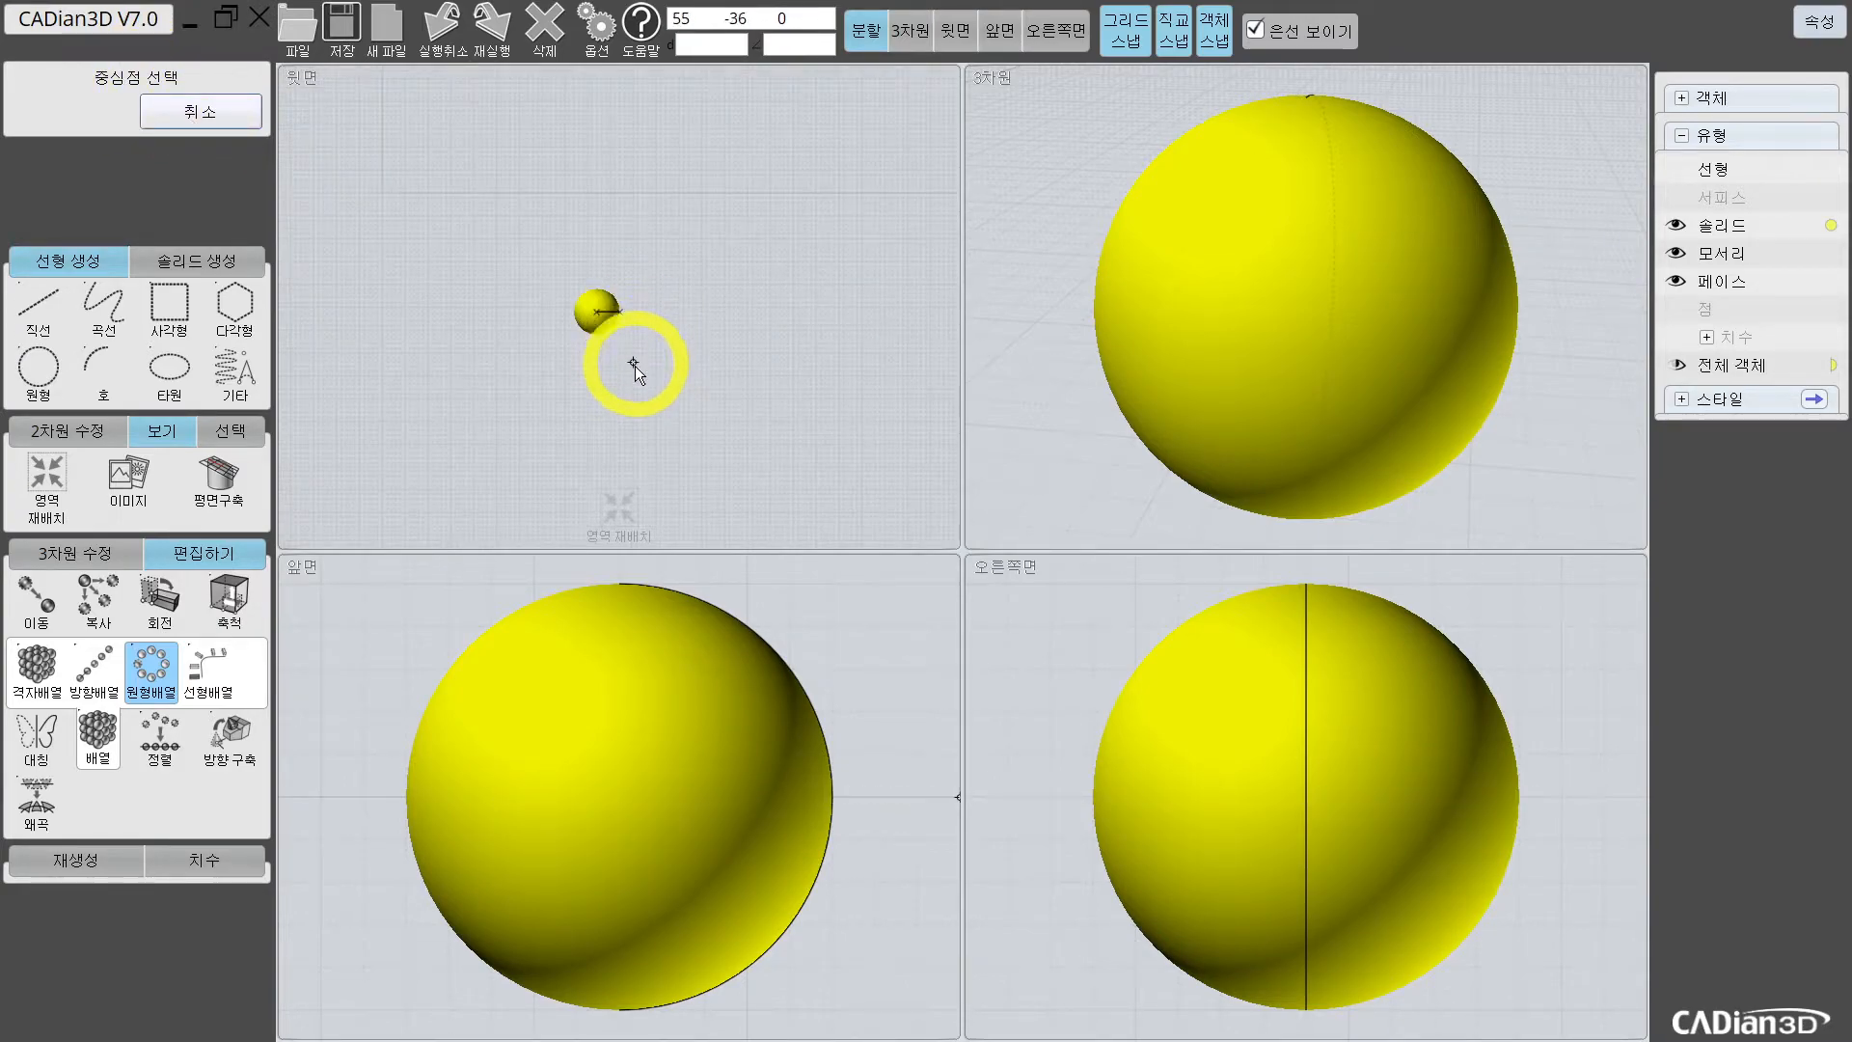
left_click(960, 33)
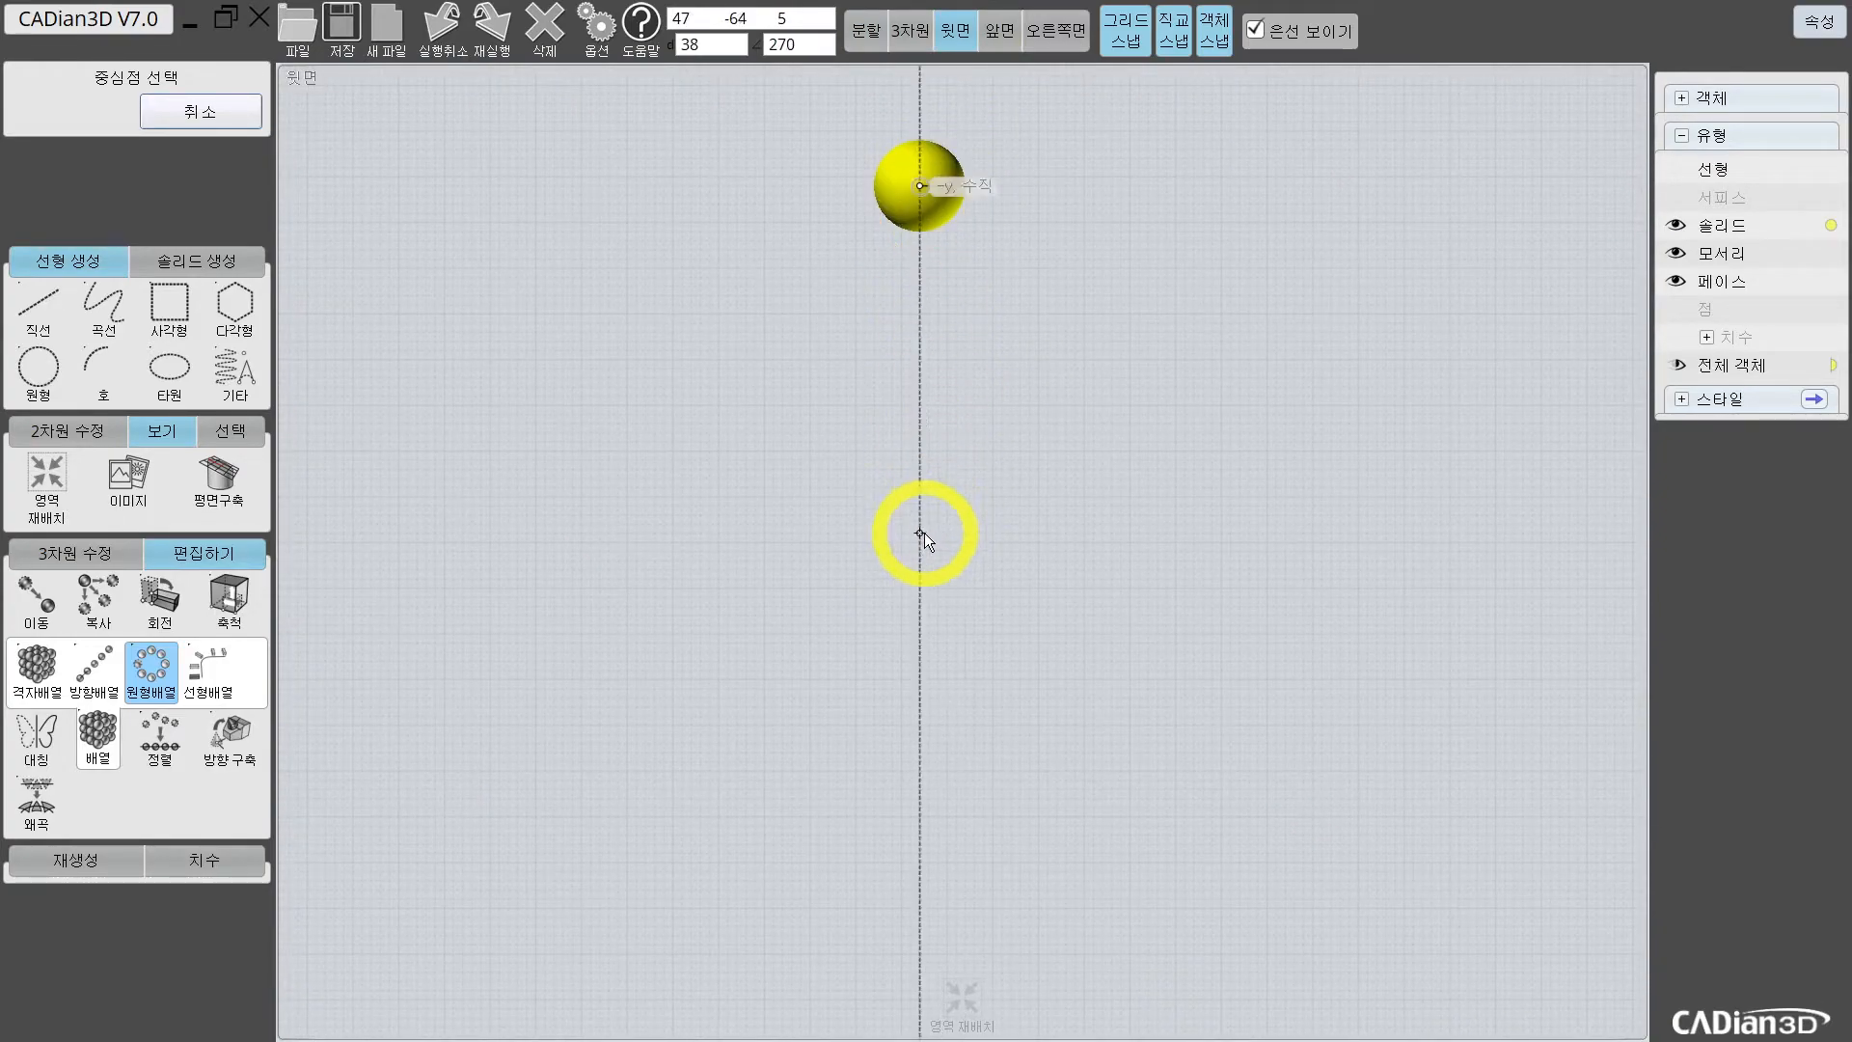
left_click(918, 526)
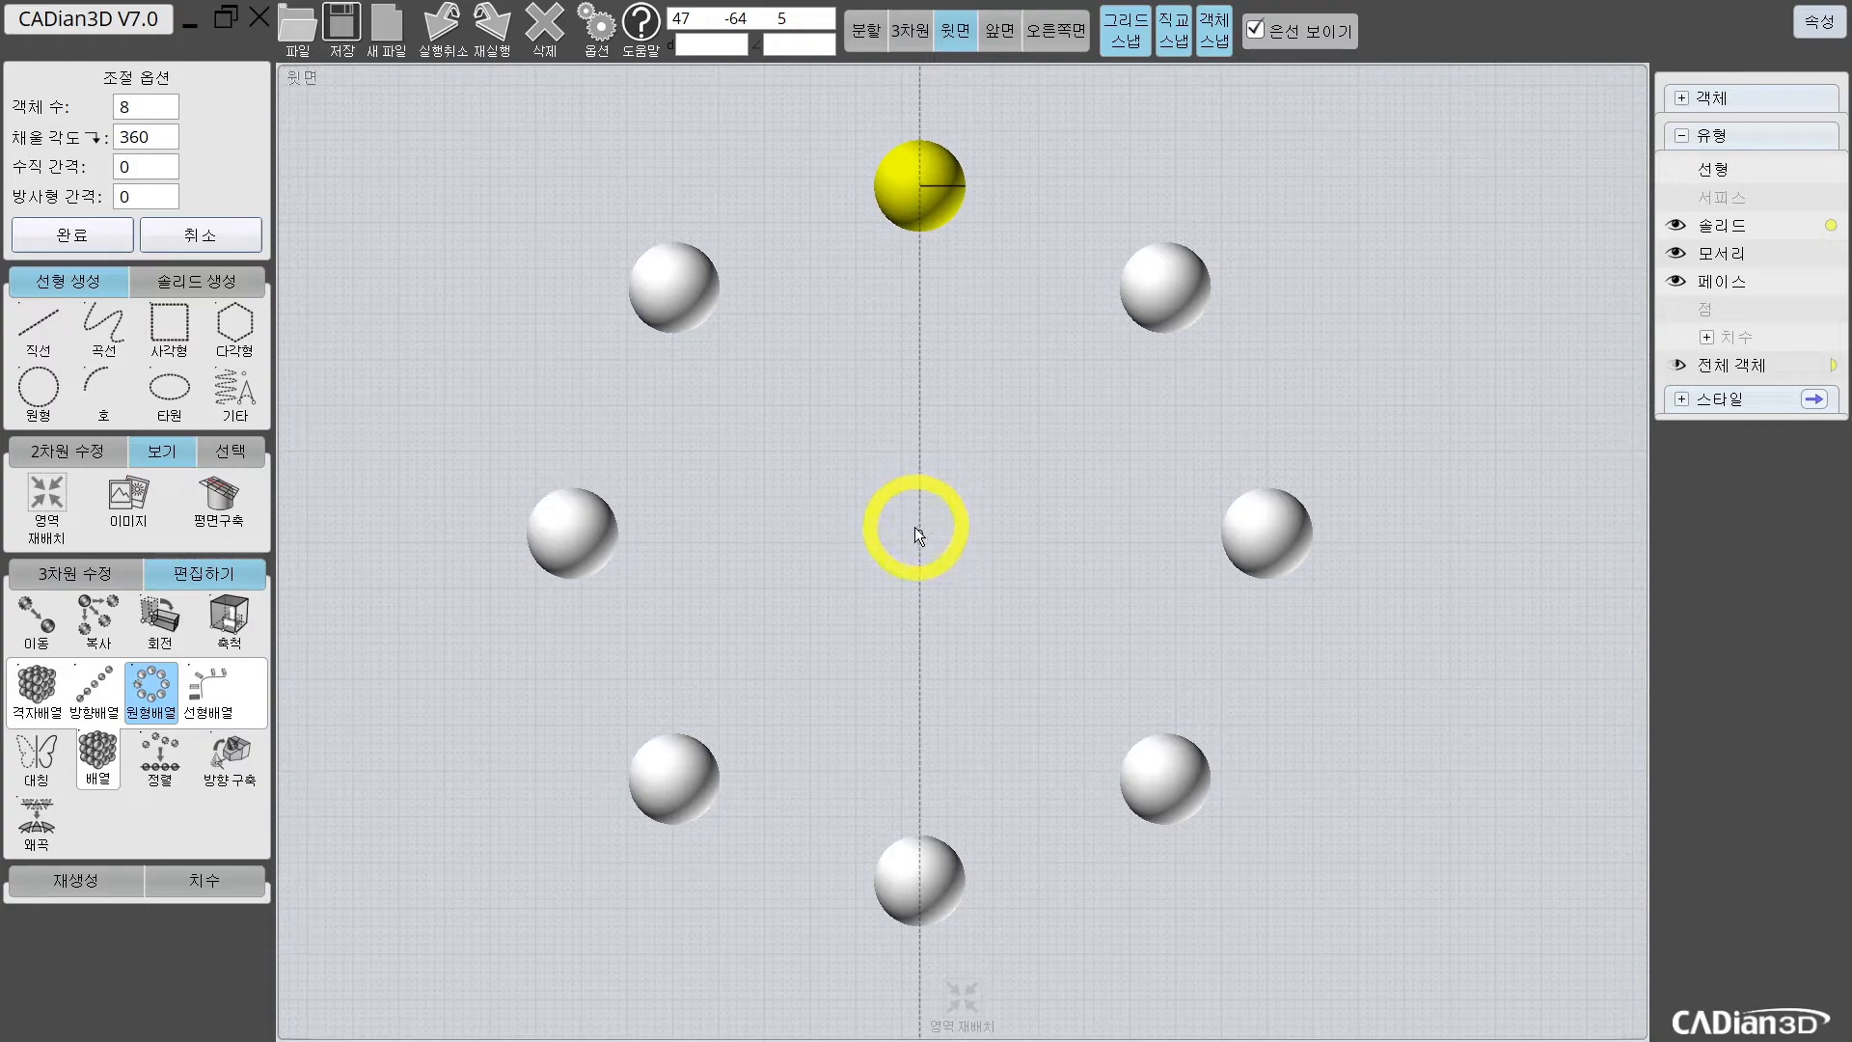
mouse_move(844, 190)
left_mouse_down()
mouse_move(816, 231)
mouse_move(832, 166)
mouse_move(849, 229)
left_mouse_up()
mouse_move(899, 538)
left_mouse_down()
mouse_move(928, 574)
mouse_move(902, 569)
mouse_move(917, 484)
mouse_move(955, 564)
left_mouse_up()
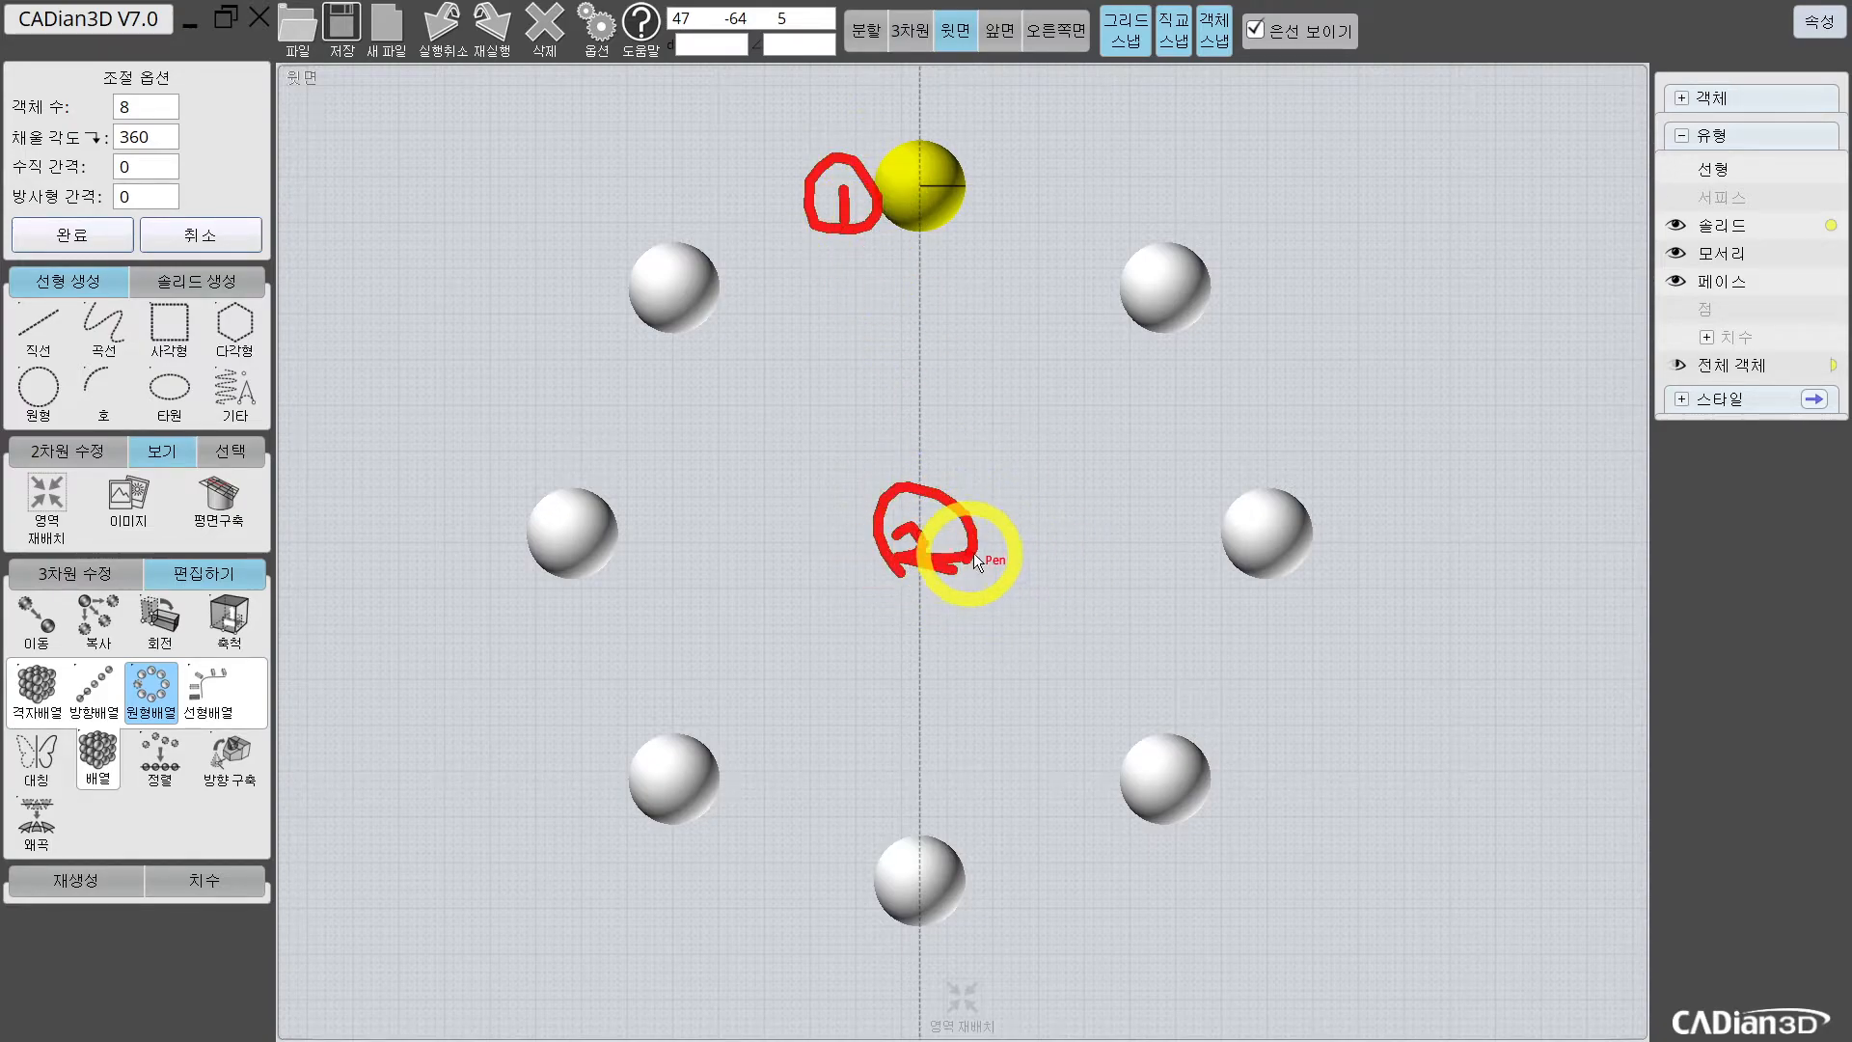
mouse_move(978, 438)
left_mouse_down()
mouse_move(997, 483)
mouse_move(982, 495)
mouse_move(1054, 517)
mouse_move(1025, 550)
mouse_move(1047, 583)
left_mouse_up()
left_click(1010, 559)
mouse_move(1085, 460)
left_mouse_down()
mouse_move(1067, 484)
mouse_move(1119, 525)
mouse_move(1103, 572)
left_mouse_up()
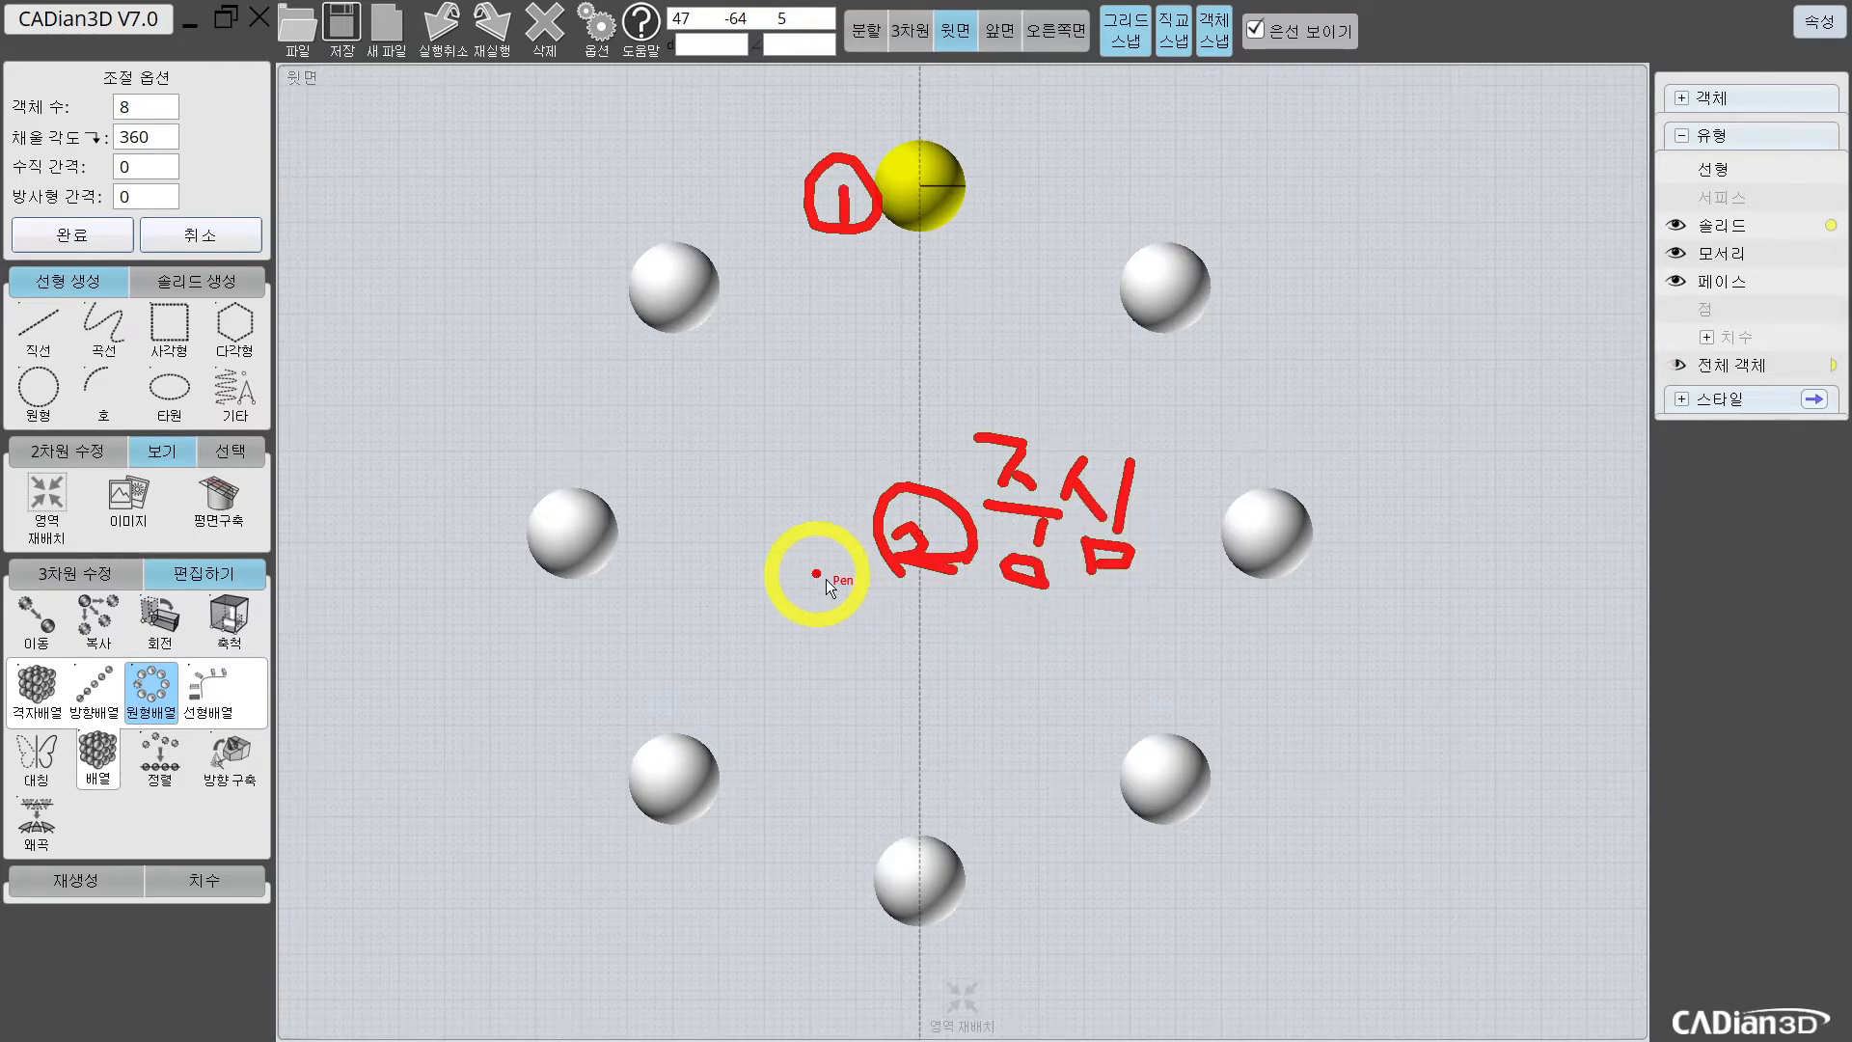
mouse_move(912, 236)
left_mouse_down()
mouse_move(926, 505)
mouse_move(889, 467)
mouse_move(972, 447)
left_mouse_up()
mouse_move(879, 256)
left_mouse_down()
mouse_move(906, 224)
mouse_move(956, 272)
left_mouse_up()
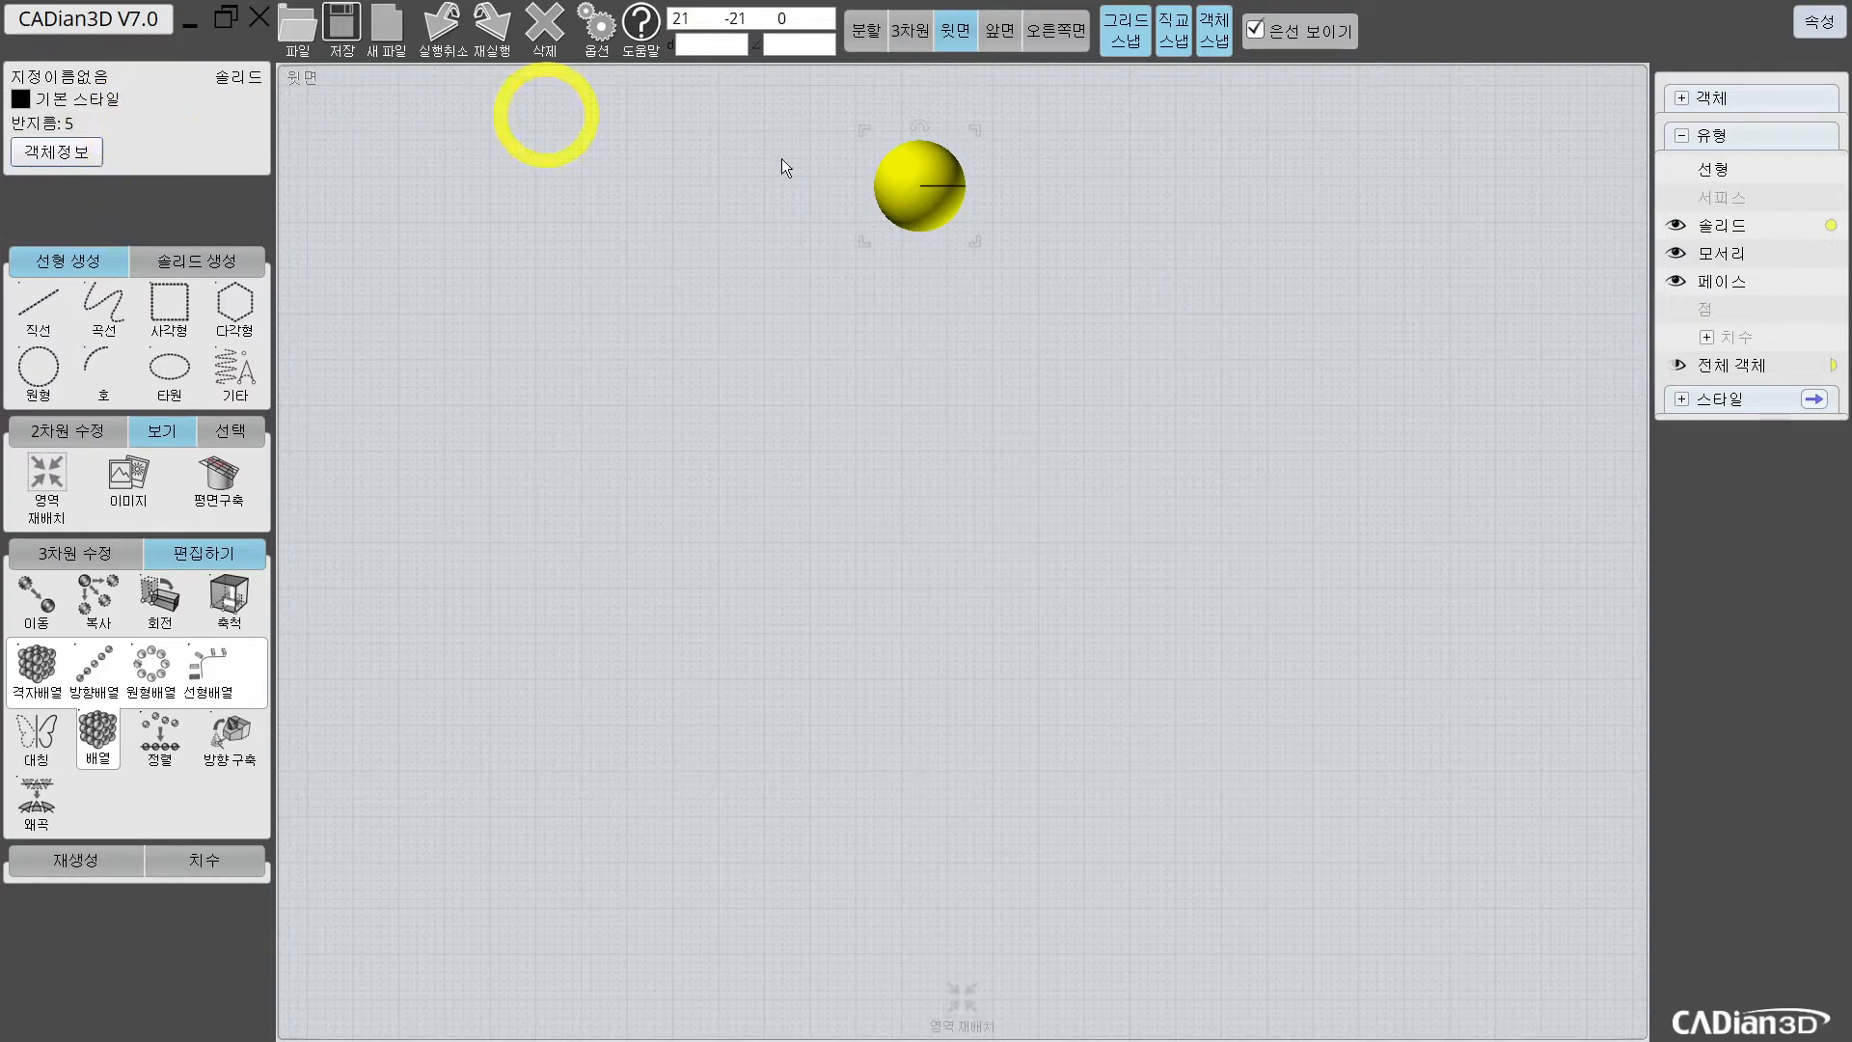
right_click(912, 338)
right_click(915, 337)
left_click(955, 304)
left_click(901, 199)
Step: Draw a line 30 units long from the sphere's centre straight down in the top view
left_click(39, 311)
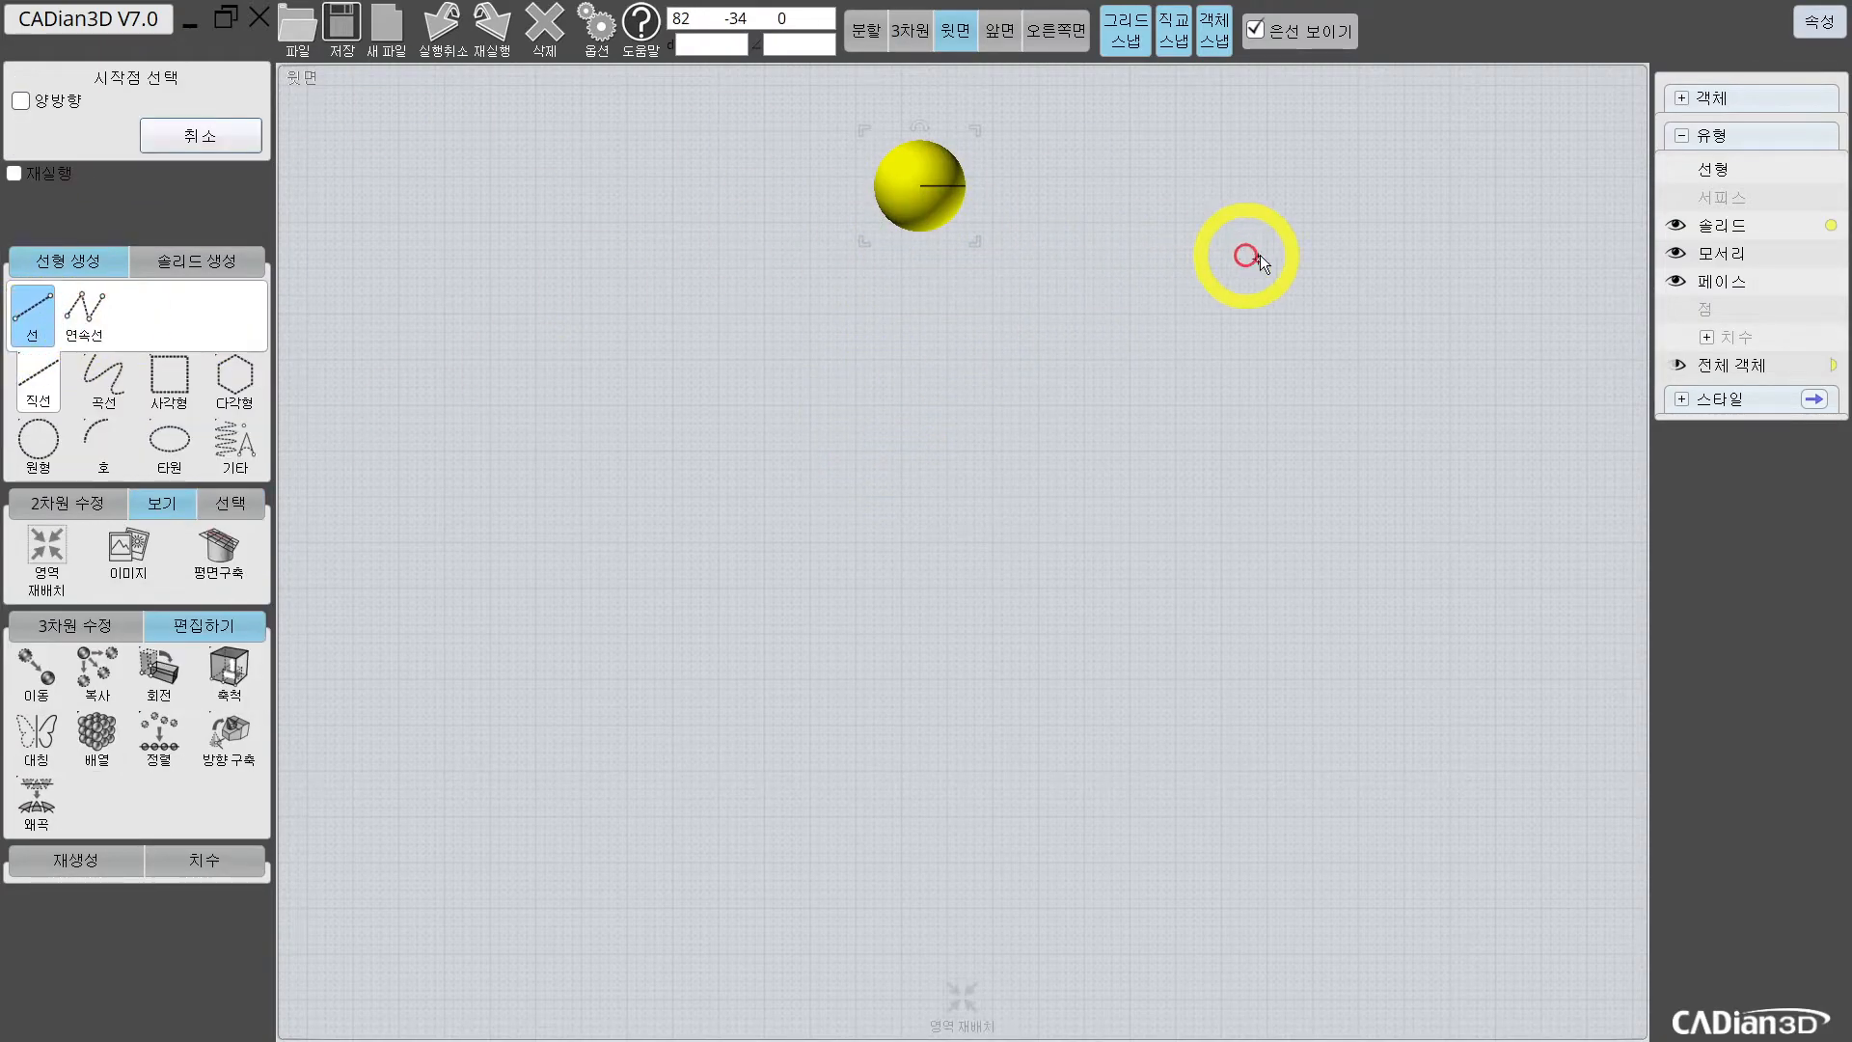
left_click(924, 189)
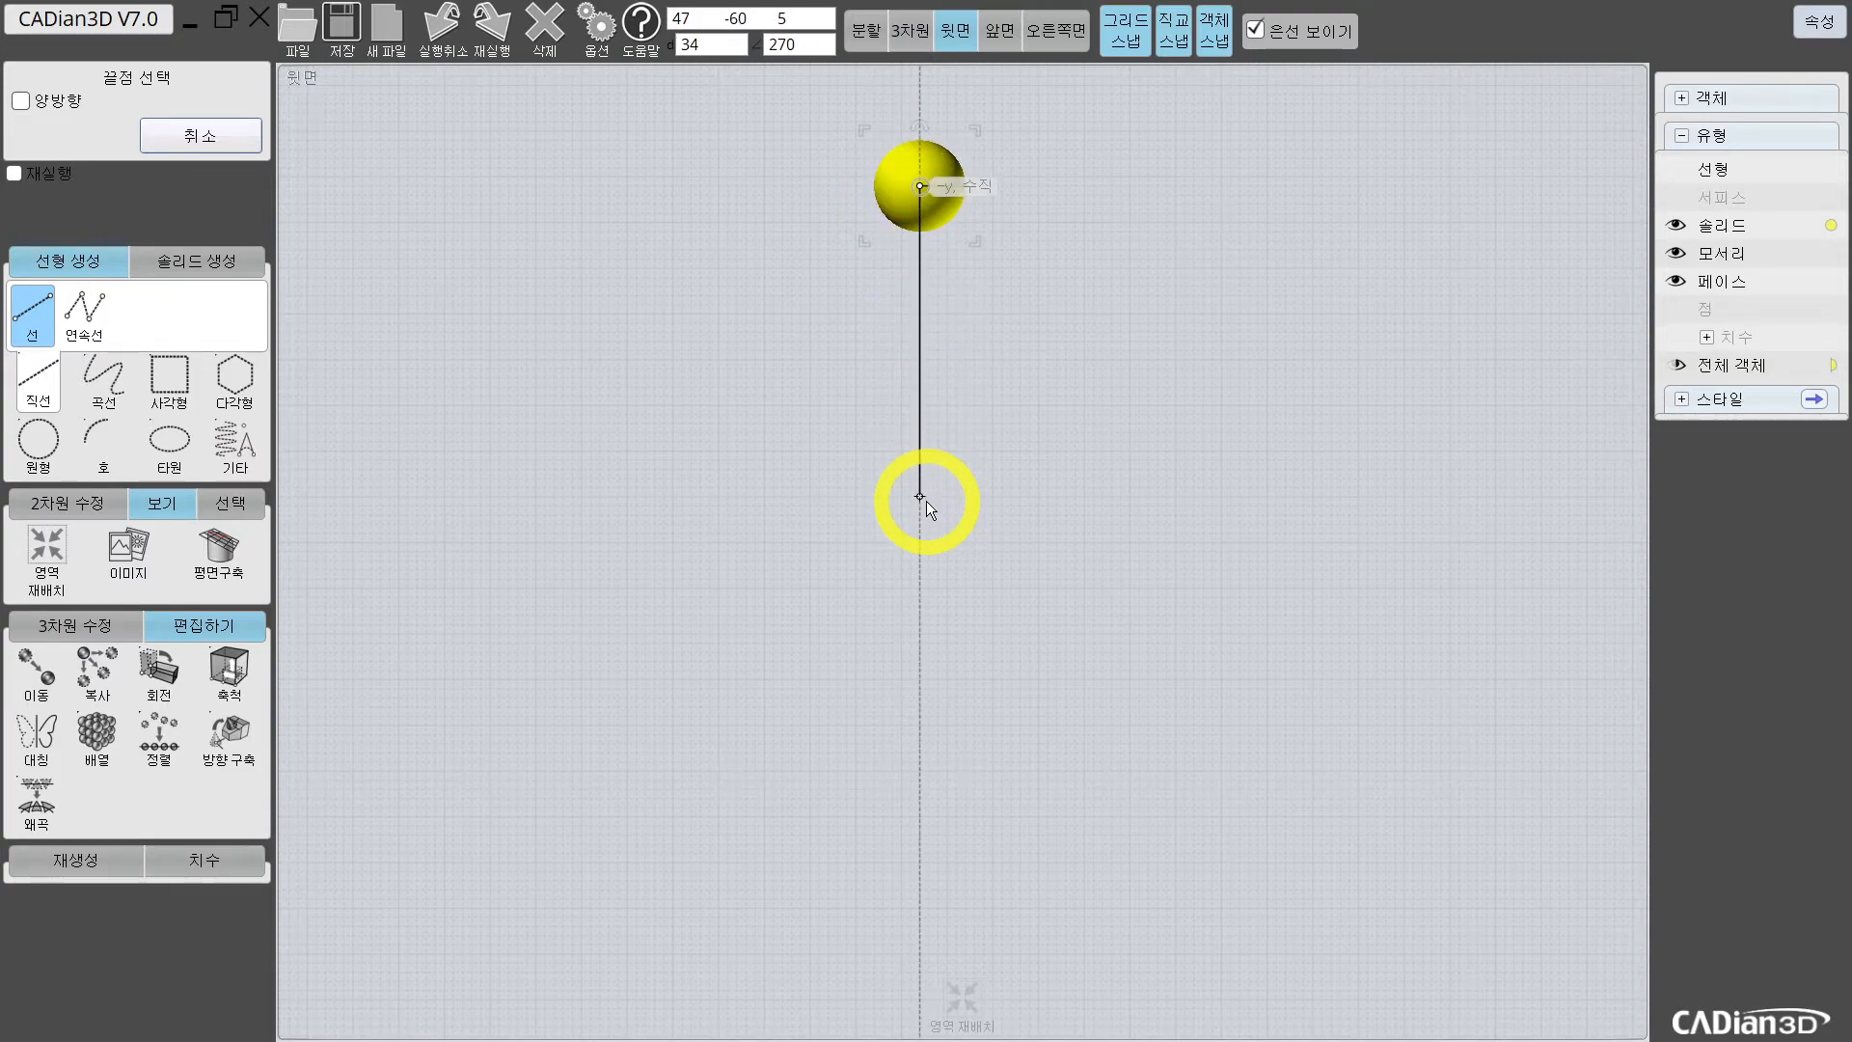
left_click(699, 44)
left_click(822, 192)
left_click(714, 229)
left_click(798, 277)
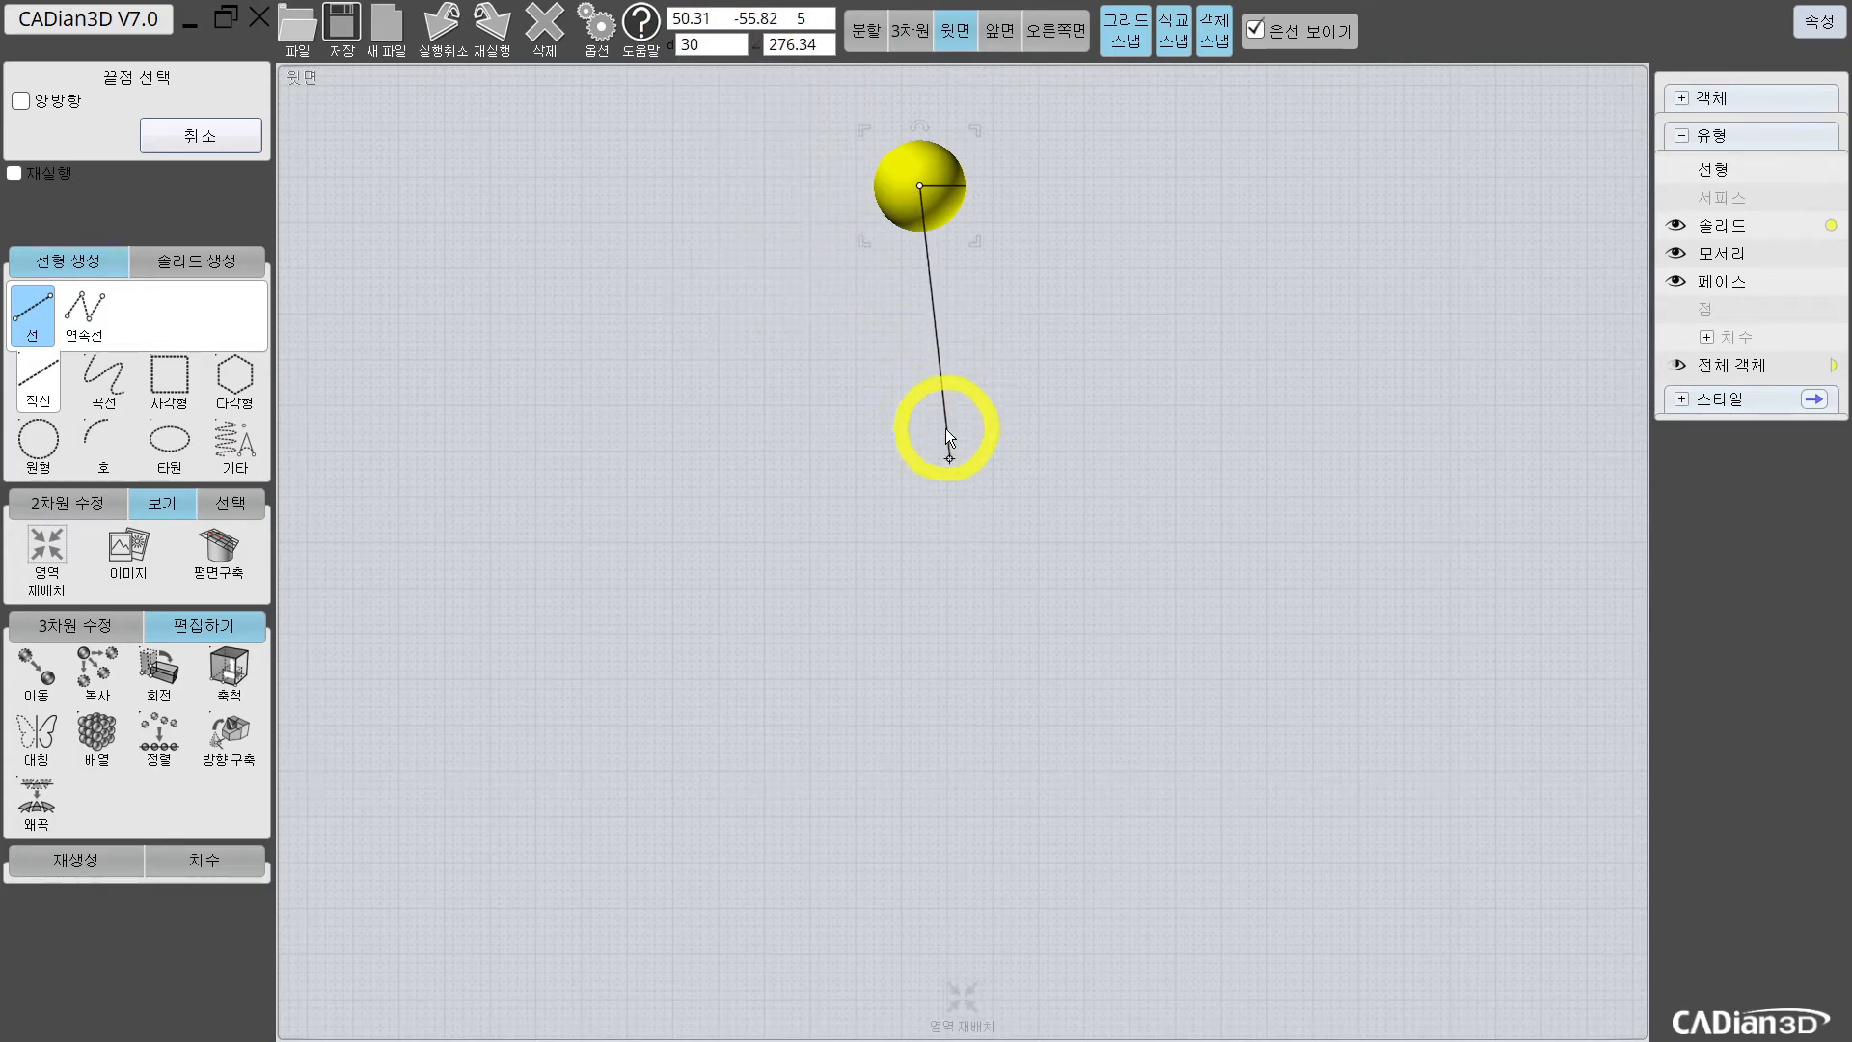
left_click(917, 448)
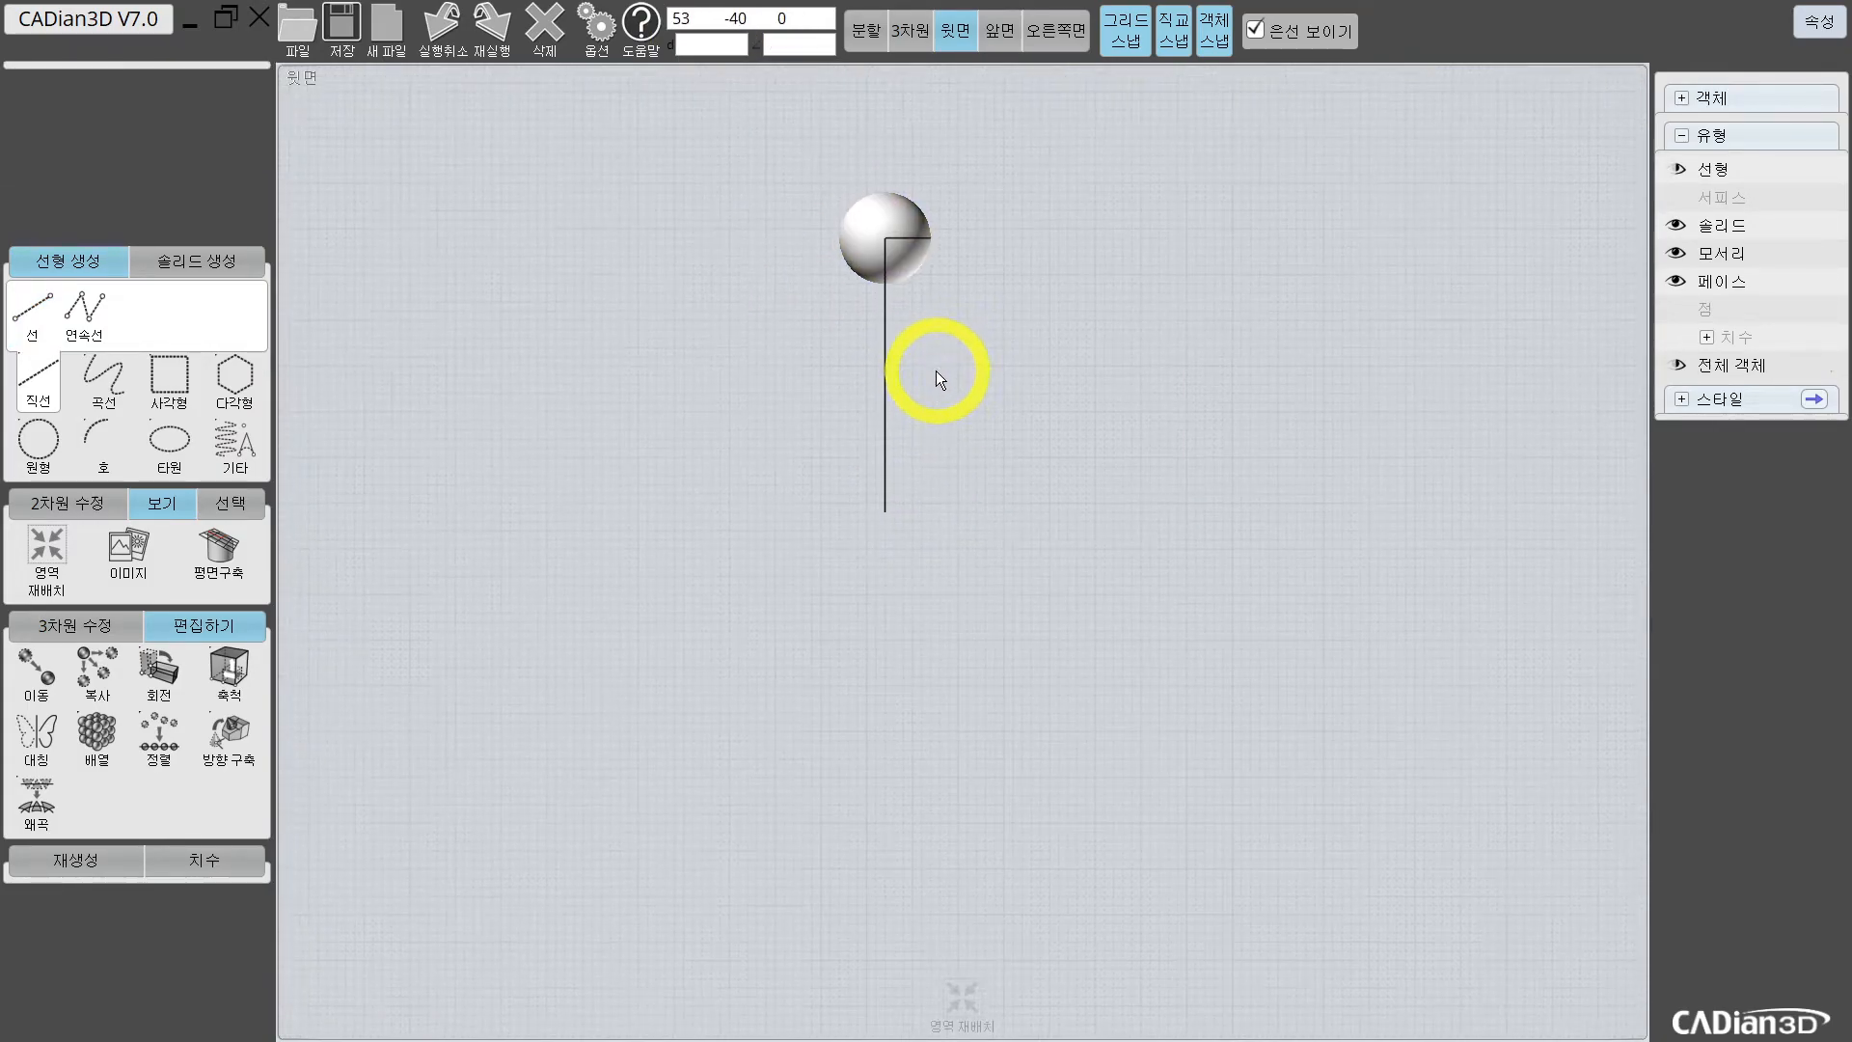
left_click(887, 507)
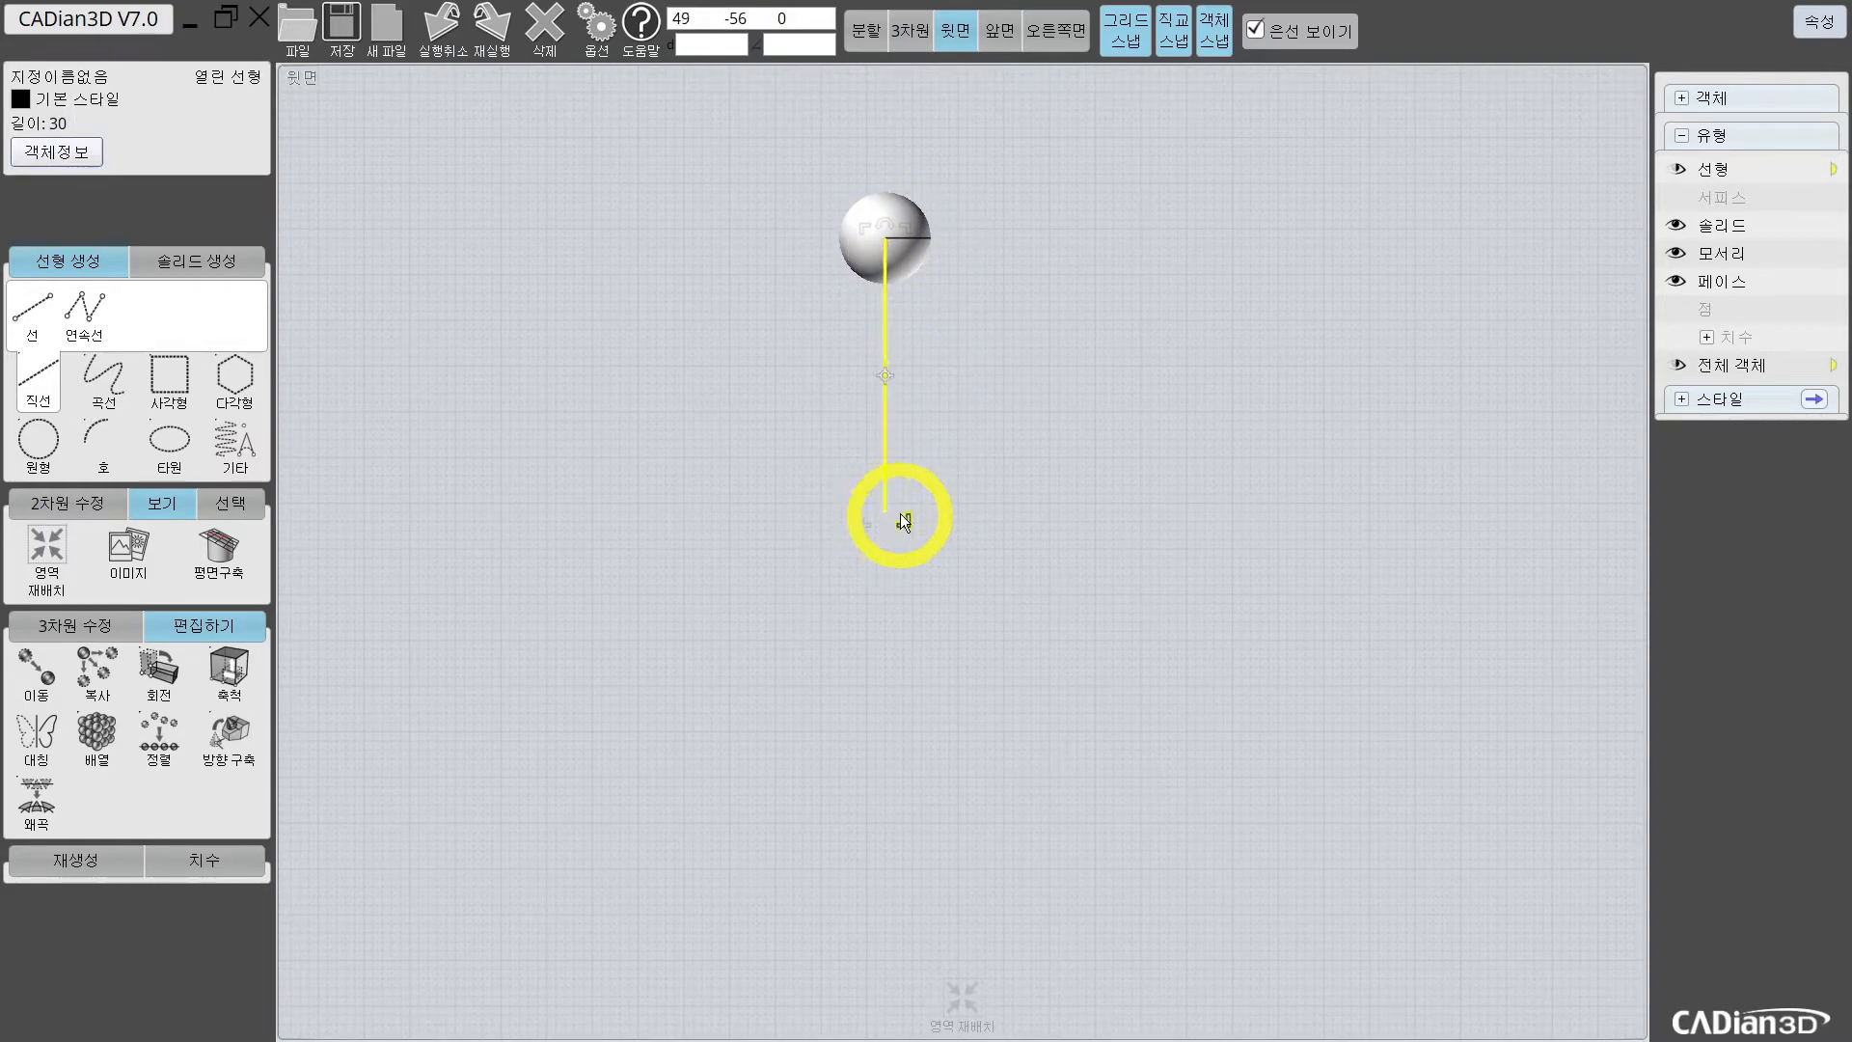
left_click(819, 340)
Step: Start a circular array (원형배열) of the sphere with its centre at the lower end of the line
left_click(160, 739)
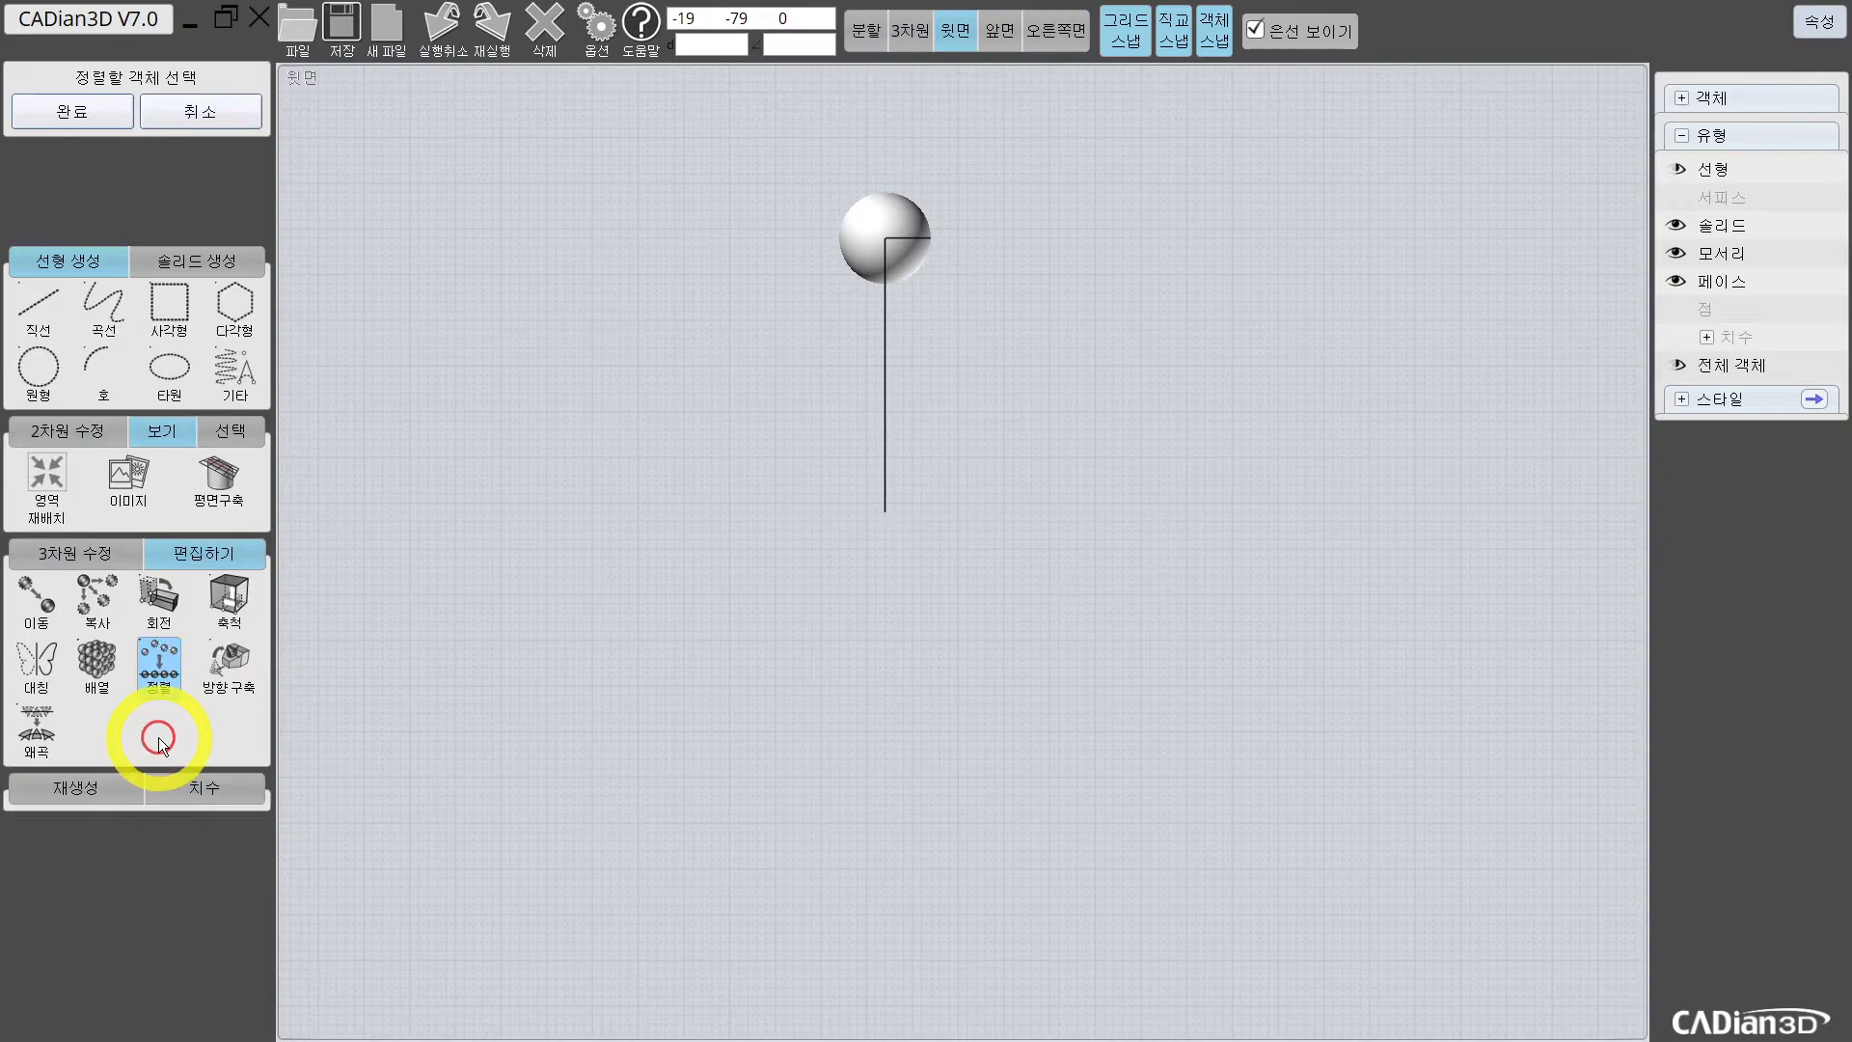
left_click(95, 687)
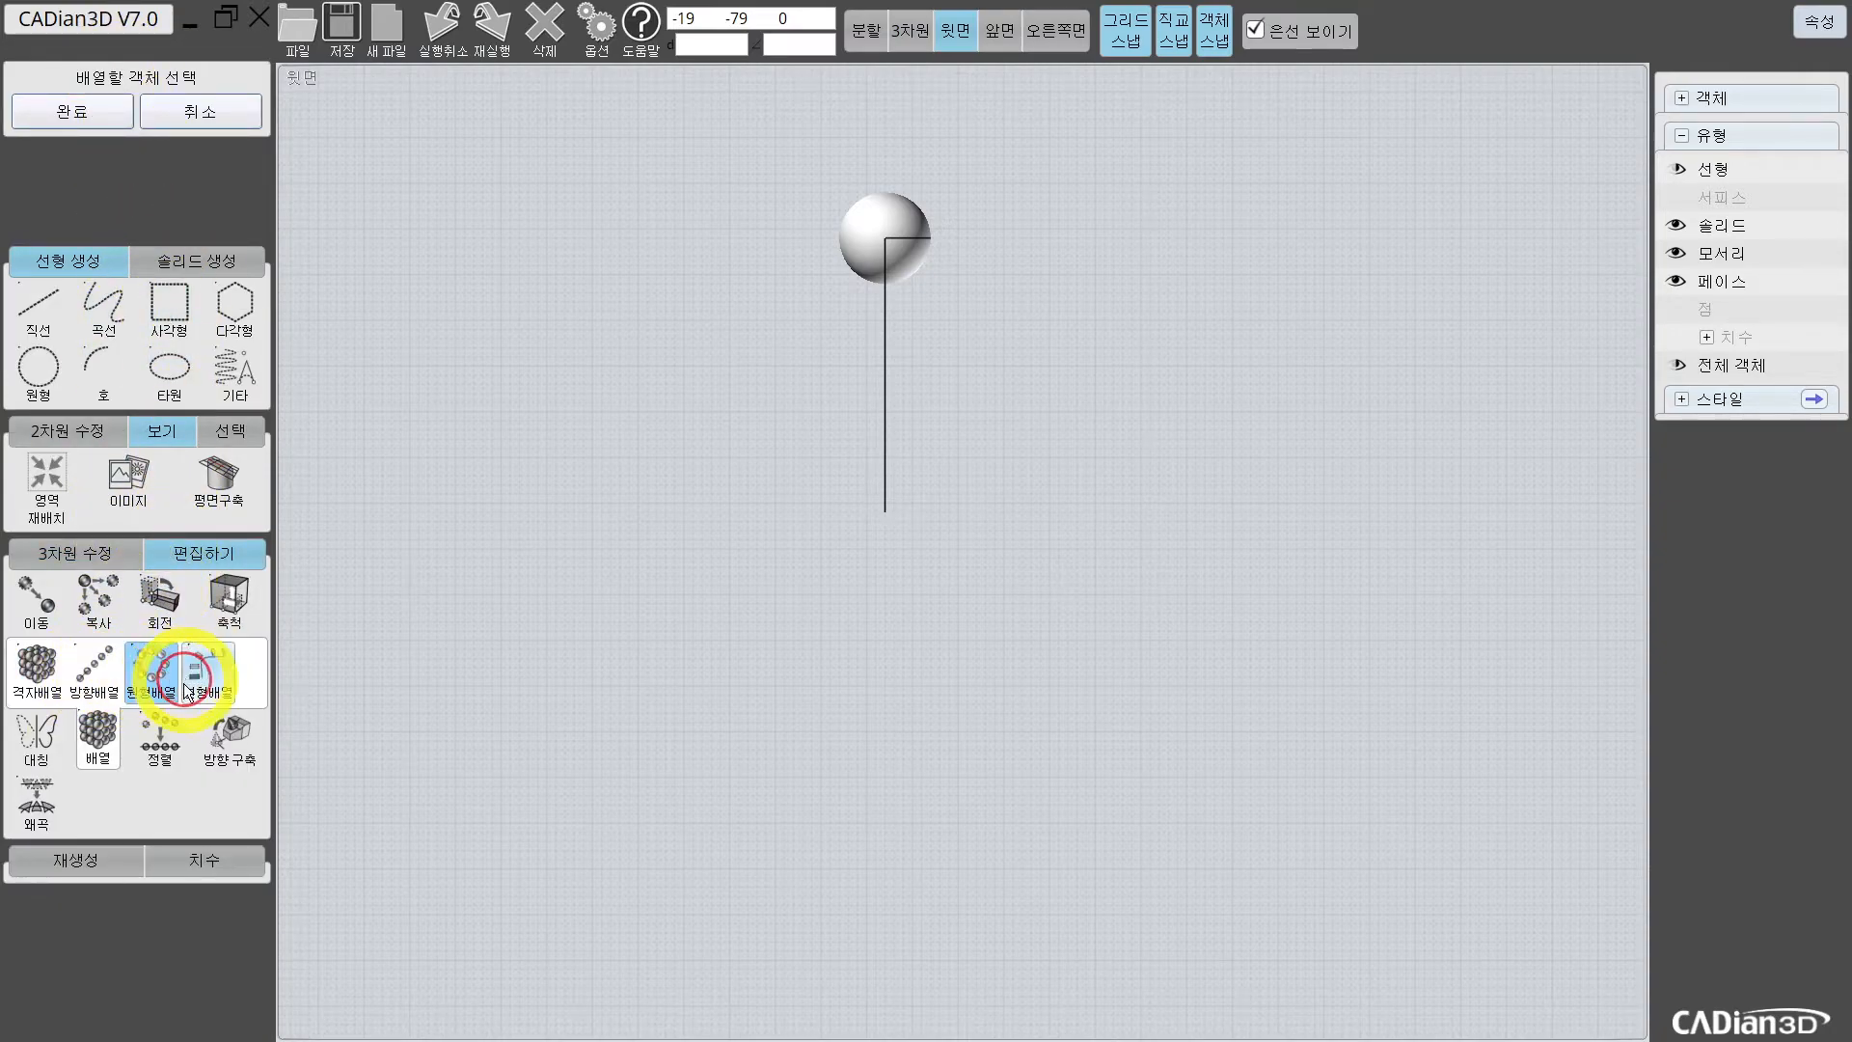
left_click(166, 670)
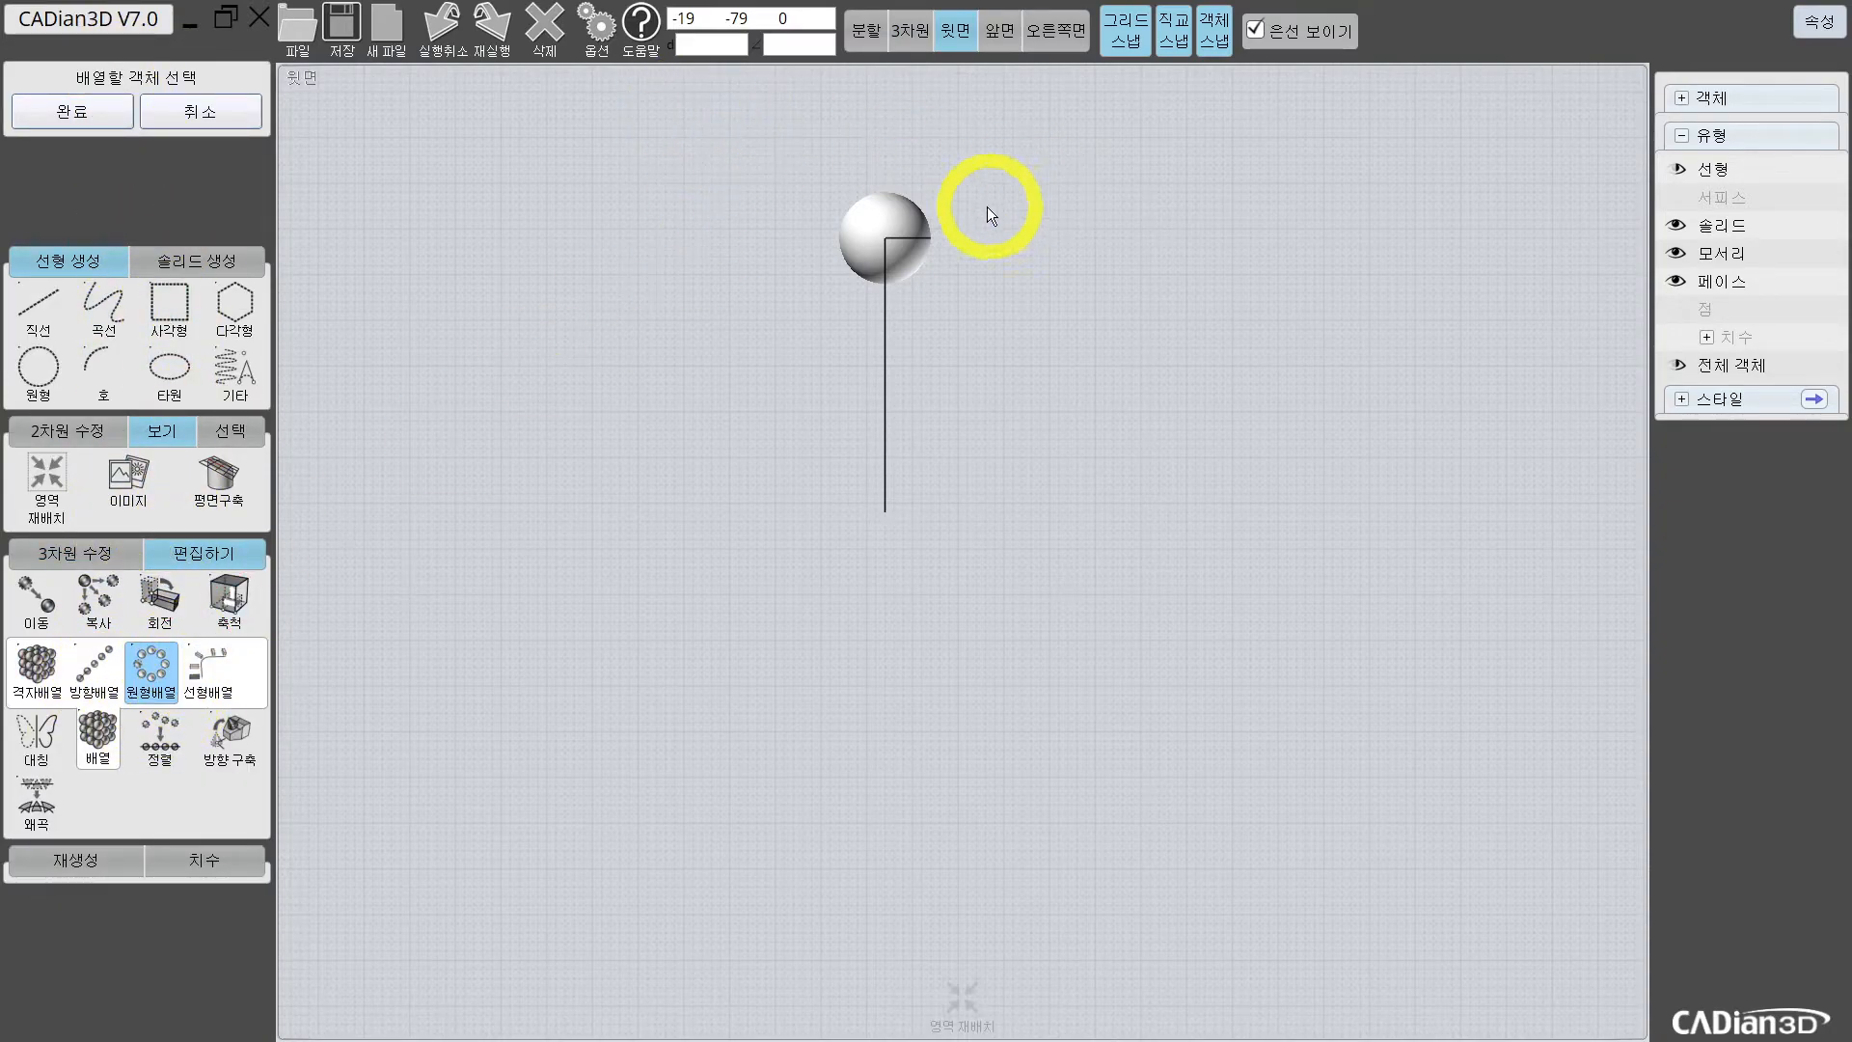
left_click(891, 232)
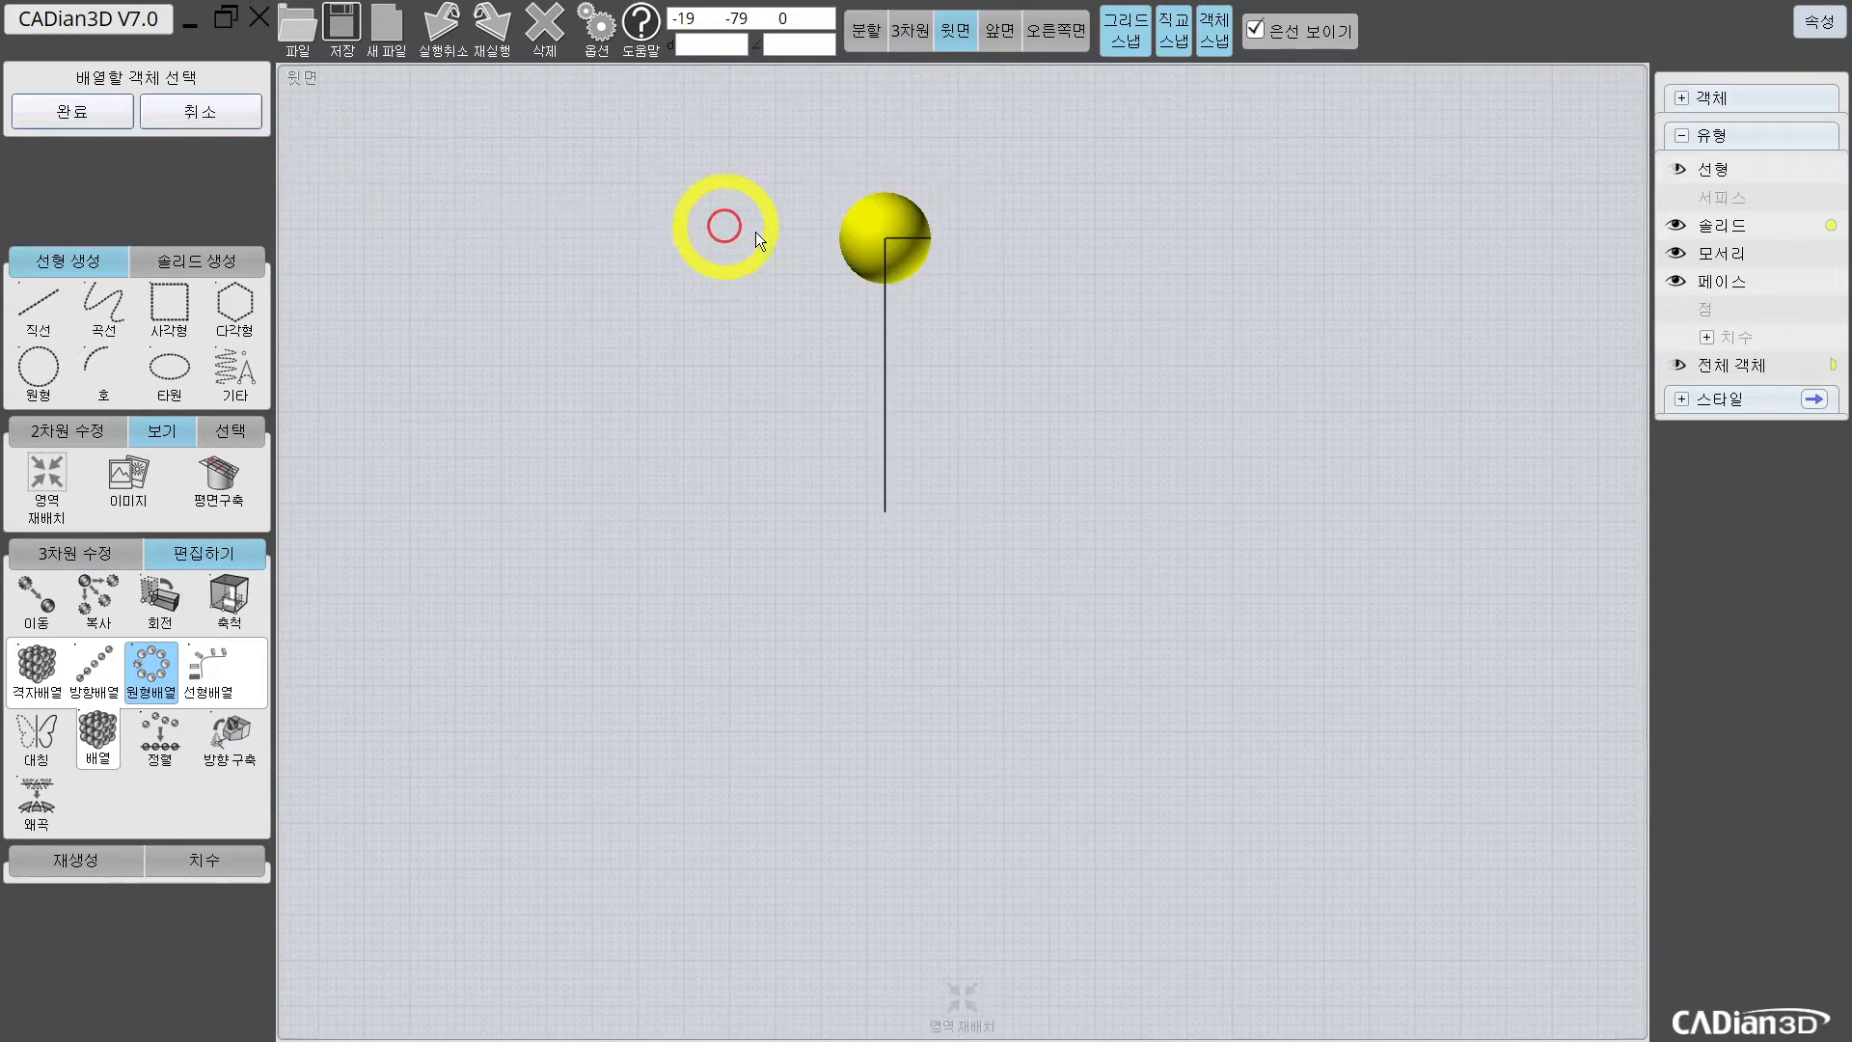
left_click(94, 112)
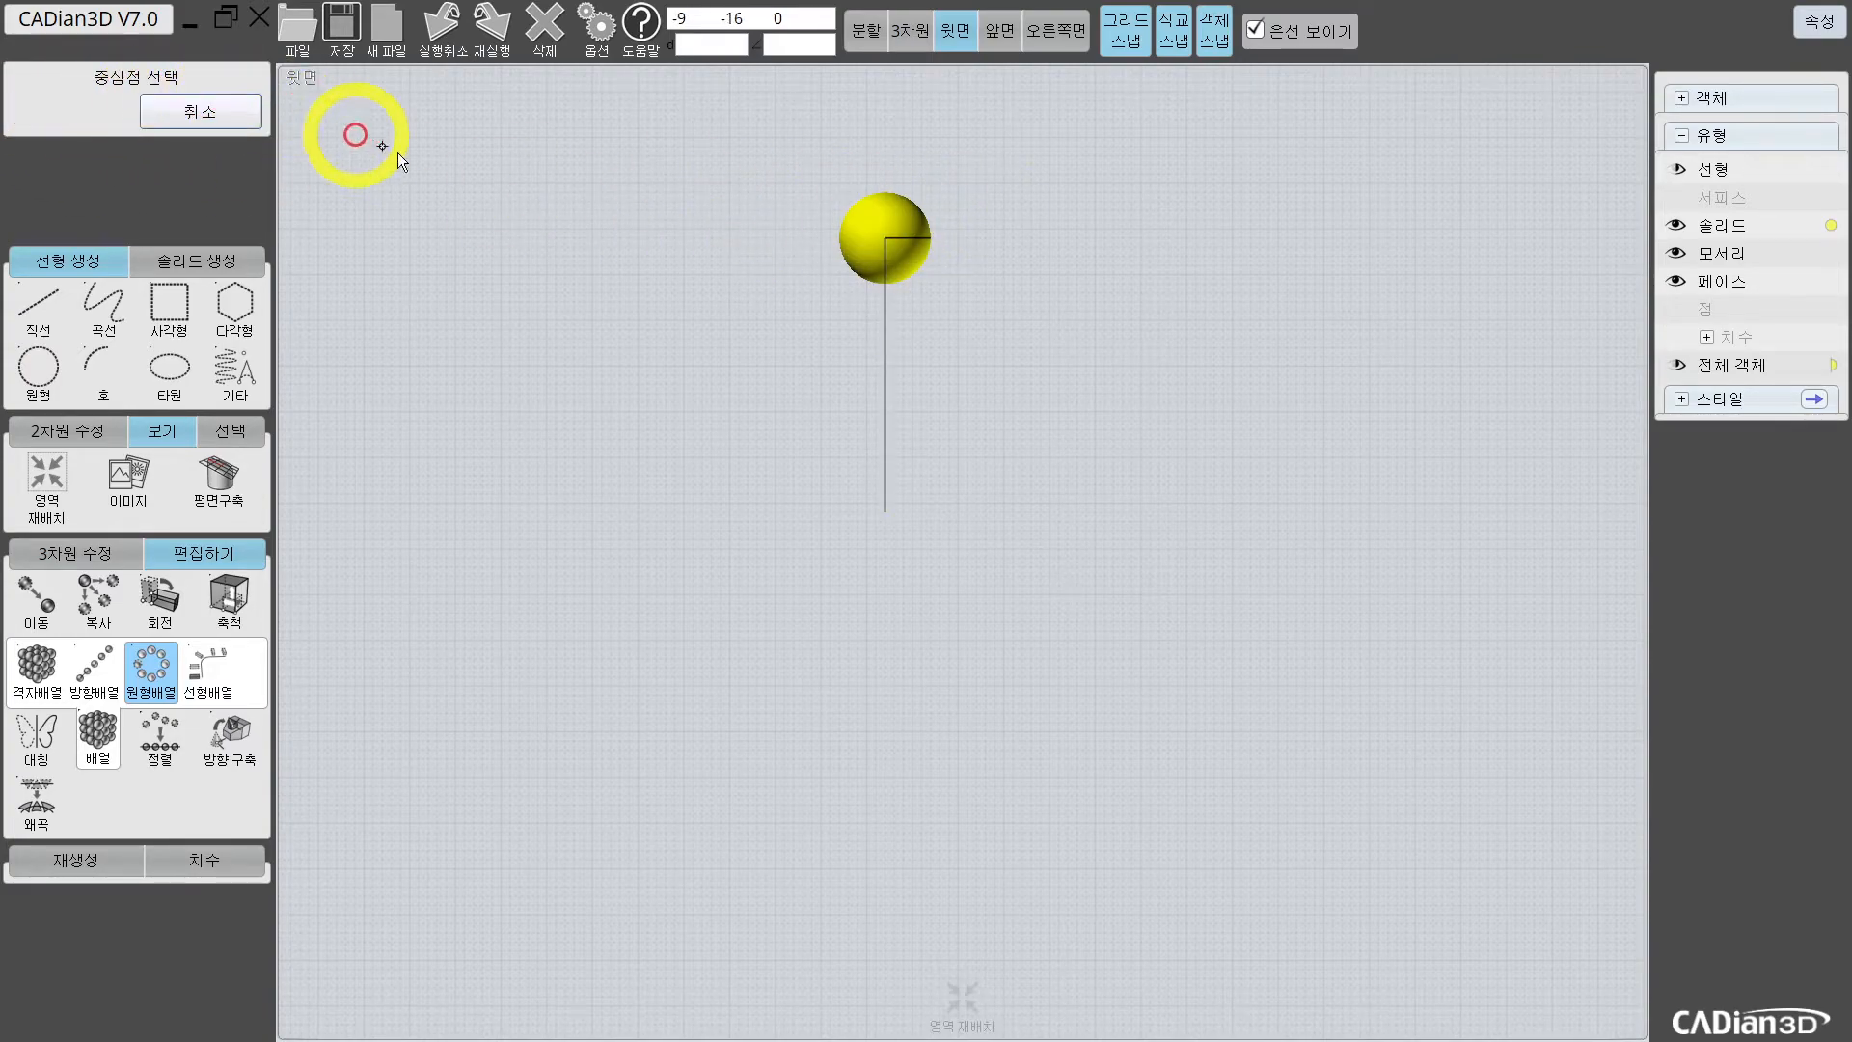
left_click(888, 520)
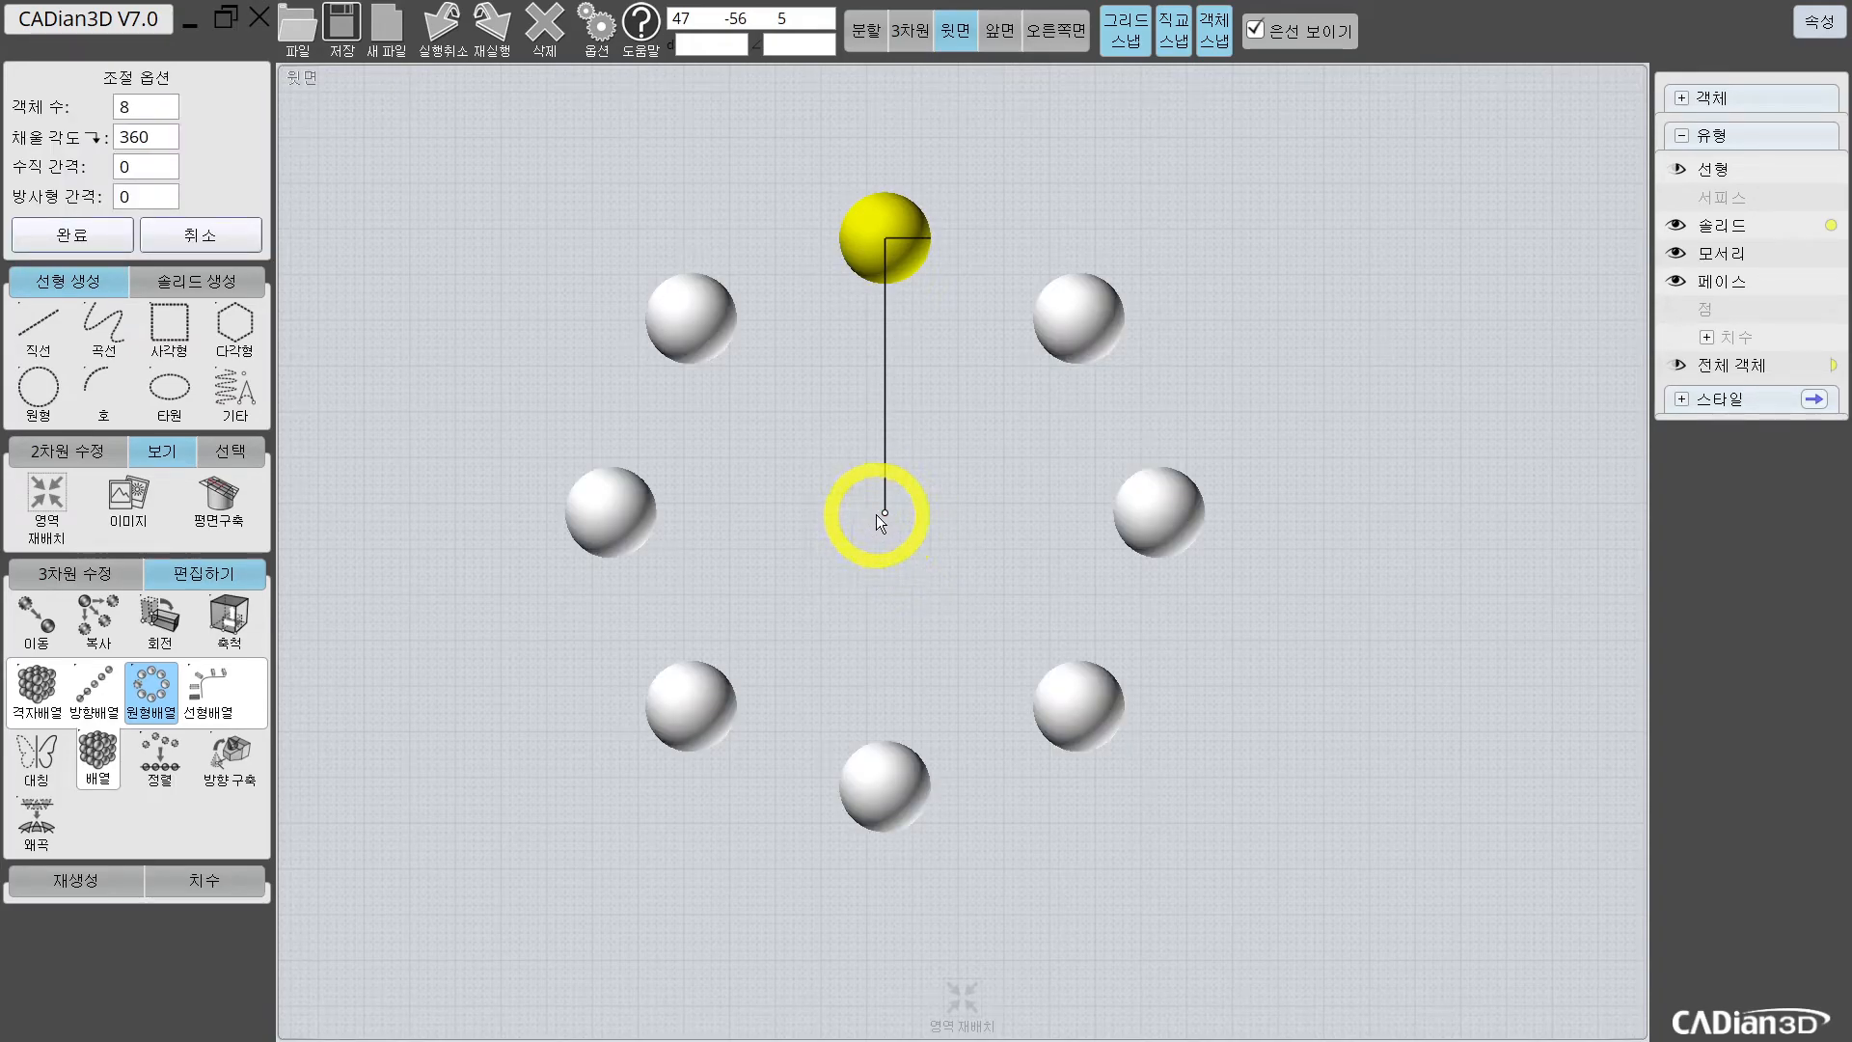
Step: Set the circular array's object count (객체 수) to 10
left_click(126, 136)
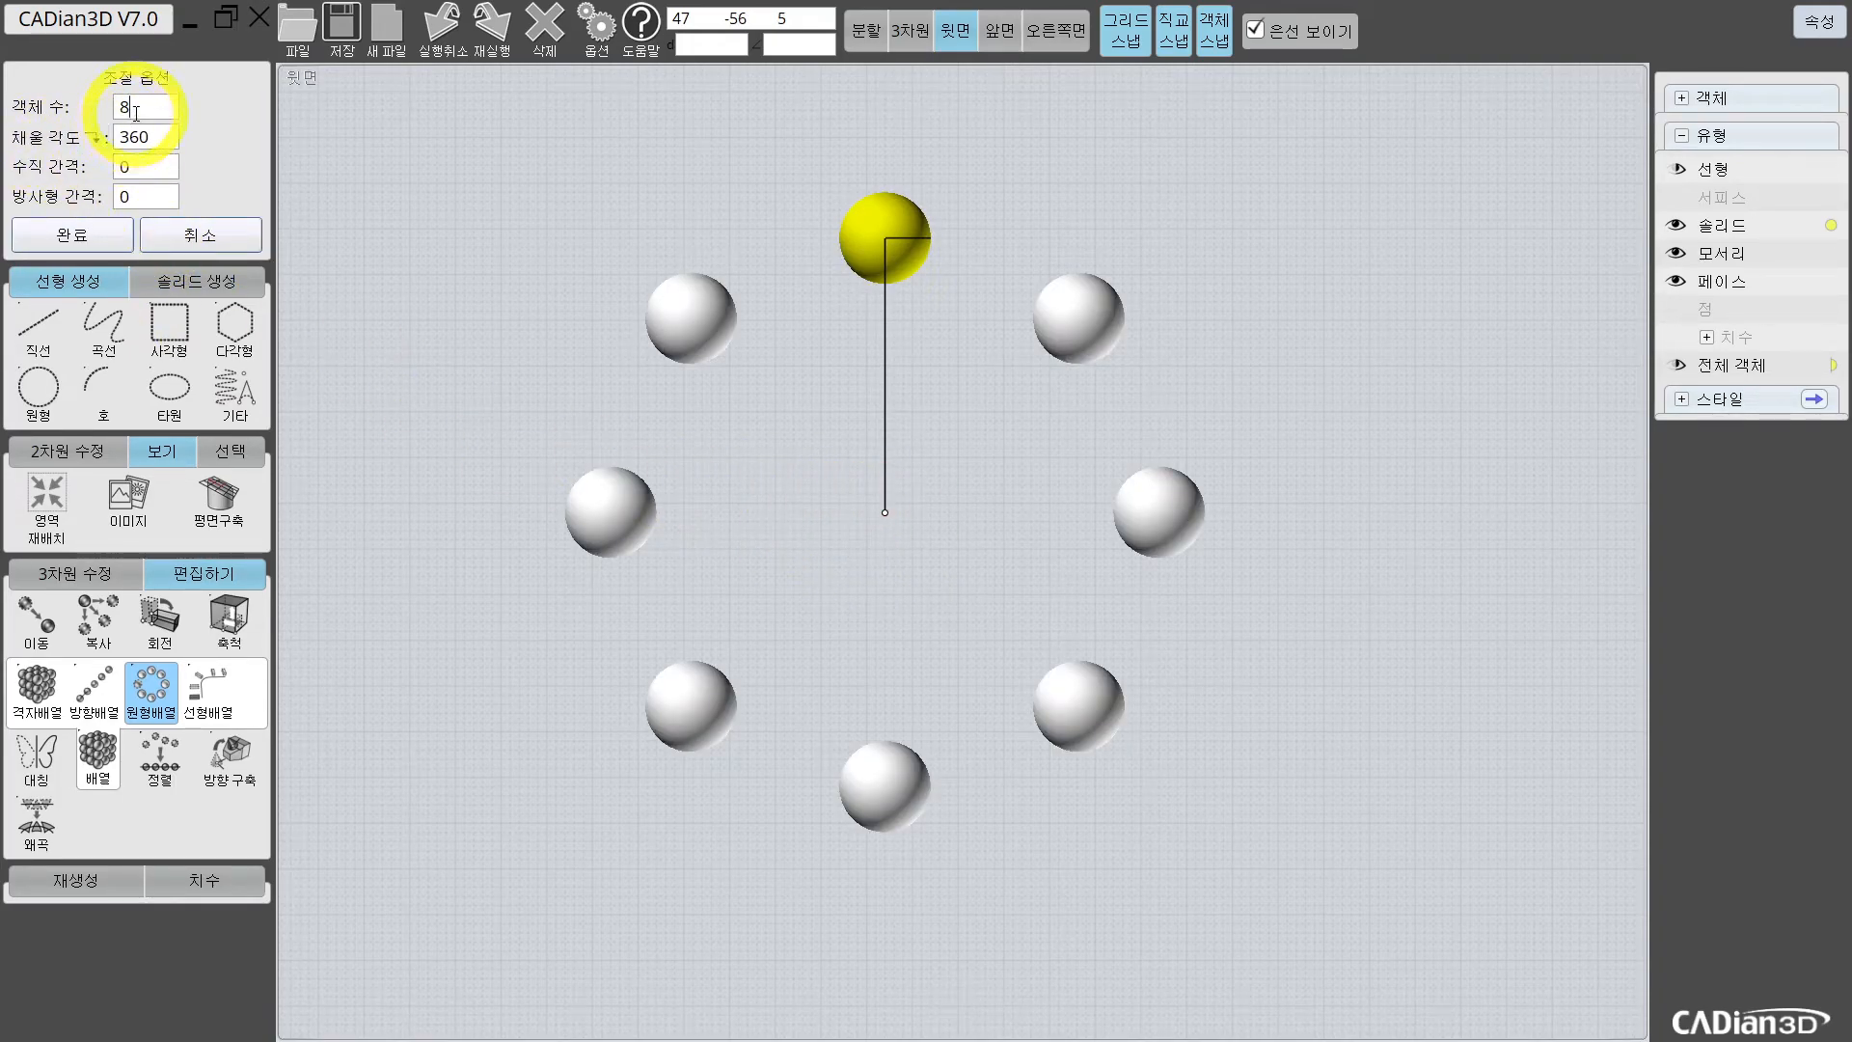
left_click(135, 108)
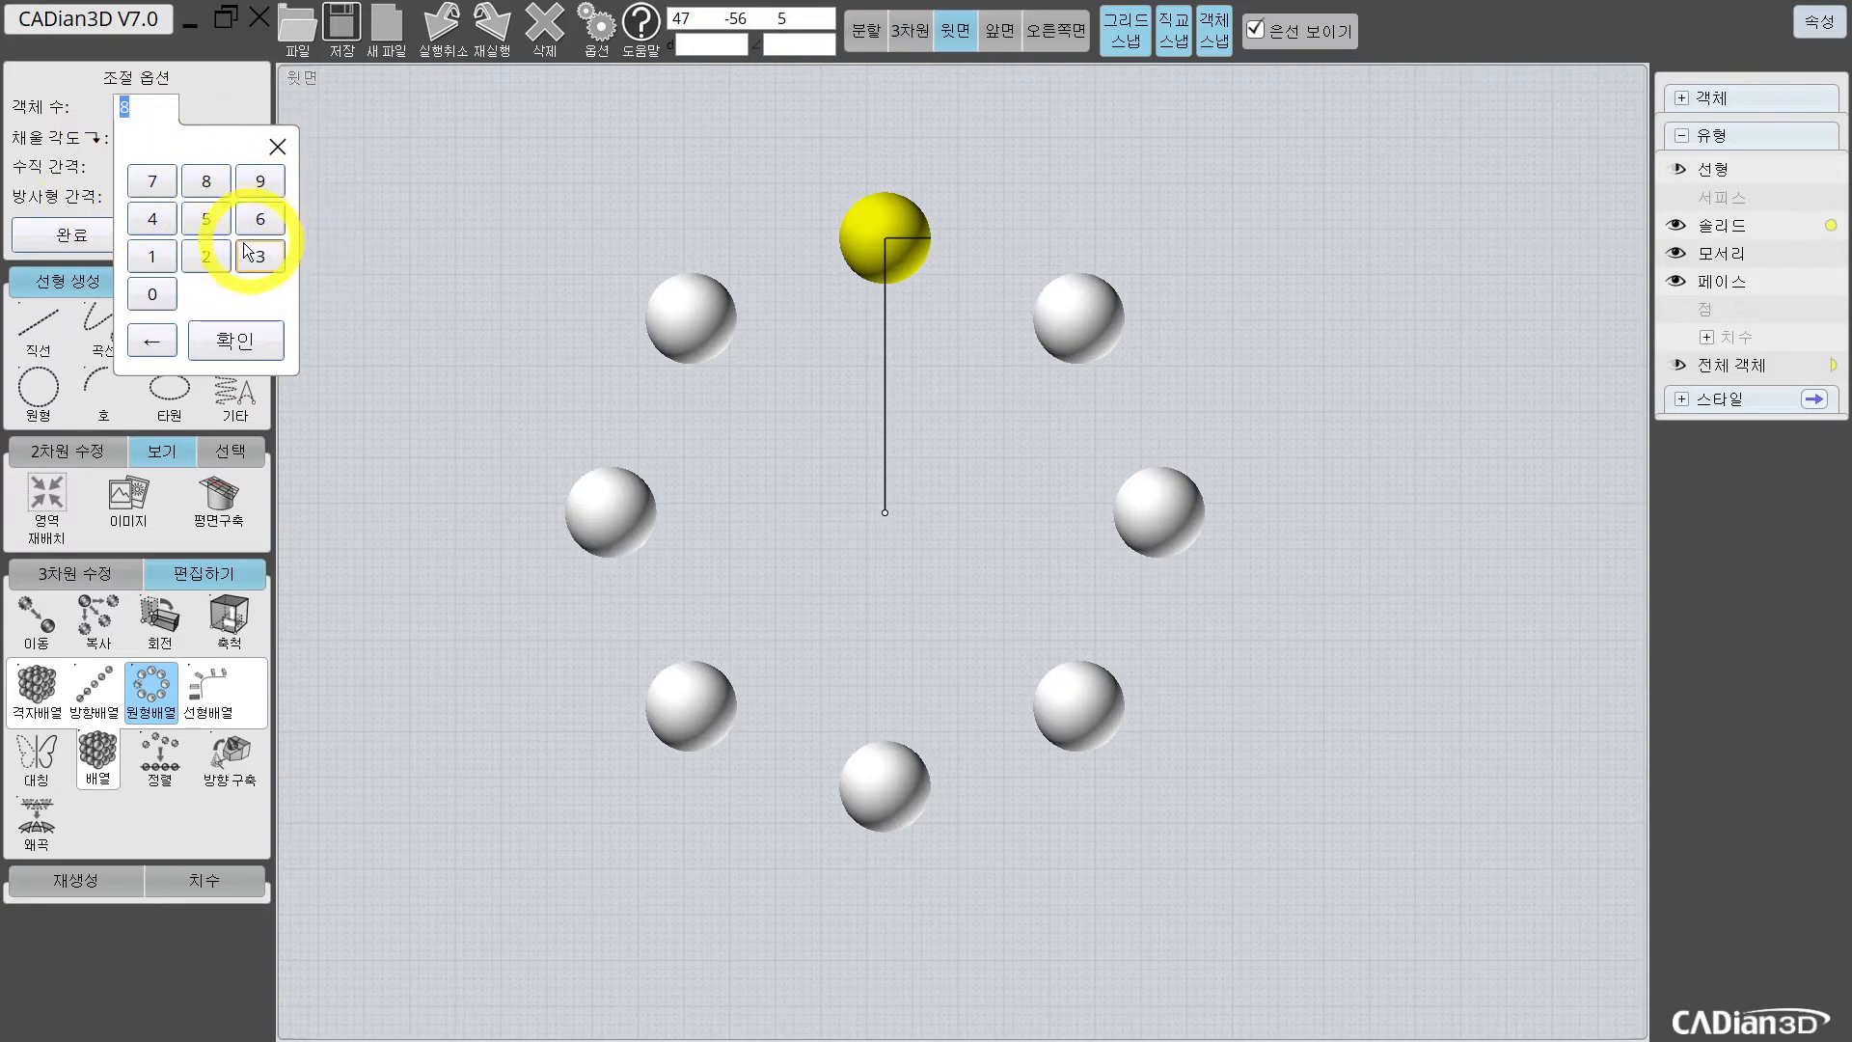
left_click(152, 256)
left_click(152, 293)
left_click(240, 338)
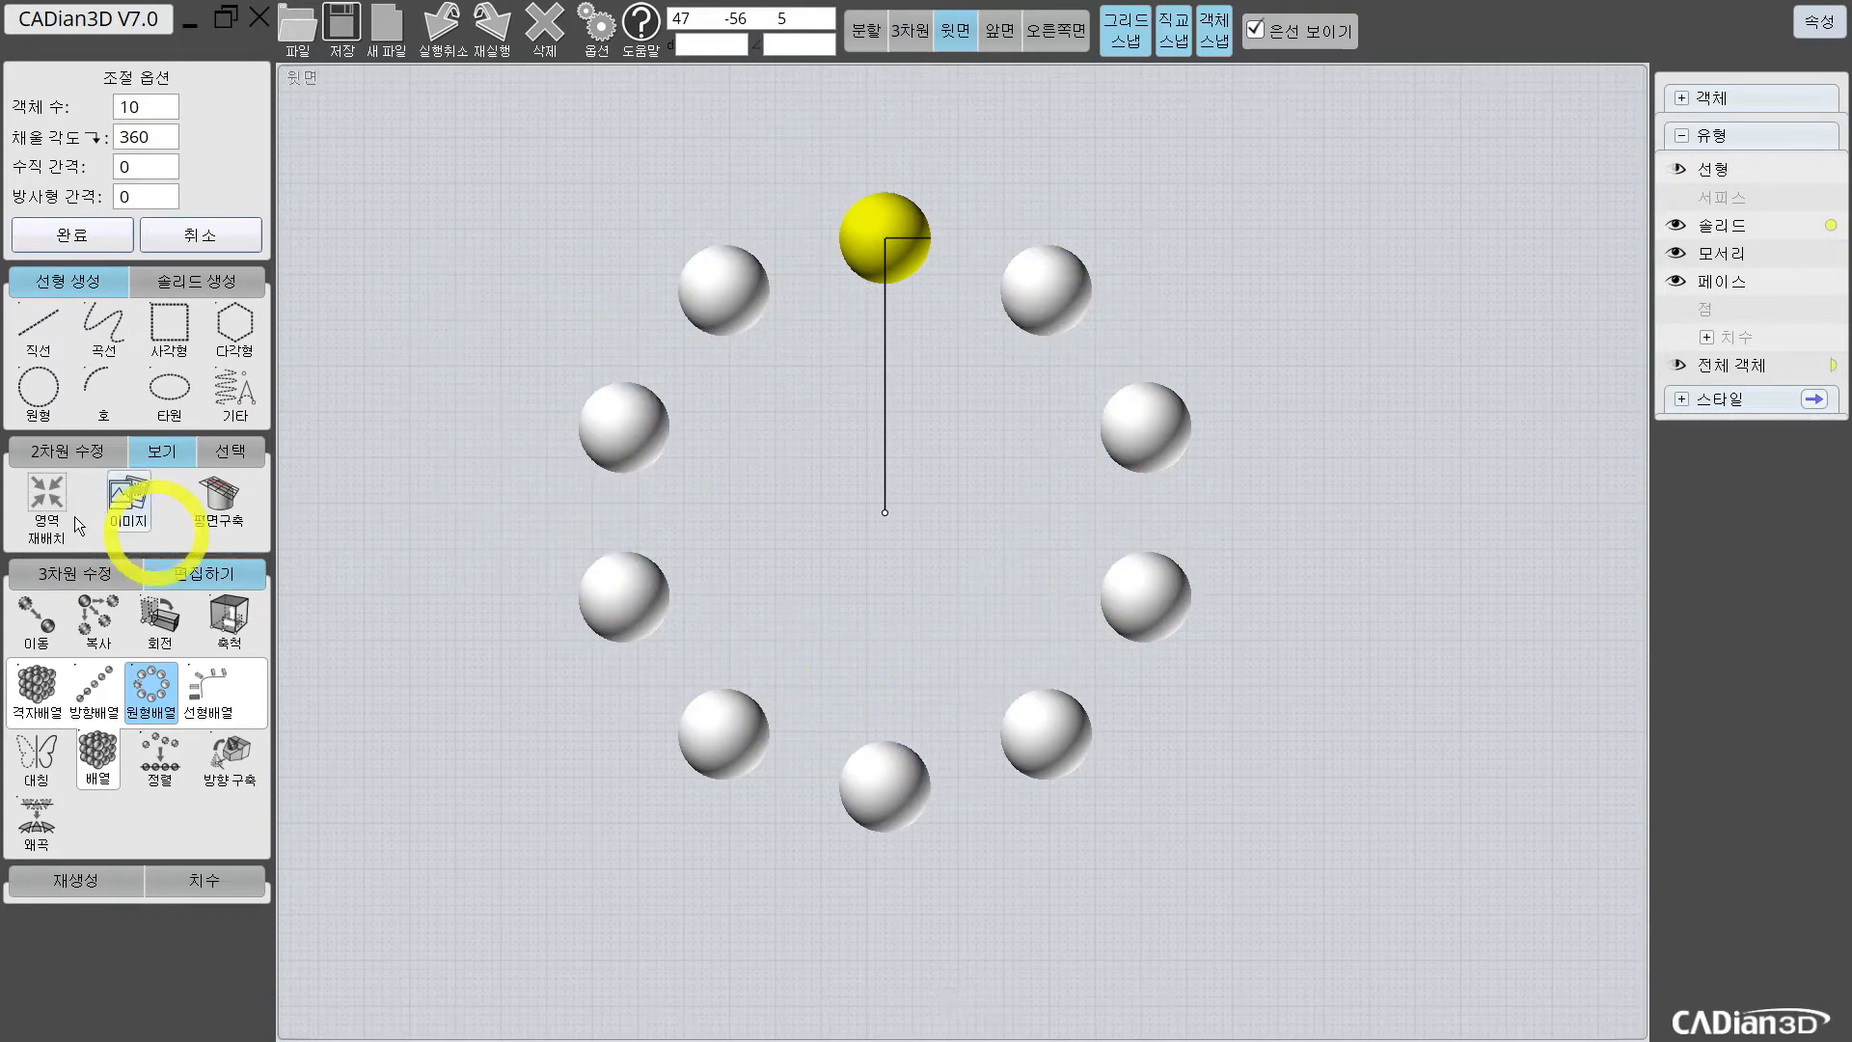
Step: Set the circular array's fill angle (채울 각도) to 240 degrees
left_click(140, 137)
left_click(207, 286)
left_click(152, 248)
left_click(151, 323)
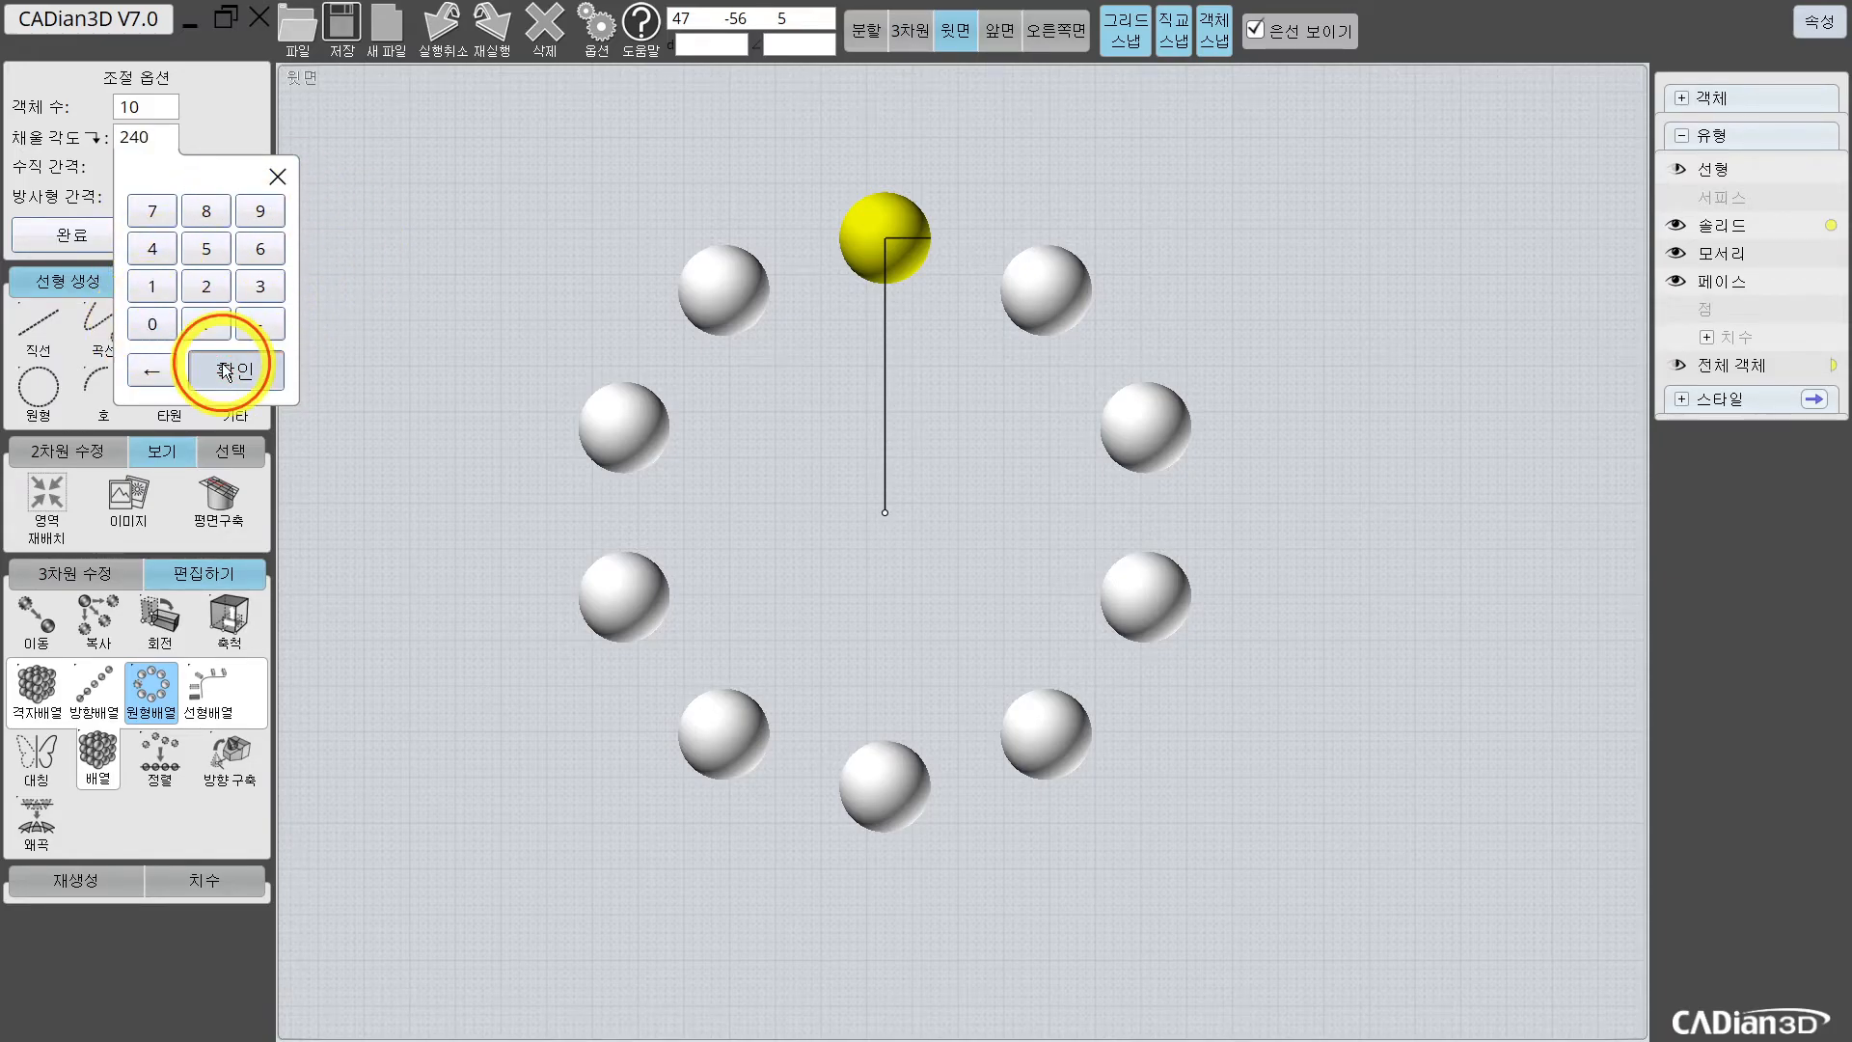
left_click(225, 371)
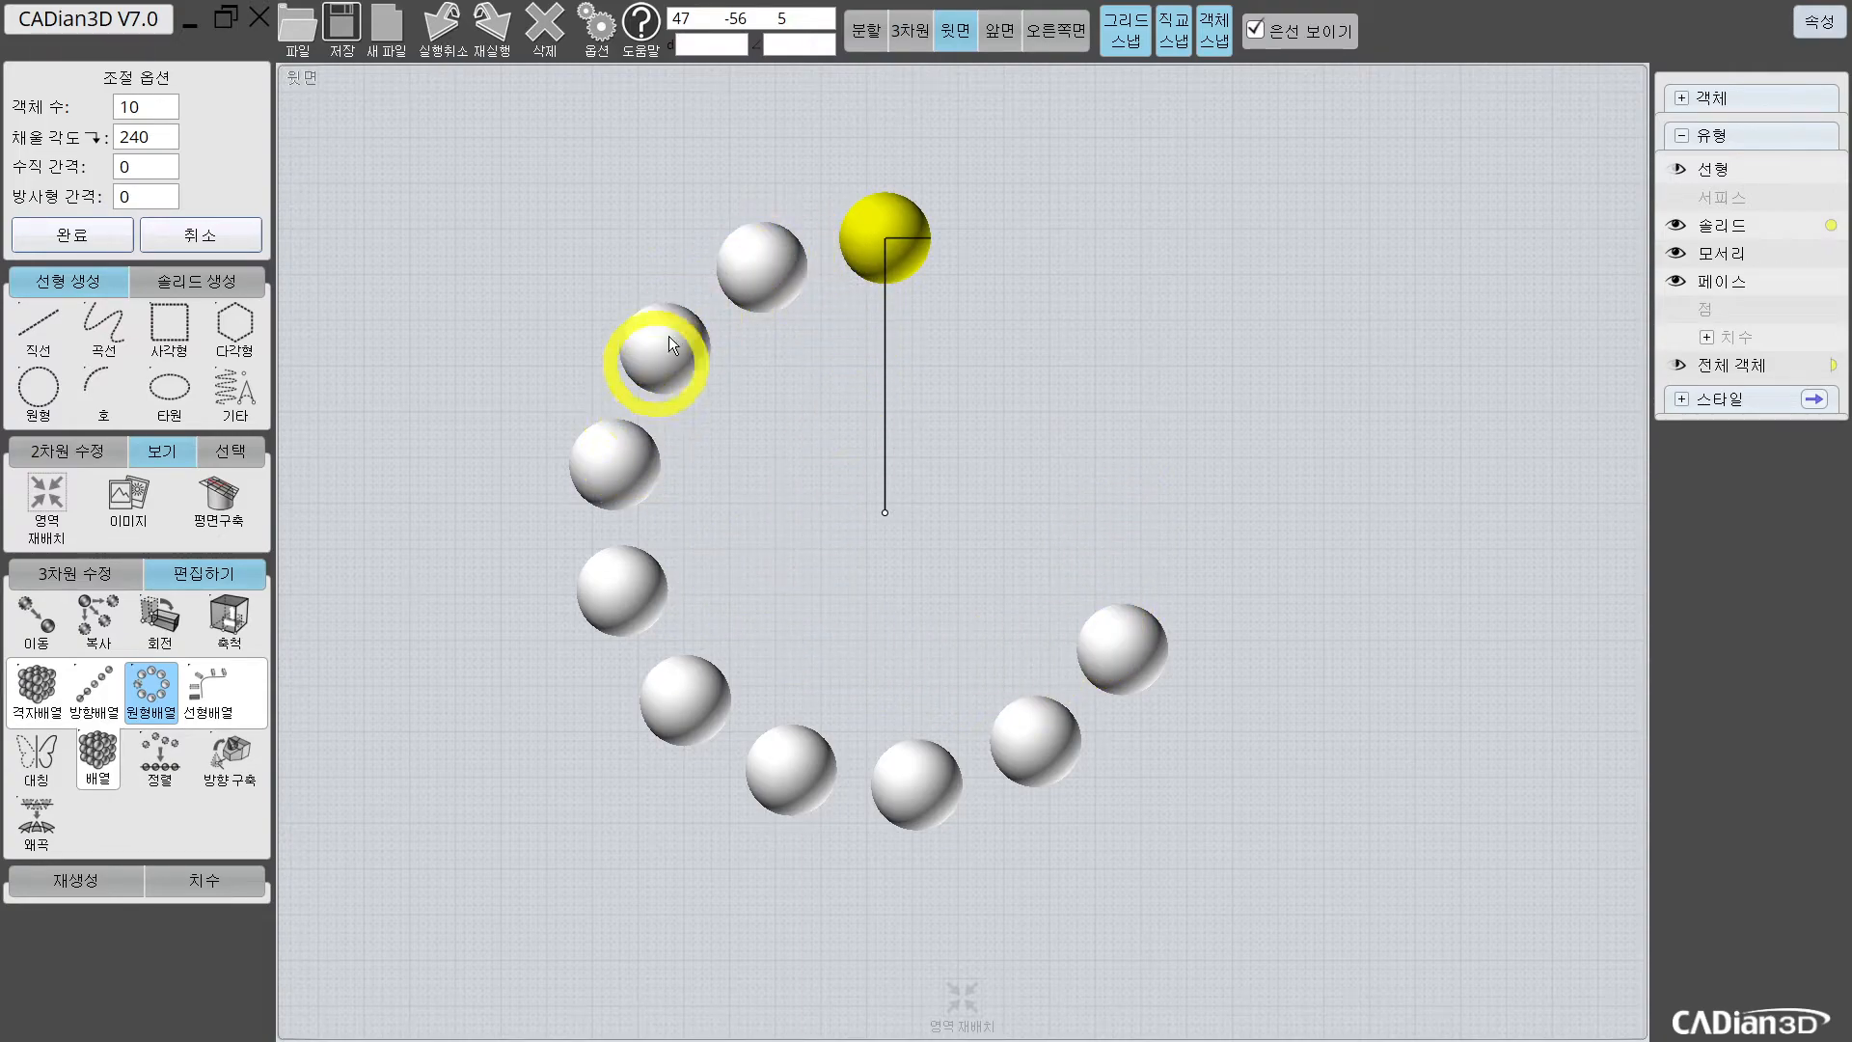
Step: Change the circular array's fill angle (채울 각도) back to a full 360 degrees
left_click(130, 135)
left_click(258, 283)
left_click(259, 249)
left_click(170, 326)
left_click(232, 374)
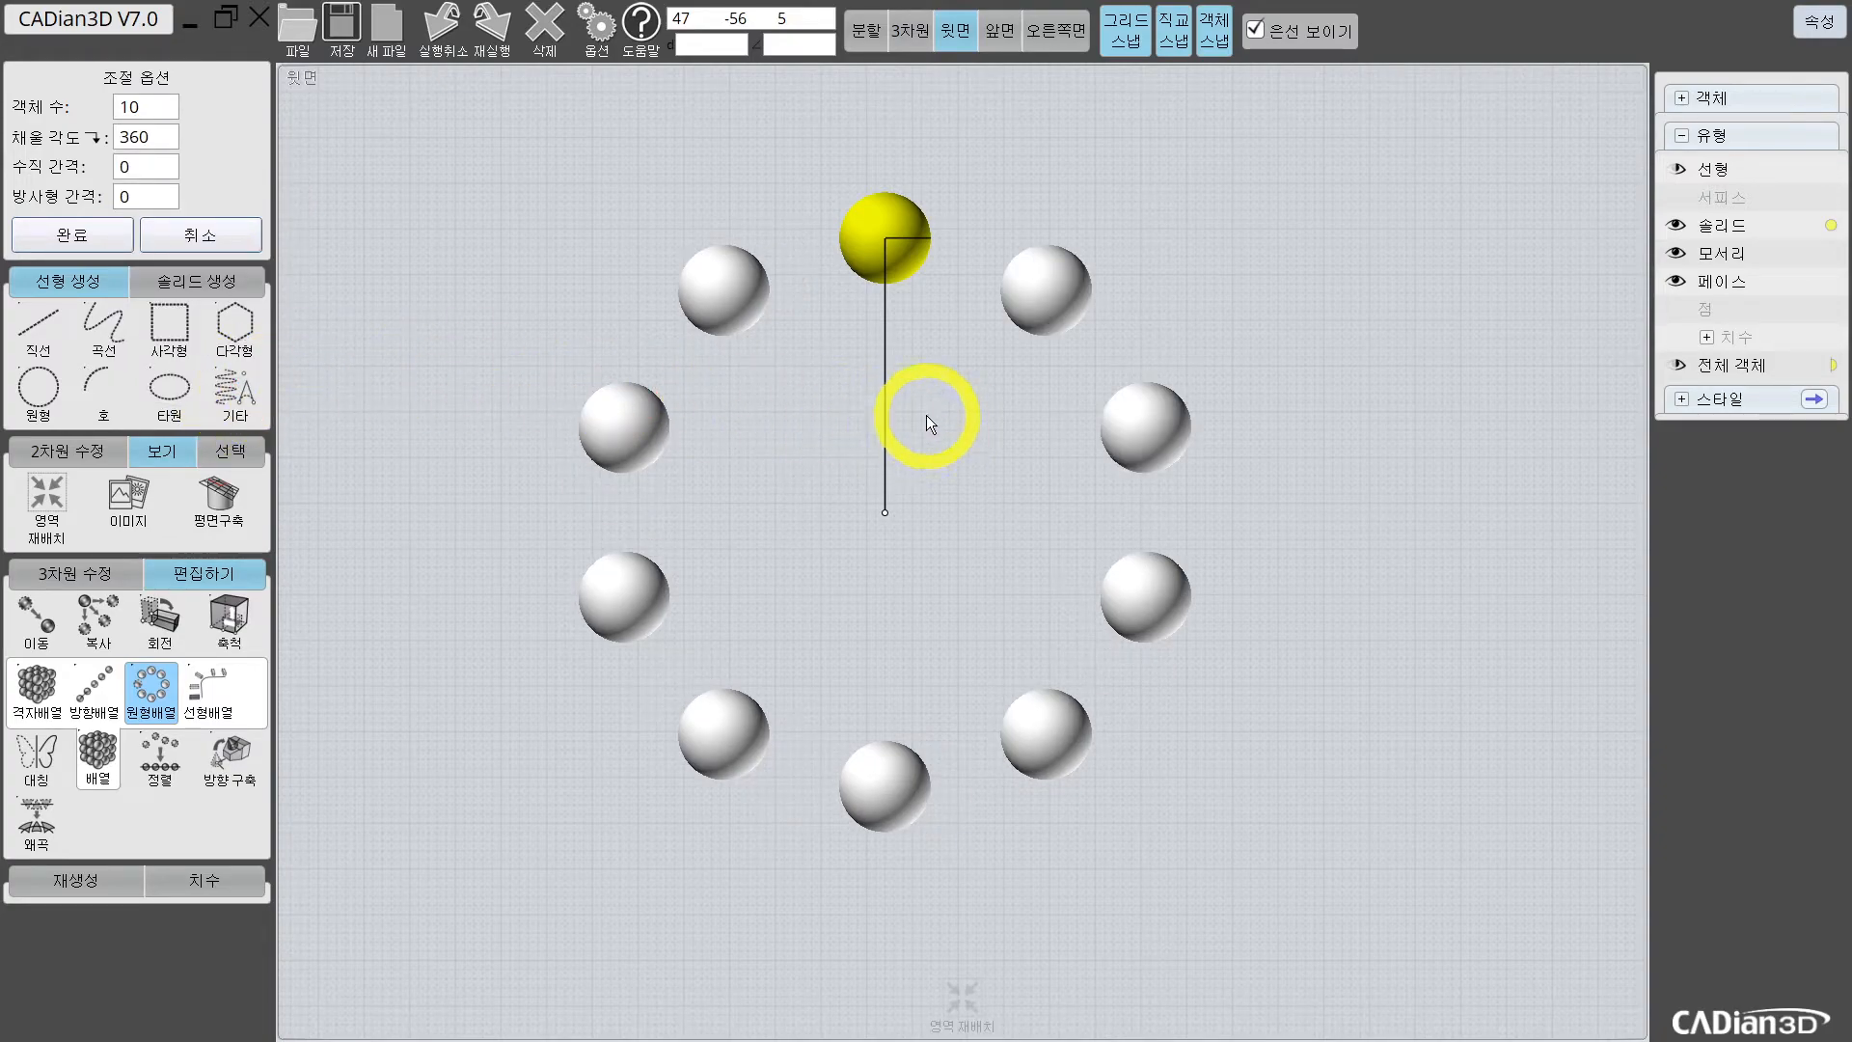
Step: Cancel the circular array and delete the sphere and the line
left_click(200, 237)
left_click_drag(770, 177, 1127, 675)
key("Delete")
Step: Draw a circle by centre point (중심) with a radius of 7 in the upper part of the top view
left_click(37, 366)
left_click(729, 266)
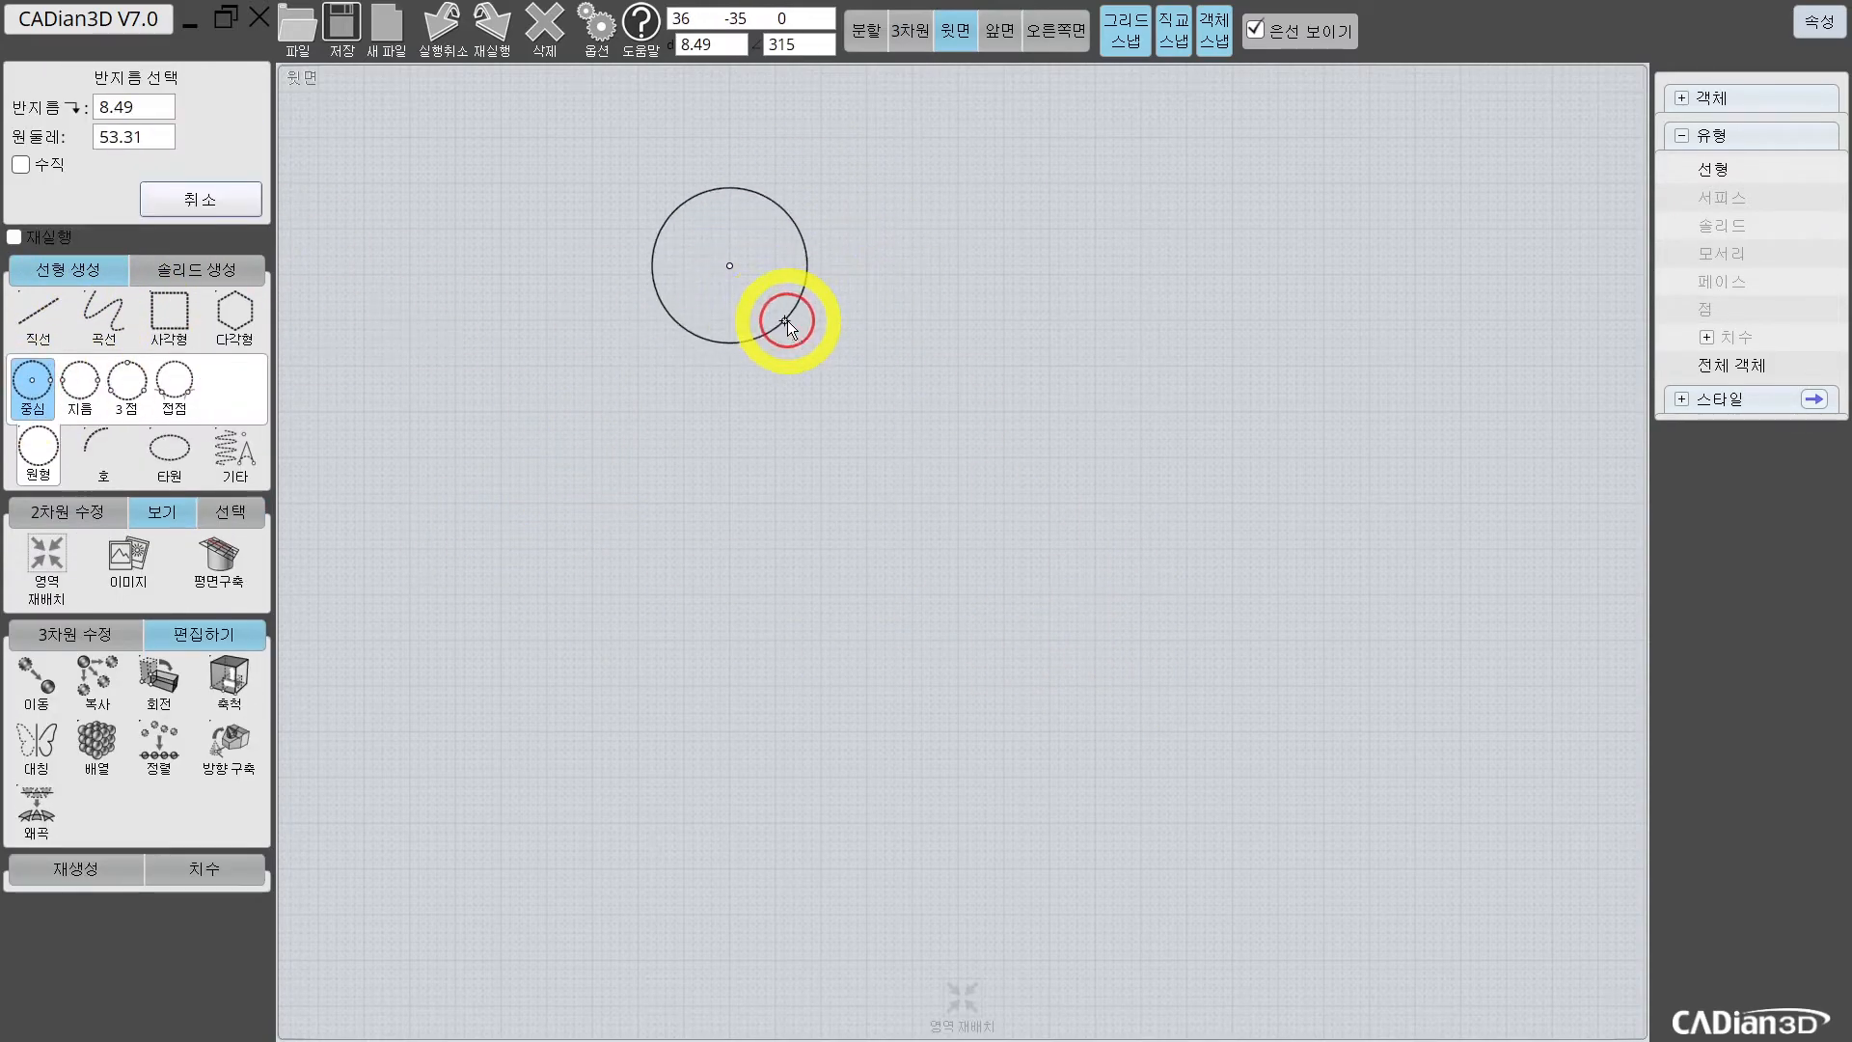
type("7")
key("Return")
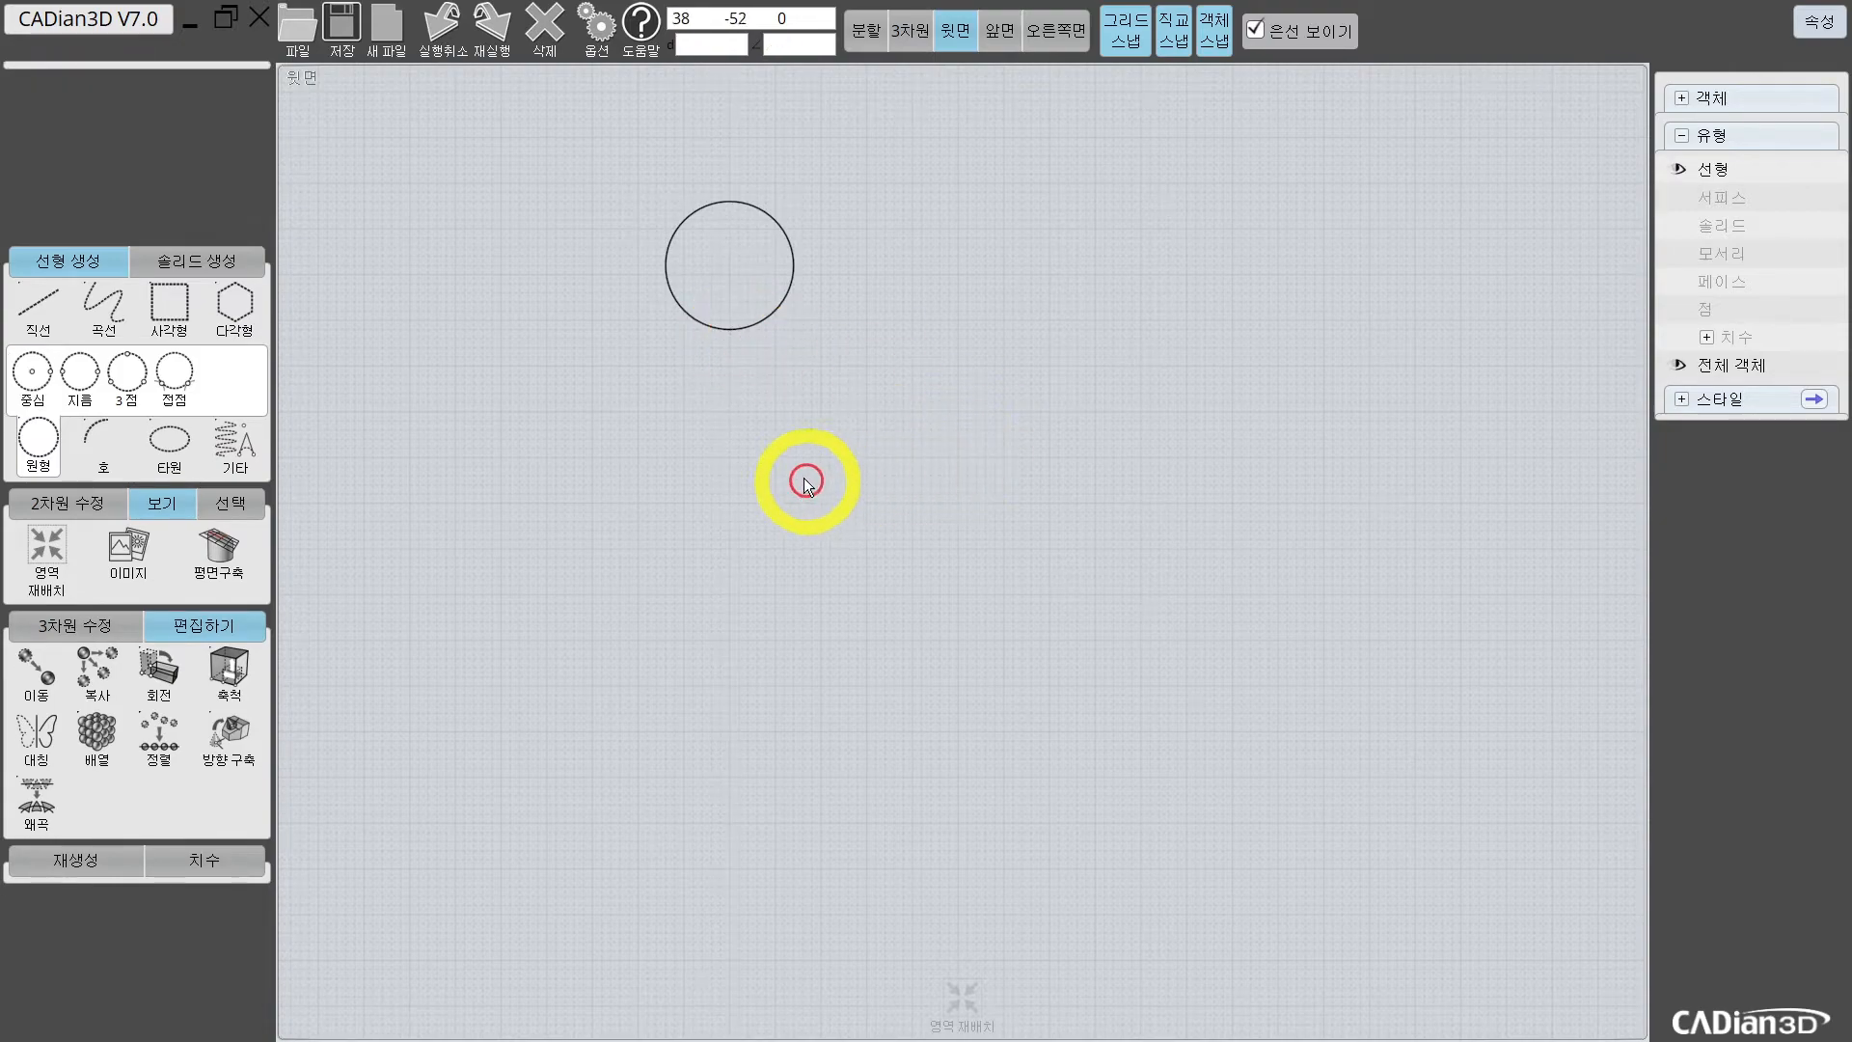
left_click(737, 331)
left_click(727, 425)
left_click(749, 330)
left_click(807, 544)
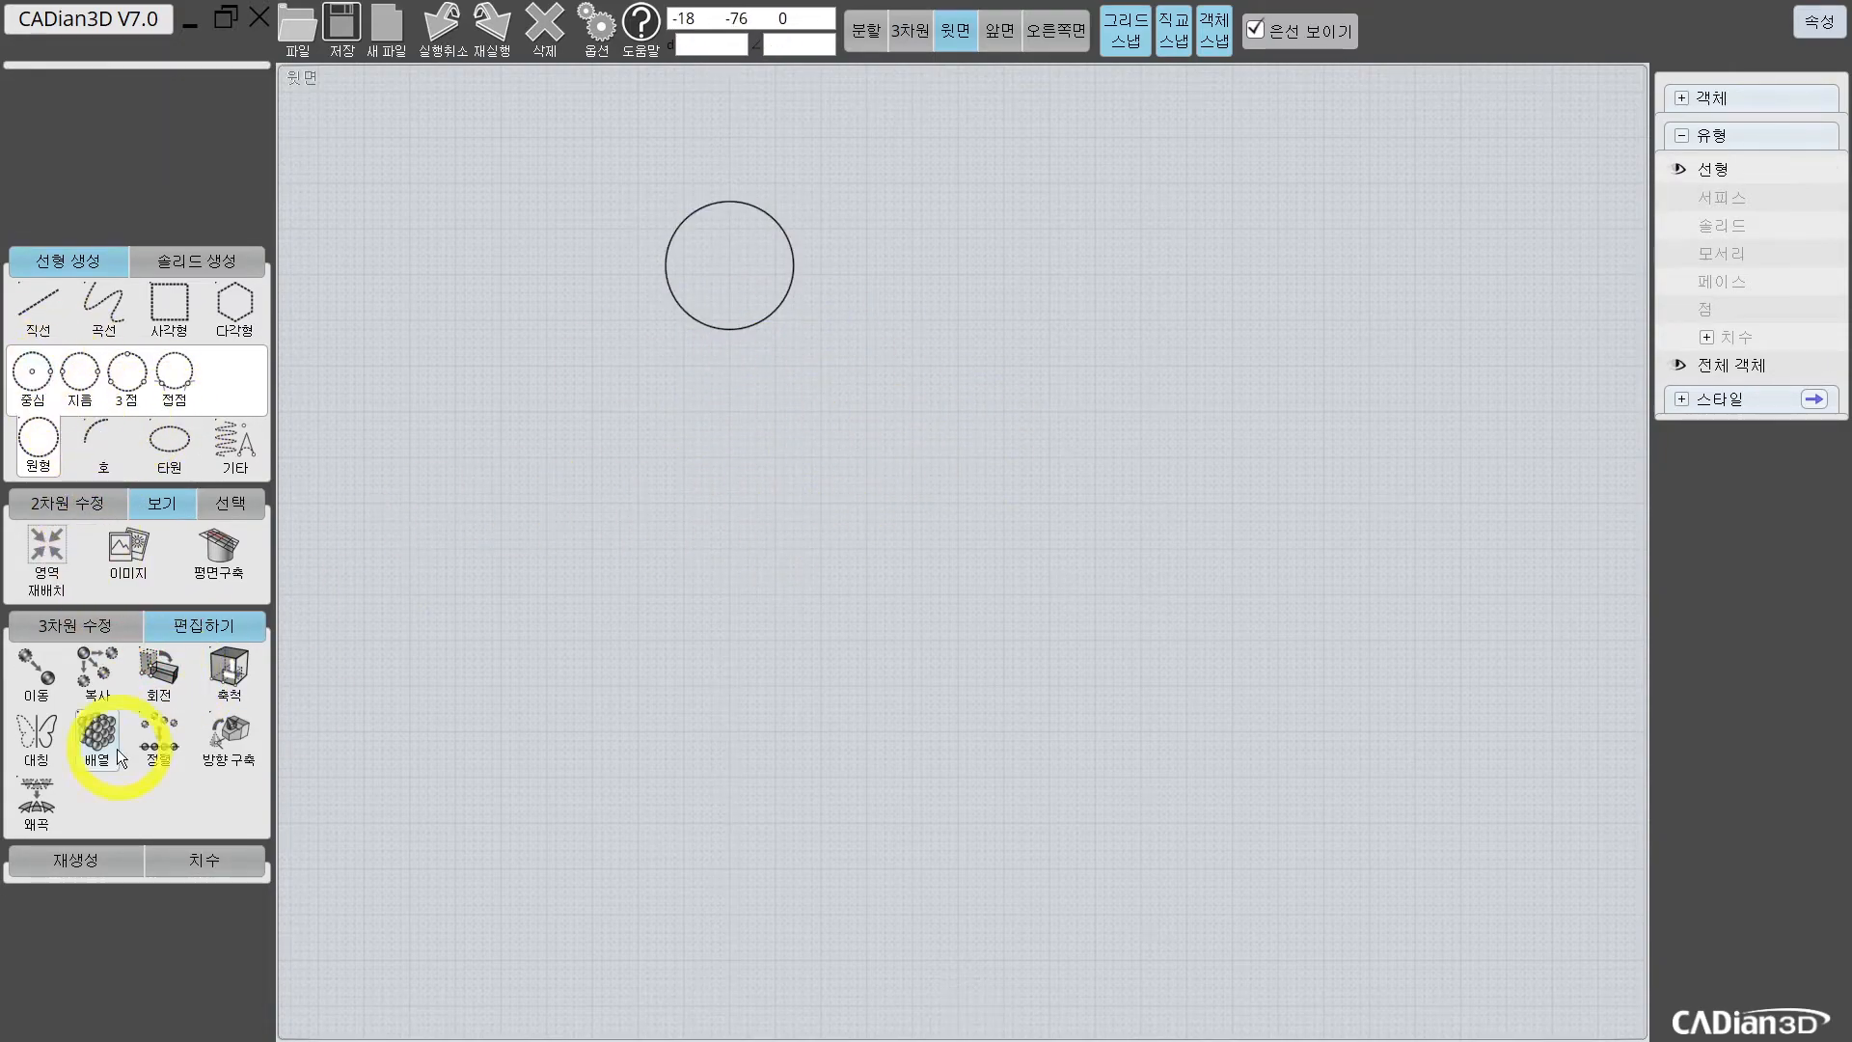
Step: Create a circular array (원형배열) of the circle around a centre point below it at 30, -56
left_click(159, 738)
left_click(97, 666)
left_click(151, 672)
left_click(749, 327)
right_click(733, 445)
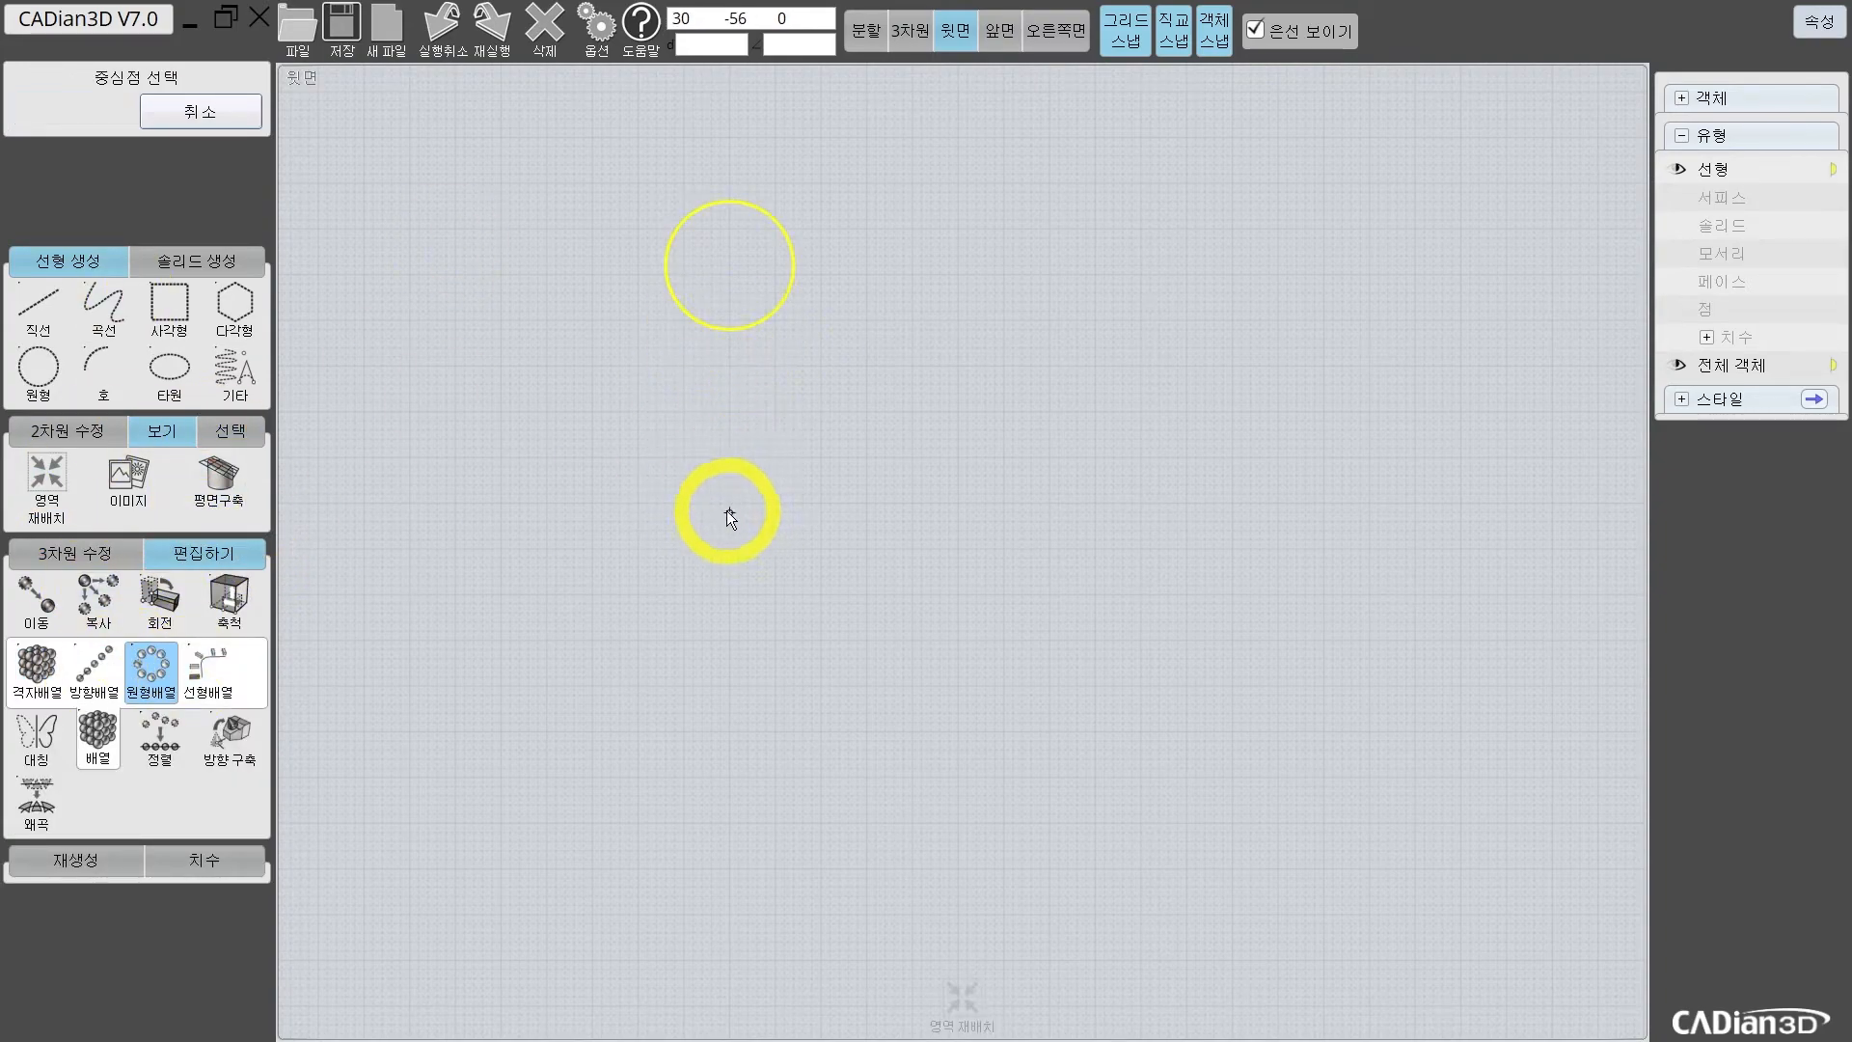
left_click(730, 513)
scroll(727, 492, "up", 1)
Step: Set the circular array's object count (객체 수) to 12
left_click(140, 136)
left_click(132, 110)
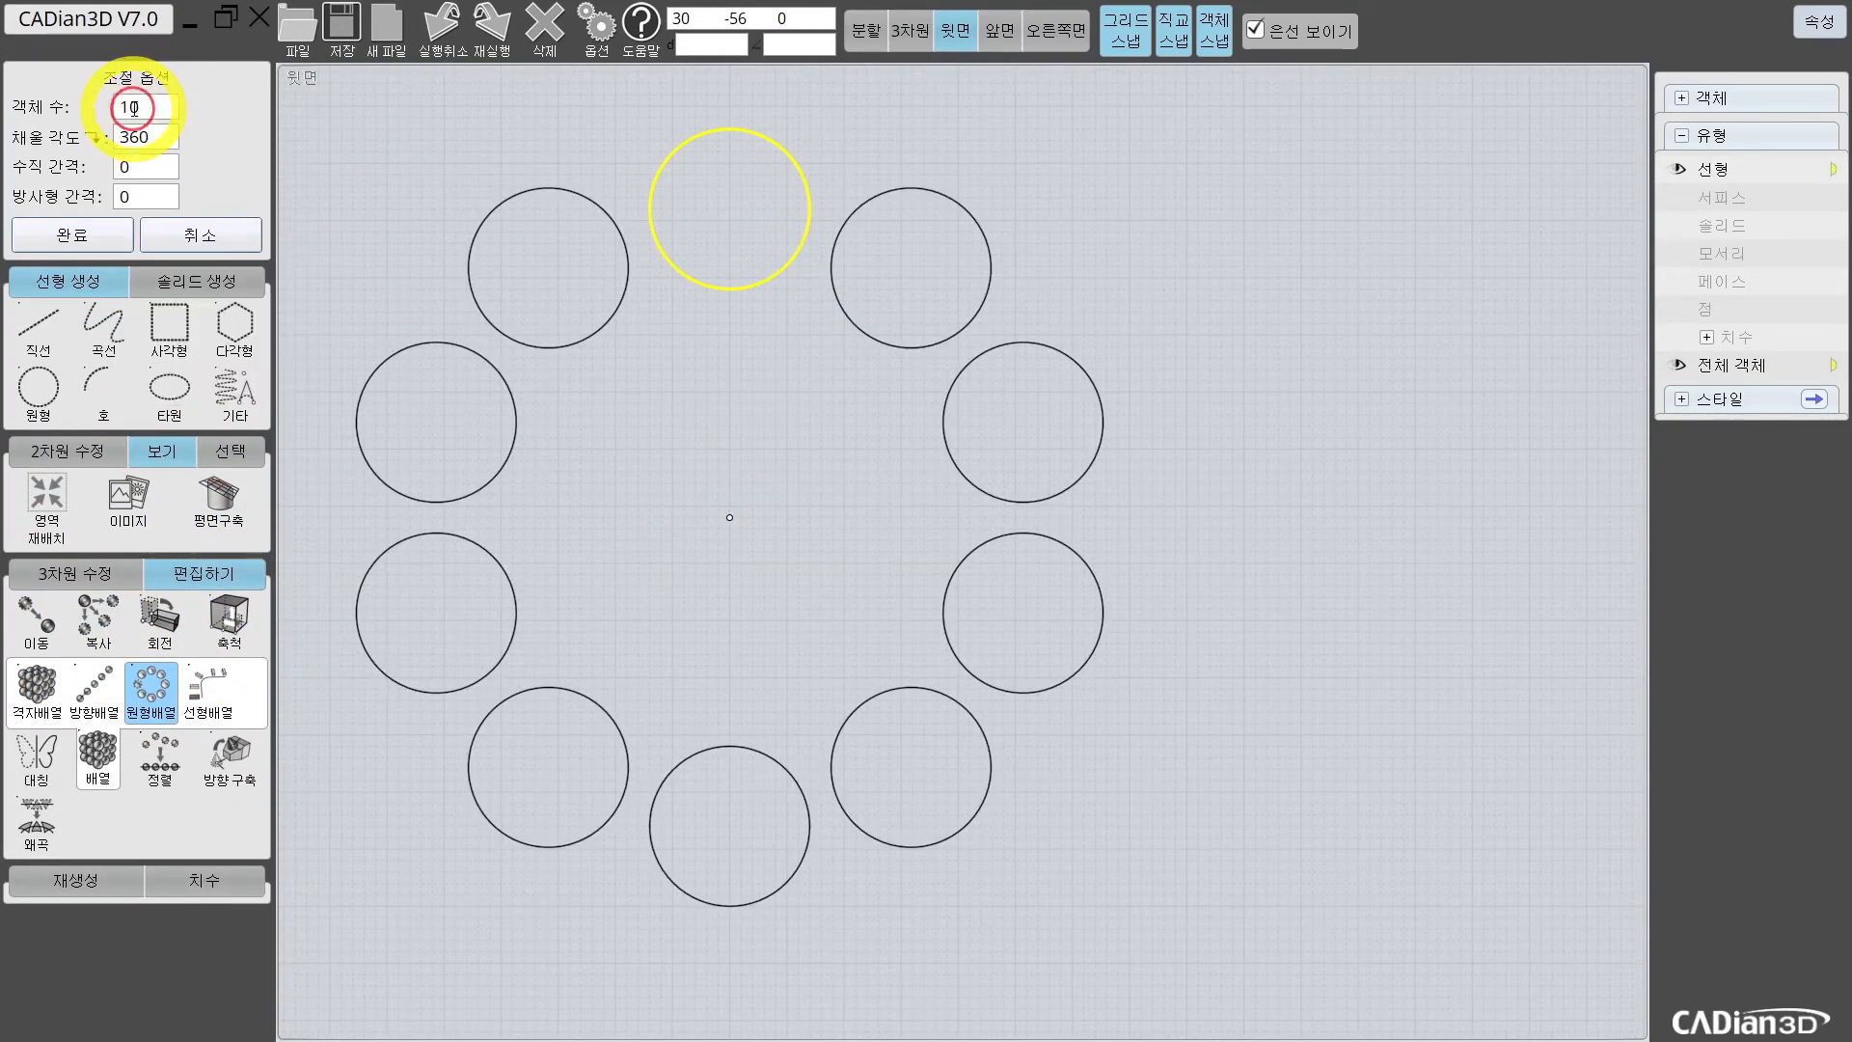
left_click(131, 108)
left_click(151, 256)
left_click(205, 256)
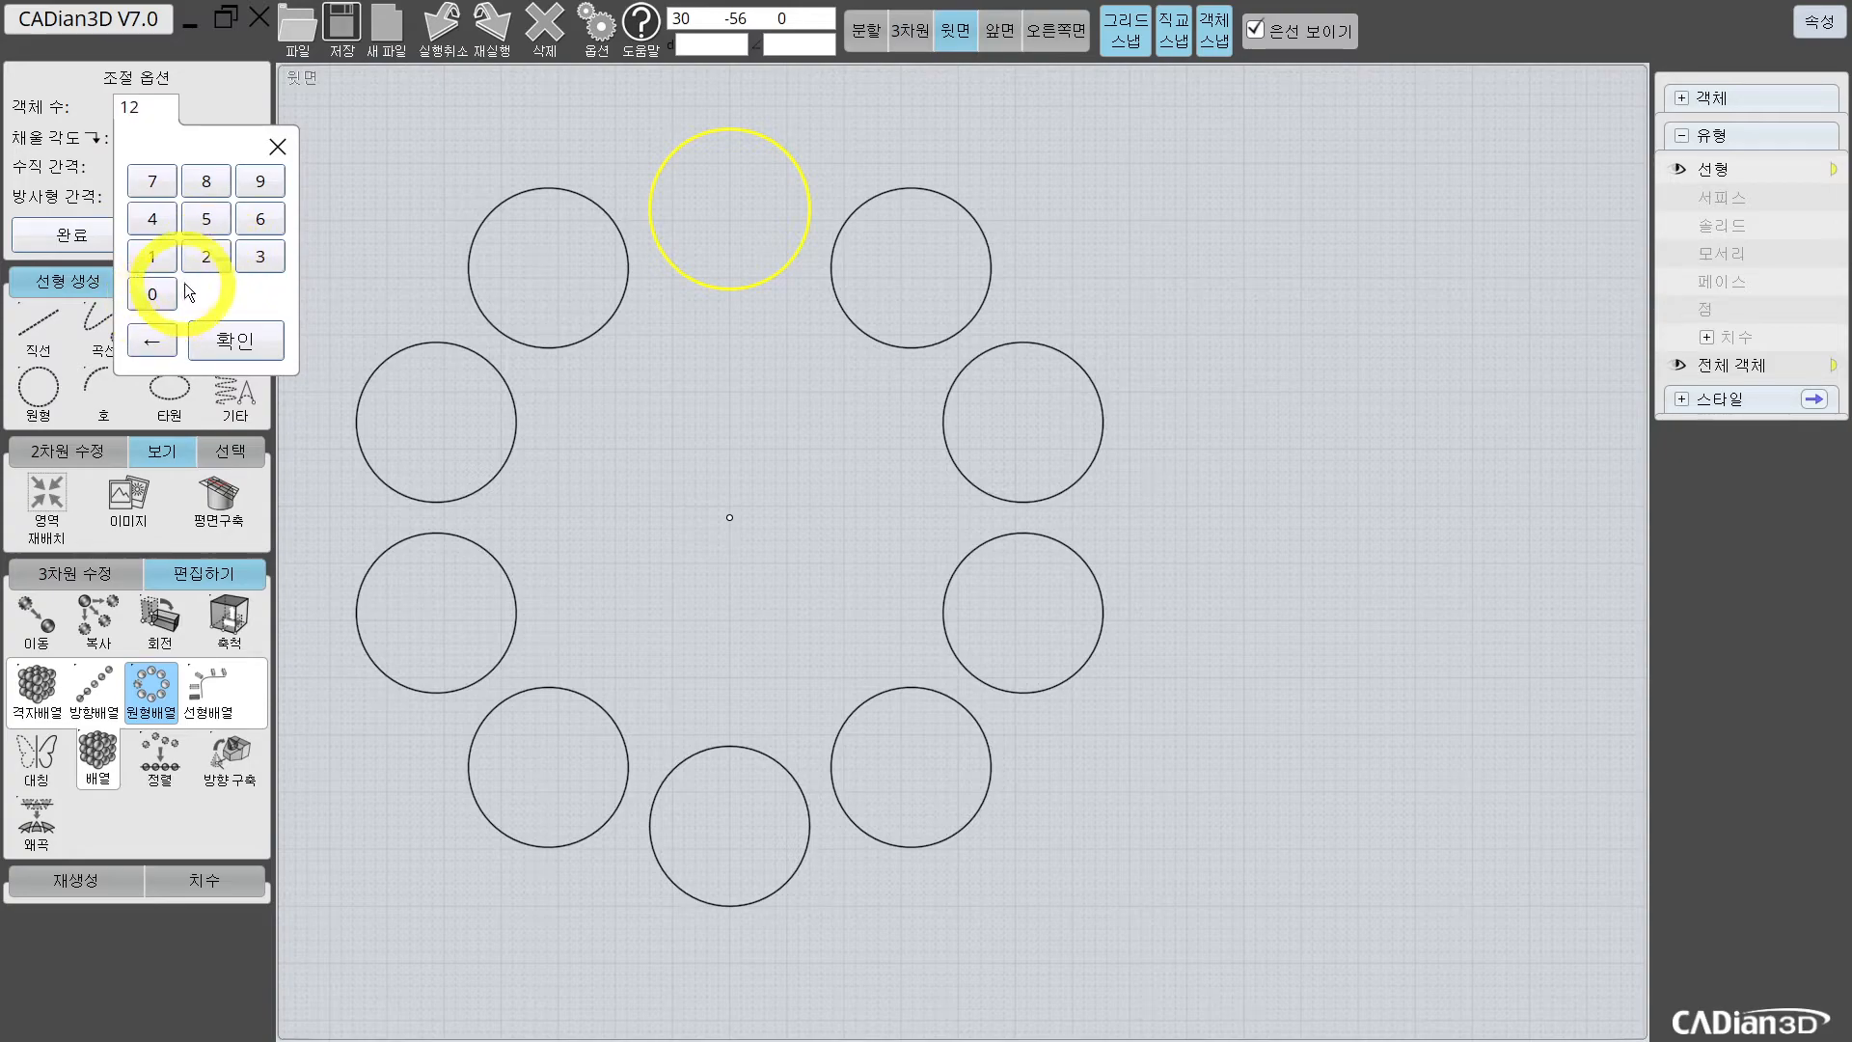
left_click(263, 347)
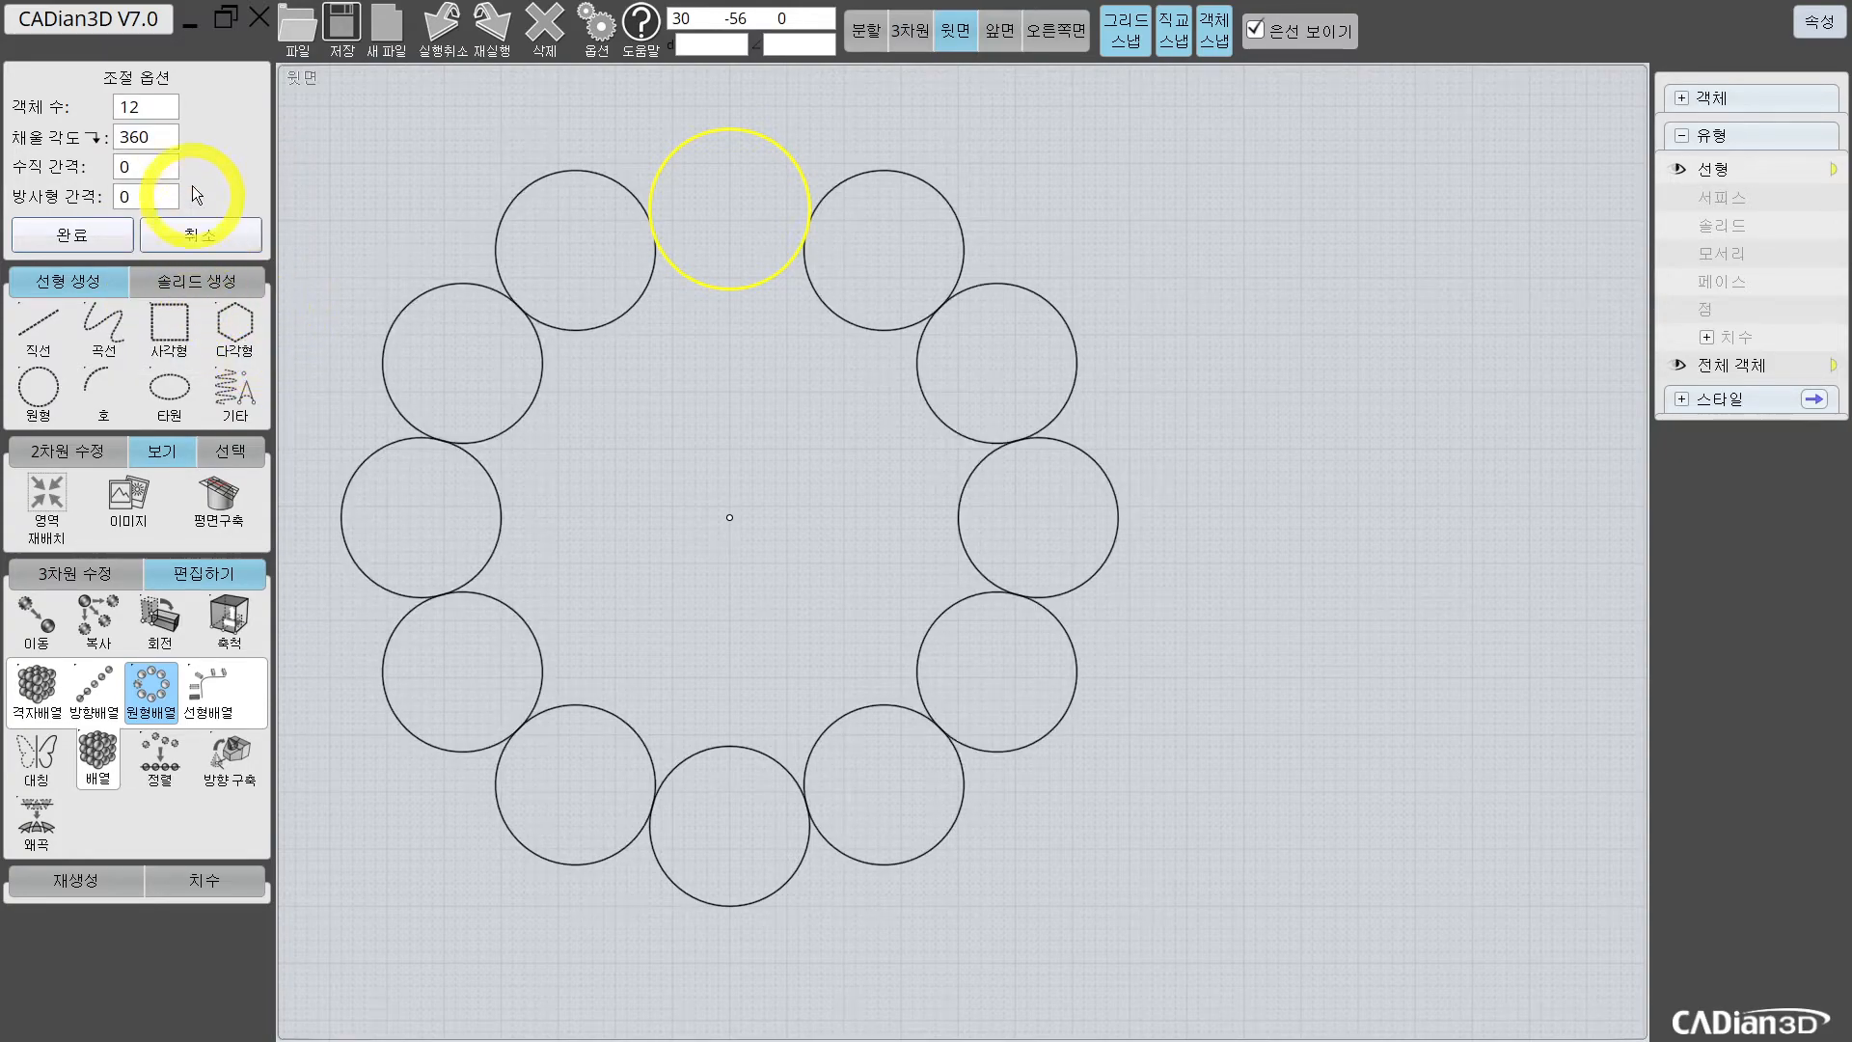
Step: Set the circular array's object count (객체 수) to 13 and complete the array
left_click(140, 107)
left_click(152, 256)
left_click(259, 256)
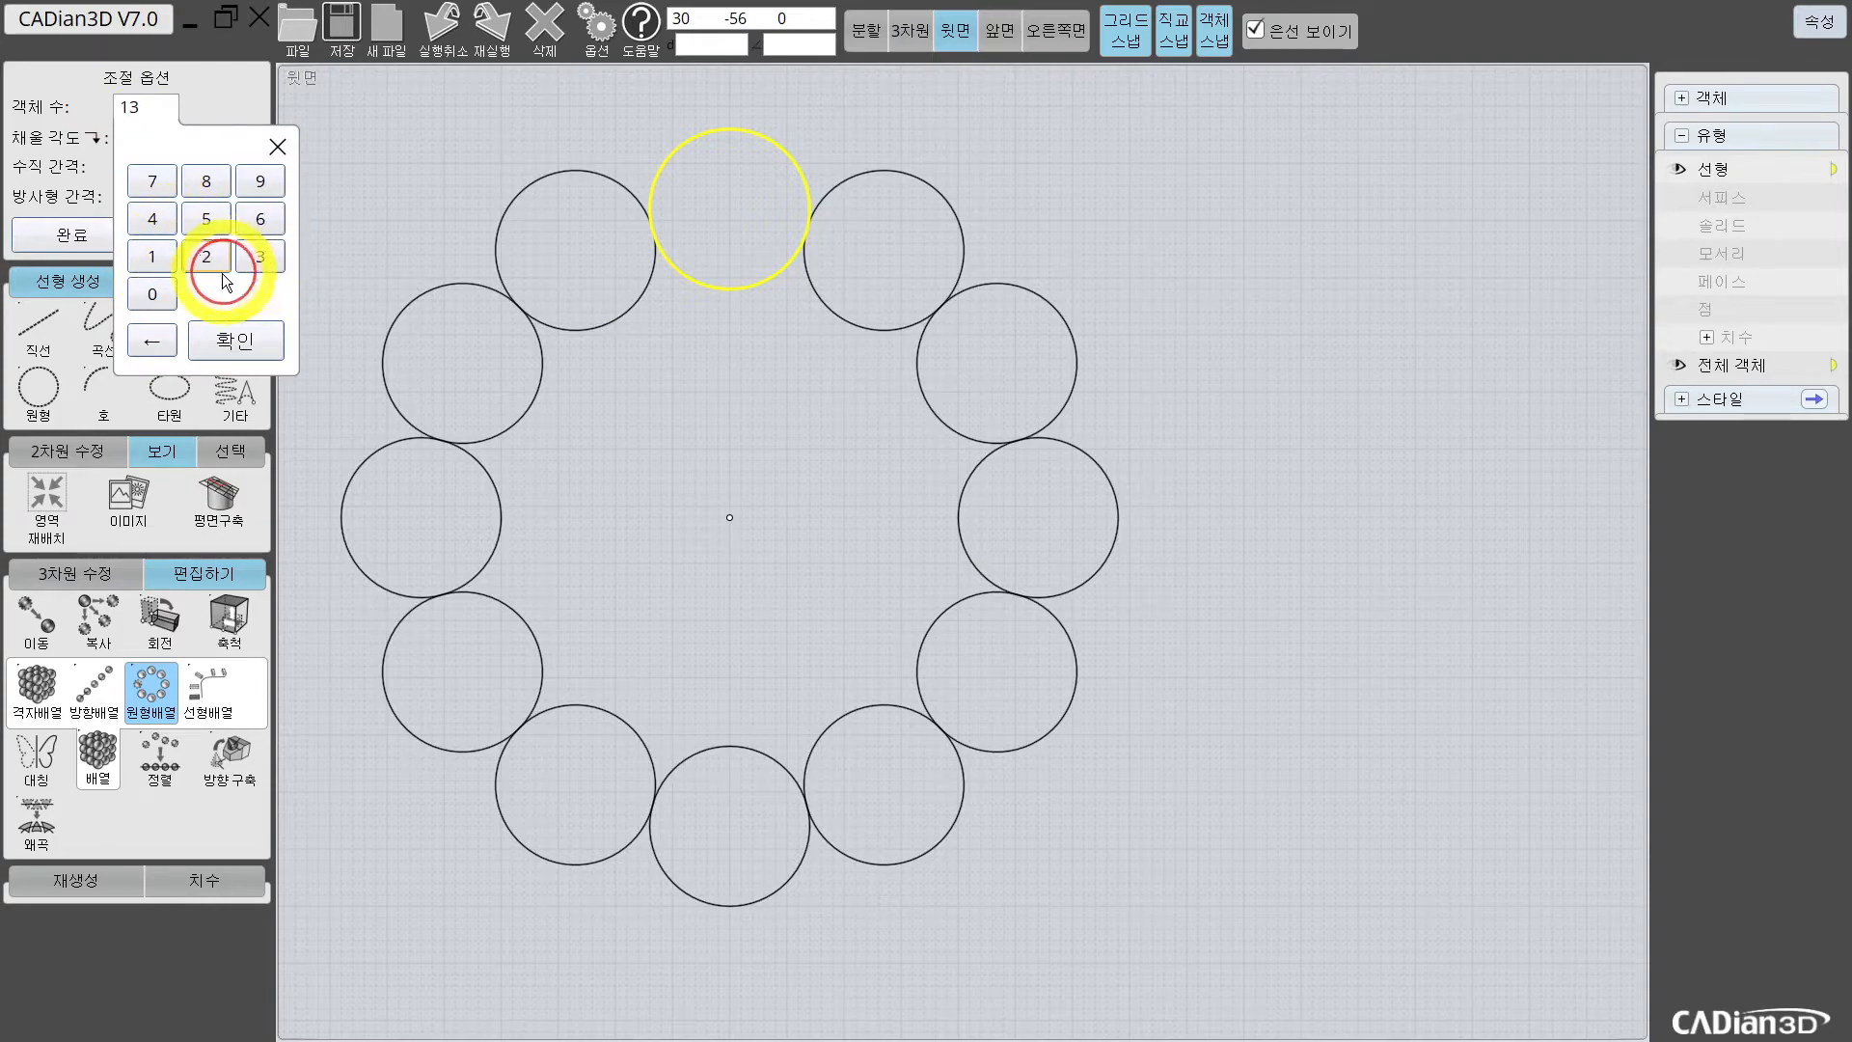
left_click(235, 340)
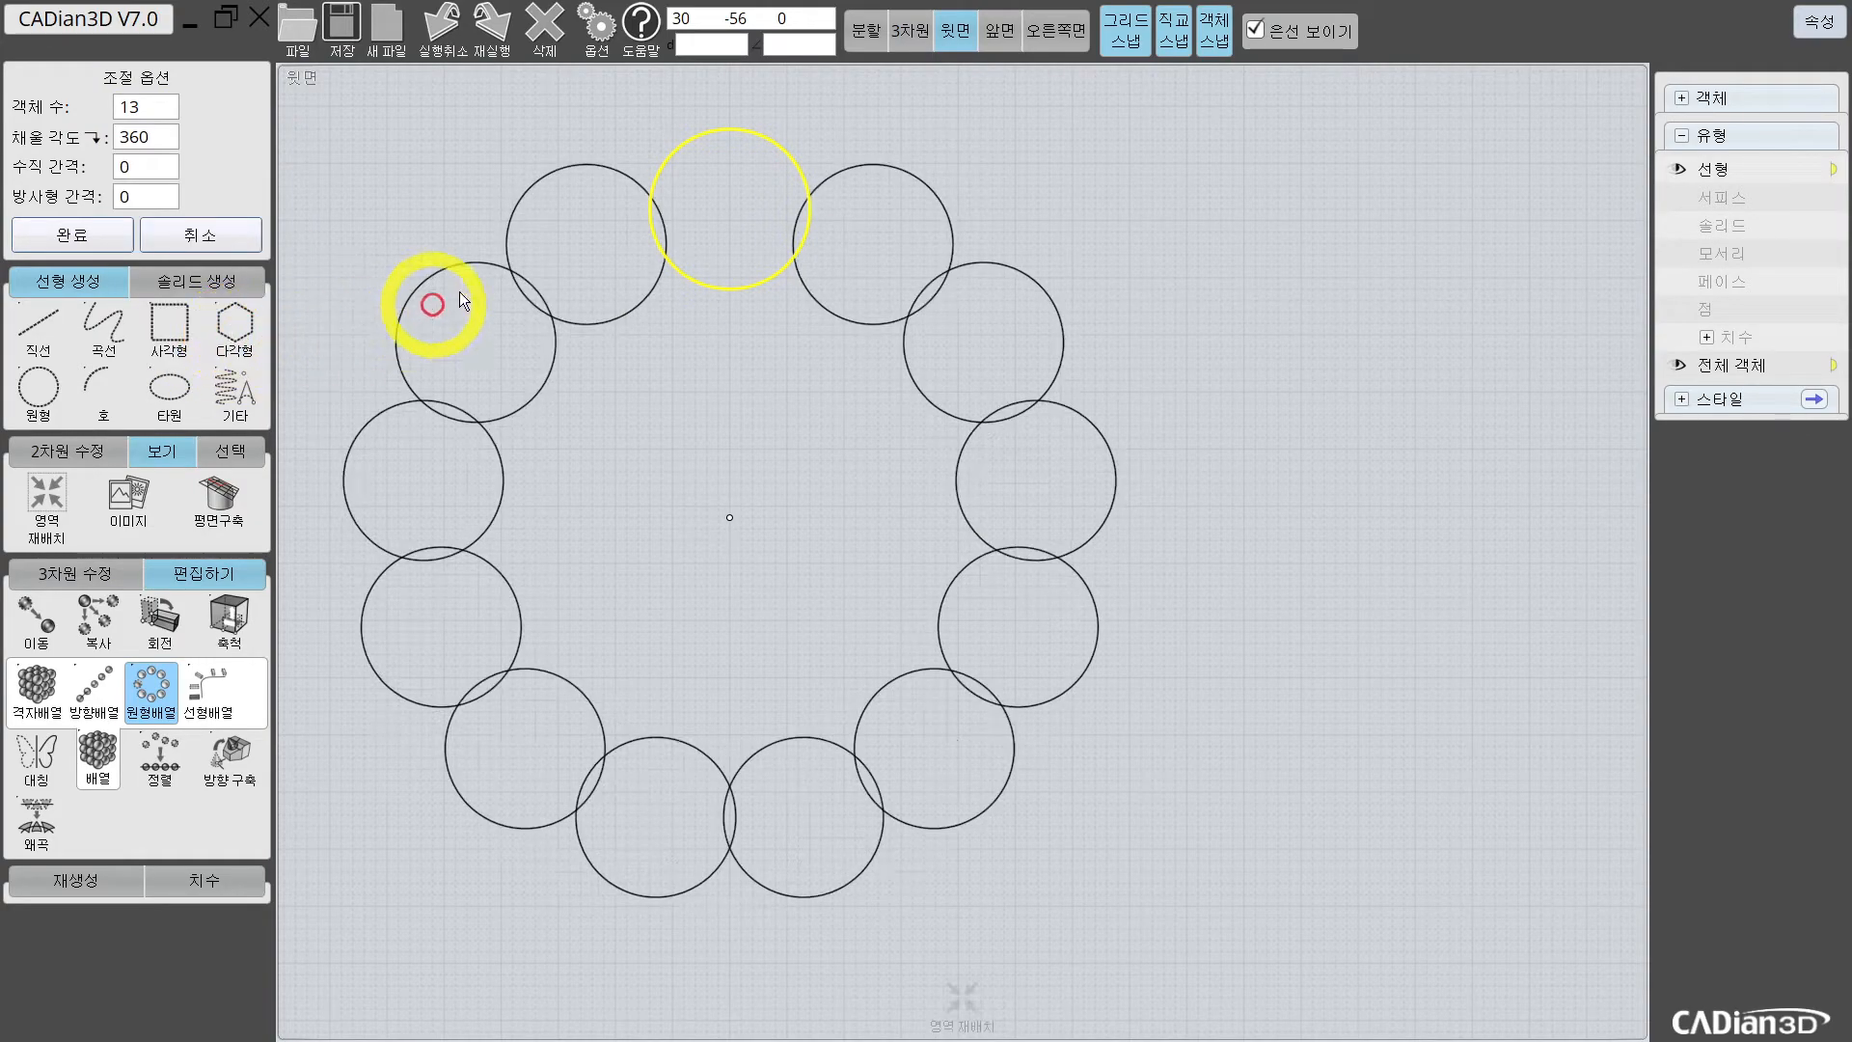
left_click(72, 234)
Step: Split all 13 circles at their mutual intersections with Trim (자르기)
scroll(446, 229, "down", 2)
middle_click_drag(473, 239, 532, 248)
left_click_drag(399, 143, 1099, 769)
left_click(70, 436)
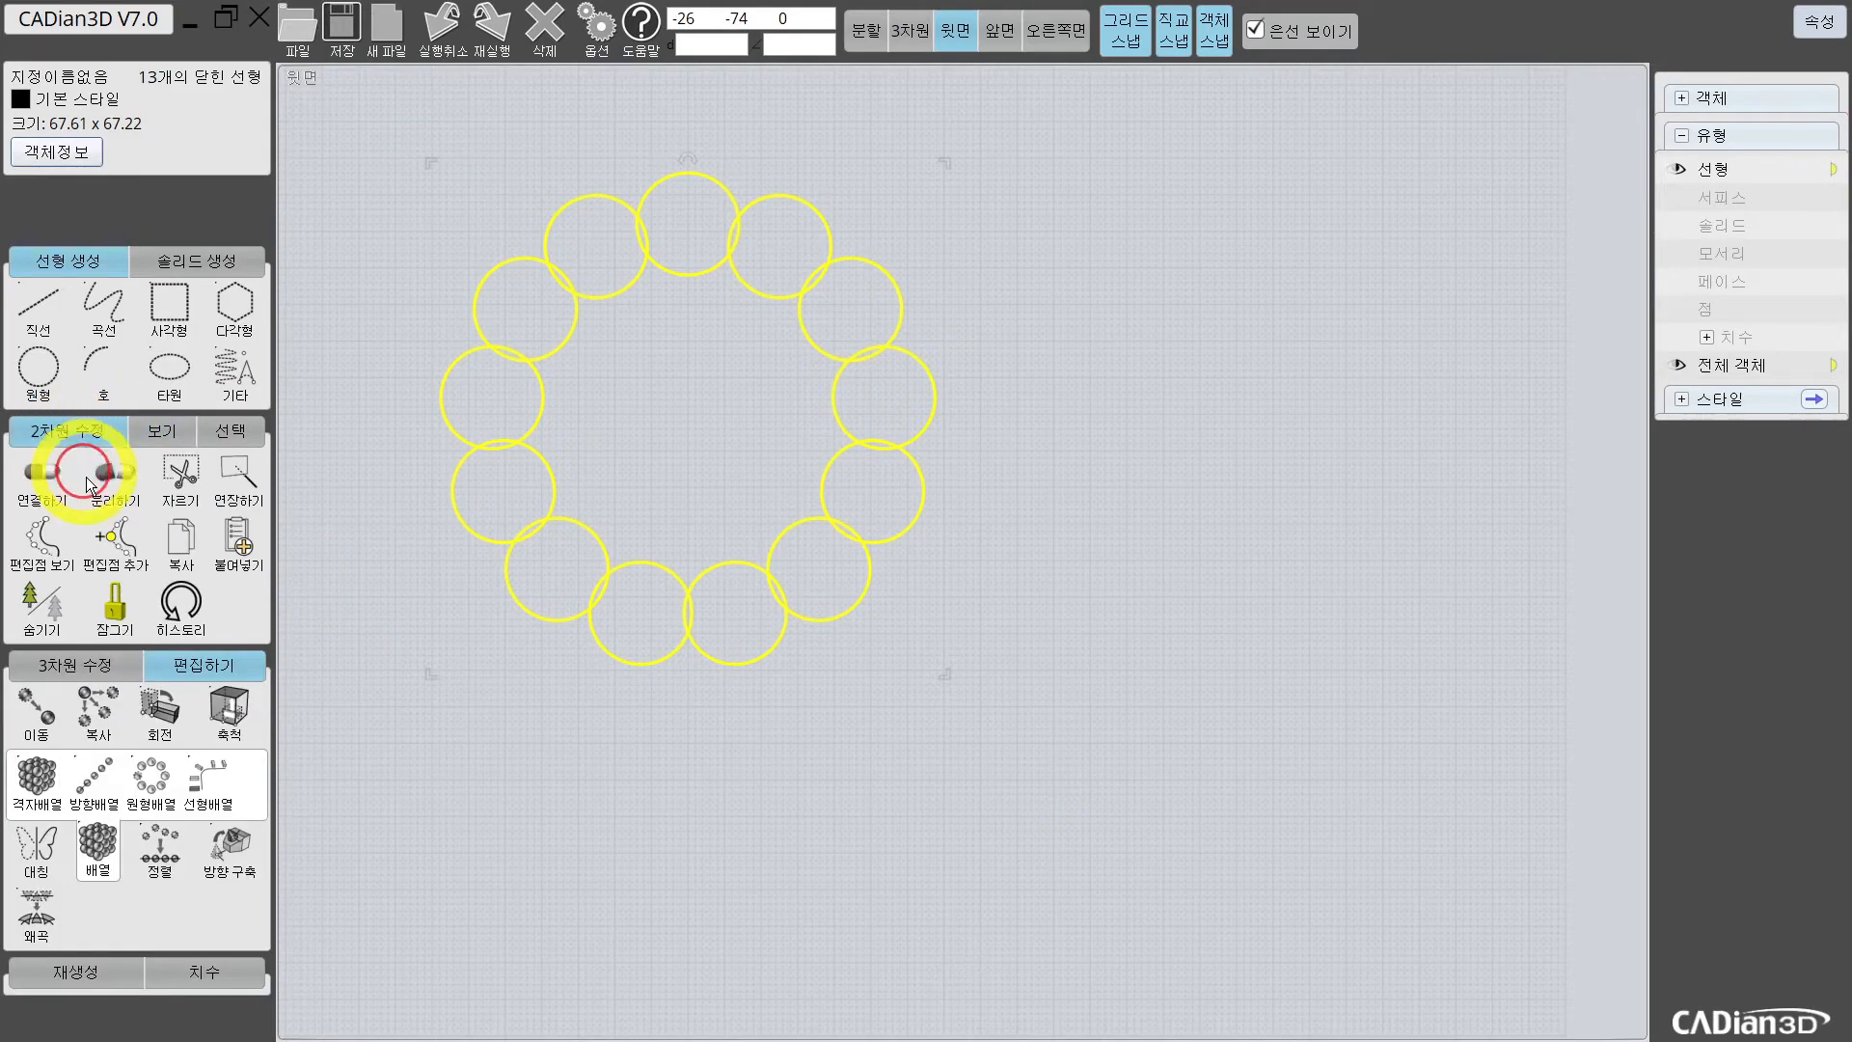
left_click(181, 475)
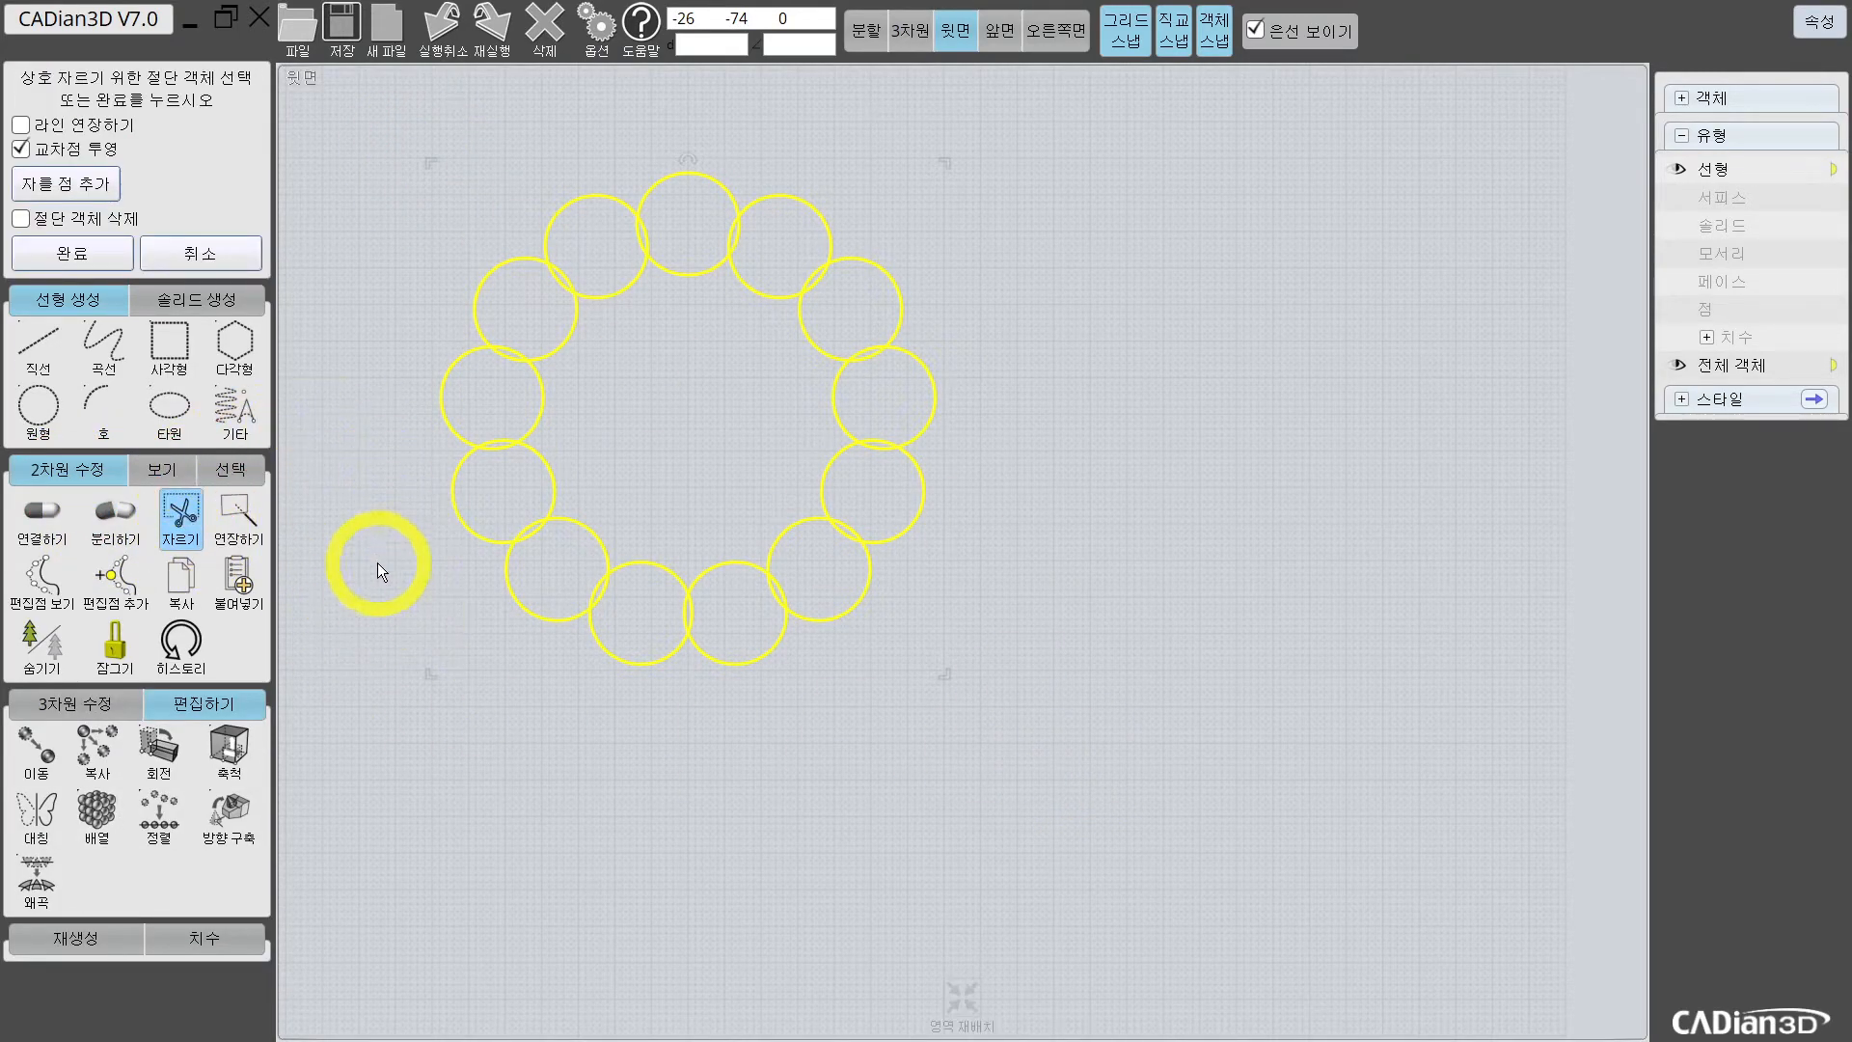
left_click(83, 253)
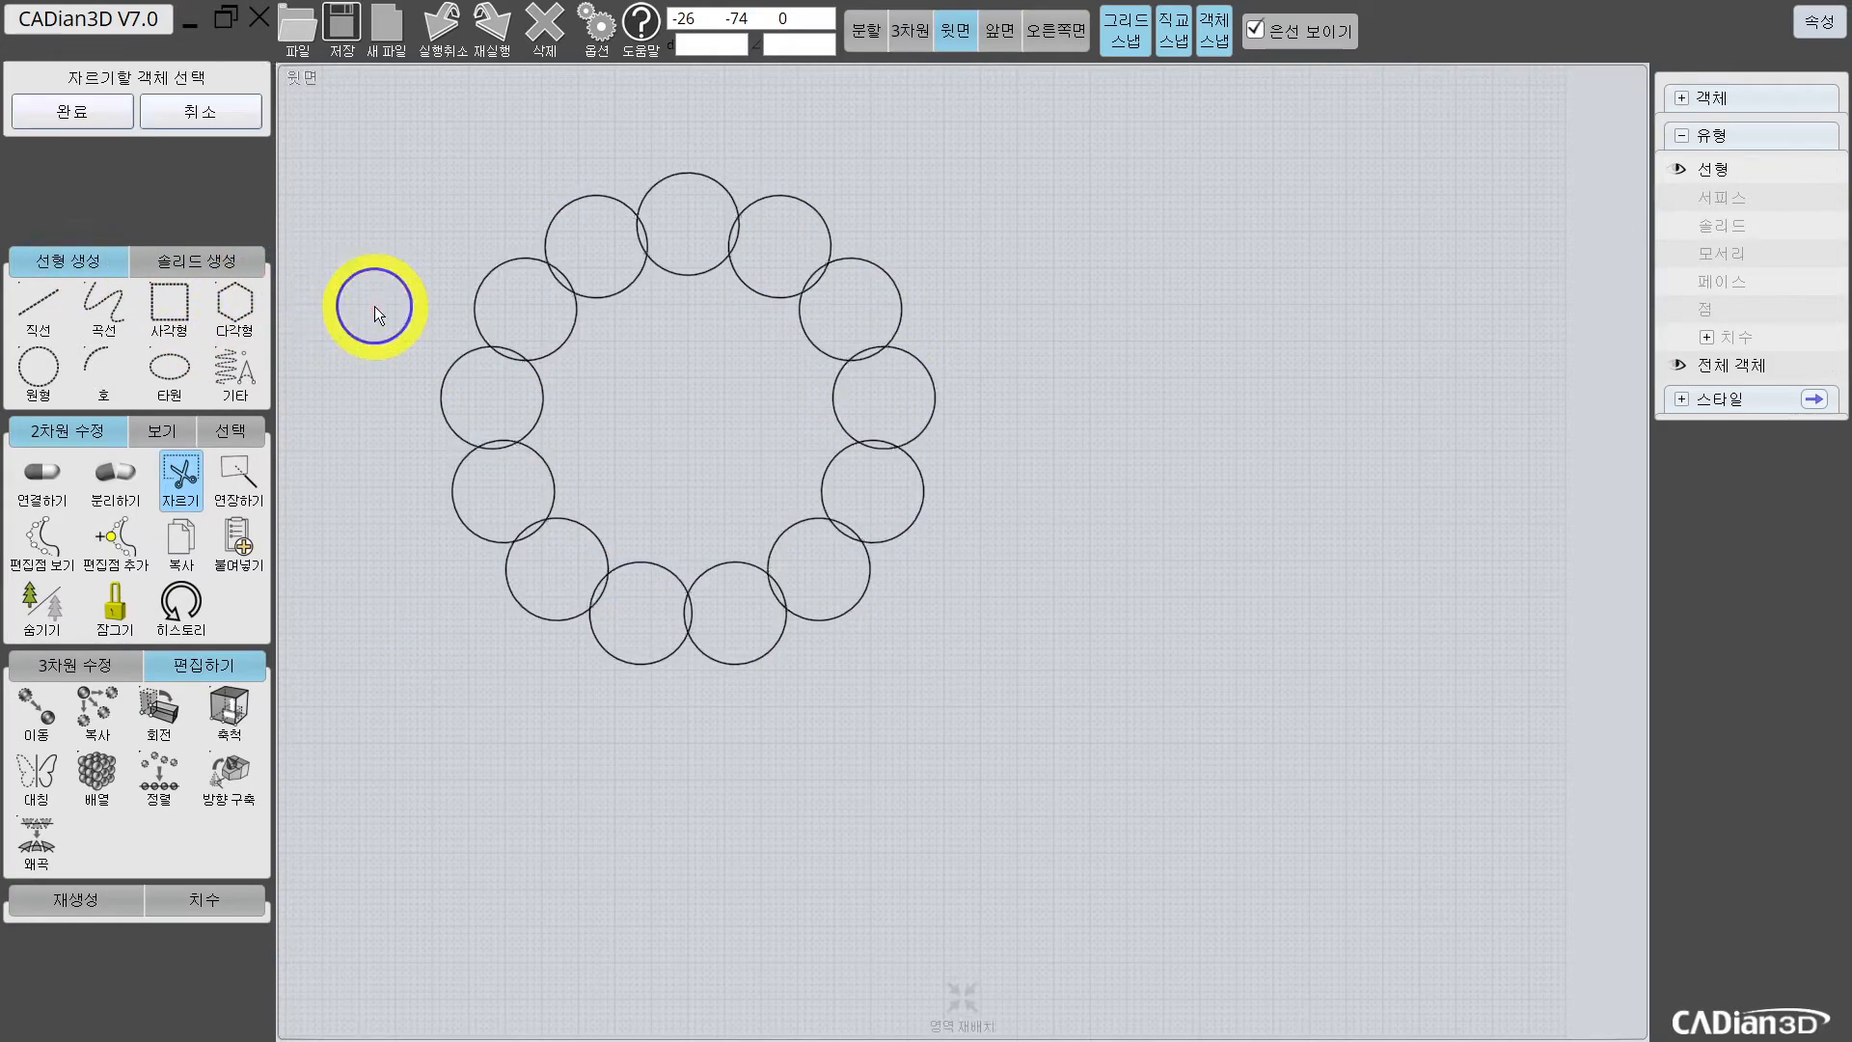
left_click(201, 126)
Step: Delete the inner arcs of all the split circles, keeping only the outer scalloped outline
left_click(522, 355)
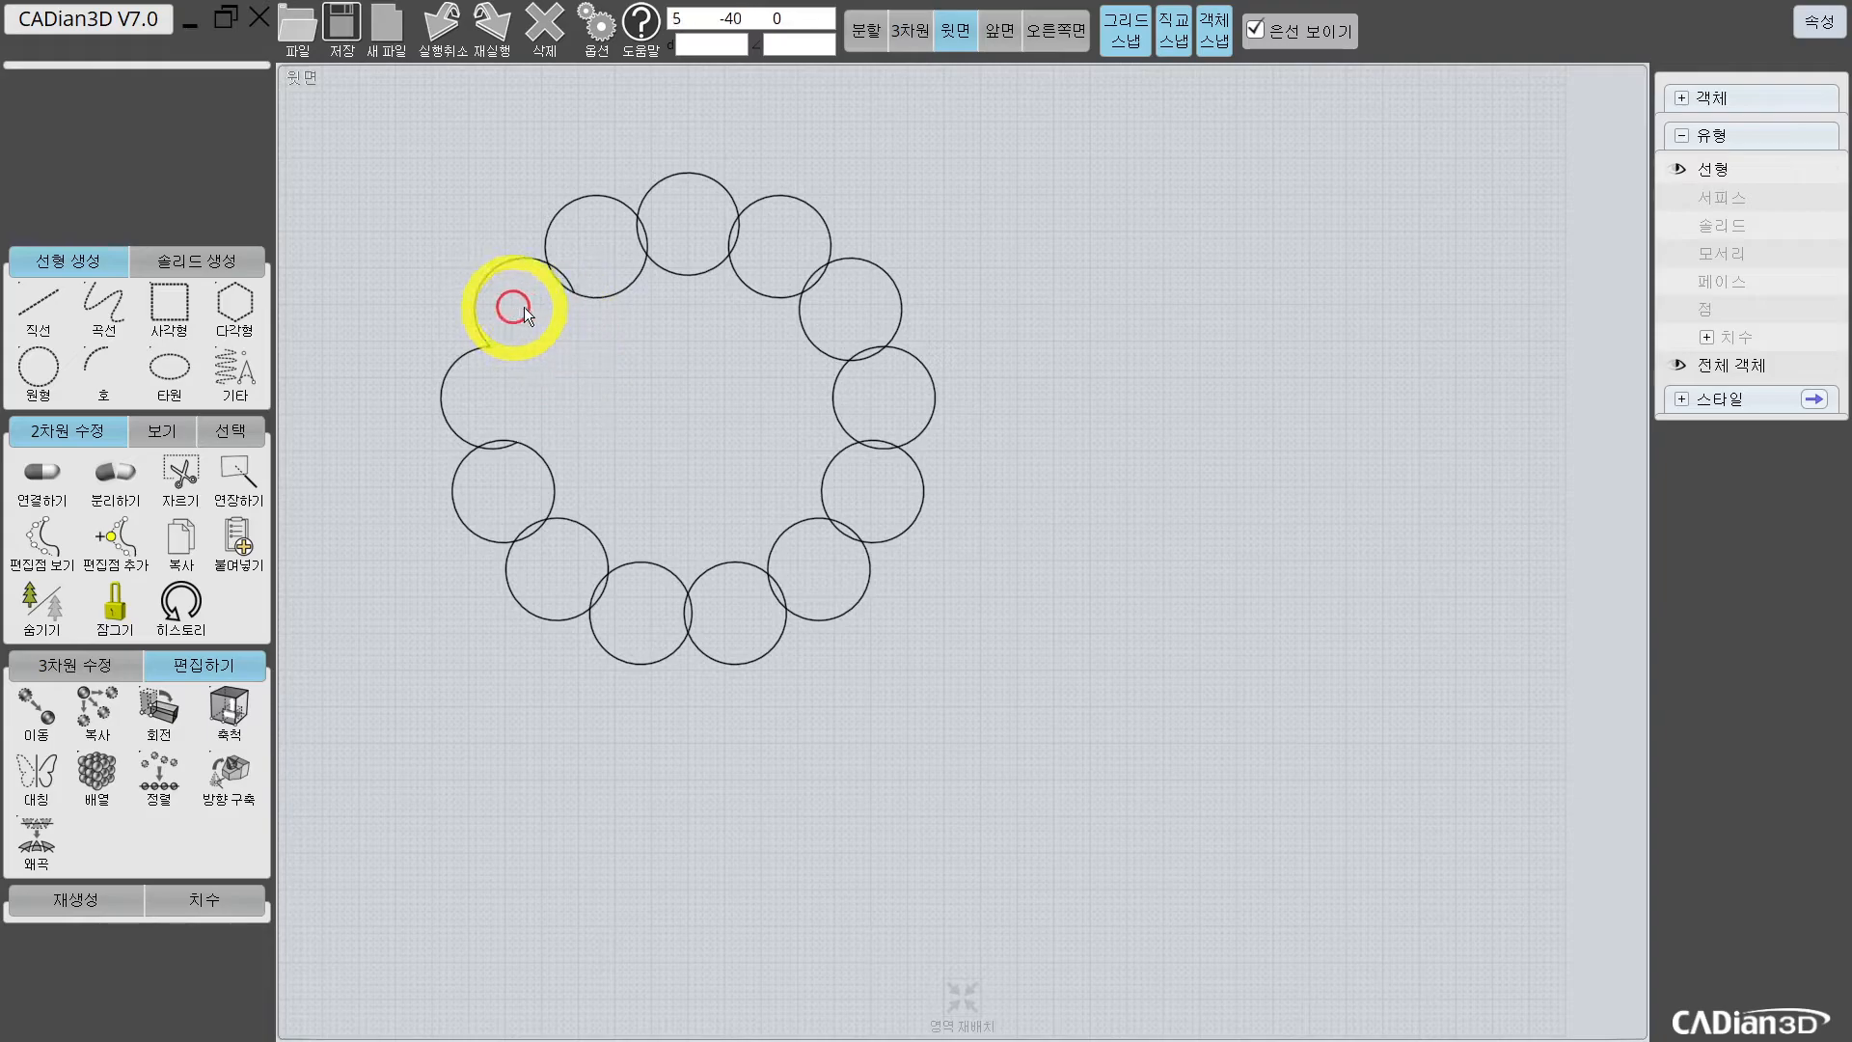
key("Delete")
left_click_drag(591, 282, 714, 239)
left_click(658, 336)
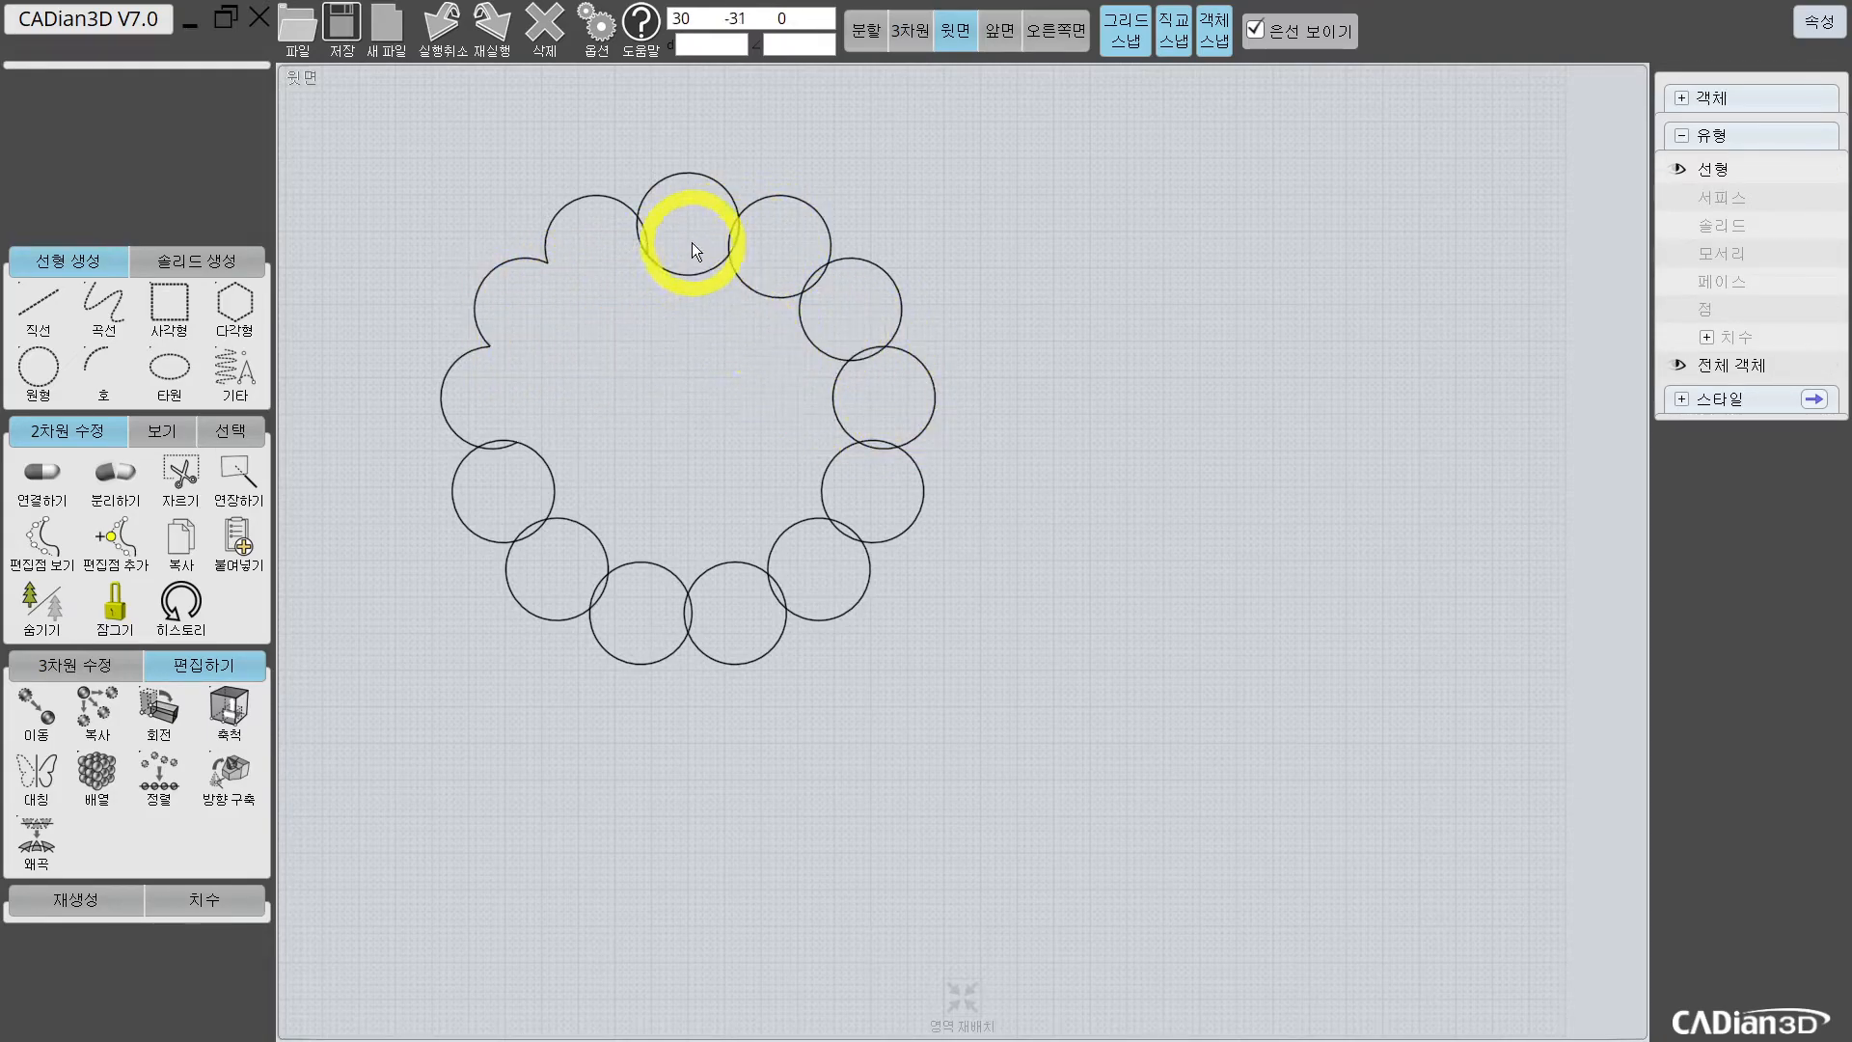
left_click(795, 276)
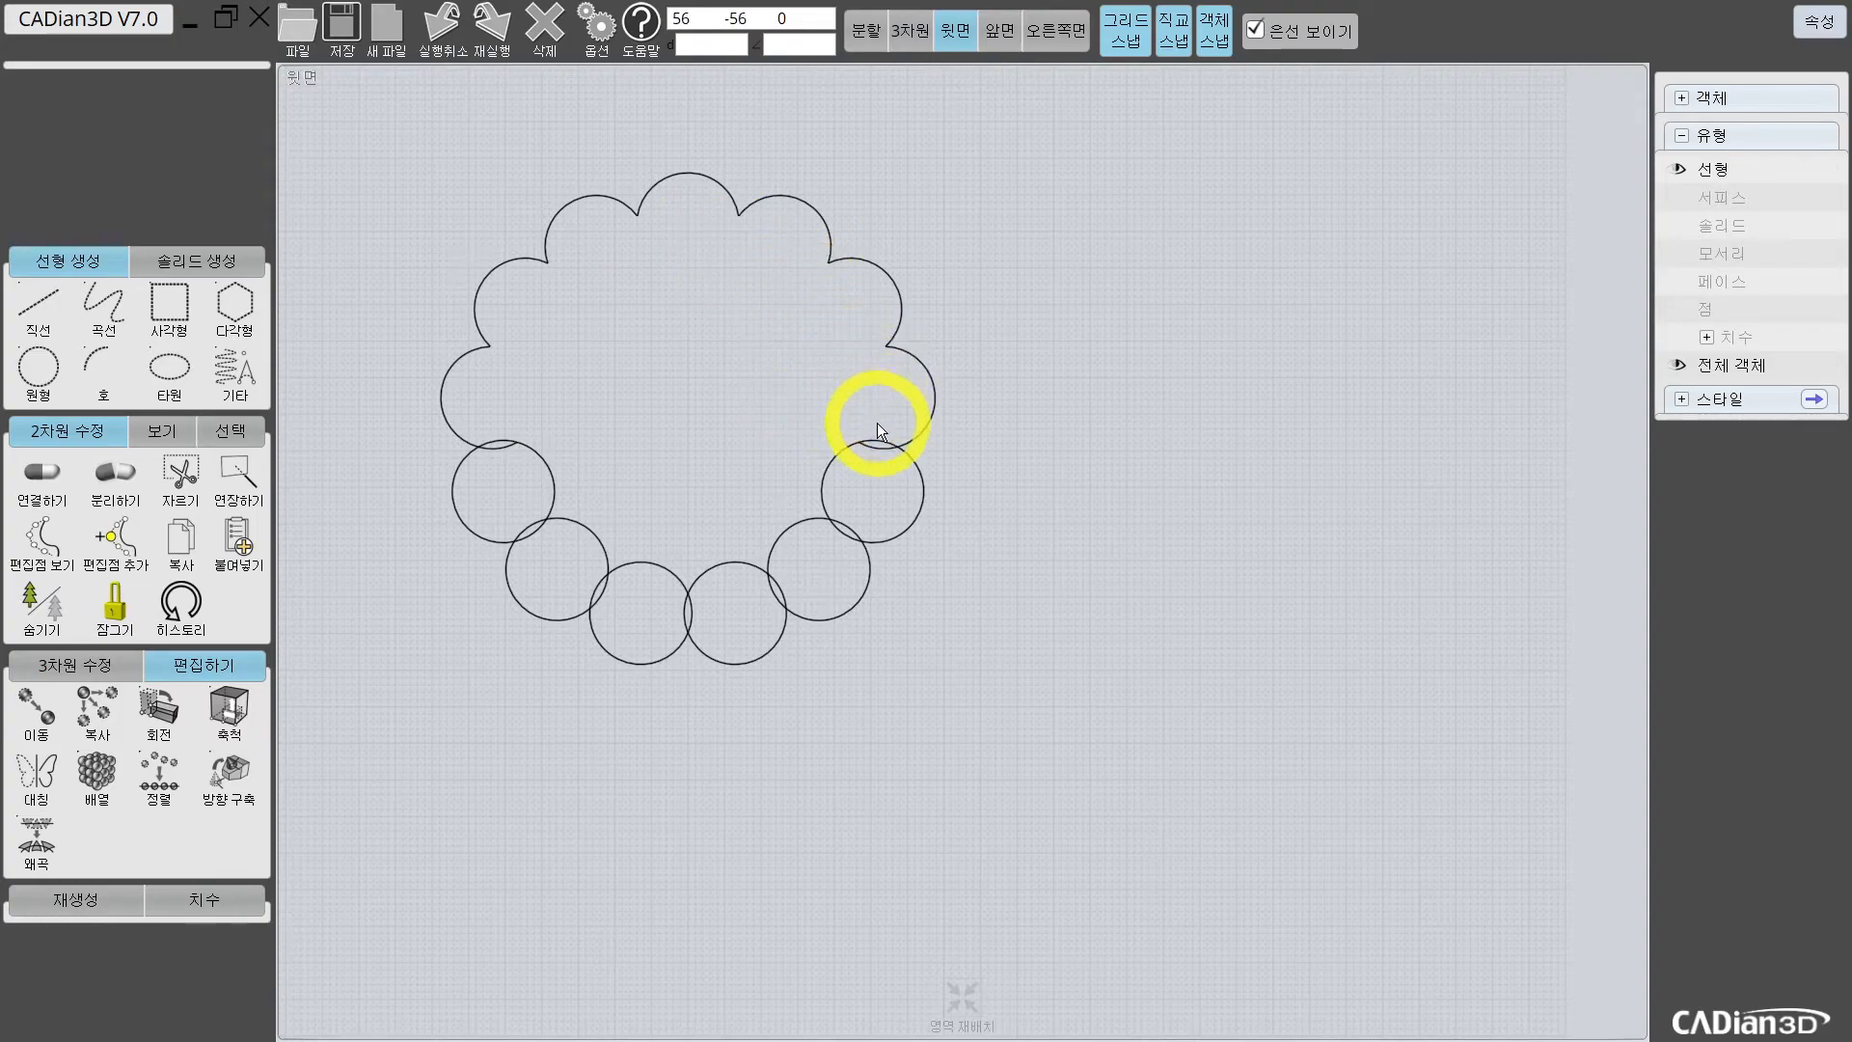
left_click(692, 594)
Step: Join (연결하기) all the outer arcs into one closed scalloped curve
left_click_drag(391, 150, 1016, 776)
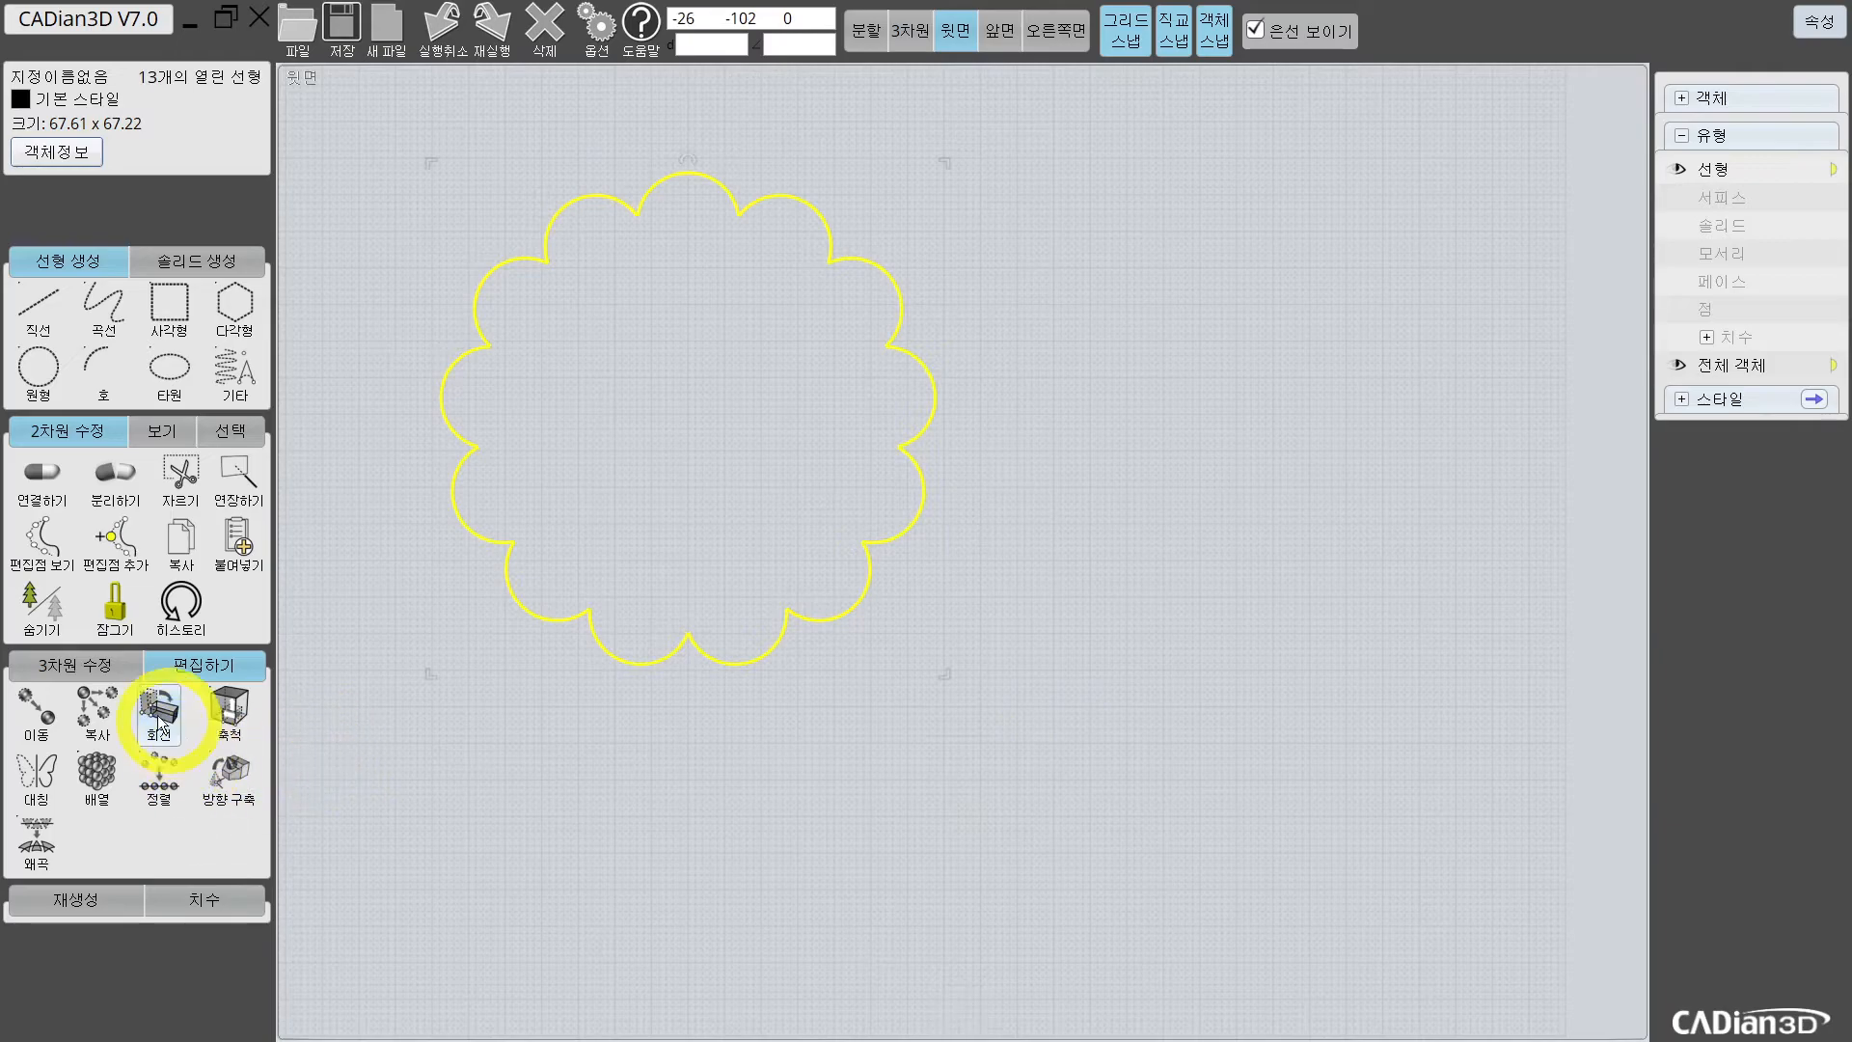
left_click(41, 474)
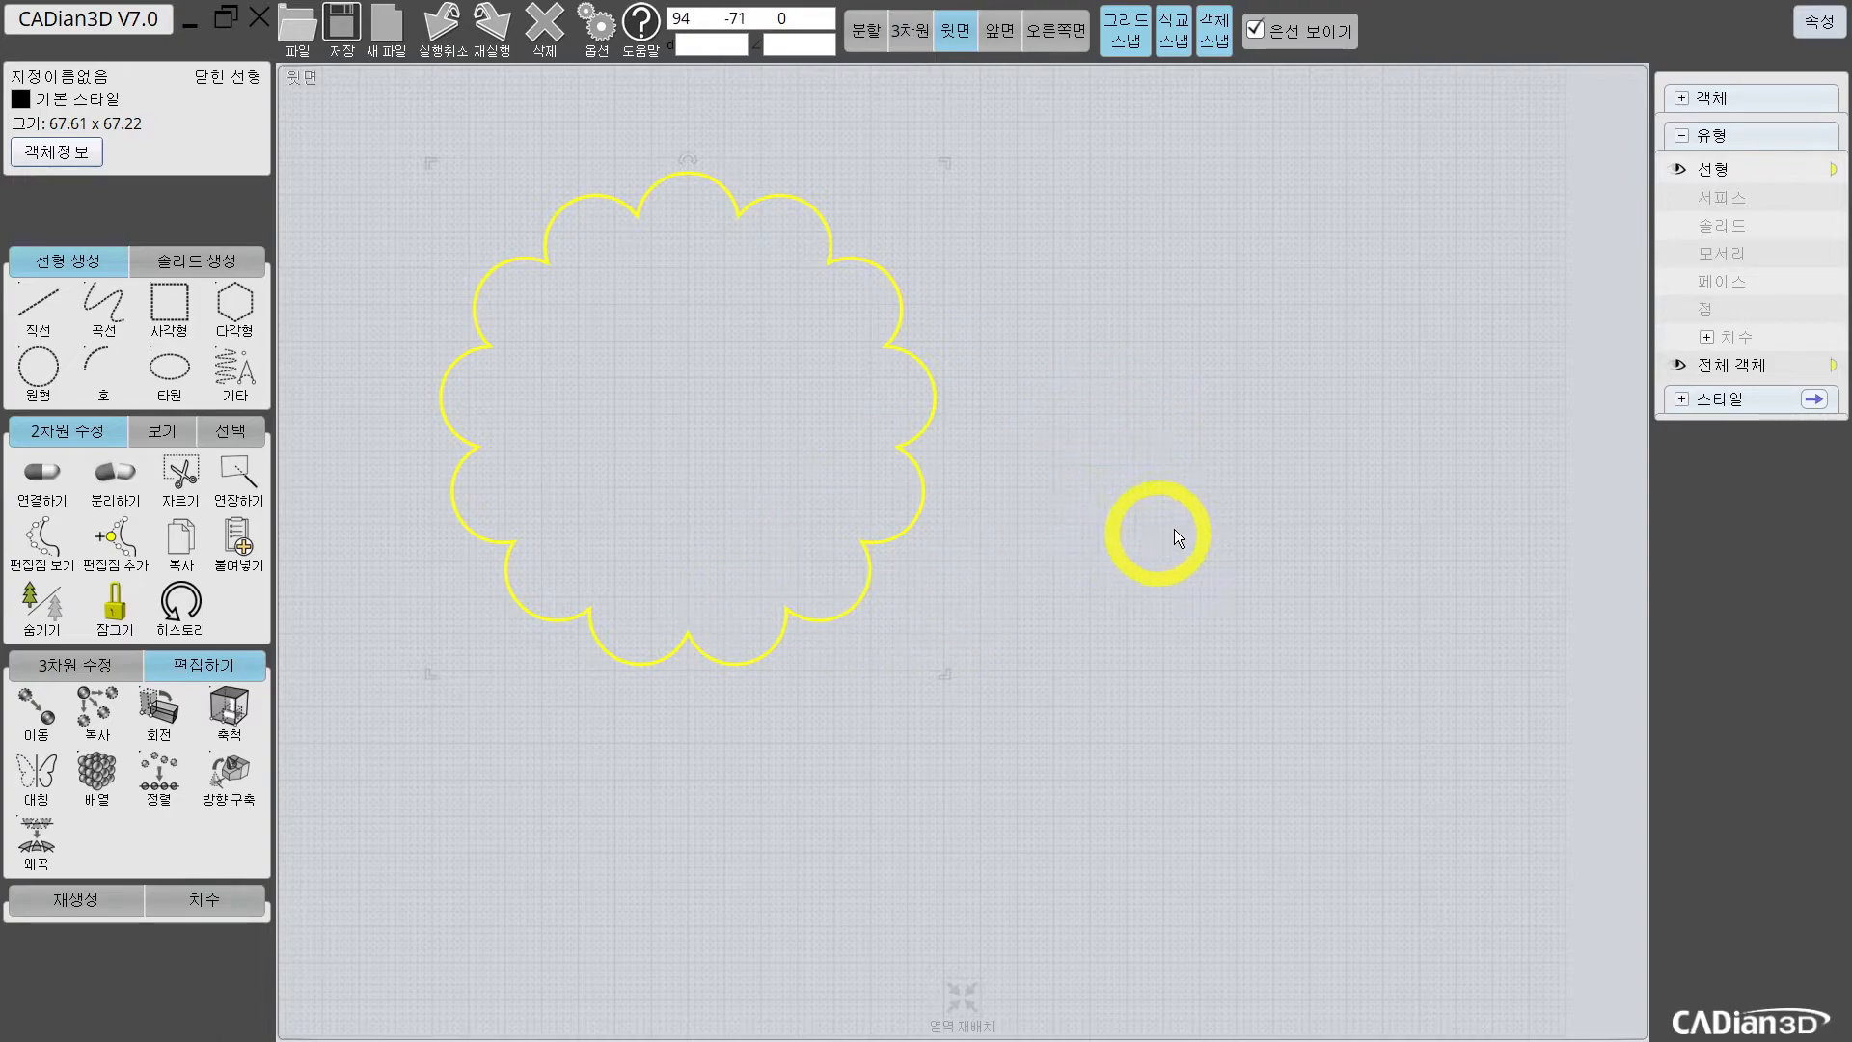
left_click(727, 425)
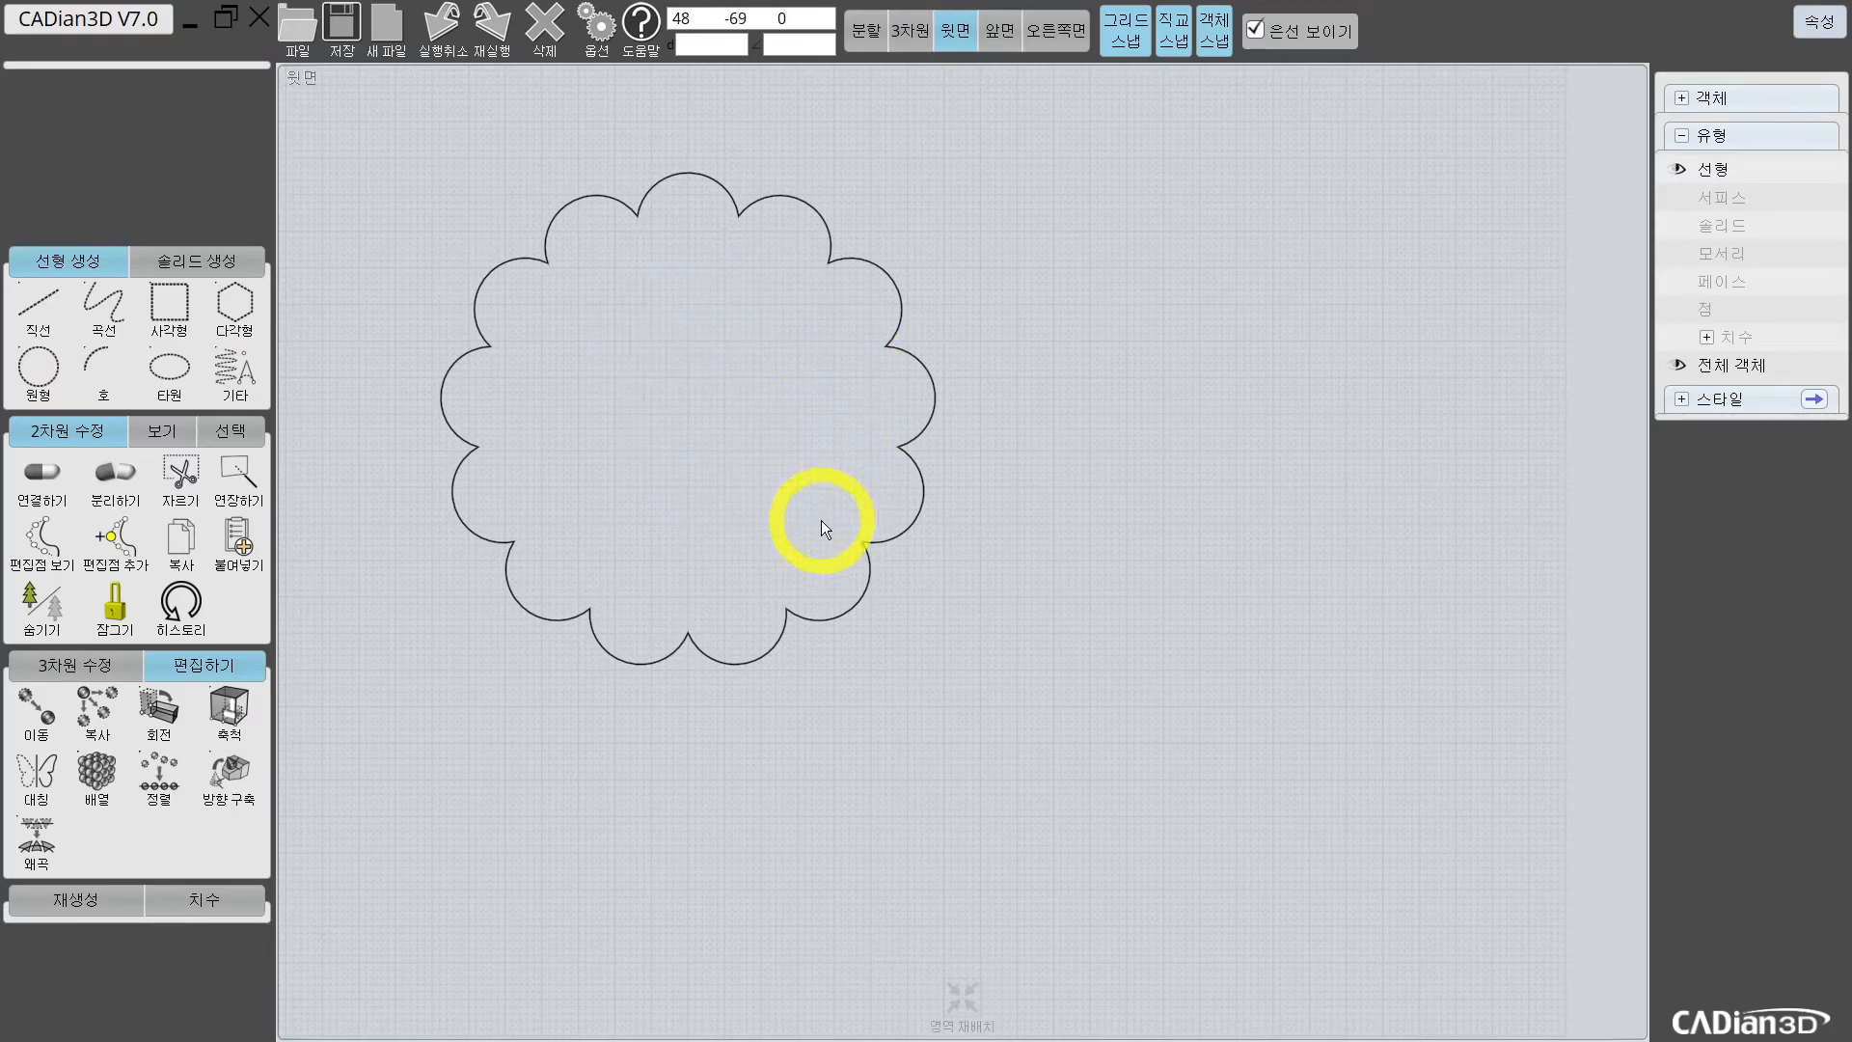
Step: Try a circular array (원형배열) of the scalloped outline around a centre point below it
left_click(502, 555)
left_click(109, 777)
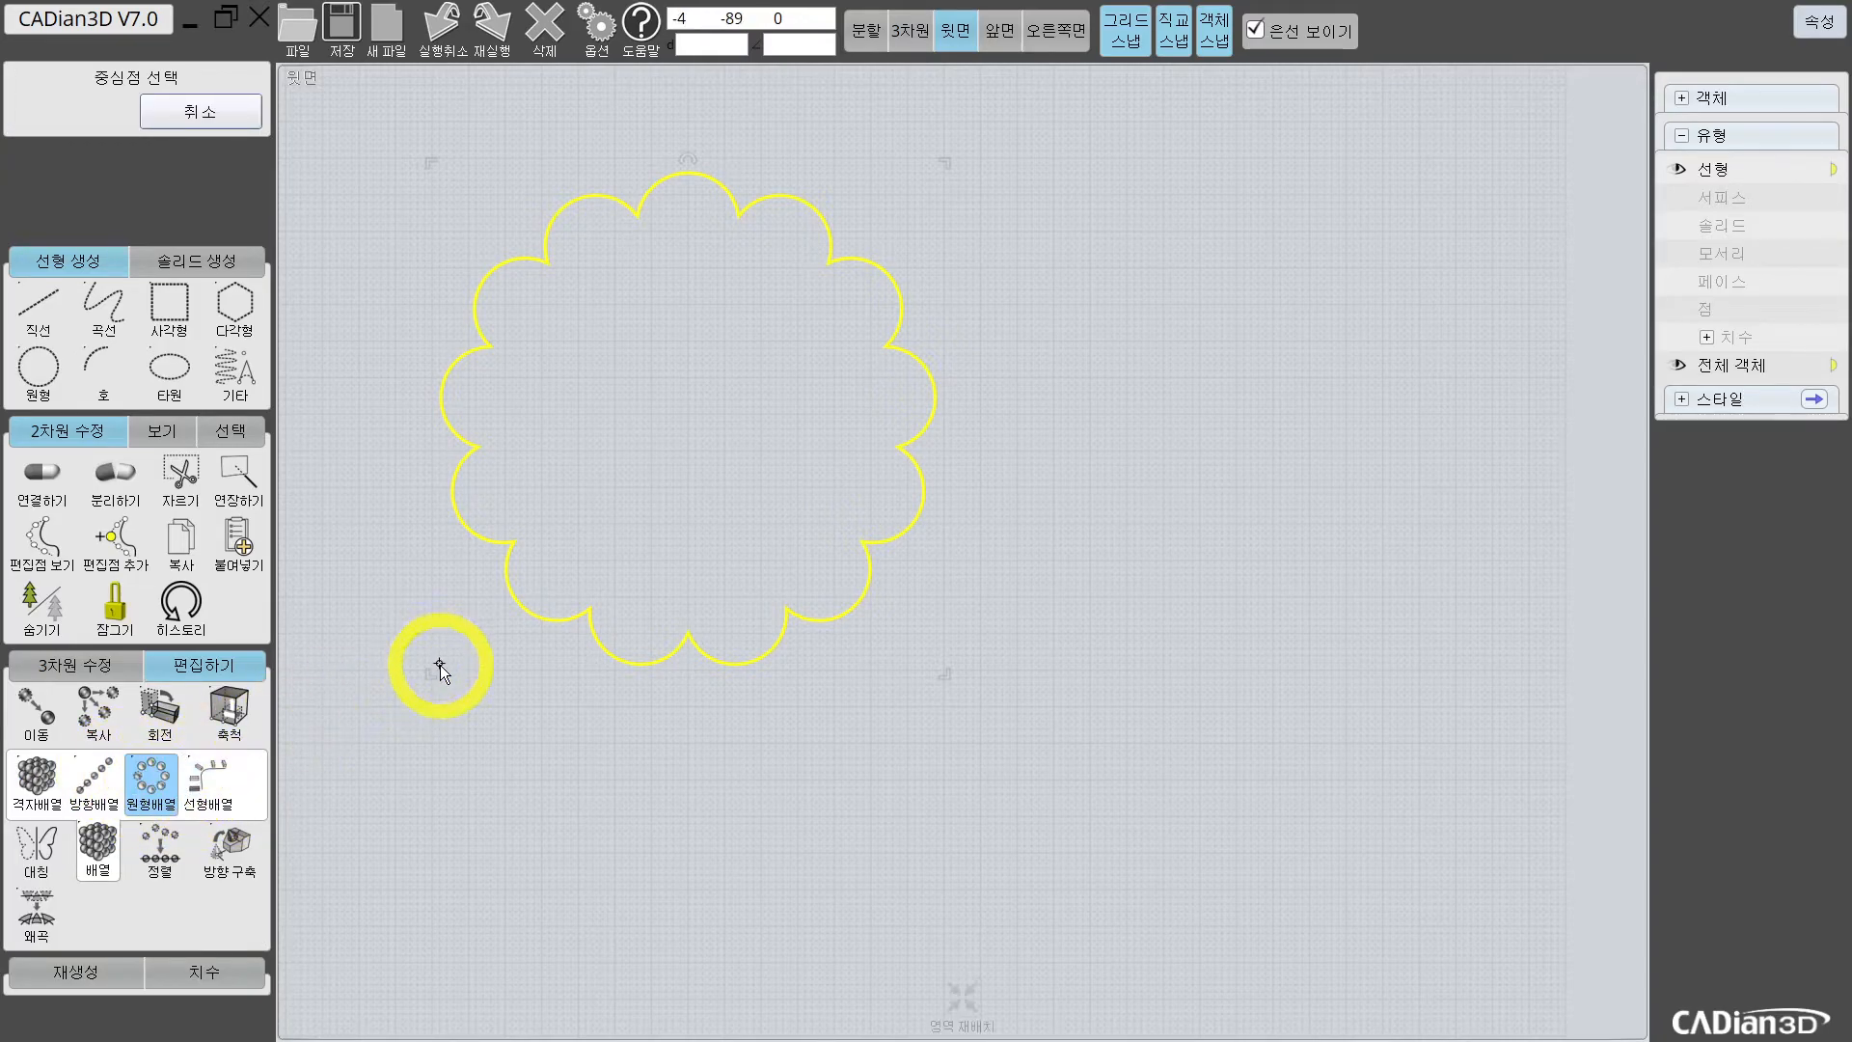
left_click(810, 772)
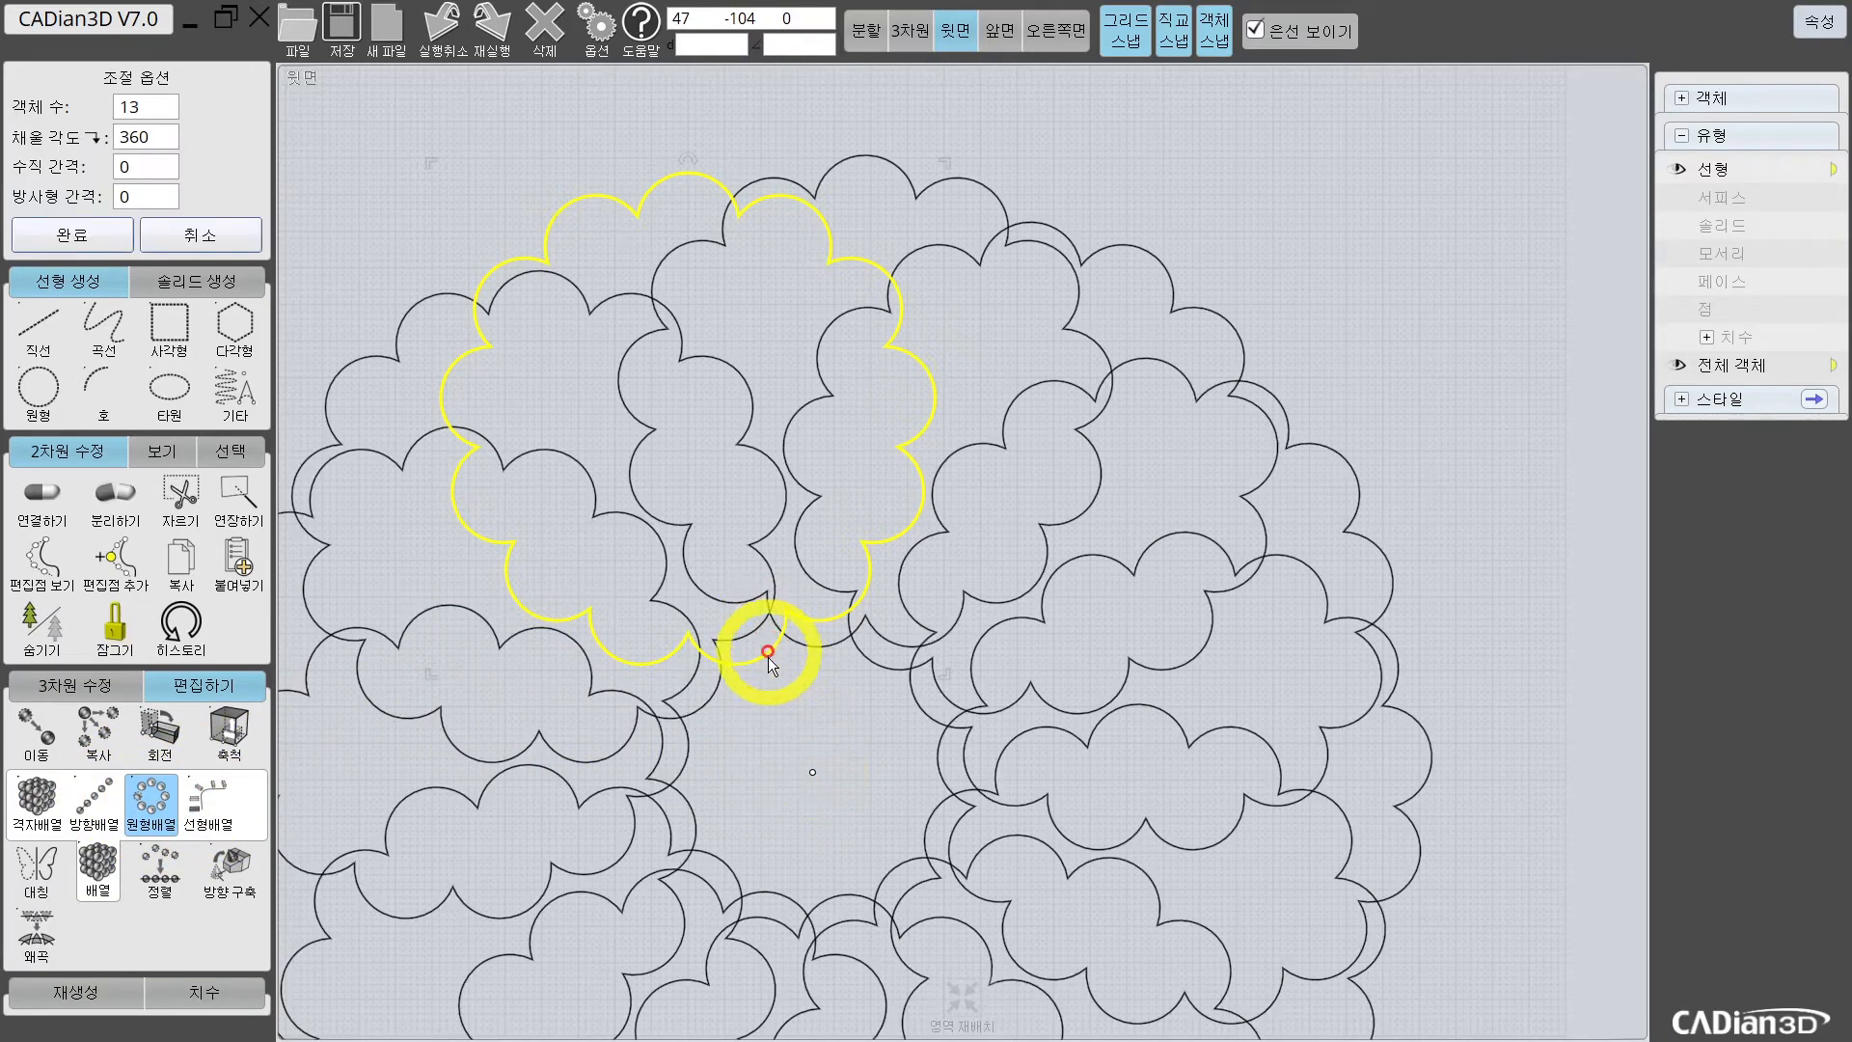
scroll(878, 715, "down", 5)
key("Escape")
key("Escape")
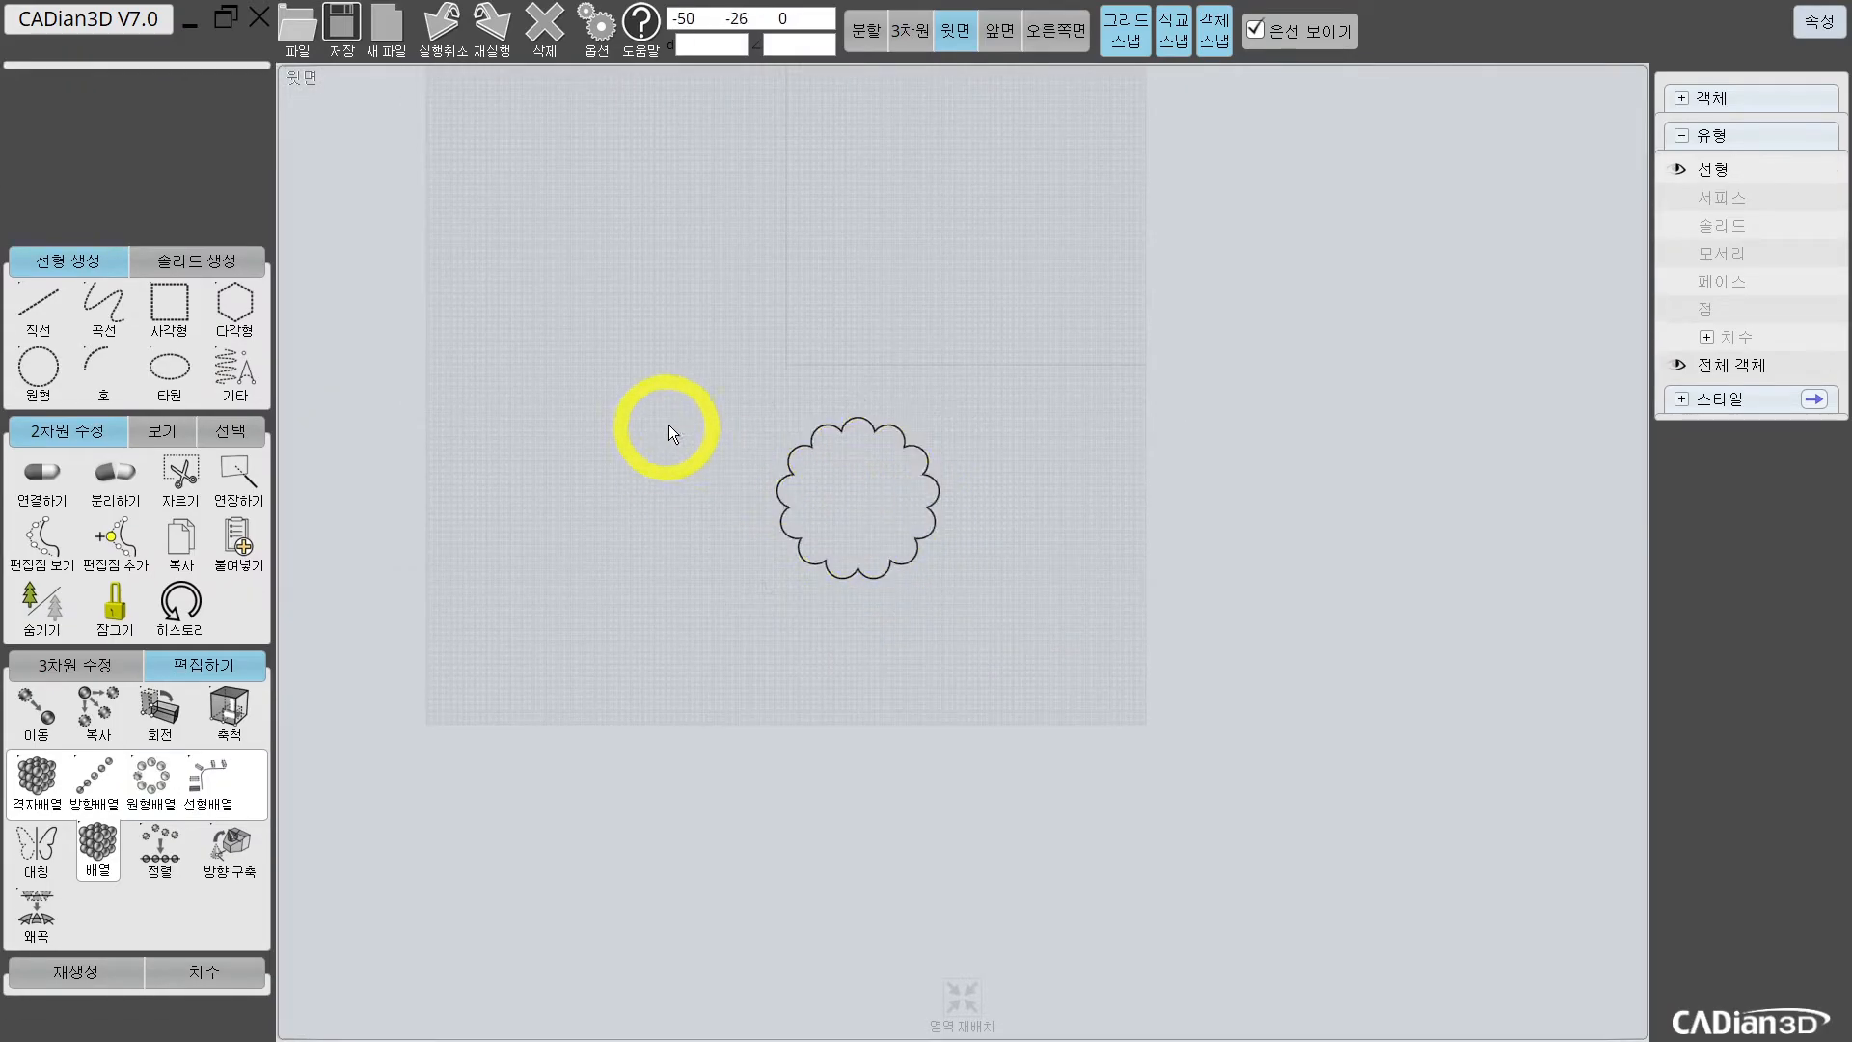
Step: Delete the scalloped outline and switch to the split (분할) four-view layout
left_click(828, 405)
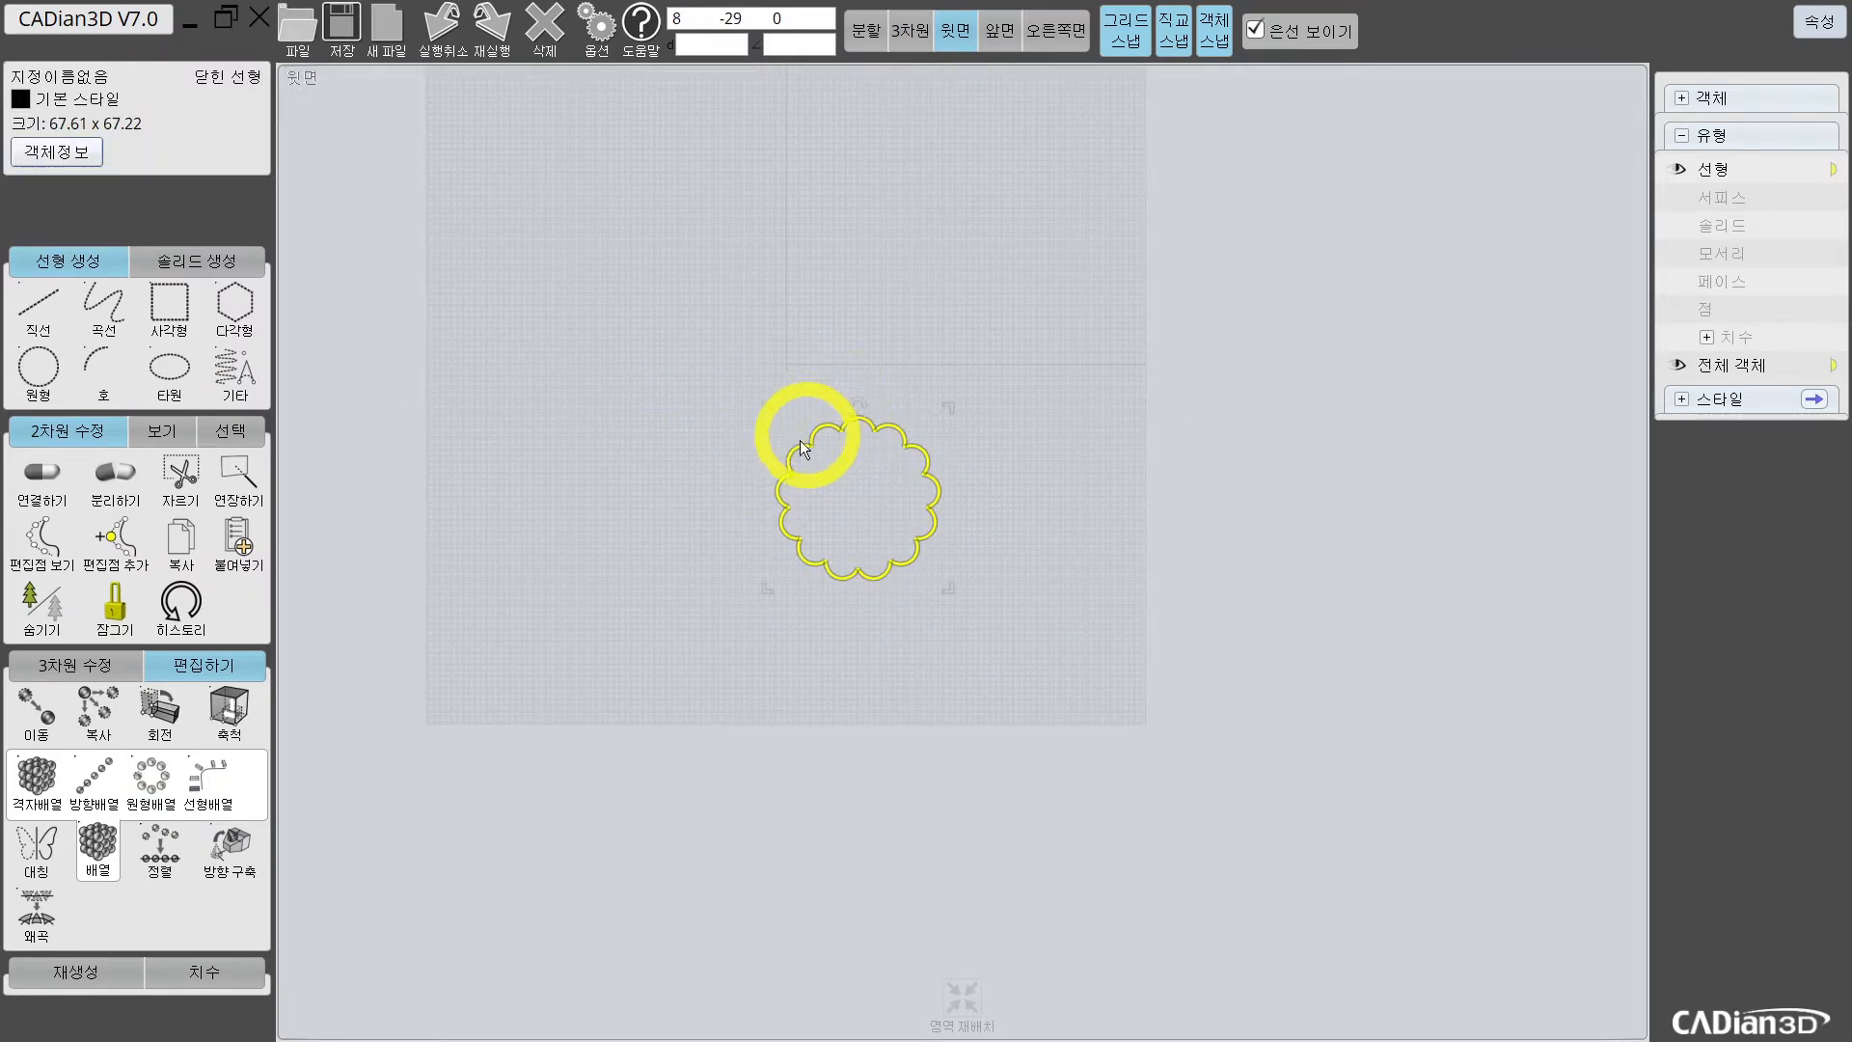
key("Delete")
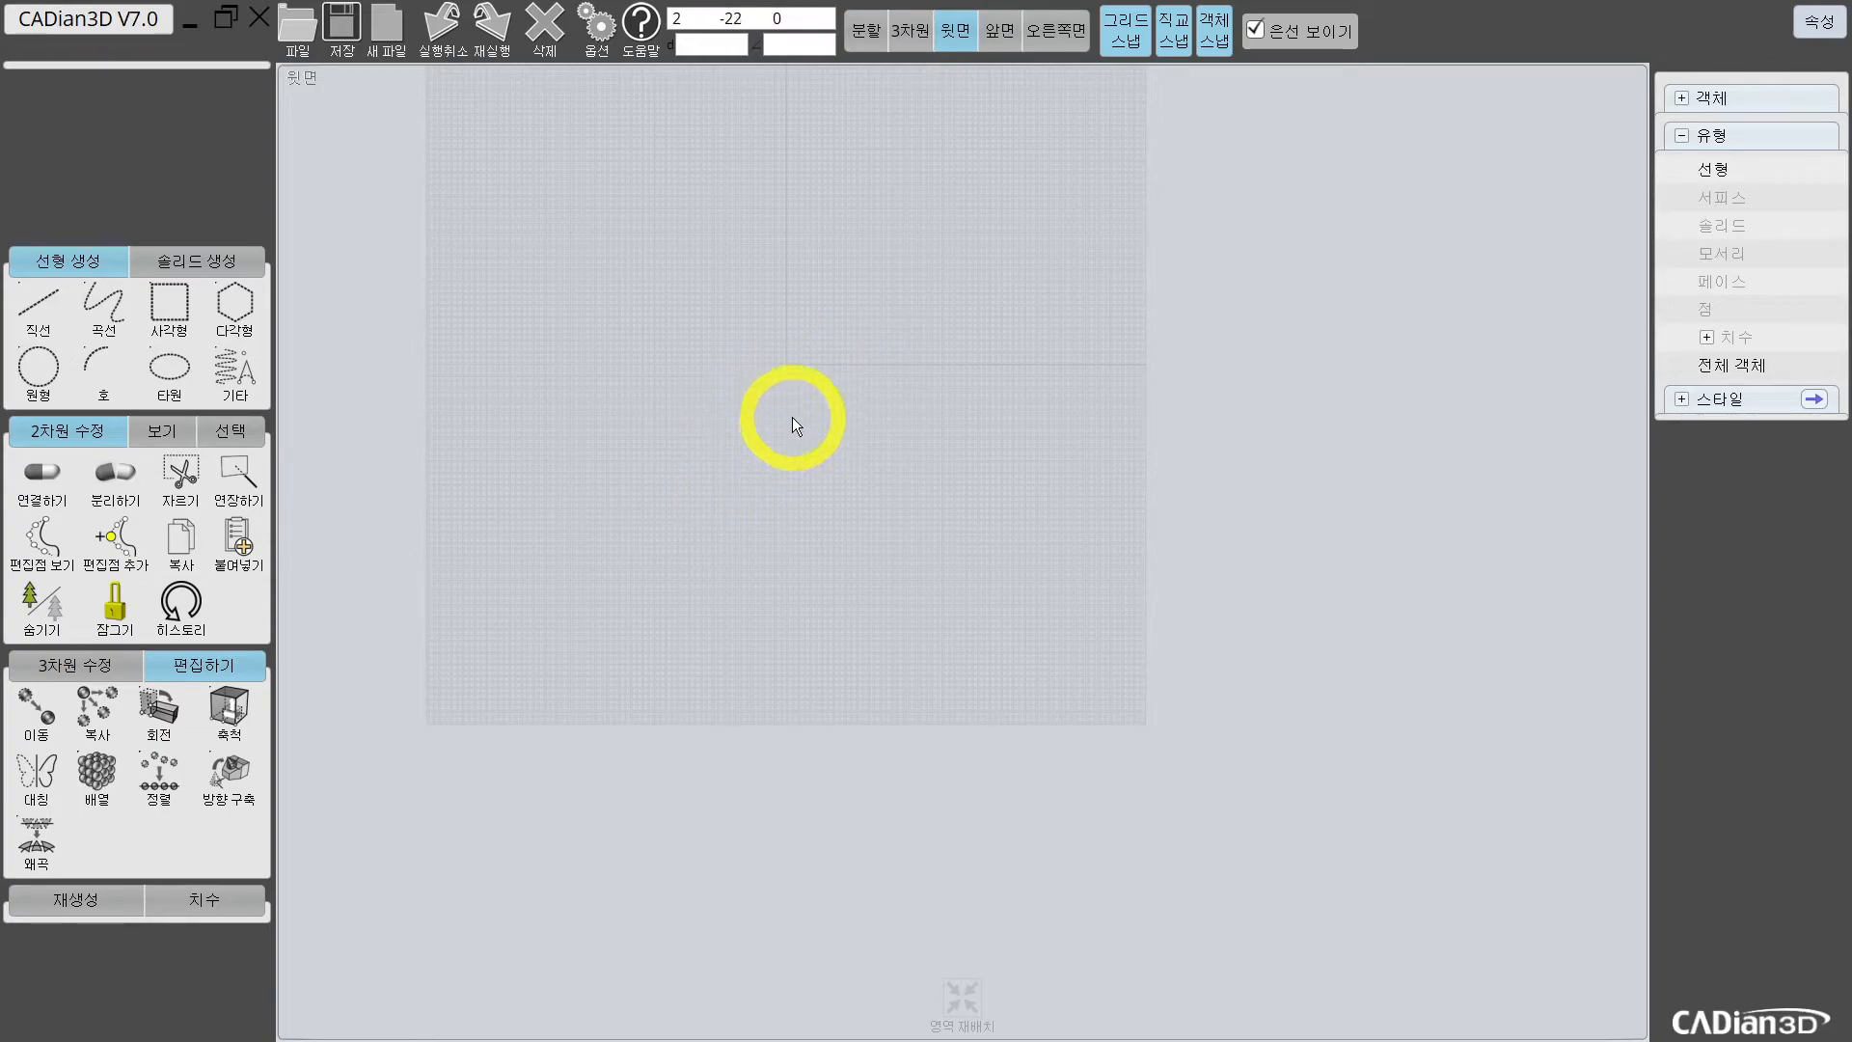
left_click(96, 772)
left_click(151, 779)
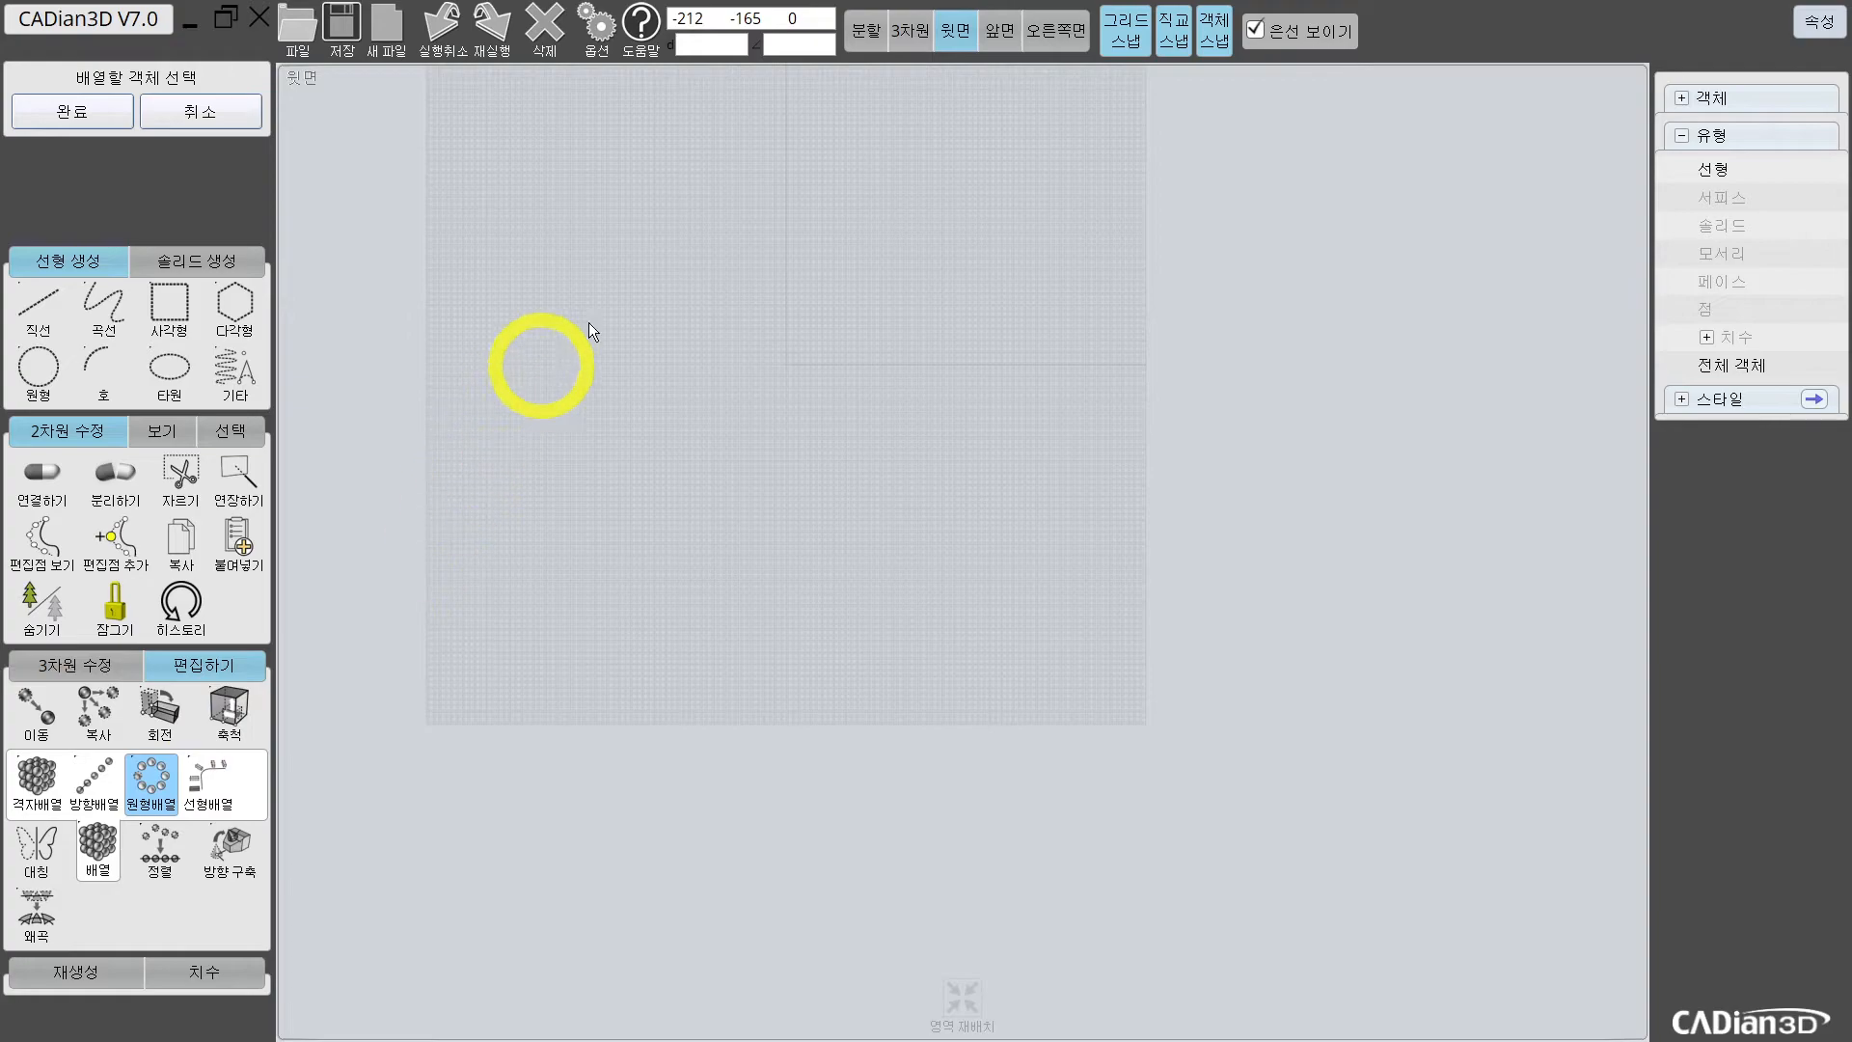
left_click(866, 31)
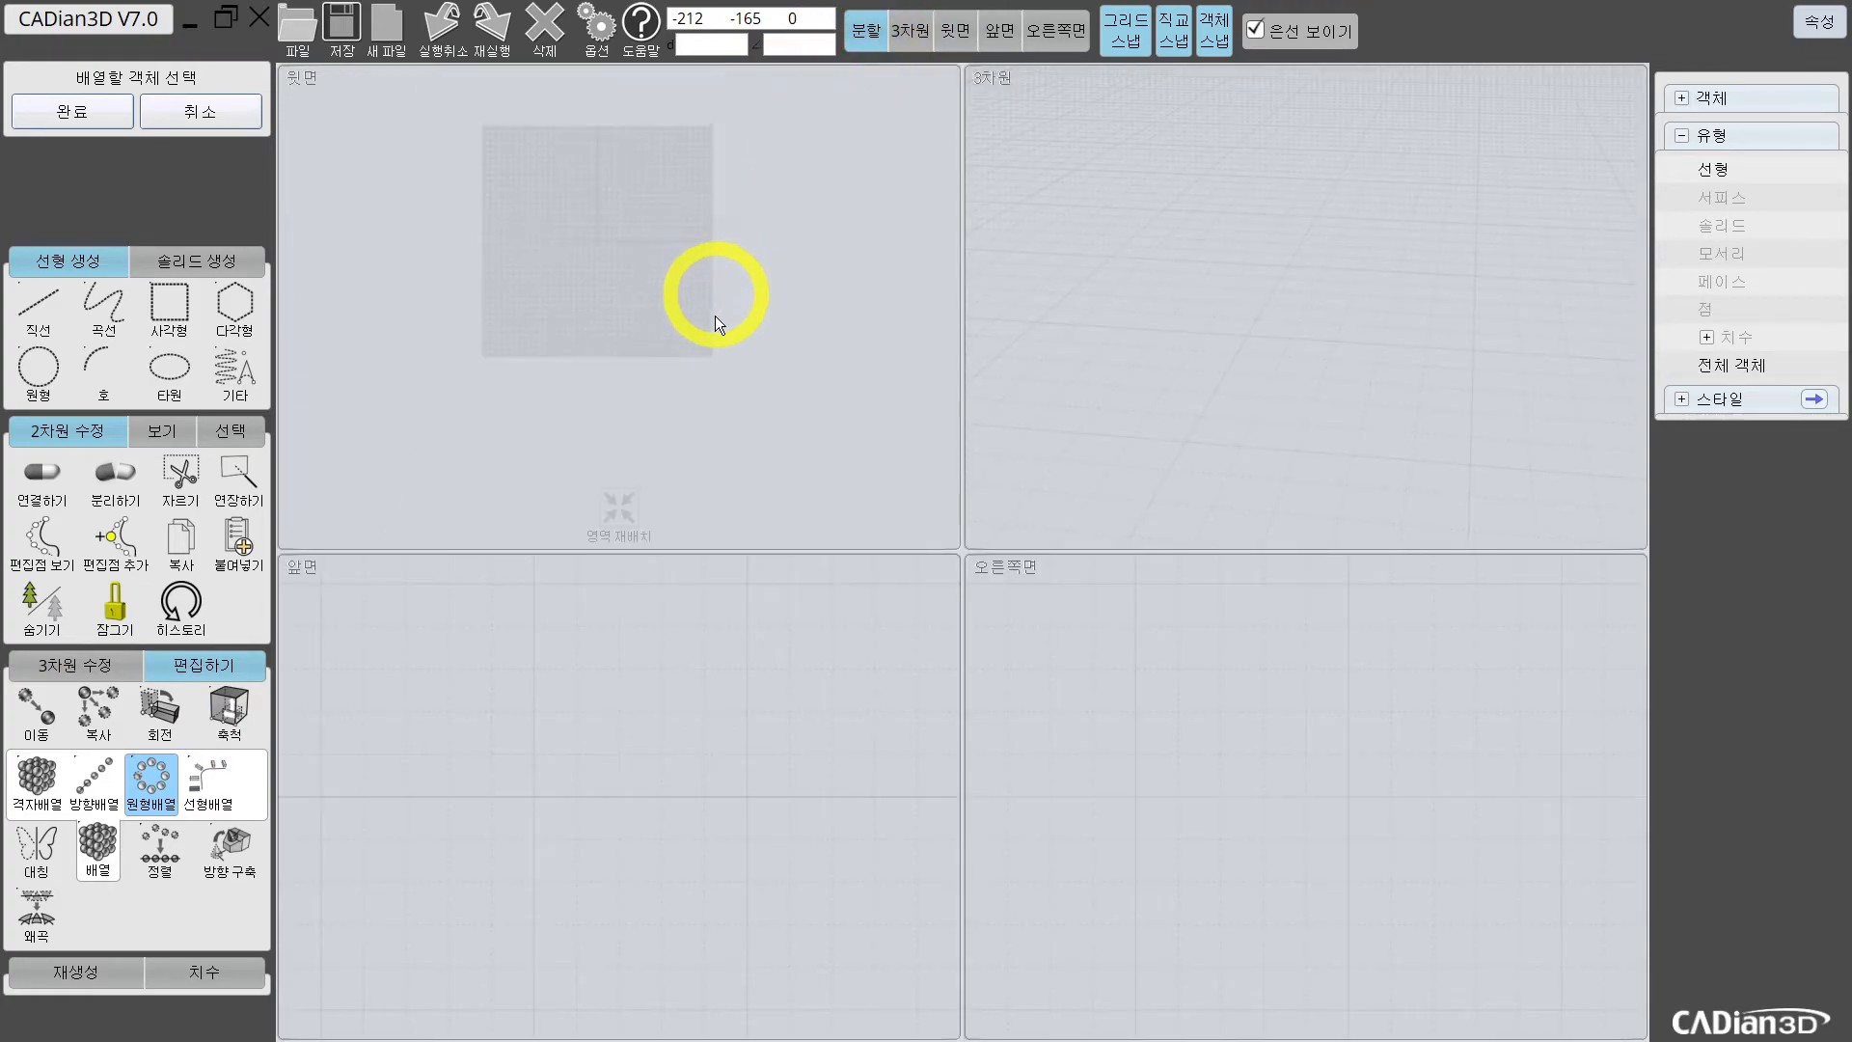
key("Escape")
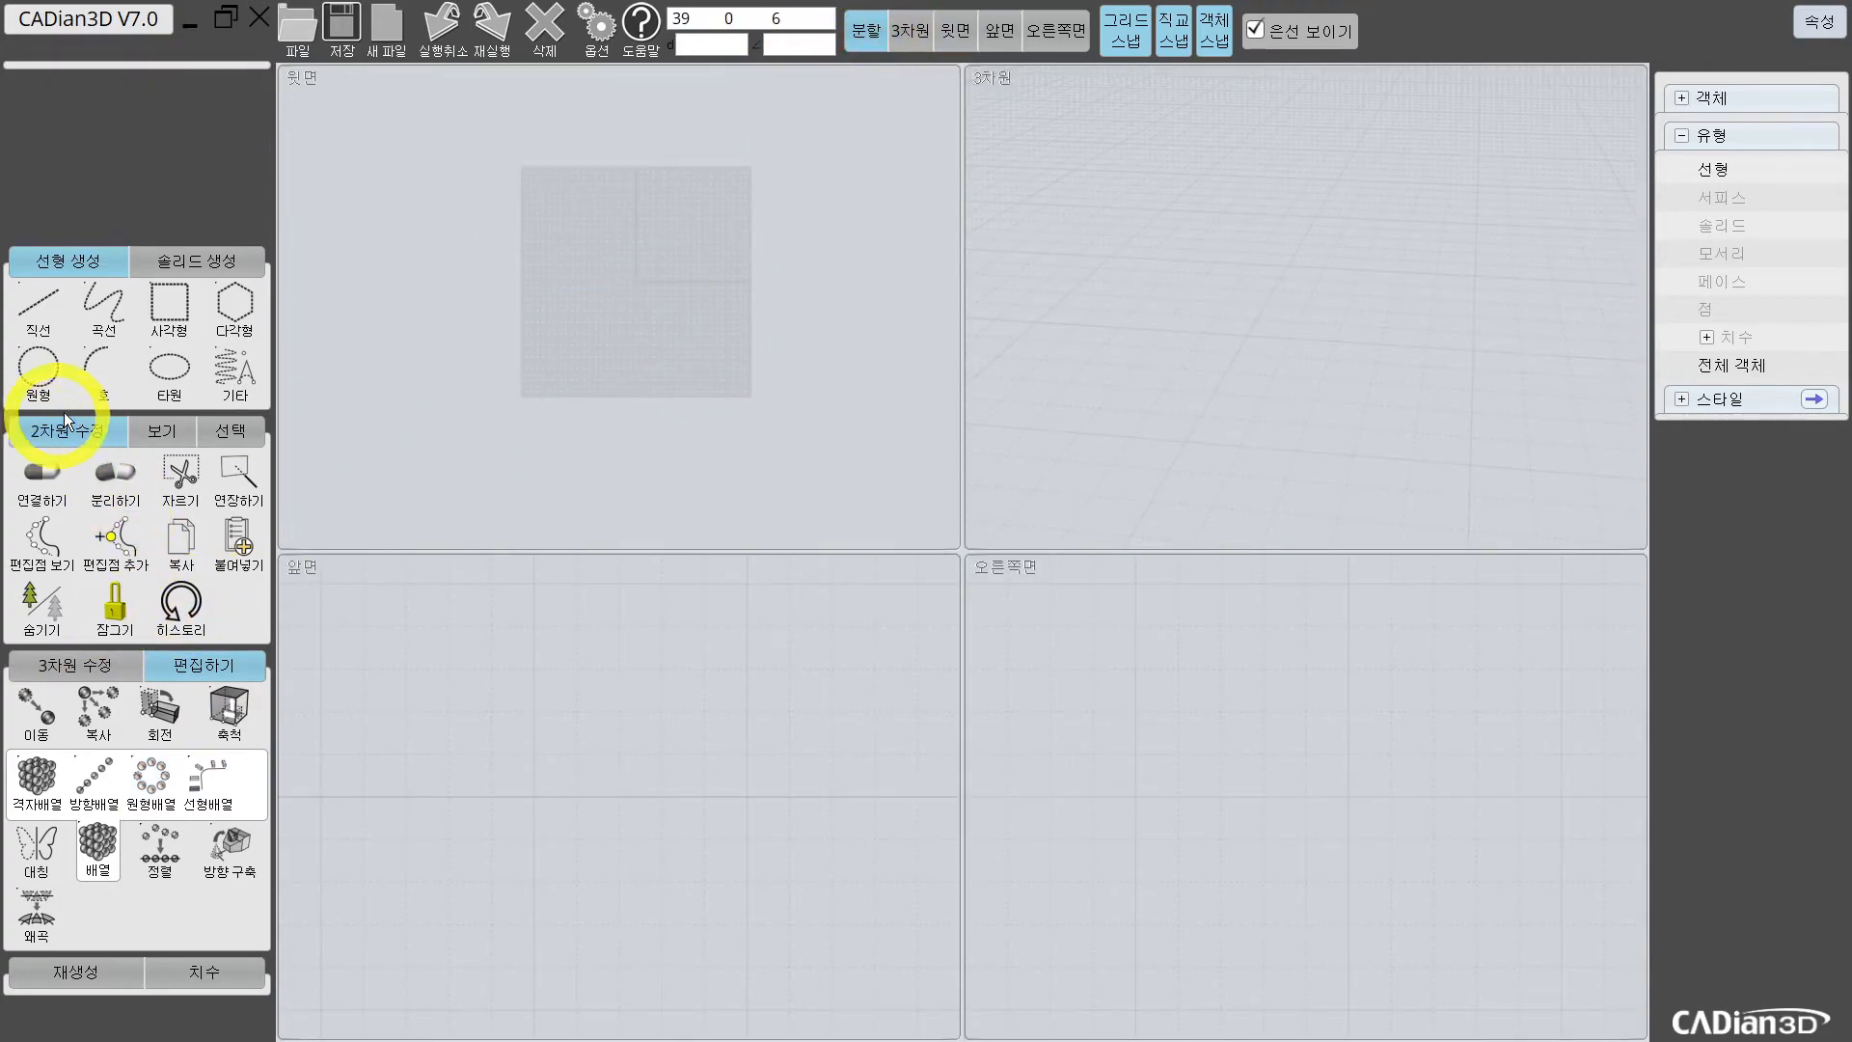
Step: Create a solid sphere (구) beside the grid's left edge in the top view
left_click(143, 261)
left_click(168, 332)
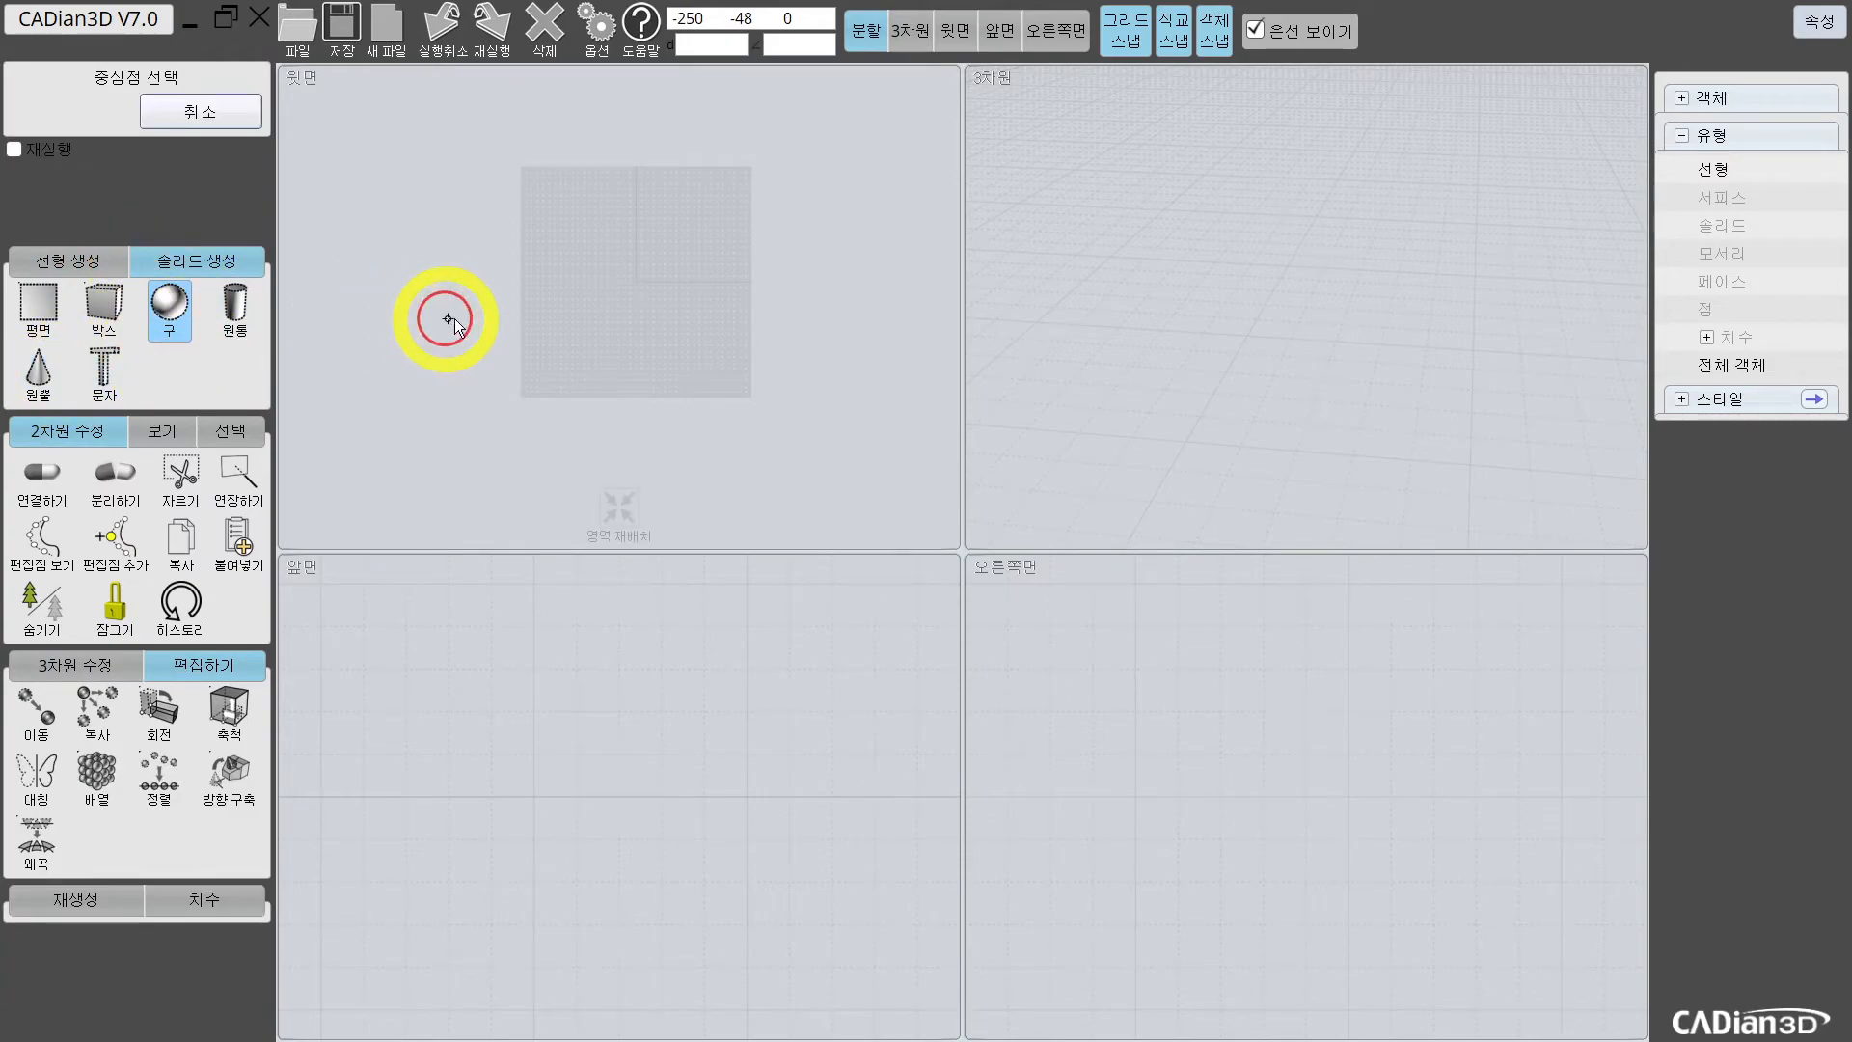
left_click(512, 324)
left_click(528, 329)
scroll(588, 330, "up", 5)
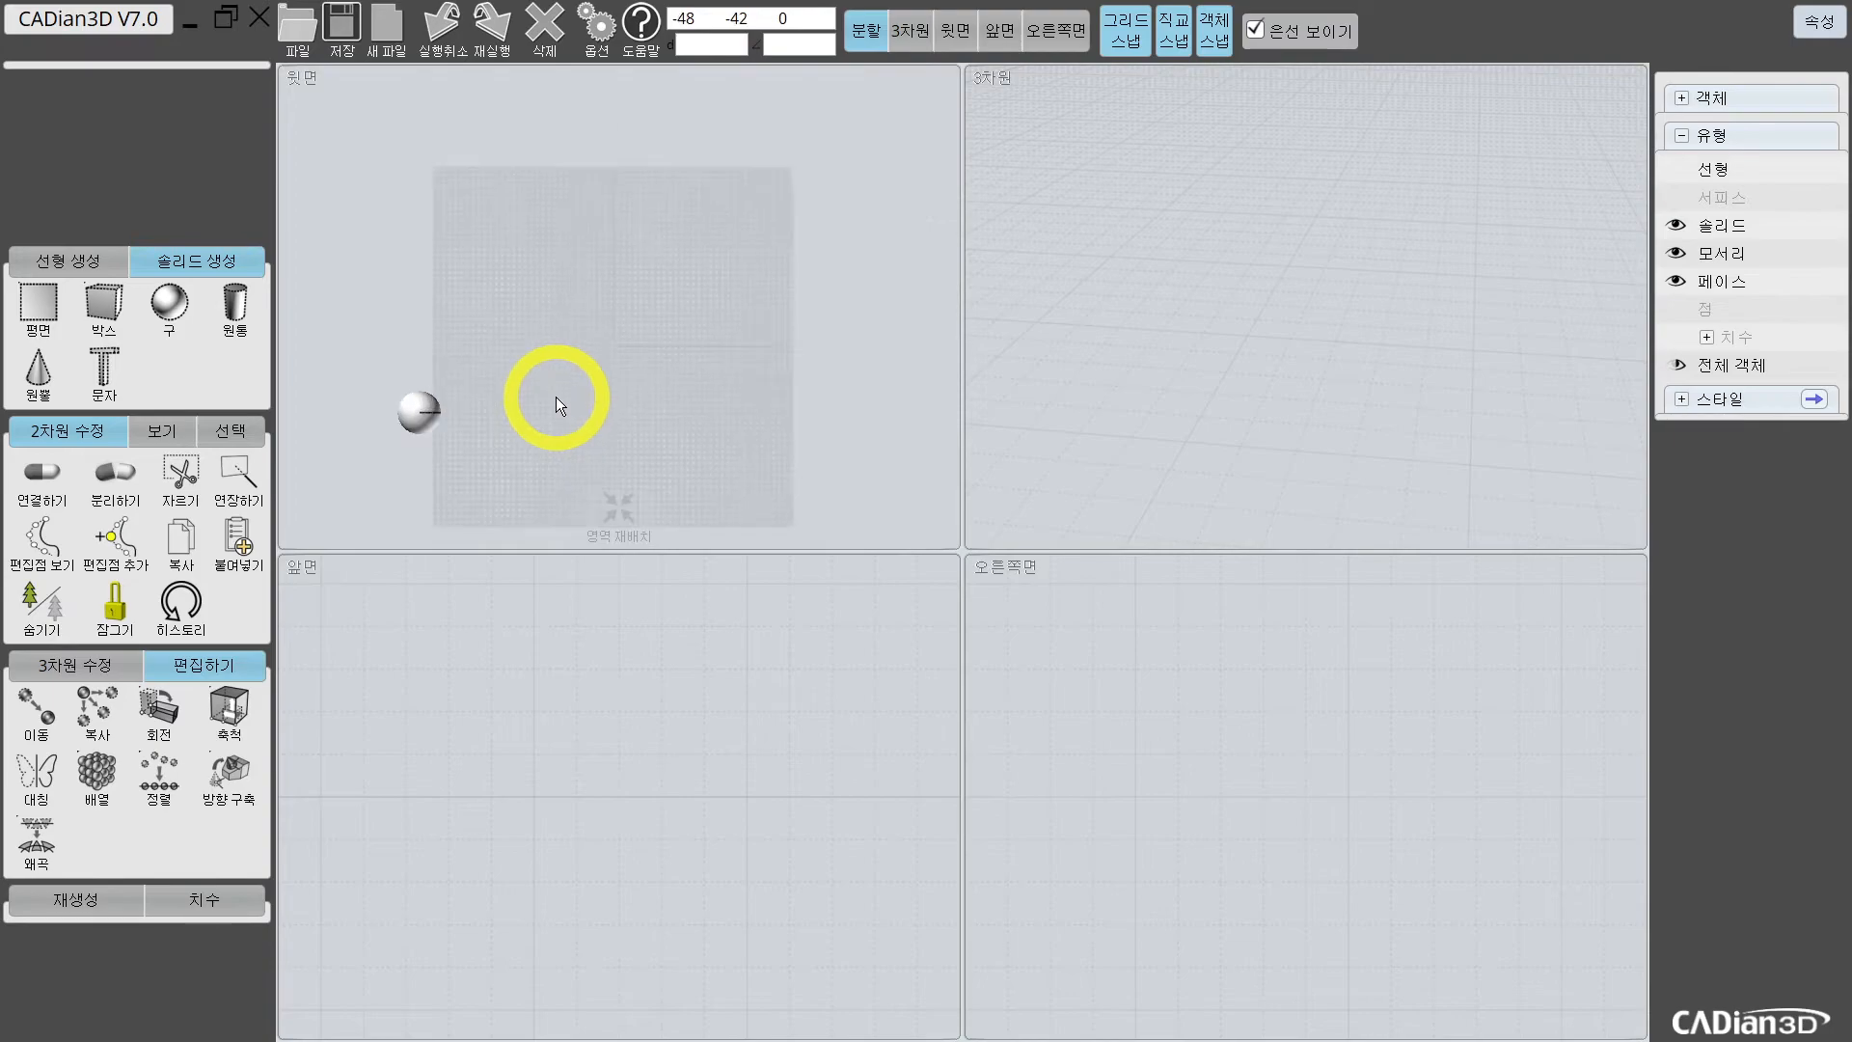
Step: Draw a wavy S-shaped control-point curve (제어점) across the grid in the top view, starting to the right of the sphere
left_click(622, 512)
scroll(762, 473, "down", 8)
middle_click_drag(843, 467, 435, 357)
right_click(634, 538)
left_click(634, 538)
scroll(608, 347, "down", 8)
left_click(58, 263)
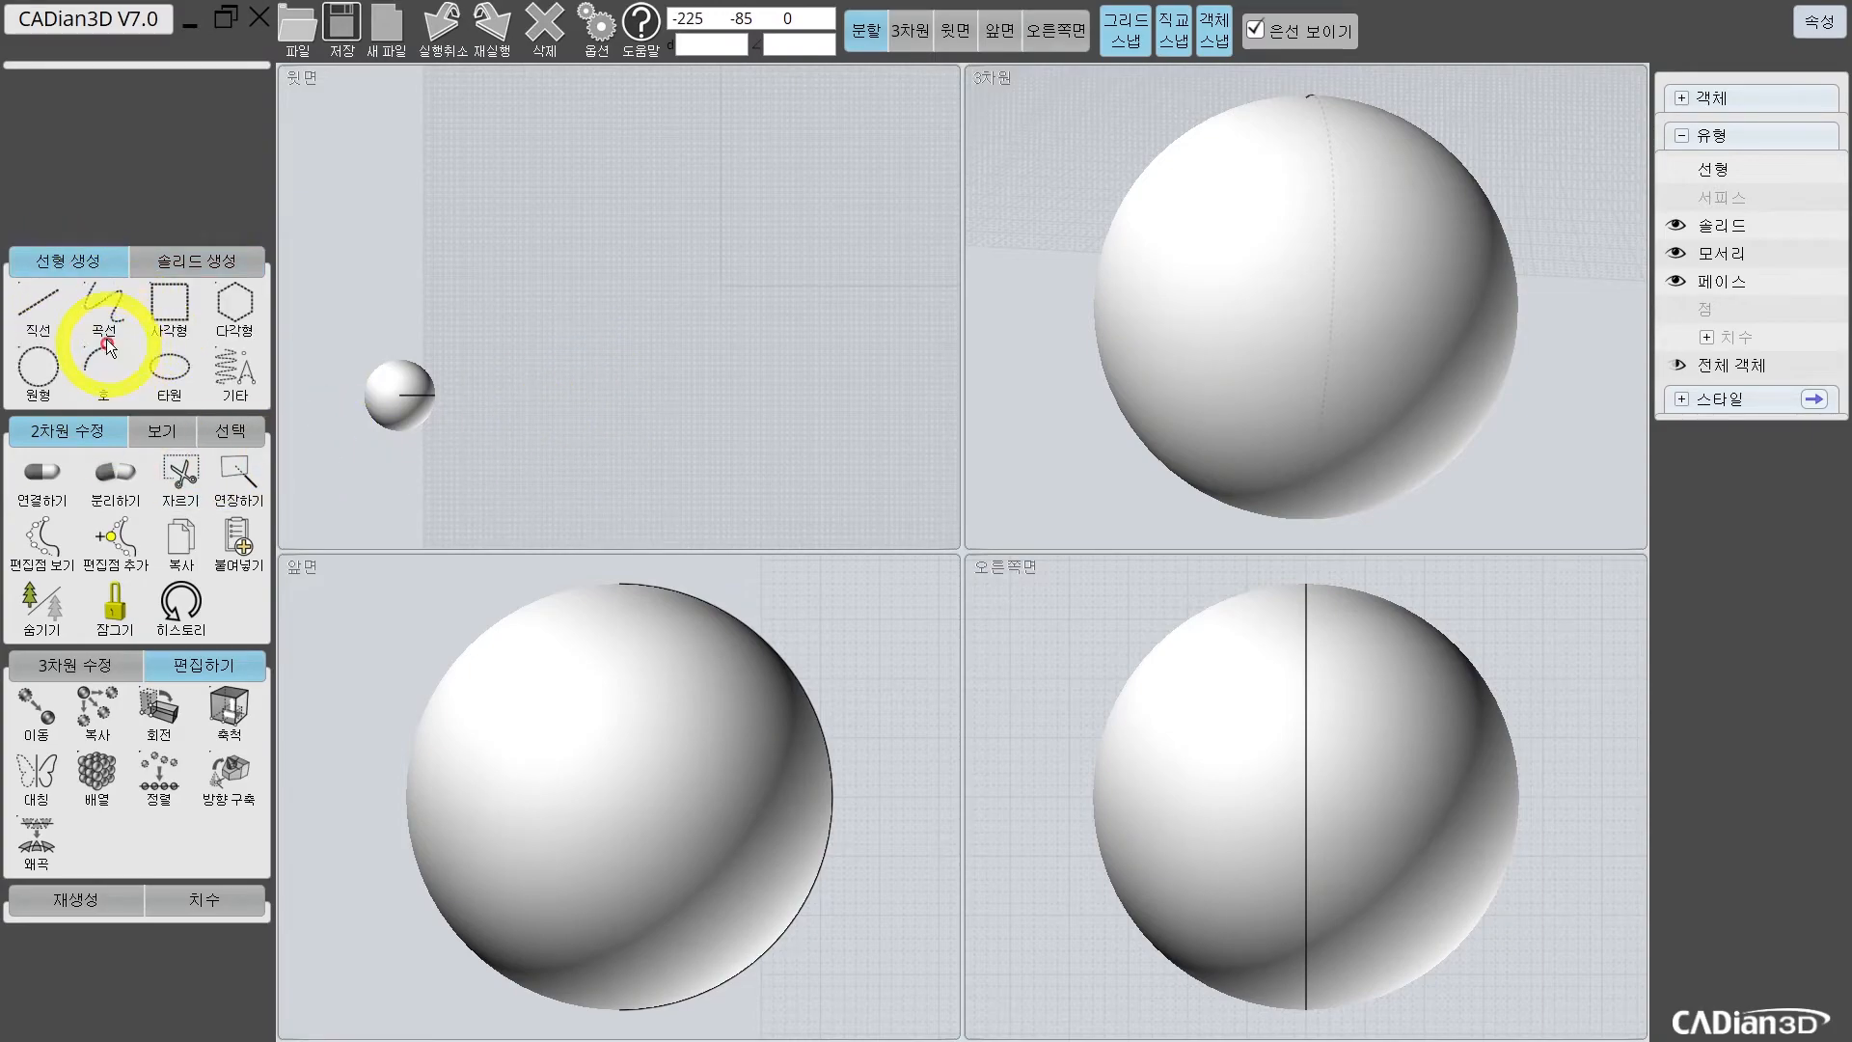
left_click(104, 331)
left_click(521, 427)
left_click(521, 272)
left_click(526, 209)
left_click(642, 187)
left_click(706, 258)
left_click(749, 371)
left_click(865, 409)
left_click(749, 323)
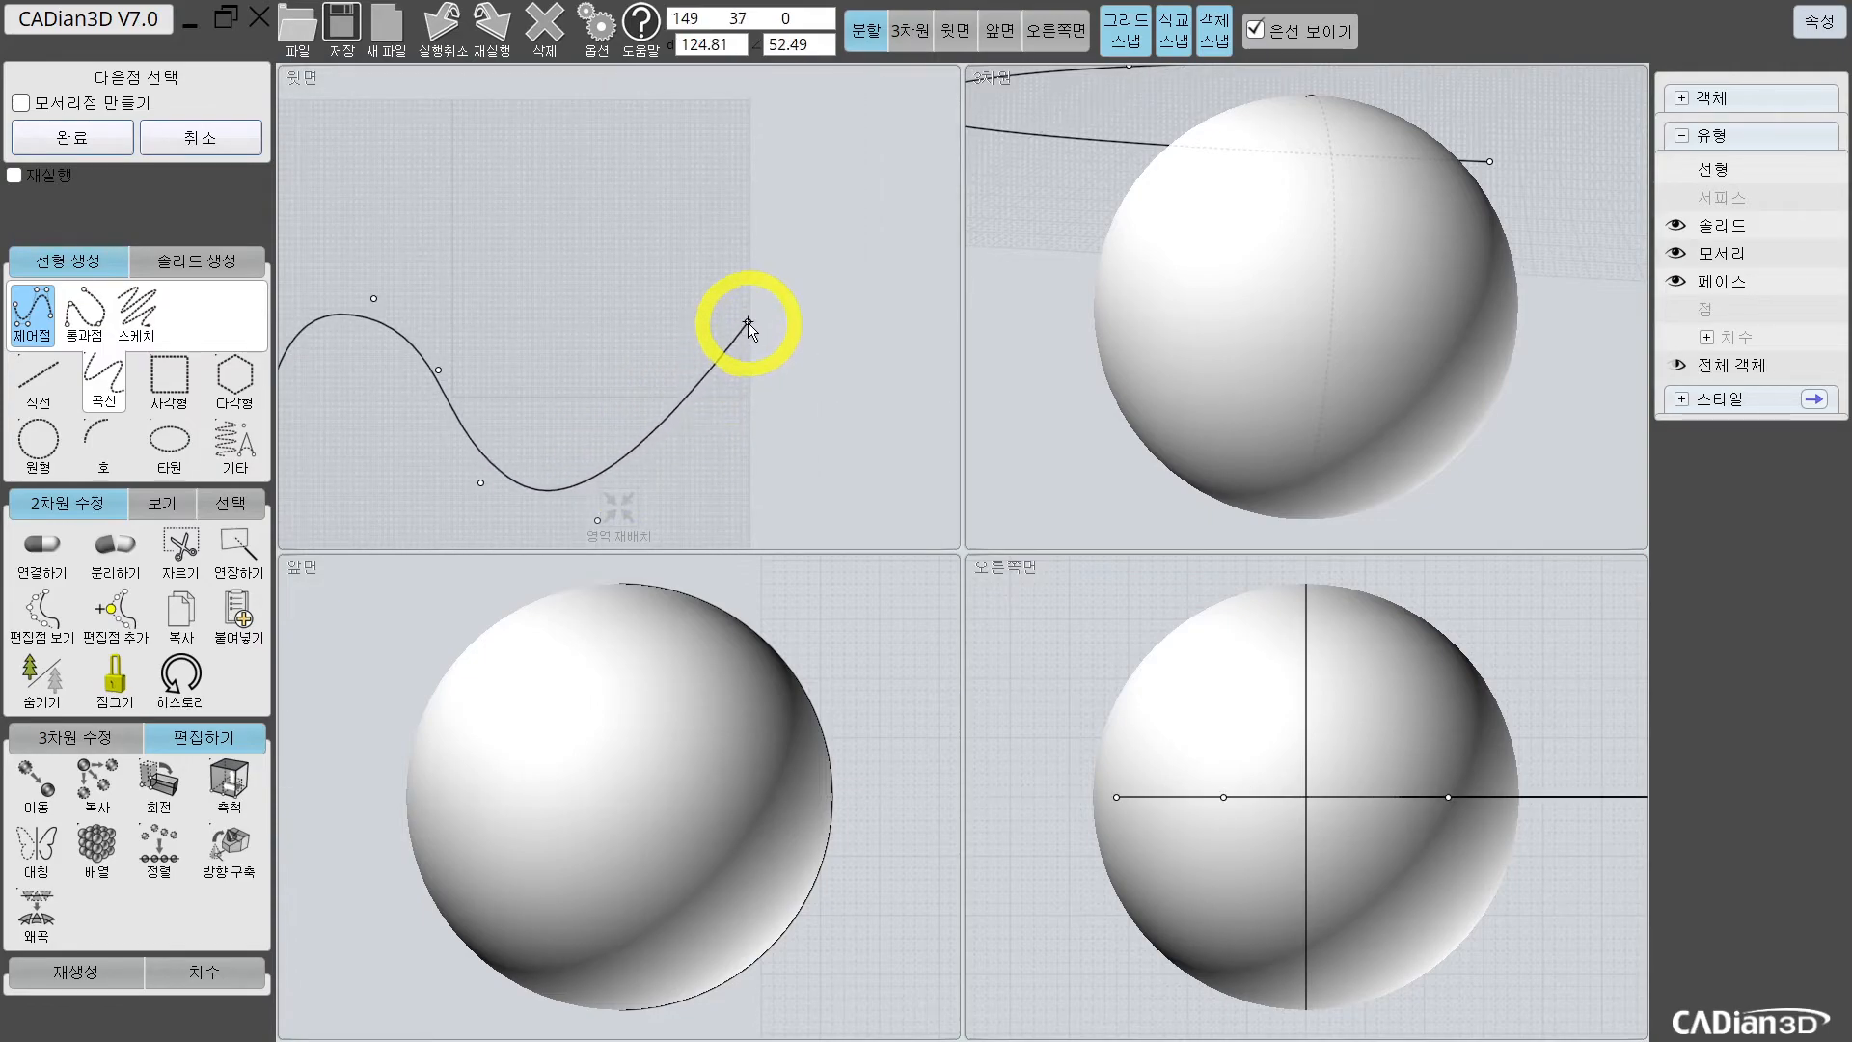
right_click(748, 322)
left_click(634, 326)
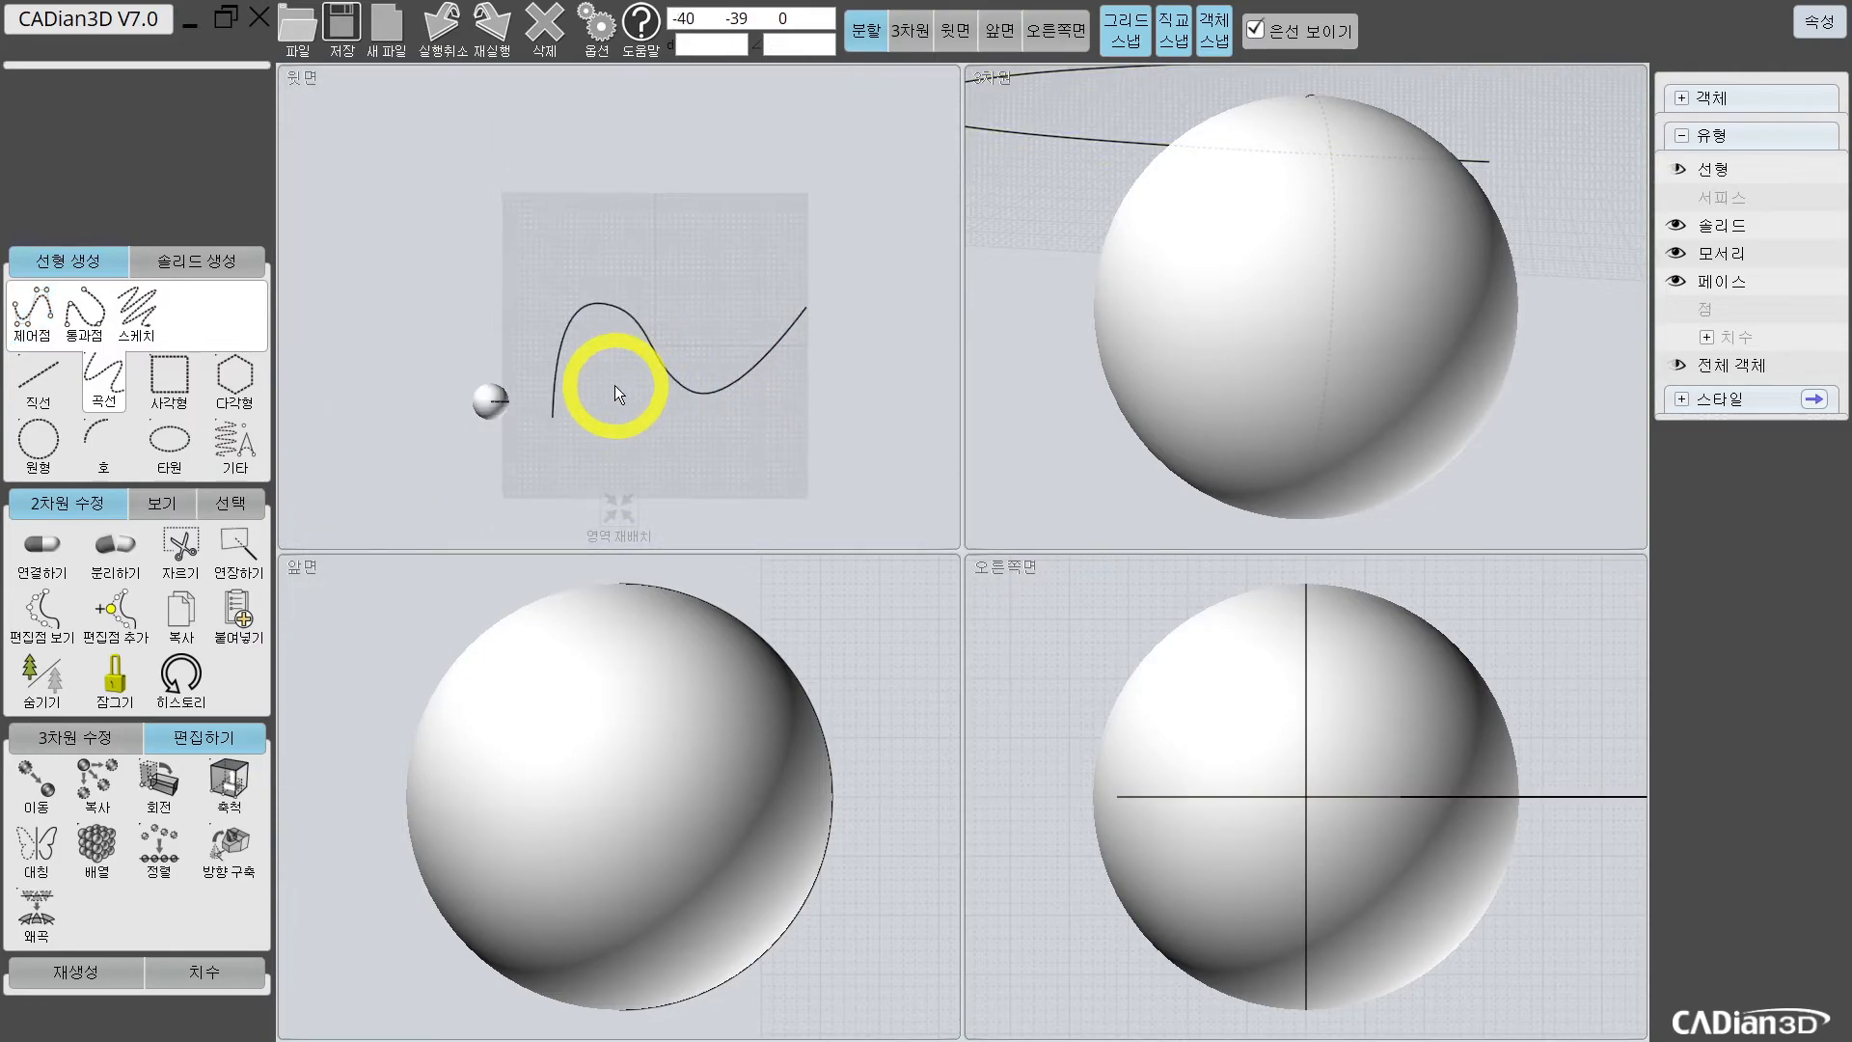
Step: Array the sphere along the wavy curve with the linear array (선형배열)
left_click(93, 861)
left_click(210, 785)
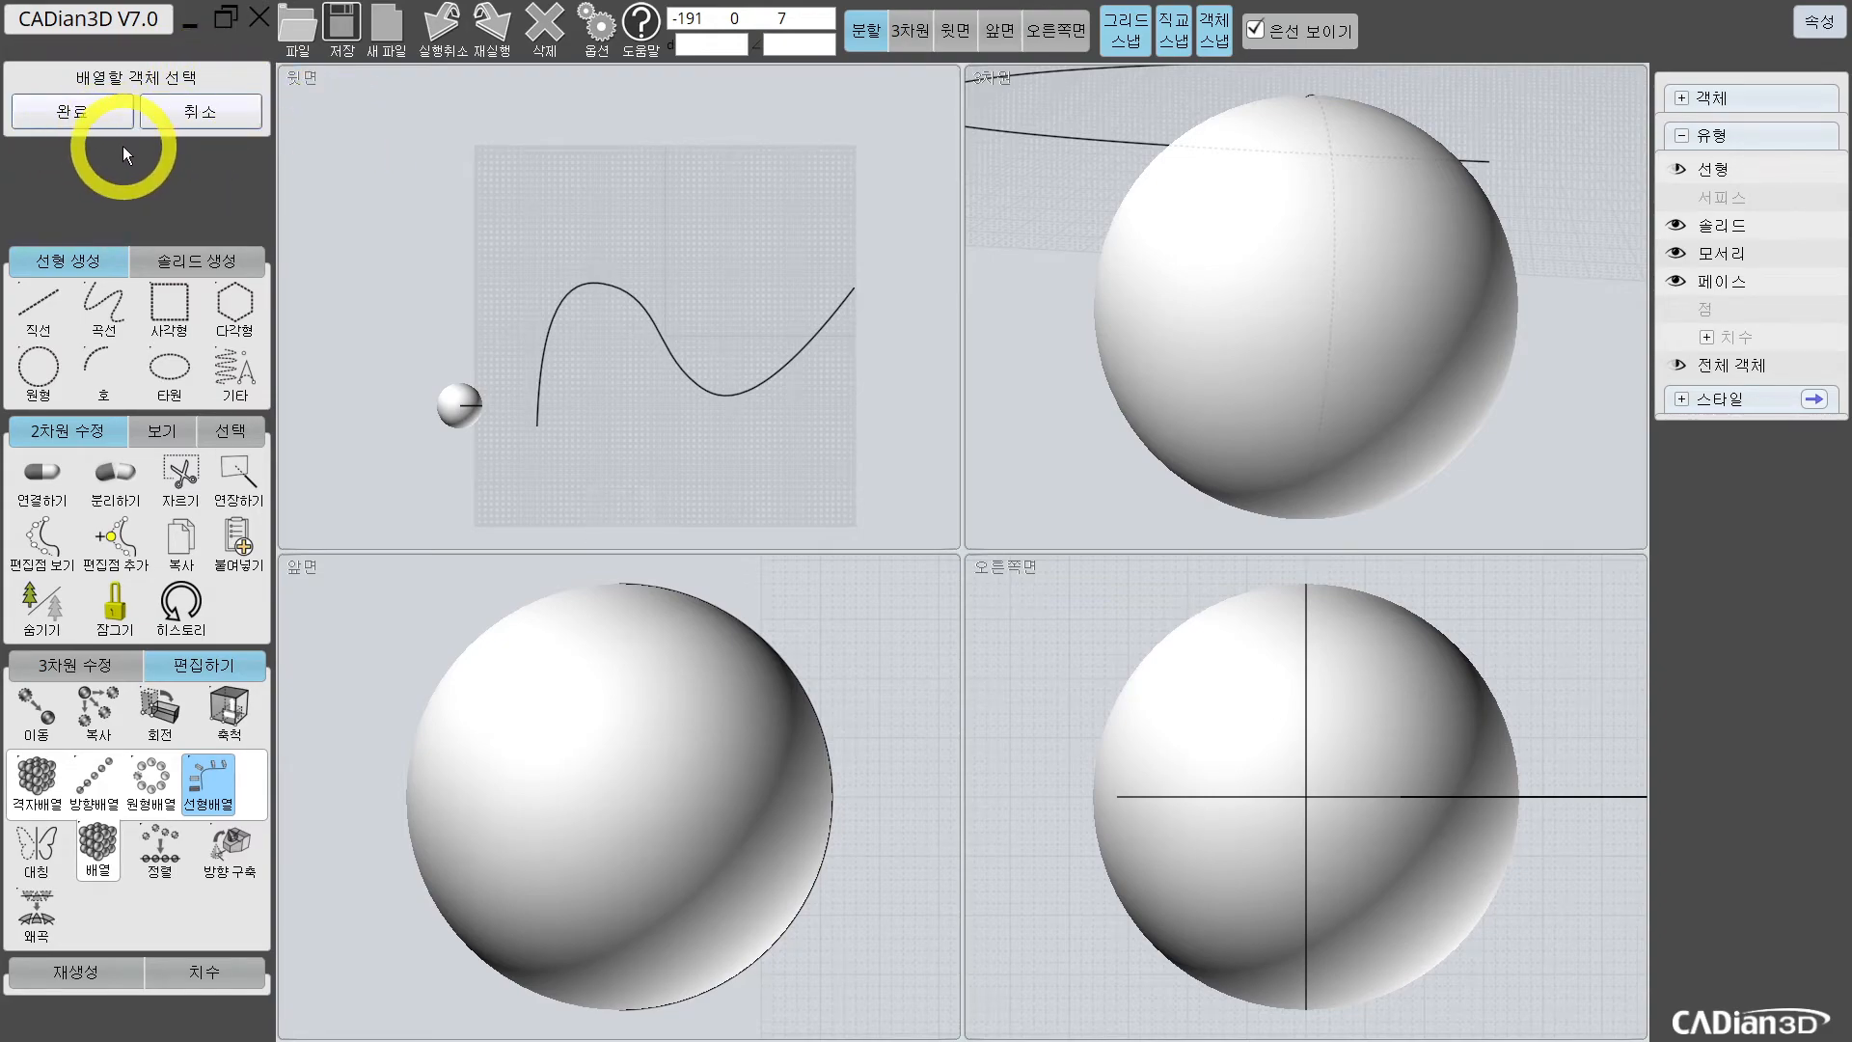
left_click(460, 401)
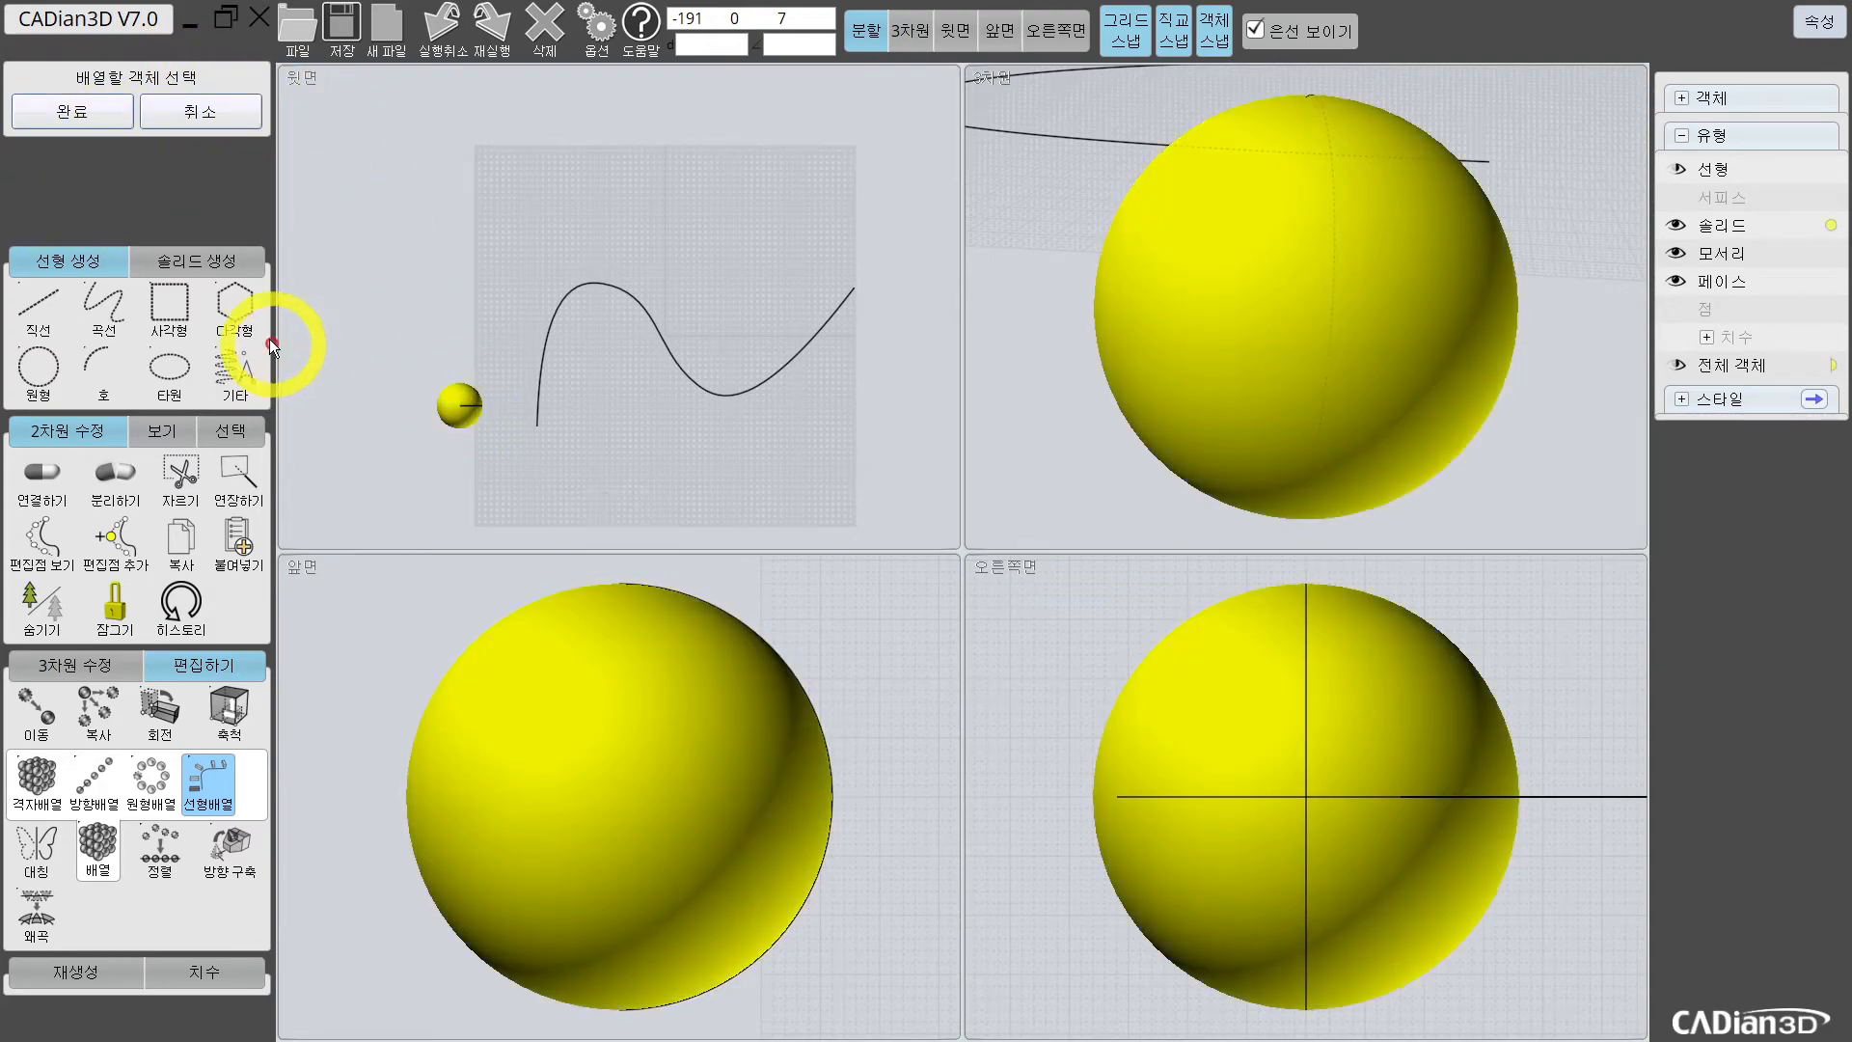
left_click(104, 114)
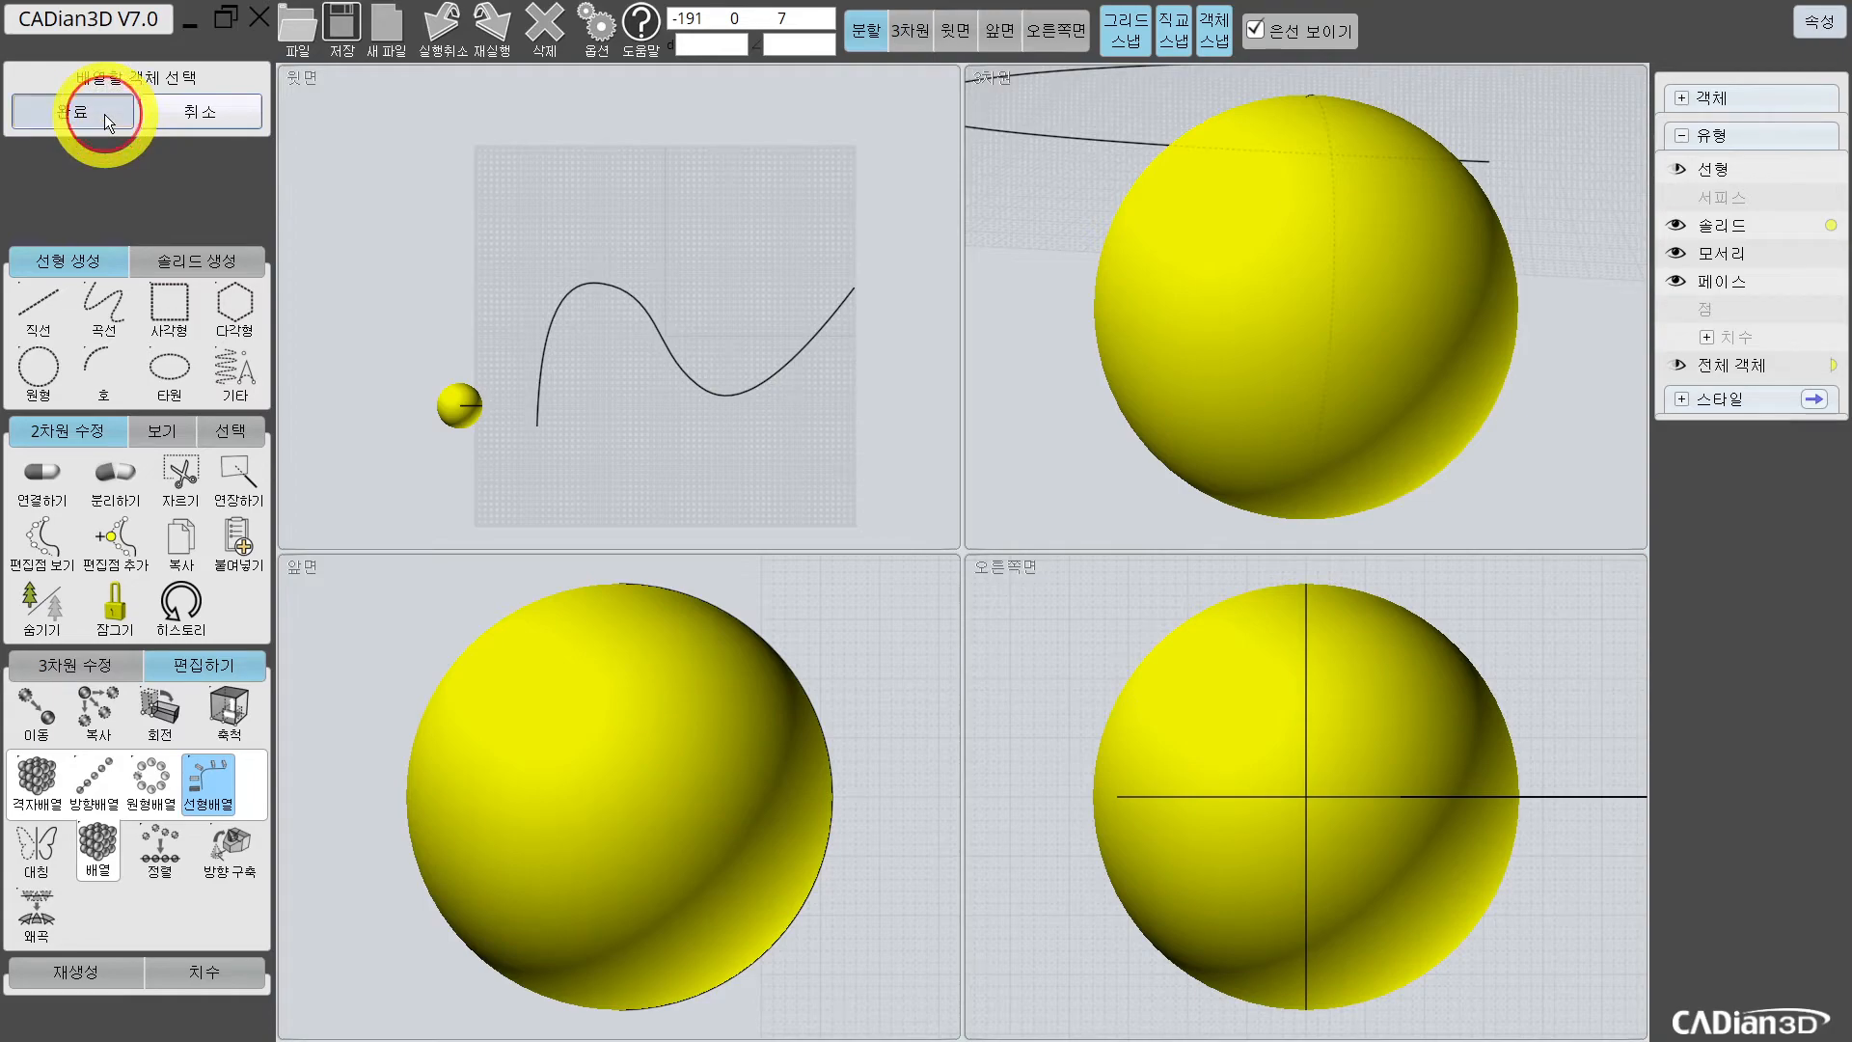
left_click(605, 294)
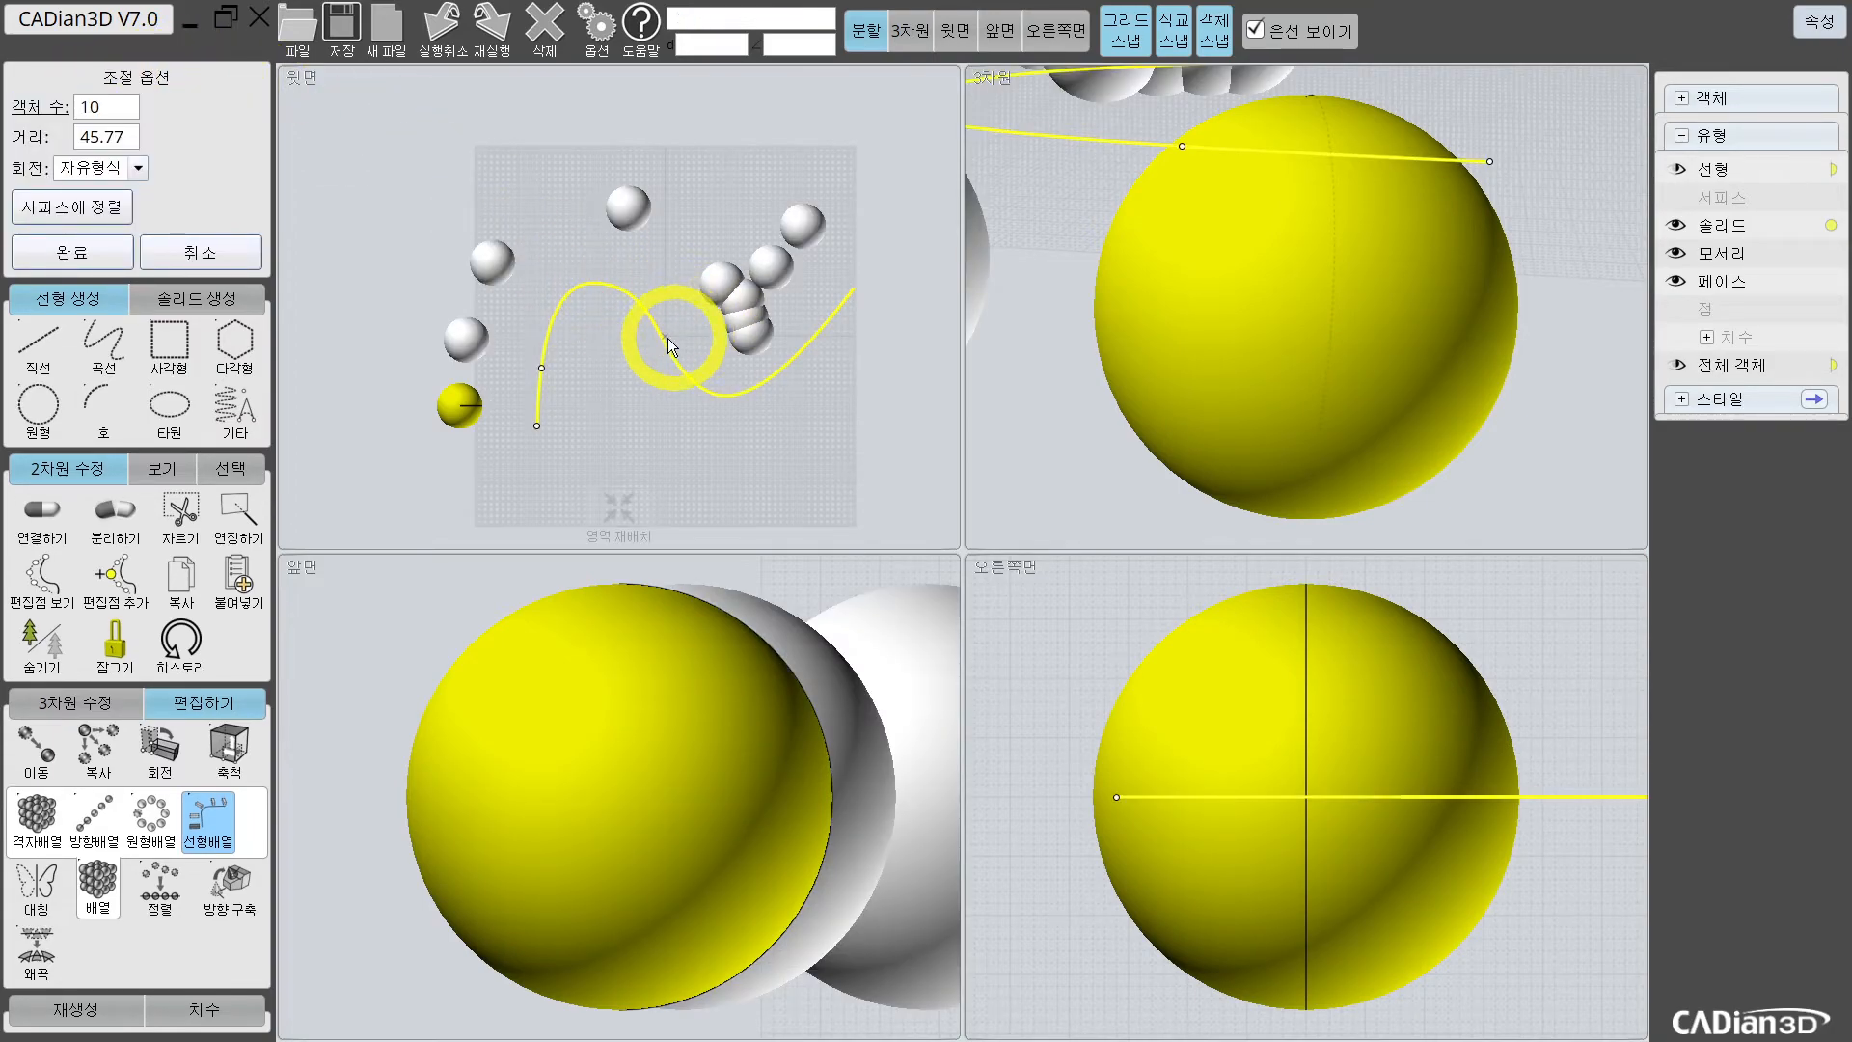
Step: Try an object count (객체 수) of 3 for the linear array, and cancel the array
middle_click_drag(673, 338, 537, 331)
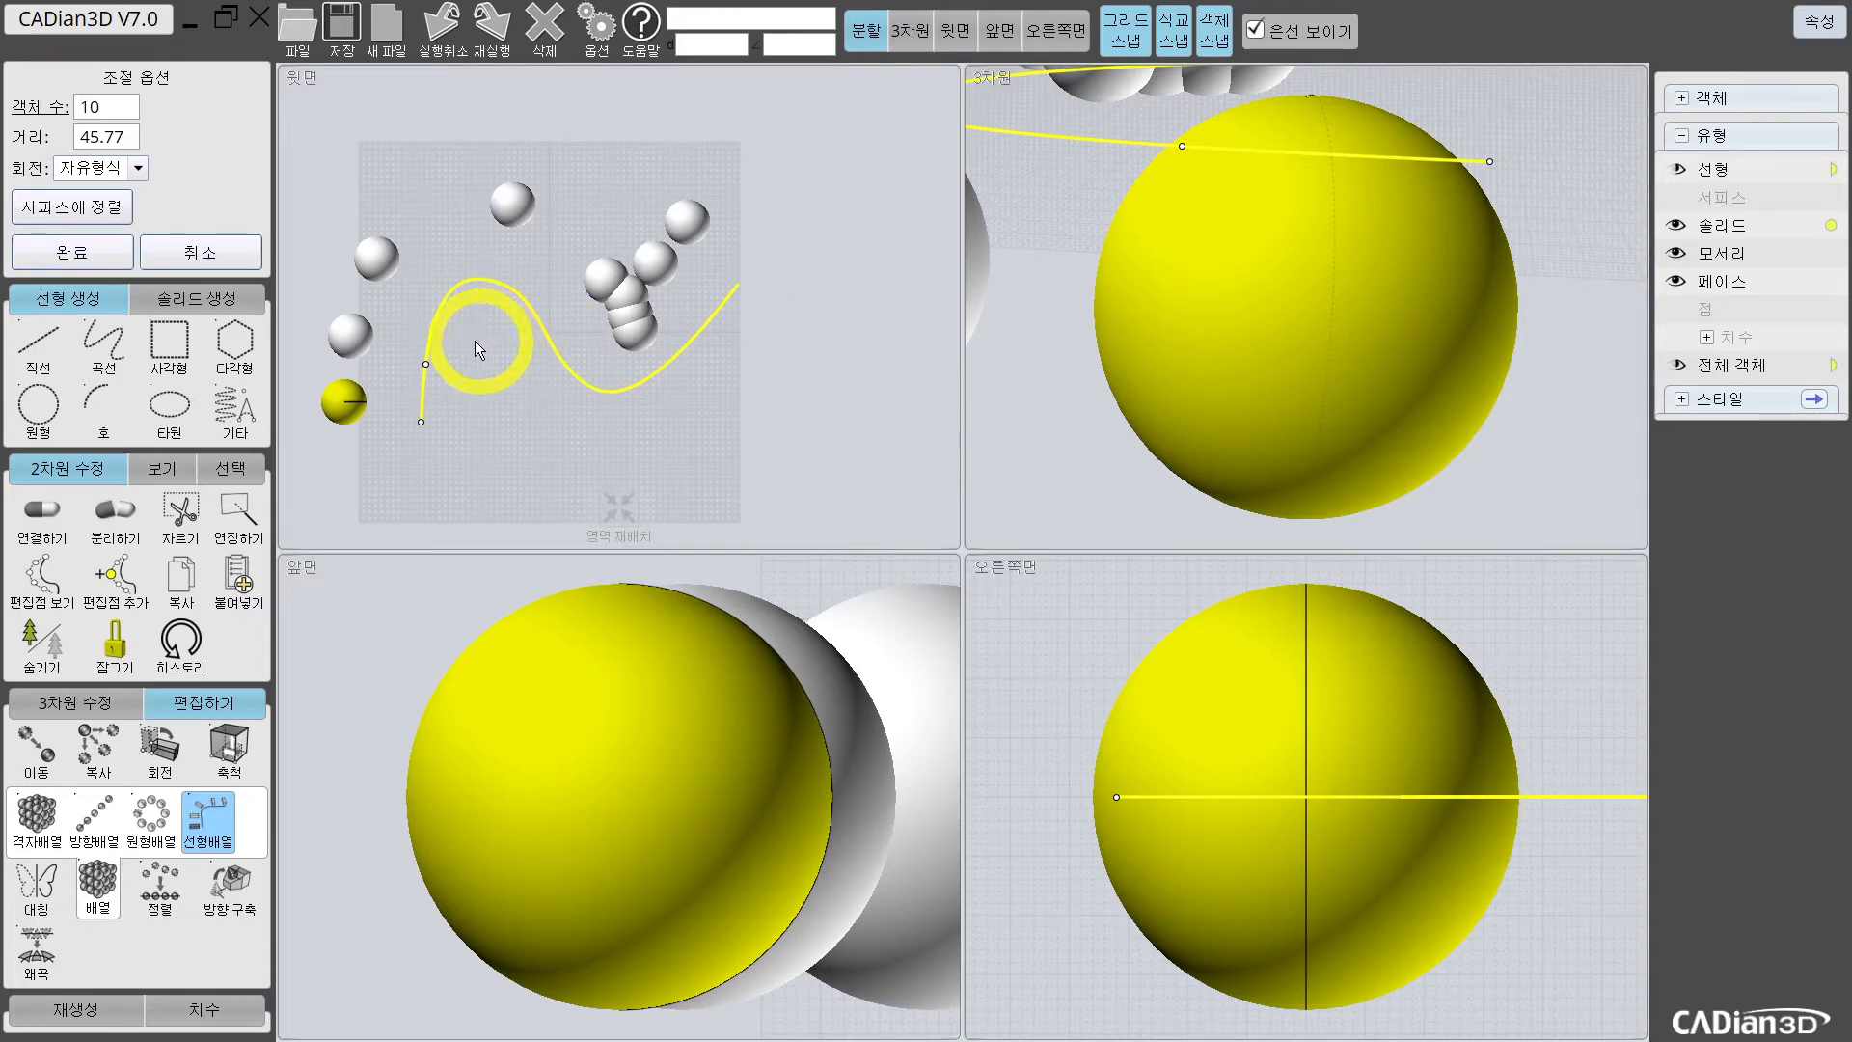
left_click(117, 114)
left_click(212, 254)
left_click(217, 350)
scroll(501, 328, "up", 2)
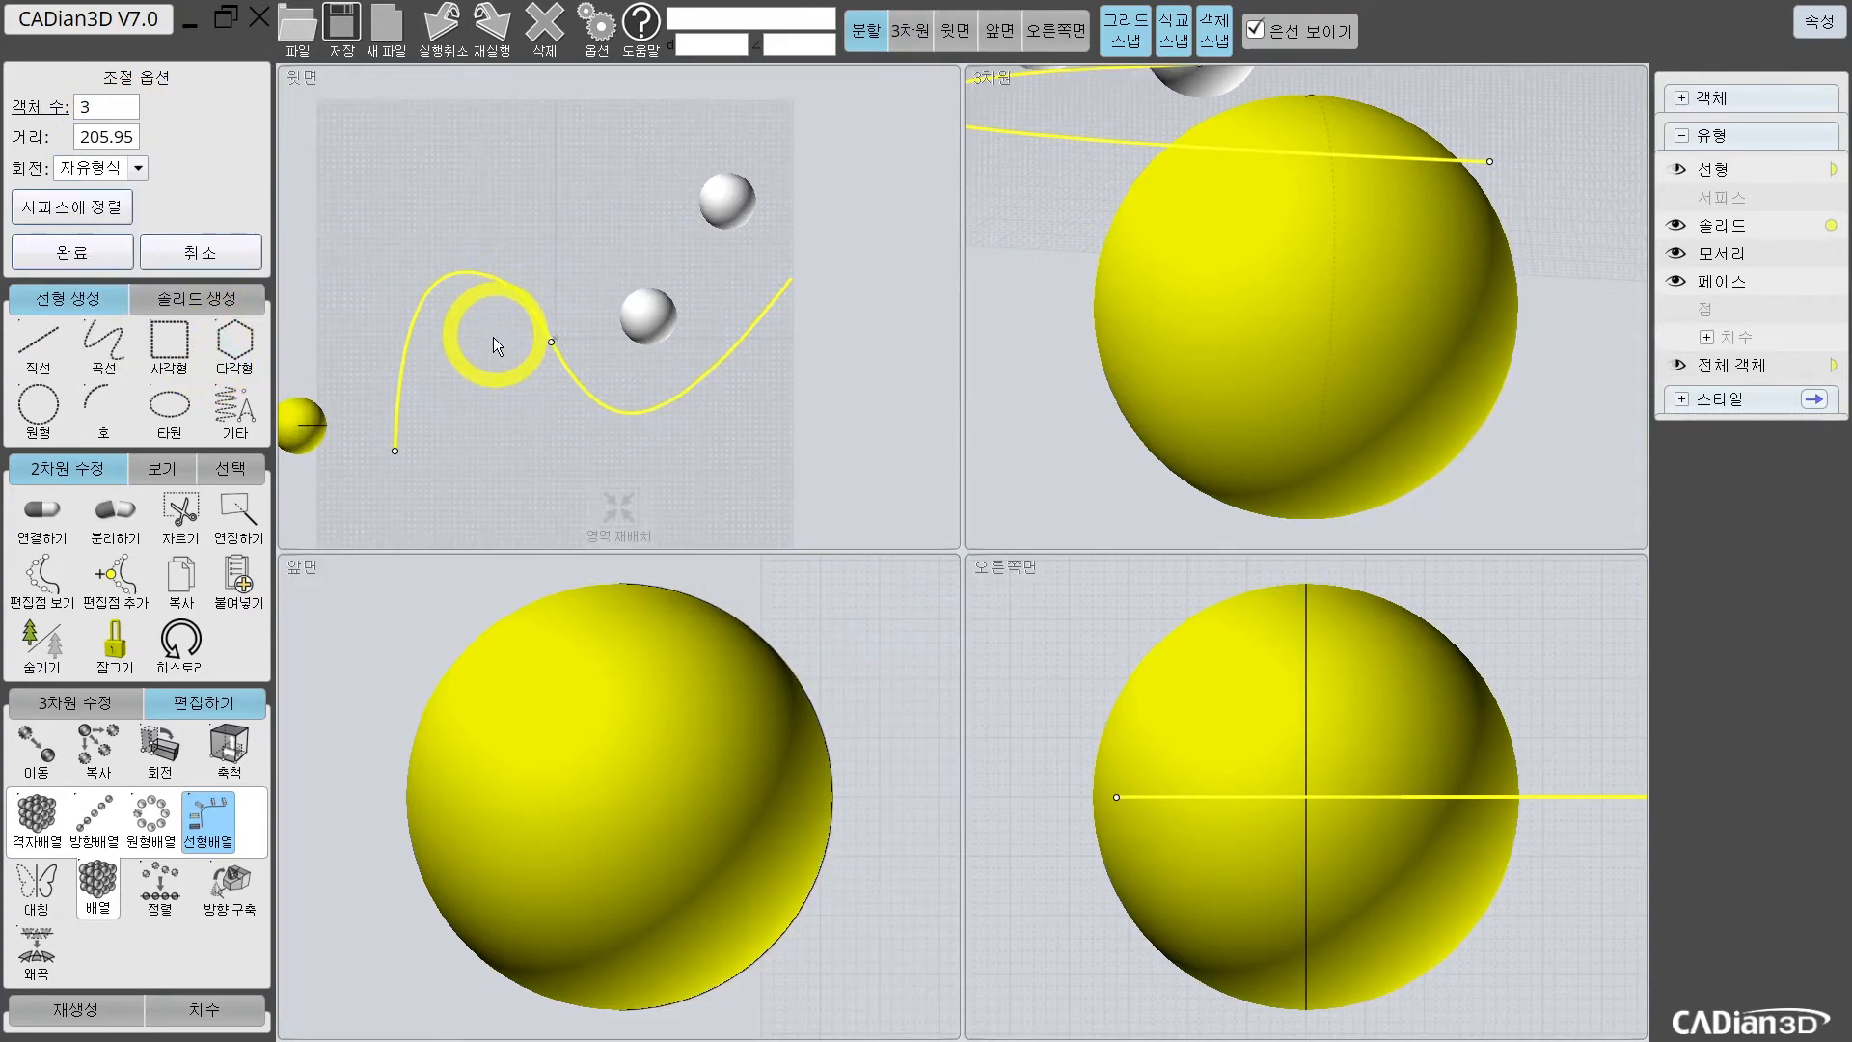
key("Escape")
Step: Move the sphere so that its centre sits on the wavy curve's start point
left_click(525, 426)
left_click_drag(300, 427, 395, 451)
scroll(494, 450, "down", 5)
left_click(725, 444)
scroll(599, 401, "up", 5)
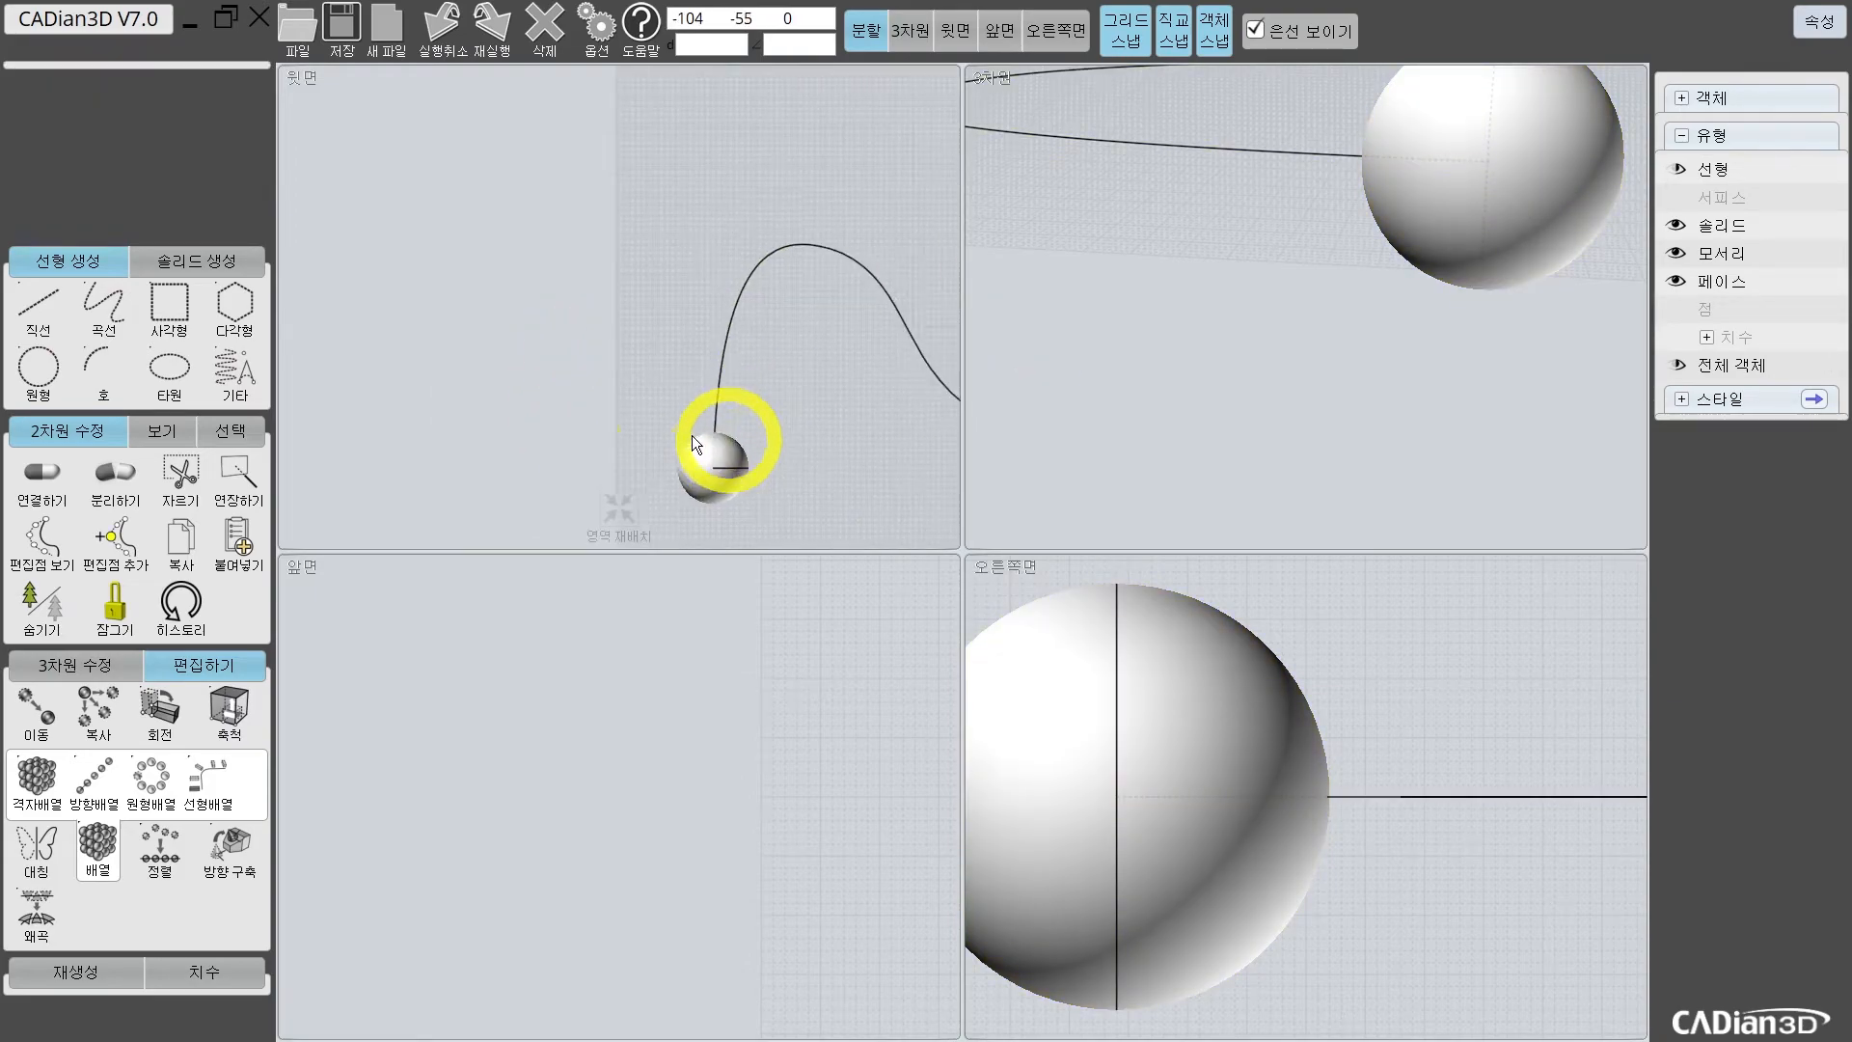
scroll(764, 444, "down", 2)
left_click(721, 482)
scroll(571, 407, "down", 3)
left_click(363, 338)
left_click(538, 450)
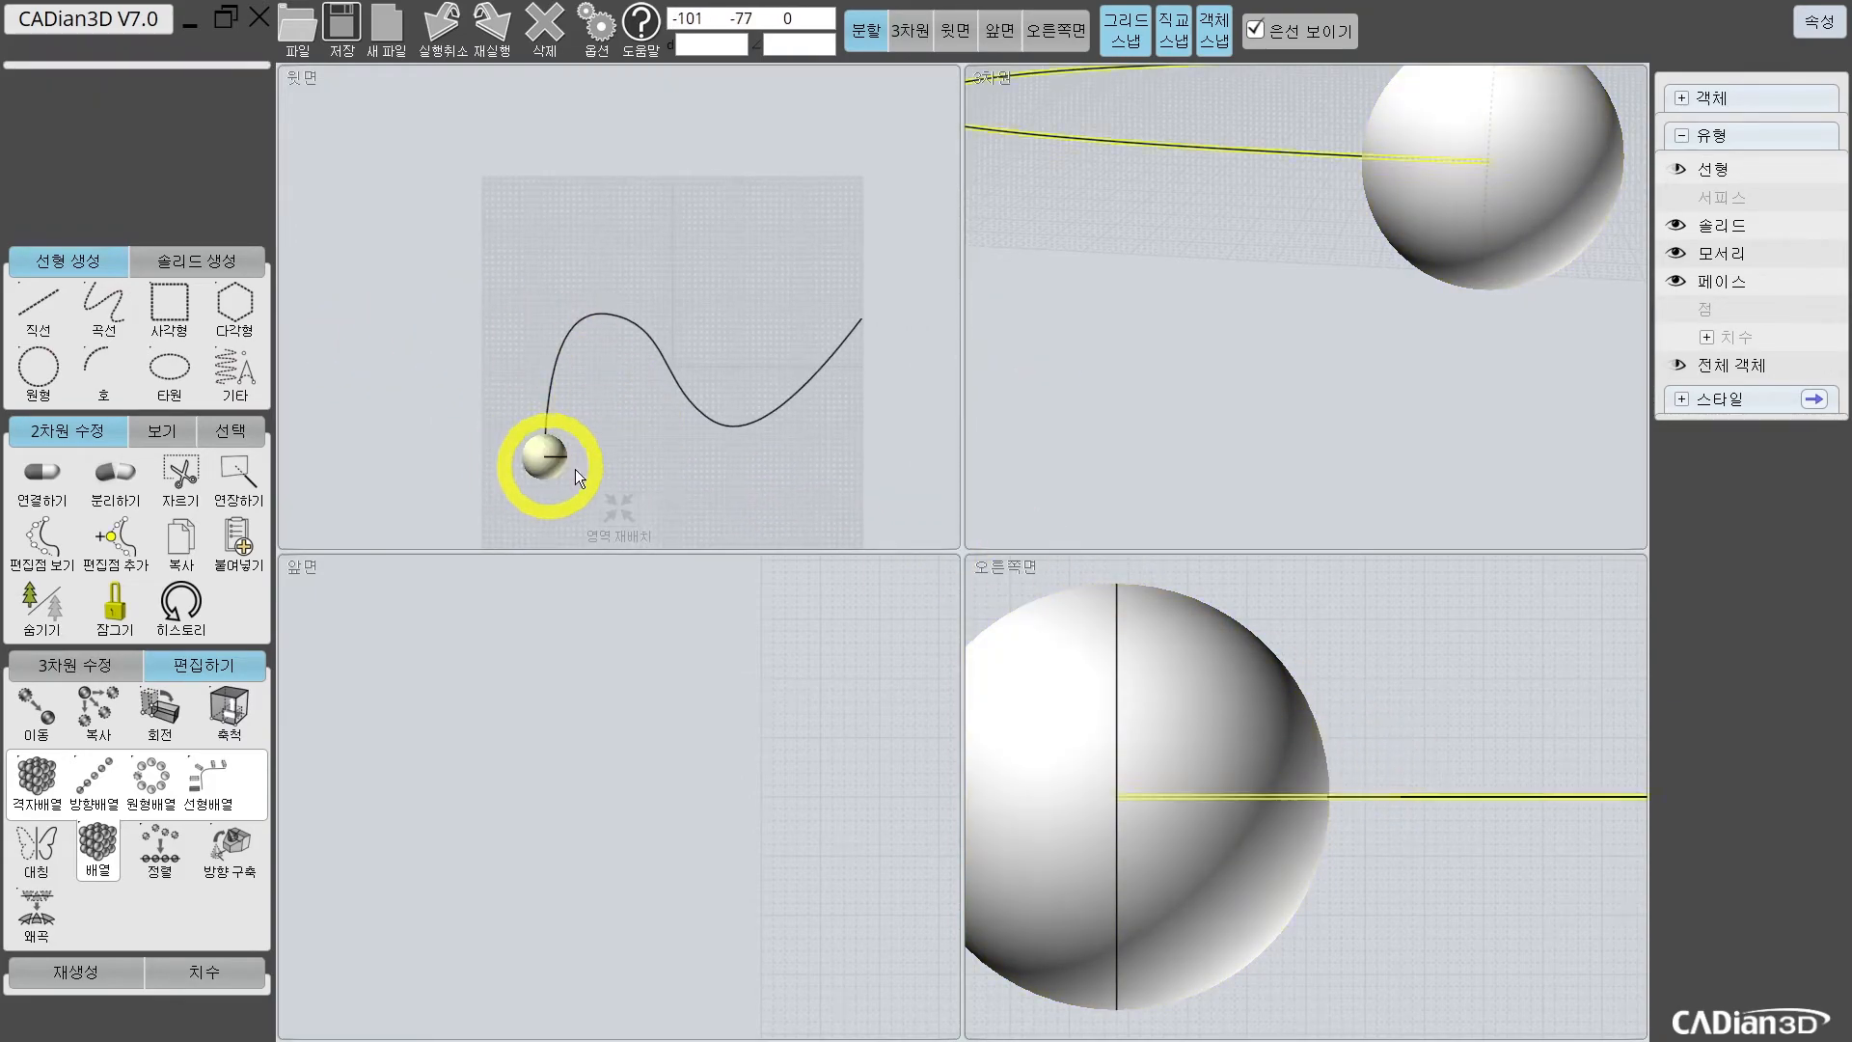
left_click(610, 482)
left_click(373, 417)
left_click(448, 376)
left_click(380, 413)
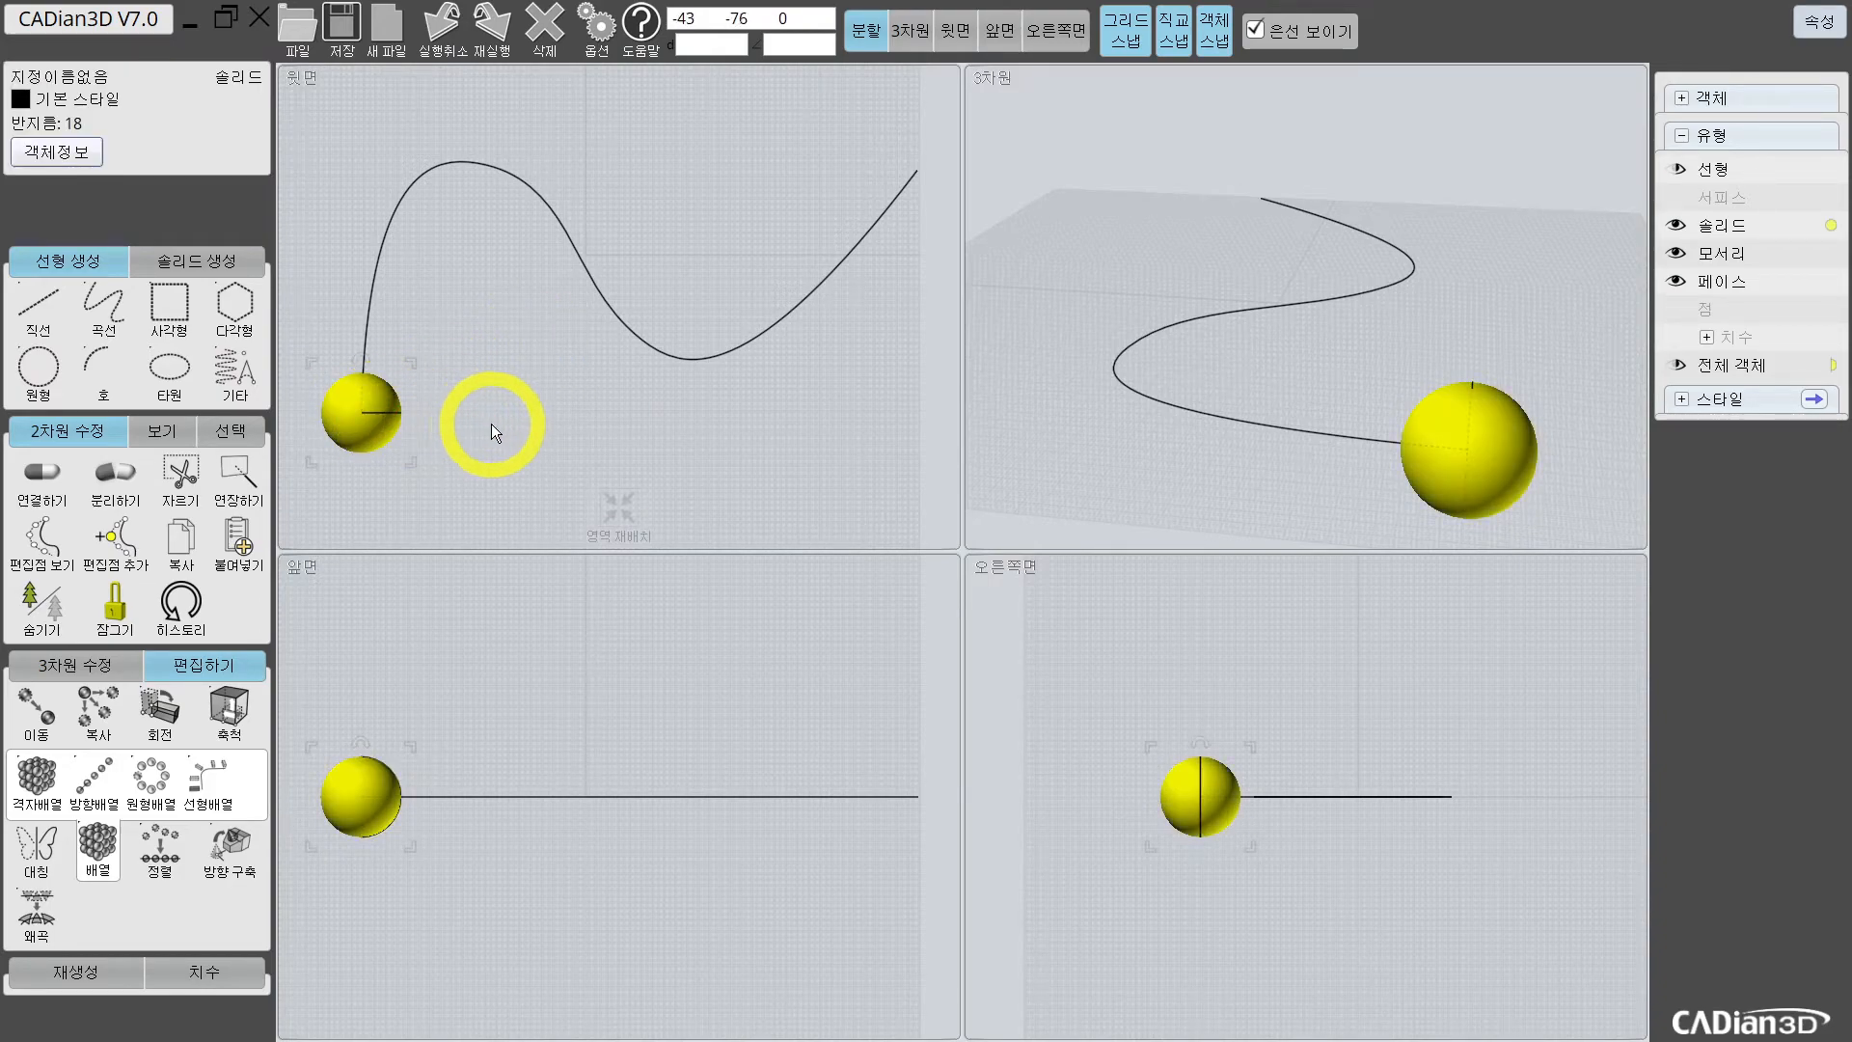
left_click(484, 379)
Step: Try the linear array (선형배열) of the sphere centred on the wavy curve's start point, and cancel it
left_click(206, 783)
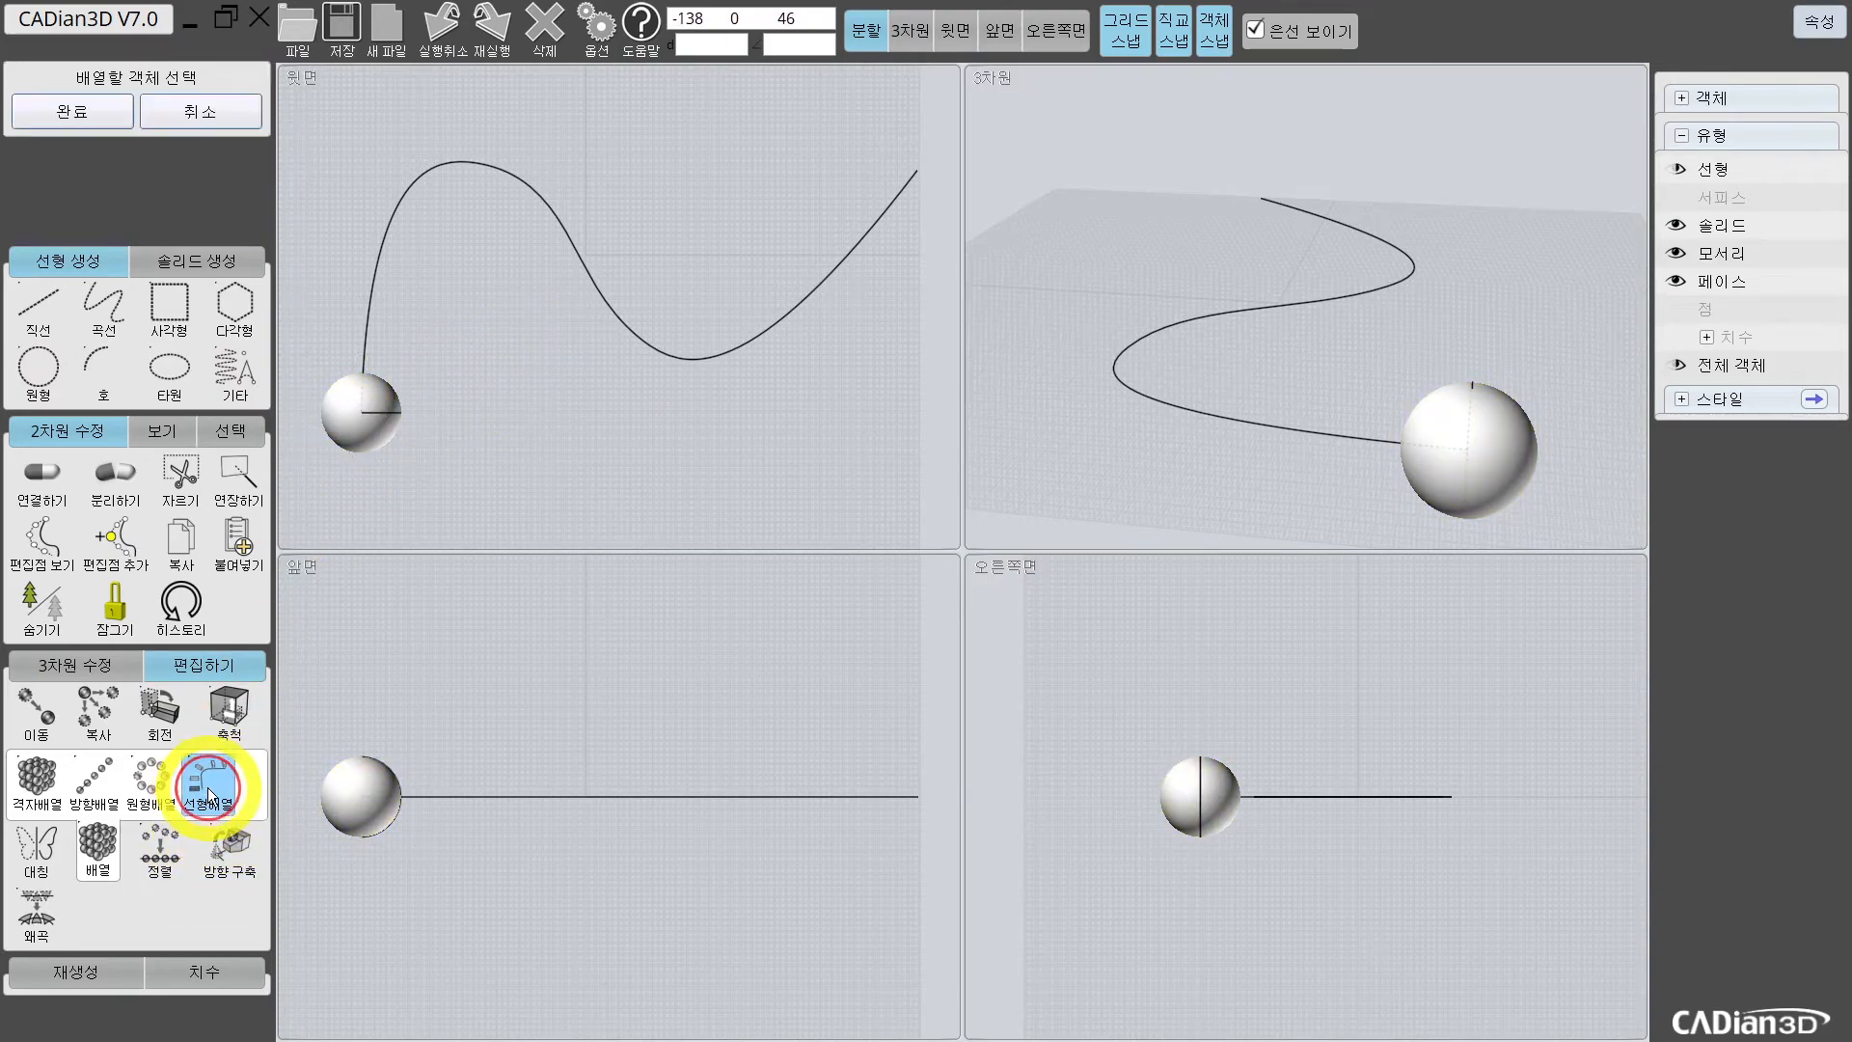
left_click(395, 420)
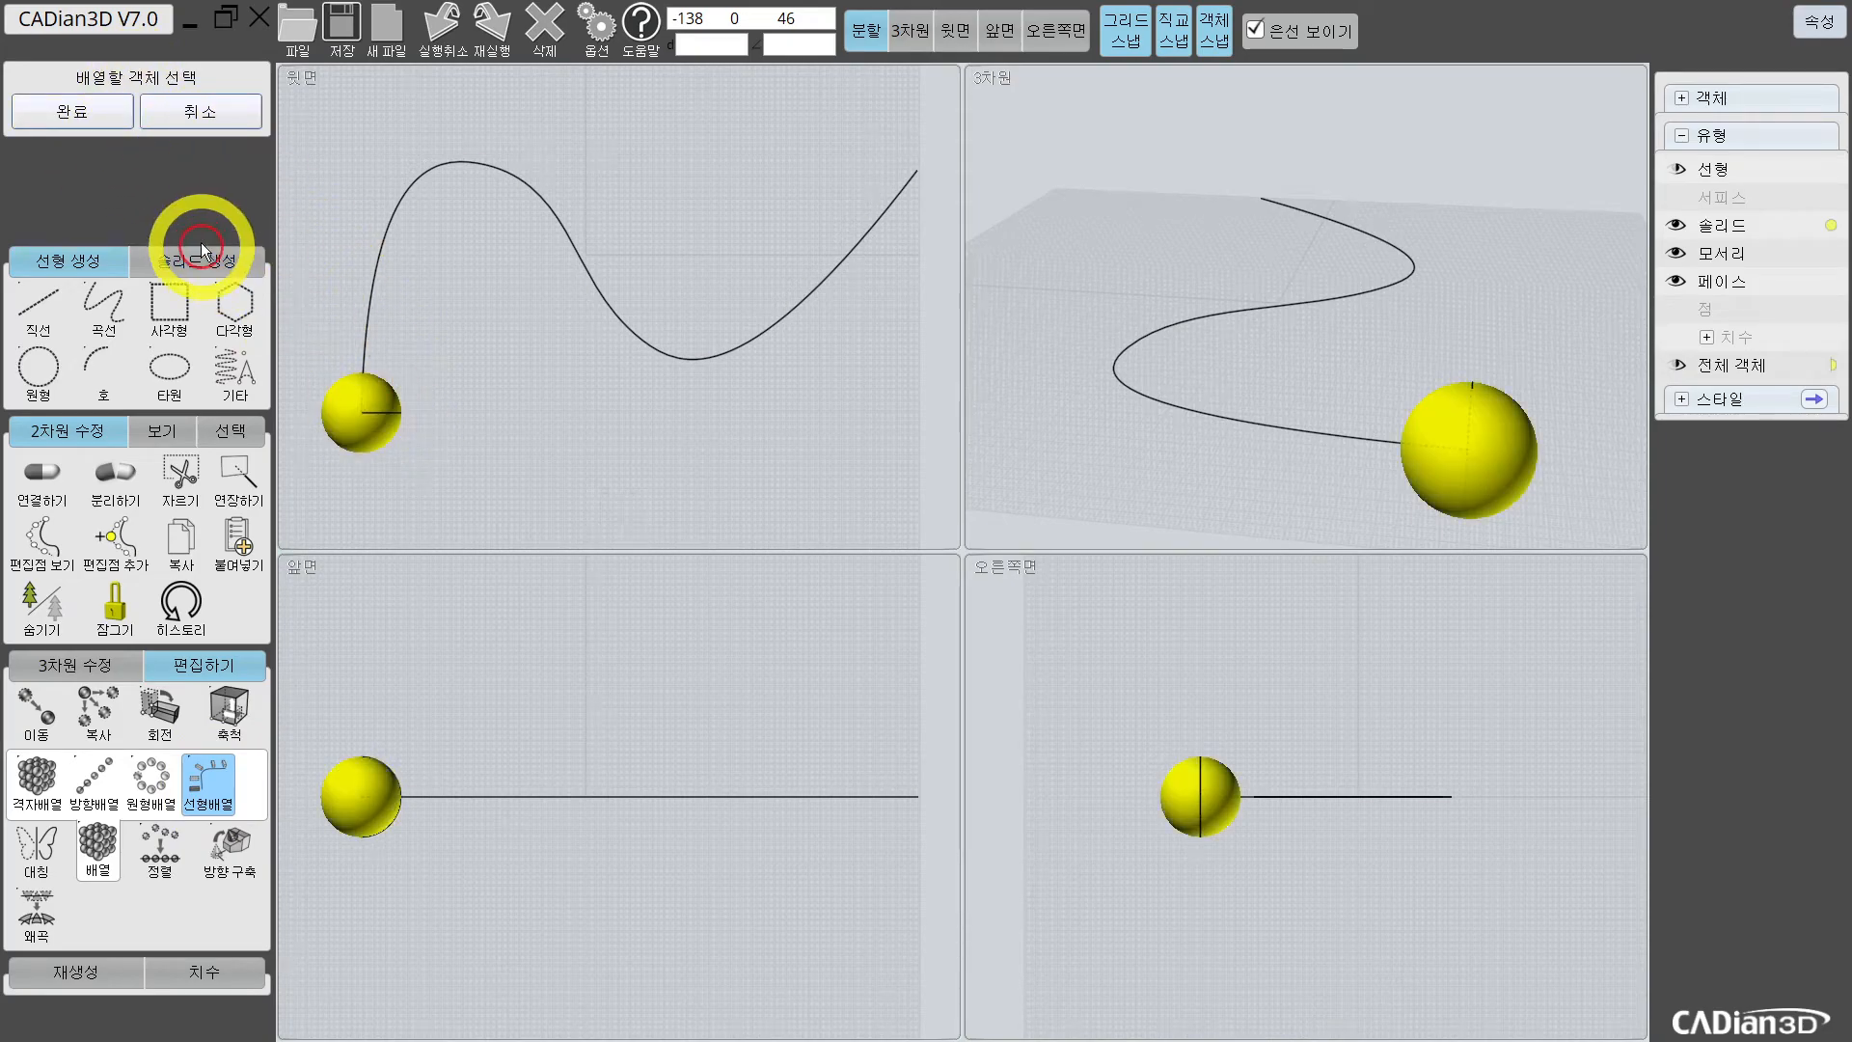
left_click(74, 114)
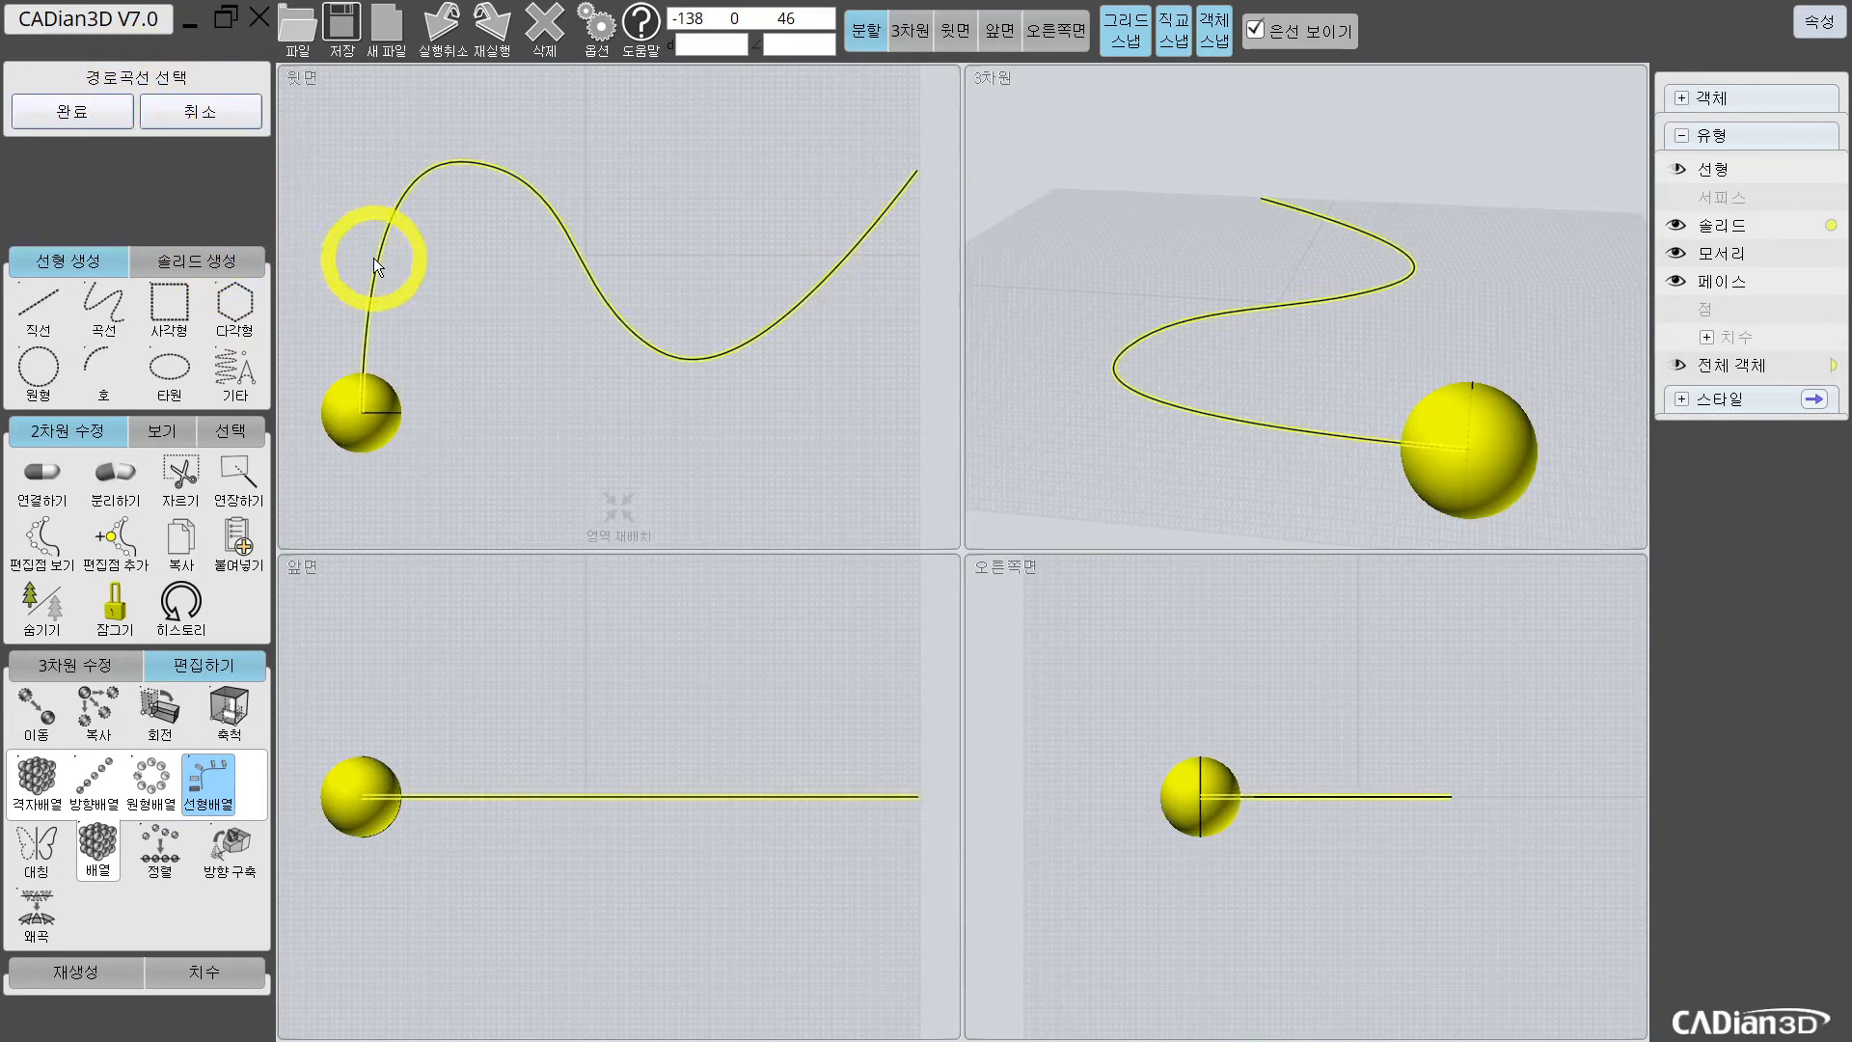
left_click(396, 270)
scroll(592, 311, "down", 3)
scroll(608, 302, "up", 2)
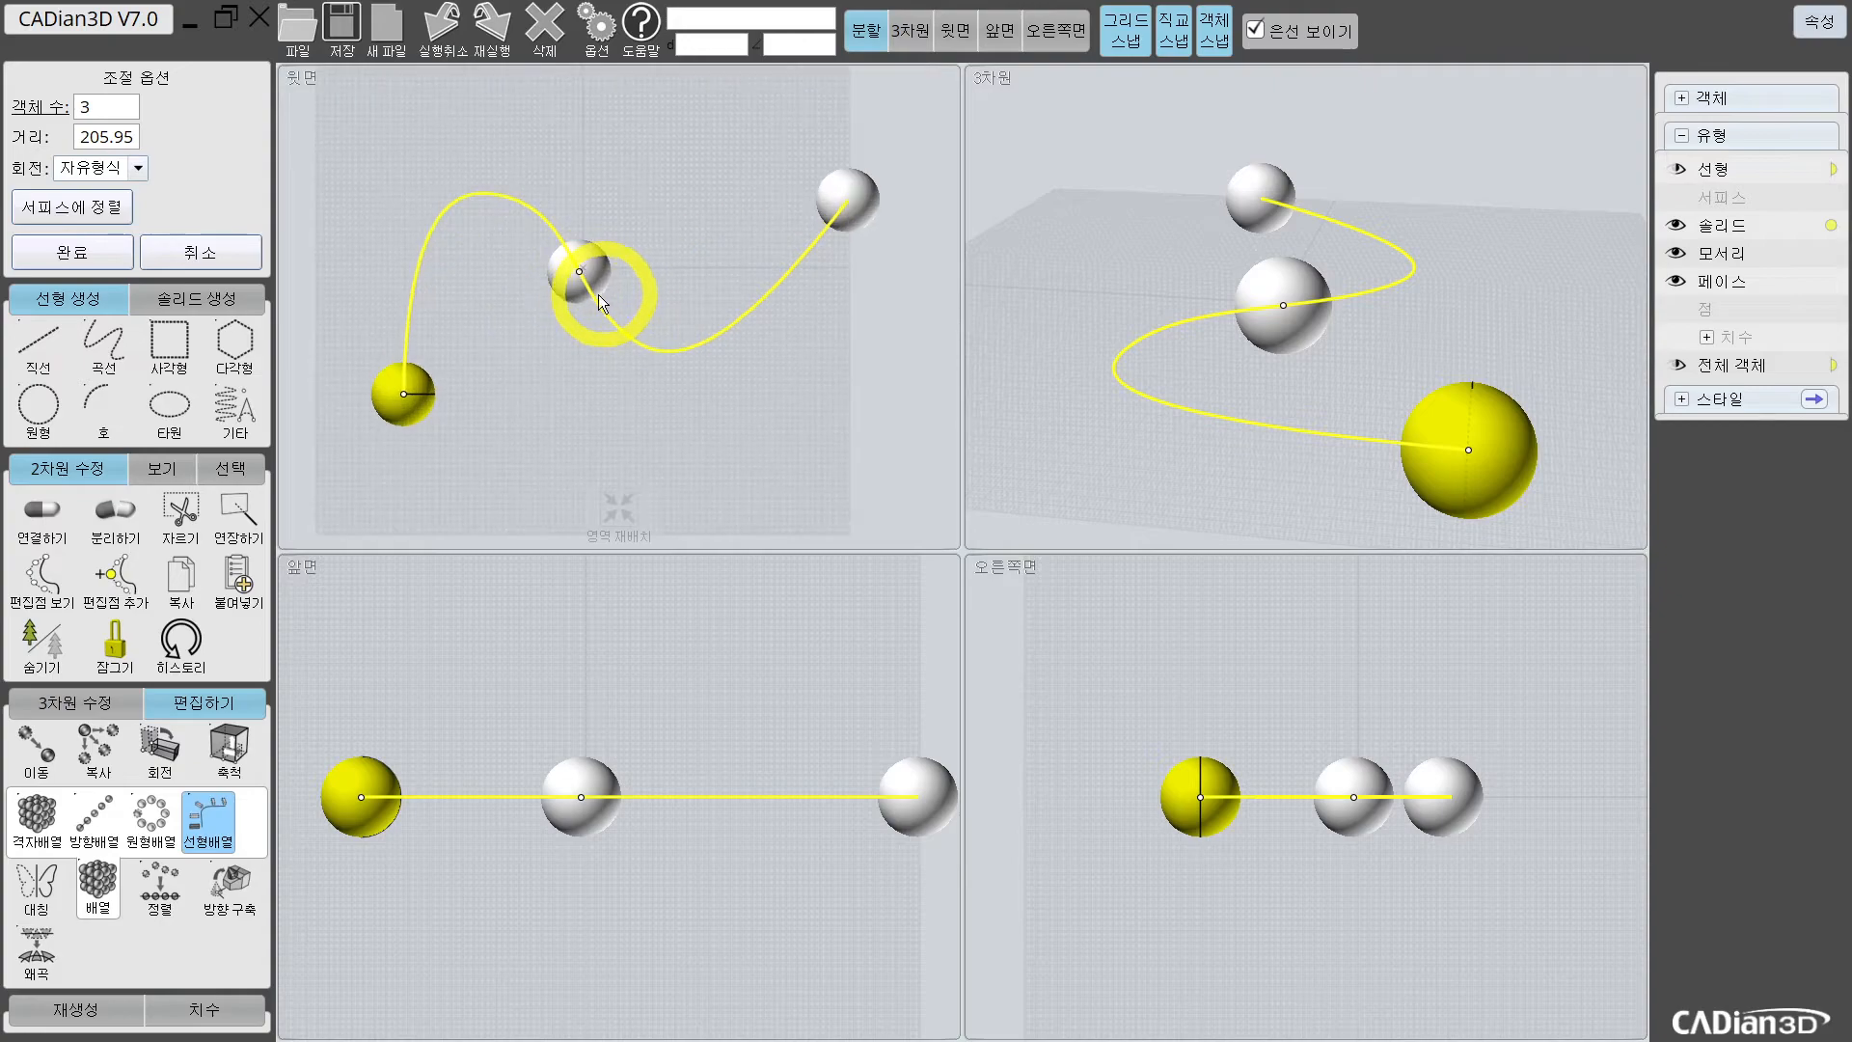
scroll(403, 390, "up", 2)
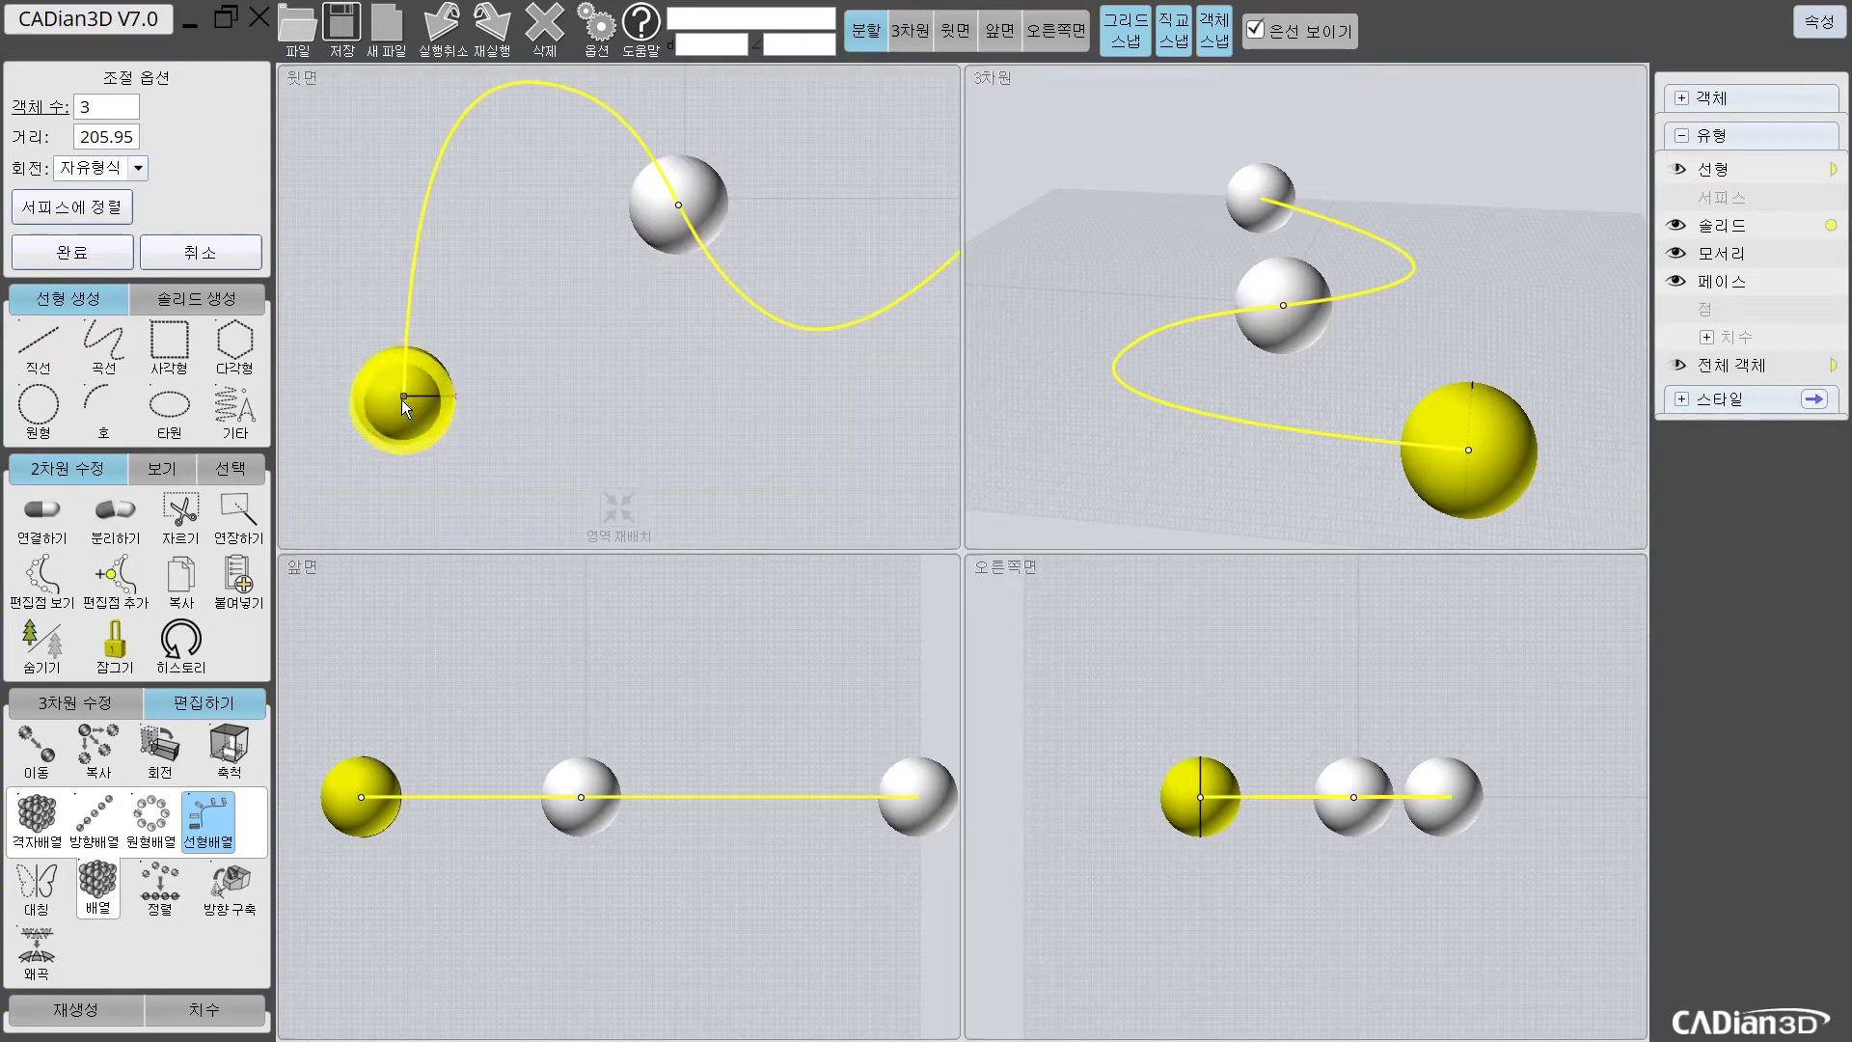
key("Escape")
Step: Move the sphere off the wavy curve's start point to a spot just outside the grid in the top view
scroll(558, 391, "down", 1)
left_click(463, 400)
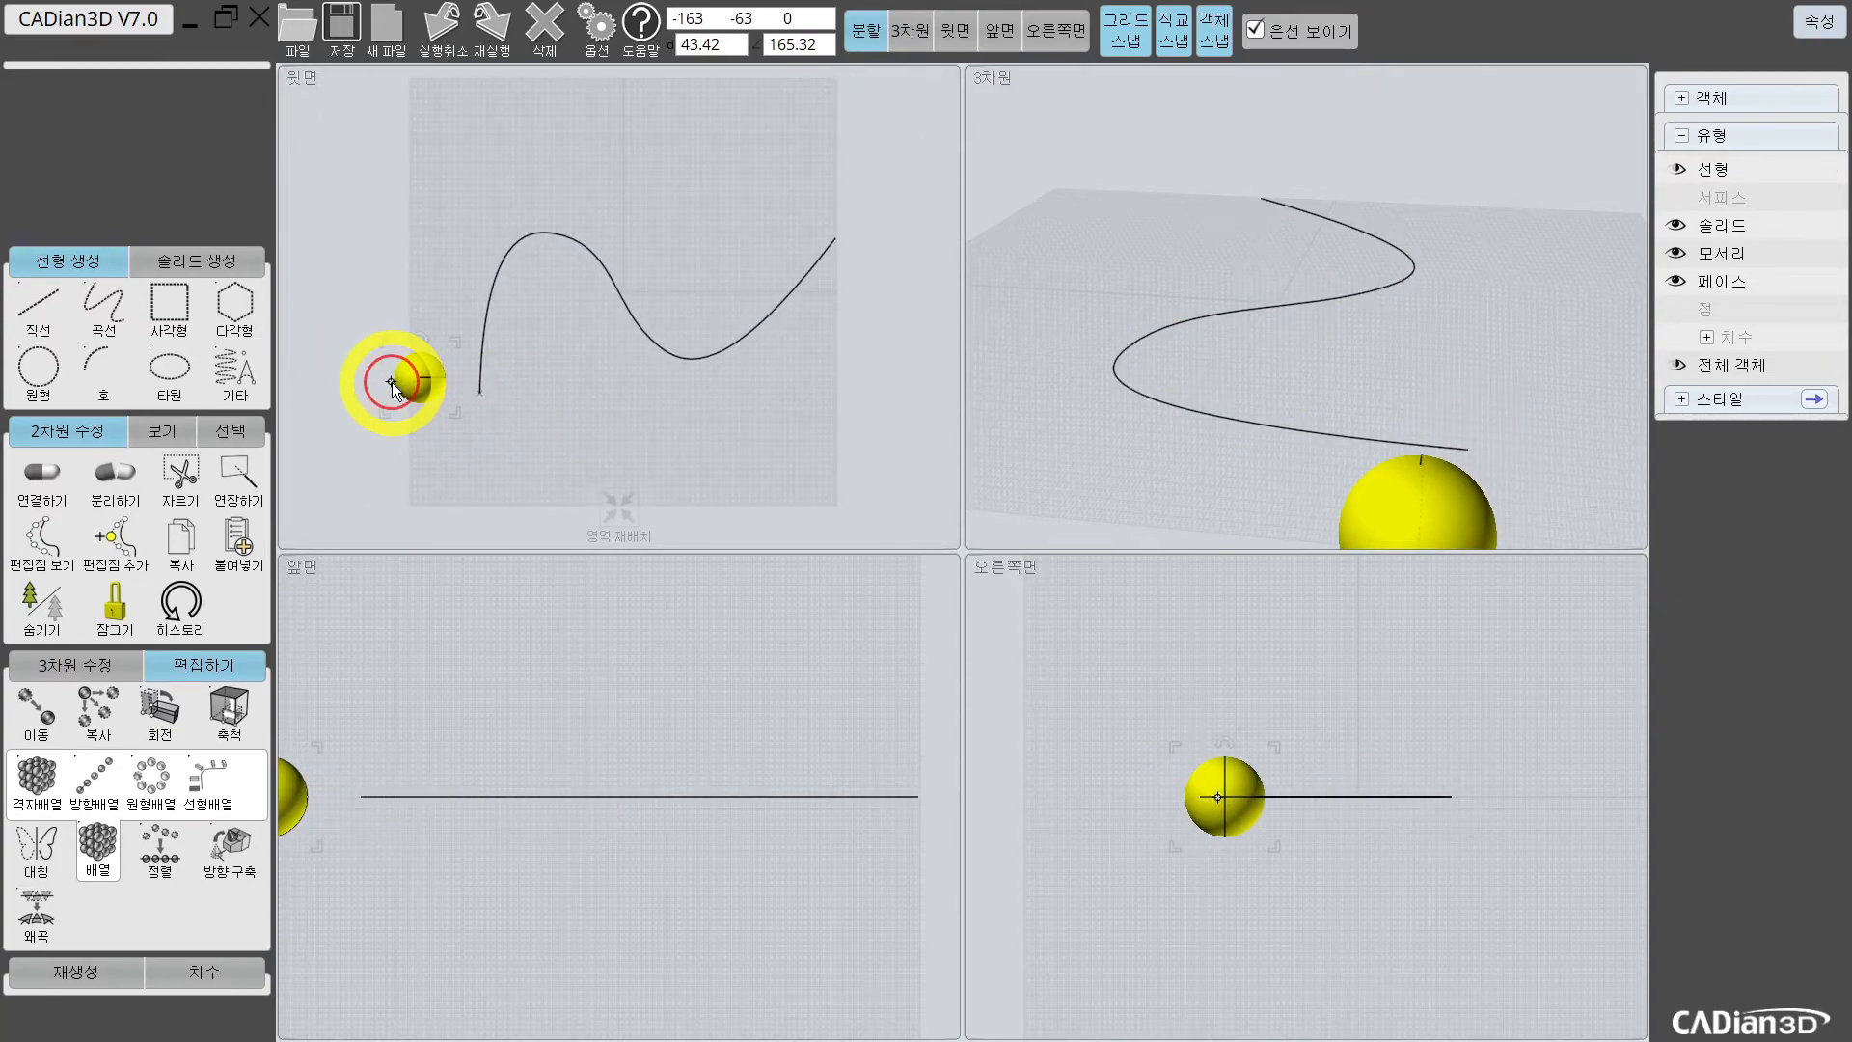
key("ctrl+z")
left_click(596, 438)
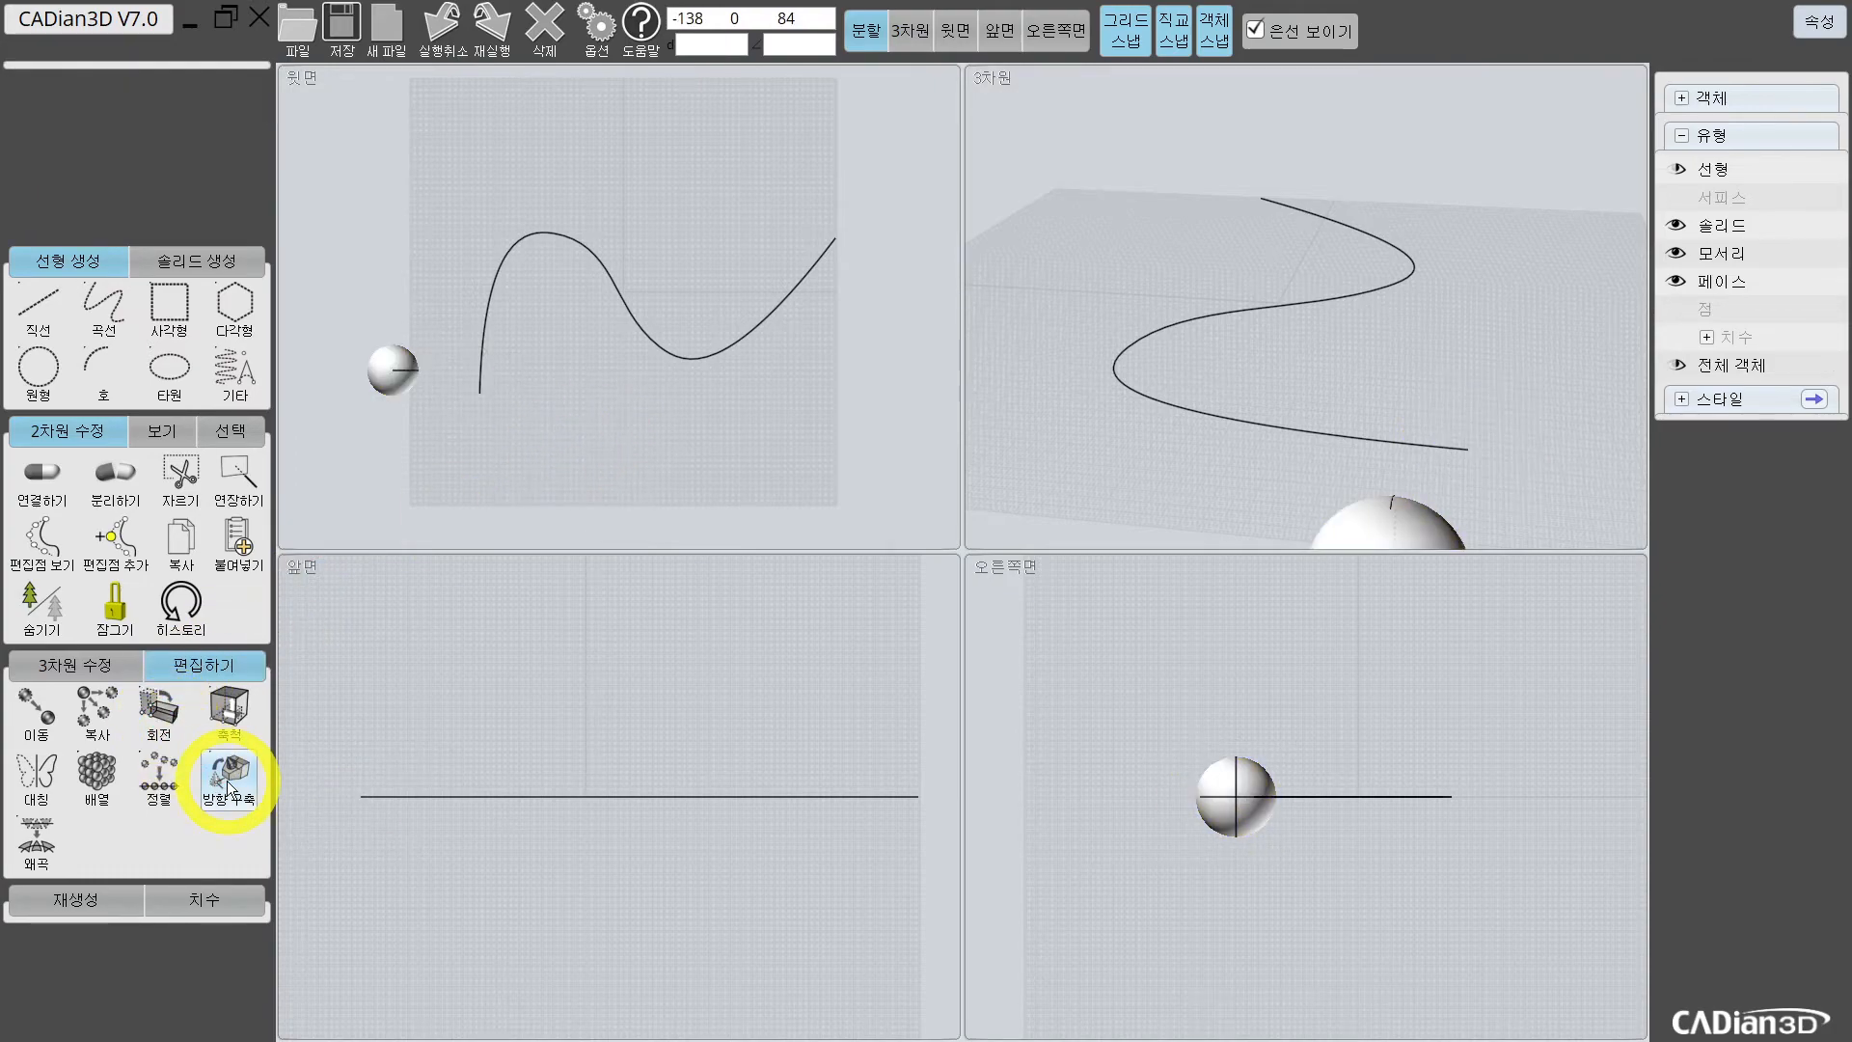
left_click(159, 776)
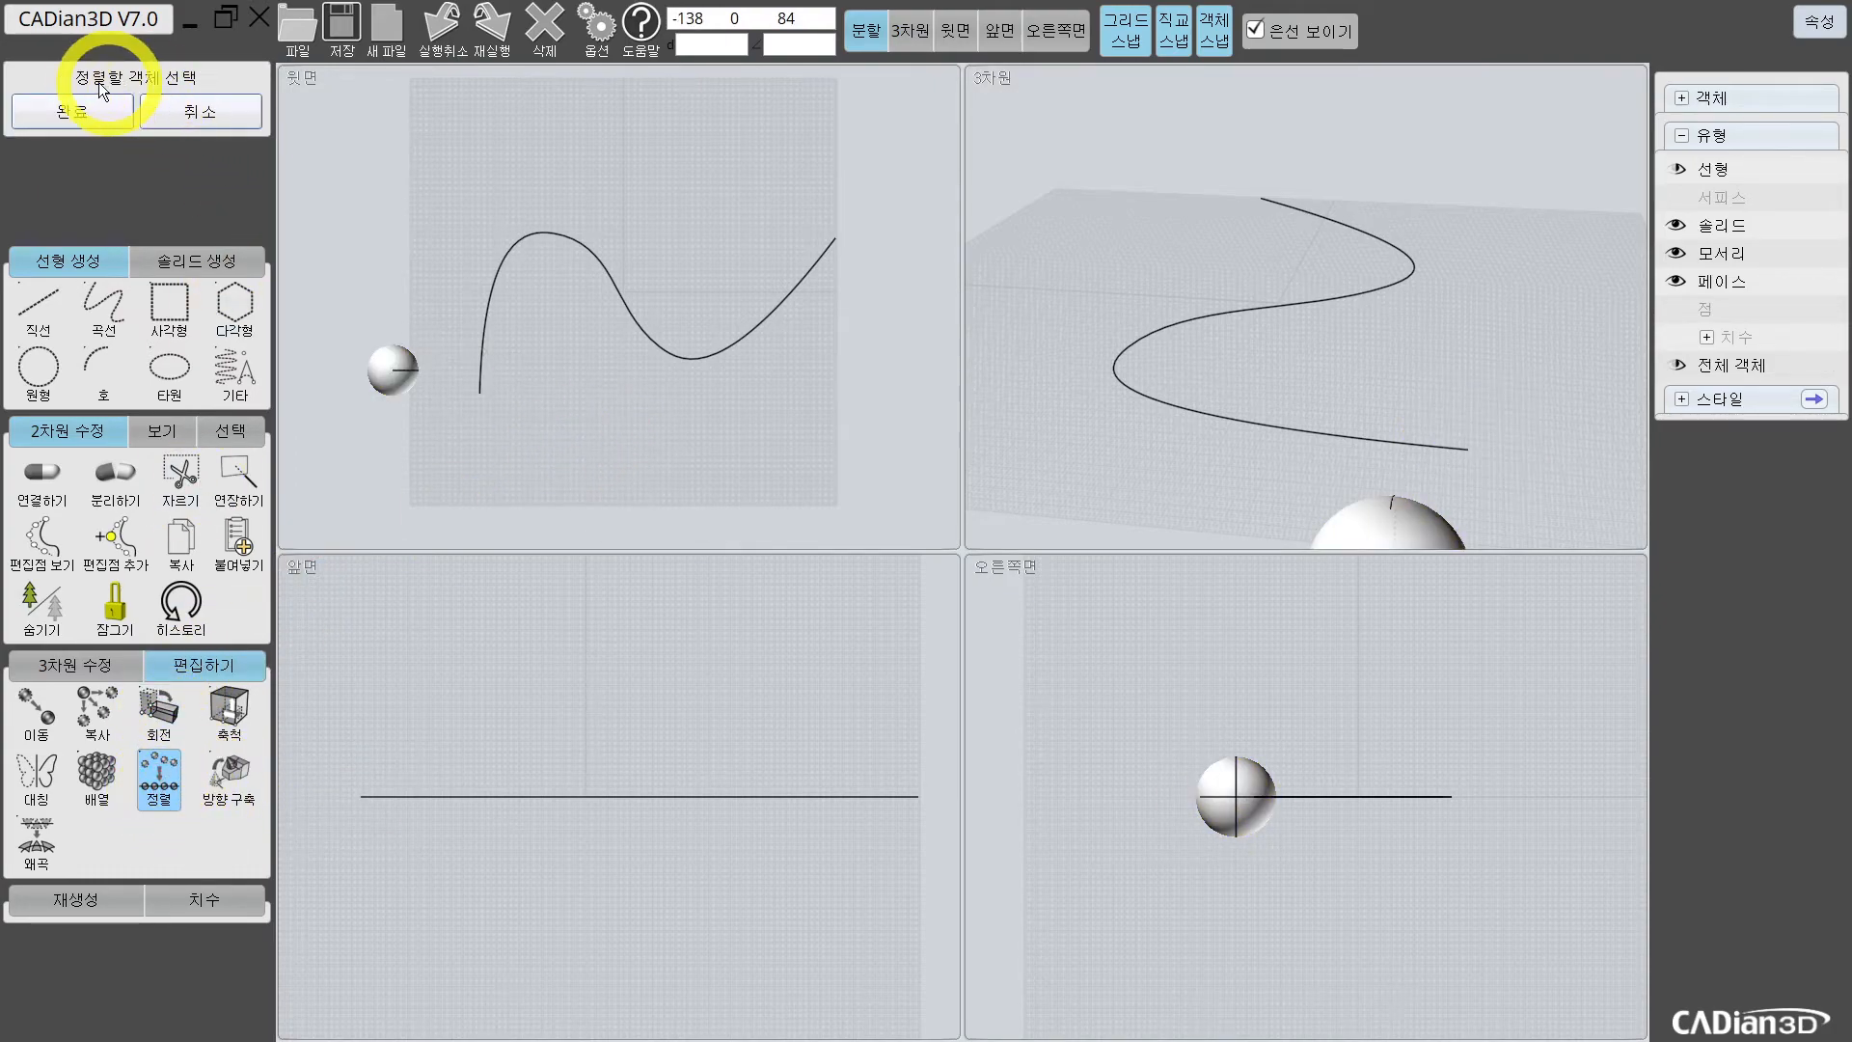
left_click(84, 112)
left_click(385, 382)
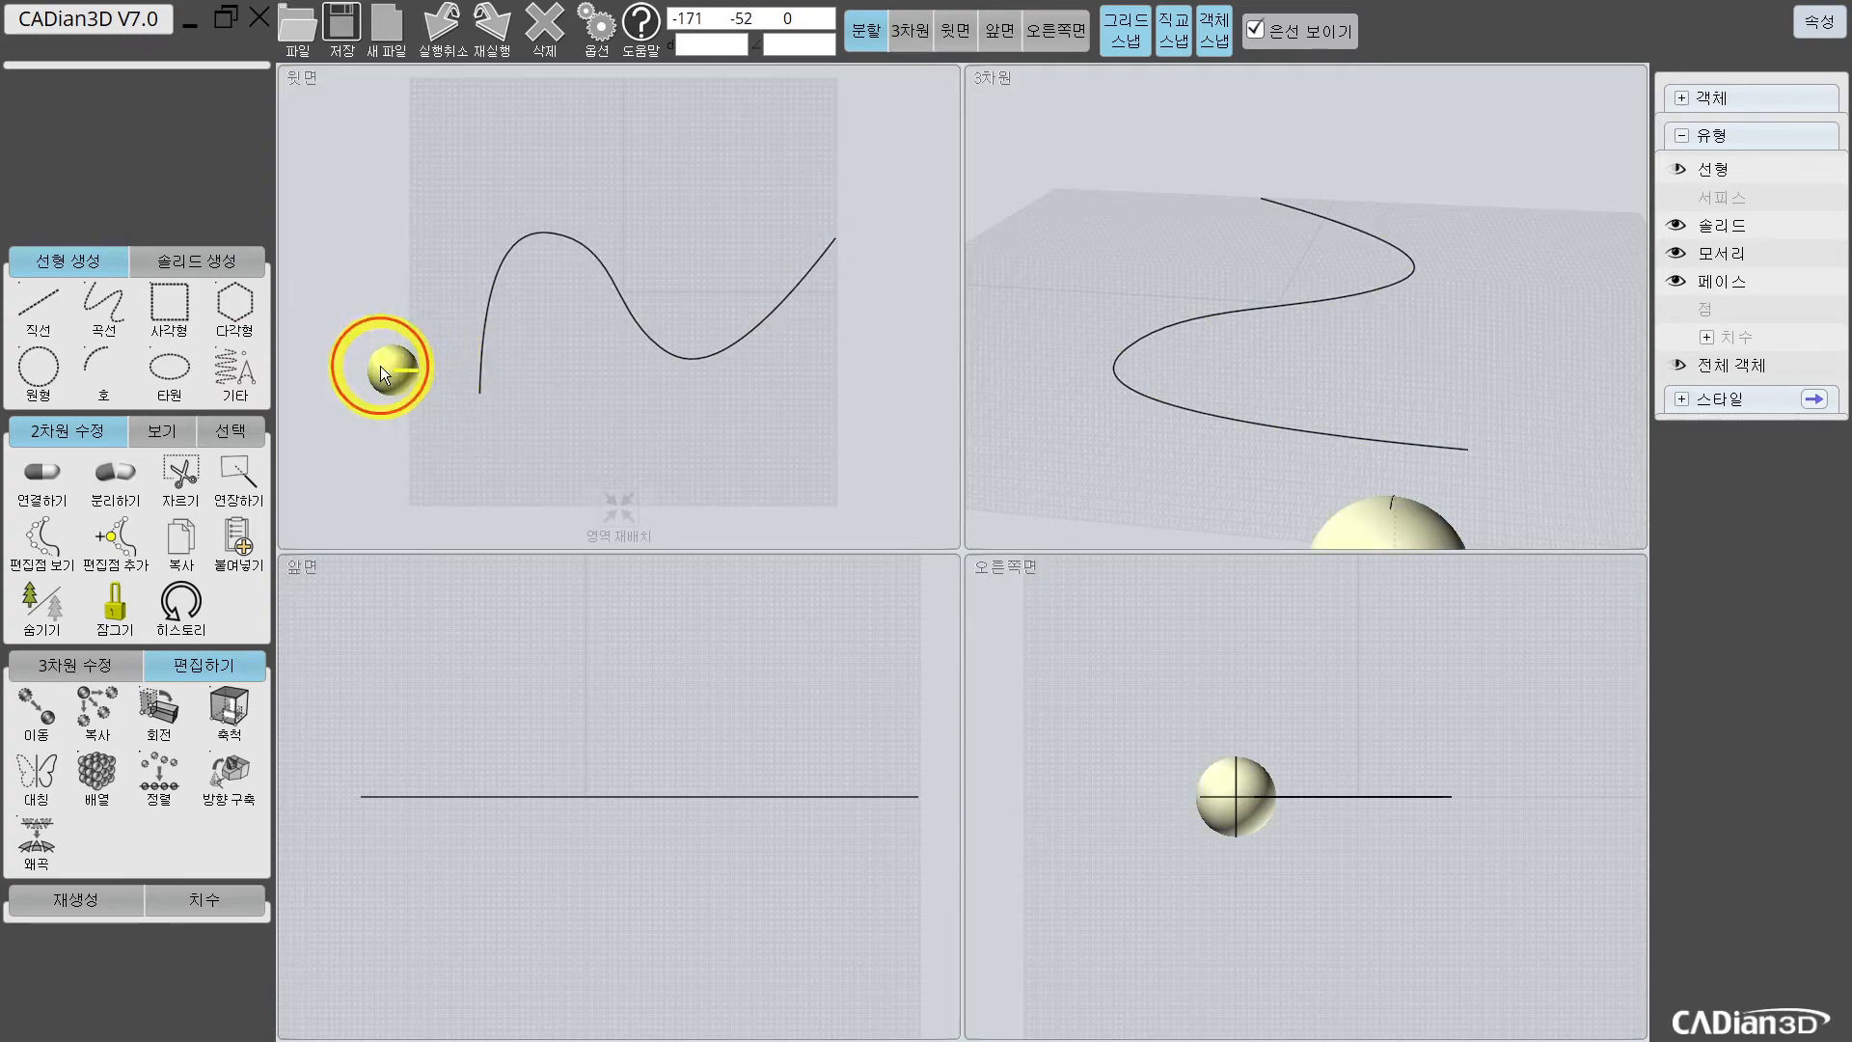
Step: Try the linear array along the wavy curve with the sphere placed away from its start point, and cancel it
left_click(388, 375)
left_click(477, 391)
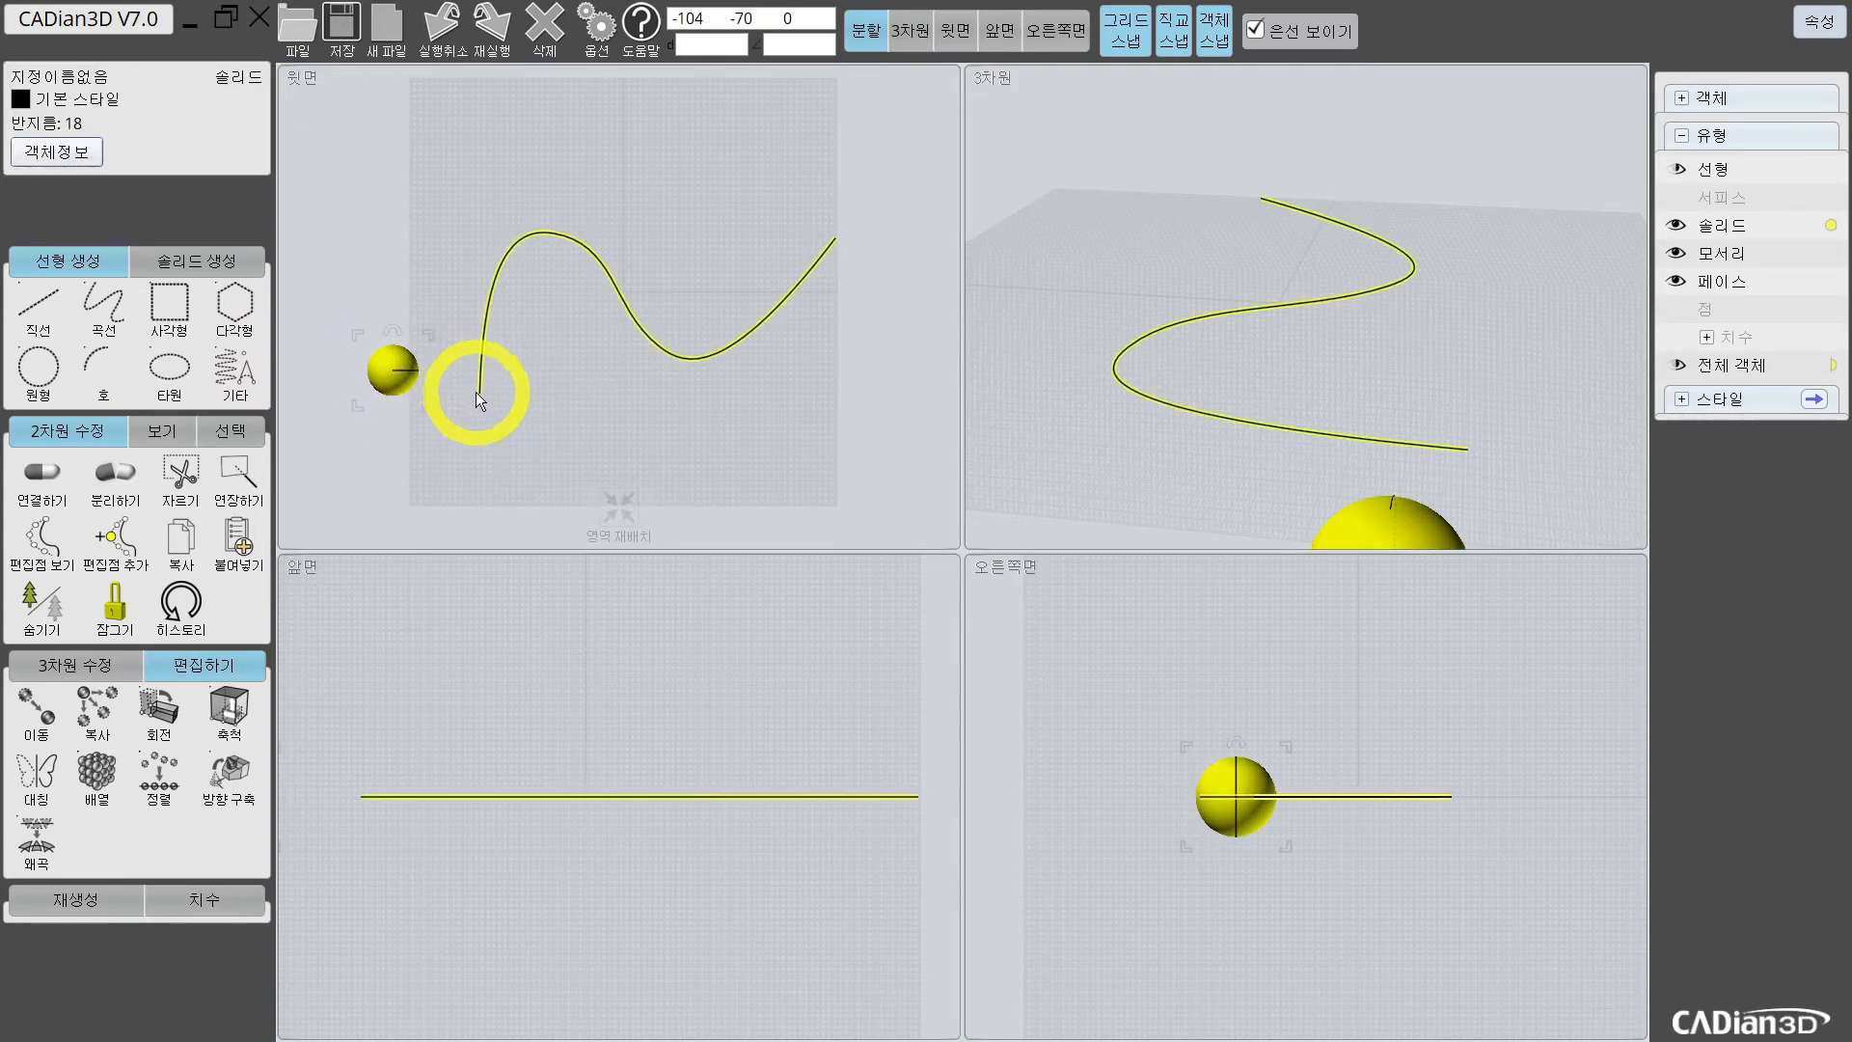
left_click(108, 772)
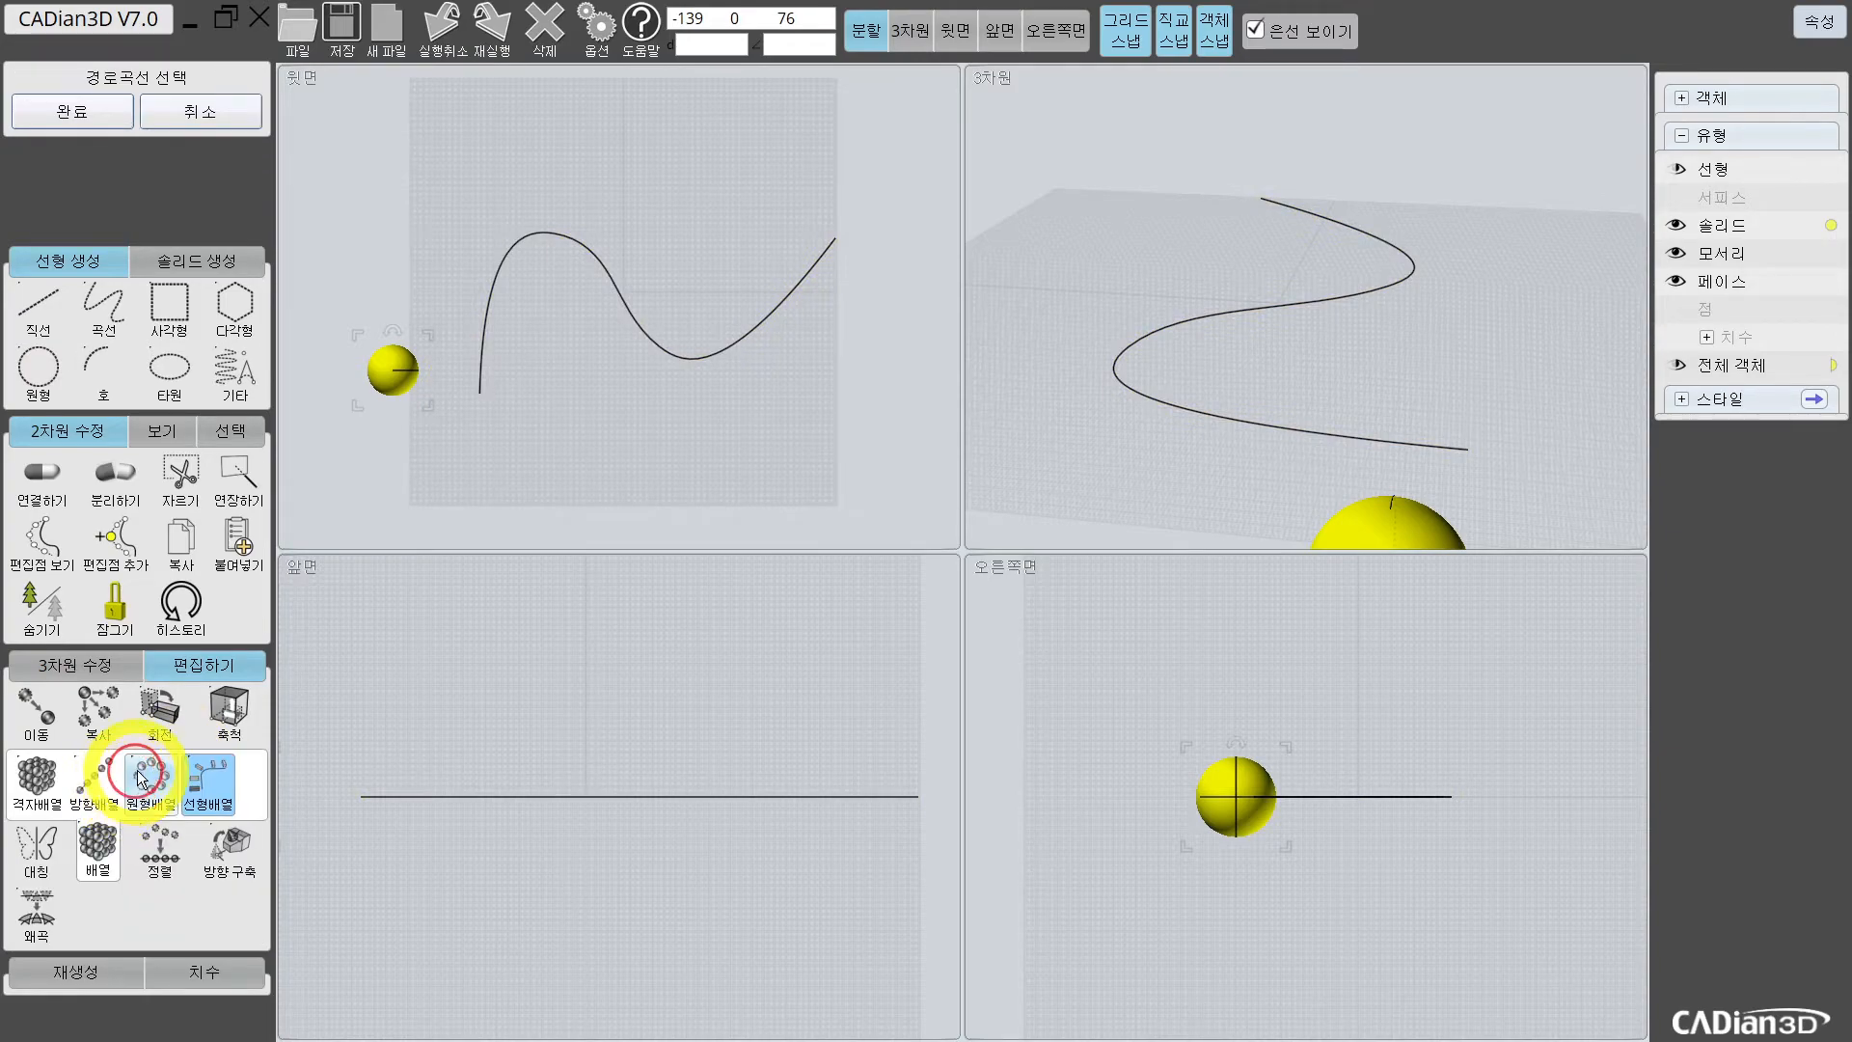
left_click(206, 783)
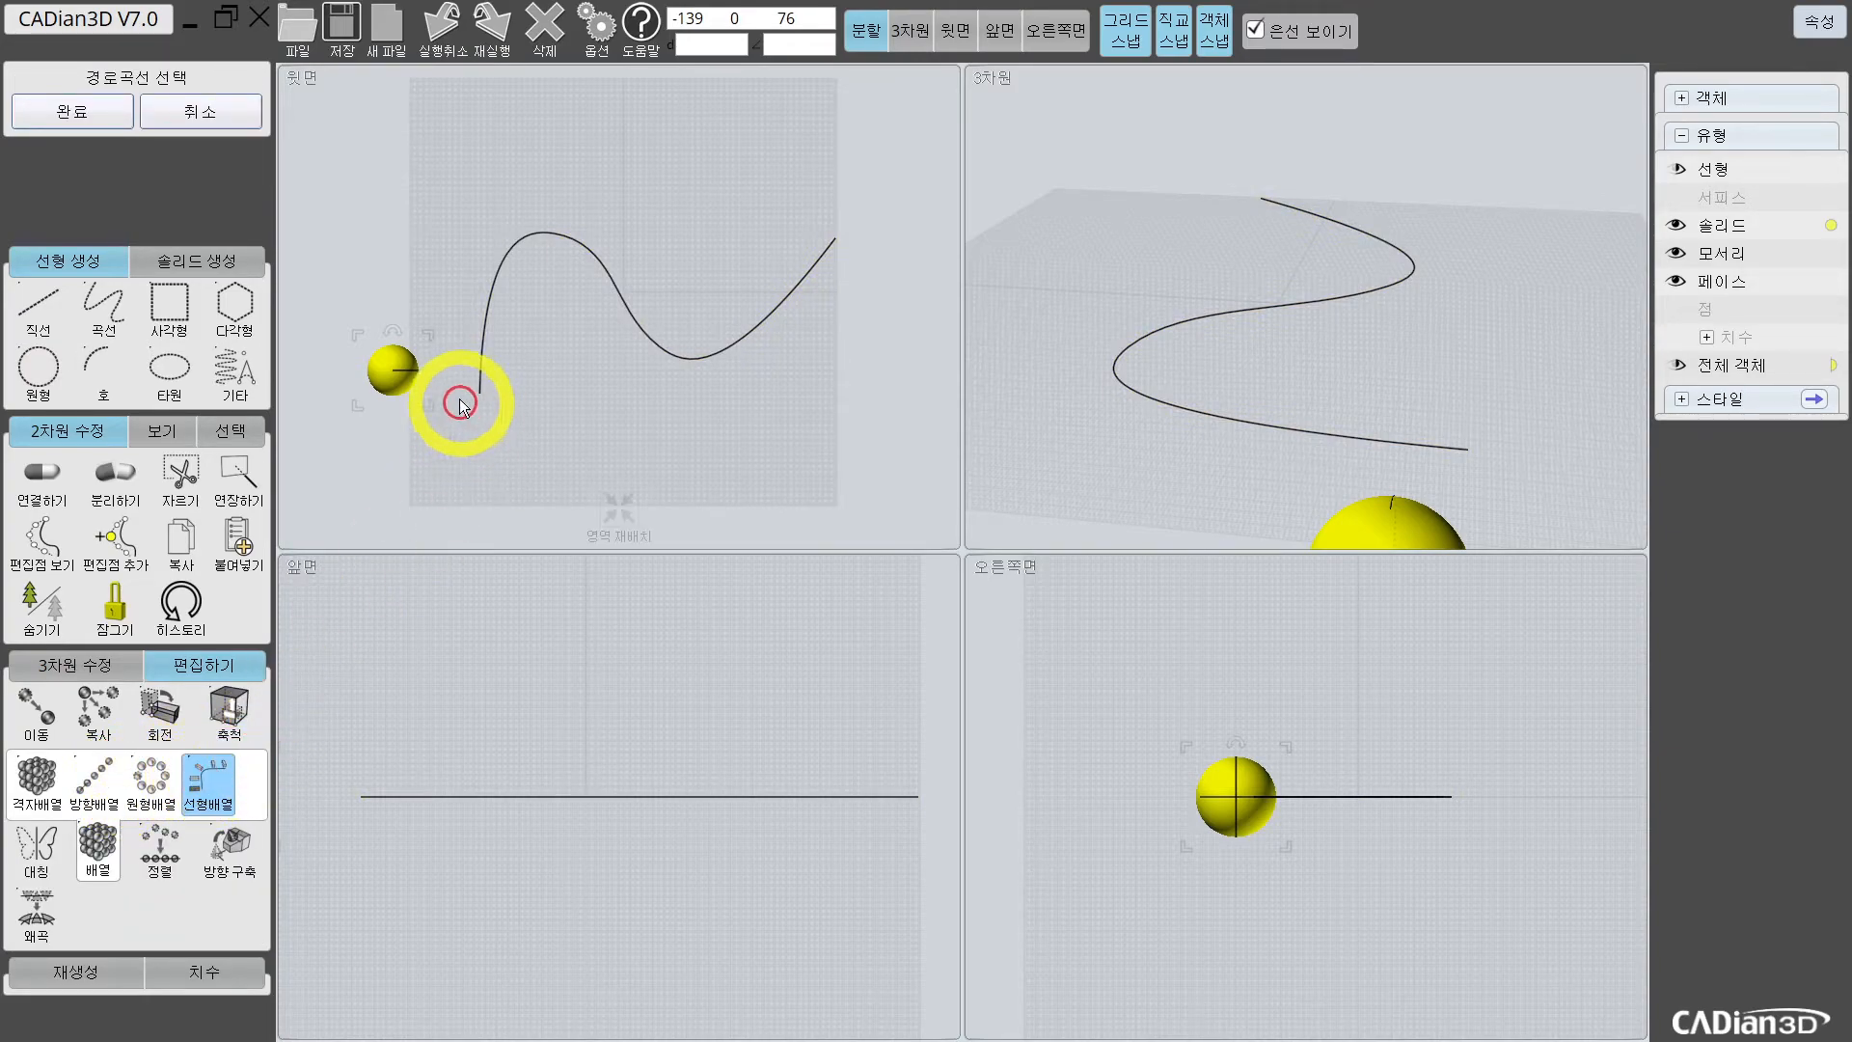
left_click(483, 322)
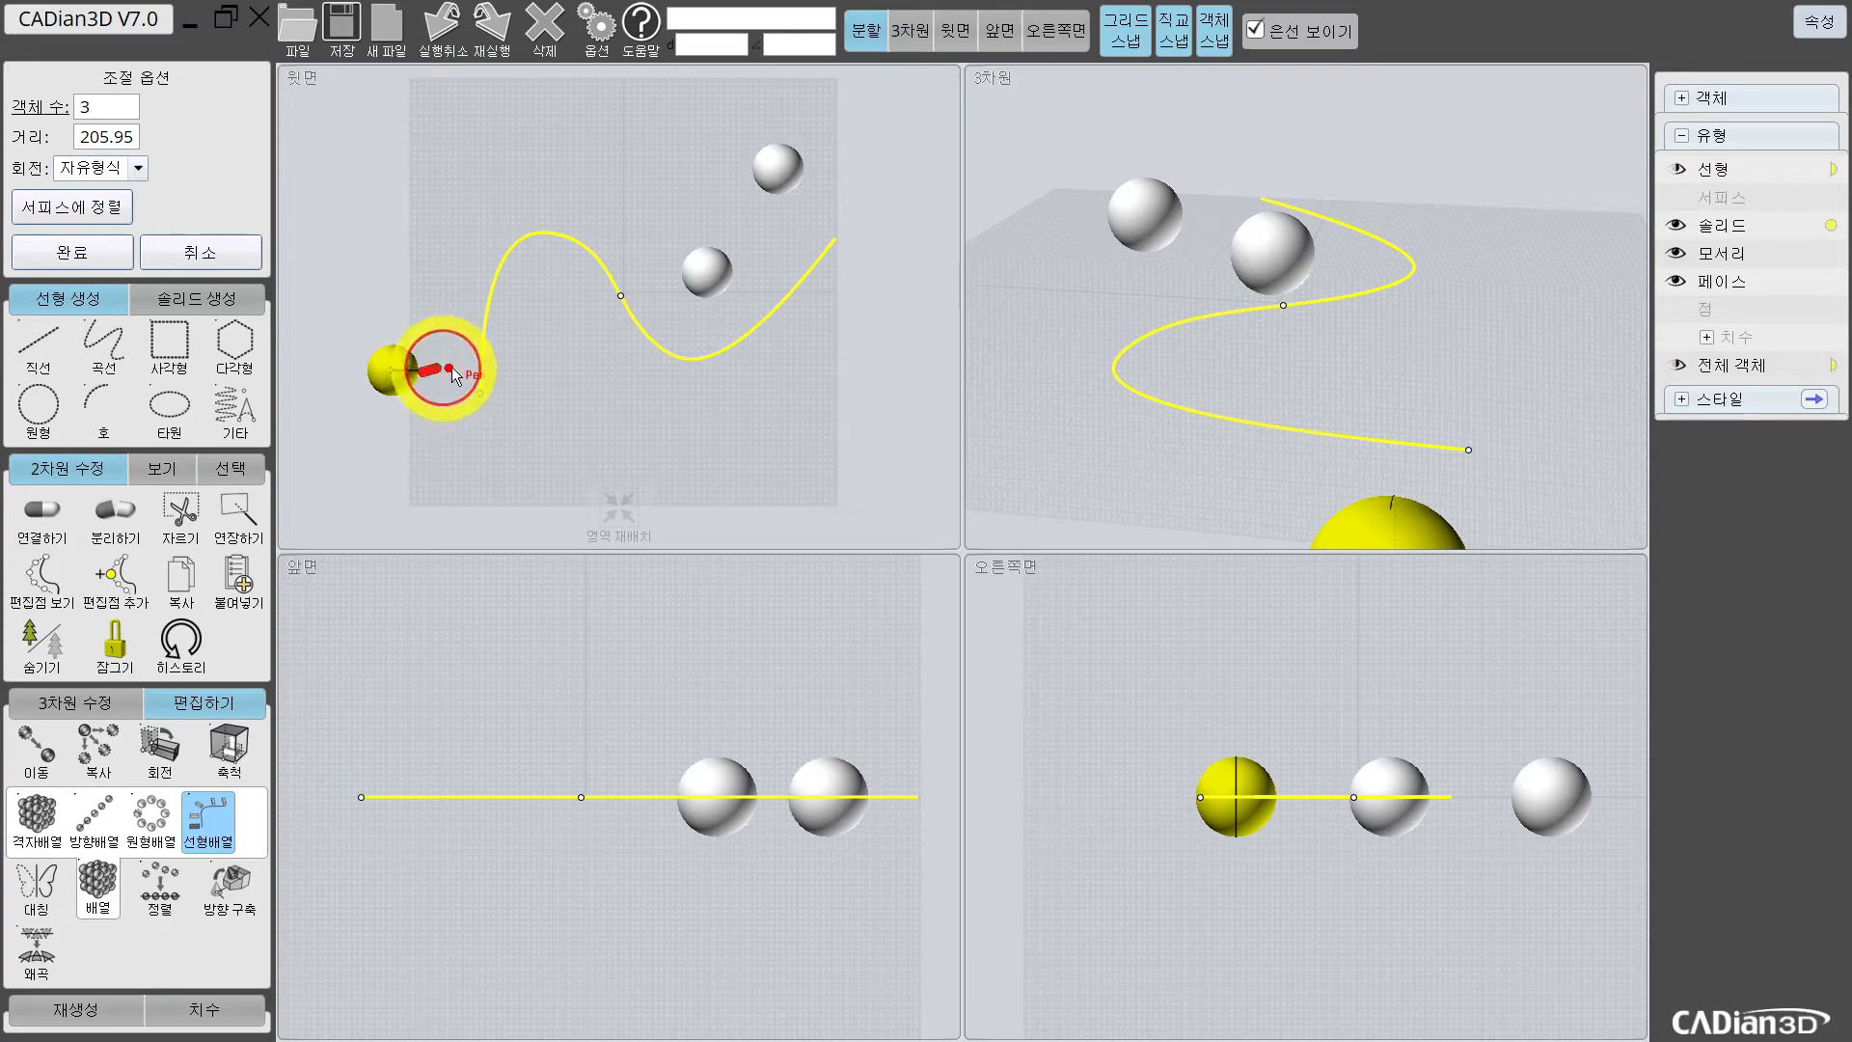
left_click_drag(422, 361, 406, 385)
mouse_move(751, 283)
left_mouse_down()
mouse_move(788, 273)
mouse_move(717, 288)
mouse_move(741, 298)
left_mouse_up()
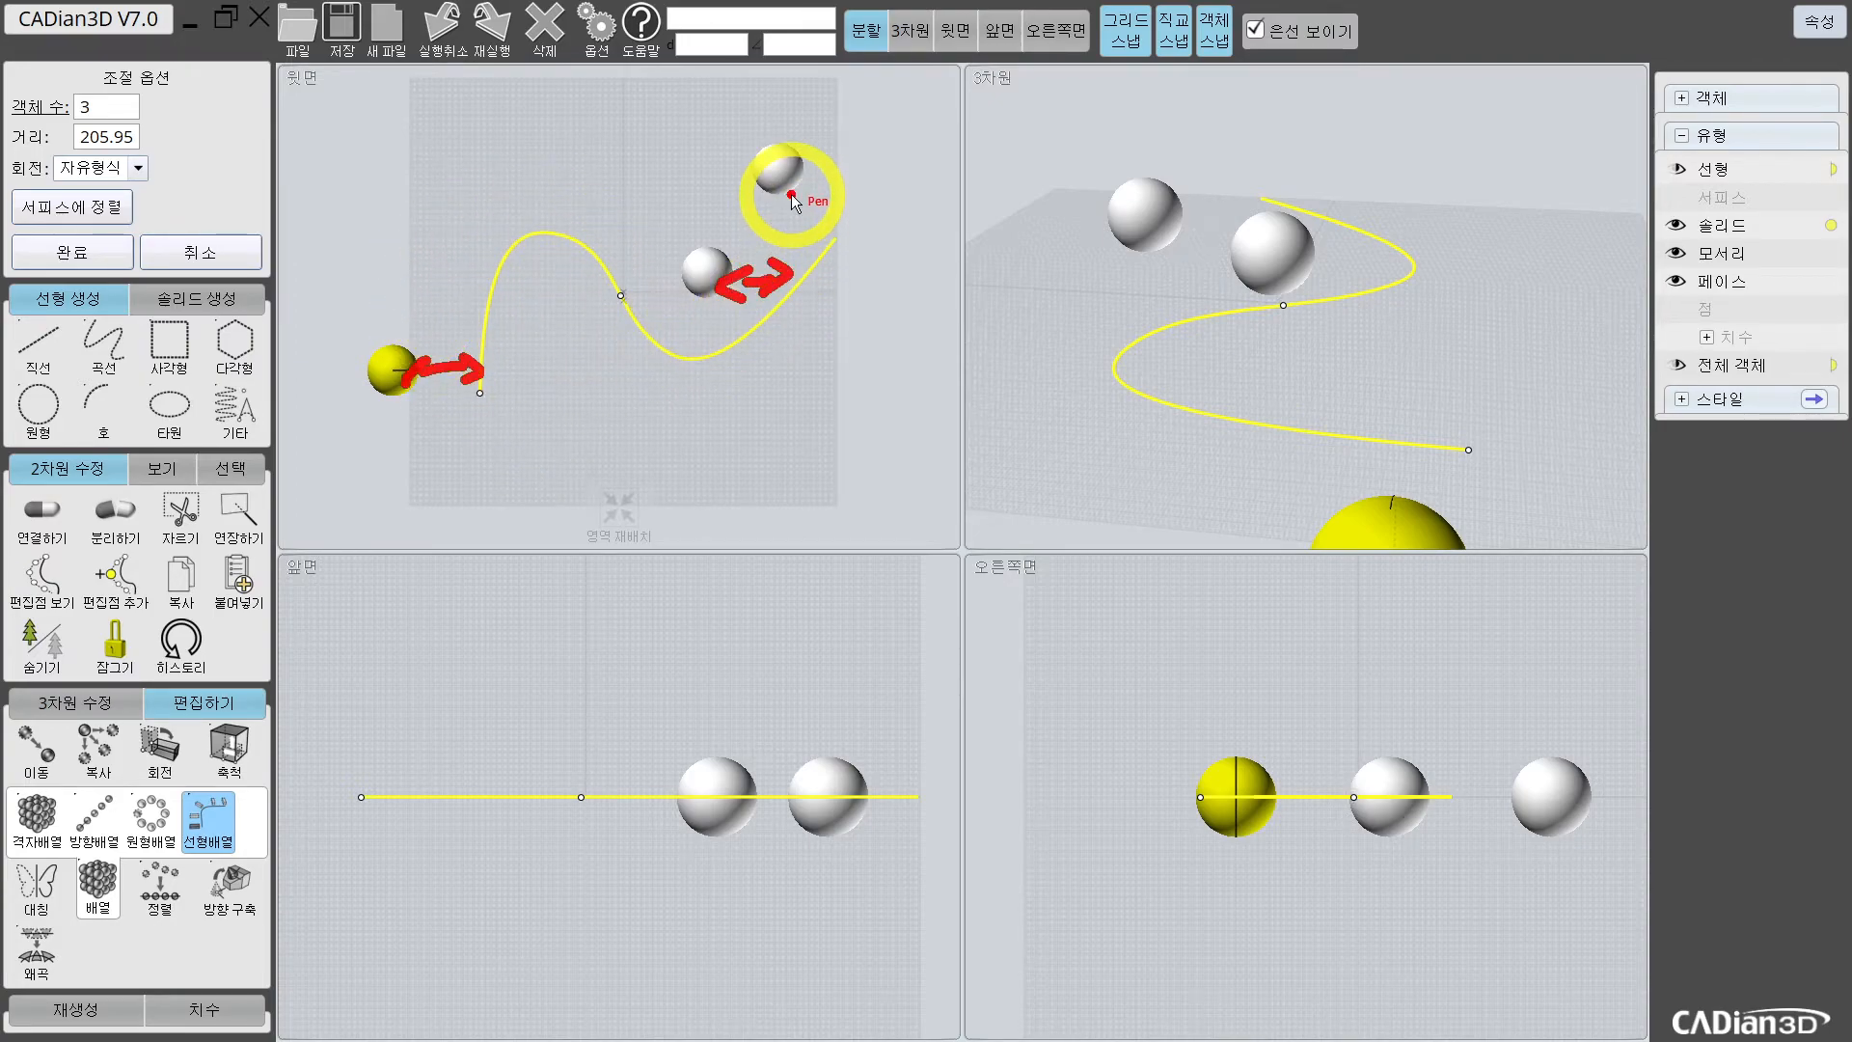
key("Escape")
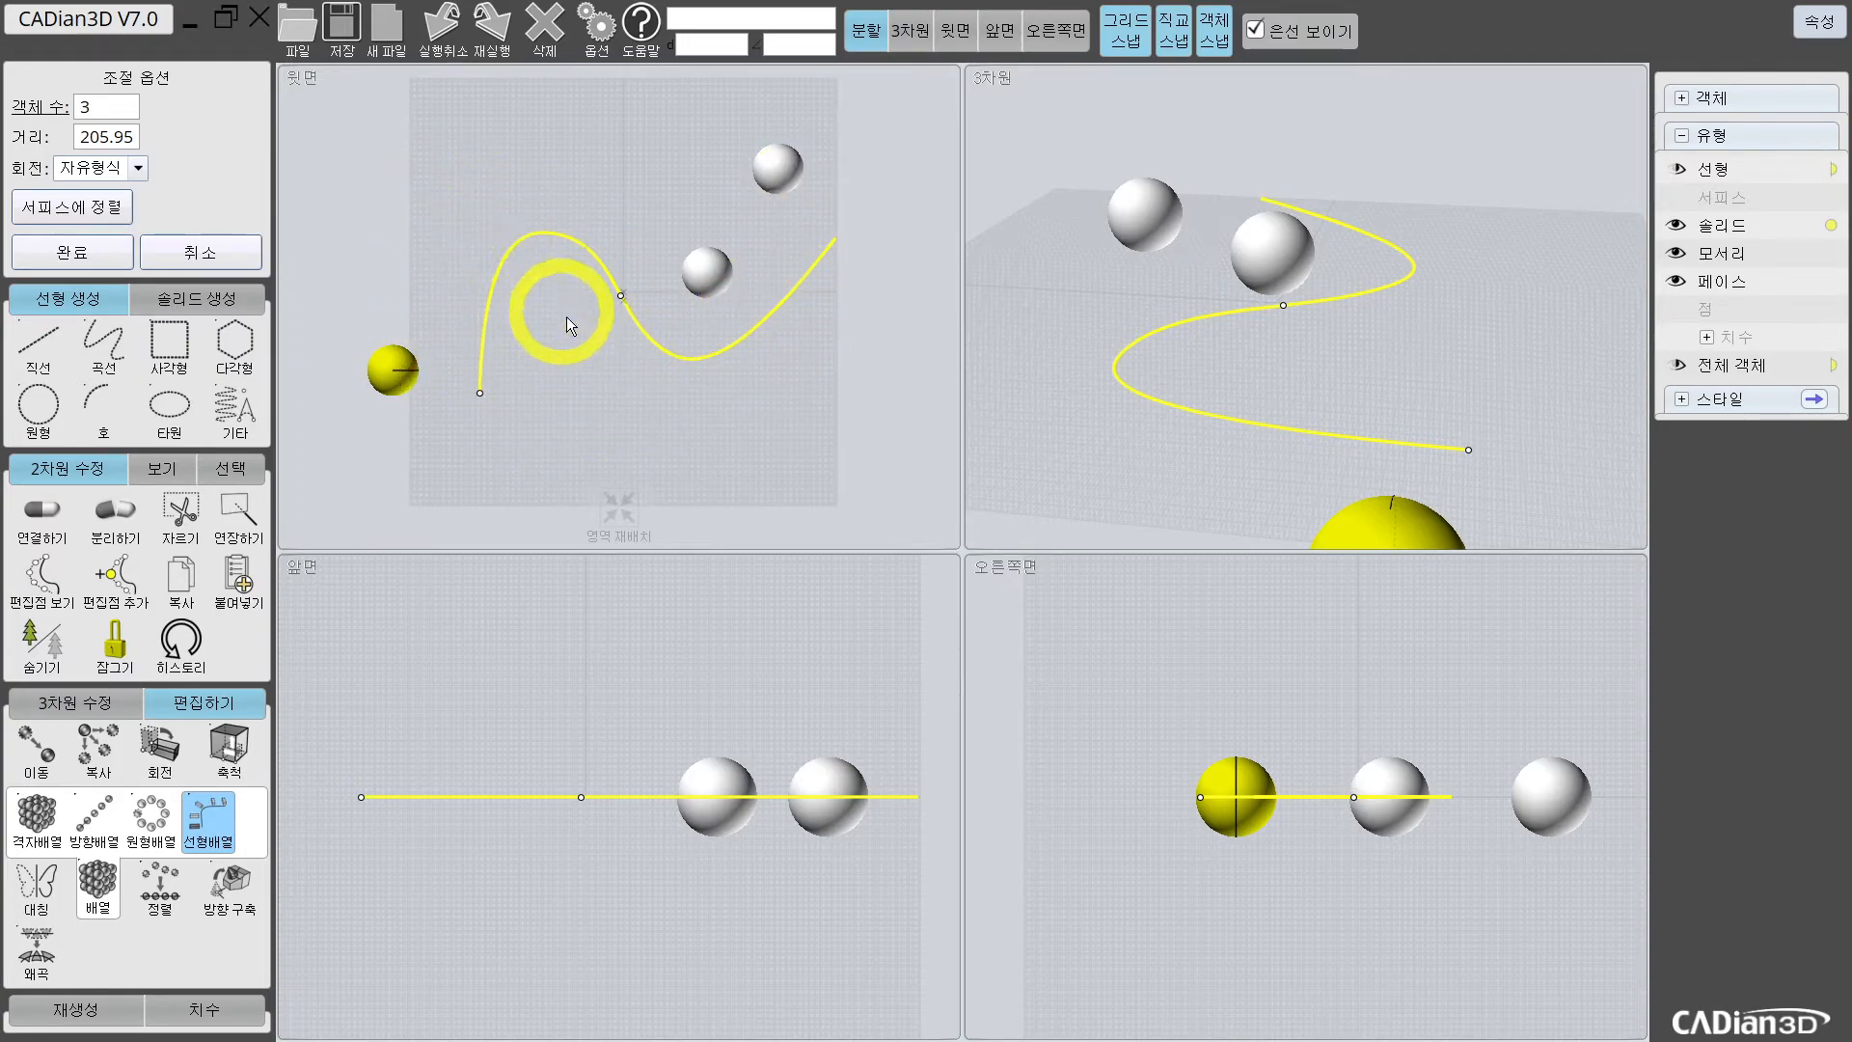
left_click(199, 252)
Step: Move the sphere back so that its centre sits on the wavy curve's start point, and clear the selection
left_click_drag(396, 374, 476, 397)
scroll(454, 762, "up", 2)
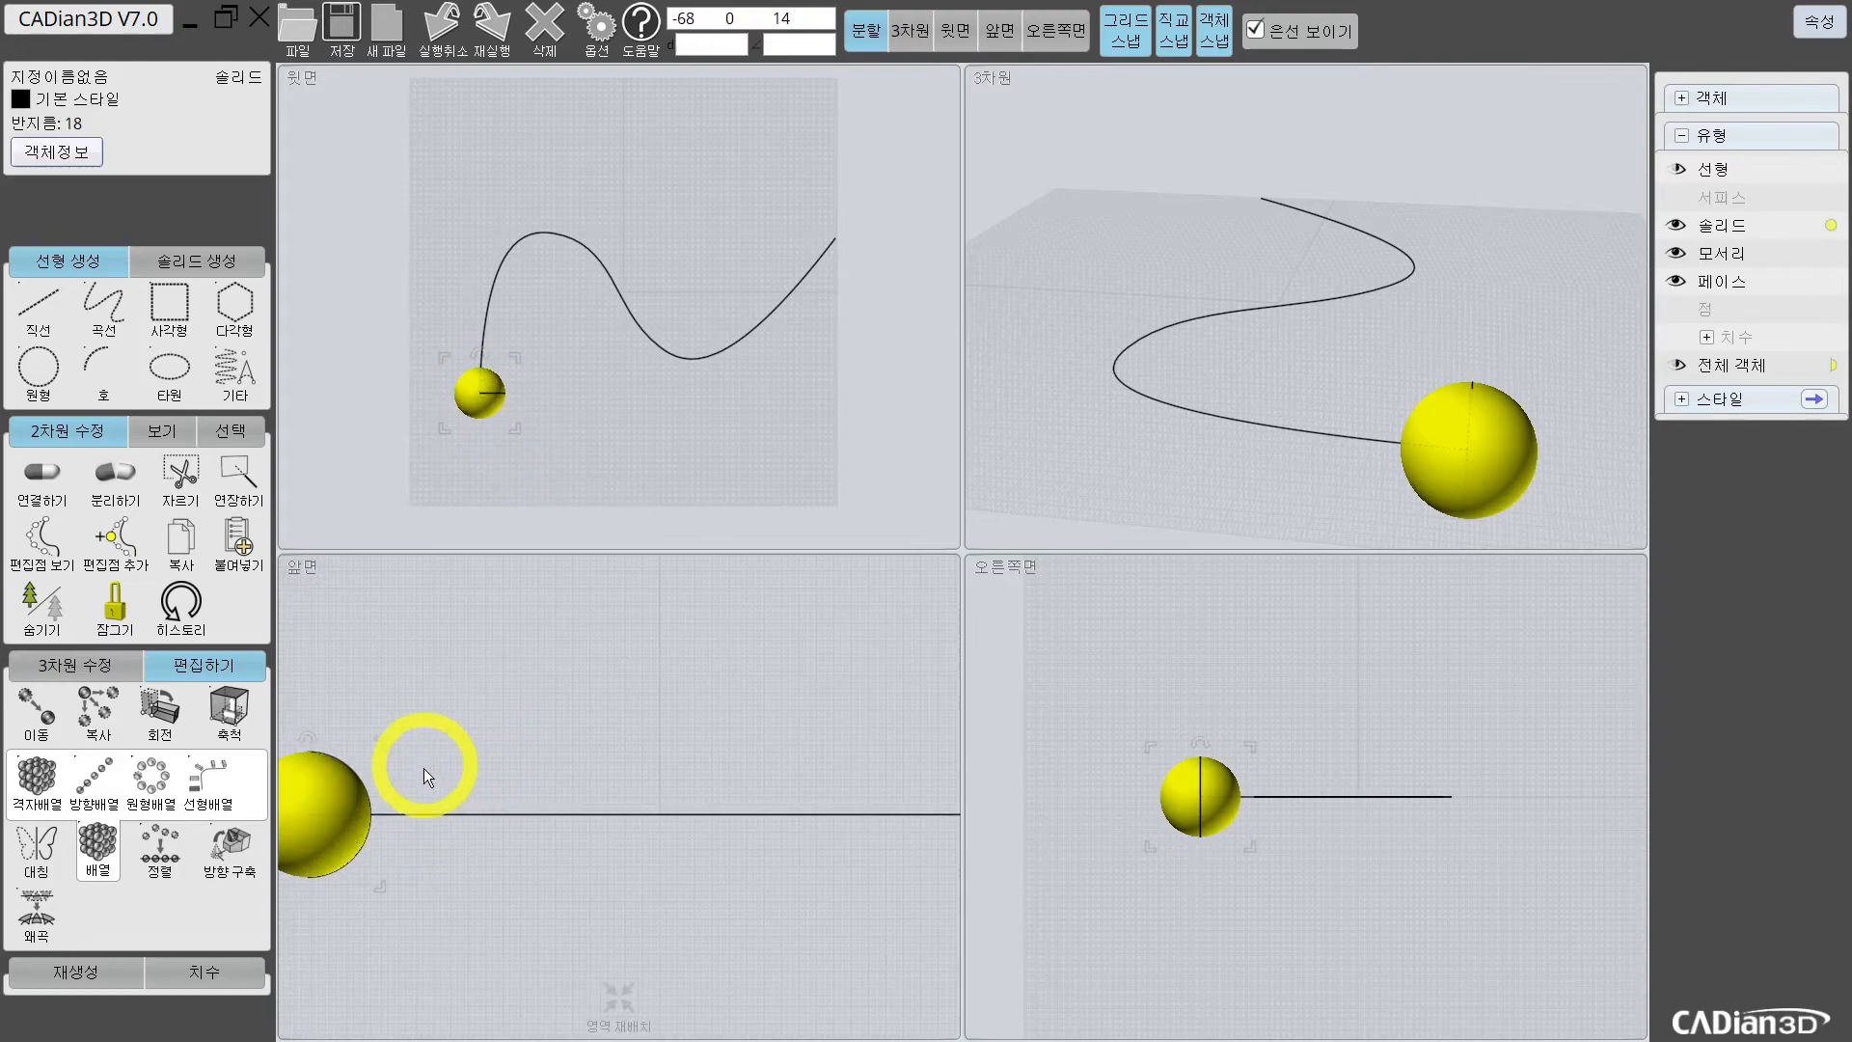
scroll(494, 424, "up", 3)
scroll(494, 425, "up", 1)
left_click(460, 252, "shift")
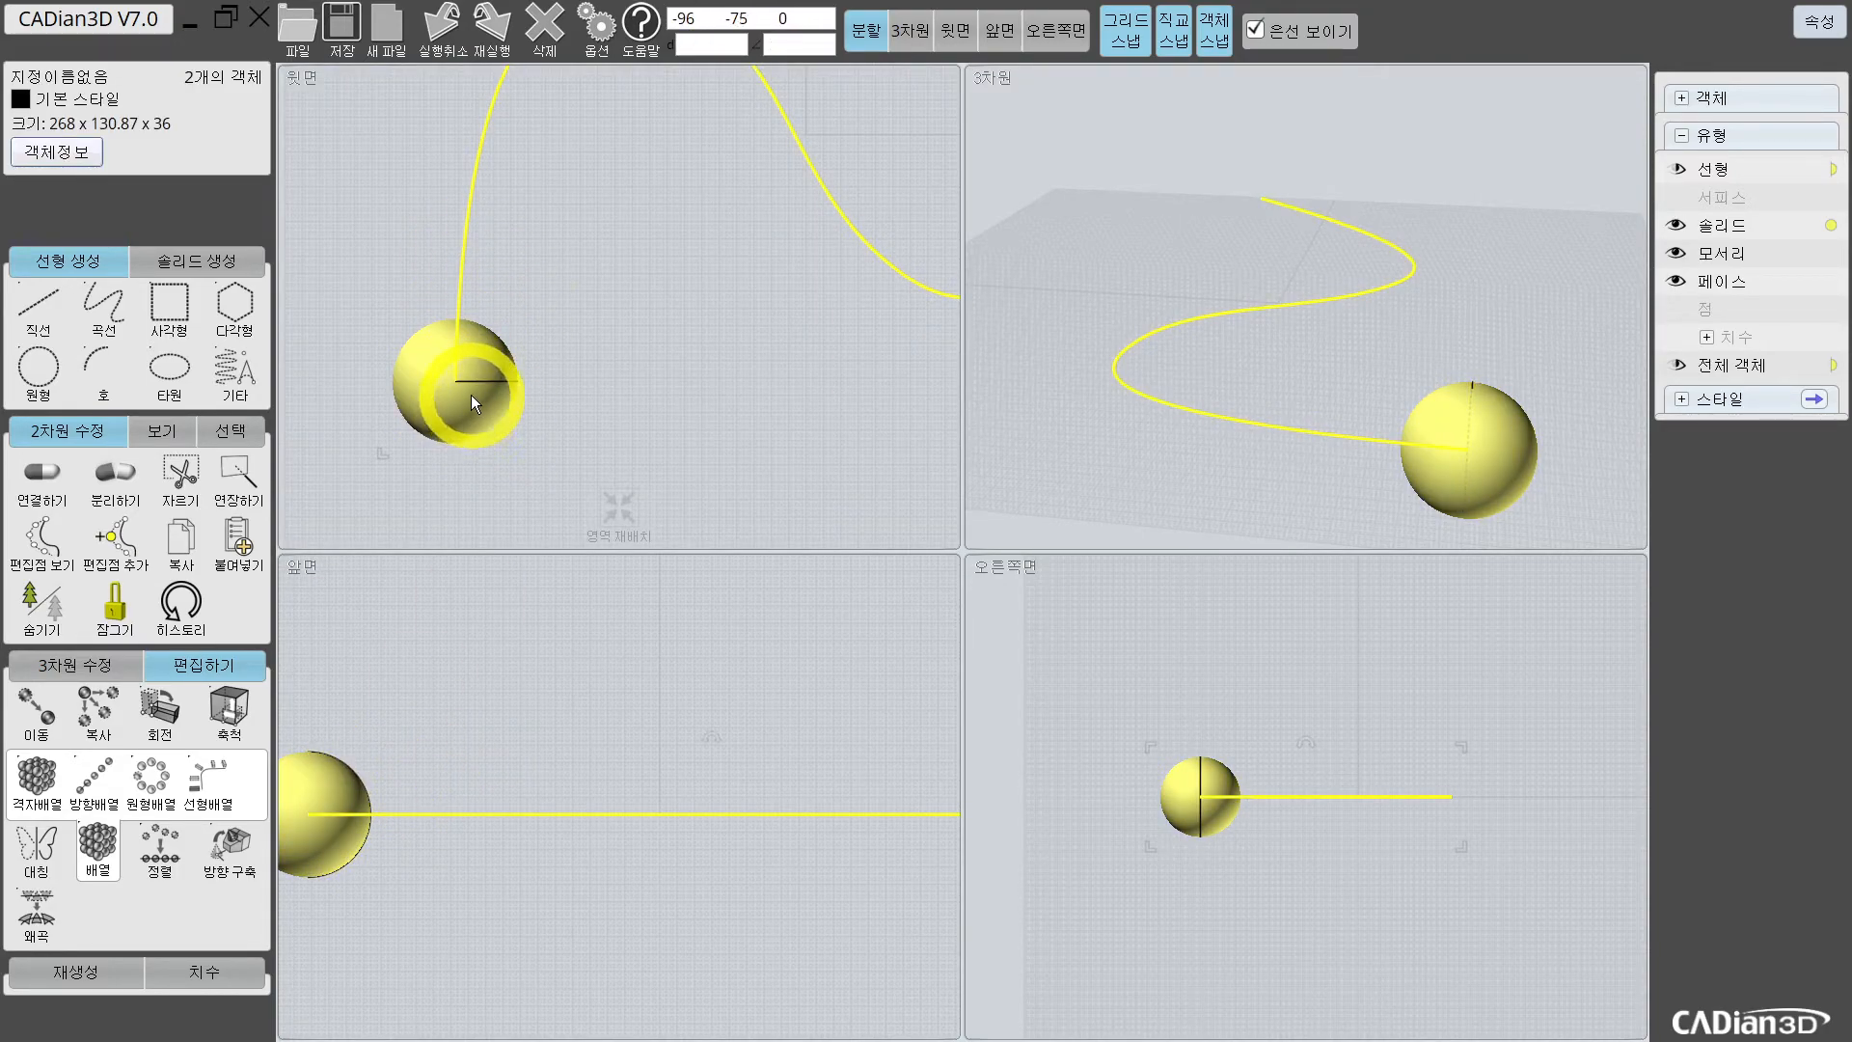
scroll(511, 320, "down", 4)
left_click(554, 296)
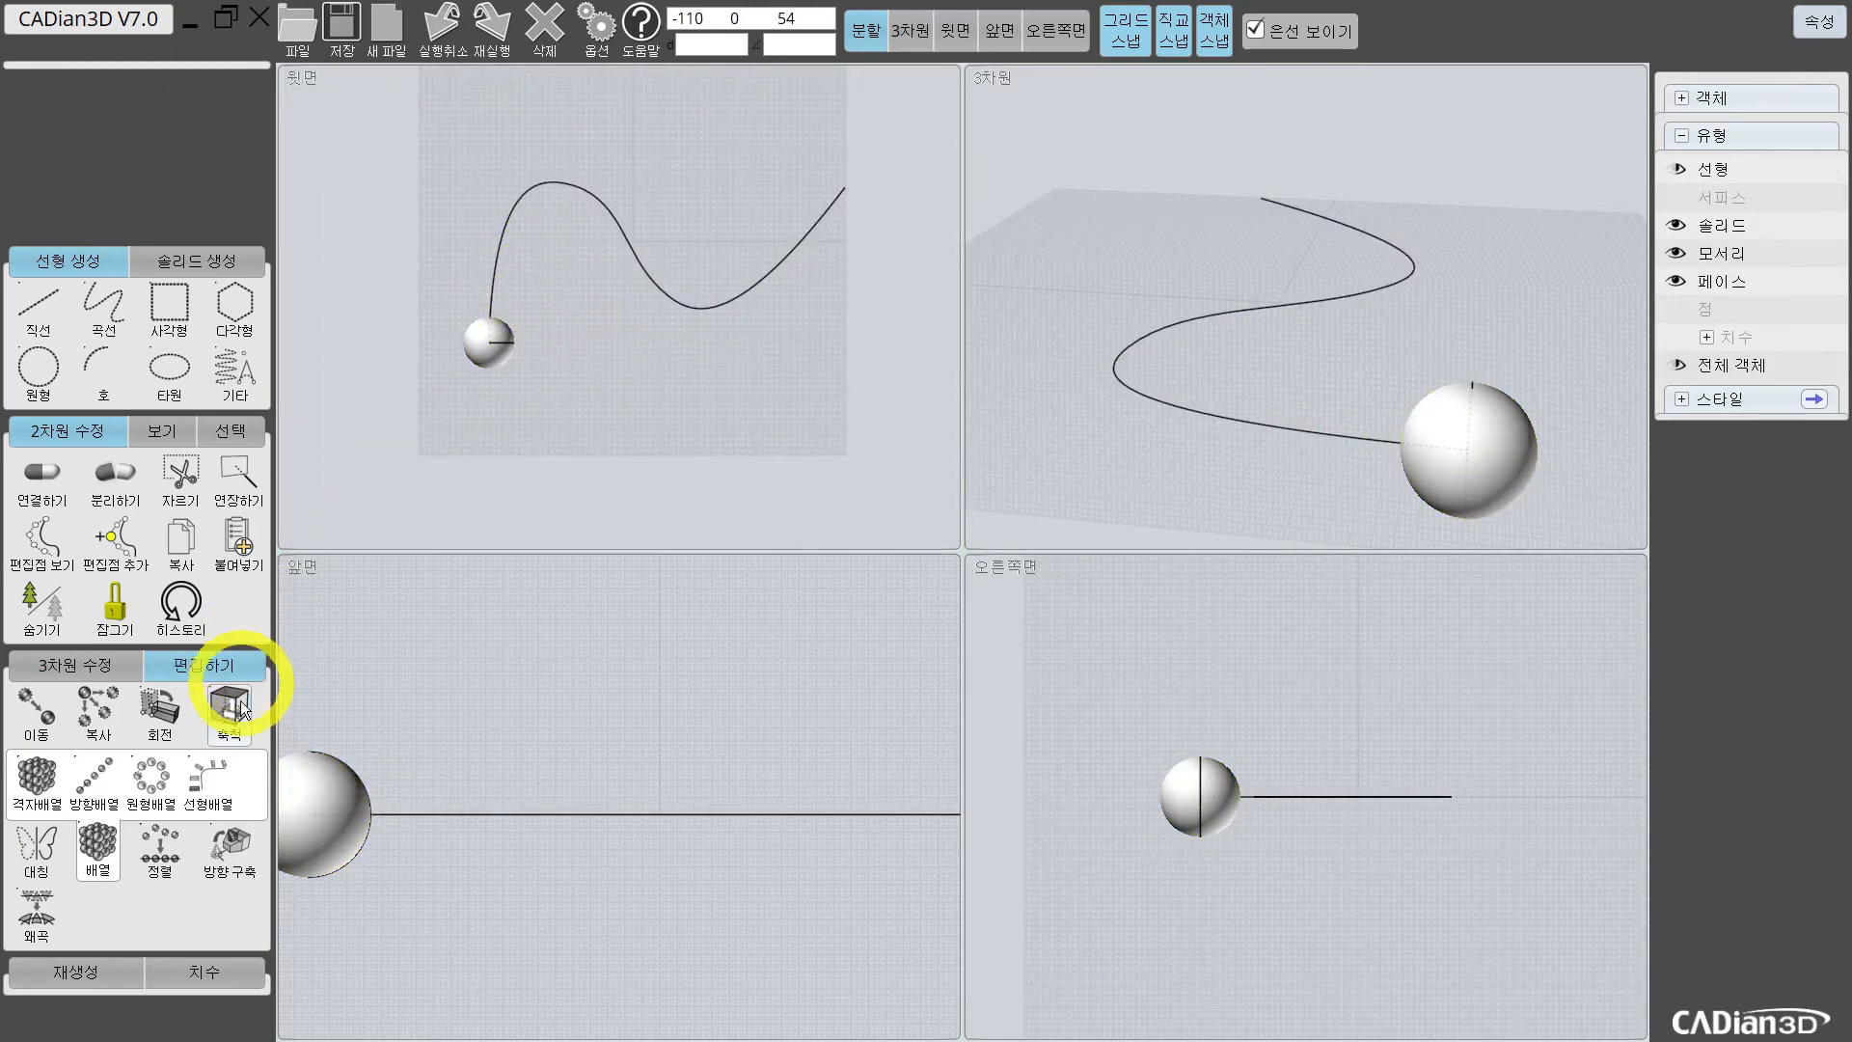
Step: Start a linear array of the sphere along the wavy curve, and examine how the copies sit on the curve
left_click(222, 782)
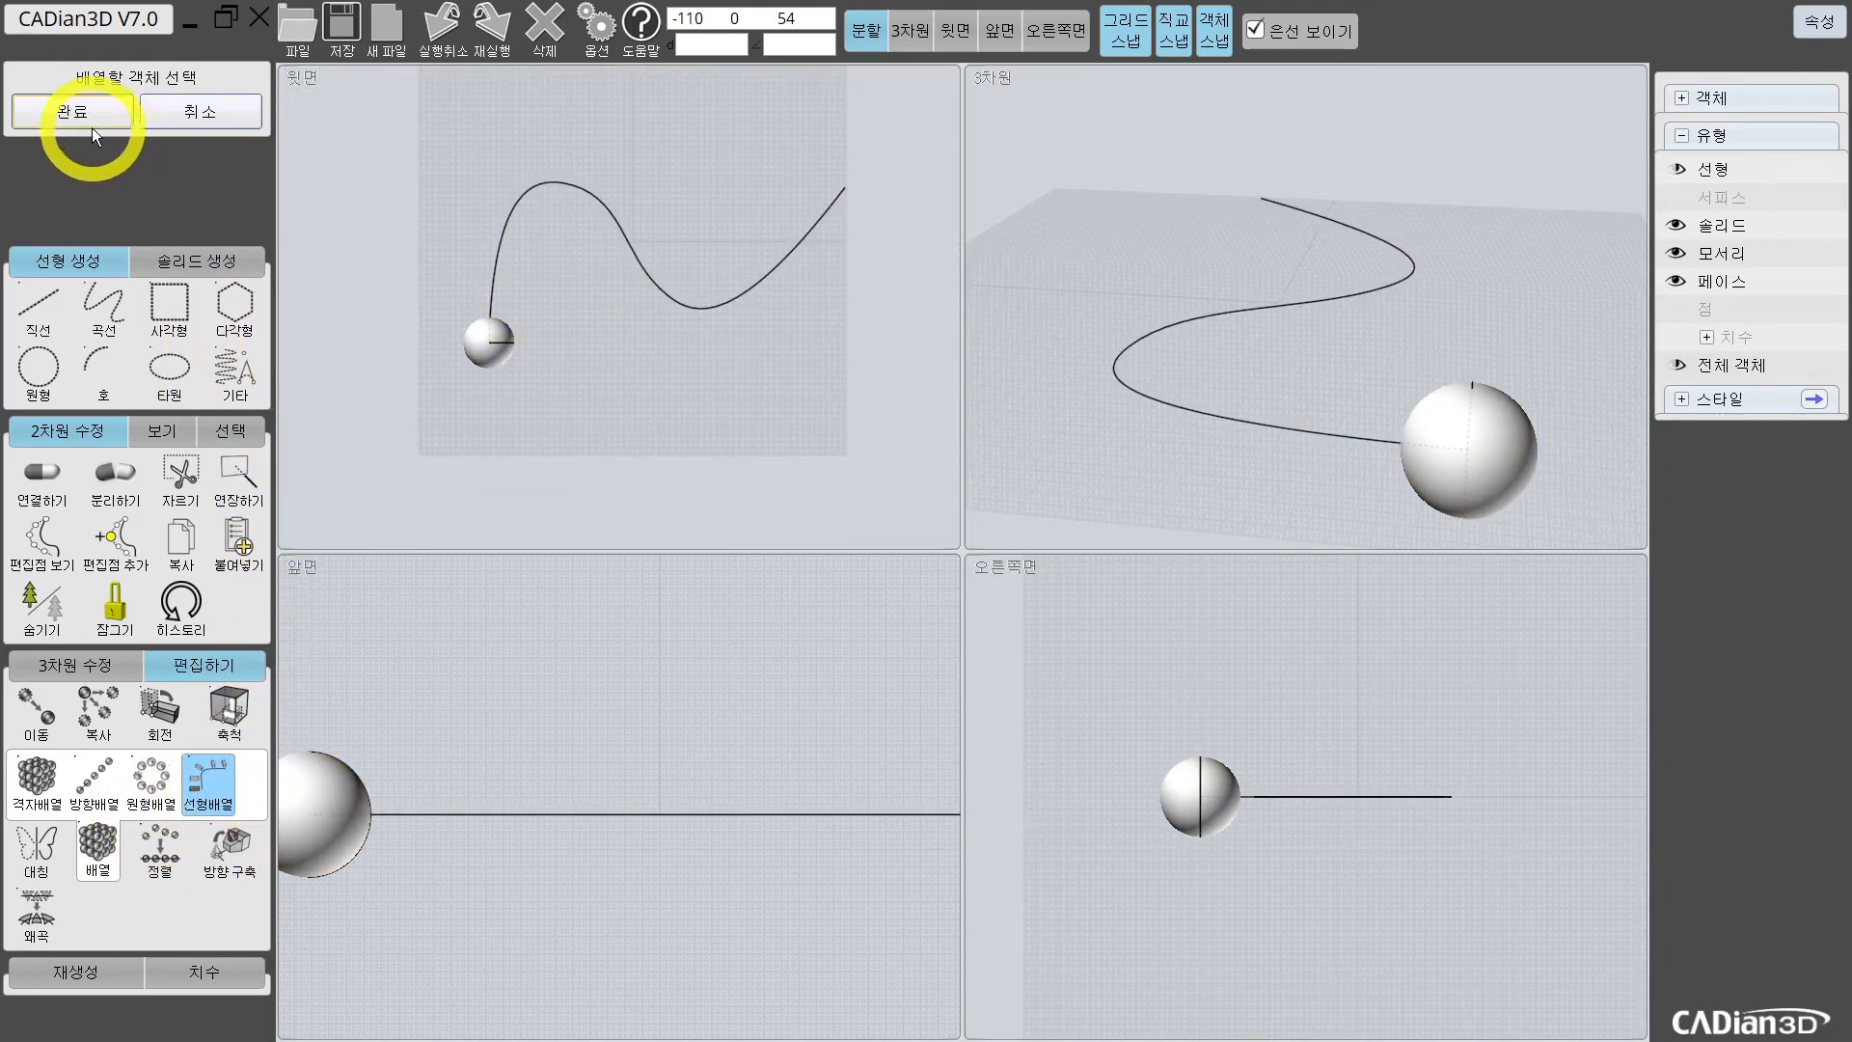
left_click(488, 340)
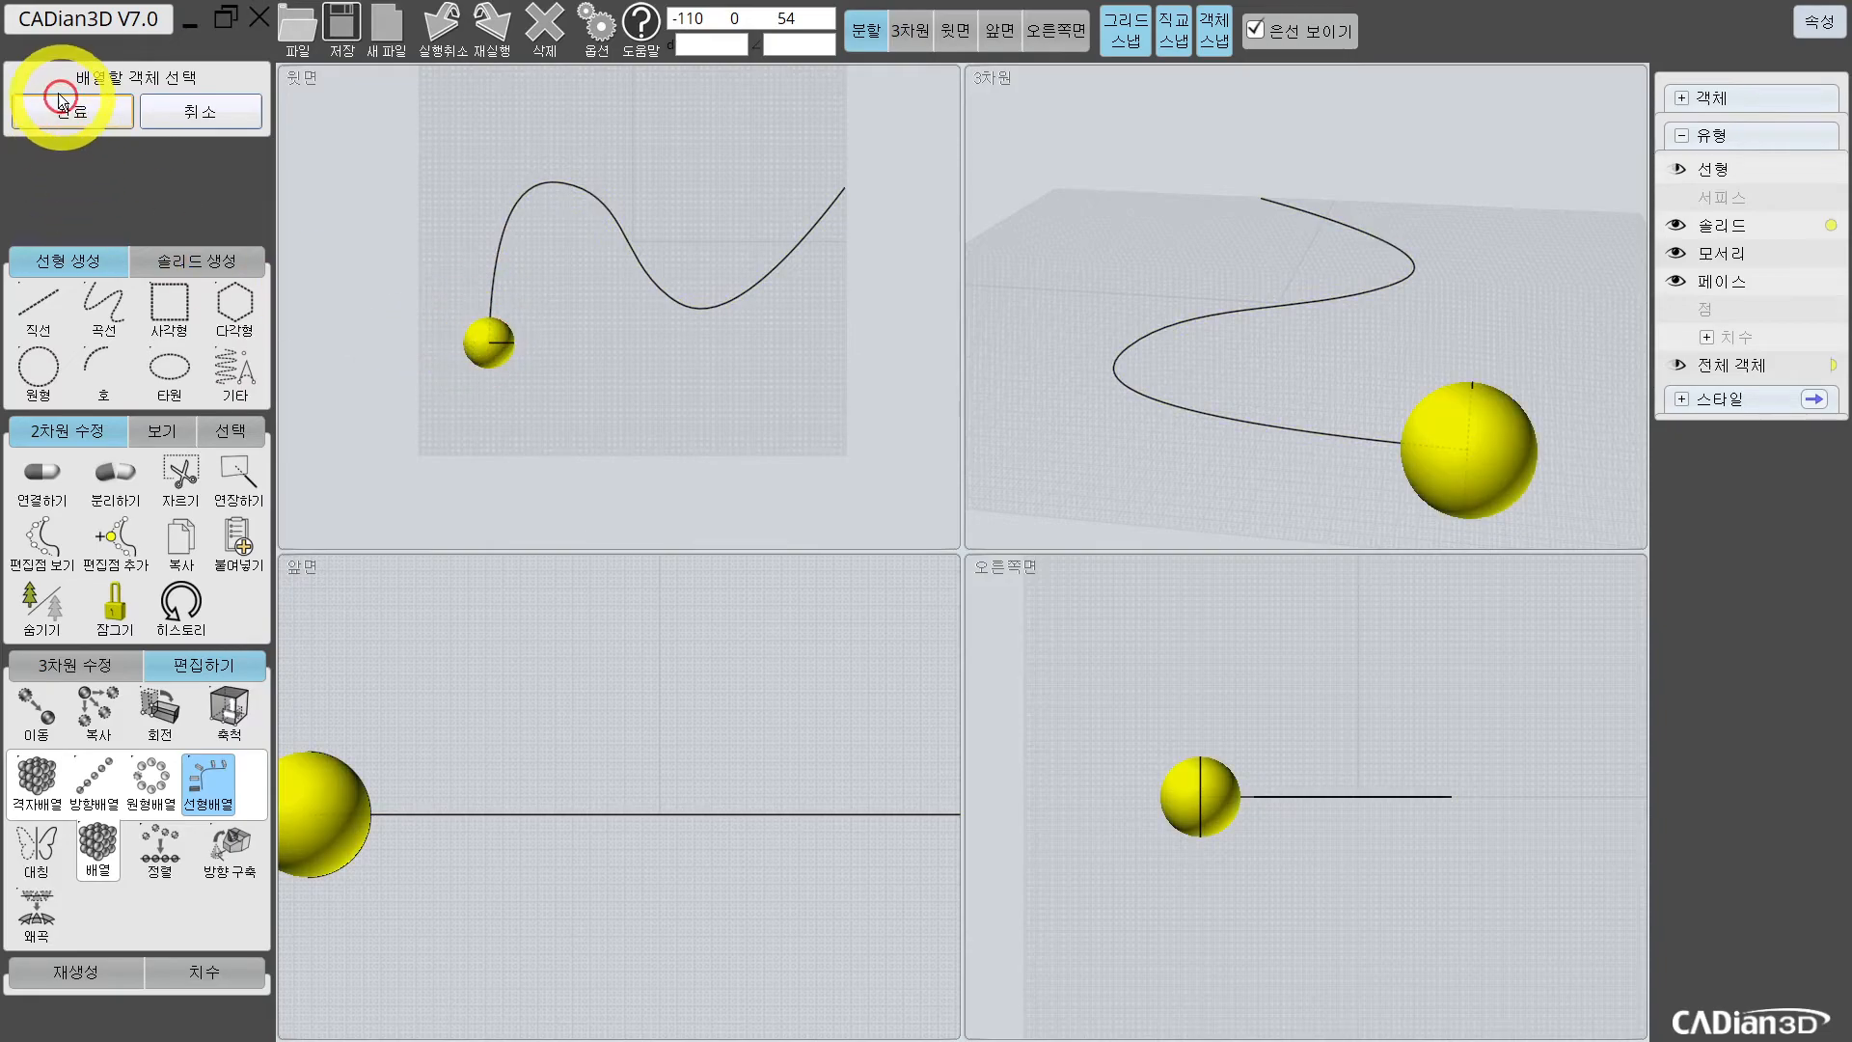
left_click(72, 111)
left_click(507, 218)
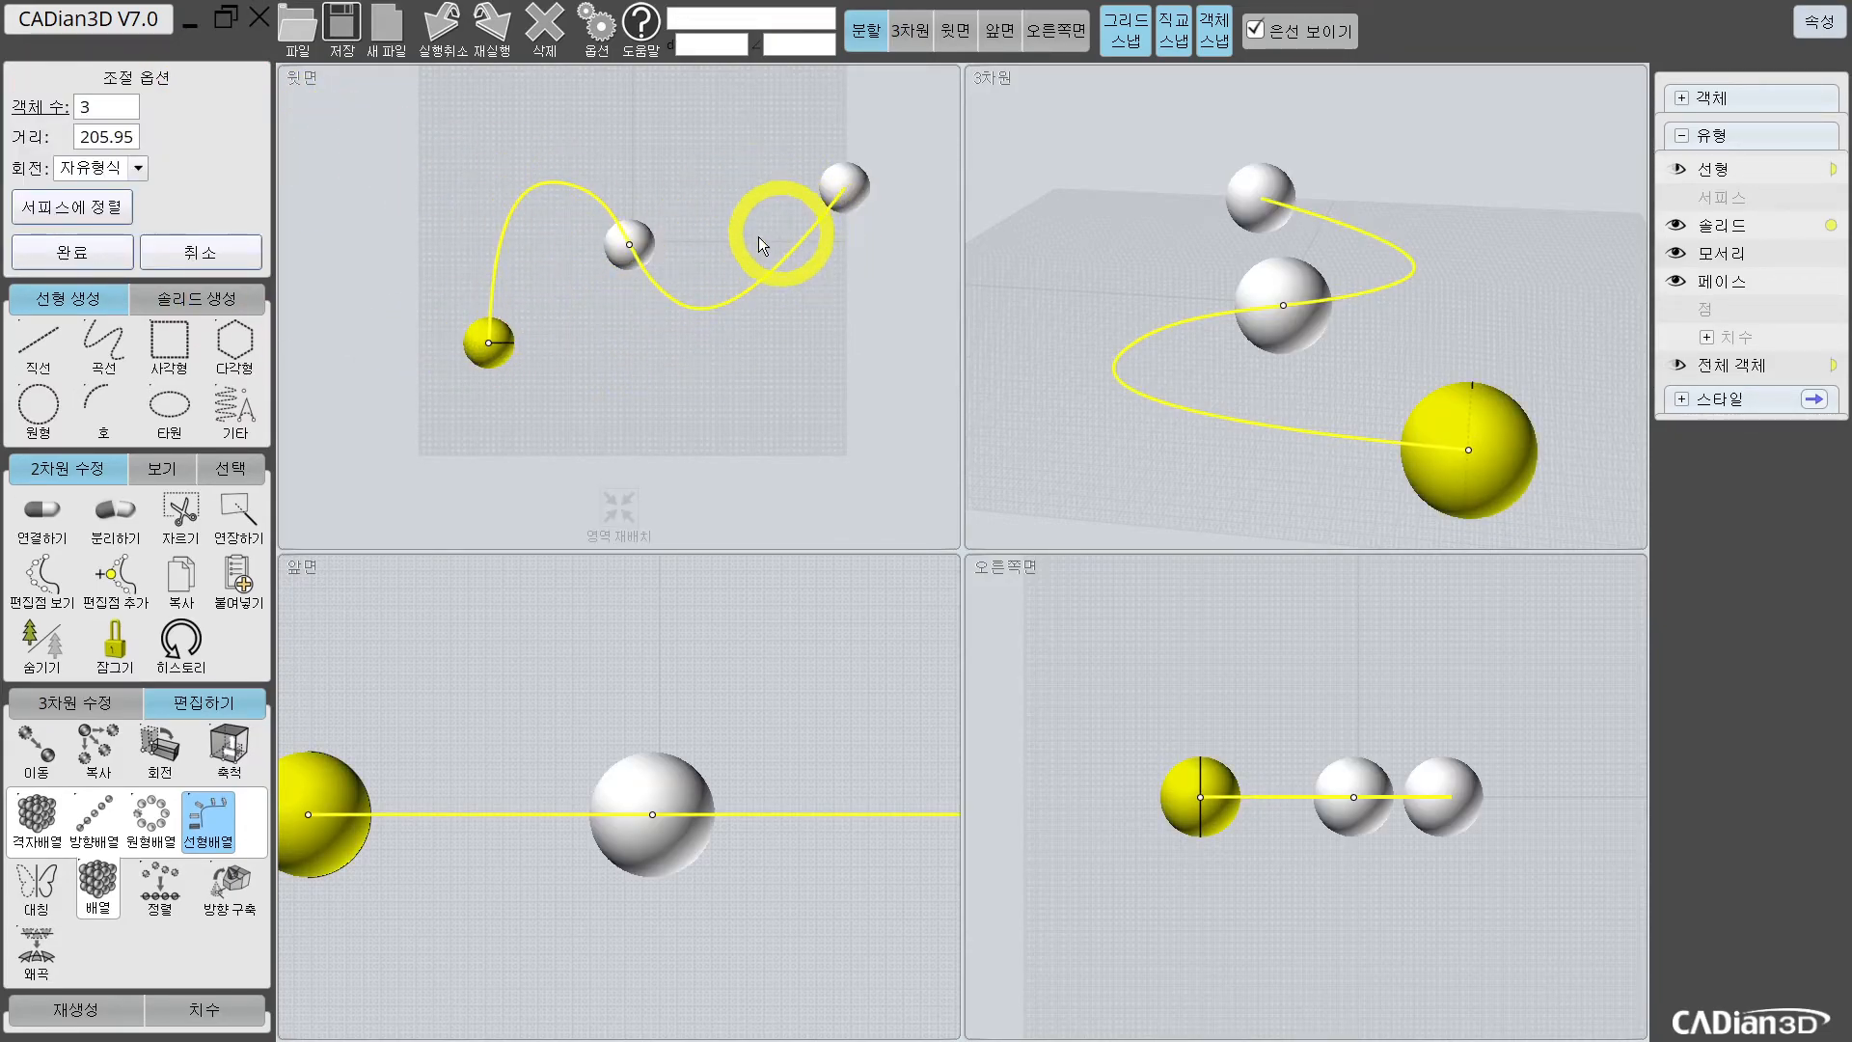
scroll(868, 186, "up", 4)
middle_click_drag(1592, 511, 1490, 444)
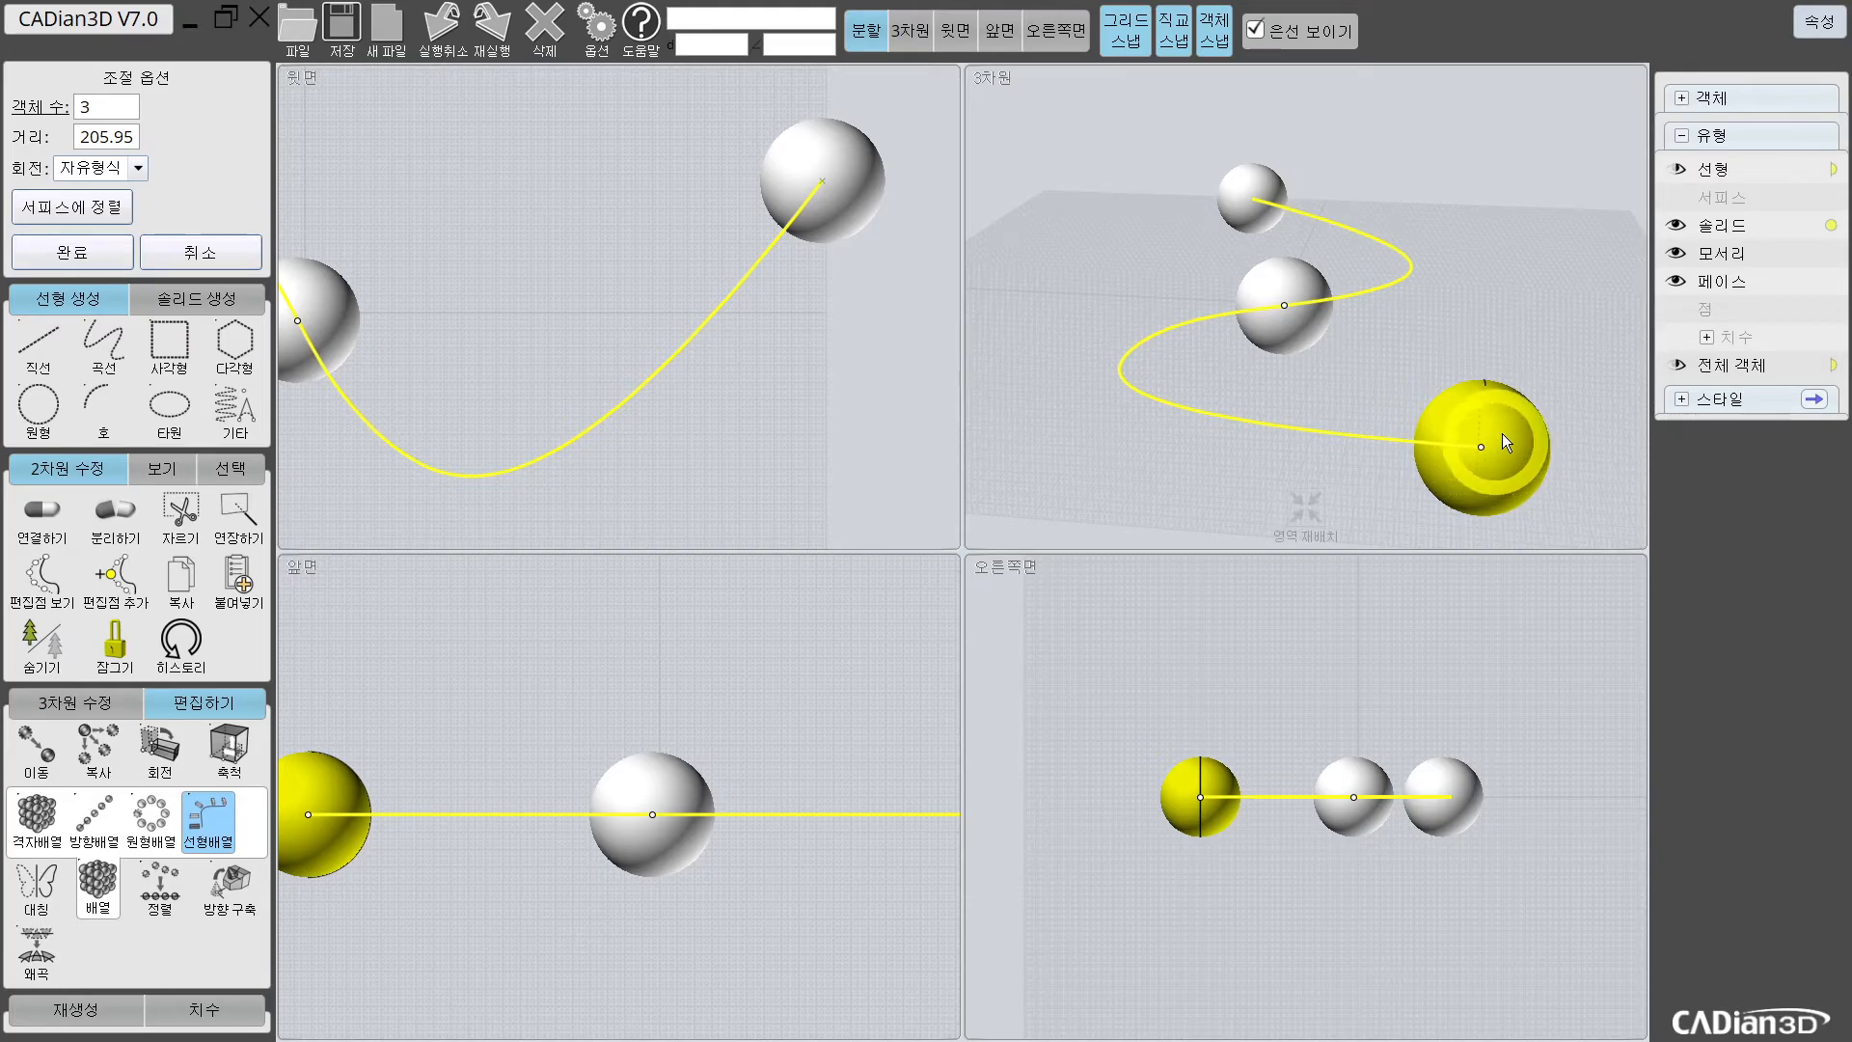
middle_click_drag(1188, 210, 1238, 333)
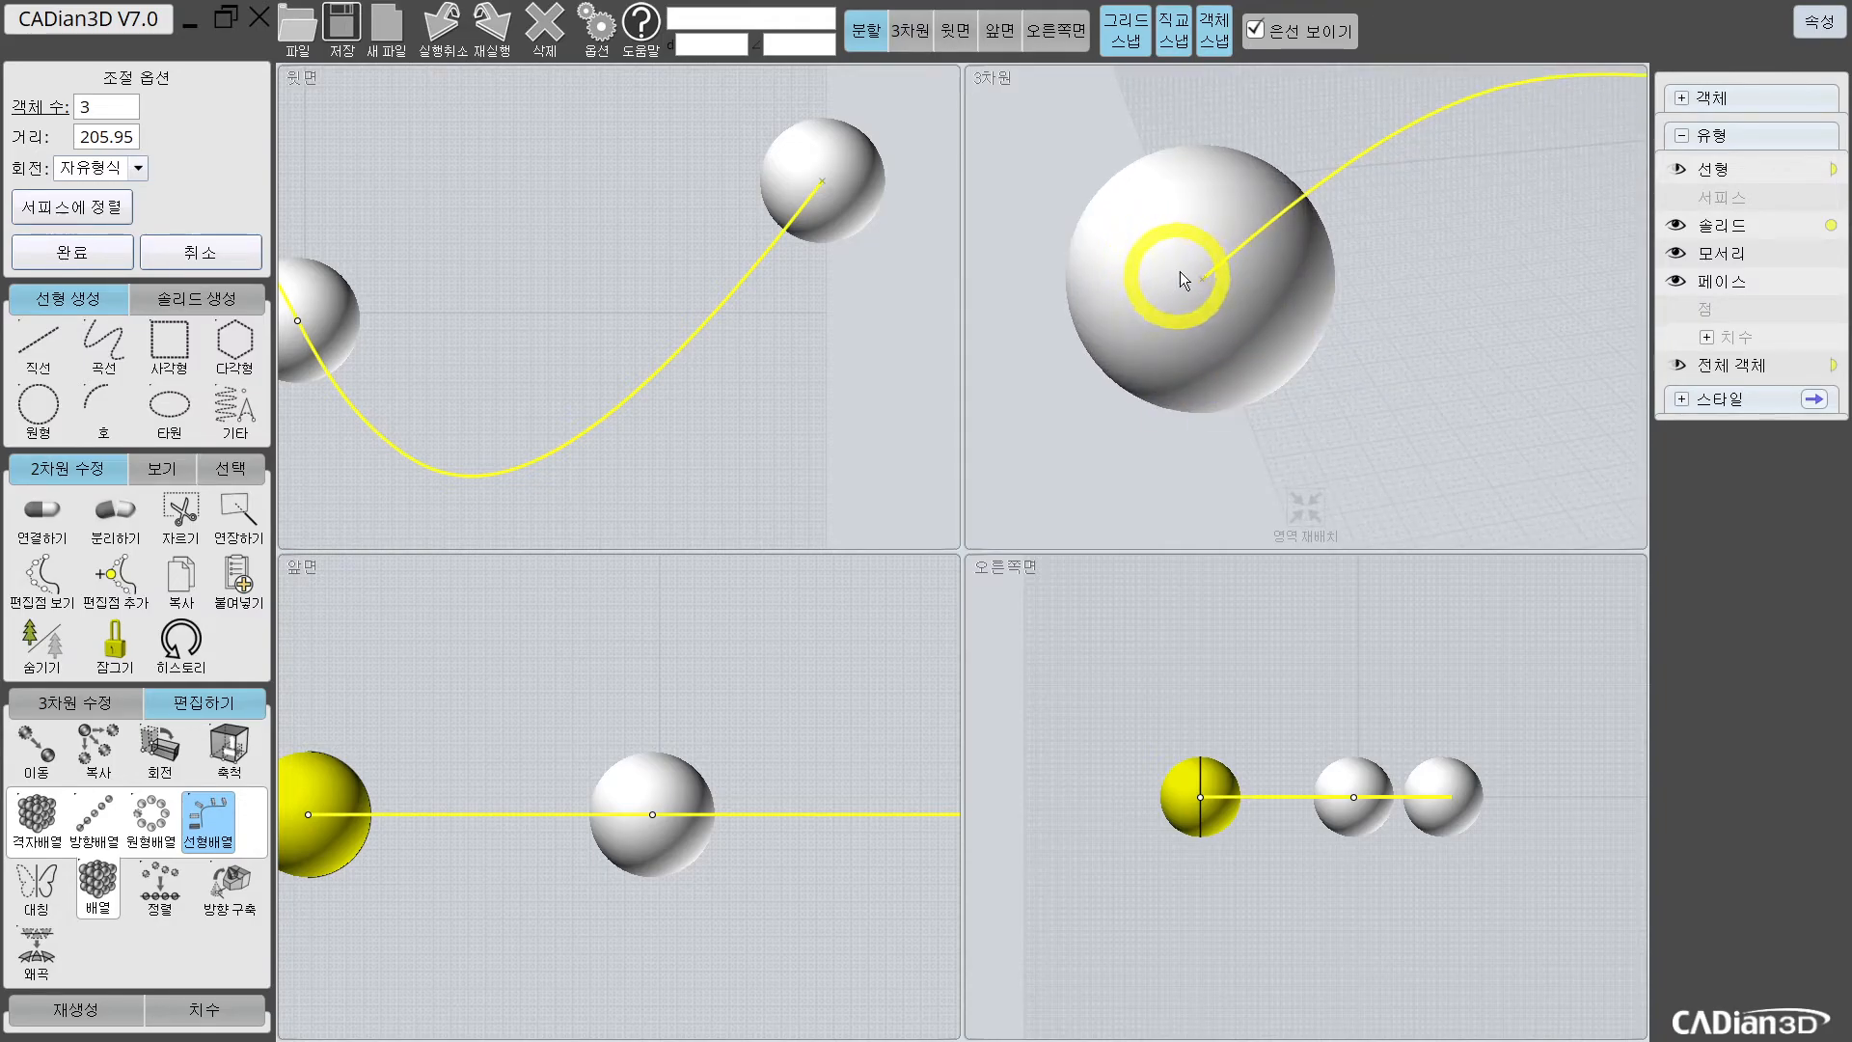
scroll(645, 354, "down", 6)
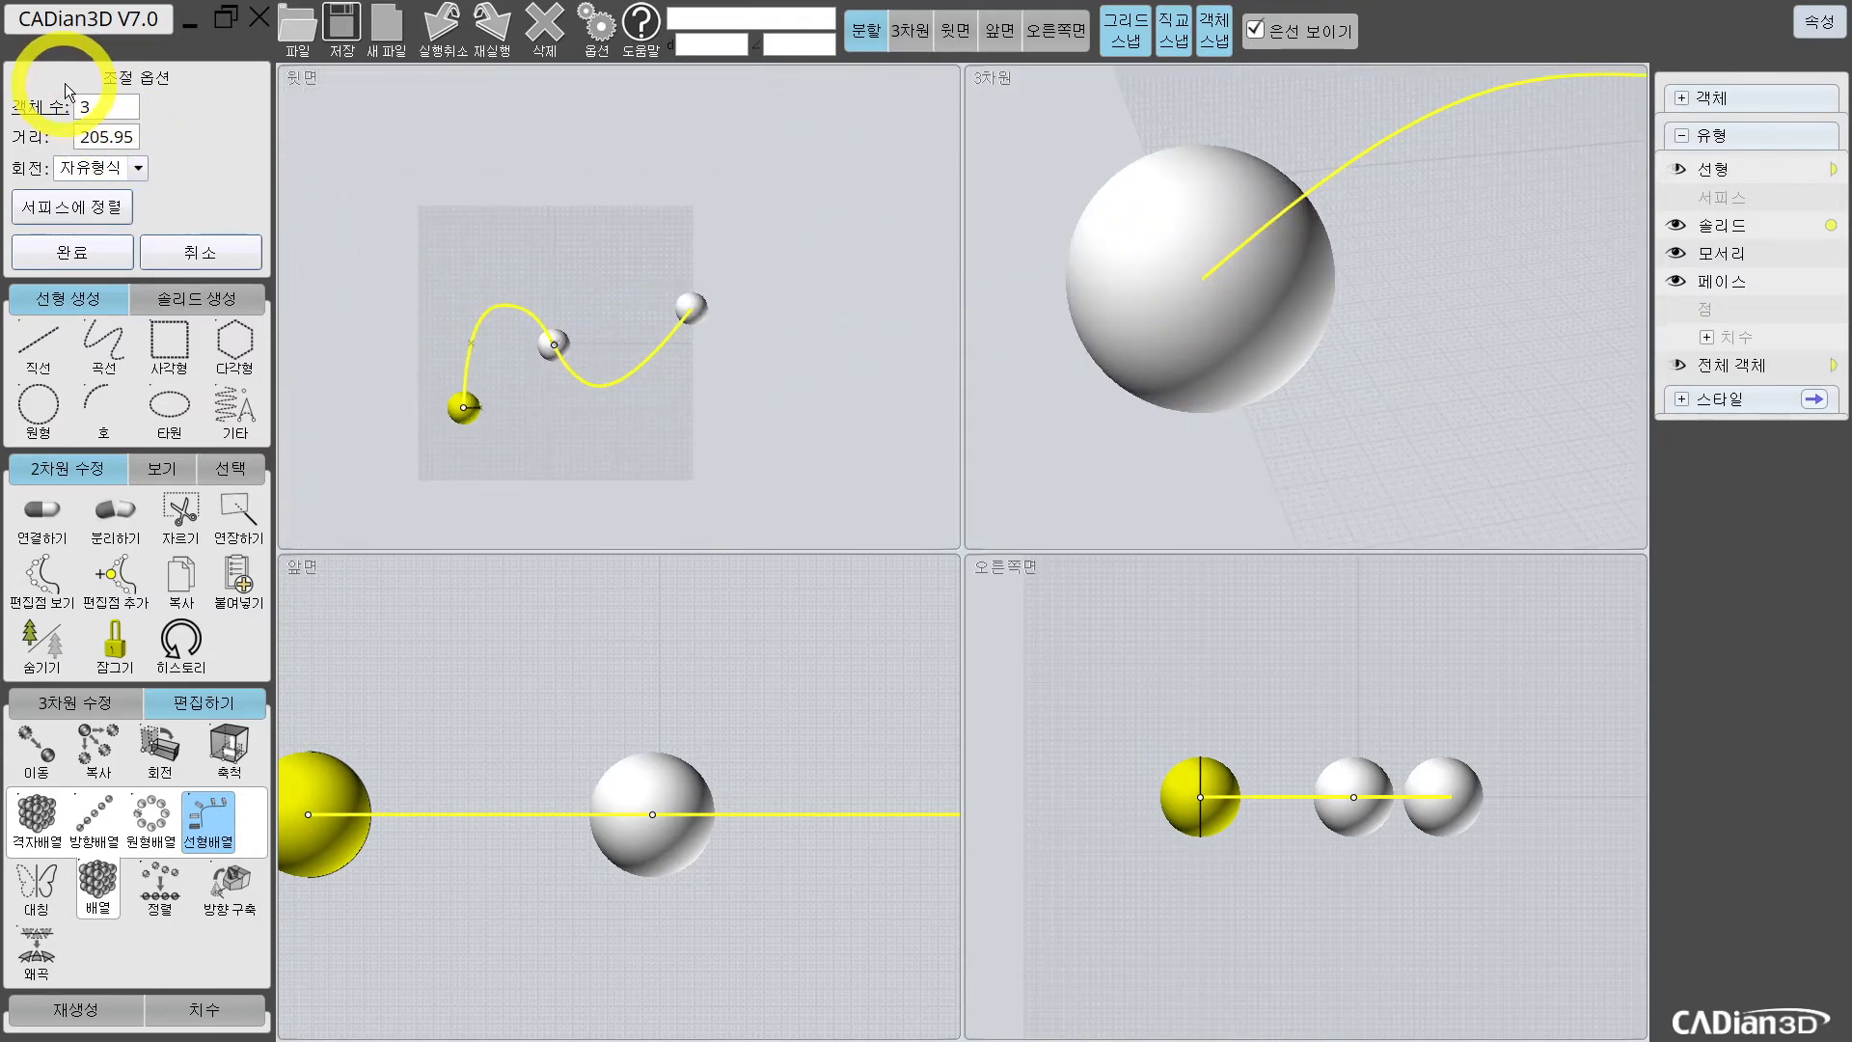
Step: Set the linear array's object count (객체 수) to 5
left_click(97, 106)
left_click(166, 232)
left_click(196, 339)
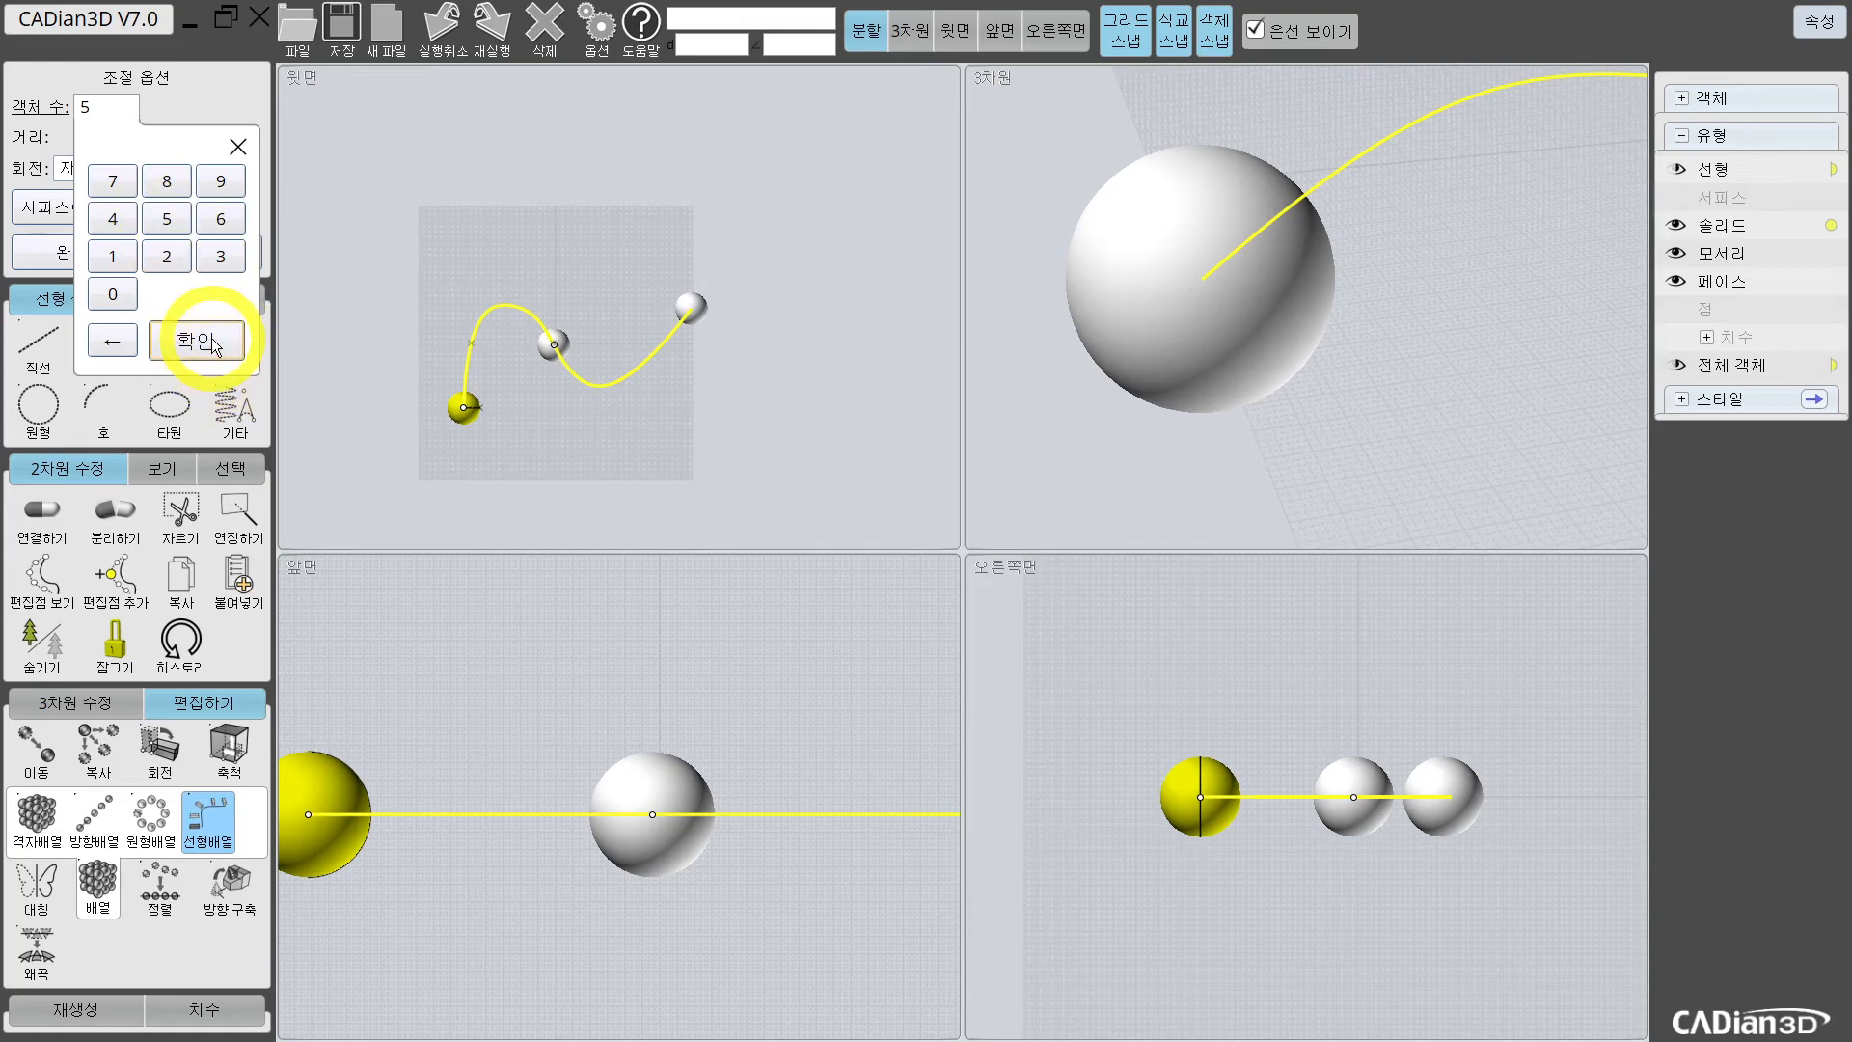
scroll(564, 355, "up", 2)
scroll(563, 355, "up", 1)
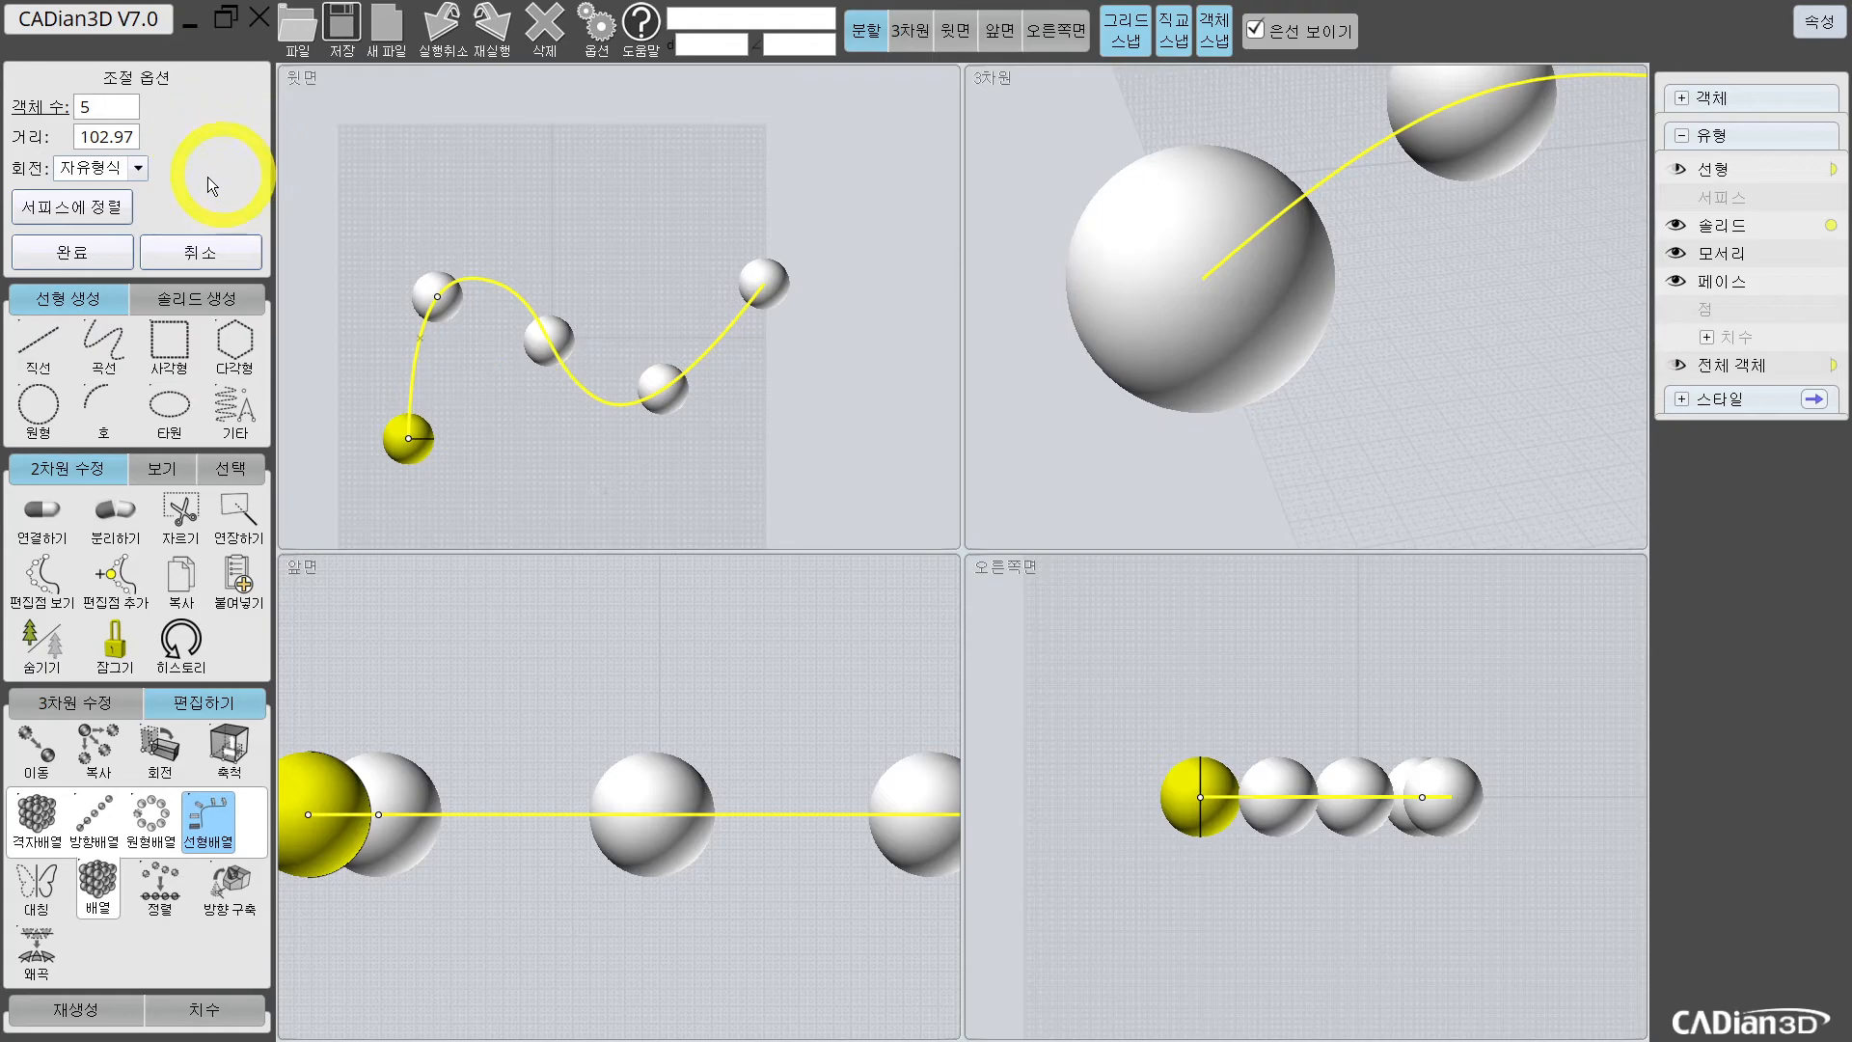
Step: Set the linear array's distance (거리) between objects to 100, and leave the command
left_click(111, 136)
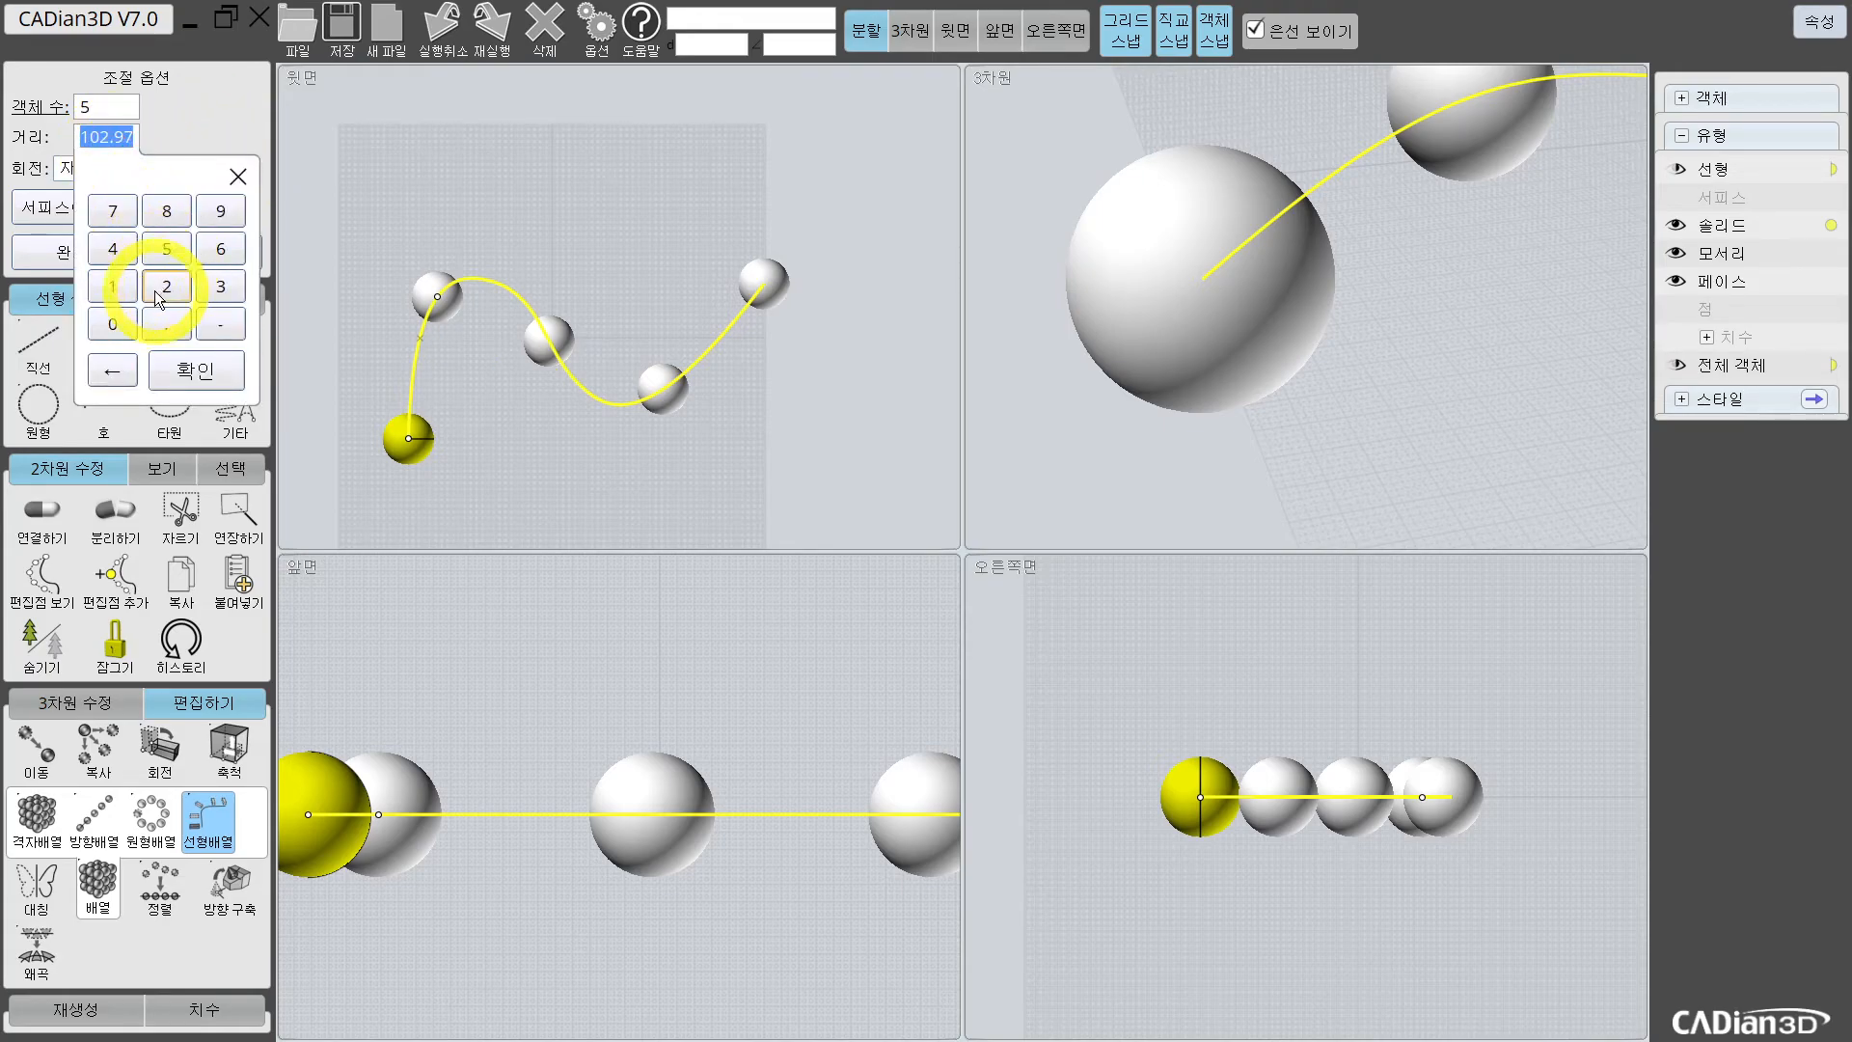
left_click(112, 286)
left_click(113, 324)
left_click(113, 324)
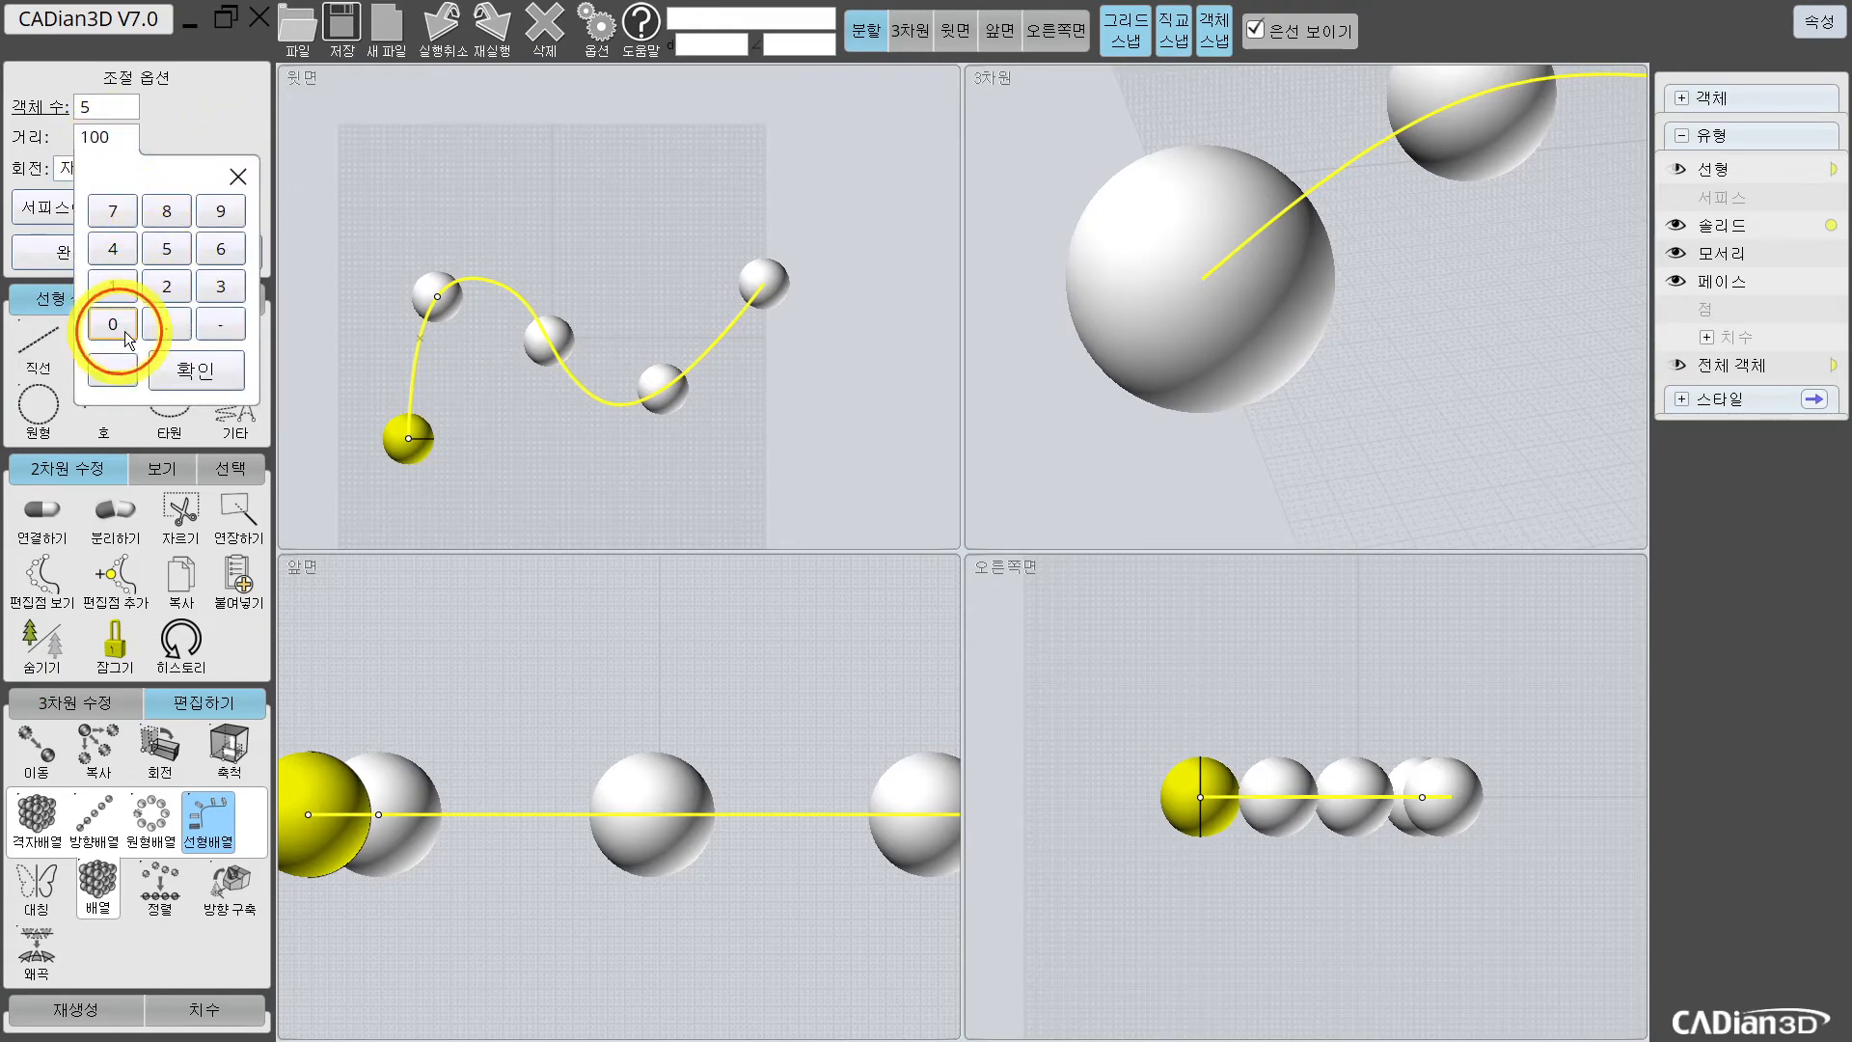
left_click(189, 372)
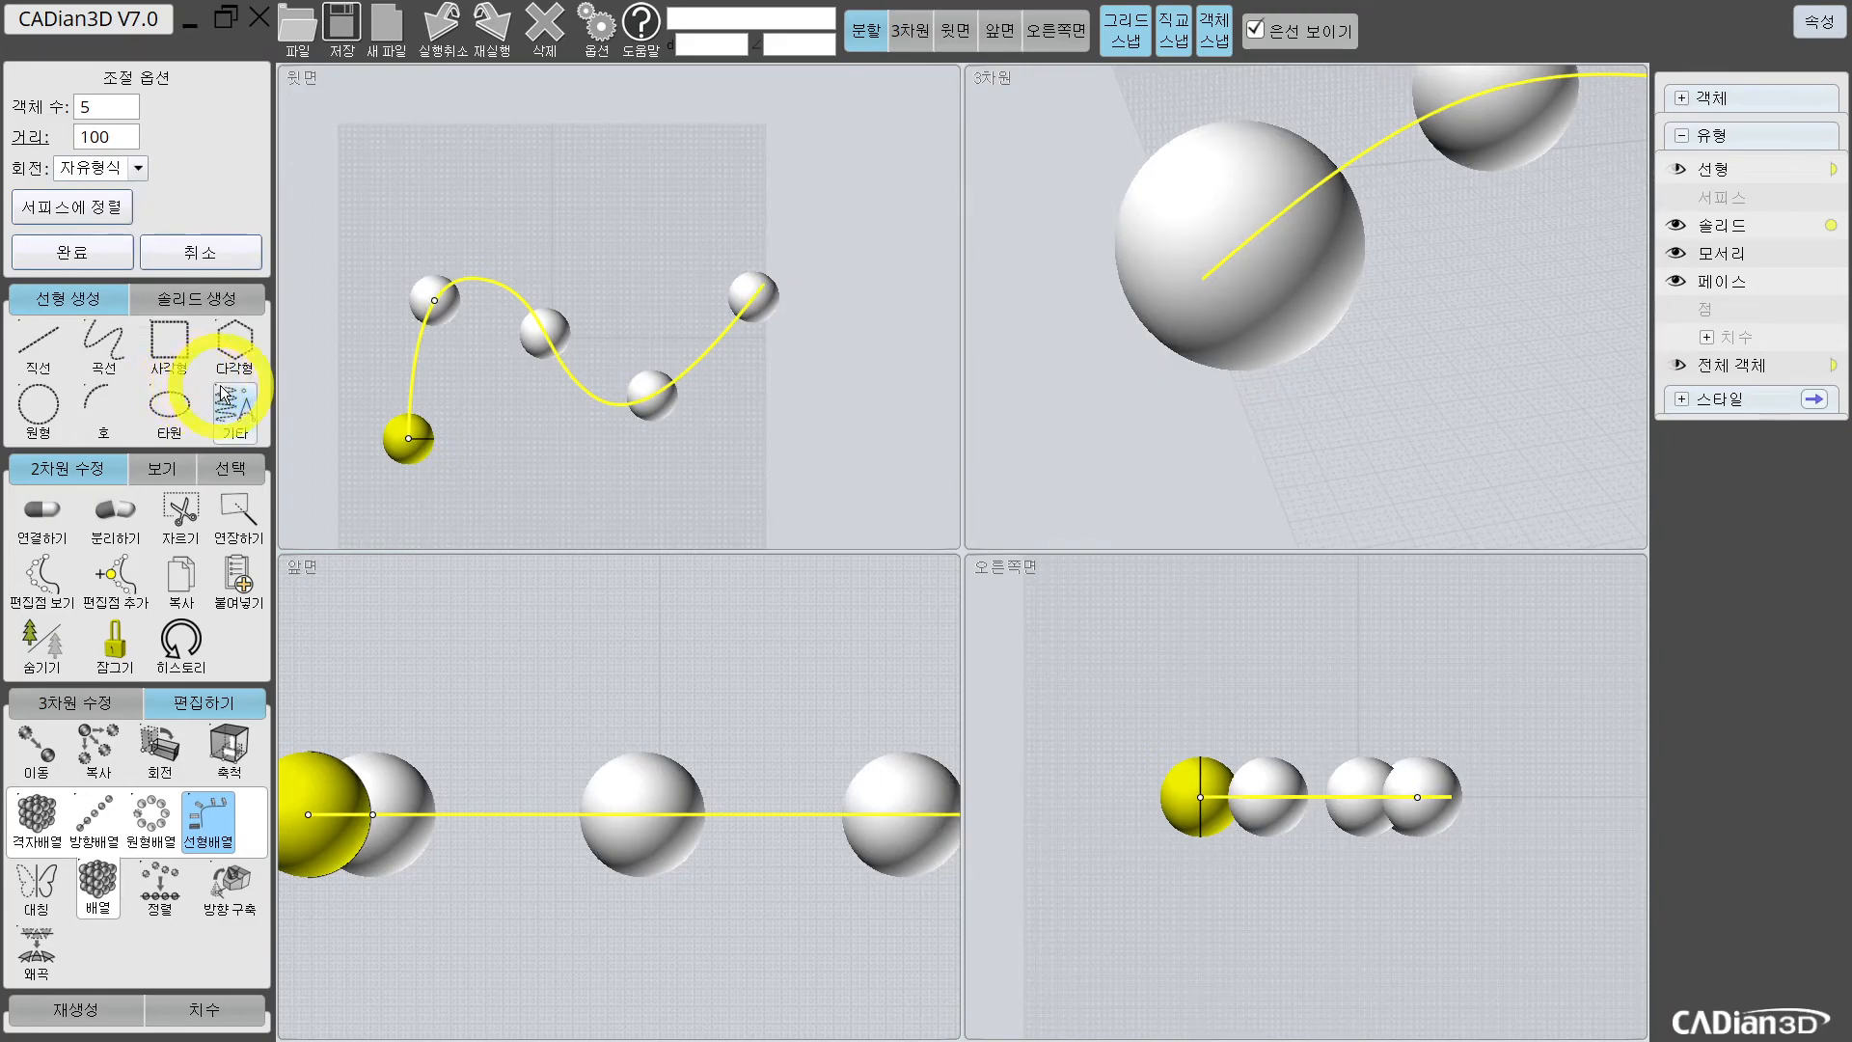
key("Escape")
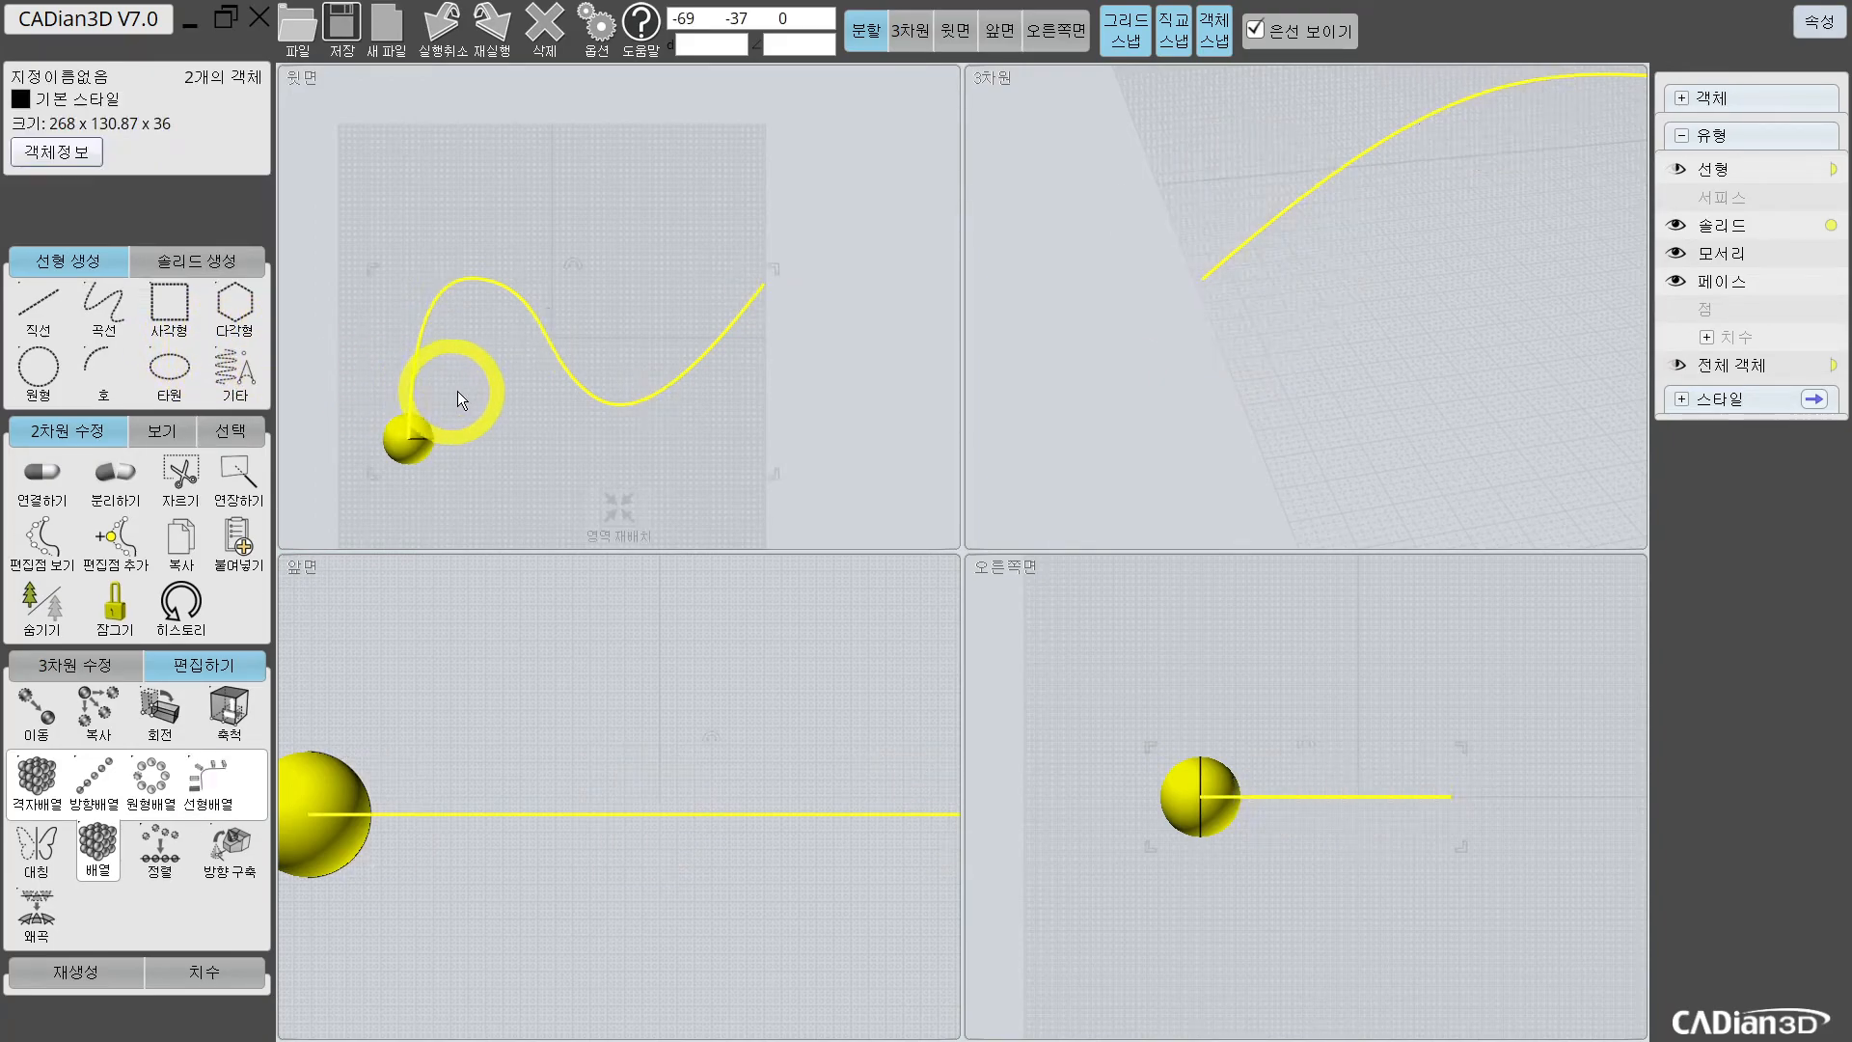
Step: Array the sphere along the wavy curve again with the linear array, using 5 objects at a distance of 100
left_click(600, 466)
left_click(416, 449)
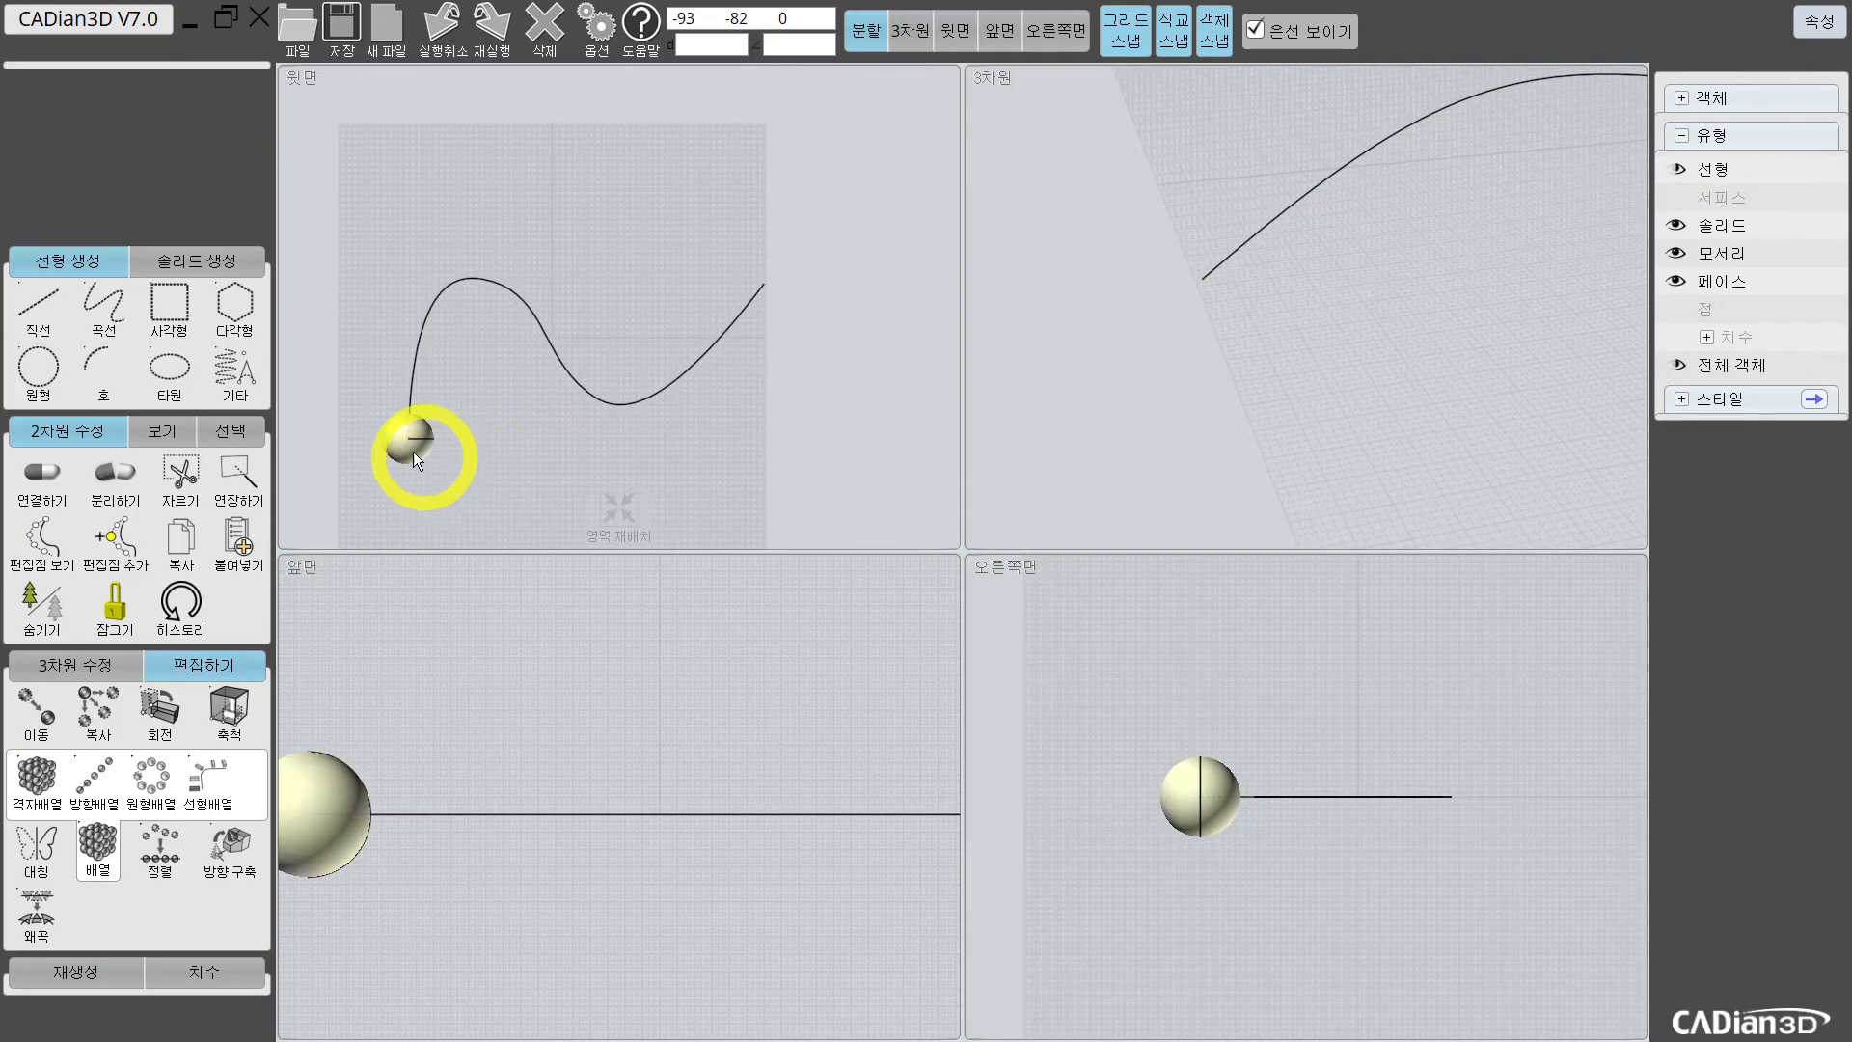
left_click(208, 781)
left_click(559, 361)
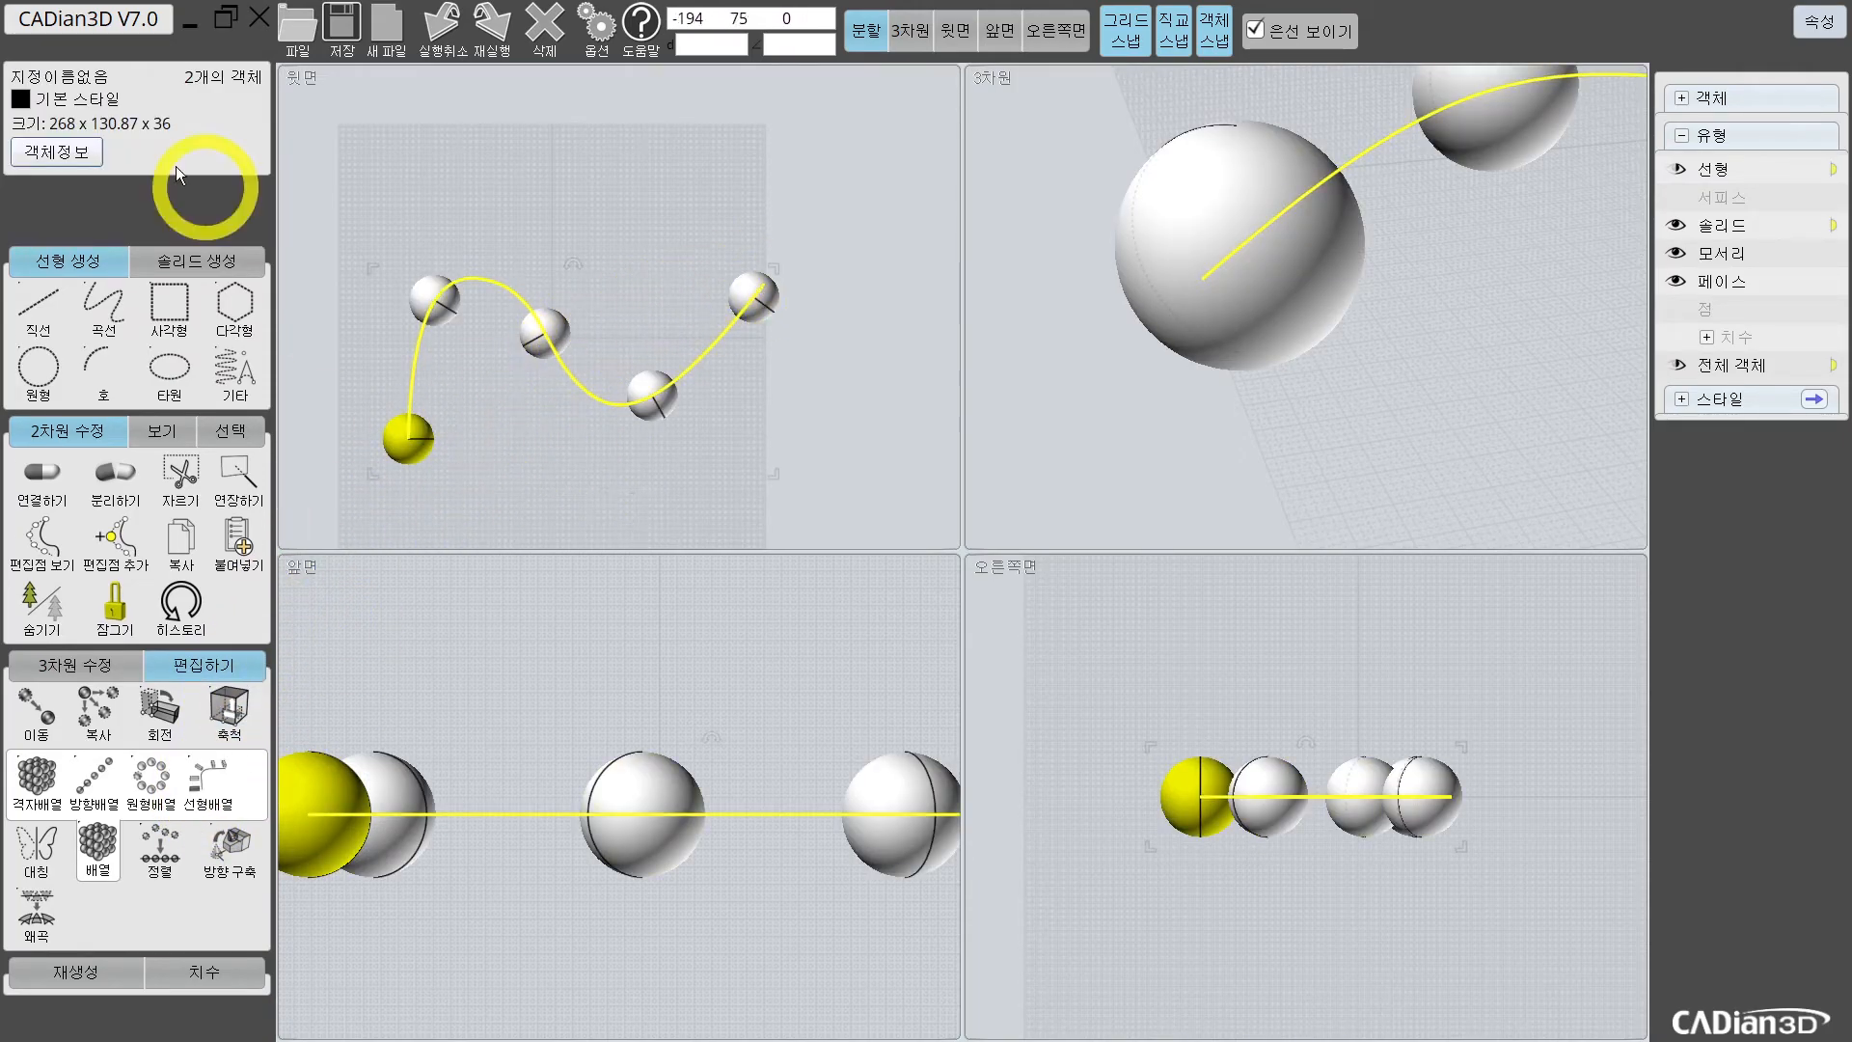
left_click(215, 778)
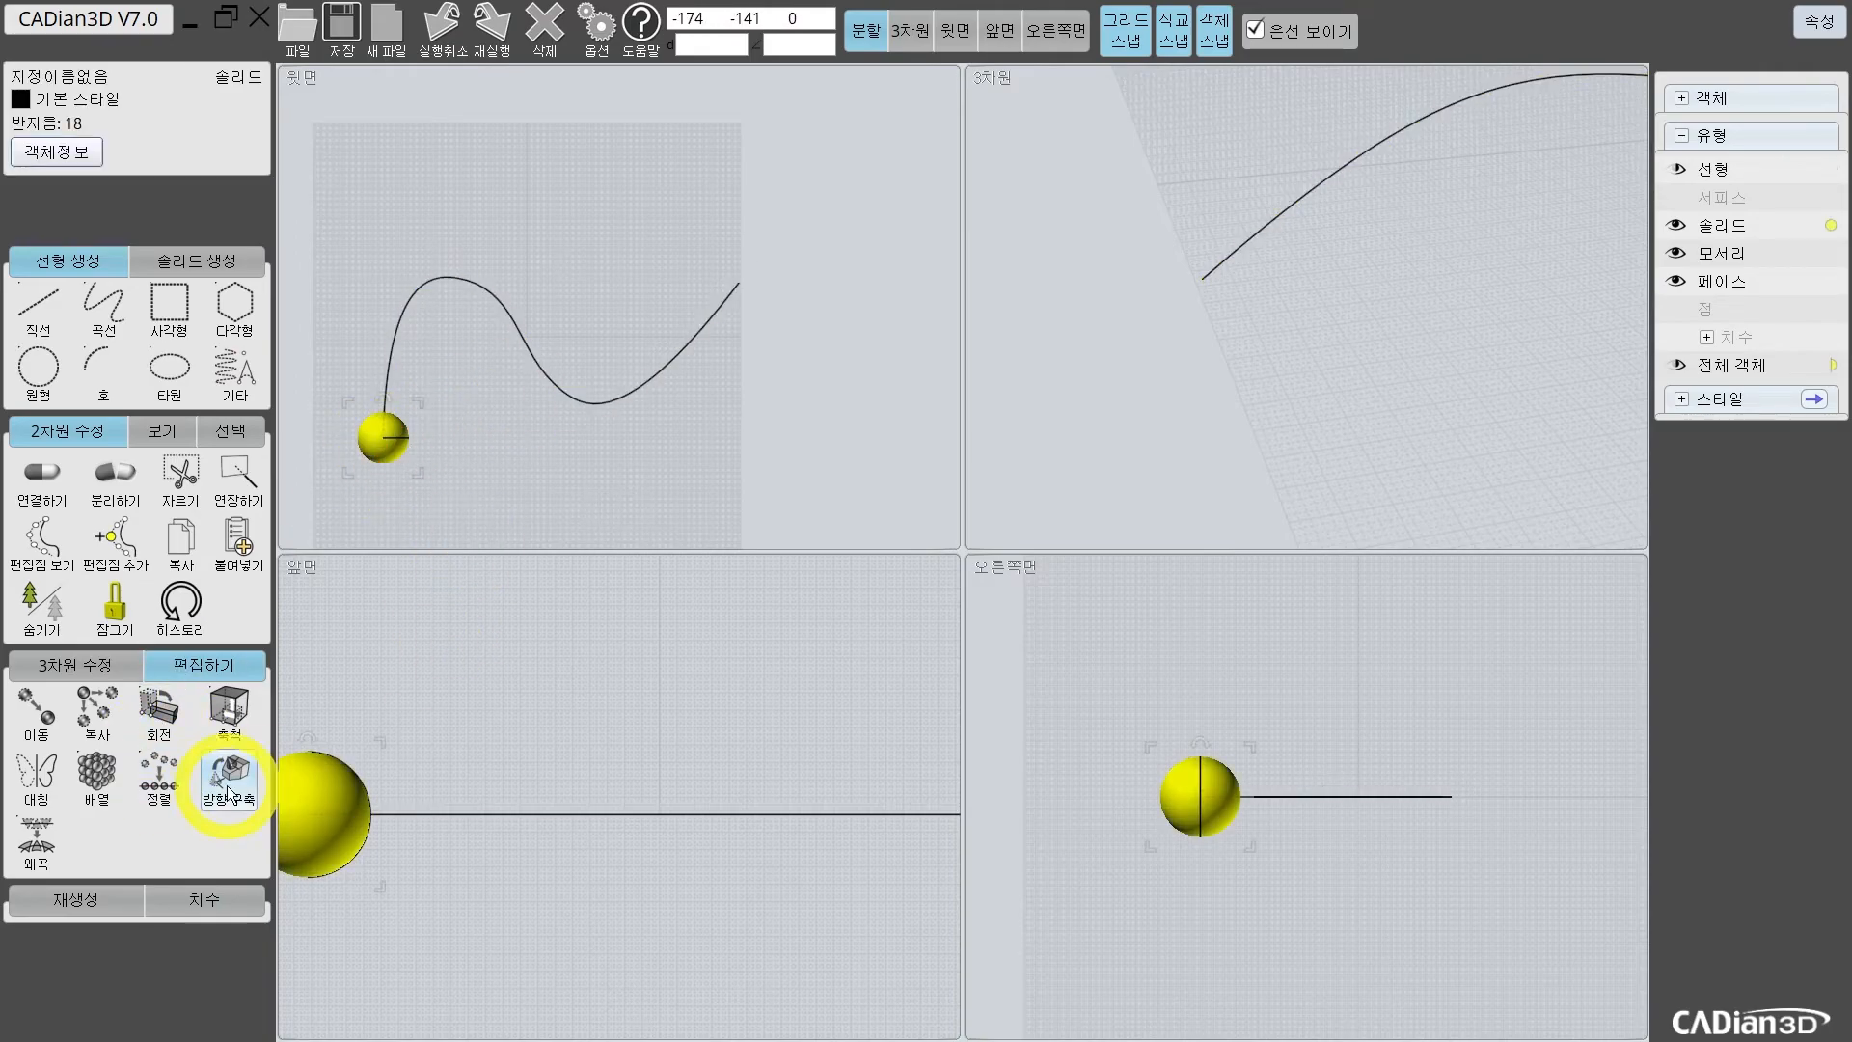
Step: Array the sphere along the wavy curve again with the linear array, using 5 objects at a distance of 100.27
left_click(651, 281)
left_click(506, 436)
left_click(208, 781)
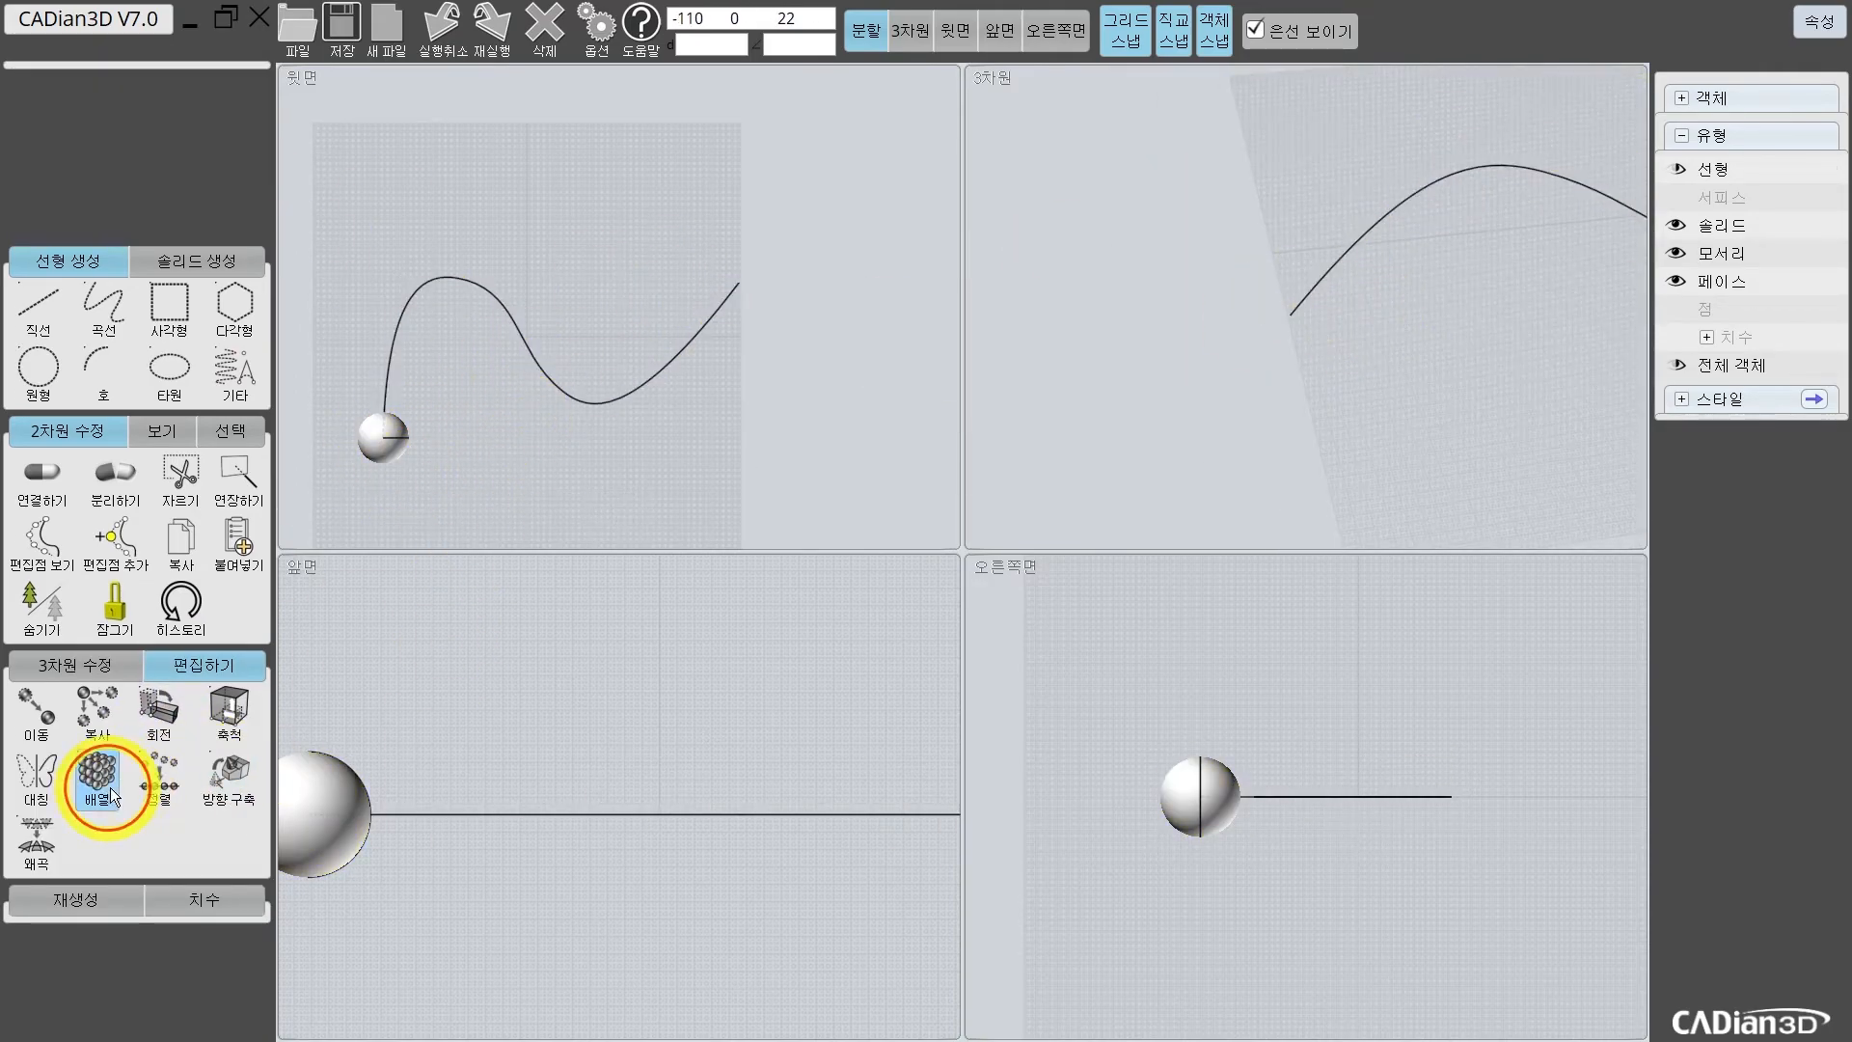
left_click(414, 385)
left_click(116, 166)
left_click(118, 124)
left_click(115, 136)
type("100.27")
left_click(178, 371)
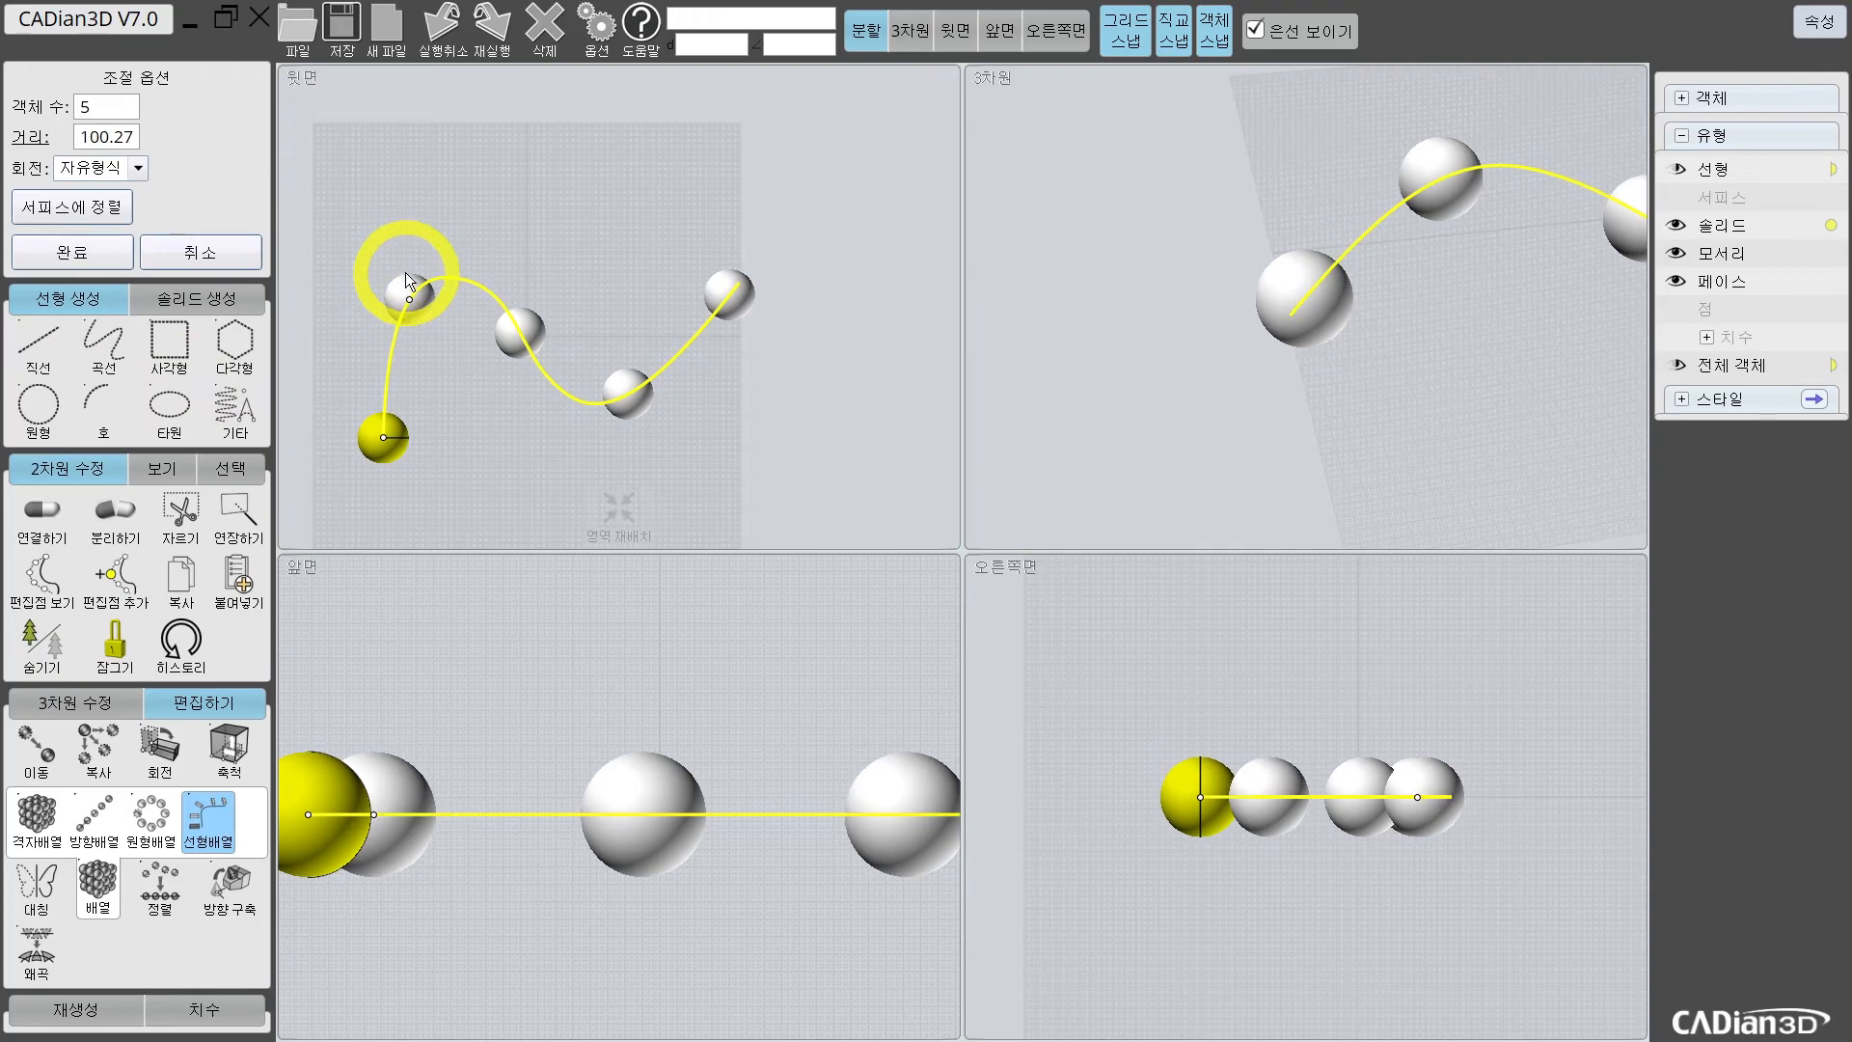
Step: Set the linear array's distance (거리) between the spheres to 200
left_click(130, 139)
left_click(131, 139)
left_click(123, 137)
left_click(166, 286)
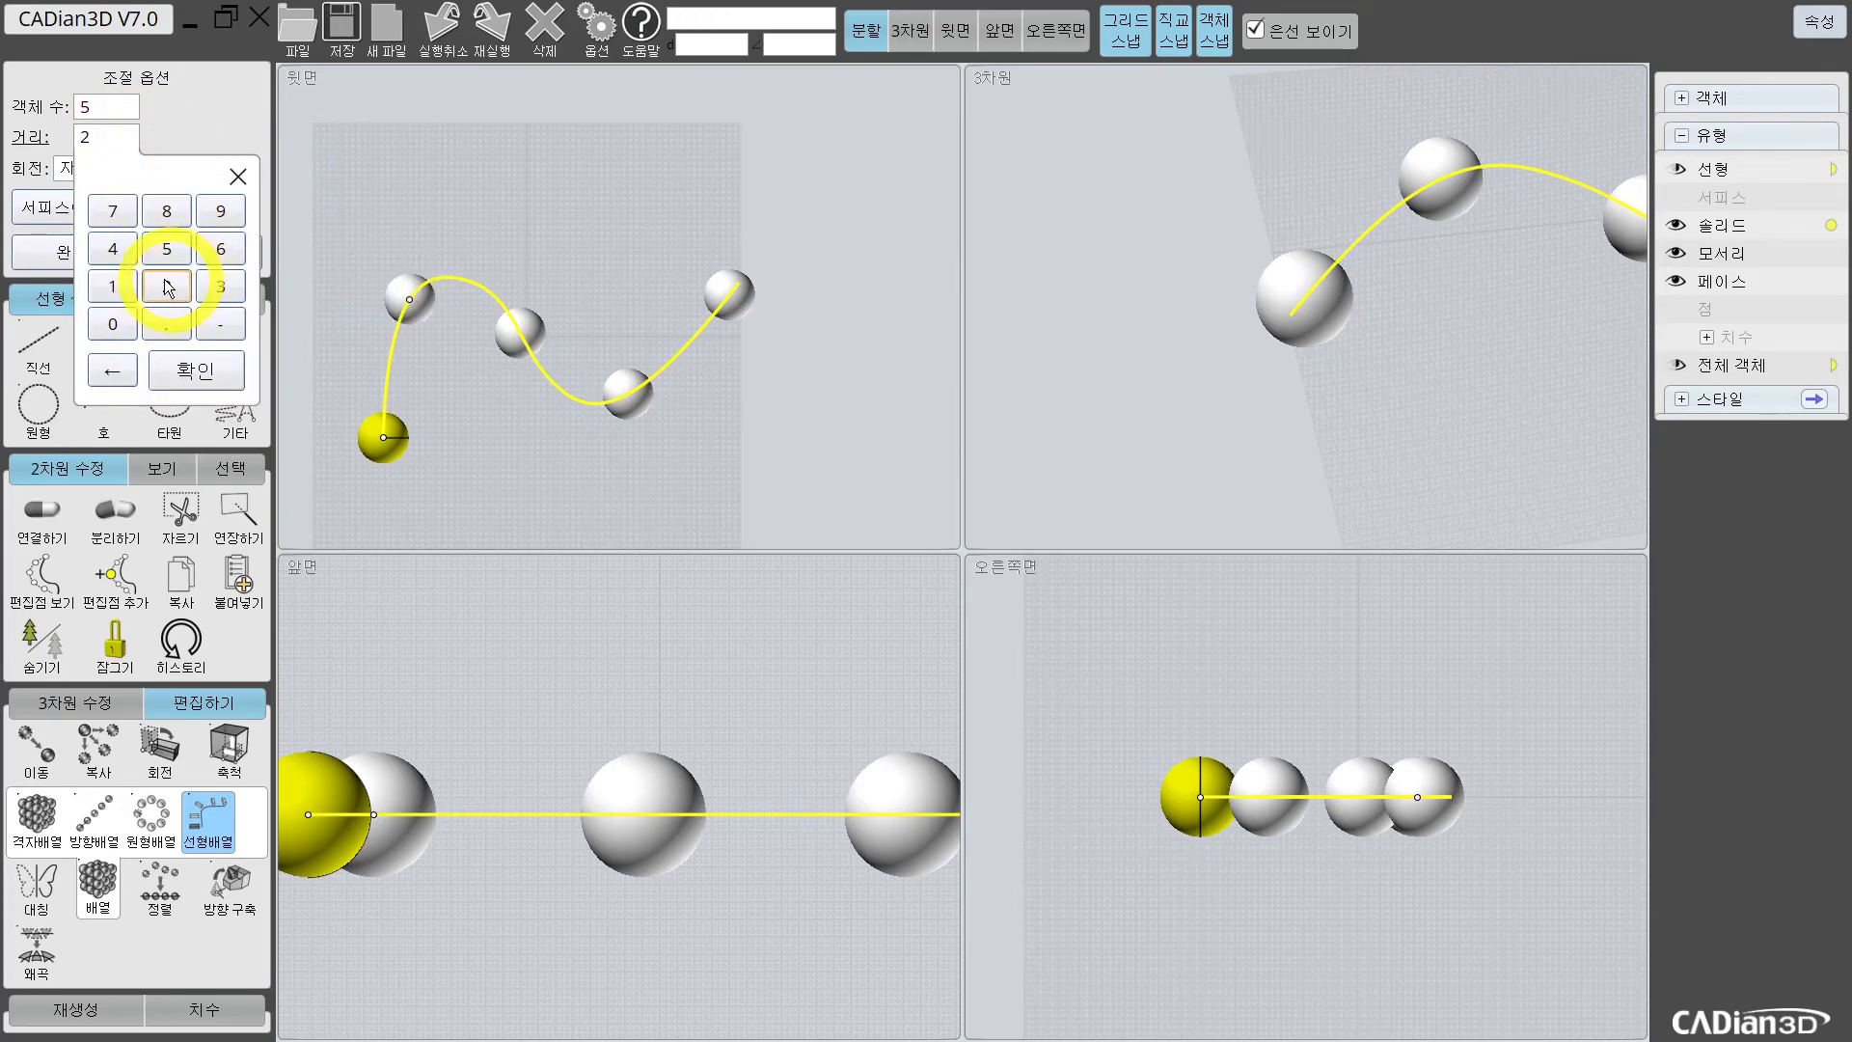
left_click(112, 323)
left_click(112, 323)
left_click(196, 370)
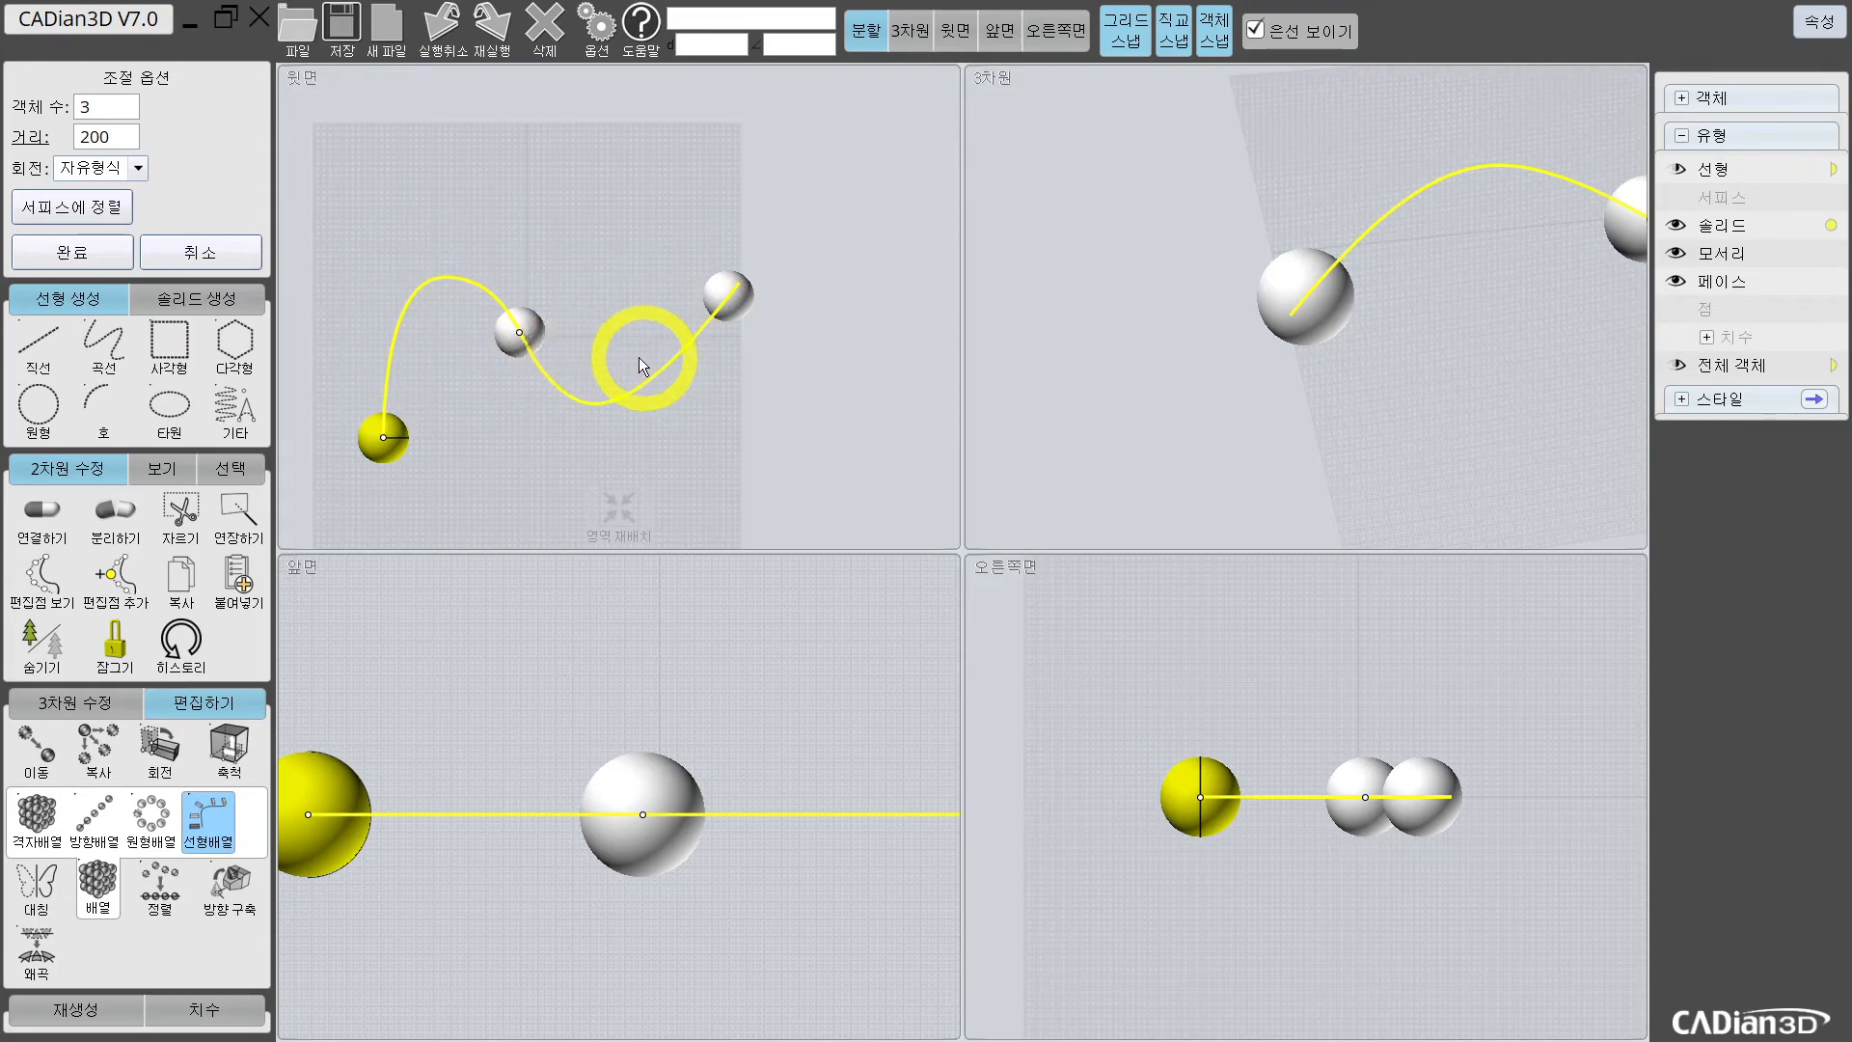
Step: Set the linear array's object count (객체 수) to 1
left_click(108, 107)
left_click(112, 255)
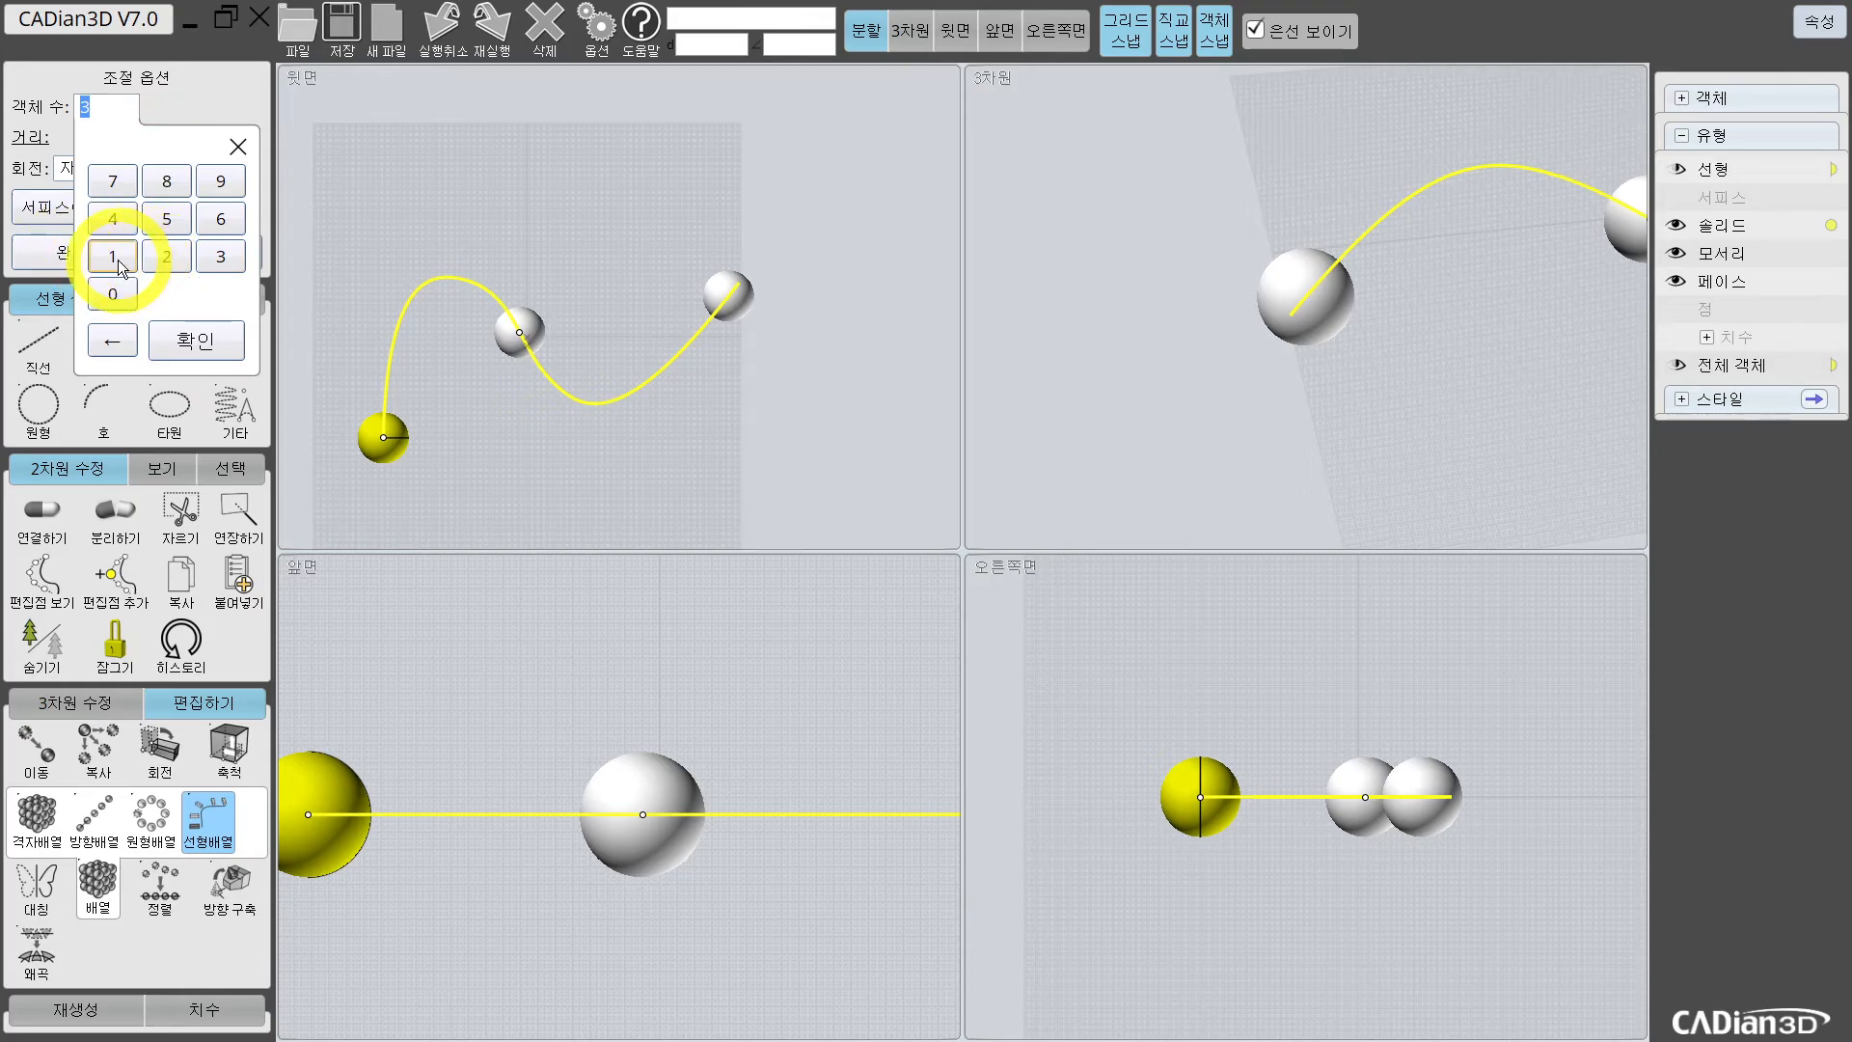
left_click(188, 340)
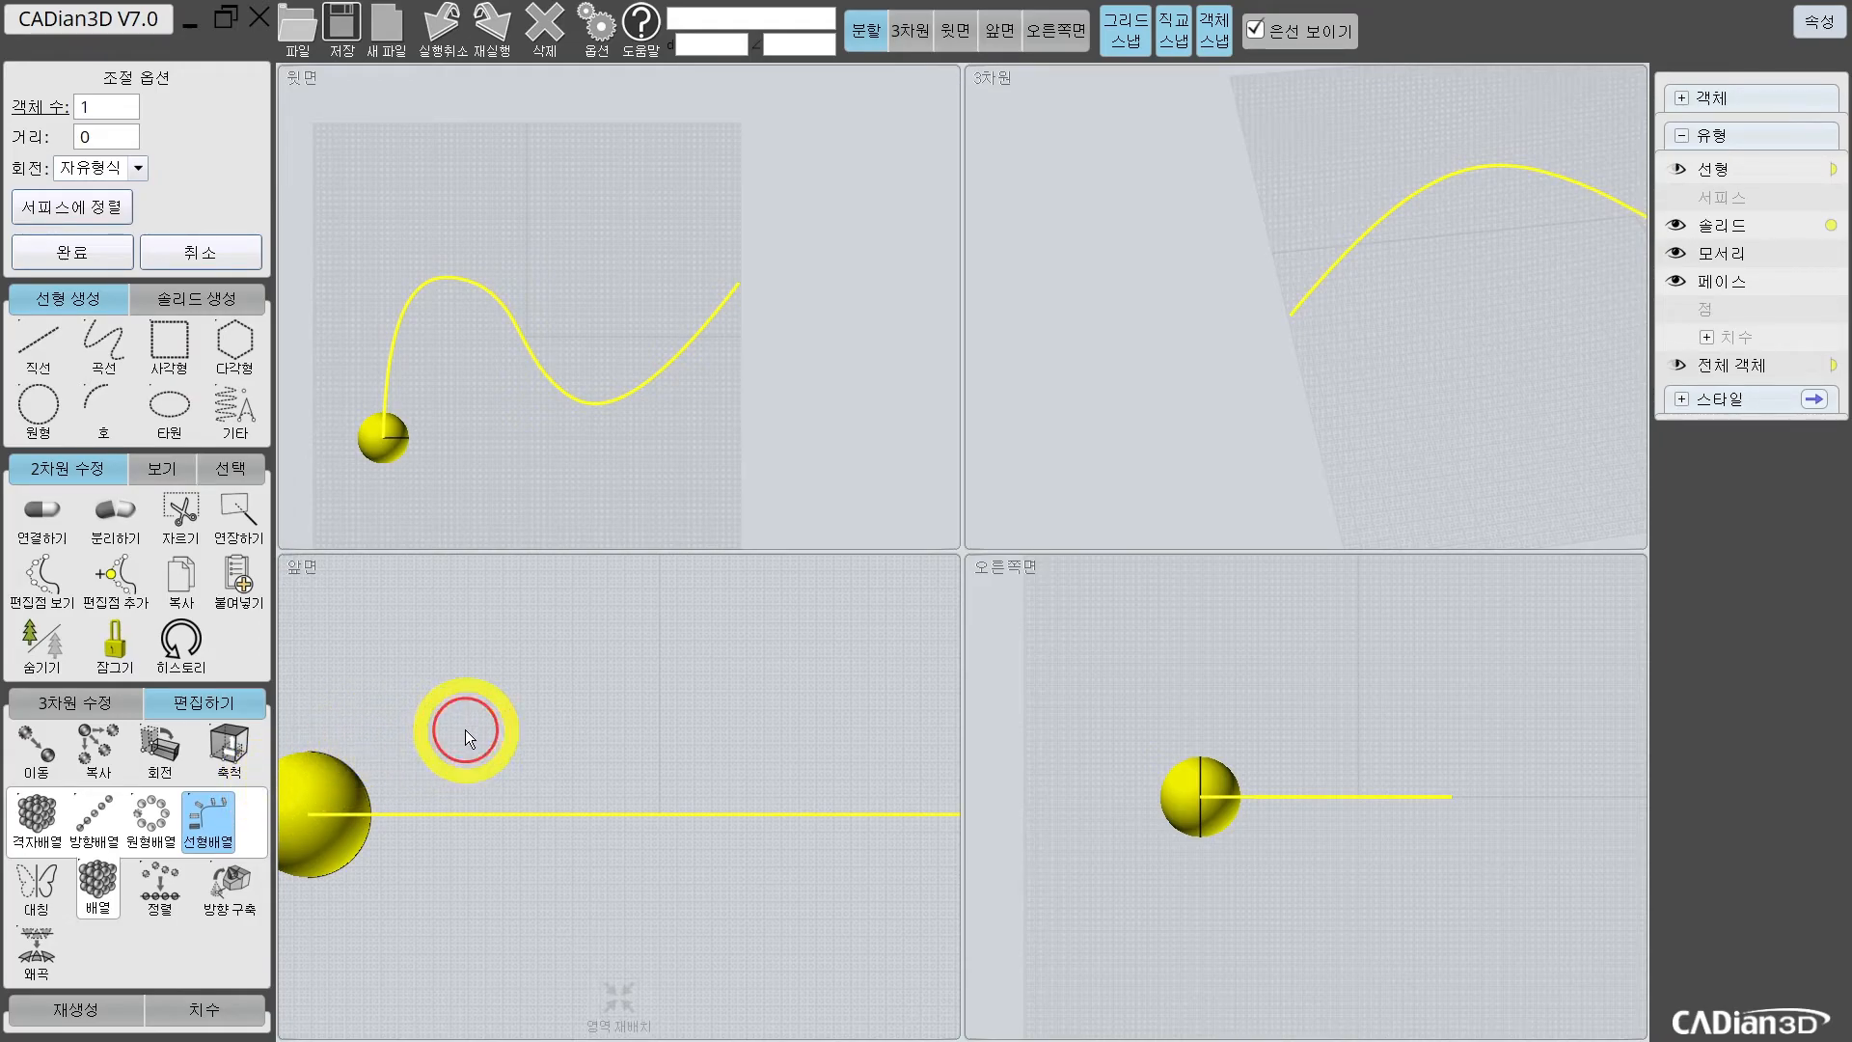
Step: Leave the linear array and delete both the sphere and the wavy curve
scroll(465, 729, "down", 3)
left_click(526, 694)
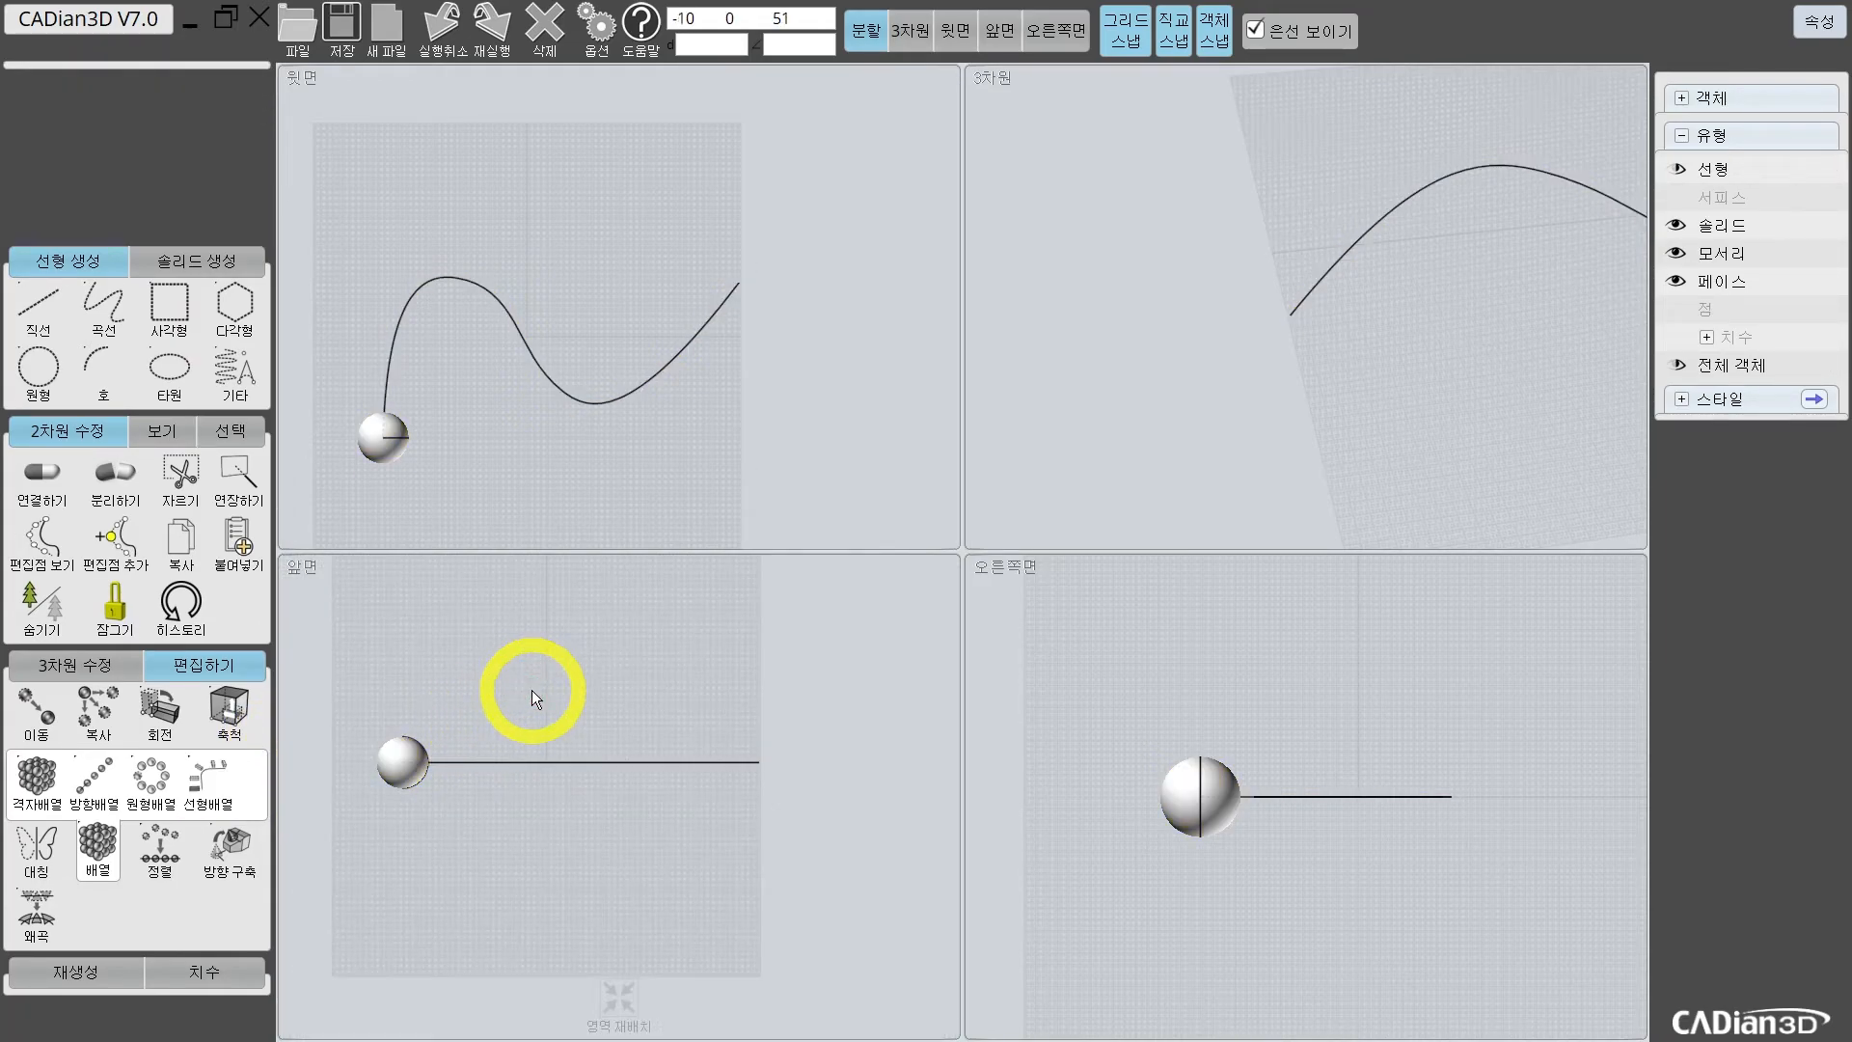
key("ctrl+a")
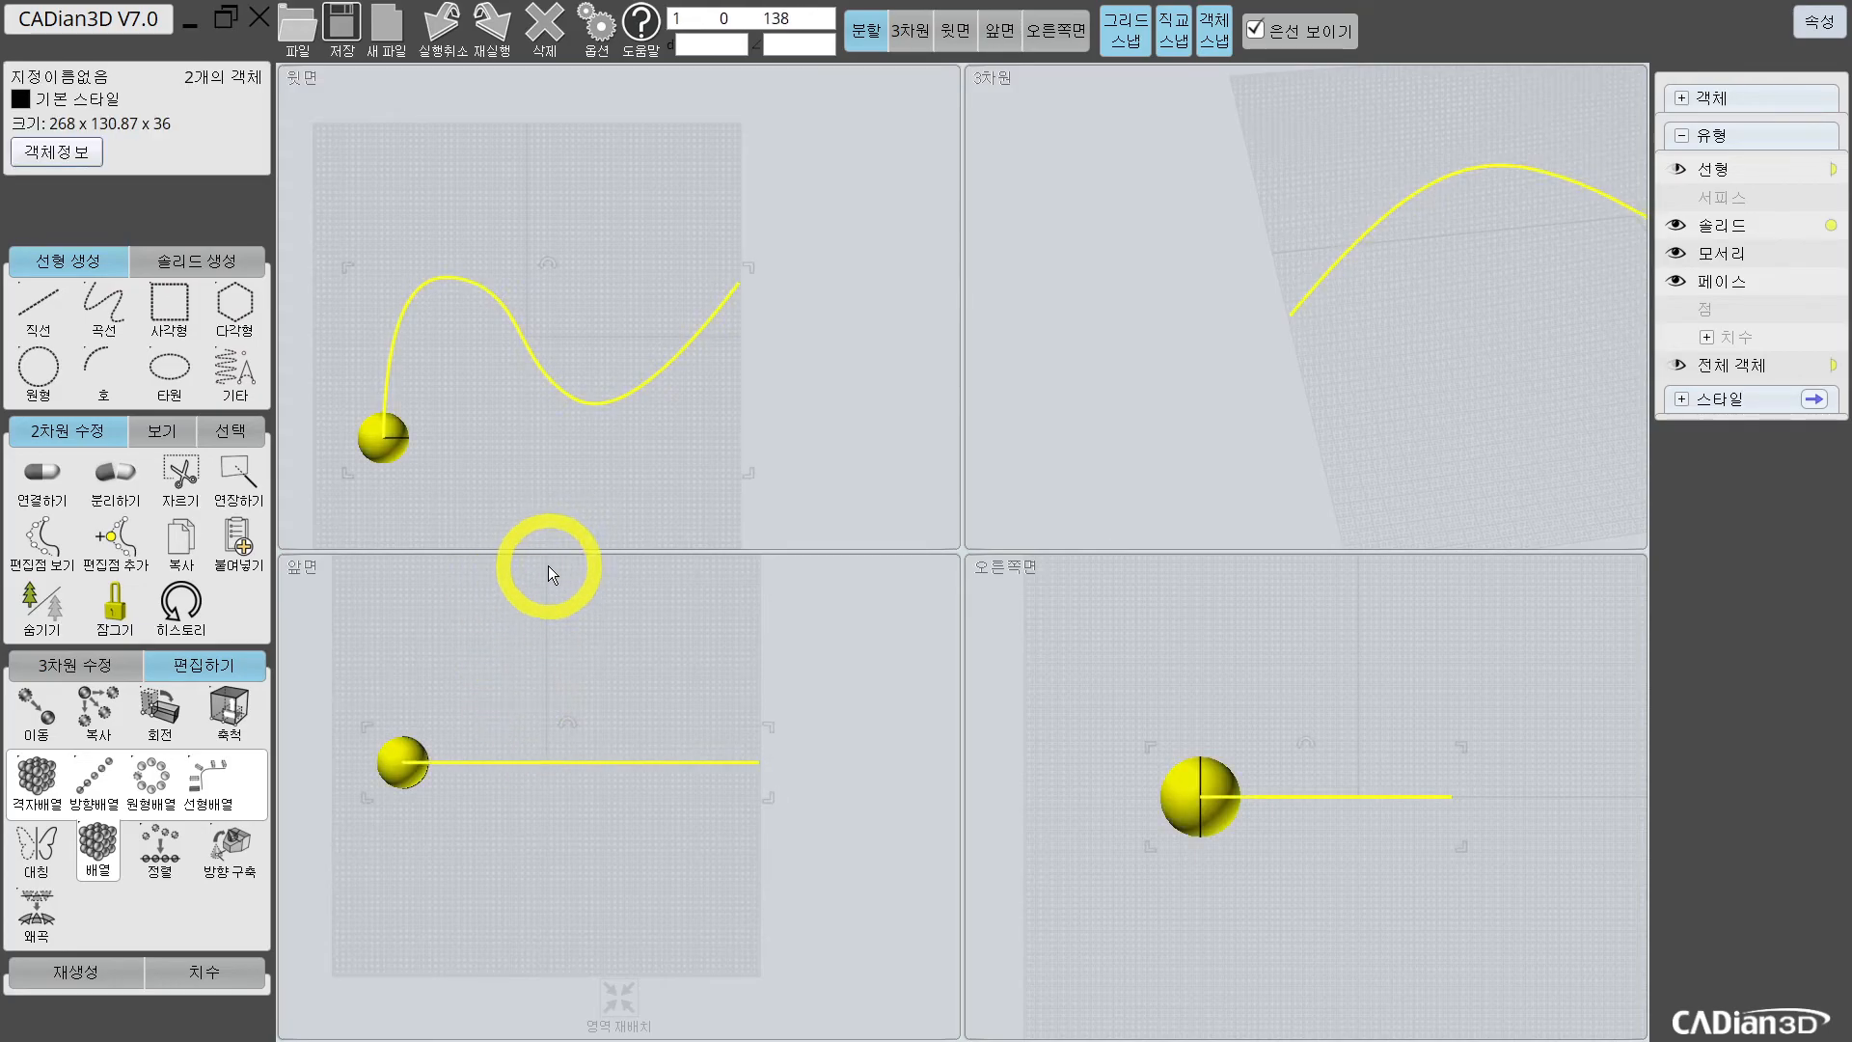
key("Delete")
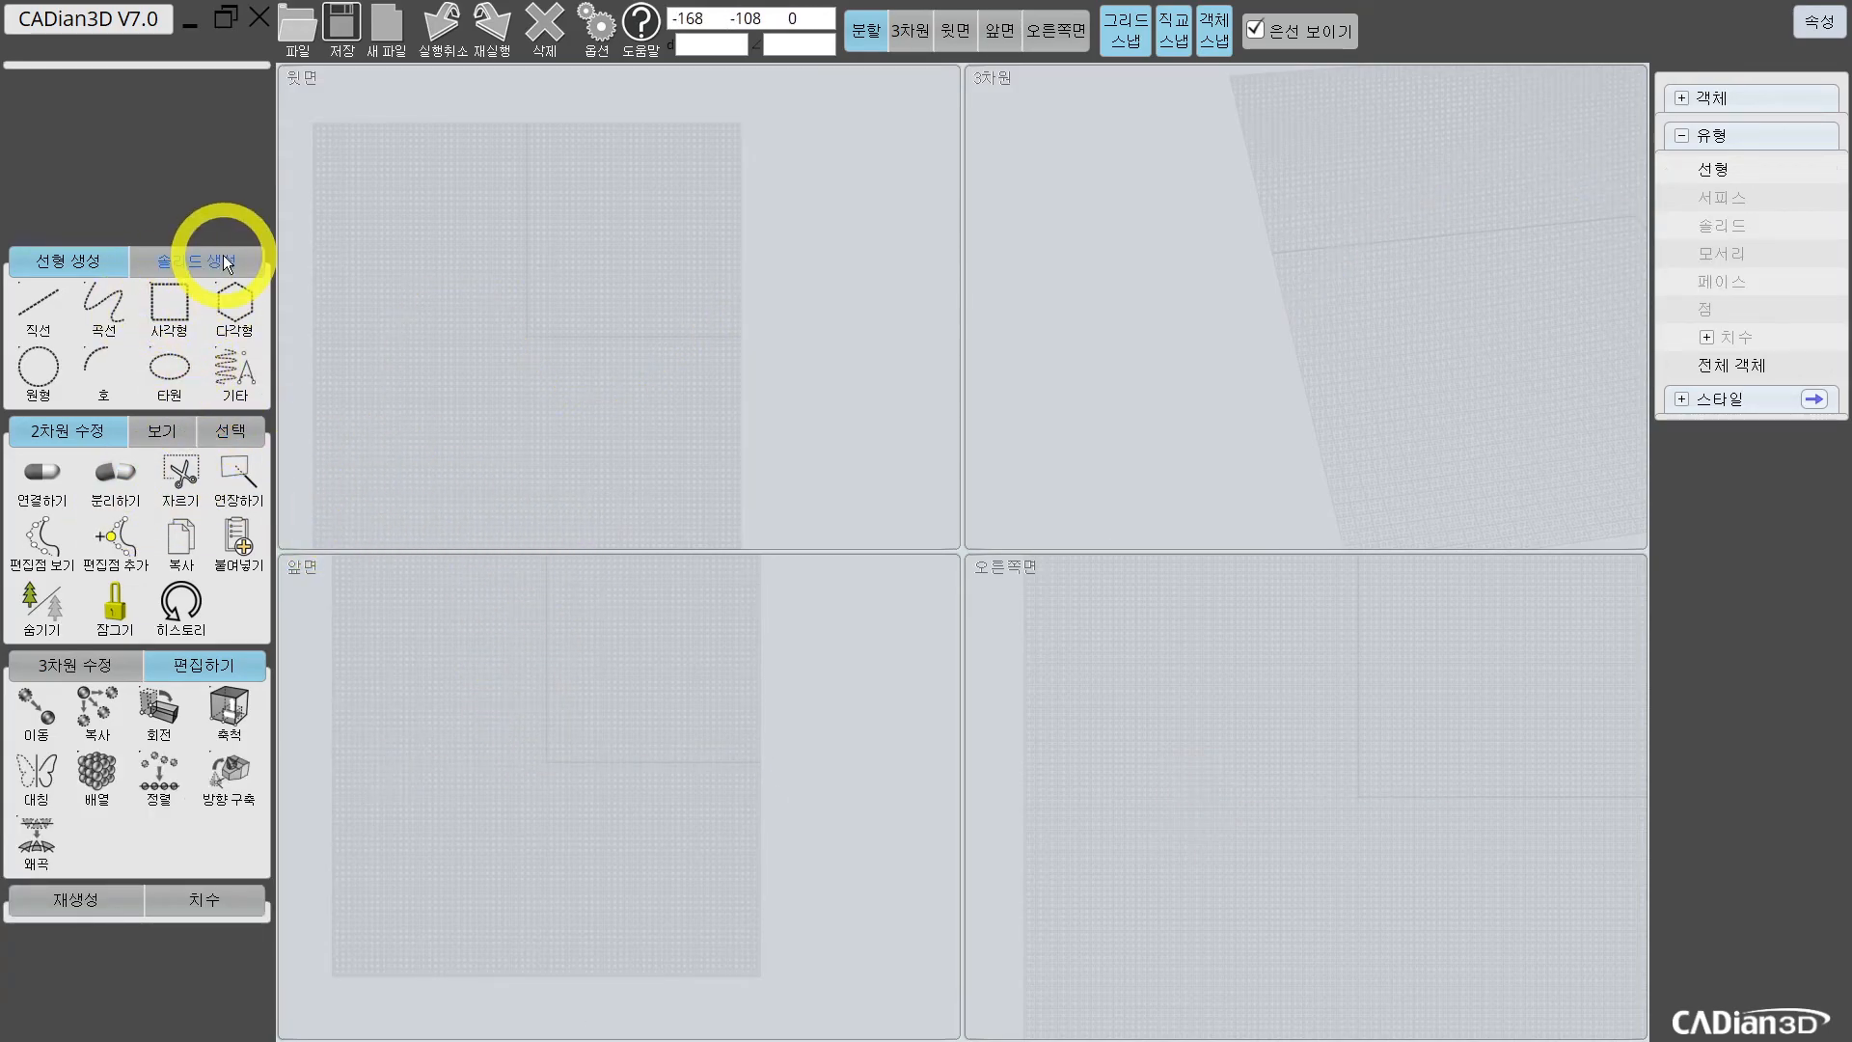
Step: Create a solid sphere in the empty workspace, placing its centre and radius in the top view (윗면)
left_click(183, 258)
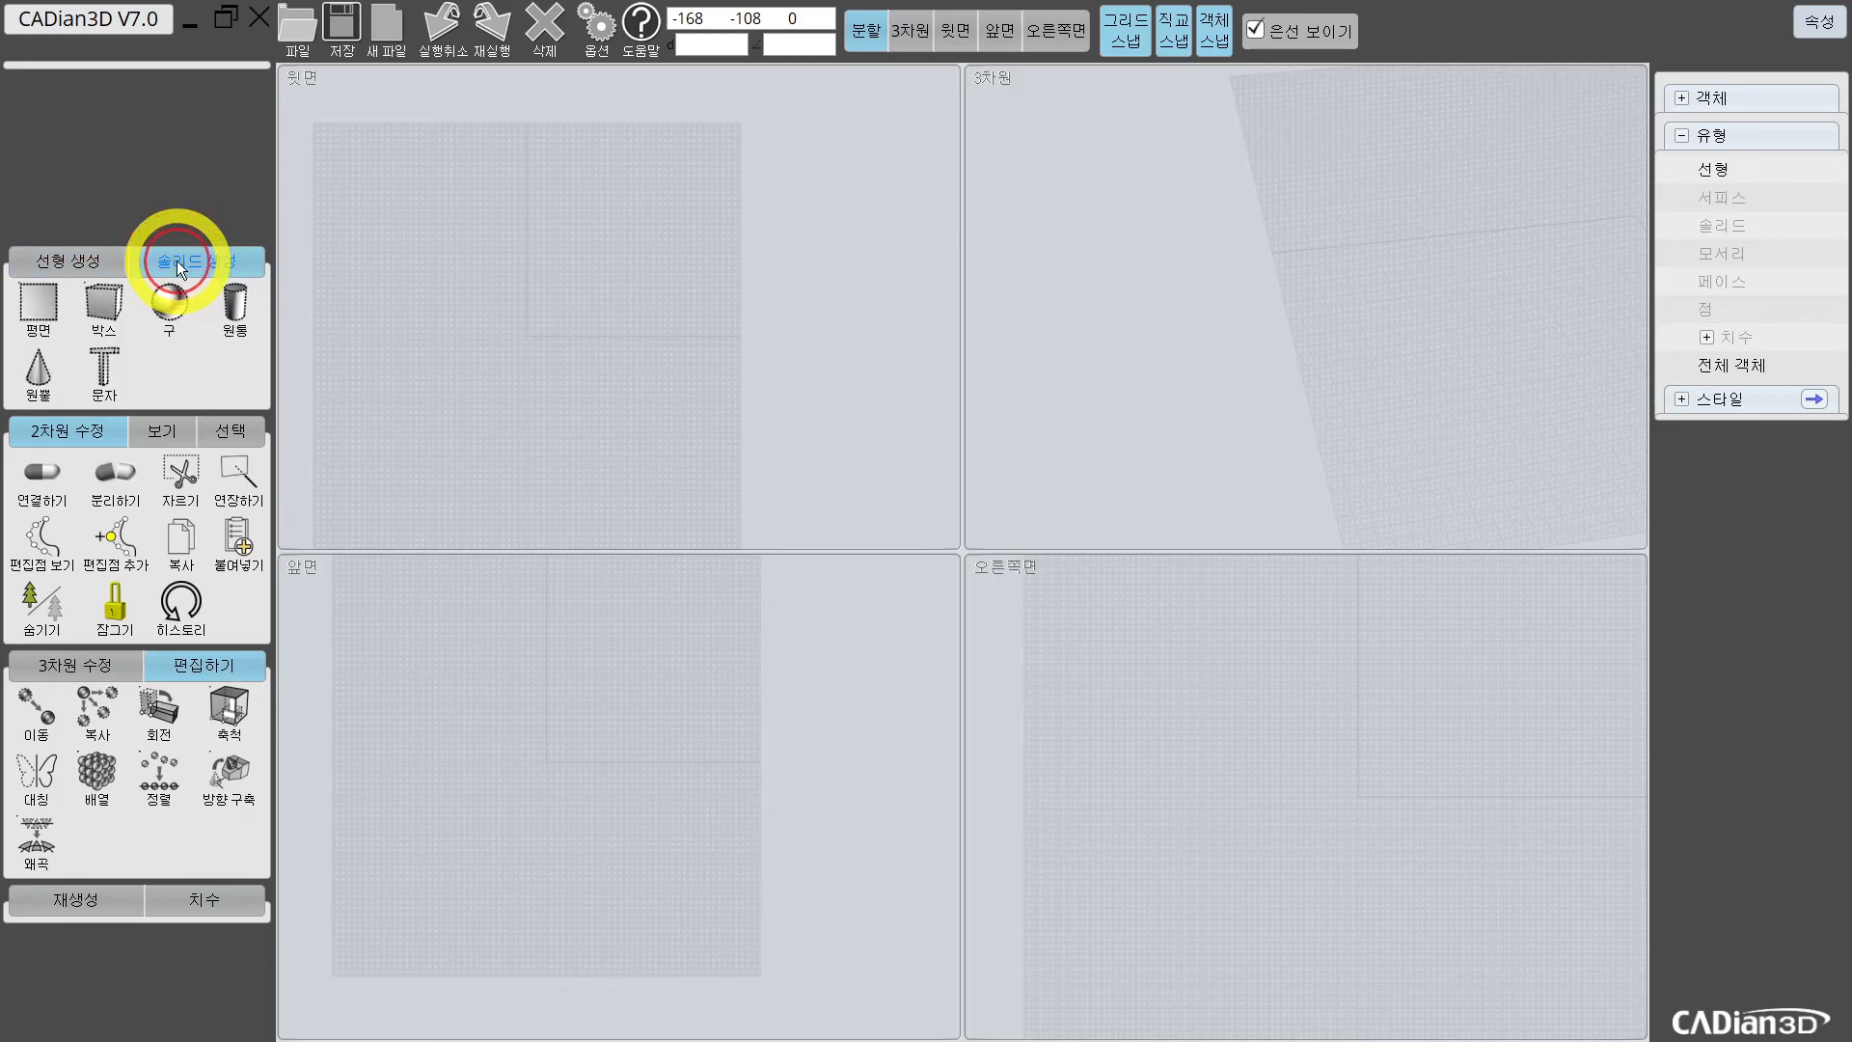
left_click(174, 309)
left_click(428, 257)
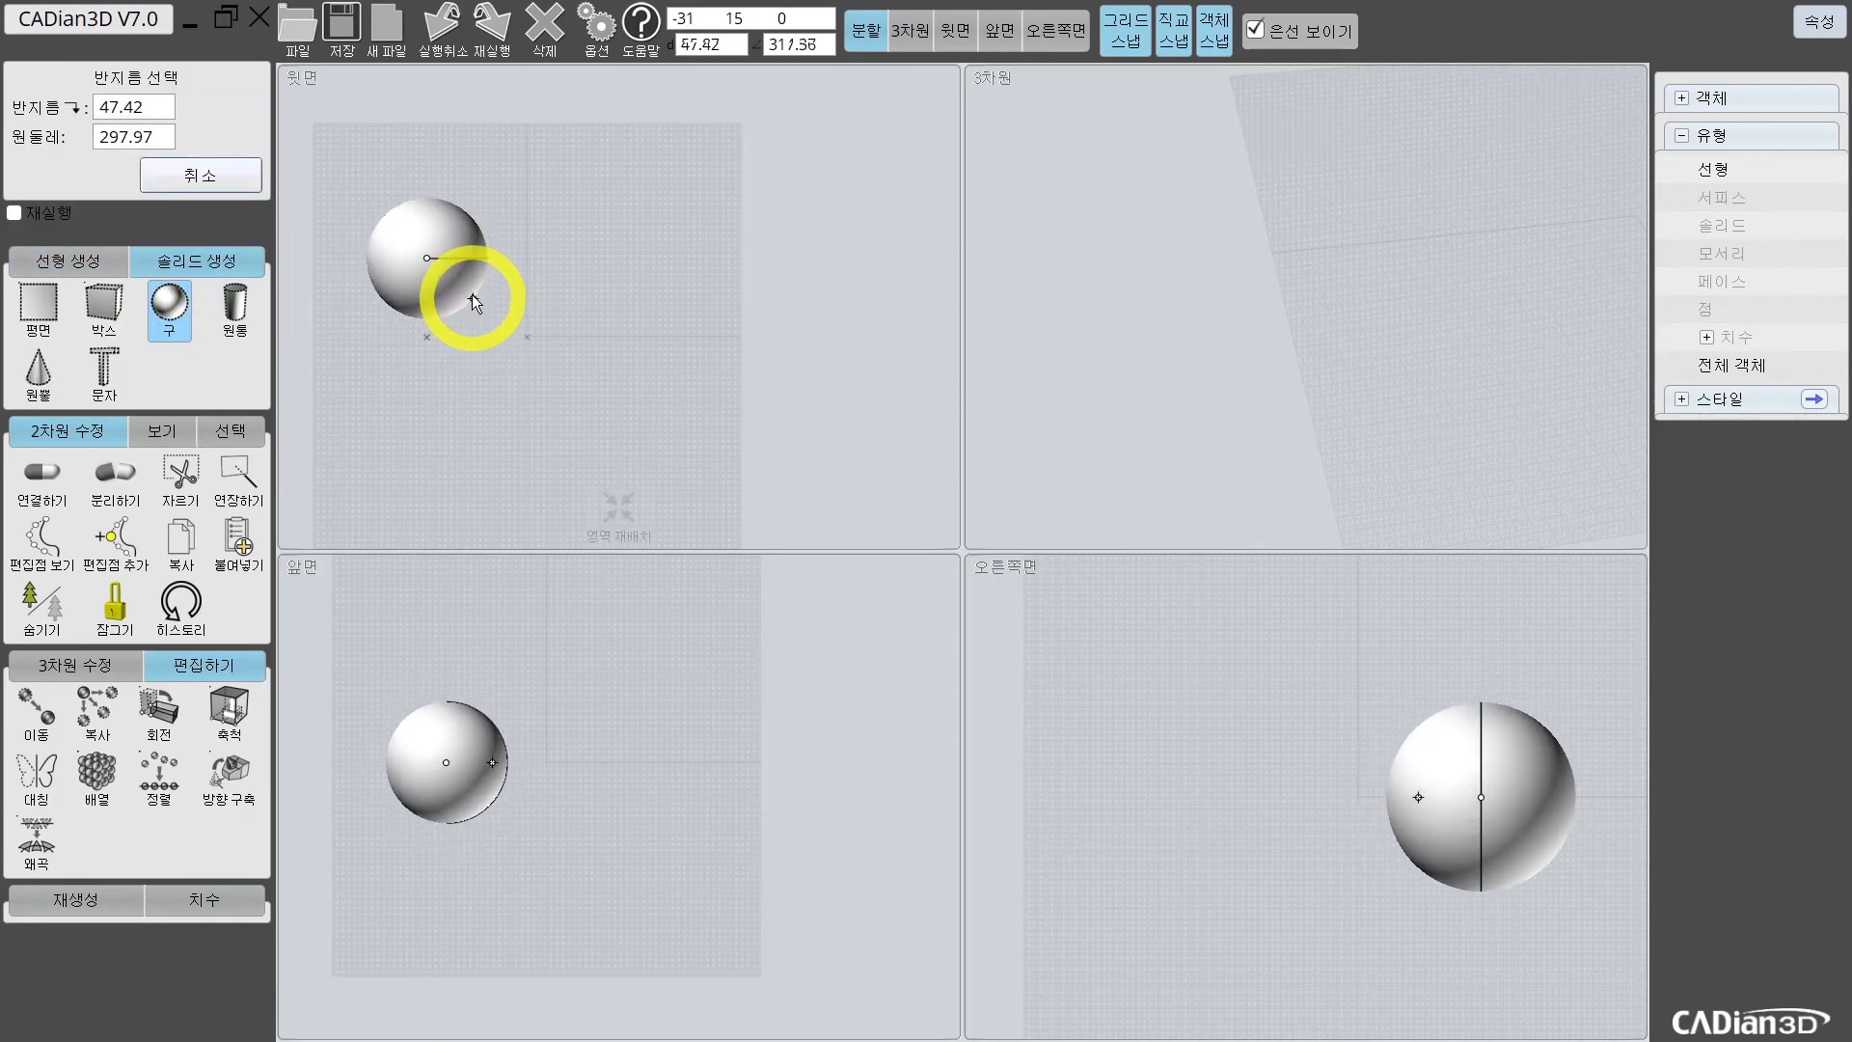
left_click(463, 282)
Step: Create an upright cylinder beside the sphere, placing its base in the top view and its height in the front view
left_click(234, 304)
left_click(597, 224)
left_click(620, 247)
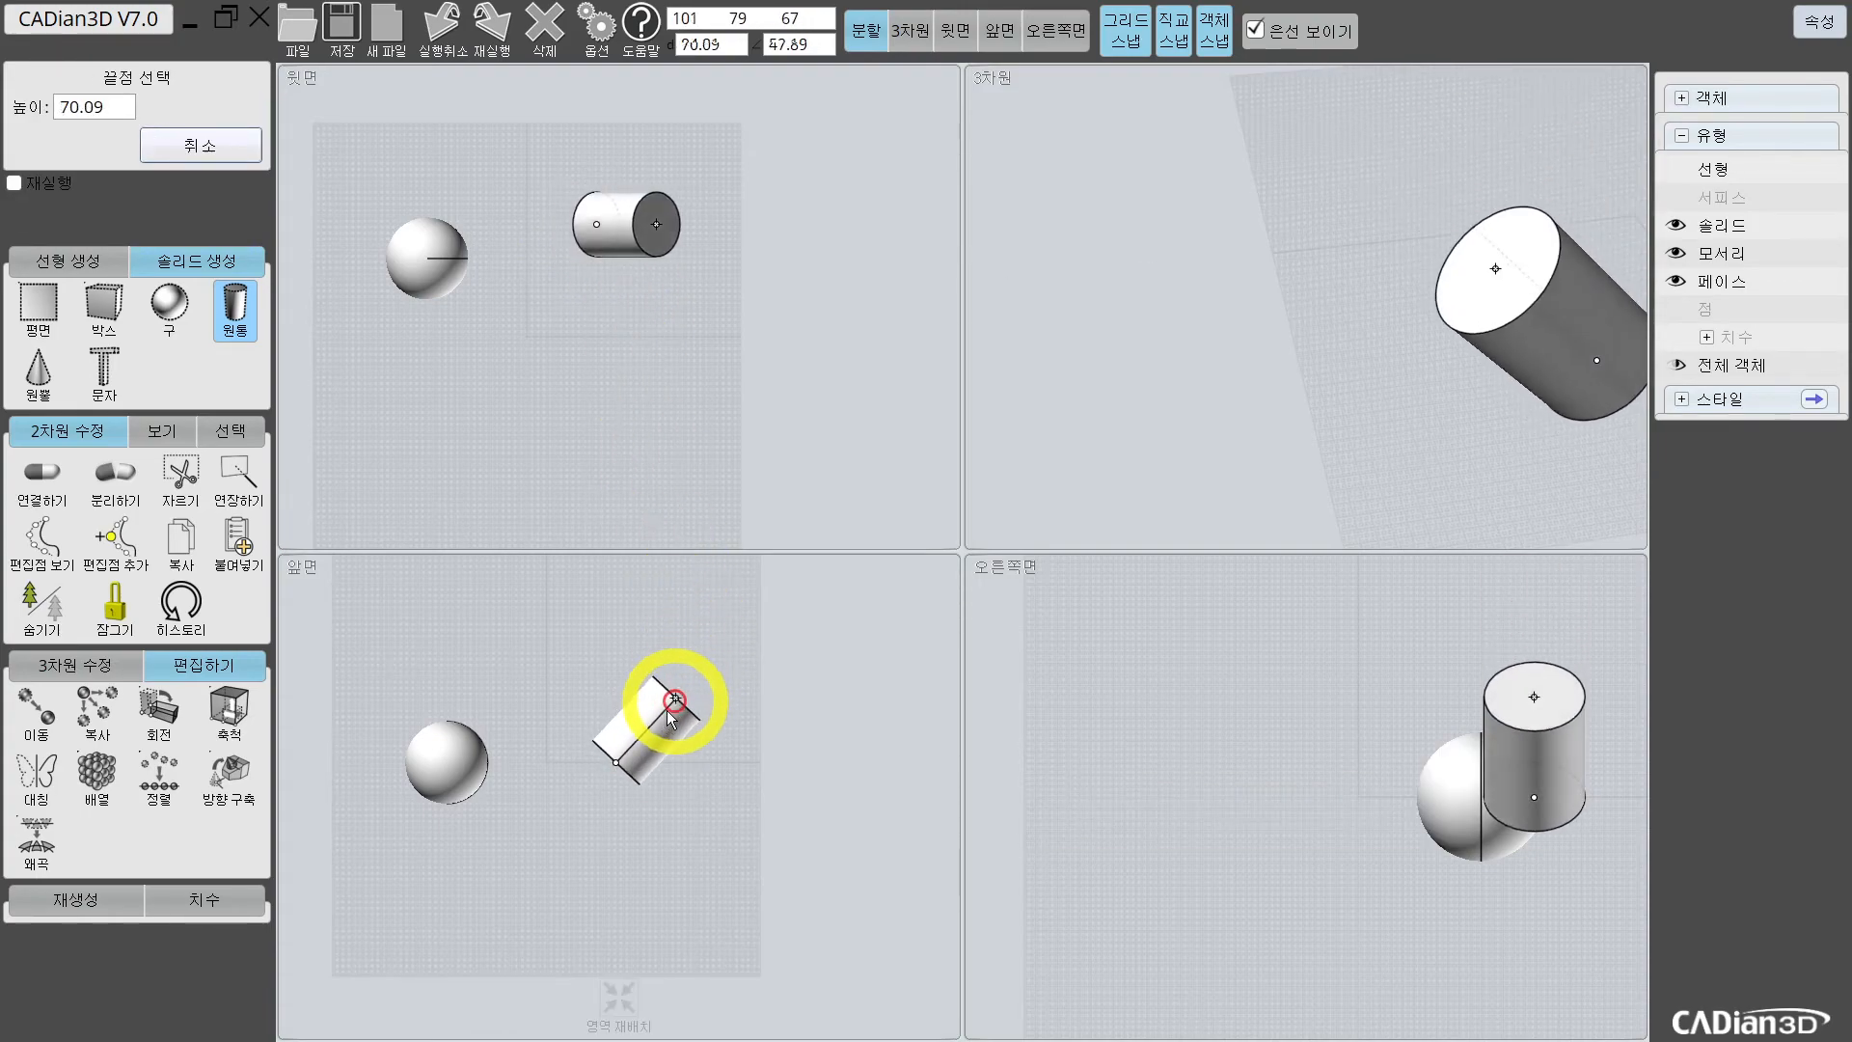
left_click(628, 649)
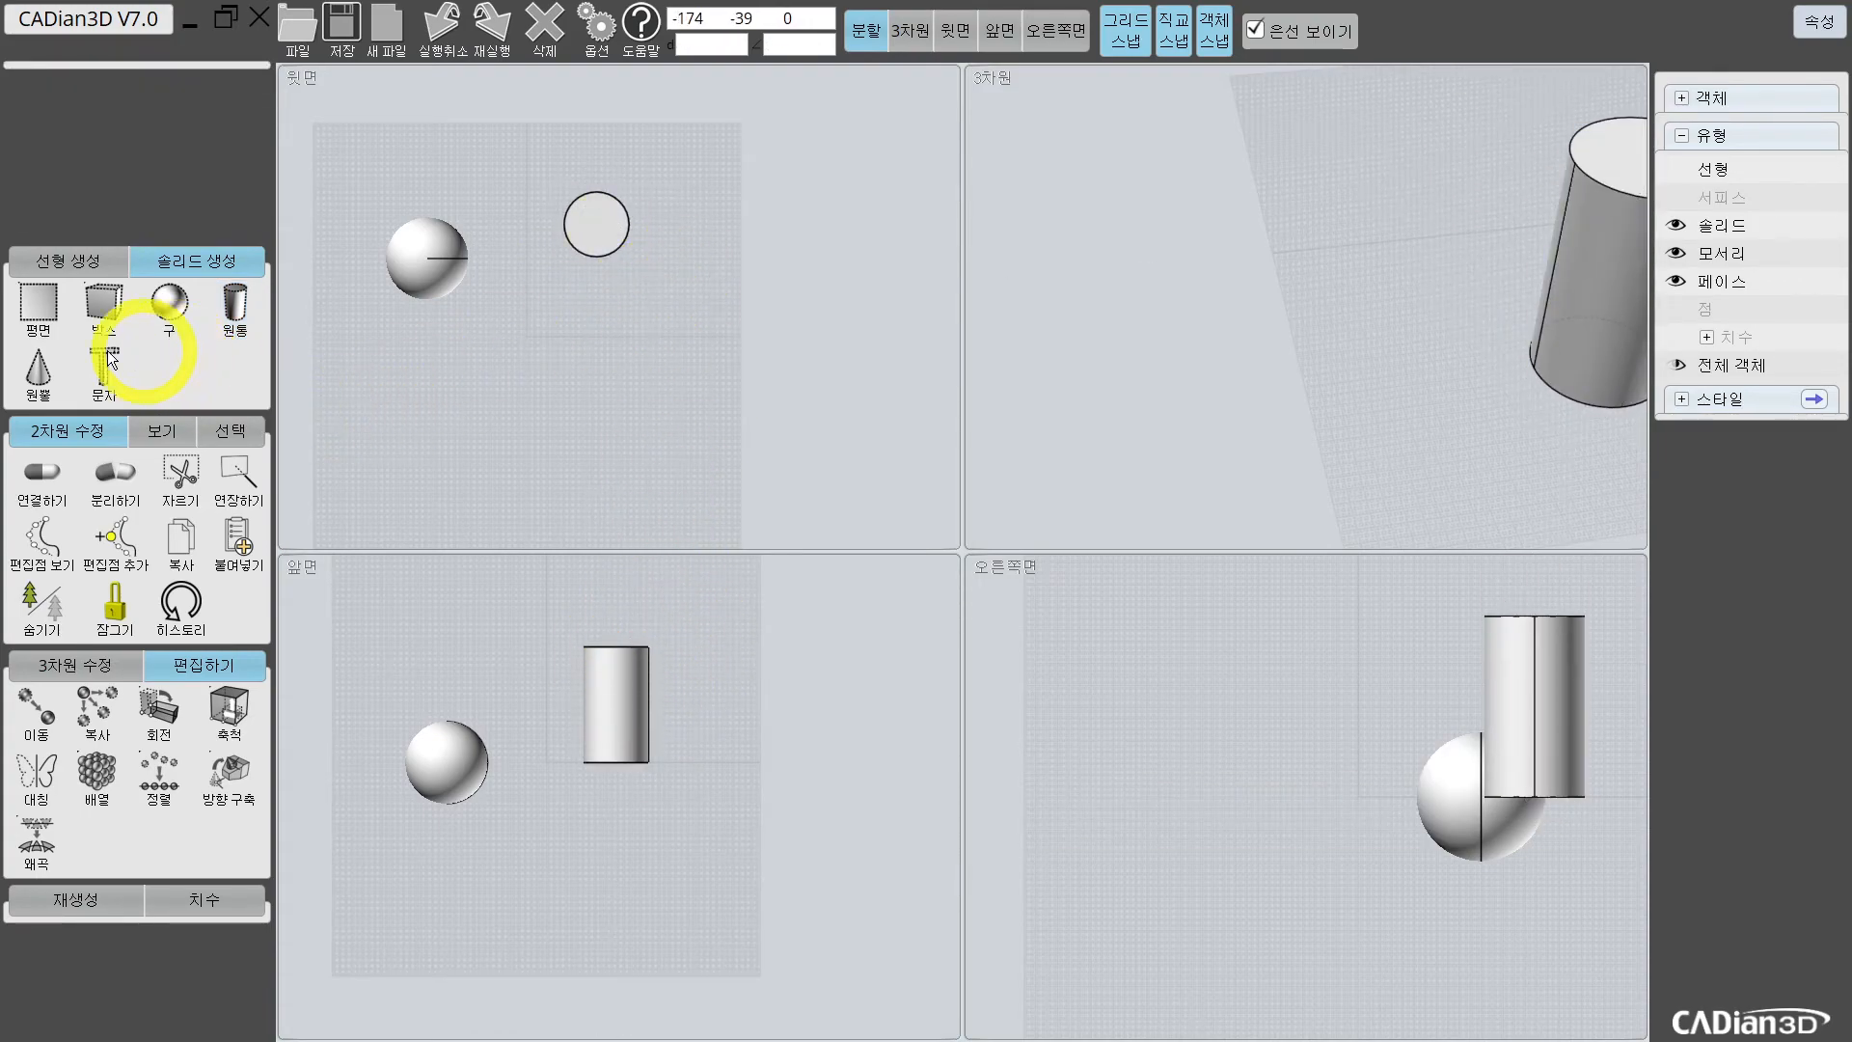
Step: Create an upright cone smaller than the cylinder on its side away from the sphere, and fit all views to the objects
left_click(54, 374)
left_click(741, 273)
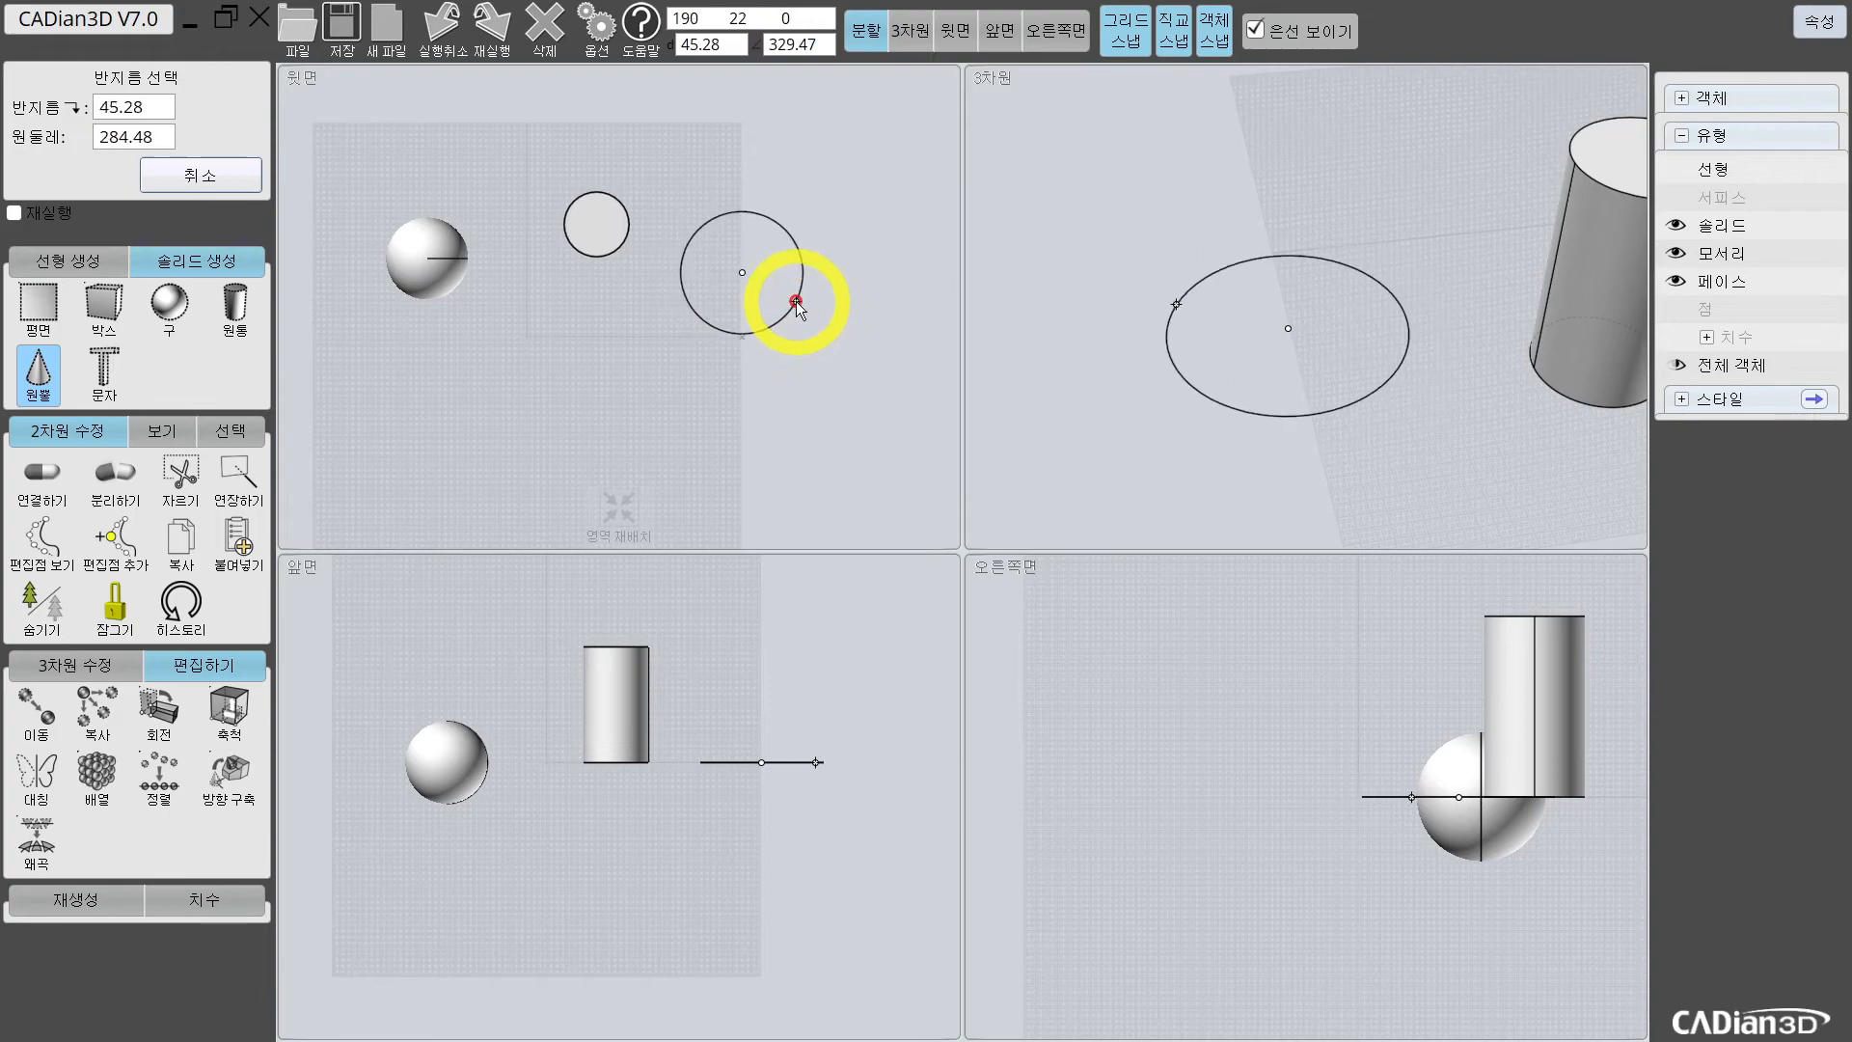
left_click(765, 287)
left_click(761, 688)
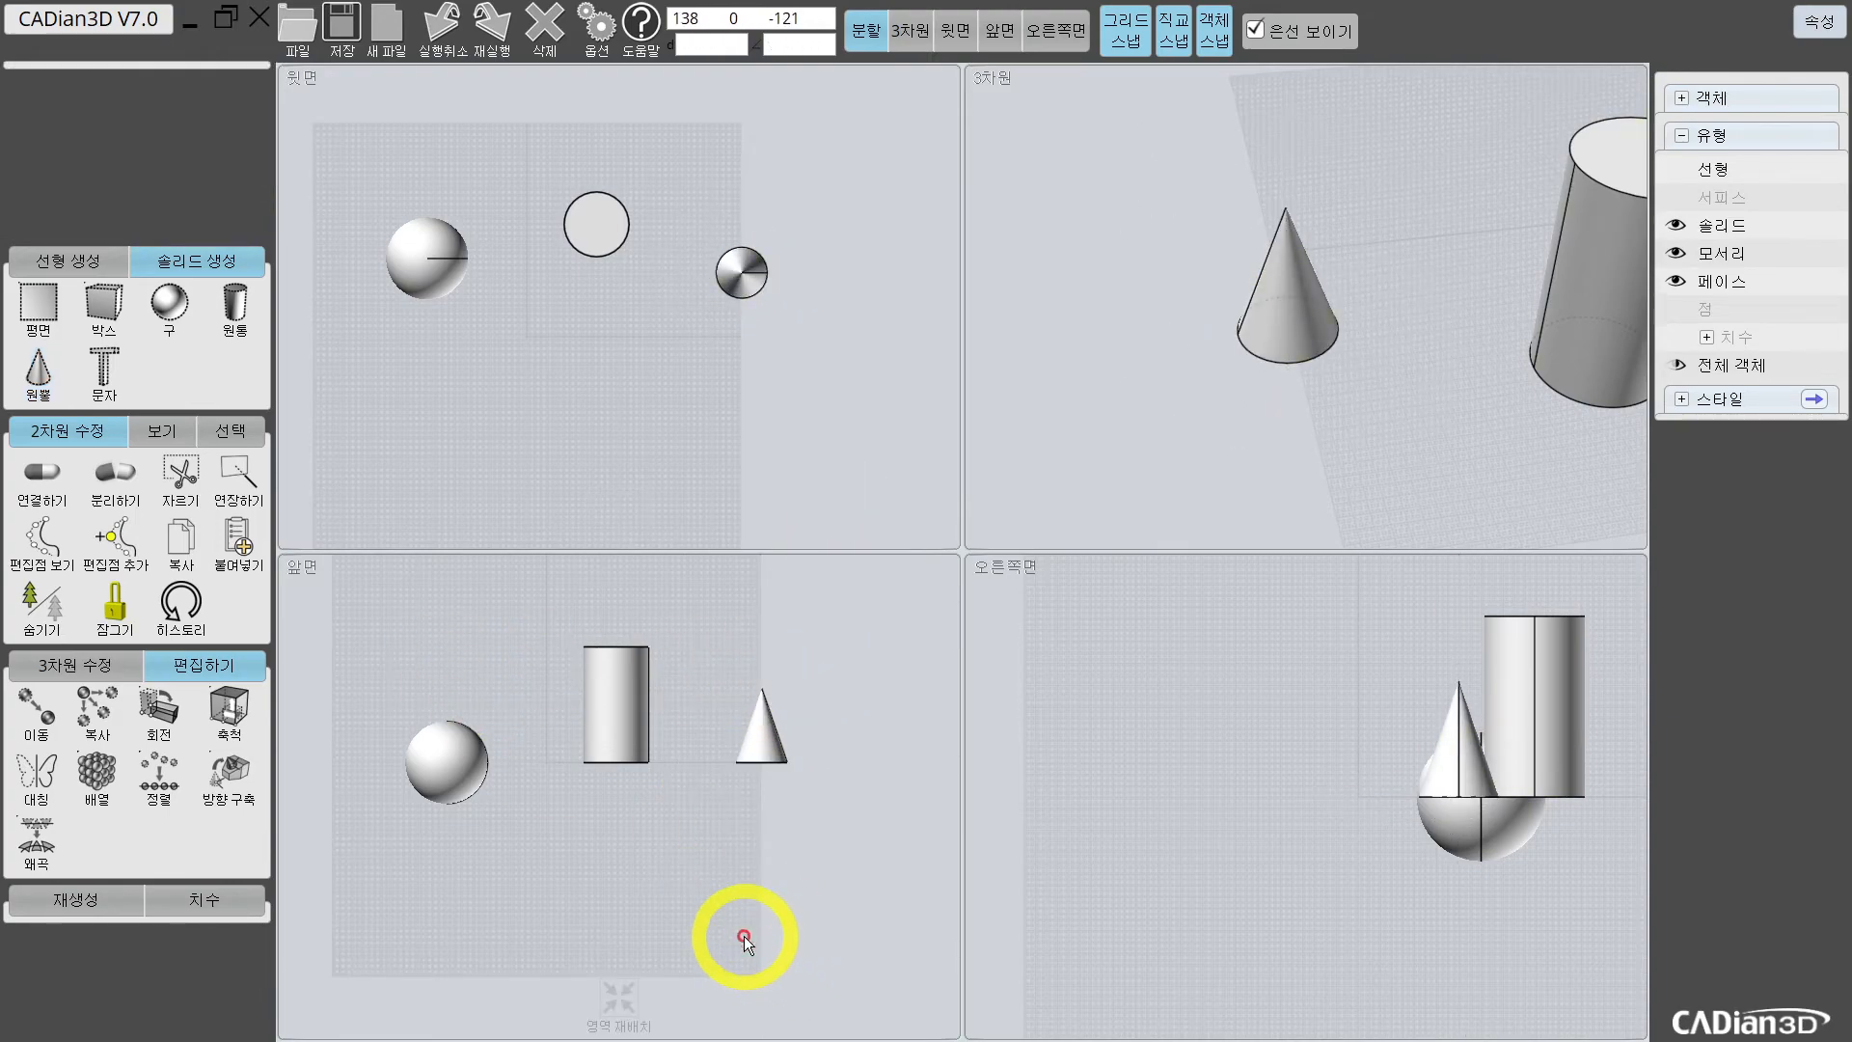
left_click(589, 1029)
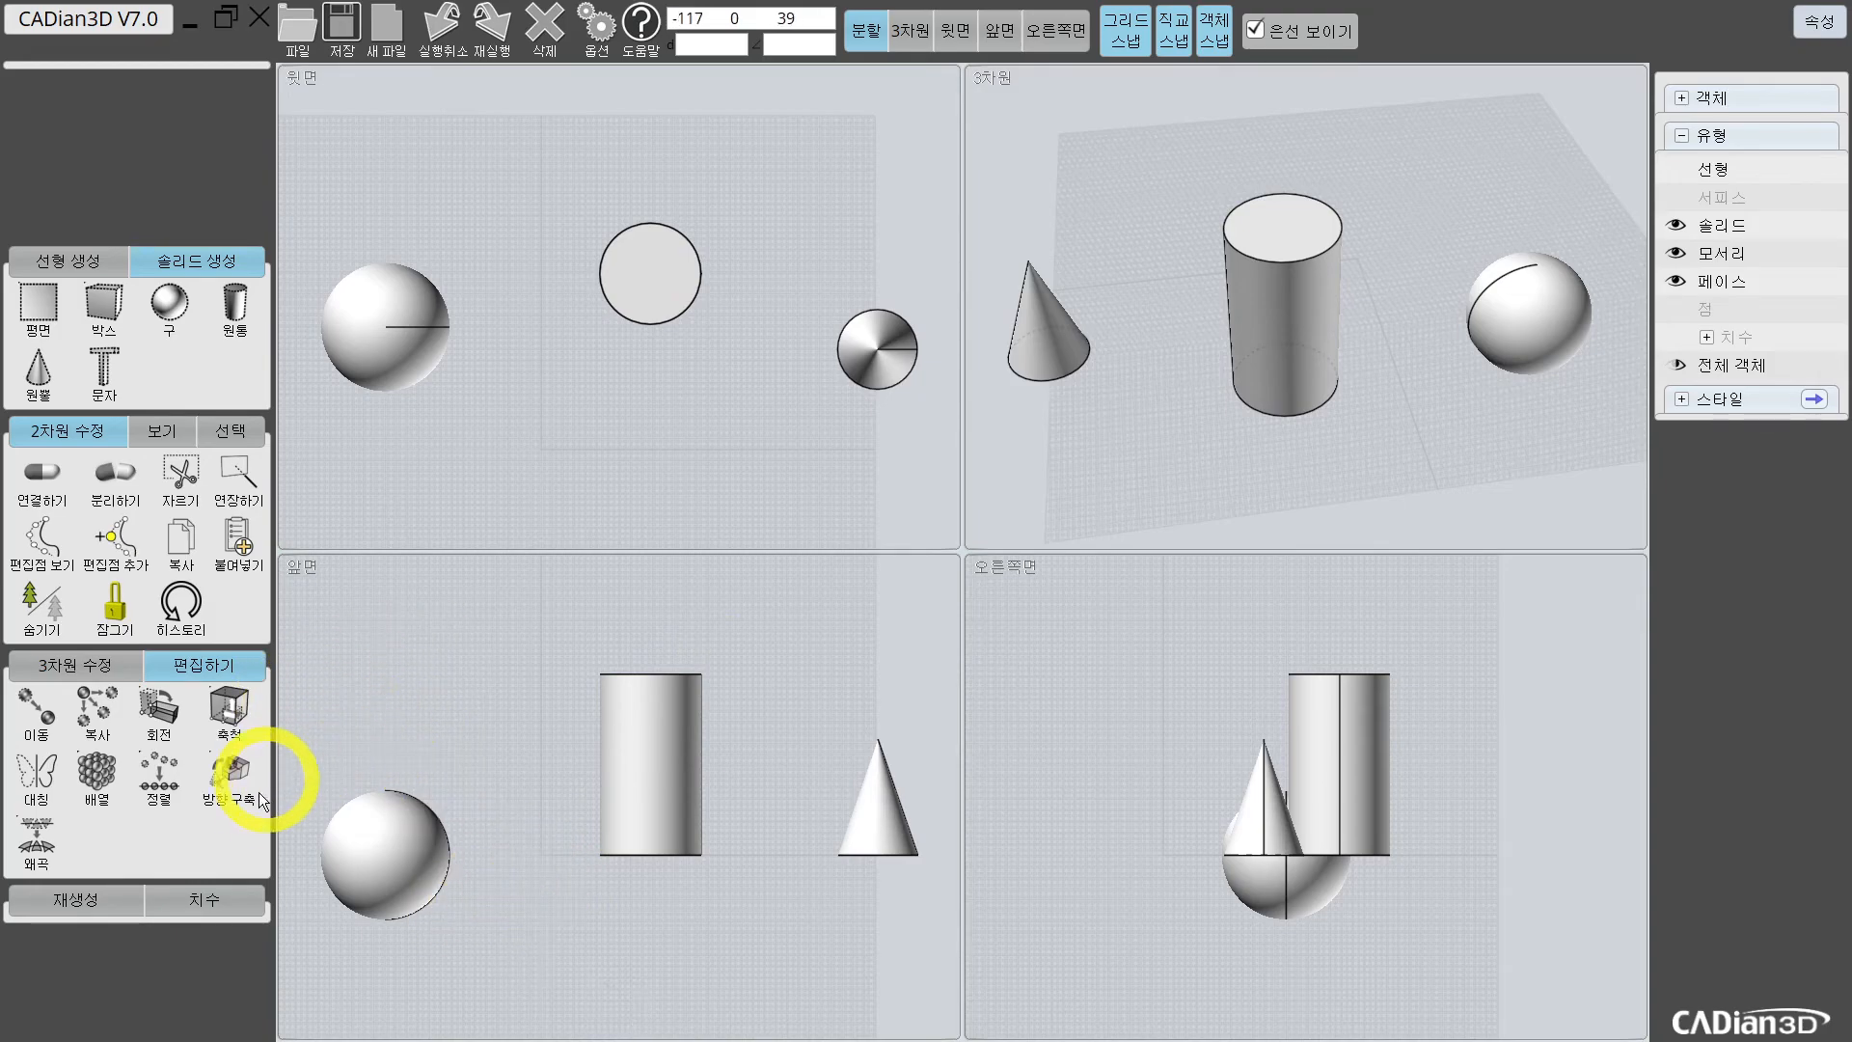
Step: Try horizontal centre alignment (수평중심 정렬) of the sphere, cylinder and cone with the Align command
left_click(147, 780)
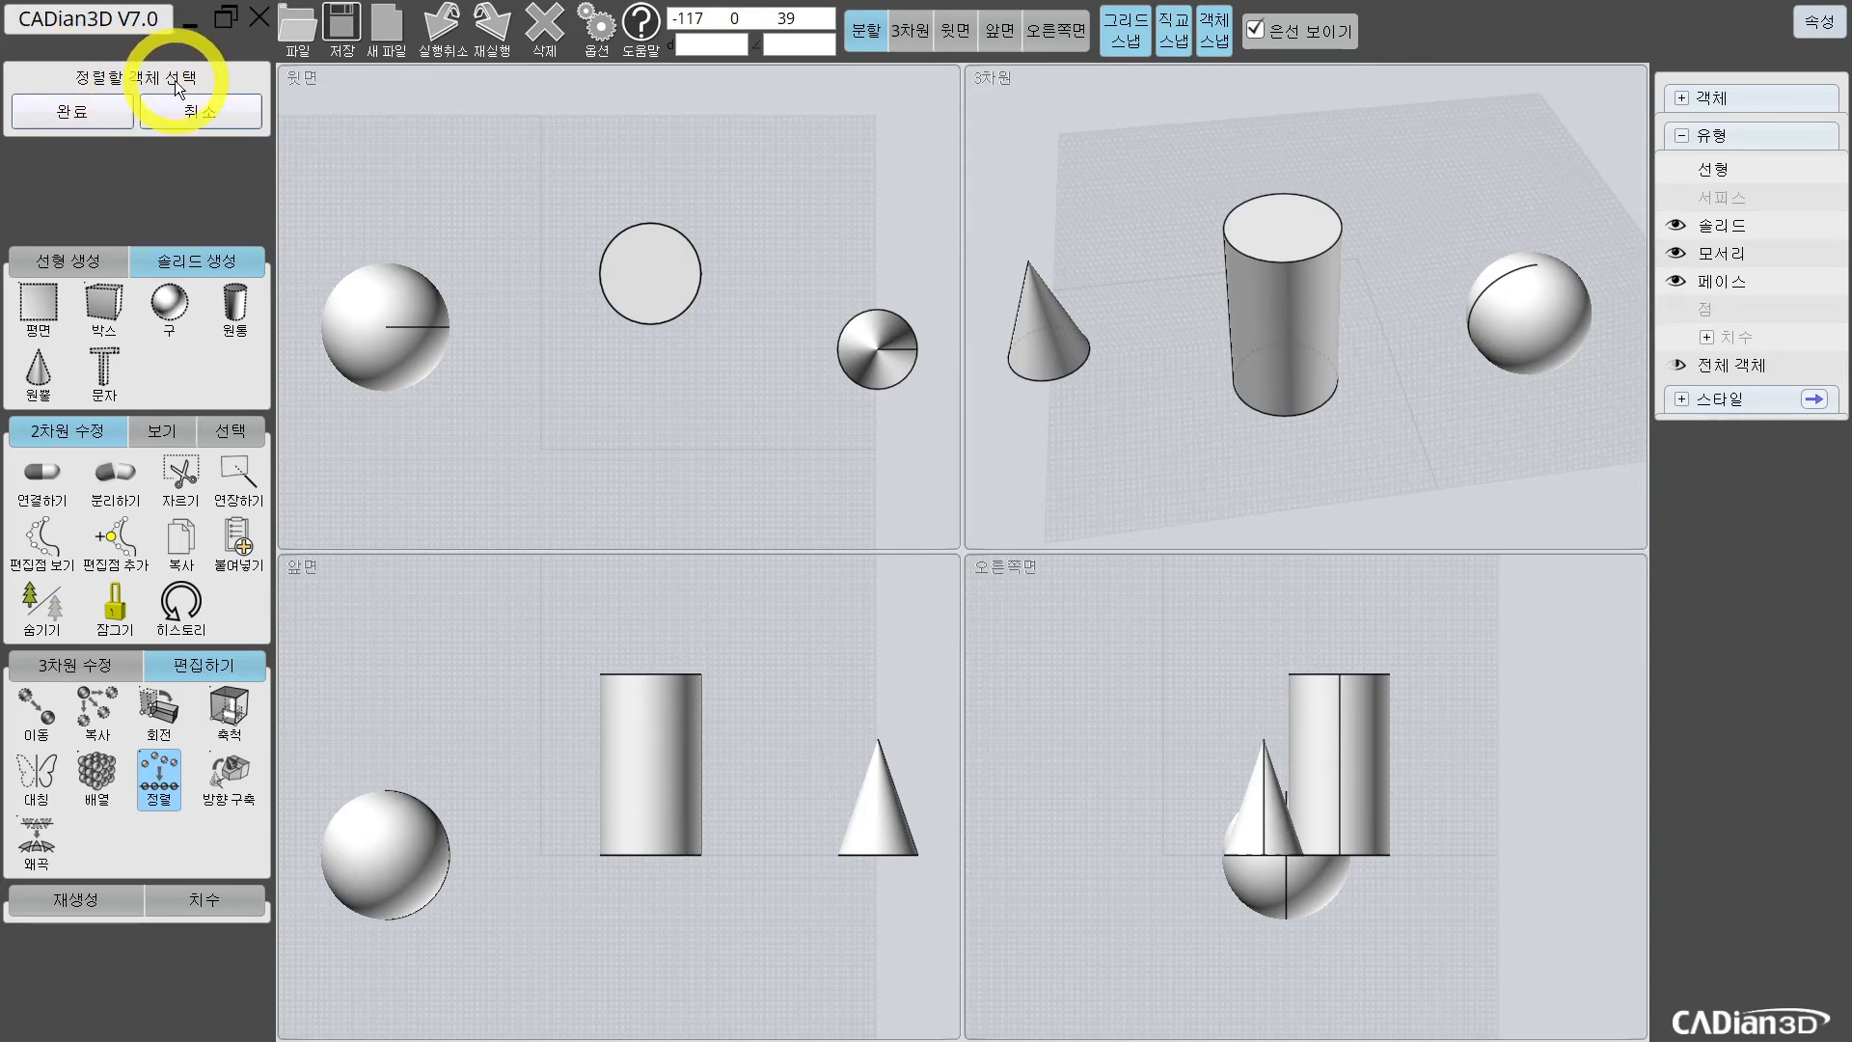
left_click(397, 320)
left_click(680, 277)
left_click(873, 324)
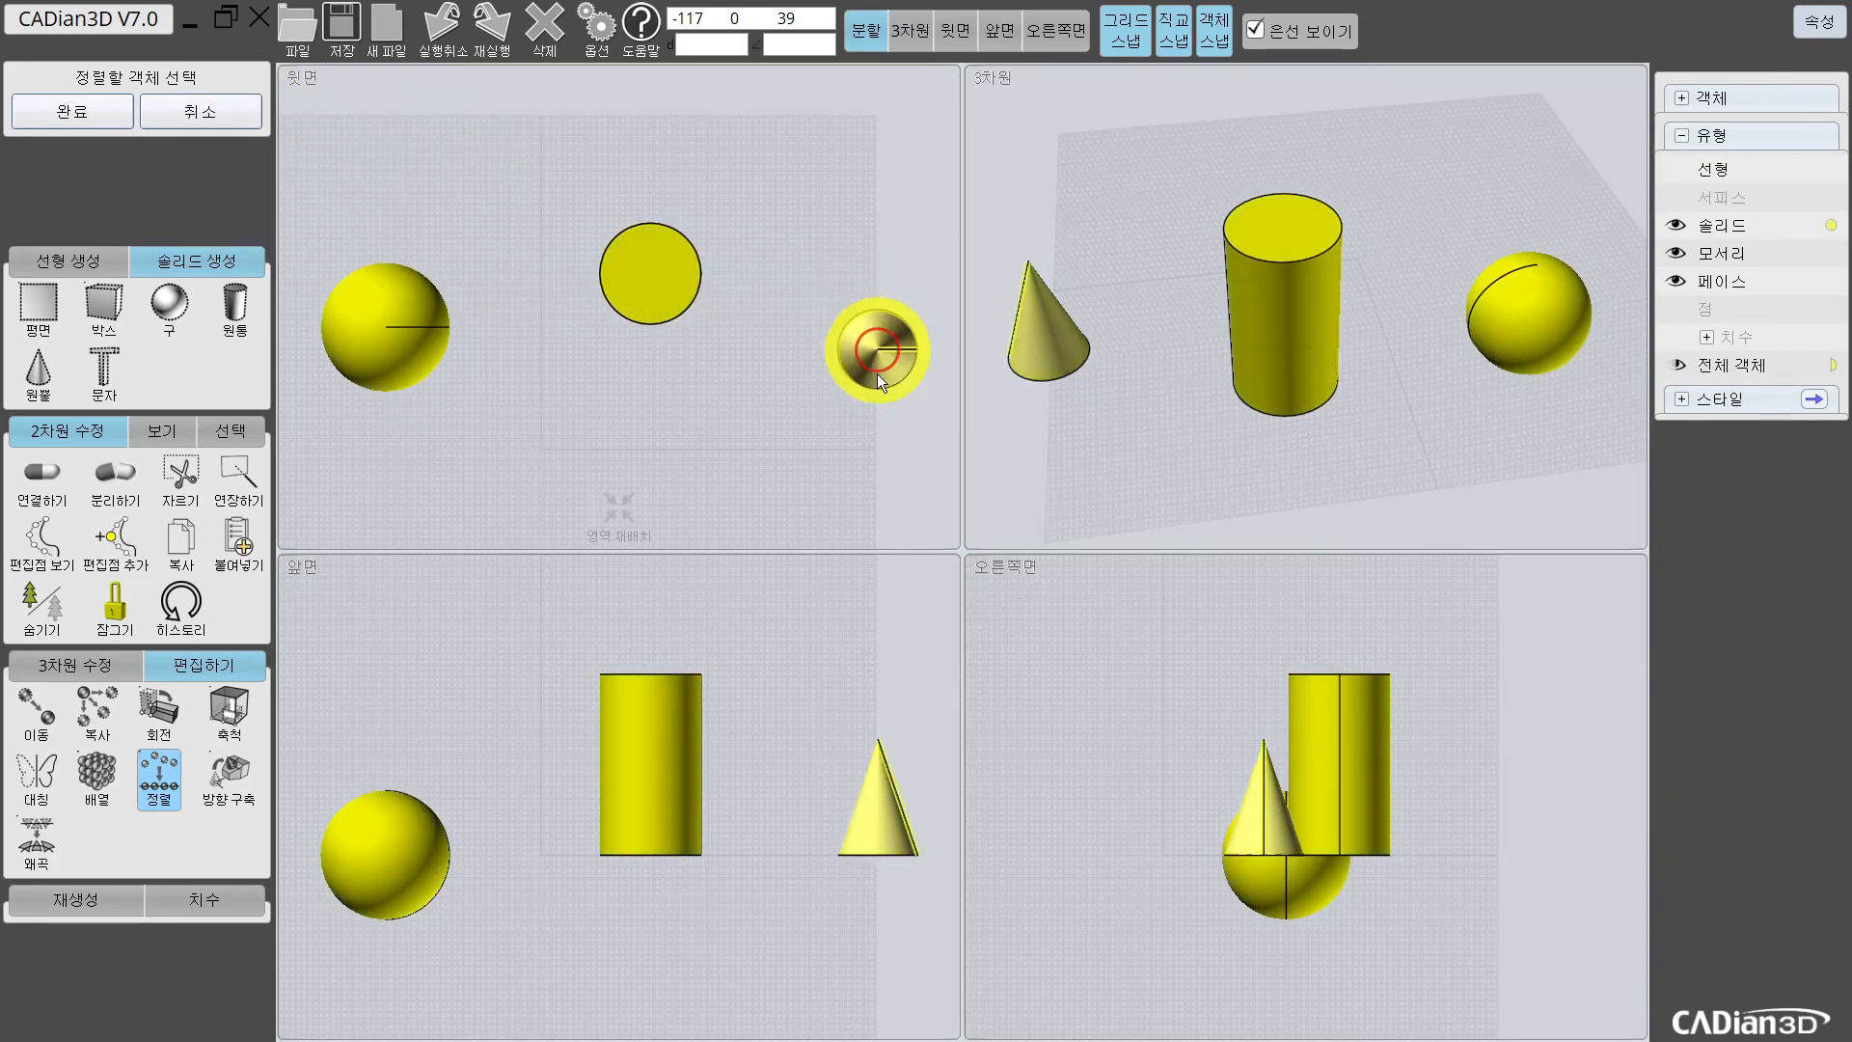
left_click(81, 113)
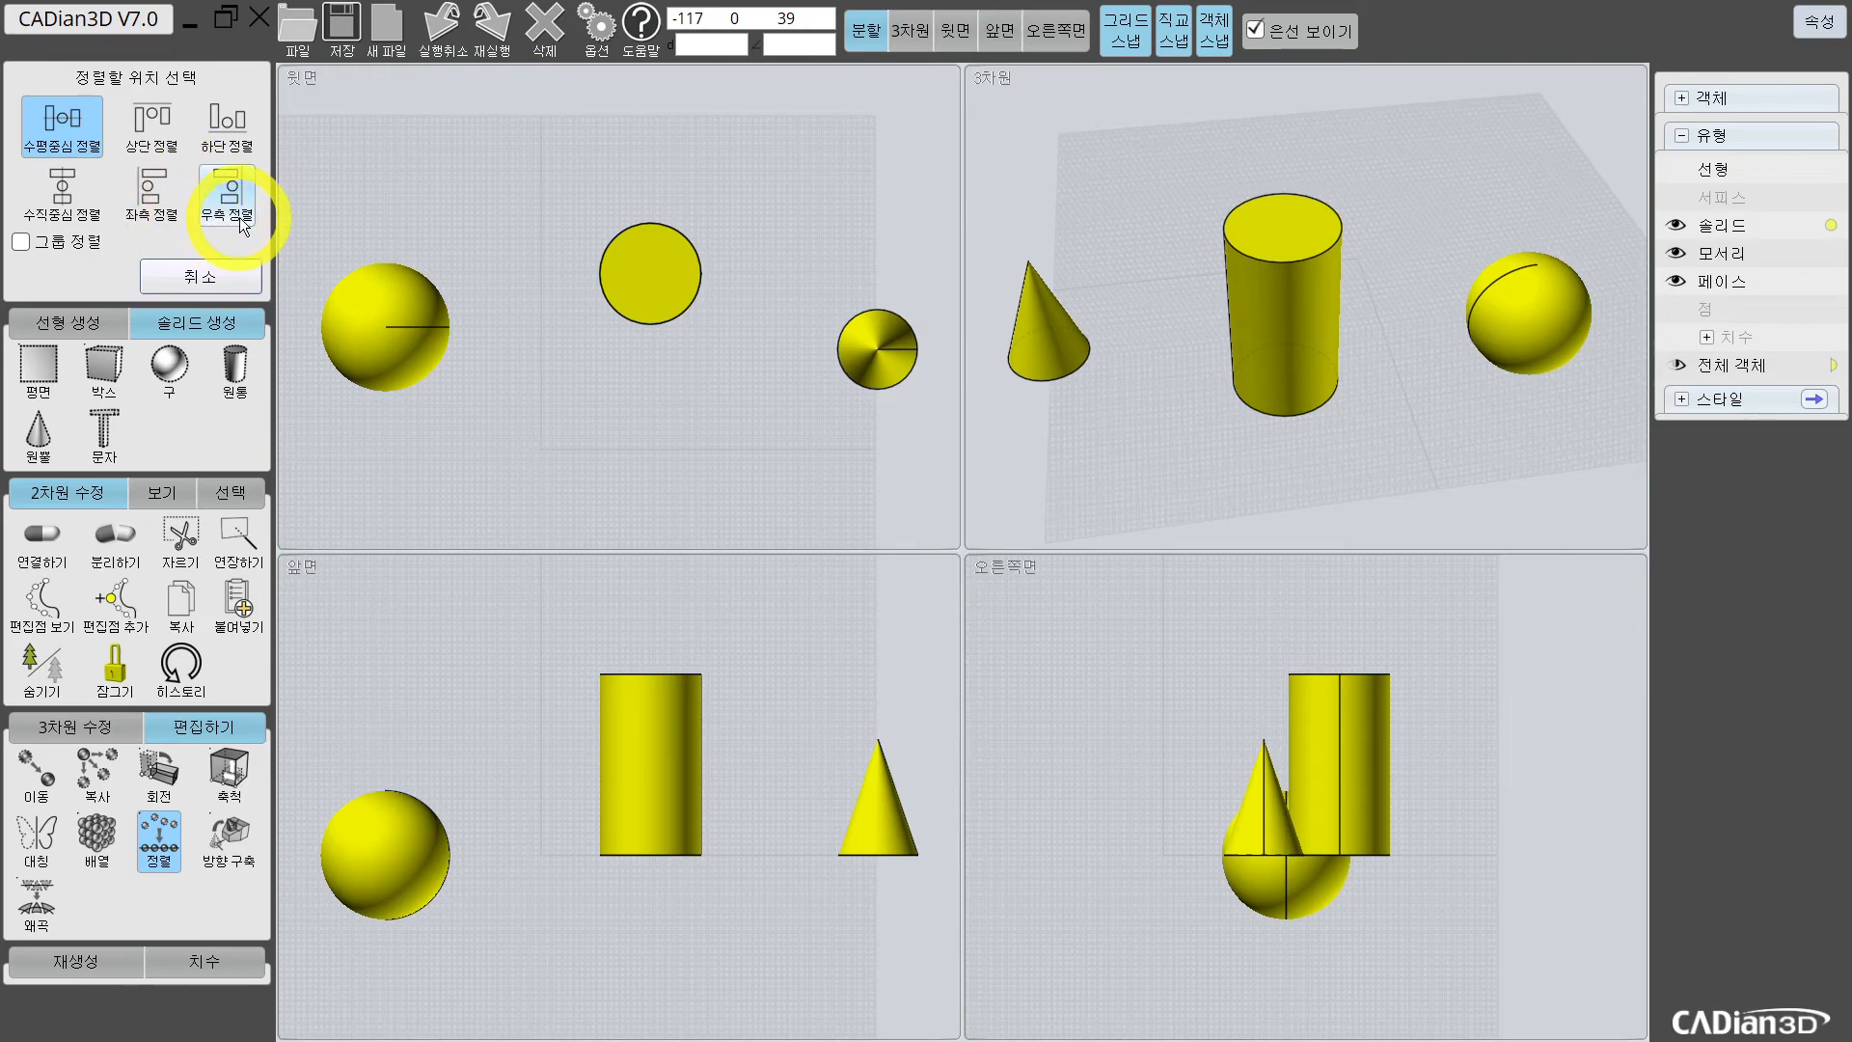
left_click(55, 133)
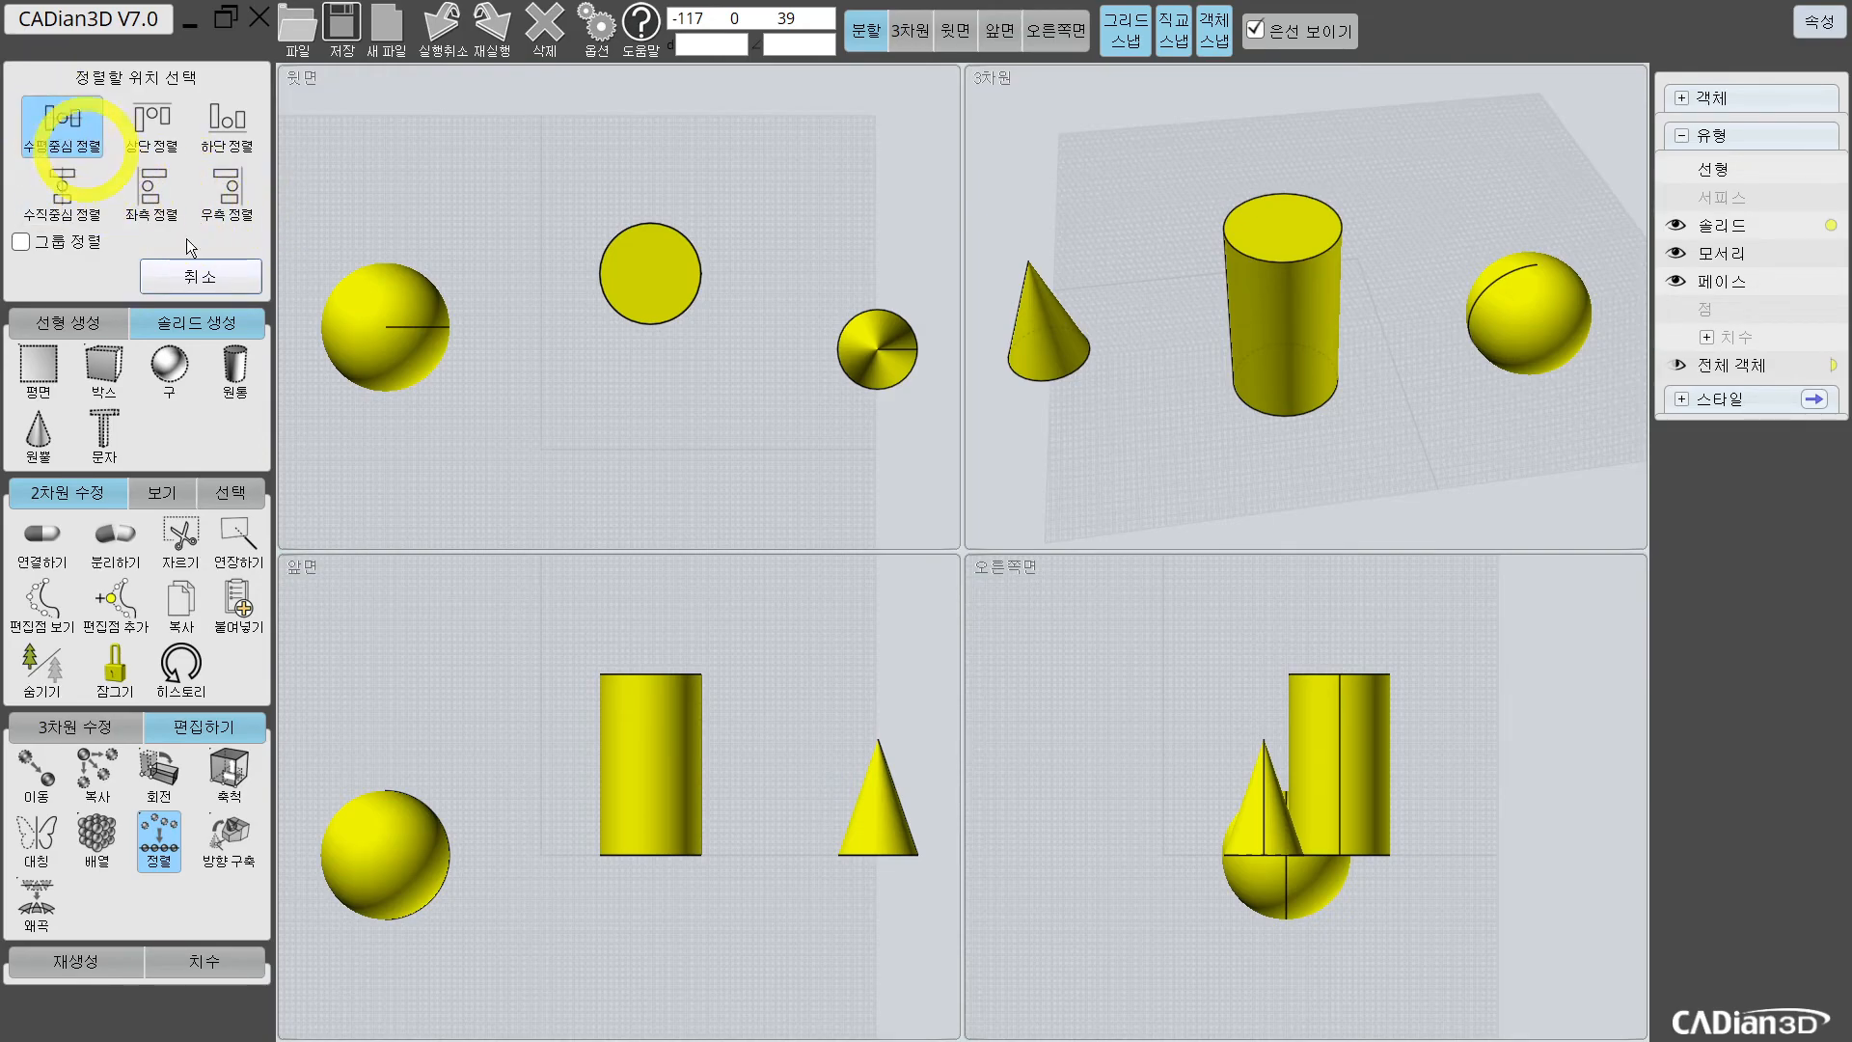
left_click(665, 693)
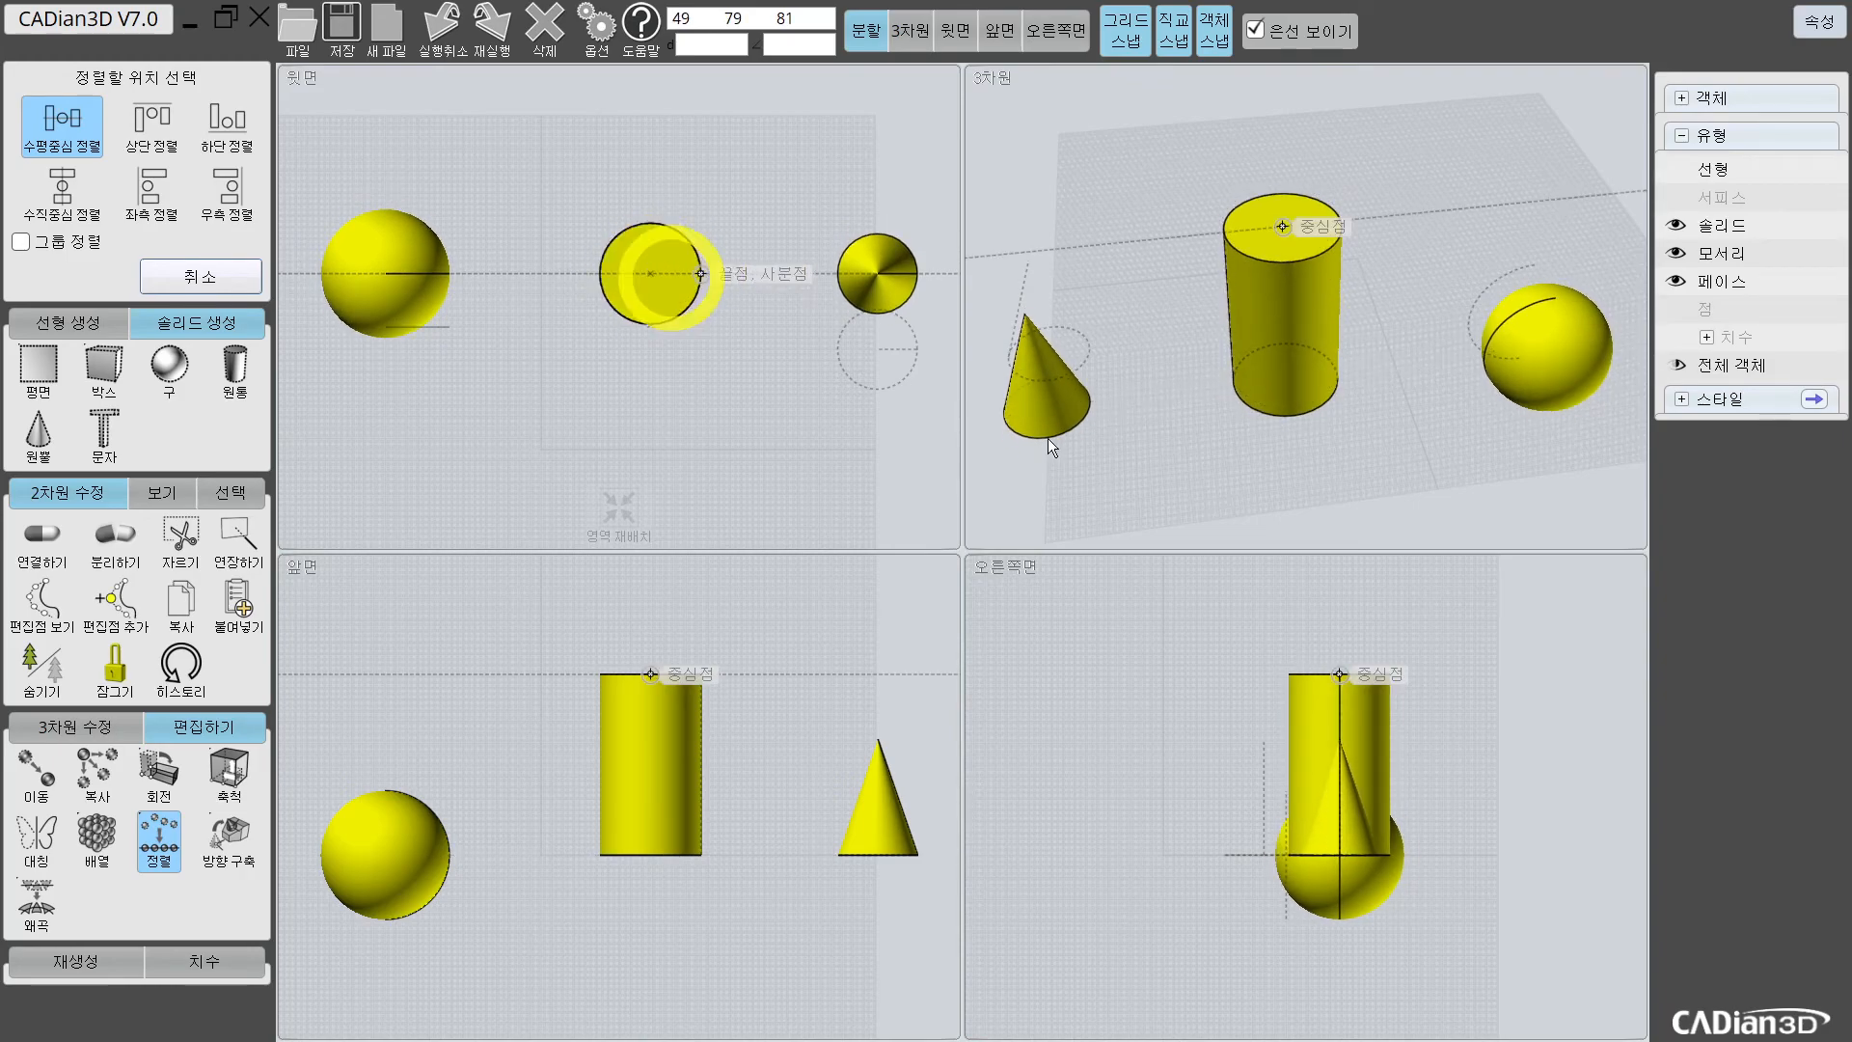
left_click(1323, 727)
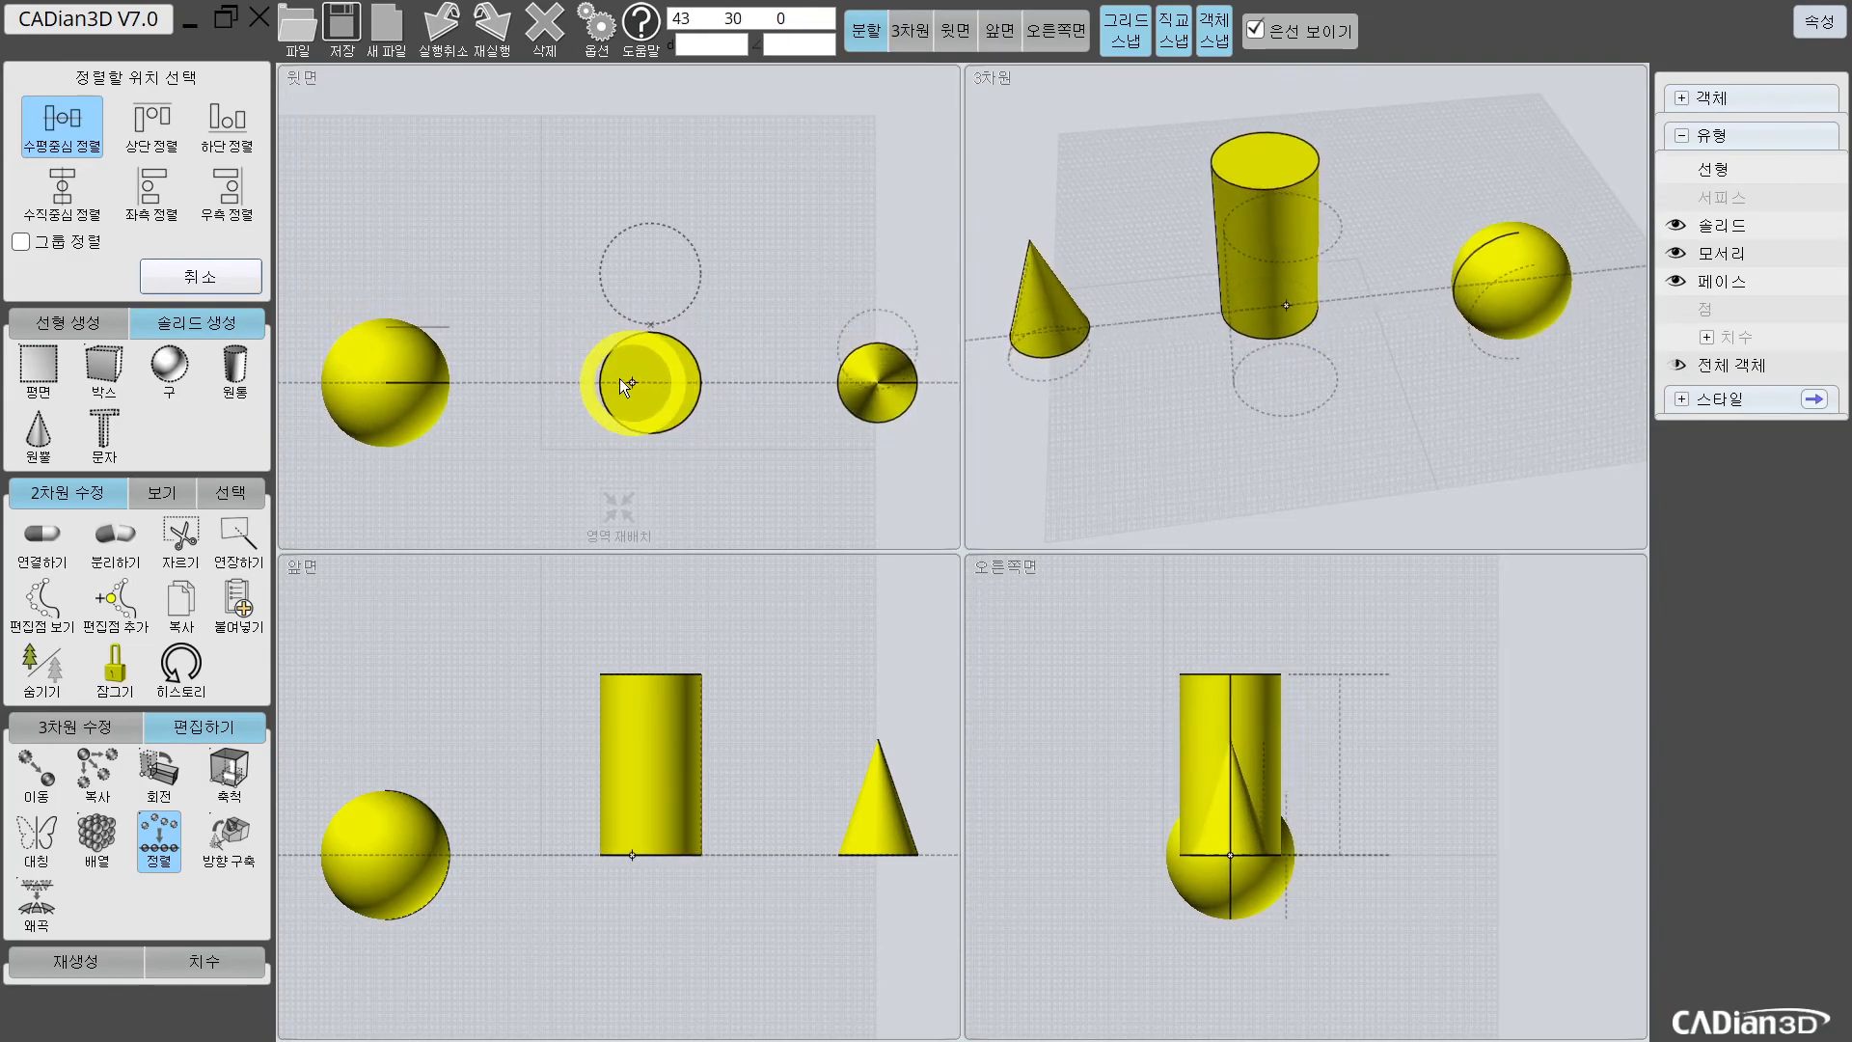
left_click(564, 336)
Step: Try the top (상단), bottom (하단), vertical centre (수직중심) and left (좌측) alignments on the three solids
left_click(135, 147)
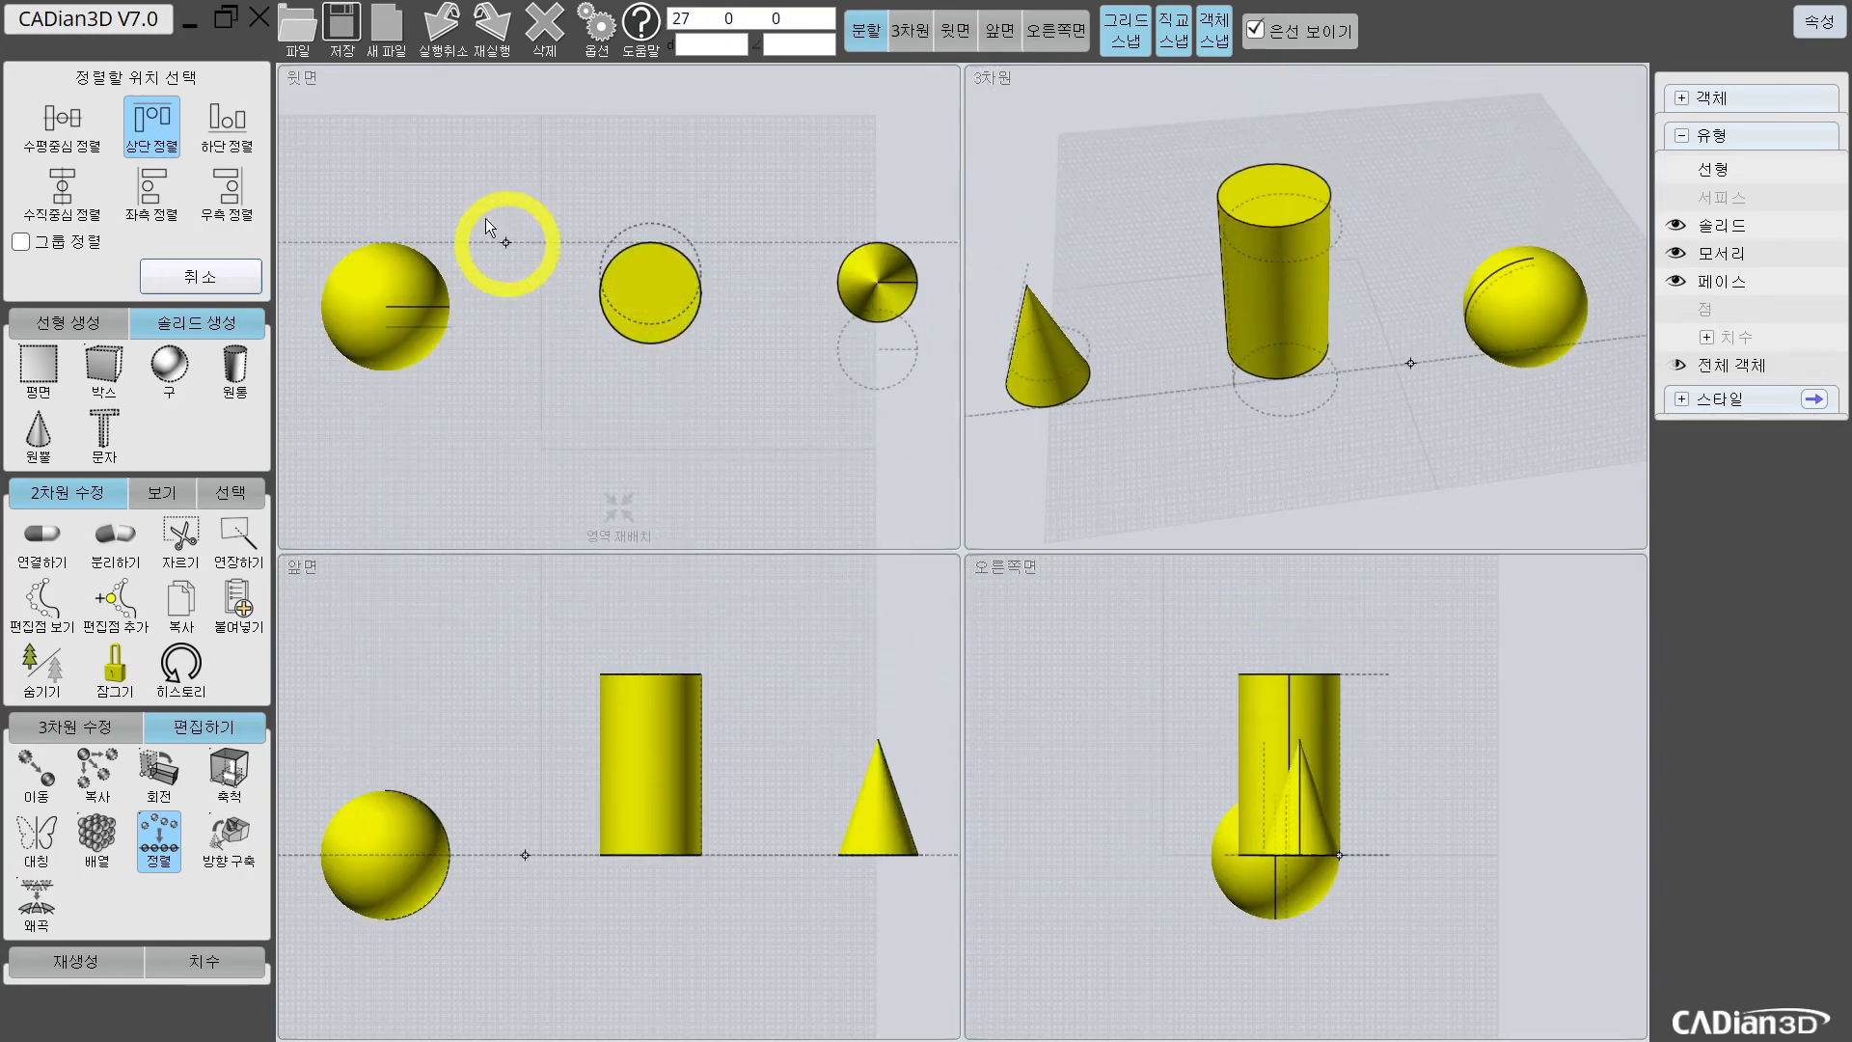
left_click(227, 120)
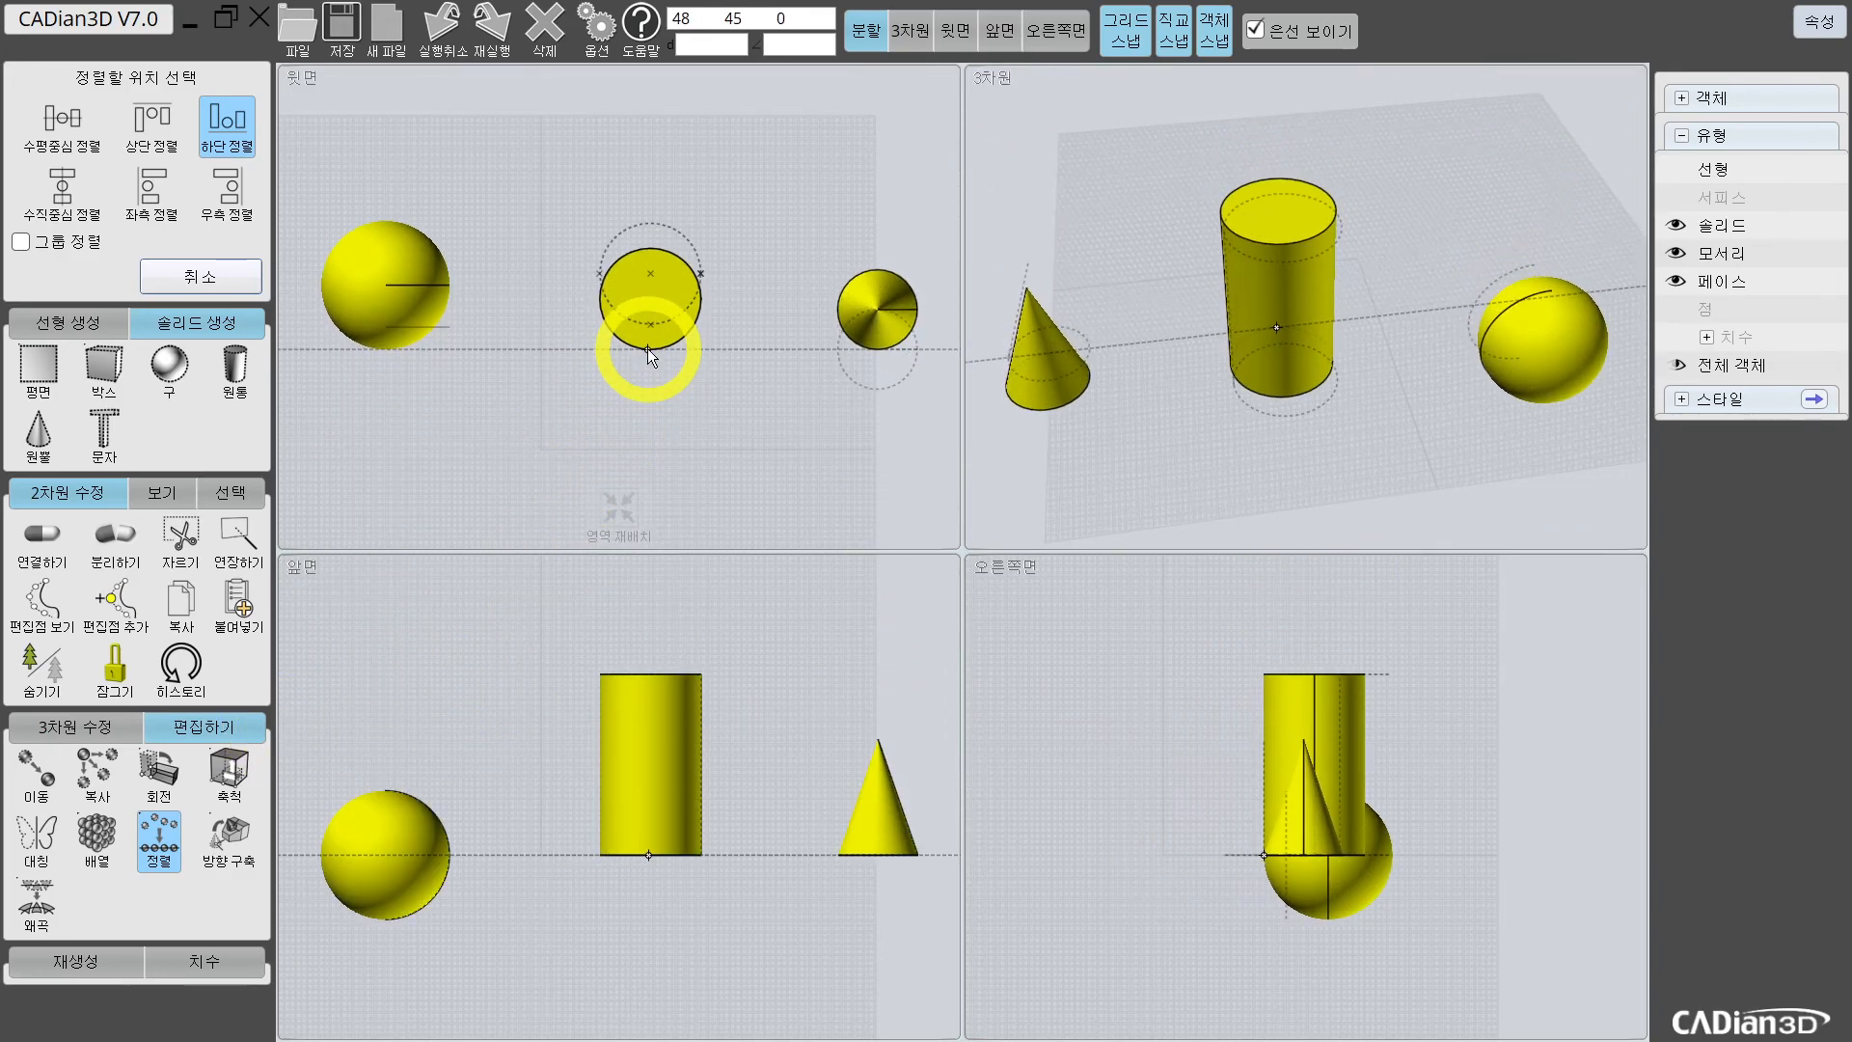
left_click(63, 198)
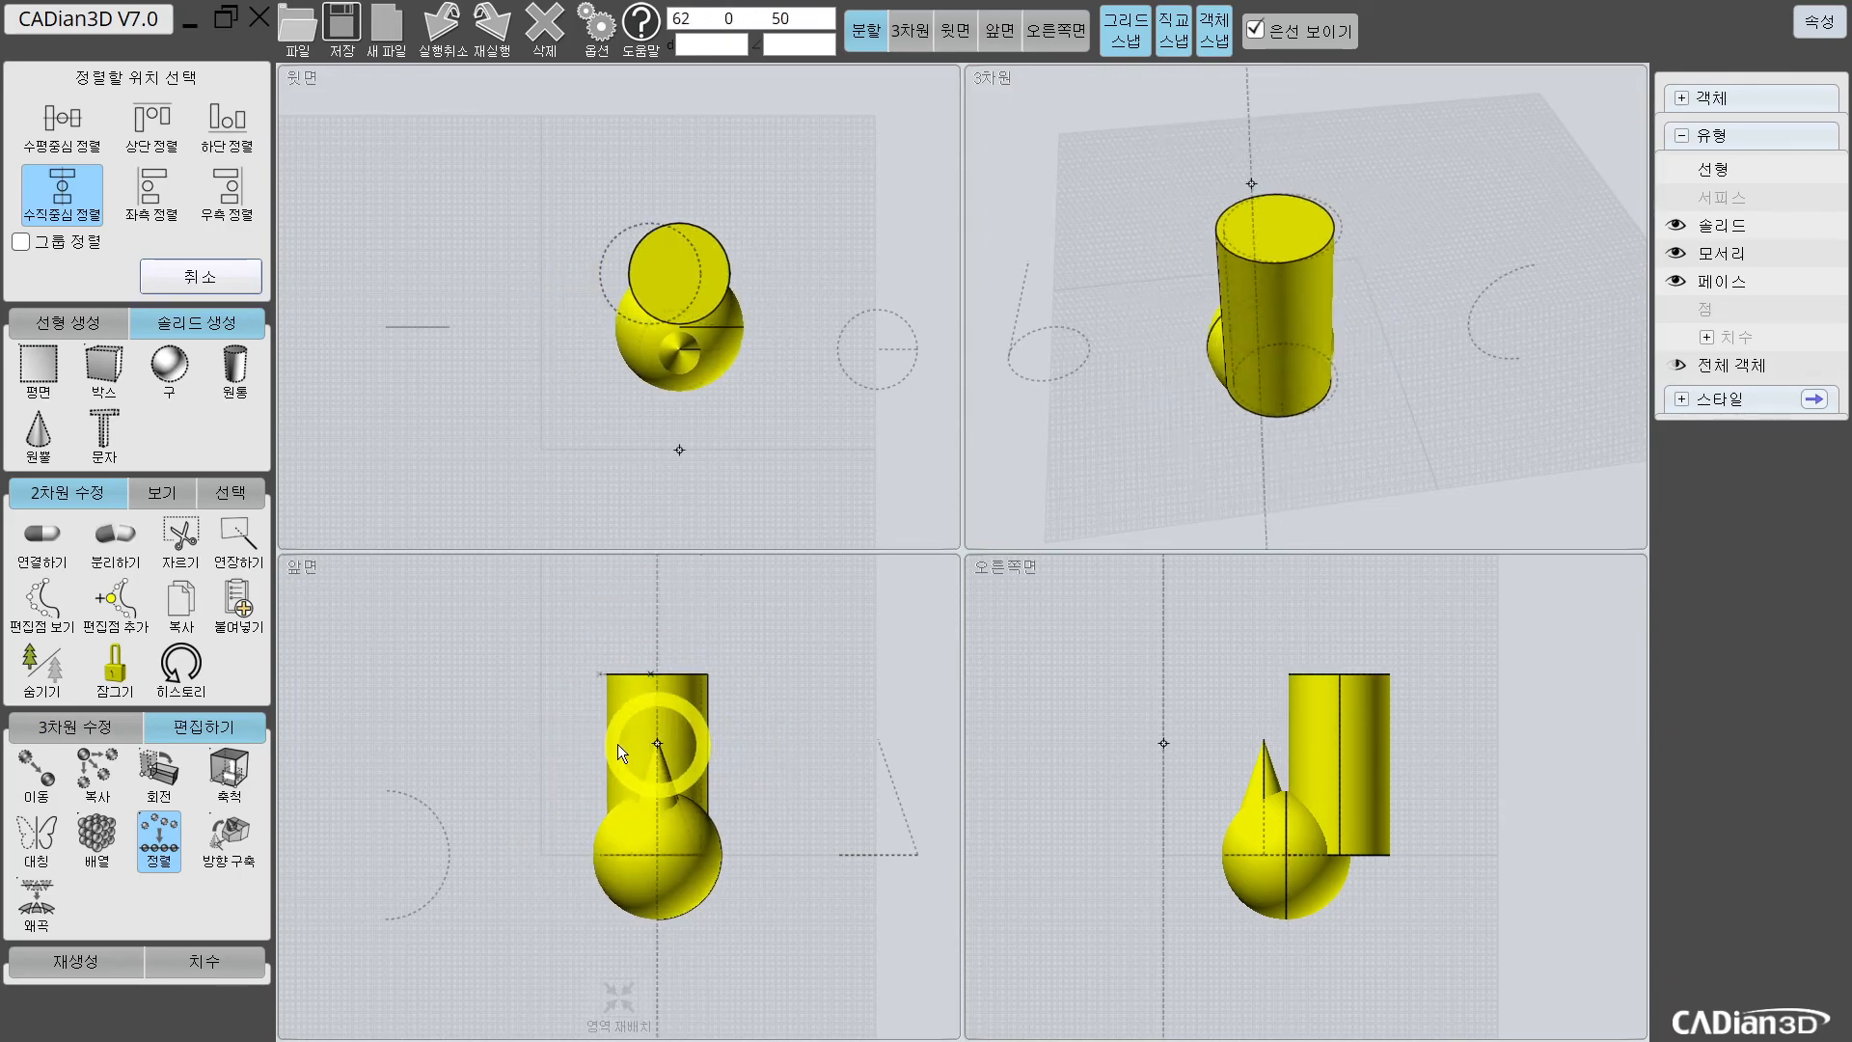
left_click(150, 189)
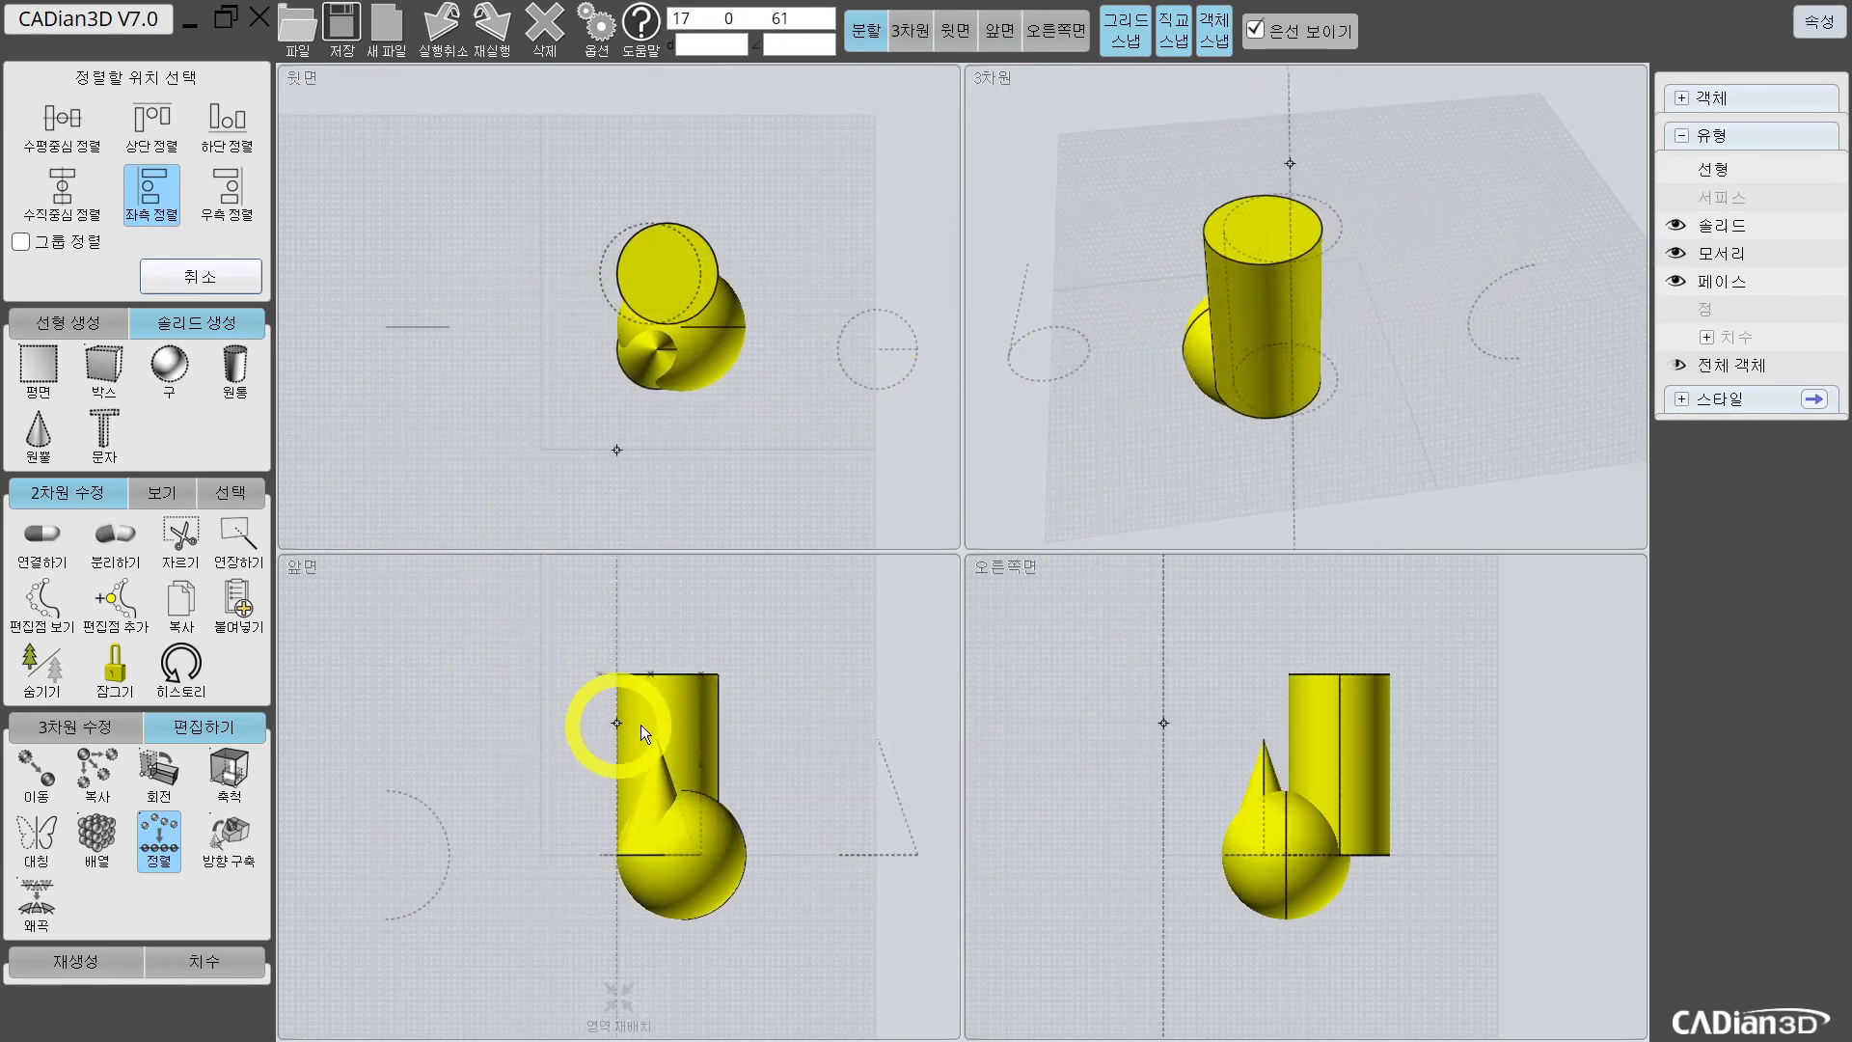
Step: Align the three solids by their right sides (우측 정렬), undo the alignment and clear the selection
left_click(226, 193)
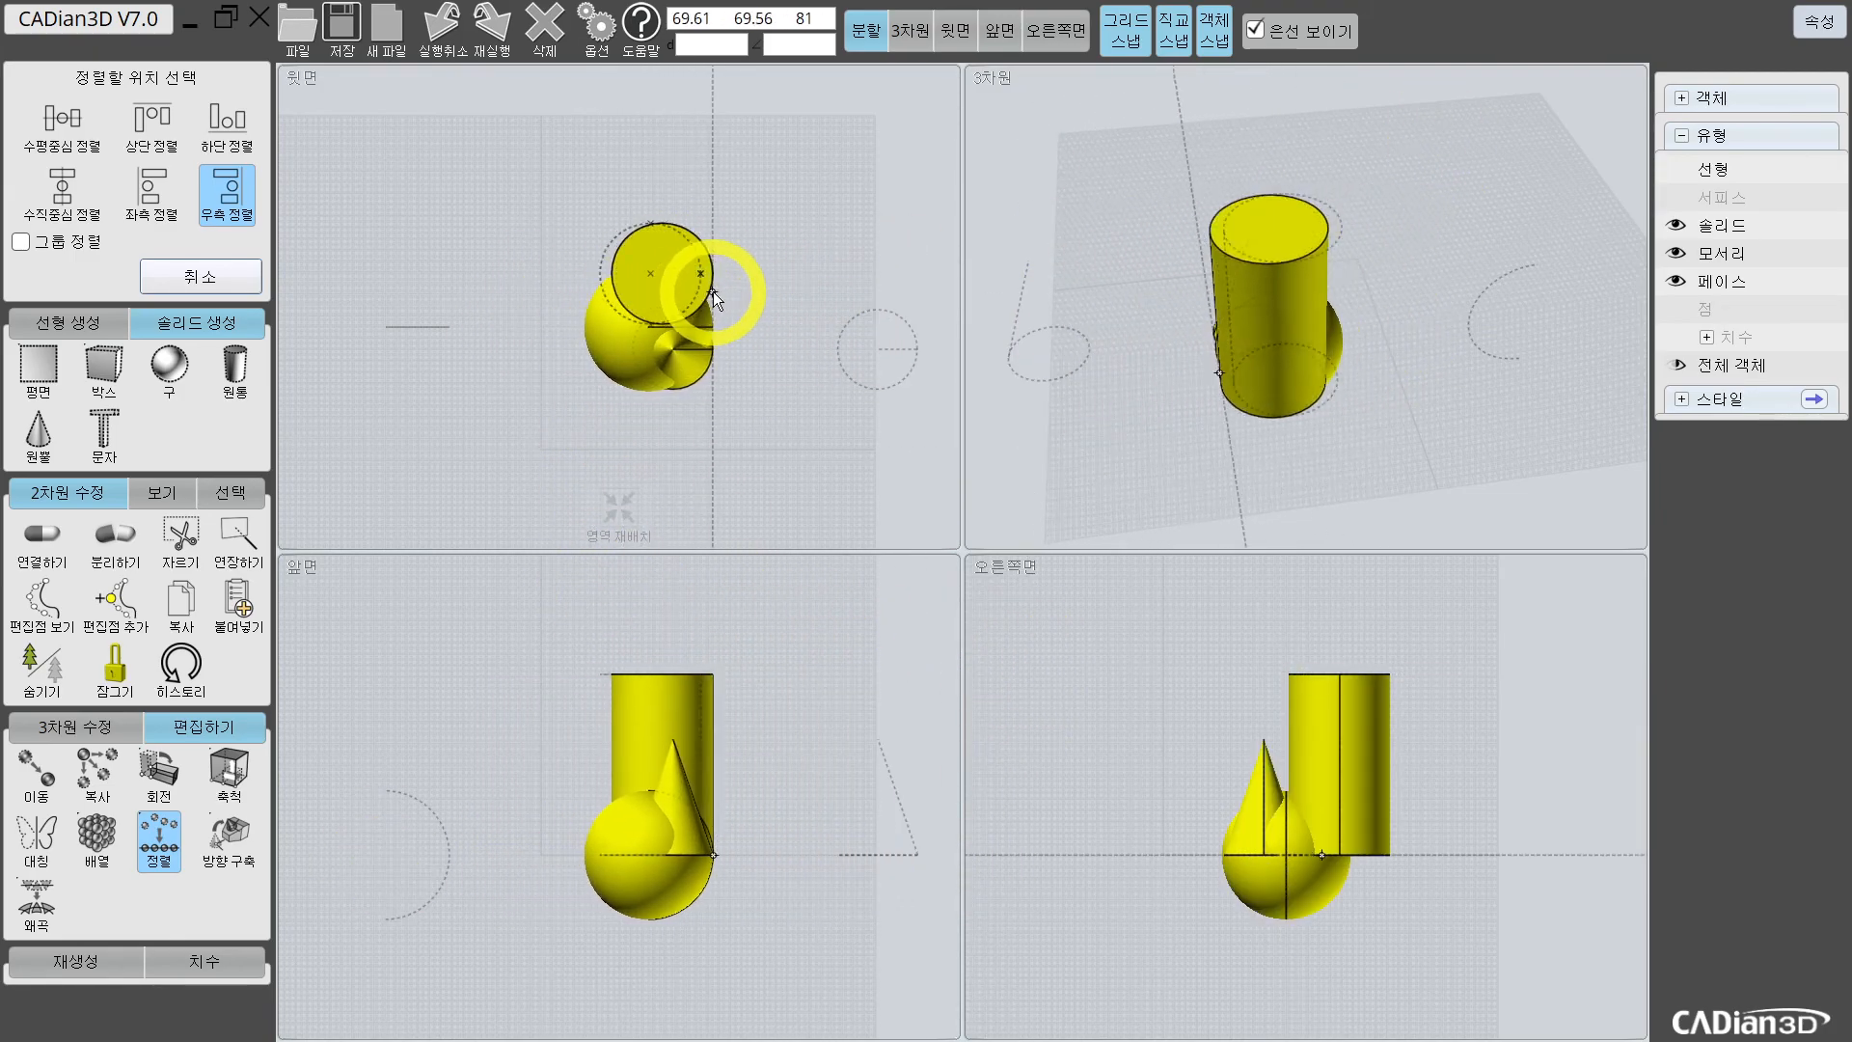
left_click(583, 351)
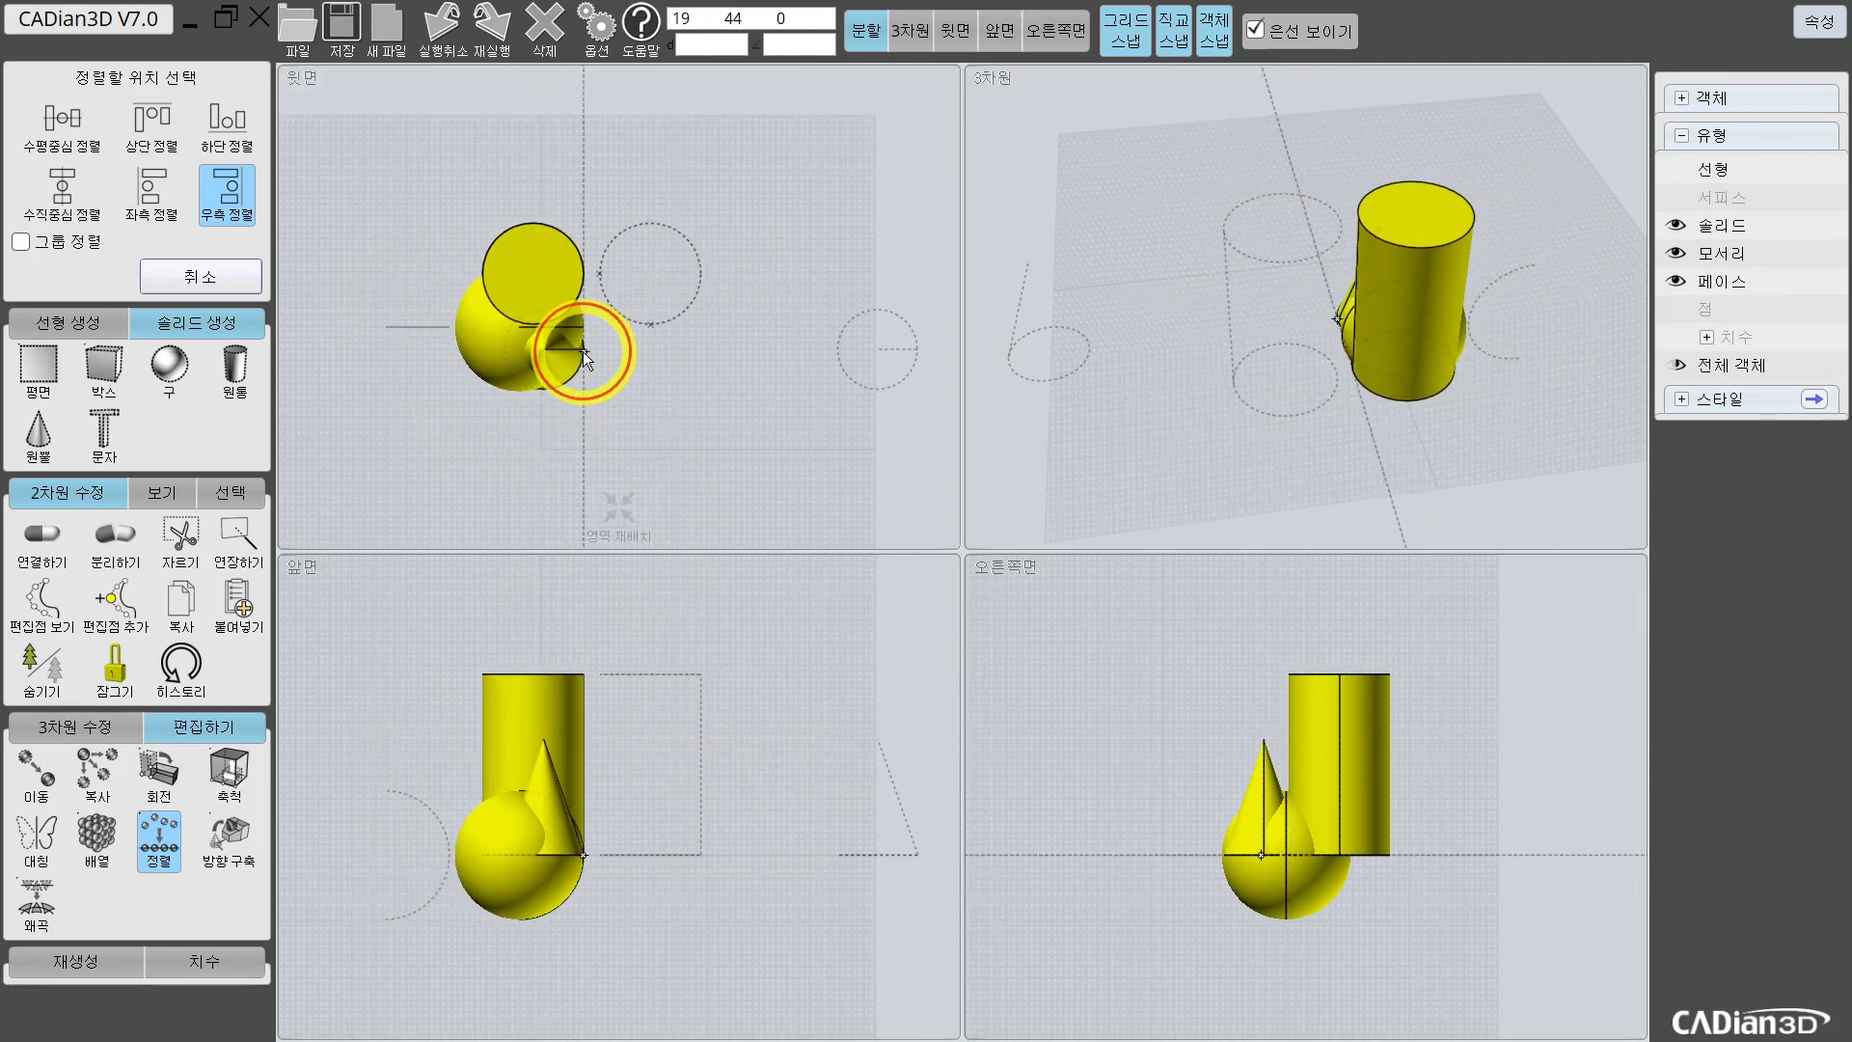
key("ctrl+z")
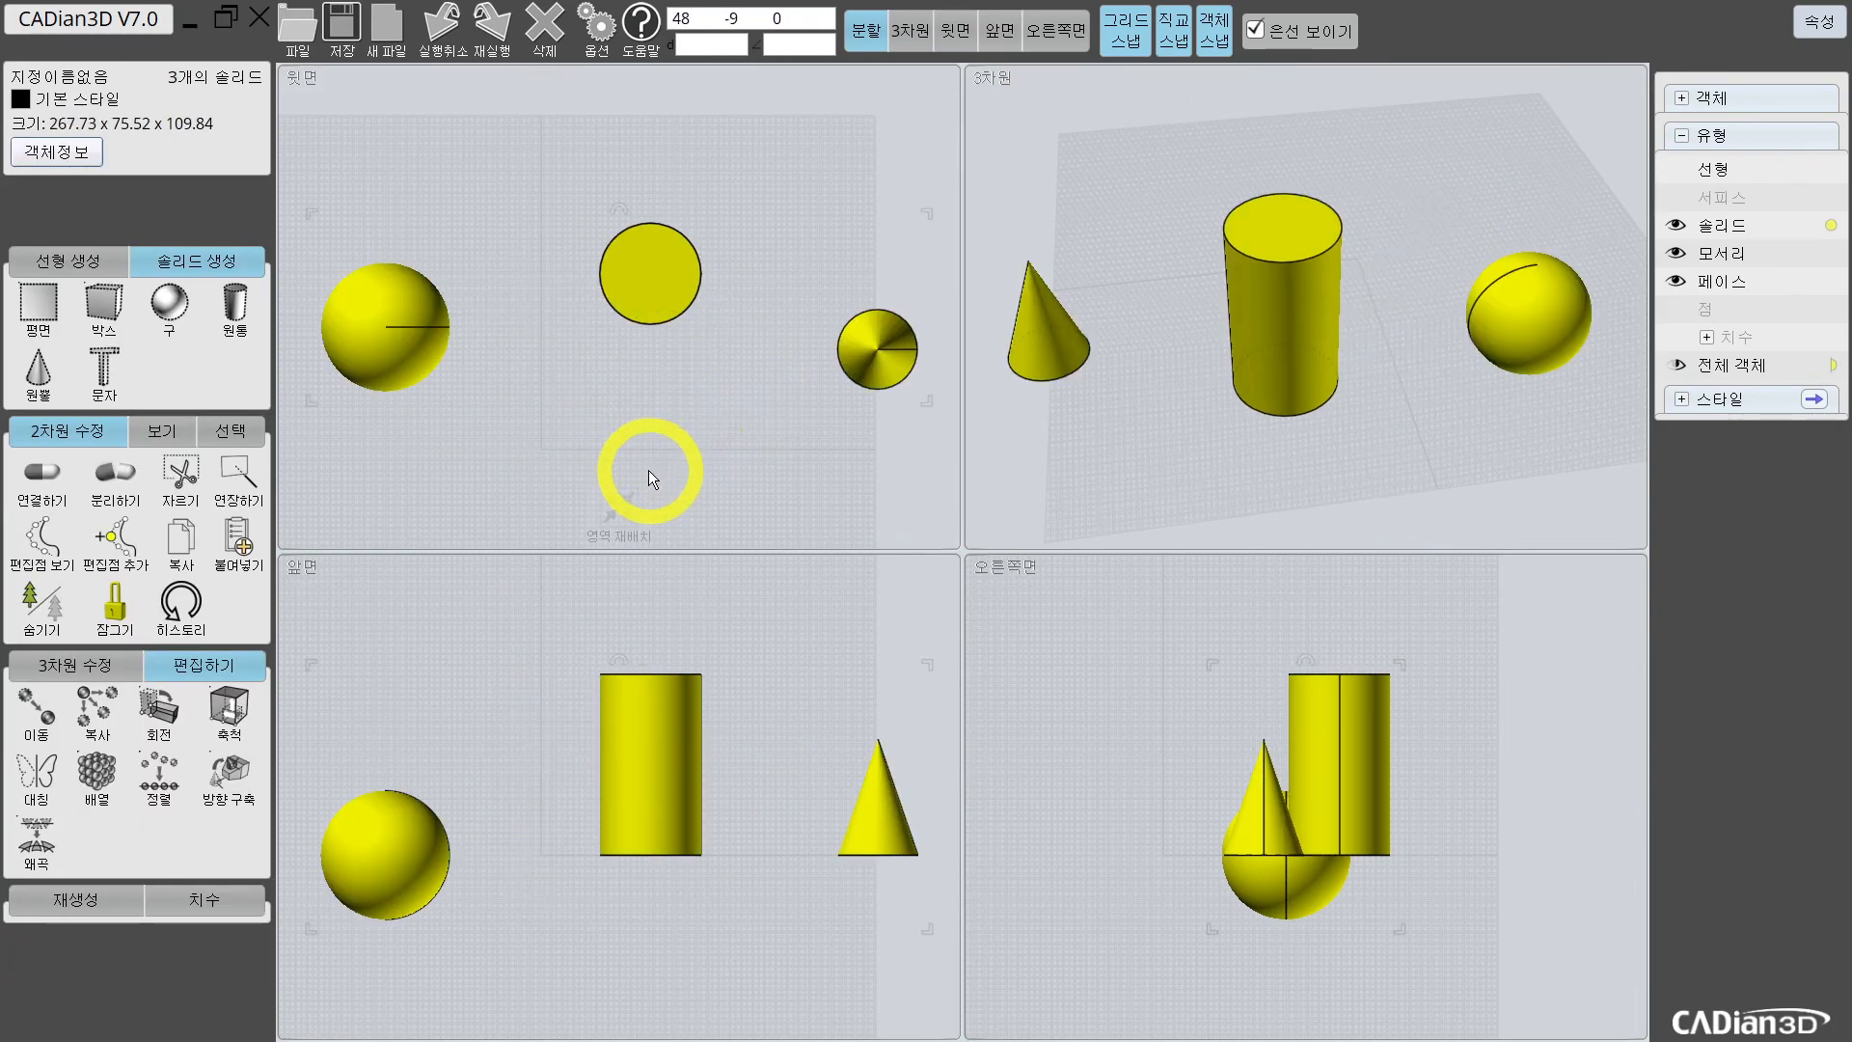
left_click(645, 444)
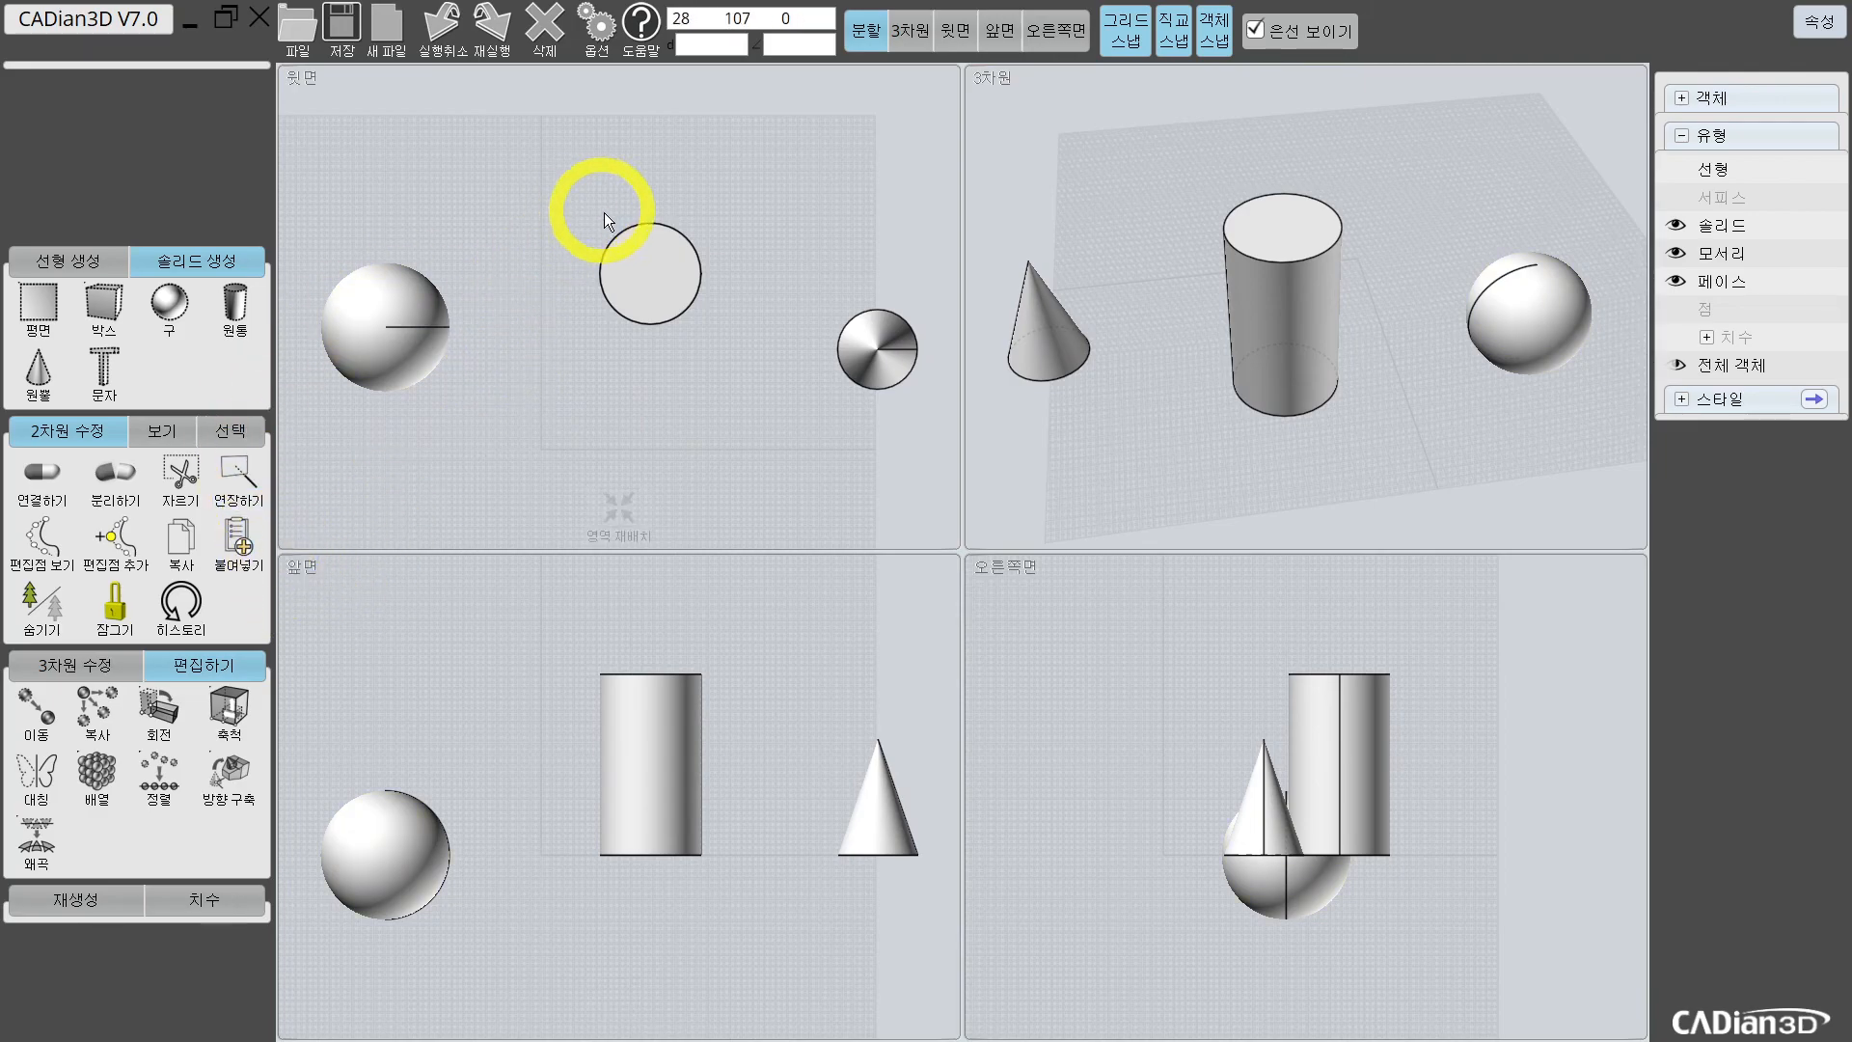
left_click(399, 353)
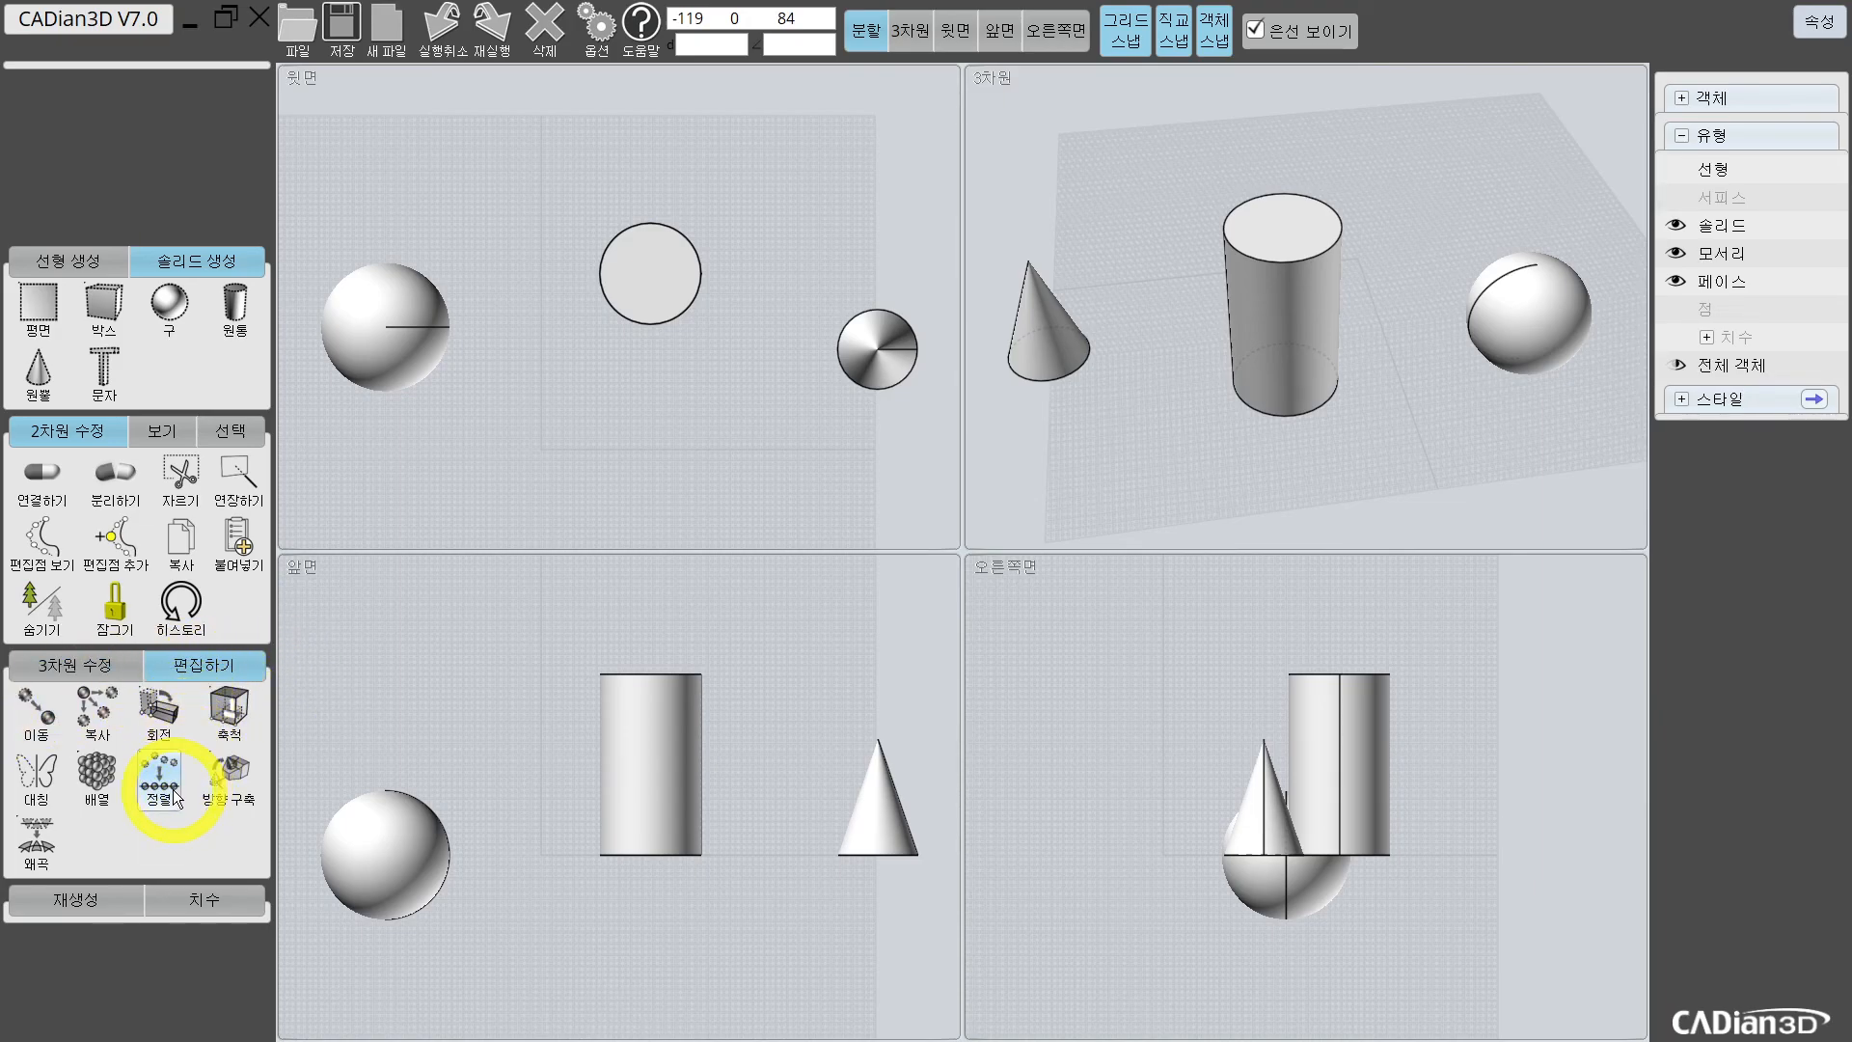
left_click(221, 781)
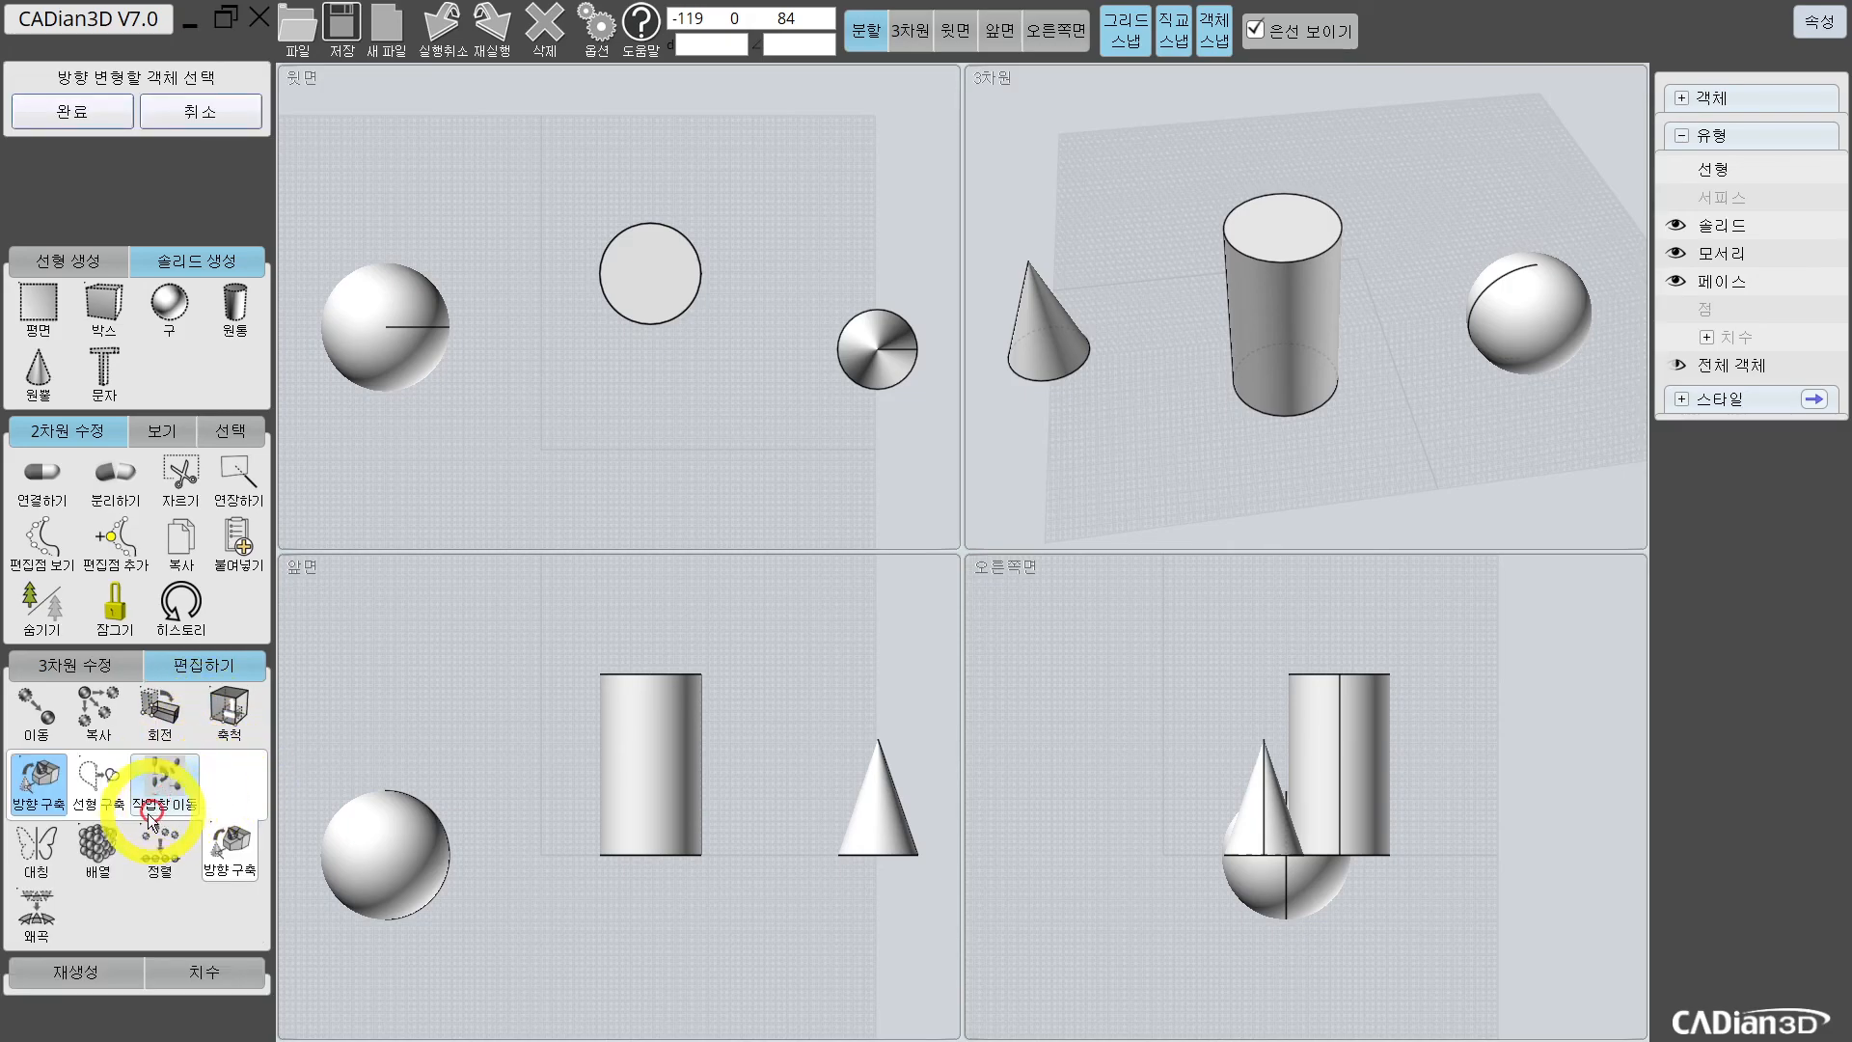
left_click(52, 931)
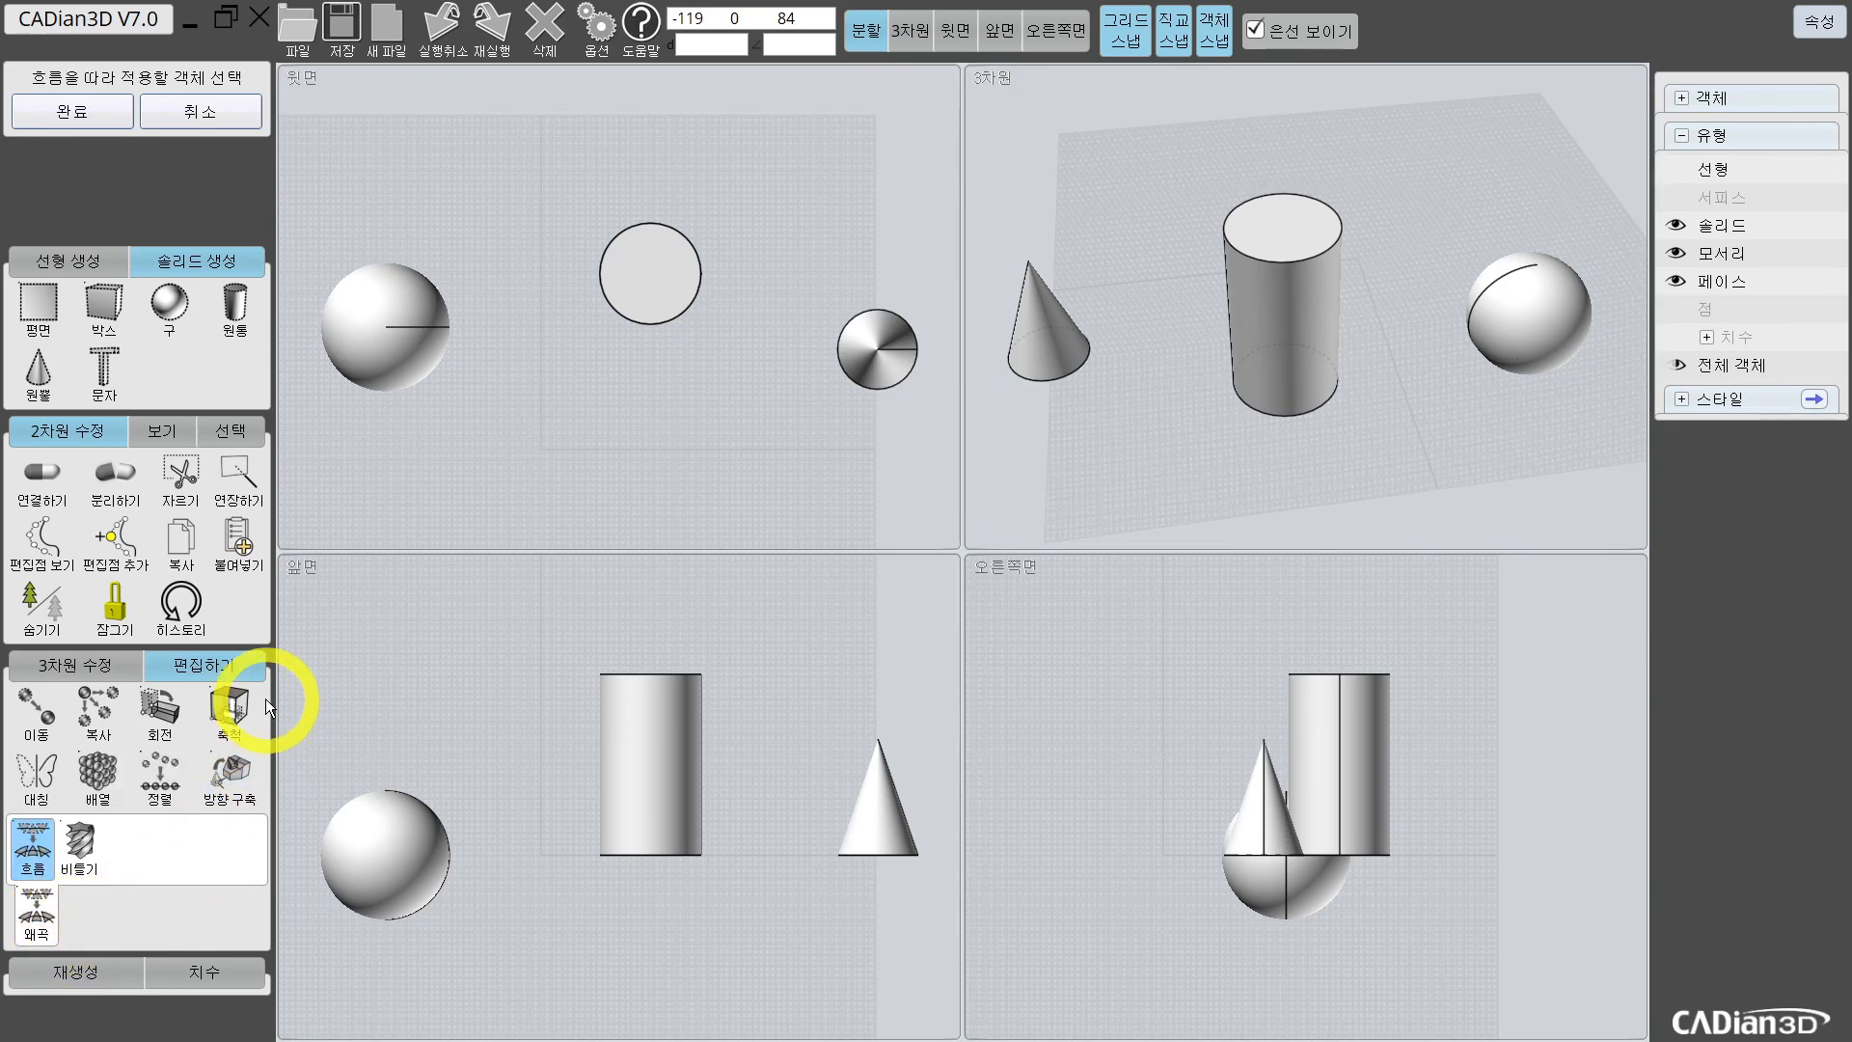
left_click(150, 432)
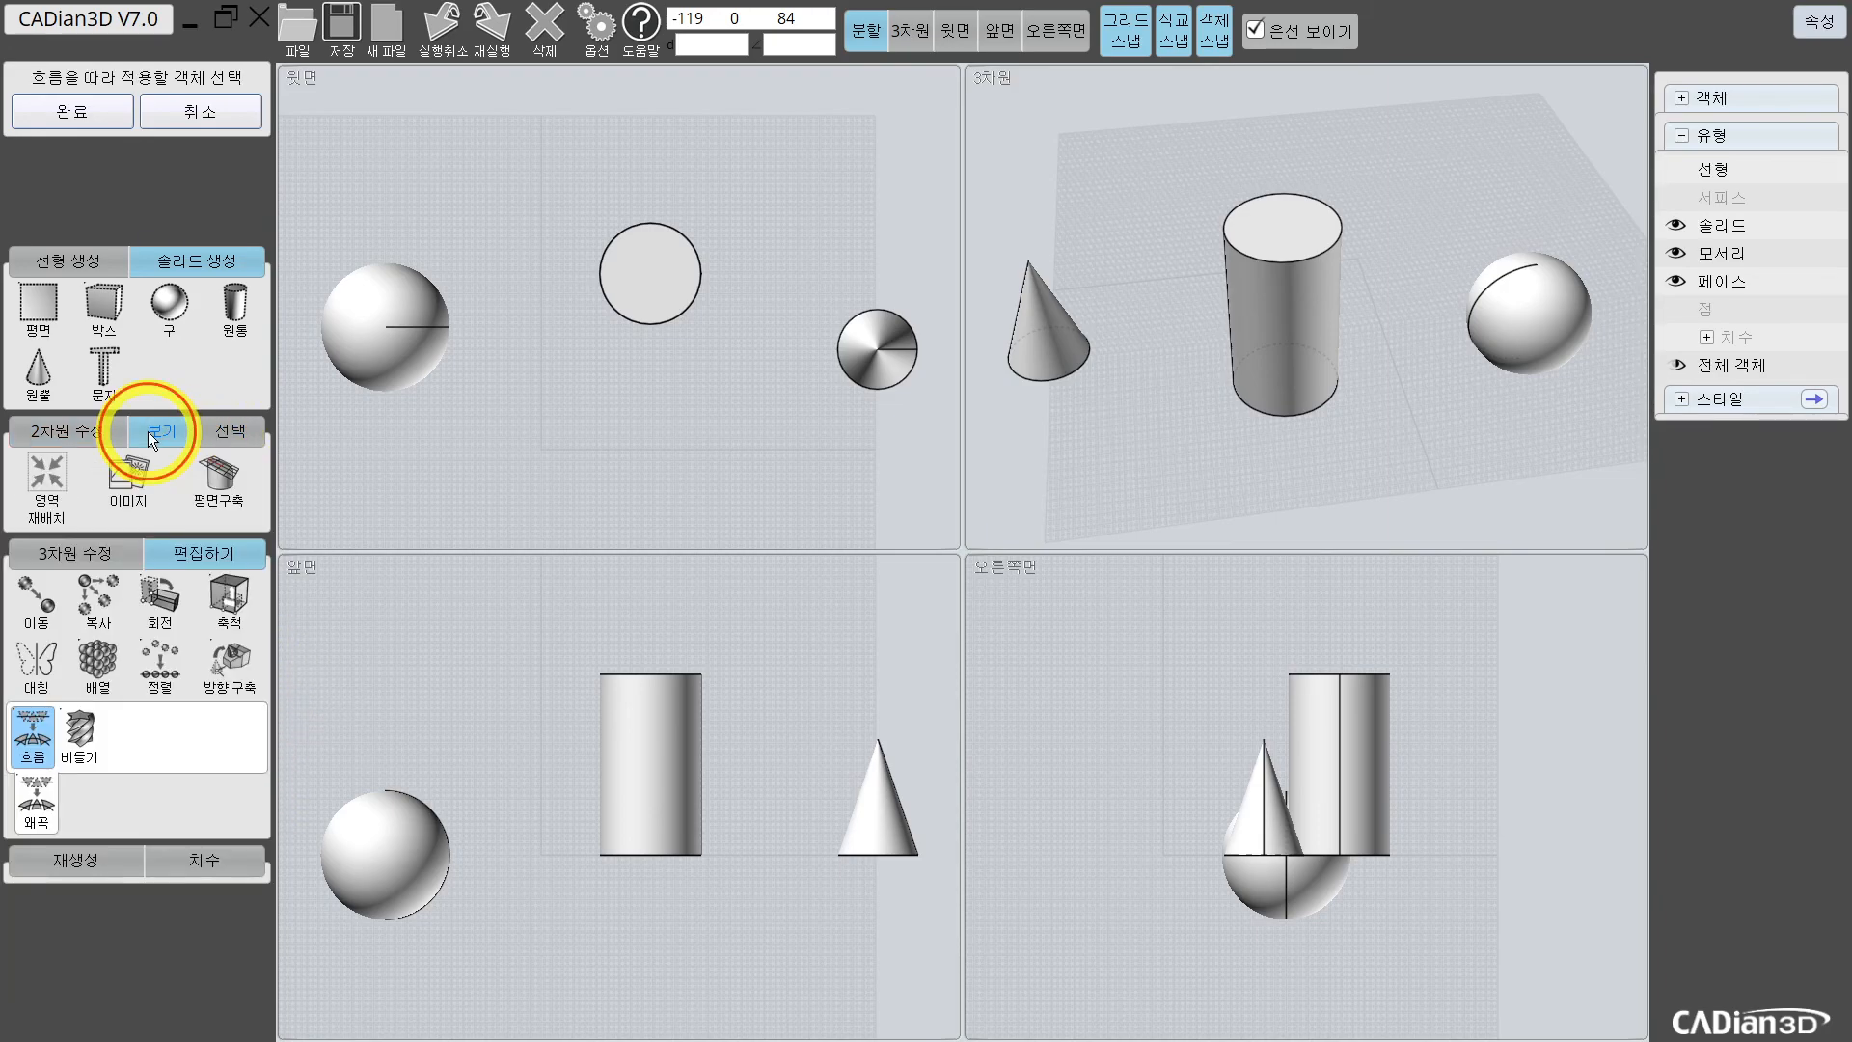
left_click(222, 471)
left_click(216, 494)
left_click(150, 486)
left_click(207, 477)
left_click(44, 489)
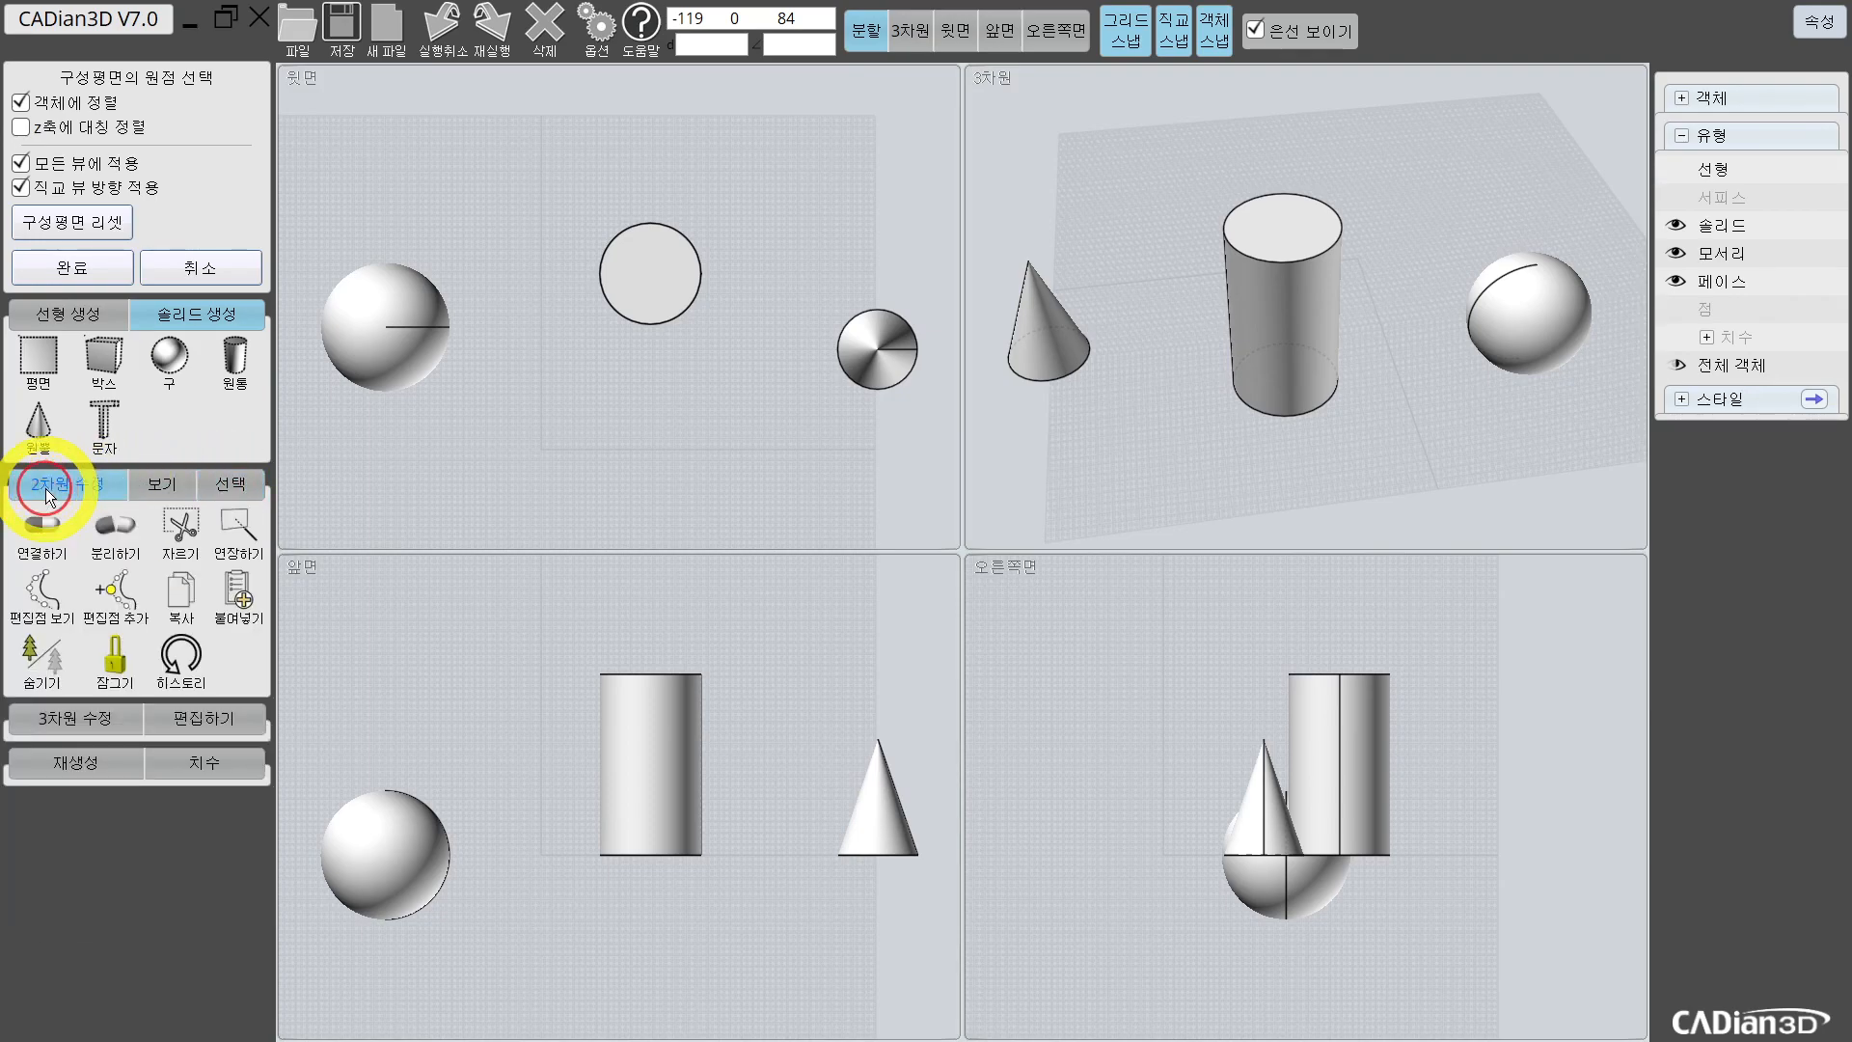
left_click(206, 762)
left_click(65, 762)
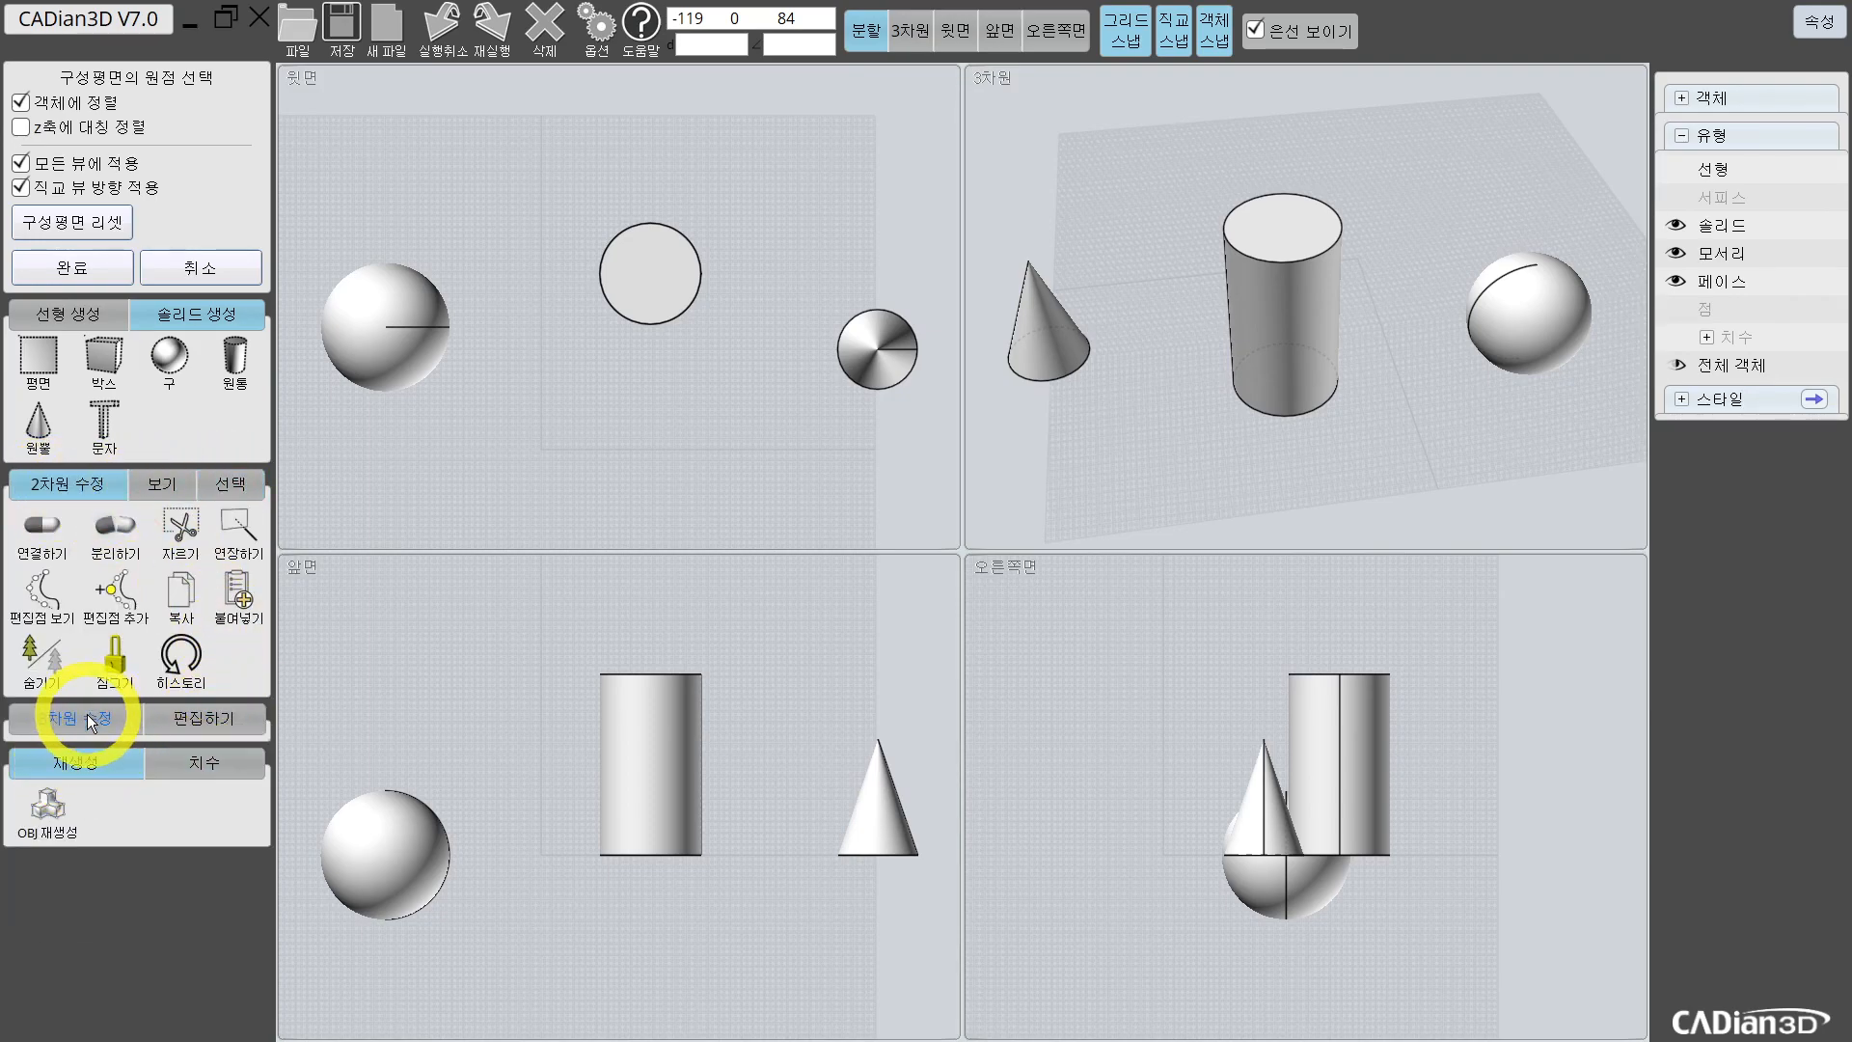
left_click(87, 722)
left_click(210, 716)
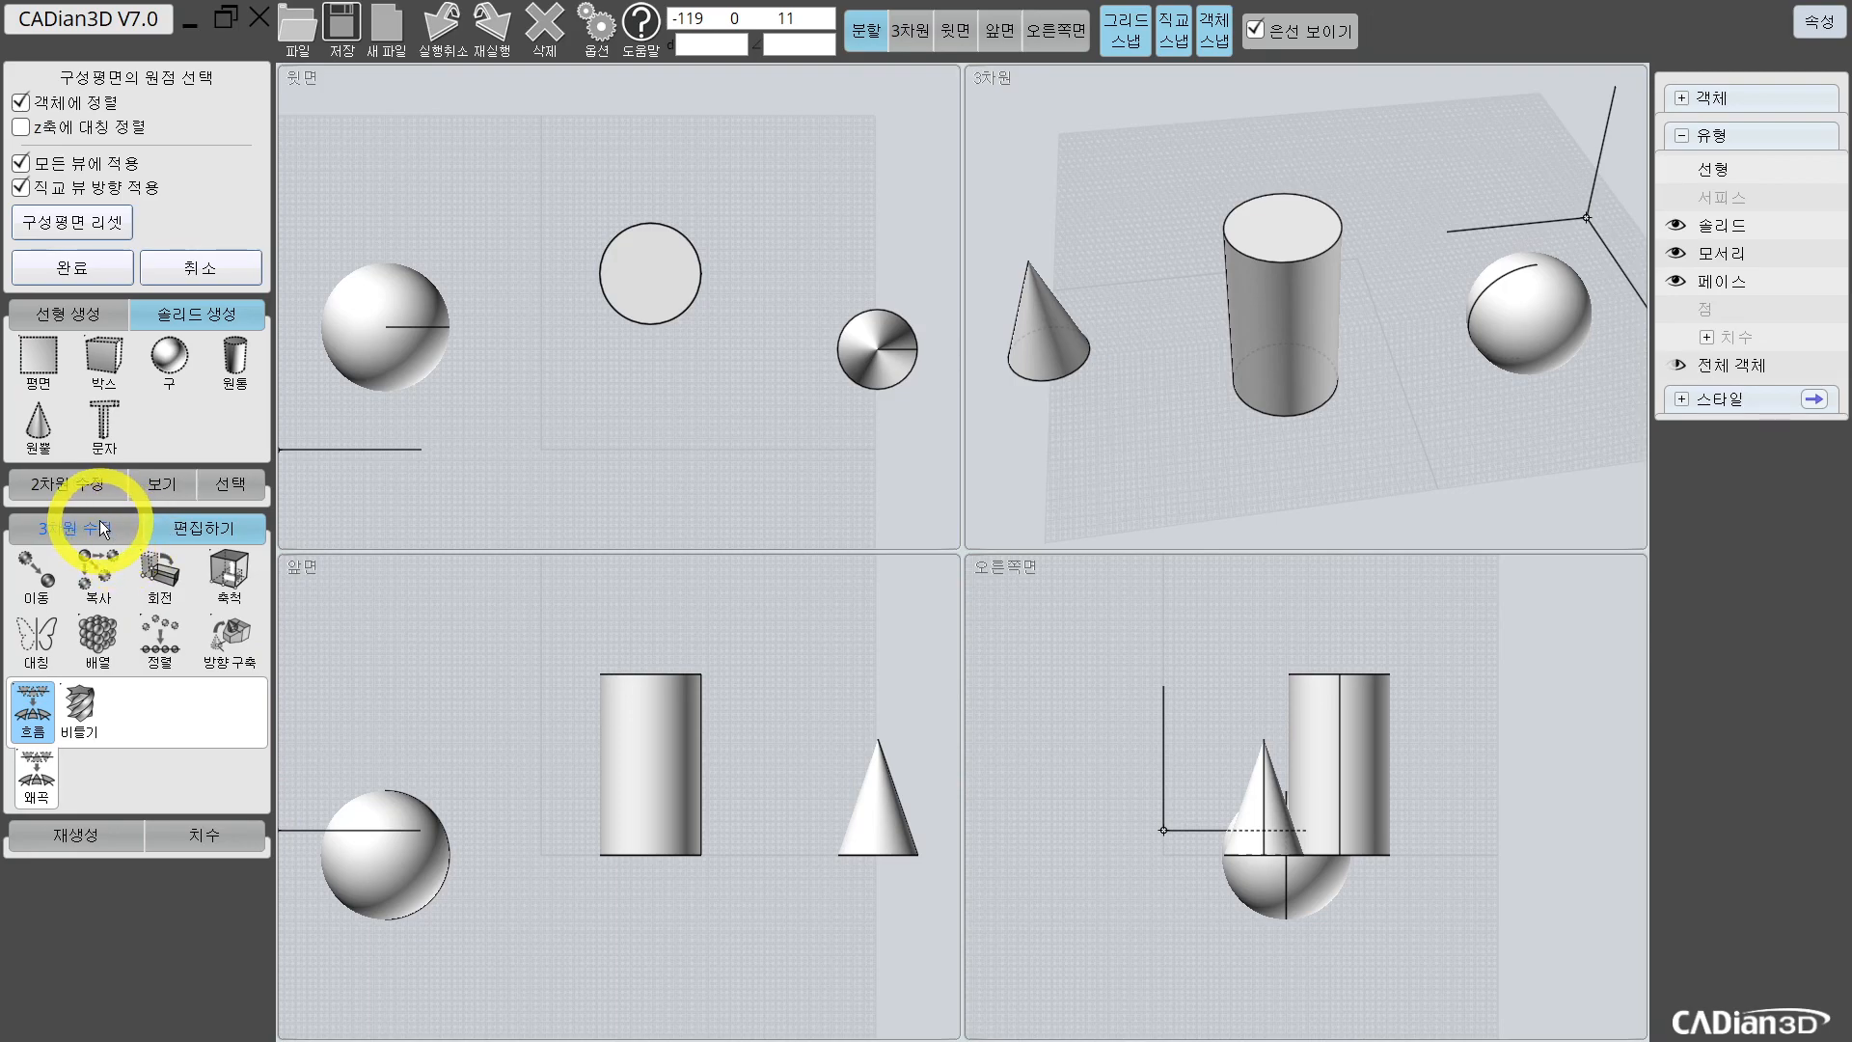
left_click(177, 529)
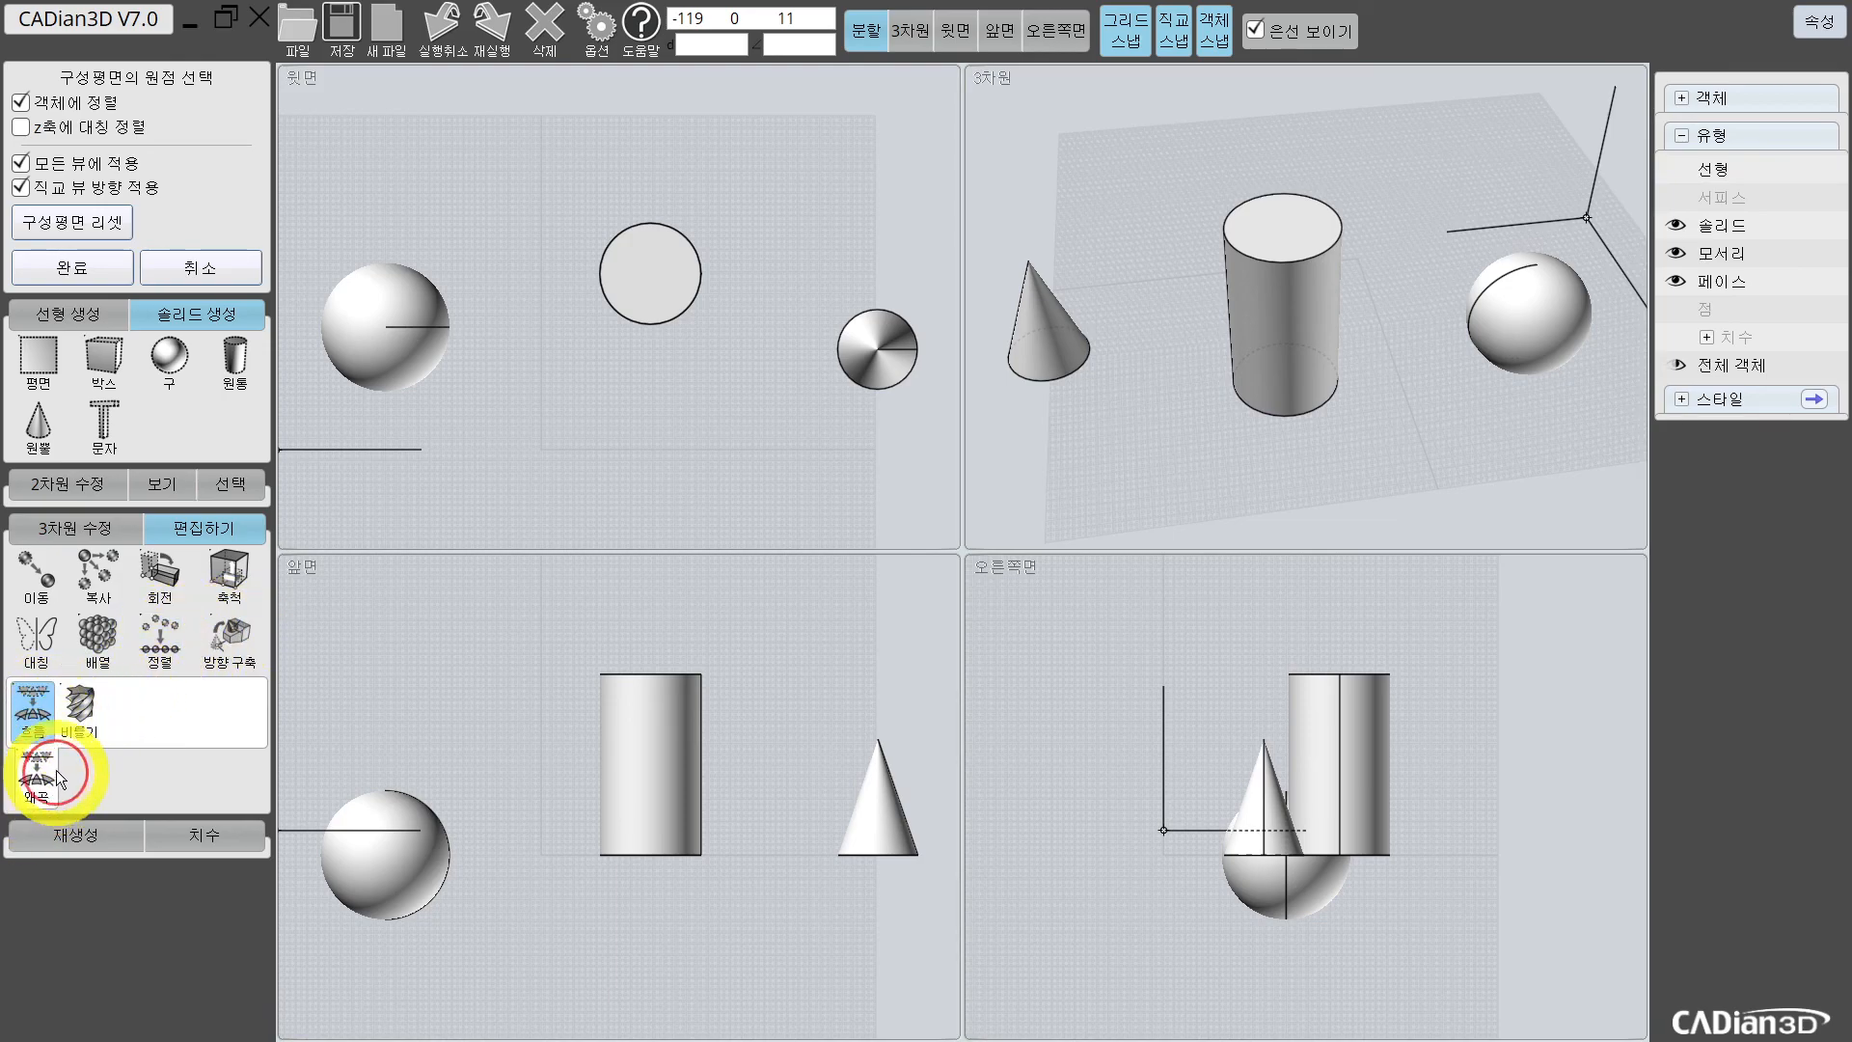
left_click(234, 637)
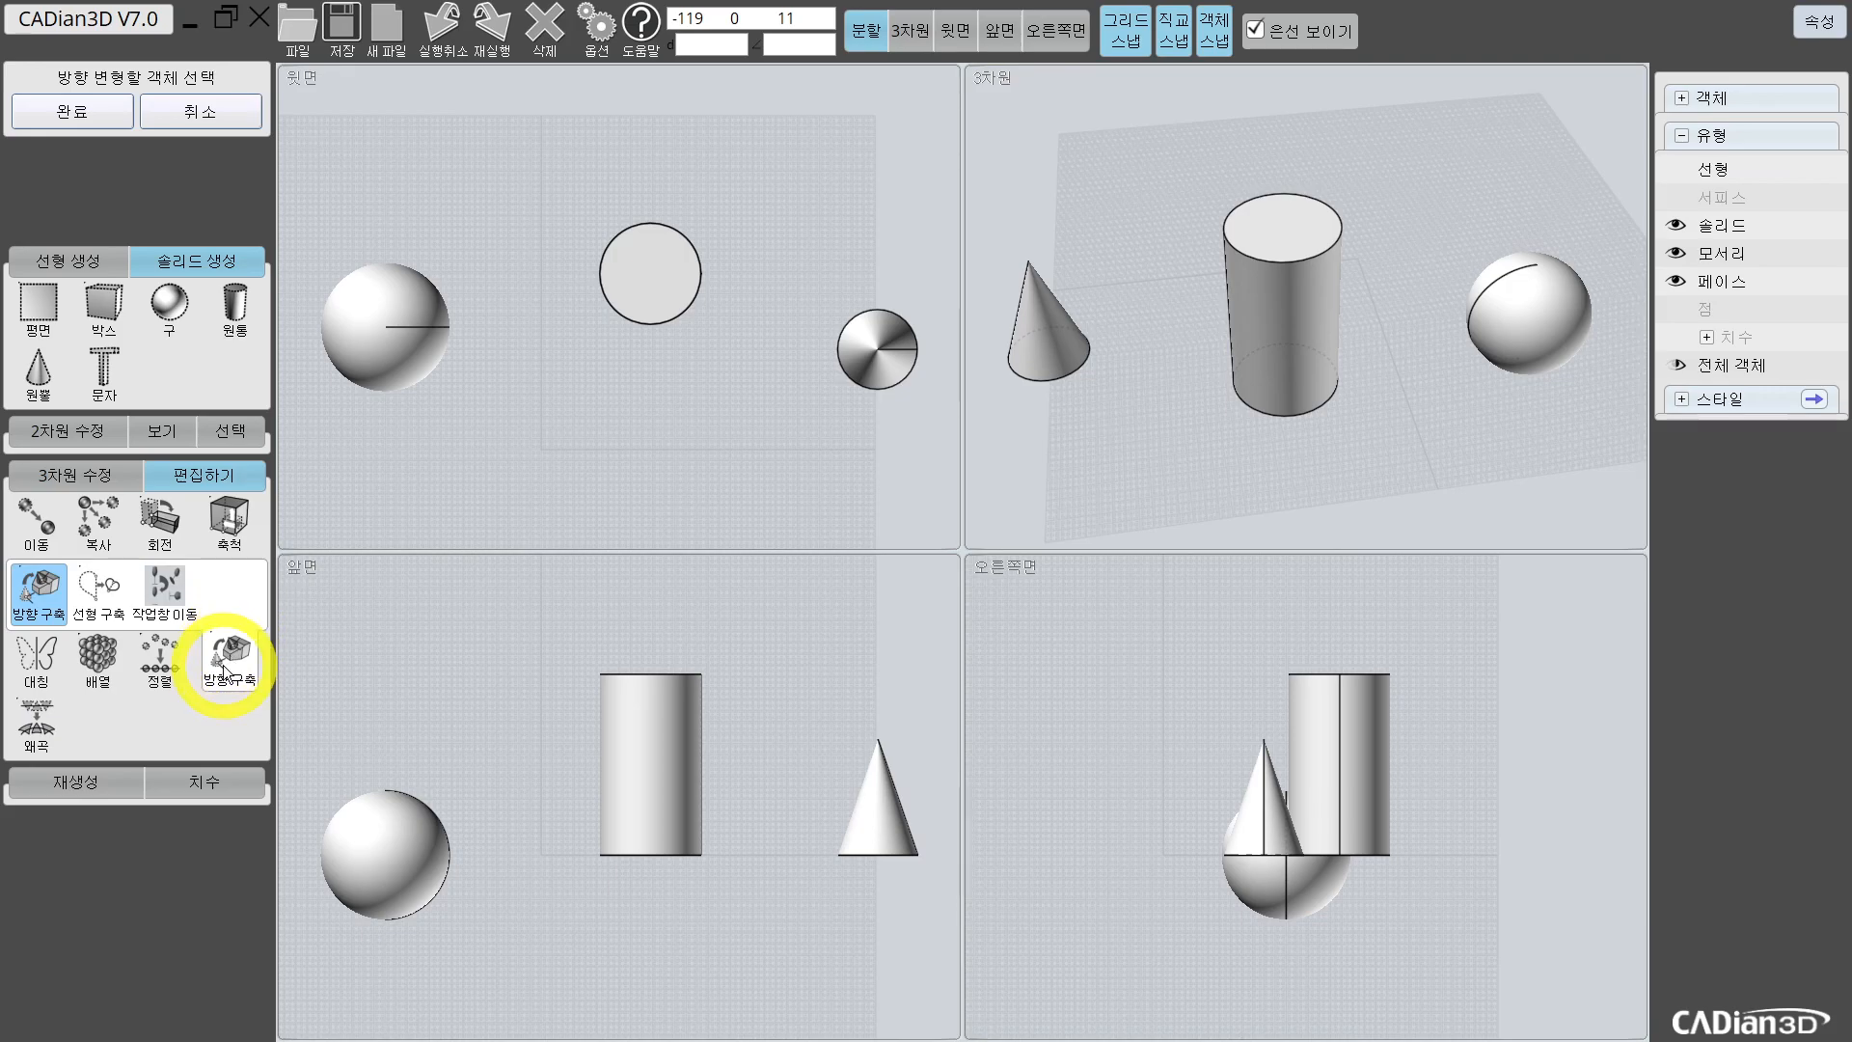